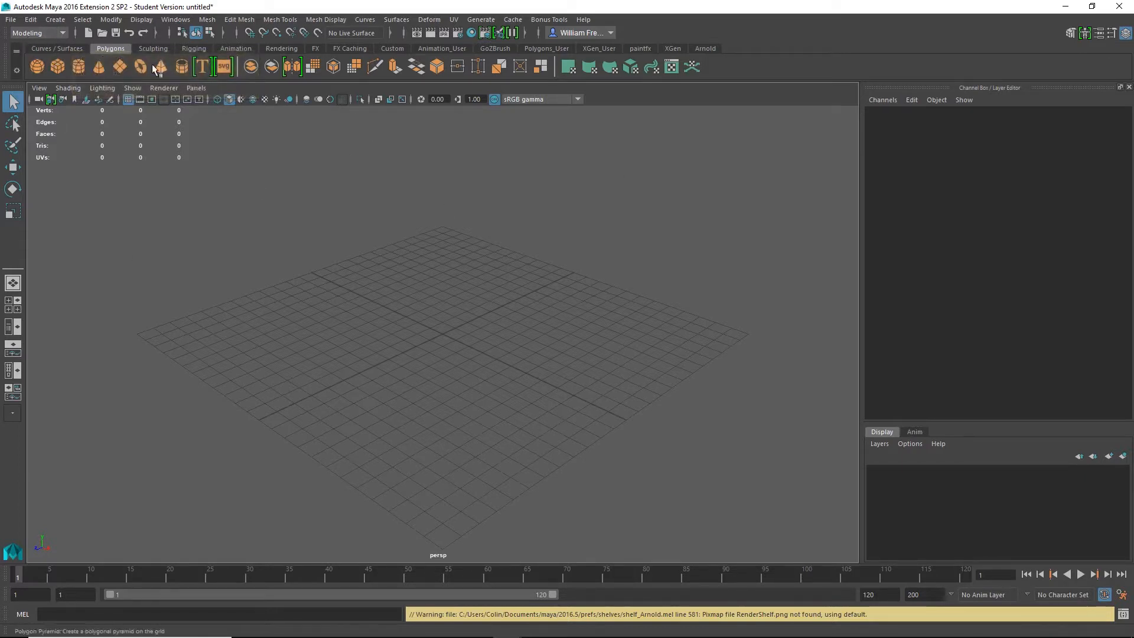
left_click(63, 29)
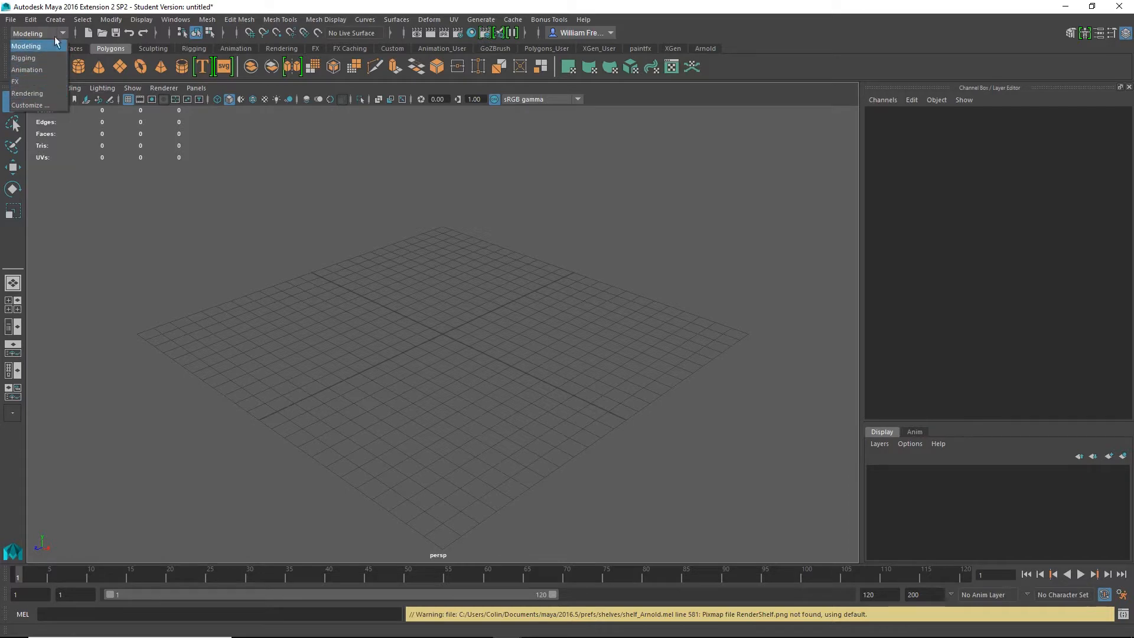
left_click(122, 5)
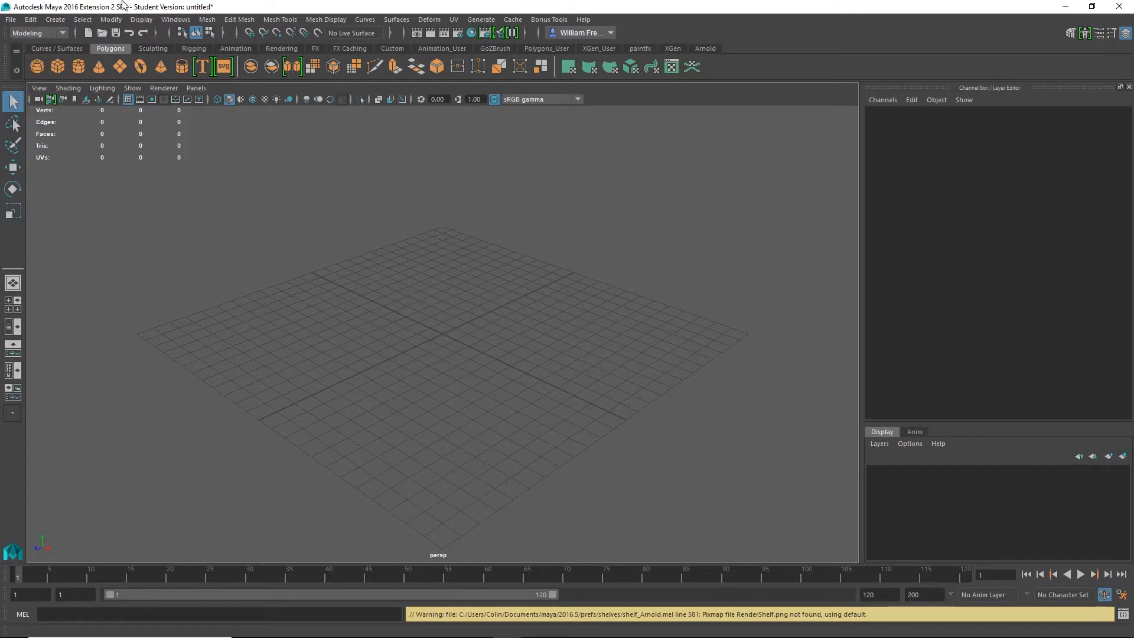
- Create a NURBS sphere at the origin and view it up close
left_click(52, 48)
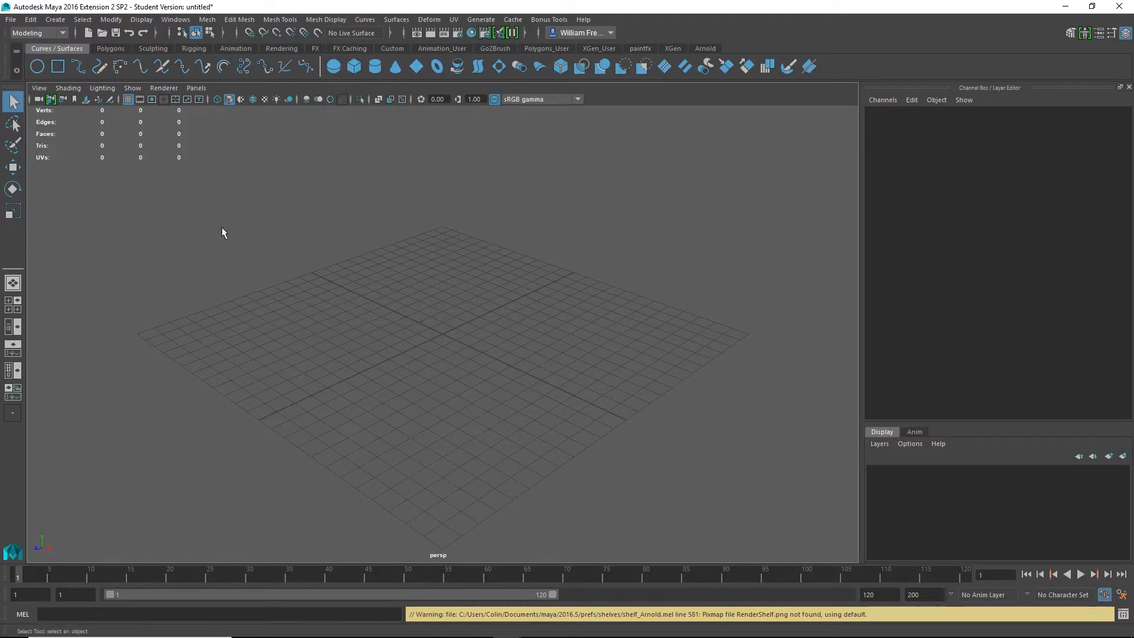
left_click(333, 66)
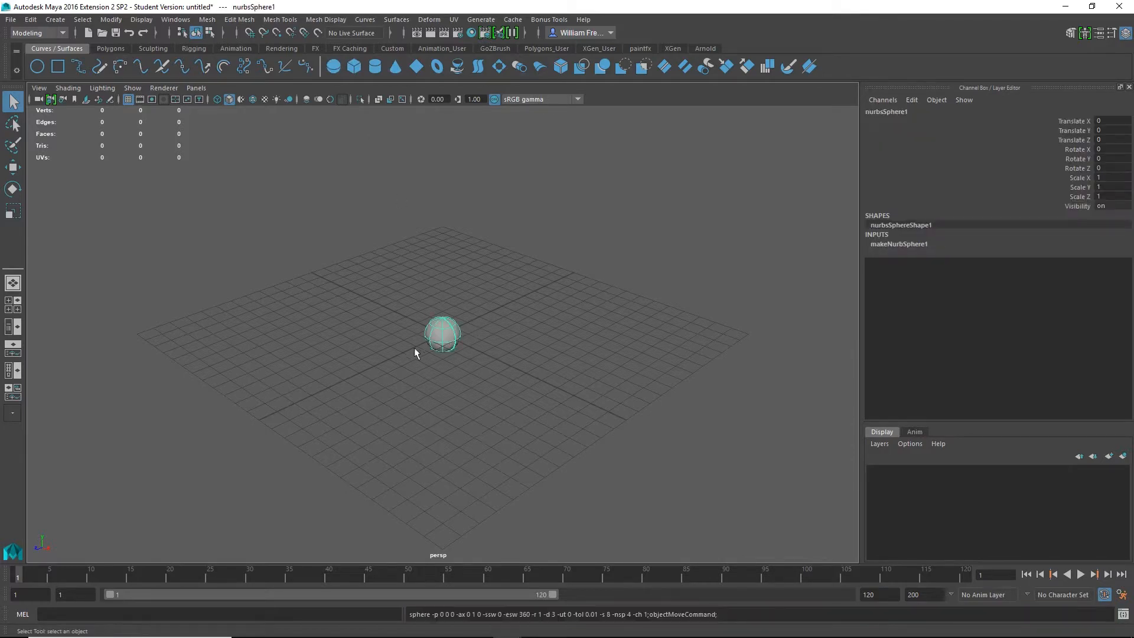
scroll(417, 332, "up", 10)
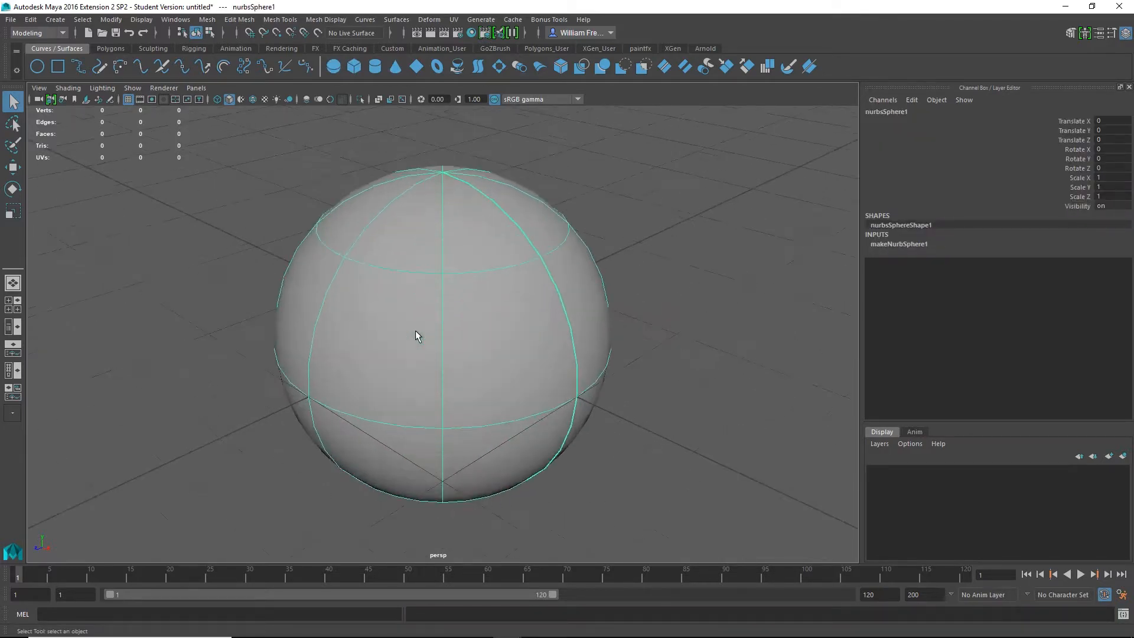
left_click_drag(416, 336, 494, 318, "alt")
left_click_drag(666, 273, 329, 226, "alt")
left_click_drag(394, 330, 328, 381, "alt")
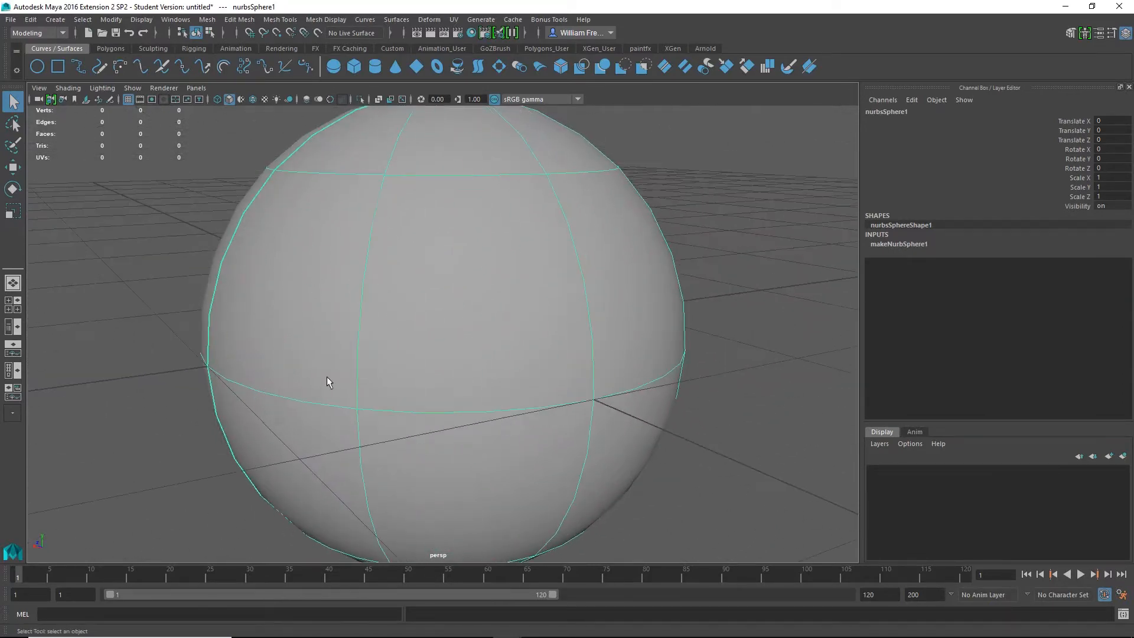
- Pull a single control vertex on the upper side of the NURBS sphere outward along the X axis
right_click(288, 273)
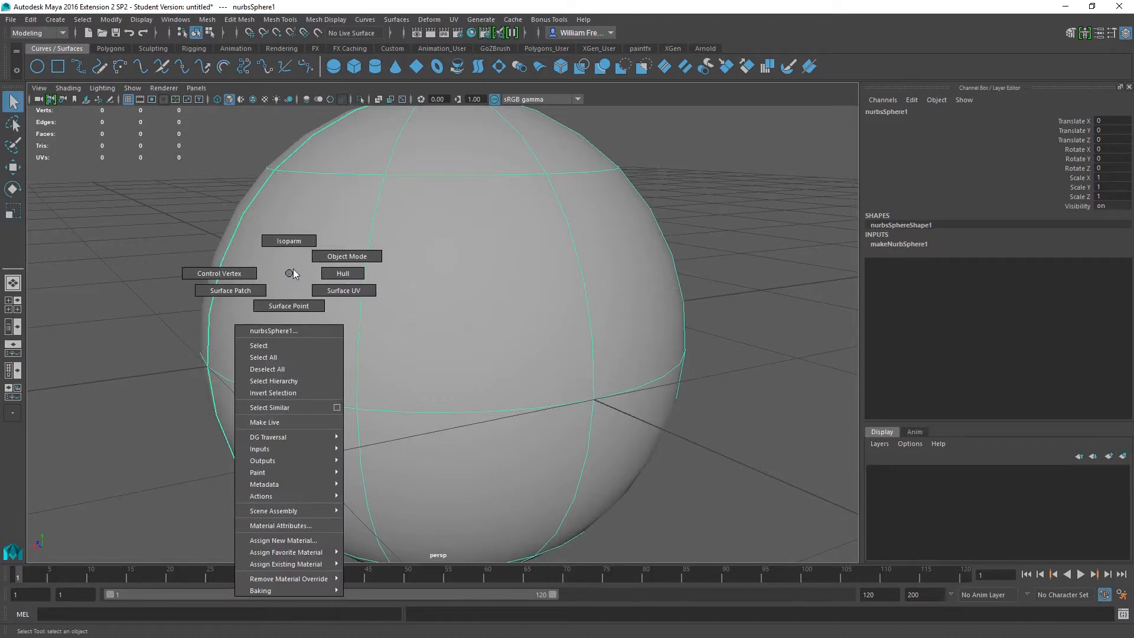
right_click_drag(294, 270, 244, 279)
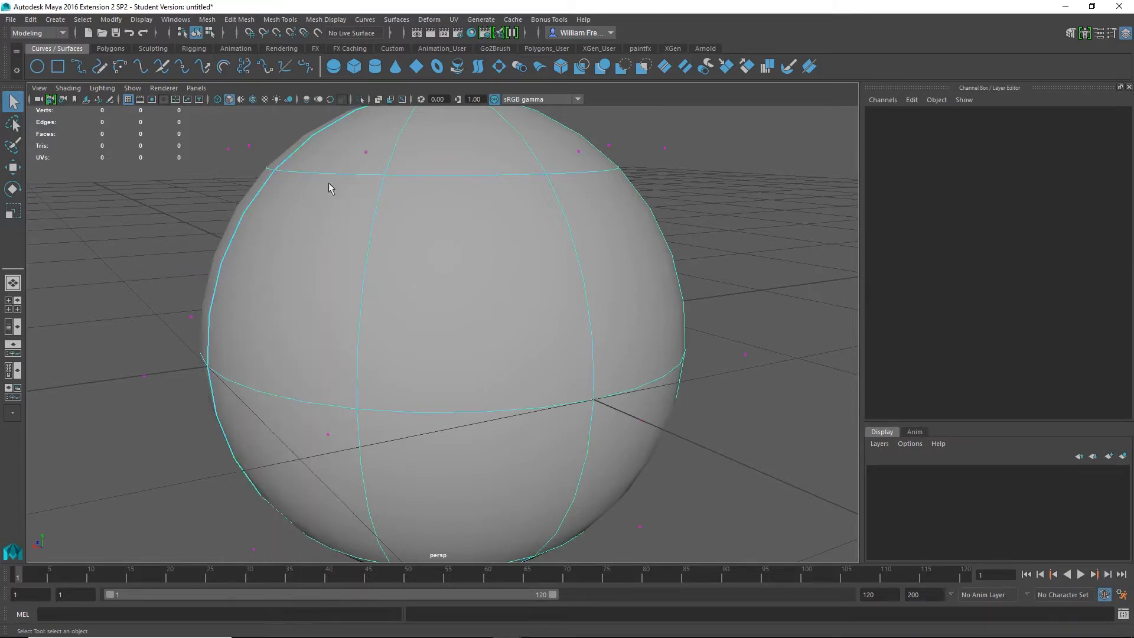
scroll(548, 303, "down", 3)
left_click_drag(374, 272, 279, 206, "alt")
left_click(293, 200)
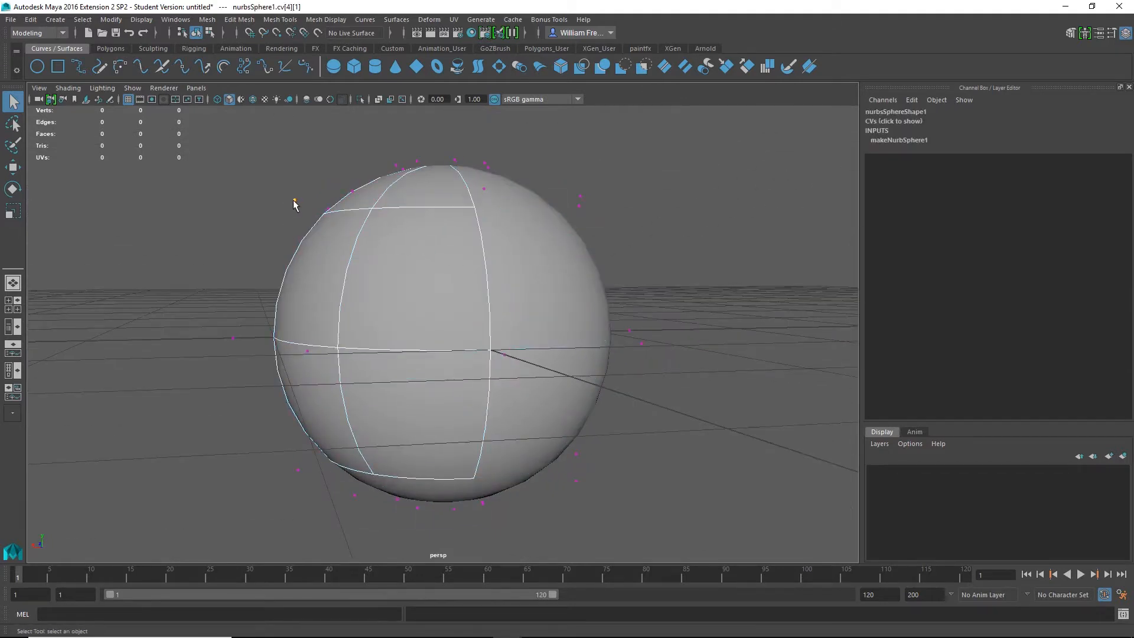
key("w")
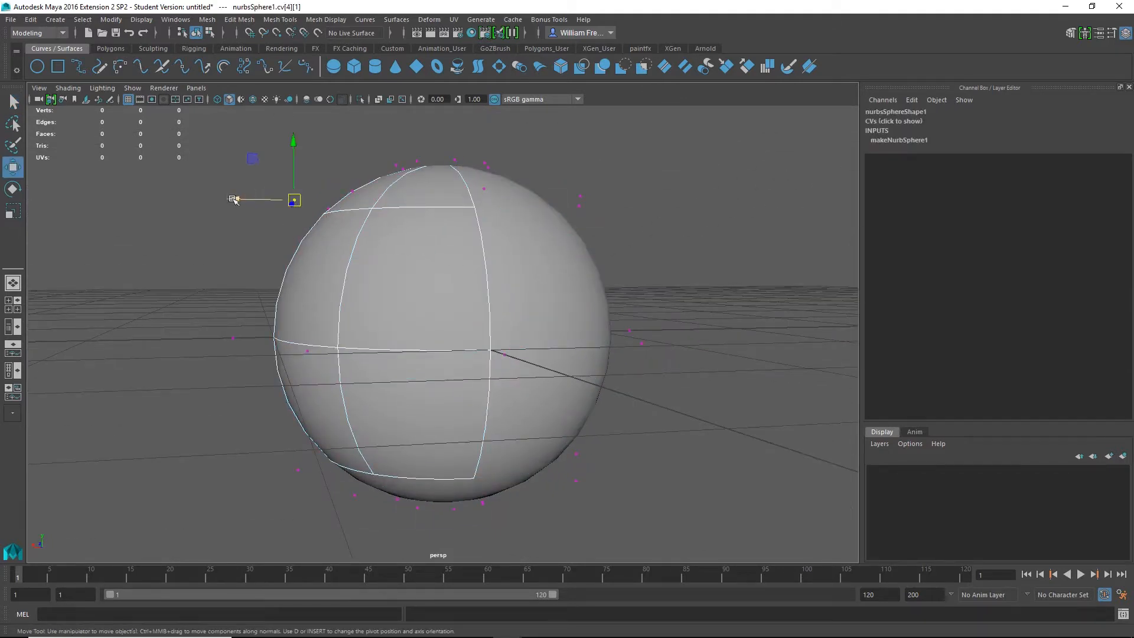
left_click_drag(236, 198, 47, 198)
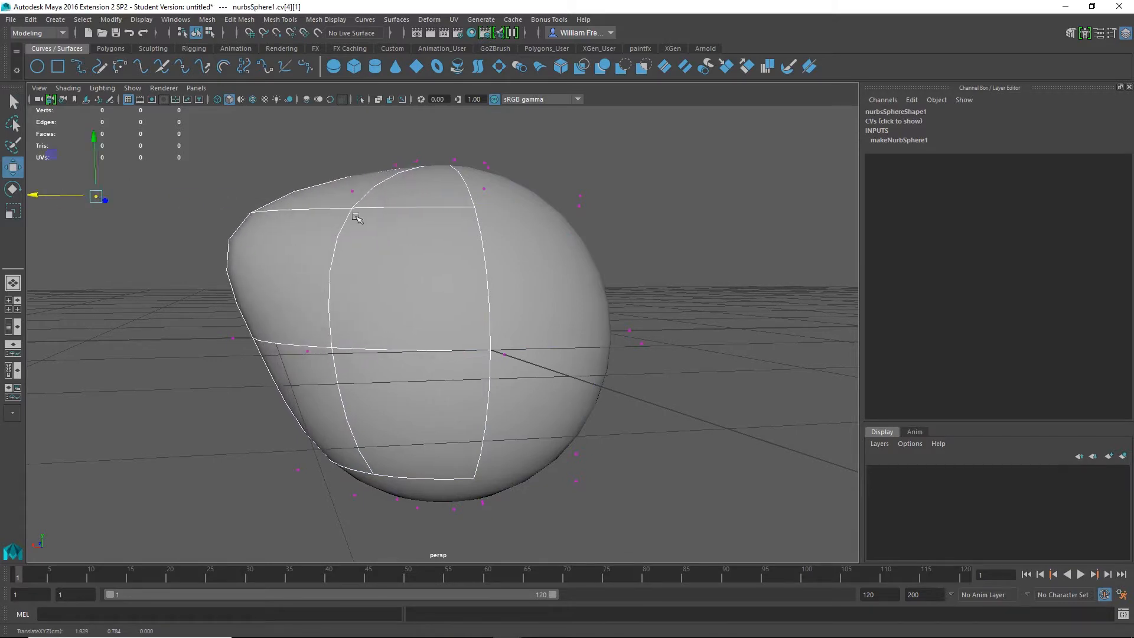
- Try raising the pulled control vertex along the Y axis, and undo the vertex moves
left_click_drag(354, 220, 508, 236, "alt")
left_click_drag(770, 171, 777, 54)
scroll(758, 269, "down", 2)
scroll(759, 269, "down", 1)
key("ctrl+z")
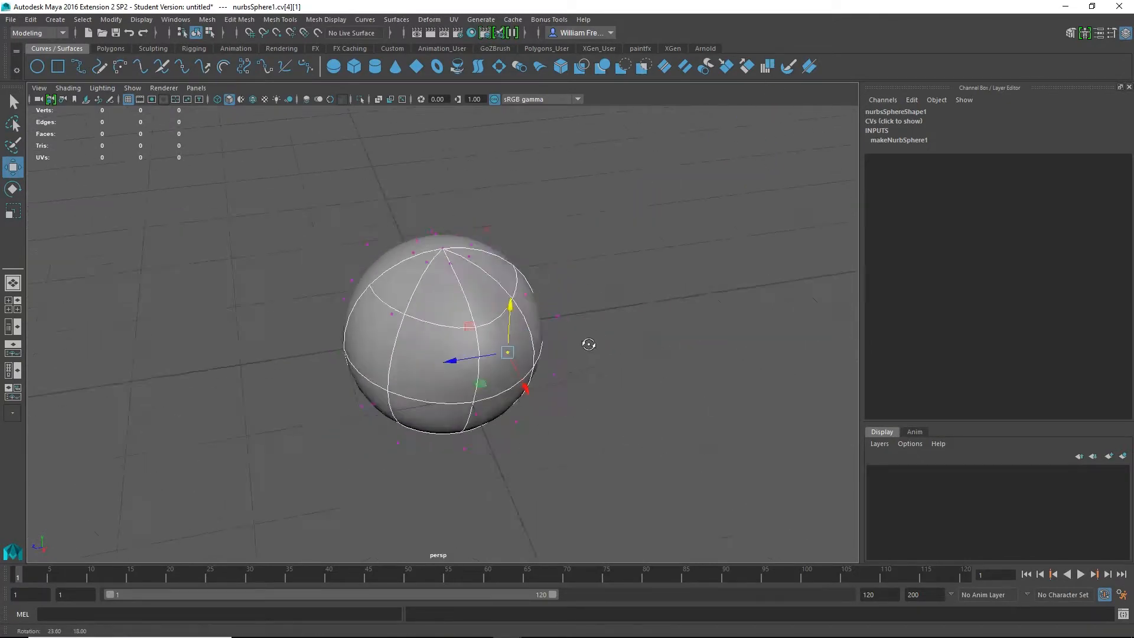
key("shift+z")
left_click_drag(646, 322, 608, 325, "alt")
key("ctrl+z")
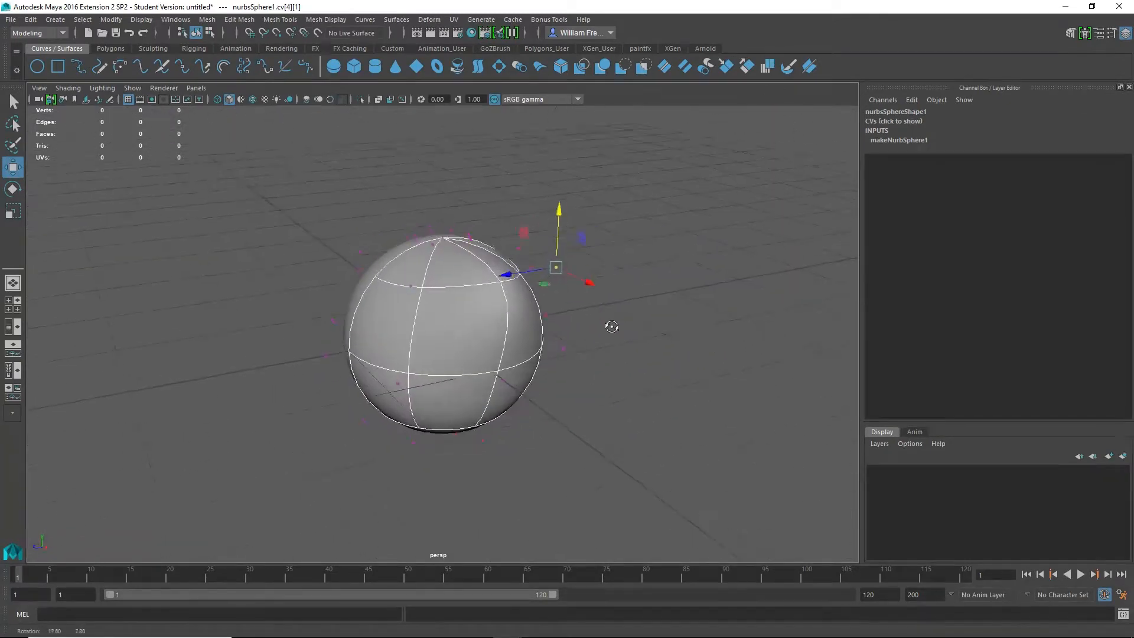
- Move the selected control vertex outward along X and lower it along Y to form a smooth bulge
left_click_drag(601, 267, 577, 285)
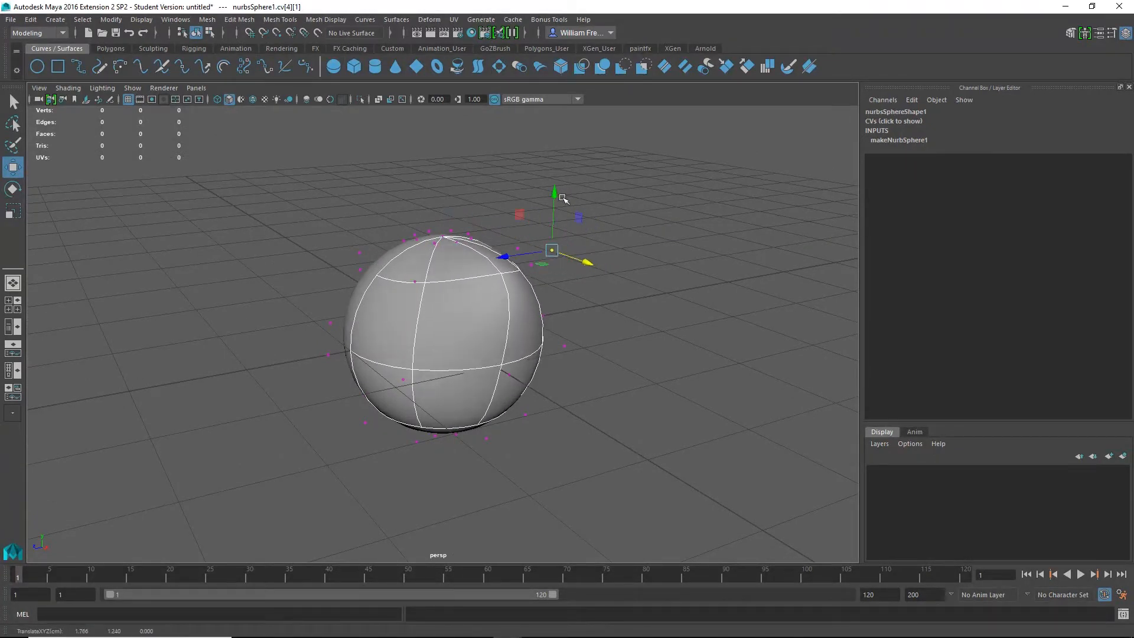
left_click_drag(559, 198, 556, 321)
left_click_drag(444, 339, 492, 342, "alt")
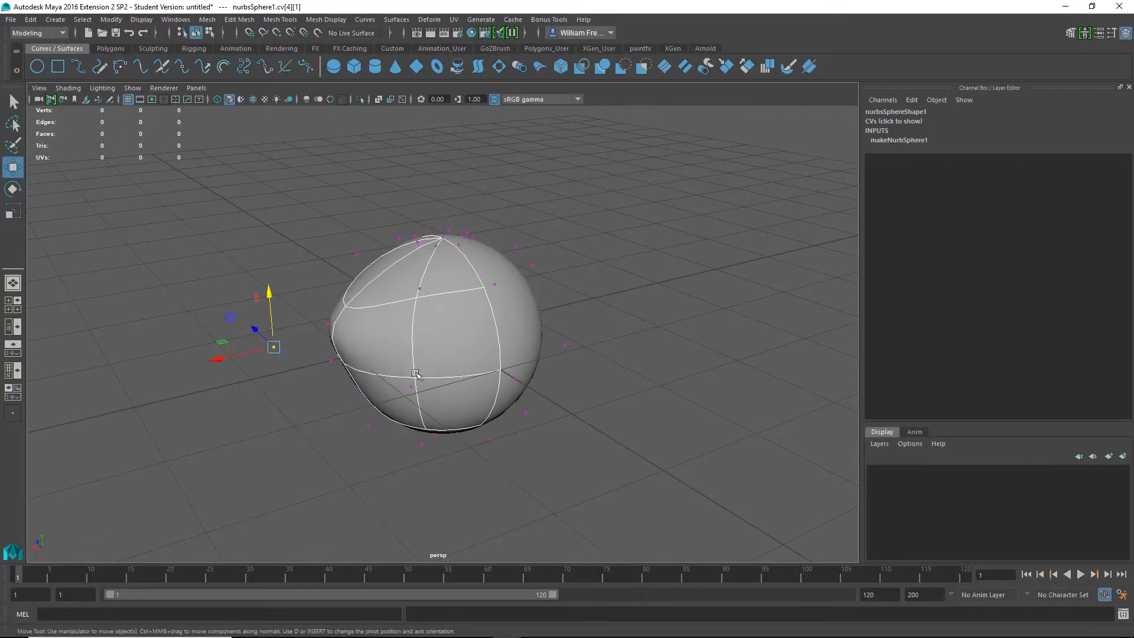
left_click_drag(322, 354, 587, 385, "alt")
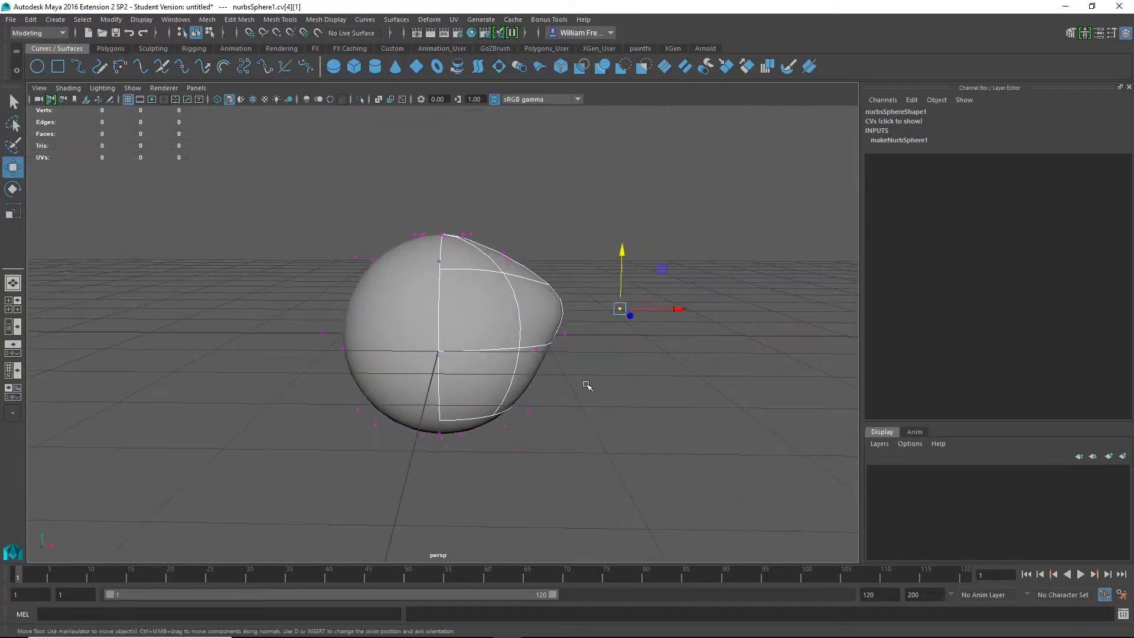
- Return the NURBS sphere to object mode and delete it
left_click(609, 408)
right_click_drag(423, 325, 467, 292)
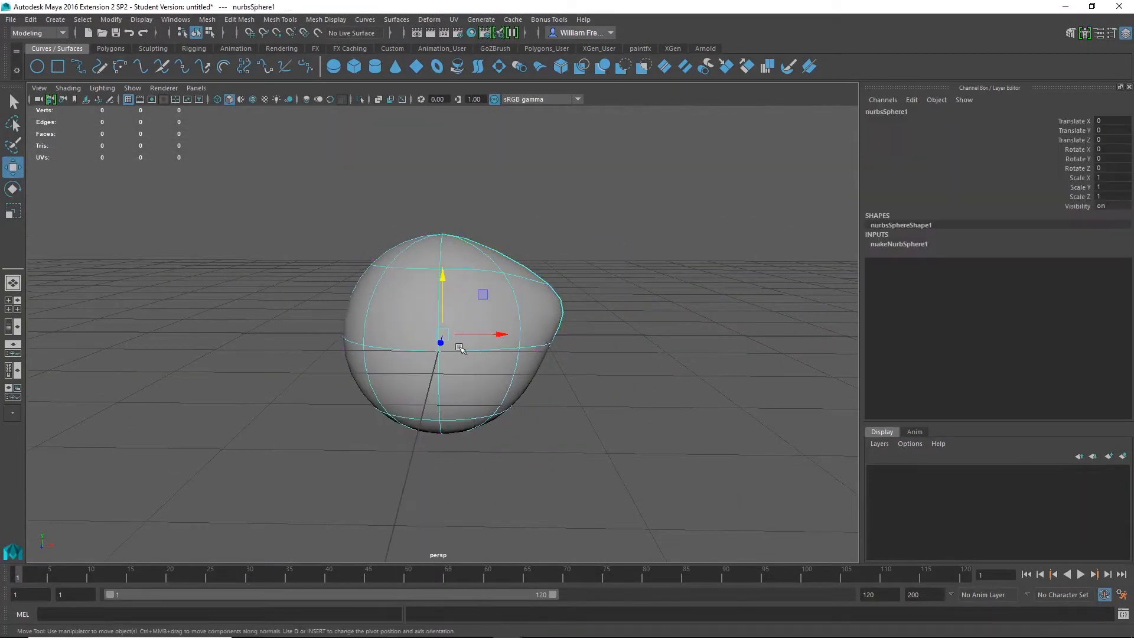
key("Delete")
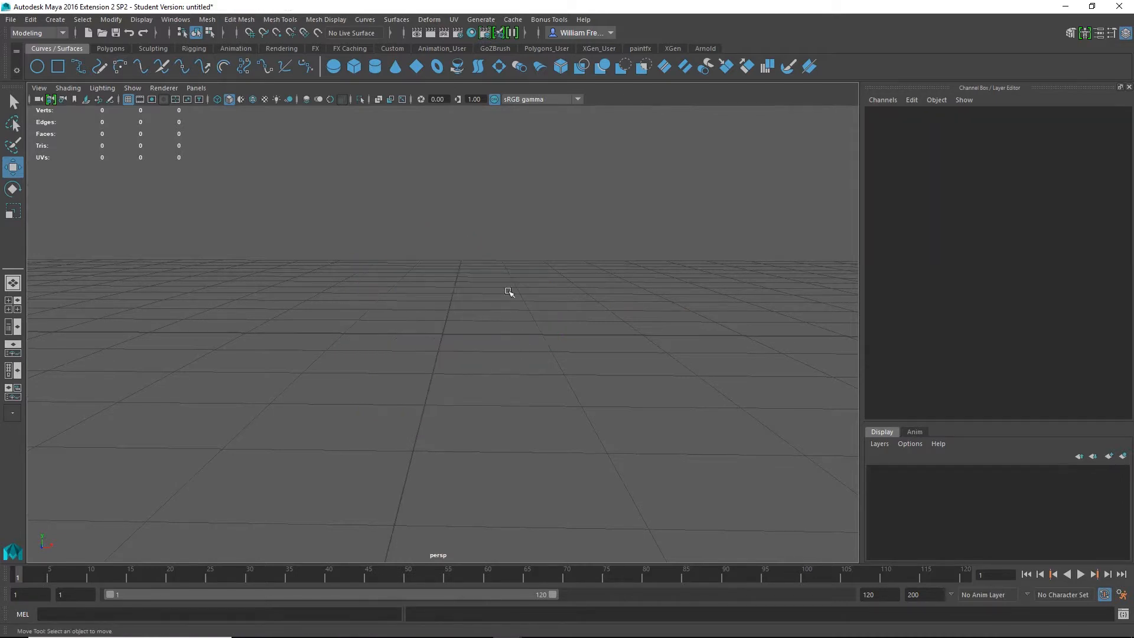
- Create a polygon sphere at the origin
left_click_drag(570, 334, 465, 388, "alt")
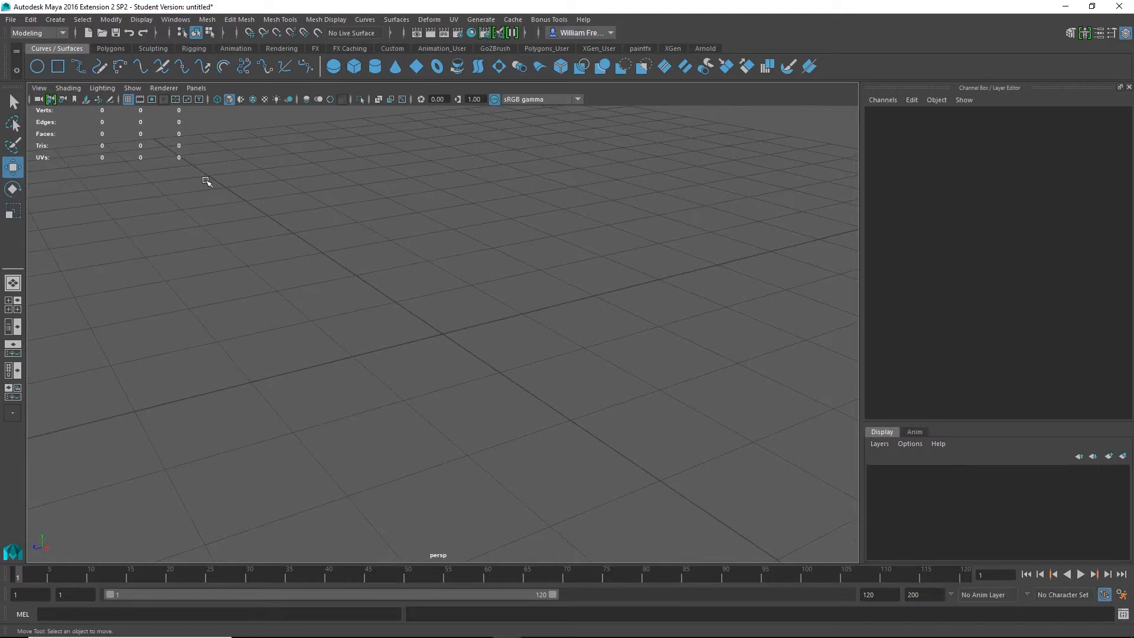
left_click(108, 48)
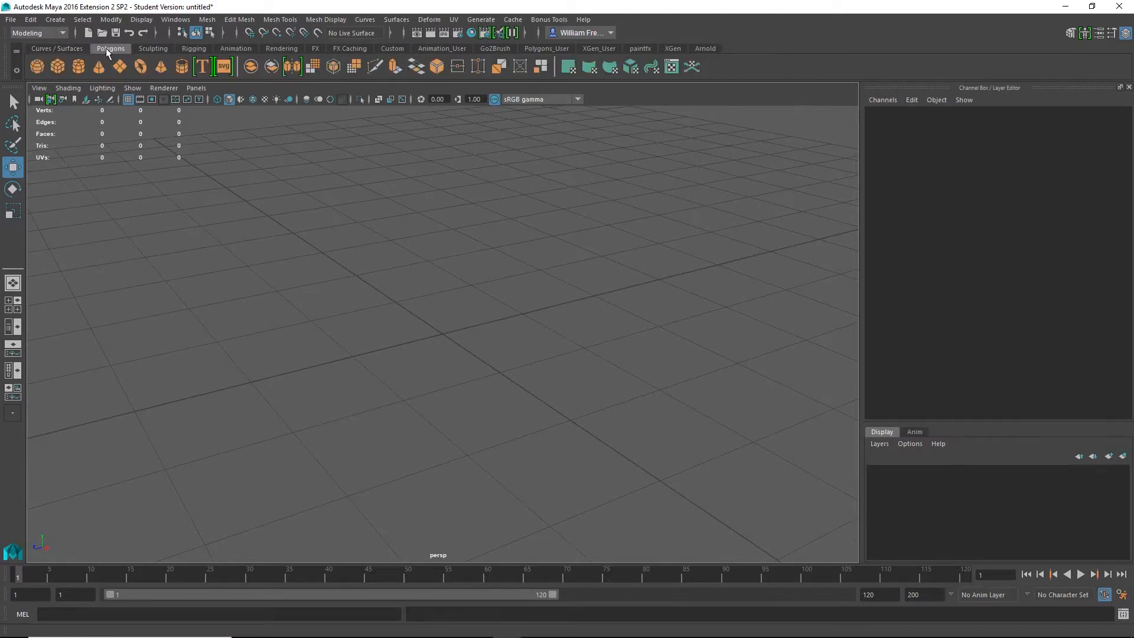
left_click(36, 67)
mouse_move(388, 350)
left_mouse_down("alt")
mouse_move(388, 310)
mouse_move(361, 353)
mouse_move(413, 339)
mouse_move(398, 330)
left_mouse_up("alt")
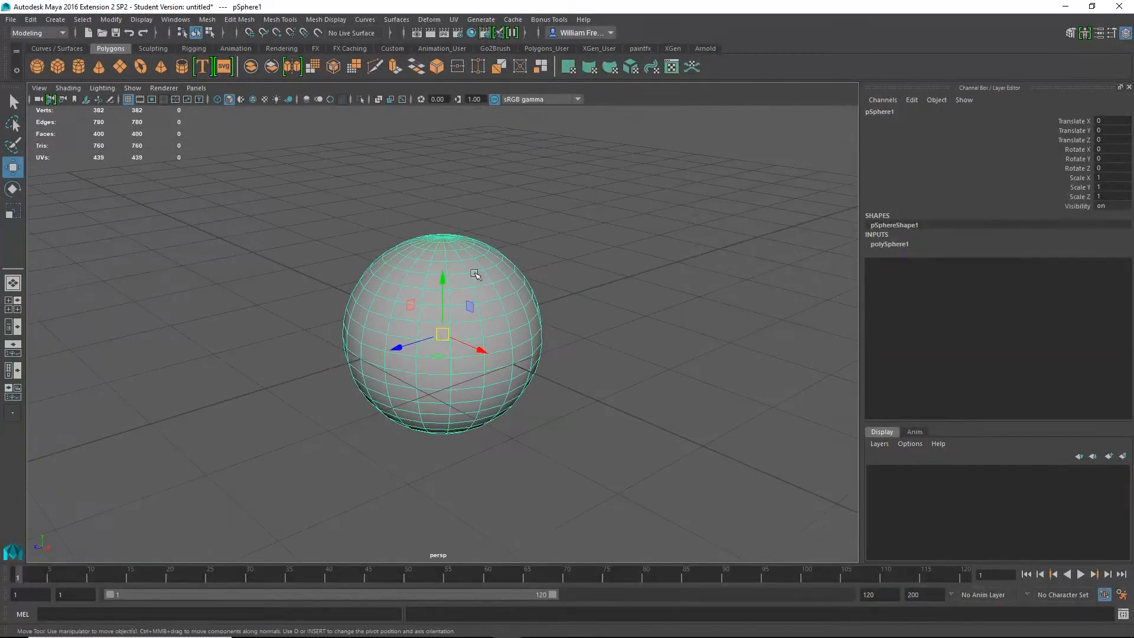
- Pull a single vertex on the upper side of the polygon sphere outward along X into a spike
right_click_drag(476, 275, 417, 287)
left_click(507, 289)
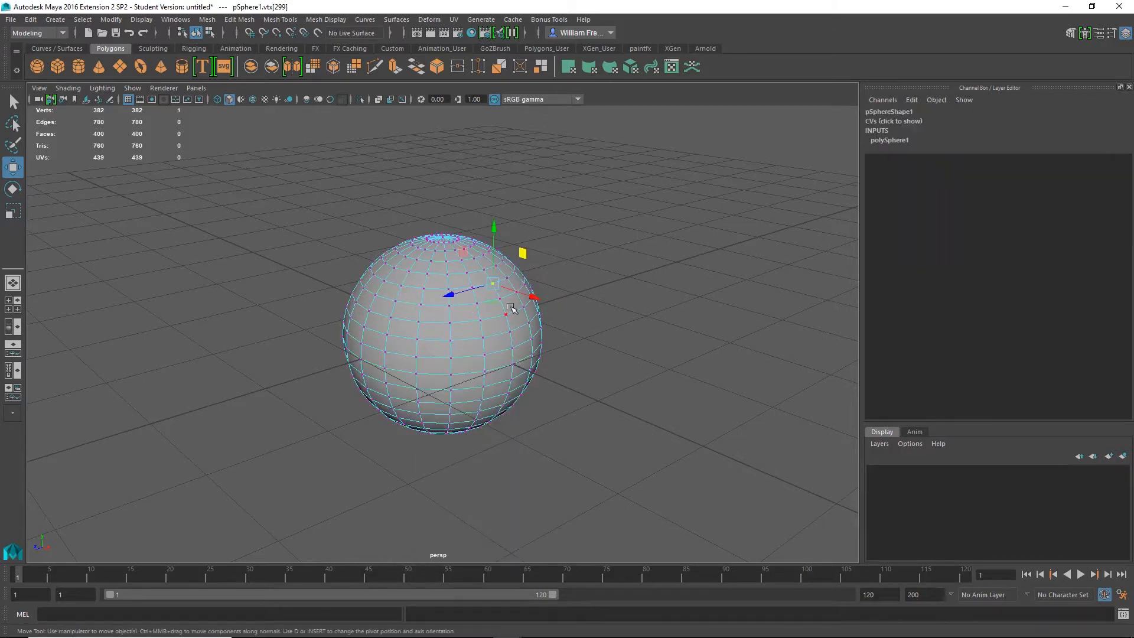
left_click_drag(549, 302, 665, 395)
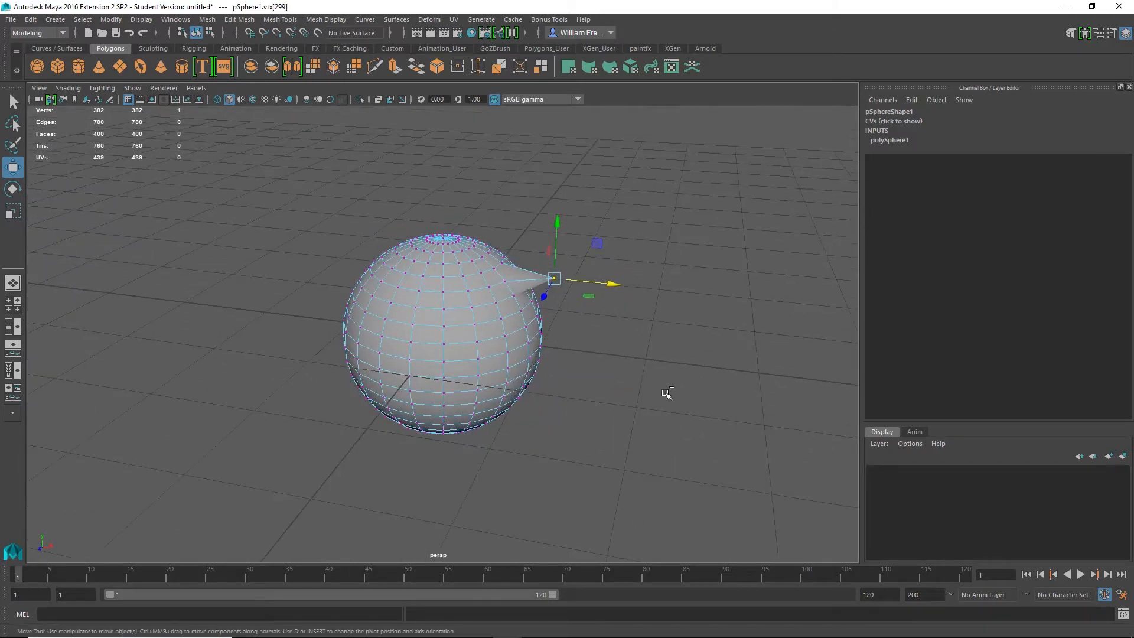
- Undo the vertex pull, return the polygon sphere to object mode and delete it
key("ctrl+z")
right_click_drag(446, 319, 476, 287)
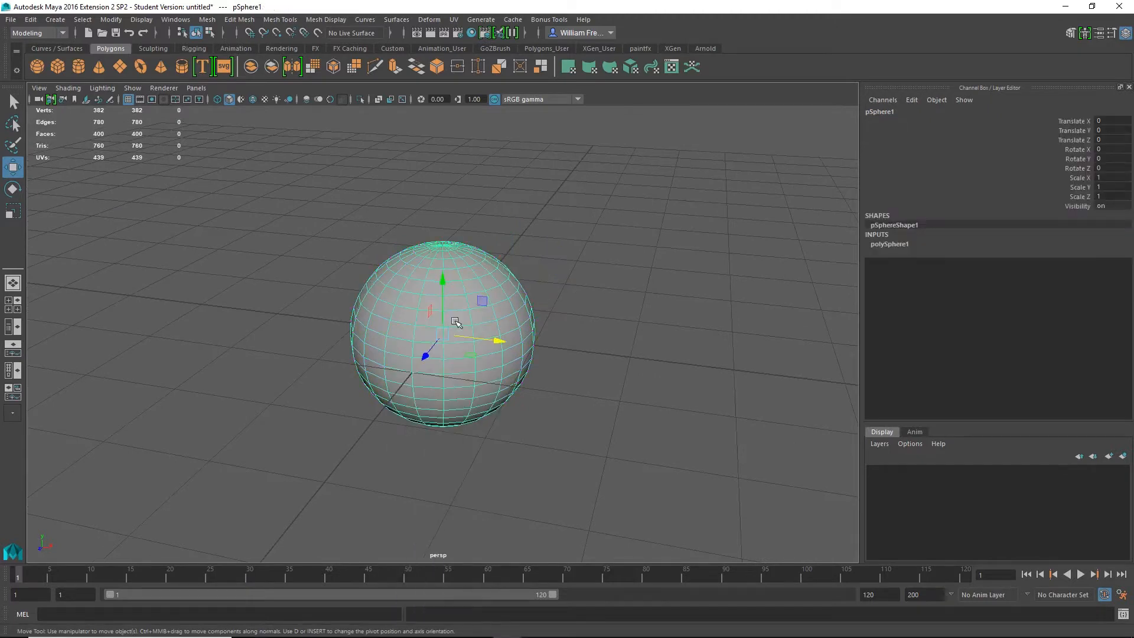
key("Delete")
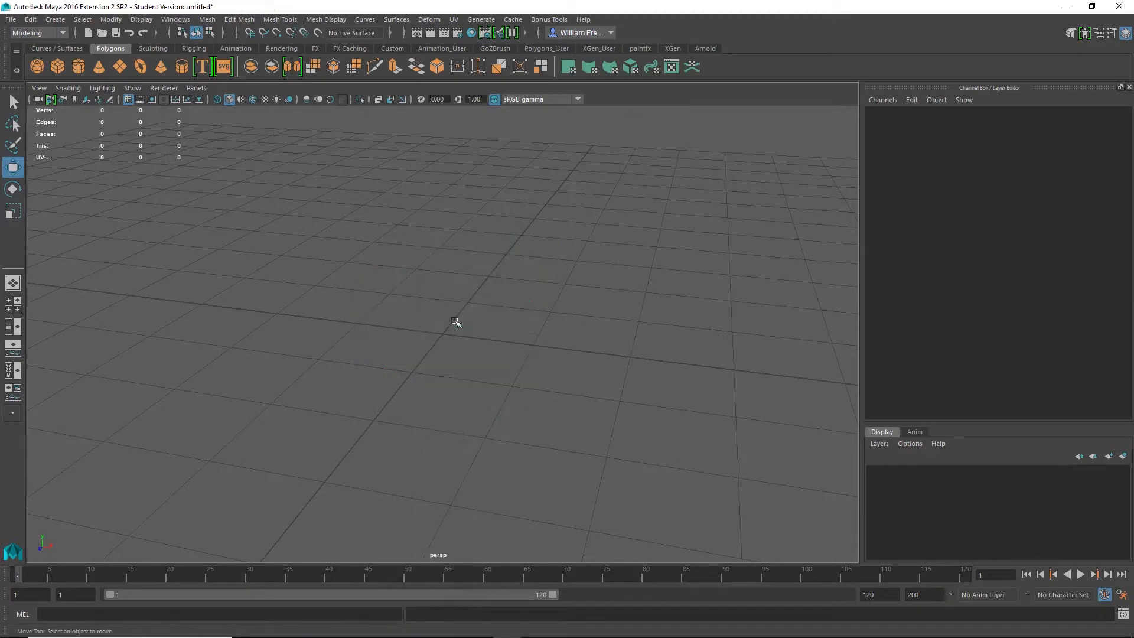
left_click(162, 48)
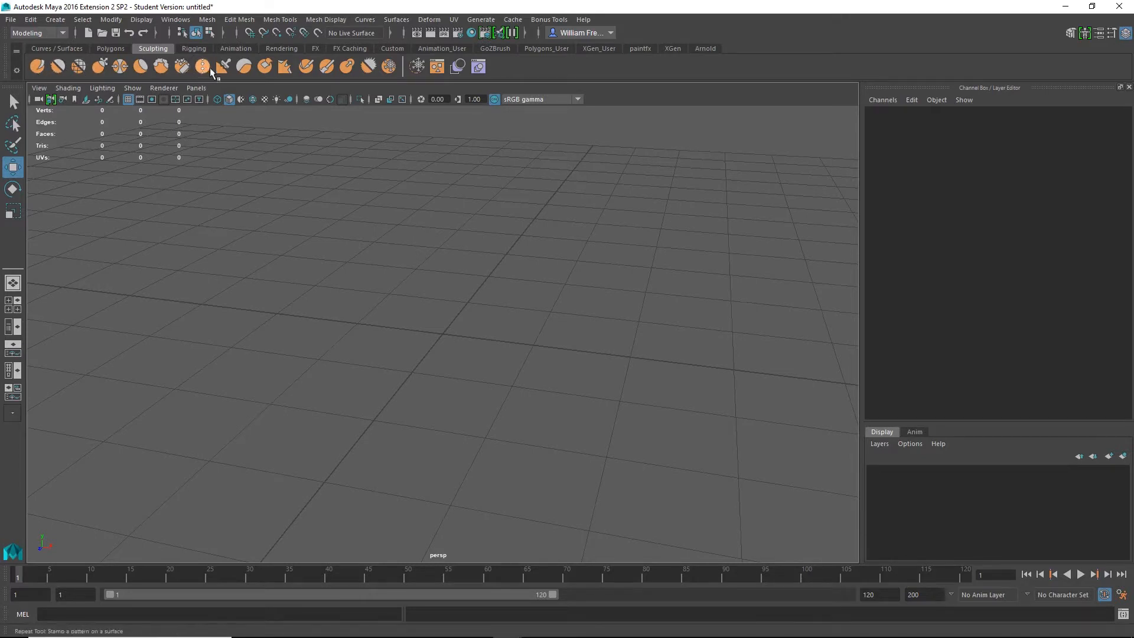
left_click(194, 48)
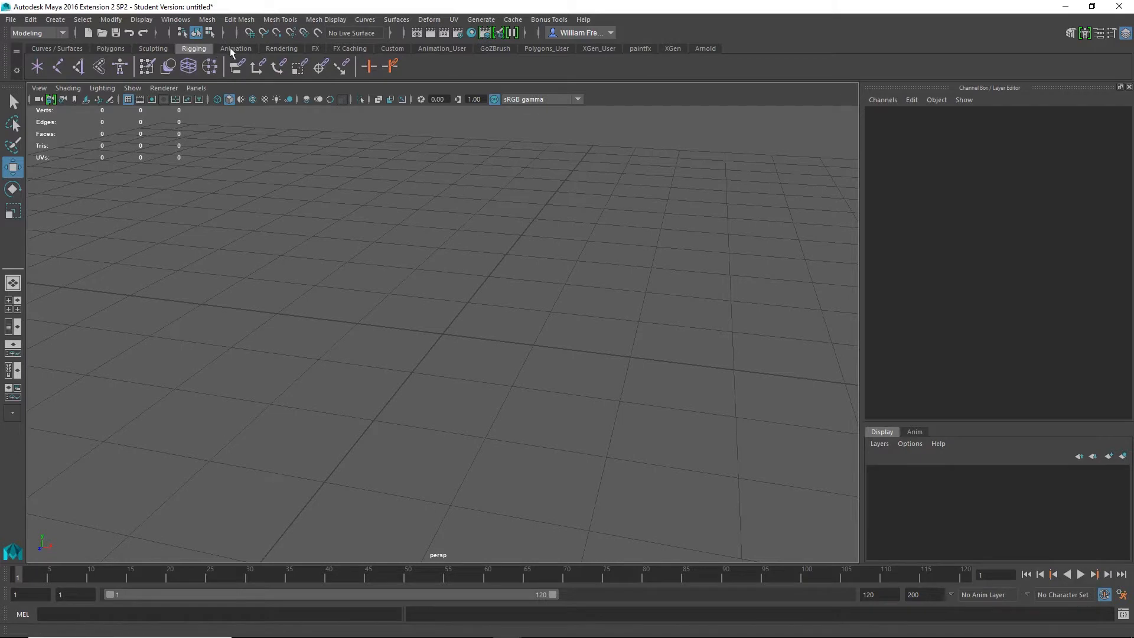
left_click(39, 33)
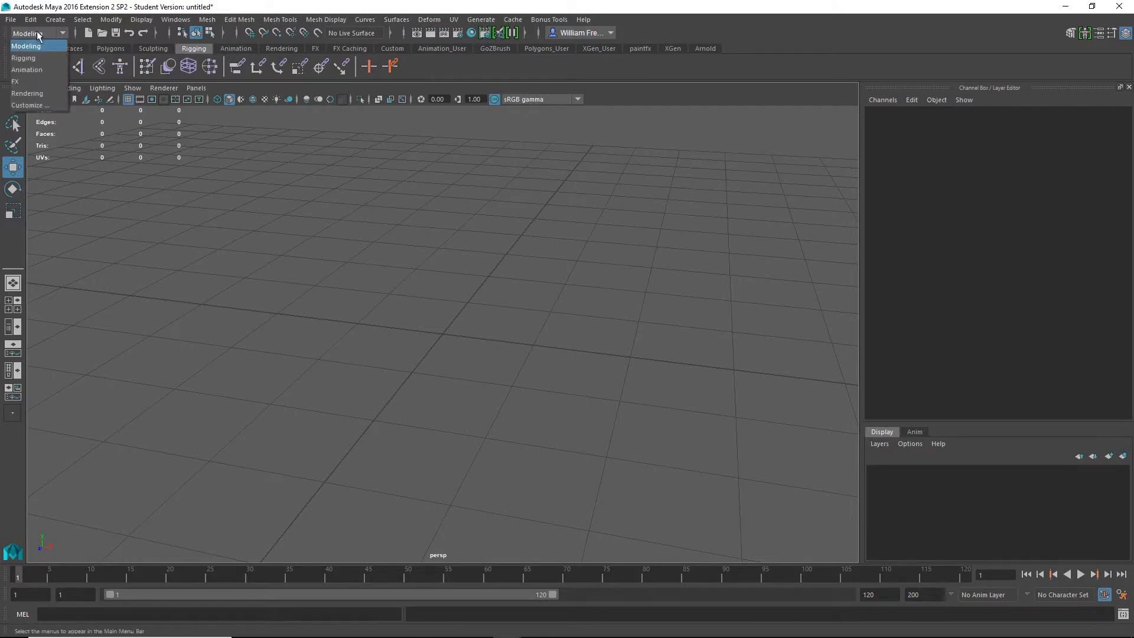
left_click(216, 120)
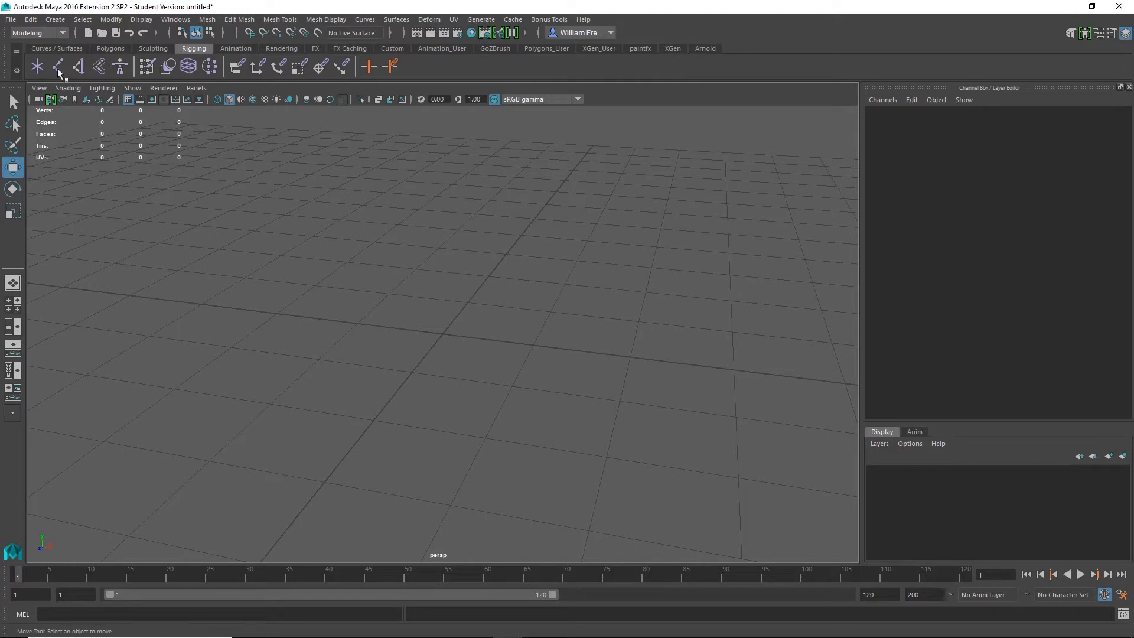
- Switch to the four-view layout and create a polygon torus at the origin
left_click(111, 49)
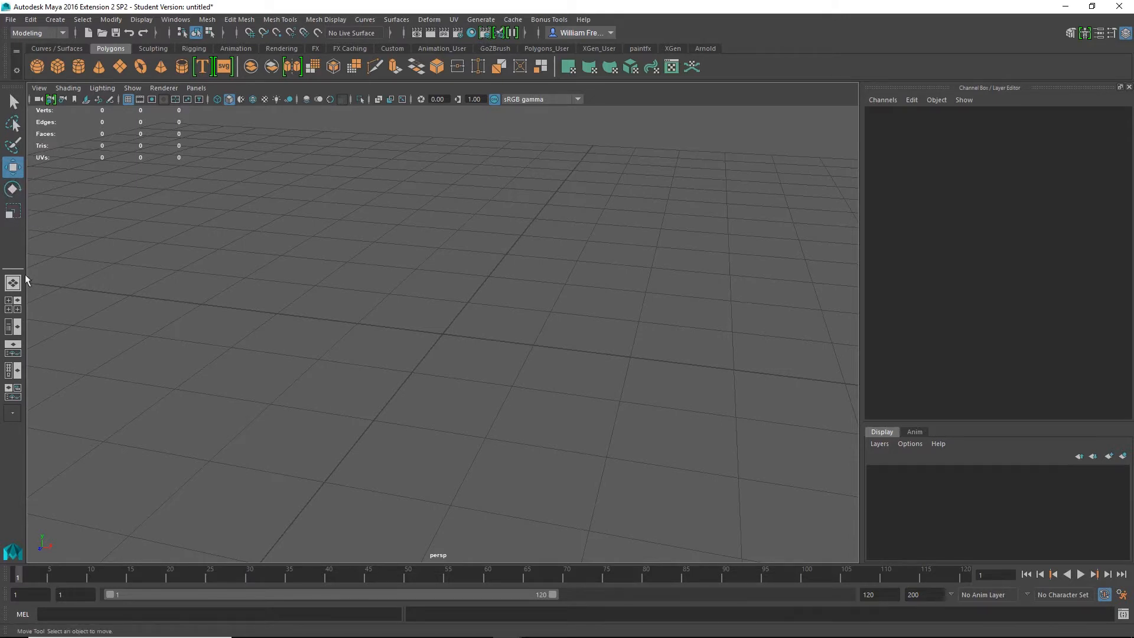
left_click(17, 307)
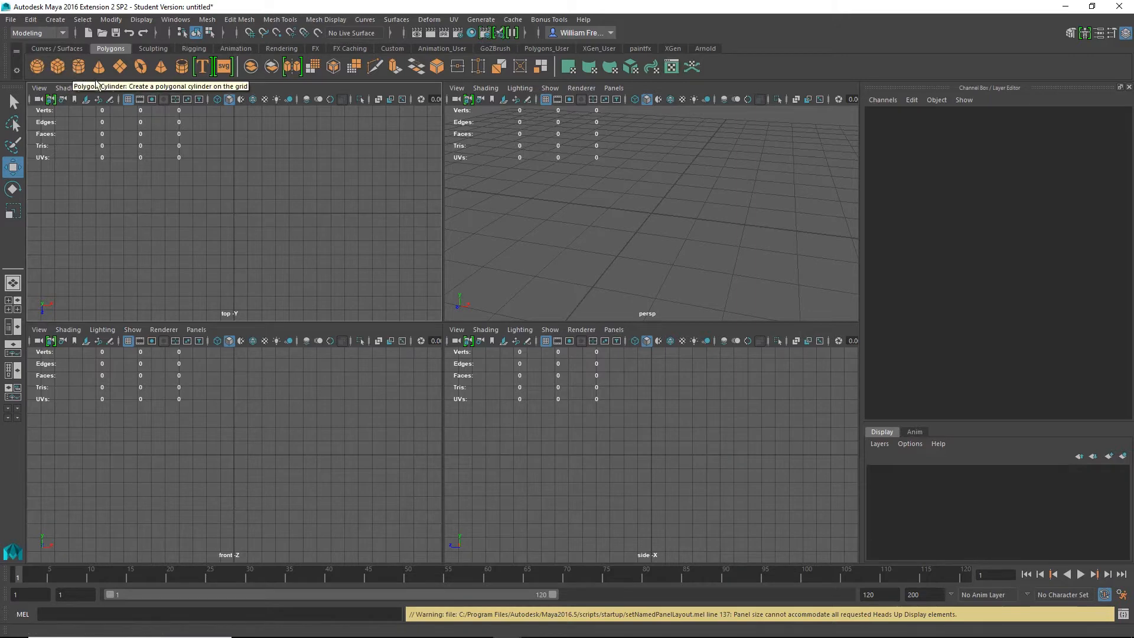
left_click(143, 67)
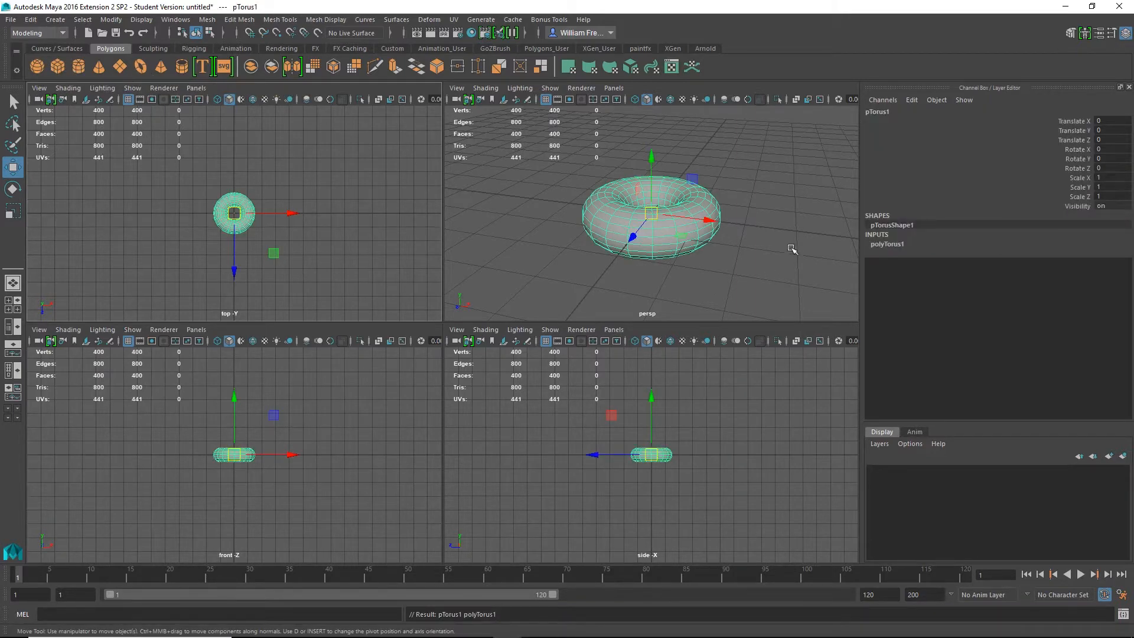
left_click_drag(792, 249, 750, 272, "alt")
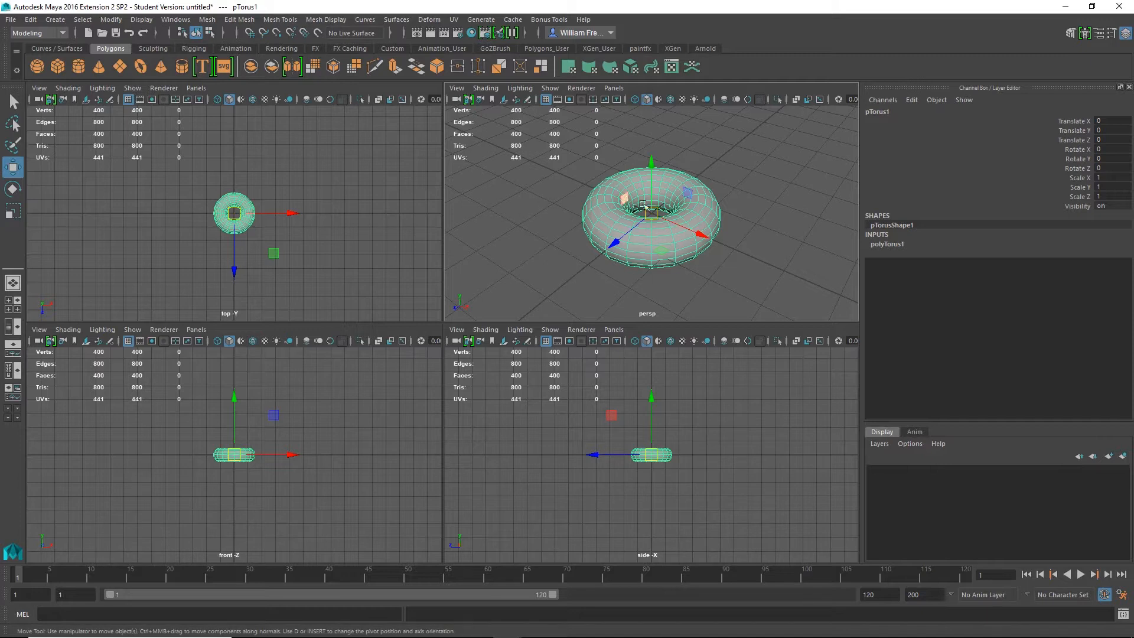
- Pull a single vertex on the front of the torus outward along the Z axis into a spike
right_click_drag(617, 226, 591, 224)
left_click(615, 229)
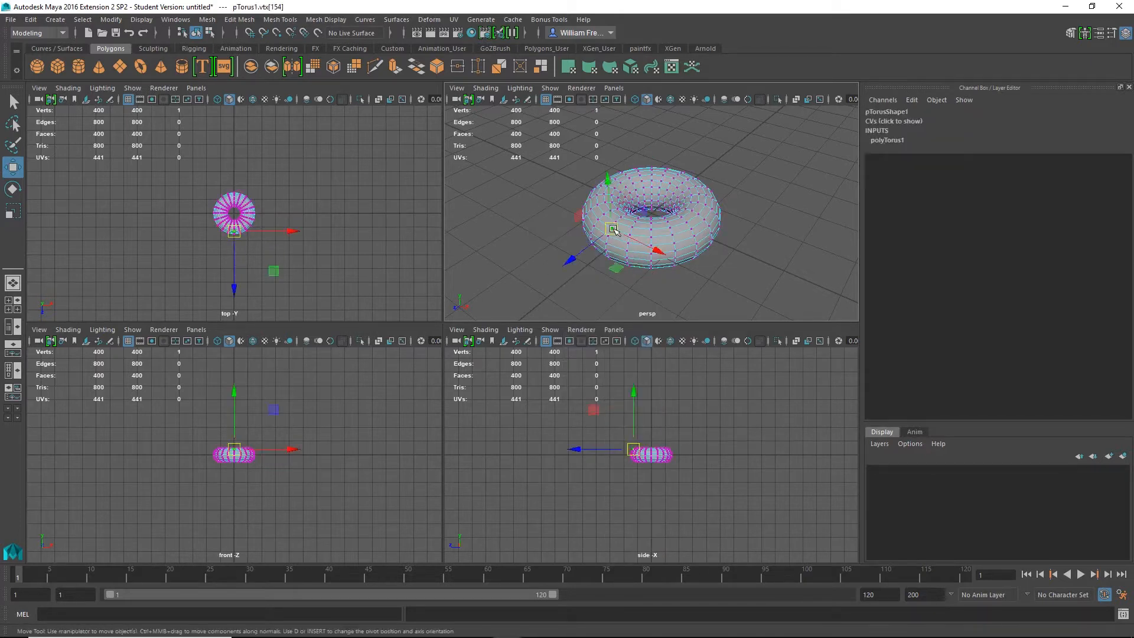
left_click_drag(574, 259, 501, 239)
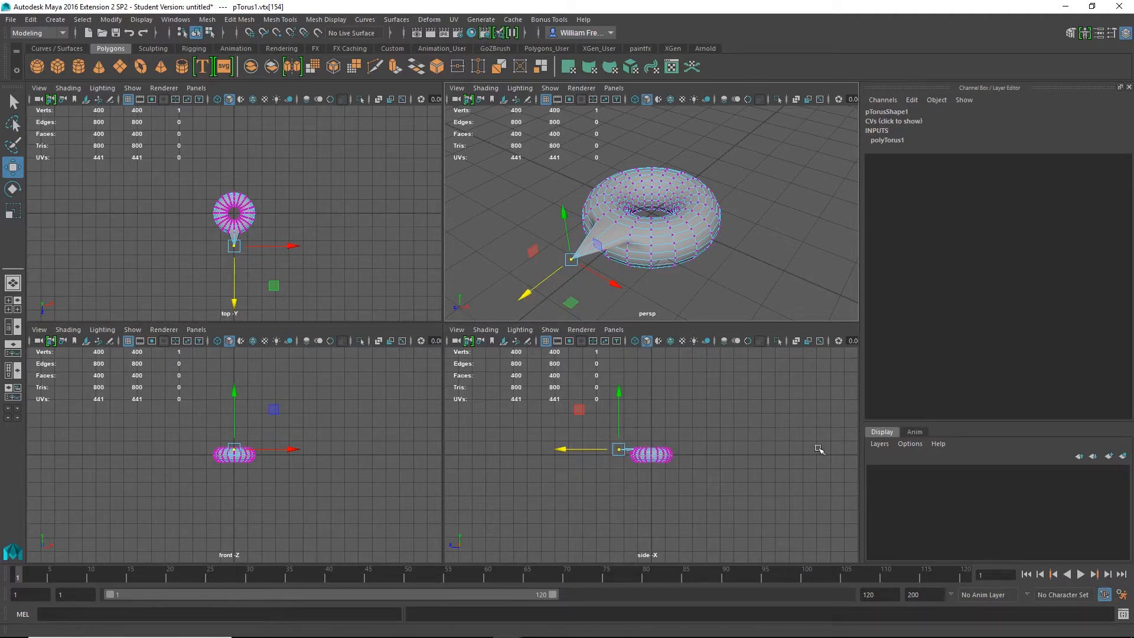
- Switch to the combined perspective and Graph Editor layout and return the torus to object mode
right_click_drag(661, 223, 660, 225)
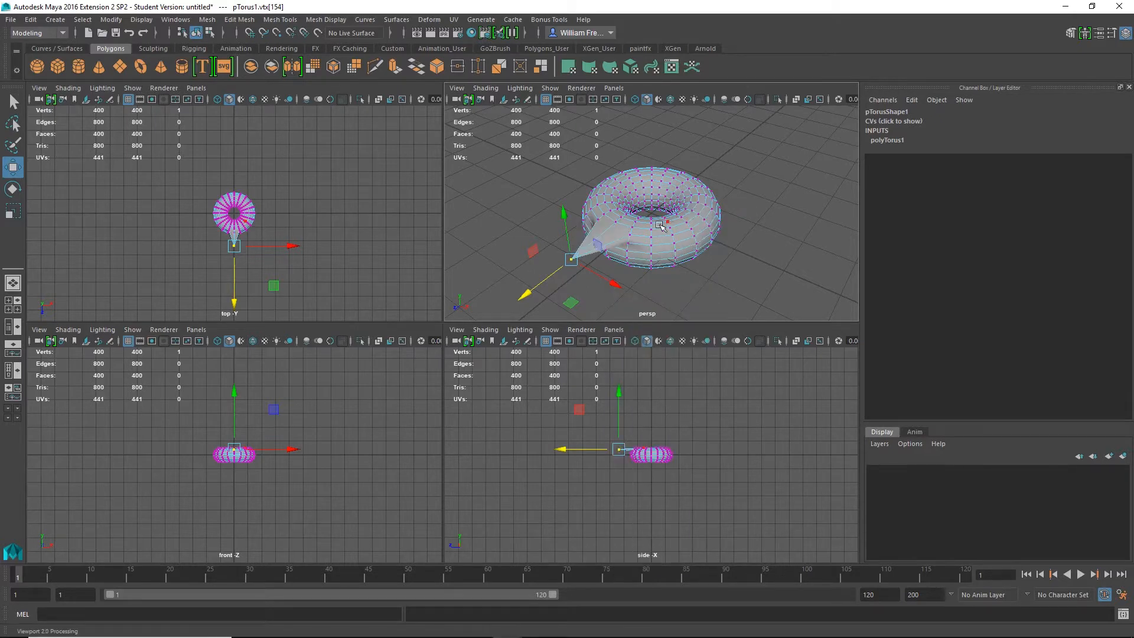
left_click(15, 331)
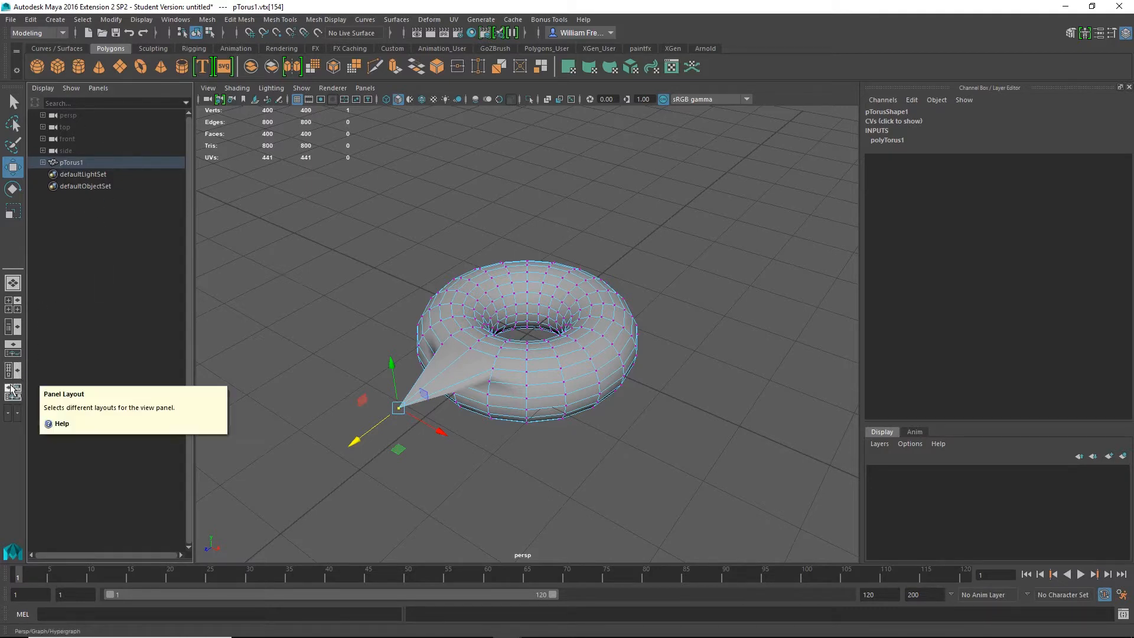
left_click(10, 351)
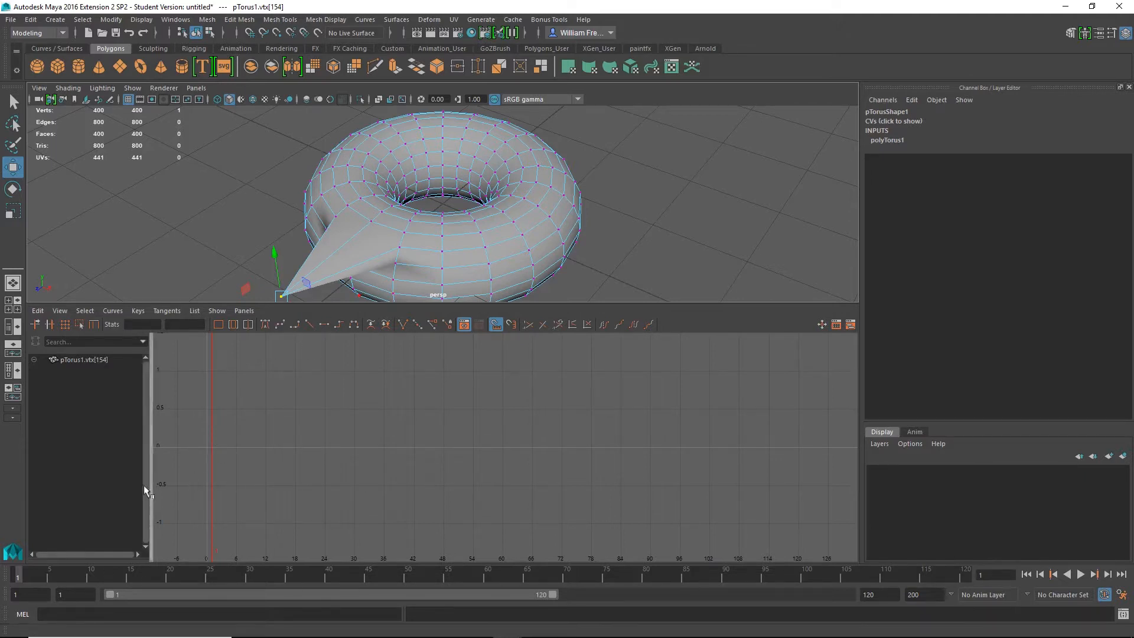
right_click(428, 219)
left_click(482, 200)
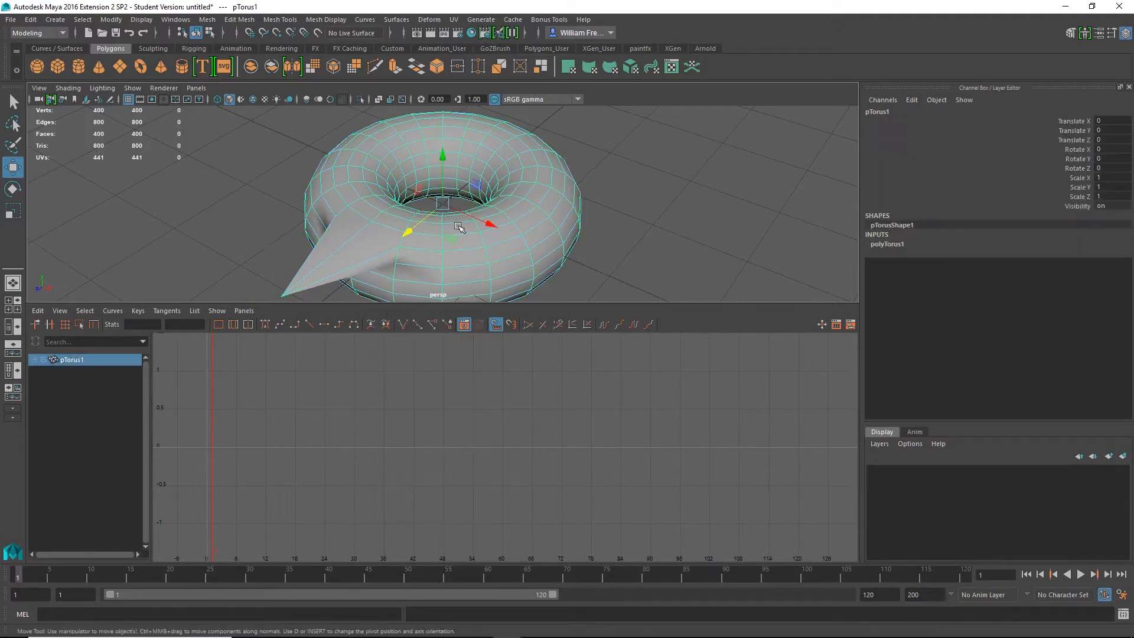
left_click_drag(459, 228, 422, 252, "alt")
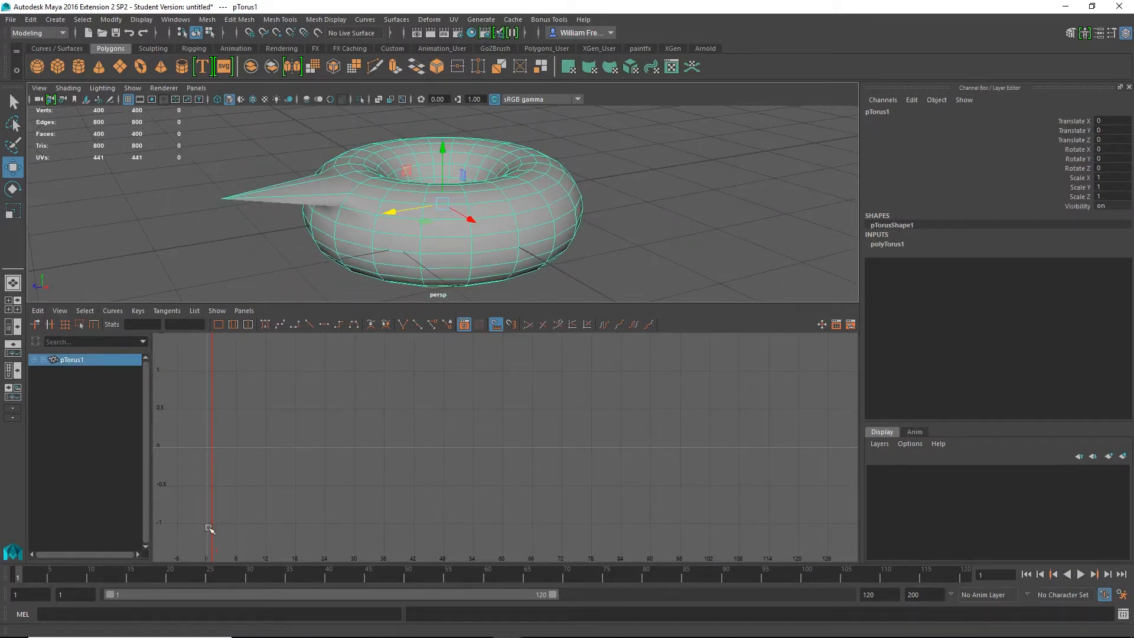
- Try to convert frame 1 on the time slider to a key for the torus
right_click(17, 574)
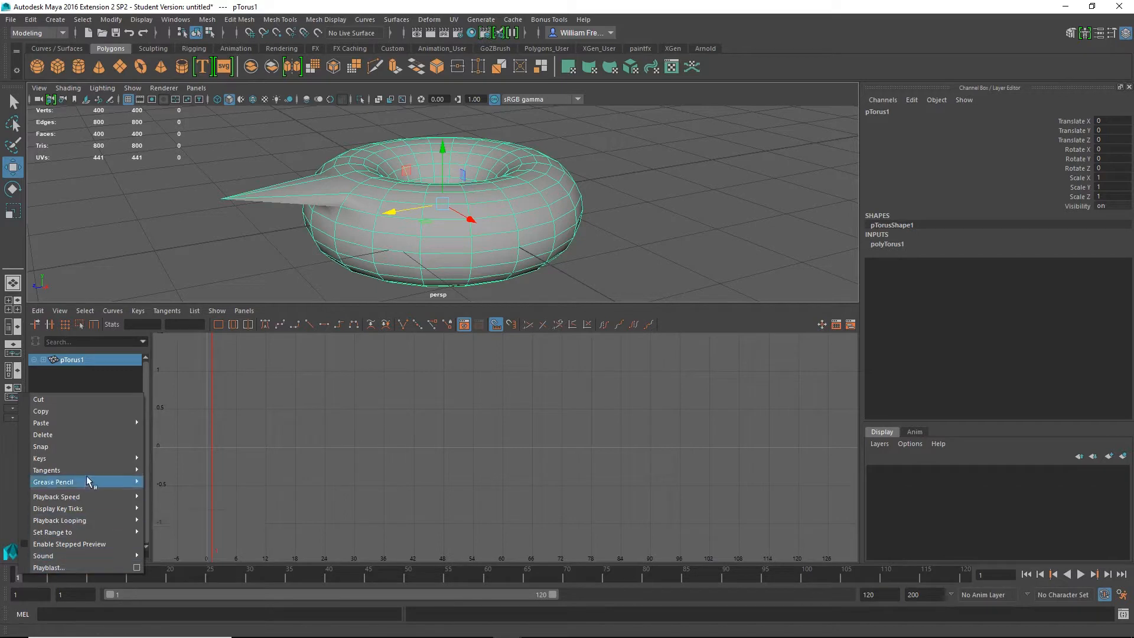
mouse_move(88, 458)
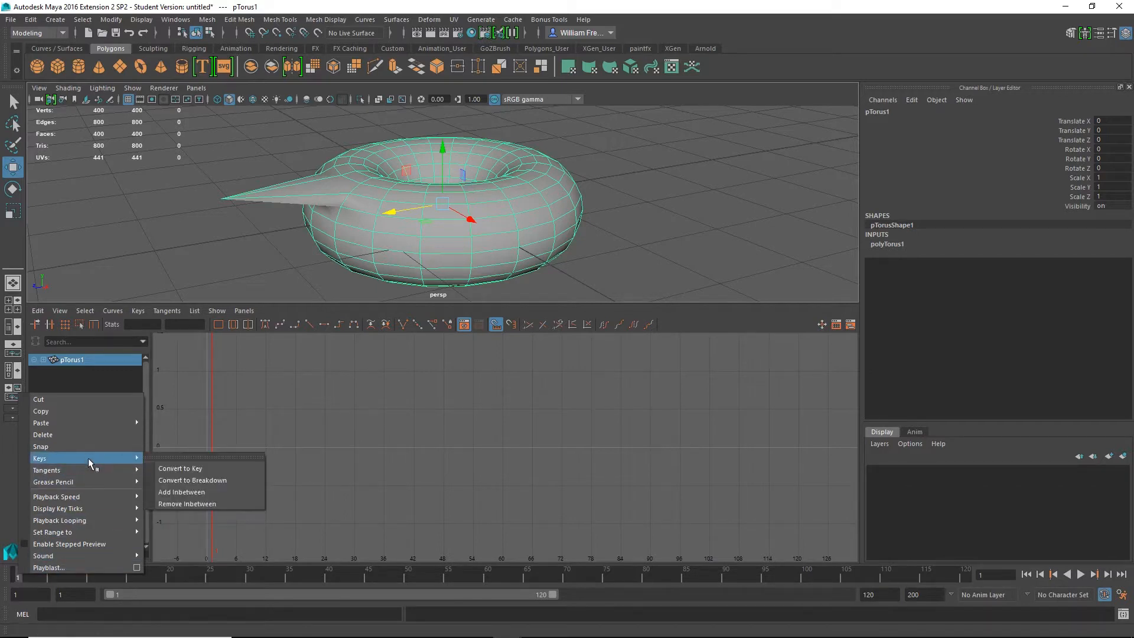
left_click(184, 469)
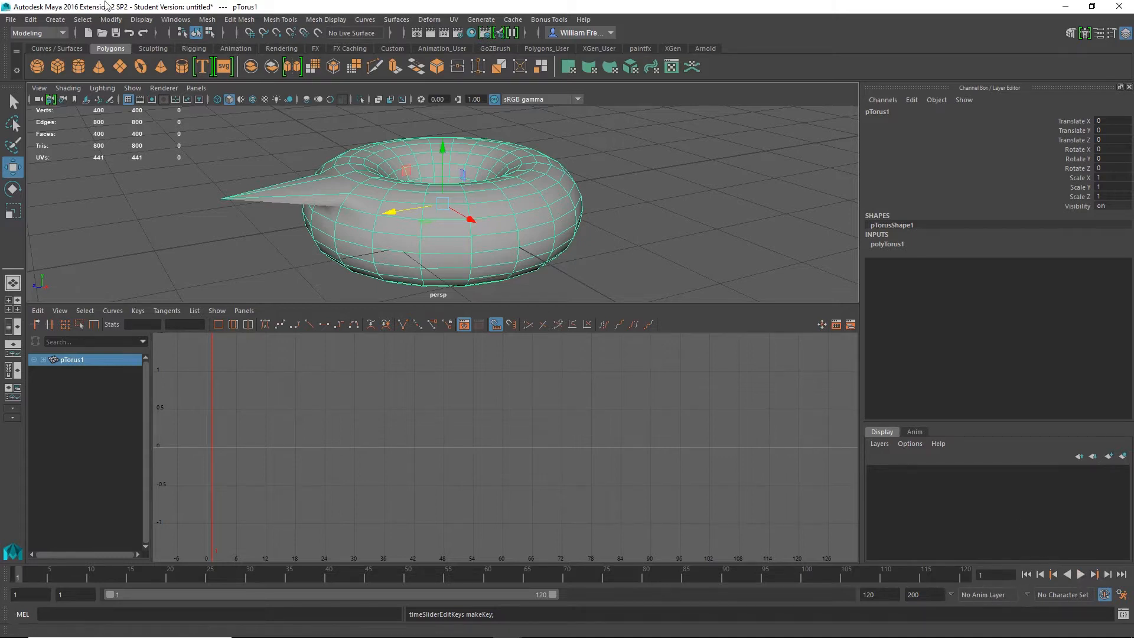
- Change the menu set from Modeling to Animation and set a key on the torus at frame 1
left_click(42, 33)
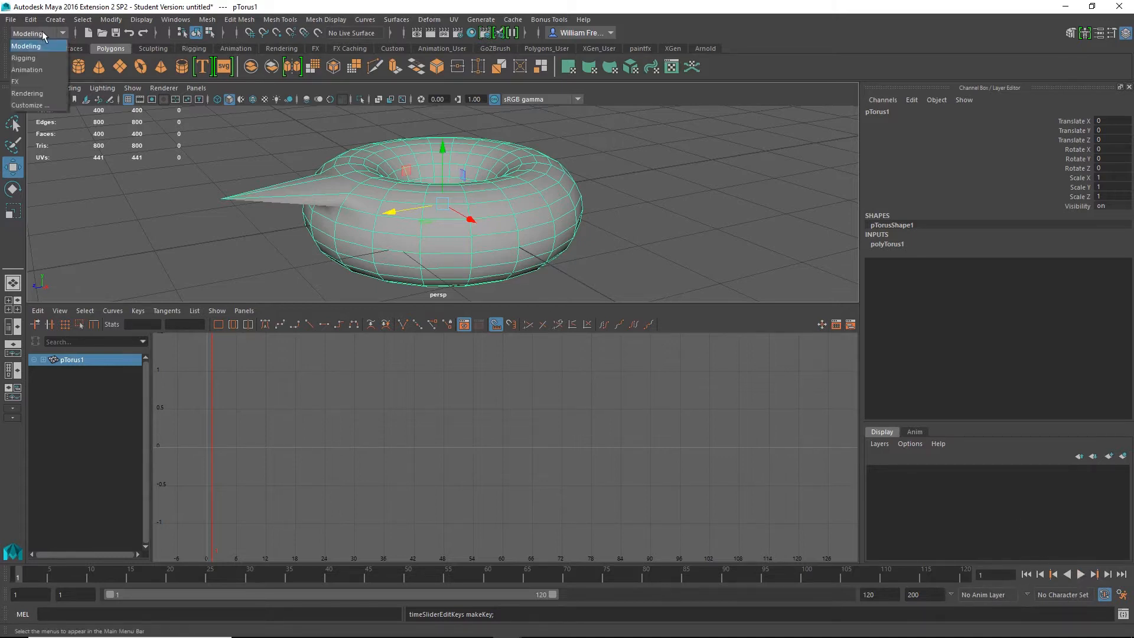
left_click(29, 70)
left_click(204, 19)
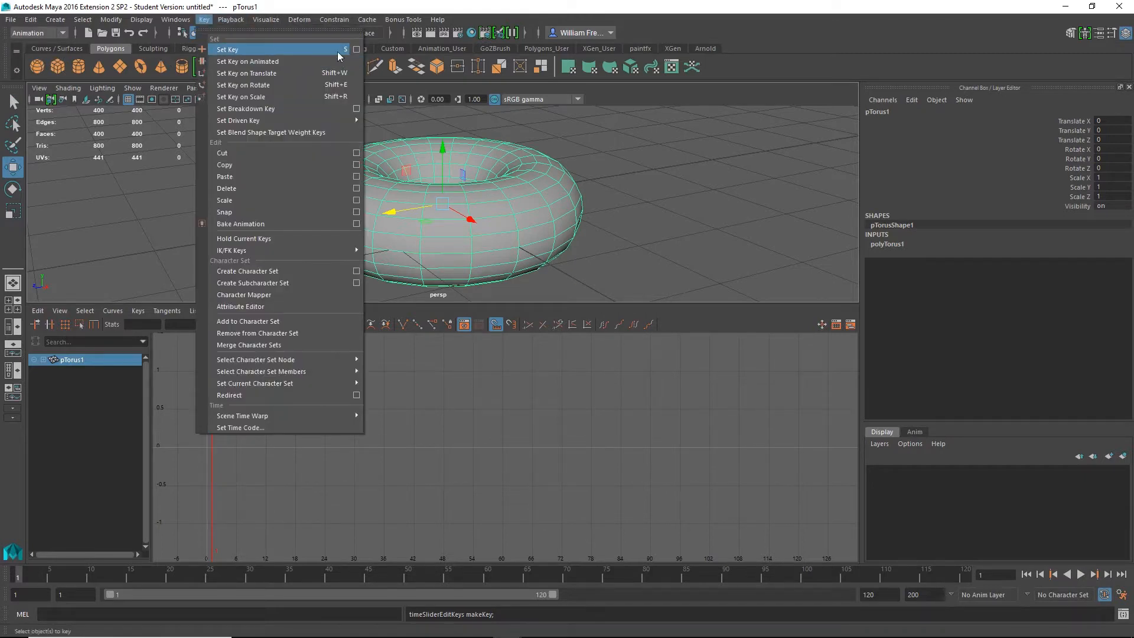
left_click(298, 50)
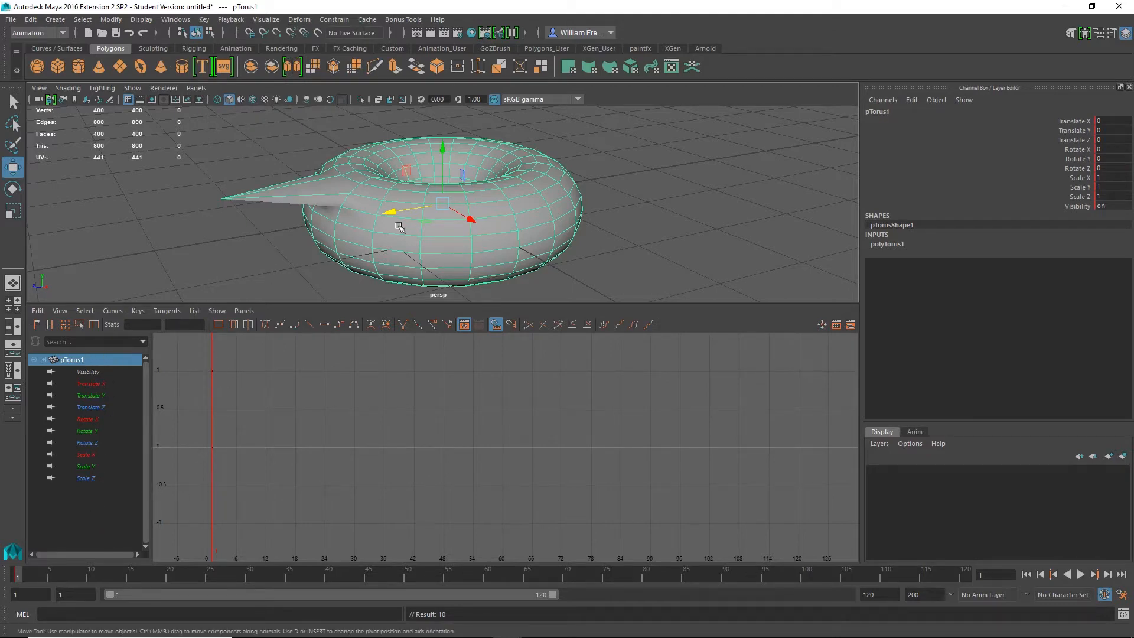
- Move the torus along Z to about -3.329 and set a key for it at frame 57
left_click_drag(402, 209, 694, 208)
left_click_drag(50, 582, 271, 571)
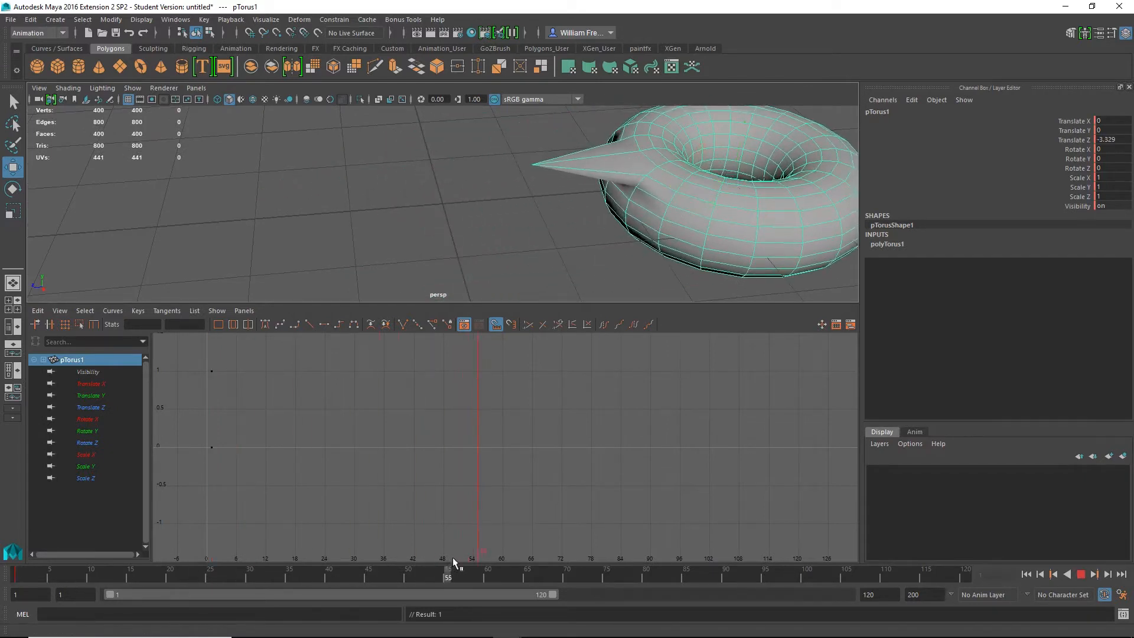
left_click_drag(453, 558, 458, 564)
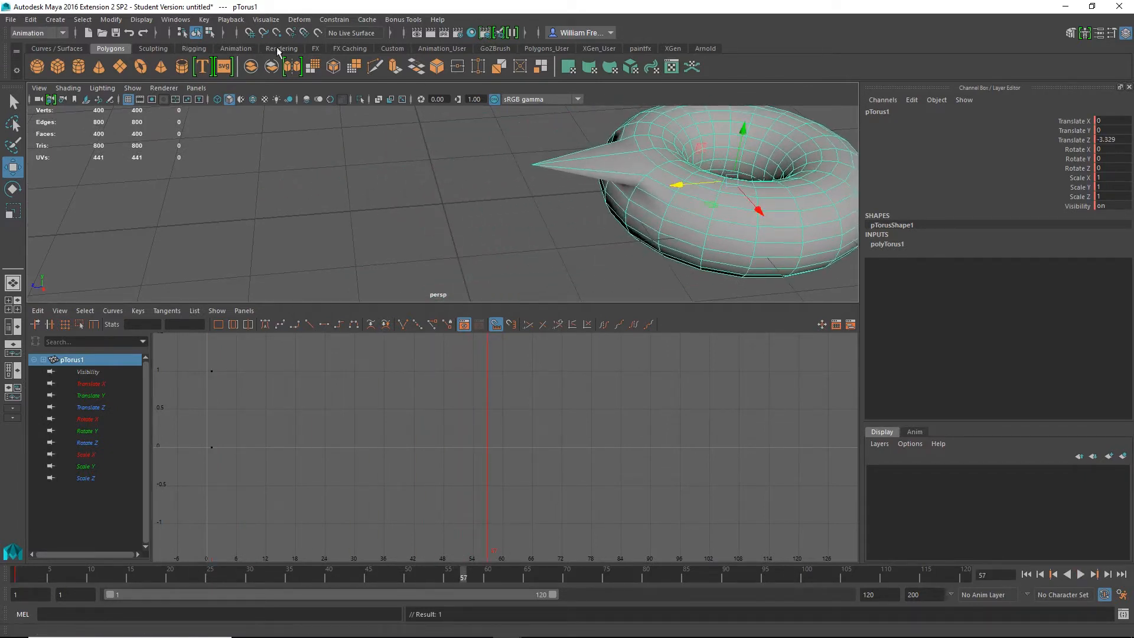
key("s")
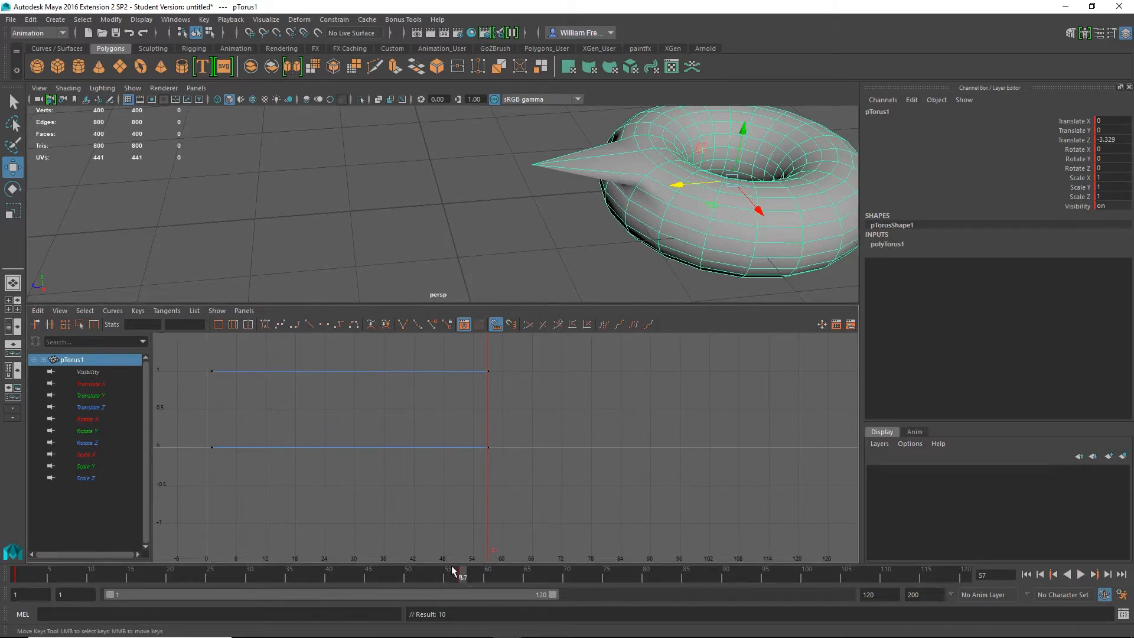
- Move the torus at frame 1 along Z to about 0.013, frame its animation curves and scrub the timeline
key("alt+v")
key("alt+shift+v")
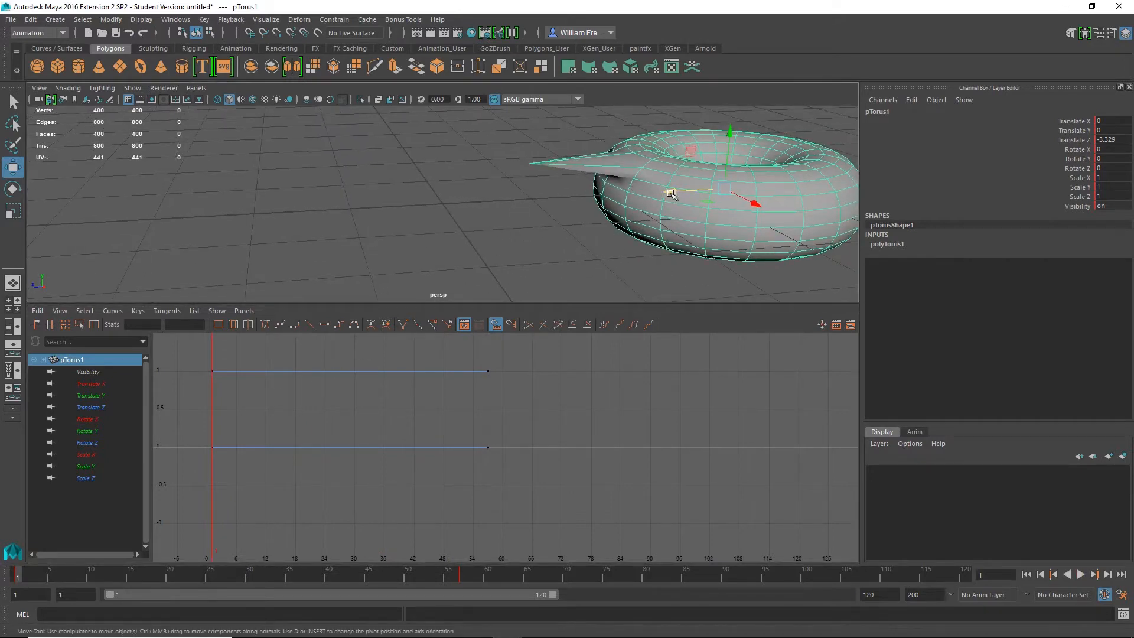
left_click_drag(670, 192, 383, 206)
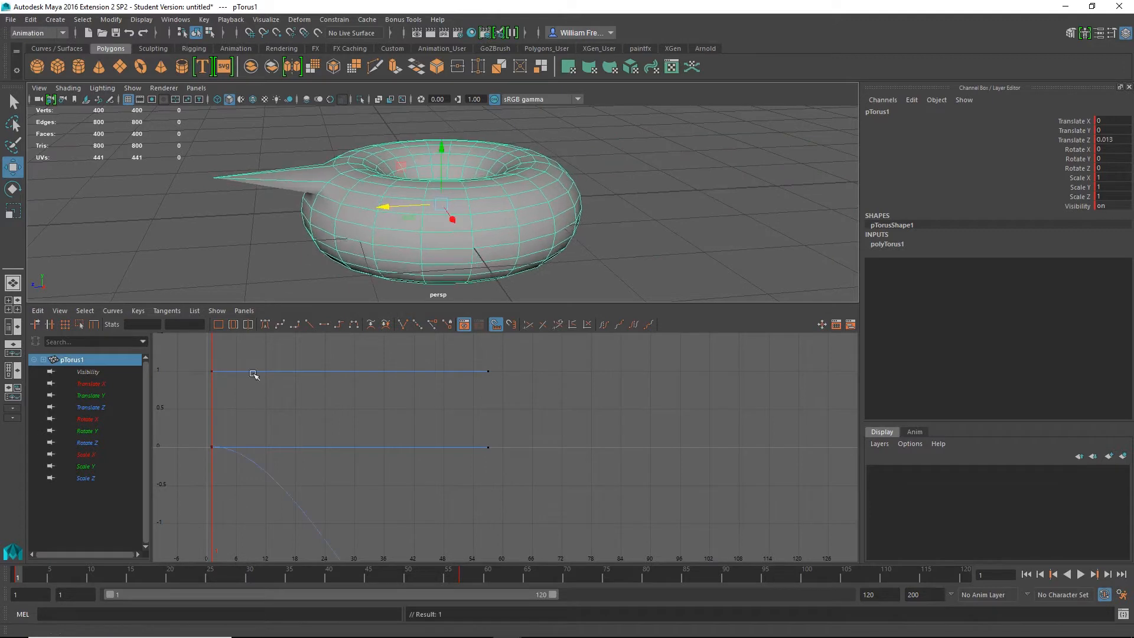
key("f")
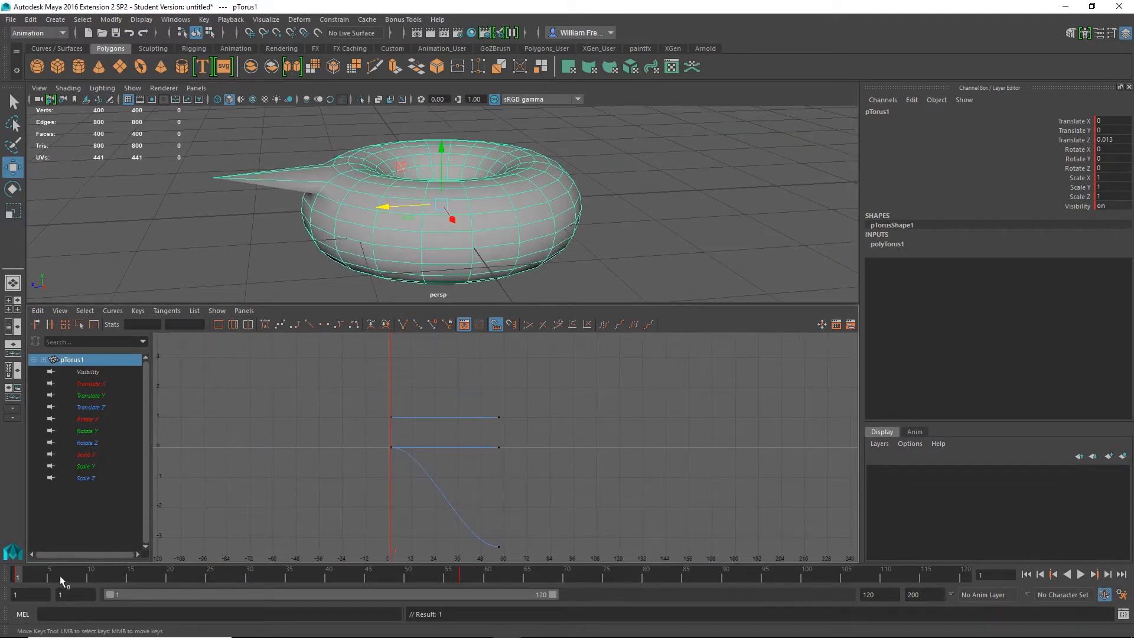
left_click_drag(33, 573, 3, 552)
- Isolate the Scale Z curve, go to the key at frame 57 and scale the torus uniformly to about 1.622
left_click(84, 478)
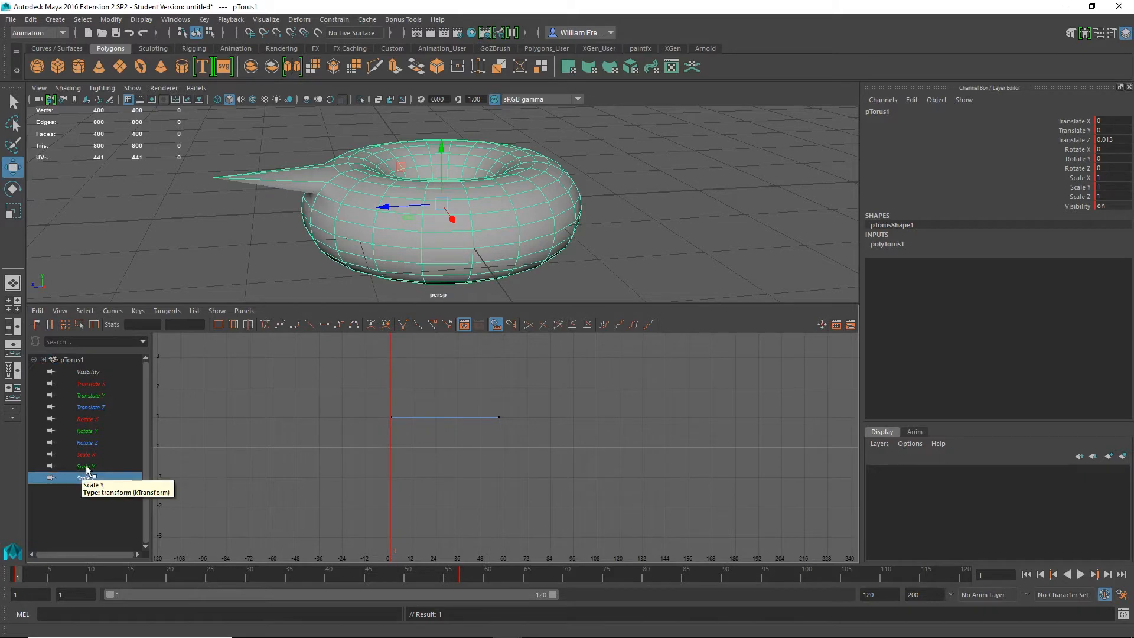
left_click(86, 467)
left_click(92, 478)
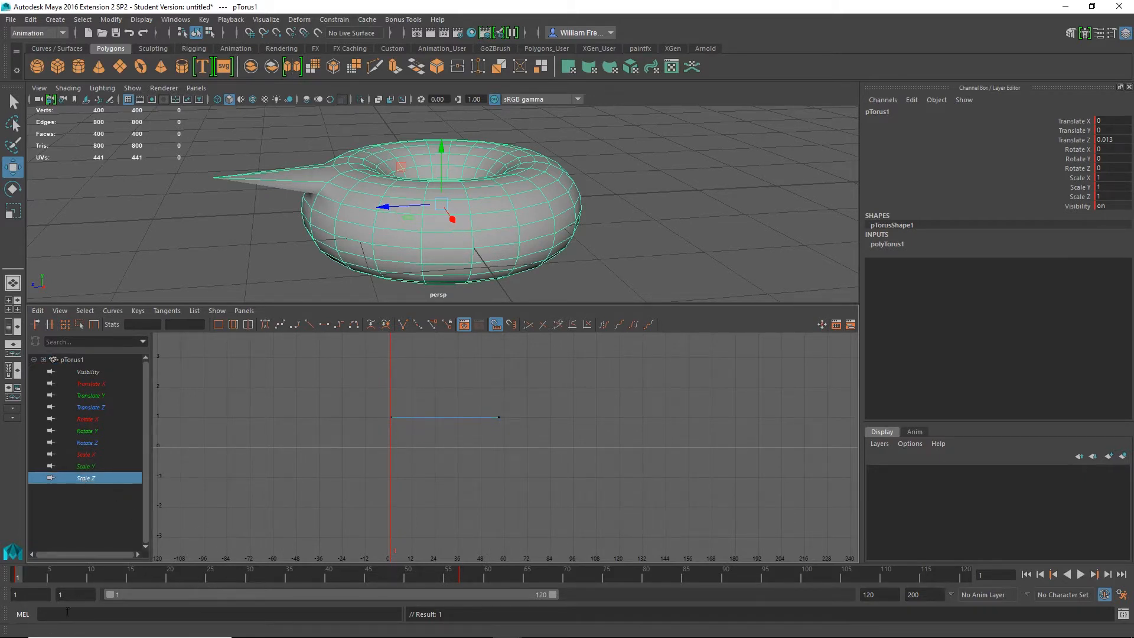
left_click(1094, 576)
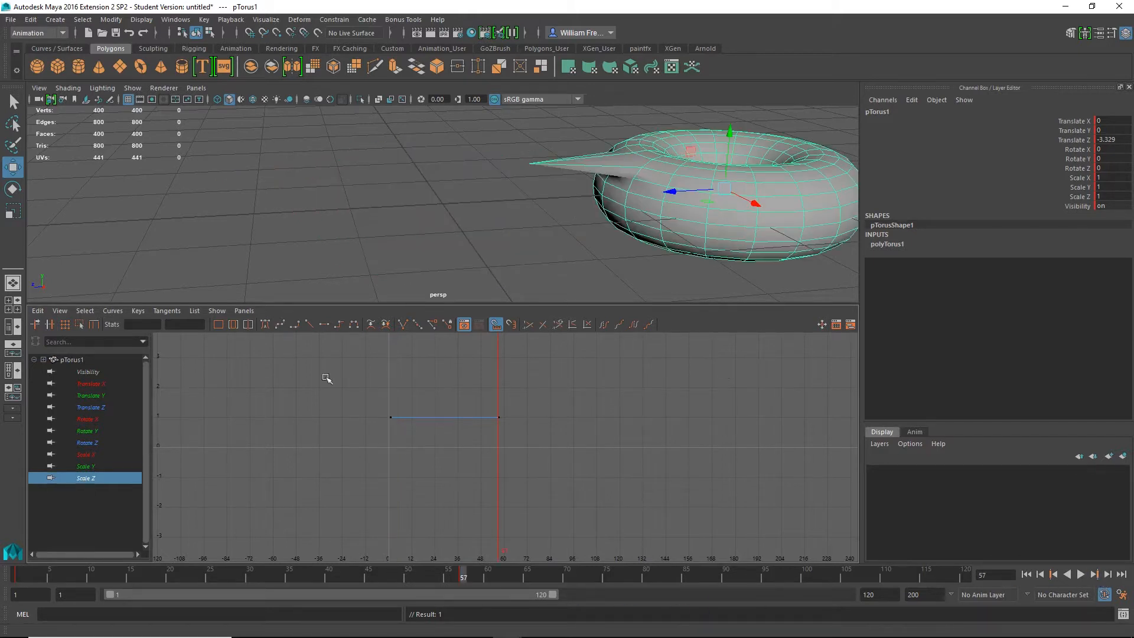
key("r")
left_click_drag(726, 189, 881, 167)
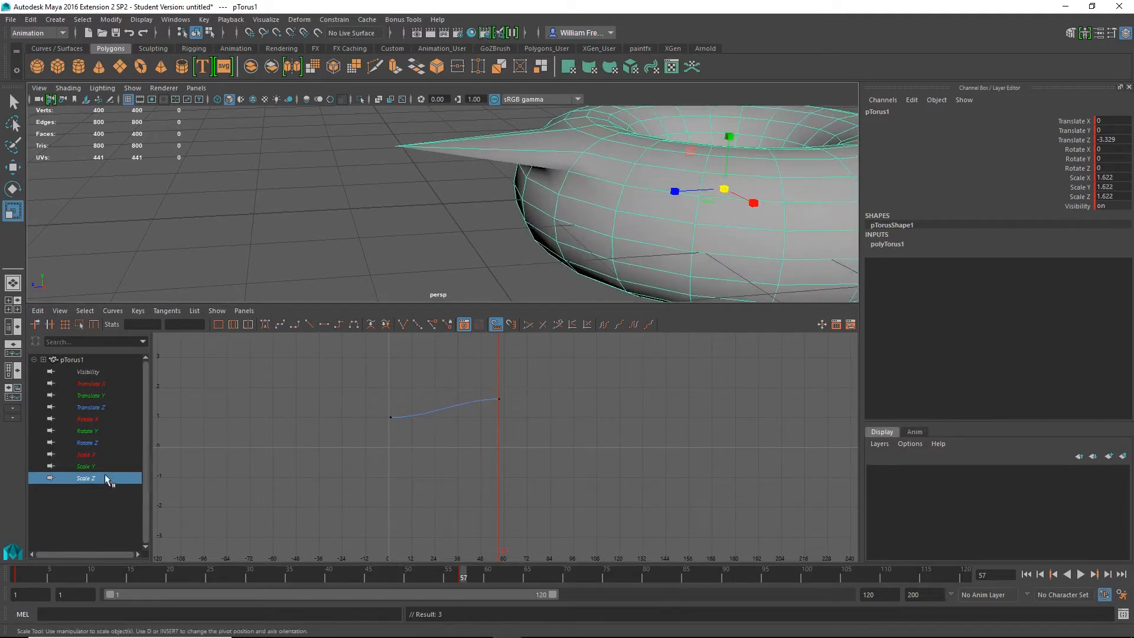
- Isolate the Scale X curve, lower its key at frame 57 to about 0.426 and scrub the animation back to frame 1
left_click(89, 455)
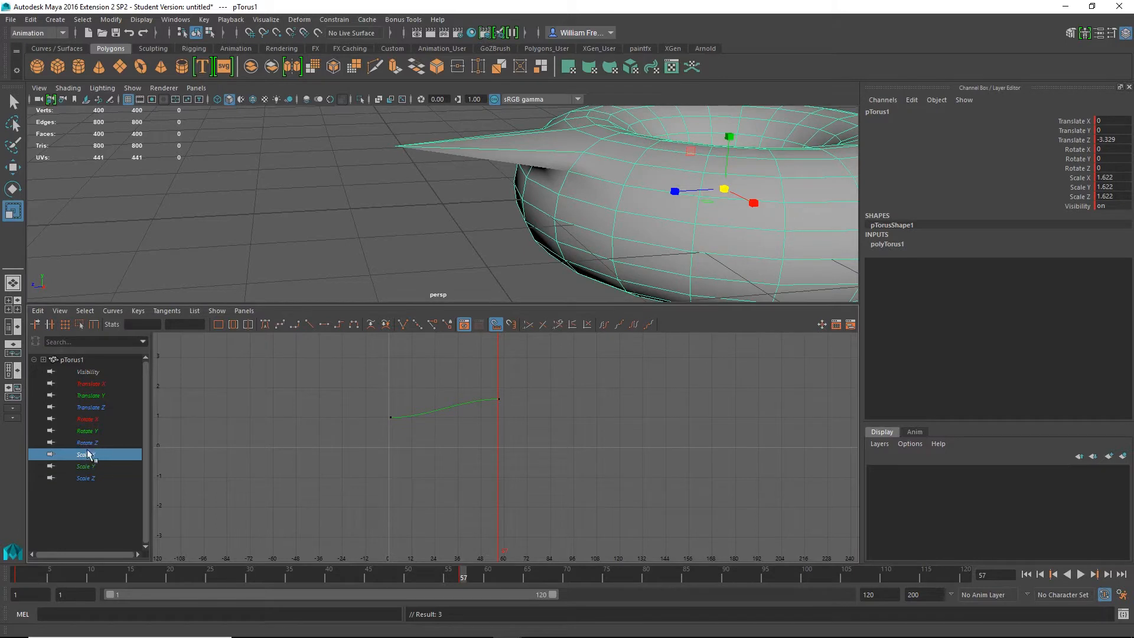
left_click(90, 433)
left_click(91, 458)
left_click(91, 467)
left_click(96, 486)
left_click(87, 455)
left_click_drag(514, 379, 486, 413)
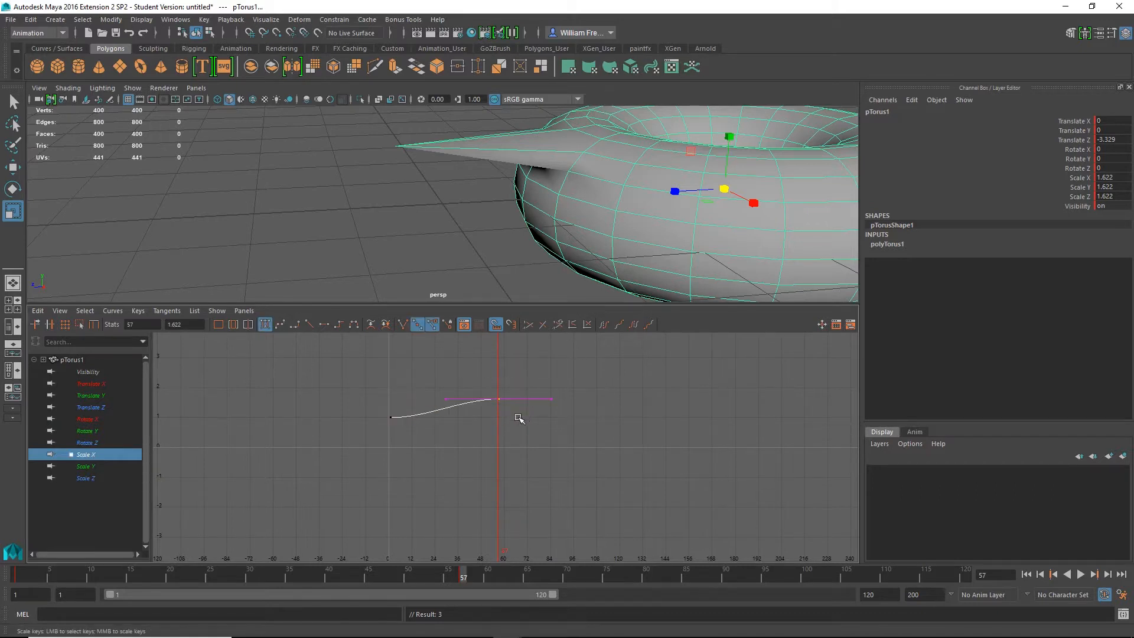
key("w")
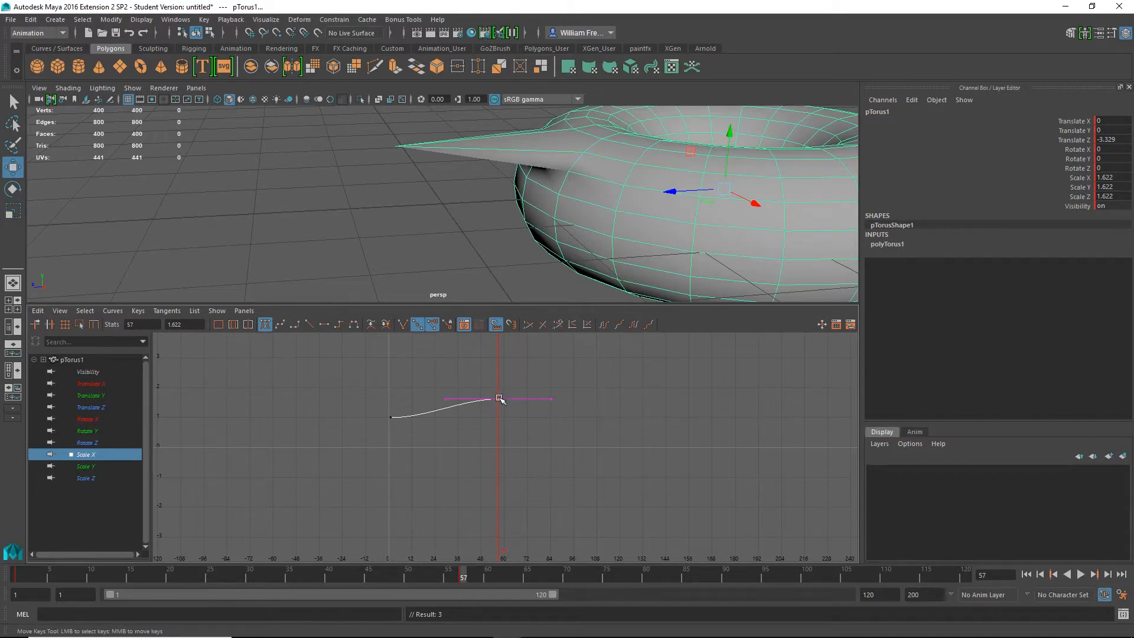
middle_click_drag(500, 400, 500, 432)
left_click_drag(499, 432, 500, 434)
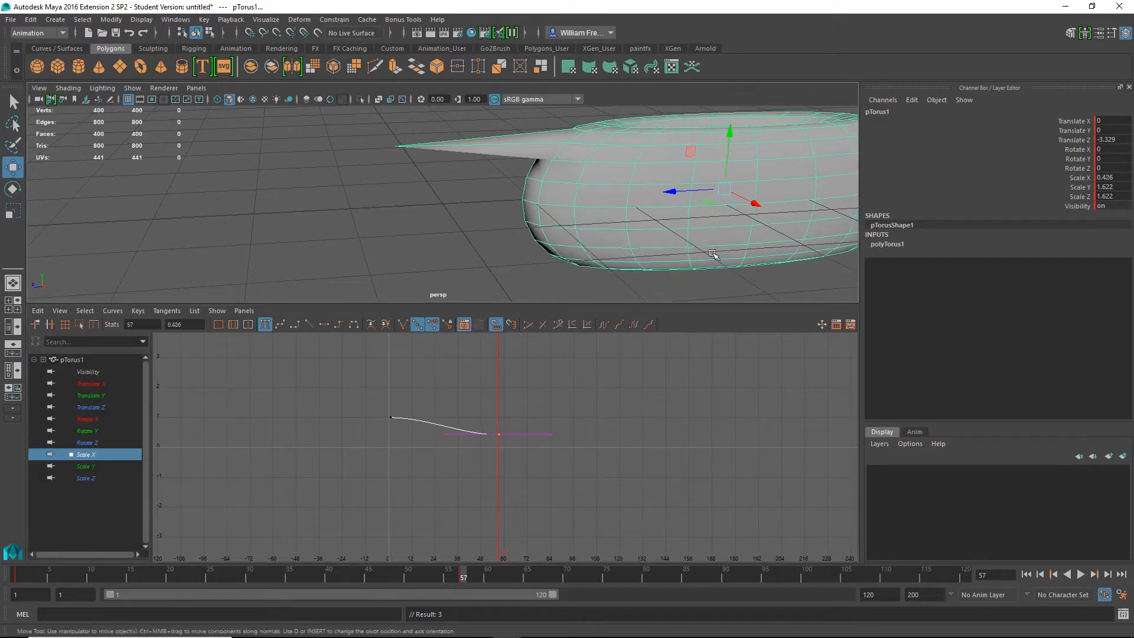
left_click_drag(726, 254, 623, 278, "alt")
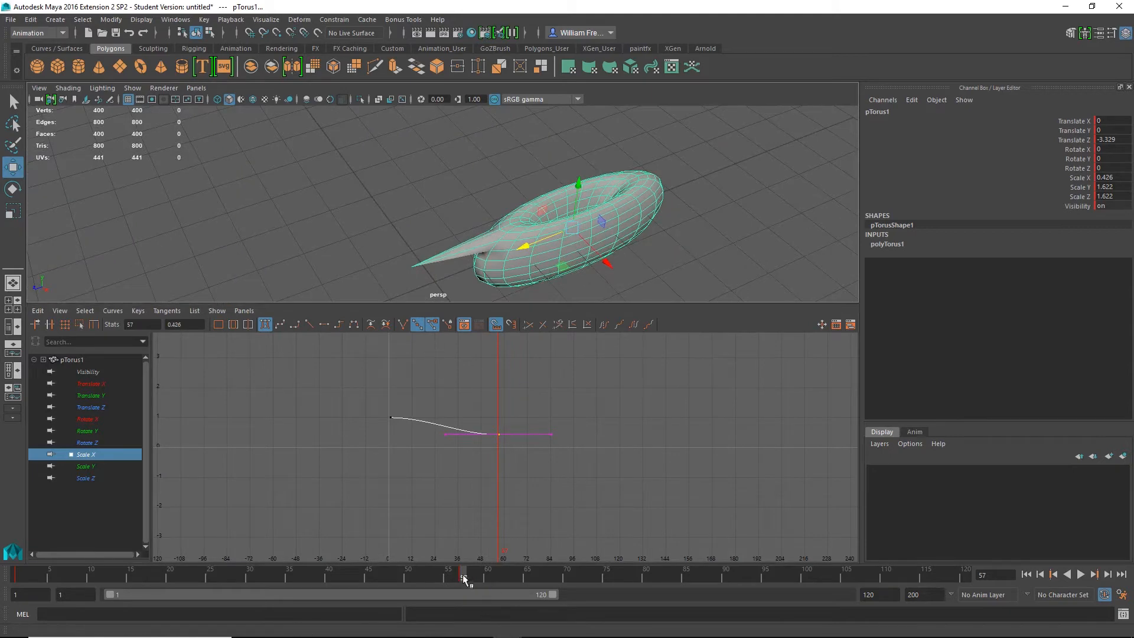
left_click_drag(463, 574, 2, 540)
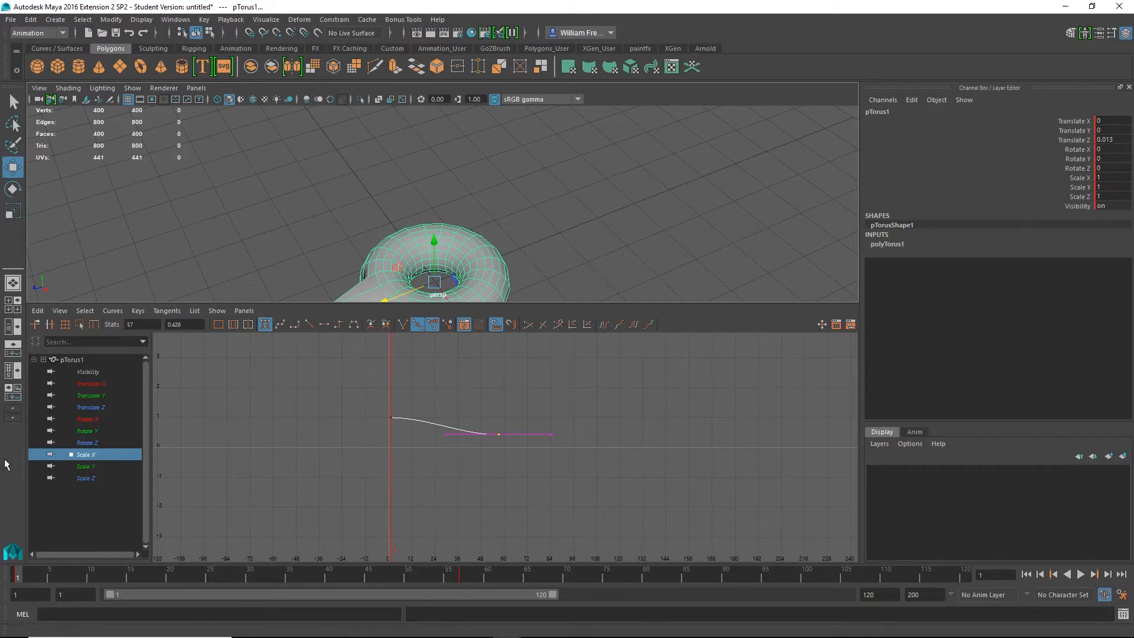
- View the Hypershade layout and the perspective, Hypergraph and Graph Editor layout, and return to the single perspective view
left_click(12, 371)
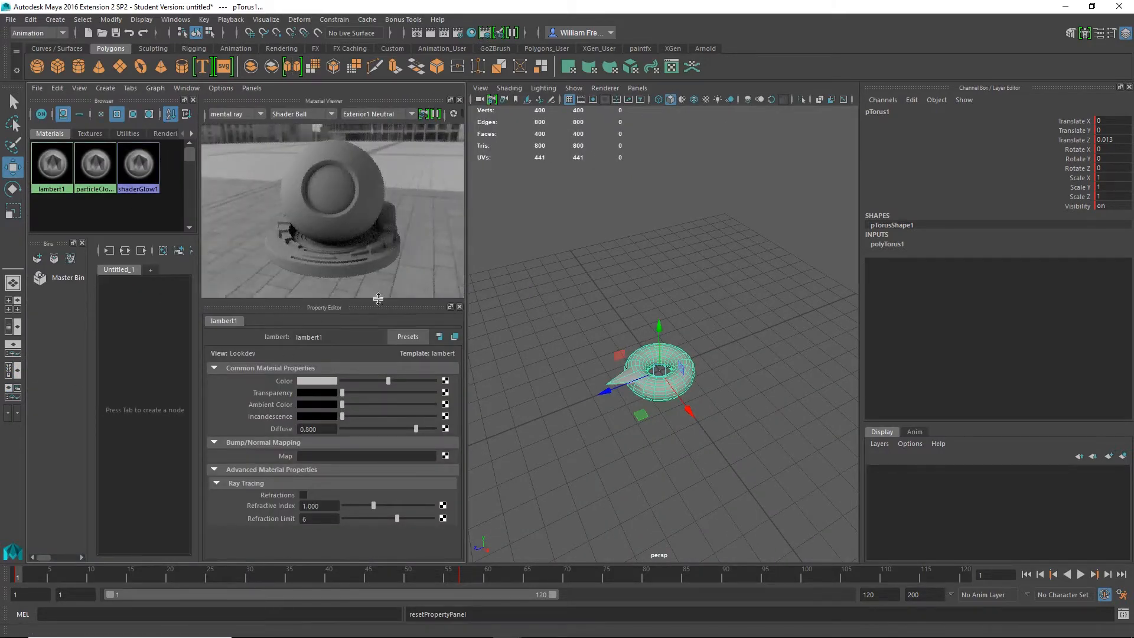
left_click(15, 397)
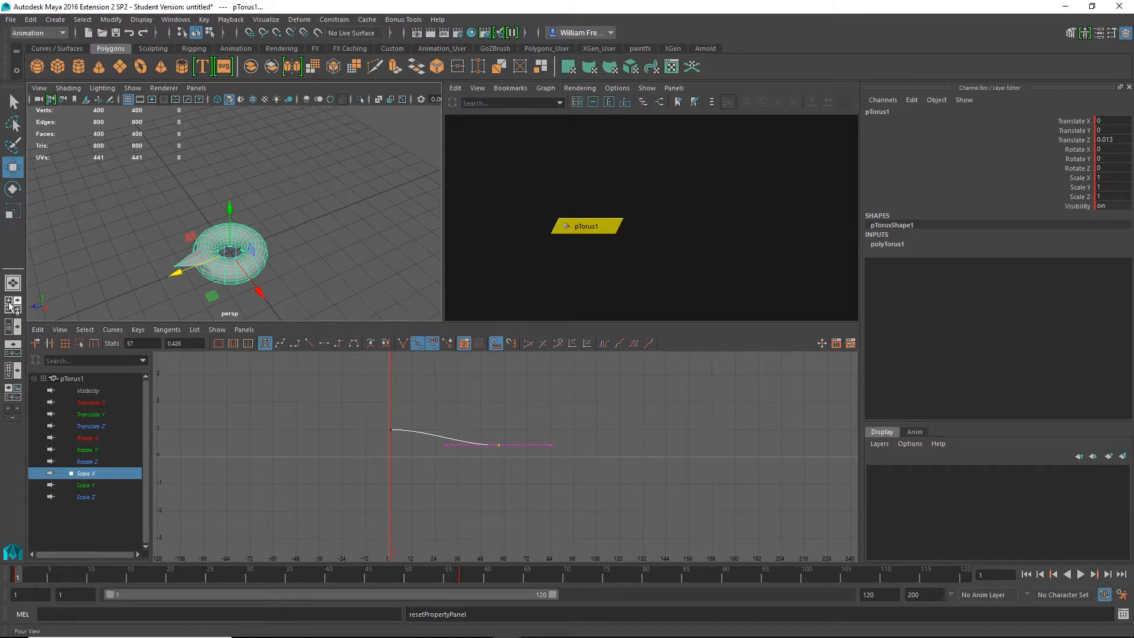
left_click(13, 283)
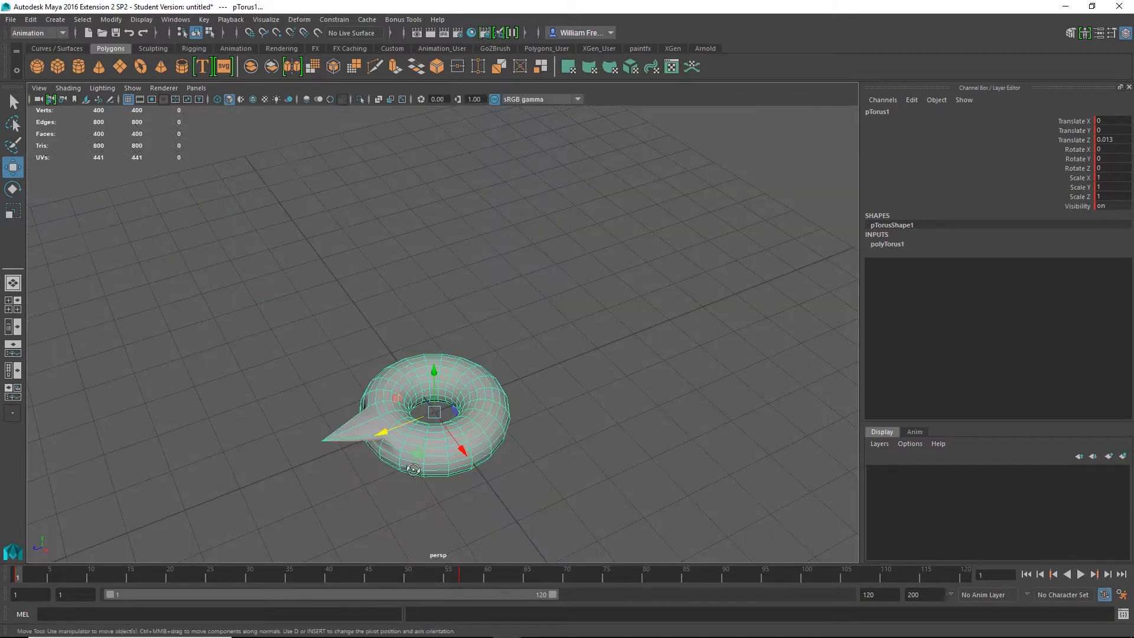
- Delete the torus and create a polygon cube at the origin
left_click_drag(413, 470, 425, 365, "alt")
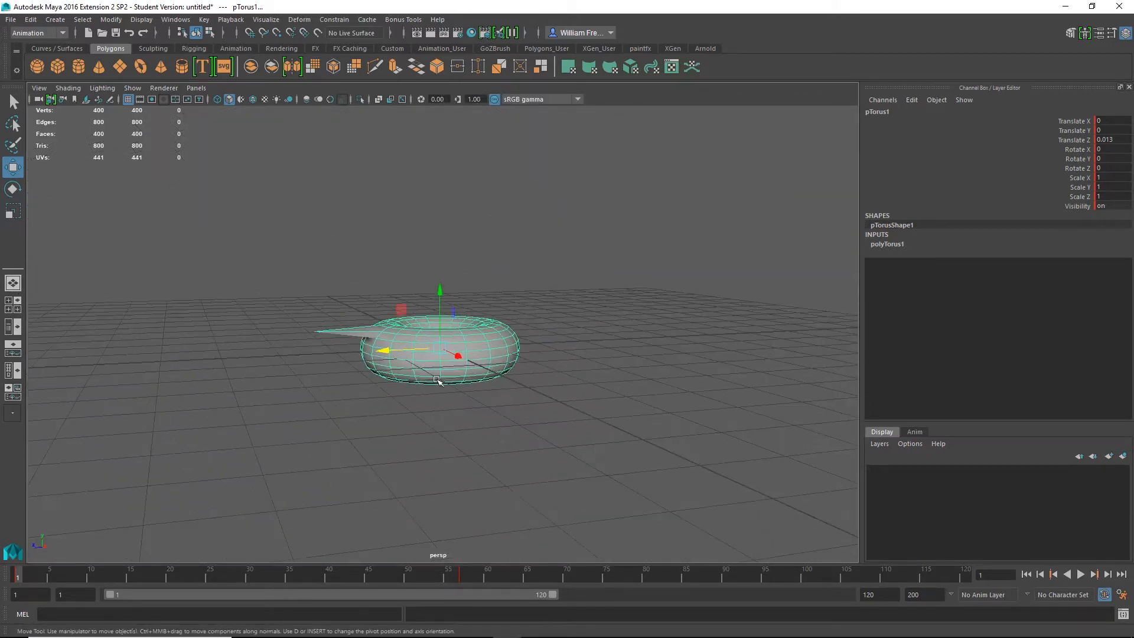
key("Delete")
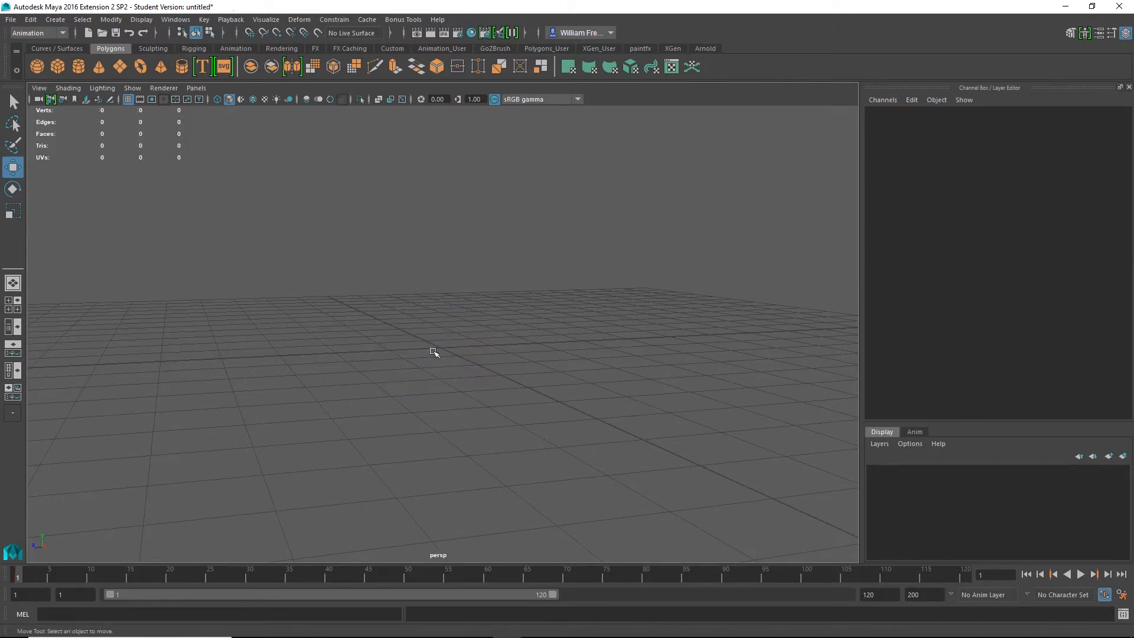
left_click_drag(434, 352, 468, 410, "alt")
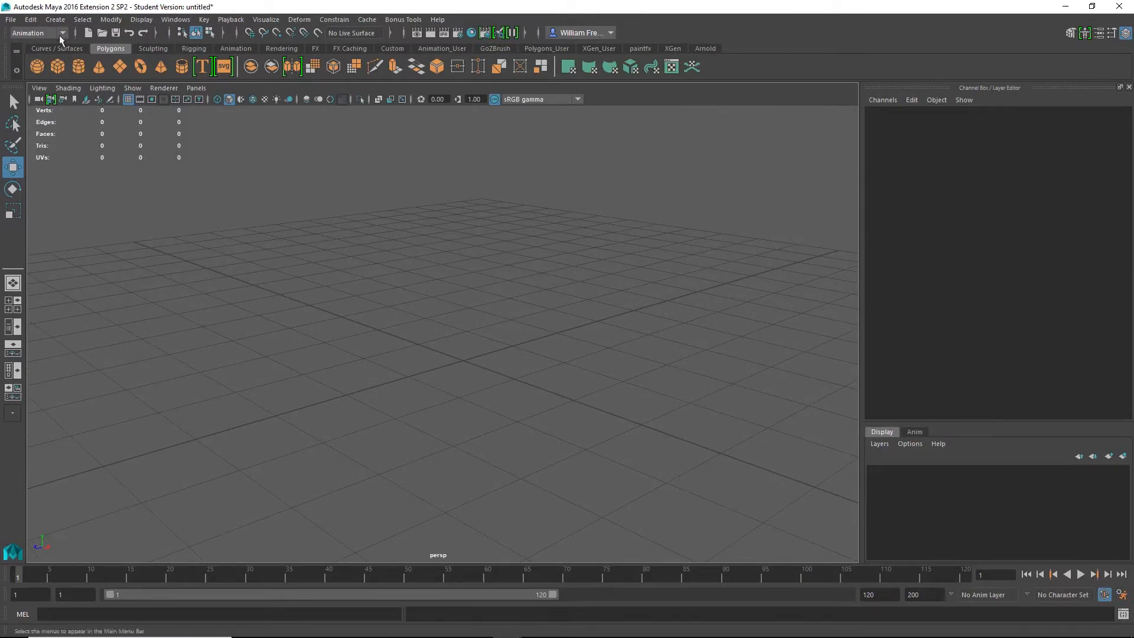
left_click(59, 66)
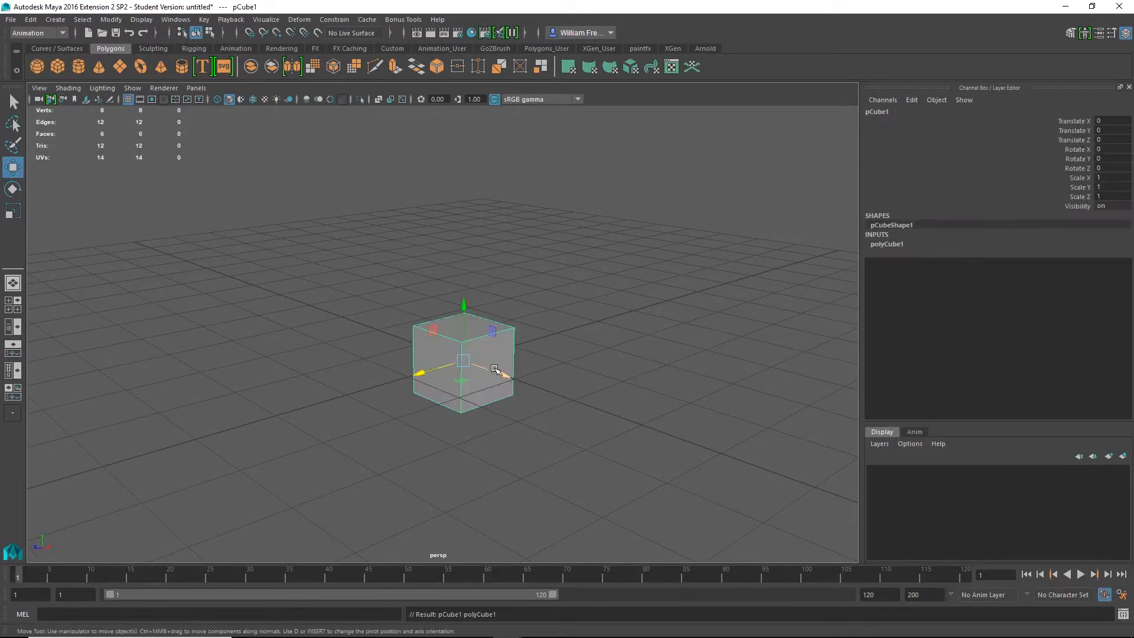
left_click_drag(291, 346, 322, 332, "alt")
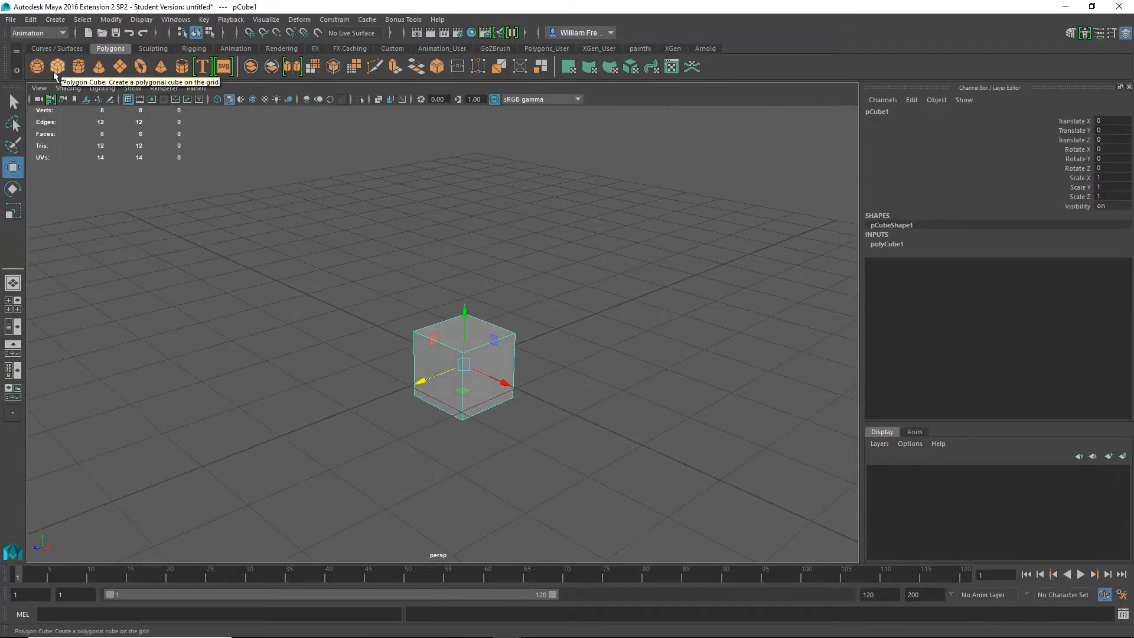
left_click(55, 20)
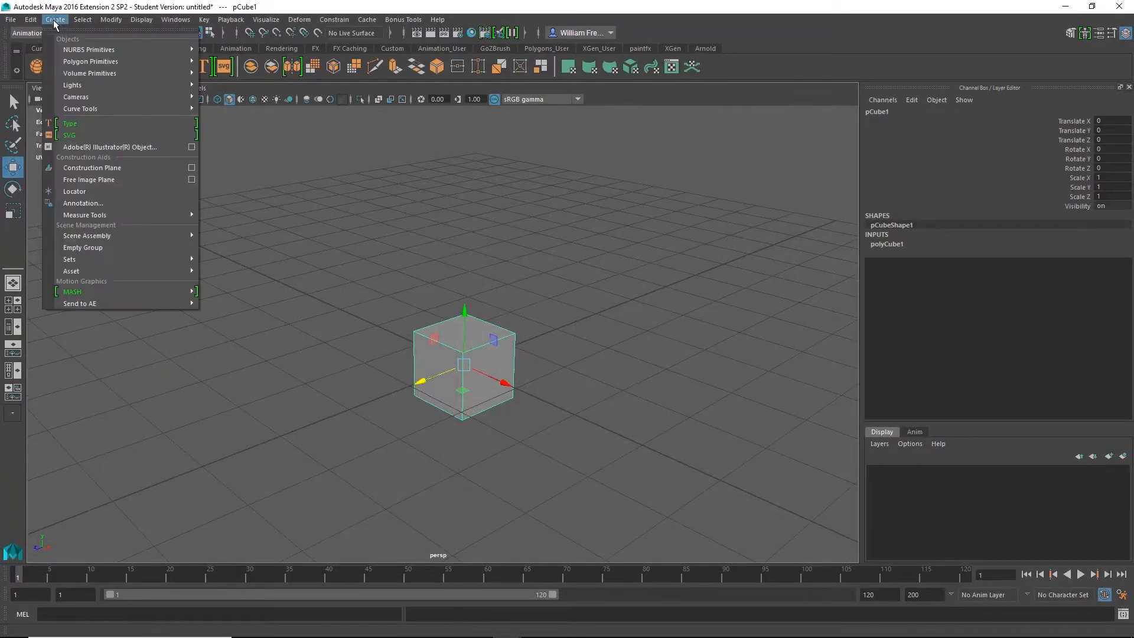
mouse_move(78, 64)
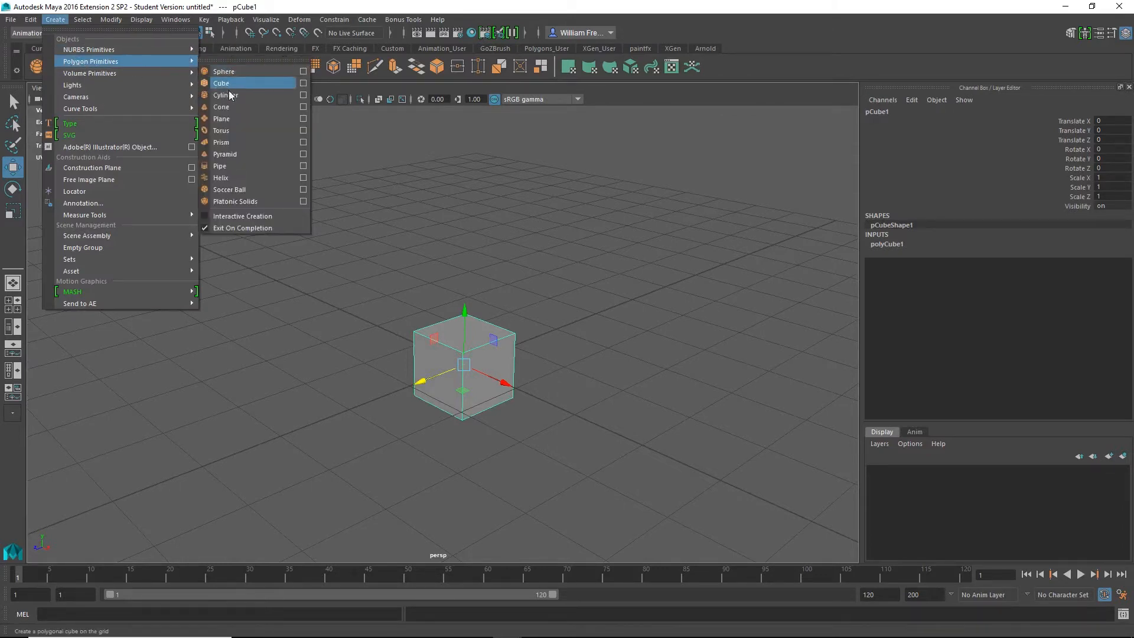
mouse_move(74, 88)
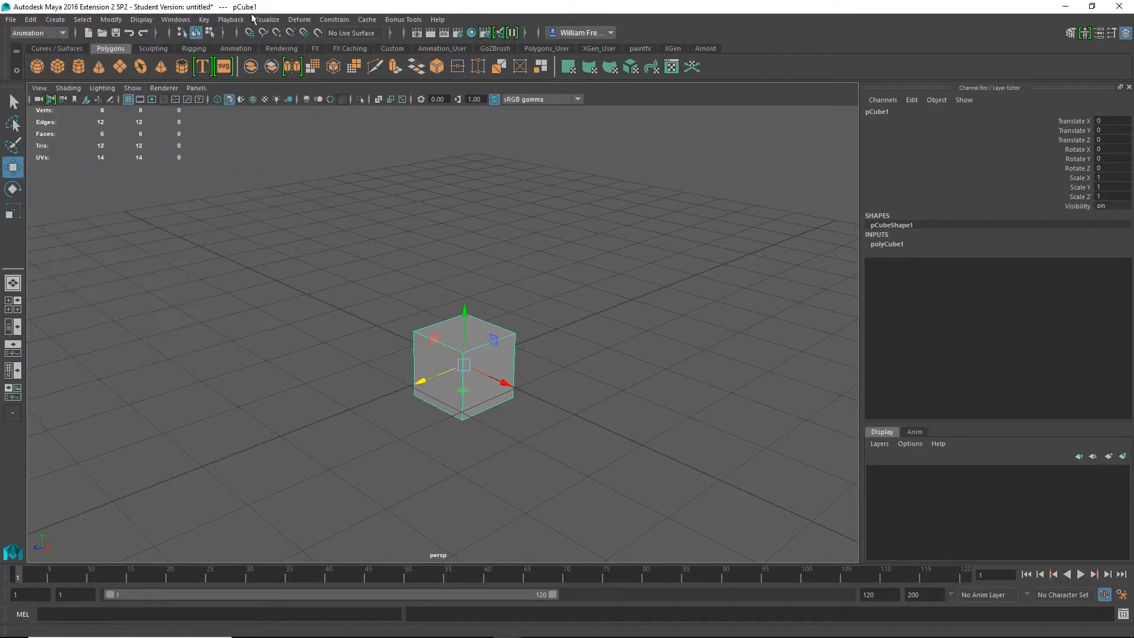
- Centre the perspective view on the selected cube with Look at Selection
mouse_move(299, 335)
left_mouse_down("alt")
mouse_move(329, 387)
mouse_move(288, 326)
mouse_move(301, 357)
mouse_move(307, 350)
left_mouse_up("alt")
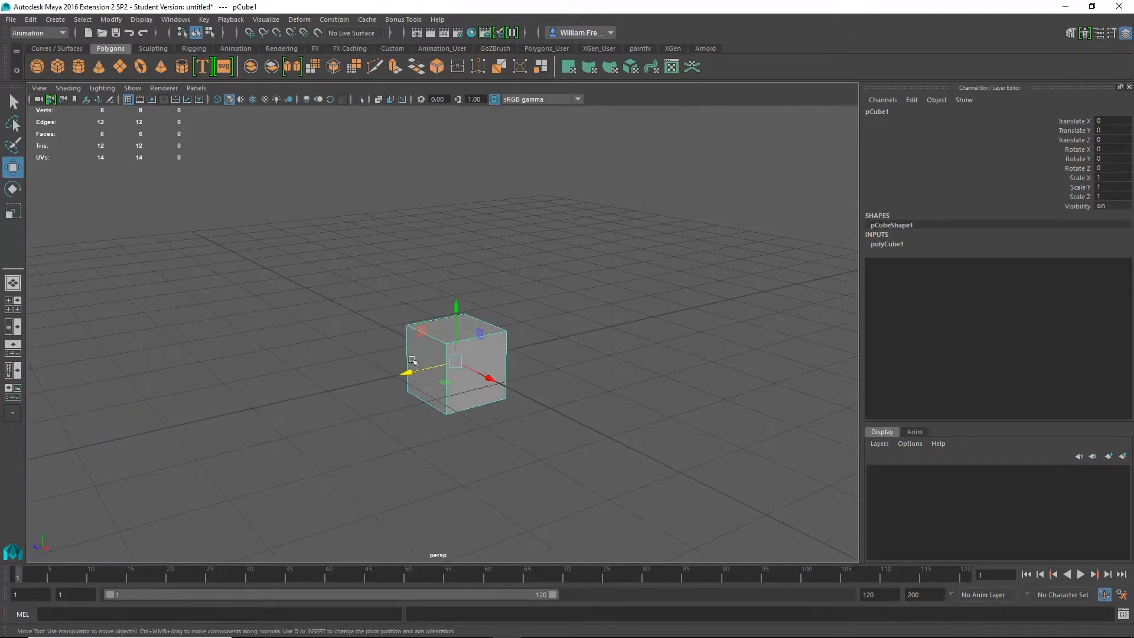
mouse_move(393, 374)
left_mouse_down("alt")
mouse_move(414, 378)
mouse_move(372, 374)
mouse_move(386, 385)
mouse_move(404, 378)
left_mouse_up("alt")
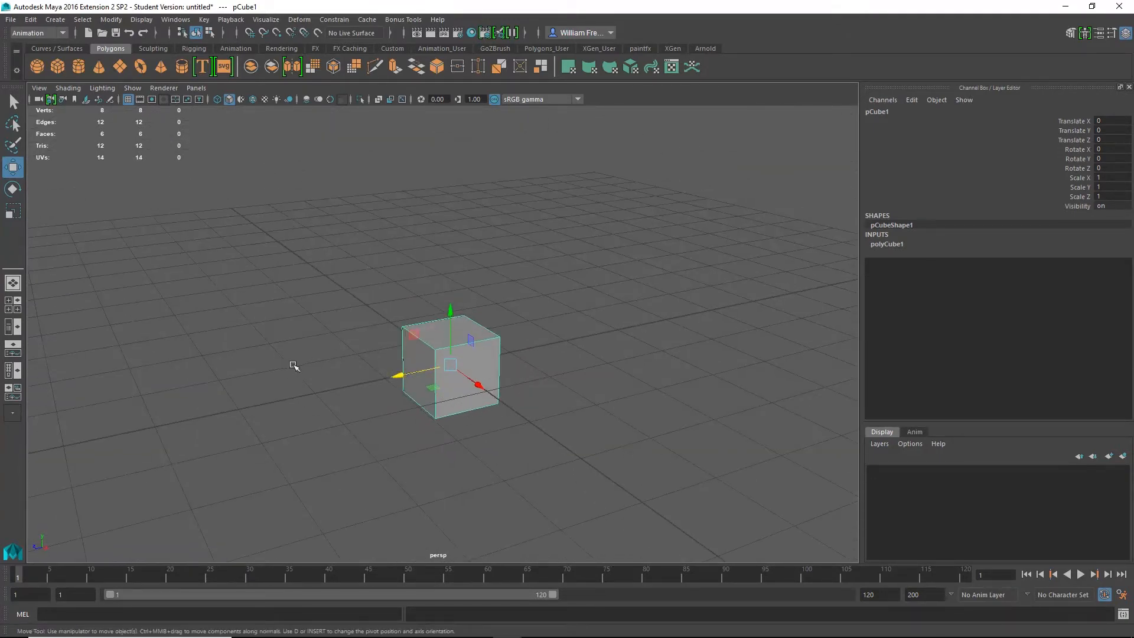
mouse_move(295, 367)
left_mouse_down("alt")
mouse_move(306, 355)
mouse_move(308, 376)
left_mouse_up("alt")
right_click_drag(308, 376, 381, 387, "alt")
mouse_move(397, 391)
left_mouse_down("alt")
mouse_move(472, 355)
mouse_move(557, 387)
mouse_move(362, 381)
mouse_move(531, 360)
mouse_move(651, 375)
mouse_move(635, 355)
mouse_move(635, 380)
mouse_move(350, 367)
mouse_move(357, 385)
mouse_move(241, 375)
mouse_move(367, 367)
mouse_move(542, 381)
left_mouse_up("alt")
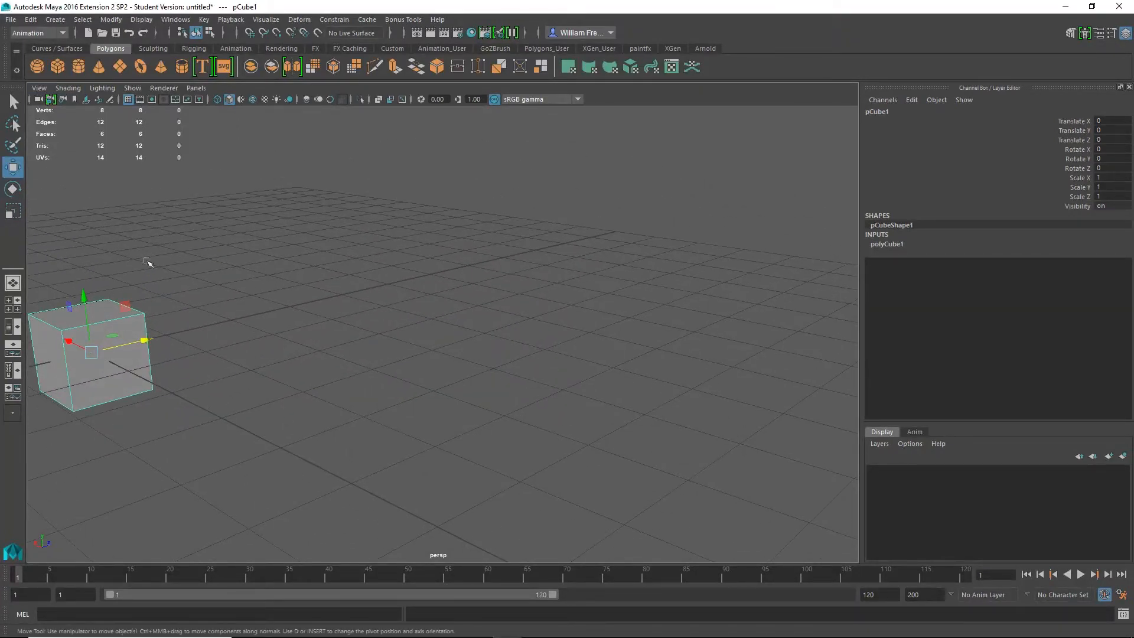
left_click(43, 89)
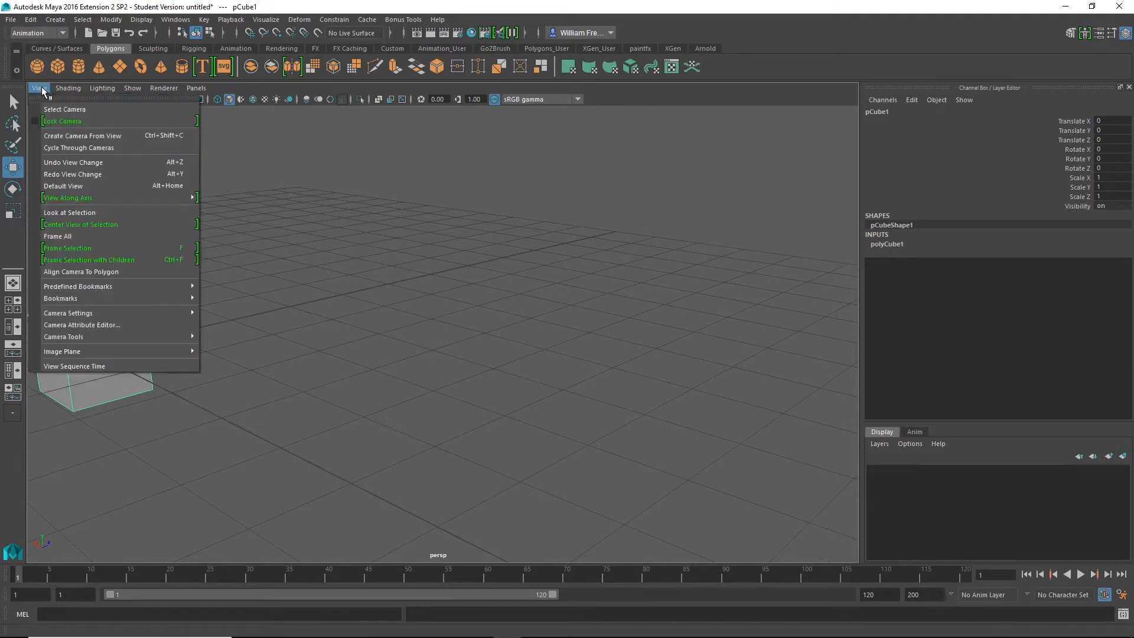
left_click(61, 214)
- Examine the cube from several sides and distances by tumbling, dollying and tracking the perspective camera
left_click_drag(588, 362, 392, 370, "alt")
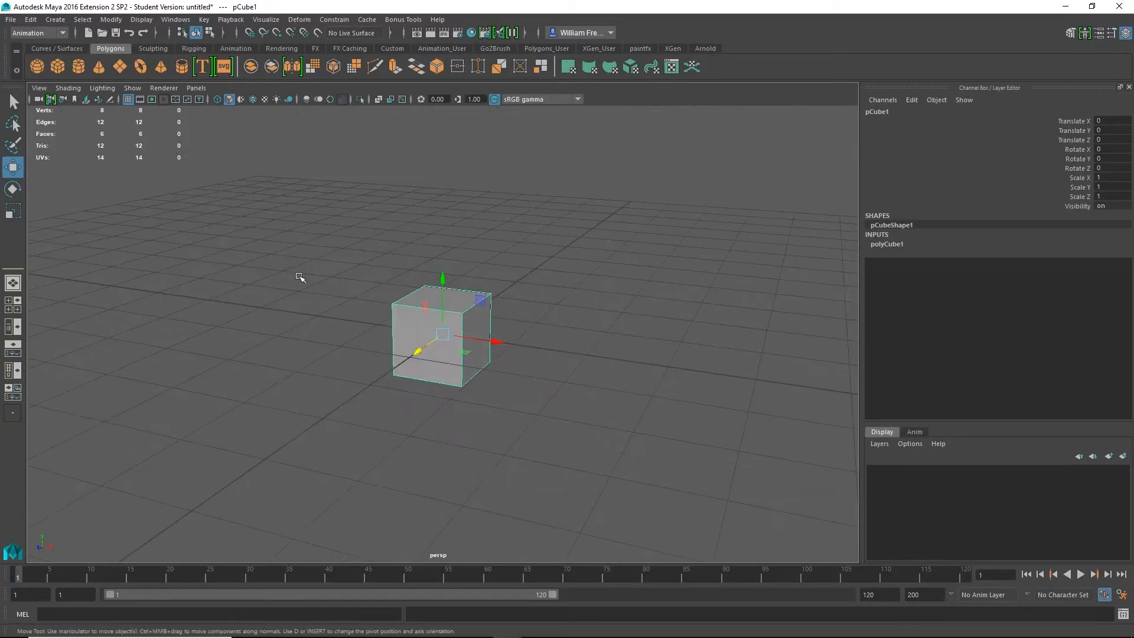
right_click_drag(300, 277, 560, 384, "alt")
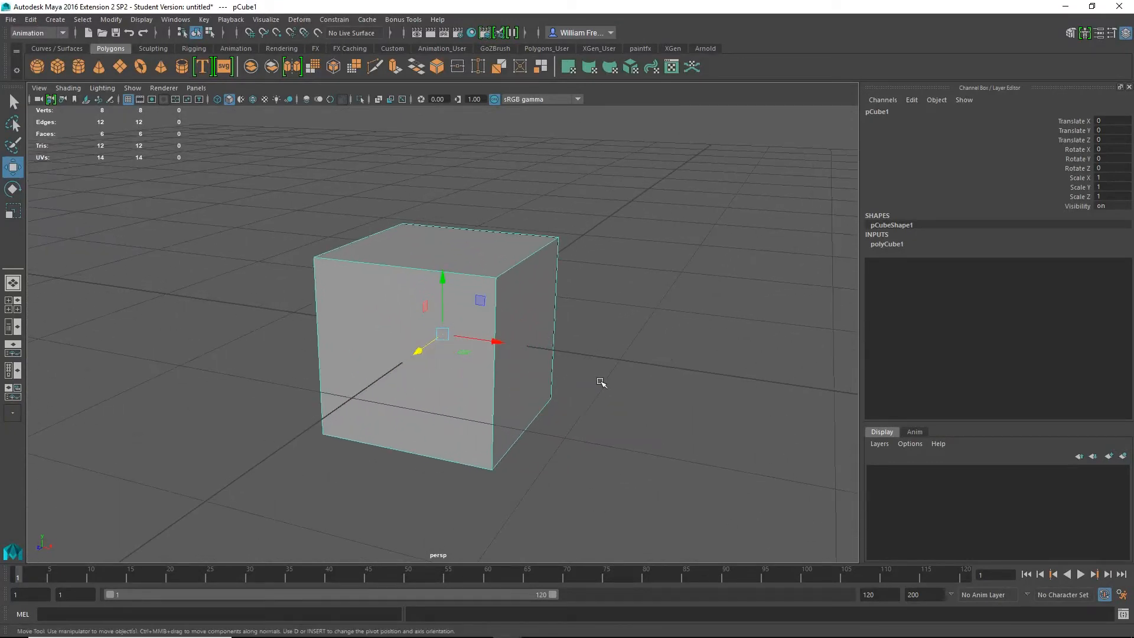
right_click_drag(314, 345, 171, 310, "alt")
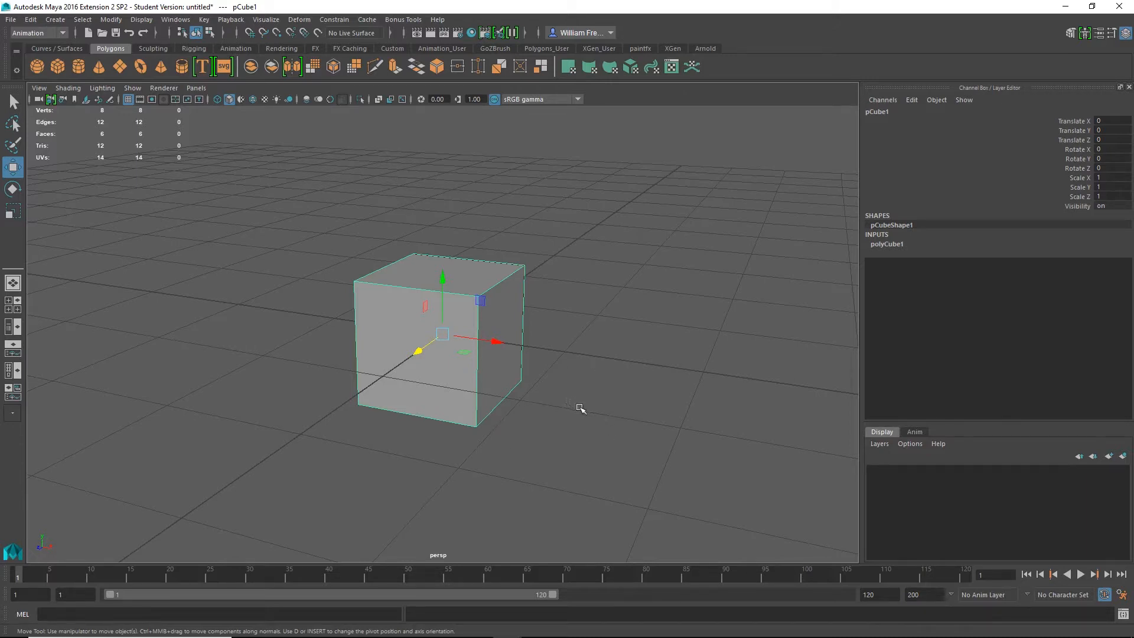
left_click_drag(589, 410, 526, 420, "alt")
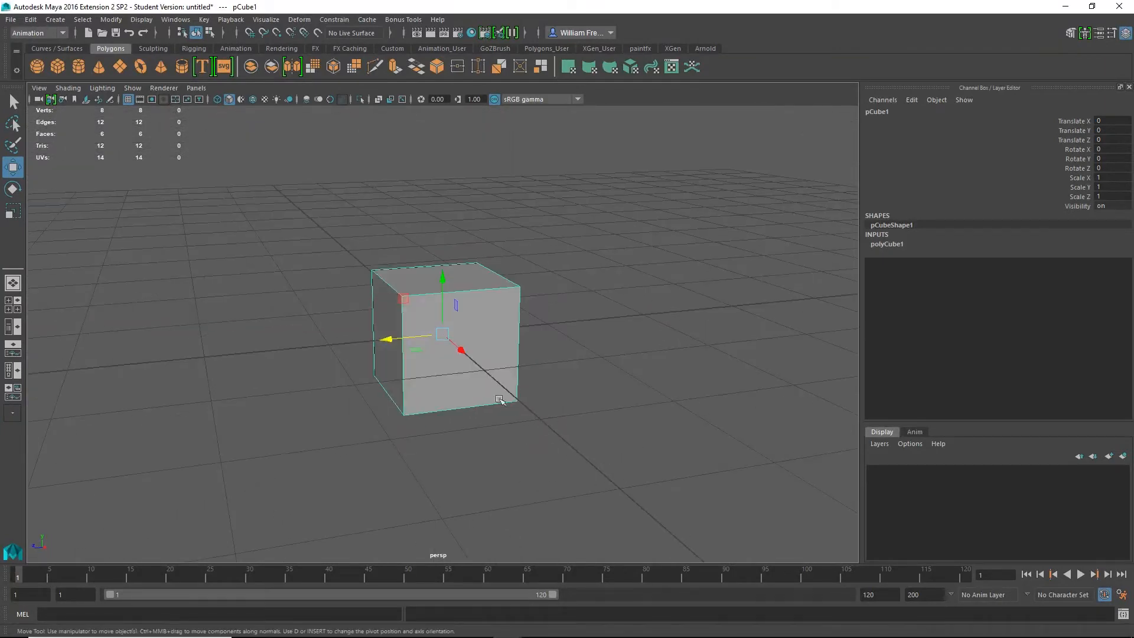
right_click_drag(501, 401, 530, 383, "alt")
middle_click_drag(532, 385, 558, 397, "alt")
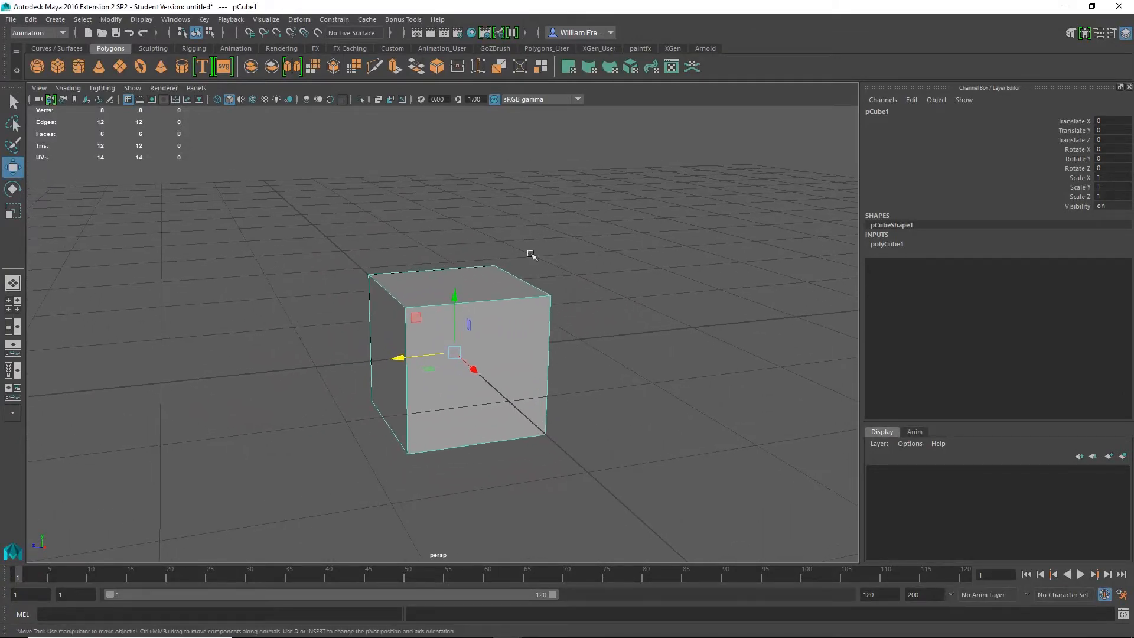
- Consult the Autodesk help page on tumble, track and dolly mouse controls in the browser and return to Maya
mouse_move(489, 635)
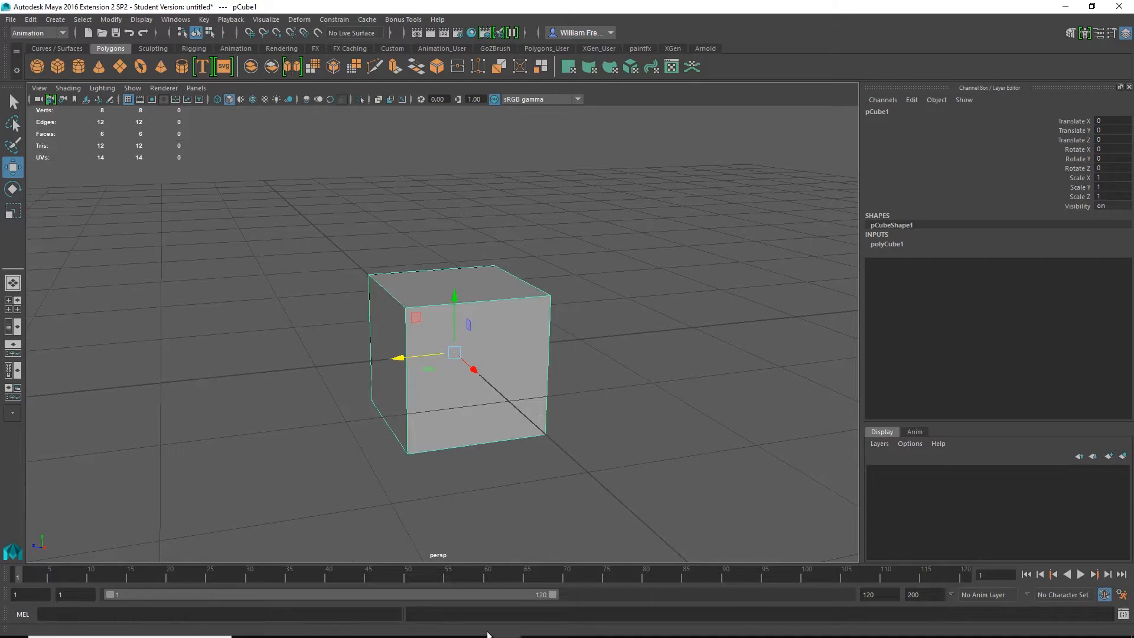
left_click(362, 631)
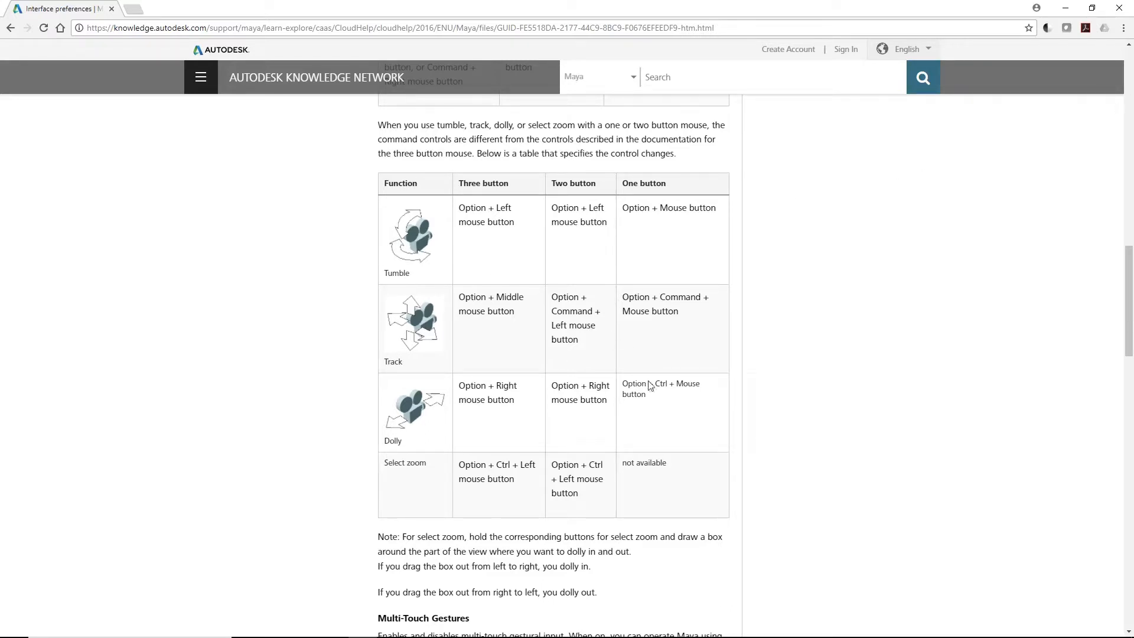
left_click(1068, 11)
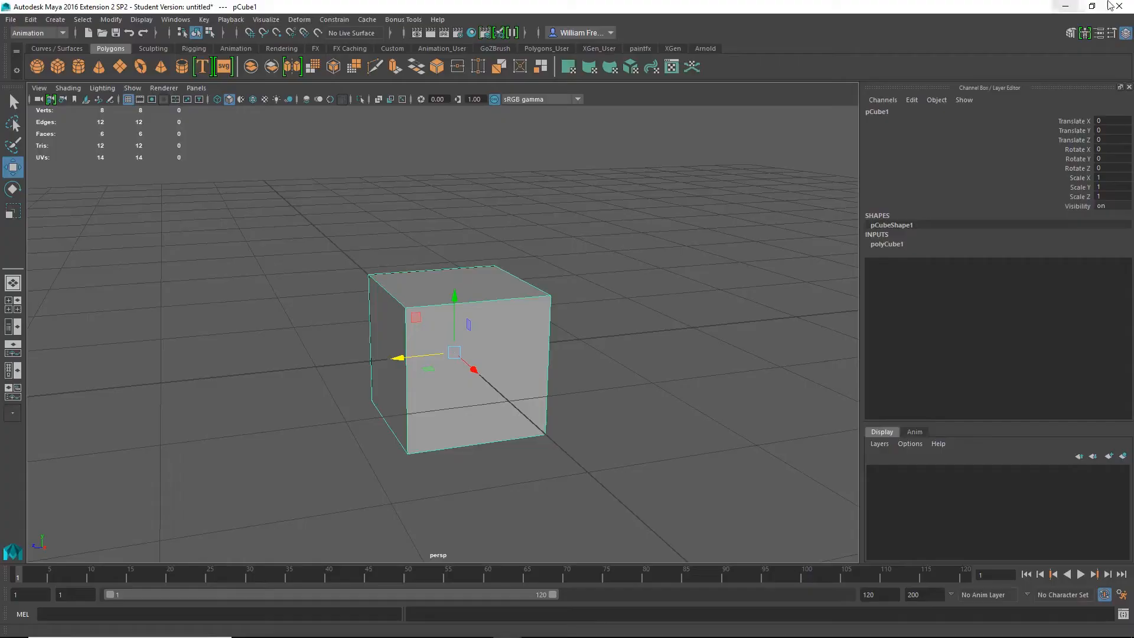
- Practise the camera controls around the cube, viewing its top and finishing on a close view of one corner
left_click_drag(597, 299, 508, 353, "alt")
right_click_drag(508, 353, 632, 330, "alt")
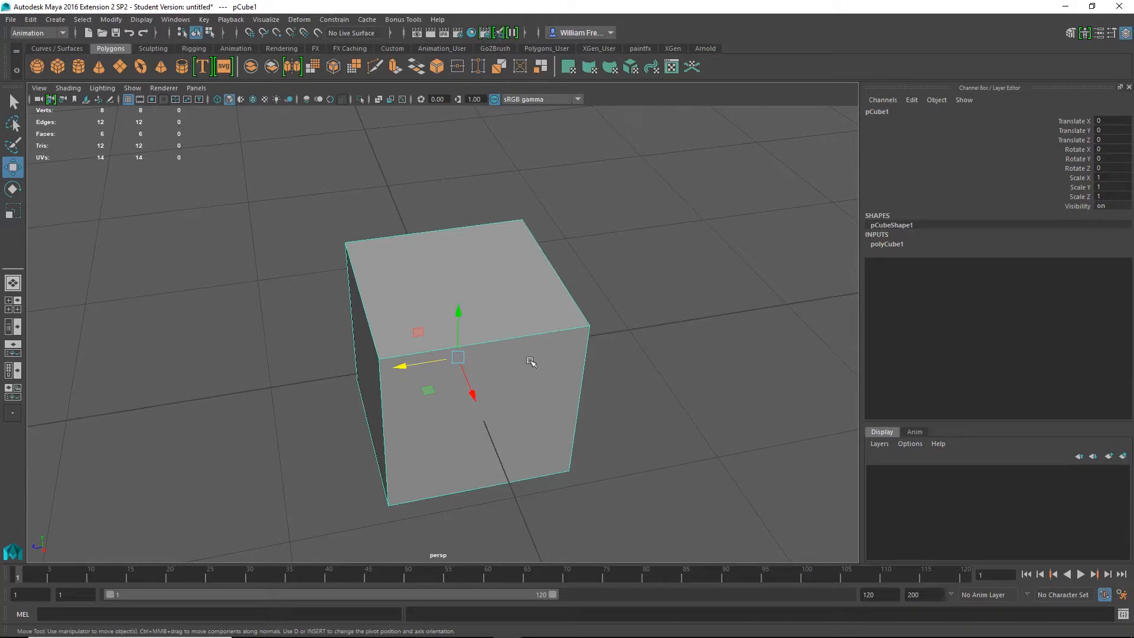
left_click_drag(521, 359, 545, 335, "alt")
mouse_move(545, 335)
right_mouse_down("alt")
mouse_move(458, 324)
mouse_move(543, 334)
right_mouse_up("alt")
middle_click_drag(559, 306, 579, 293, "alt")
left_click_drag(579, 294, 488, 288, "alt")
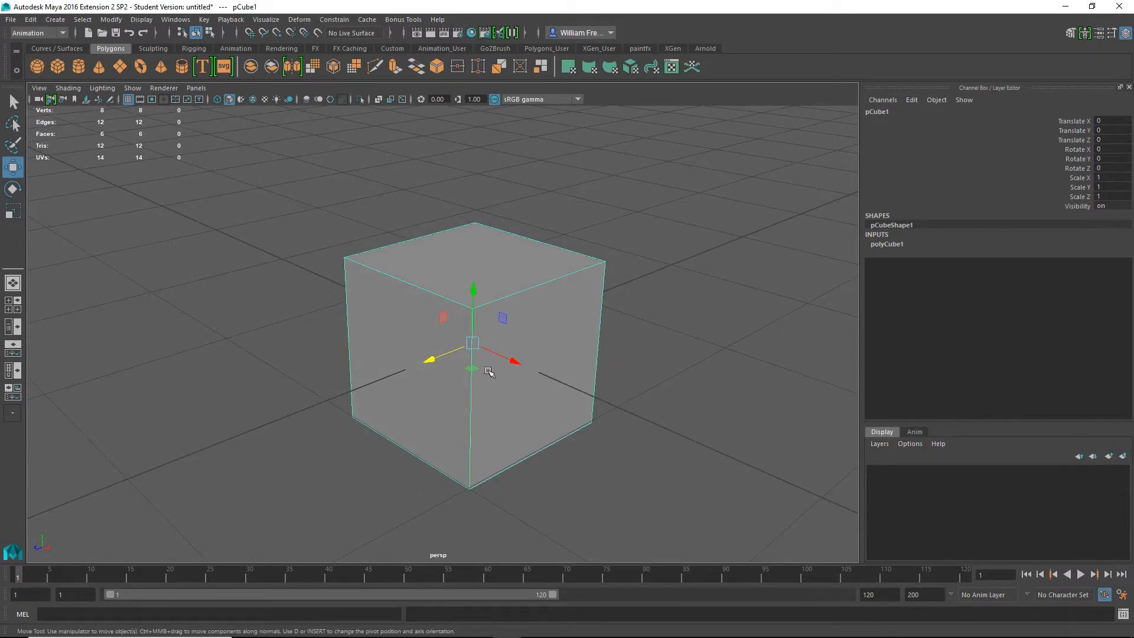
right_click_drag(482, 263, 476, 329, "alt")
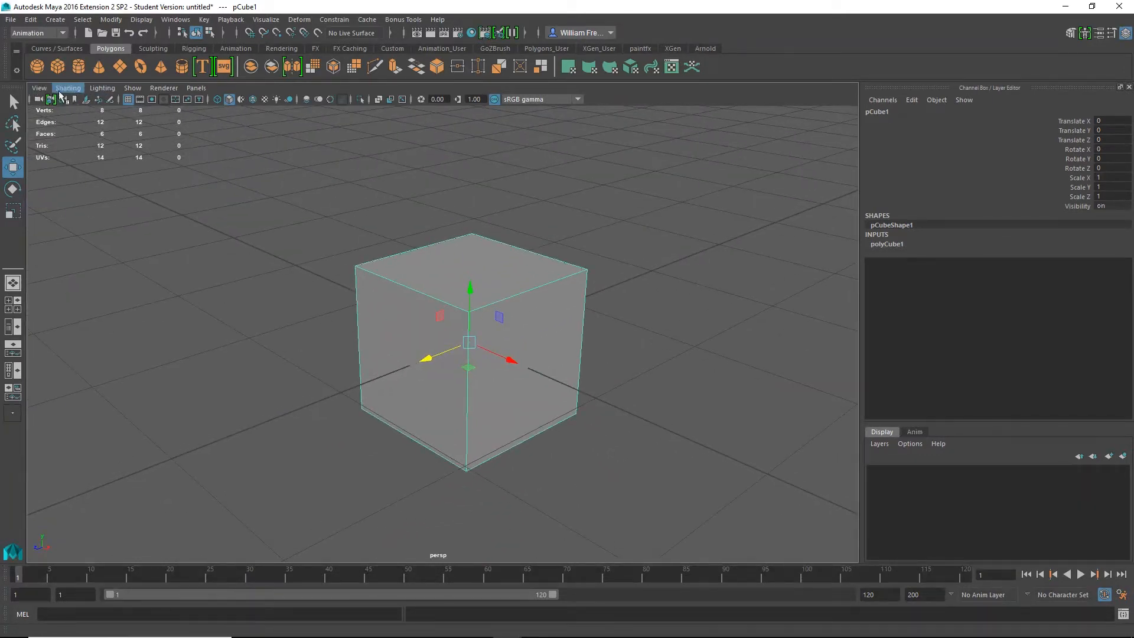
- Review the perspective view's camera, shading, lighting, object display and renderer options
left_click(39, 89)
left_click(39, 88)
left_click(69, 89)
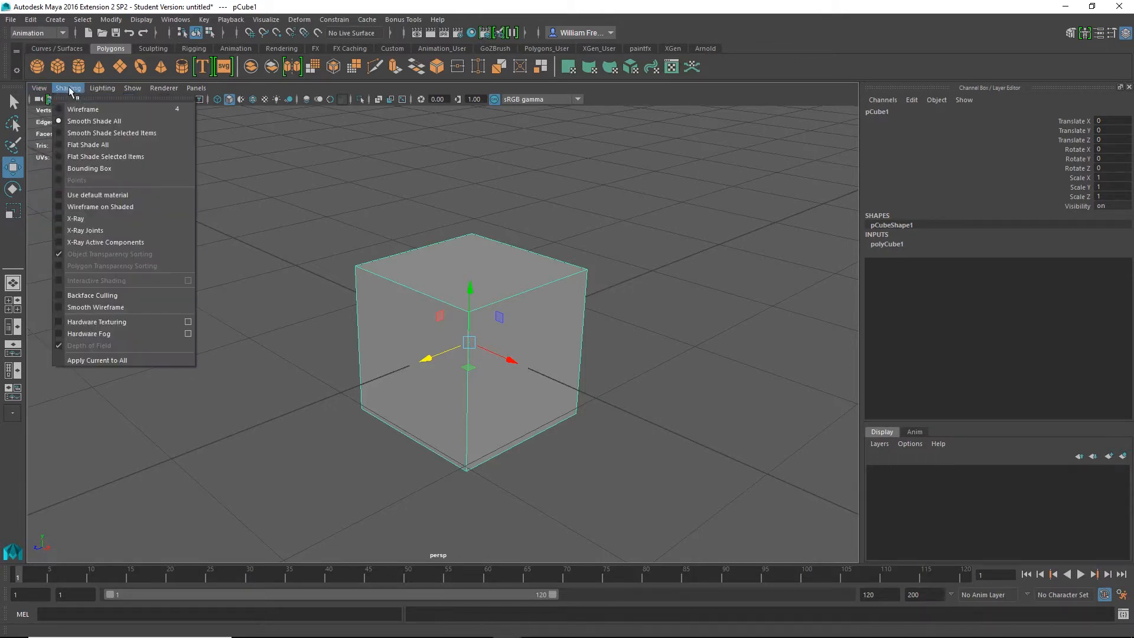
left_click(69, 89)
left_click(103, 90)
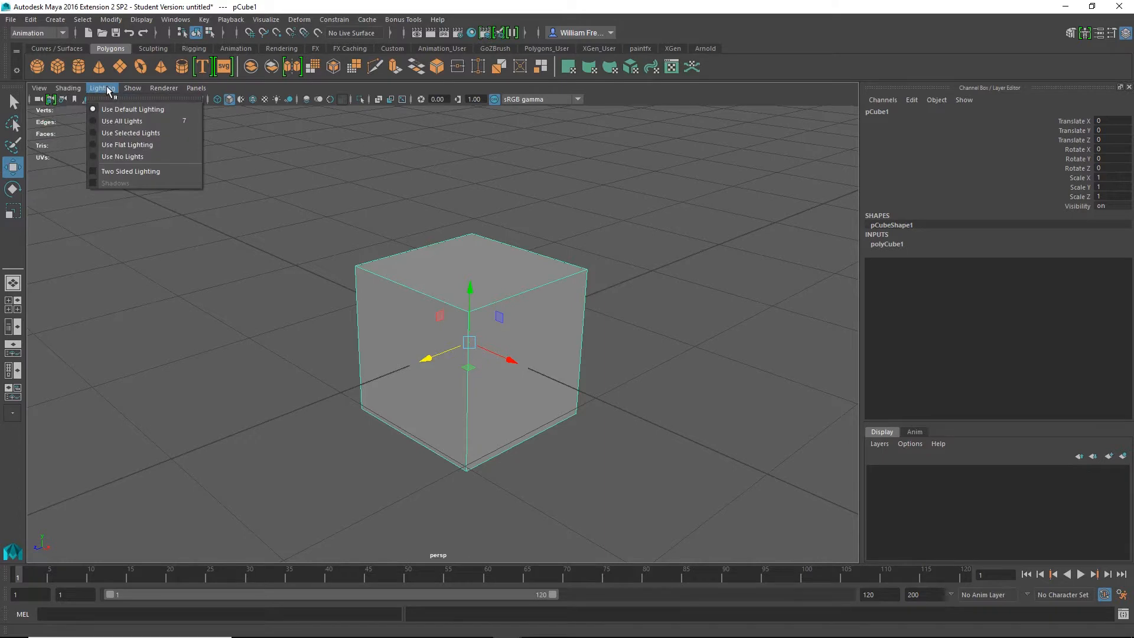
left_click(134, 89)
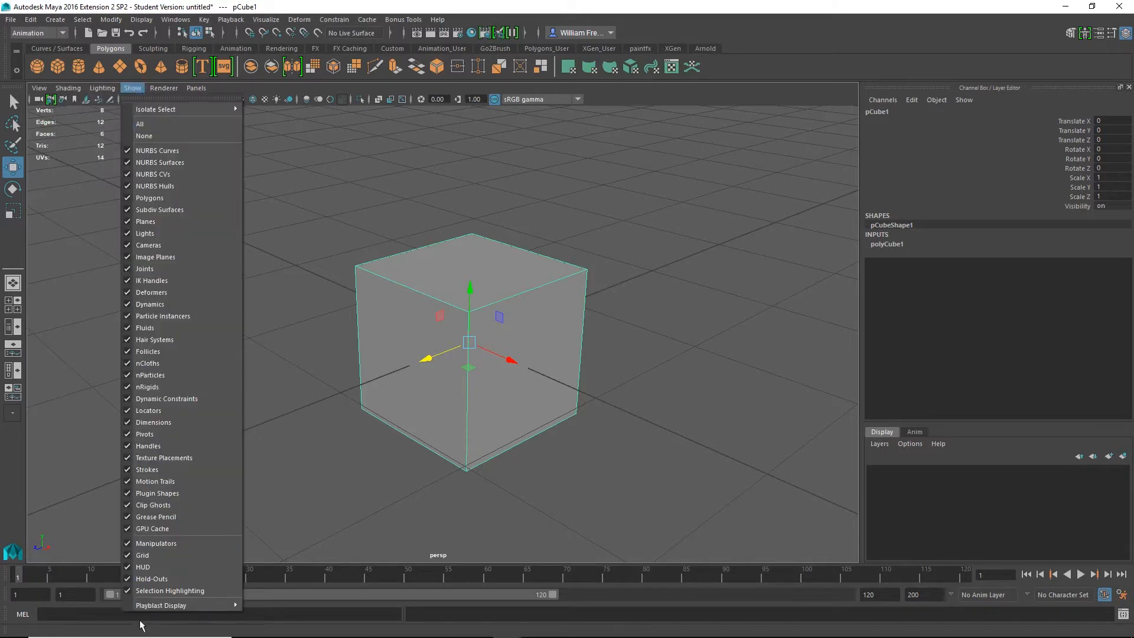
left_click(163, 88)
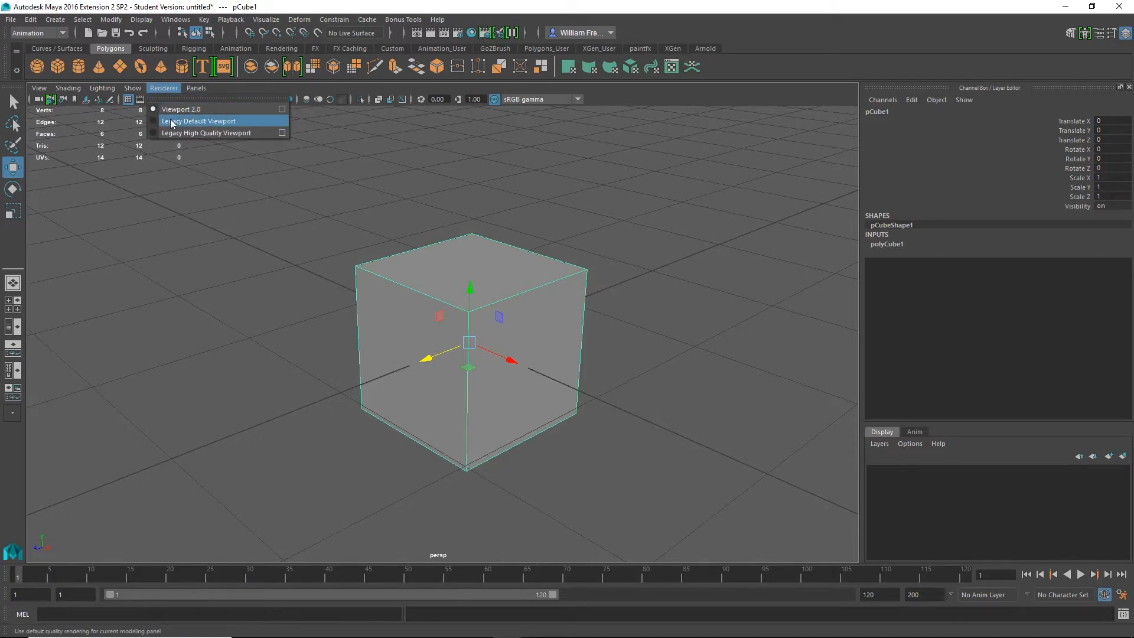
mouse_move(196, 88)
left_click(388, 89)
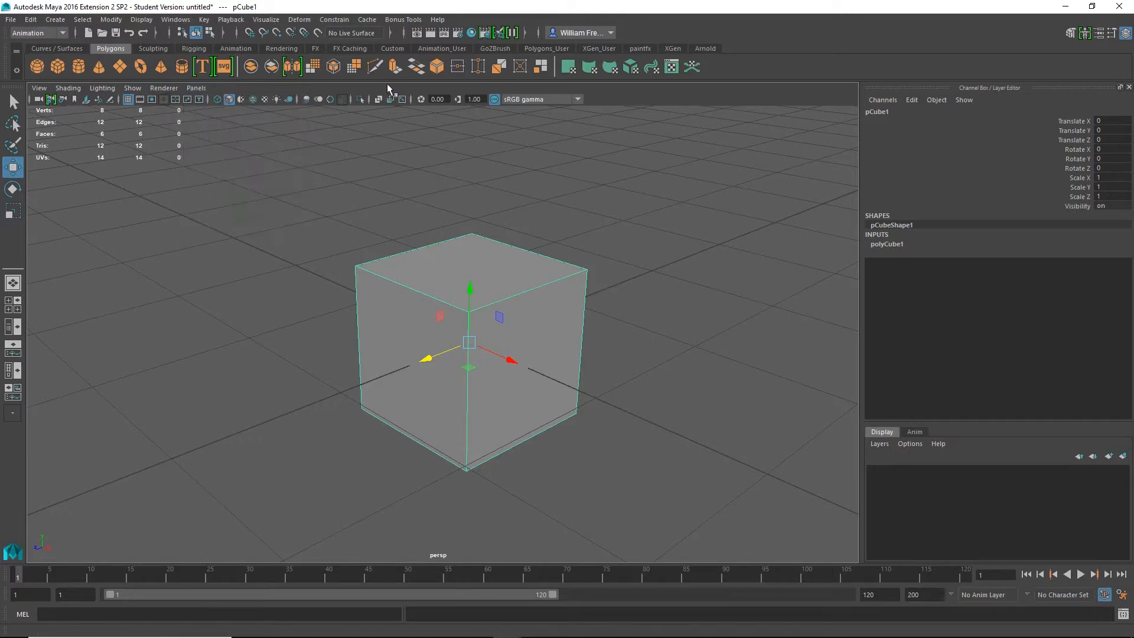
- Create a directional light at the origin
left_click_drag(547, 387, 530, 366, "alt")
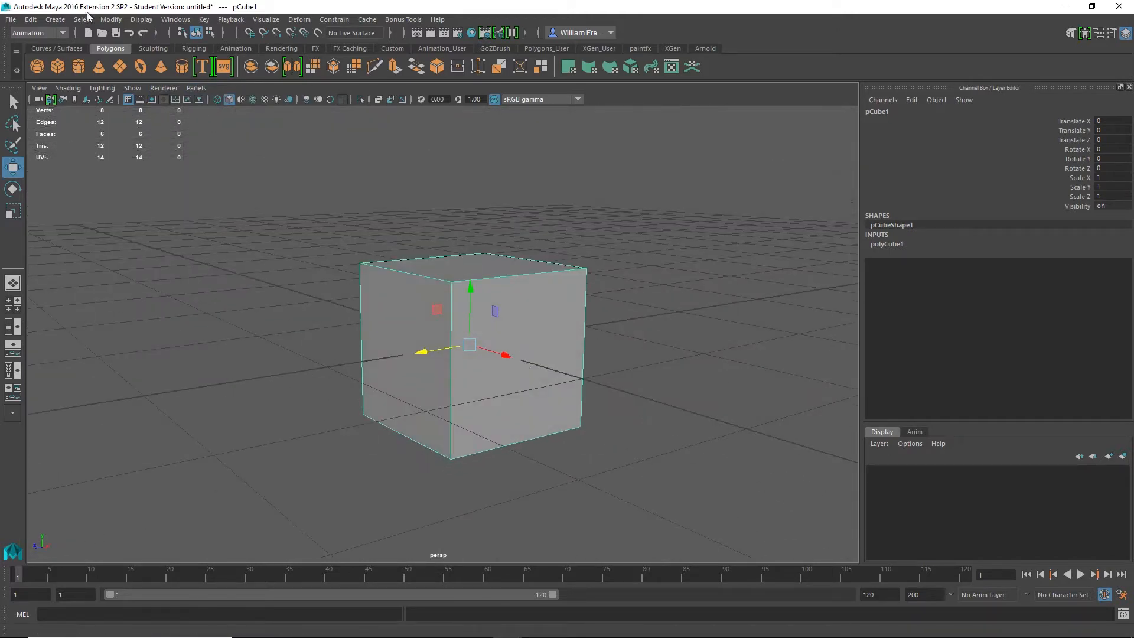
left_click(55, 20)
mouse_move(75, 61)
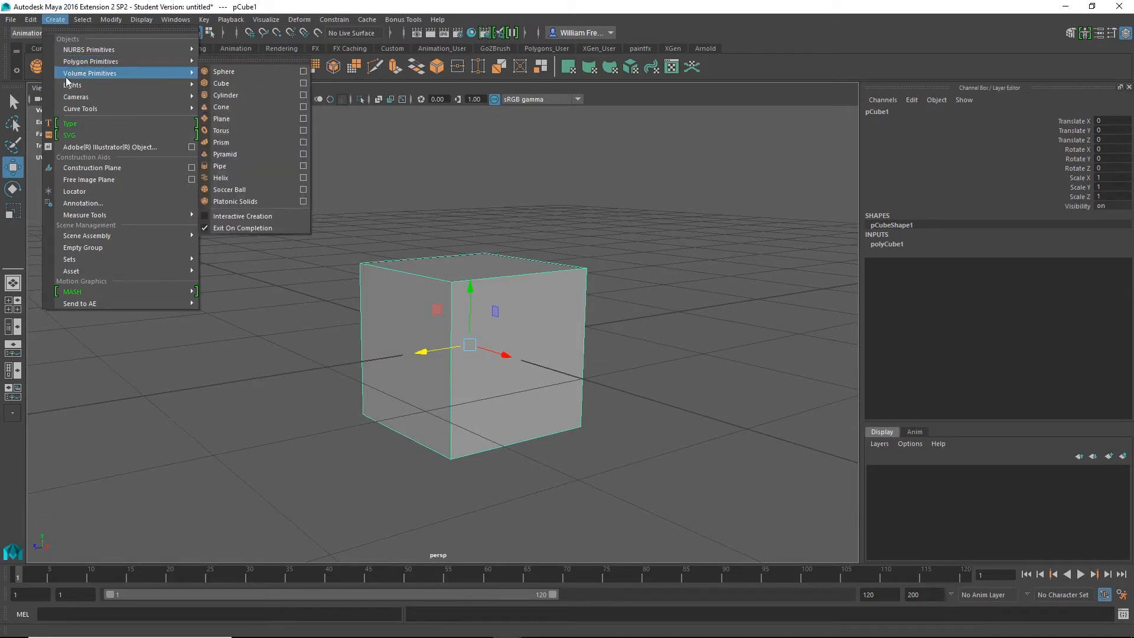
mouse_move(70, 88)
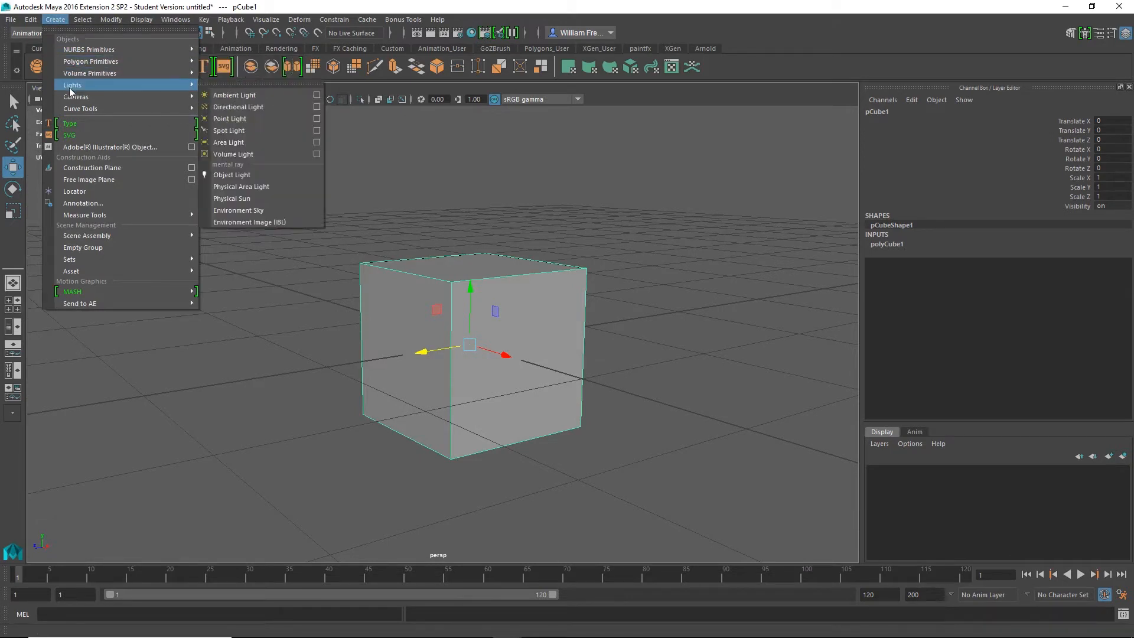
left_click(235, 110)
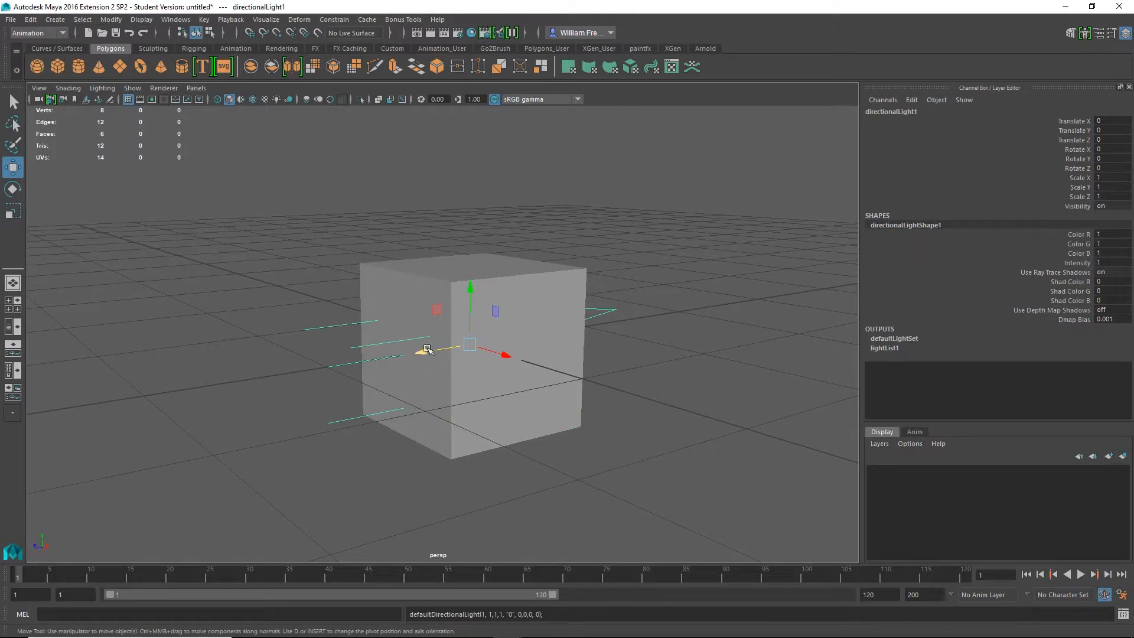
- Move the directional light away from the cube and above it, to about 2.711 in Z and 1.417 in Y
left_click_drag(422, 352, 89, 398)
right_click_drag(425, 456, 30, 395, "alt")
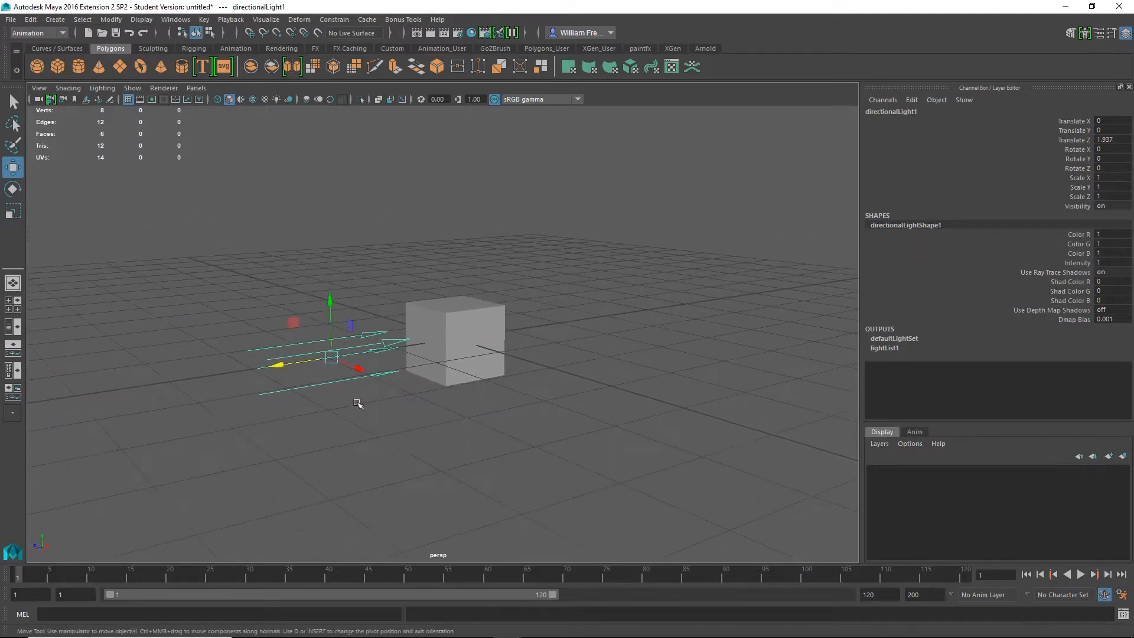
left_click_drag(357, 403, 348, 472, "alt")
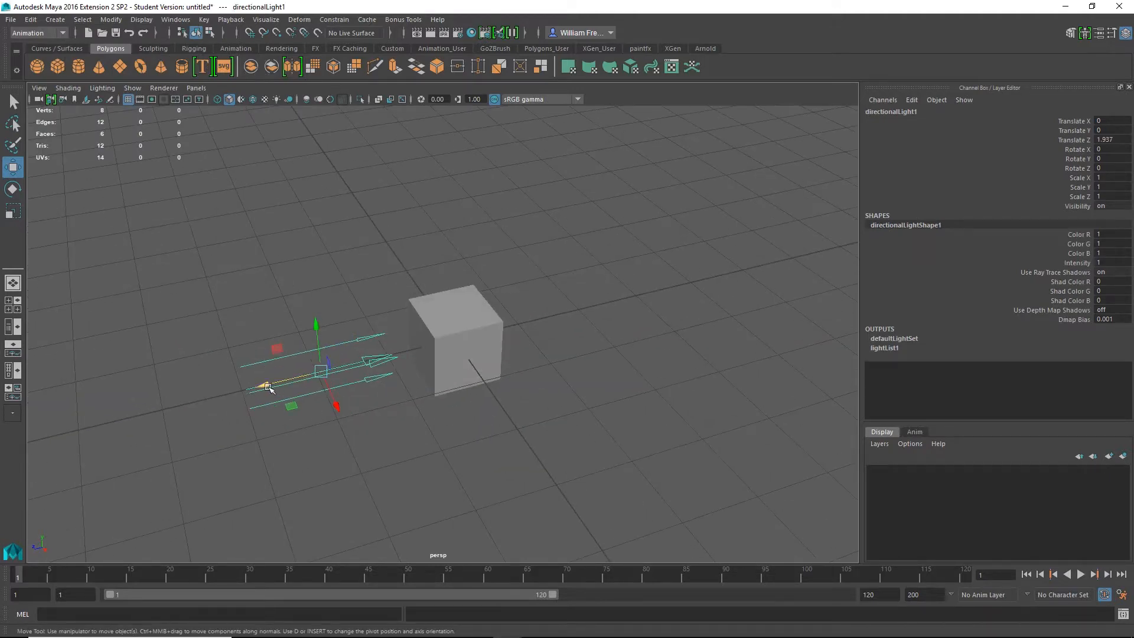
left_click_drag(267, 390, 208, 401)
left_click_drag(256, 342, 245, 249)
left_click_drag(300, 387, 309, 352, "alt")
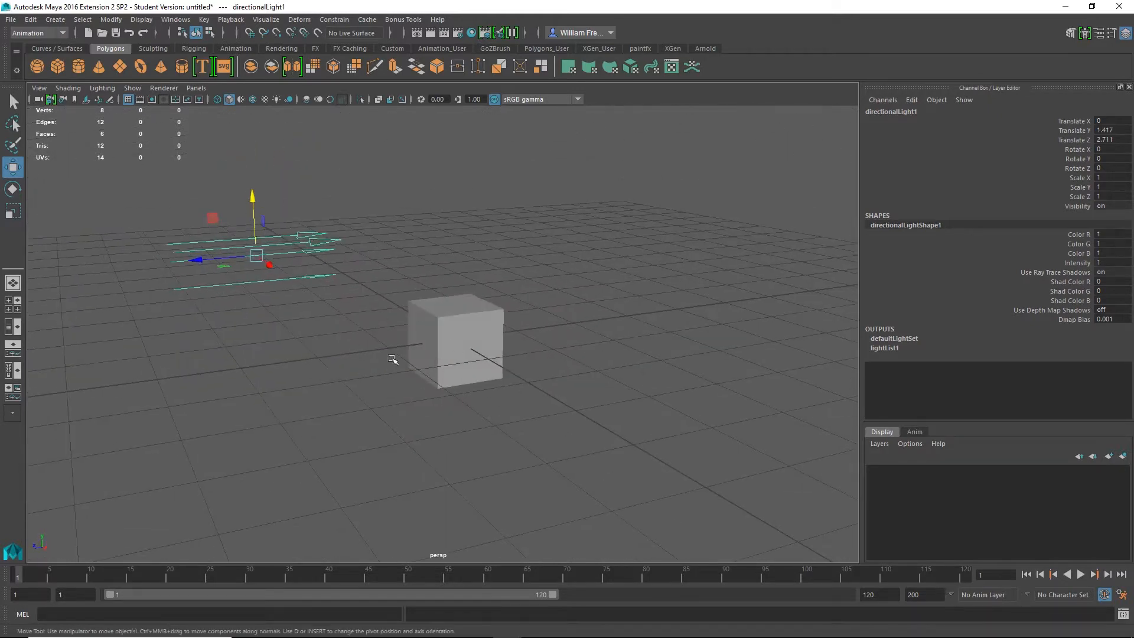
left_click_drag(229, 309, 334, 272, "alt")
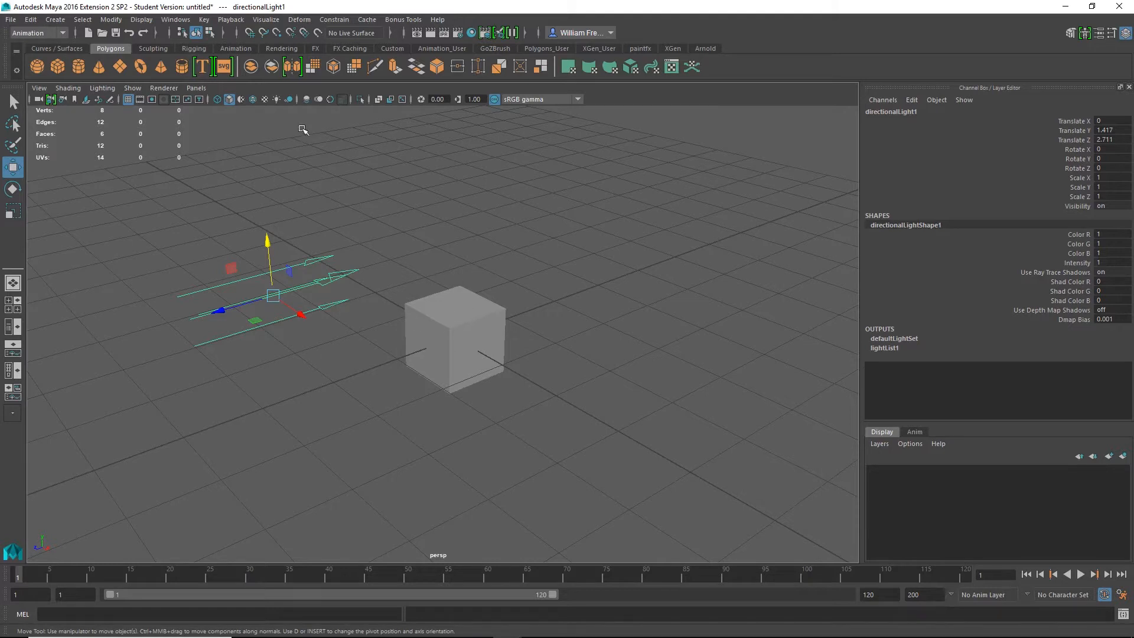
- Try the default material and wireframe-on-shaded display modes on the cube
left_click(240, 99)
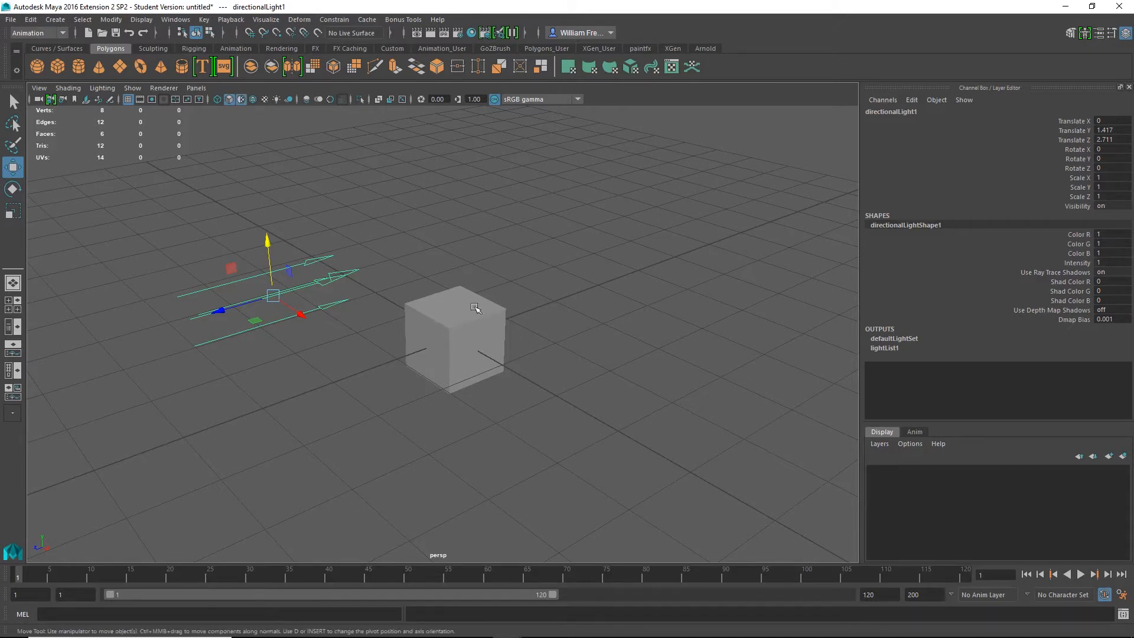
left_click(253, 99)
left_click(239, 100)
left_click_drag(476, 342, 461, 322, "alt")
left_click(253, 99)
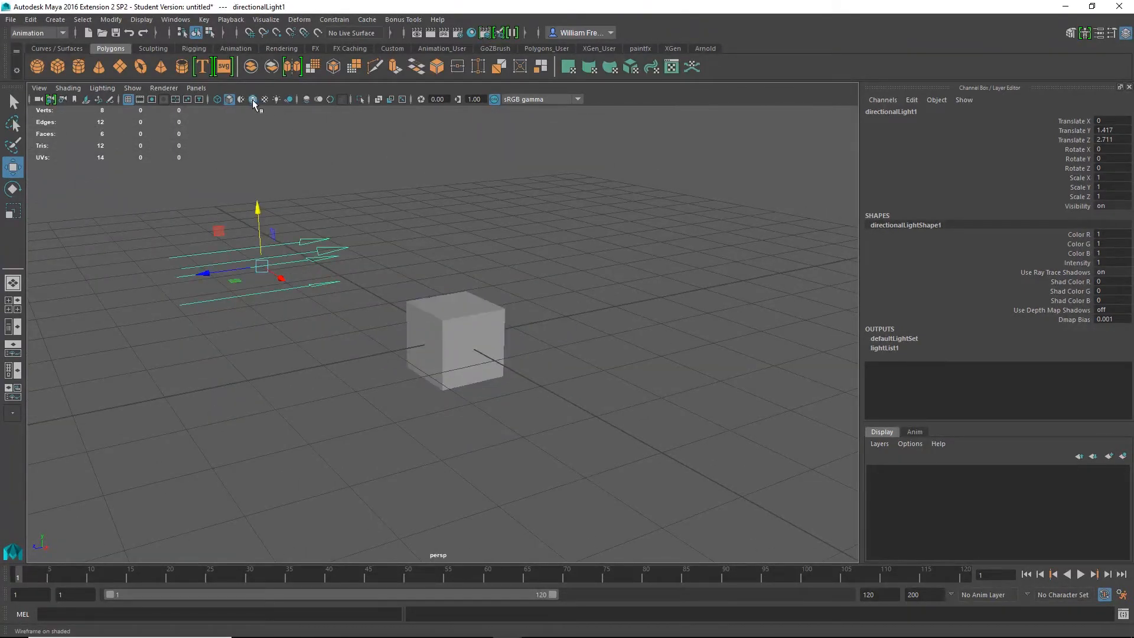
- Toggle the textured display mode and light the perspective view with all scene lights
left_click(264, 99)
left_click(264, 99)
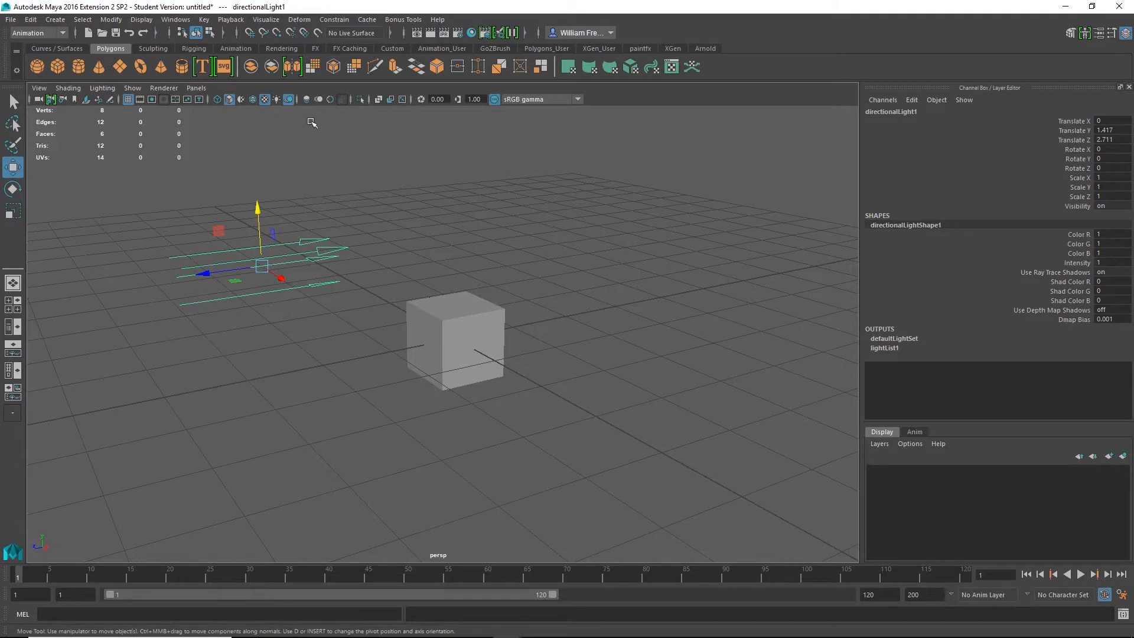
left_click(275, 99)
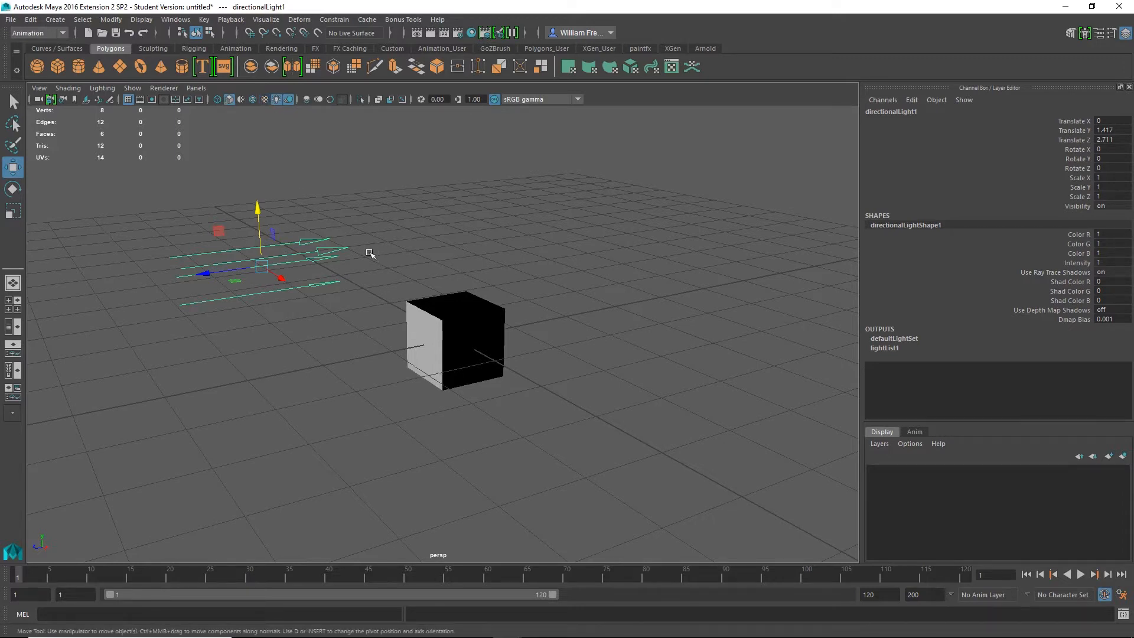
- Turn on textured display in the perspective view and check the lit cube
left_click(264, 100)
left_click_drag(430, 341, 466, 331, "alt")
right_click(455, 286)
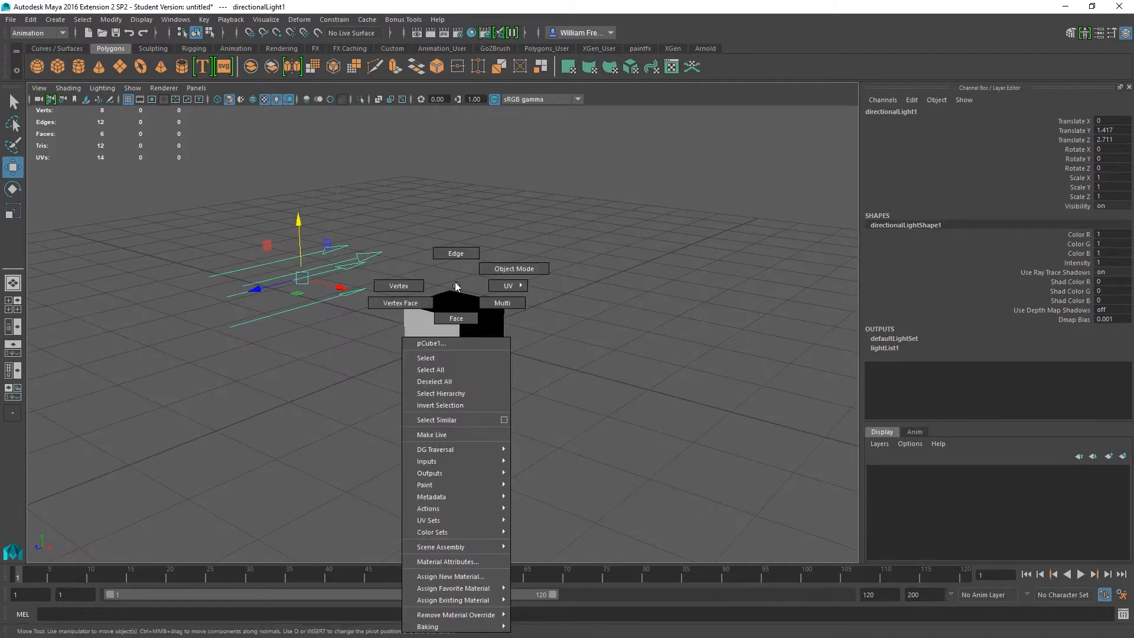
left_click_drag(465, 311, 444, 321, "alt")
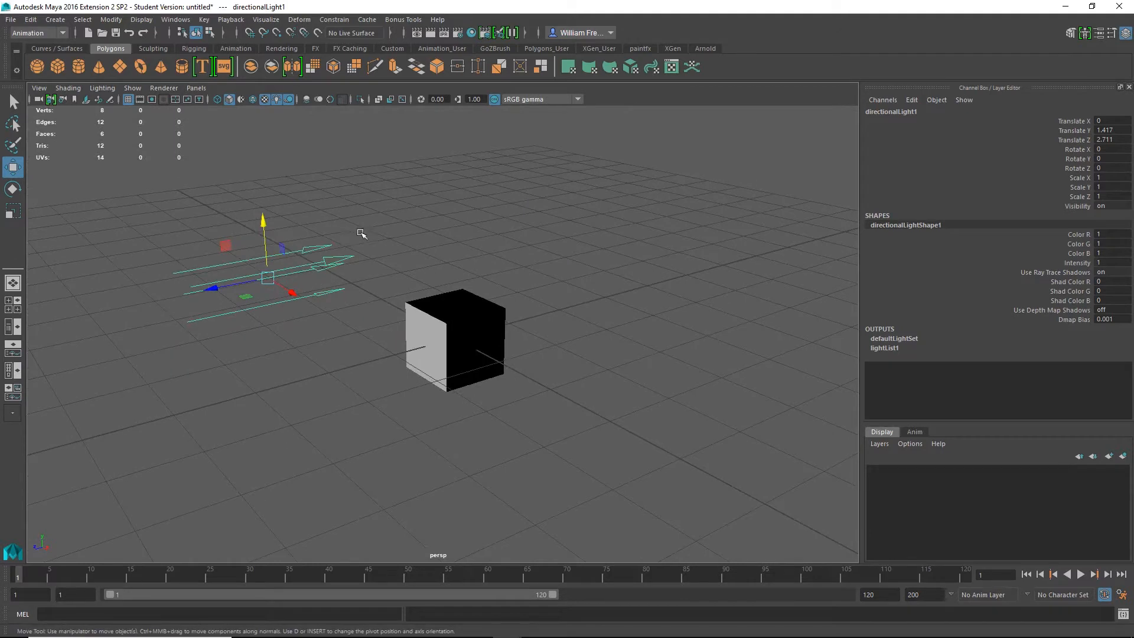
- Rotate the directional light to aim down at the cube, to about -35.4 in X and -8.5 in Y
key("e")
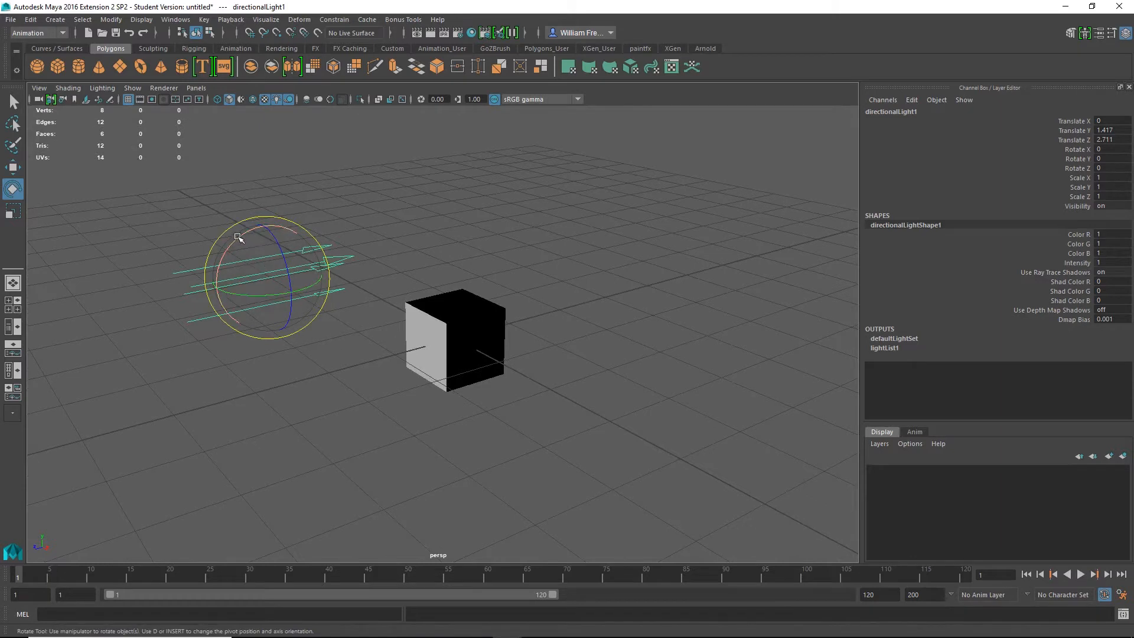
left_click(272, 248)
left_click(277, 284)
key("w")
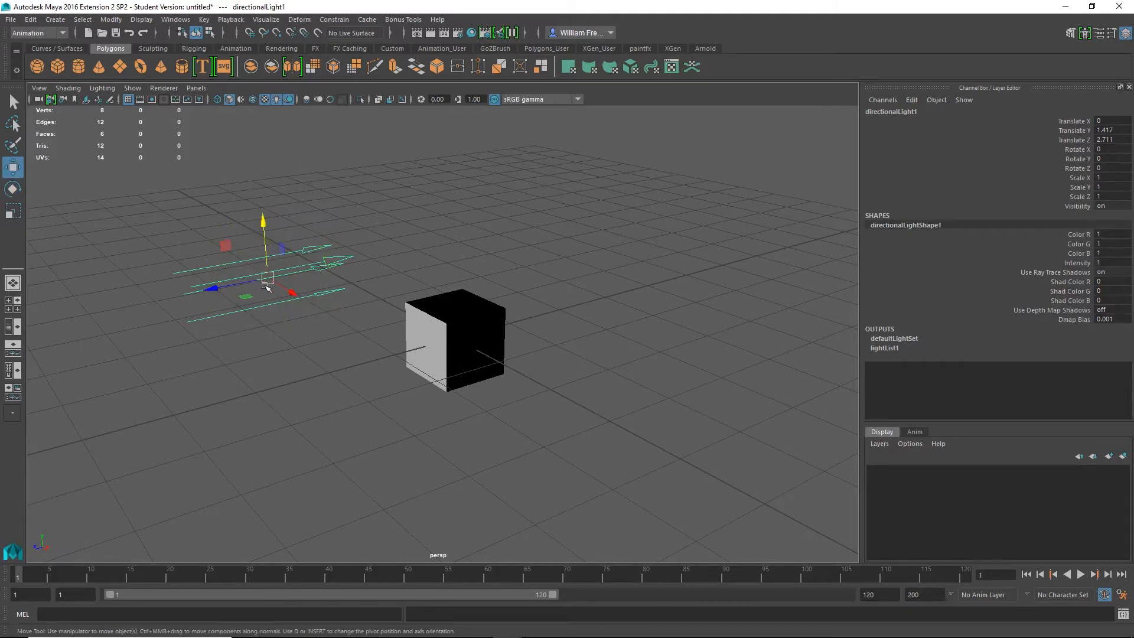
key("r")
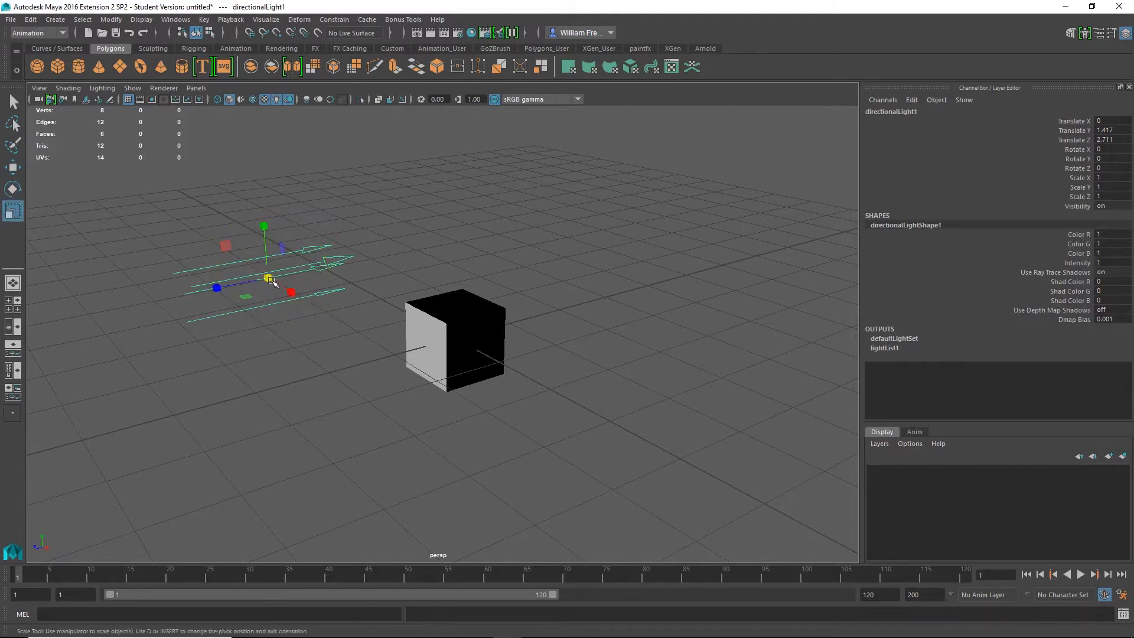
key("e")
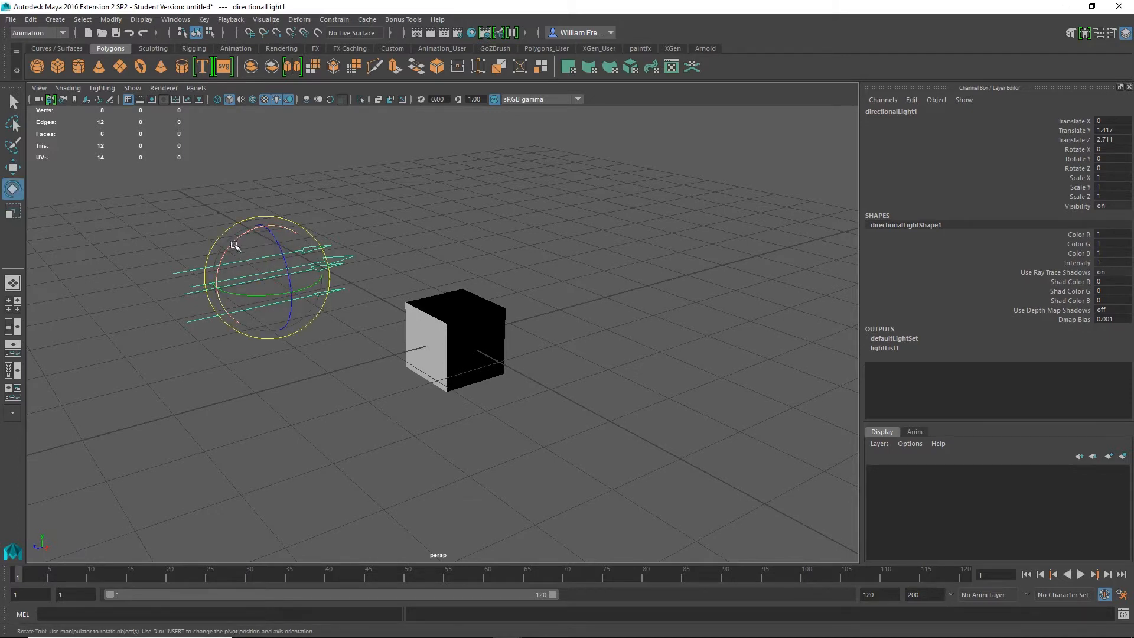
mouse_move(235, 247)
left_mouse_down()
mouse_move(237, 235)
mouse_move(254, 288)
mouse_move(269, 283)
mouse_move(204, 283)
mouse_move(274, 283)
mouse_move(249, 287)
left_mouse_up()
- Raise the cube to about 0.499 in Y so its base rests on the grid
left_click_drag(484, 384, 436, 364, "alt")
left_click(453, 319)
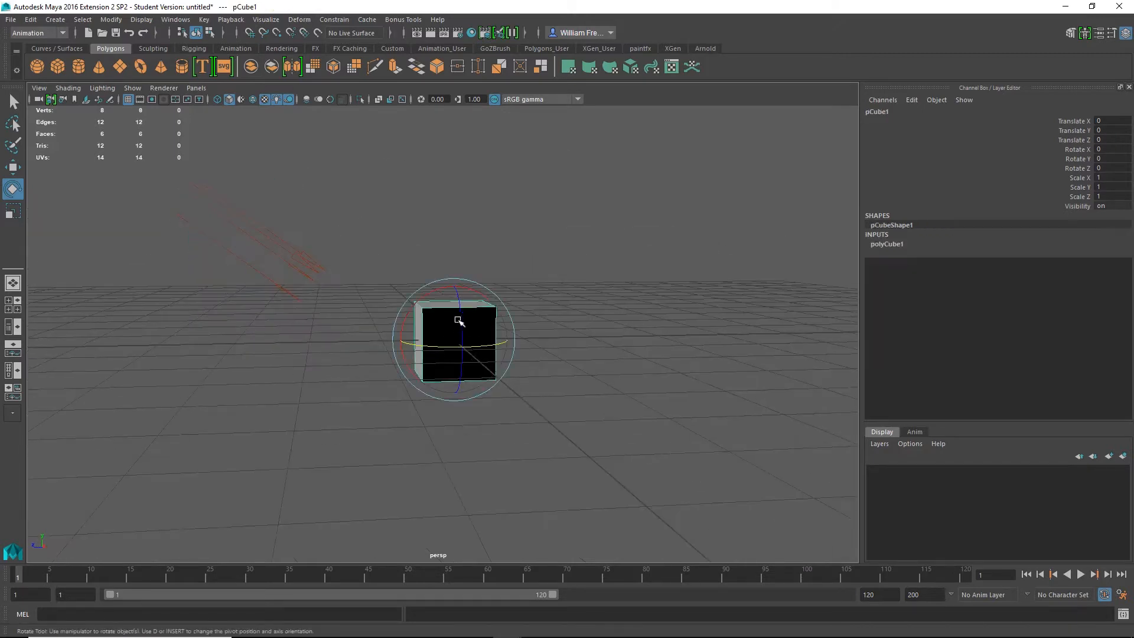
key("w")
left_click_drag(453, 282, 468, 250)
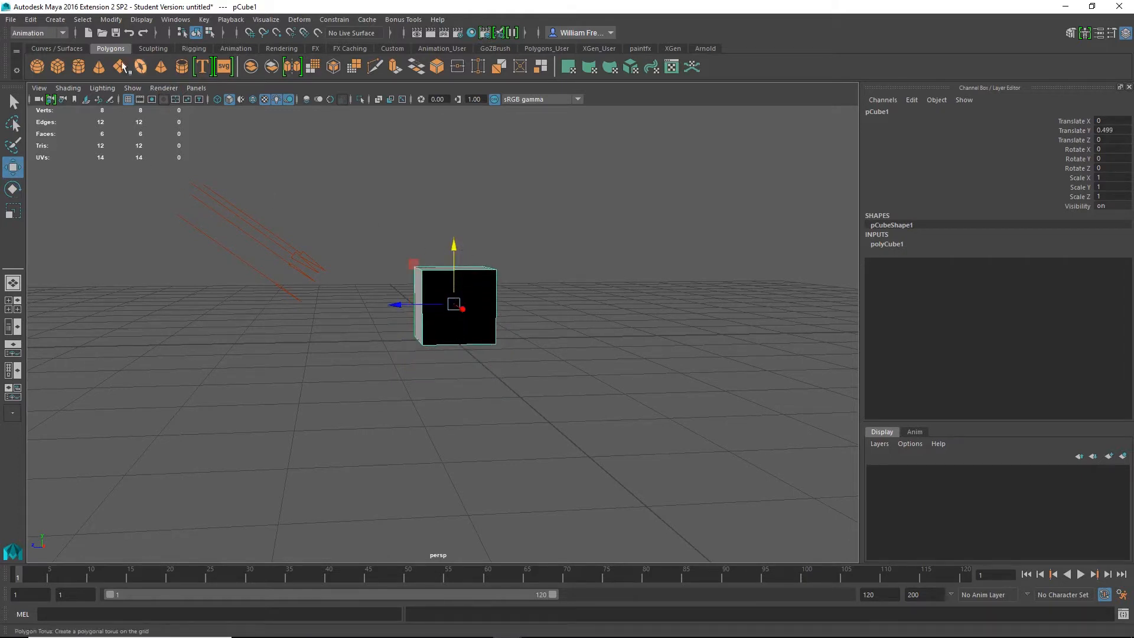
- Create a polygon plane under the cube and scale it uniformly to about 14.6 as a ground surface
left_click(63, 22)
mouse_move(94, 63)
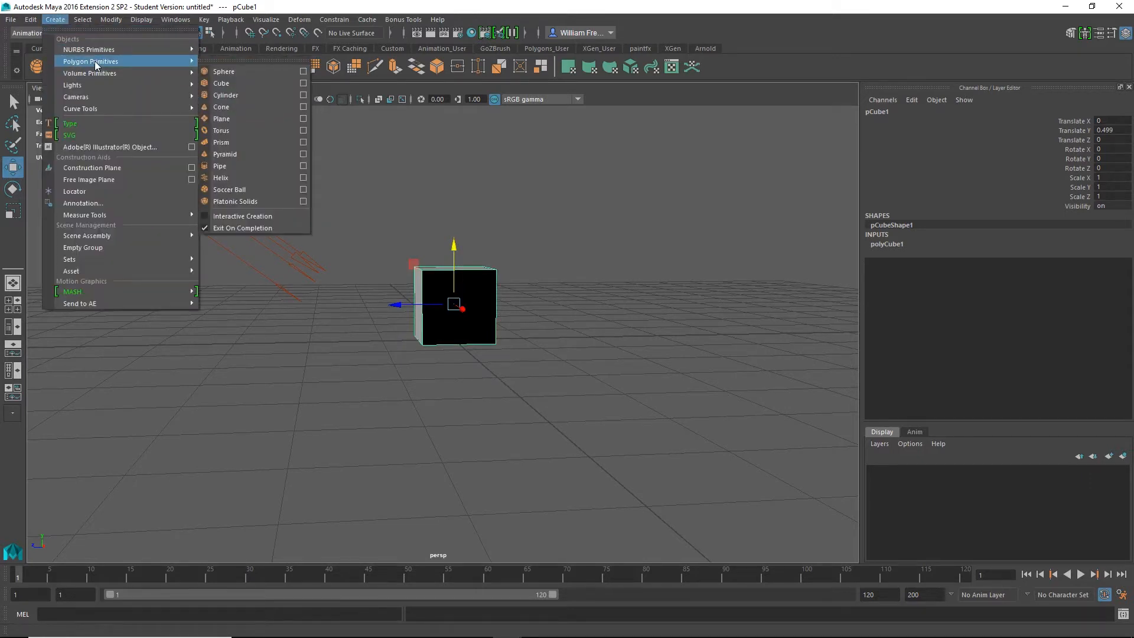
left_click(247, 118)
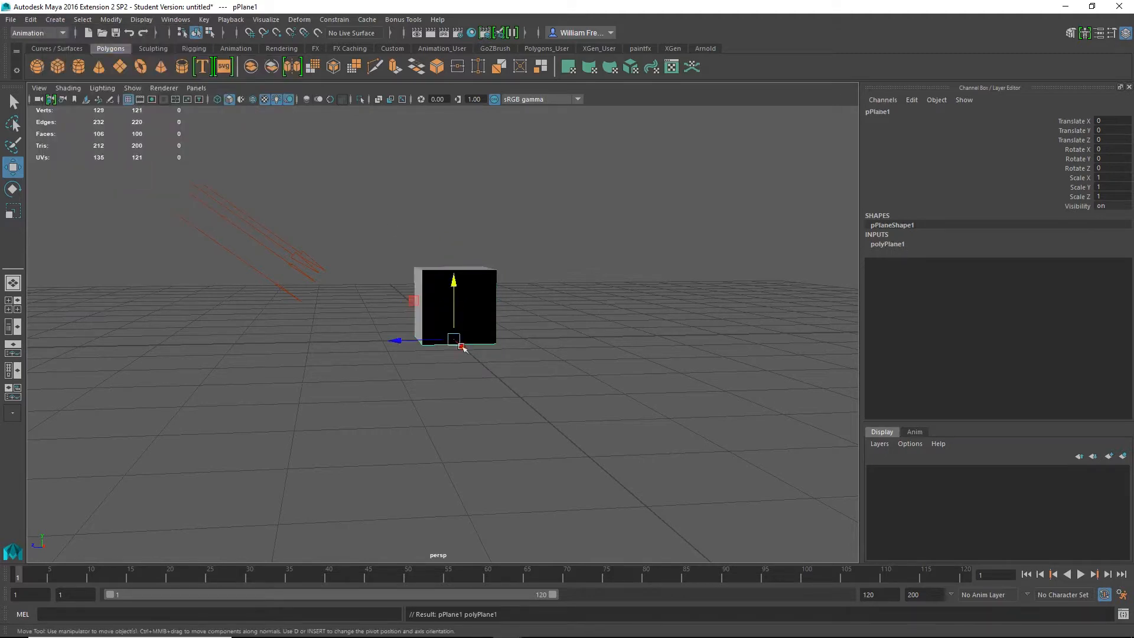
left_click_drag(458, 347, 397, 375, "alt")
key("r")
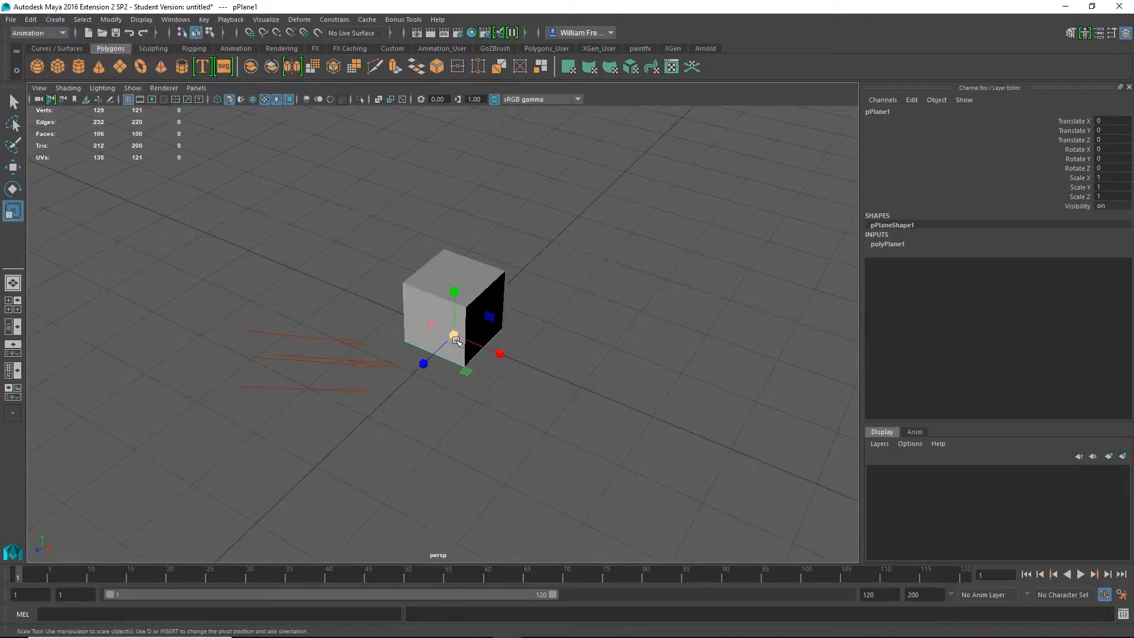
left_click_drag(455, 341, 706, 312)
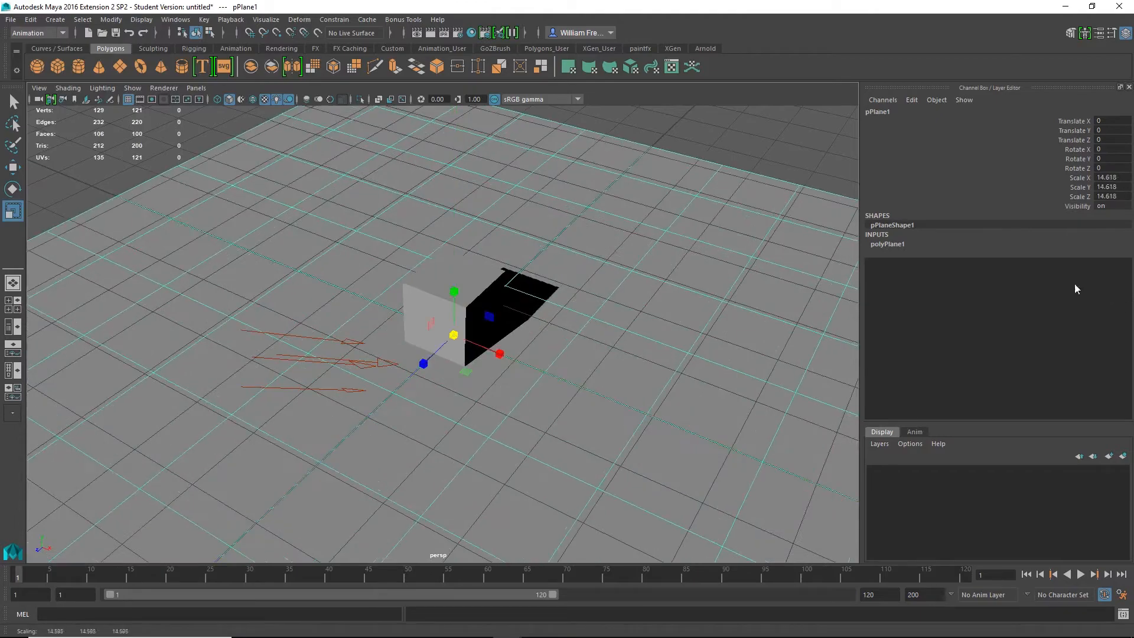
- Rotate the directional light around its Y axis to about -30.5 to swing the cube's shadow across the plane
left_click_drag(454, 333, 283, 325)
left_click(273, 319)
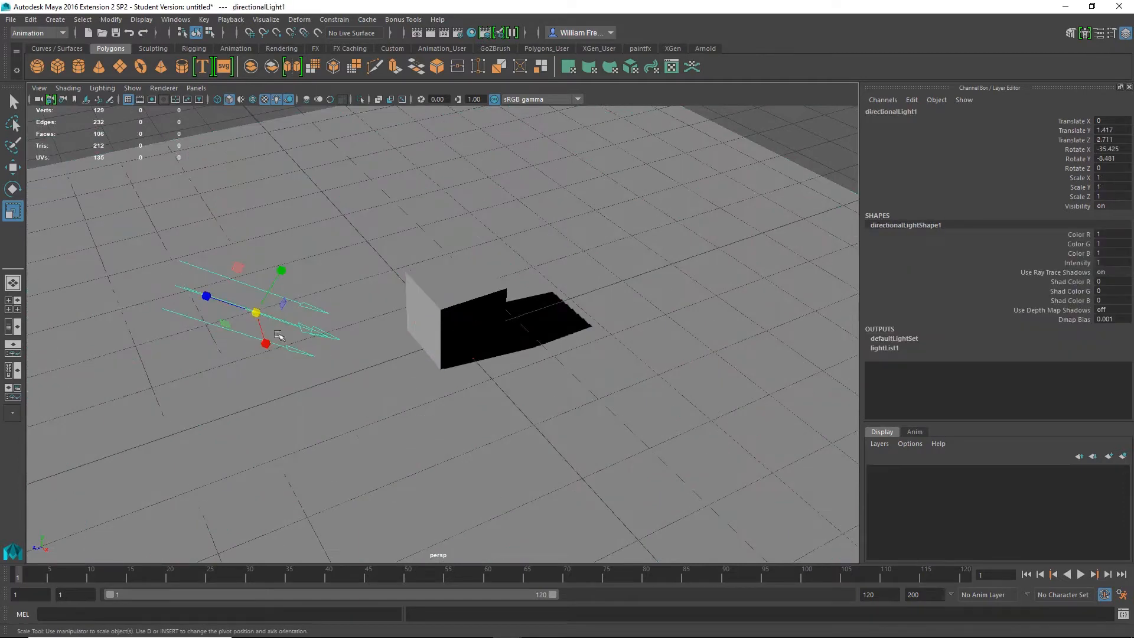
key("e")
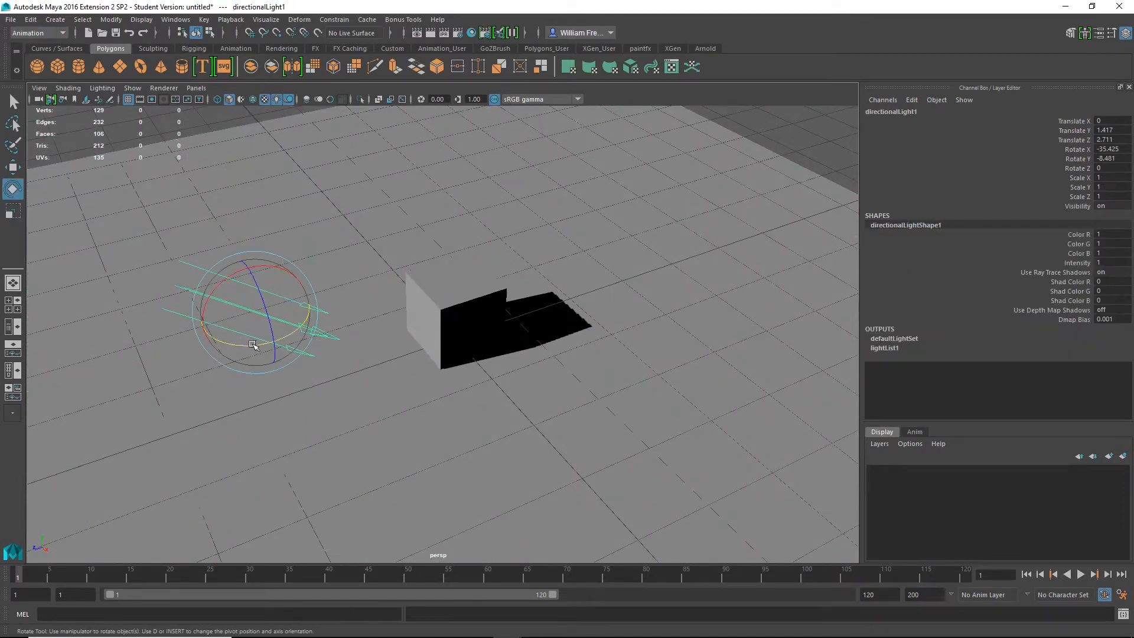
left_click_drag(253, 345, 251, 309)
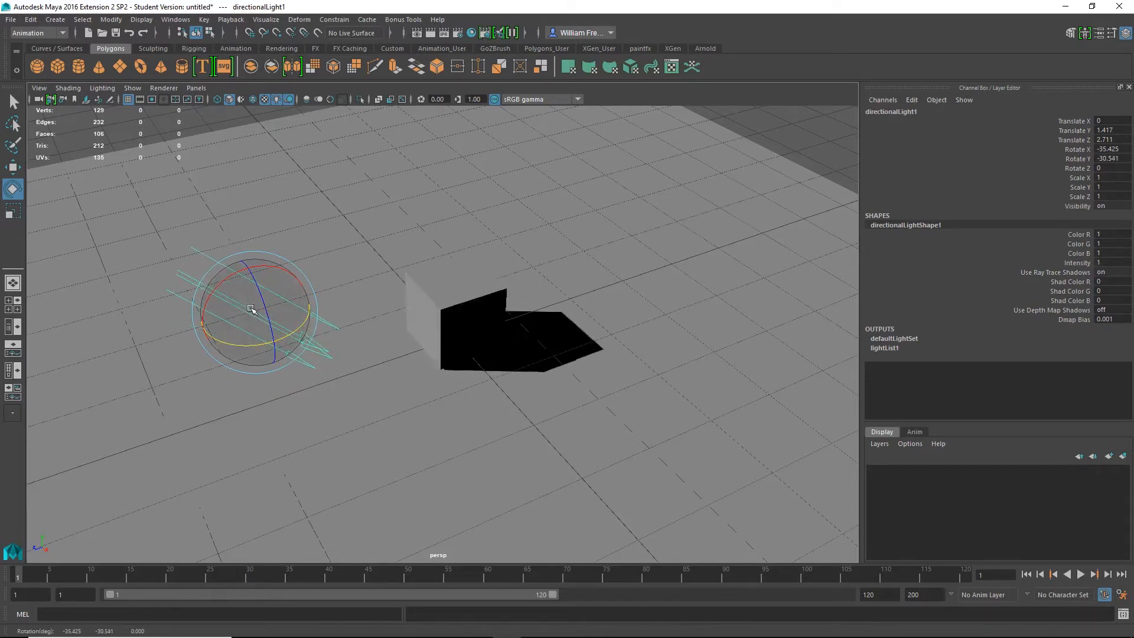
- Examine the cube's lit faces and its shadow on the plane from several camera angles
left_click_drag(257, 290, 484, 288, "alt")
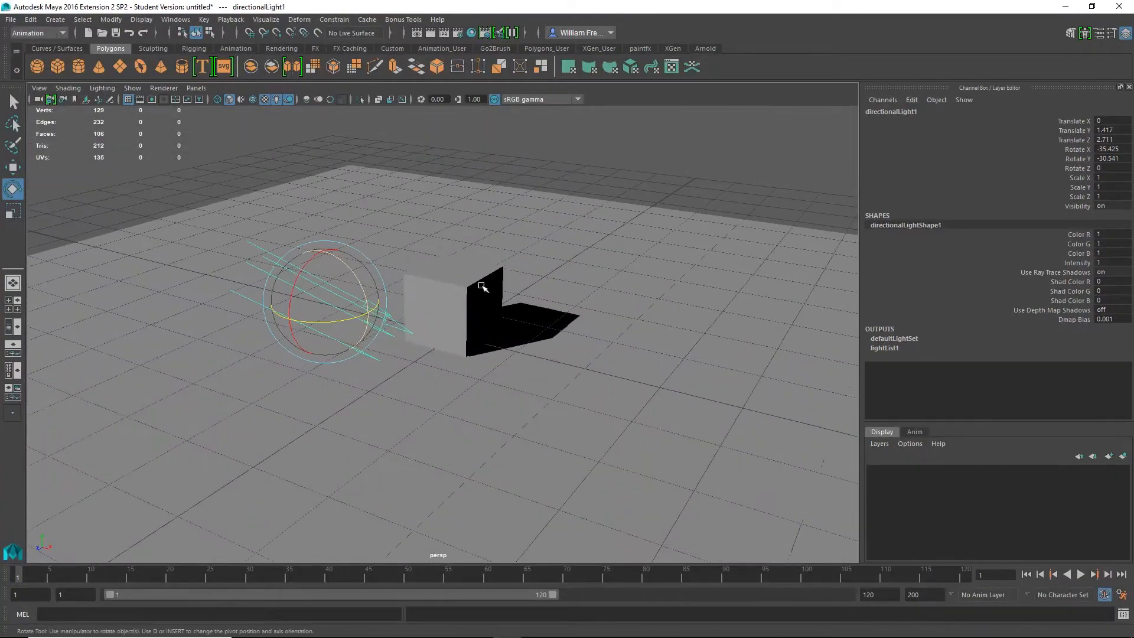
left_click_drag(460, 324, 463, 328, "alt")
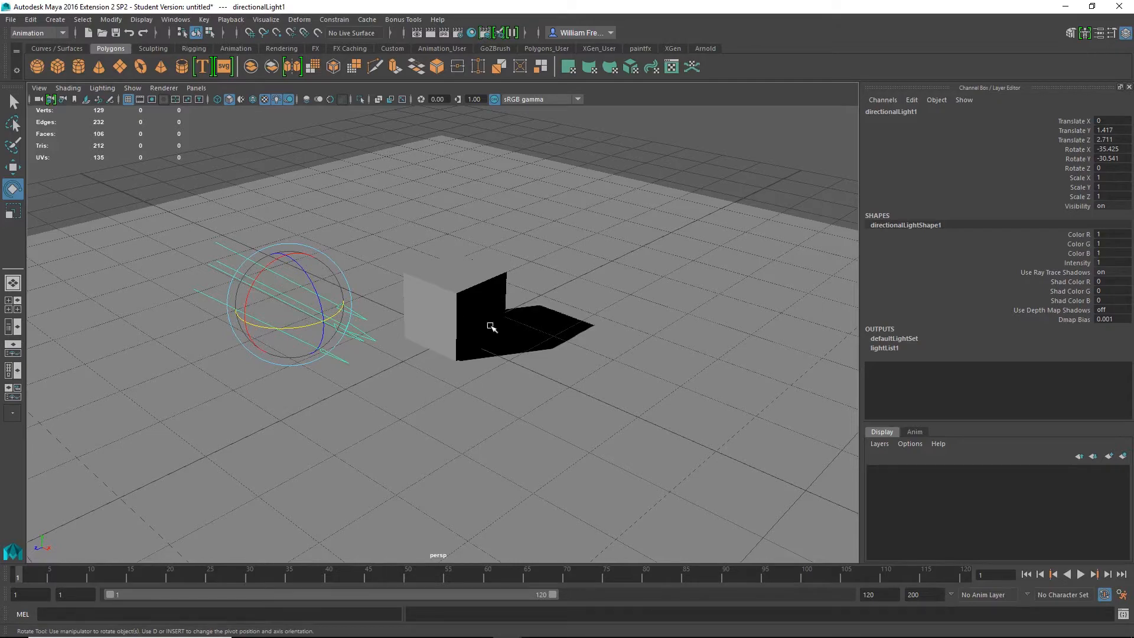
left_click_drag(491, 327, 443, 316, "alt")
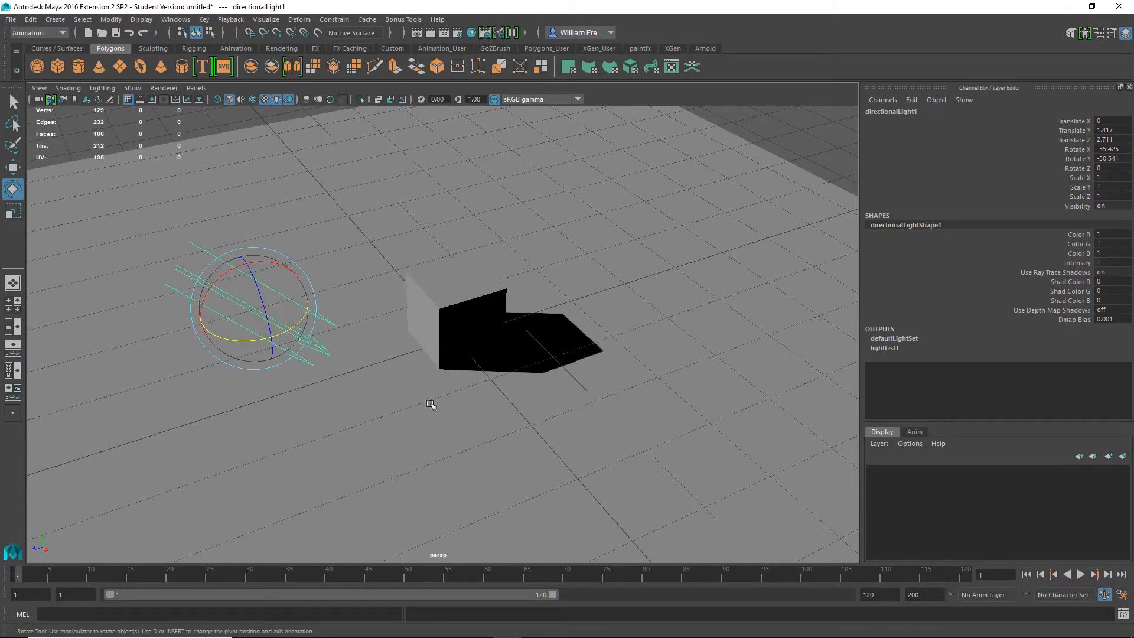
left_click_drag(433, 406, 401, 398, "alt")
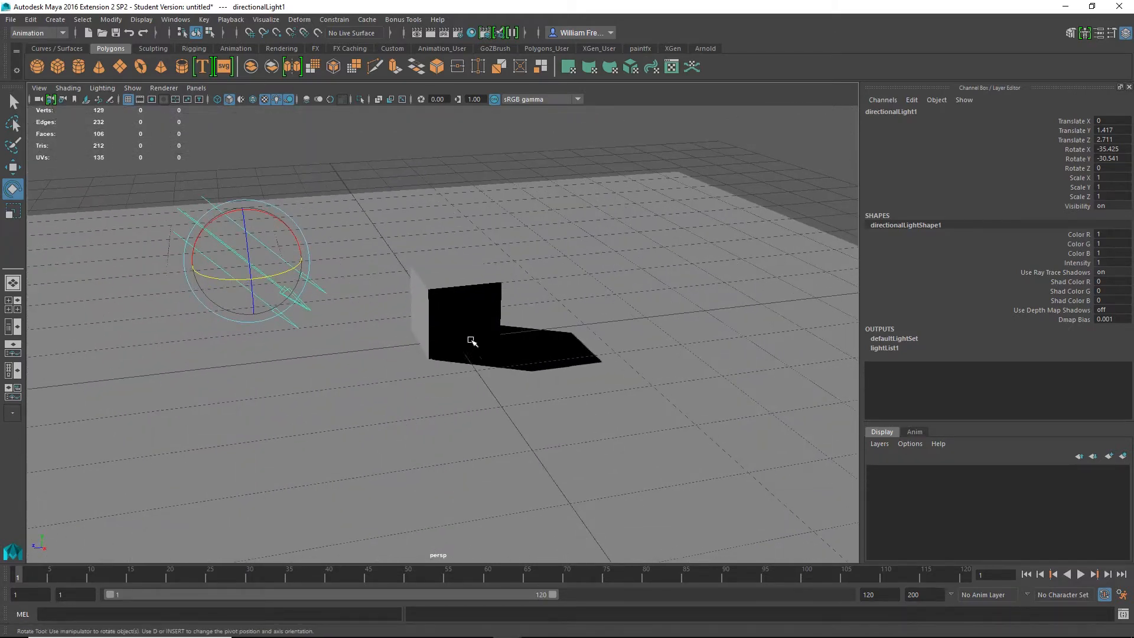
left_click_drag(515, 337, 577, 332, "alt")
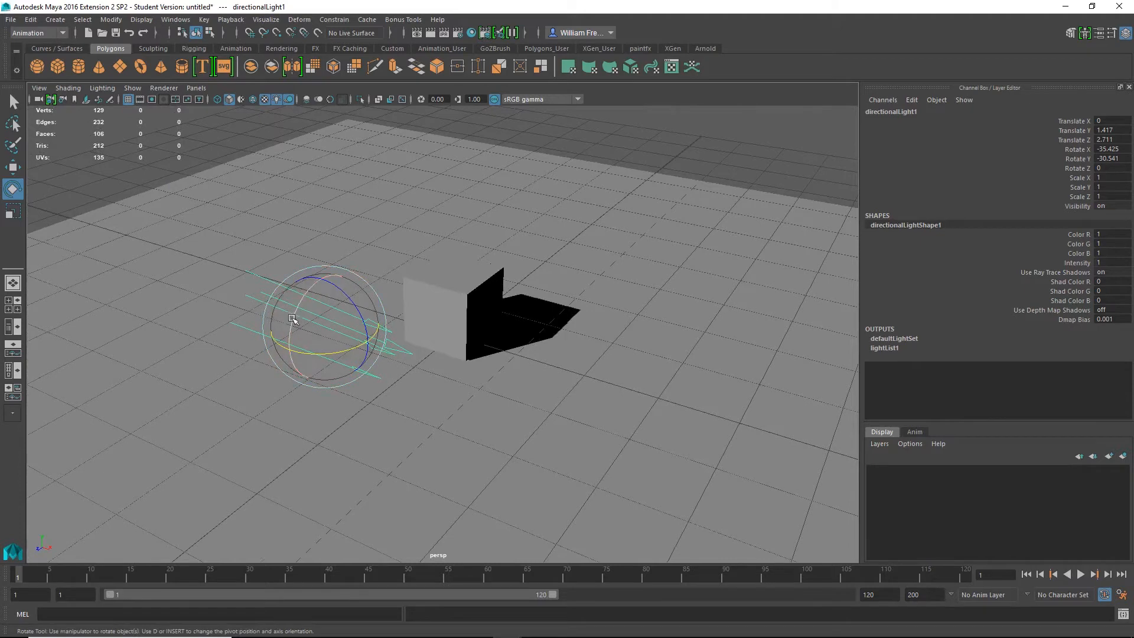
- Set the cube's Translate Y to exactly 0.5
left_click(459, 282)
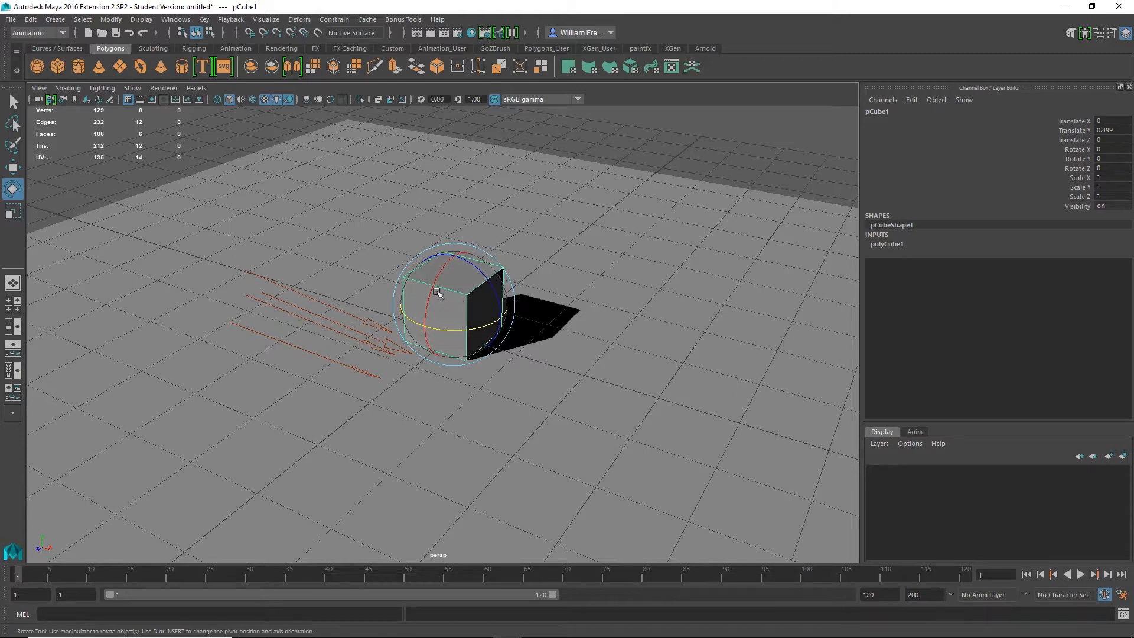
left_click(1111, 130)
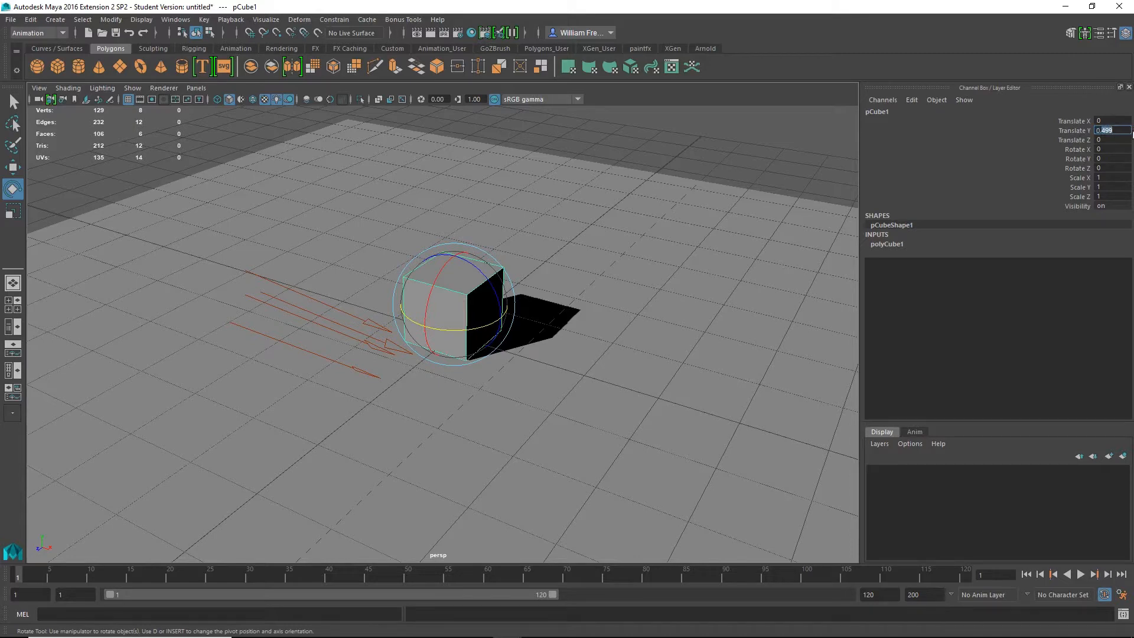
type("0.5")
key("Tab")
- Set the cube's Rotate X to 0.34
left_click_drag(542, 415, 727, 314, "alt")
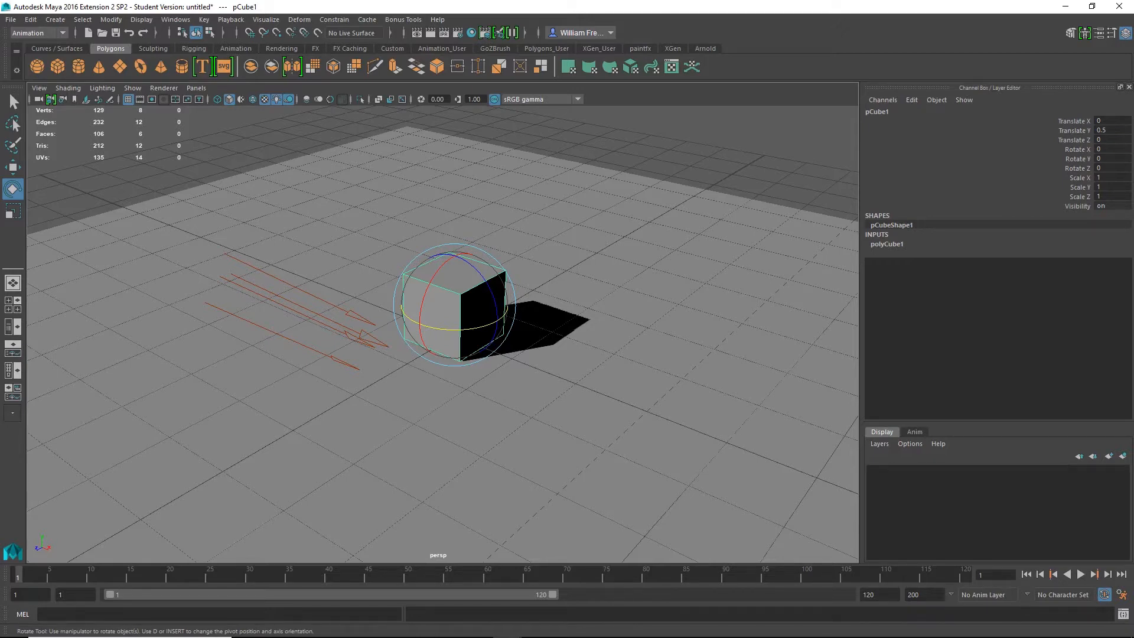
left_click(1086, 150)
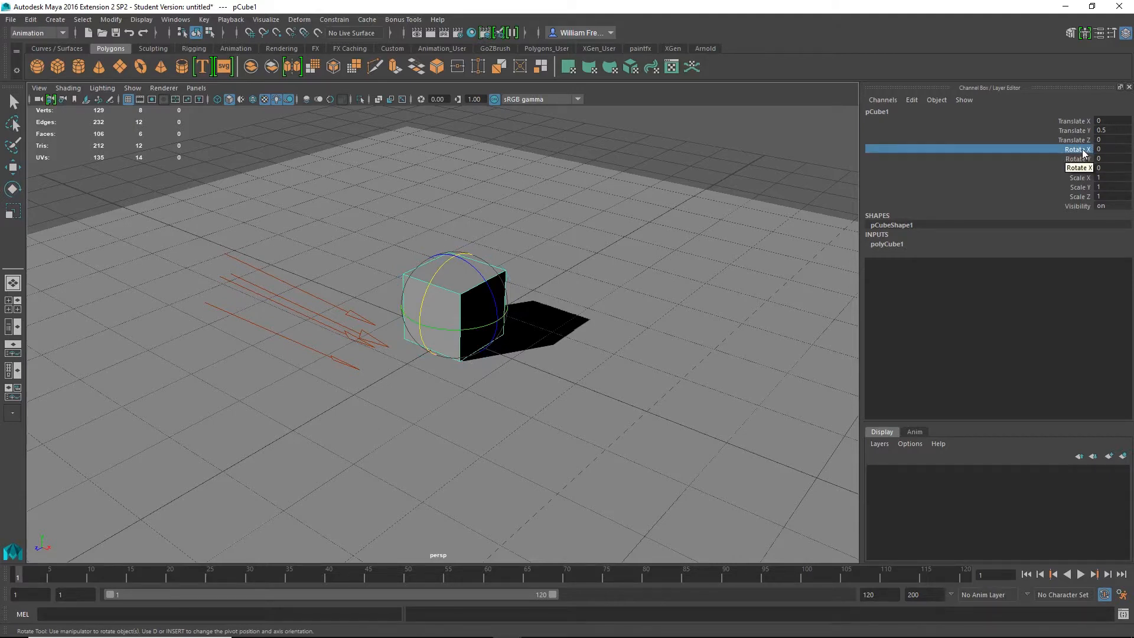
left_click(1103, 149)
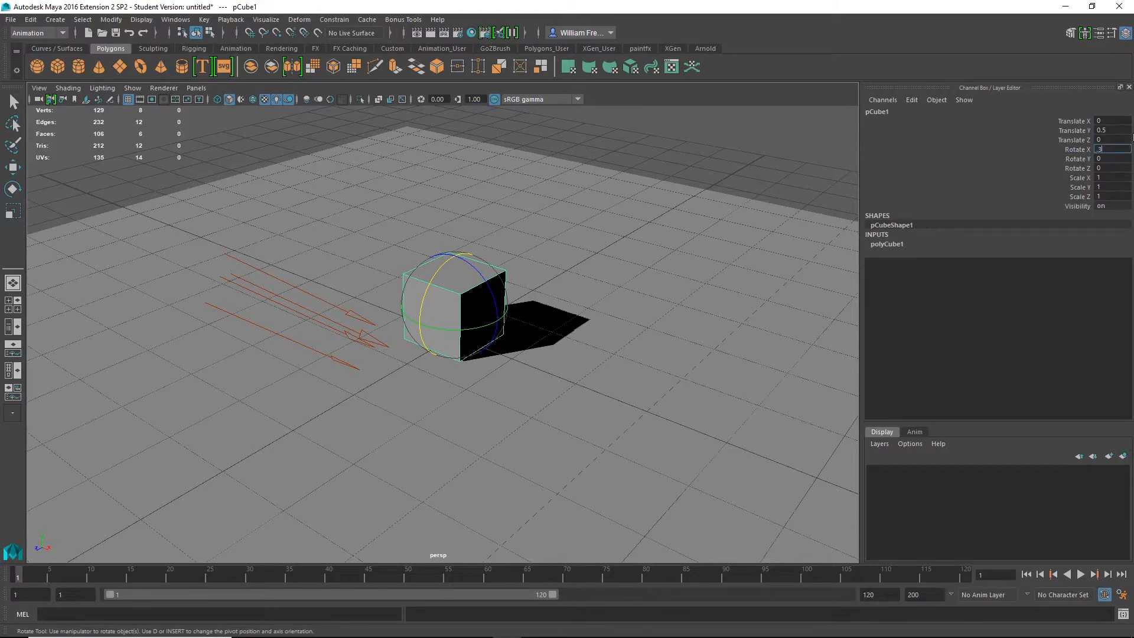
key("Return")
mouse_move(464, 375)
left_mouse_down("alt")
mouse_move(435, 353)
mouse_move(434, 334)
mouse_move(444, 367)
left_mouse_up("alt")
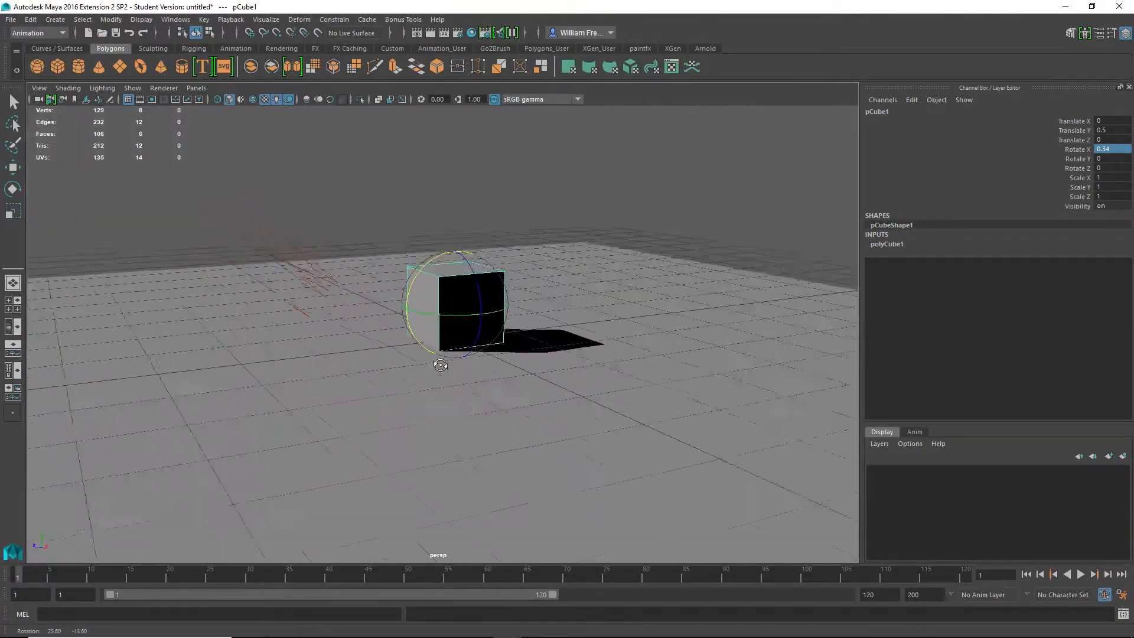
- Set the cube's Rotate X to 34, view the tilt from several angles, and reset it to 0
left_click(1125, 150)
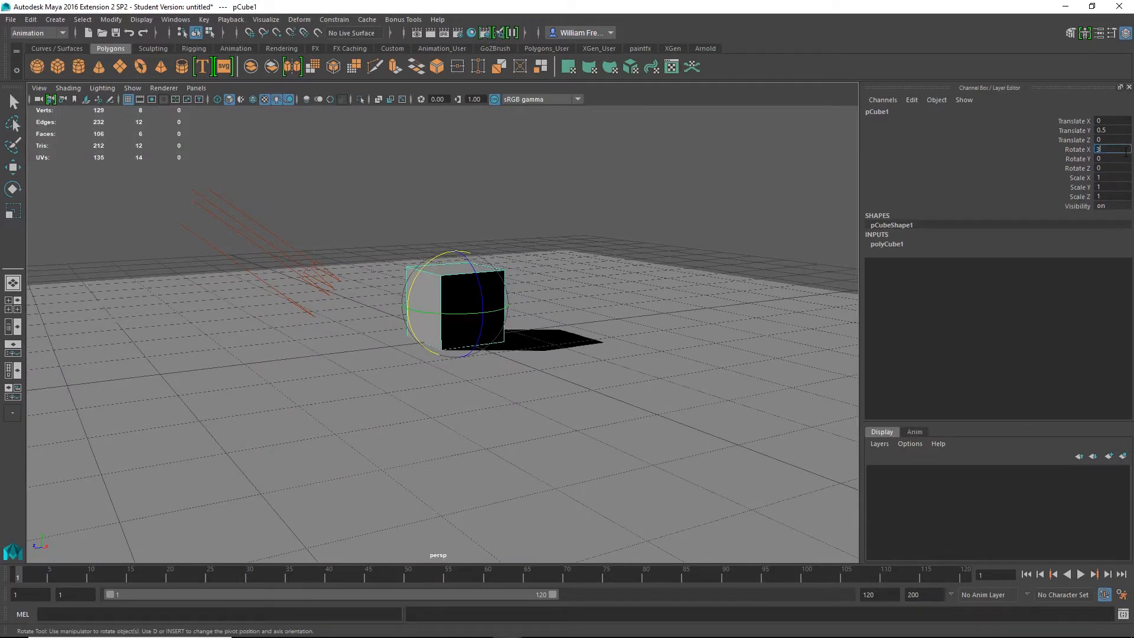
type("34")
key("Return")
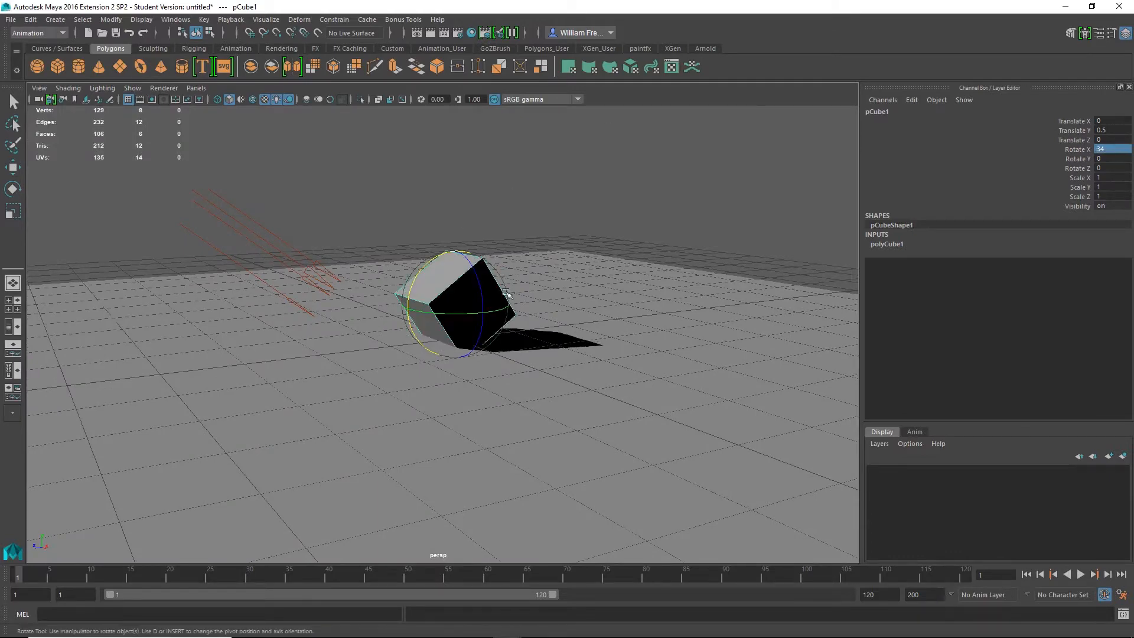
left_click_drag(447, 330, 515, 347, "alt")
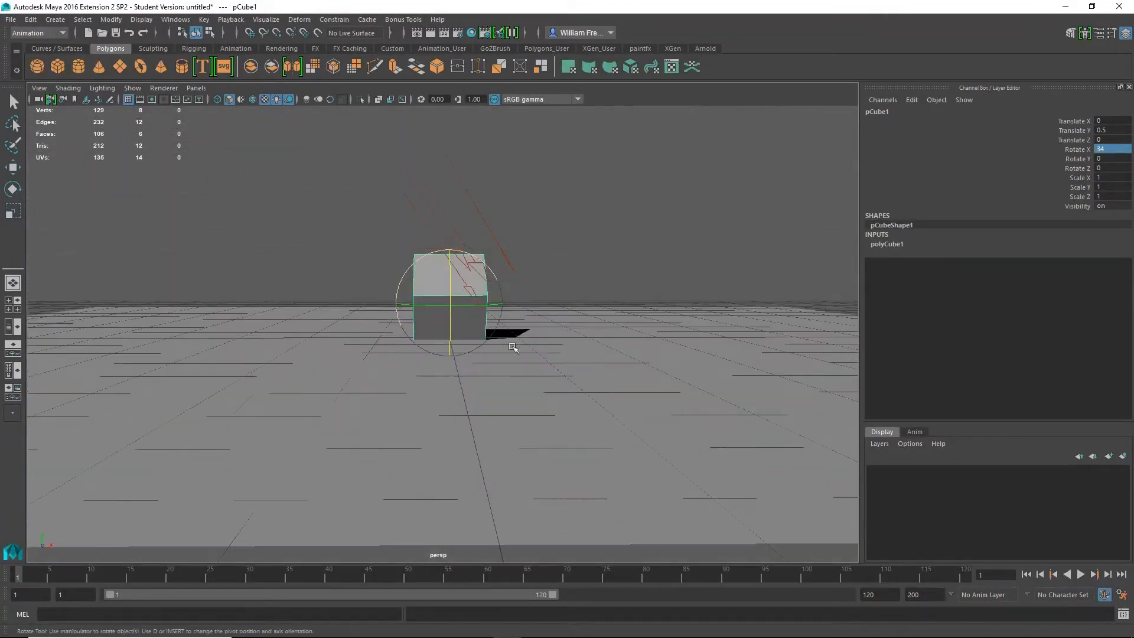
left_click_drag(746, 349, 619, 359, "alt")
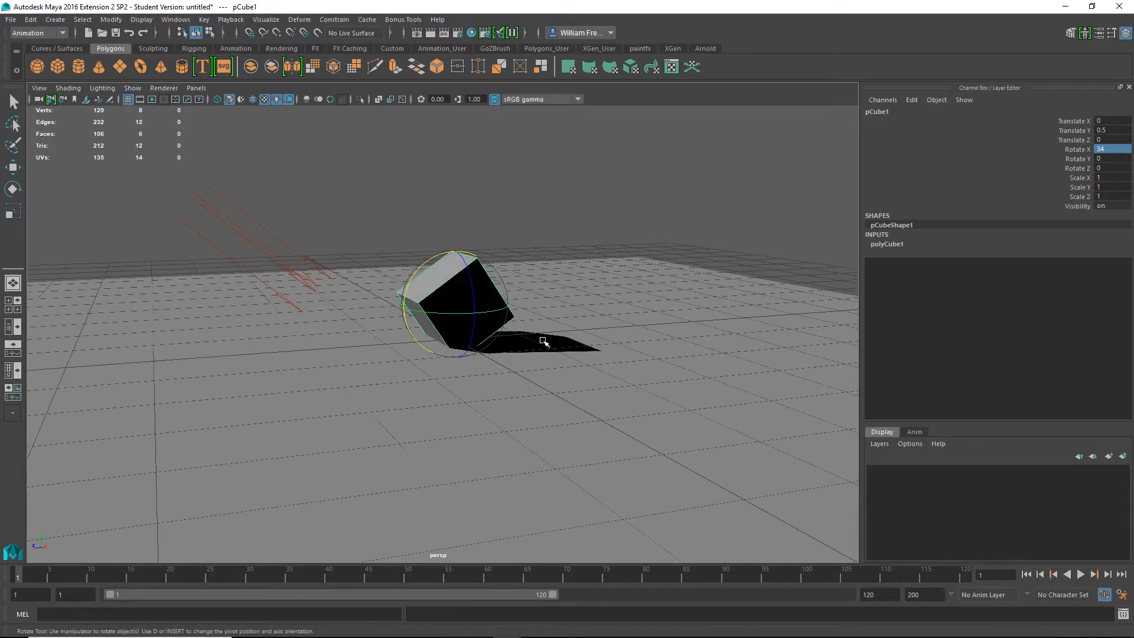
left_click(1123, 150)
type("0")
- Set the cube's Rotate Y to 45 and undo the change
left_click(1113, 158)
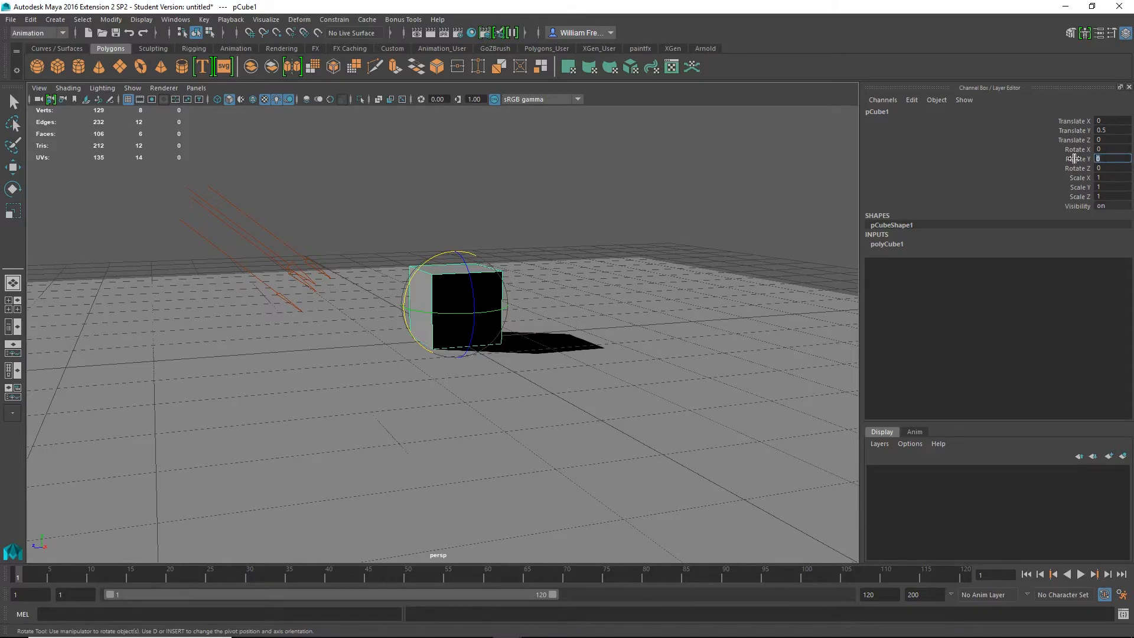
type("5")
key("Return")
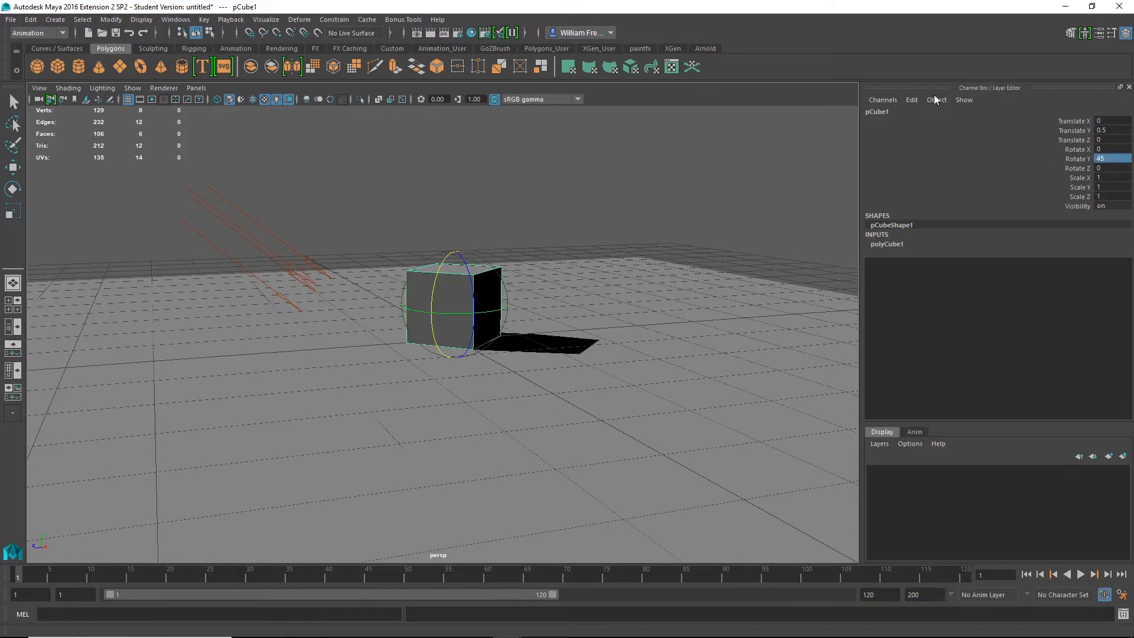
left_click_drag(449, 279, 504, 327, "alt")
key("ctrl+z")
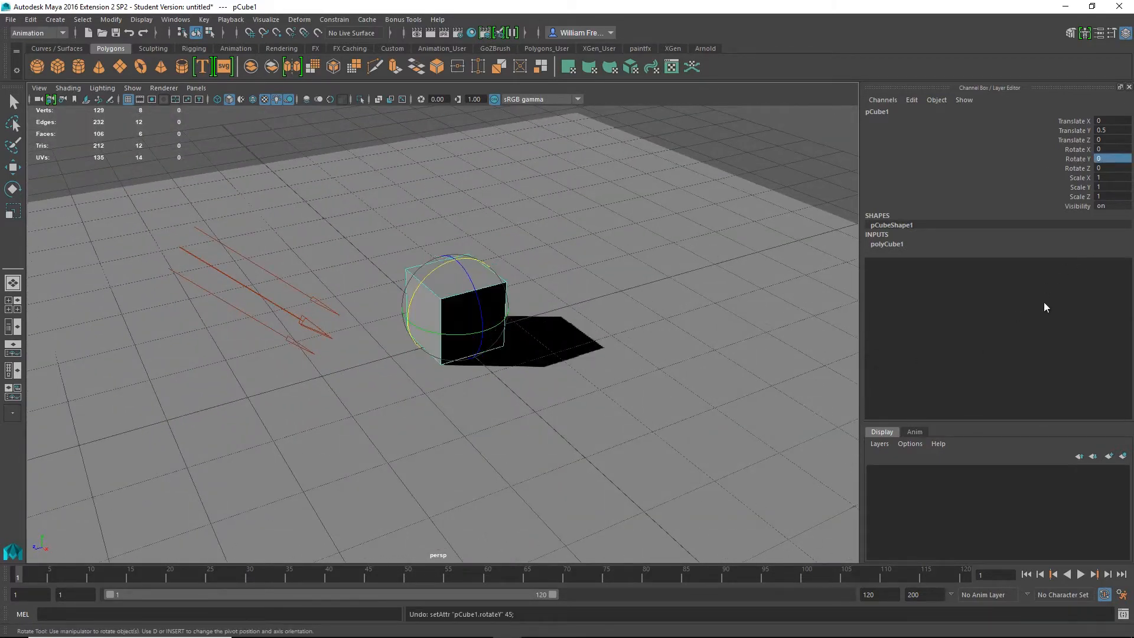
- Rotate the cube interactively through its Rotate Y channel to about 19 degrees
left_click(1080, 157)
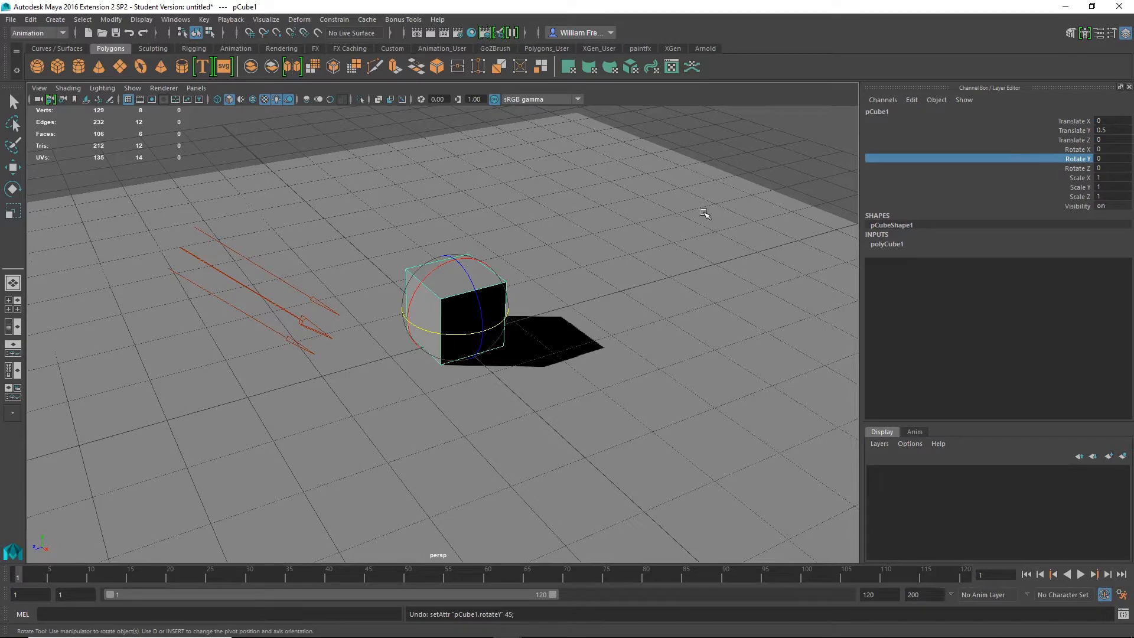
middle_click_drag(705, 212, 739, 211)
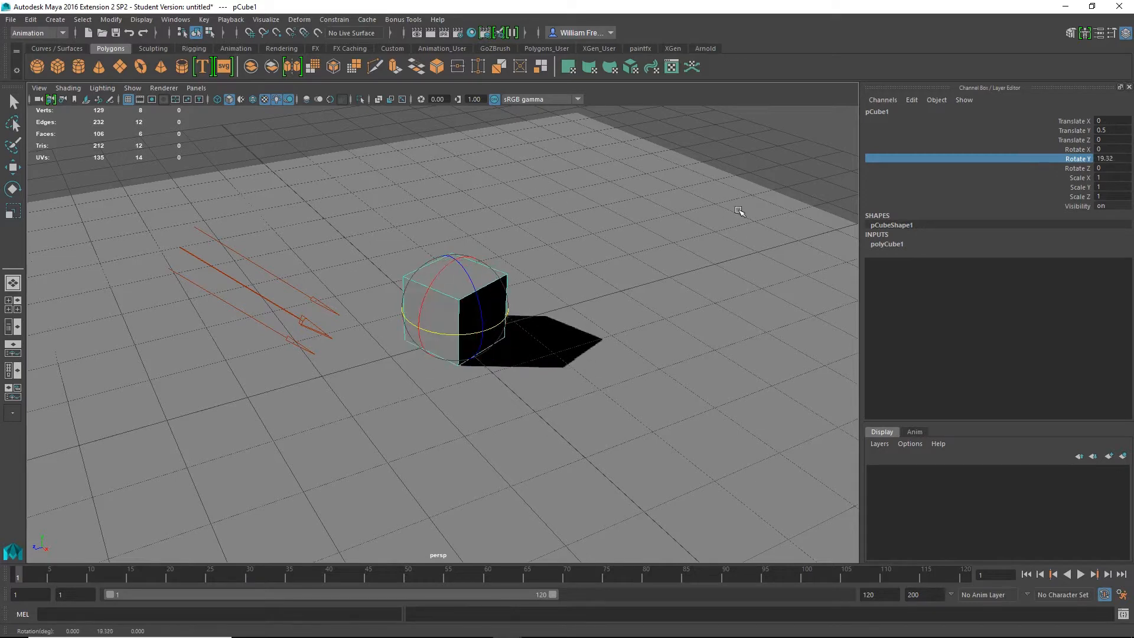
- Undo the cube's Rotate Y change, and try a manipulator rotation of about 16 degrees around Y before undoing it
key("ctrl+z")
key("ctrl+z")
key("ctrl+z")
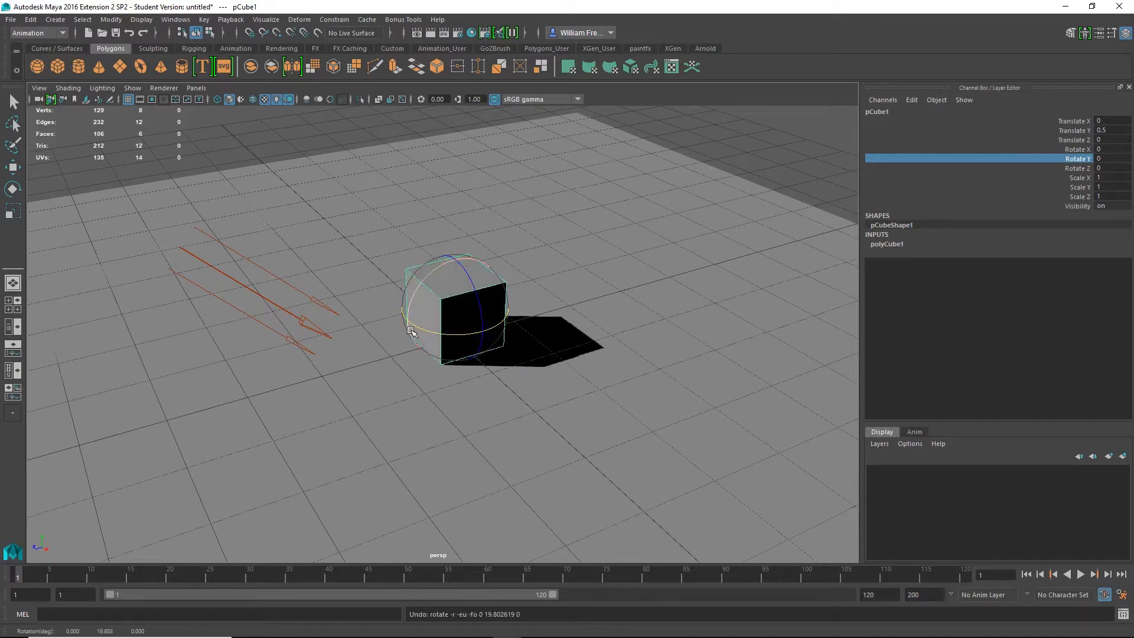
left_click_drag(410, 331, 451, 336)
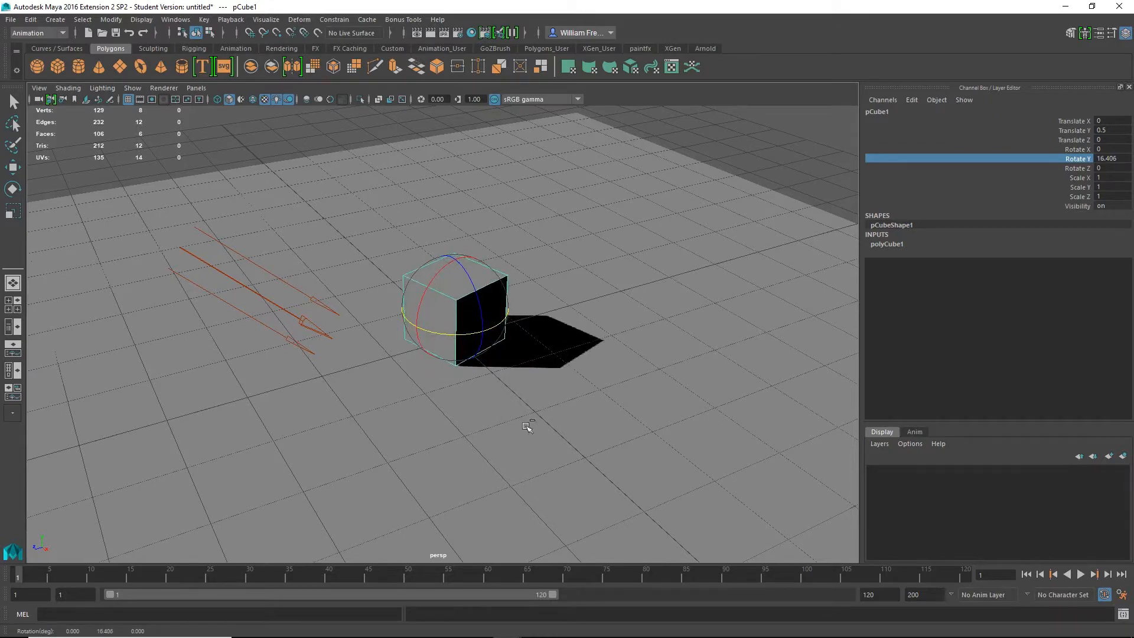
key("ctrl+z")
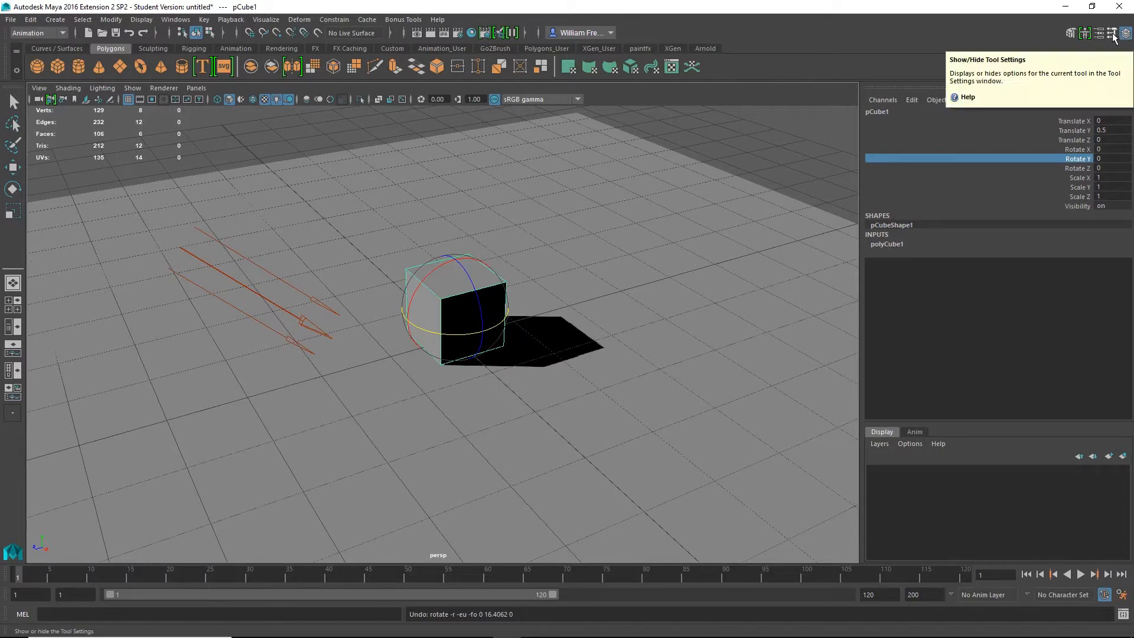
- Show the Tool Settings, review the options of the Lasso, Paint Selection and Select tools, and hide the settings
left_click(1113, 35)
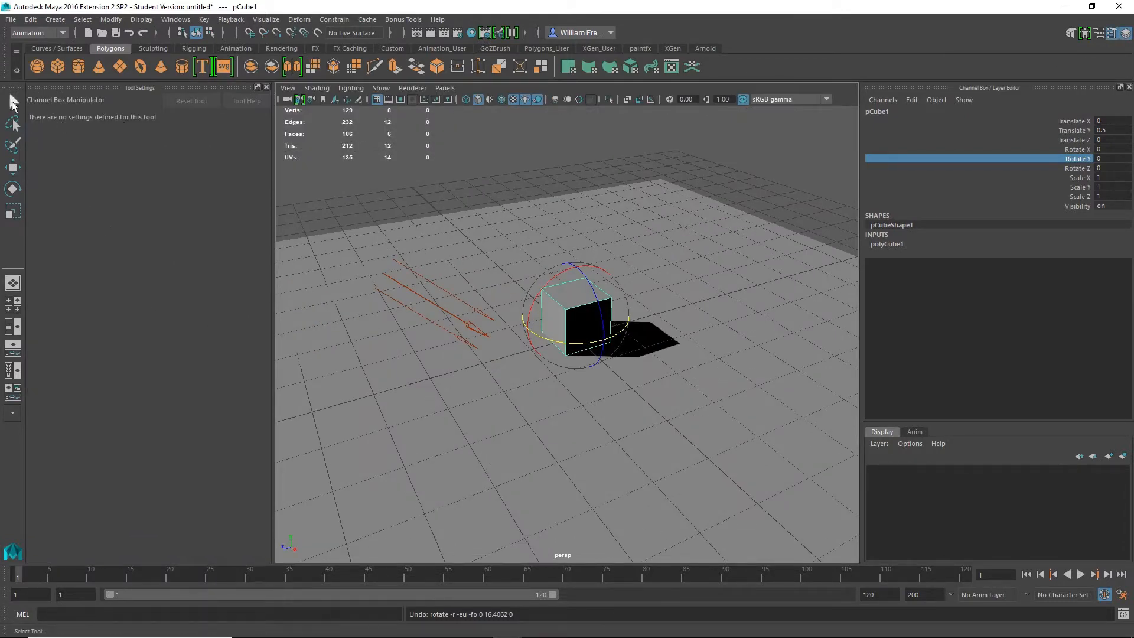
key("q")
left_click(13, 123)
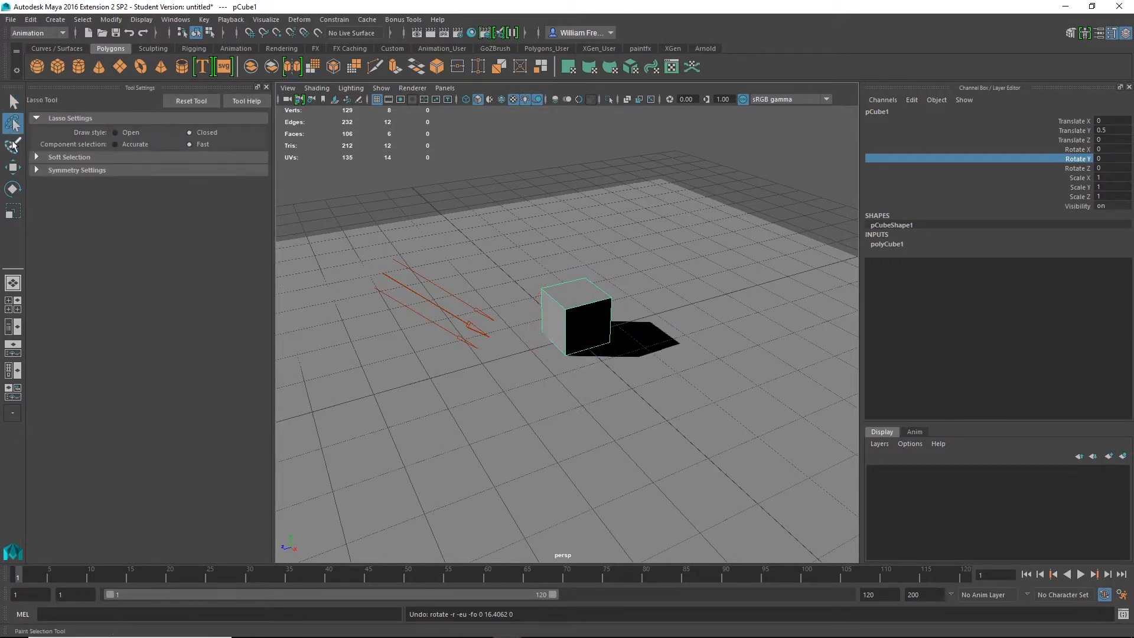
left_click(13, 149)
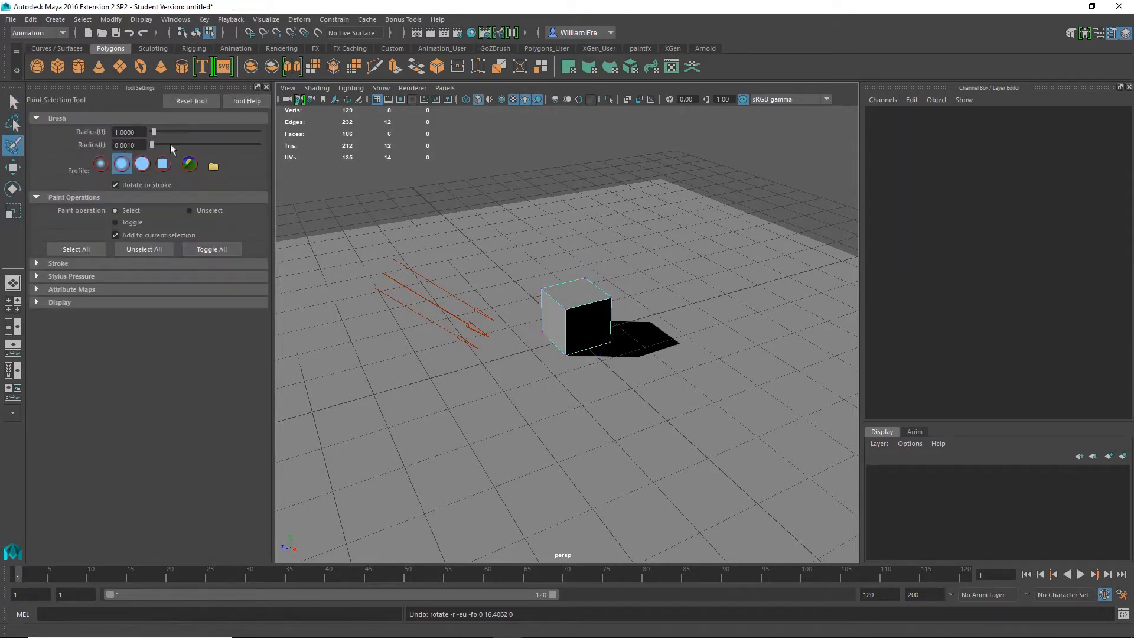
left_click(14, 168)
left_click(14, 101)
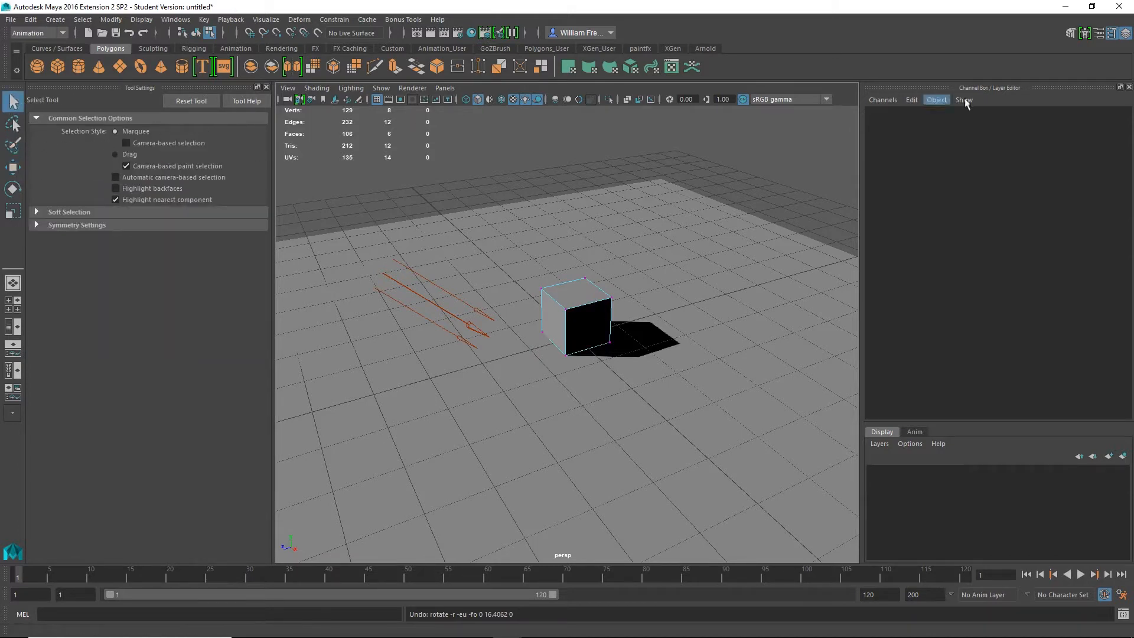
left_click(1112, 33)
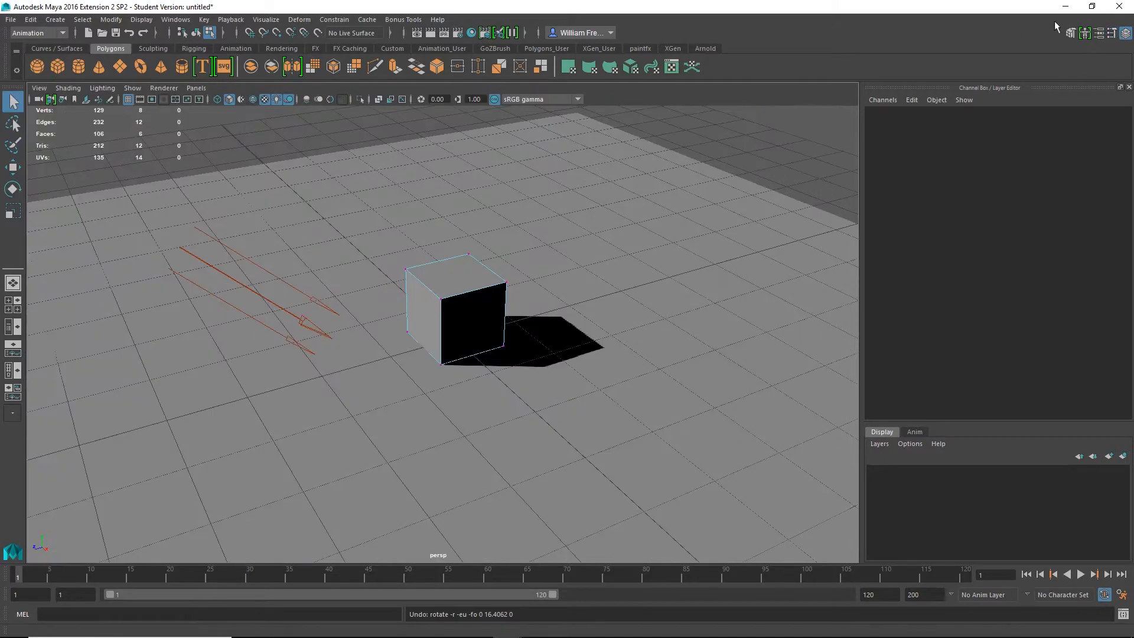
- Return the cube to object mode and review its transform, shape and polyCube1 attributes in the Attribute Editor
right_click_drag(458, 289, 495, 274)
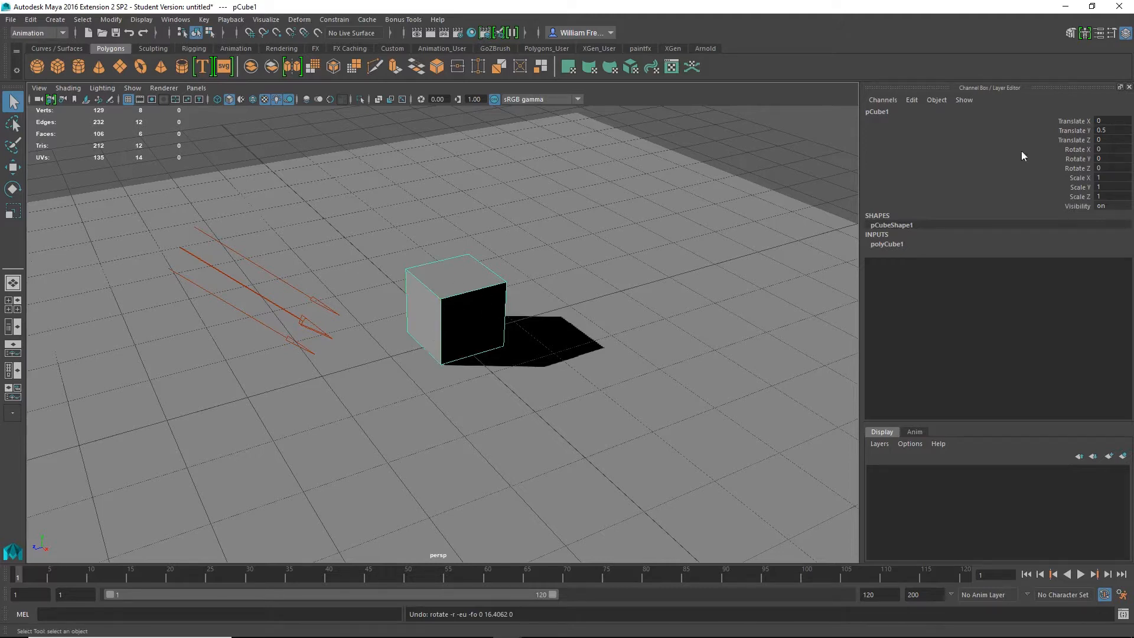
left_click(1101, 33)
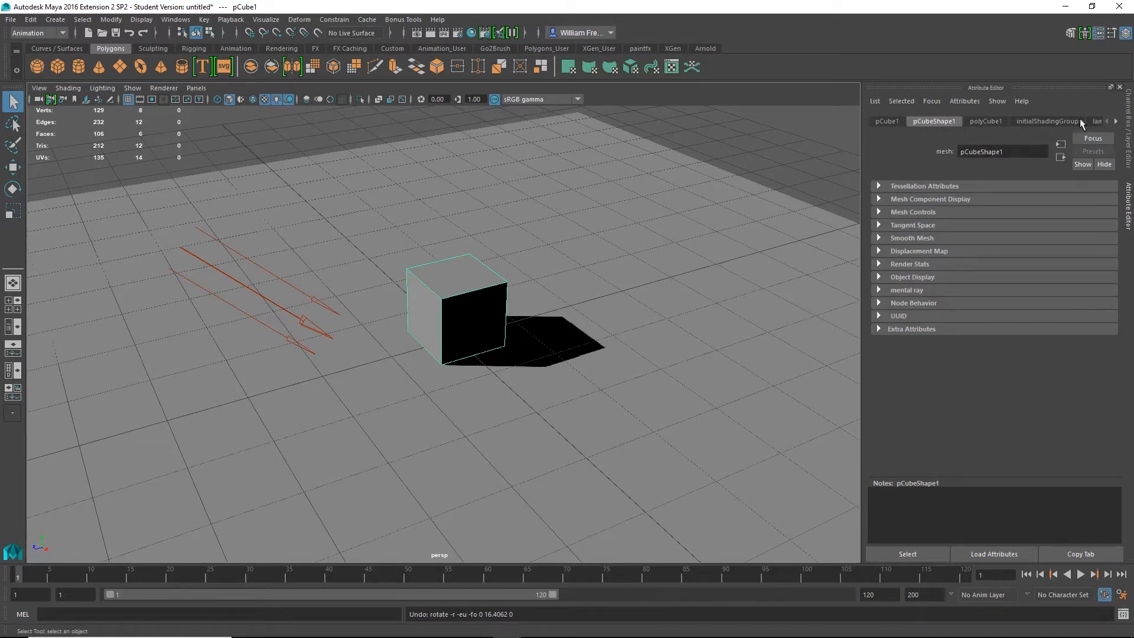
left_click(887, 118)
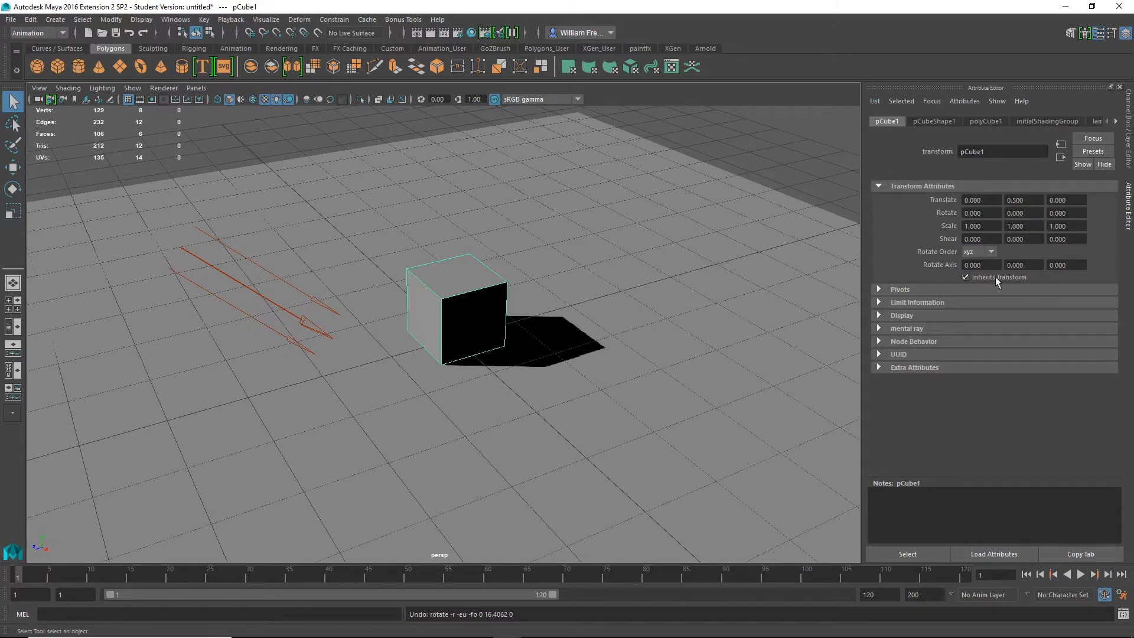
left_click(925, 122)
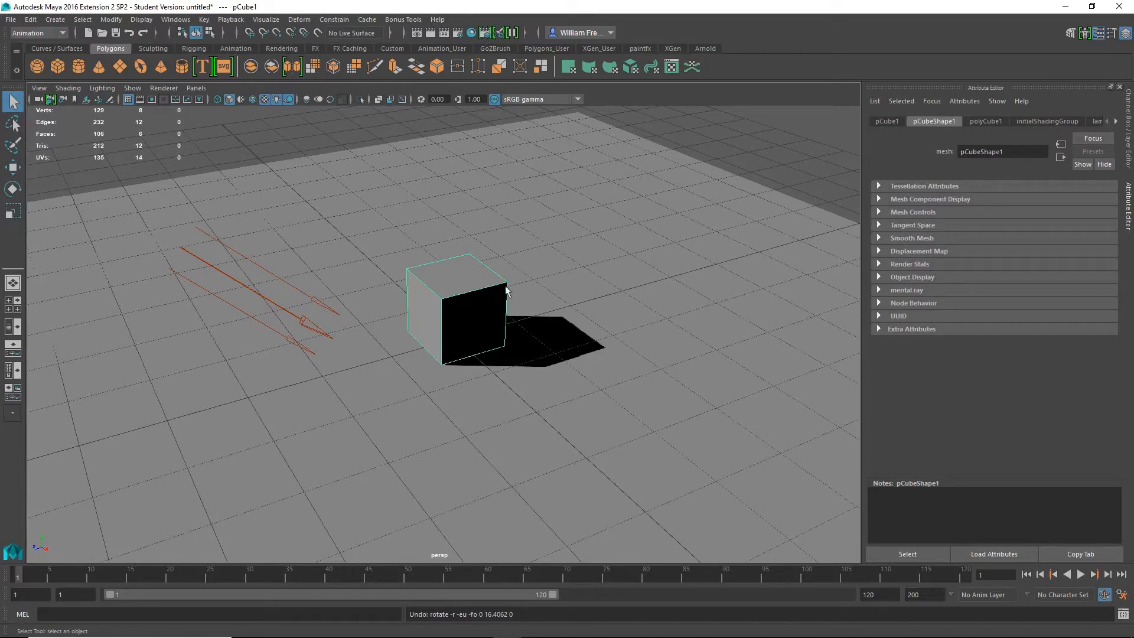
left_click(998, 121)
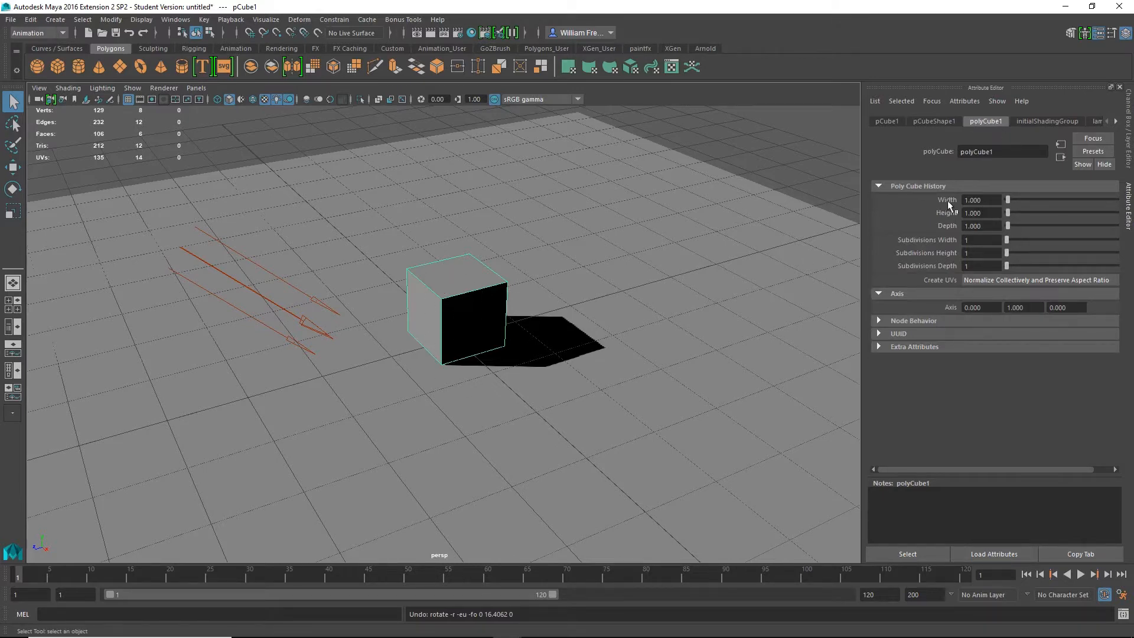
- Stretch the cube to a width of about 6.74 and height of about 1.45, and reset both to 1
left_click_drag(1011, 197, 1008, 214)
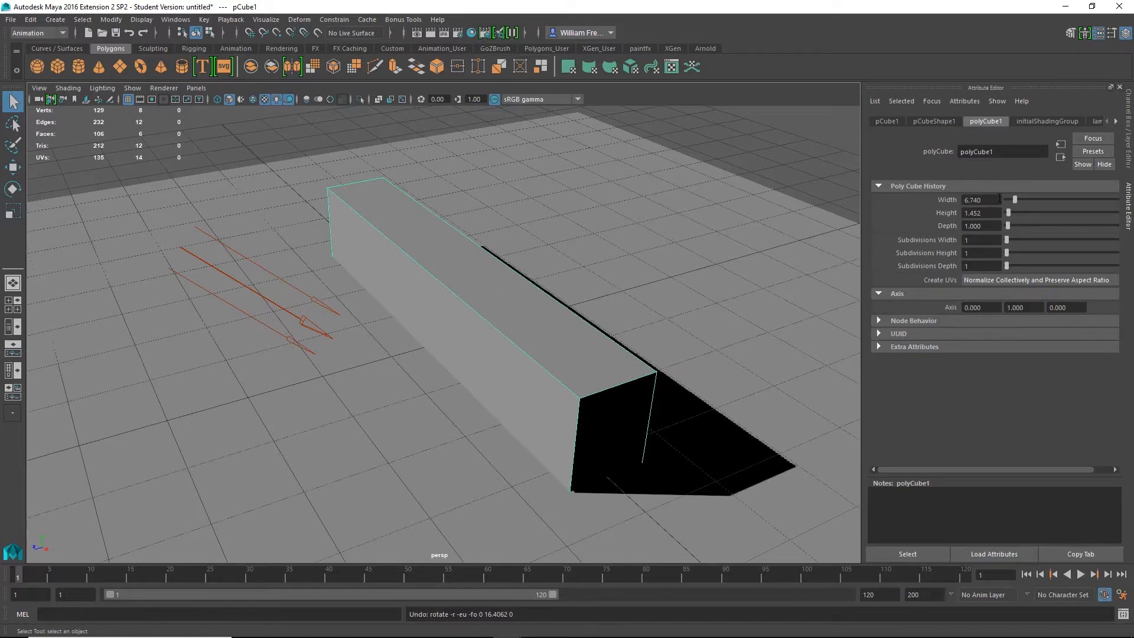
left_click_drag(999, 199, 952, 199)
type("1")
key("Tab")
type("1")
left_click(991, 226)
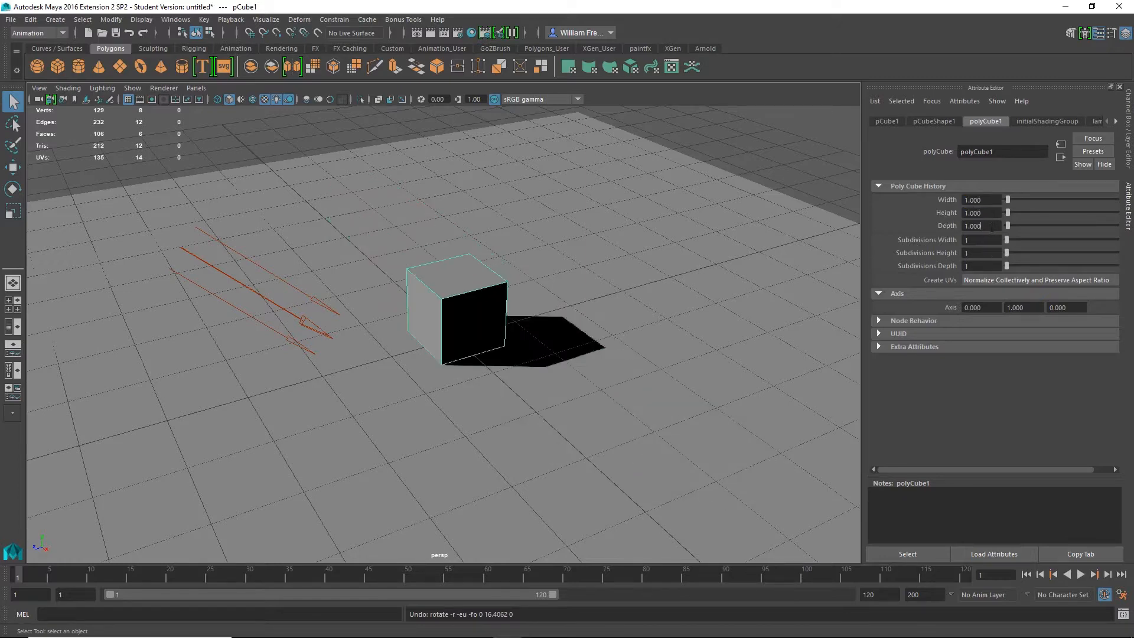
- Switch the cube to vertex mode and move one top corner vertex outward and upward
right_click_drag(434, 281, 406, 267)
left_click(408, 271)
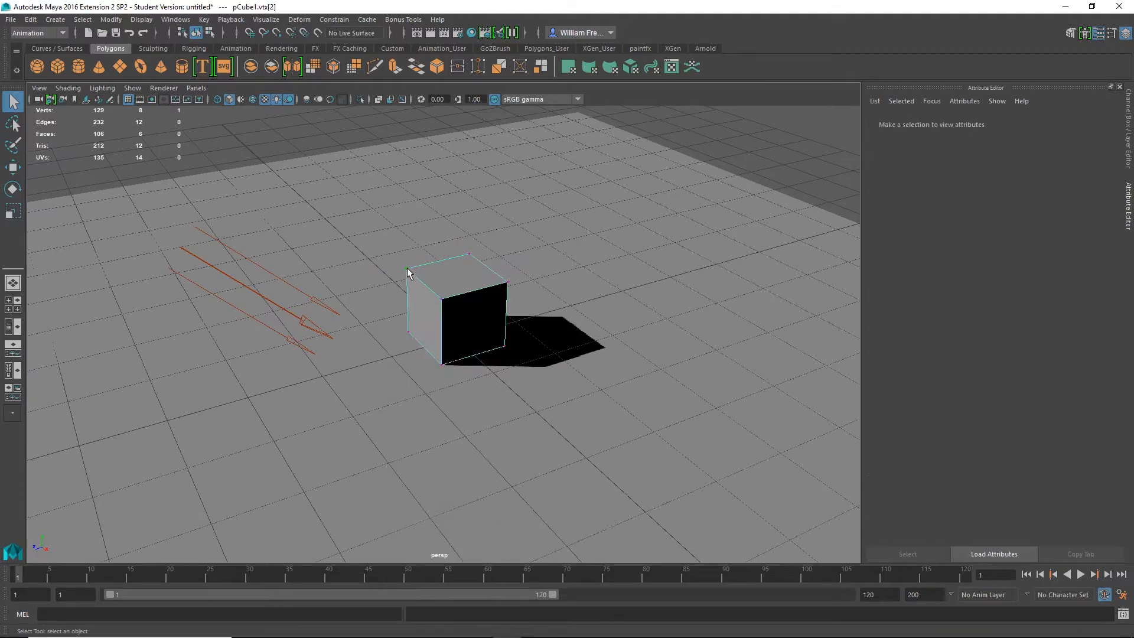
key("w")
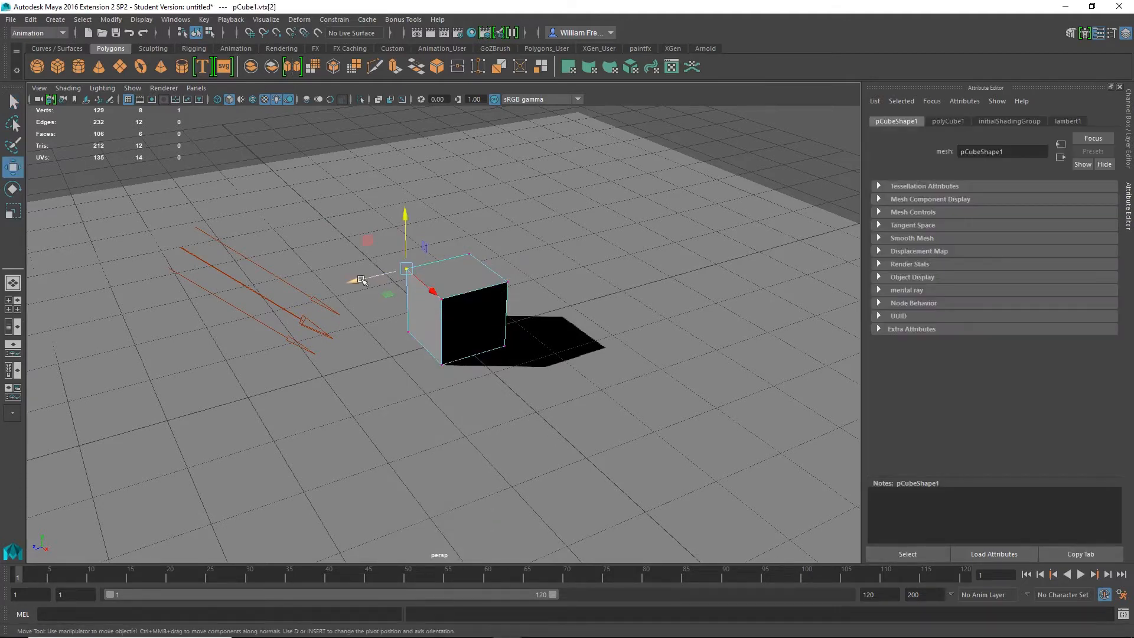
left_click_drag(384, 273, 362, 210)
left_click(615, 214)
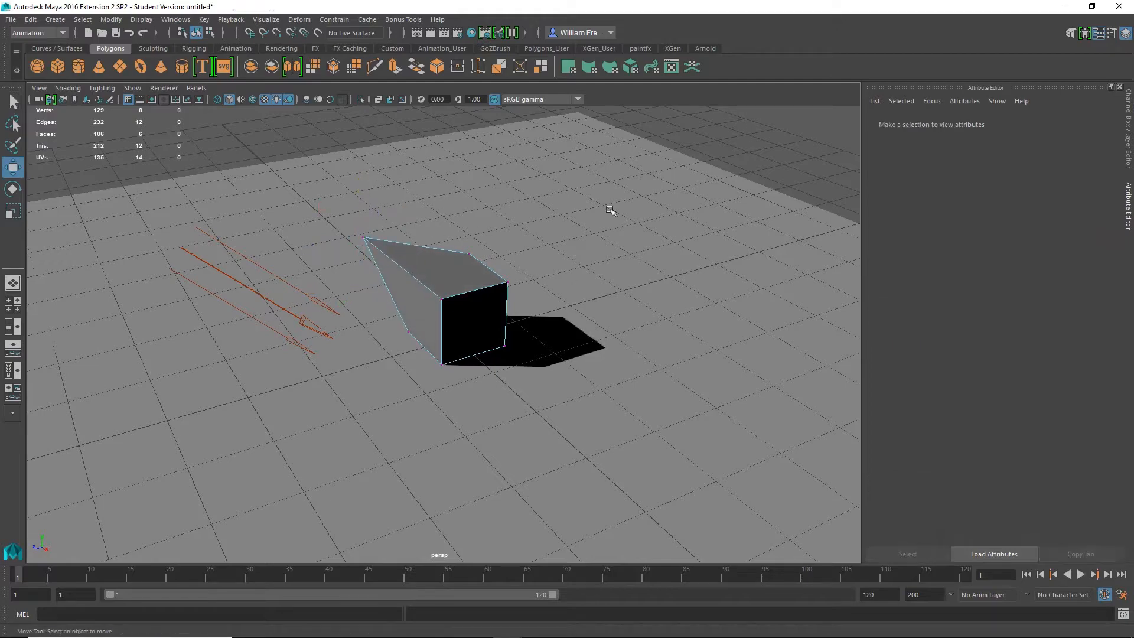
mouse_move(410, 313)
left_mouse_down("alt")
mouse_move(498, 294)
mouse_move(461, 302)
mouse_move(481, 322)
mouse_move(423, 299)
left_mouse_up("alt")
- Return the distorted cube to object mode and widen it to about 7.22 through its polyCube1 history
right_click_drag(452, 278, 503, 259)
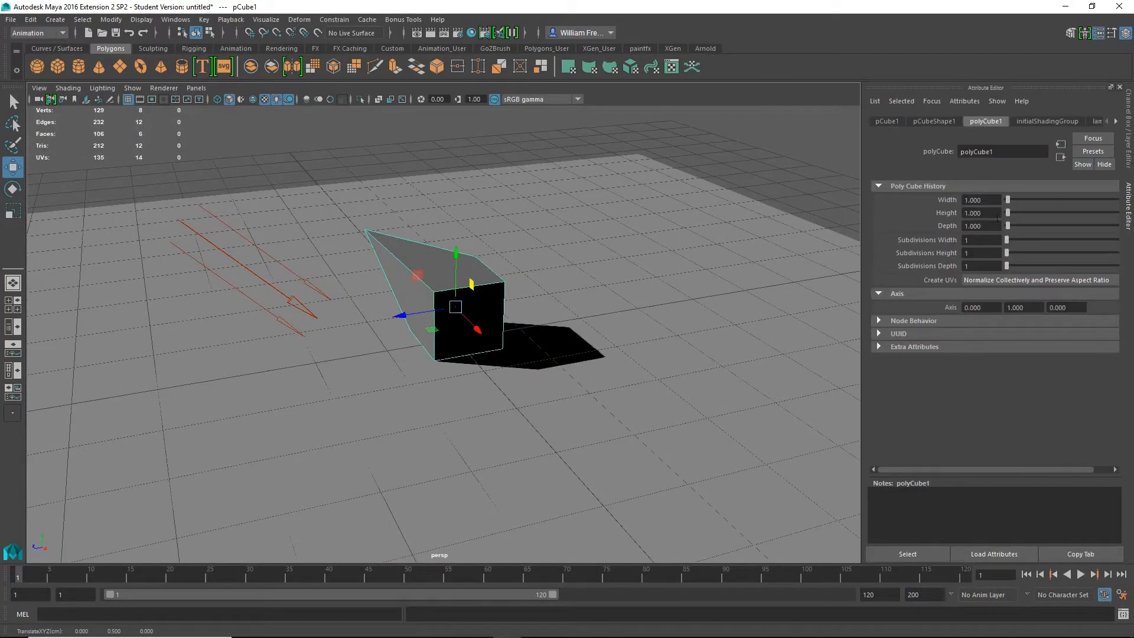
left_click_drag(1012, 200, 1016, 200)
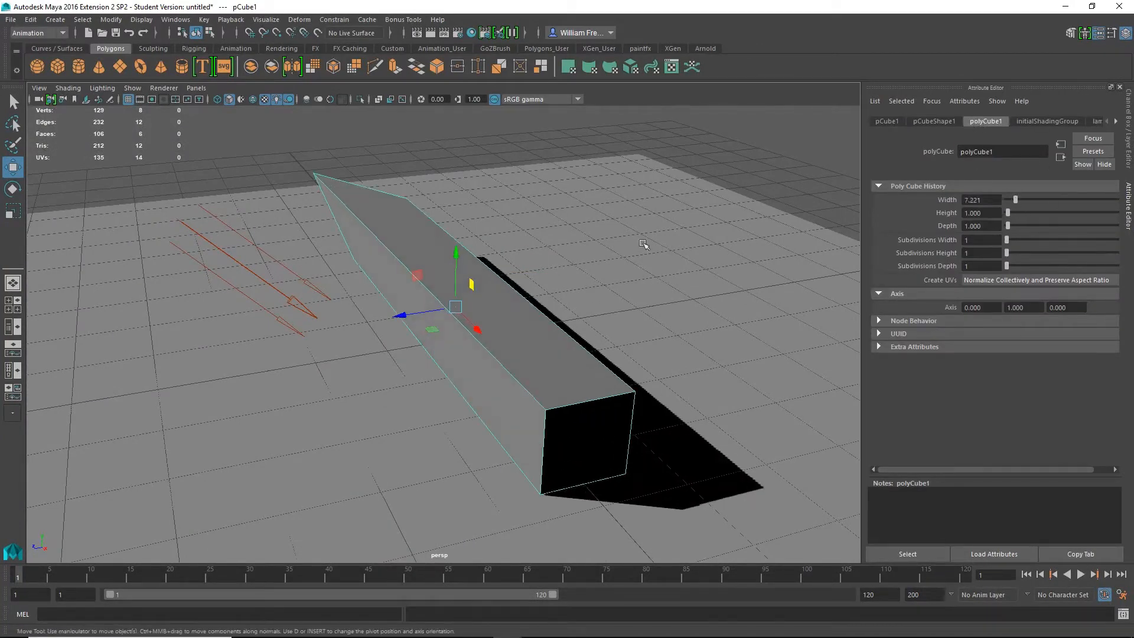
left_click_drag(264, 245, 408, 270, "alt")
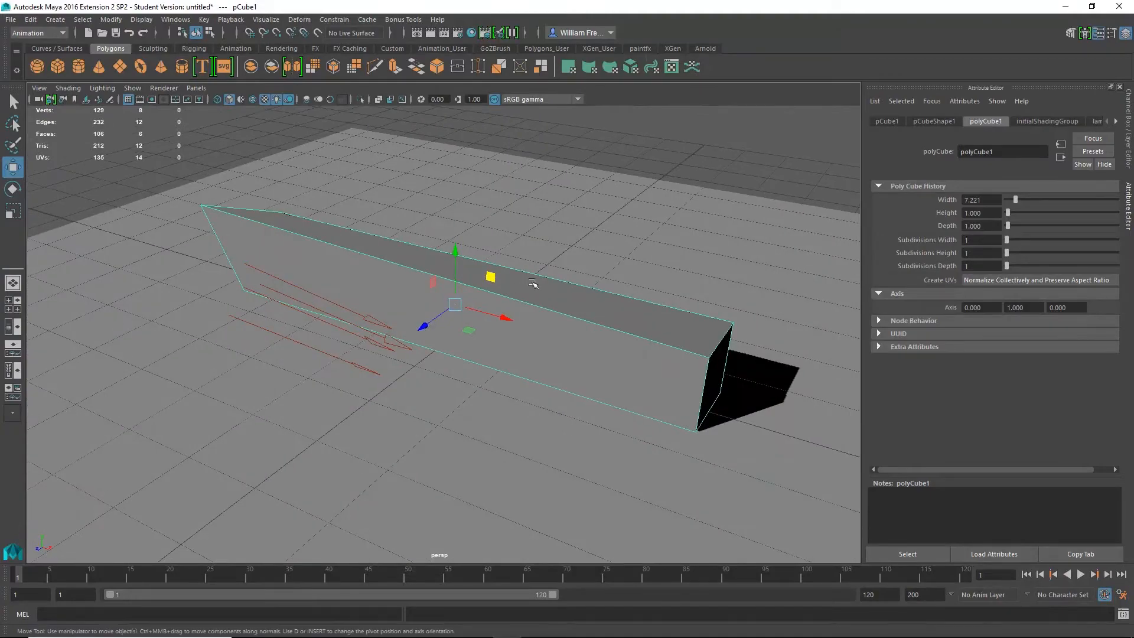
mouse_move(528, 334)
left_mouse_down("alt")
mouse_move(508, 322)
mouse_move(530, 332)
left_mouse_up("alt")
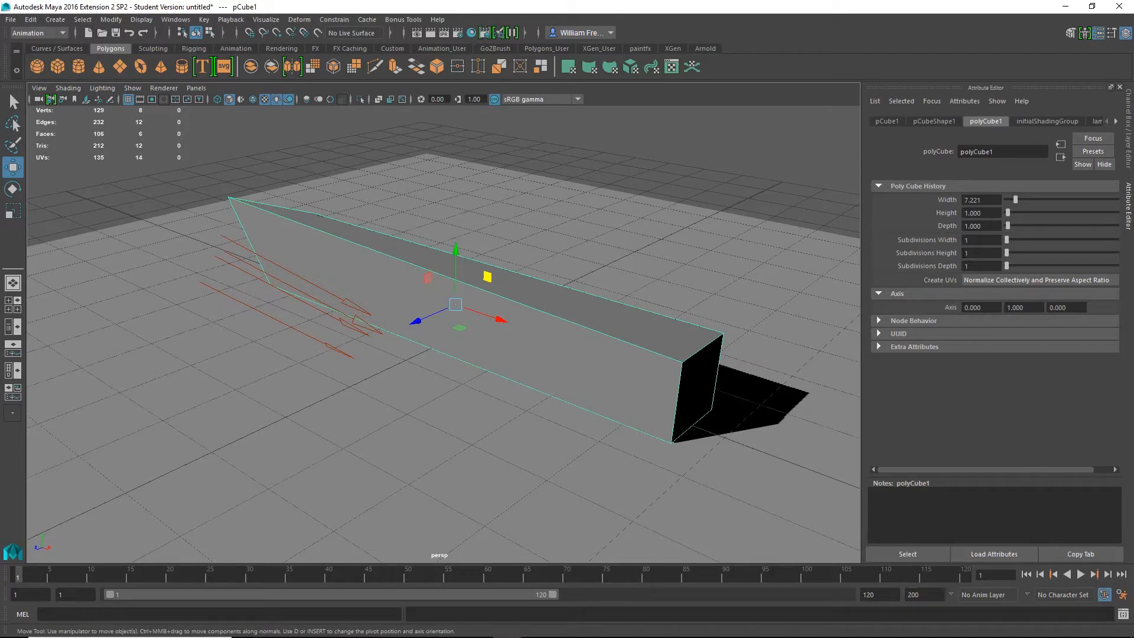
- Set the cube's height to about 1.45, with 6 width subdivisions and 4 height subdivisions, and inspect the distorted mesh
left_click_drag(1008, 214, 1020, 242)
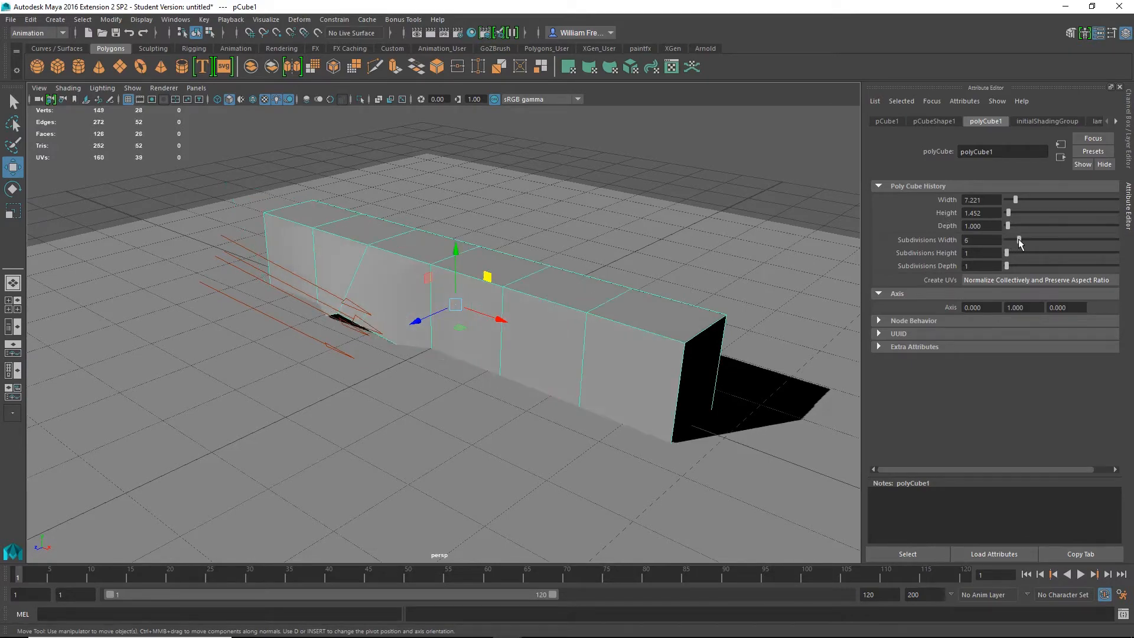
left_click_drag(443, 279, 483, 290, "alt")
left_click_drag(410, 349, 384, 321, "alt")
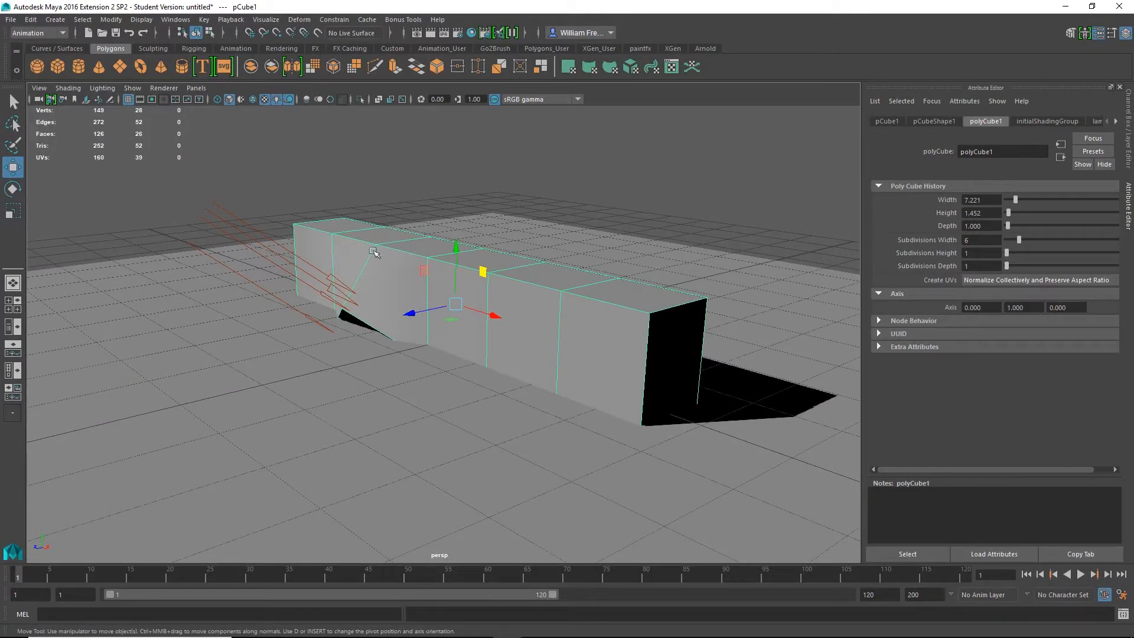
left_click_drag(398, 296, 380, 369, "alt")
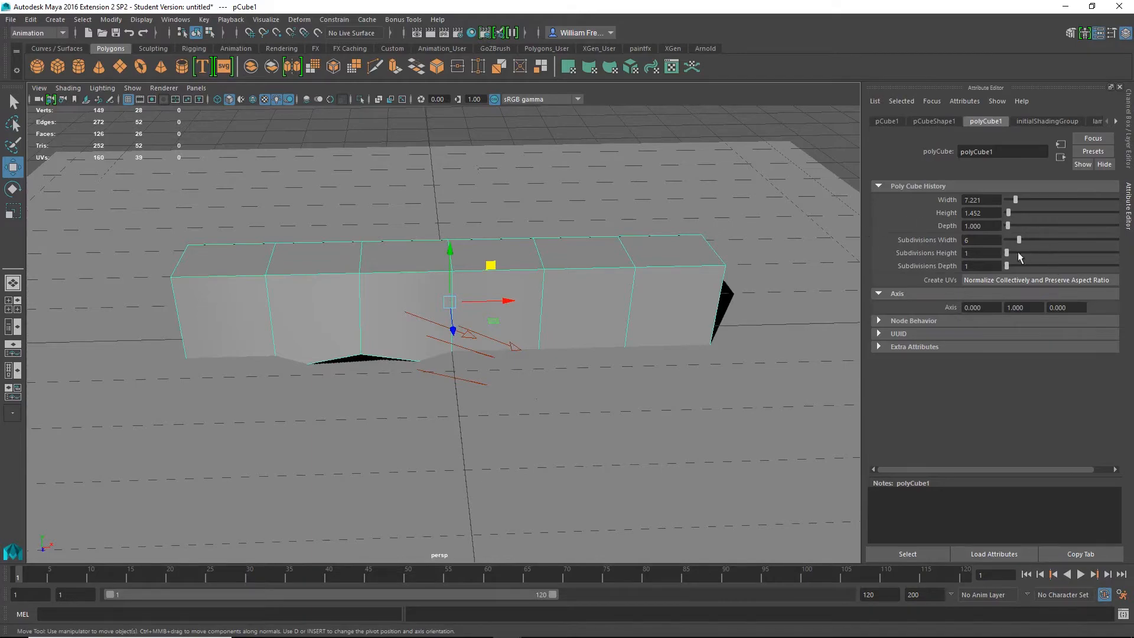
left_click_drag(1007, 255, 1015, 259)
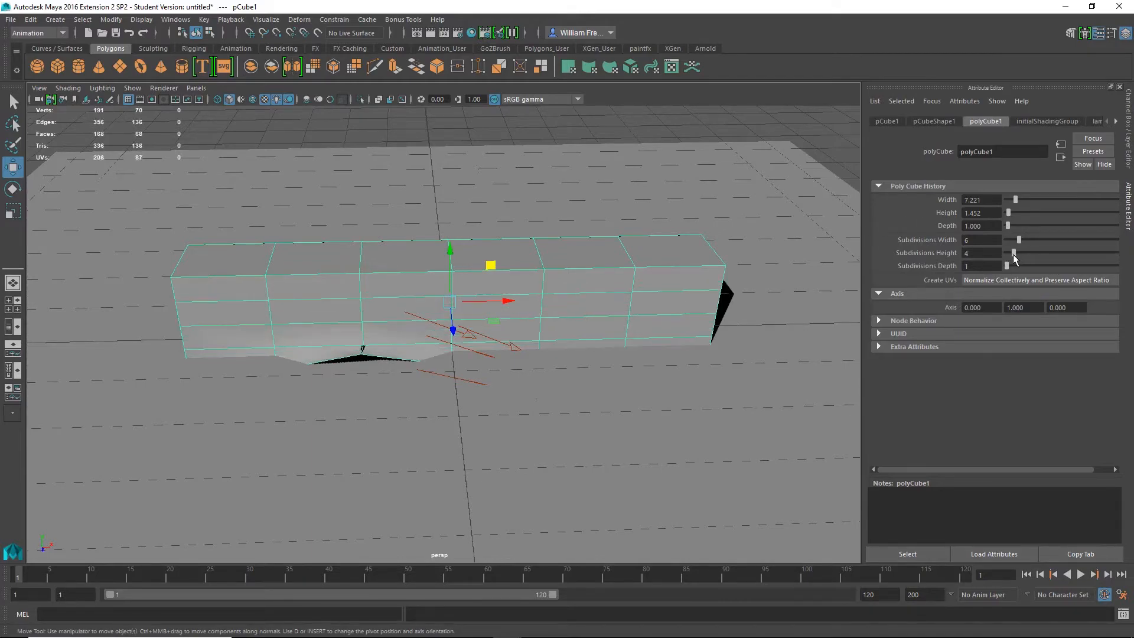
mouse_move(493, 316)
left_mouse_down("alt")
mouse_move(461, 322)
mouse_move(467, 343)
mouse_move(437, 354)
mouse_move(266, 349)
mouse_move(492, 322)
left_mouse_up("alt")
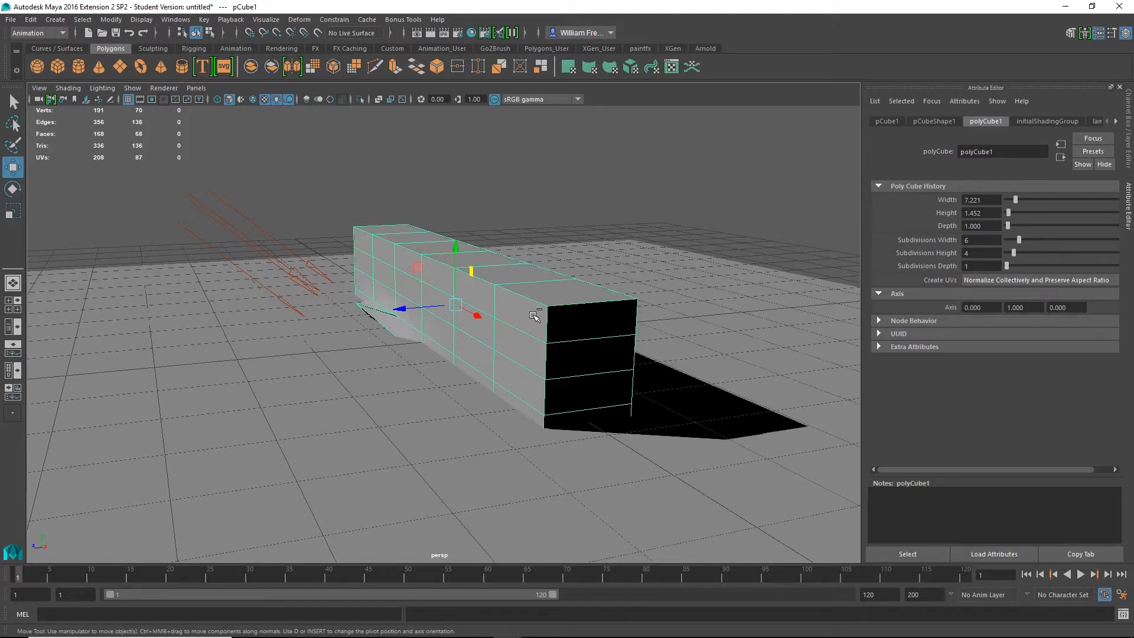
- Undo the cube's subdivision, height and width changes and the corner vertex move
key("ctrl+z")
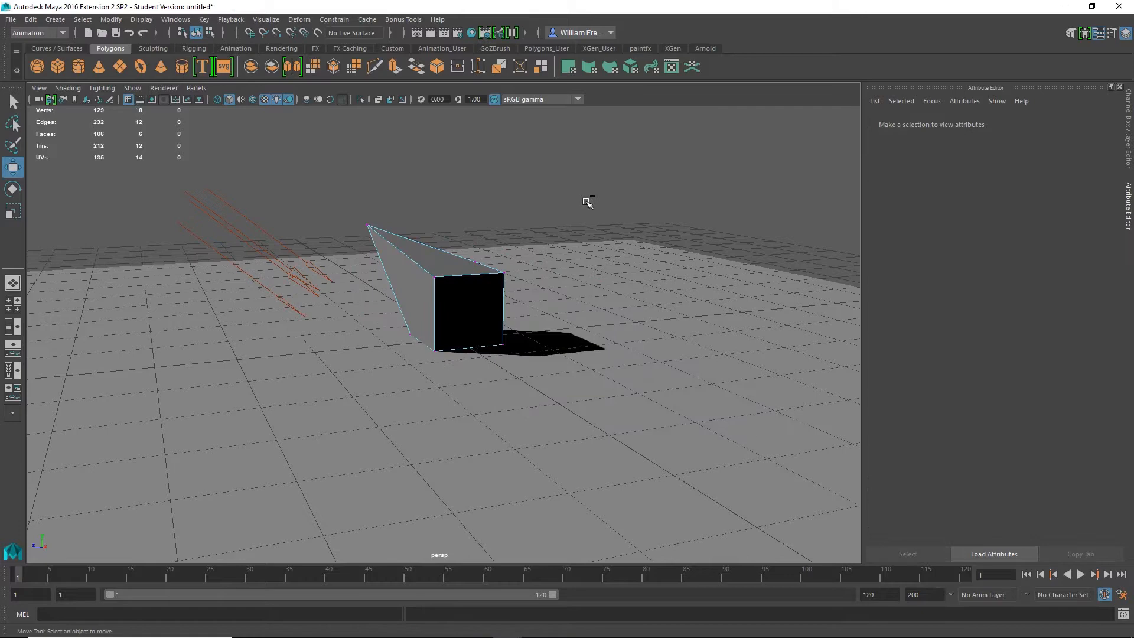
key("ctrl+z")
key("ctrl+z")
key("ctrl+z")
key("ctrl+z")
key("ctrl+z")
key("ctrl+z")
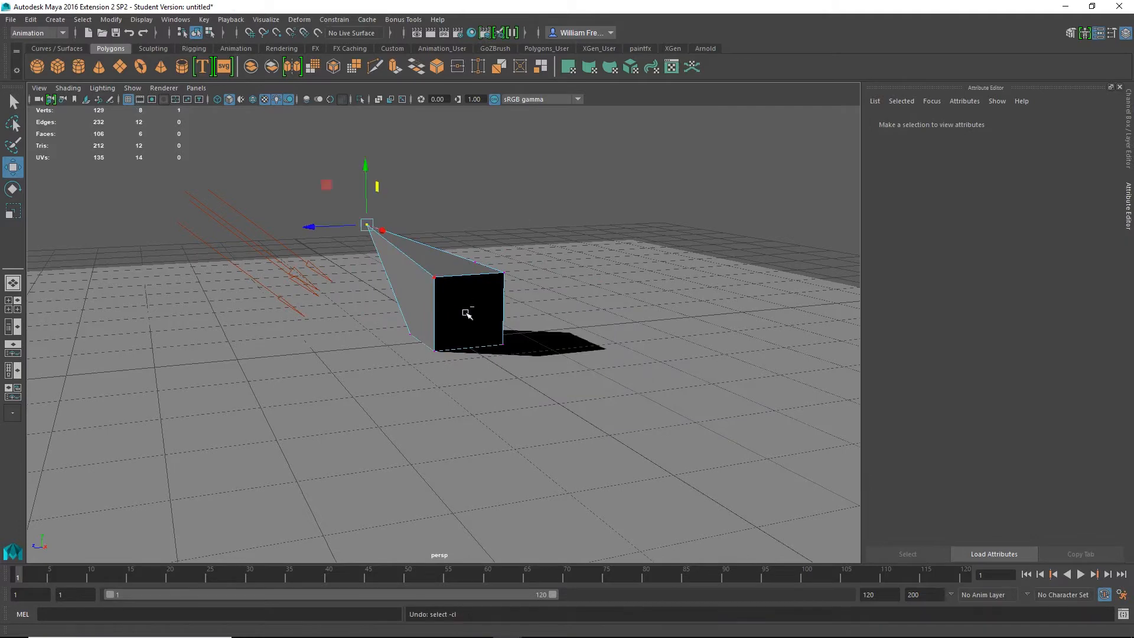
- Return the cube to object mode and set its Subdivisions Width and Subdivisions Height to 4
left_click_drag(423, 298, 471, 309, "alt")
right_click_drag(473, 286, 528, 268)
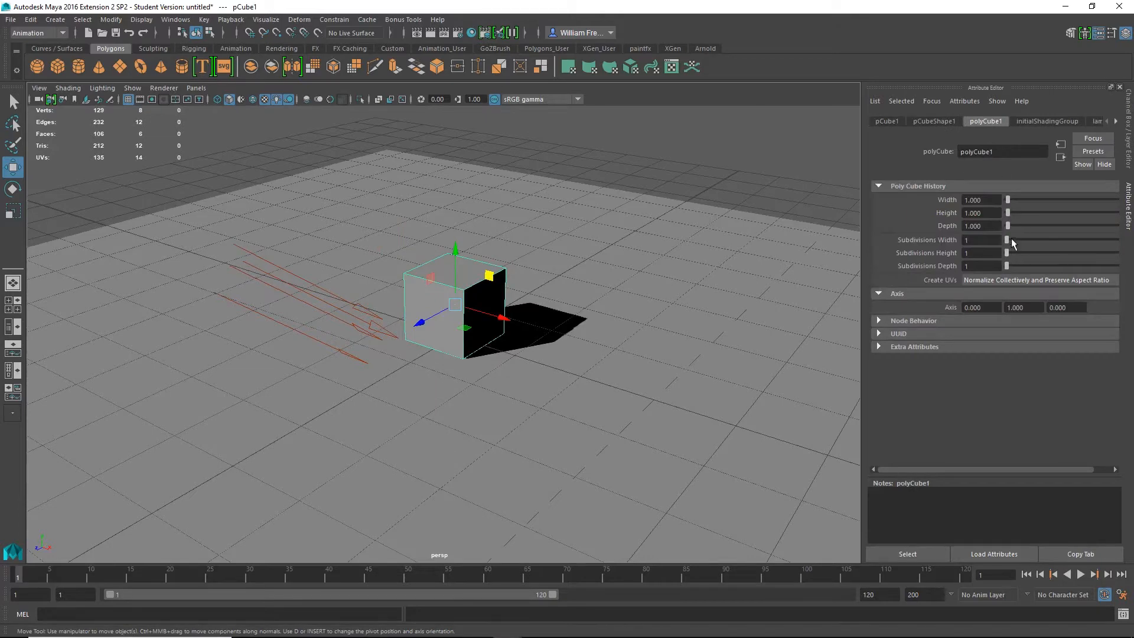
mouse_move(1007, 239)
left_mouse_down()
mouse_move(1019, 235)
mouse_move(1013, 253)
left_mouse_up()
left_click_drag(420, 329, 395, 324, "alt")
left_click_drag(481, 340, 485, 307, "alt")
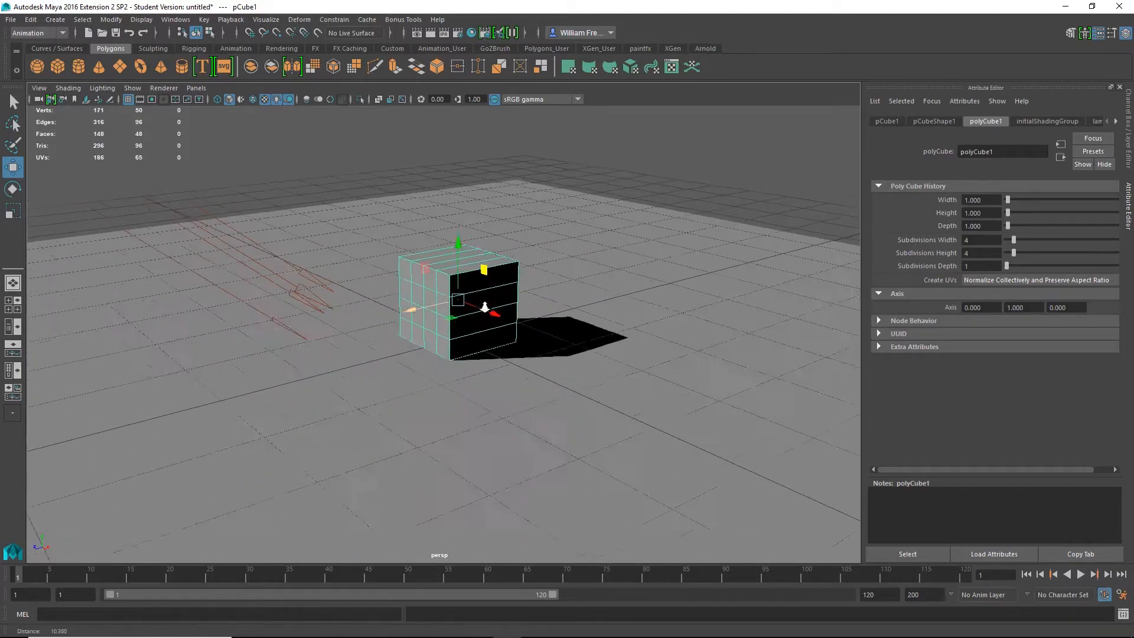
- Switch the subdivided cube to vertex mode and try moving a vertex on its lit side
right_click_drag(485, 307, 601, 352, "alt")
right_click_drag(402, 263, 346, 265)
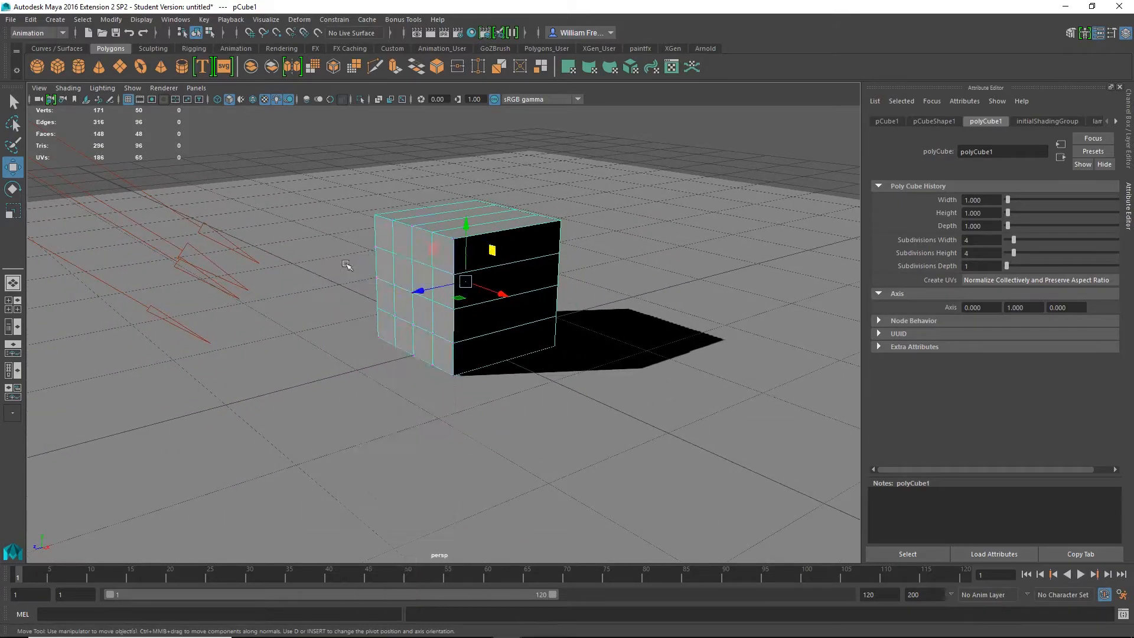
left_click(394, 253)
left_click_drag(344, 259, 420, 283)
- Undo the vertex edit and the added subdivisions, and view the plain cube from other angles
key("ctrl+z")
key("ctrl+z")
key("ctrl+z")
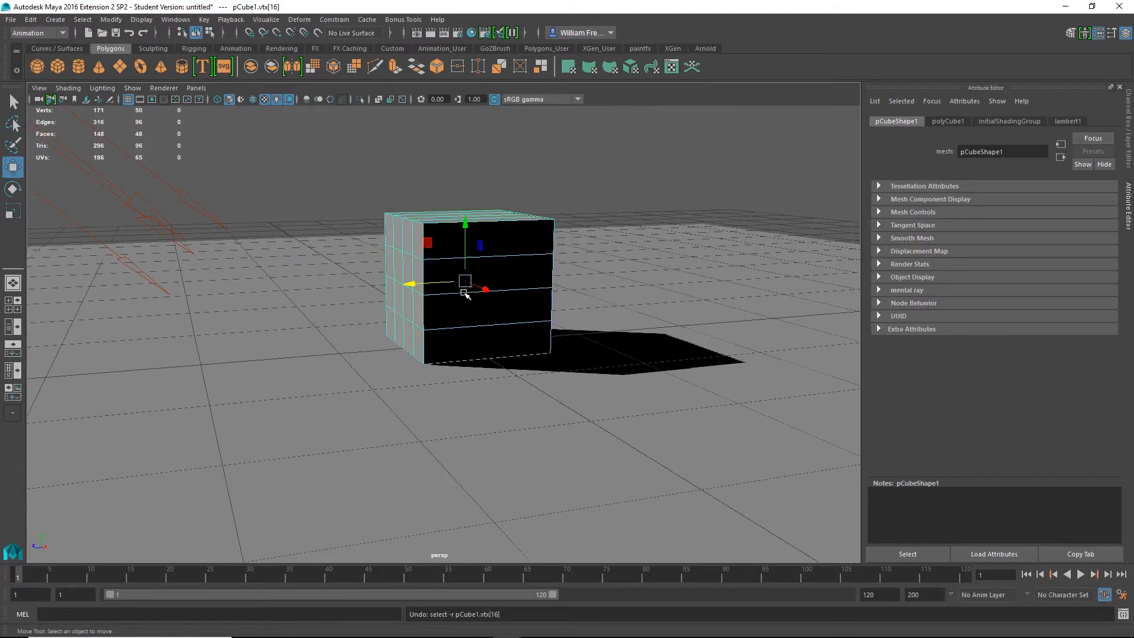
key("ctrl+z")
key("ctrl+z")
left_click_drag(435, 253, 486, 264, "alt")
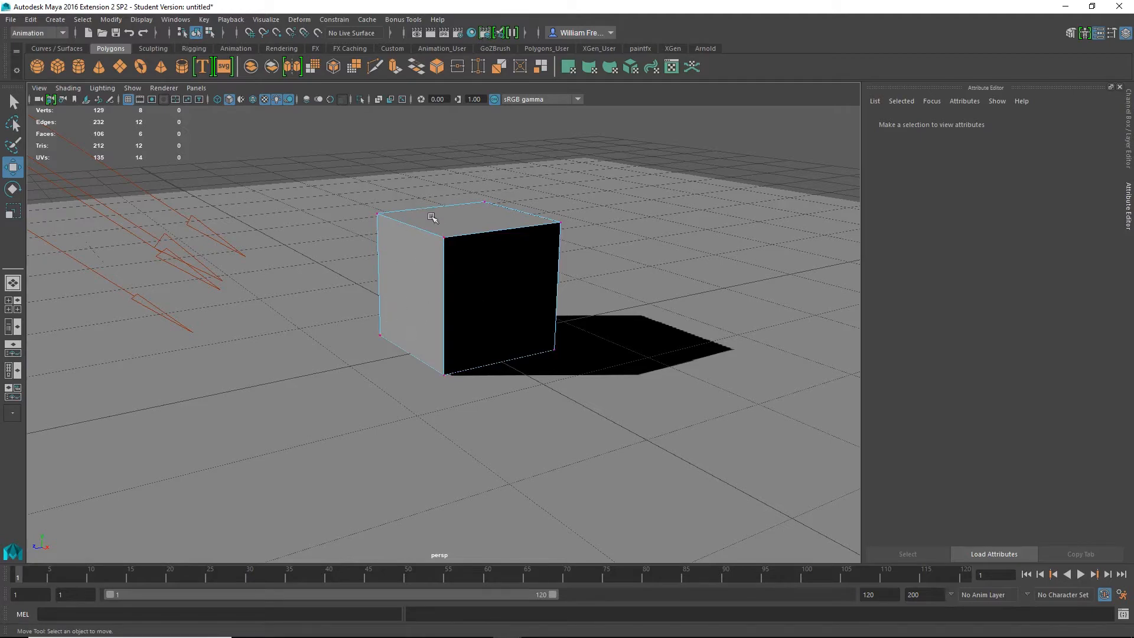
mouse_move(433, 245)
left_mouse_down("alt")
mouse_move(480, 261)
mouse_move(435, 296)
mouse_move(485, 237)
mouse_move(449, 249)
left_mouse_up("alt")
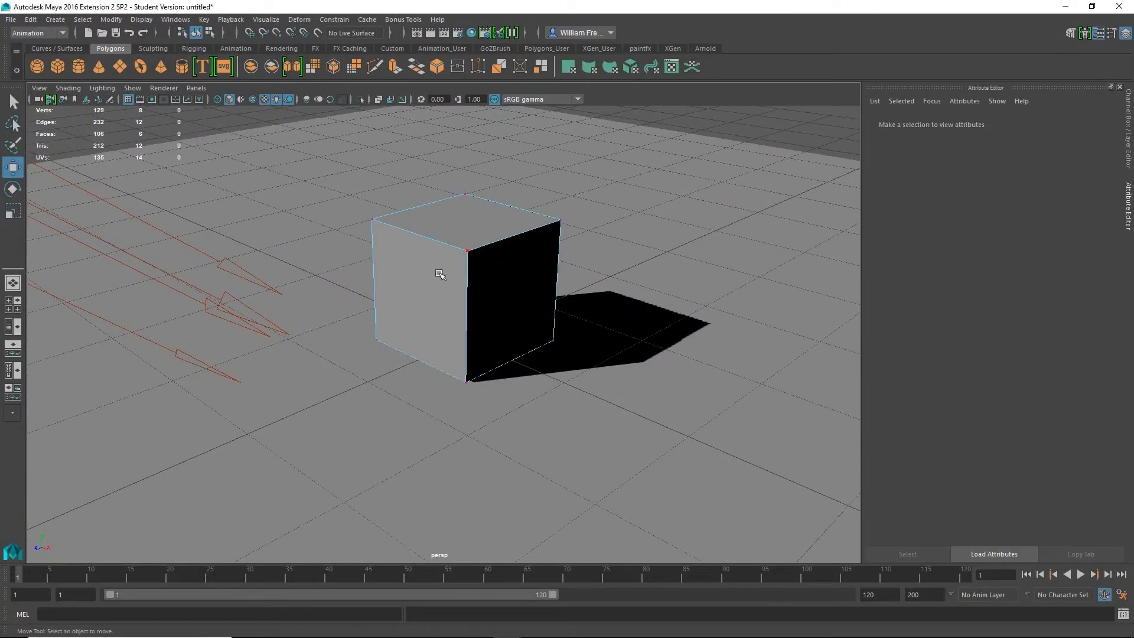
- Return the cube to object mode and switch to the Modeling menu set
right_click_drag(434, 273, 464, 286)
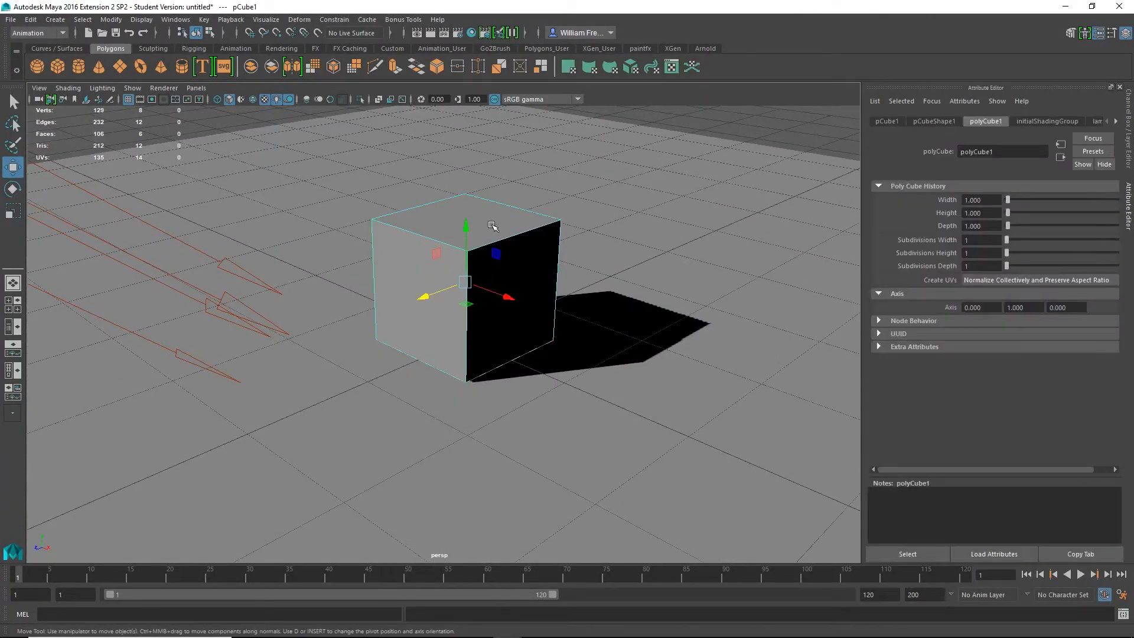
left_click_drag(539, 325, 573, 336, "alt")
left_click_drag(540, 260, 425, 207, "alt")
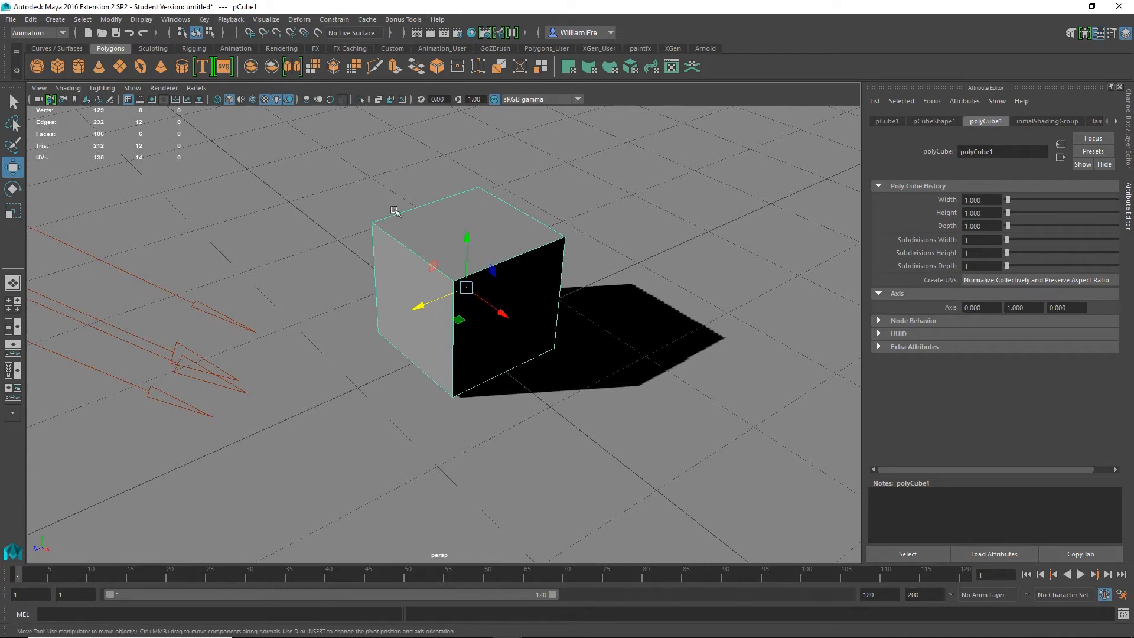
left_click(36, 33)
left_click(38, 48)
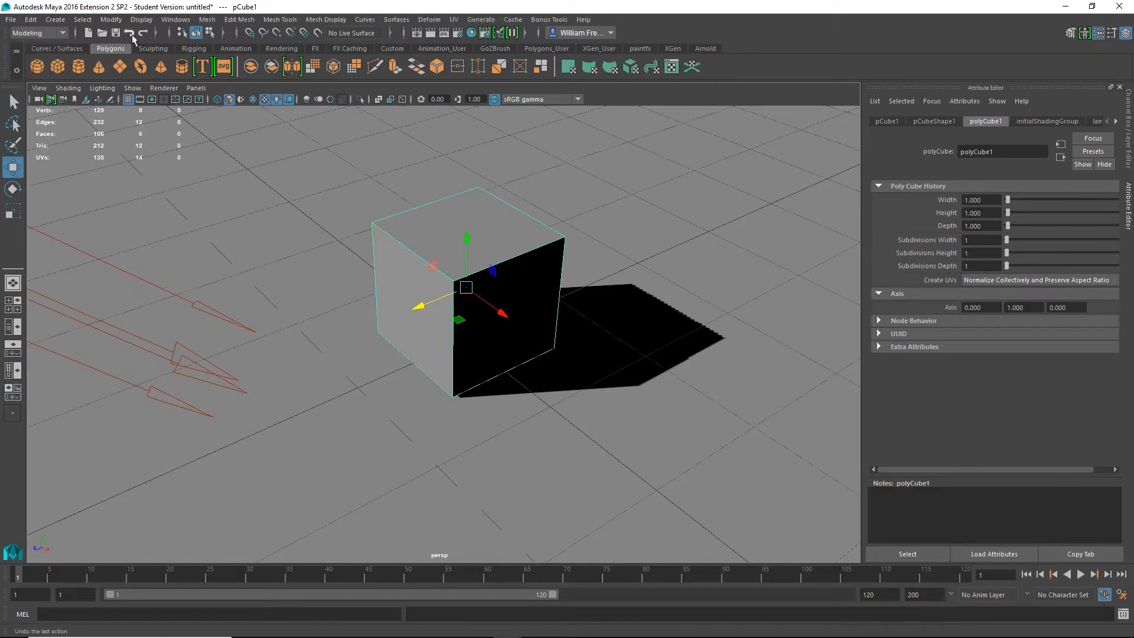
- Triangulate the cube's mesh and reselect the cube to inspect its split faces
left_click(207, 19)
left_click(234, 144)
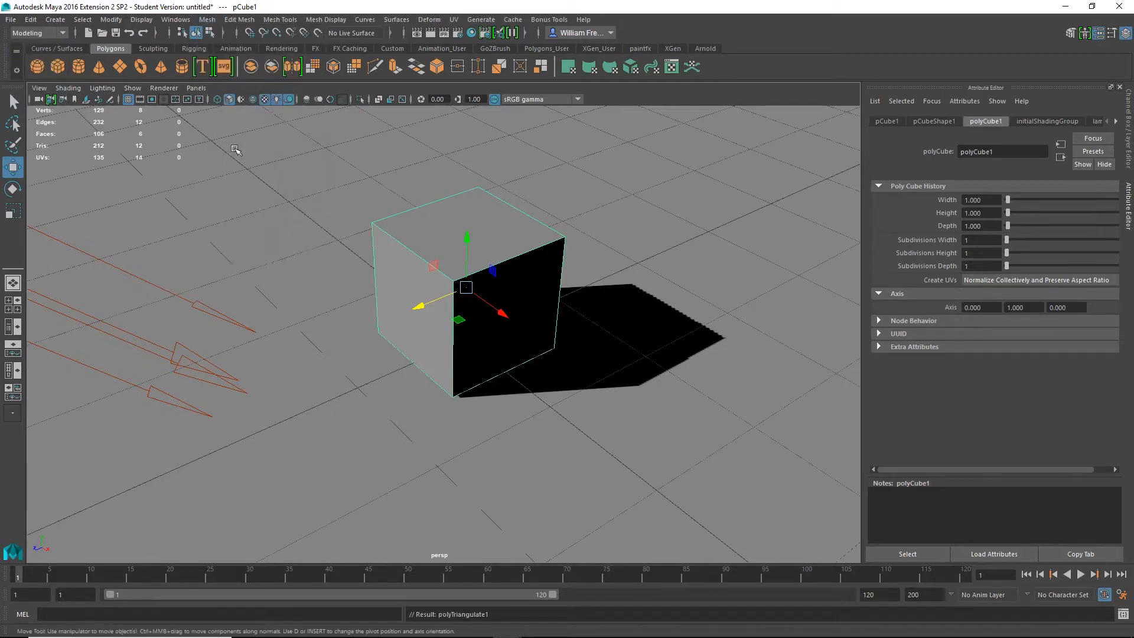
left_click_drag(471, 357, 515, 318, "alt")
left_click(673, 135)
left_click_drag(447, 272, 476, 297, "alt")
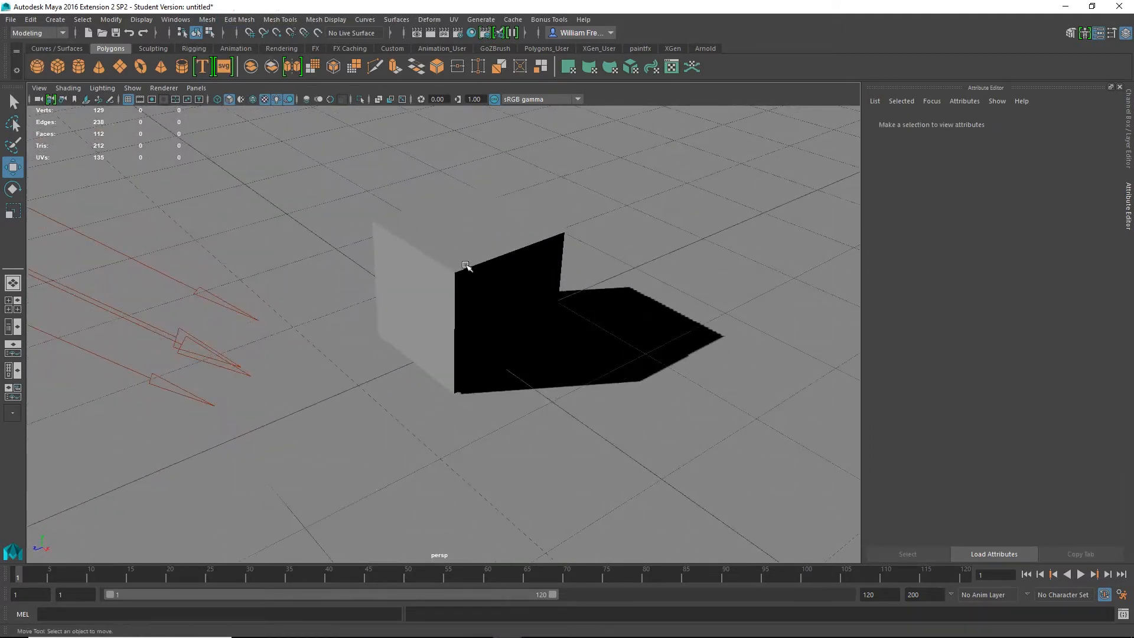
left_click(466, 267)
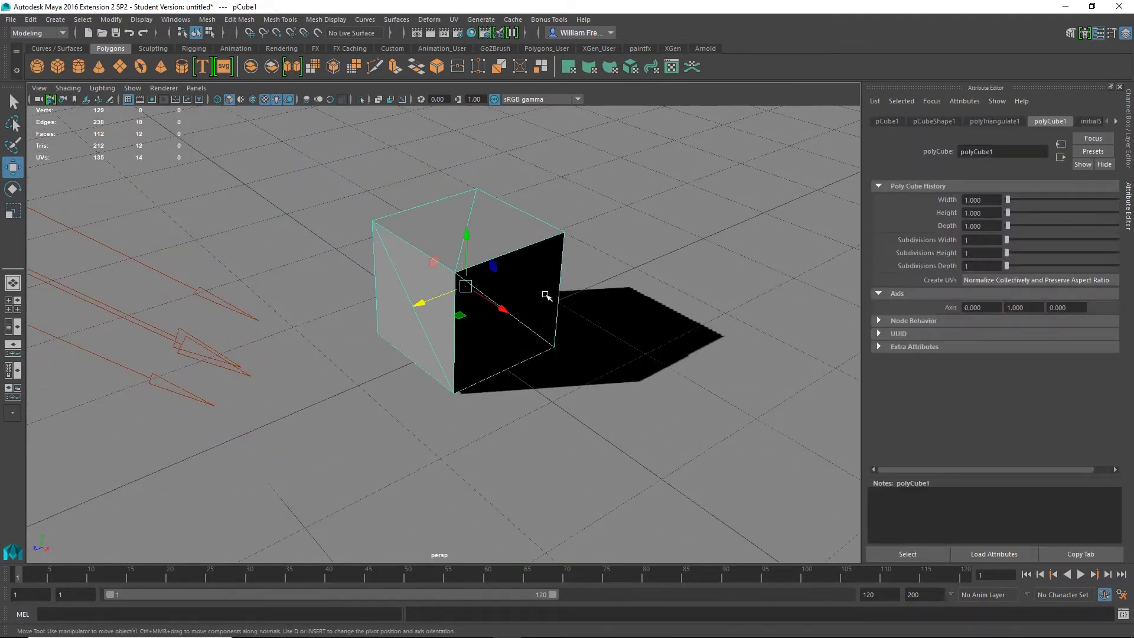
- Switch the triangulated cube to face mode and pick the triangles on its lit side
left_click_drag(420, 359, 448, 316, "alt")
right_click(447, 318)
left_click(447, 318)
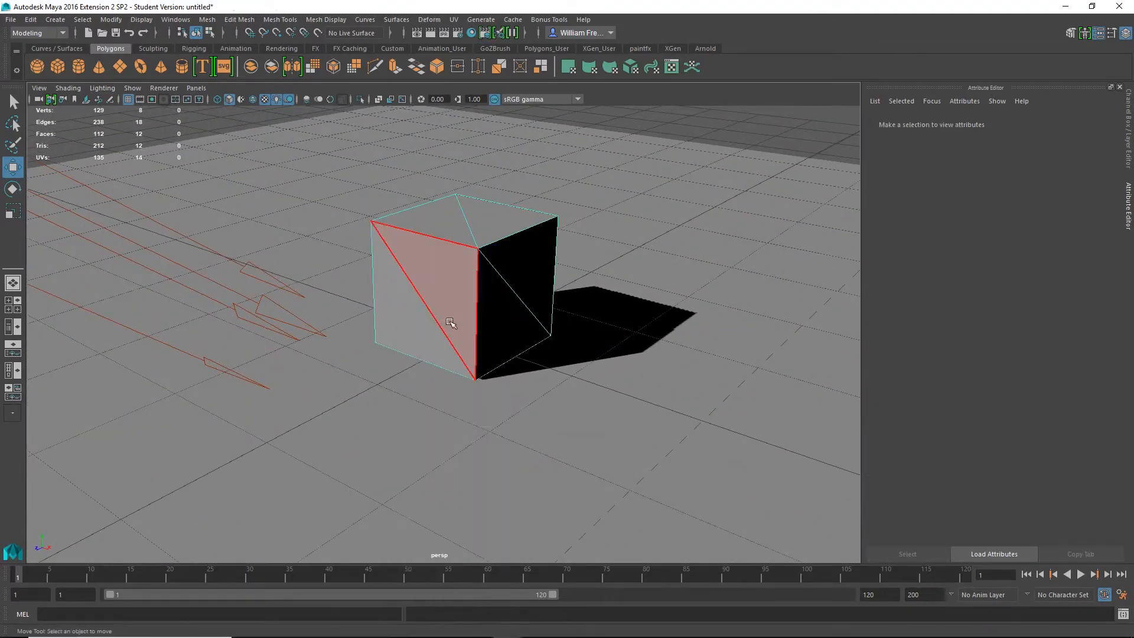
left_click(412, 324)
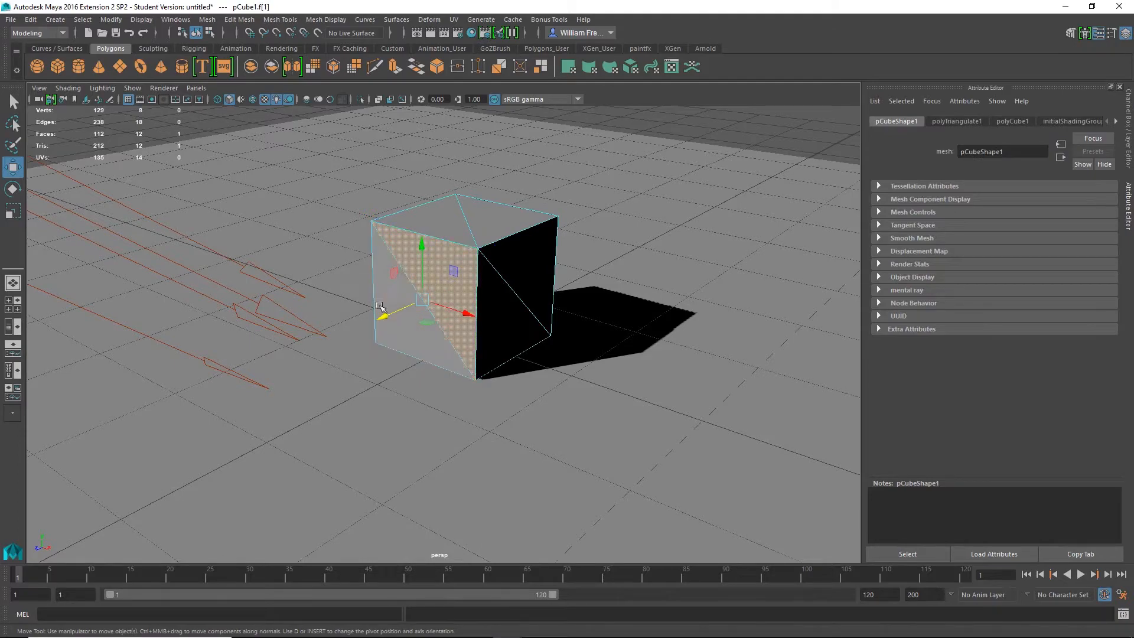
left_click(436, 349, "shift")
left_click_drag(435, 349, 456, 326, "alt")
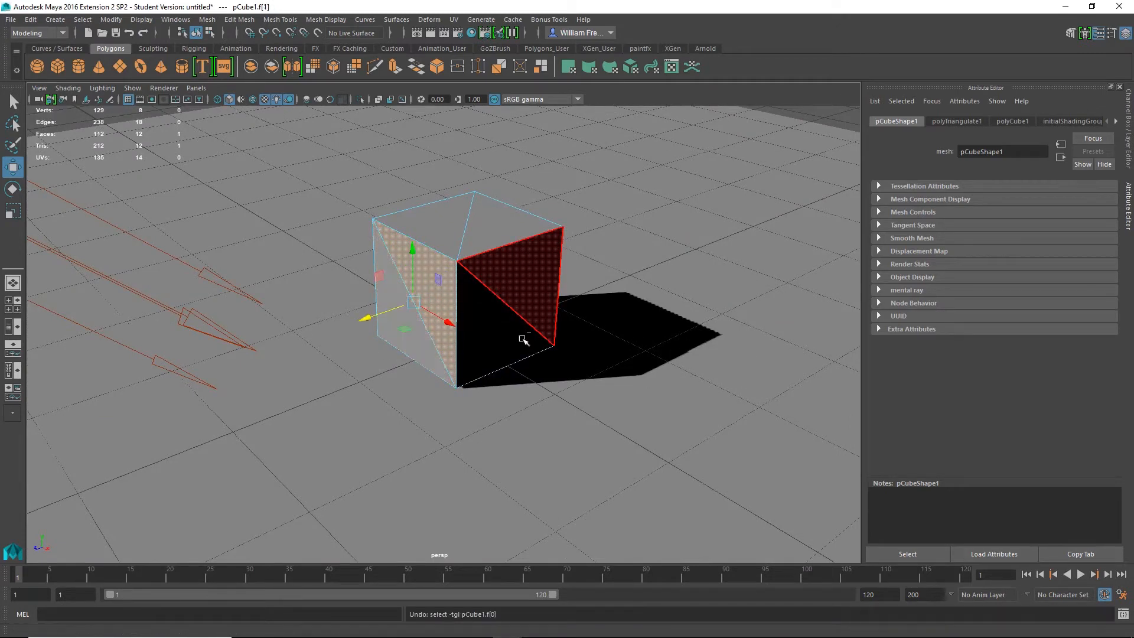
- Undo the face selections and the triangulation of the cube
key("ctrl+z")
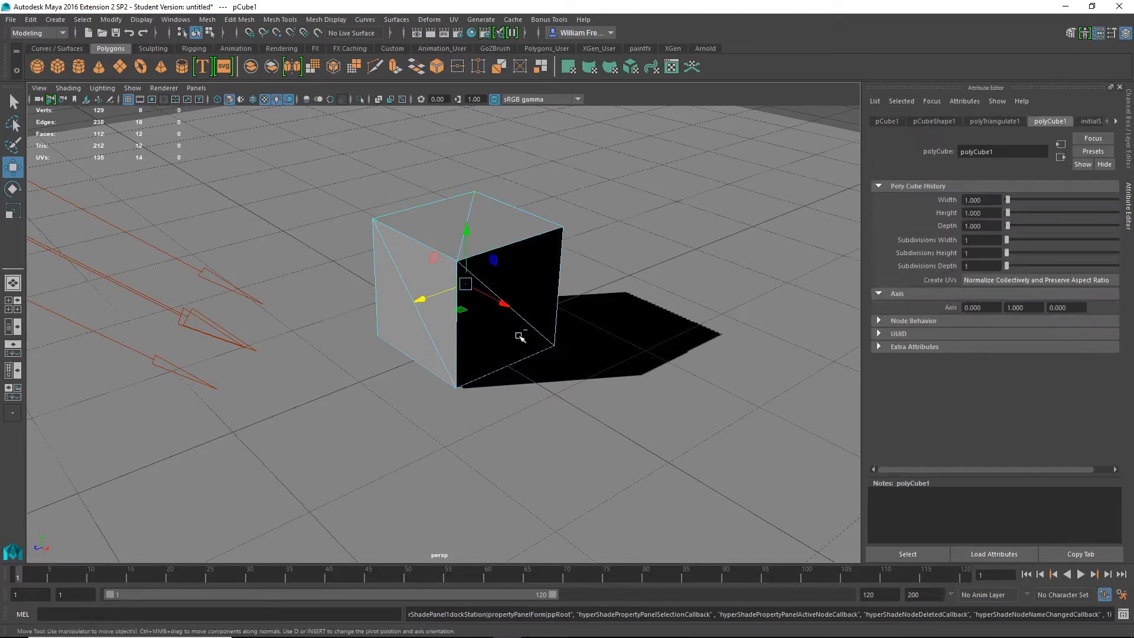
key("ctrl+z")
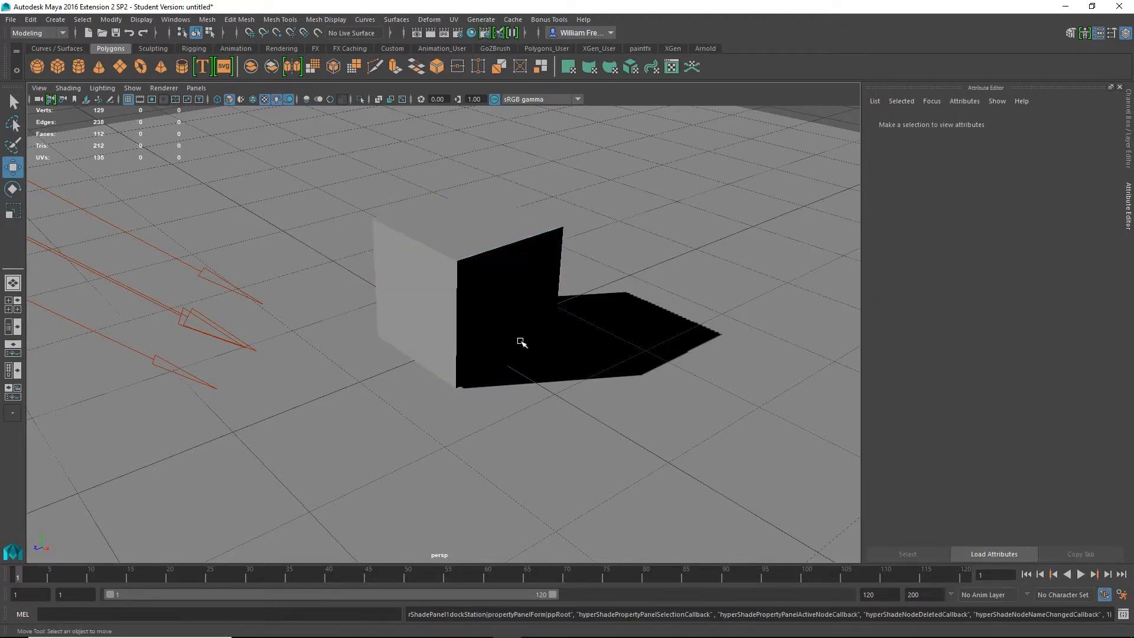
left_click(452, 281)
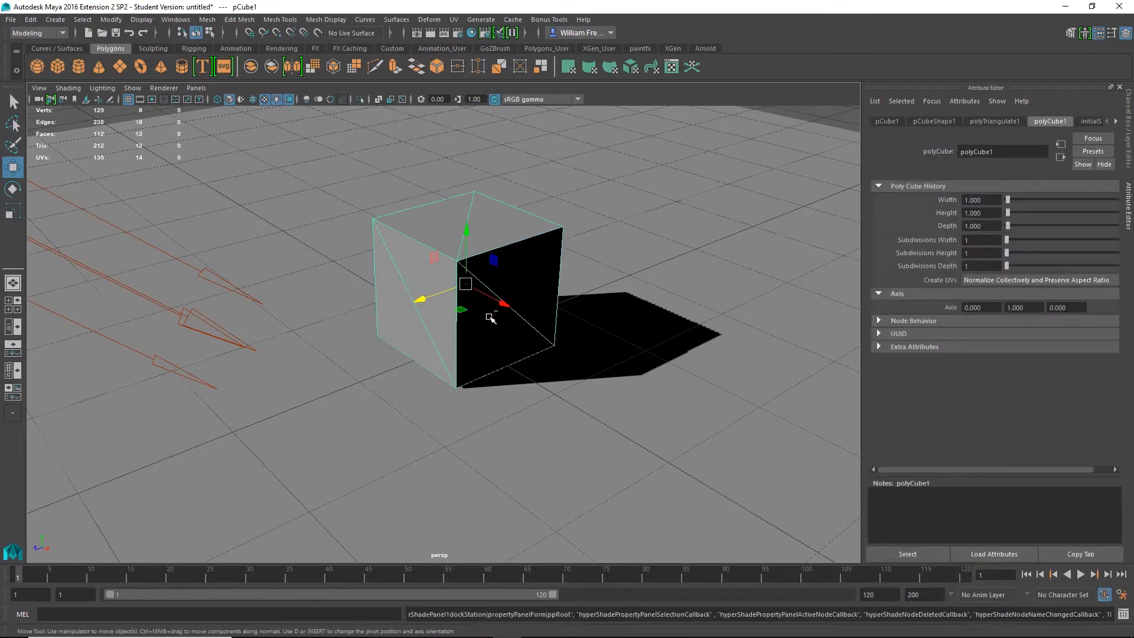
key("ctrl+z")
left_click(475, 288)
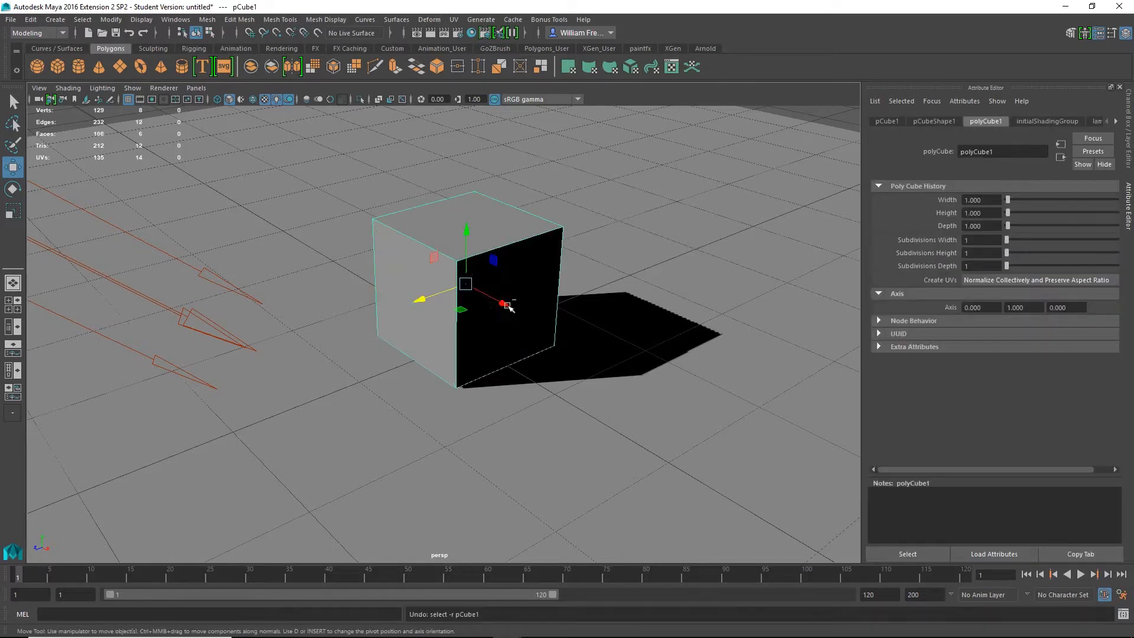
- Try moving the cube's lit side face outward about 0.12 units along Z, undo it, and return to object mode
left_click_drag(534, 310, 524, 247, "alt")
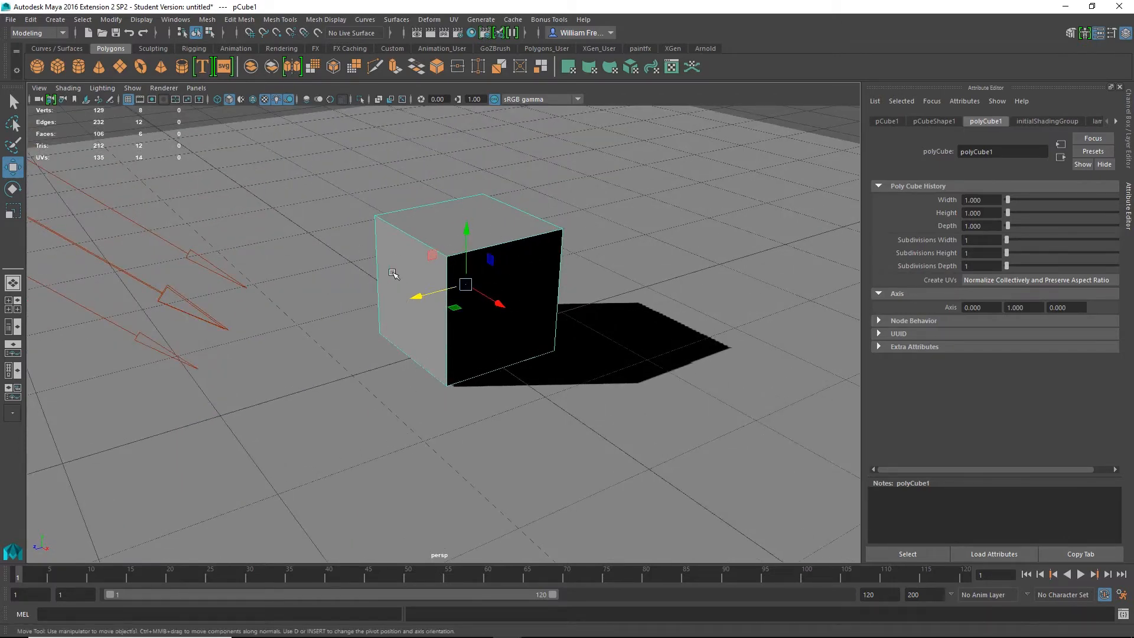
right_click_drag(393, 274, 386, 304)
left_click(410, 269)
left_click_drag(362, 314, 357, 315)
key("ctrl+z")
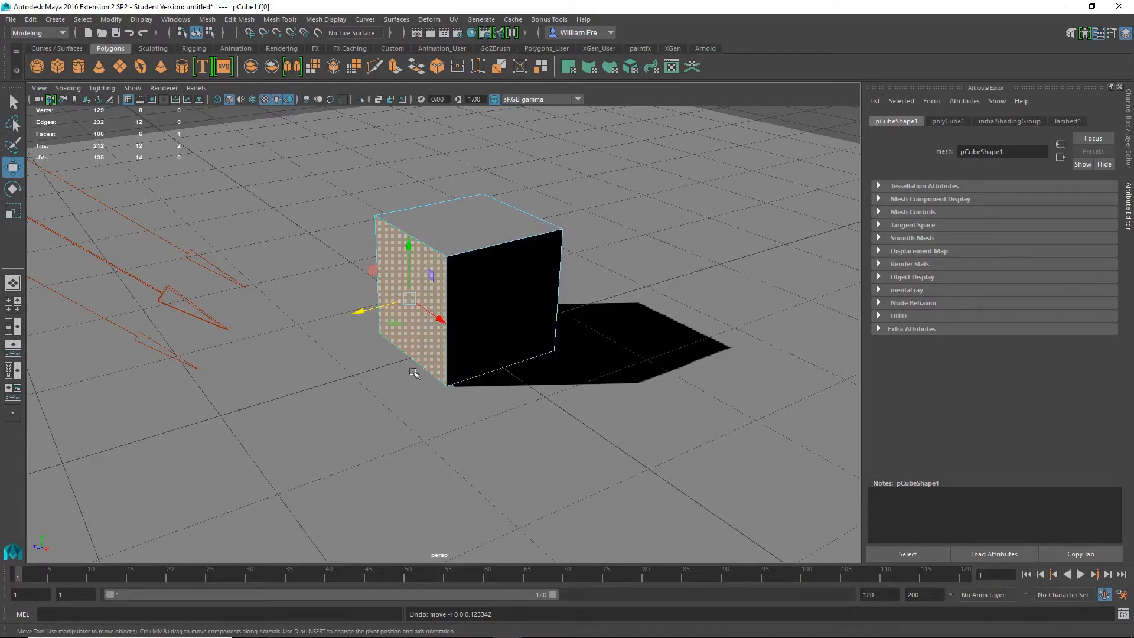
left_click_drag(440, 291, 444, 254, "alt")
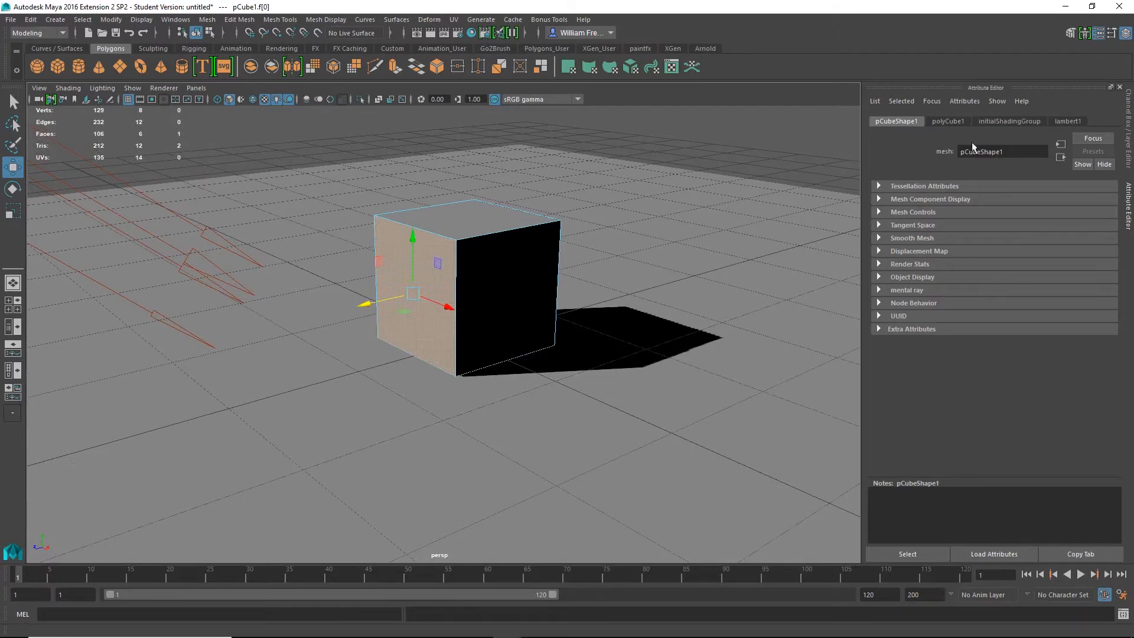
right_click_drag(501, 261, 546, 243)
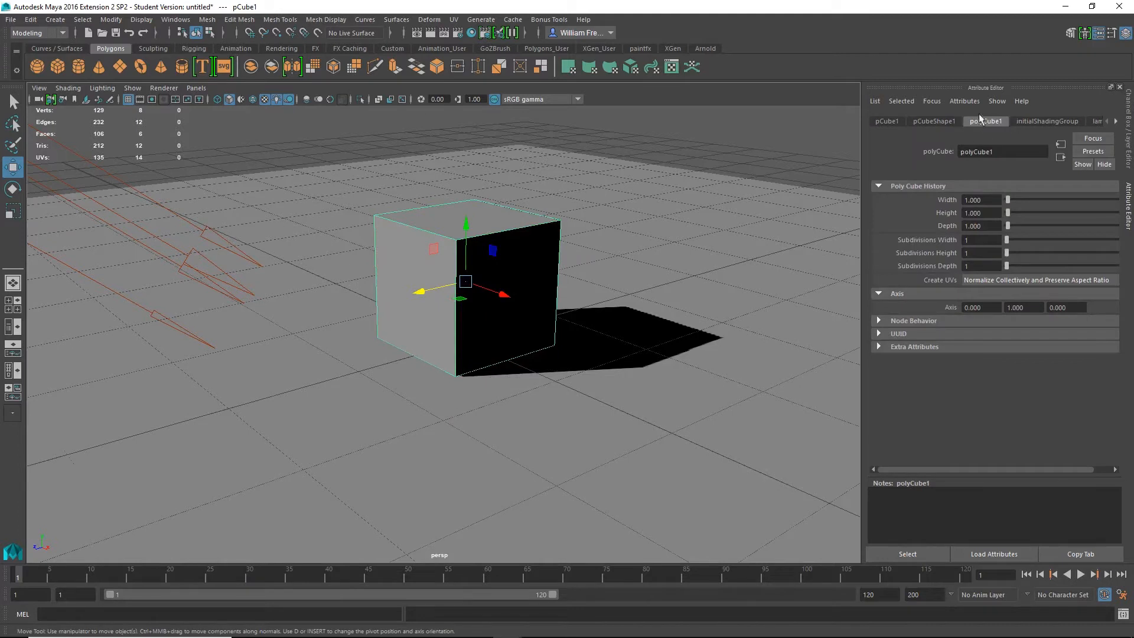
- Compare the initialShadingGroup attributes of the cube and the ground plane
left_click(1054, 121)
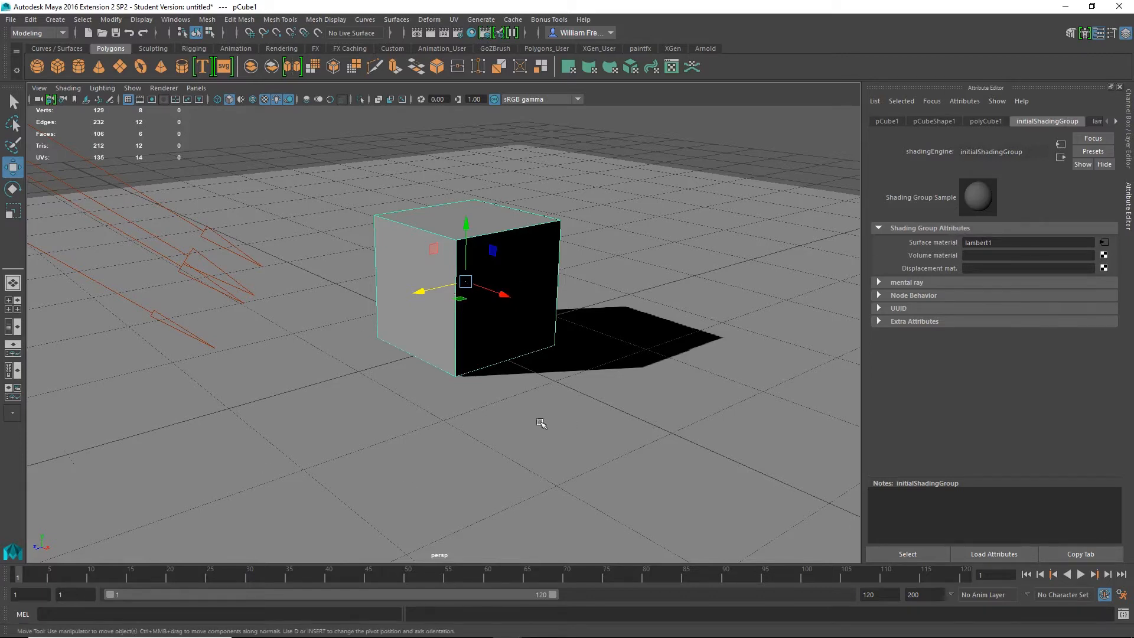
left_click(410, 440)
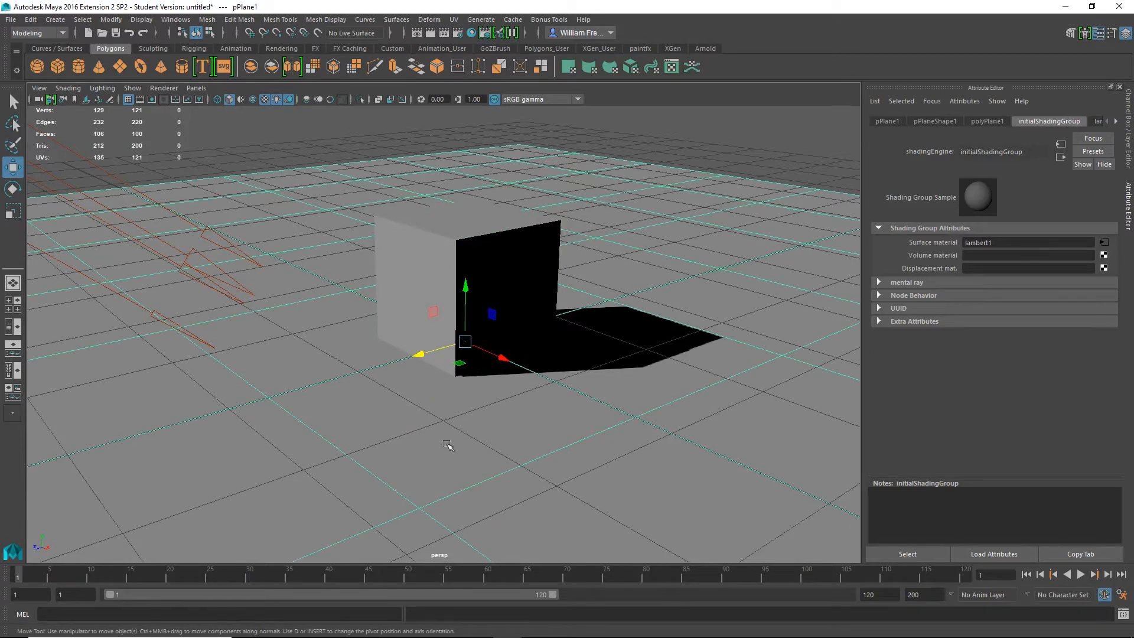
left_click(514, 252)
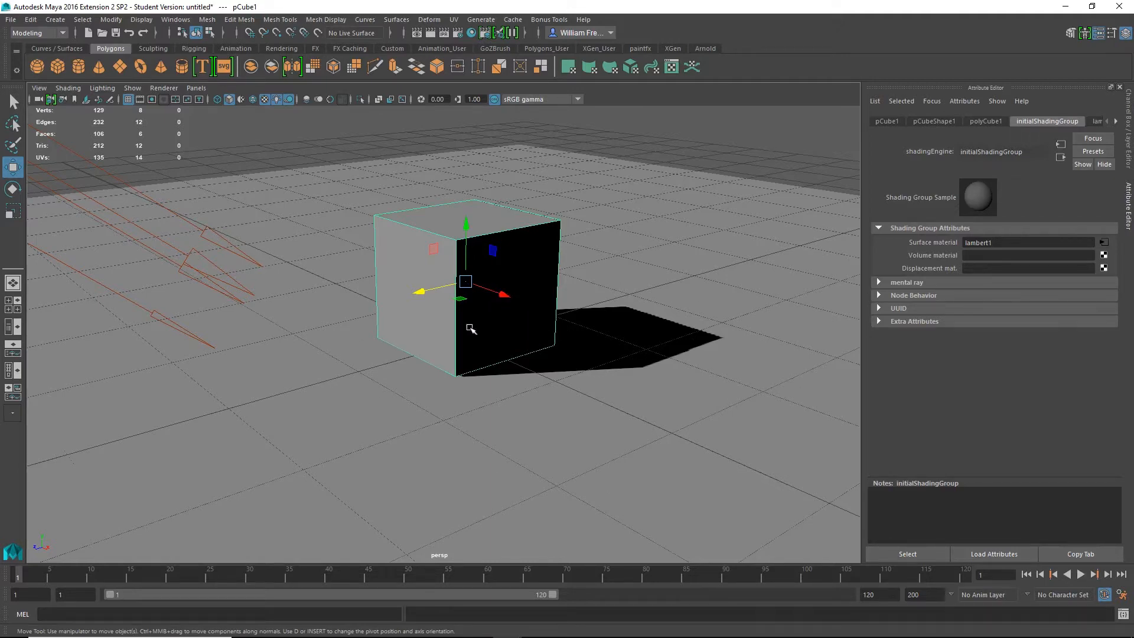
- Assign a new Blinn material to the cube
right_click(517, 252)
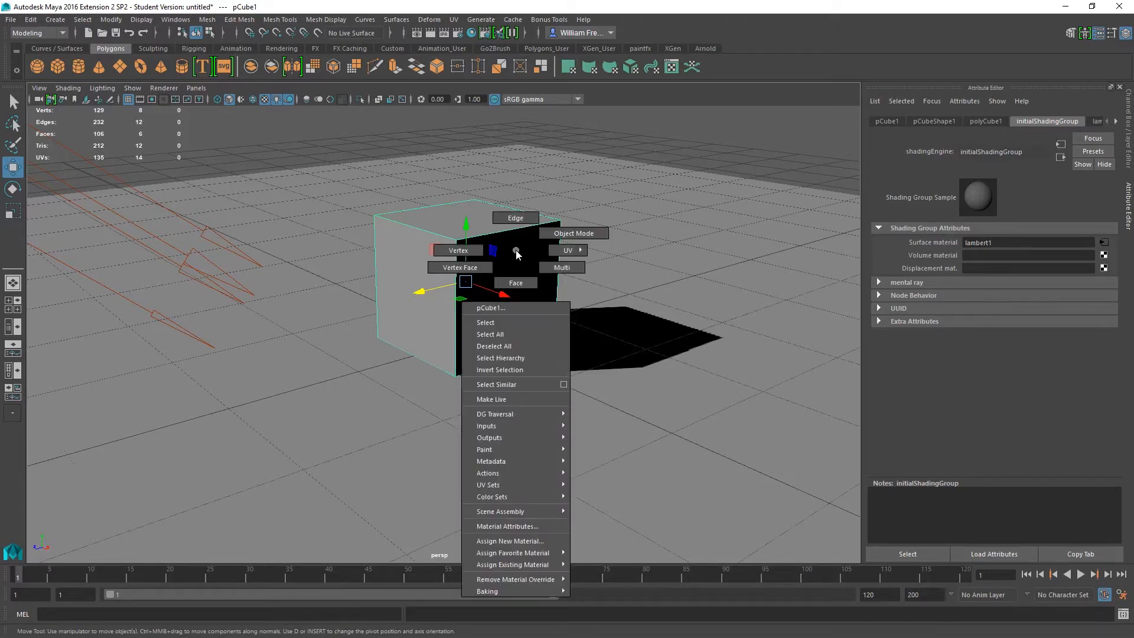
left_click(495, 541)
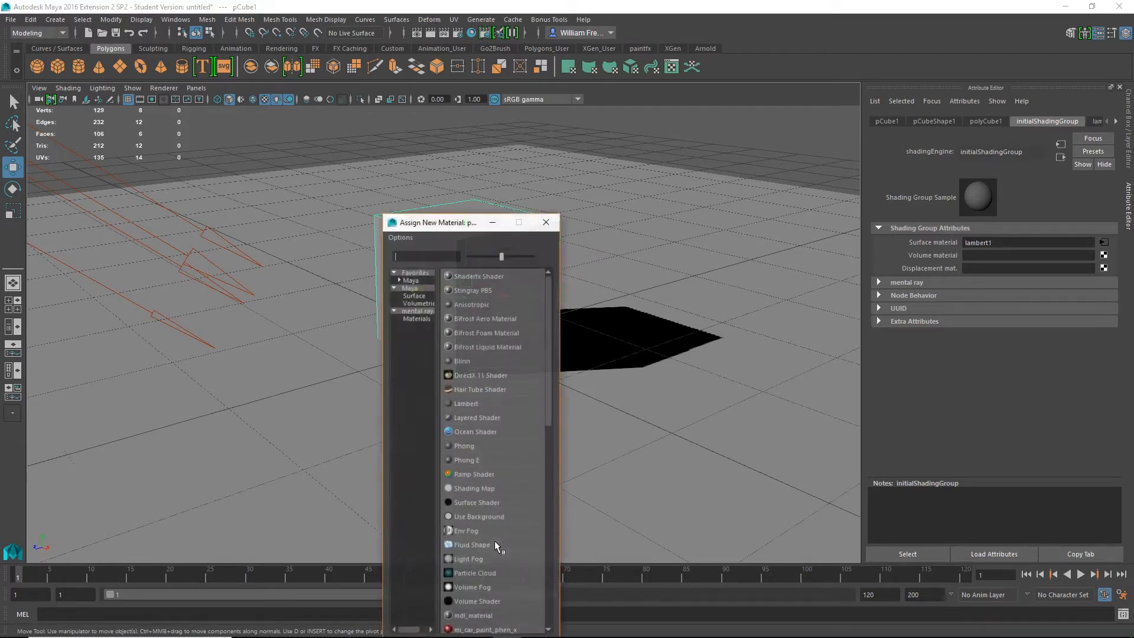
left_click_drag(471, 226, 258, 79)
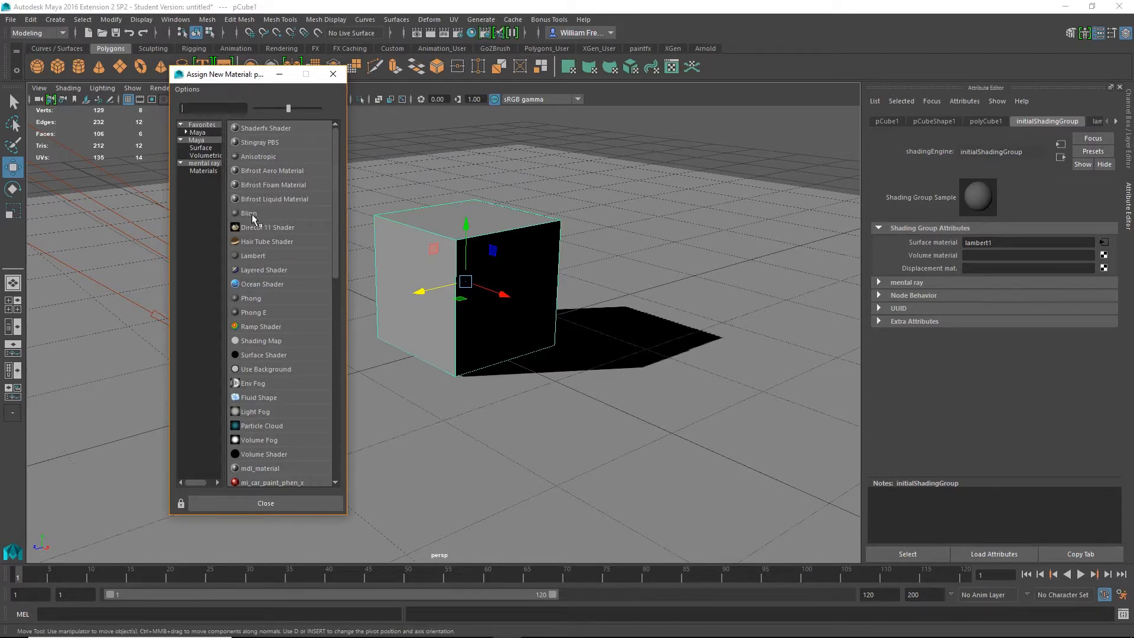
left_click(250, 214)
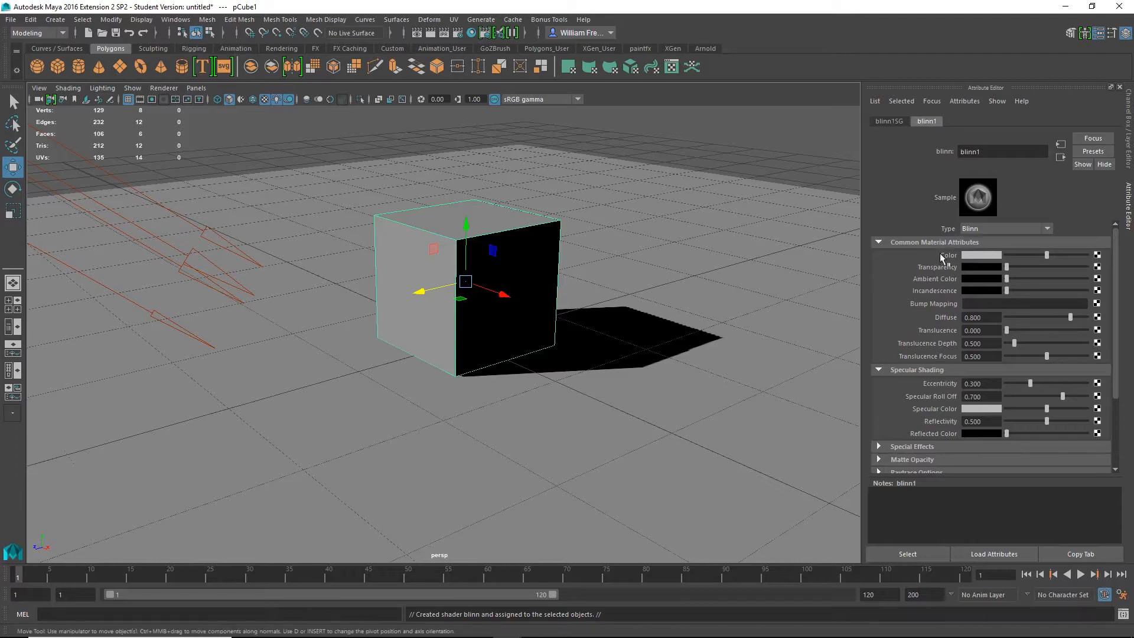
- View the cube's Channel Box, its polyCube1 history and the attributes of its blinn1 material
left_click(1099, 34)
left_click(1100, 34)
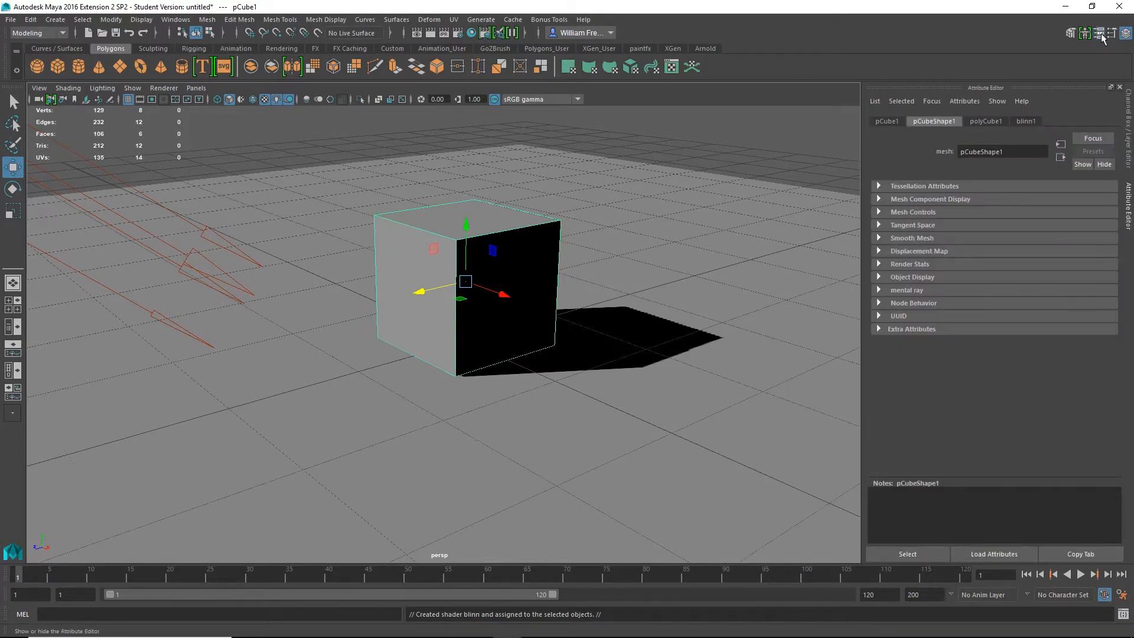
left_click(1124, 34)
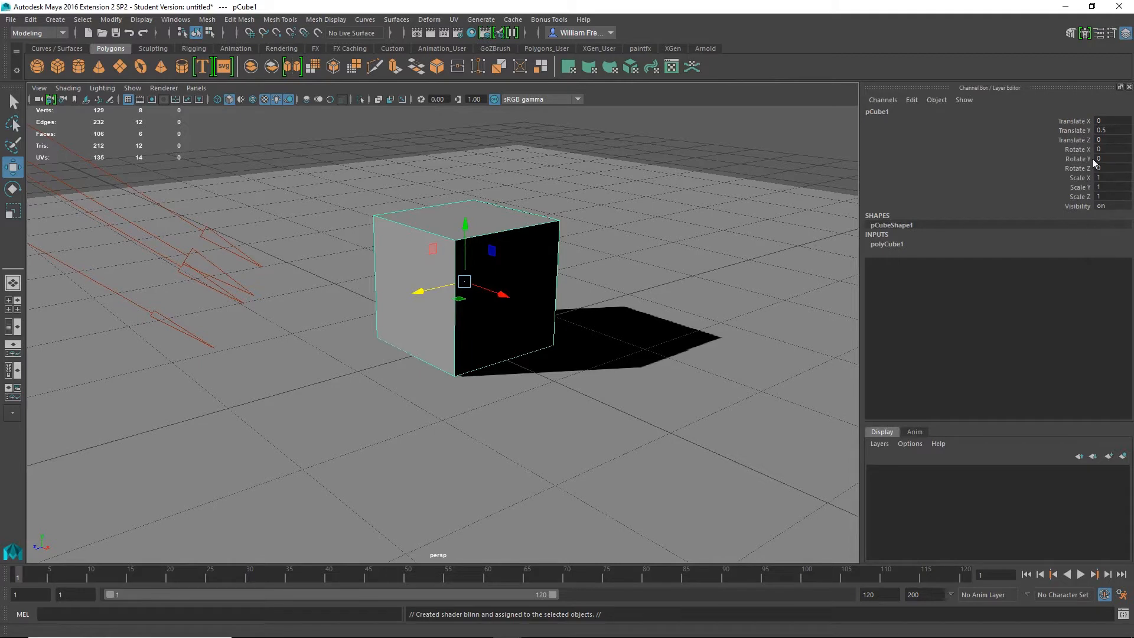
left_click(1099, 34)
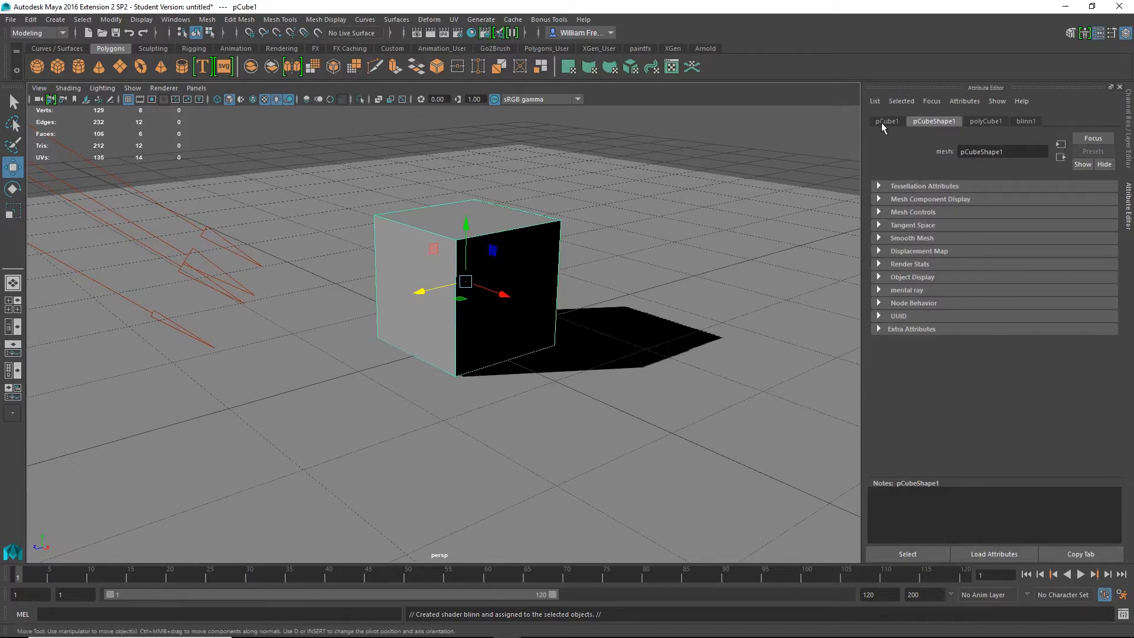
left_click(994, 122)
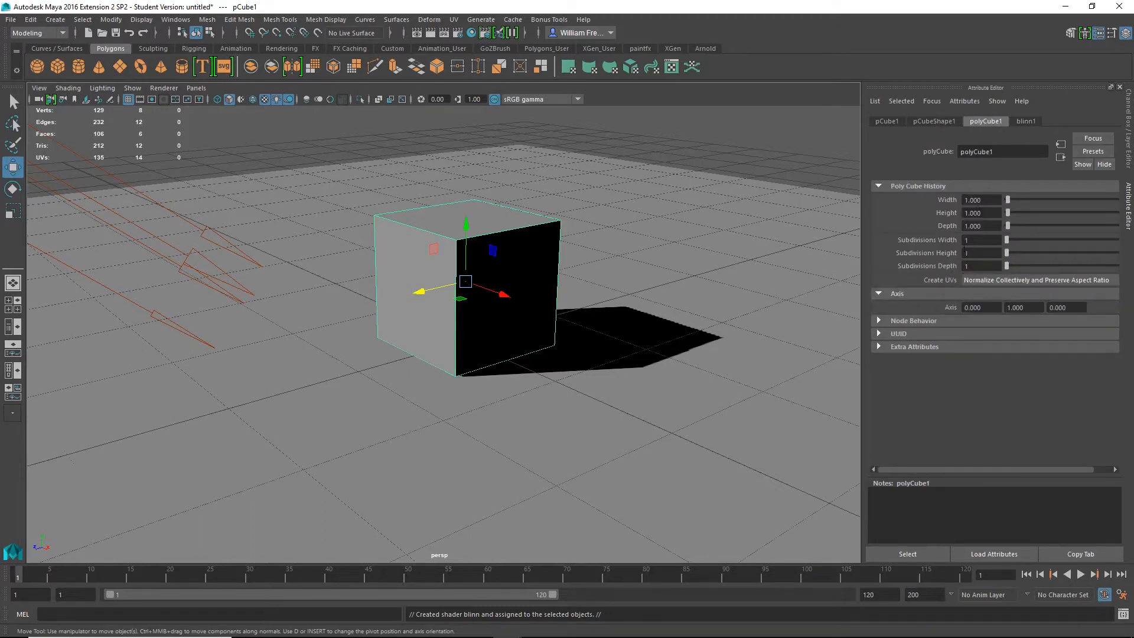
left_click(1029, 121)
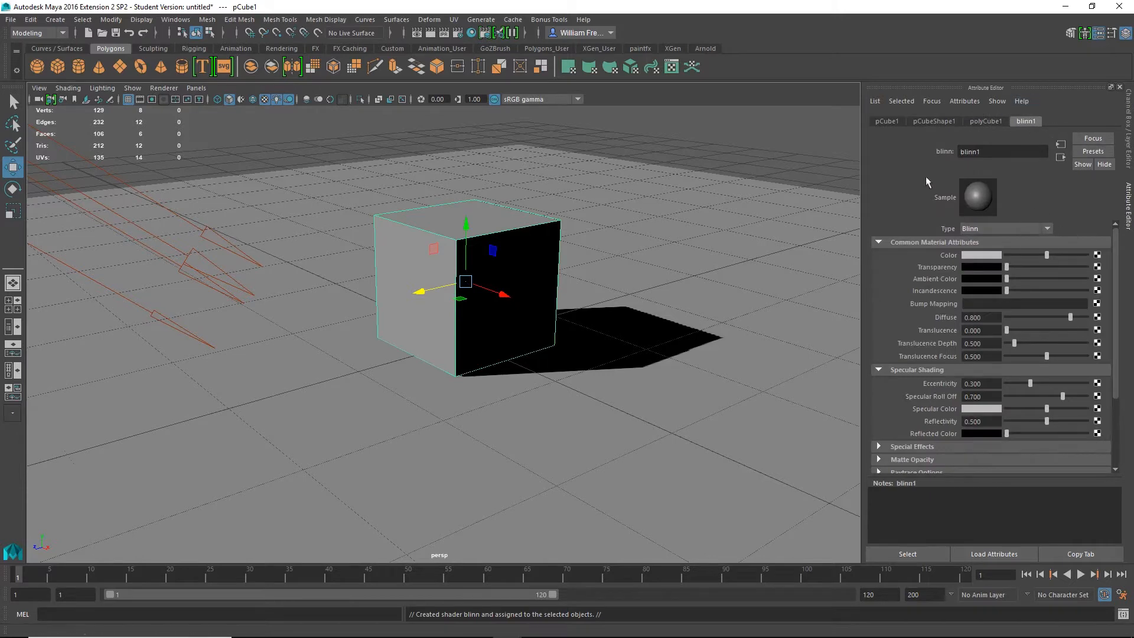
- Rename the cube's Blinn material as CubeMat
double_click(979, 152)
type("CubeMat")
key("Return")
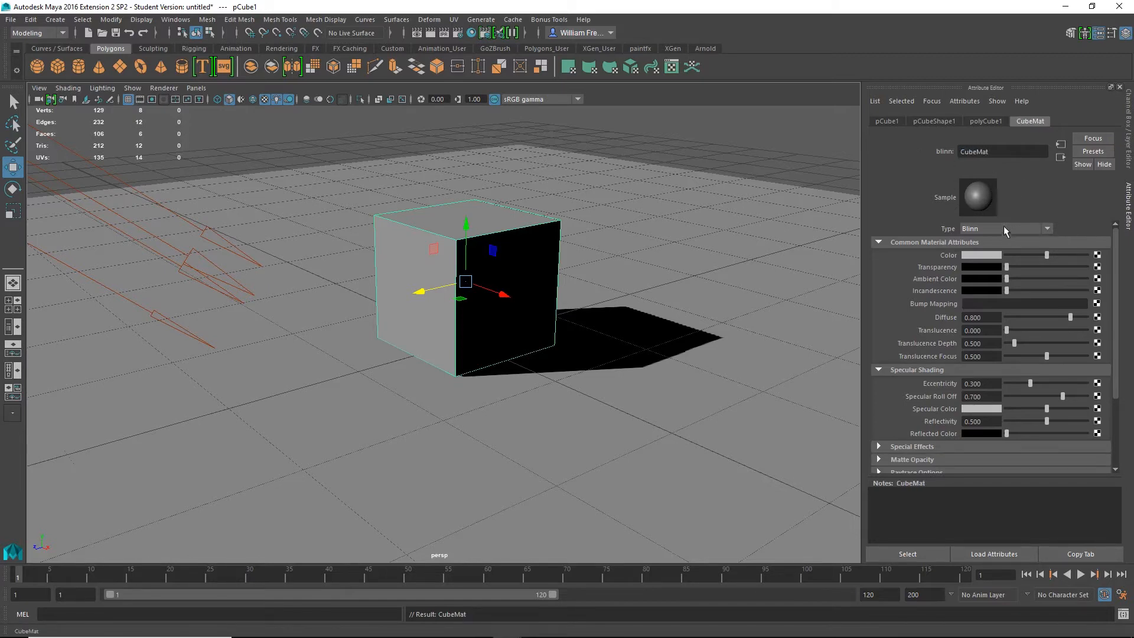
- Look through the material types available for CubeMat, keep Blinn, and adjust its Eccentricity to 0.298
left_click(1047, 229)
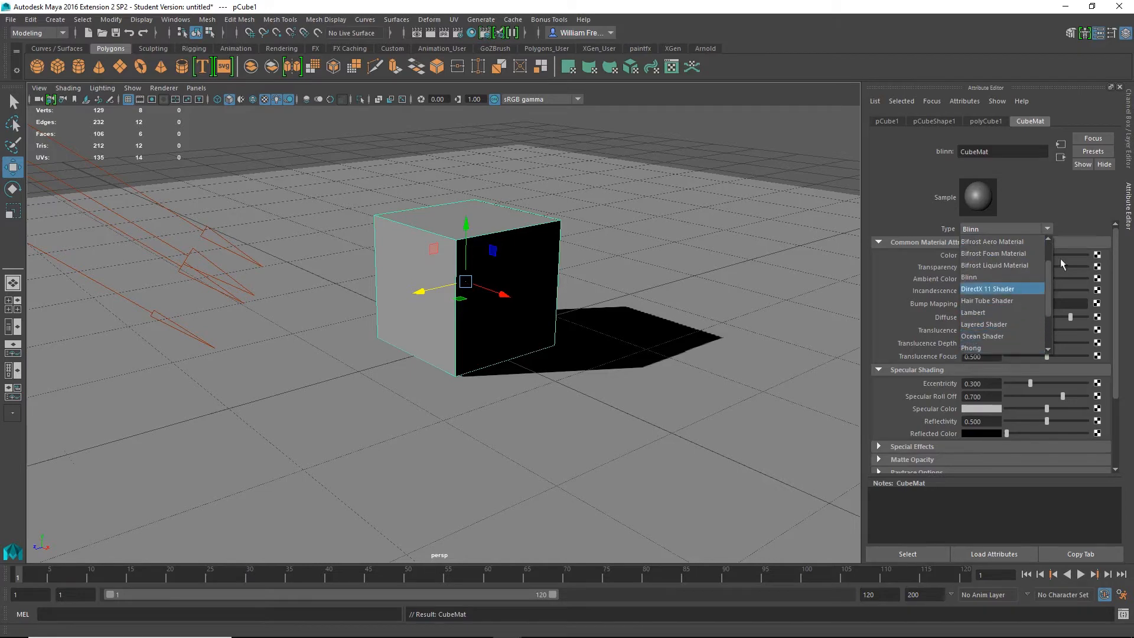
left_click(1093, 195)
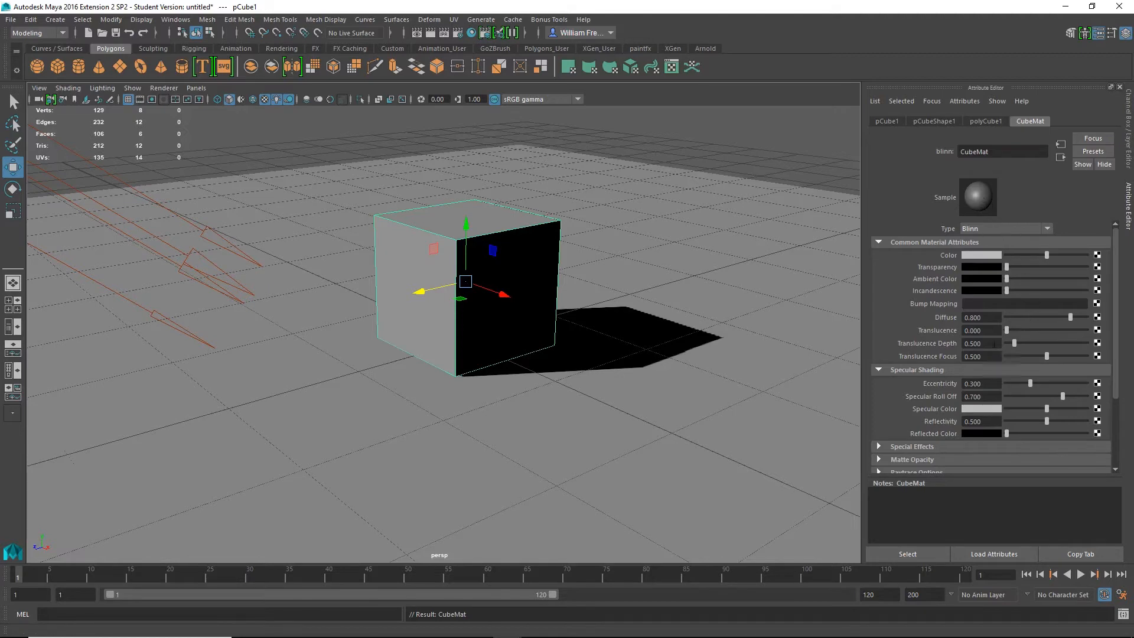
mouse_move(1031, 383)
left_mouse_down()
mouse_move(1008, 386)
mouse_move(1065, 382)
mouse_move(1053, 389)
left_mouse_up()
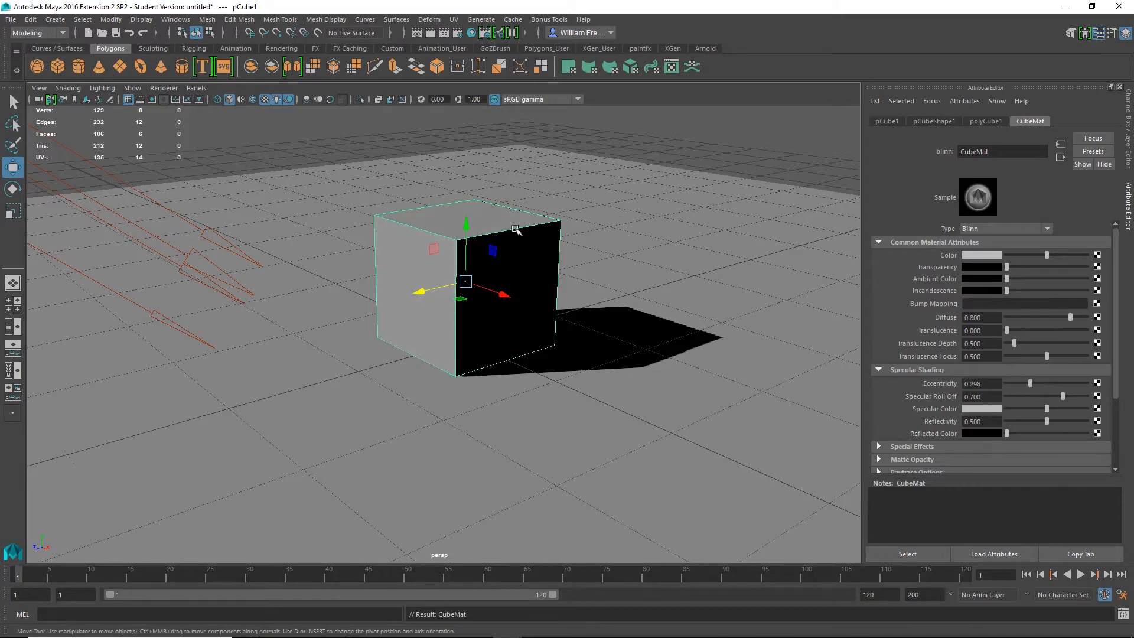
- Delete the cube and create a polygon sphere in its place, raised to rest on the ground plane
left_click(626, 176)
left_click(511, 271)
key("Delete")
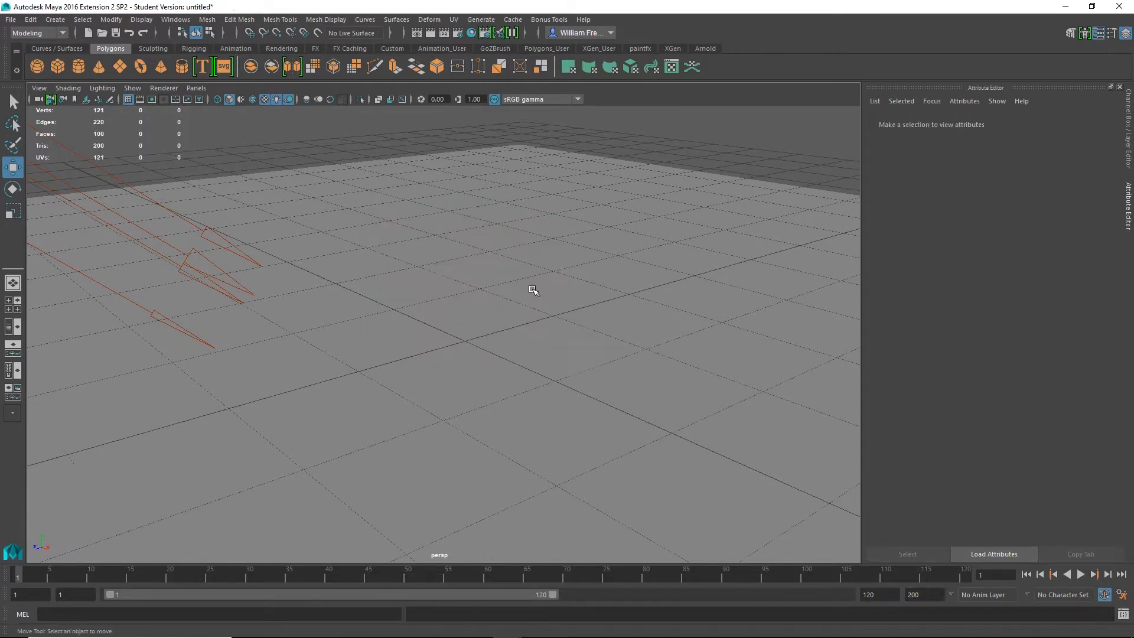
left_click(37, 67)
left_click_drag(467, 293, 541, 258)
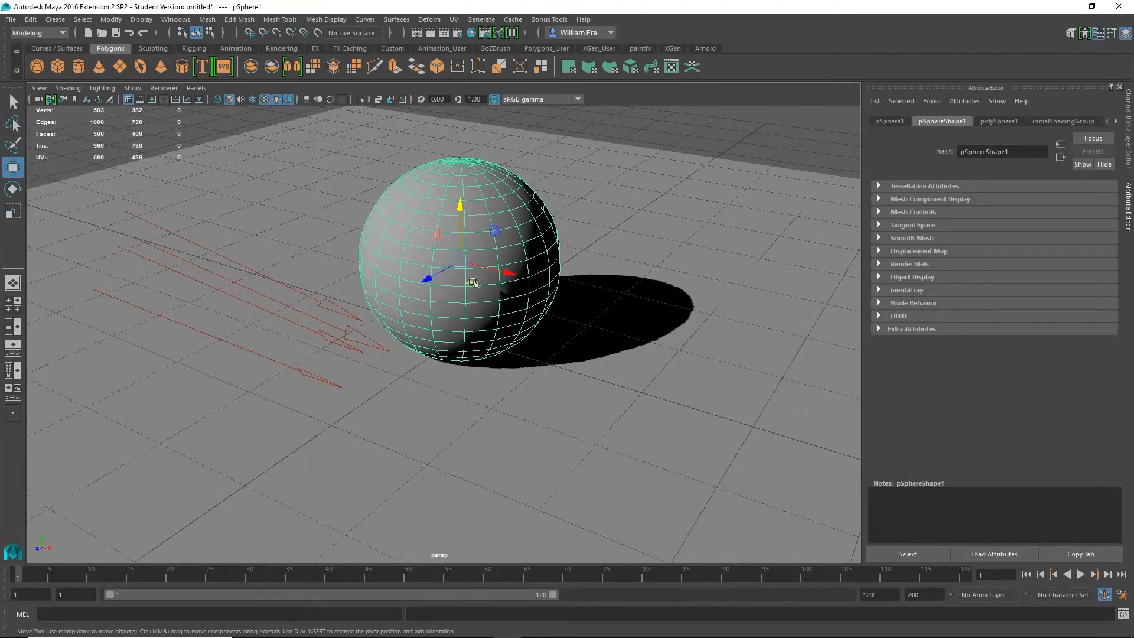
- Assign the existing CubeMat material to the sphere
left_click(1117, 122)
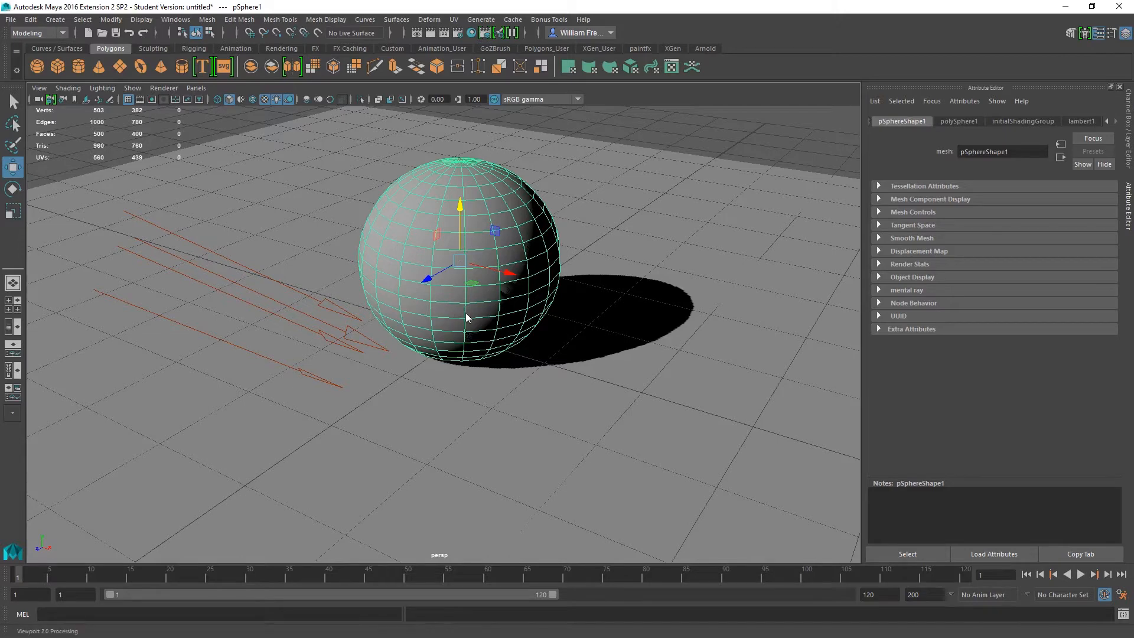
right_click(465, 286)
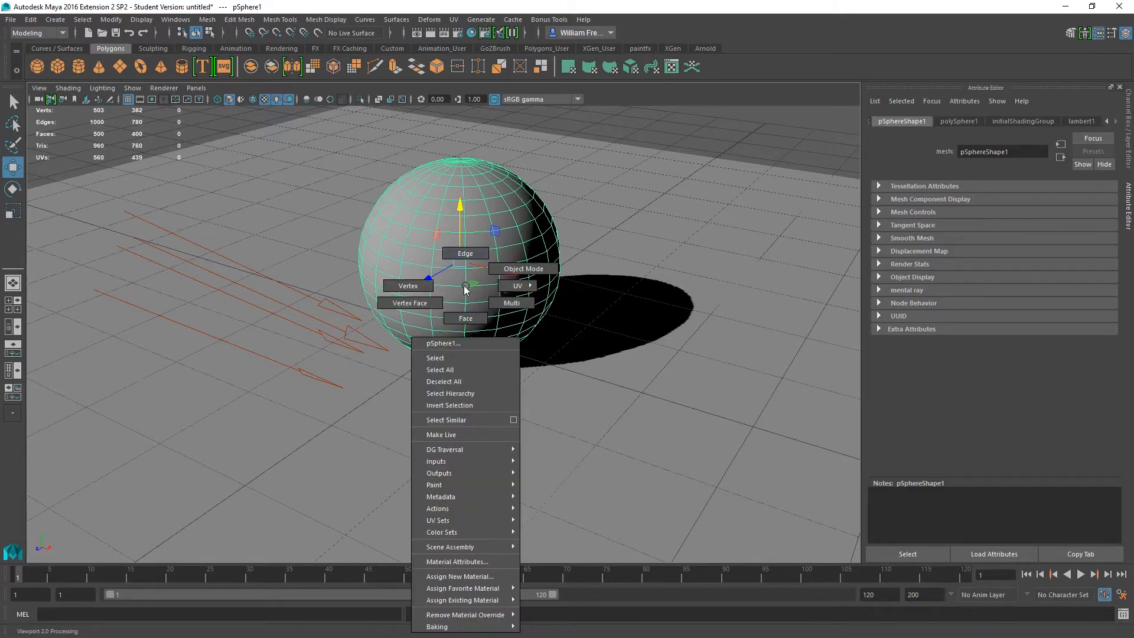
mouse_move(473, 602)
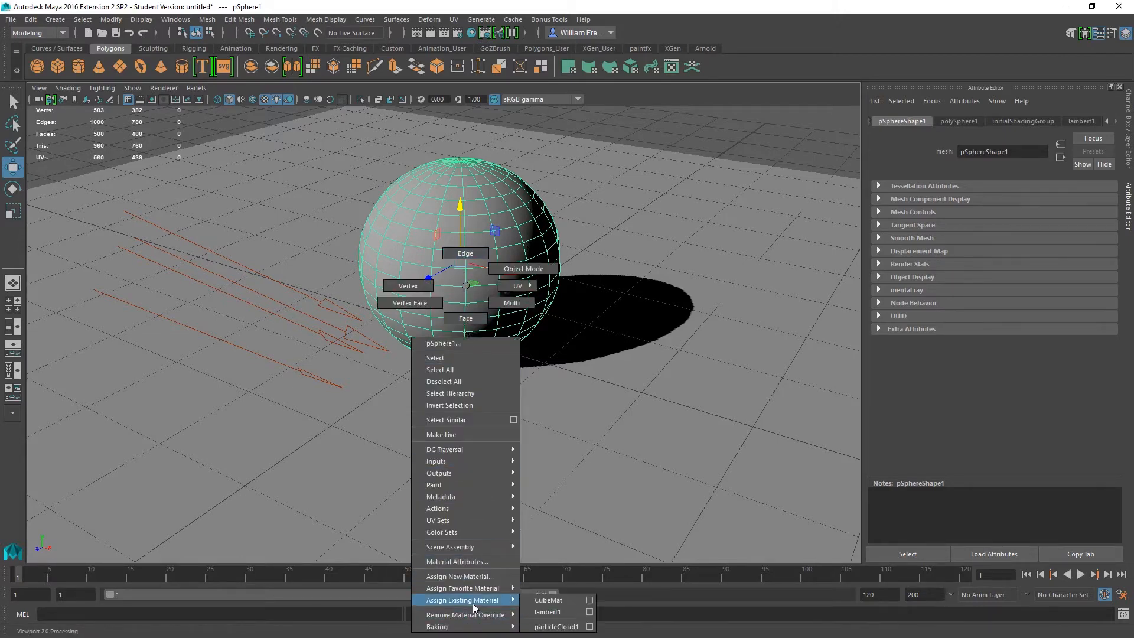
left_click(554, 603)
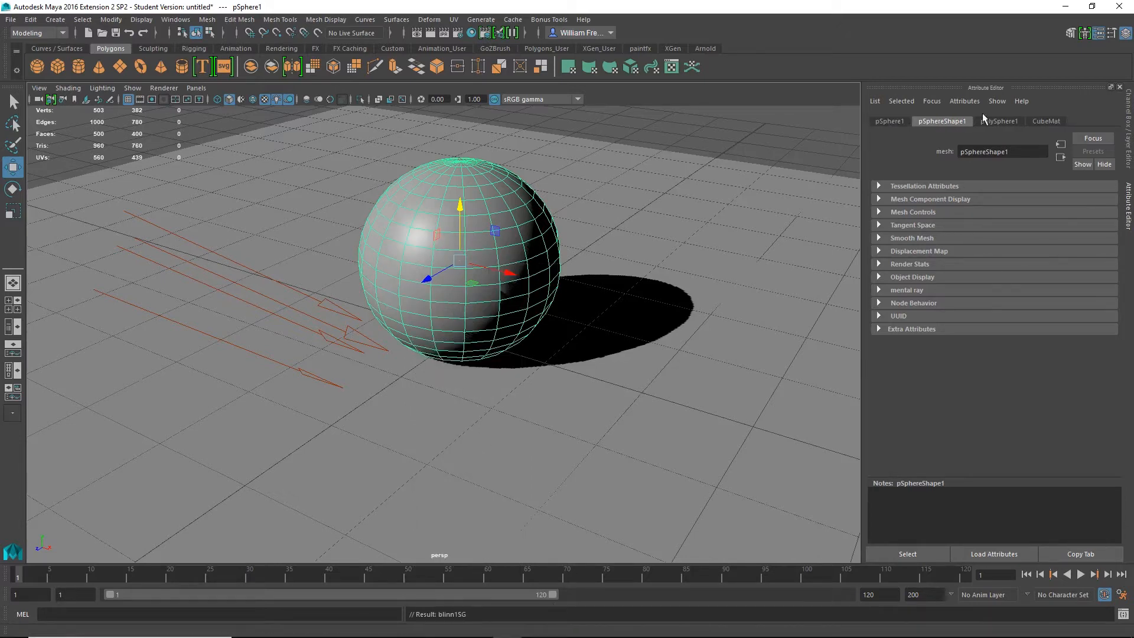
- Rename the sphere's assigned CubeMat material as SphereMat
left_click(1043, 121)
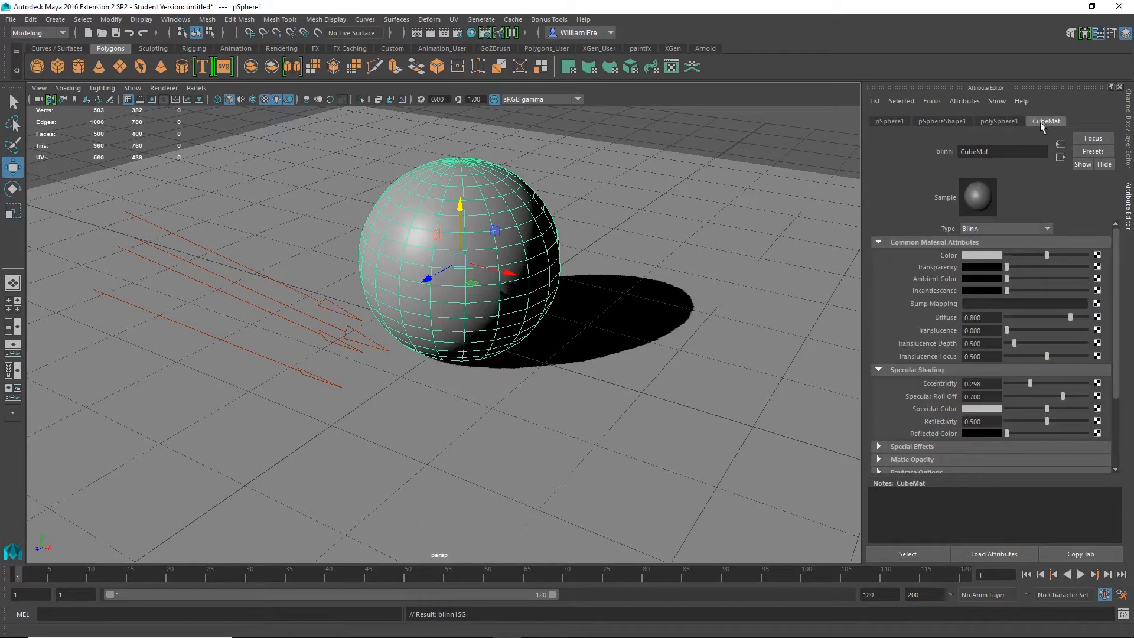
left_click(976, 151)
left_click_drag(976, 151, 898, 155)
type("Sphere")
key("Return")
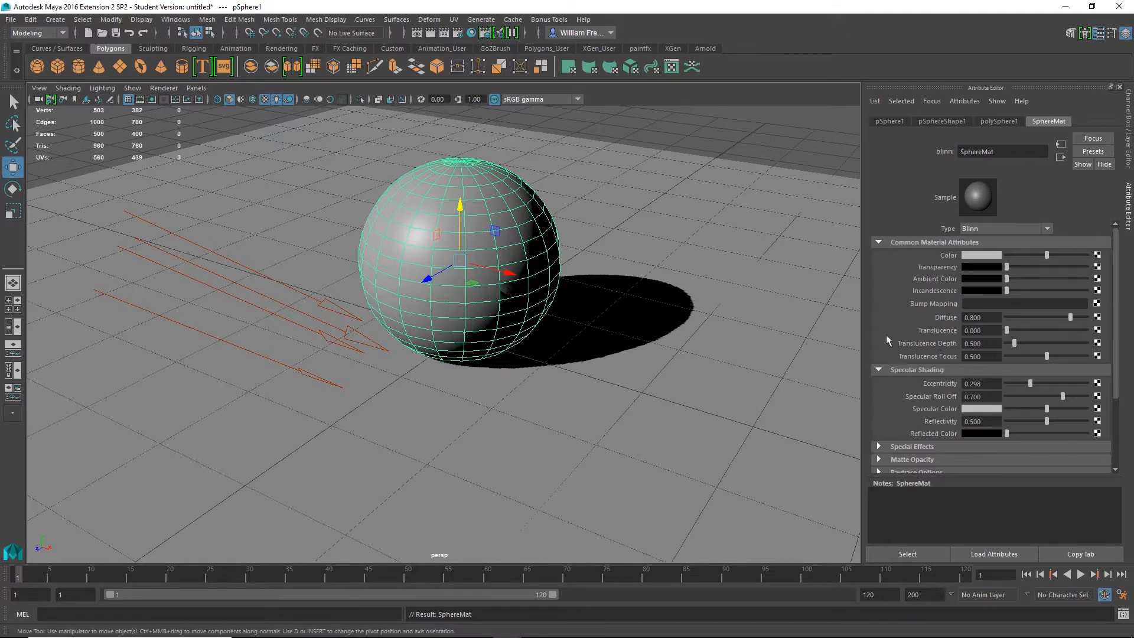
- Adjust SphereMat's specular shading to Eccentricity 0.015, Specular Roll Off 1.000 and Reflectivity 1.000
left_click_drag(1027, 380, 1010, 390)
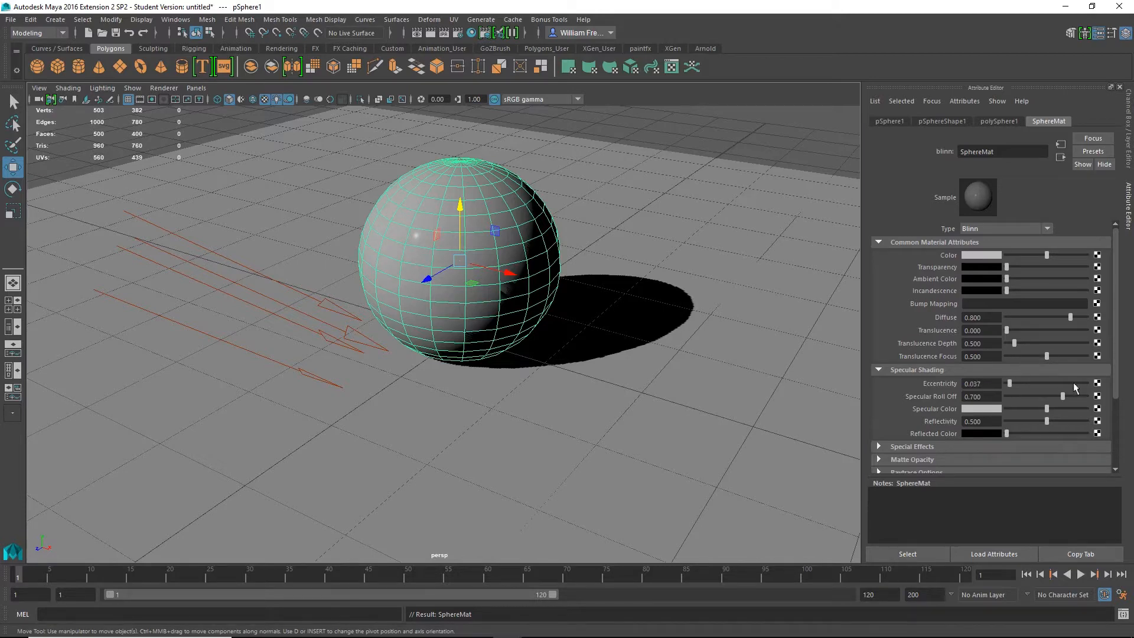
left_click_drag(1063, 396, 1109, 401)
left_click_drag(1047, 423, 1034, 426)
left_click_drag(1084, 430, 999, 434)
left_click_drag(1068, 418, 1095, 421)
mouse_move(1011, 383)
left_mouse_down()
mouse_move(1033, 381)
mouse_move(1007, 386)
left_mouse_up()
mouse_move(1087, 420)
left_mouse_down()
mouse_move(1049, 420)
mouse_move(1106, 423)
left_mouse_up()
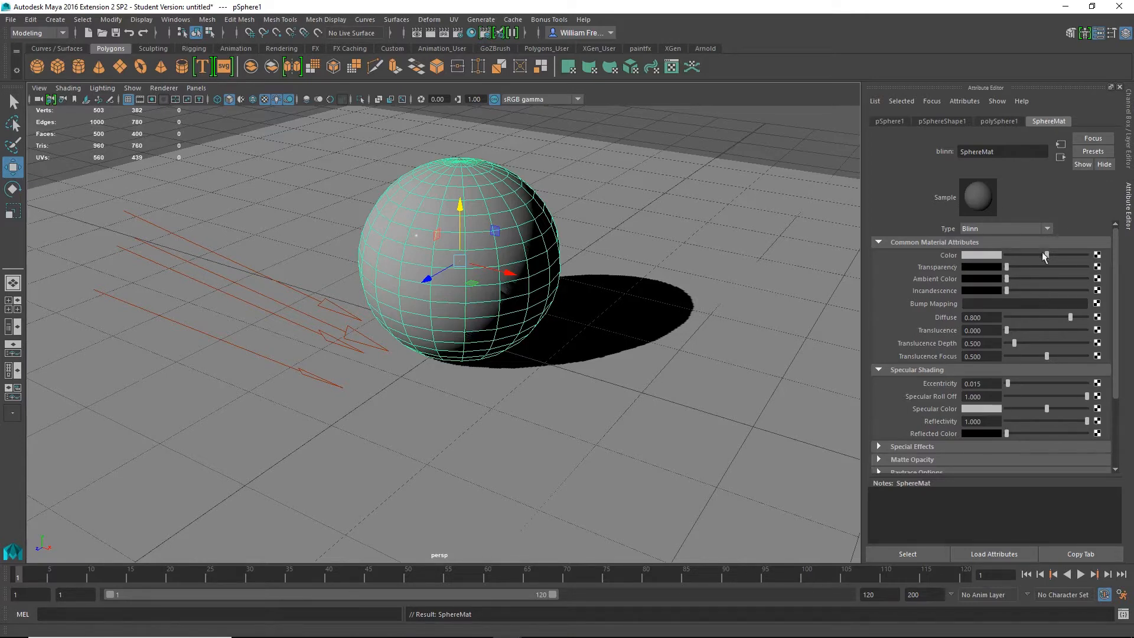
- Set SphereMat's color to red and map a File texture node to its Color attribute
left_click(984, 255)
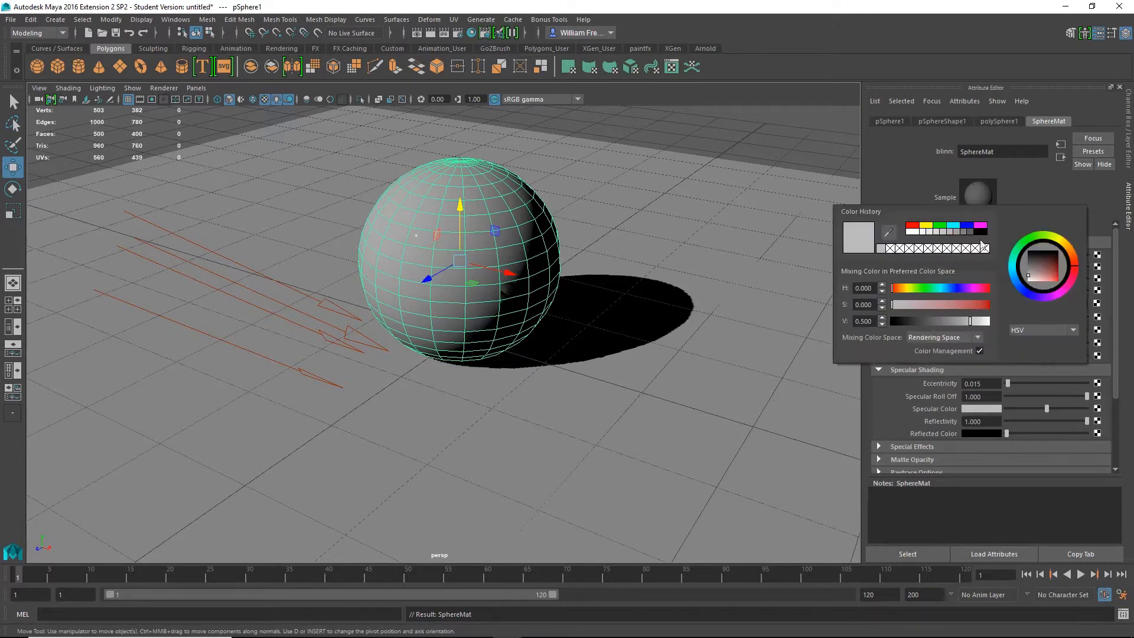
left_click(911, 230)
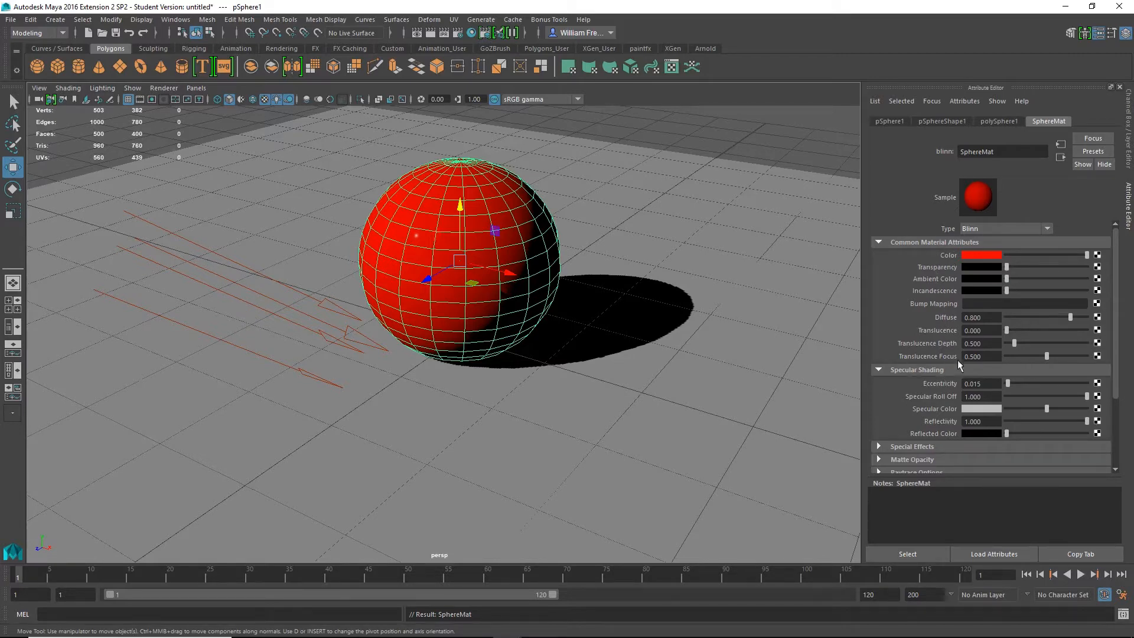
left_click(1097, 256)
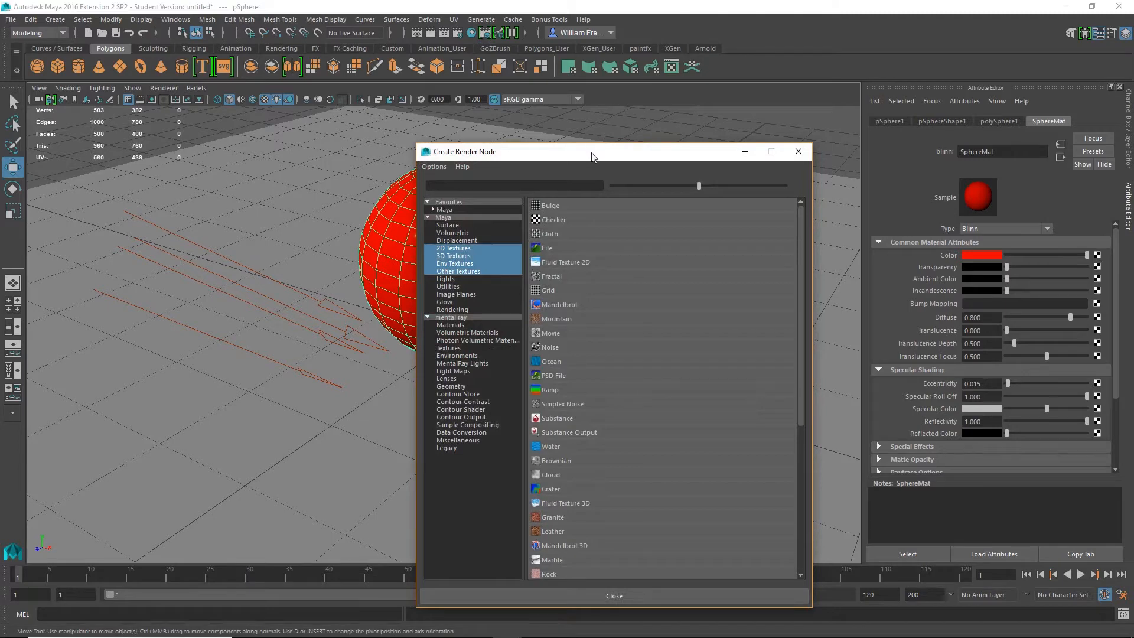
left_click_drag(592, 156, 772, 89)
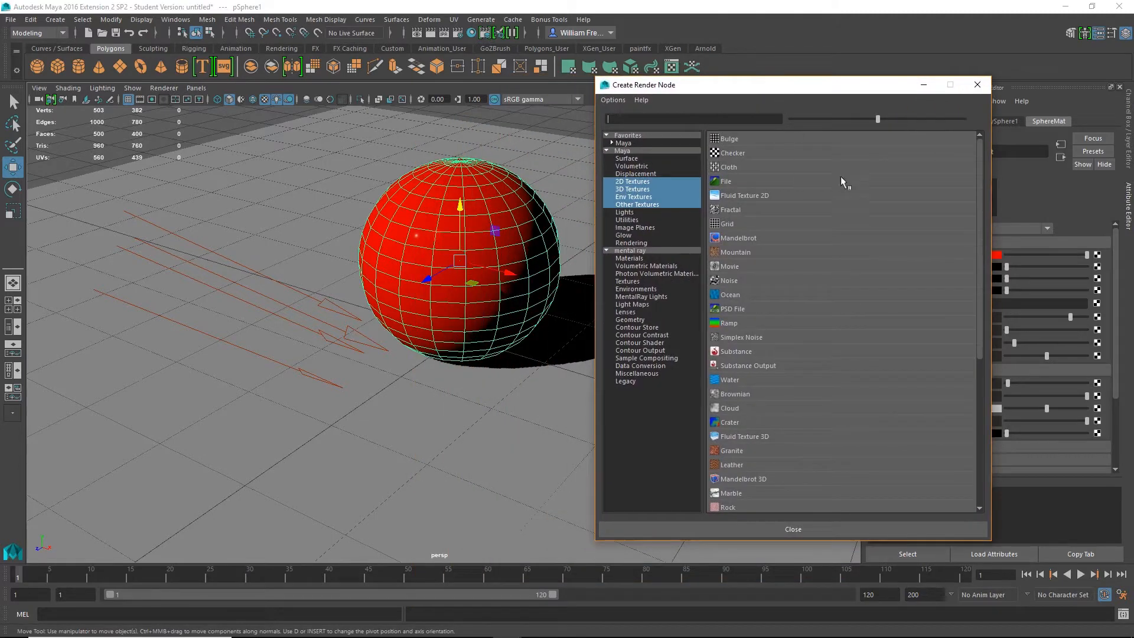
left_click(726, 184)
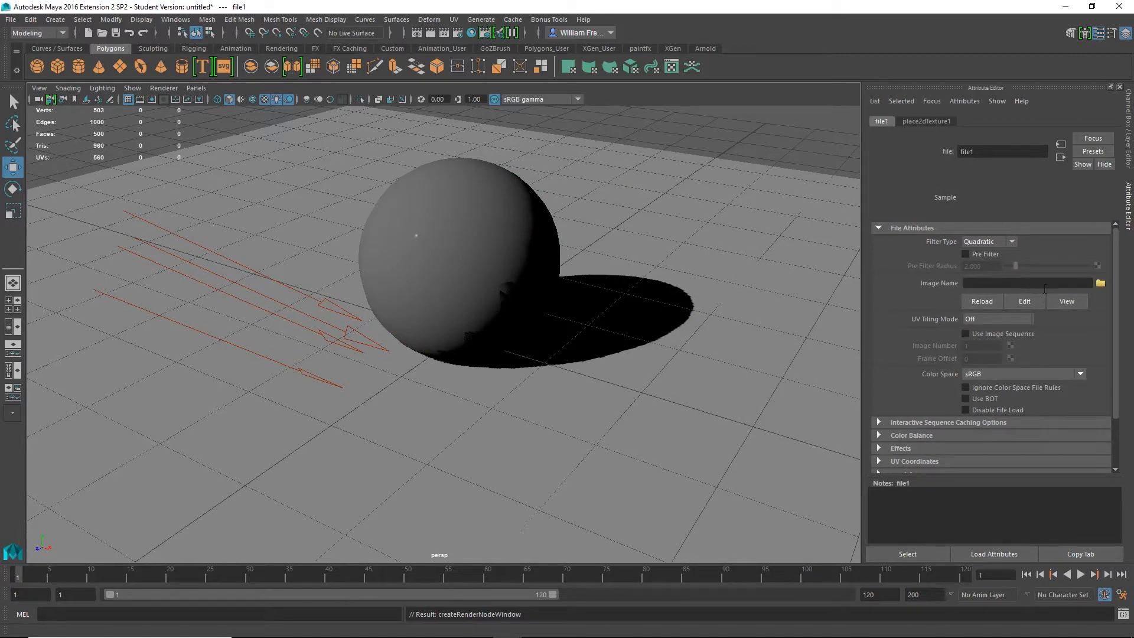
- Load the image 1-DyerPink.jpg from the user's Pictures folder into the file1 texture node
left_click(1100, 284)
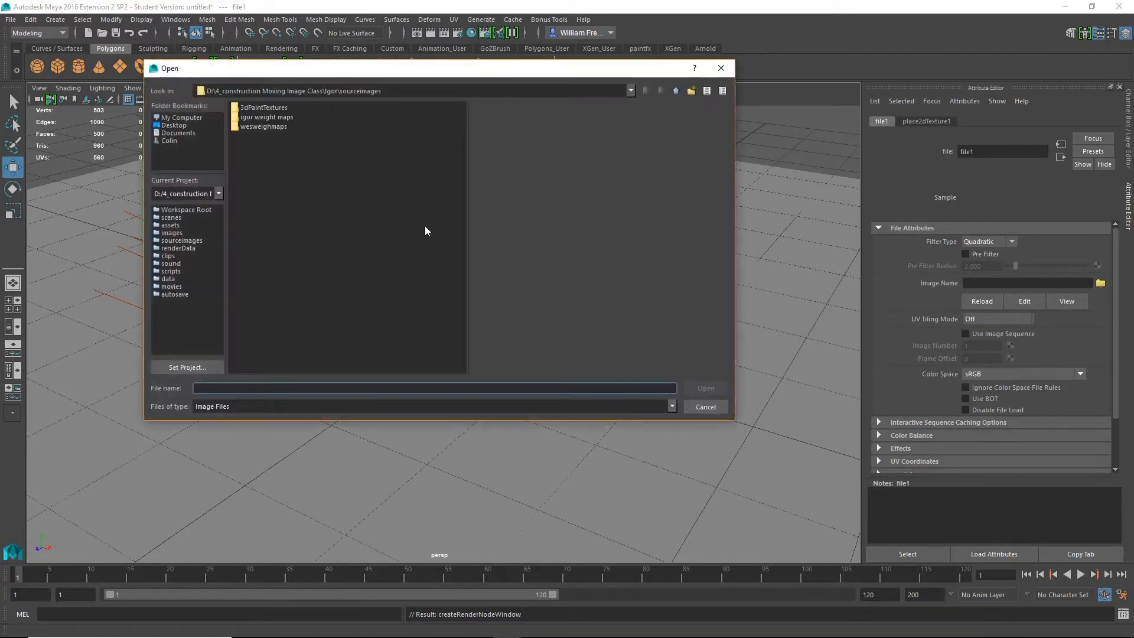
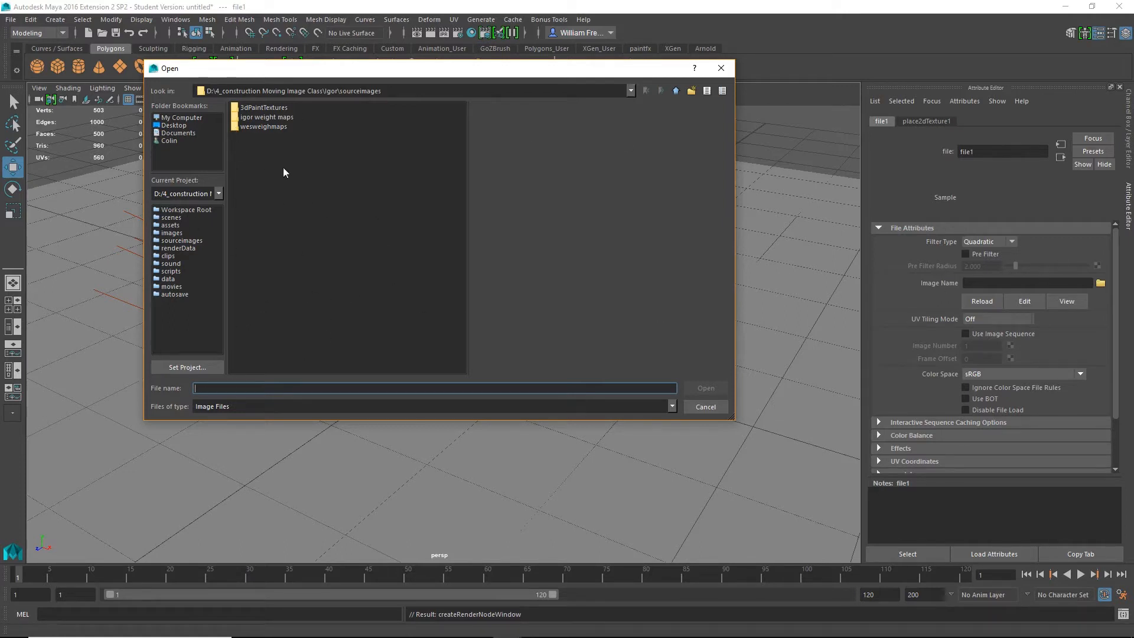
left_click(181, 132)
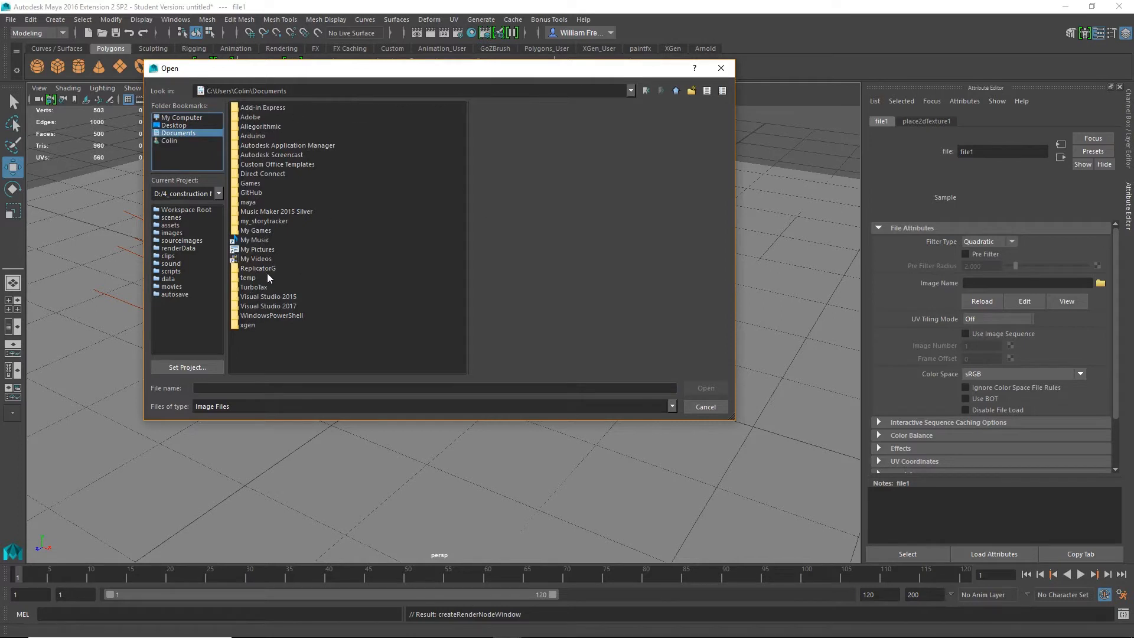
double_click(260, 250)
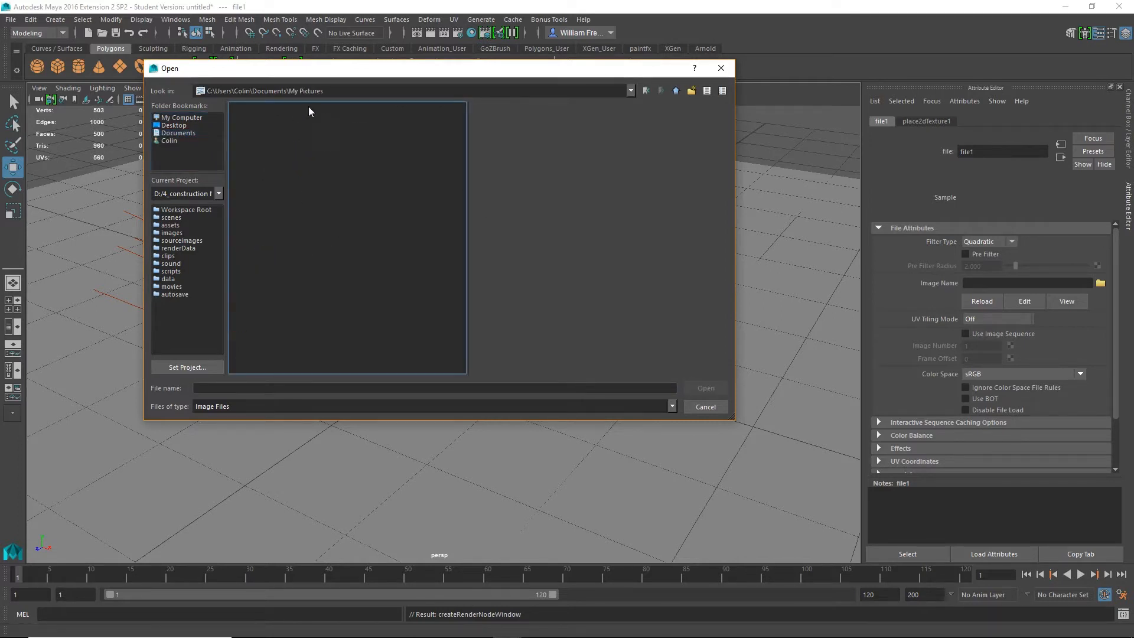
left_click(172, 134)
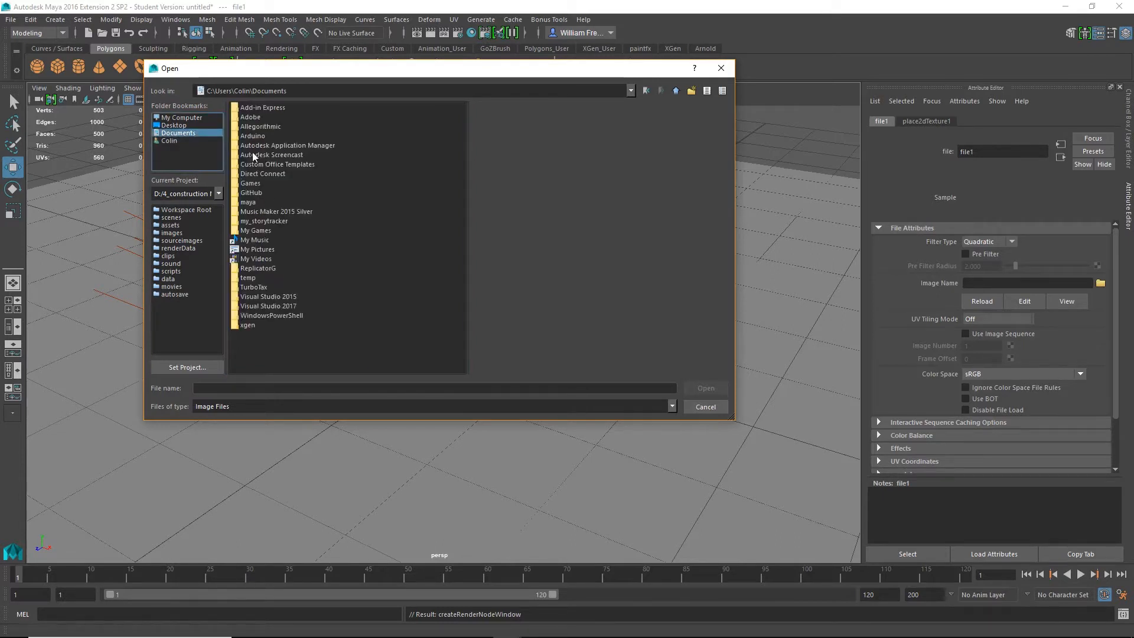
left_click(172, 141)
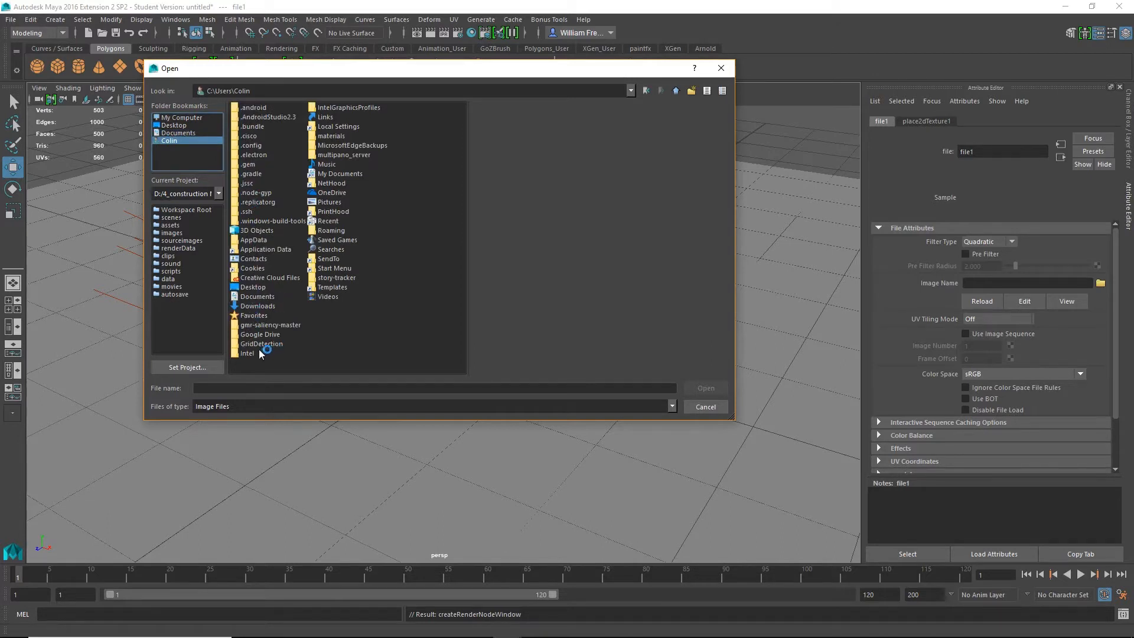
double_click(329, 202)
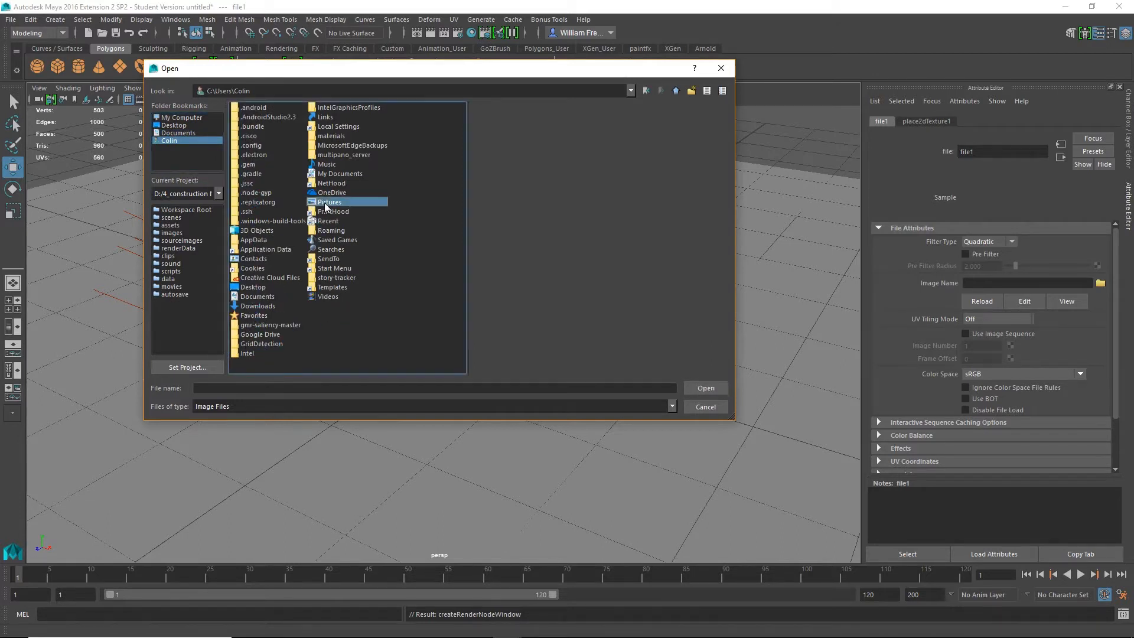
left_click(263, 136)
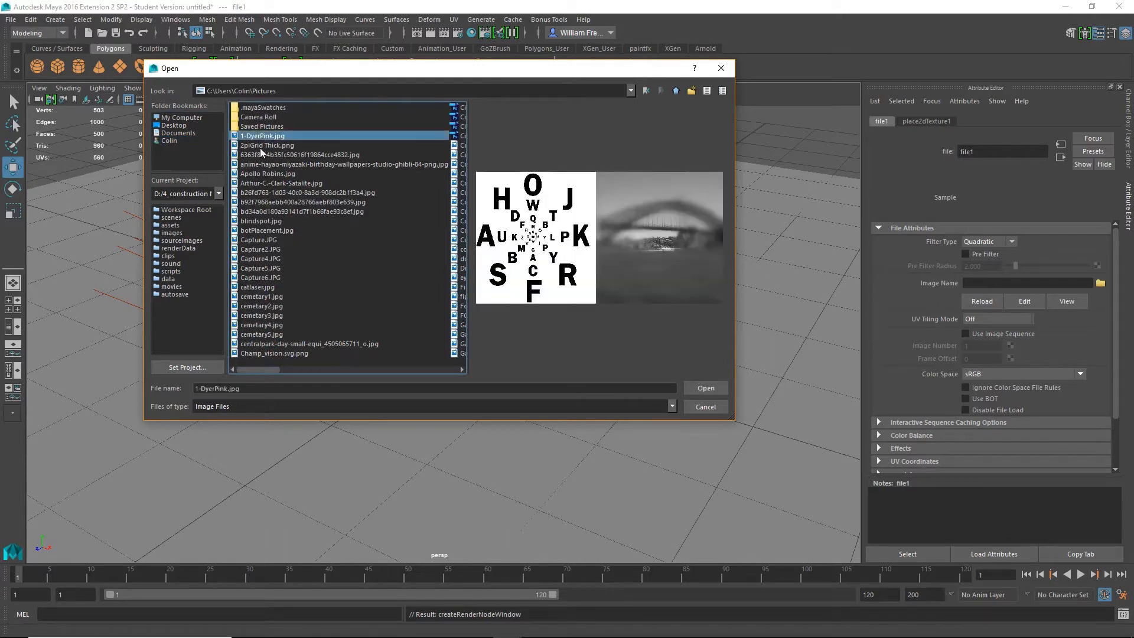
left_click(707, 388)
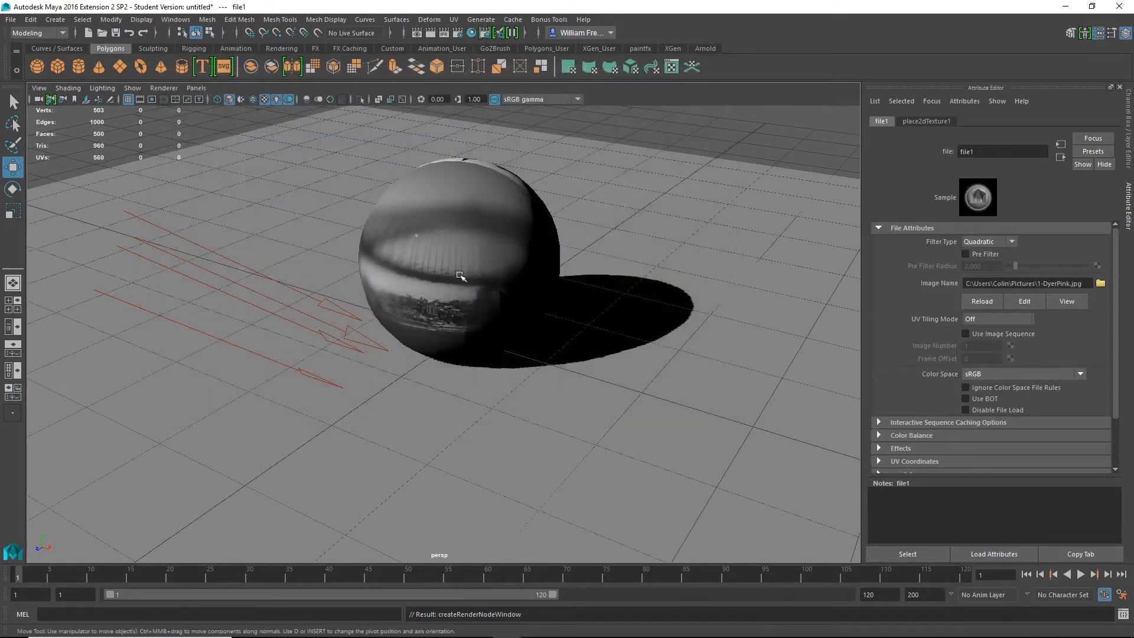
- Return from the file texture to SphereMat's attributes and raise its Eccentricity to 0.134
left_click_drag(463, 268, 561, 283, "alt")
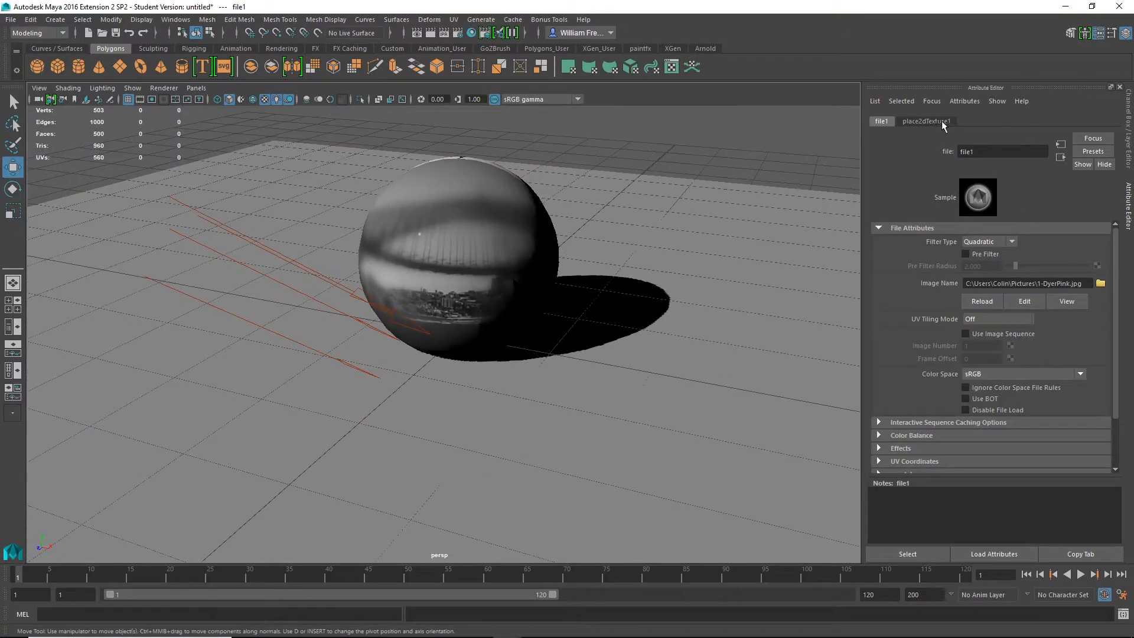
left_click(1061, 158)
left_click(1061, 157)
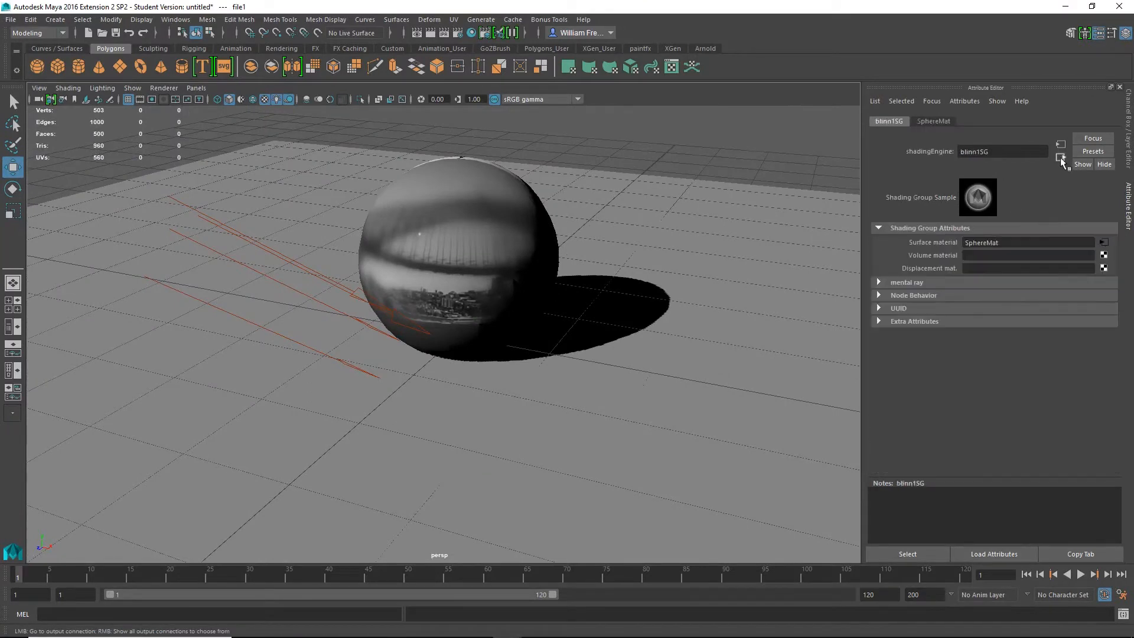
left_click(1061, 143)
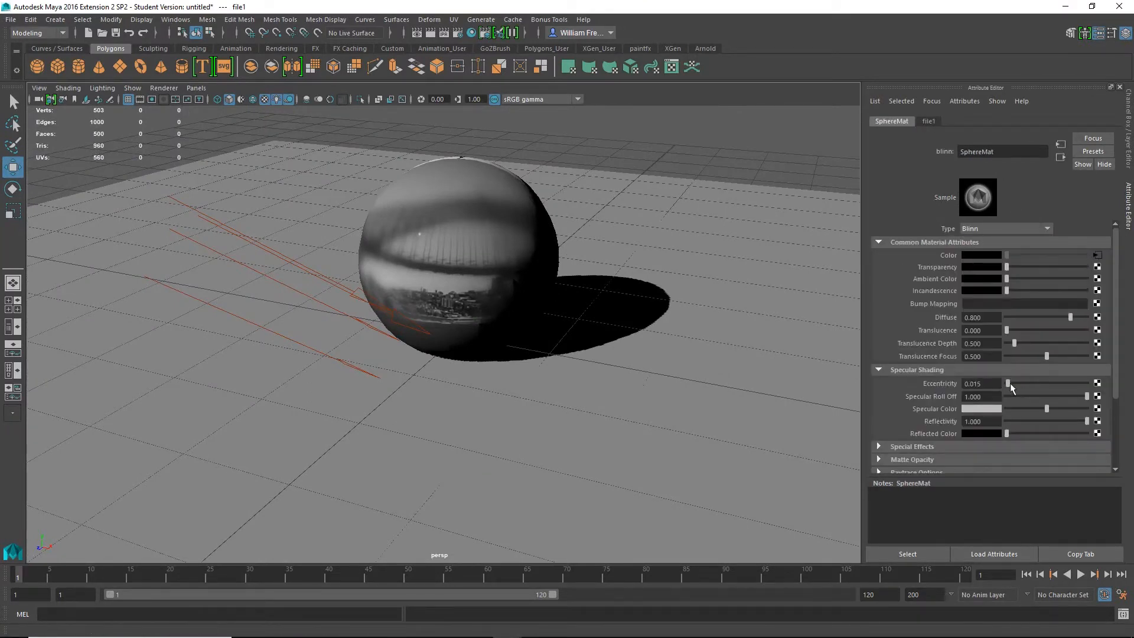
left_click_drag(1008, 383, 1016, 382)
left_click_drag(792, 385, 464, 311, "alt")
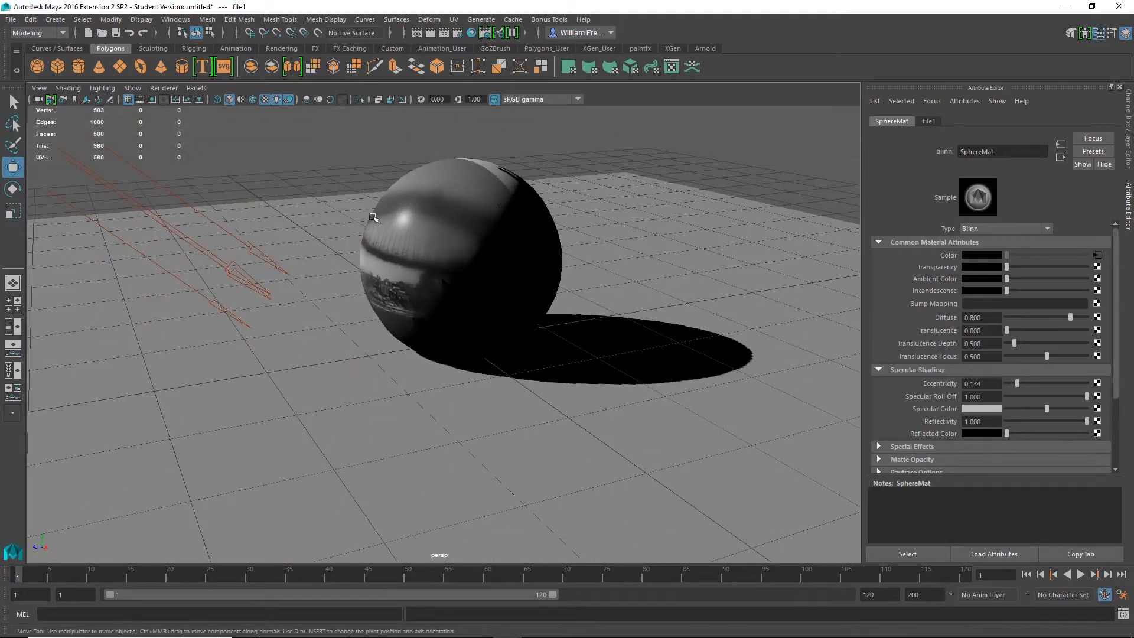
- Preview the sphere without textures, with the default material and in wireframe, and return to textured smooth shading
left_click(265, 100)
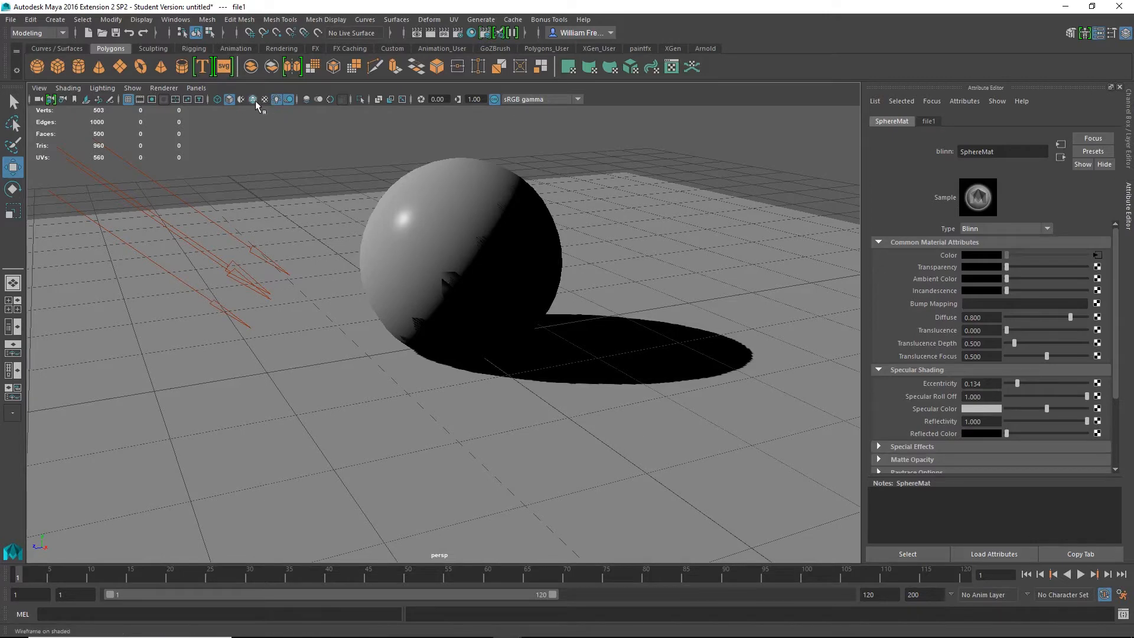
left_click(240, 99)
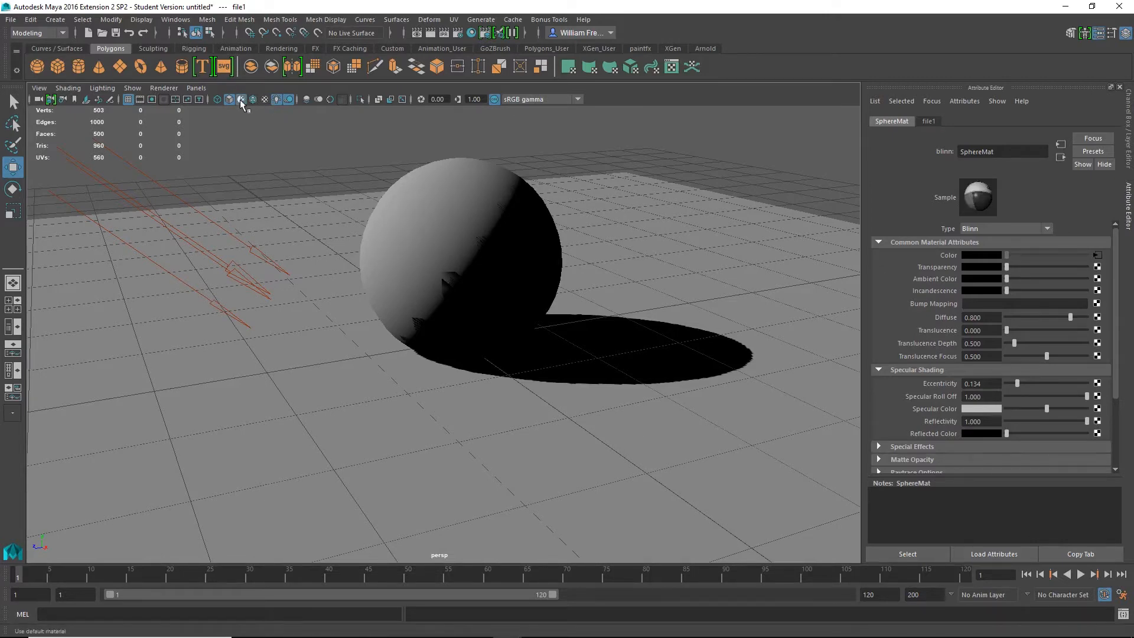
left_click(216, 100)
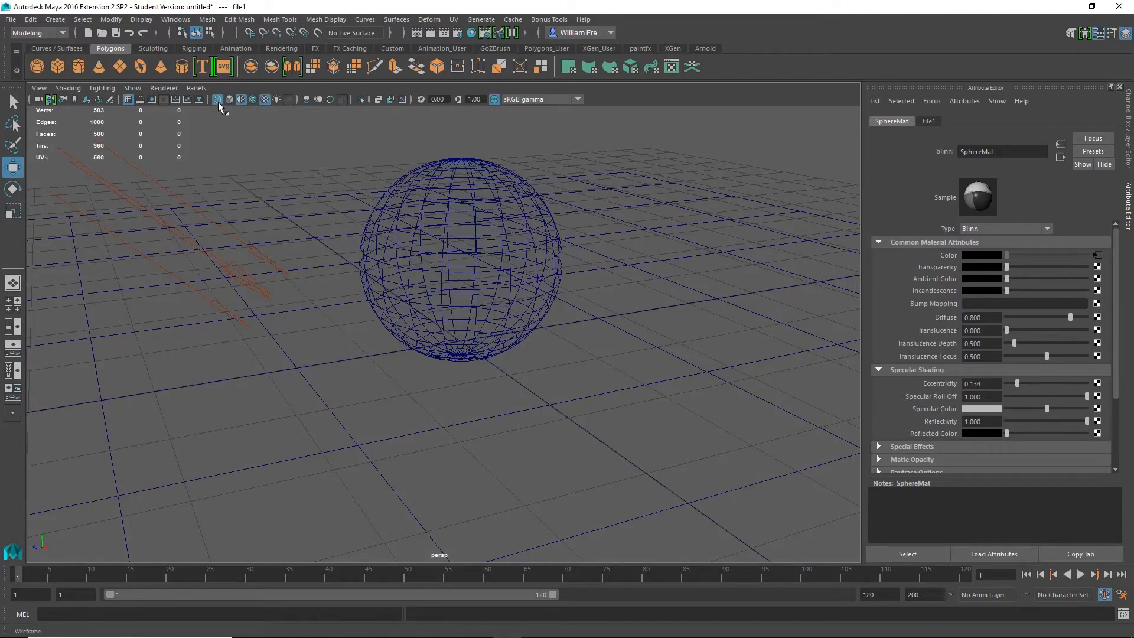
left_click(229, 100)
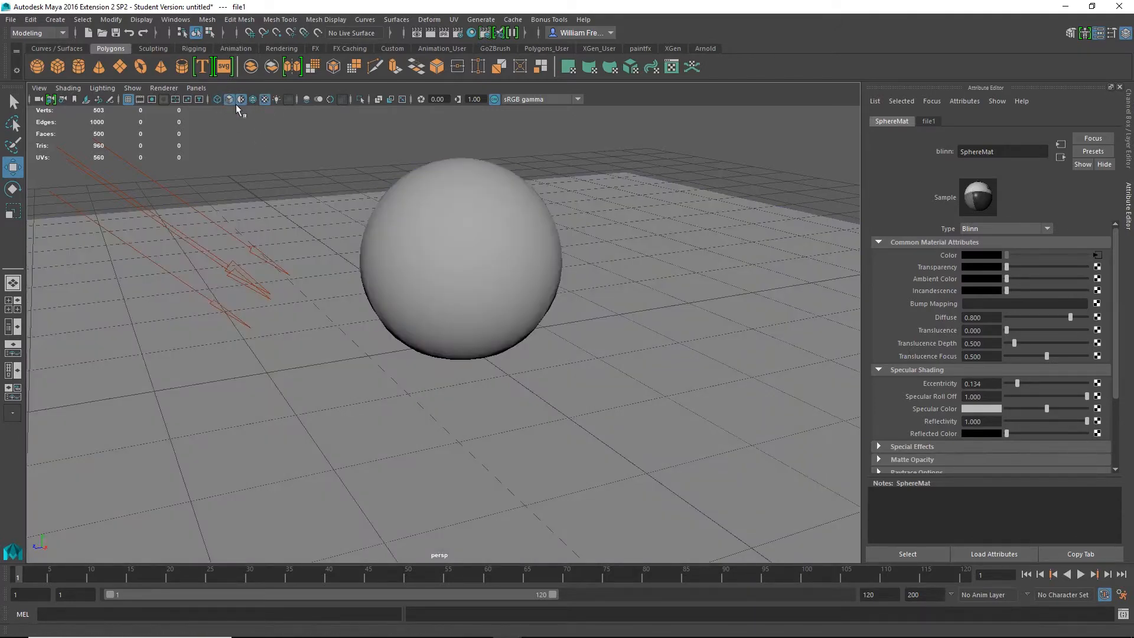
left_click(241, 99)
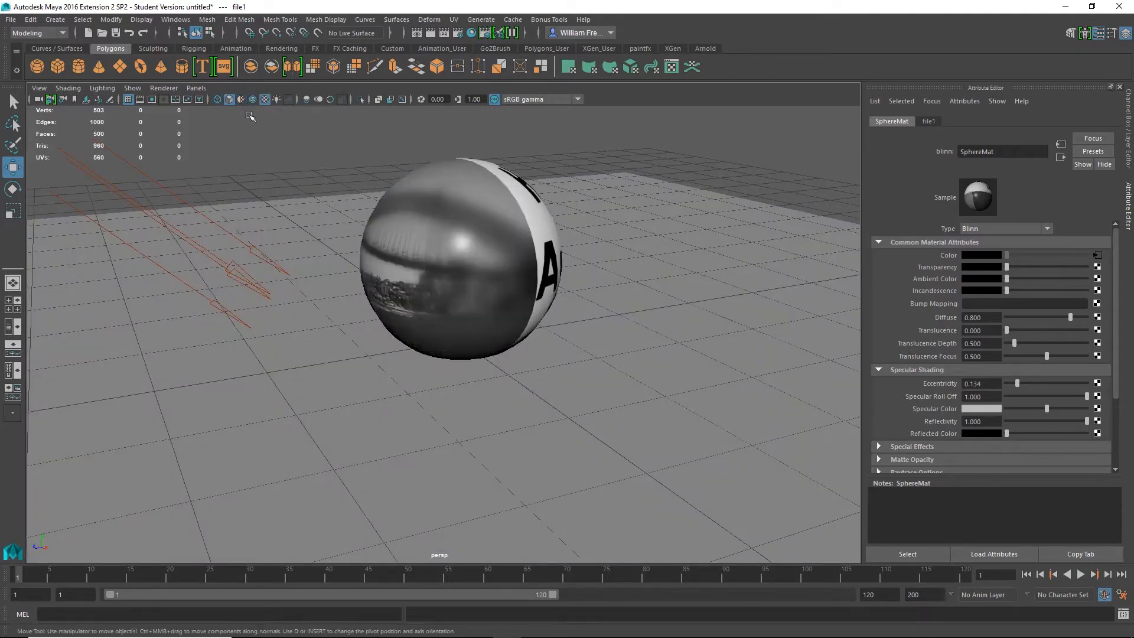
- Compare the textured sphere with scene lights switched on and off in the viewport, ending with them off
left_click(277, 99)
left_click(277, 99)
left_click(277, 99)
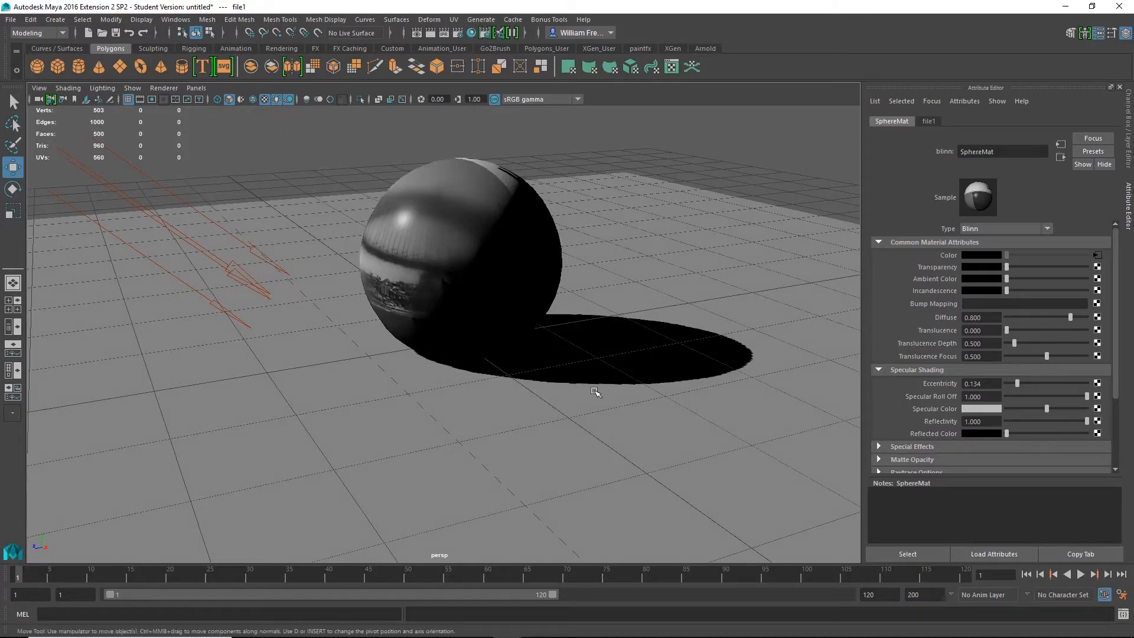
left_click_drag(595, 391, 488, 332, "alt")
left_click_drag(357, 337, 475, 322, "alt")
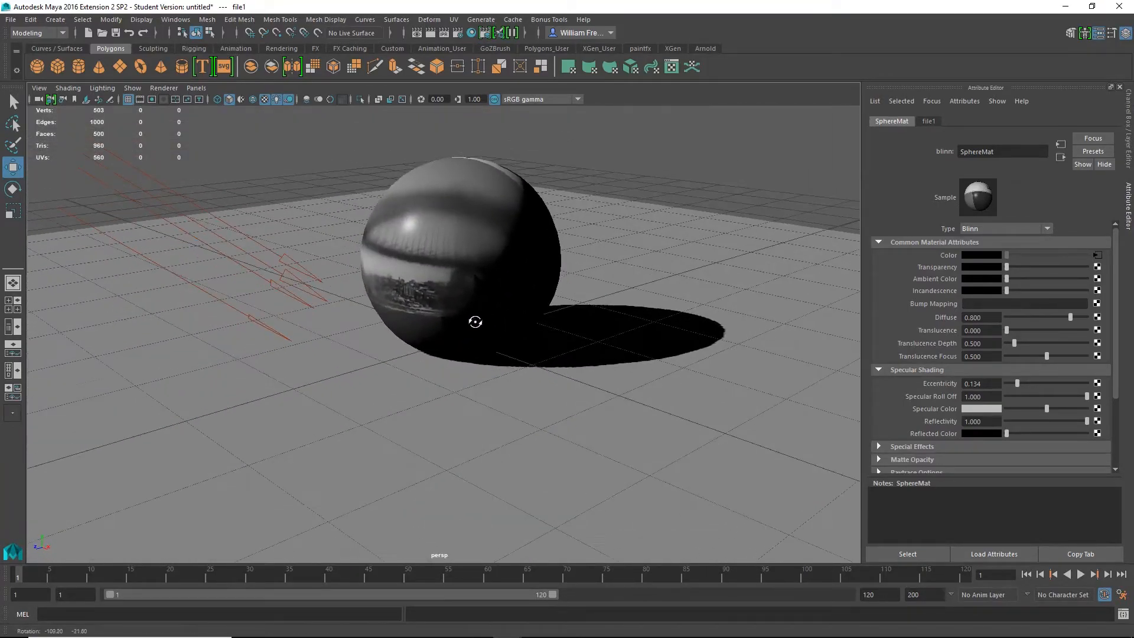
left_click_drag(566, 276, 410, 297, "alt")
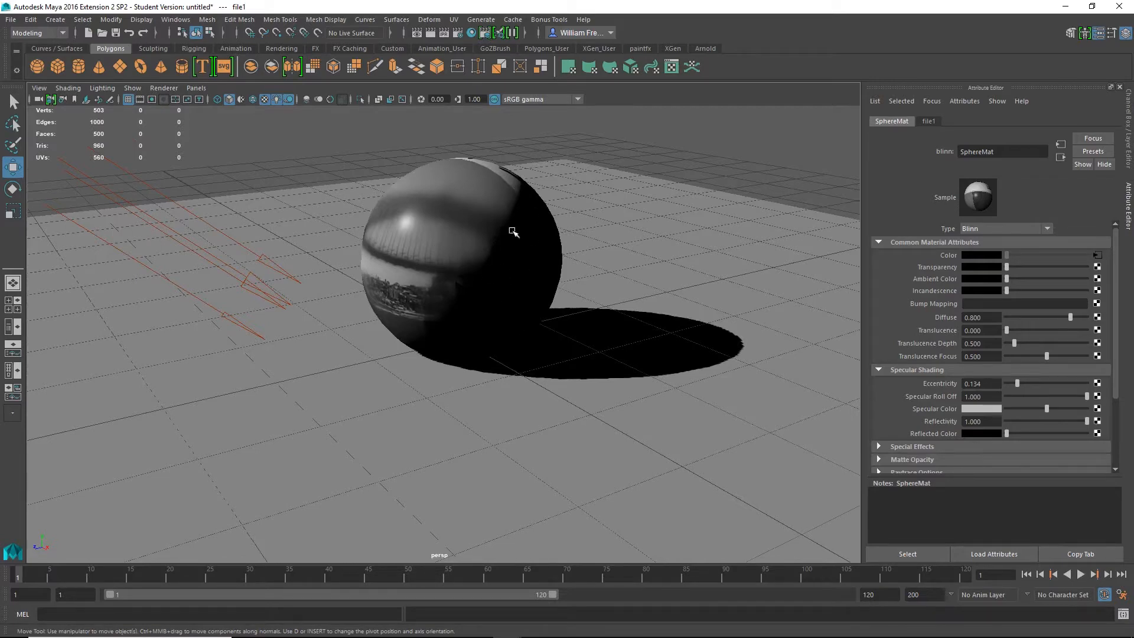
left_click(276, 101)
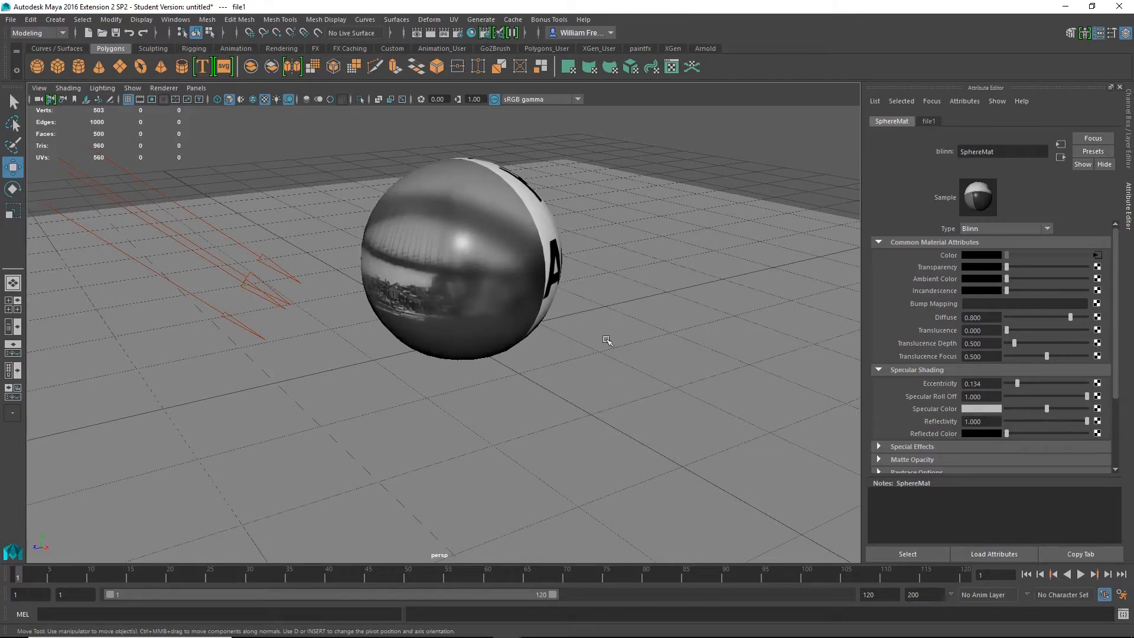
- Select the textured sphere and open its UV layout in the UV Editor
left_click_drag(532, 263, 336, 322, "alt")
right_click_drag(337, 321, 437, 360, "alt")
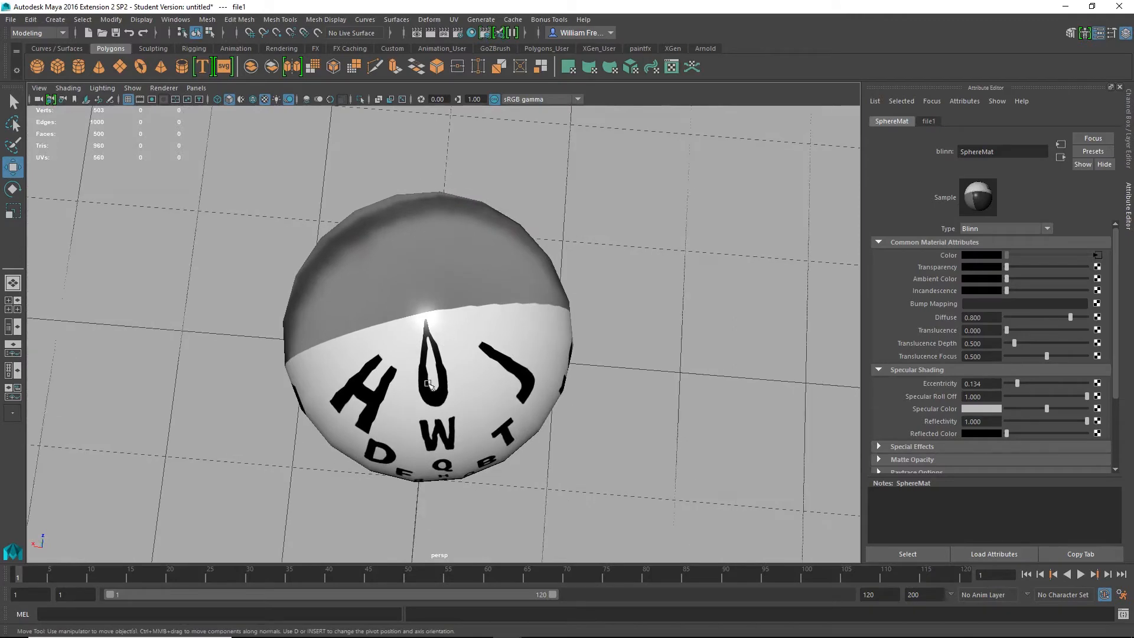
left_click(447, 338)
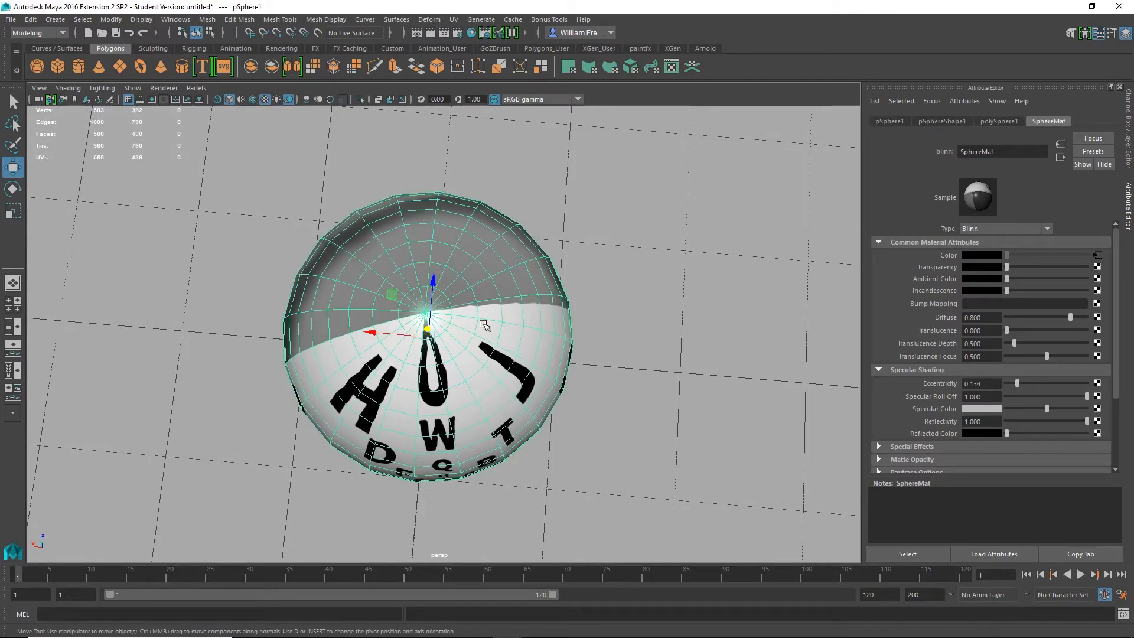
left_click_drag(361, 352, 413, 301, "alt")
right_click_drag(413, 302, 433, 262, "alt")
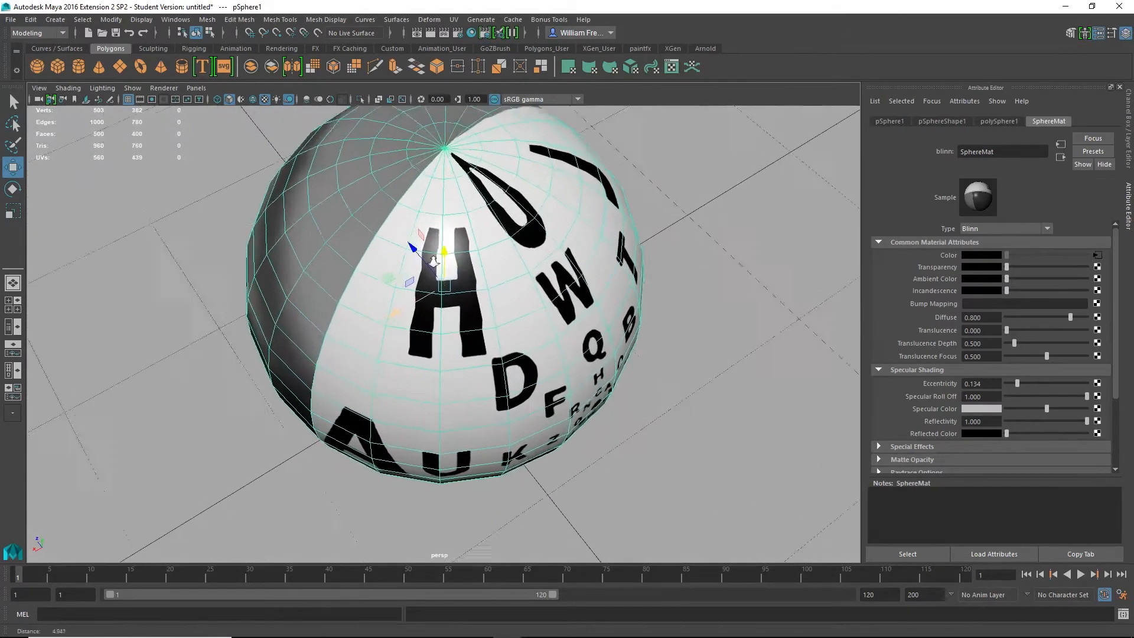
left_click_drag(433, 262, 451, 261, "alt")
right_click_drag(451, 260, 461, 248, "alt")
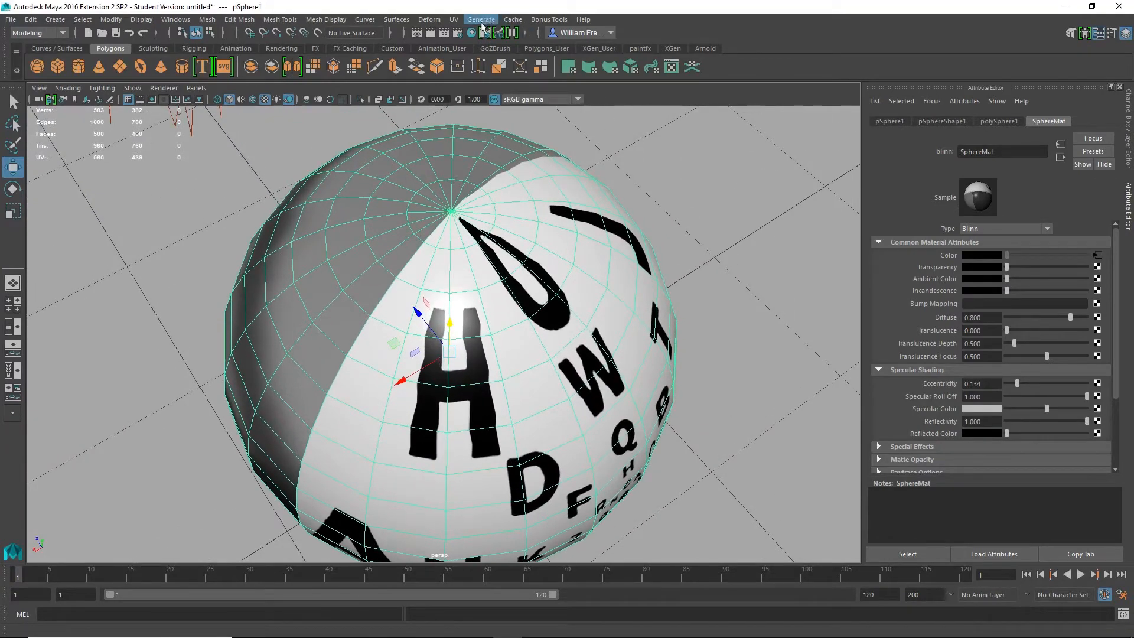
left_click(453, 20)
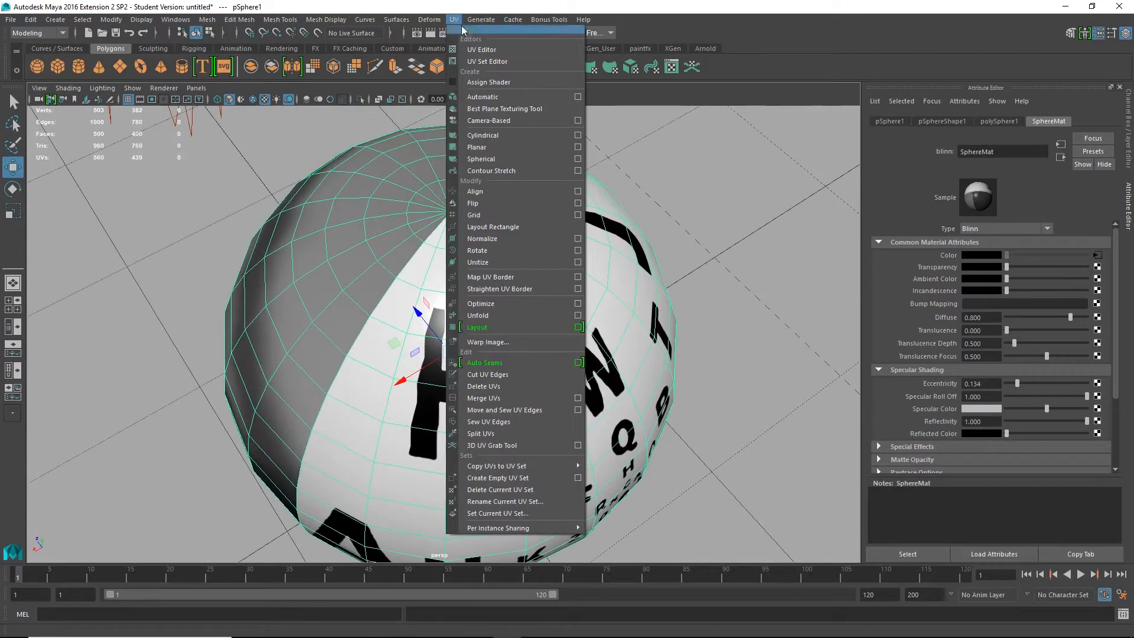
left_click(481, 51)
scroll(856, 308, "down", 4)
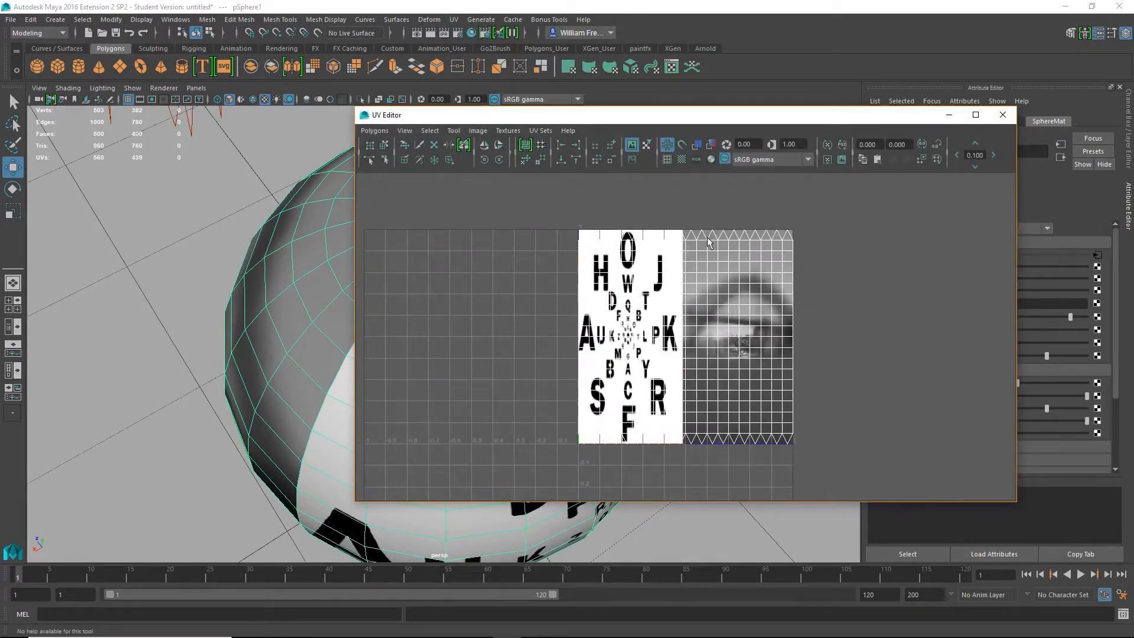
- Hide the texture image in the UV Editor and move the window aside so the sphere can be compared with its UV grid
left_click(478, 131)
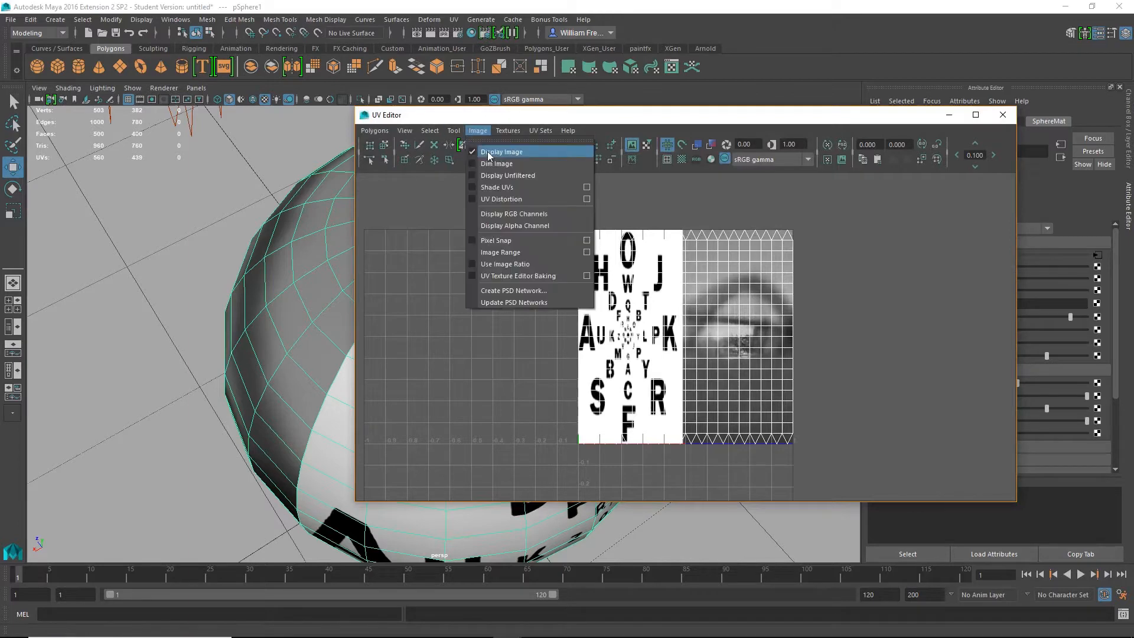
left_click(489, 153)
left_click_drag(565, 217, 885, 237)
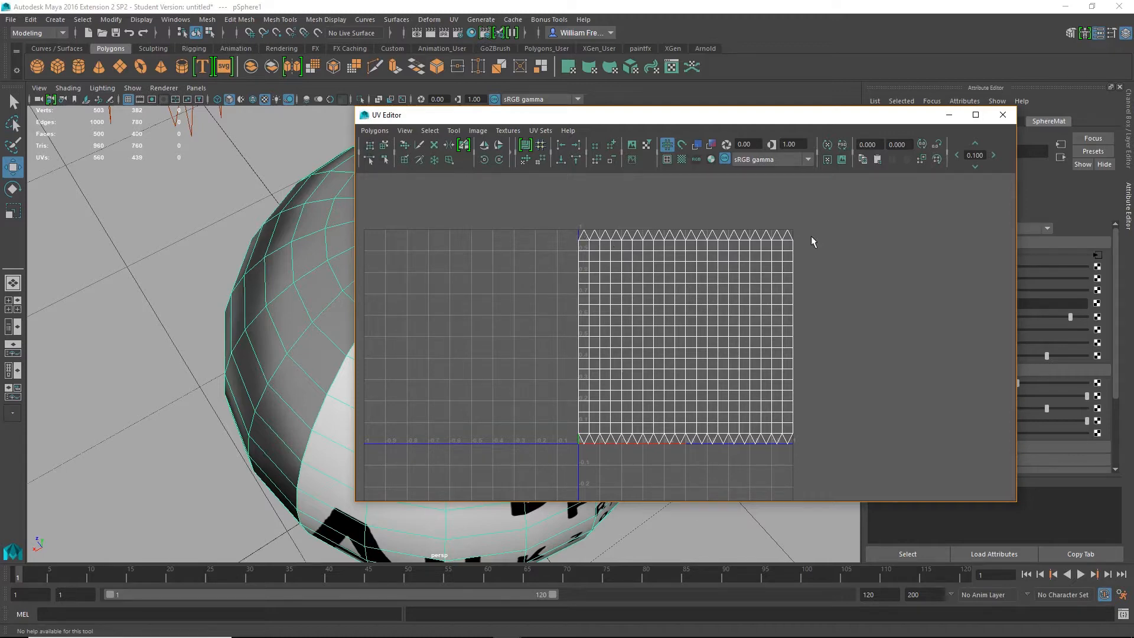
left_click_drag(575, 120, 897, 126)
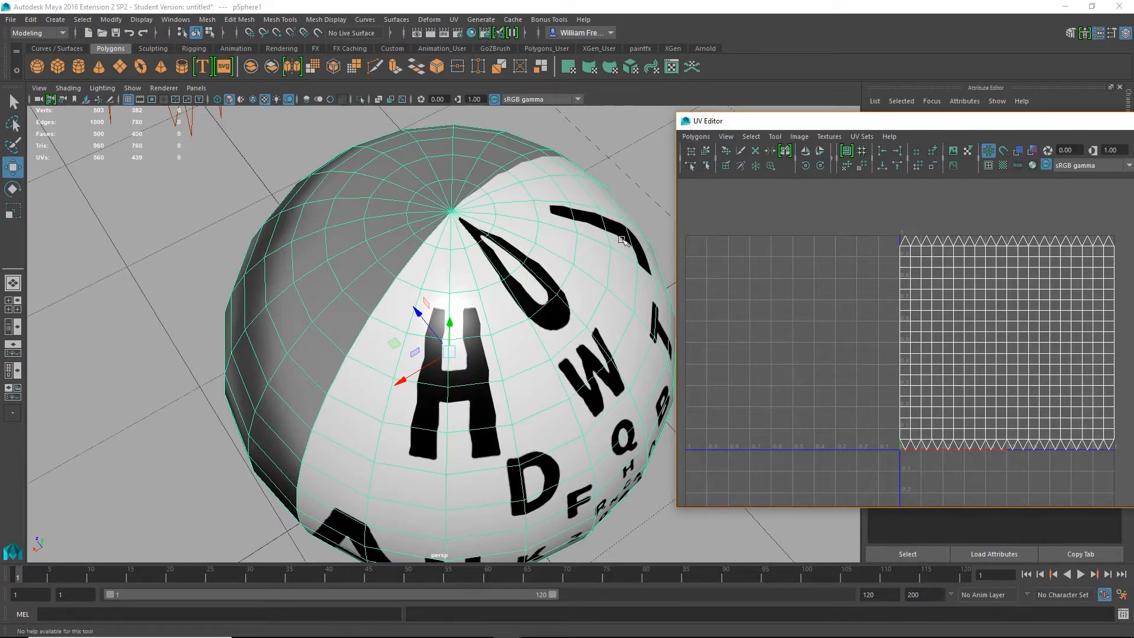
- Apply a spherical UV projection to the sphere and inspect the wrapped texture from several sides
right_click_drag(564, 415, 354, 390, "alt")
left_click_drag(522, 460, 507, 373, "alt")
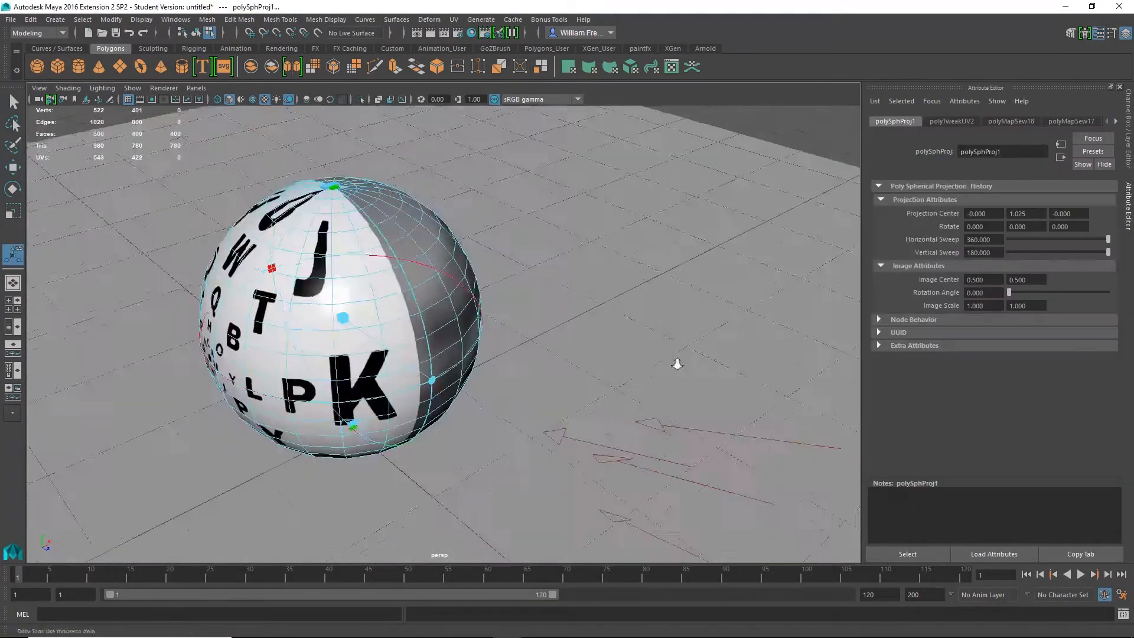
right_click_drag(677, 364, 574, 305, "alt")
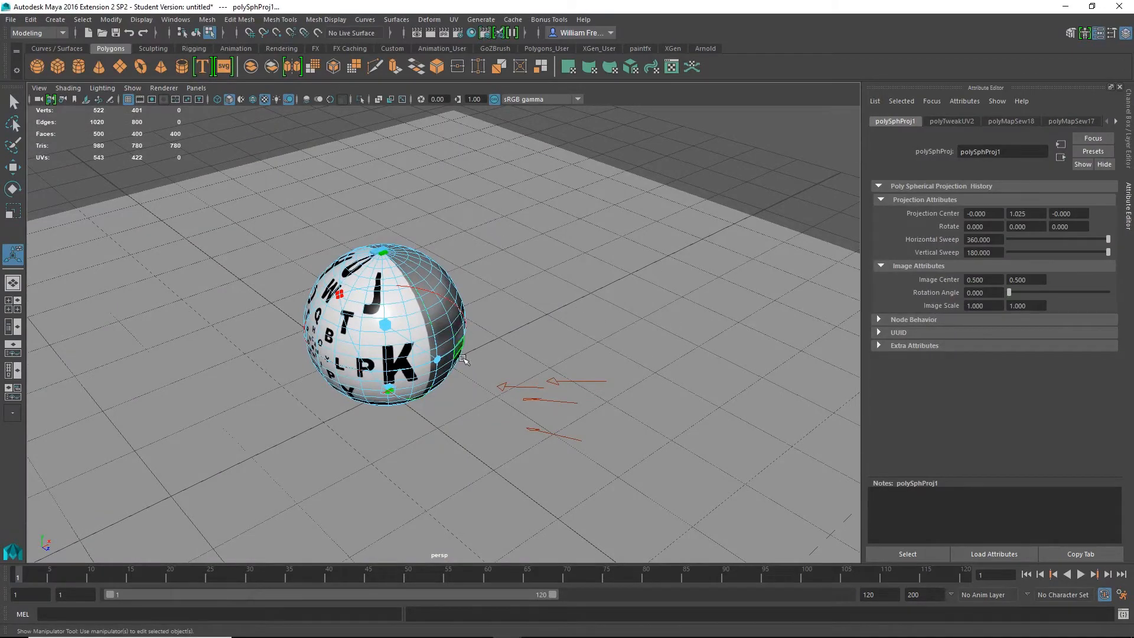
left_click_drag(369, 349, 409, 361, "alt")
mouse_move(418, 286)
right_mouse_down()
mouse_move(432, 279)
mouse_move(417, 285)
right_mouse_up()
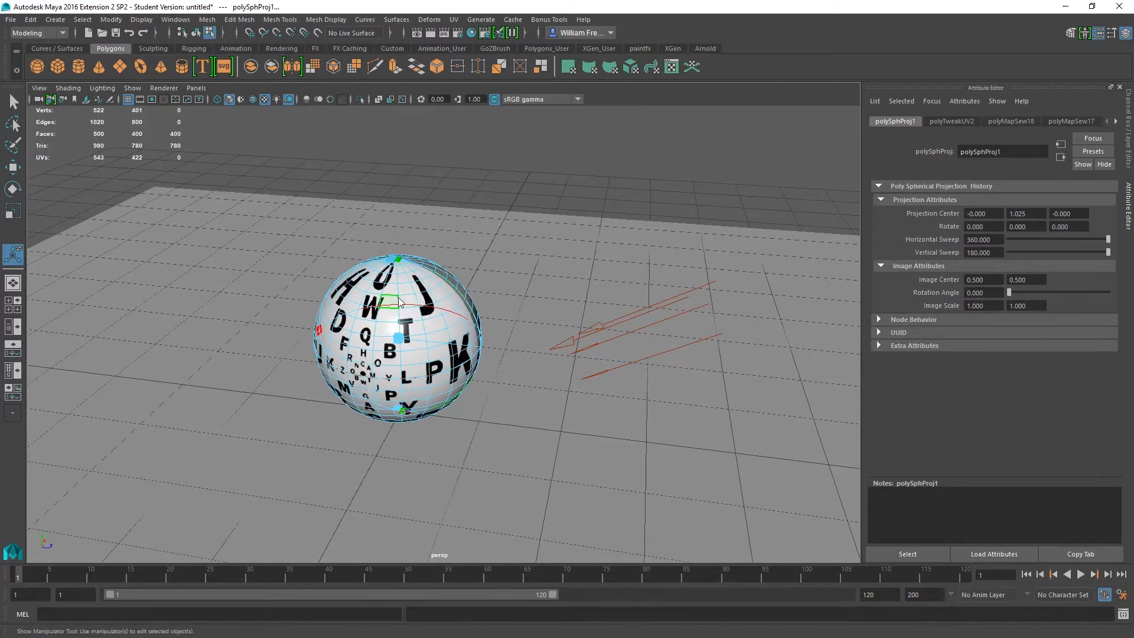
right_click_drag(398, 286, 426, 348)
middle_click_drag(414, 354, 556, 357, "alt")
mouse_move(556, 358)
left_mouse_down("alt")
mouse_move(596, 359)
mouse_move(579, 393)
mouse_move(546, 356)
left_mouse_up("alt")
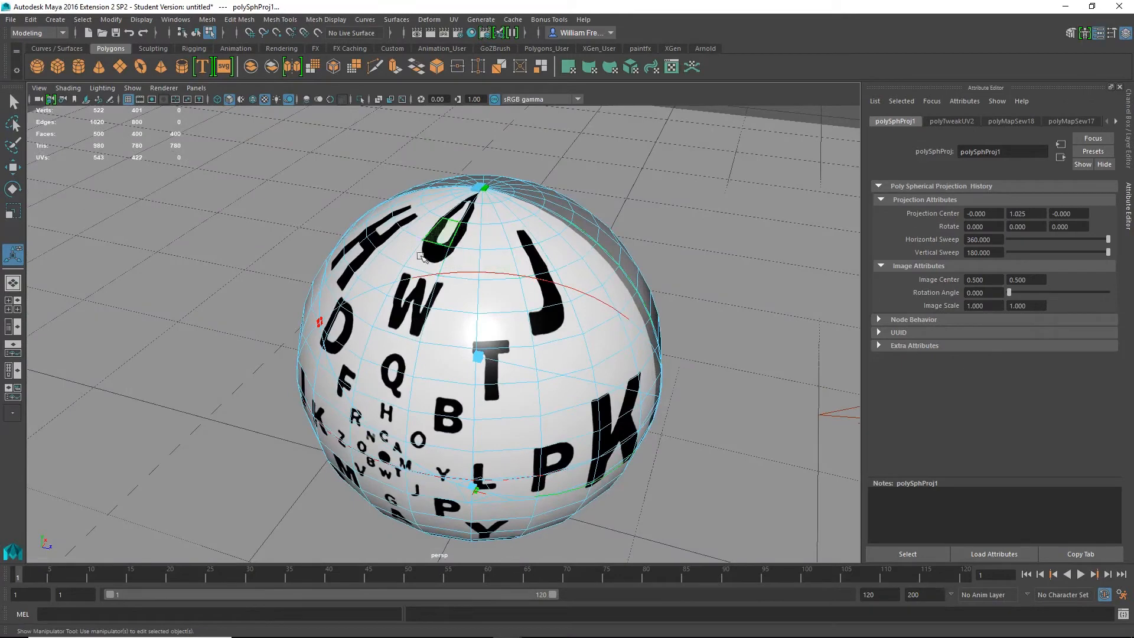
- Switch the sphere through object, edge and vertex modes, ending in face mode with nothing selected
right_click(521, 227)
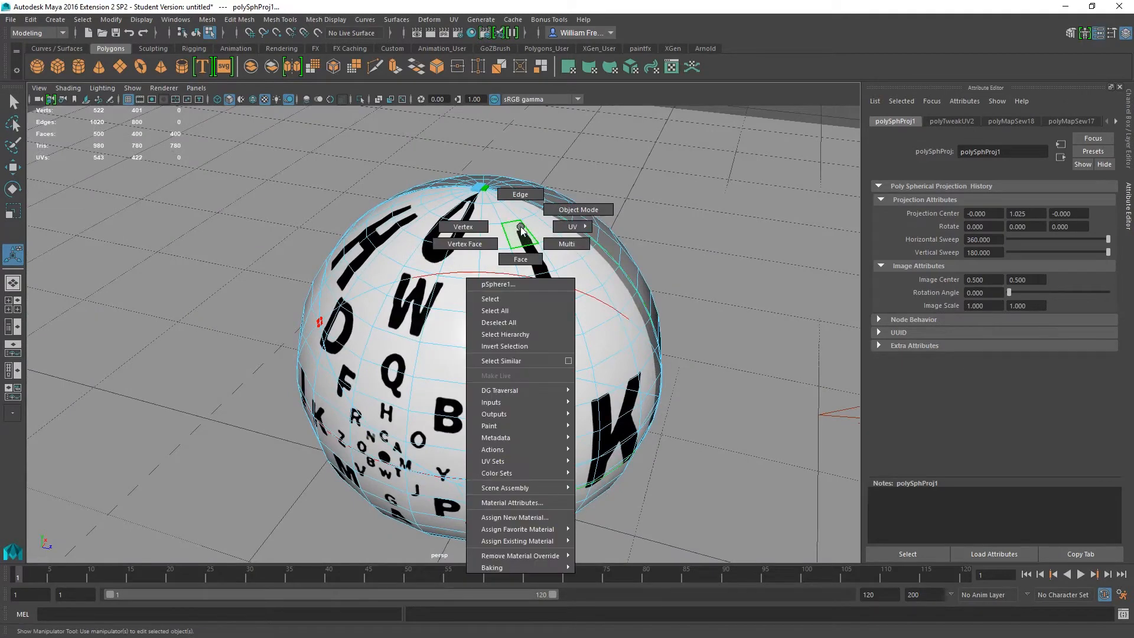
left_click(576, 210)
right_click(479, 286)
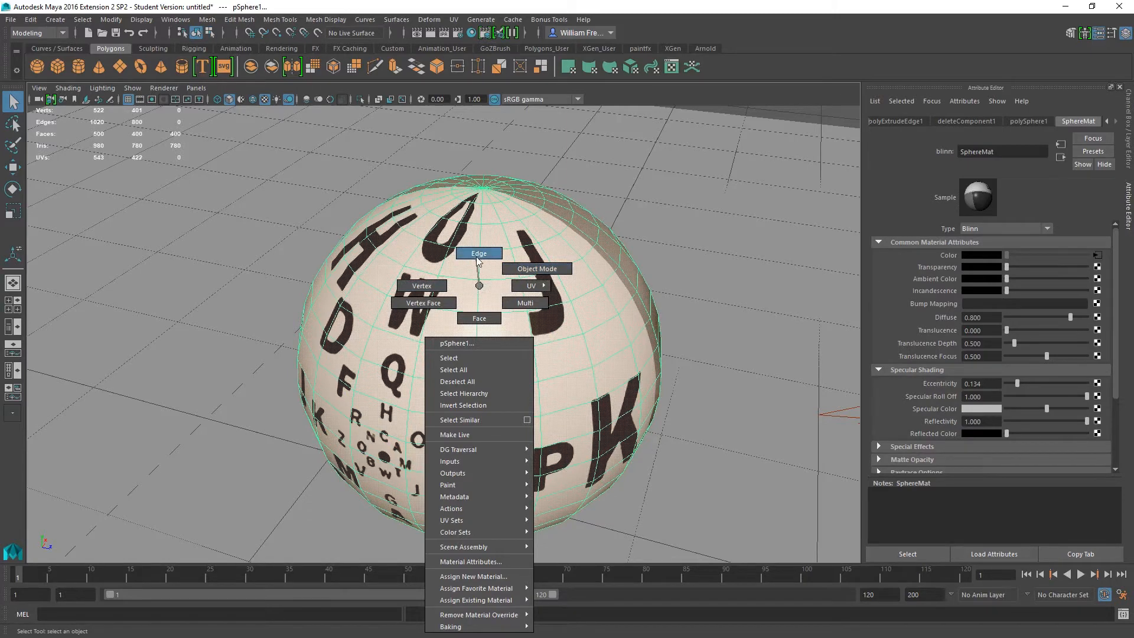
mouse_move(477, 258)
right_mouse_down()
mouse_move(479, 286)
mouse_move(479, 254)
right_mouse_up()
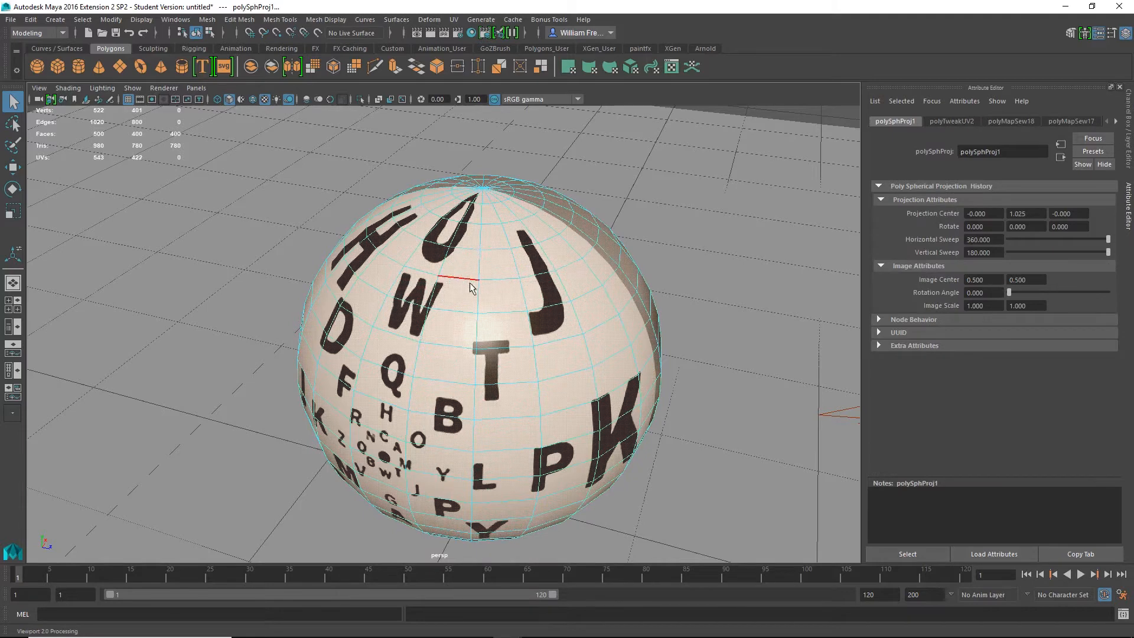
right_click_drag(506, 288, 487, 281)
right_click_drag(507, 285, 502, 319)
left_click_drag(565, 337, 628, 272, "alt")
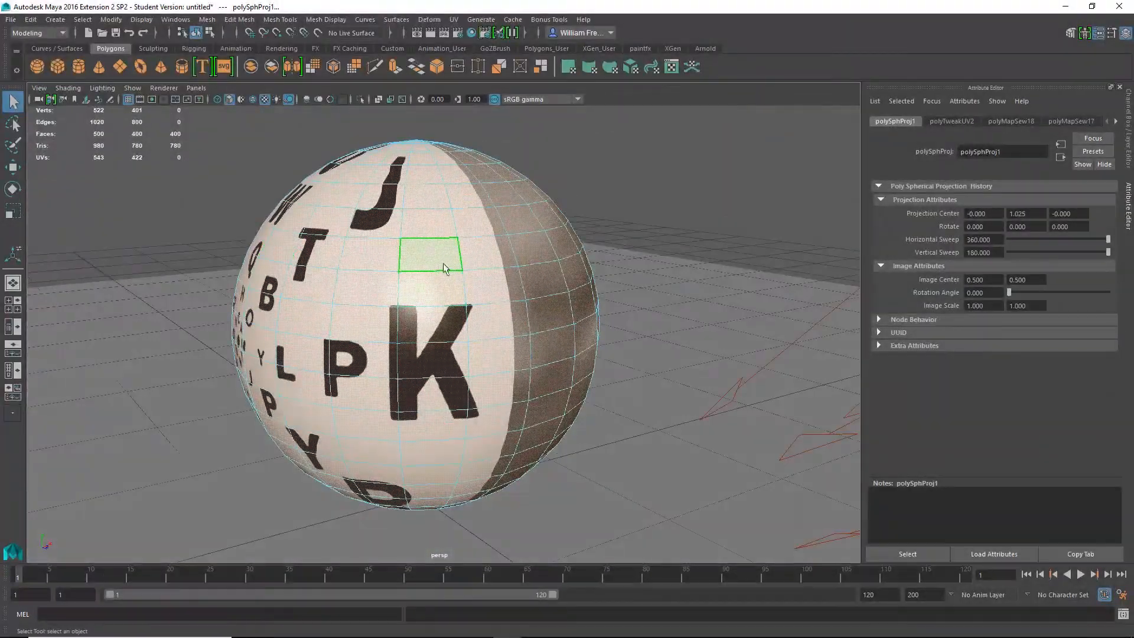
left_click(713, 160)
- Select two adjacent faces in the sphere's gray area beside the letters J and K
left_click_drag(434, 278, 462, 282, "alt")
right_click_drag(416, 269, 533, 325, "alt")
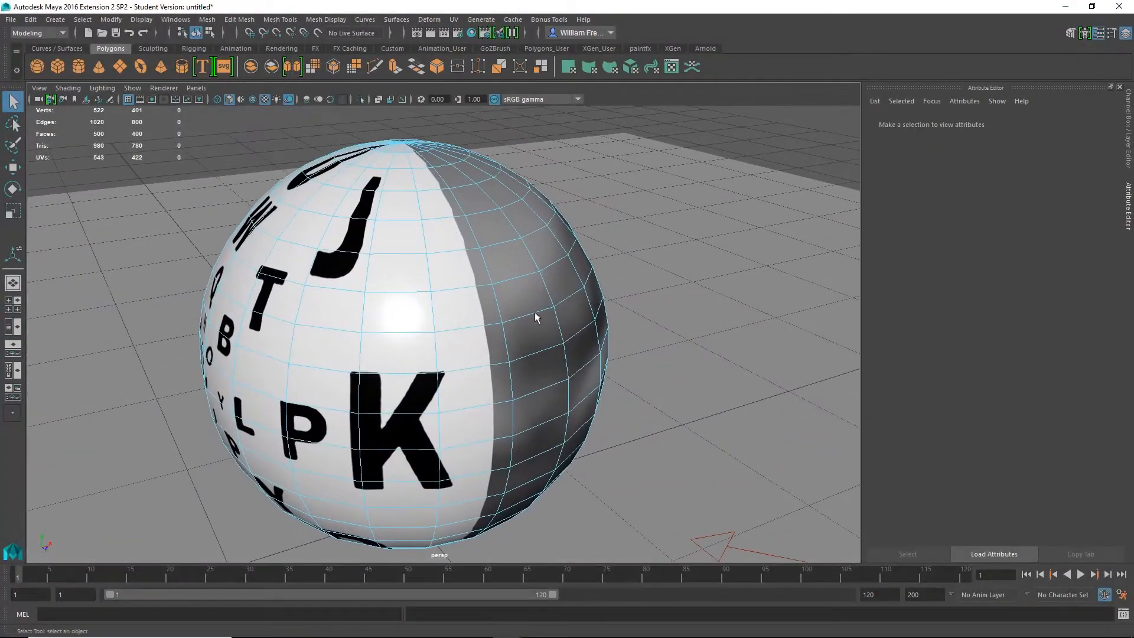
left_click(515, 295)
left_click_drag(426, 267, 527, 304, "alt")
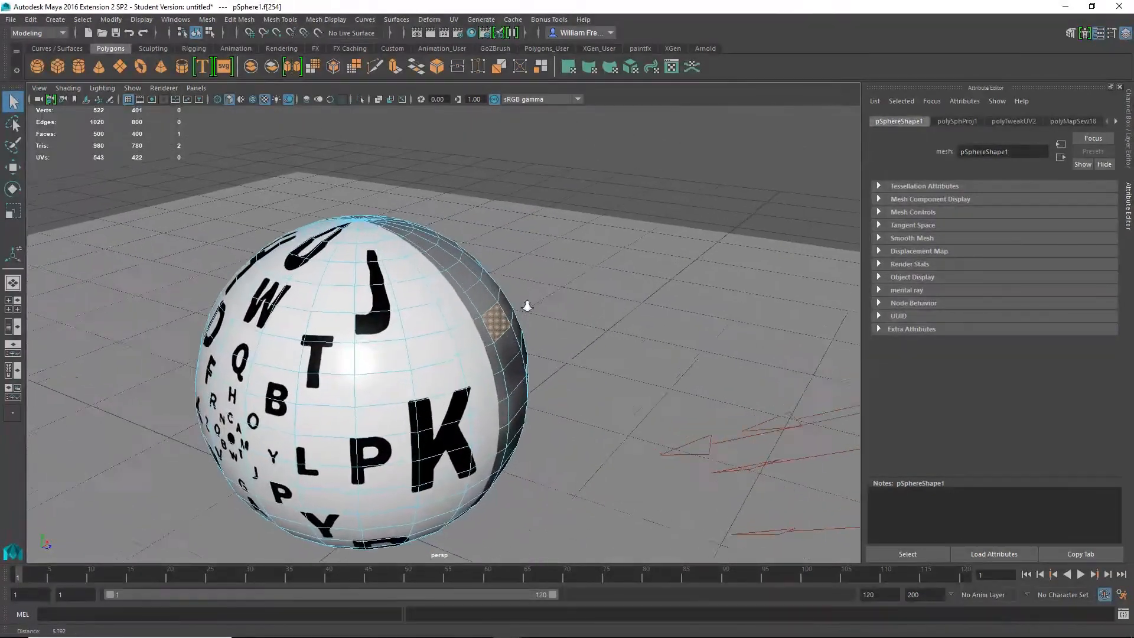
right_click_drag(526, 304, 670, 355, "alt")
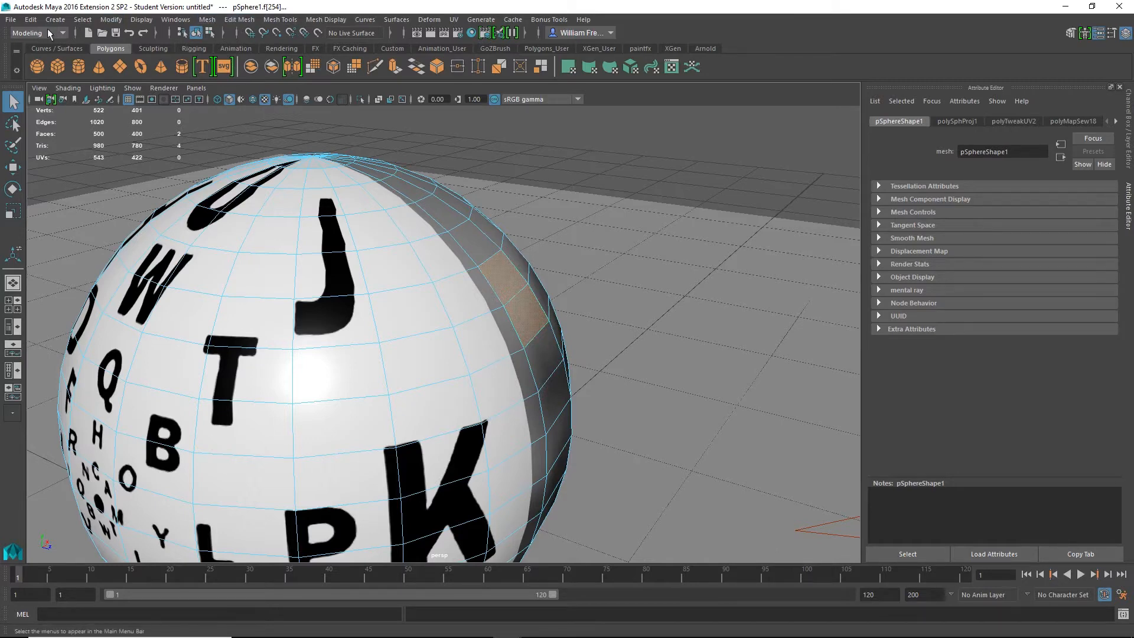
- Try collapsing the two selected faces and undo the collapse
left_click(208, 23)
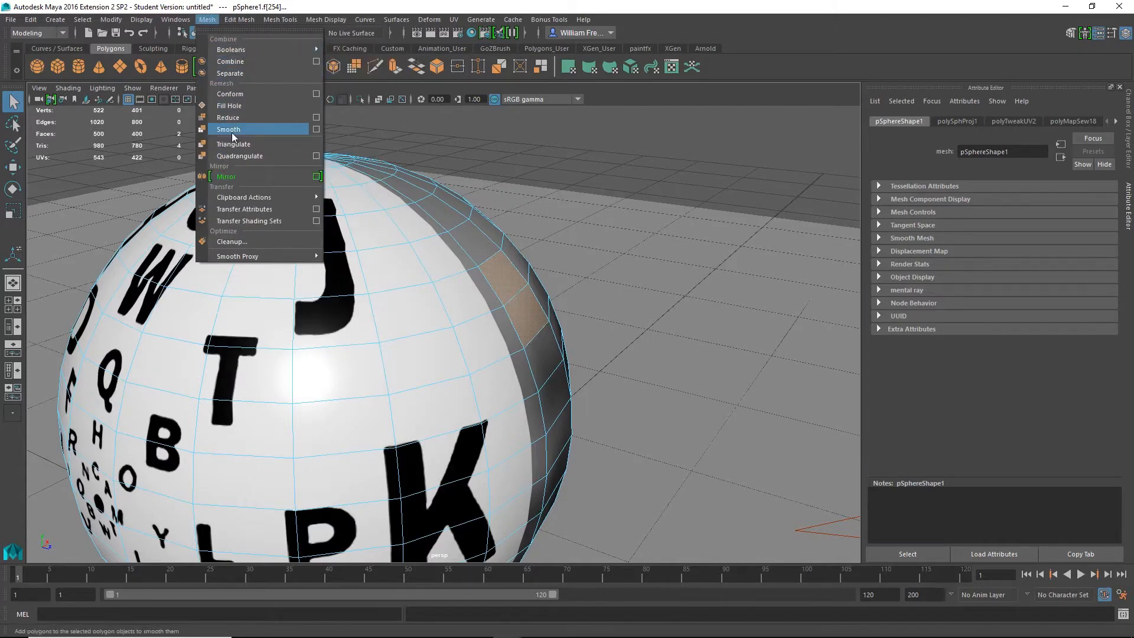
mouse_move(234, 22)
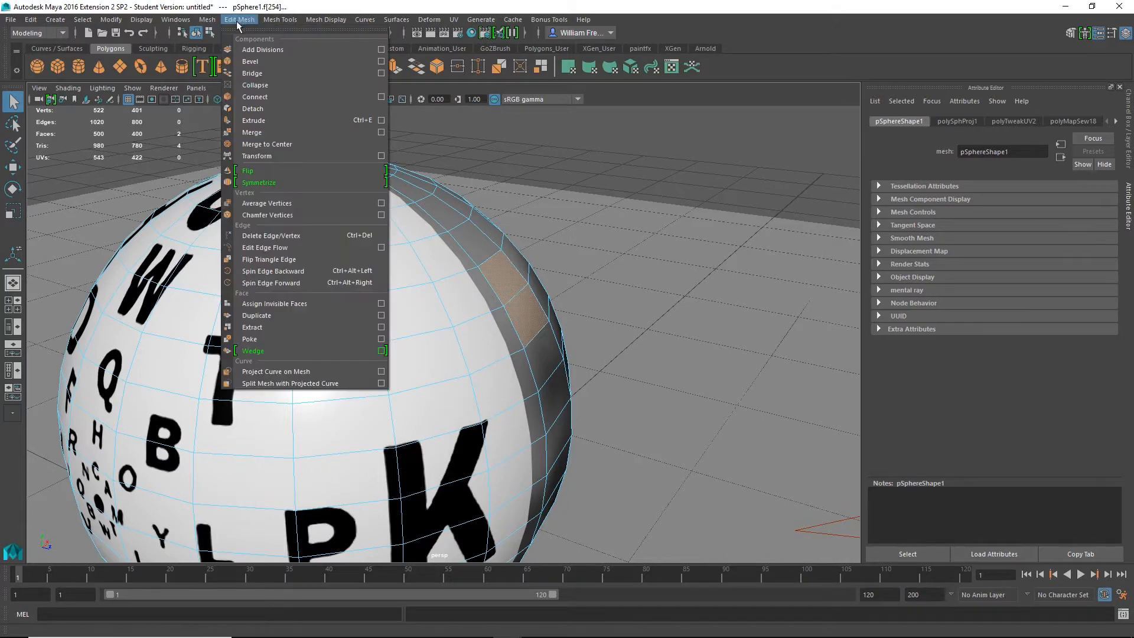
left_click(258, 88)
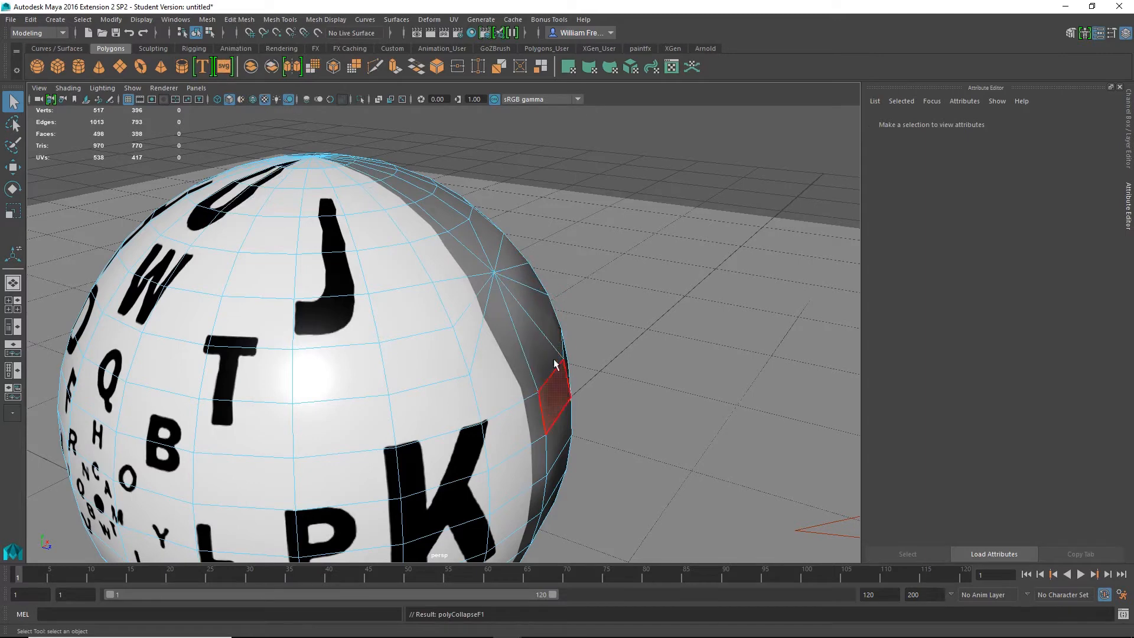
left_click_drag(520, 342, 420, 355, "alt")
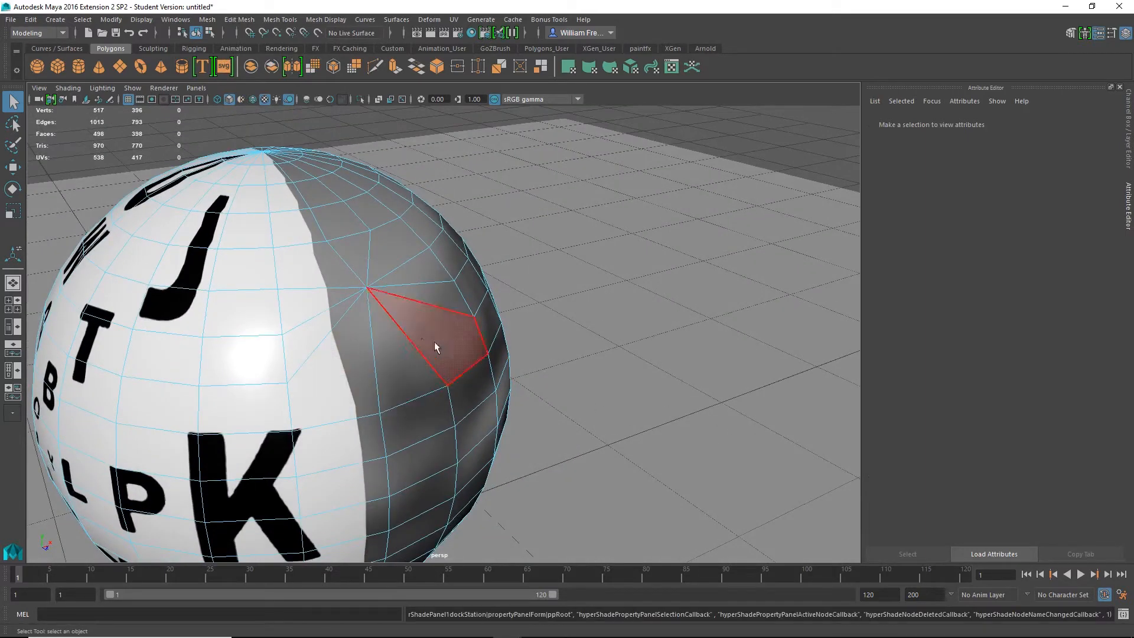
key("ctrl+z")
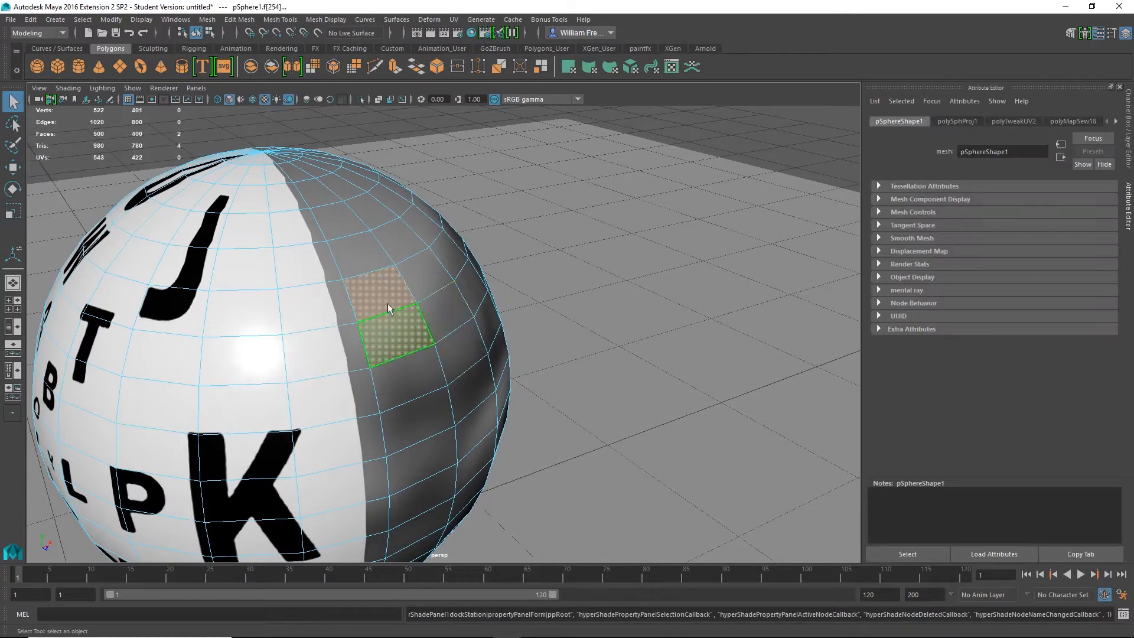
- Extrude the two selected faces outward from the sphere with a Local Translate Z of 0.26
left_click_drag(319, 319, 375, 295, "alt")
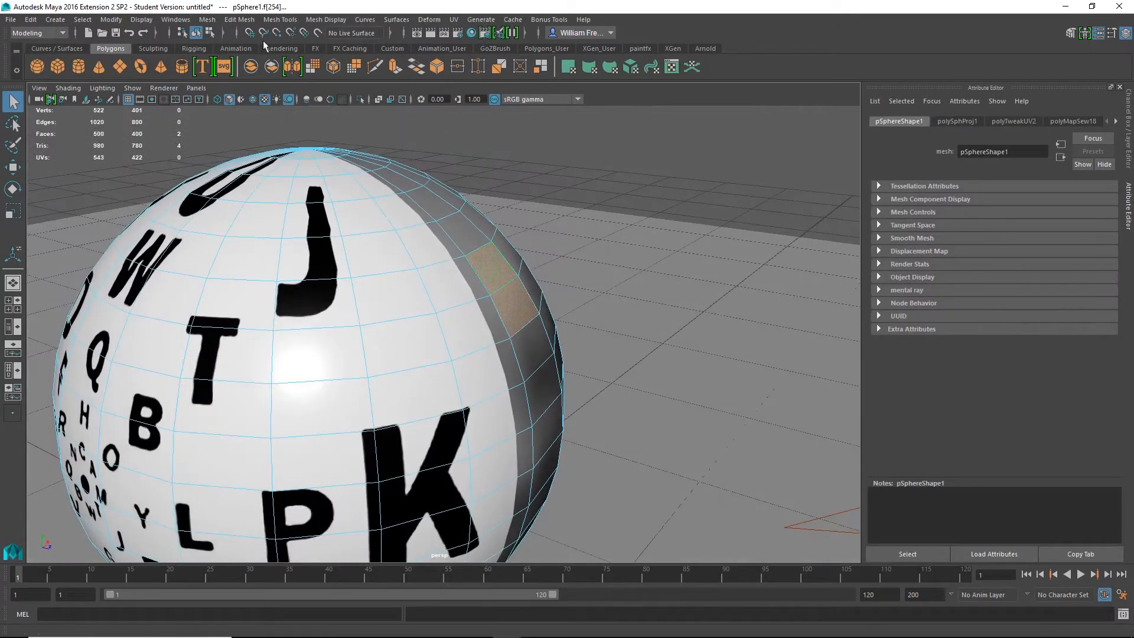
left_click(232, 19)
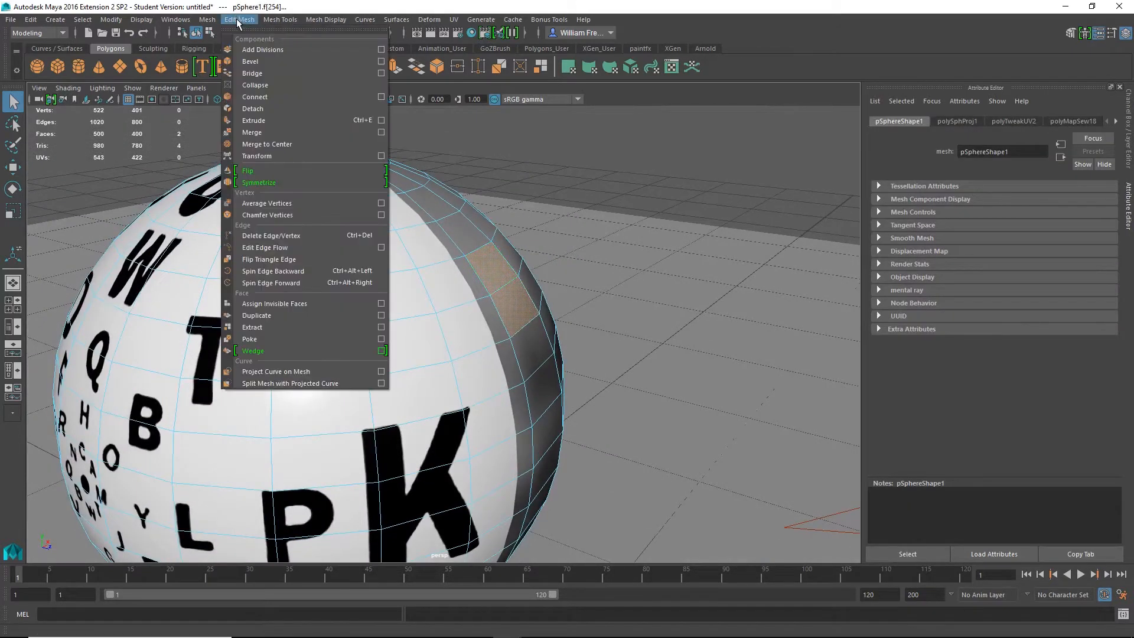
left_click(261, 120)
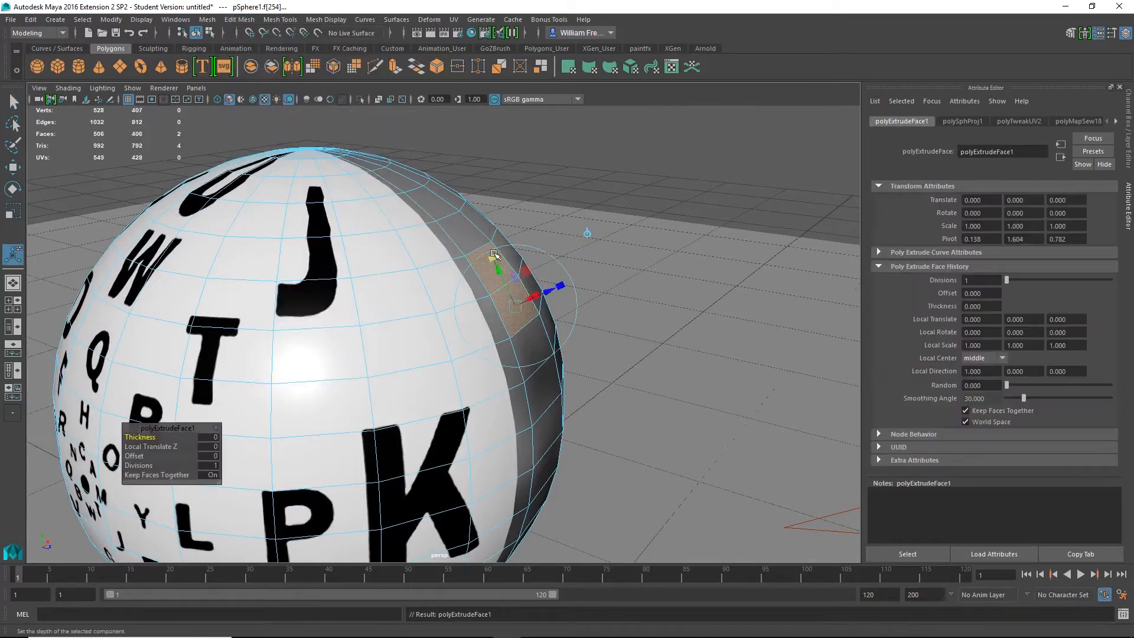
left_click_drag(596, 319, 647, 378, "alt")
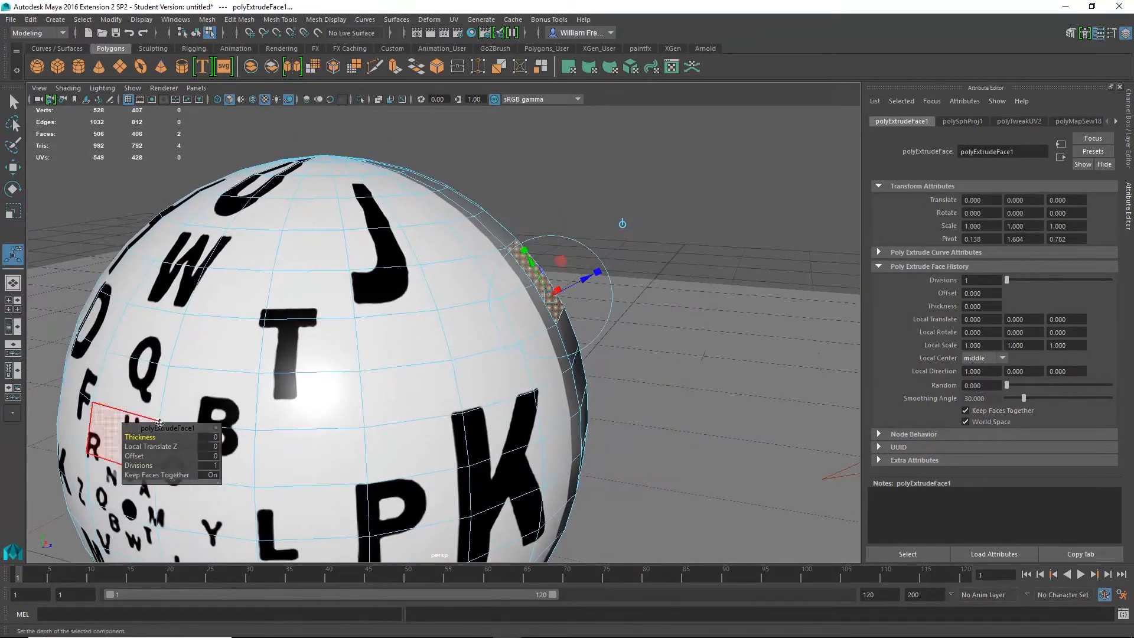
left_click_drag(197, 428, 723, 155)
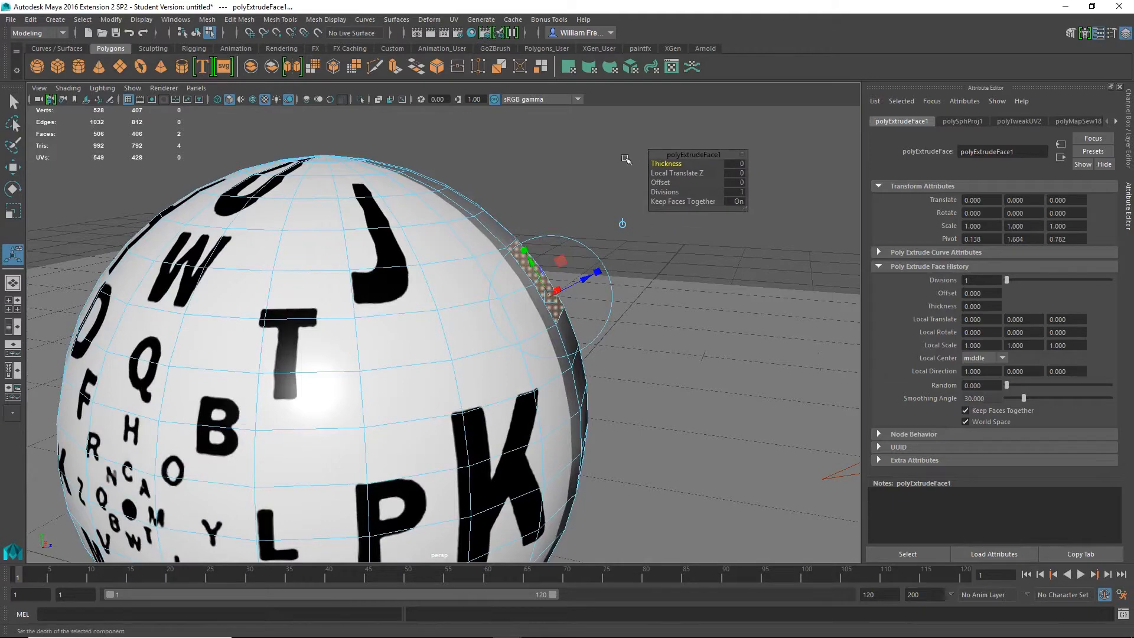
scroll(497, 219, "up", 5)
key("f")
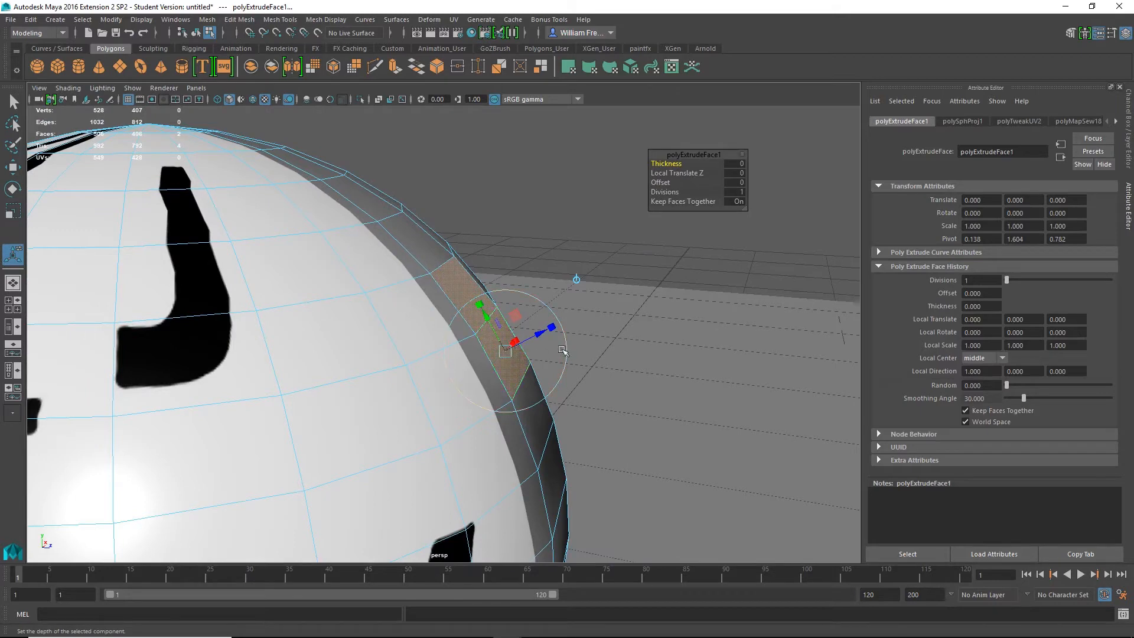
left_click_drag(539, 335, 679, 354)
left_click_drag(443, 392, 375, 297, "alt")
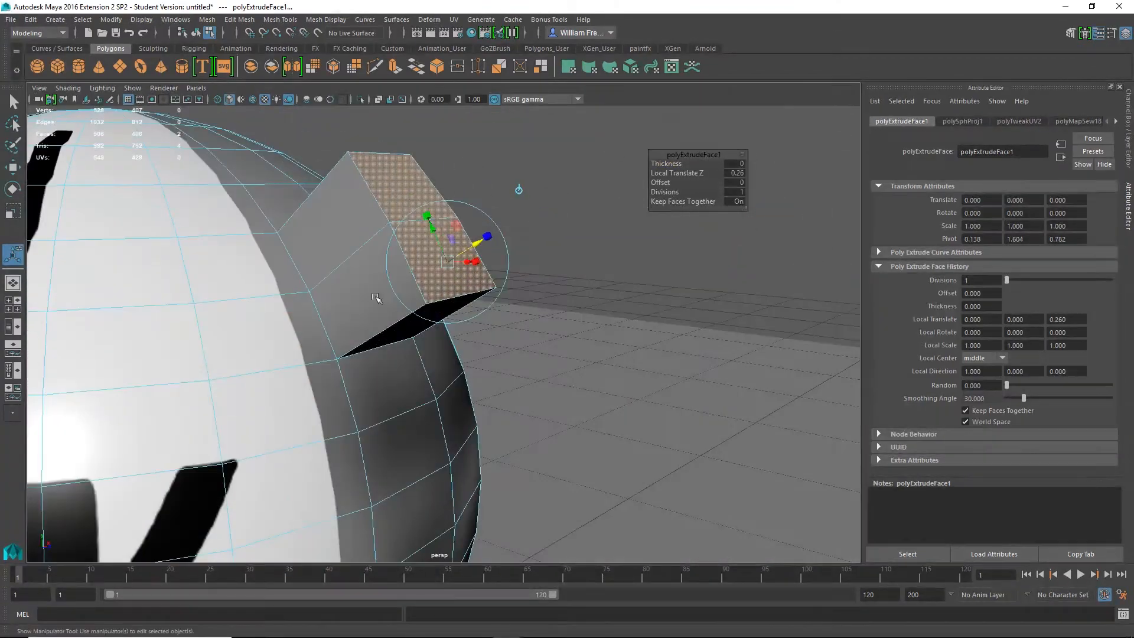
- Scale the extruded end faces down to a Local Scale of about 0.549 by 0.493
mouse_move(336, 358)
left_mouse_down("alt")
mouse_move(248, 384)
mouse_move(344, 364)
mouse_move(322, 362)
left_mouse_up("alt")
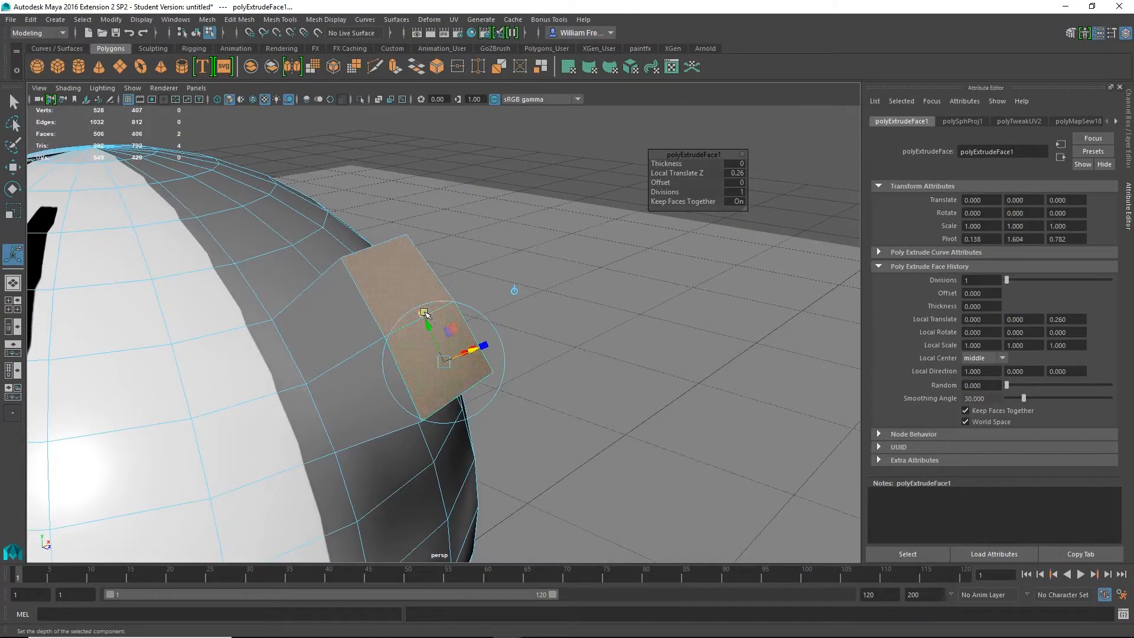
left_click_drag(424, 312, 298, 330)
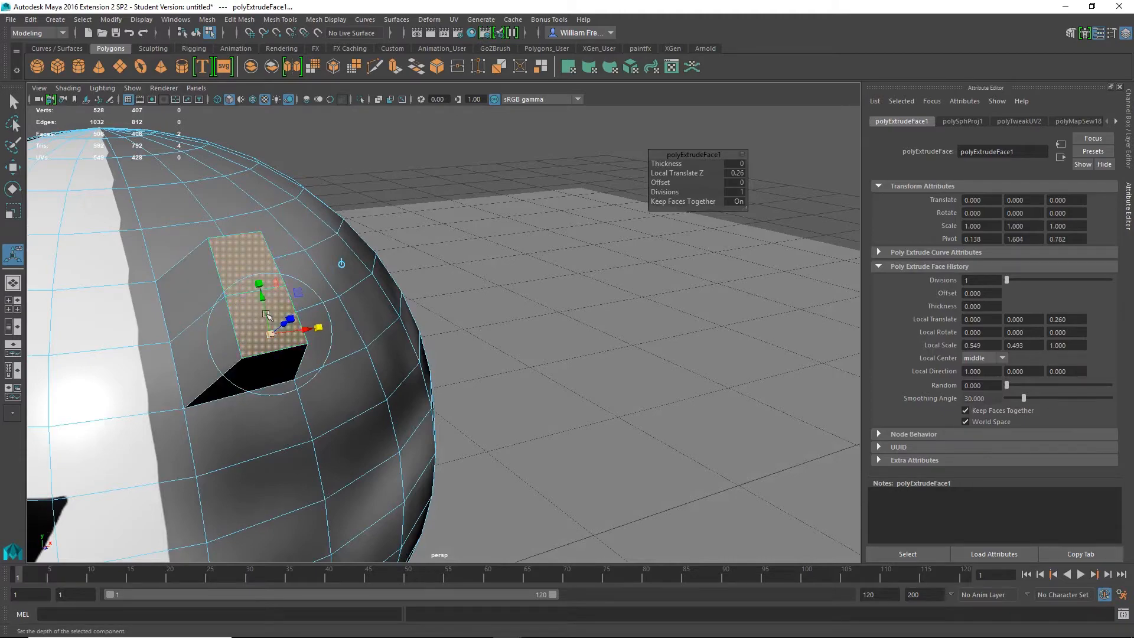
left_click_drag(242, 334, 347, 335, "alt")
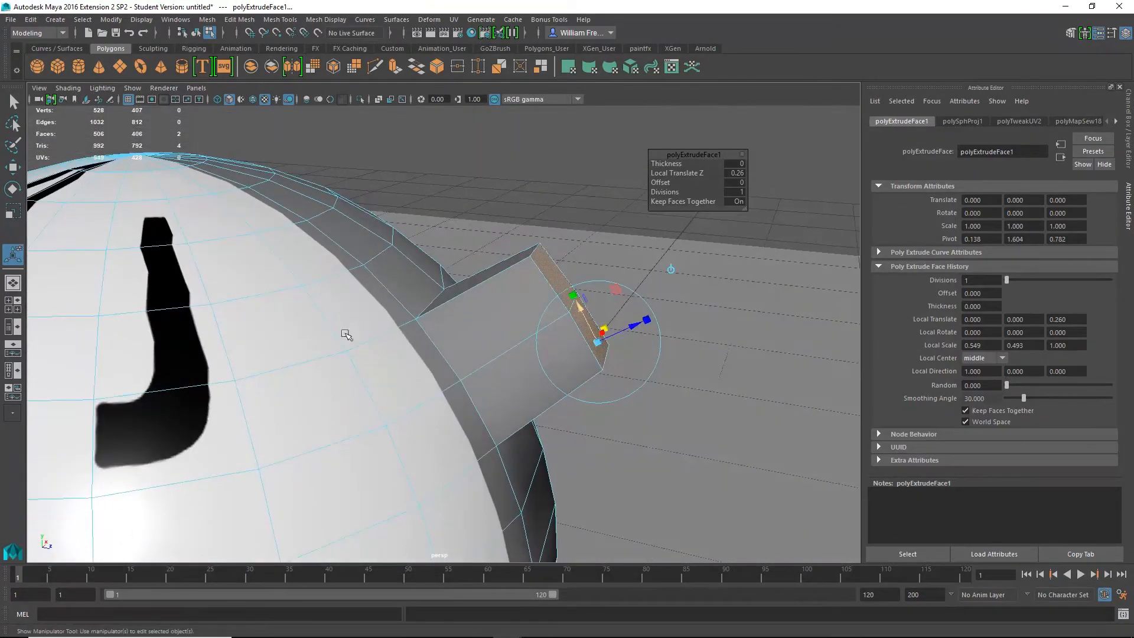
- Try scaling the two extruded end faces uniformly and undo the scaling
left_click_drag(495, 346, 417, 319, "alt")
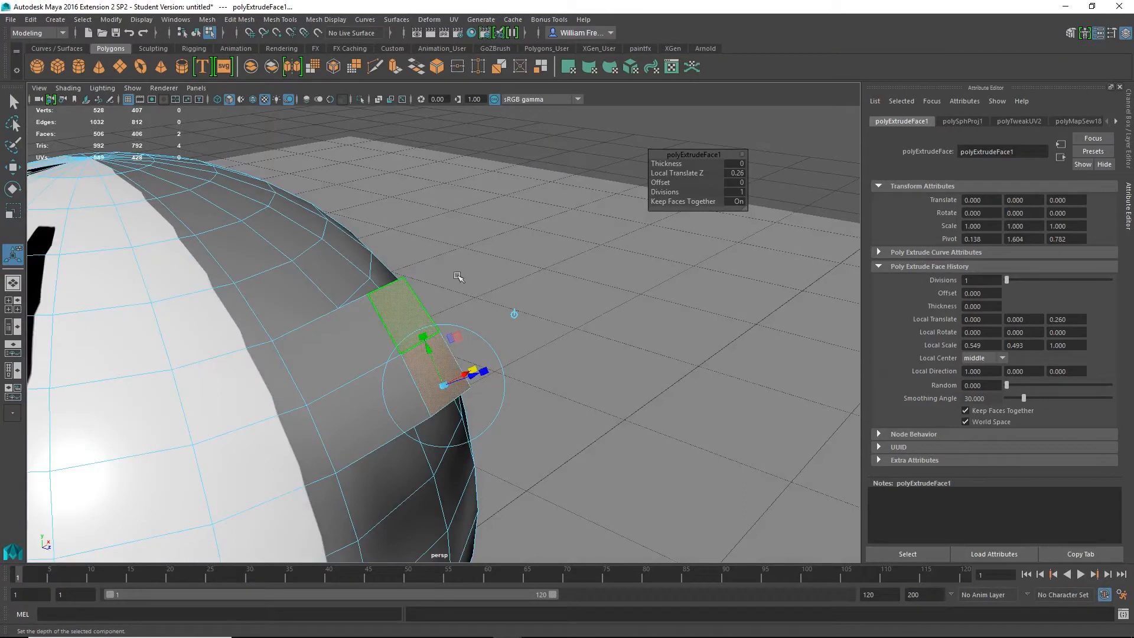
left_click(562, 140)
left_click(402, 314)
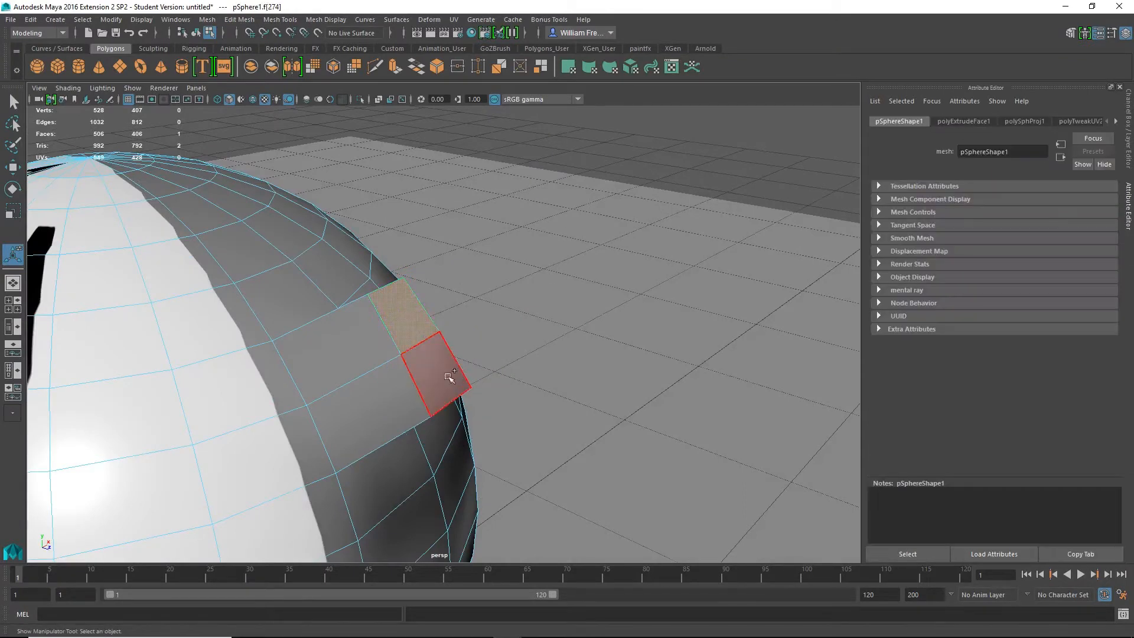
left_click(440, 367, "shift")
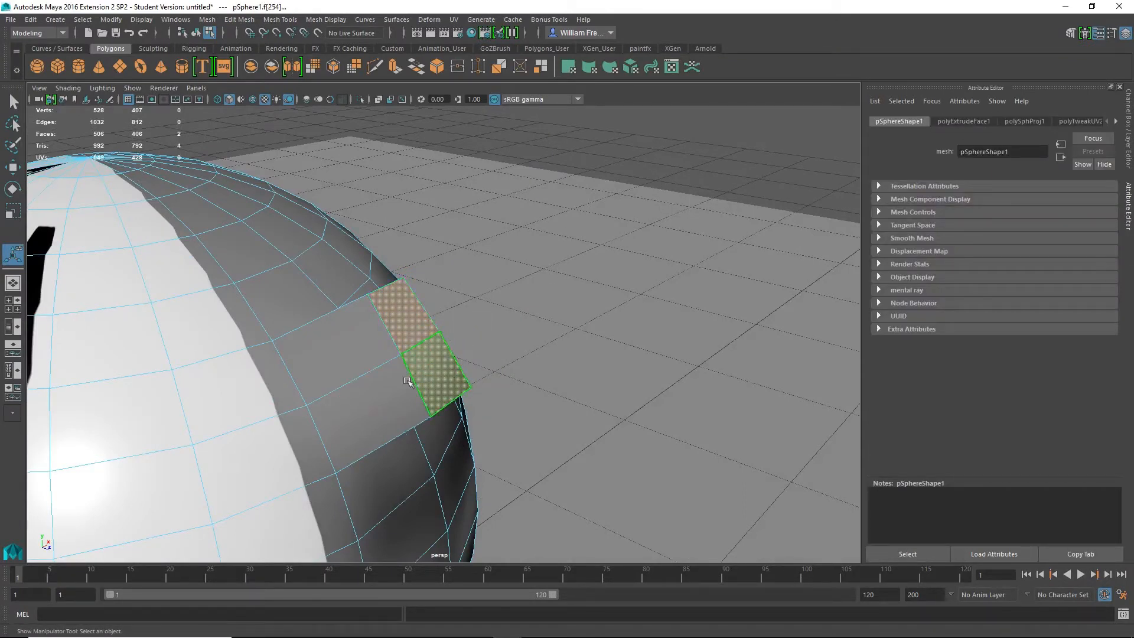
key("r")
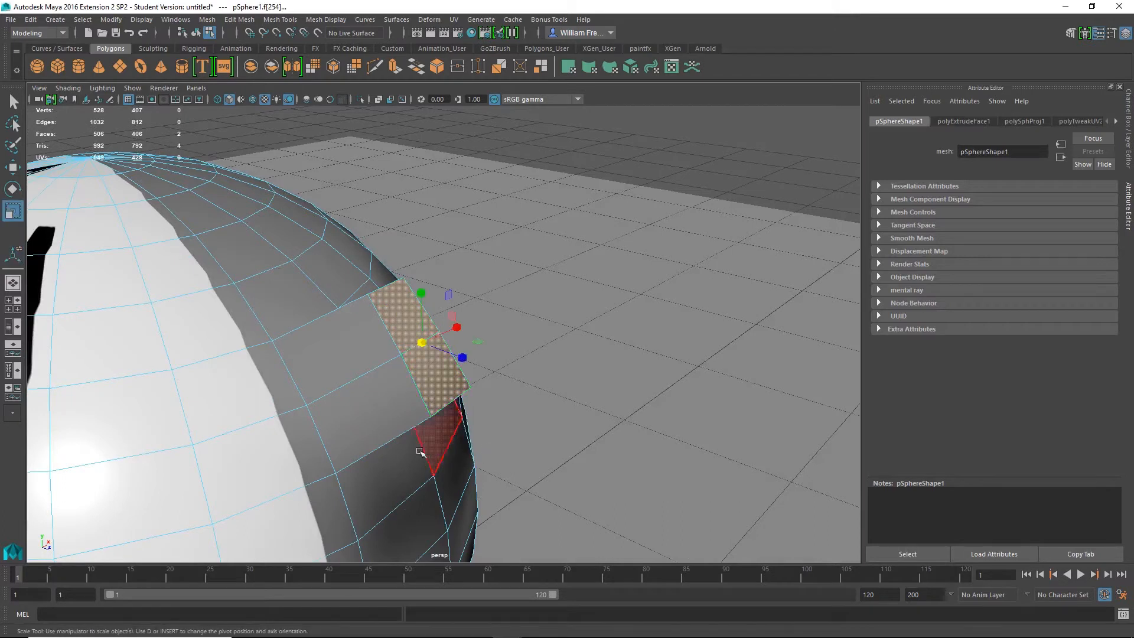
left_click_drag(423, 343, 499, 361)
key("ctrl+z")
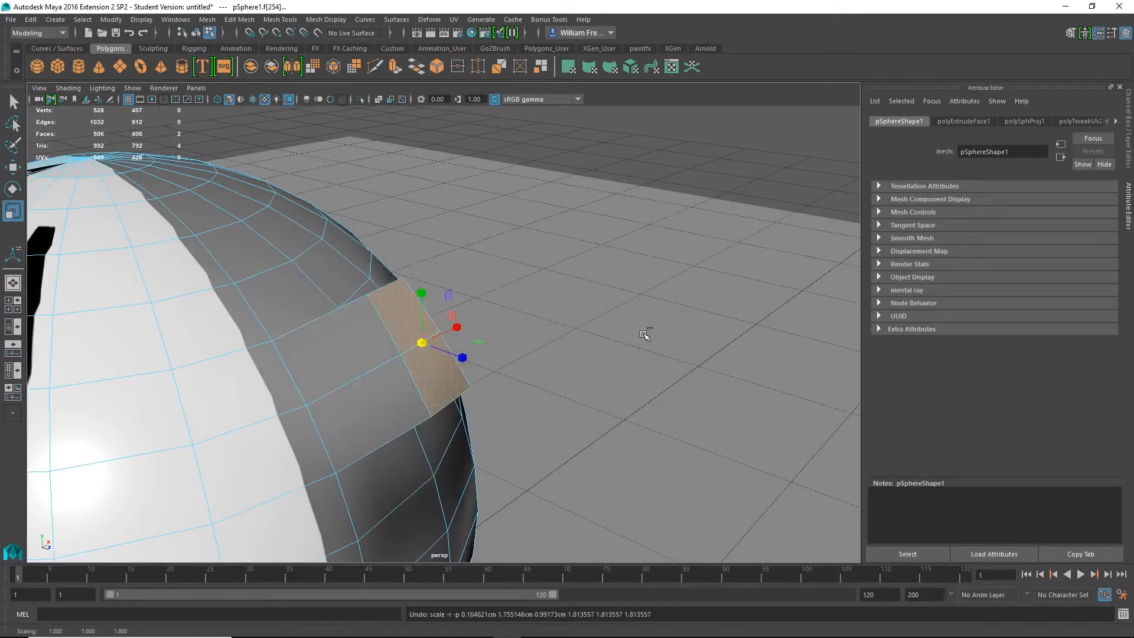
key("ctrl+z")
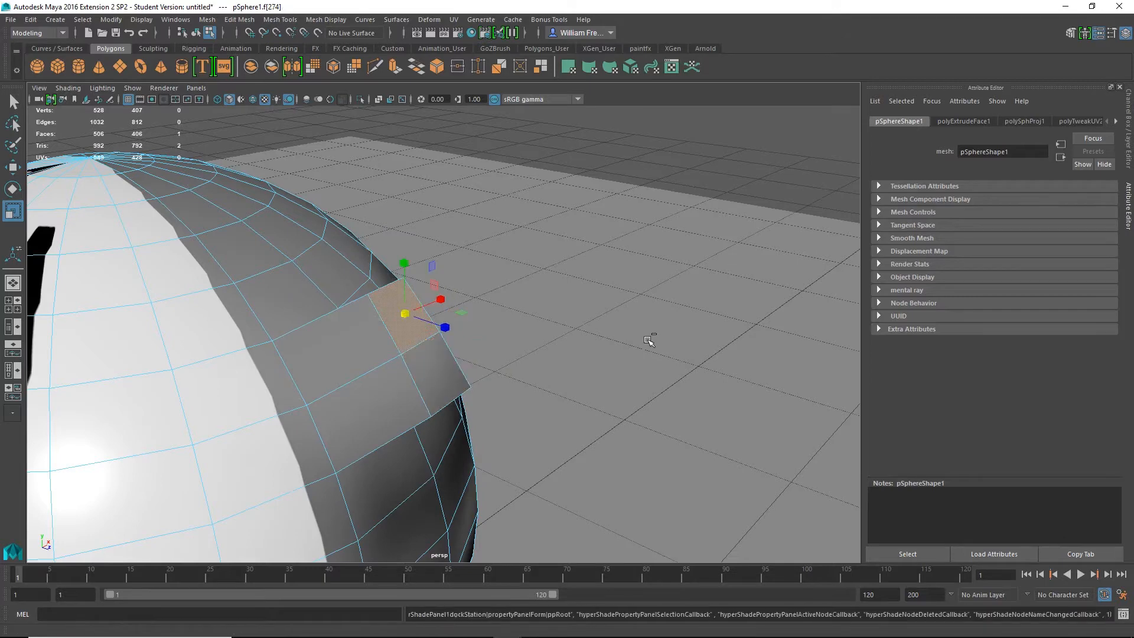
- Undo the earlier scaling of the end faces and the extrusion itself, bringing them back onto the sphere's surface
left_click(584, 393)
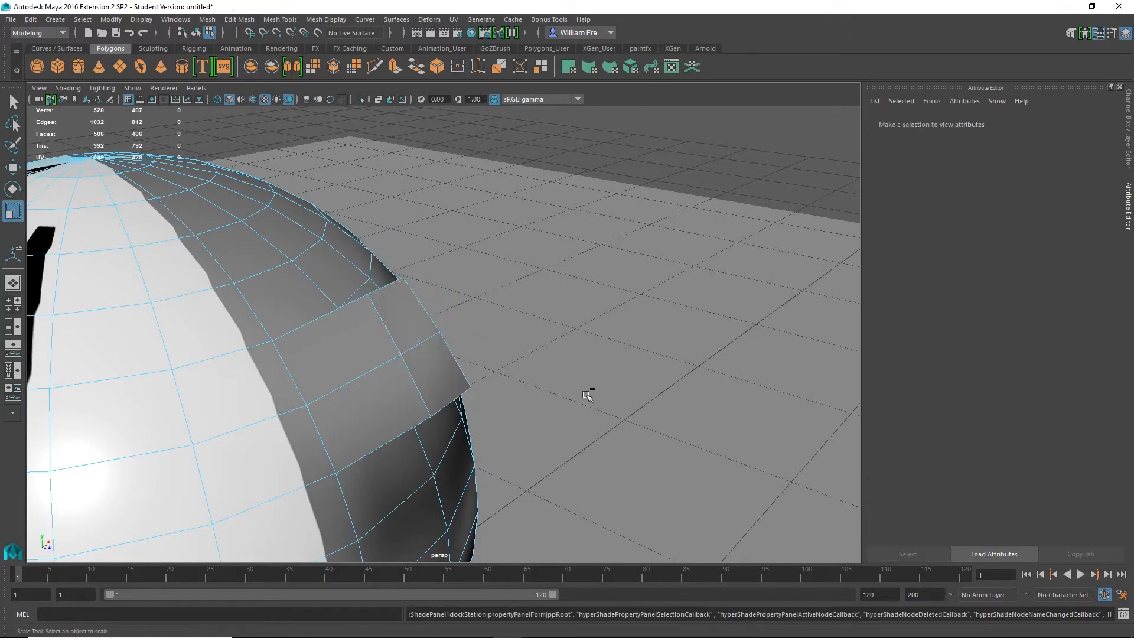
left_click(420, 298)
key("ctrl+e")
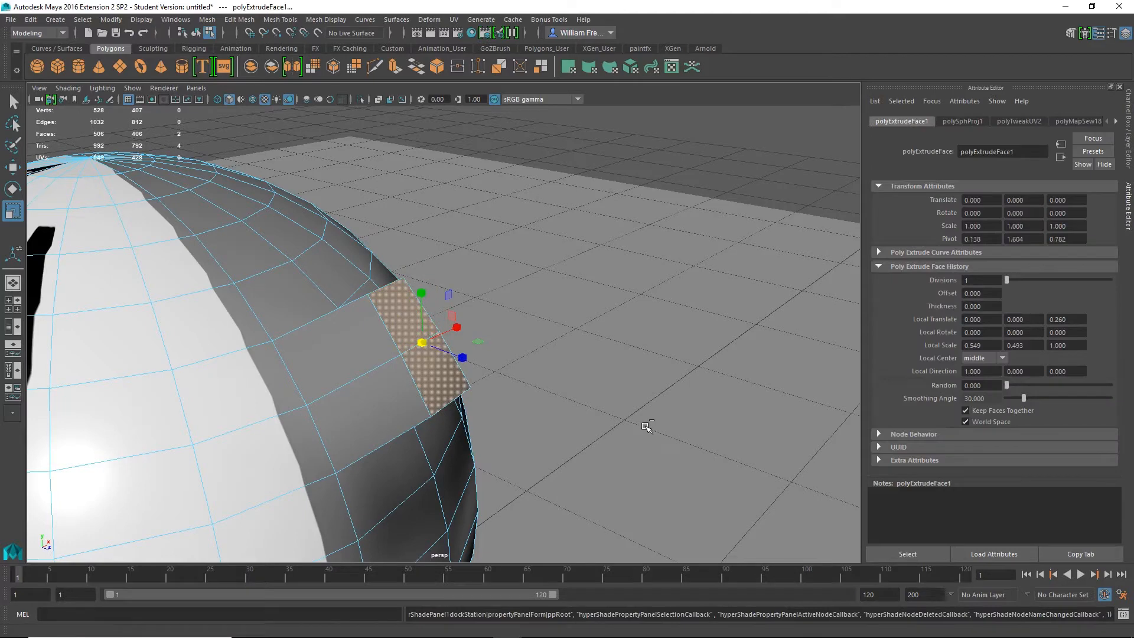
key("ctrl+z")
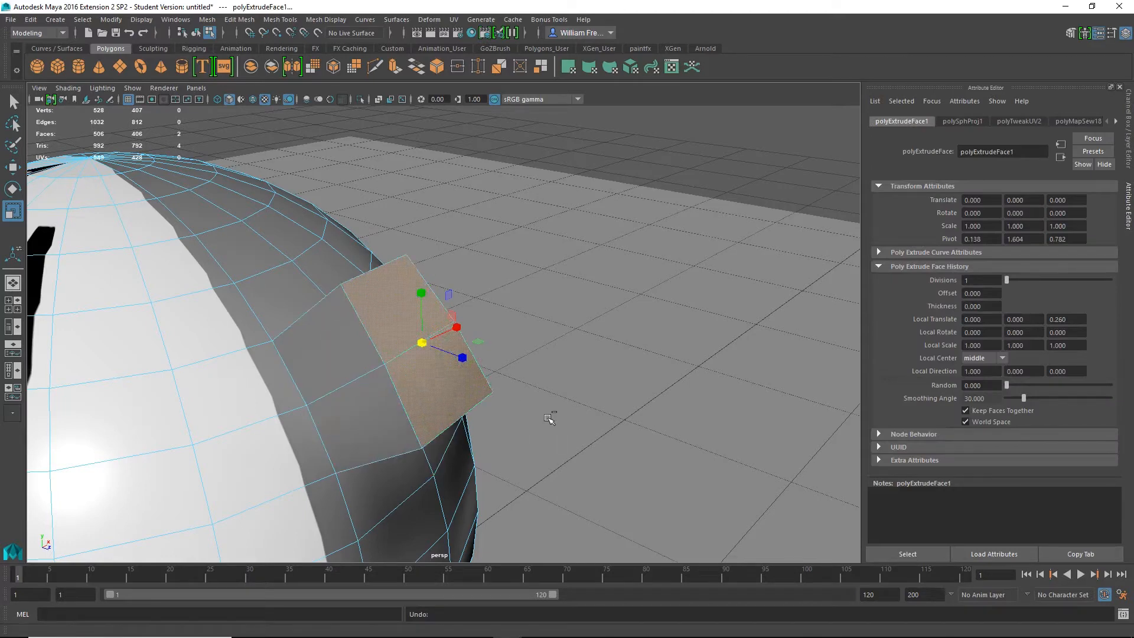
key("ctrl+z")
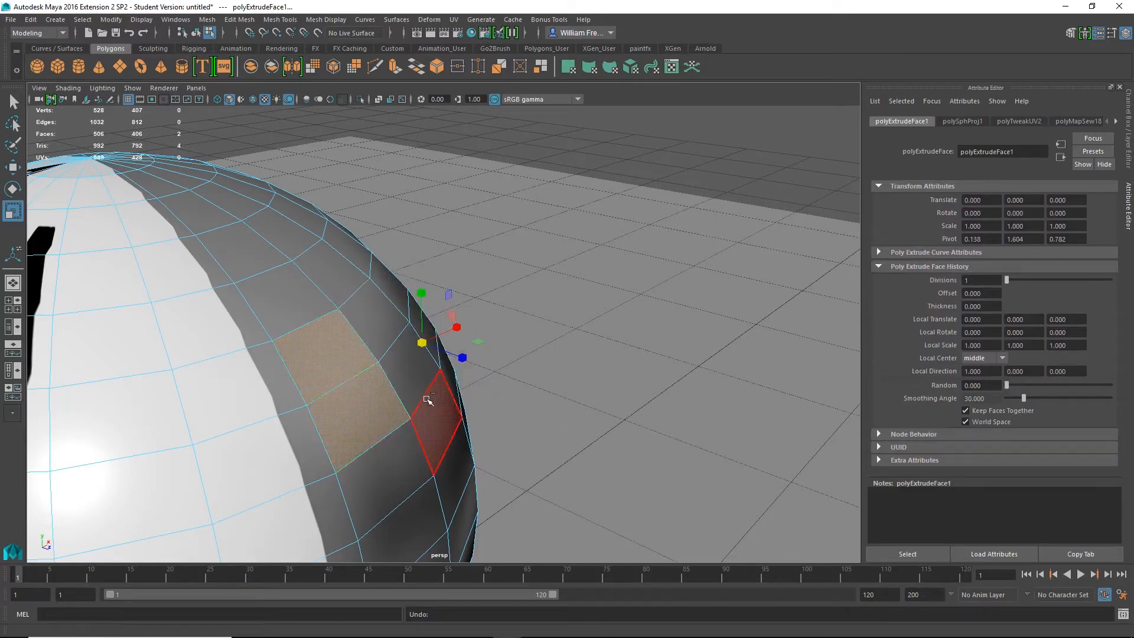
key("ctrl+z")
- Reselect the two adjacent faces in the sphere's gray area
left_click(322, 358)
left_click(367, 412)
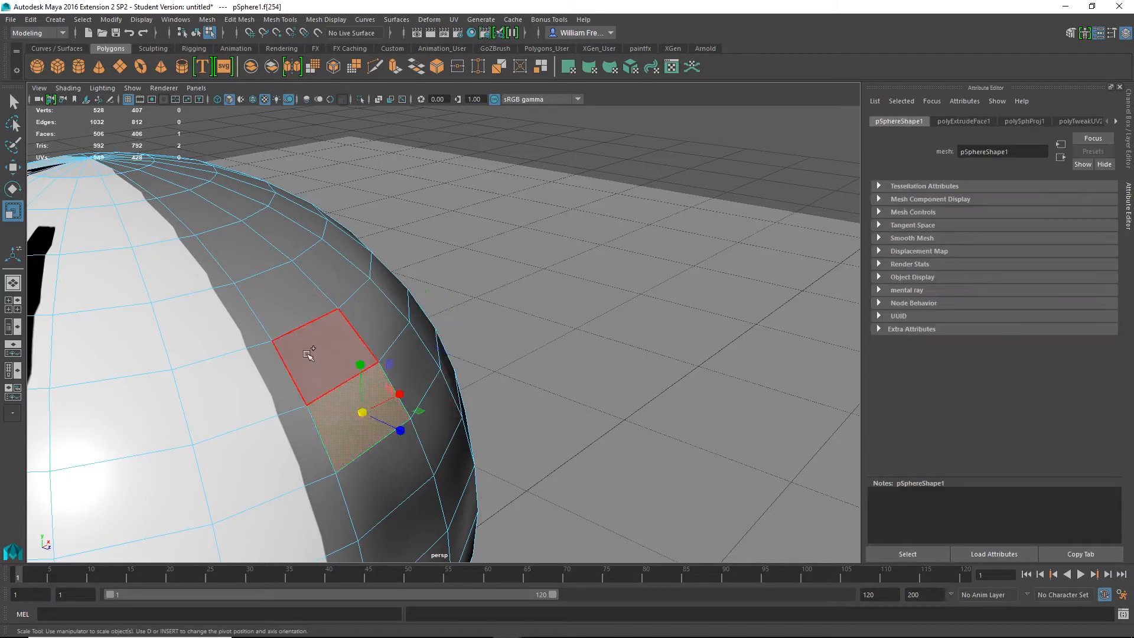
left_click(308, 355, "shift")
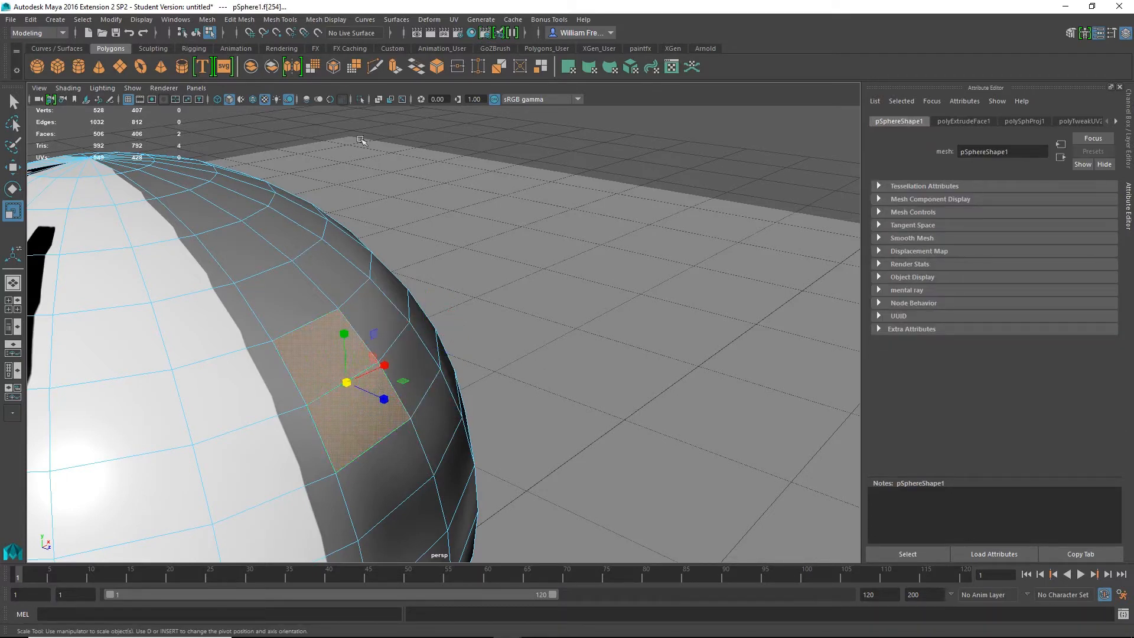
- Show the Modeling Toolkit and review its selection modes and its mesh, component and tool commands
left_click(1071, 34)
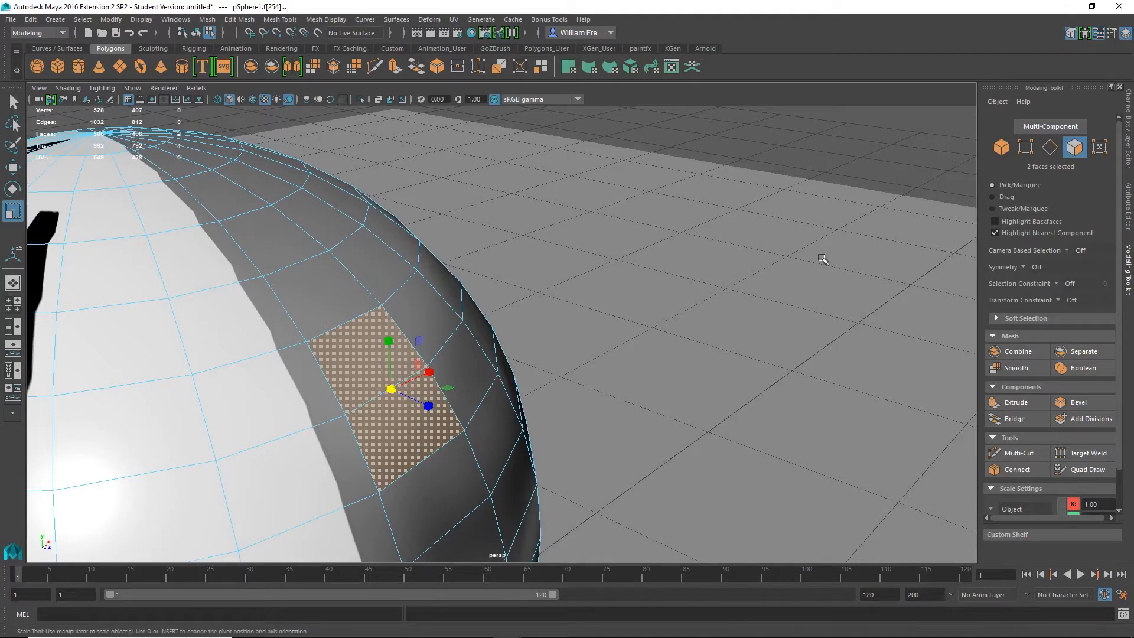
left_click_drag(741, 359, 641, 316, "alt")
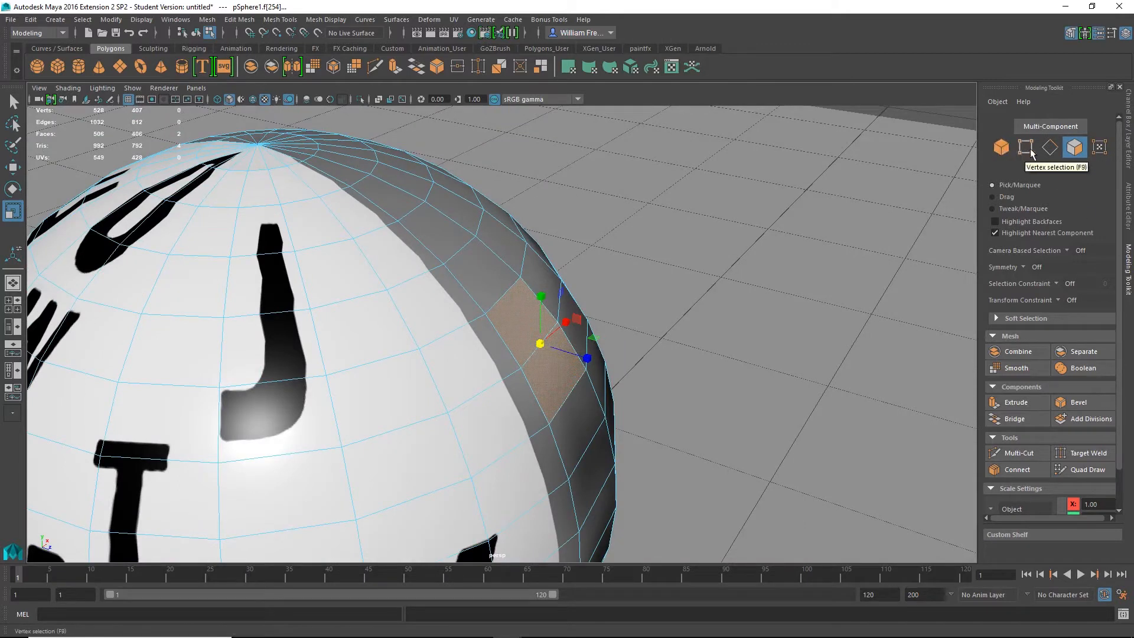
right_click(353, 285)
left_click(210, 20)
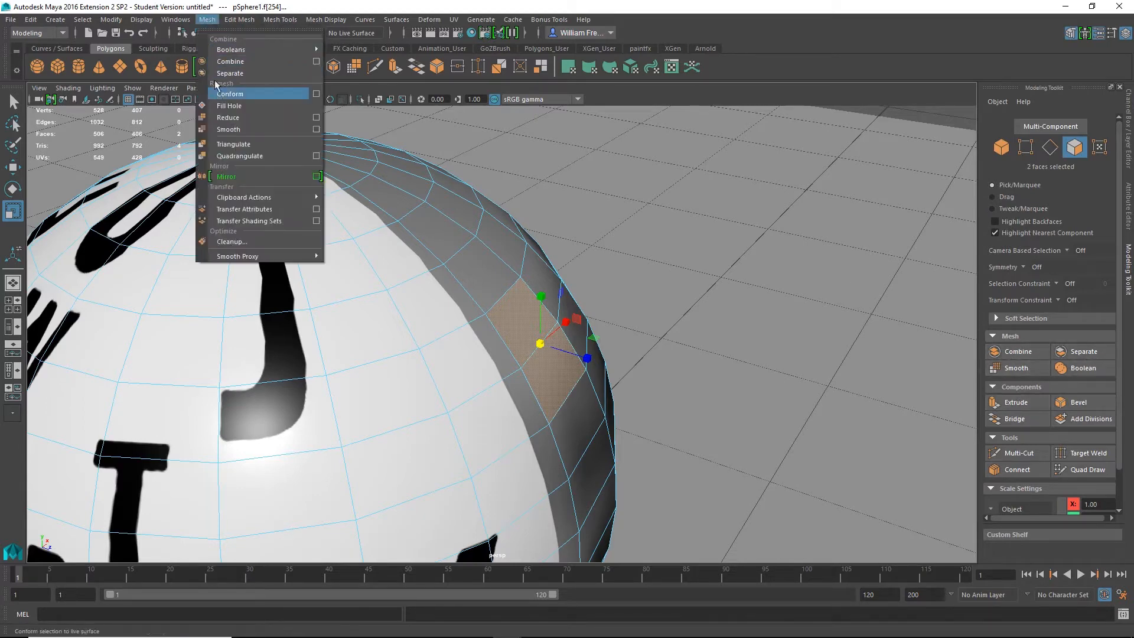
left_click(208, 19)
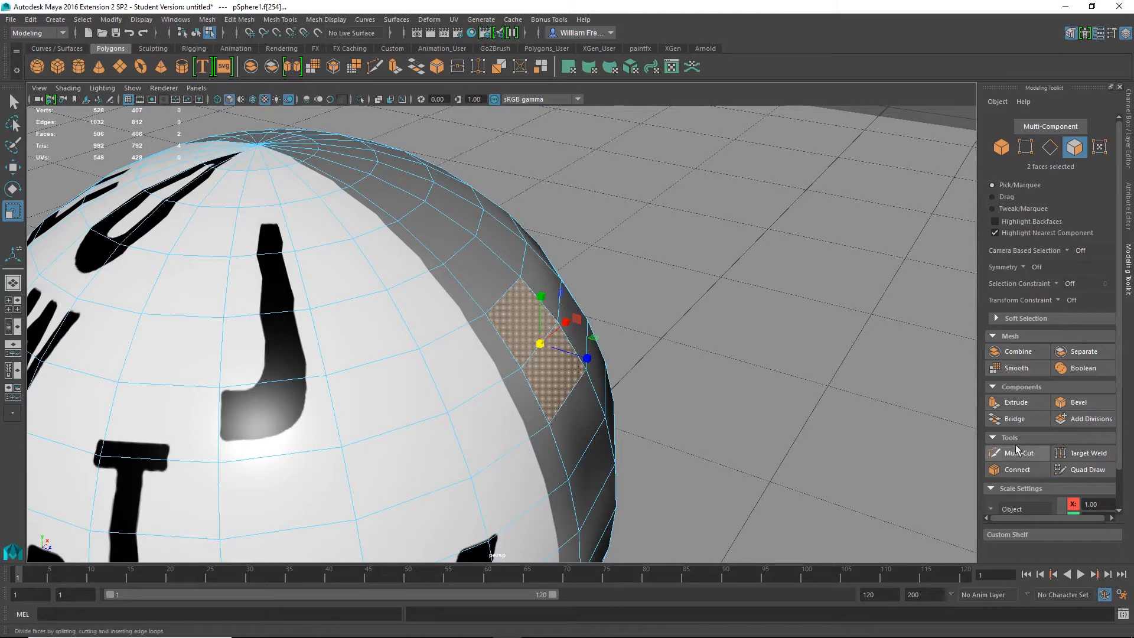
scroll(990, 411, "down", 2)
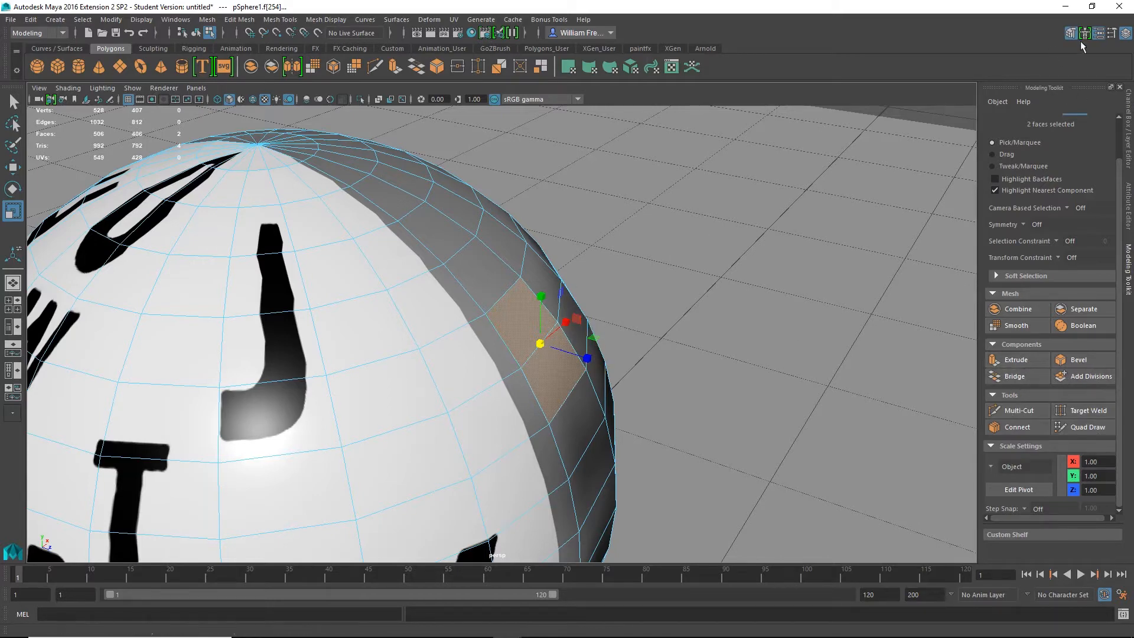
- Extrude the two selected faces, try a Thickness of -0.2, and undo the thickness change
left_click(1017, 360)
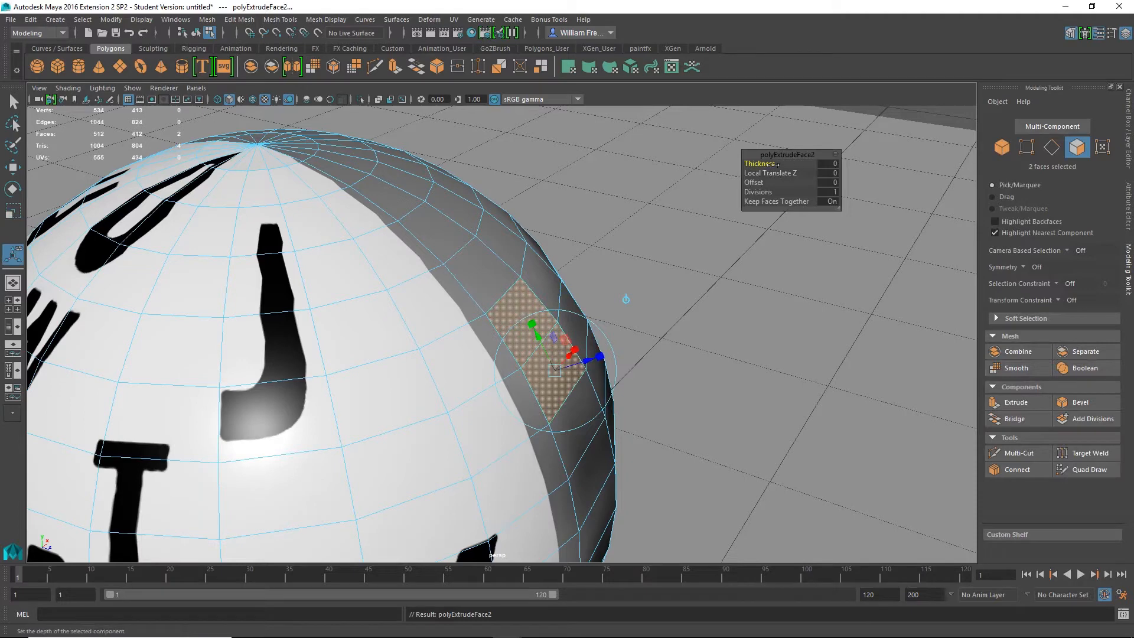
left_click_drag(769, 164, 767, 162)
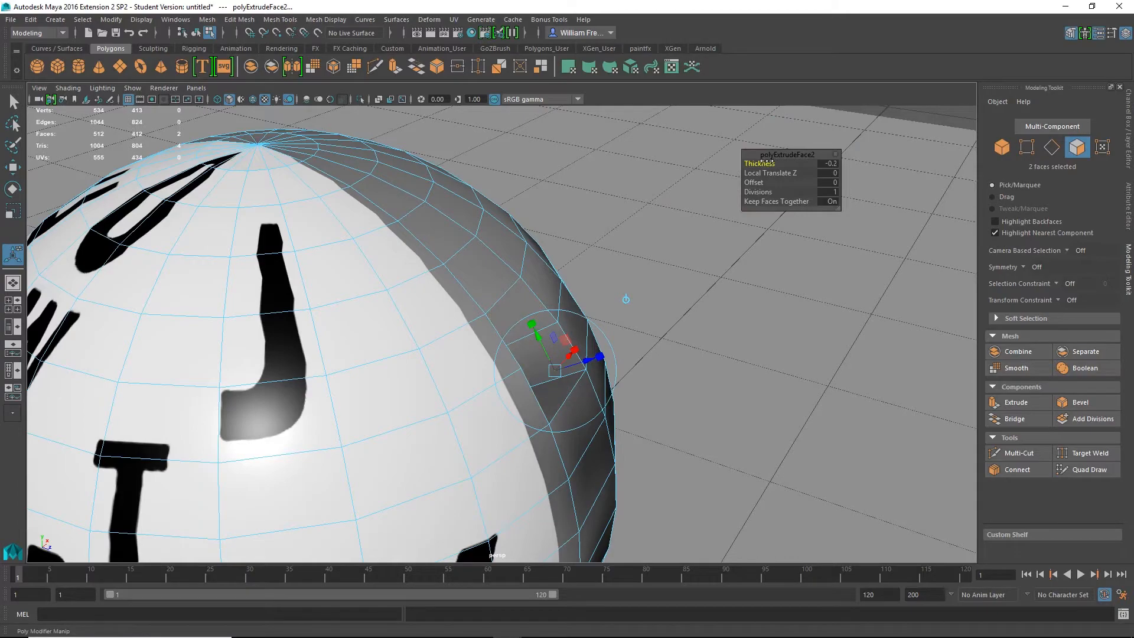
left_click_drag(462, 399, 426, 417, "alt")
key("ctrl+z")
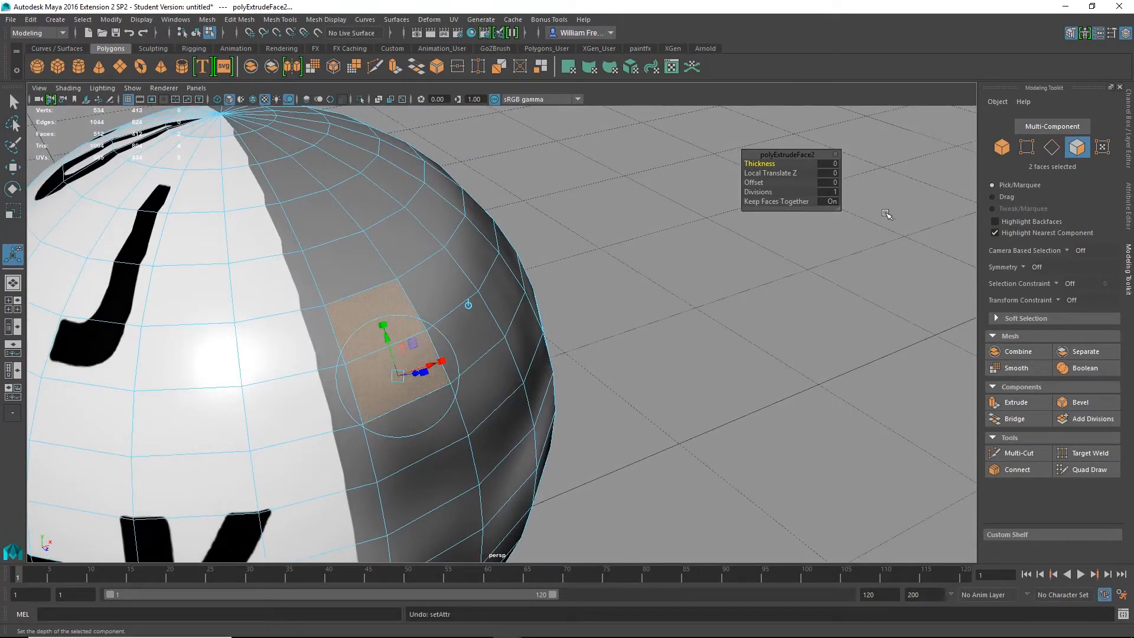
- Set the extrusion's Thickness to 0.3, Offset to -0.1 and Divisions to 2
left_click_drag(762, 163, 807, 260)
mouse_move(767, 164)
left_mouse_down()
mouse_move(786, 173)
mouse_move(755, 183)
mouse_move(766, 182)
left_mouse_up()
middle_click_drag(756, 183, 772, 192)
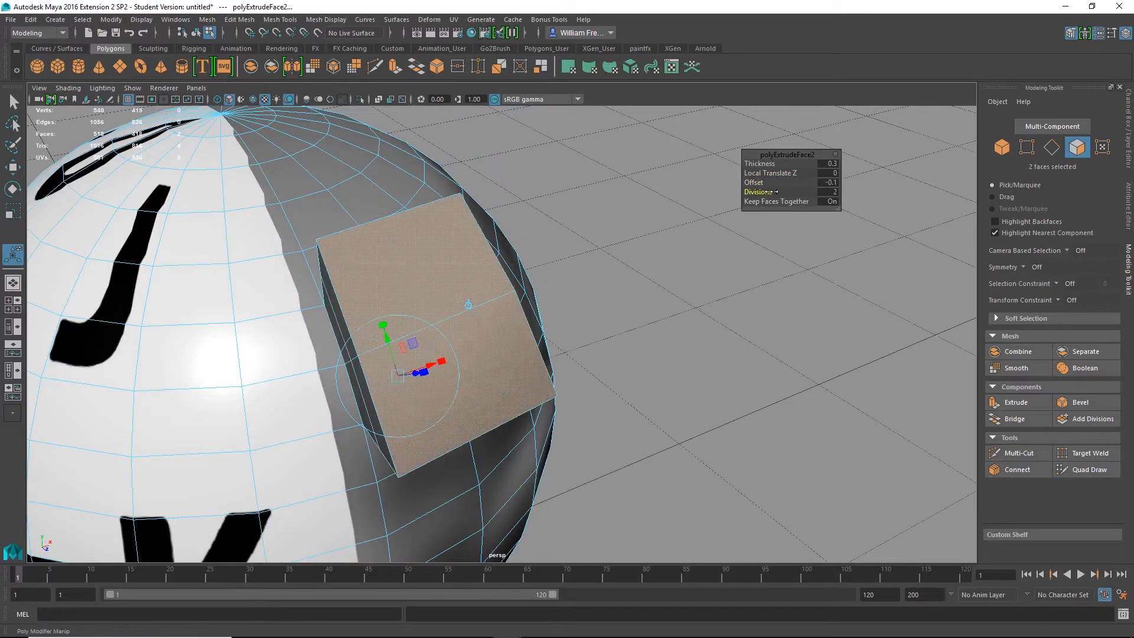
left_click_drag(361, 245, 781, 222, "alt")
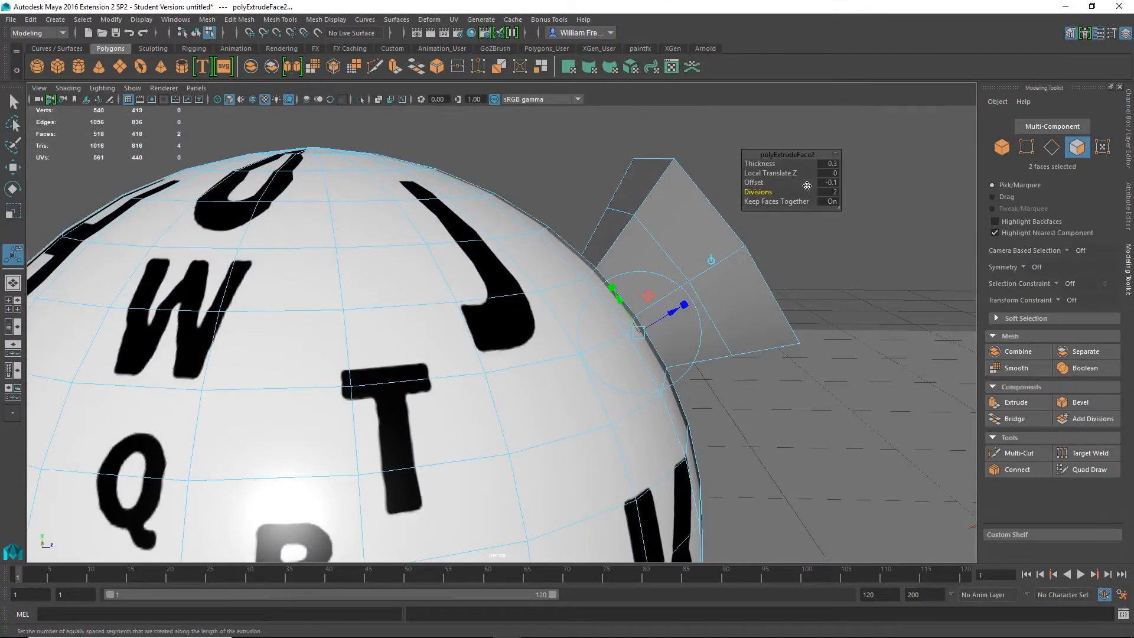
middle_click_drag(766, 193, 765, 192)
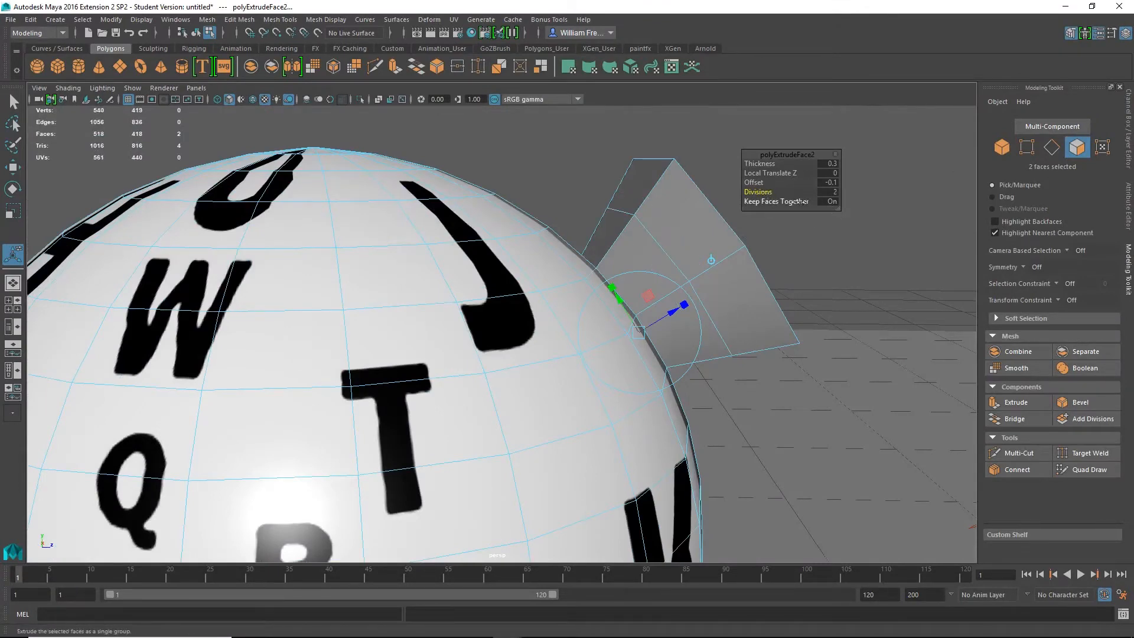
- Turn off Keep Faces Together for the extrusion and set its Offset to 0
left_click_drag(727, 325, 679, 329, "alt")
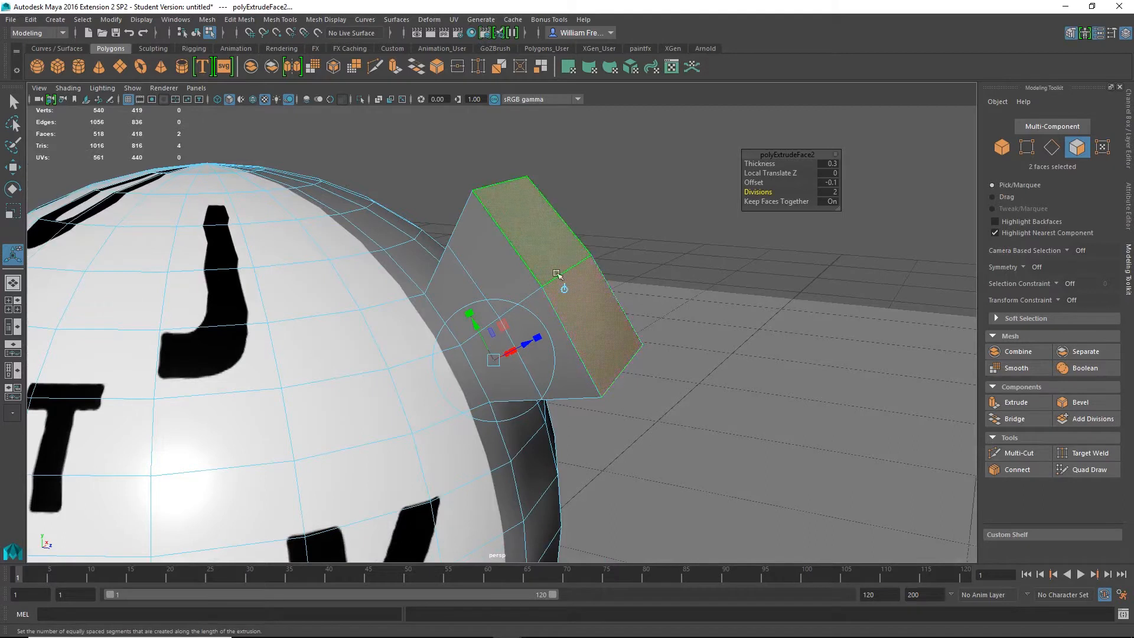
left_click(832, 202)
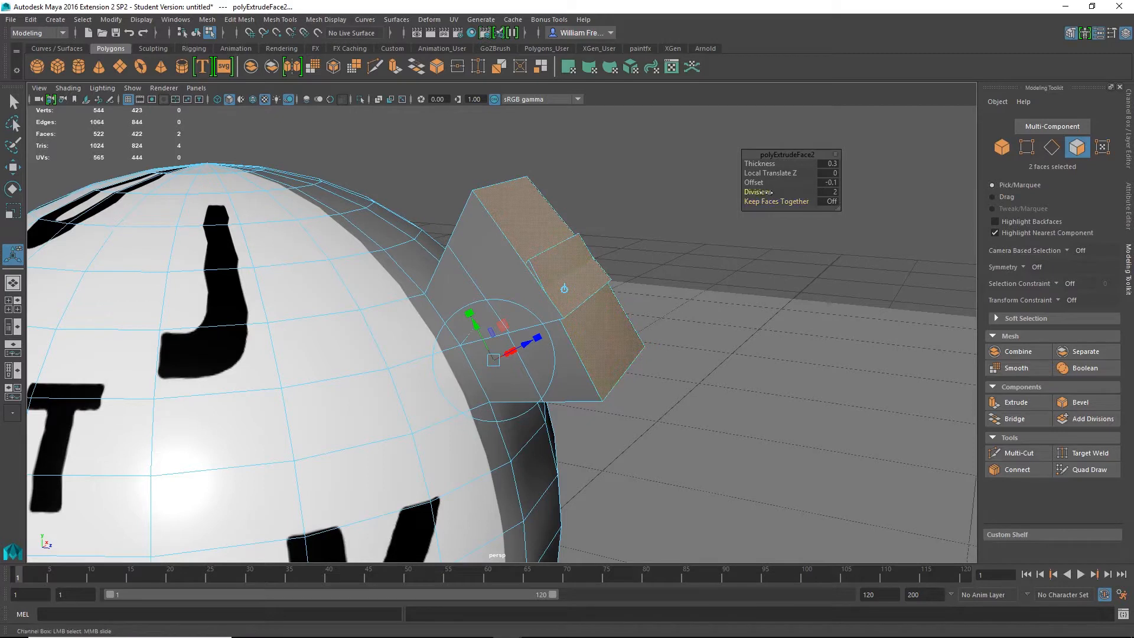
left_click_drag(765, 183, 759, 186)
left_click(827, 185)
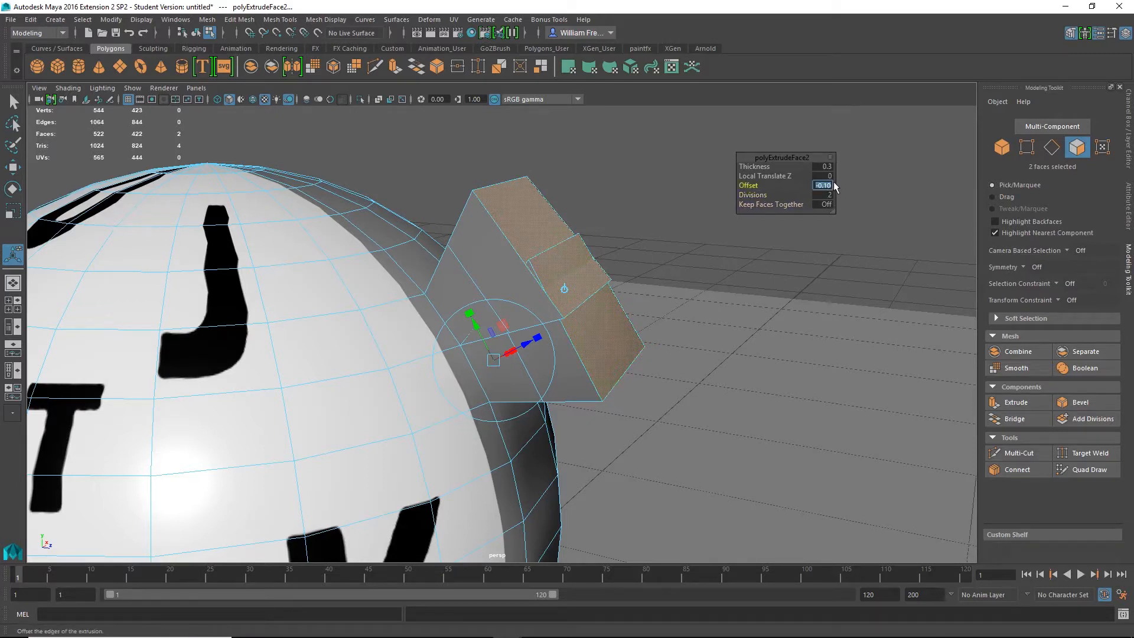
type("0")
key("Return")
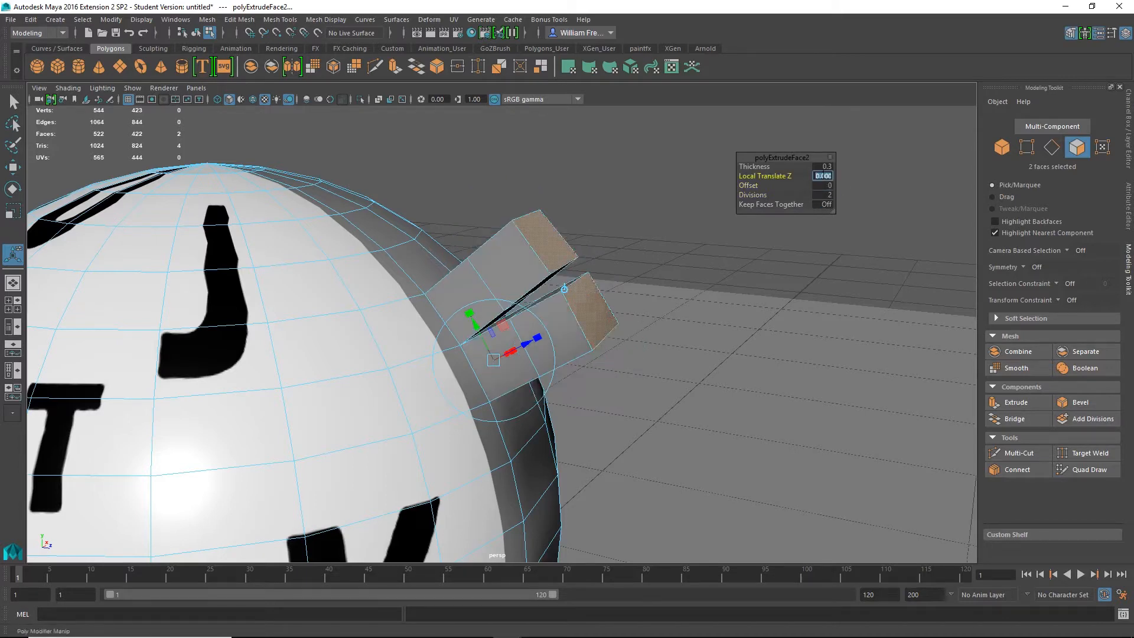
- Lengthen the two separate extrusions to a Thickness of 0.9
left_click_drag(511, 270, 562, 299, "alt")
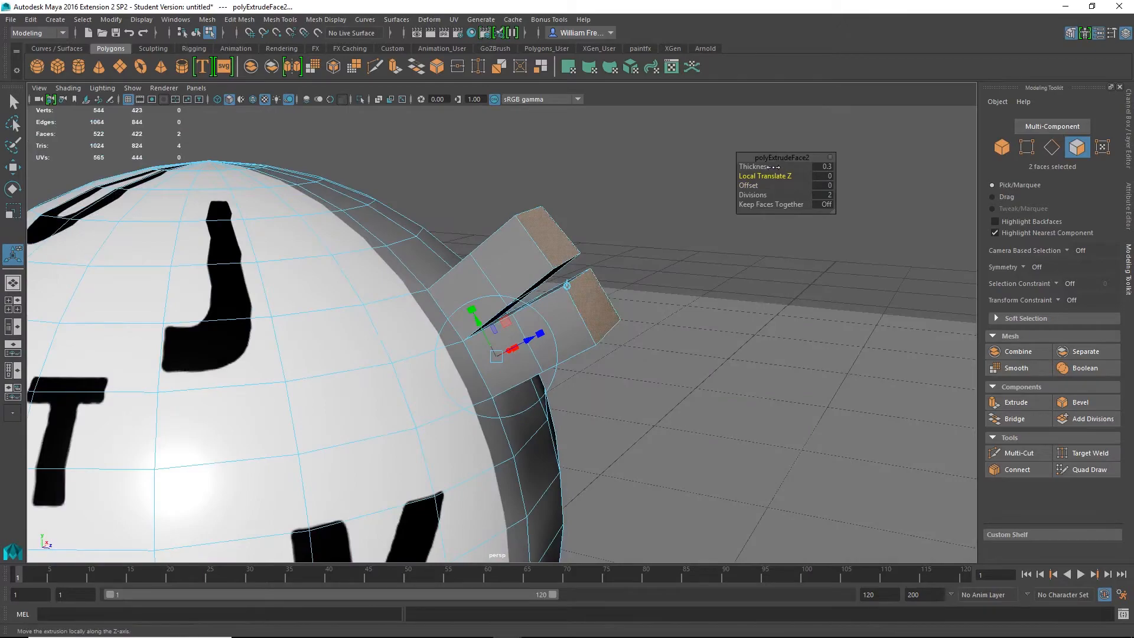
left_click_drag(768, 166, 771, 166)
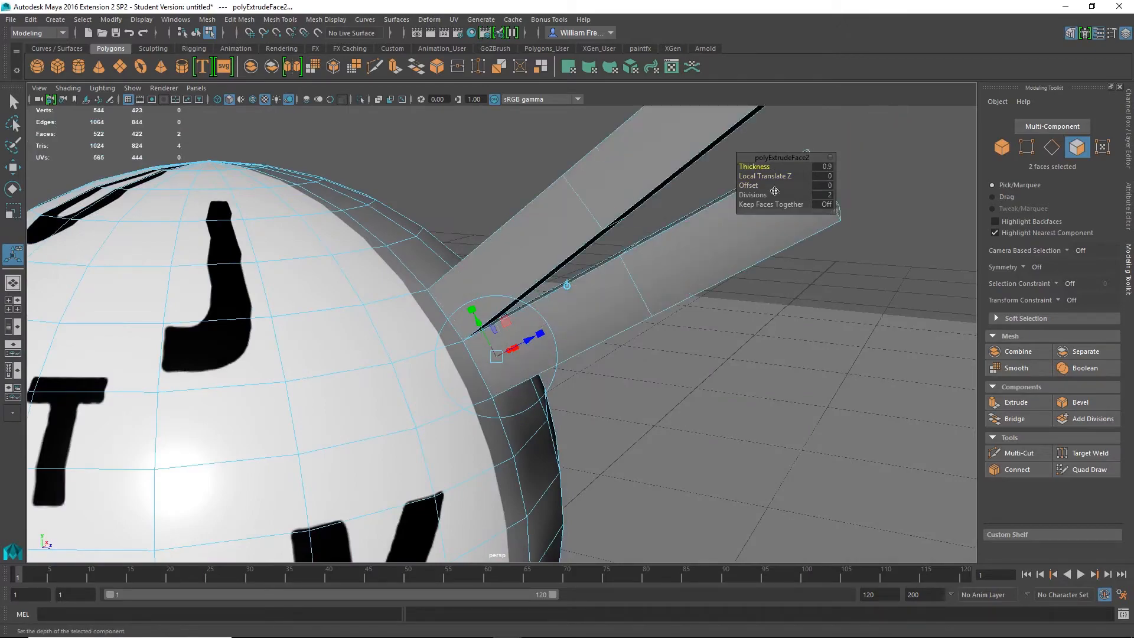
left_click_drag(809, 334, 641, 239, "alt")
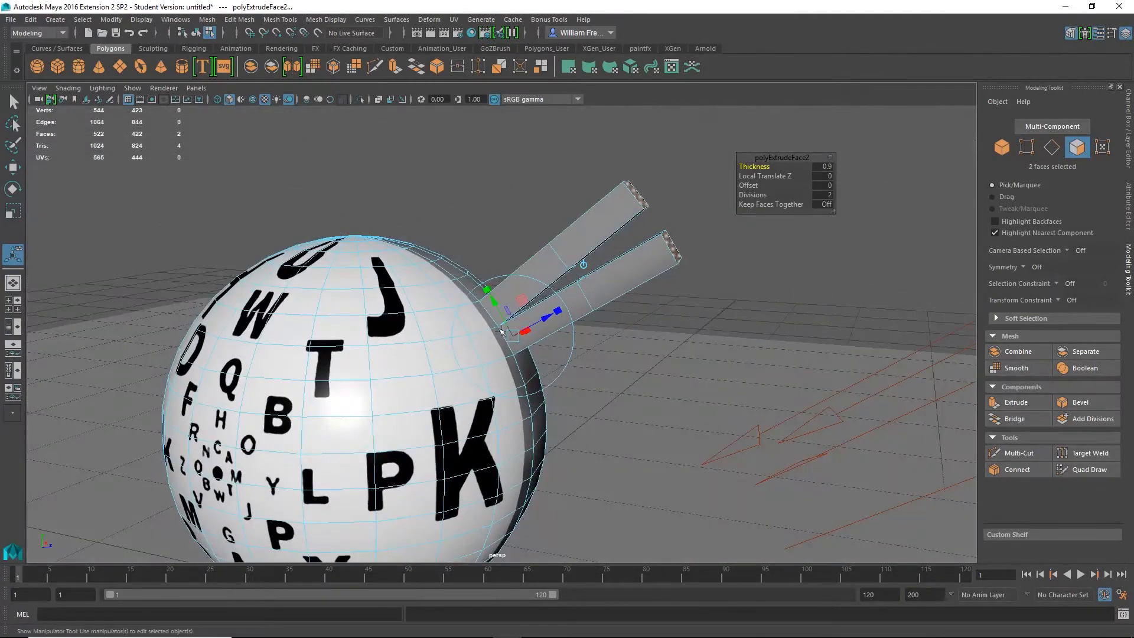
- Switch Keep Faces Together on and back off to compare joined and separate extrusions
right_click_drag(451, 308, 608, 357, "alt")
left_click_drag(607, 357, 579, 370, "alt")
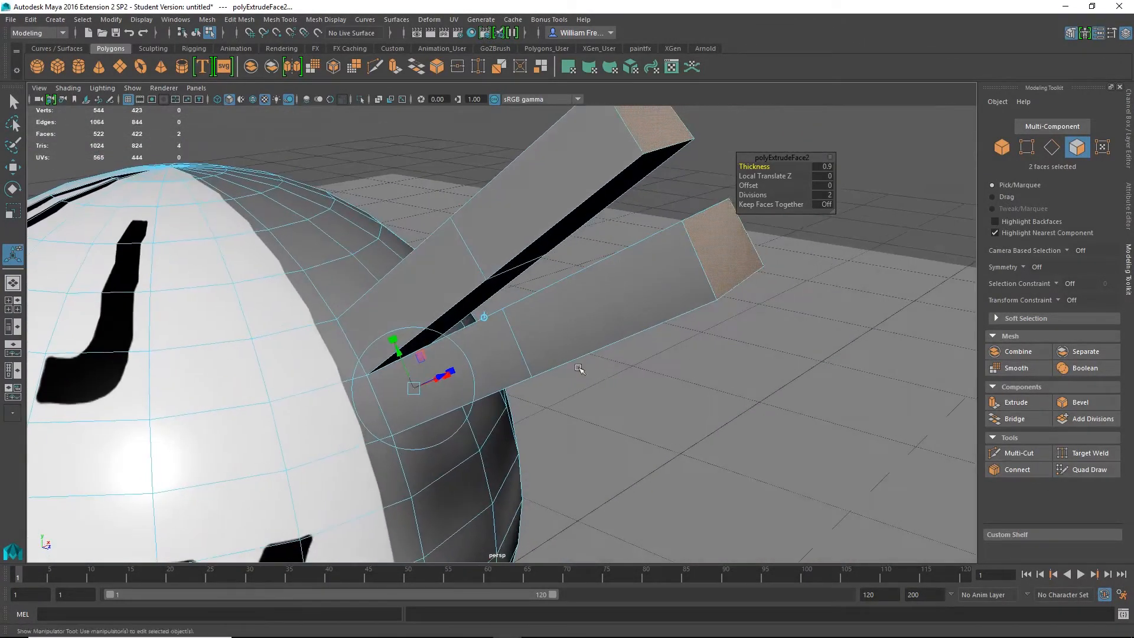
left_click(830, 205)
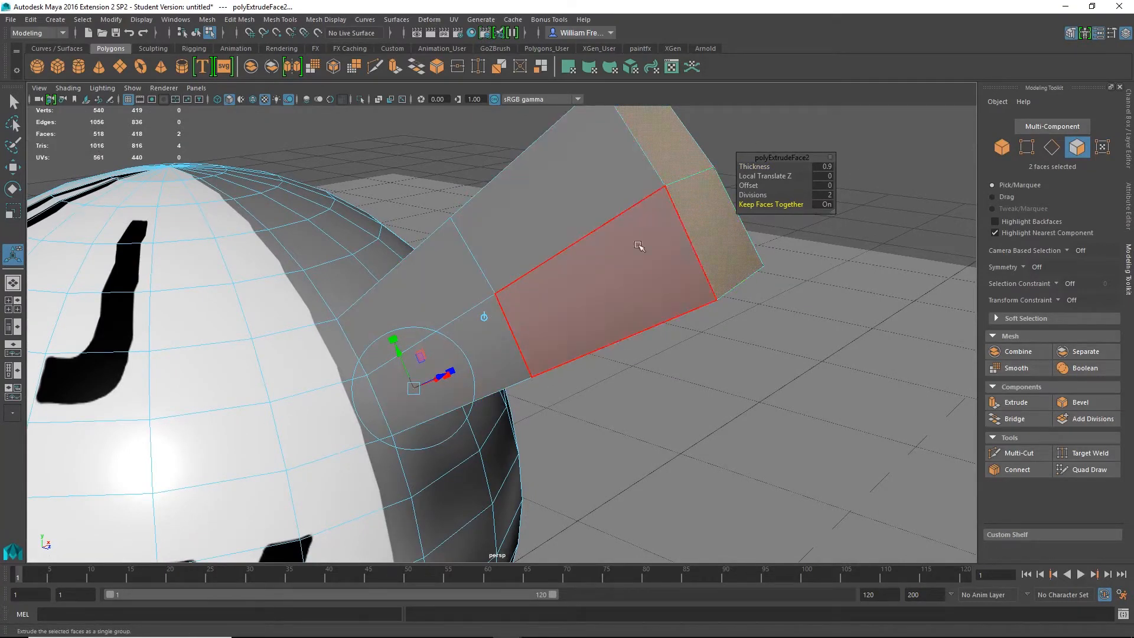
left_click(828, 205)
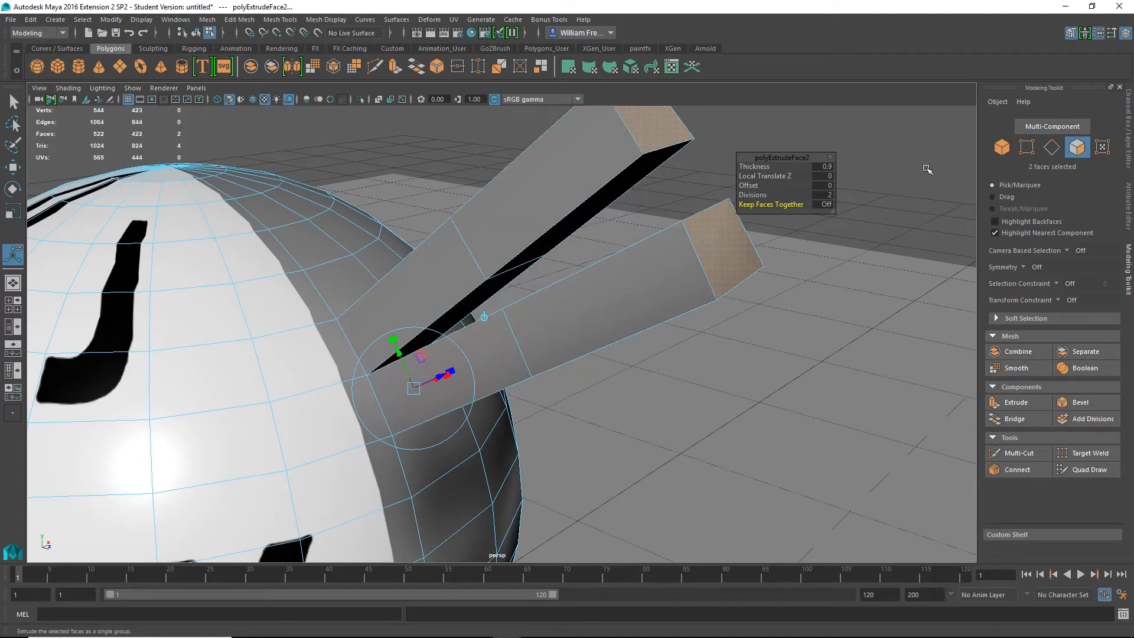
- Leave the extrusion and return the sphere to object mode
left_click(893, 225)
left_click(617, 260)
left_click(652, 127)
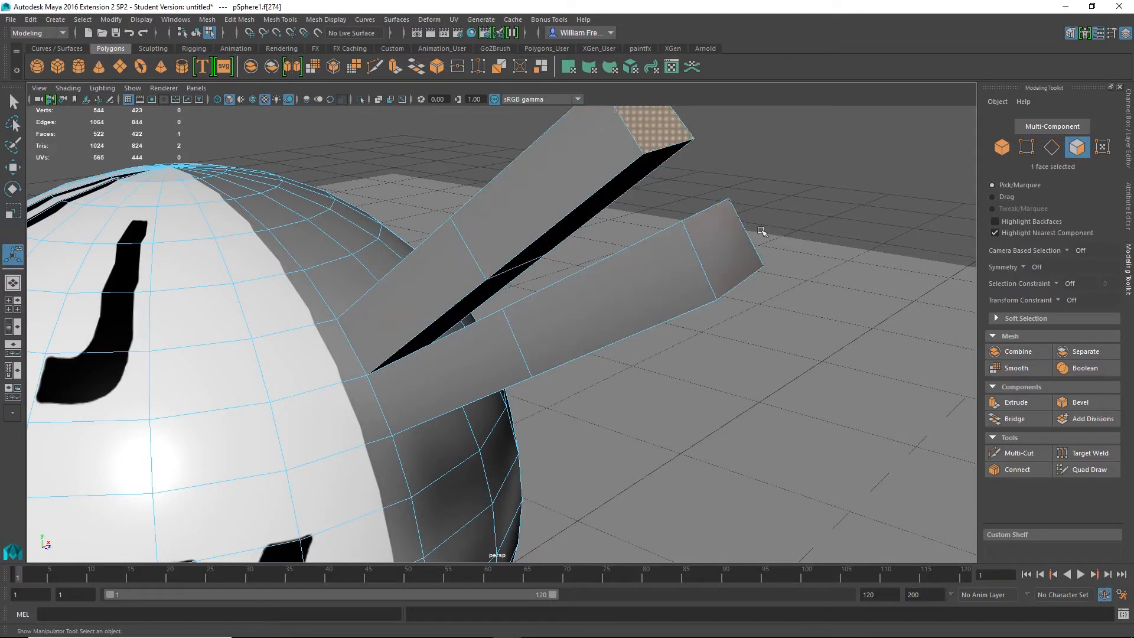
right_click_drag(244, 334, 290, 269)
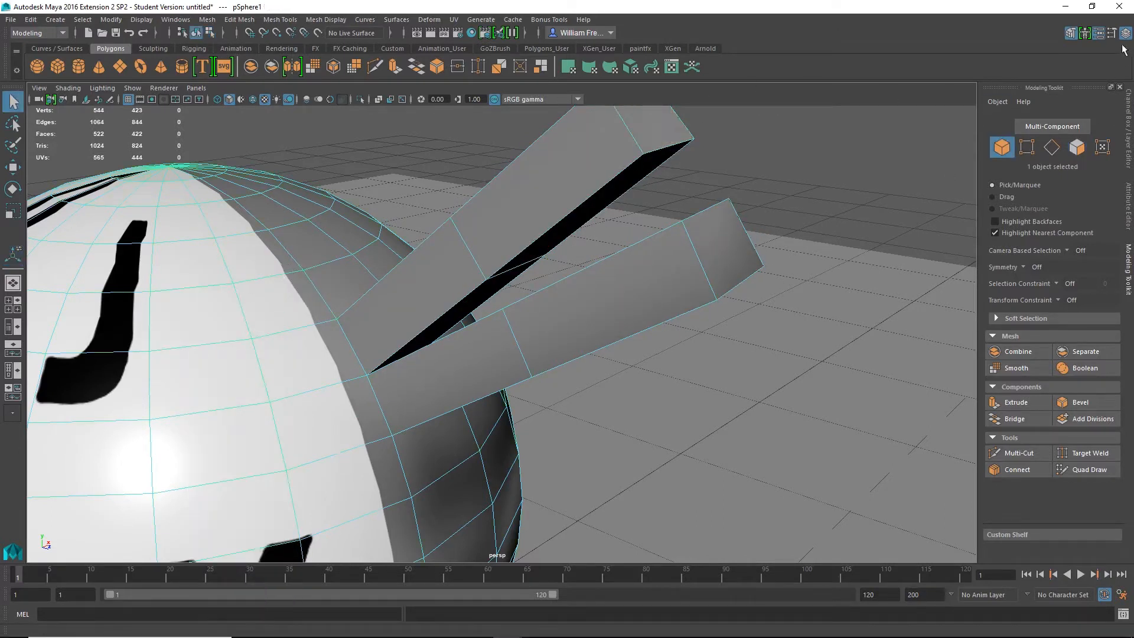
- Show the sphere's attributes and view its polySphere1 and polyExtrudeEdge1 history nodes
left_click(1071, 32)
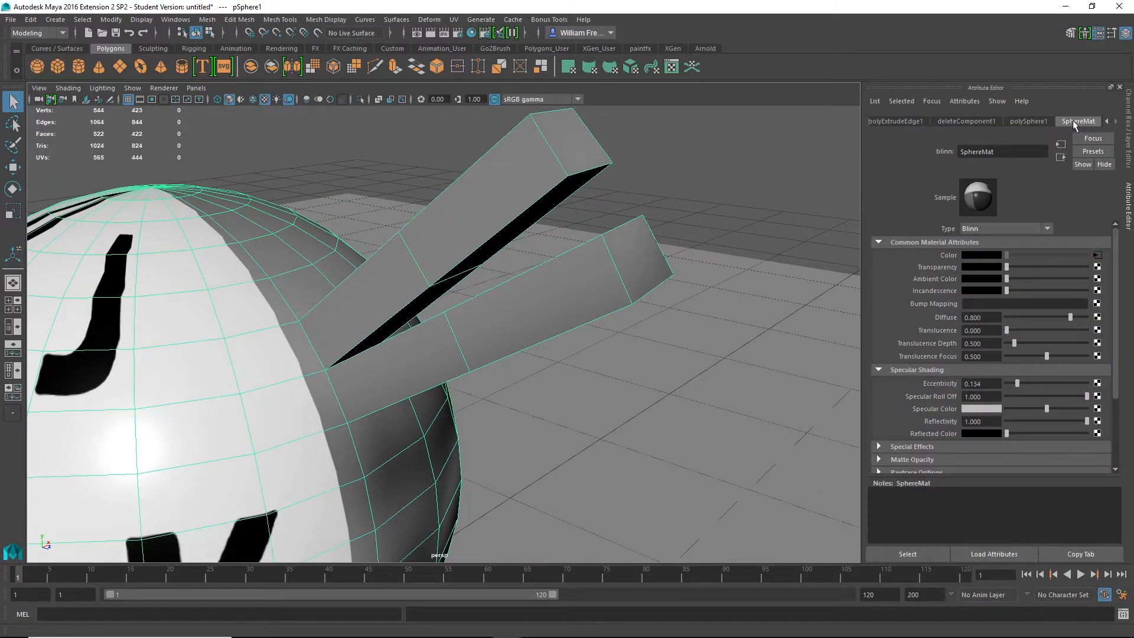
left_click(1037, 121)
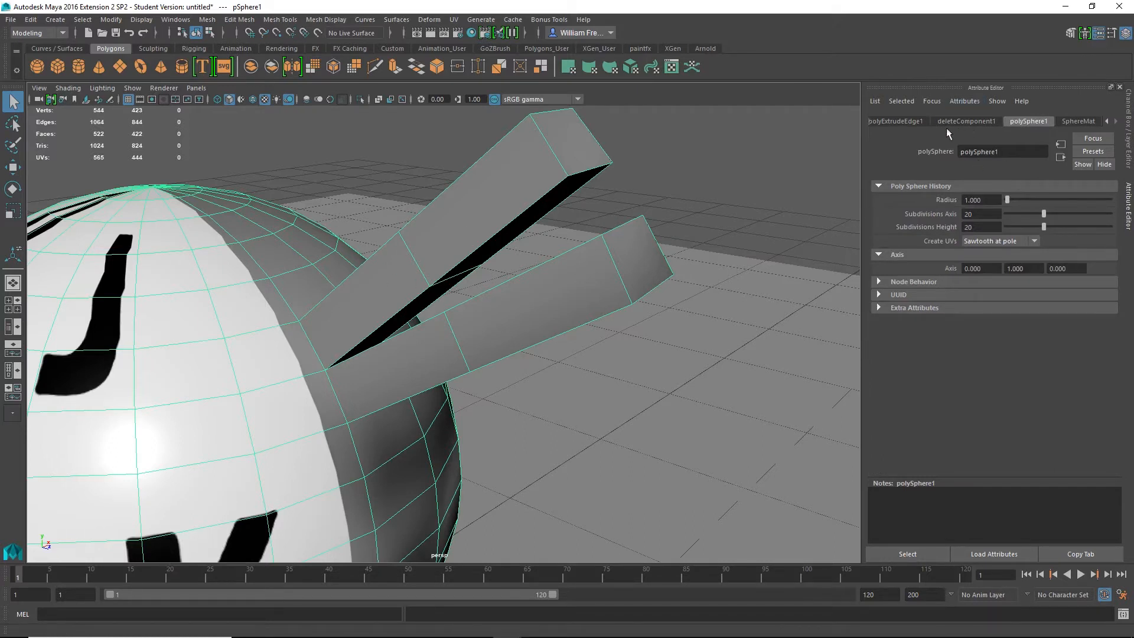
left_click(899, 121)
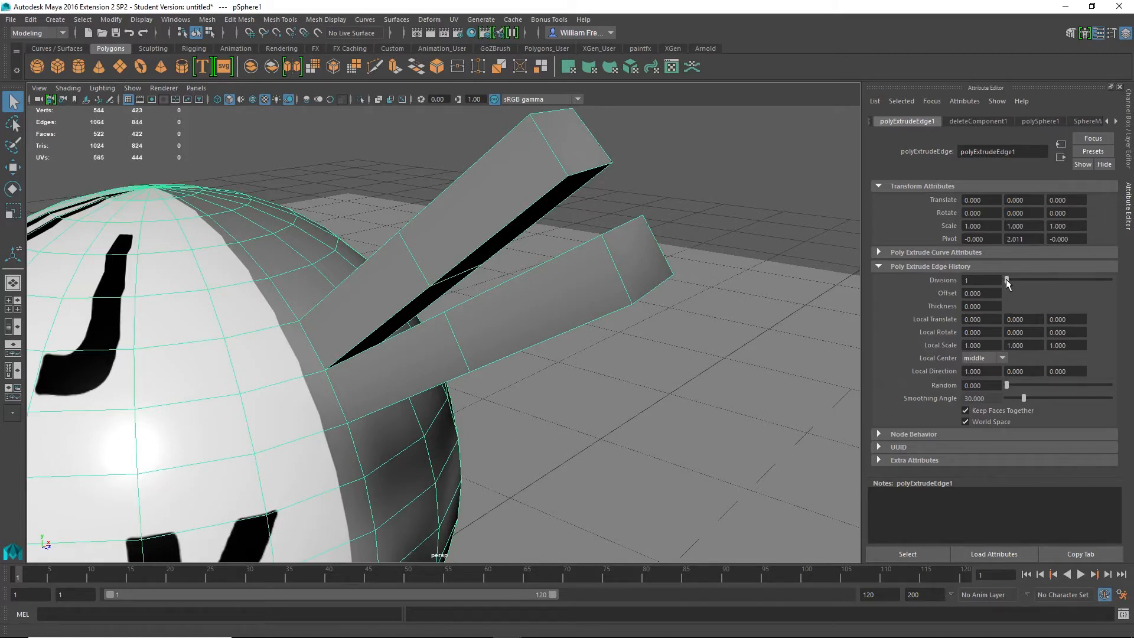
- Try 2 Divisions on the polyExtrudeEdge1 node and undo the change
left_click_drag(1007, 280, 1011, 281)
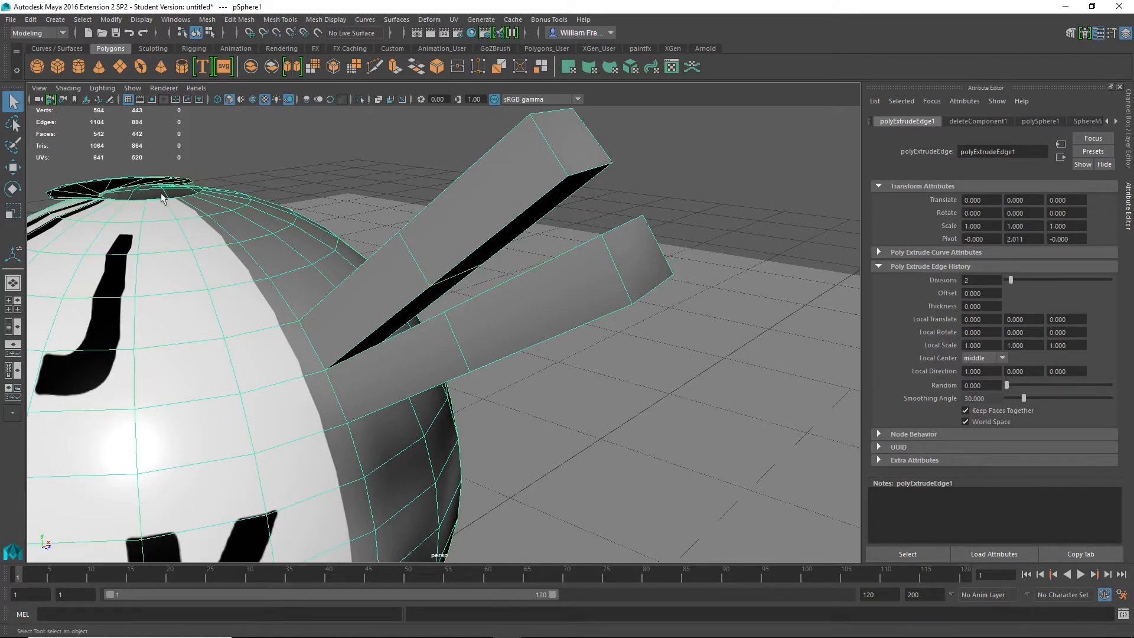
key("ctrl+z")
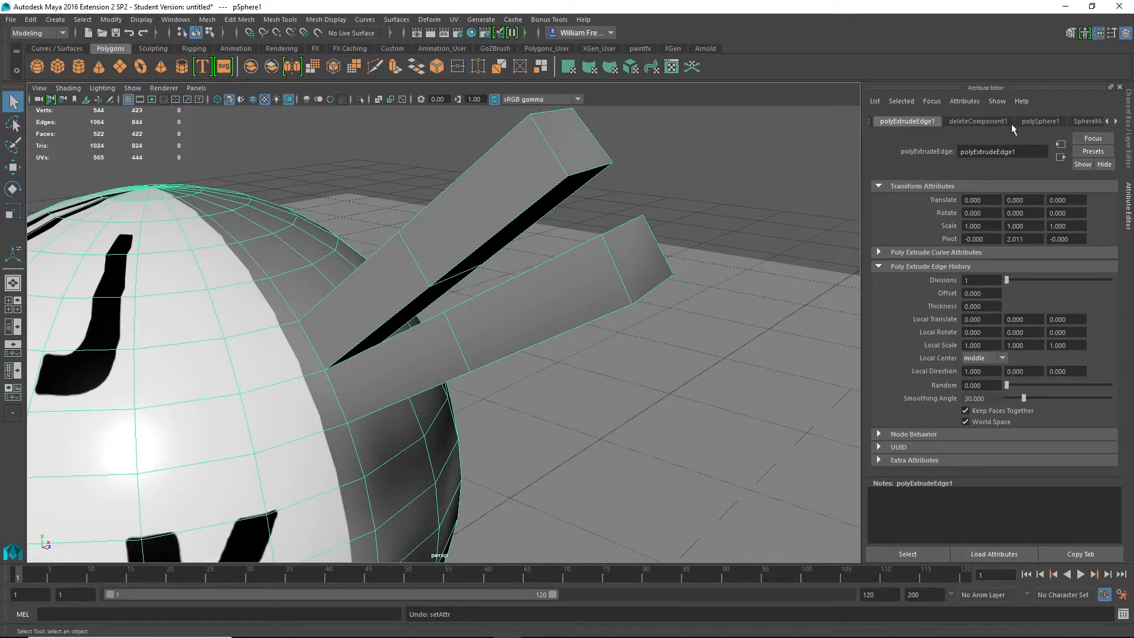
- Examine the full chain of history nodes stored on the sphere, back through the UV sewing operations
left_click(1115, 122)
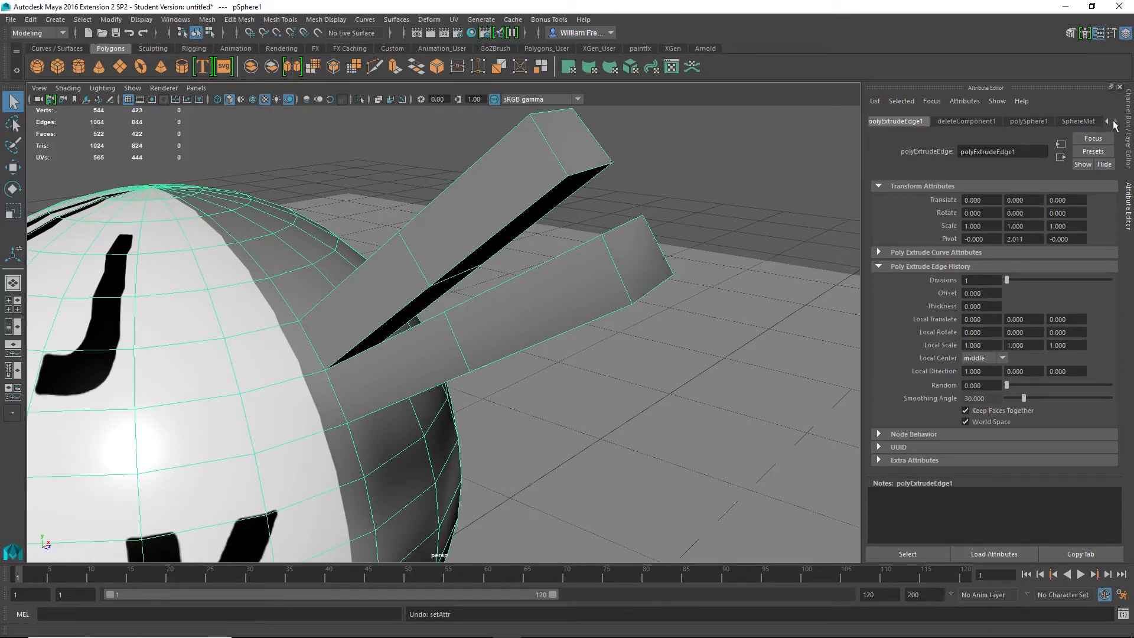
left_click(1108, 123)
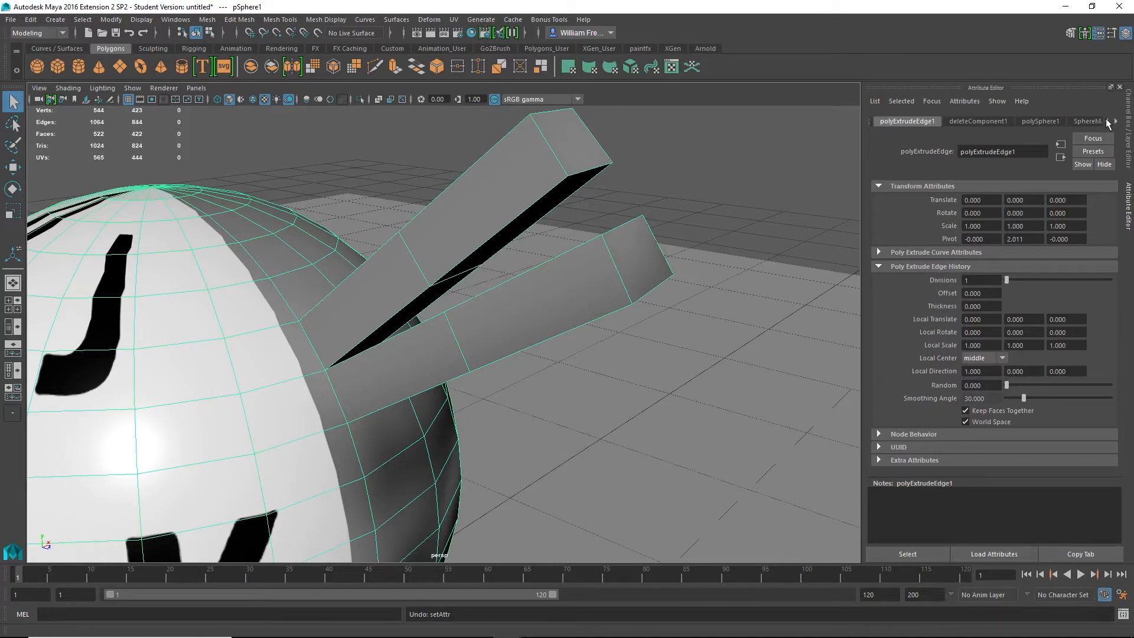
left_click(1108, 122)
left_click(1108, 122)
left_click(1108, 123)
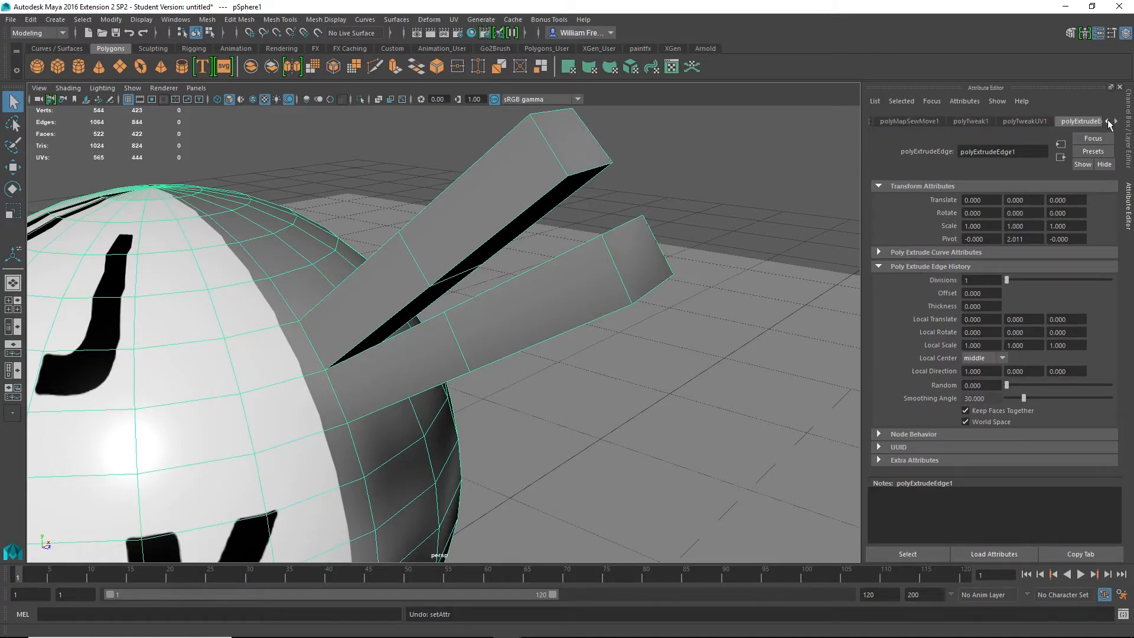
left_click(1108, 123)
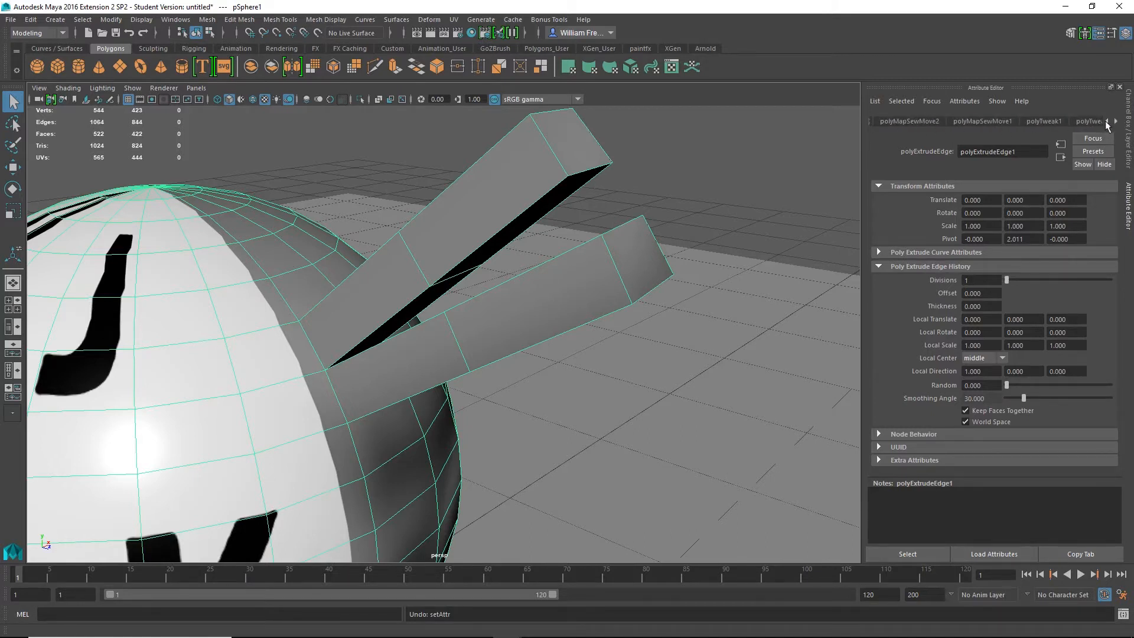
left_click(1109, 123)
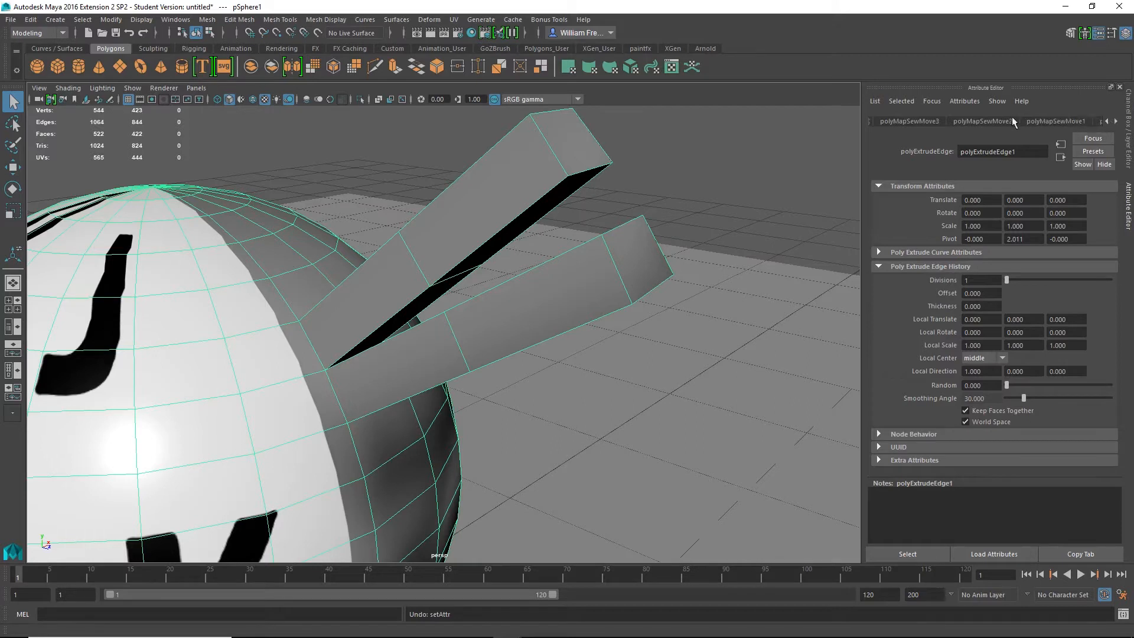
left_click(1108, 123)
left_click(1108, 123)
left_click(1108, 122)
left_click(1108, 122)
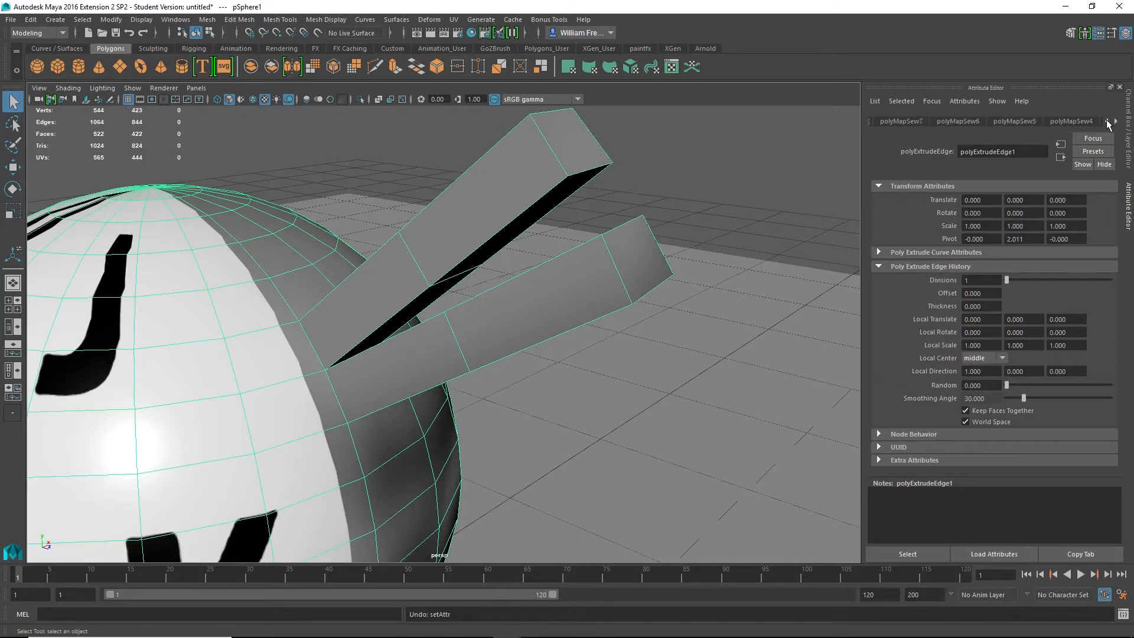
left_click(1116, 123)
left_click(1117, 122)
left_click(1117, 123)
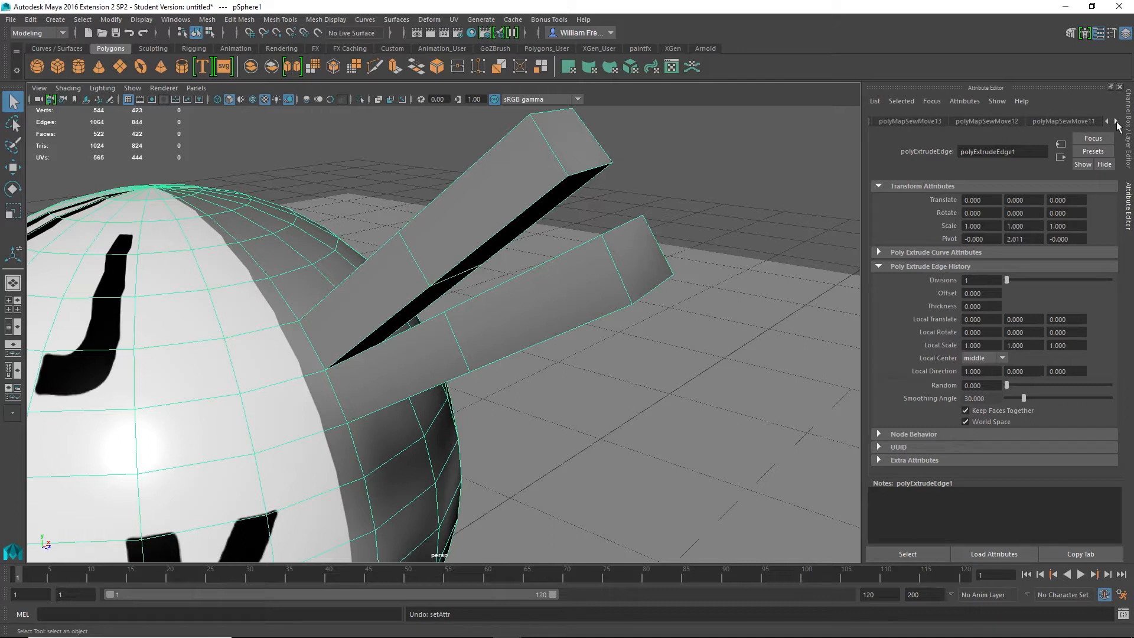
left_click(1117, 123)
left_click(1117, 123)
left_click(1117, 123)
left_click(1117, 123)
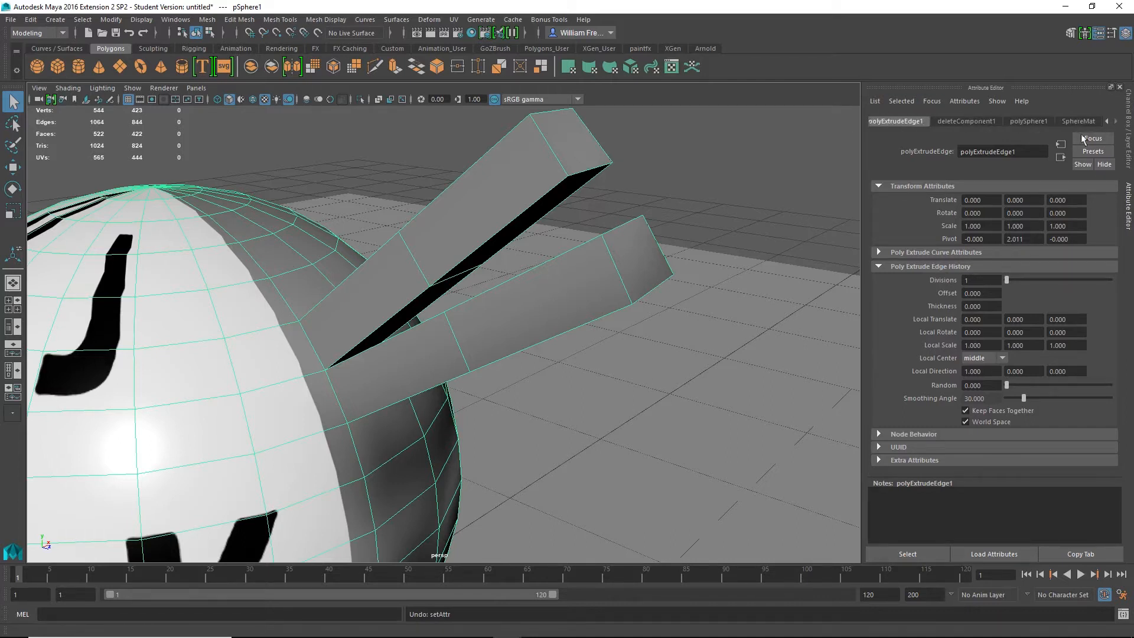
- Delete all non-deformer history in the scene and display the sphere's SphereMat attributes
right_click_drag(459, 385, 354, 385, "alt")
left_click_drag(354, 385, 284, 328, "alt")
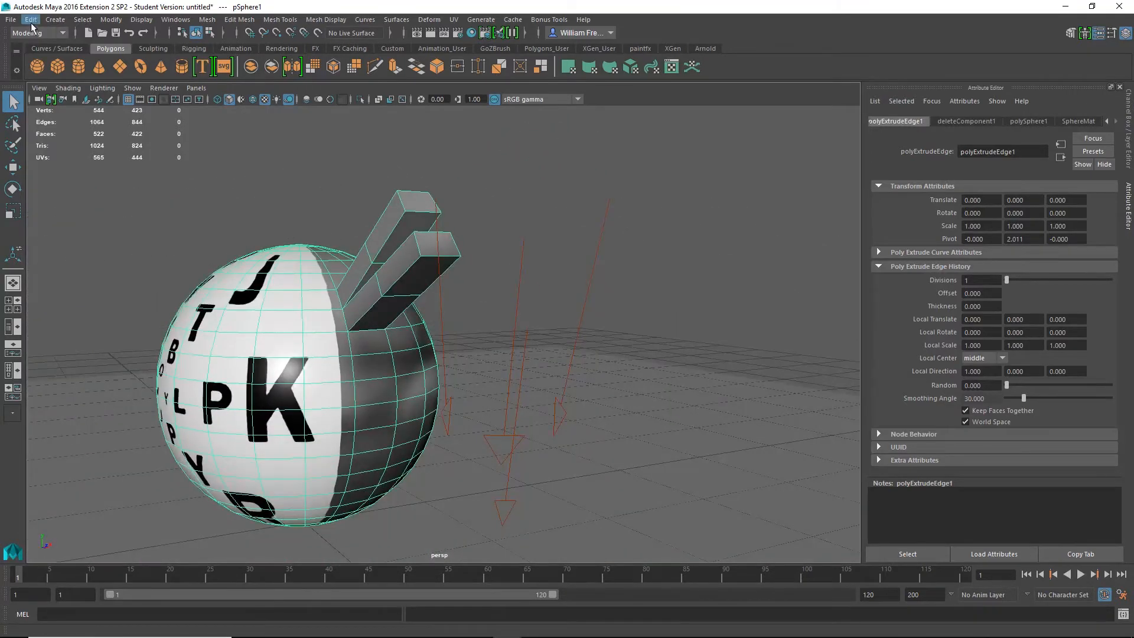
left_click(31, 20)
mouse_move(177, 171)
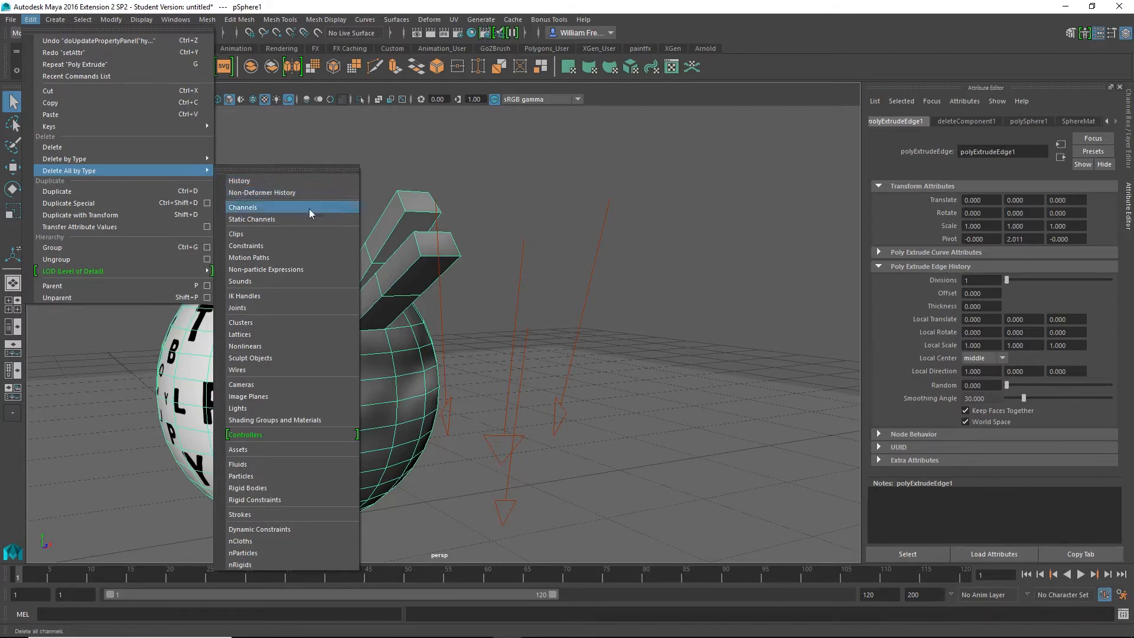
left_click(271, 193)
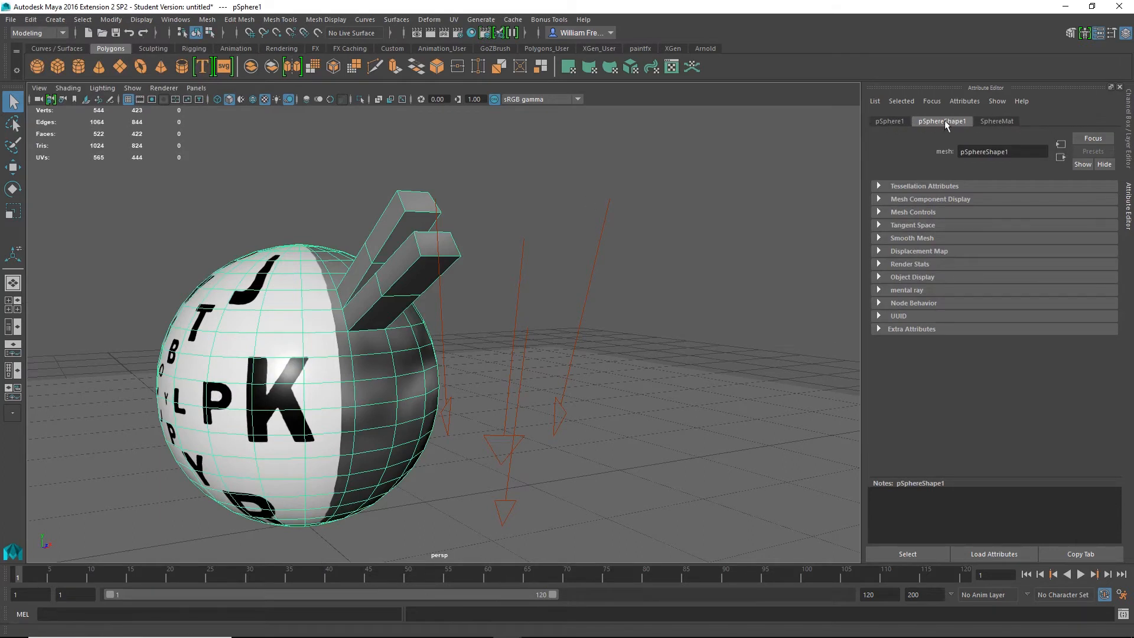
left_click(998, 121)
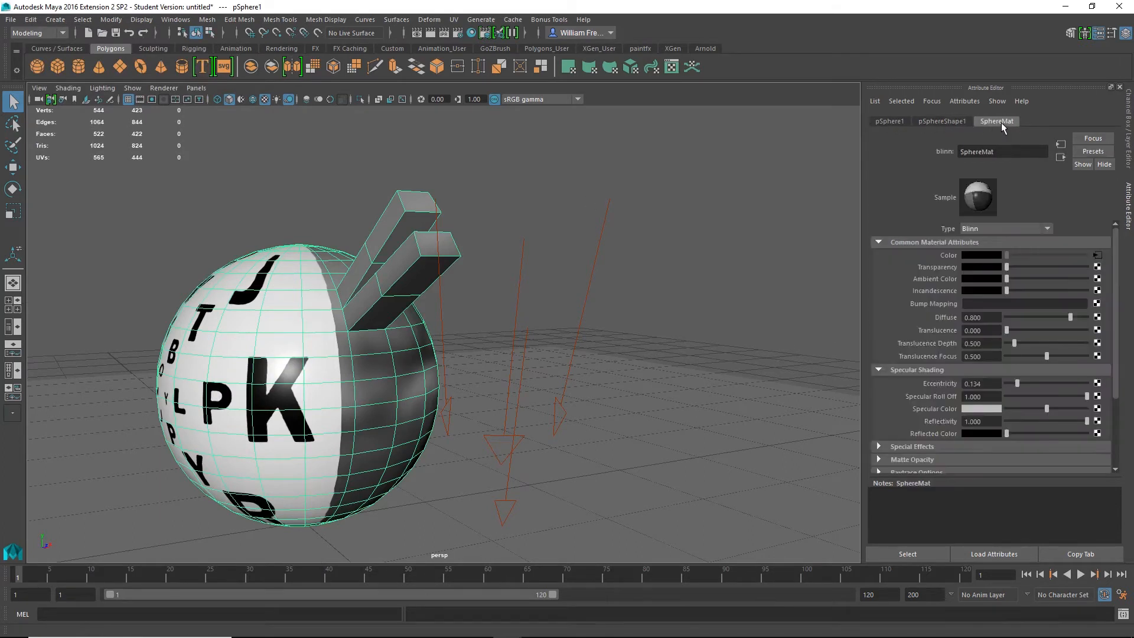
- Delete the textured sphere and the ground plane, keeping the light
left_click_drag(289, 337, 341, 337, "alt")
left_click_drag(487, 267, 513, 286, "alt")
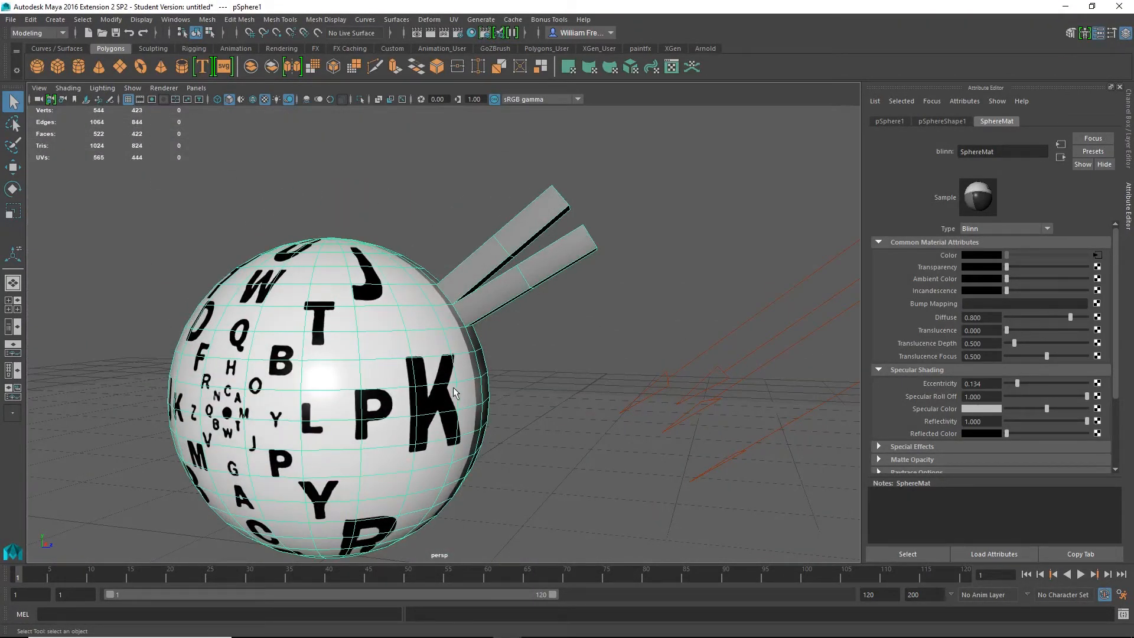
right_click(355, 286)
right_click_drag(631, 430, 458, 420, "alt")
left_click_drag(458, 420, 520, 449, "alt")
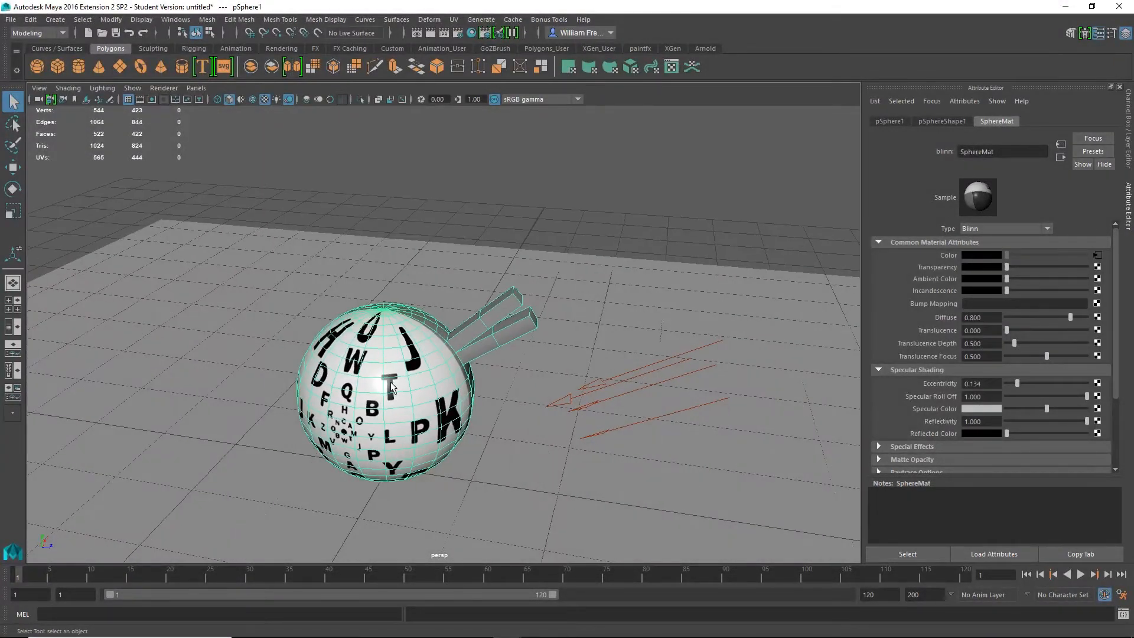
key("Delete")
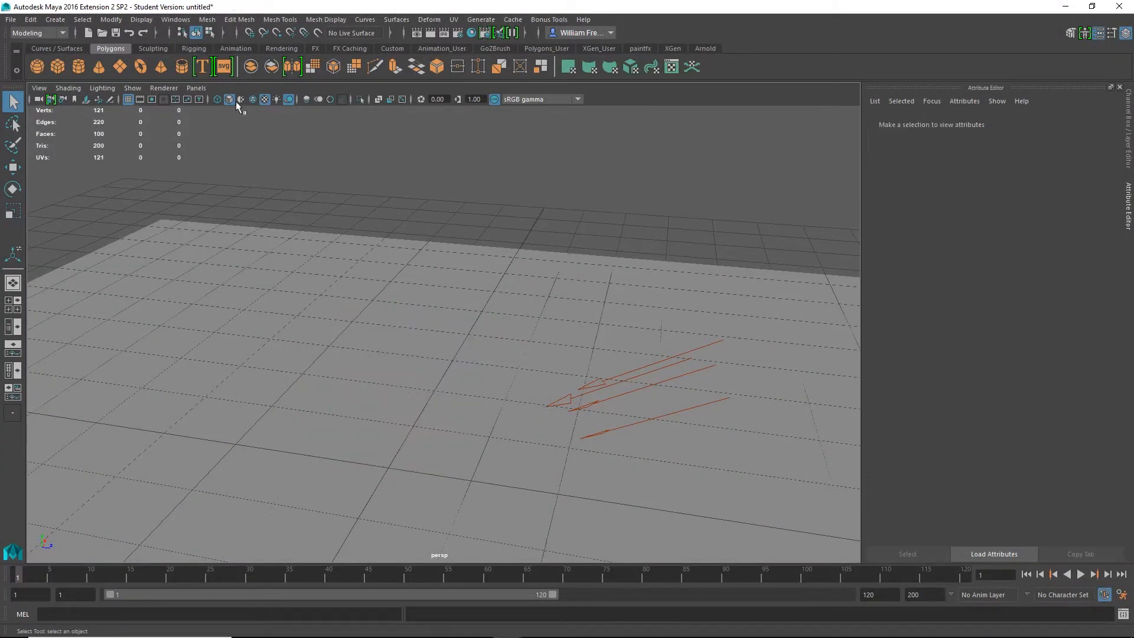
scroll(398, 423, "down", 3)
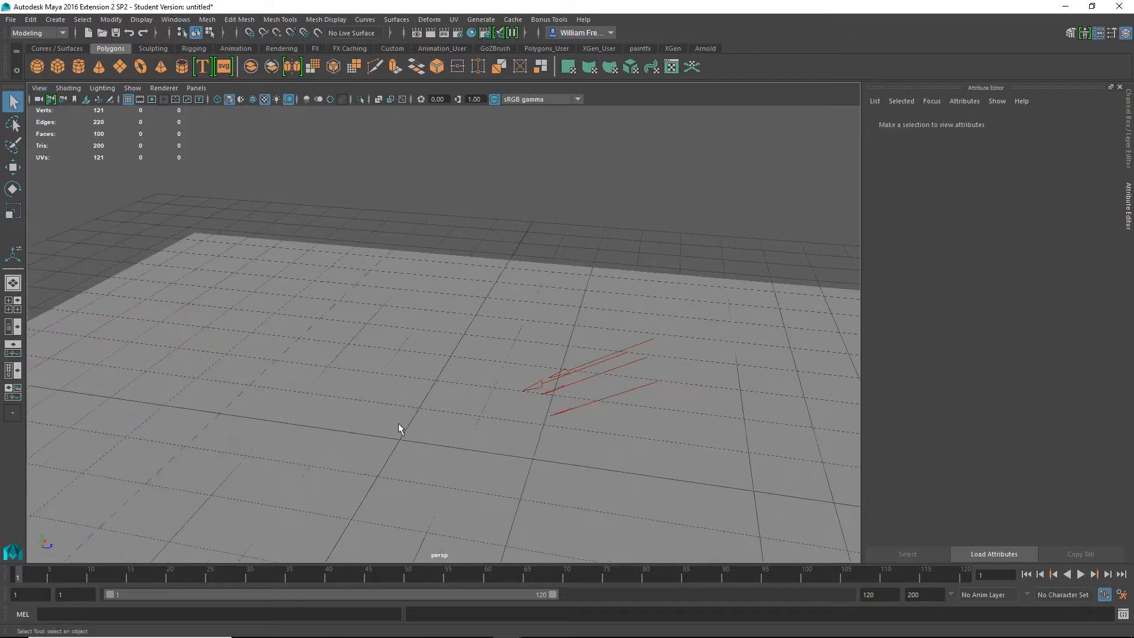
left_click_drag(399, 423, 407, 357, "alt")
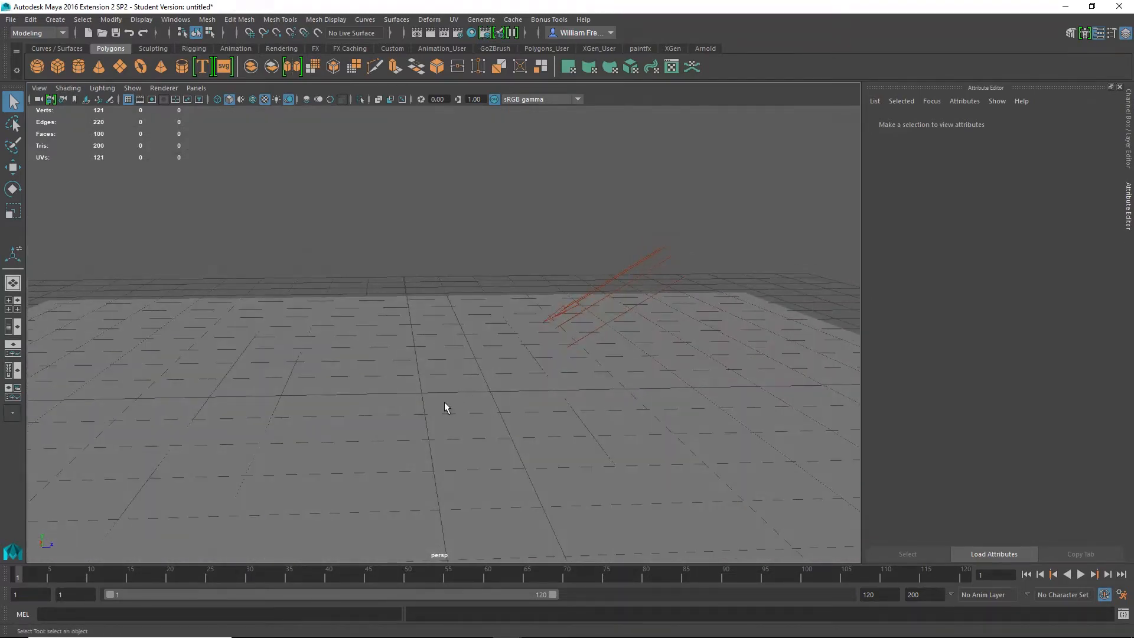
left_click(444, 404)
key("Delete")
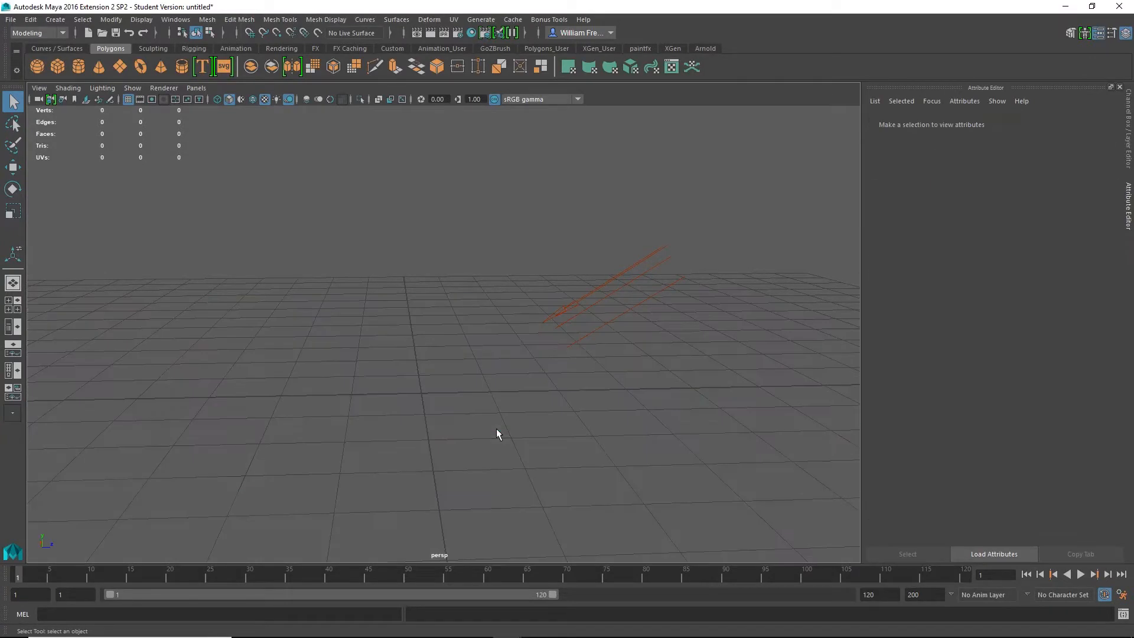
- Create a polygon cube at the origin and move it upward along the Y axis
left_click(58, 66)
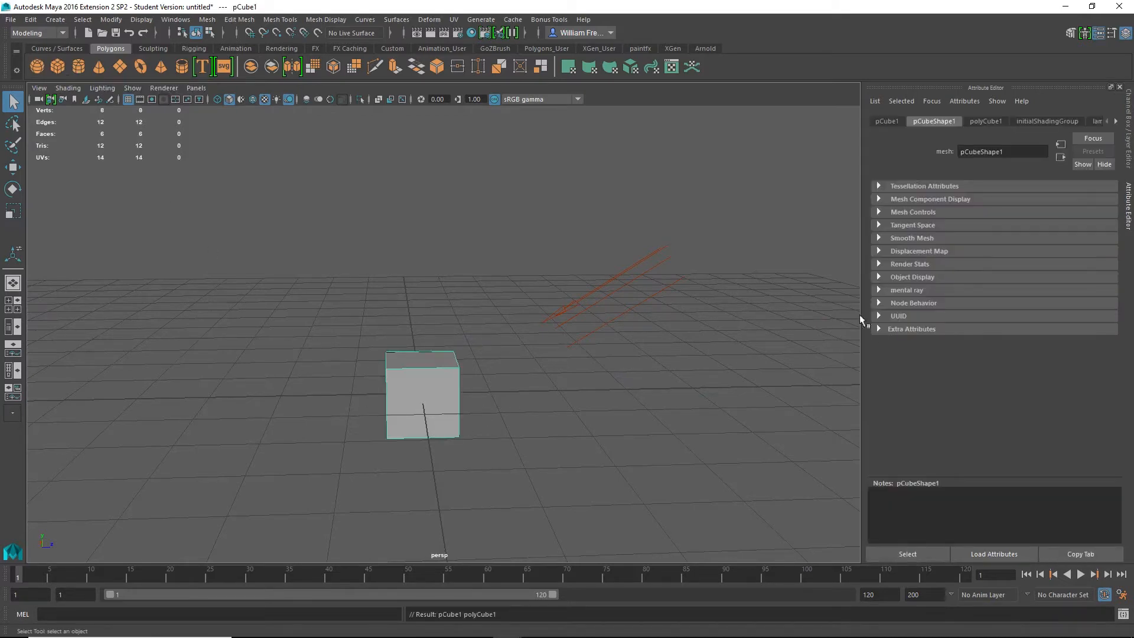
left_click_drag(459, 429, 395, 418, "alt")
key("w")
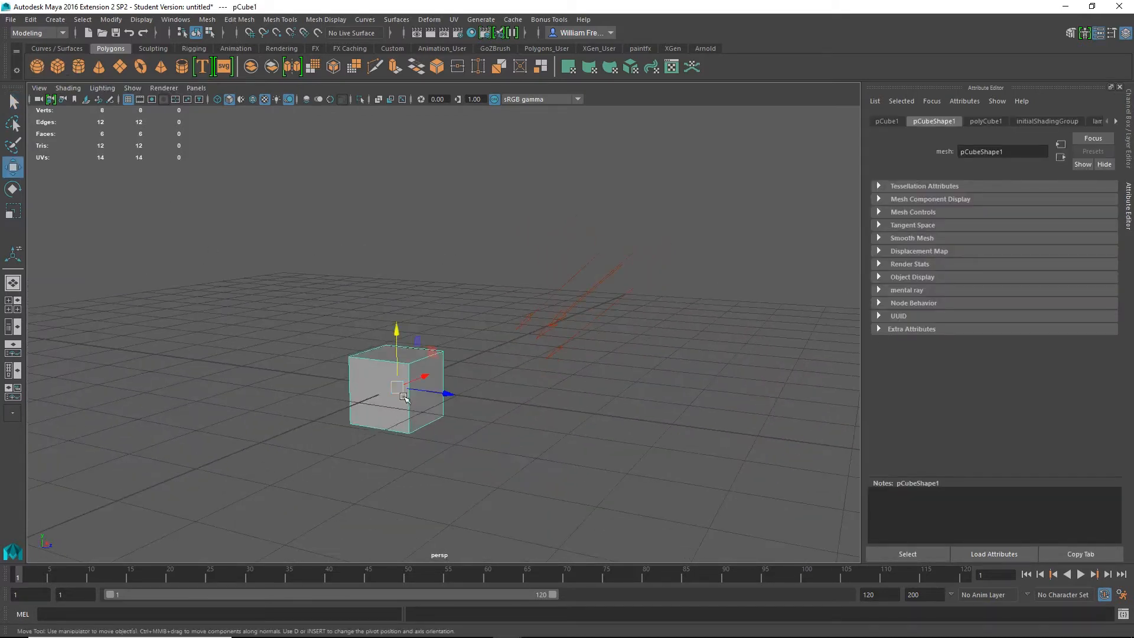
left_click_drag(397, 328, 394, 294)
scroll(465, 387, "up", 2)
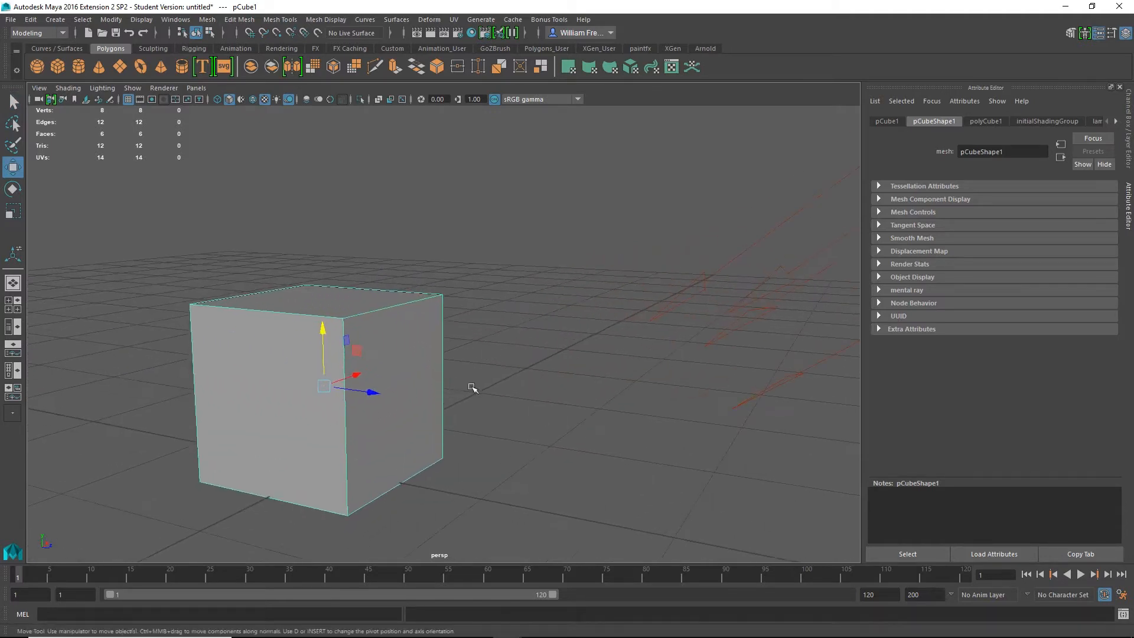
middle_click_drag(470, 387, 578, 383, "alt")
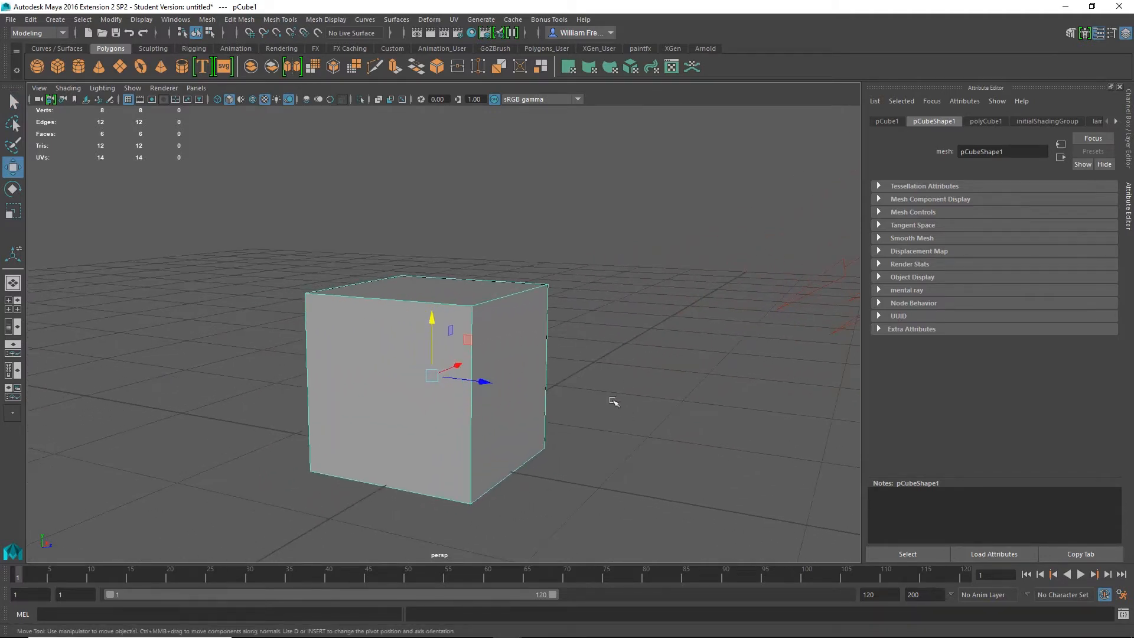
- Examine the default cube's UV layout in the UV Editor and close the editor
left_click(454, 21)
mouse_move(454, 21)
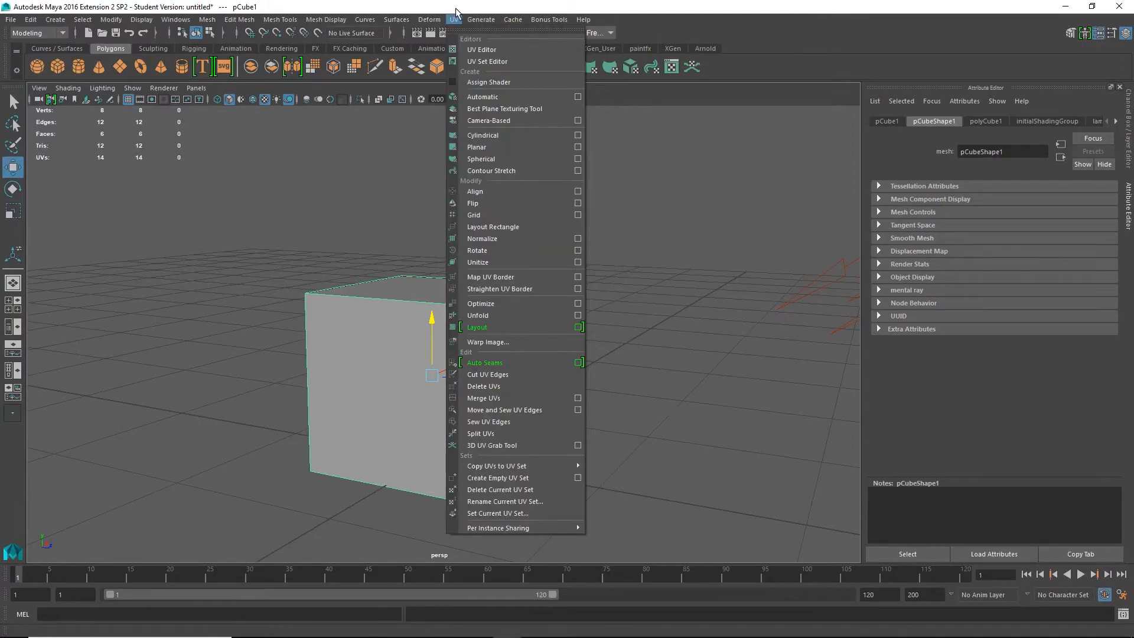
left_click(481, 50)
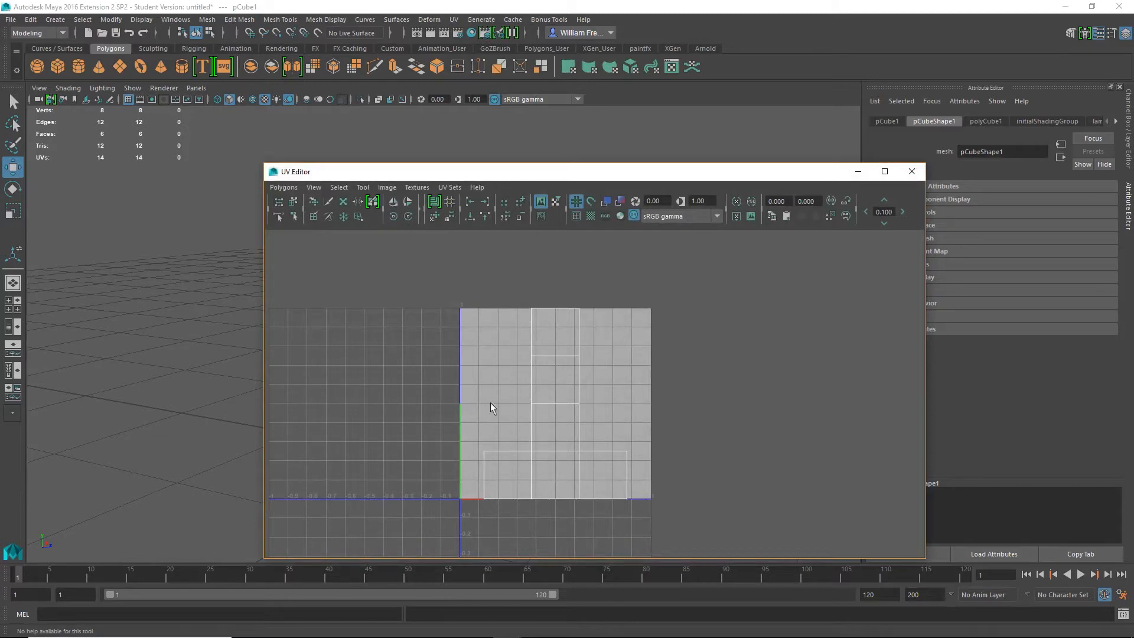
left_click(916, 173)
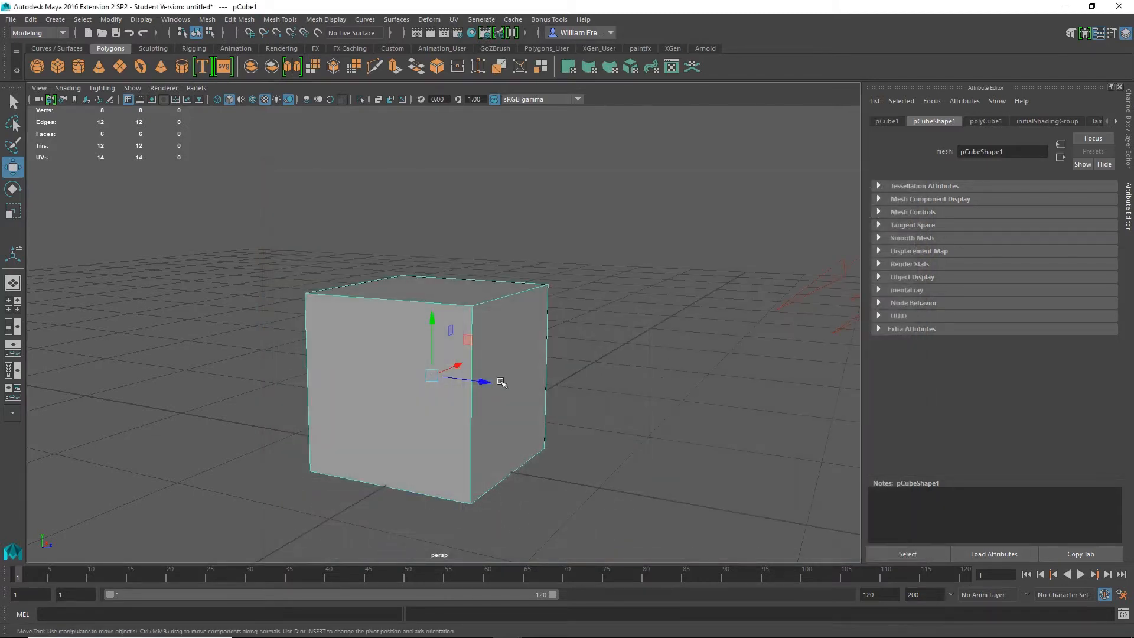
left_click_drag(390, 424, 431, 356, "alt")
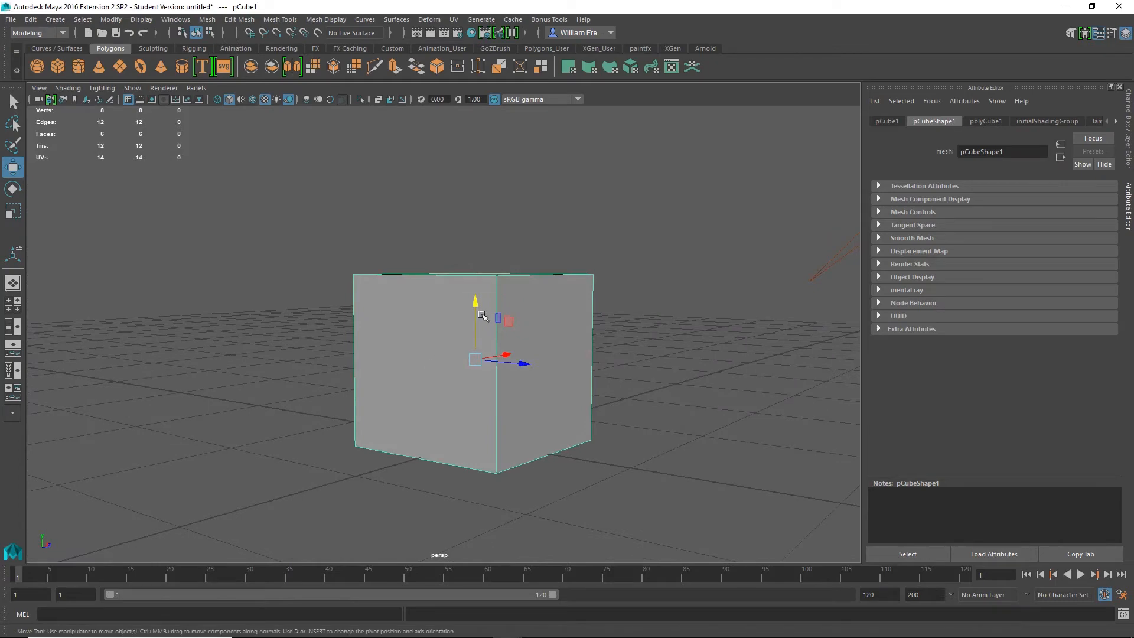
left_click_drag(471, 300, 397, 358)
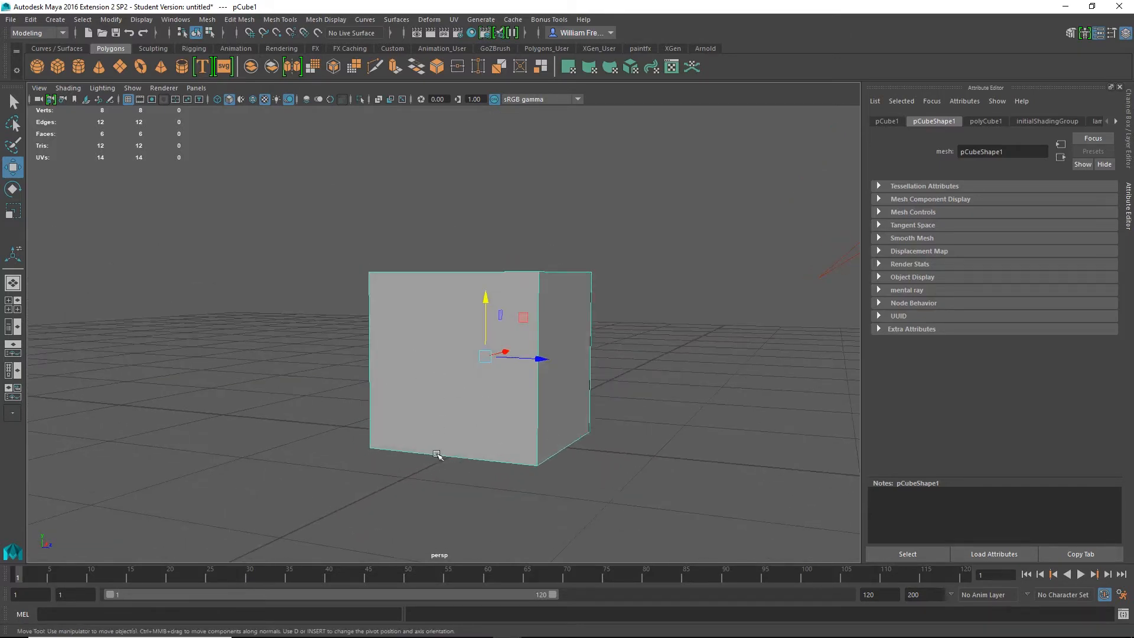
mouse_move(470, 428)
left_mouse_down("alt")
mouse_move(559, 435)
mouse_move(524, 425)
mouse_move(476, 431)
mouse_move(628, 448)
mouse_move(459, 425)
mouse_move(454, 473)
mouse_move(385, 438)
mouse_move(494, 425)
mouse_move(473, 427)
left_mouse_up("alt")
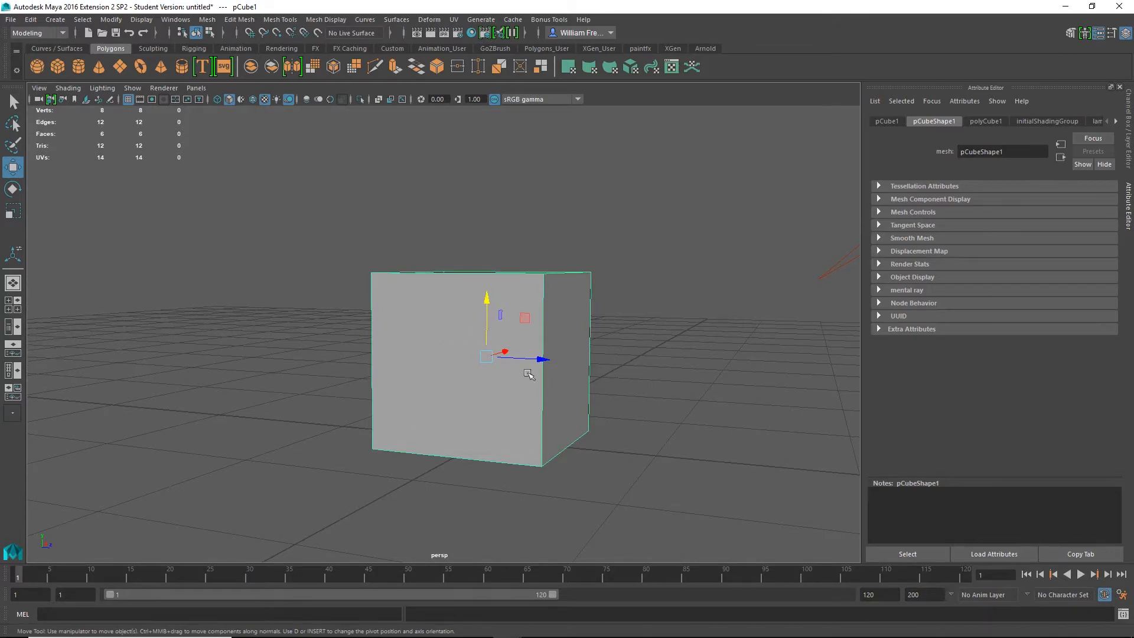
mouse_move(449, 357)
left_mouse_down("alt")
mouse_move(478, 398)
mouse_move(447, 380)
left_mouse_up("alt")
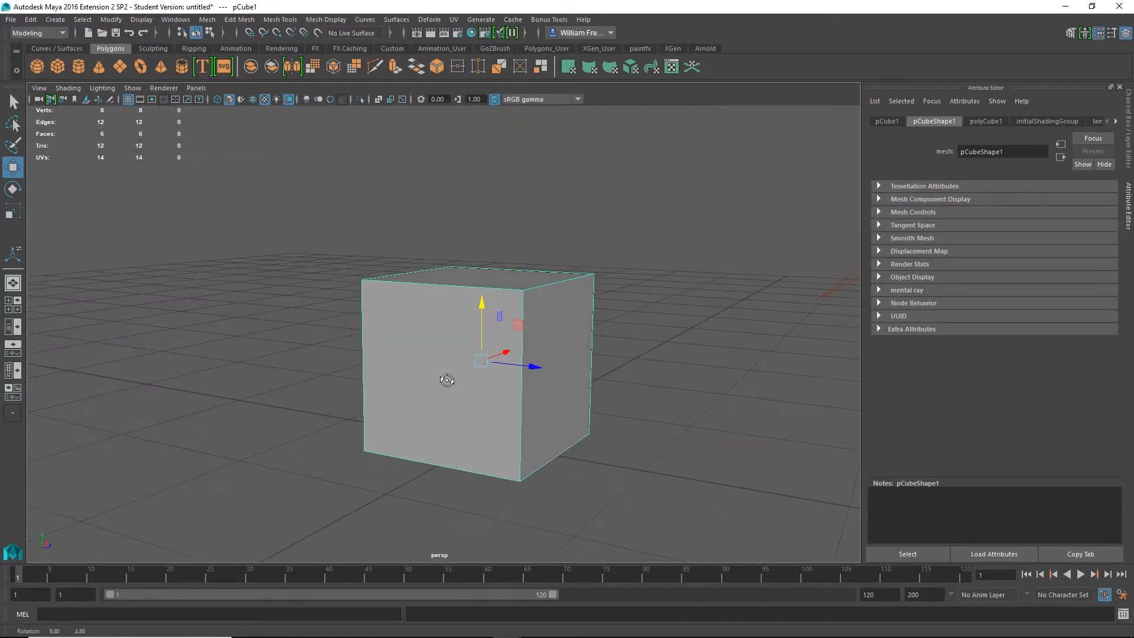
- Set the cube's width, height and depth subdivisions to 5 each
left_click(987, 121)
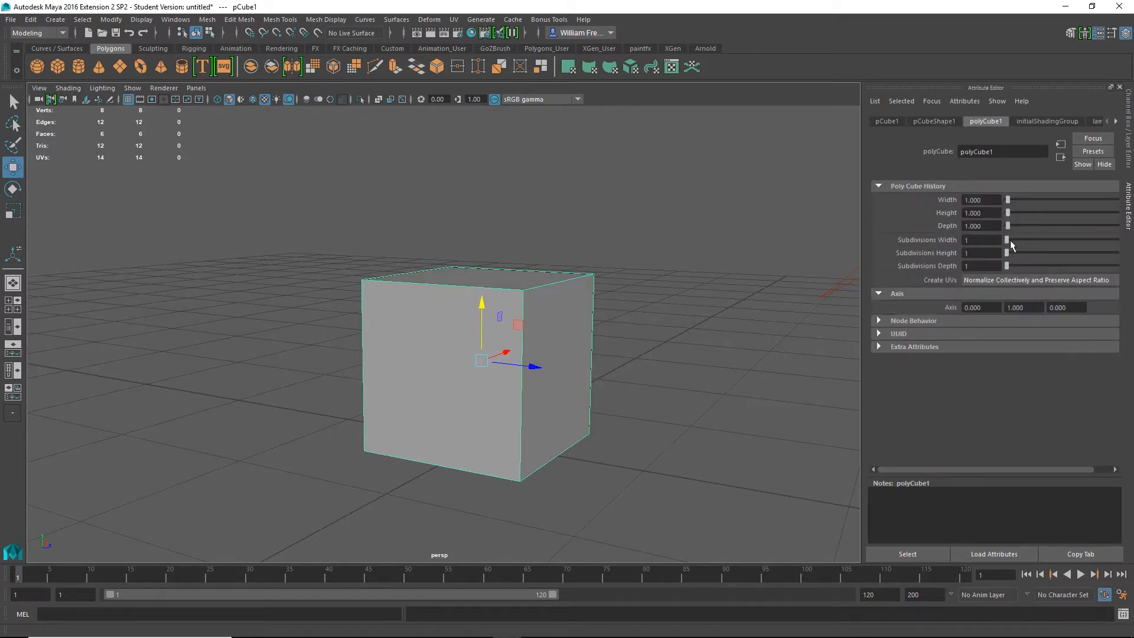
left_click_drag(1010, 240, 1014, 255)
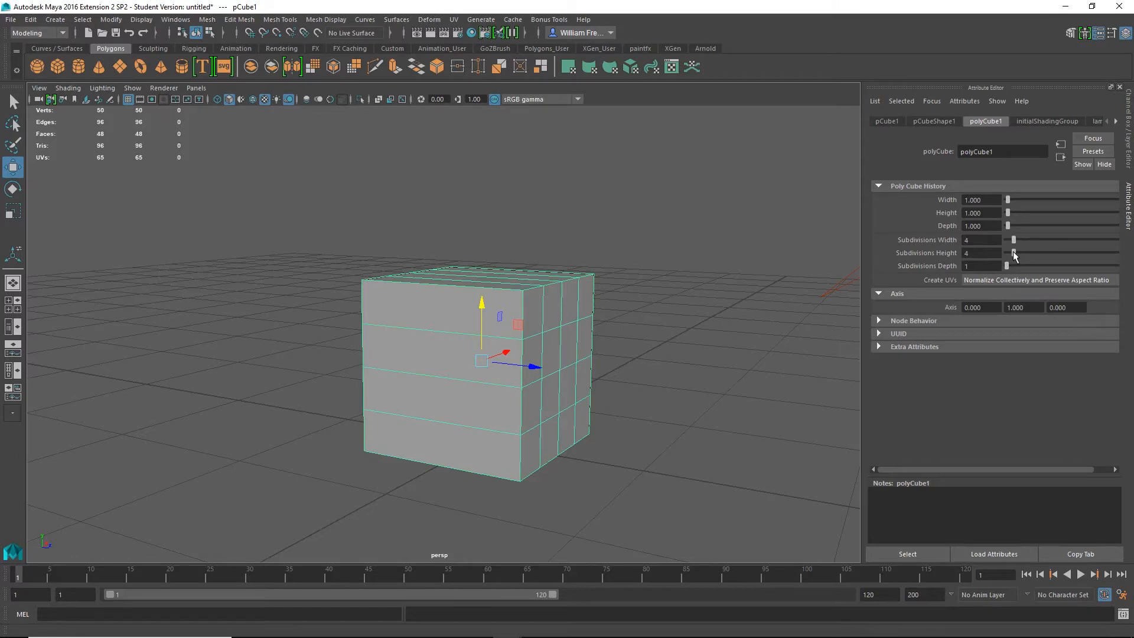
left_click_drag(554, 364, 768, 348, "alt")
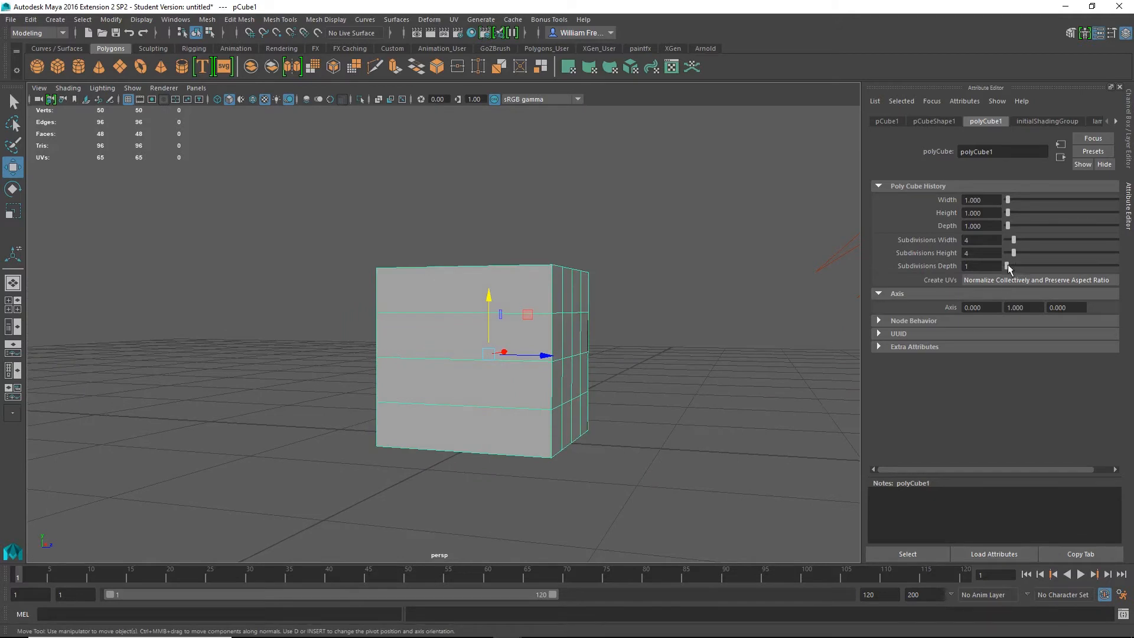
left_click_drag(1008, 266, 1016, 269)
left_click_drag(531, 414, 477, 428, "alt")
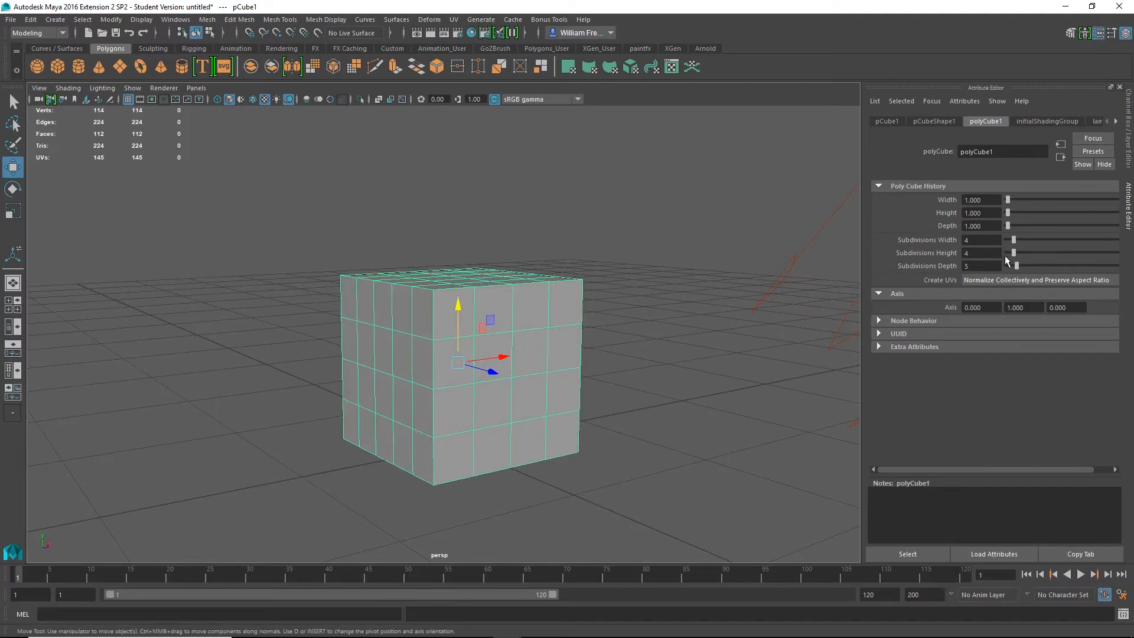
left_click_drag(1014, 256, 1017, 238)
- Extrude the two lowest stacked faces in the wall's middle column and scale them inward slightly to outline a door with a thin border
left_click_drag(524, 408, 436, 420, "alt")
right_click_drag(436, 420, 527, 307, "alt")
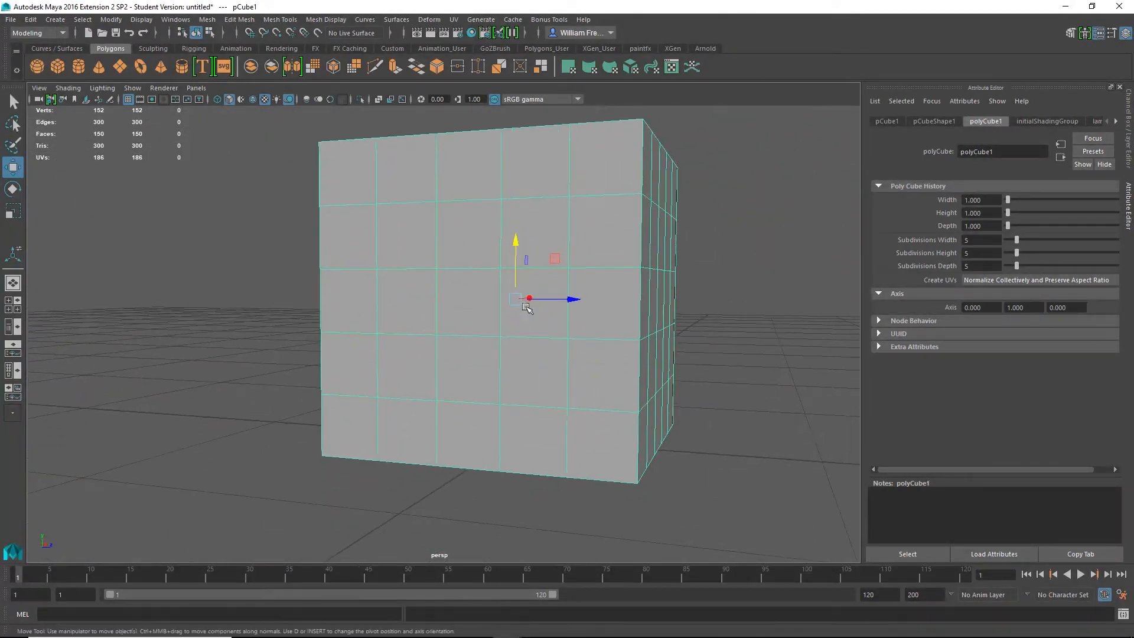
right_click_drag(472, 368, 476, 320)
left_click(465, 380)
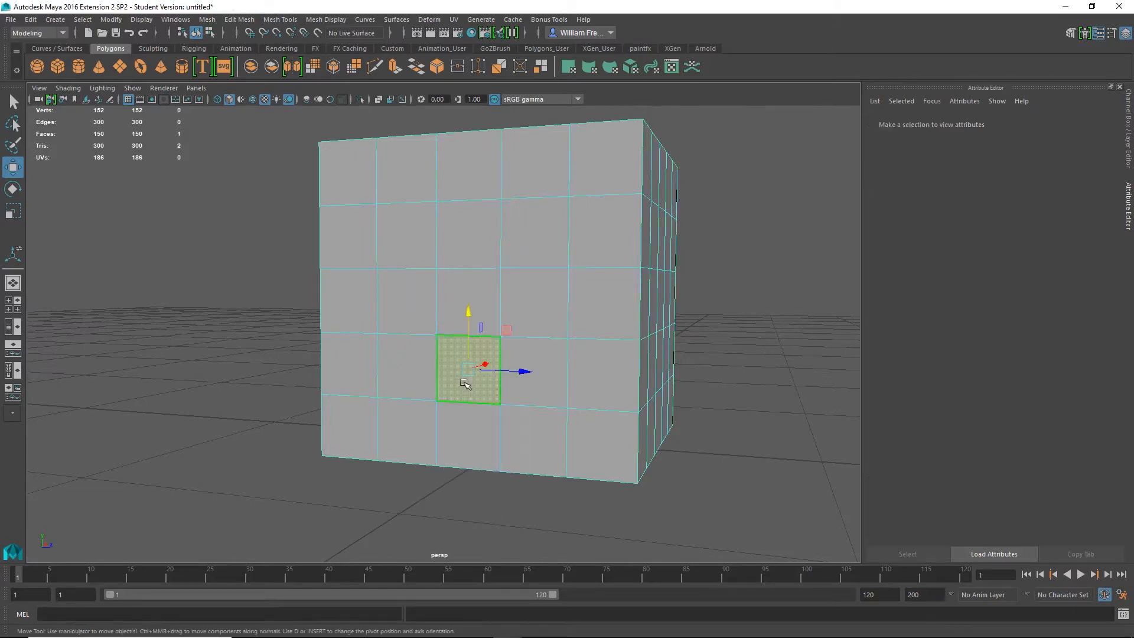
left_click(485, 429, "shift")
left_click_drag(514, 406, 456, 400, "alt")
right_click_drag(455, 400, 490, 400, "alt")
left_click_drag(490, 400, 549, 295, "alt")
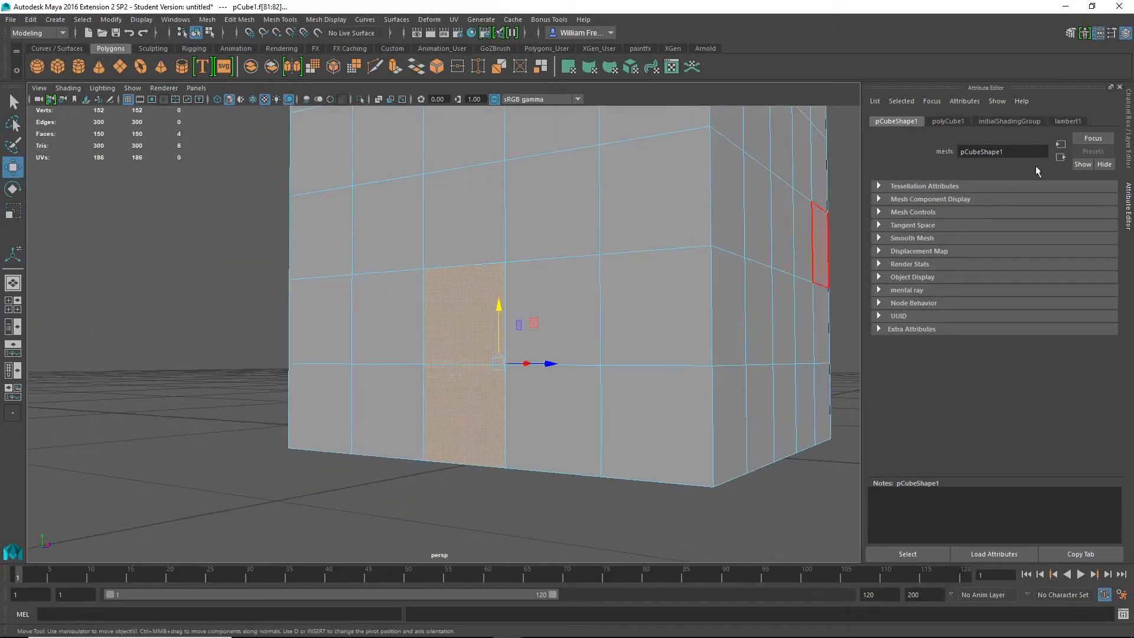
left_click(1071, 33)
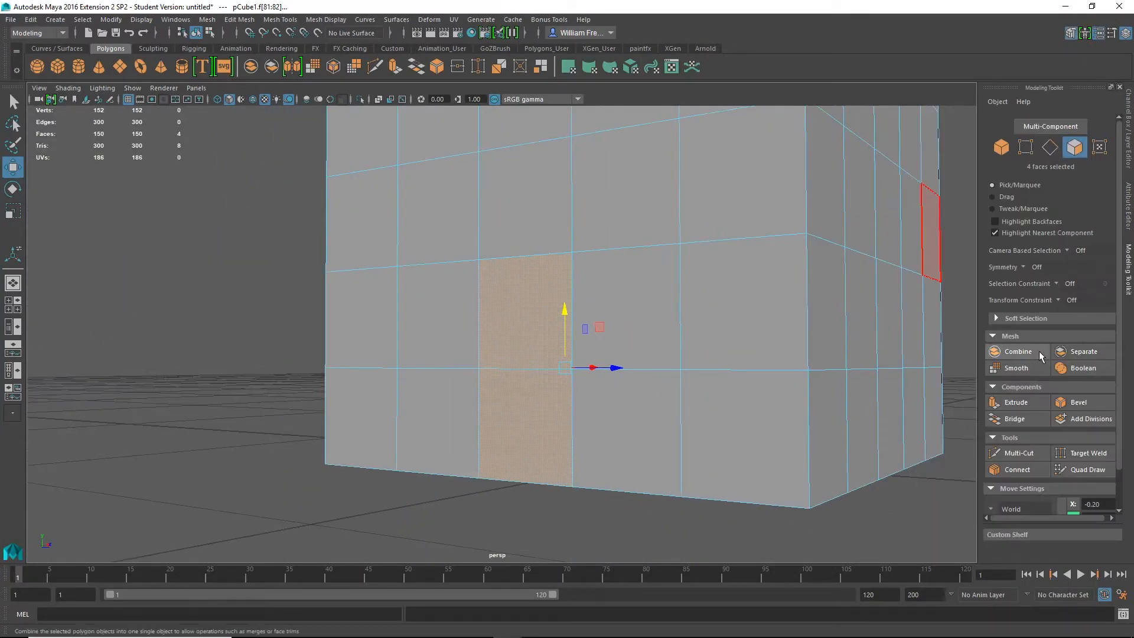
left_click(1014, 404)
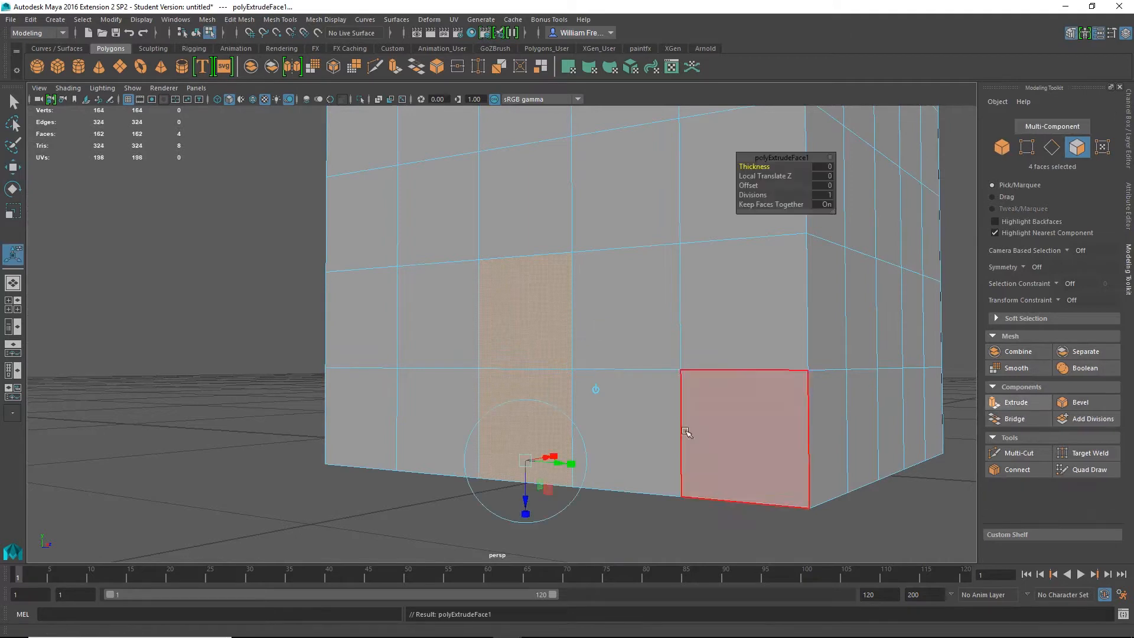
left_click_drag(525, 514, 641, 461)
left_click_drag(580, 425, 539, 413, "alt")
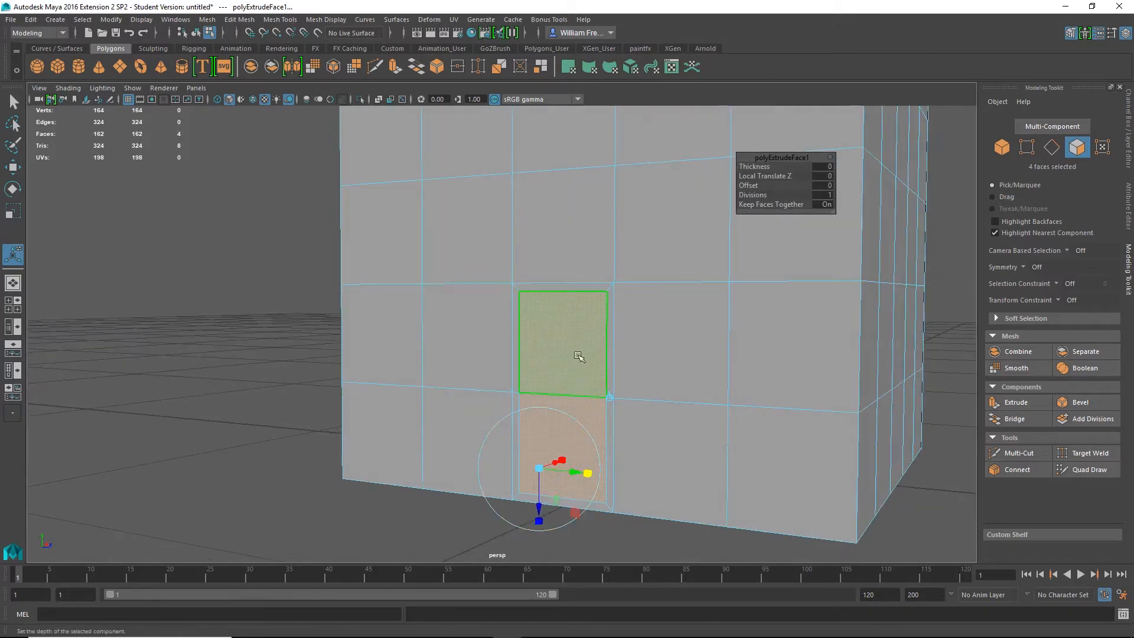
- Move the bottom edge of the inset door outline down, close to the base of the cube
left_click_drag(579, 357, 466, 299, "alt")
left_click_drag(454, 235, 390, 213, "alt")
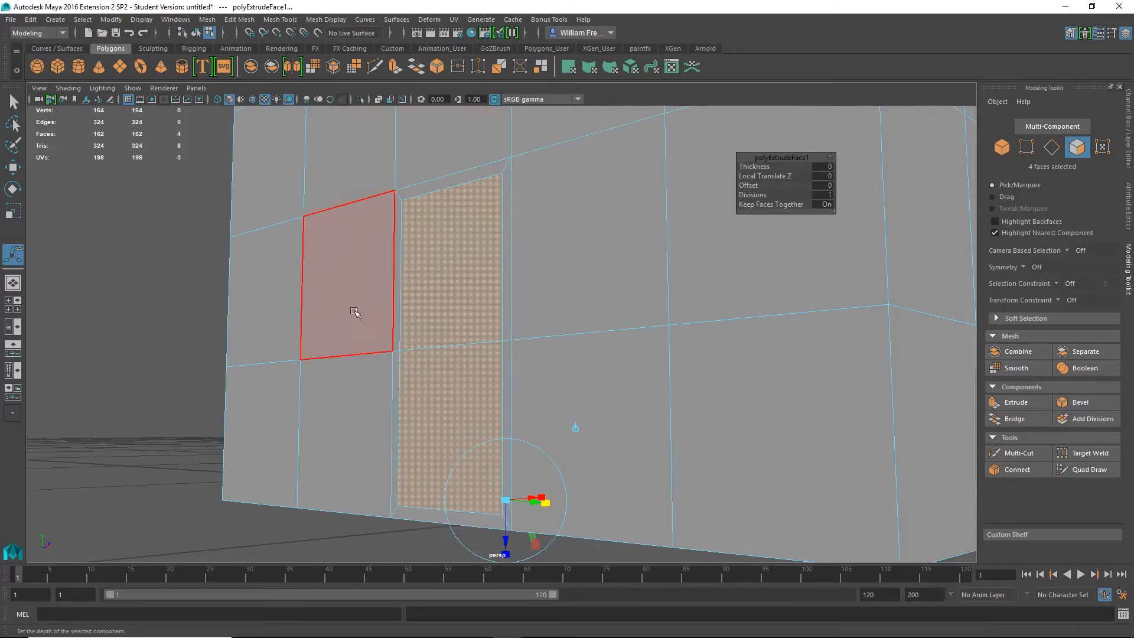
left_click_drag(411, 398, 495, 369, "alt")
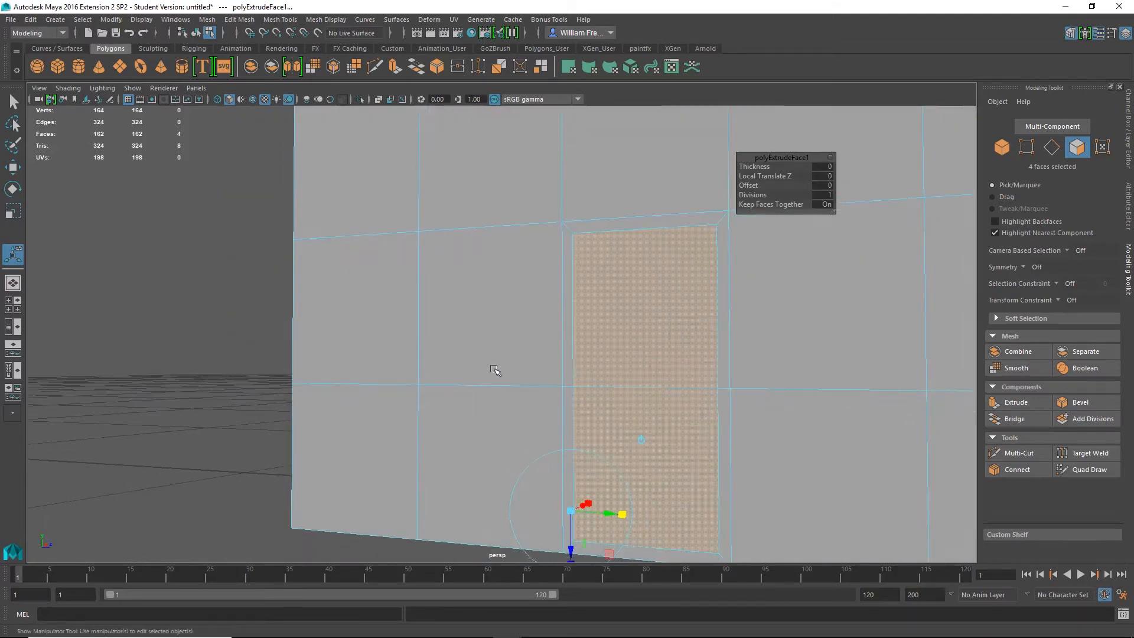
left_click_drag(647, 354, 595, 360, "alt")
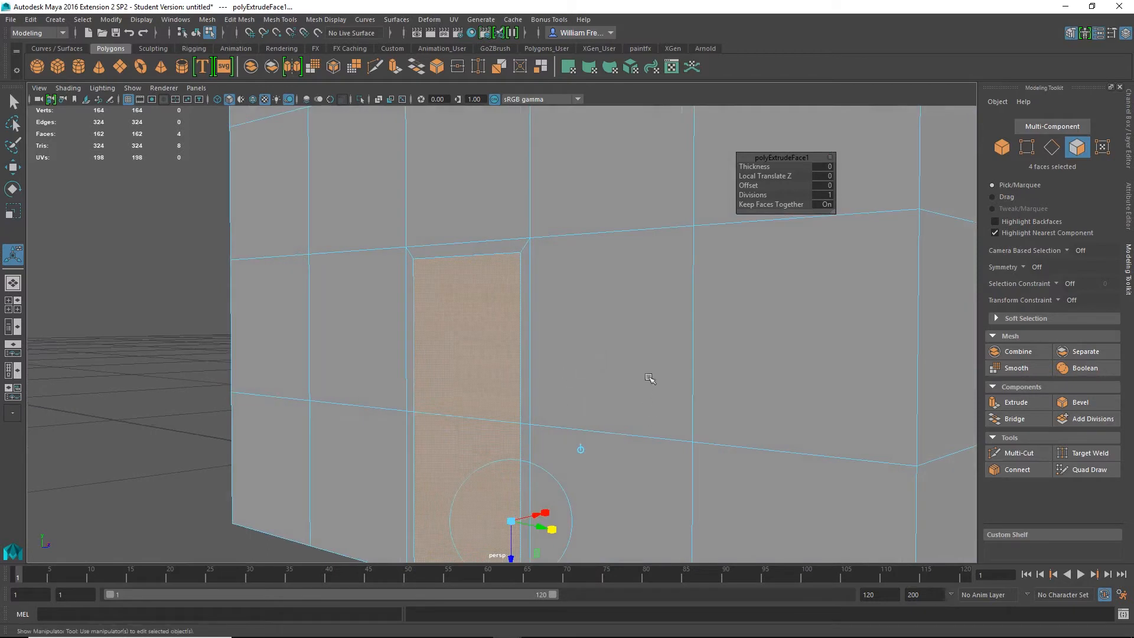
middle_click_drag(648, 377, 629, 287, "alt")
right_click_drag(409, 285, 412, 259)
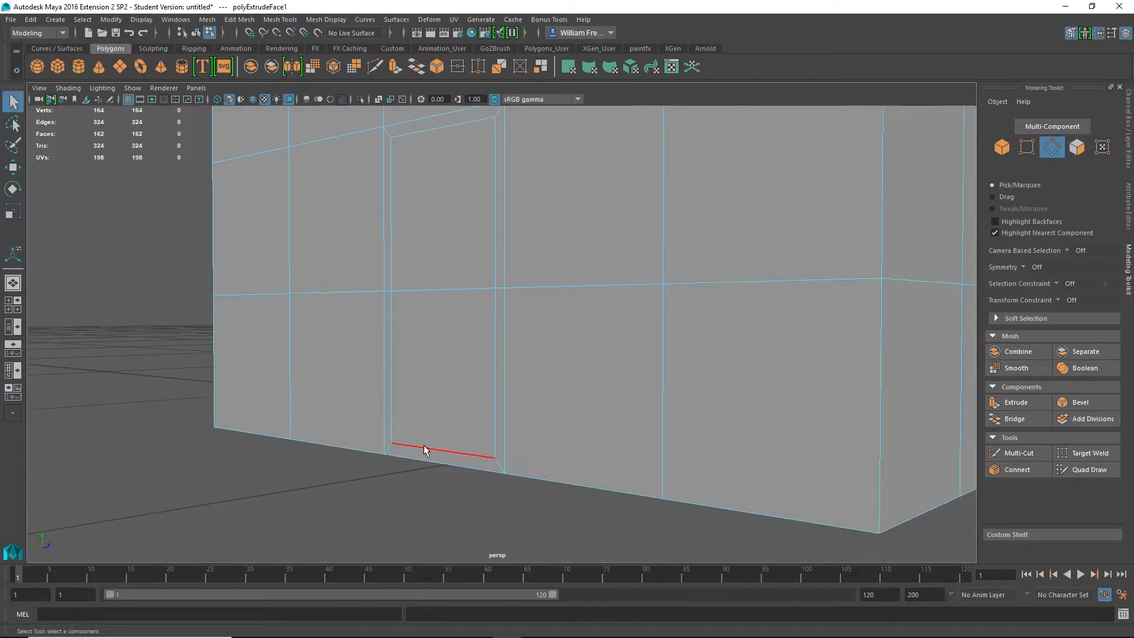
left_click(438, 460)
key("w")
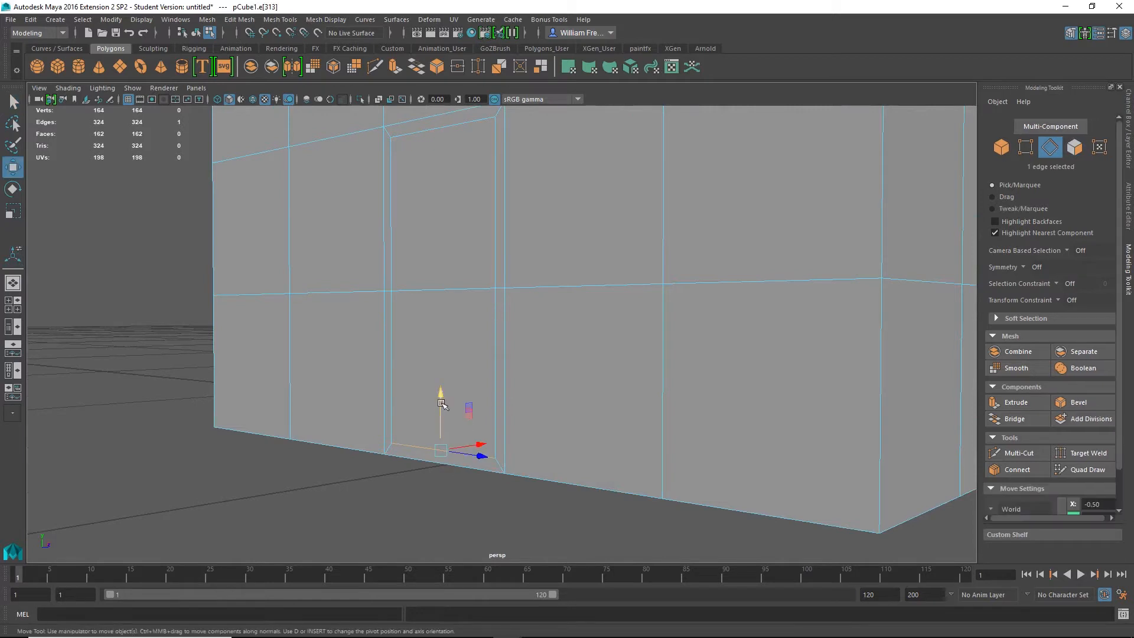
left_click_drag(442, 395, 453, 401)
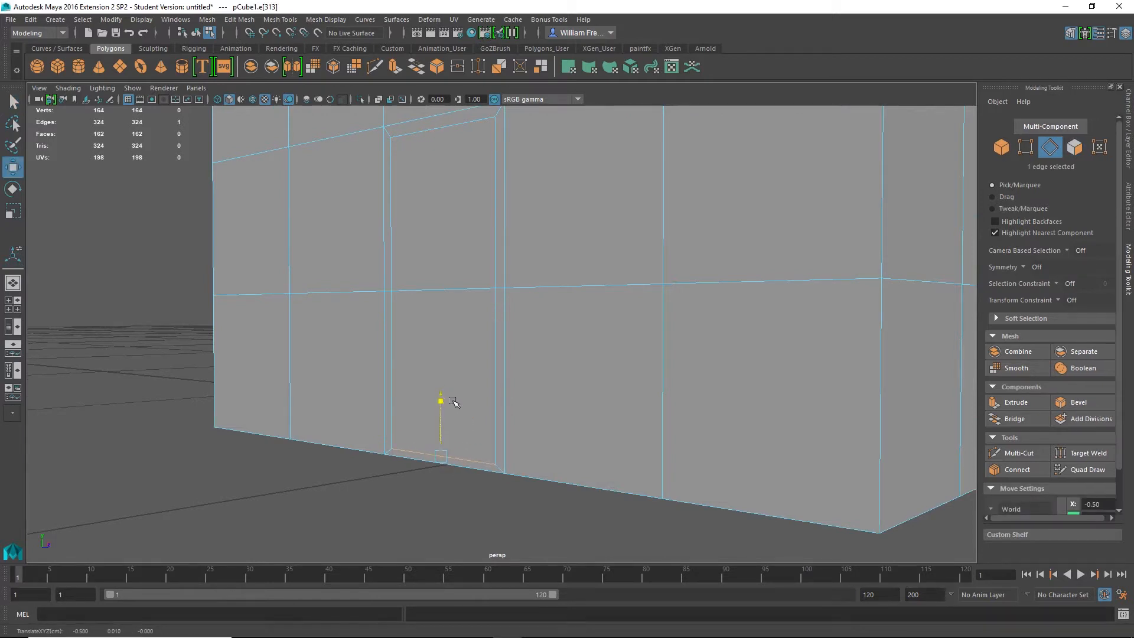
- Extrude the two inset door faces into the wall with a local Z translation of about -0.024
right_click_drag(477, 315, 466, 320)
left_click(466, 320)
left_click(435, 223, "shift")
mouse_move(516, 380)
left_mouse_down("alt")
mouse_move(506, 311)
mouse_move(518, 385)
mouse_move(520, 367)
left_mouse_up("alt")
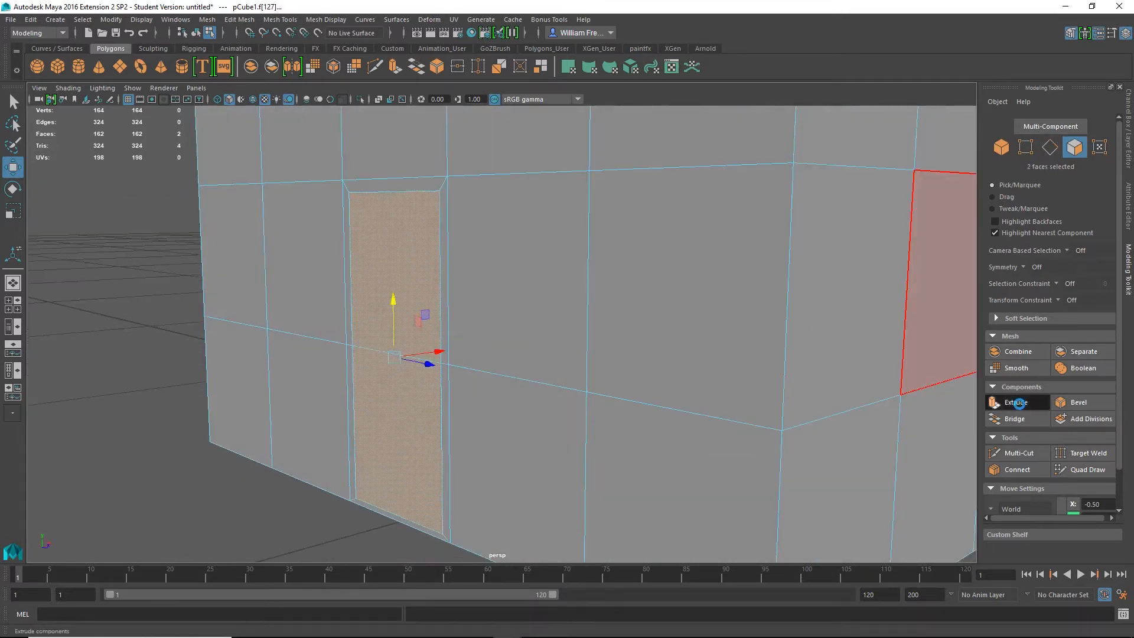
left_click(1016, 402)
left_click_drag(366, 443, 387, 447)
left_click_drag(457, 352, 545, 324, "alt")
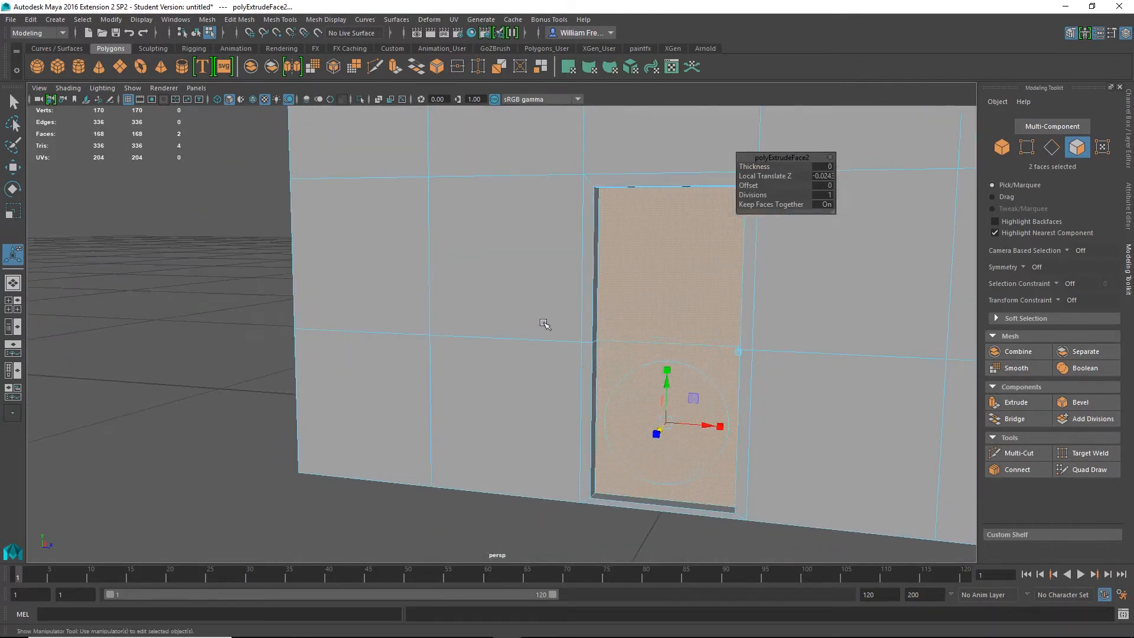
- Extrude the two recessed door faces again and scale them inward in height and width to form an inner panel border
middle_click_drag(686, 301, 587, 260, "alt")
left_click(594, 195)
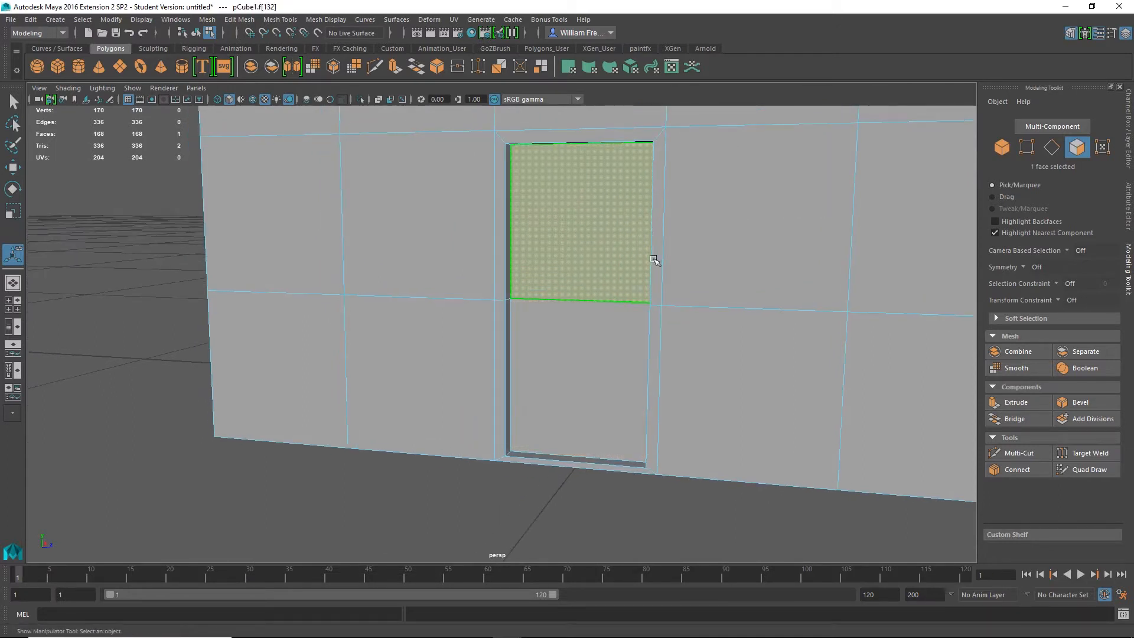
mouse_move(654, 261)
left_mouse_down("alt")
mouse_move(587, 268)
mouse_move(580, 309)
mouse_move(549, 317)
mouse_move(558, 372)
mouse_move(512, 354)
left_mouse_up("alt")
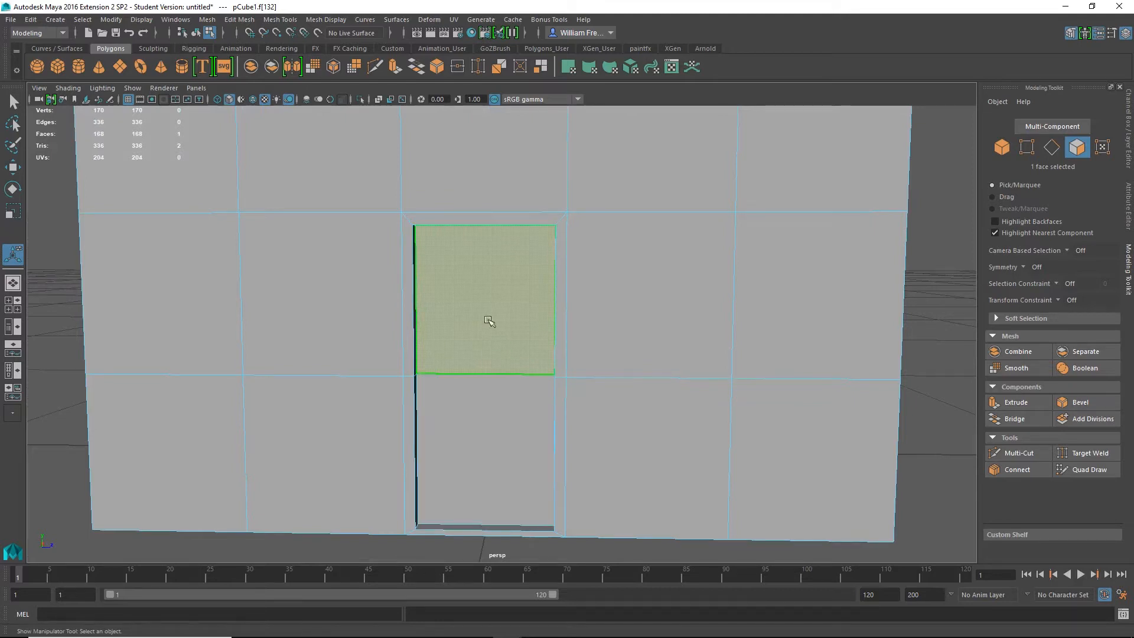
left_click(494, 451, "shift")
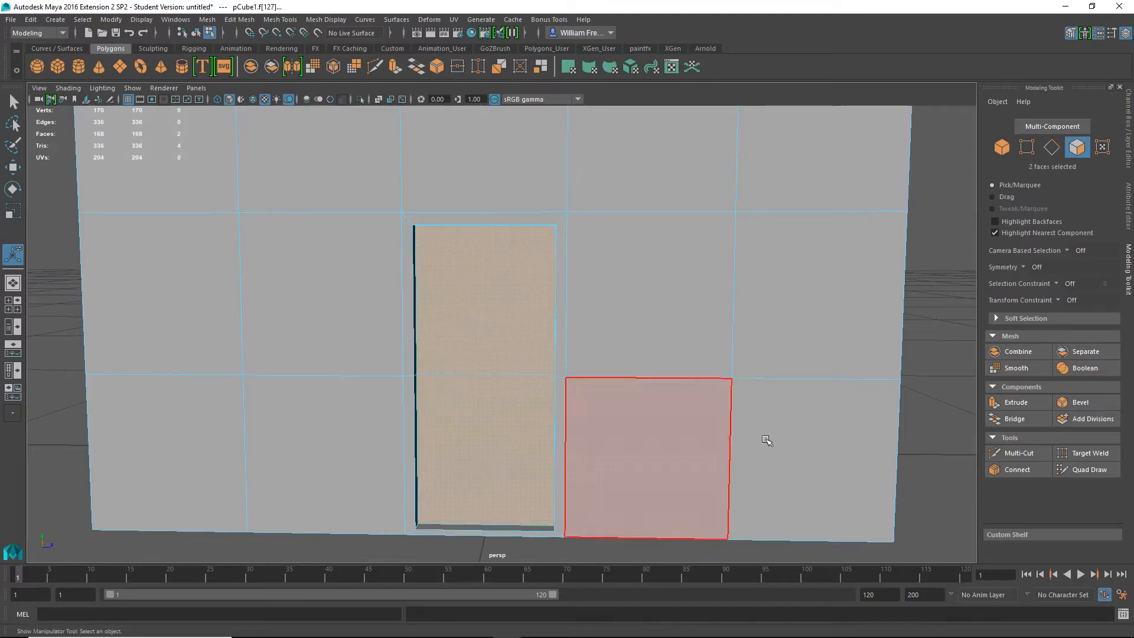
left_click(1016, 404)
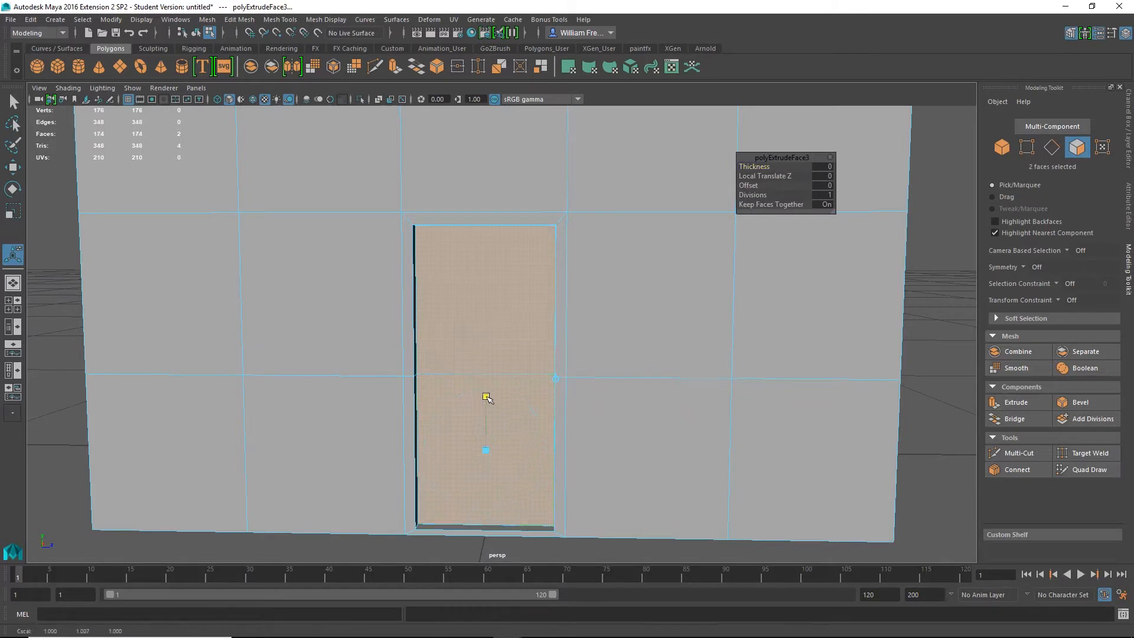
left_click_drag(488, 402, 537, 452)
left_click_drag(487, 399, 493, 406)
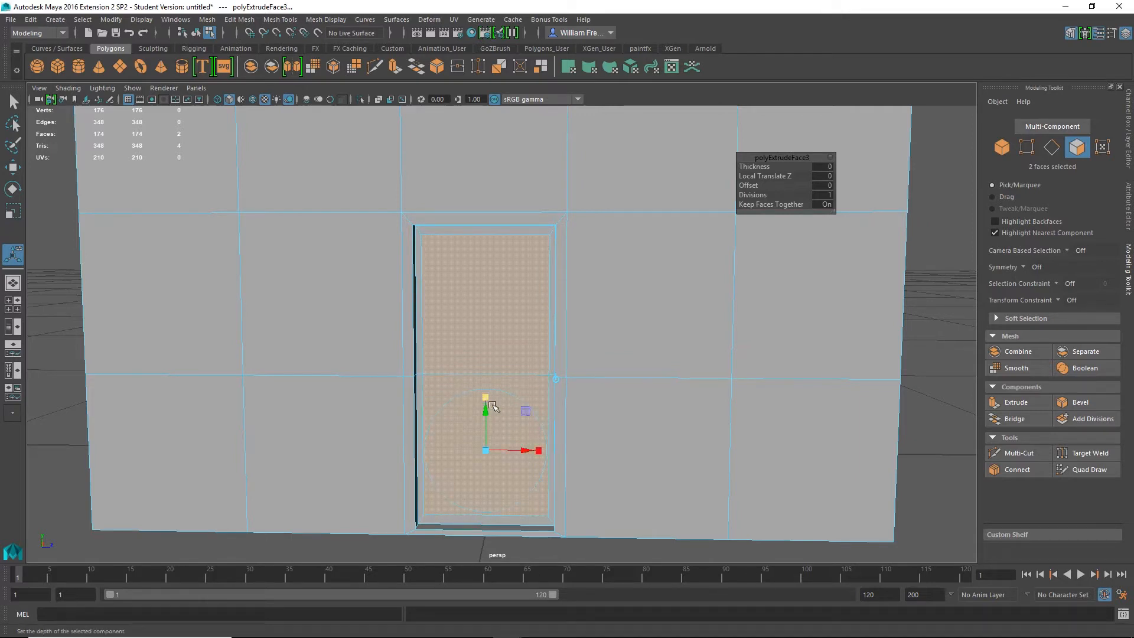
left_click_drag(538, 451, 358, 303)
- Extrude the inner door panel into the door with a local Z translation of about -0.01
right_click_drag(329, 279, 468, 230, "alt")
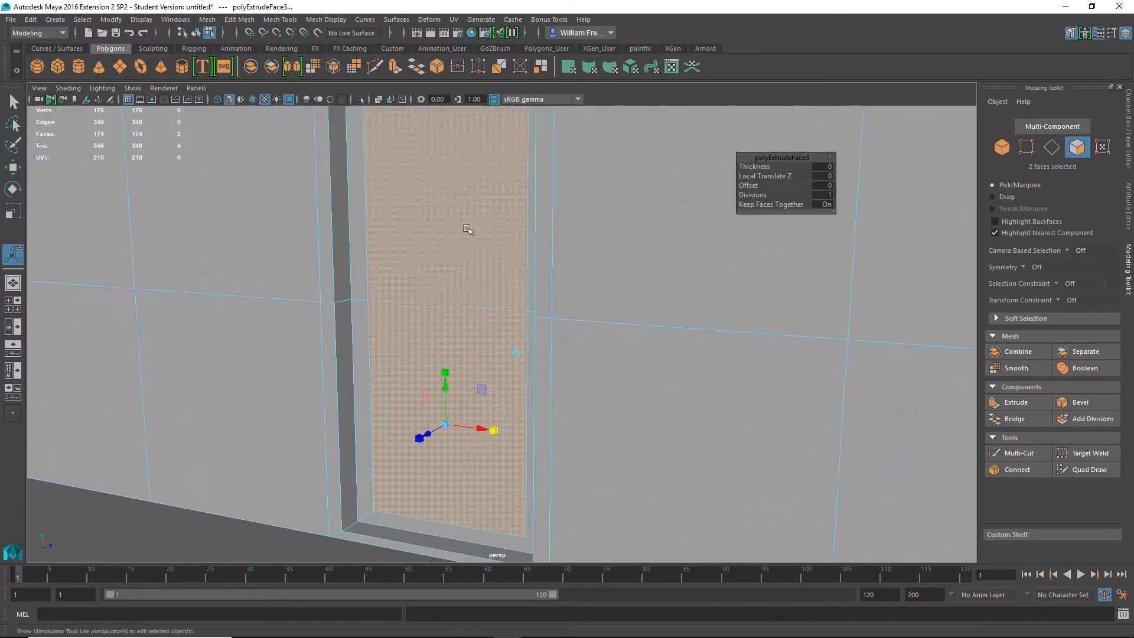
left_click(1026, 404)
left_click_drag(428, 429, 438, 426)
- Select the four lower wall faces beside the door and check the cube's underside for stray geometry
right_click_drag(711, 417, 466, 390, "alt")
left_click_drag(465, 390, 624, 211, "alt")
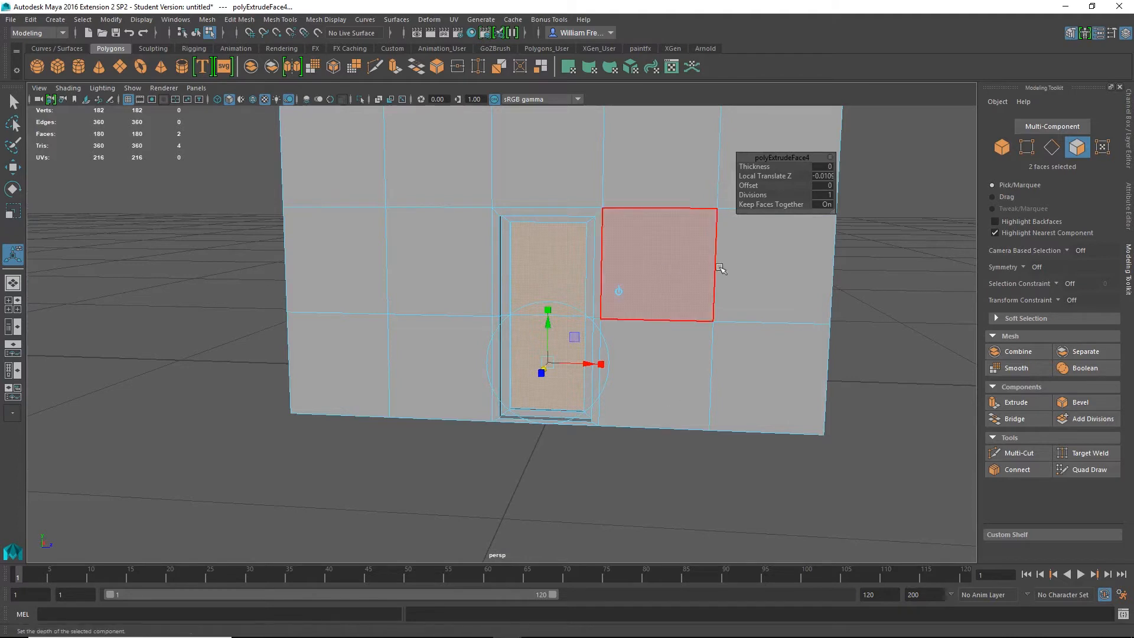
middle_click_drag(697, 263, 603, 298, "alt")
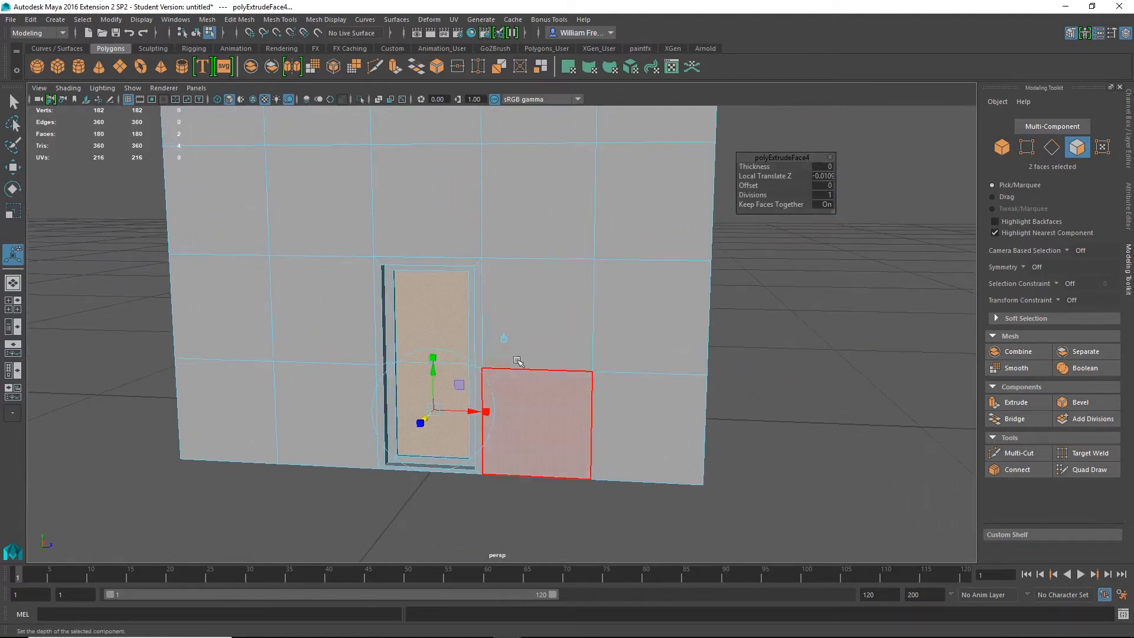
left_click(549, 306)
left_click(530, 418, "shift")
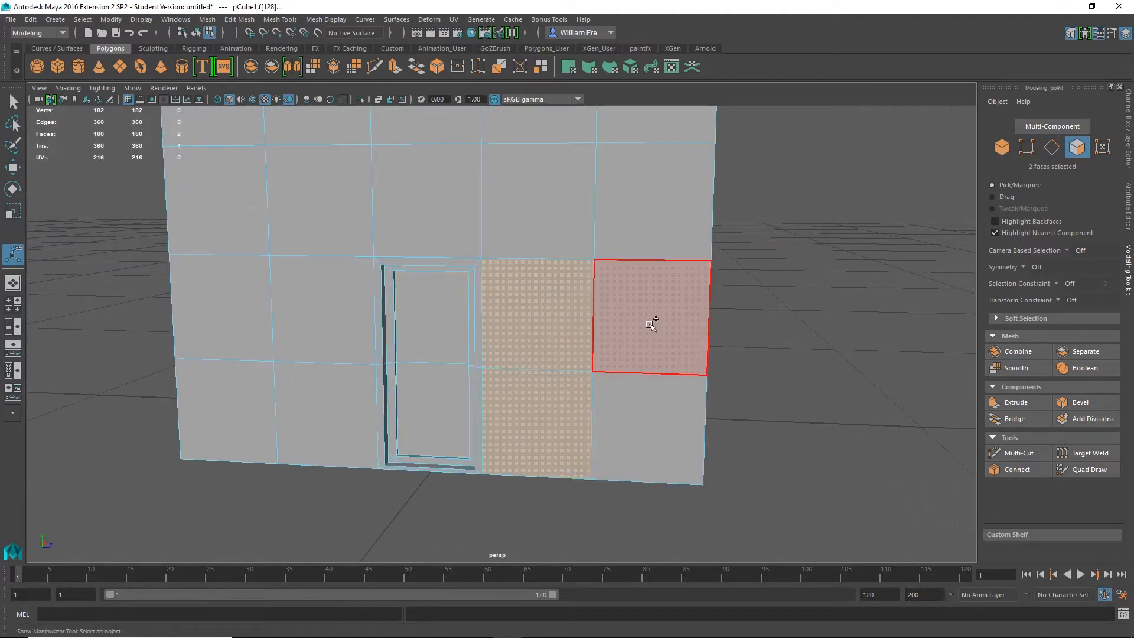
left_click(654, 322, "shift")
left_click(653, 436, "shift")
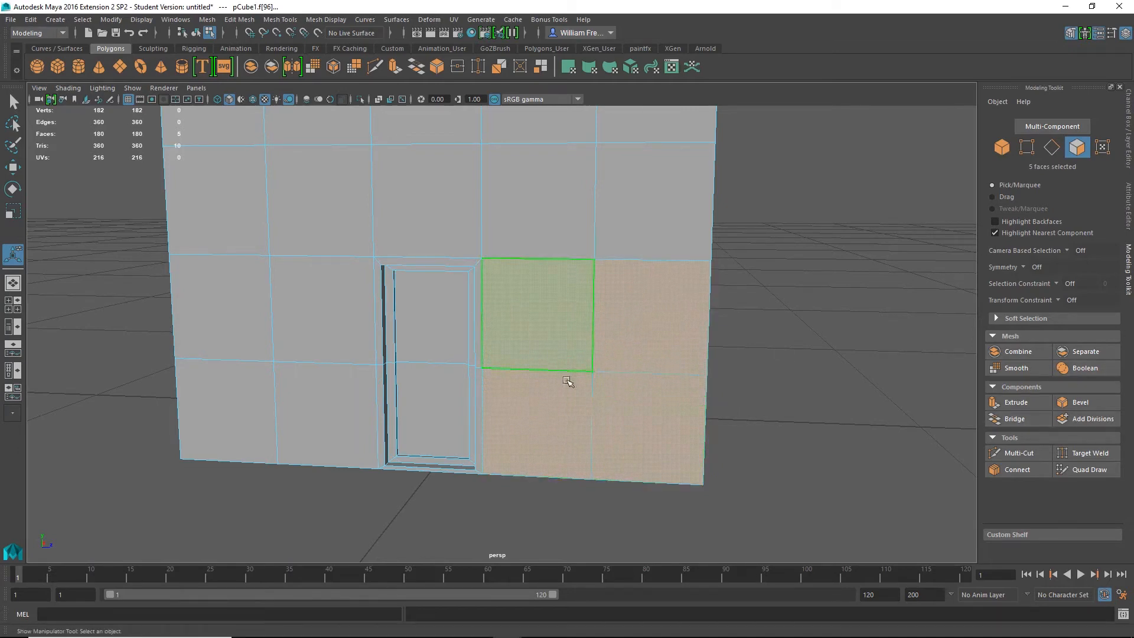
left_click_drag(535, 433, 554, 395, "alt")
left_click(328, 319, "shift")
left_click_drag(479, 436, 456, 494, "alt")
left_click_drag(384, 423, 416, 393, "alt")
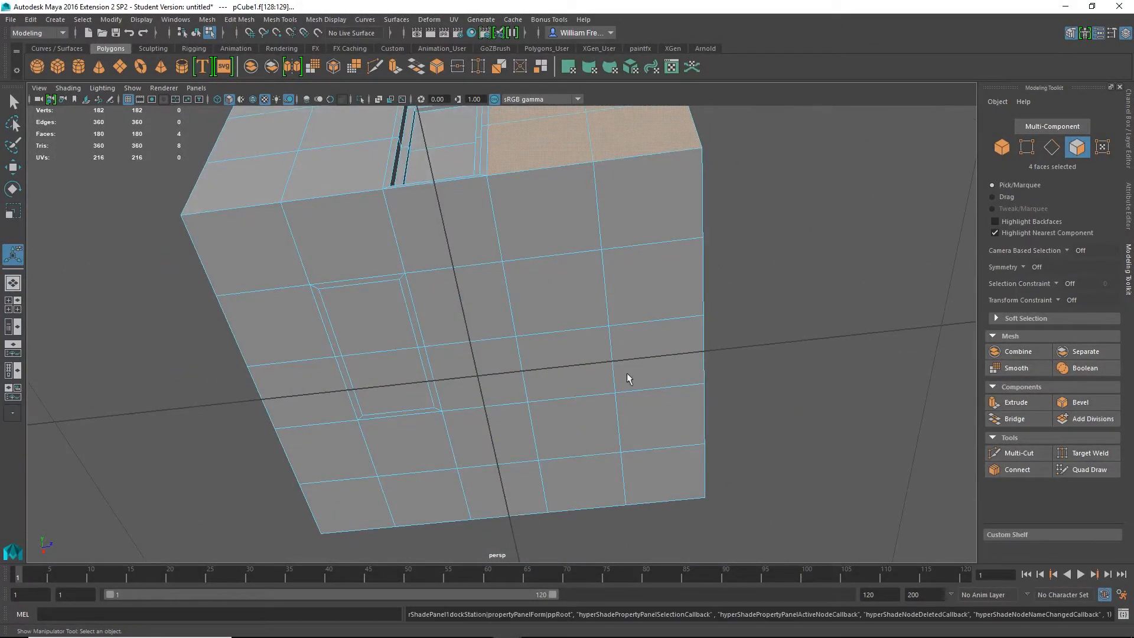
- Undo the door extrusions and the stray inset on the underside, back to the plain subdivided cube
left_click(627, 132, "ctrl")
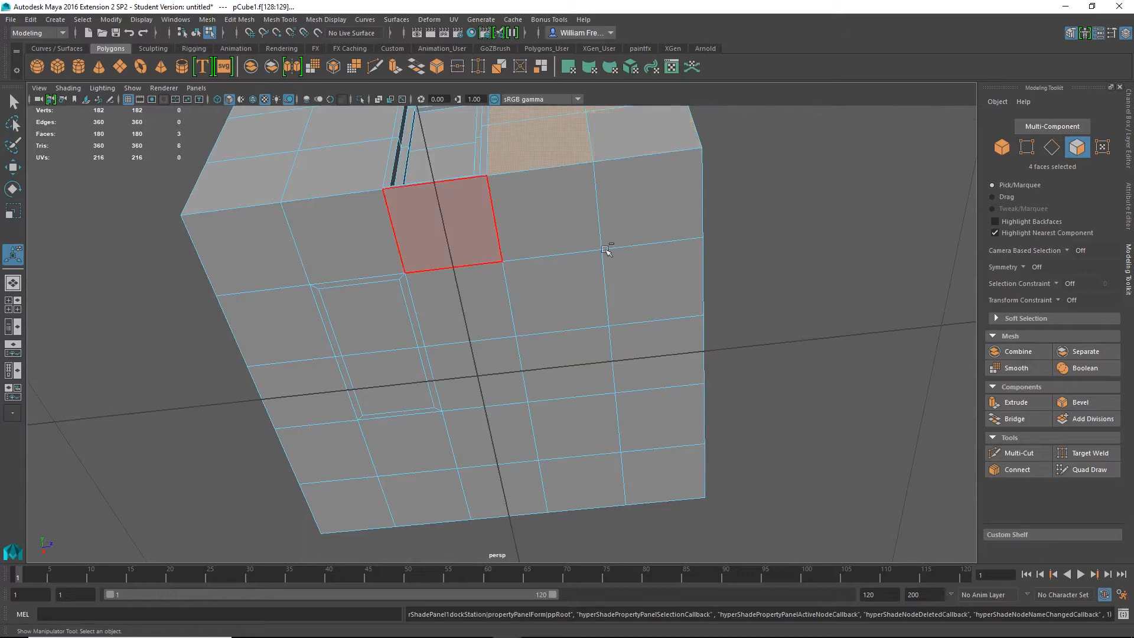
left_click(795, 417, "ctrl")
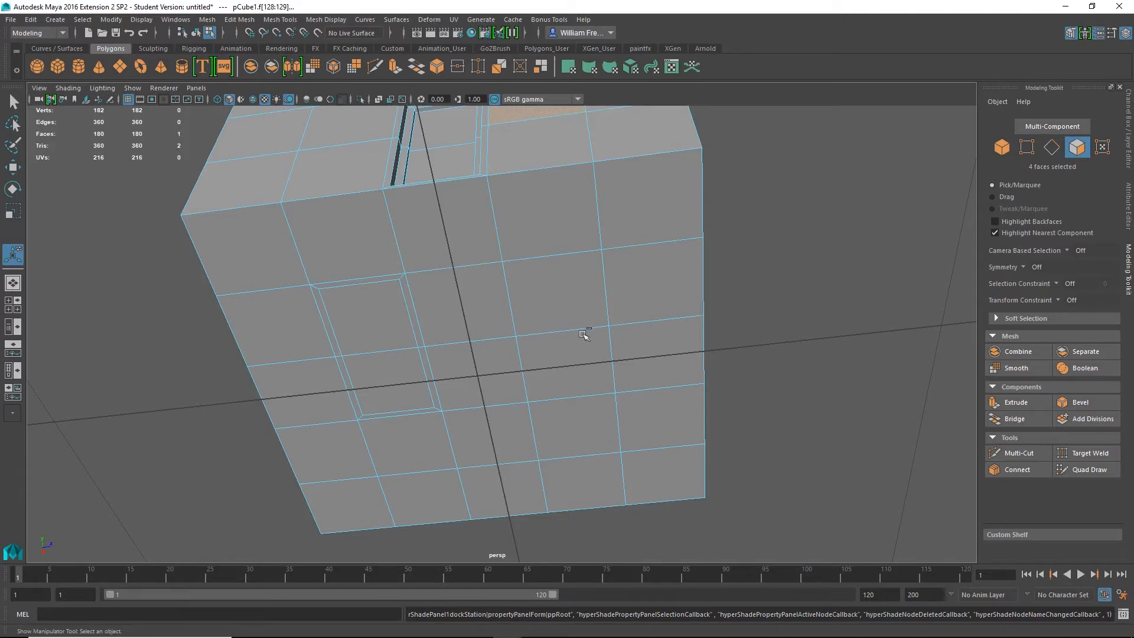
key("ctrl+z")
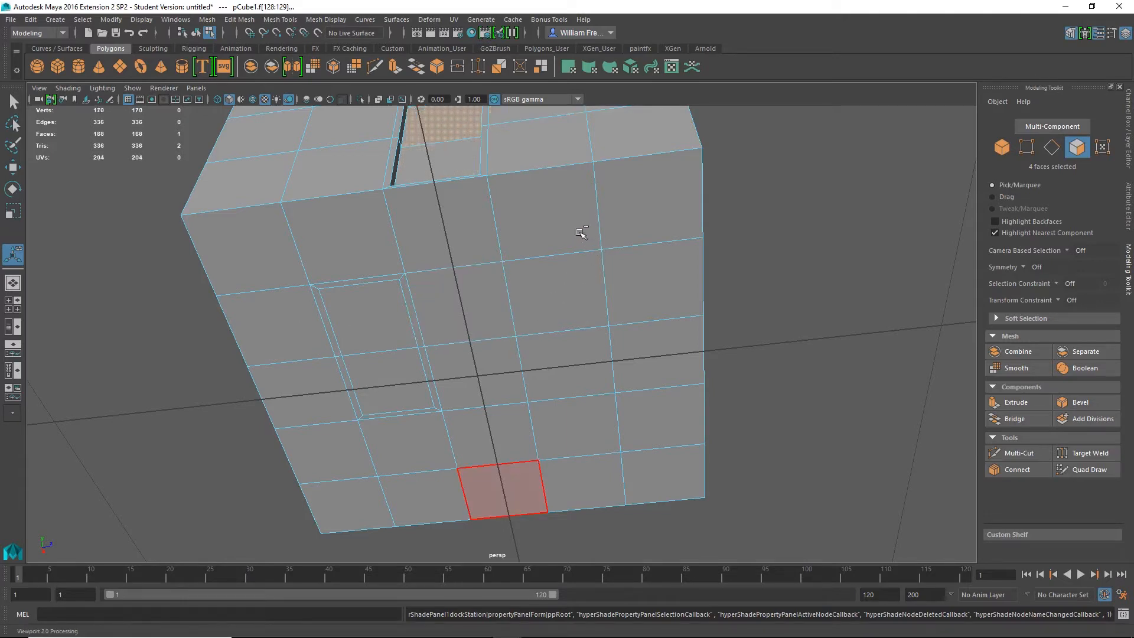
key("ctrl+e")
left_click_drag(438, 254, 923, 284, "alt")
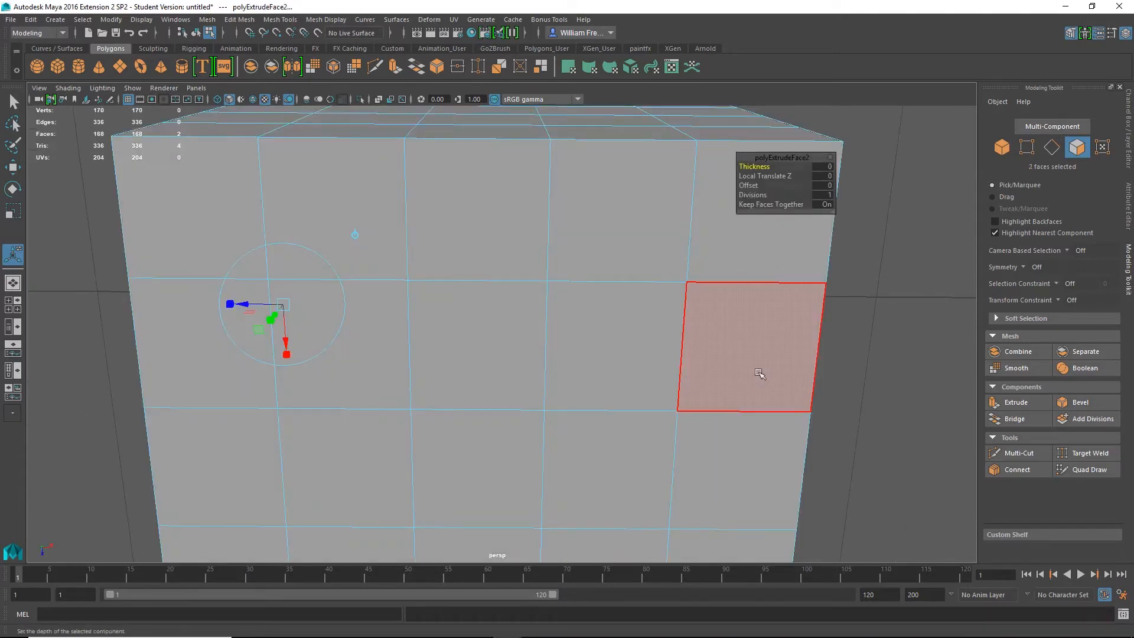
left_click_drag(759, 373, 784, 453, "alt")
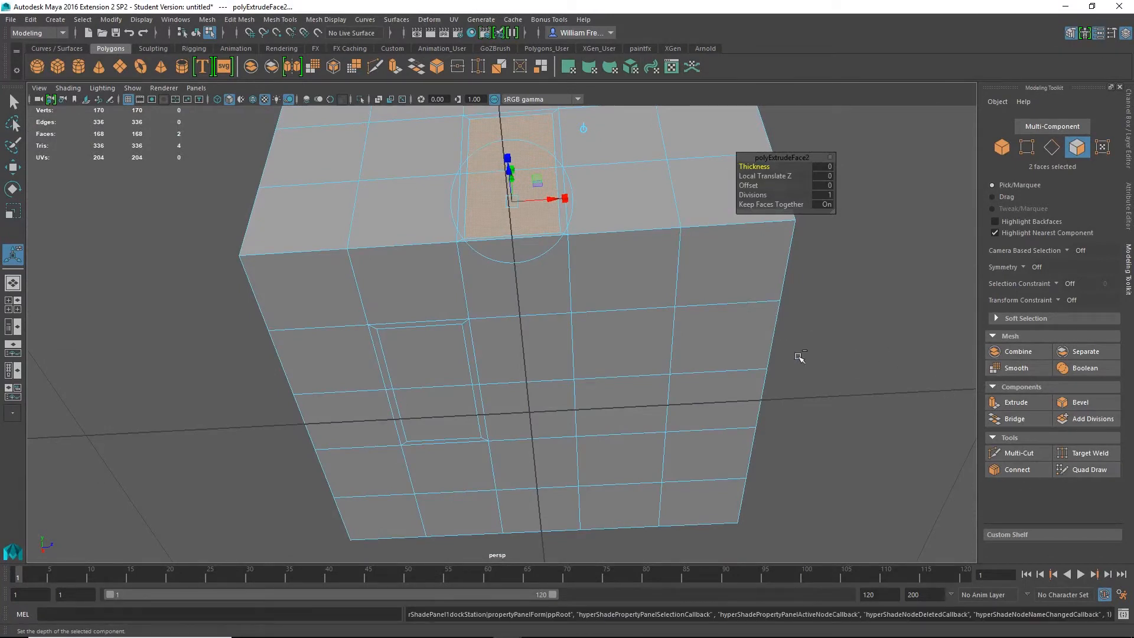
key("ctrl+z")
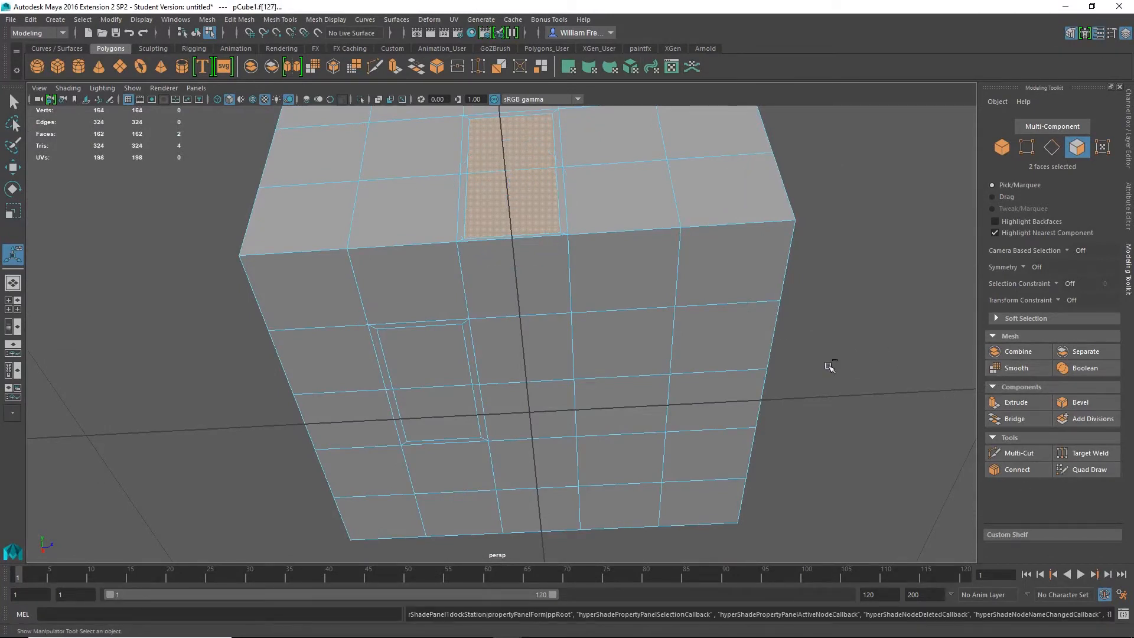
key("ctrl+z")
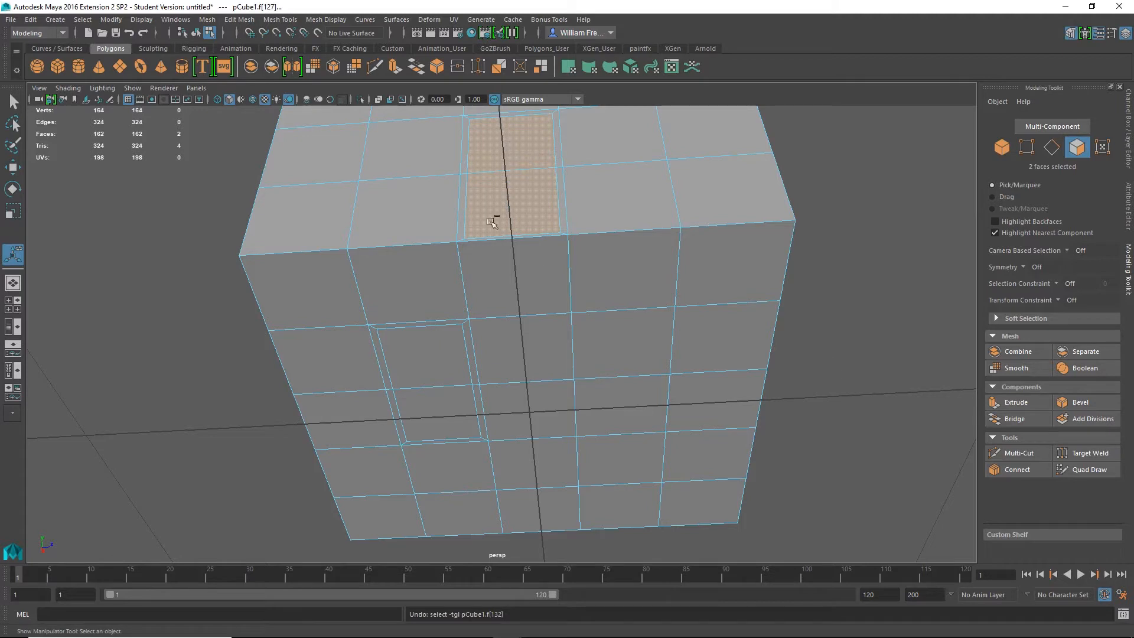
key("ctrl+z")
key("ctrl+z")
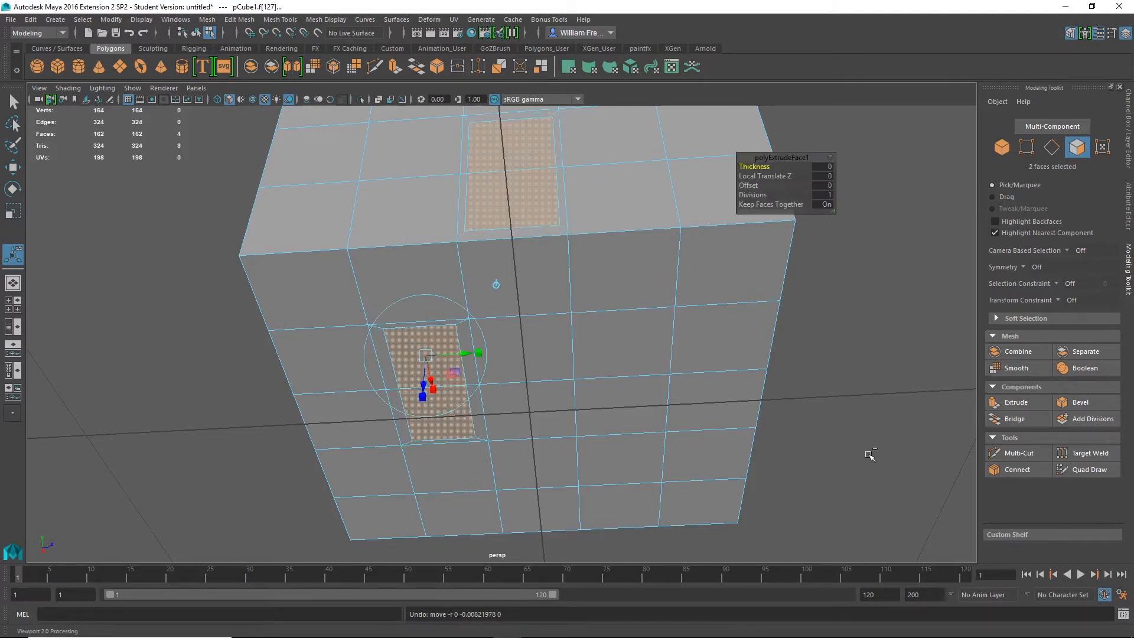
key("ctrl+z")
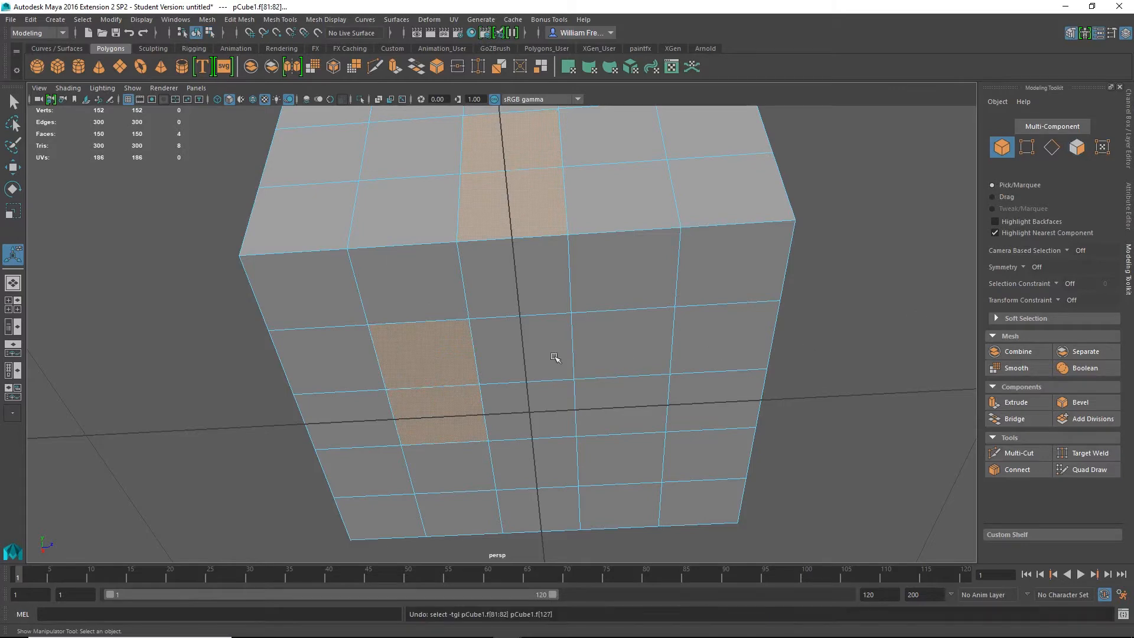
key("ctrl+z")
- Extrude only the two stacked door faces at the base of the front wall and scale them inward in height and width
left_click_drag(936, 307, 882, 331, "alt")
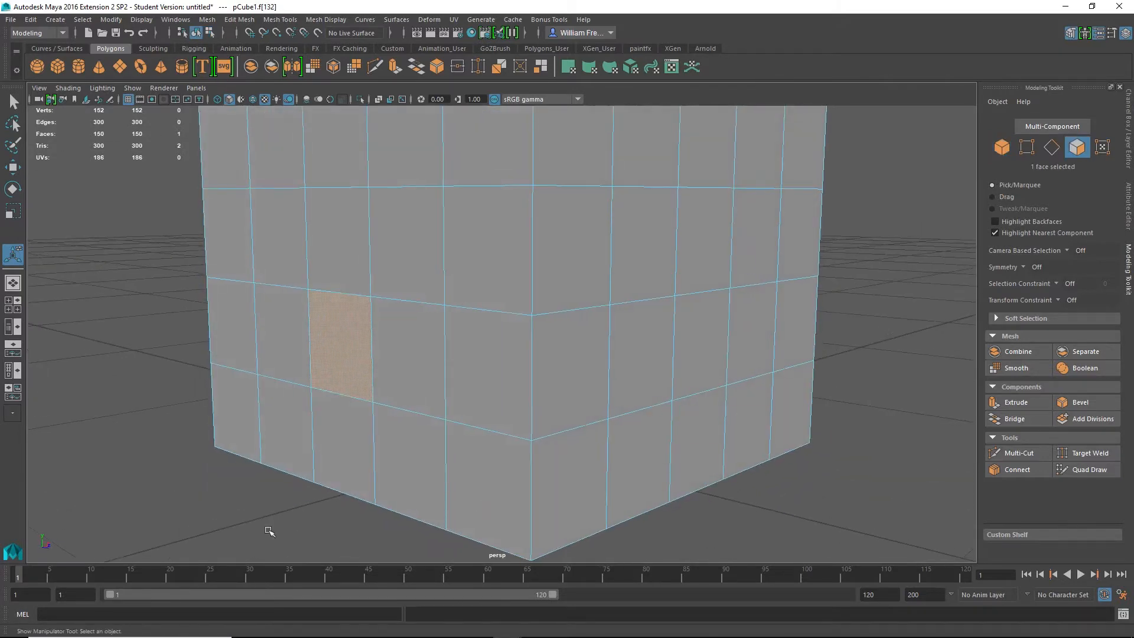
left_click(249, 552)
scroll(615, 346, "down", 5)
left_click_drag(444, 283, 461, 329, "alt")
left_click(442, 313)
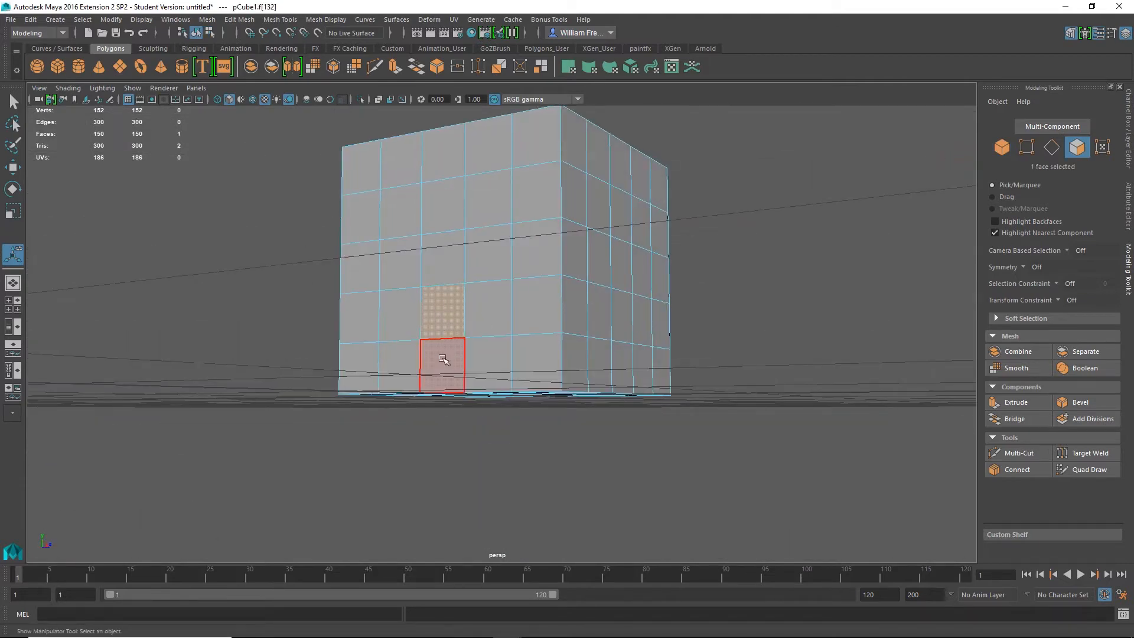
left_click(448, 362, "shift")
left_click_drag(627, 398, 539, 372, "alt")
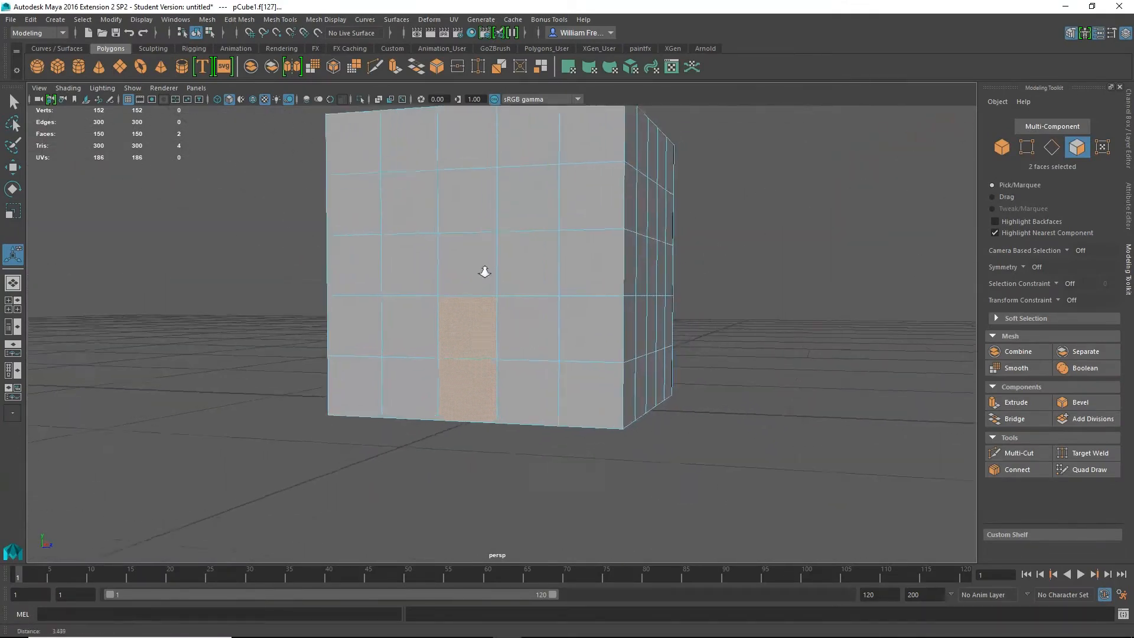
right_click_drag(481, 268, 696, 379, "alt")
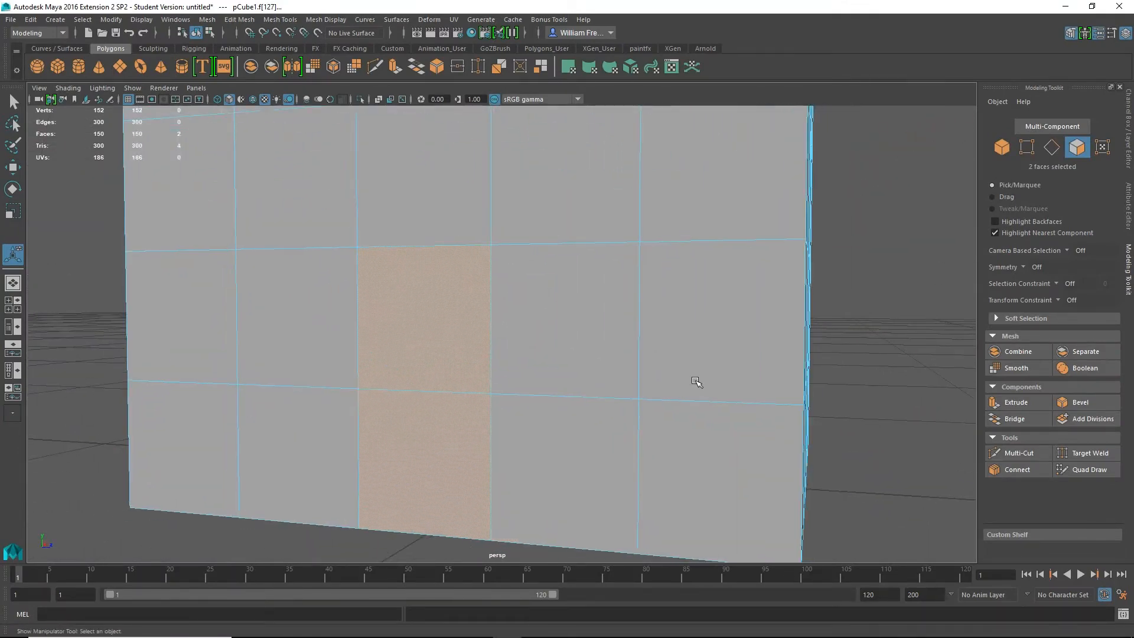
left_click(1023, 403)
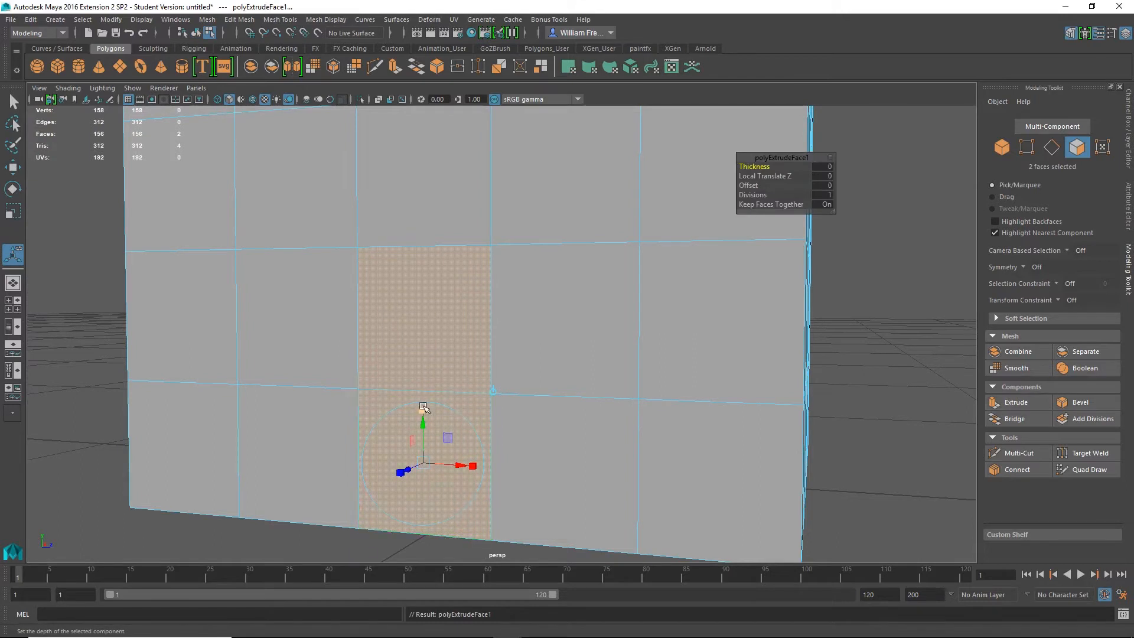
left_click_drag(423, 407, 423, 417)
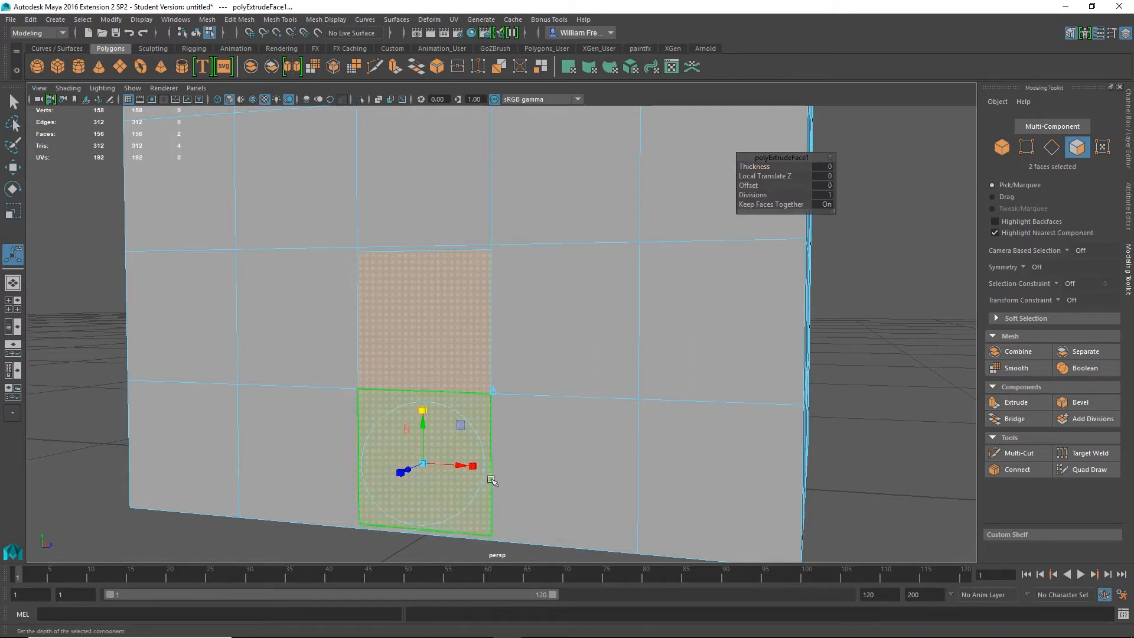
left_click_drag(475, 467, 467, 464)
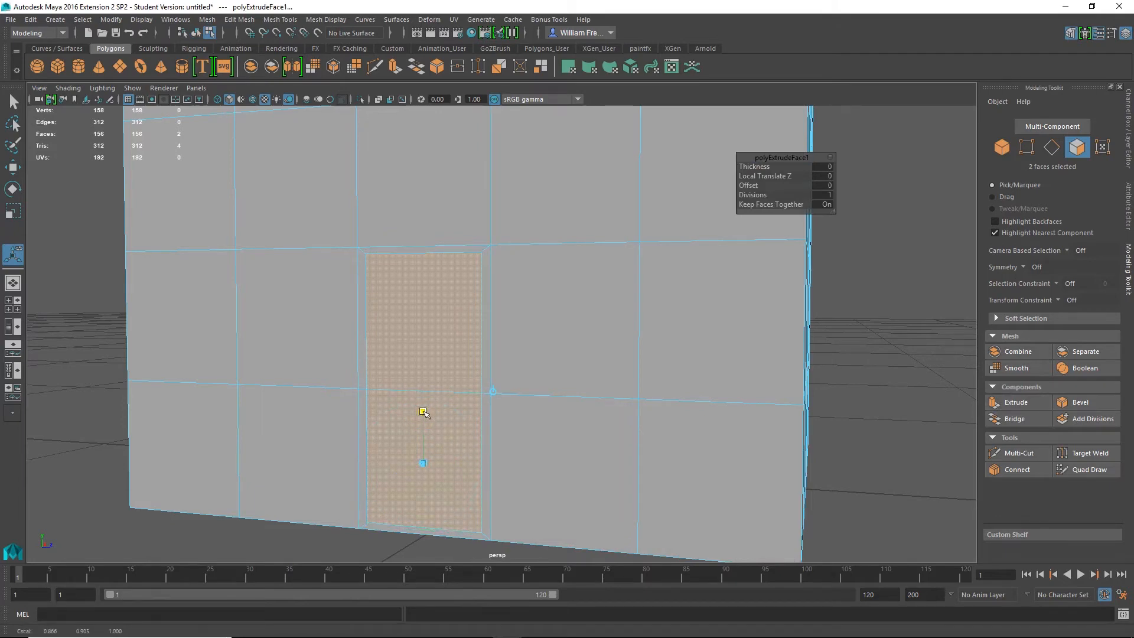
left_click_drag(419, 515, 365, 458, "alt")
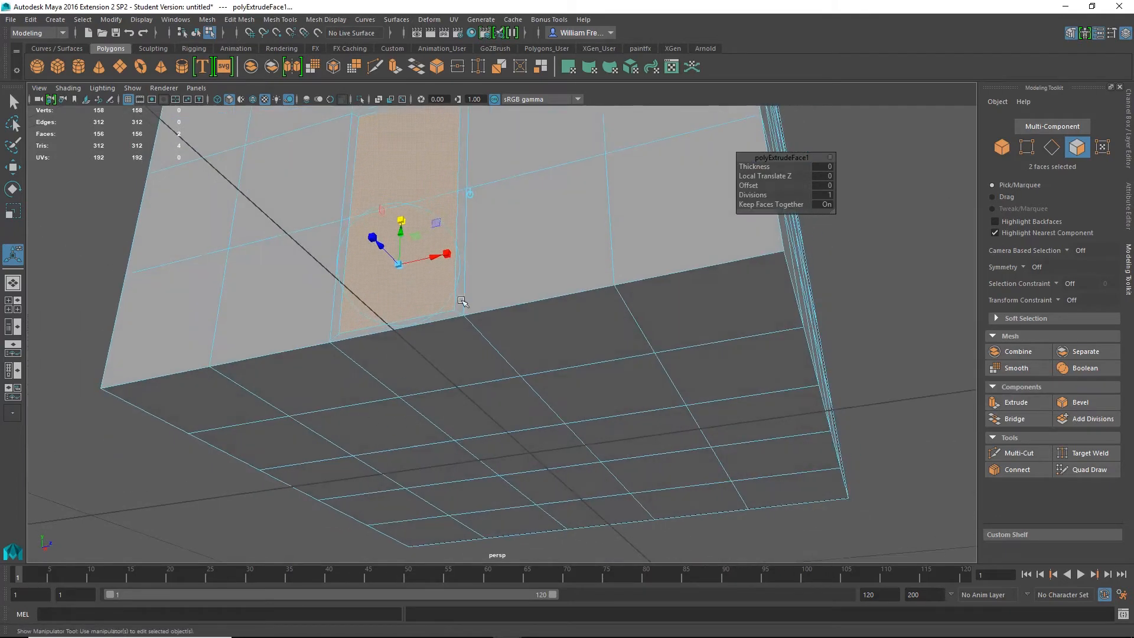
left_click_drag(541, 279, 549, 316, "alt")
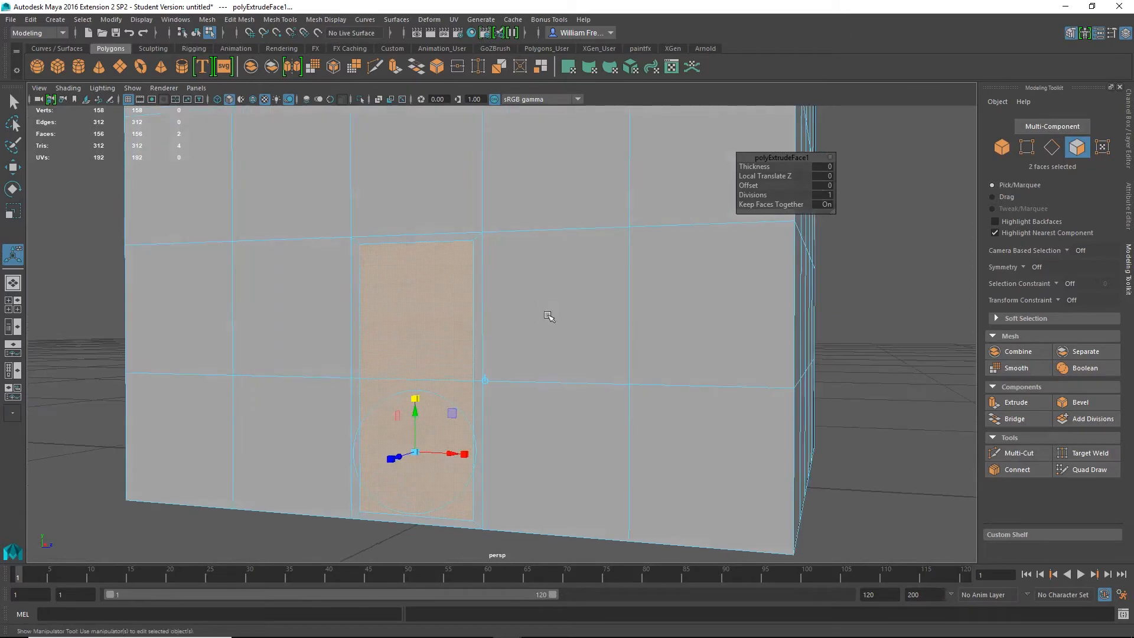
left_click_drag(562, 433, 554, 453, "alt")
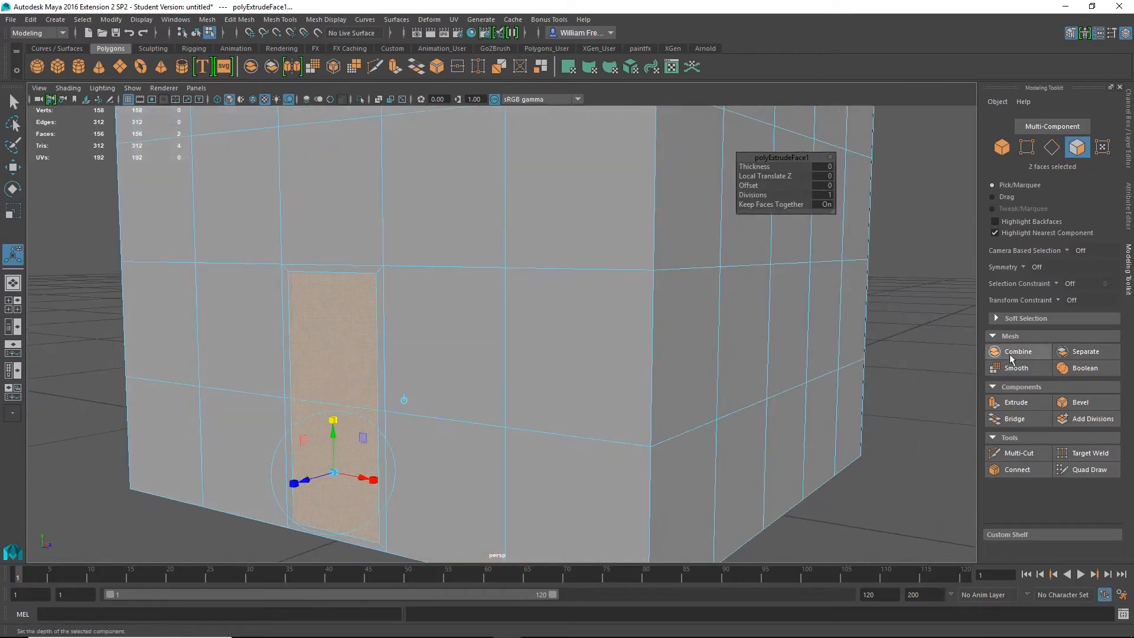
- Extrude the inset door faces into the wall with a local Z translation of about -0.053, and delete them to open the doorway
left_click(1016, 402)
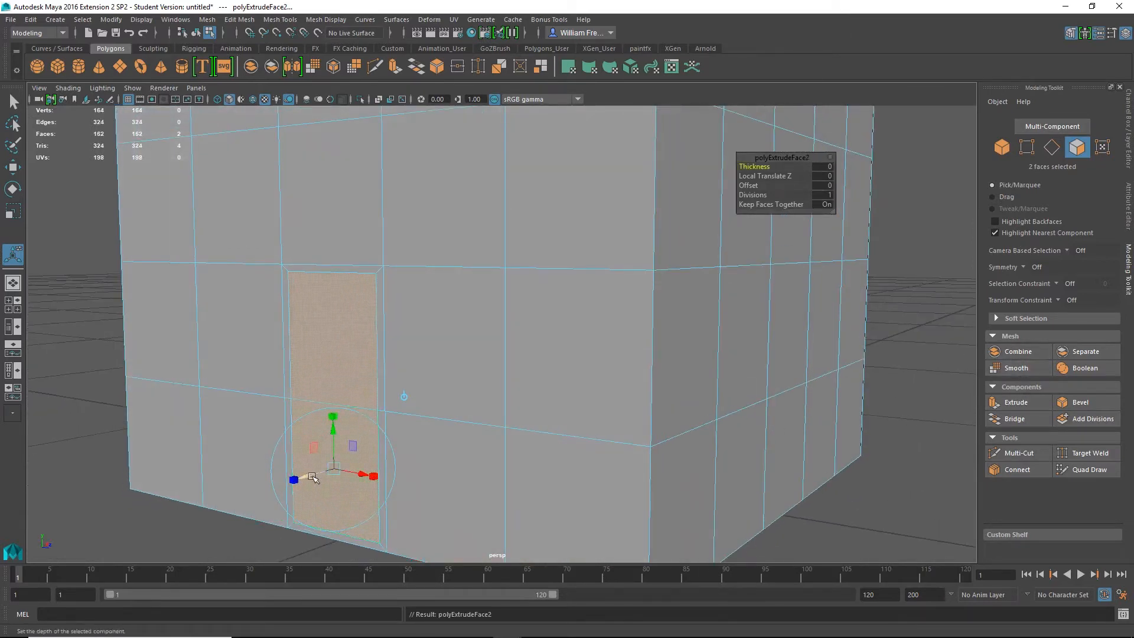
mouse_move(313, 478)
left_mouse_down()
mouse_move(332, 479)
mouse_move(329, 470)
left_mouse_up()
key("t")
key("f")
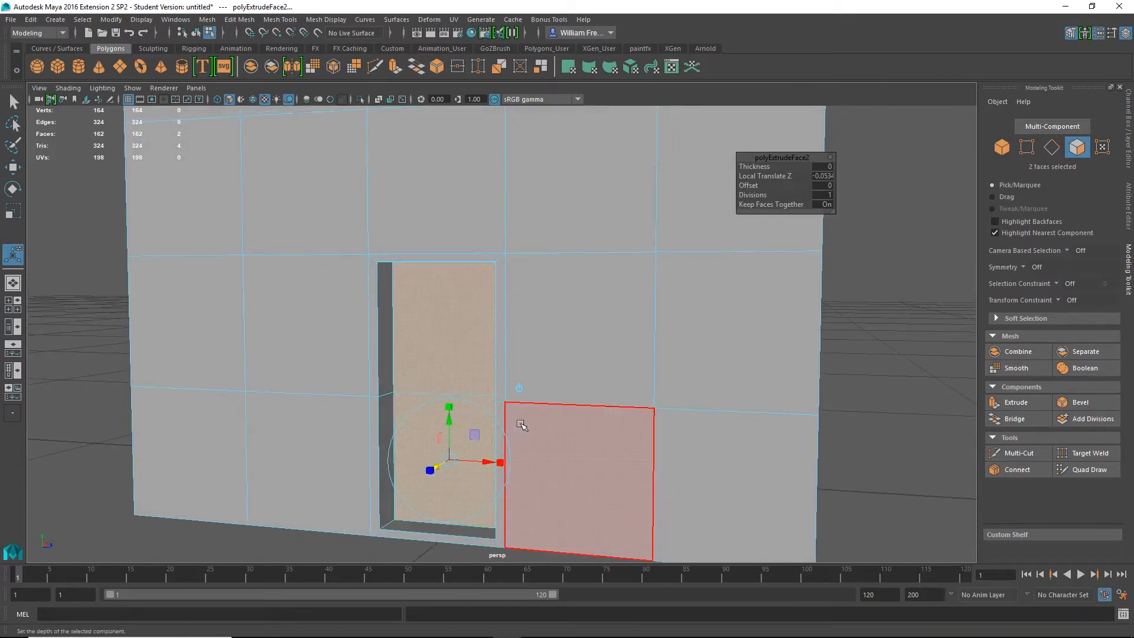
left_click_drag(533, 349, 421, 370, "alt")
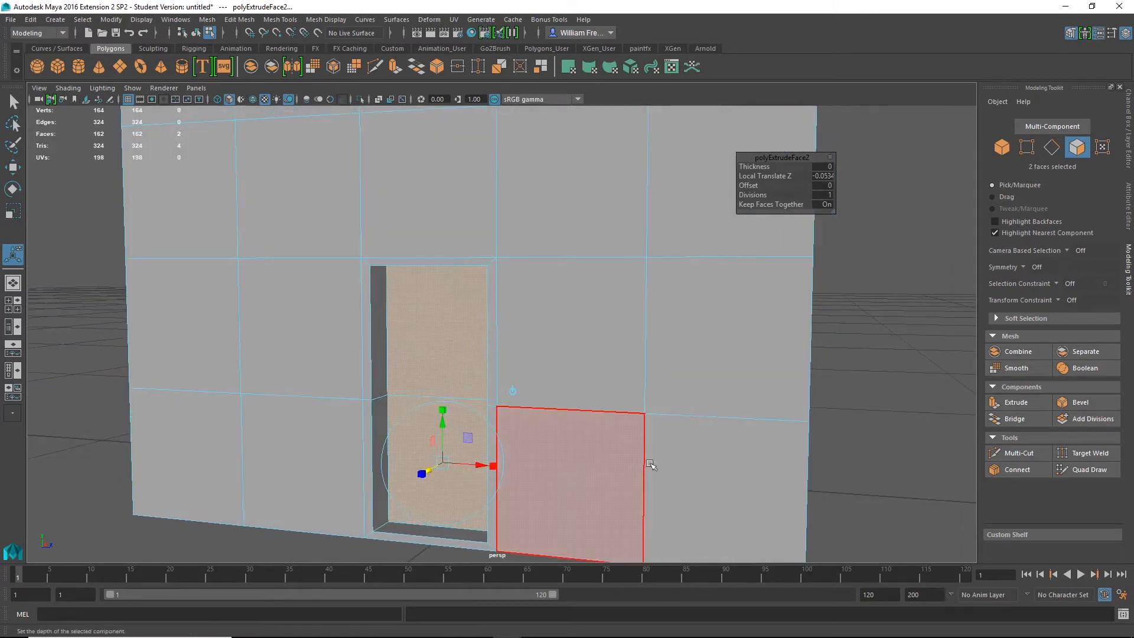
key("Delete")
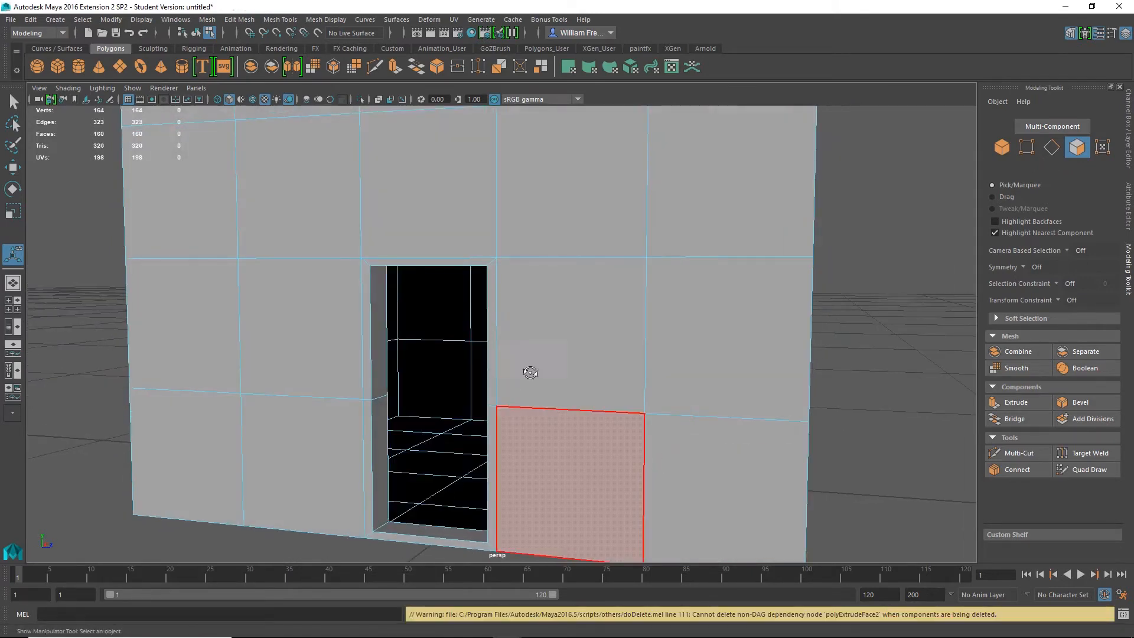
mouse_move(529, 374)
left_mouse_down("alt")
mouse_move(519, 413)
mouse_move(512, 375)
left_mouse_up("alt")
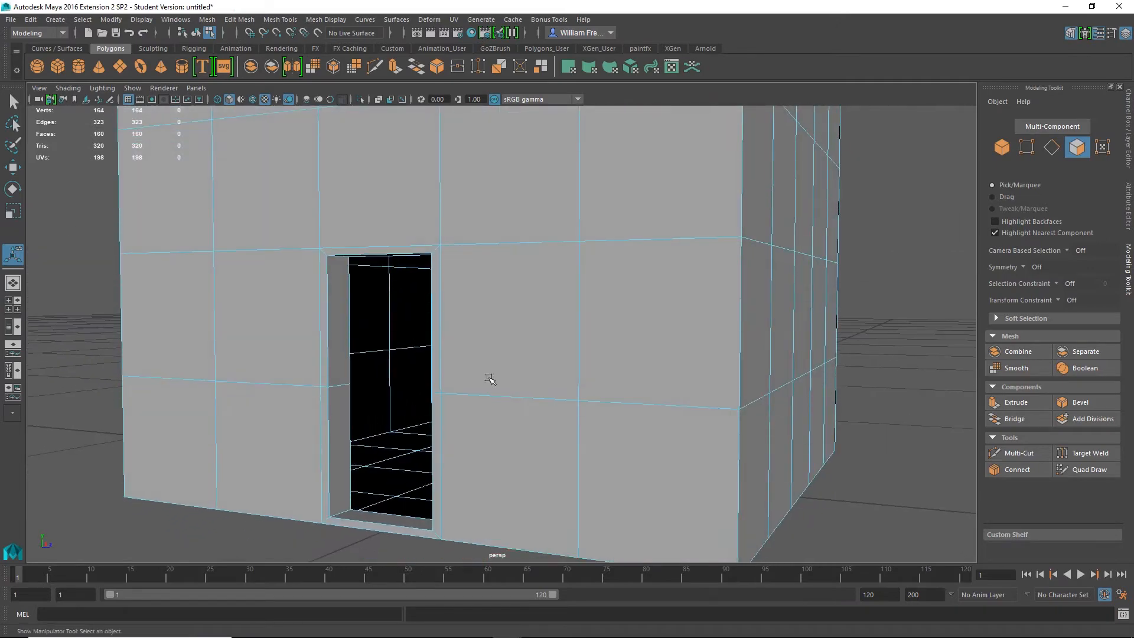
- Extrude the four lower wall faces to the right of the door and scale them inward in width and height
left_click(514, 312)
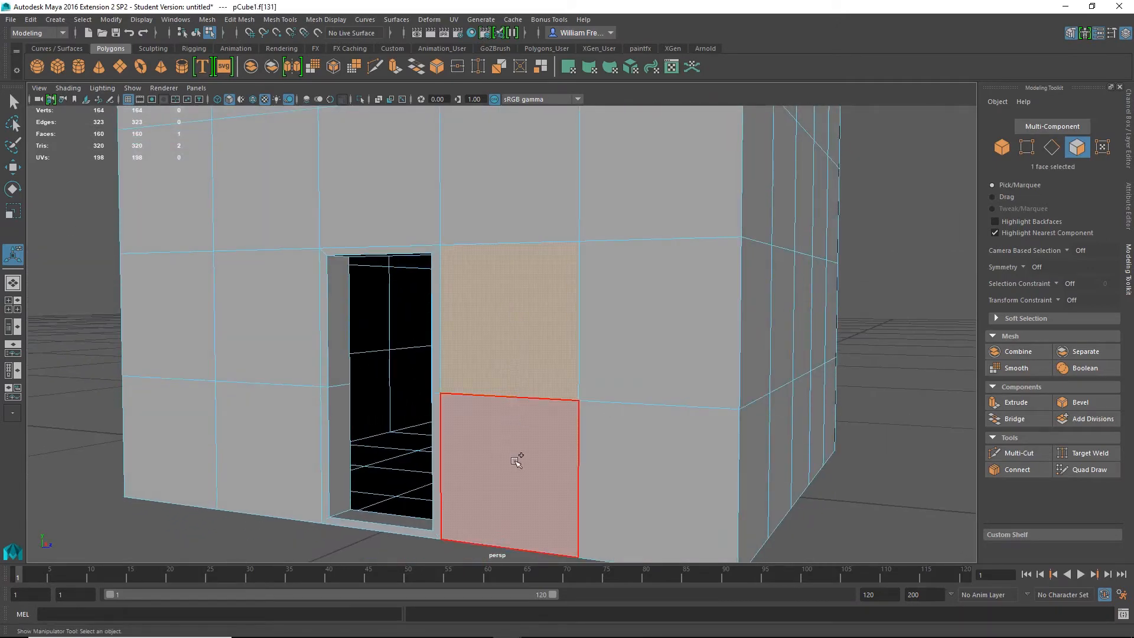
left_click(519, 456, "shift")
left_click(628, 329, "shift")
left_click(648, 476, "shift")
left_click_drag(650, 479, 649, 349, "alt")
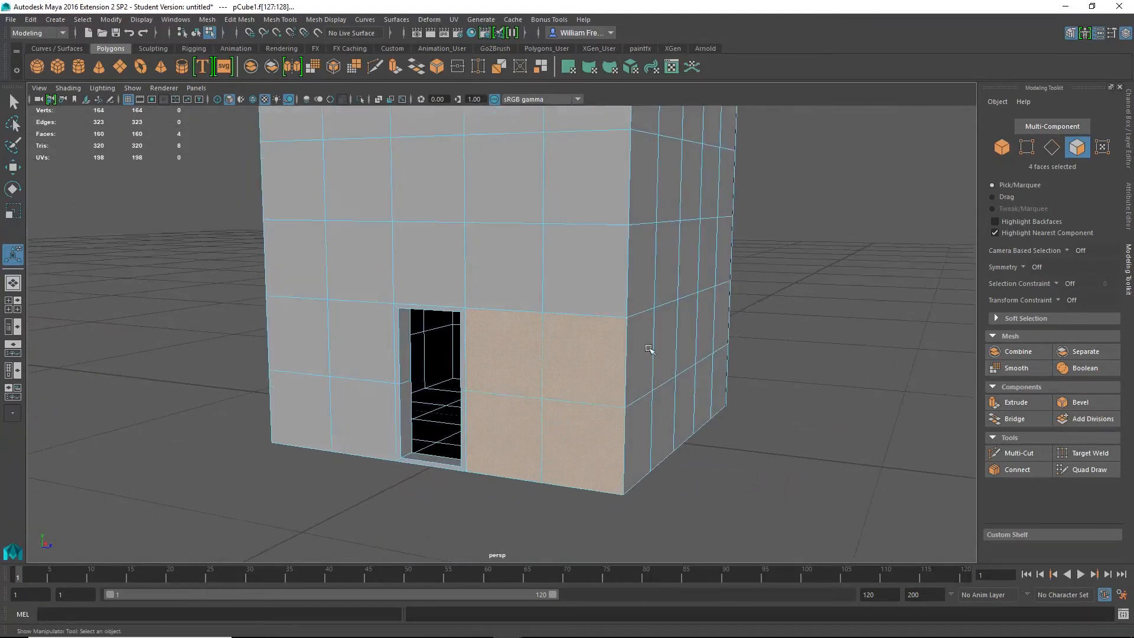
left_click(1019, 404)
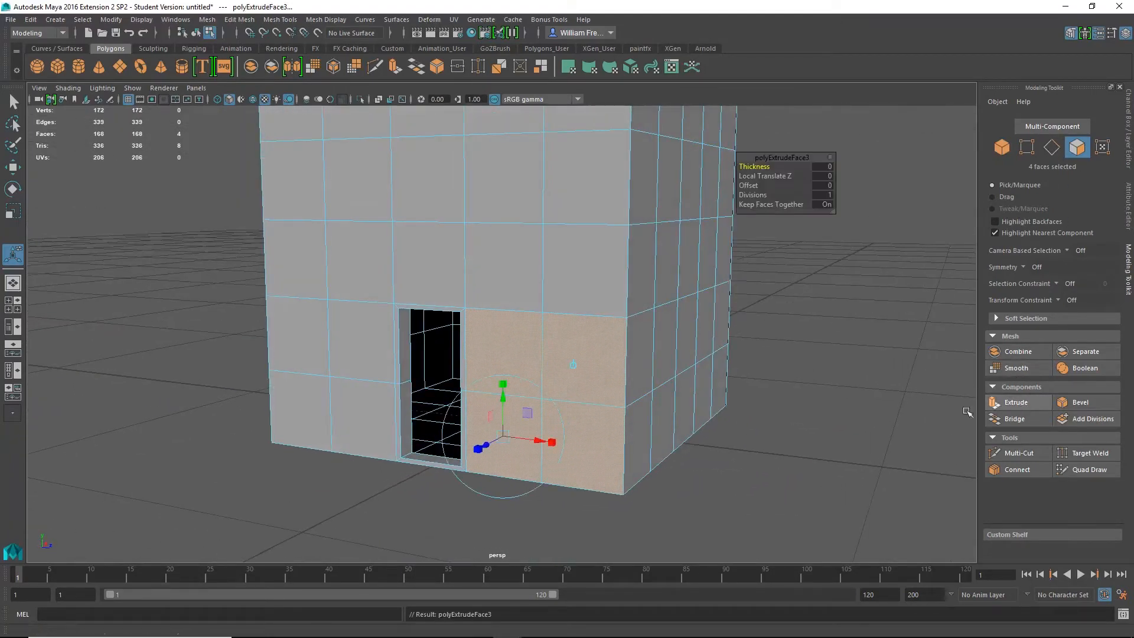
left_click_drag(553, 444, 526, 445)
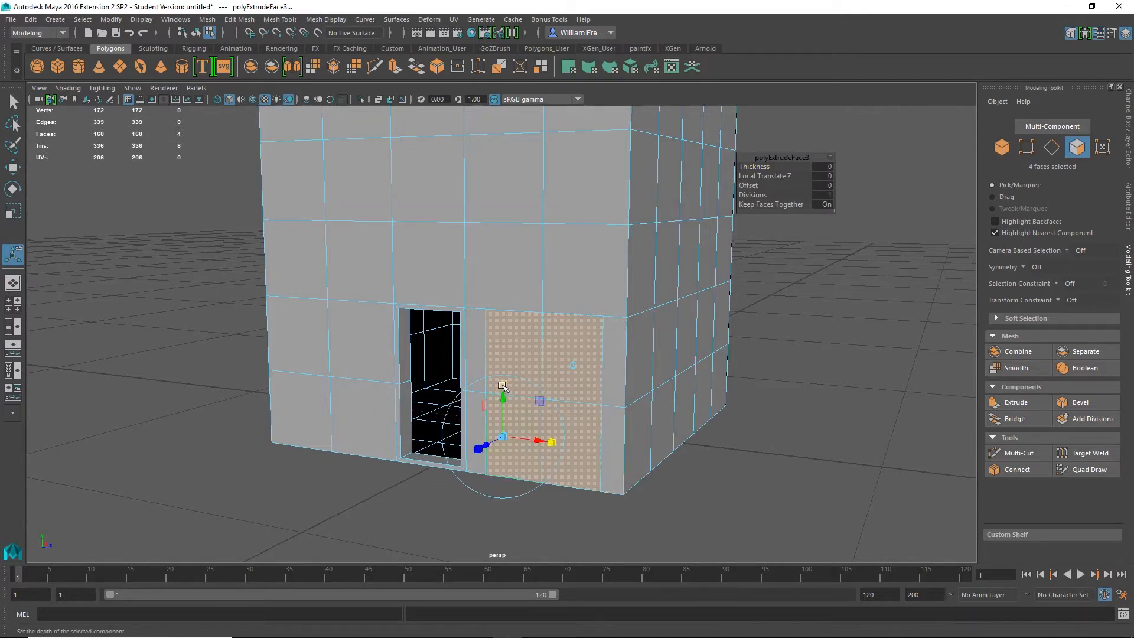
left_click_drag(503, 386, 504, 392)
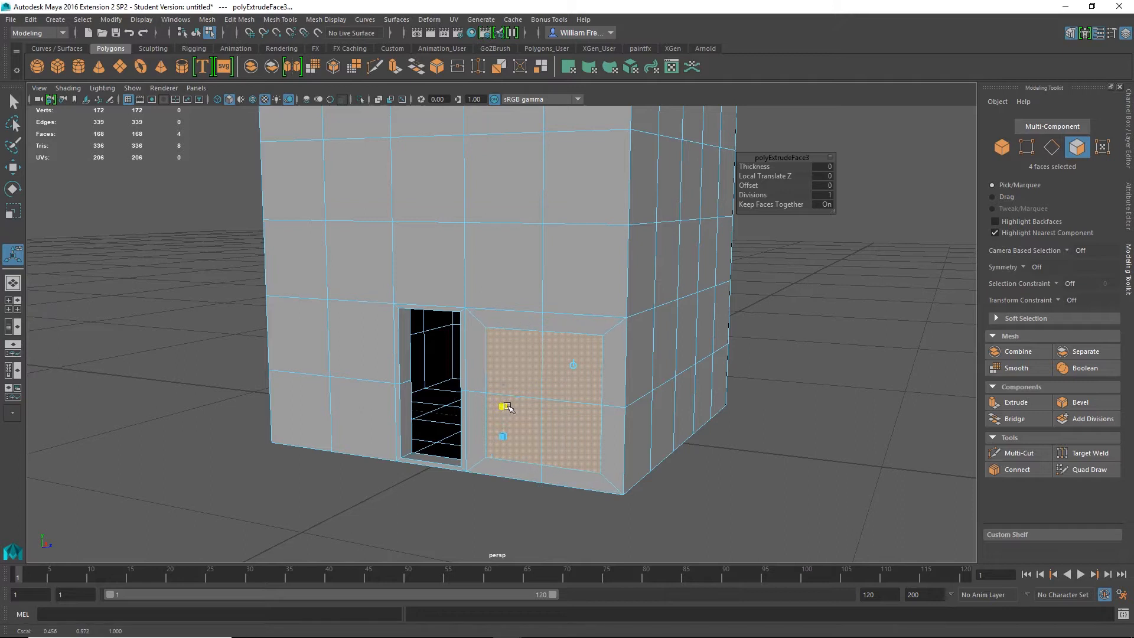
- Raise the inset window faces slightly, narrow them to about 0.868 of their width and shift them toward the door
key("w")
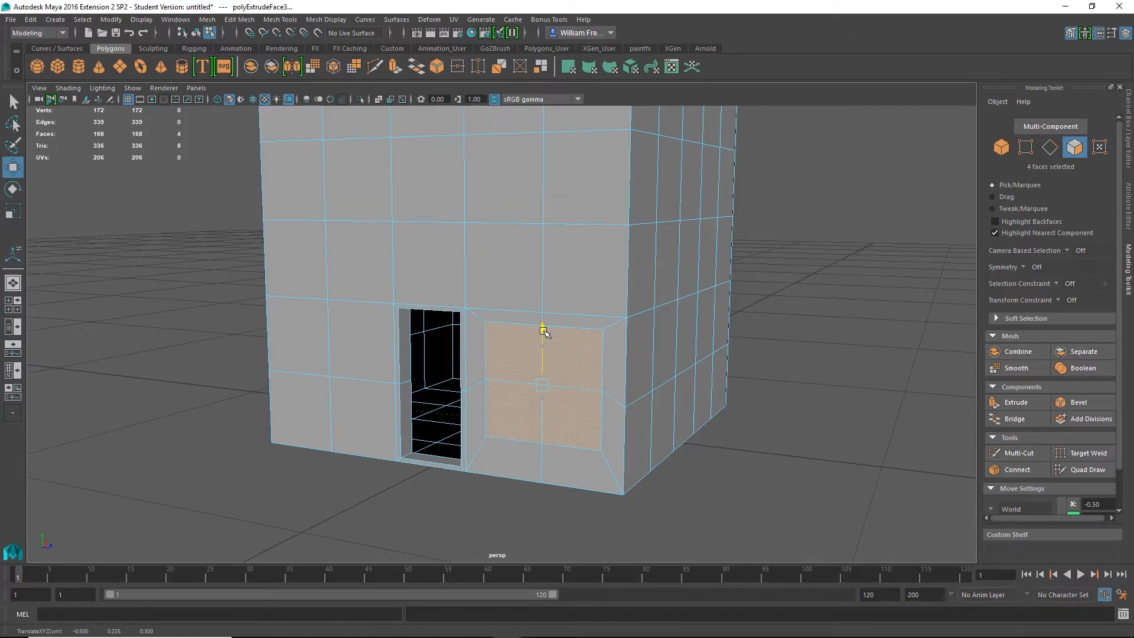
left_click_drag(544, 330, 544, 331)
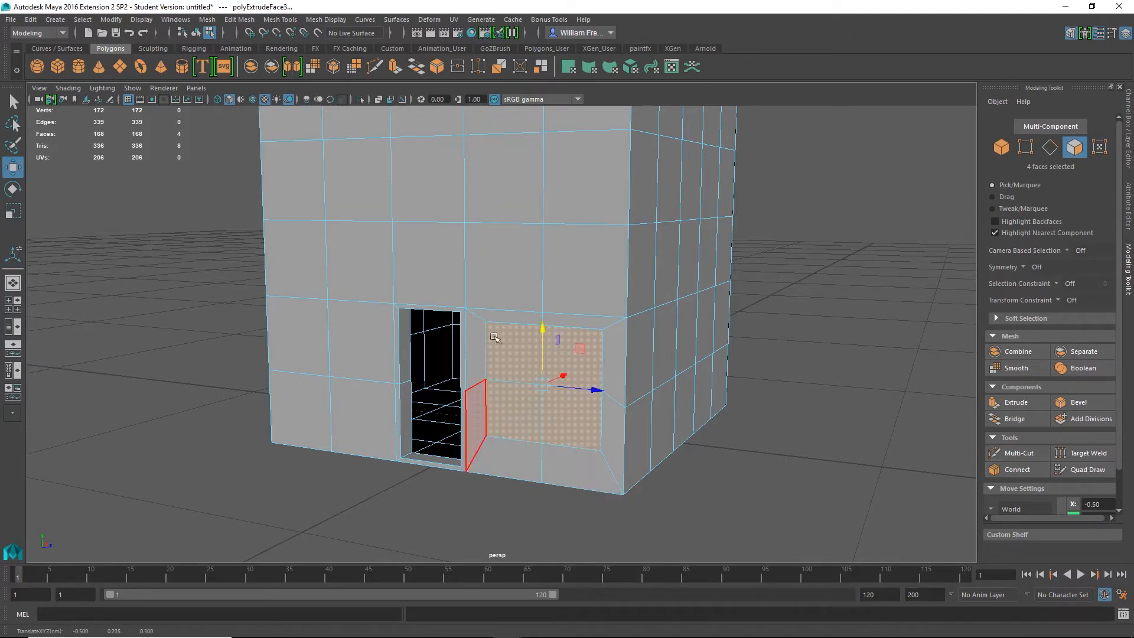
right_click_drag(492, 306, 580, 299, "alt")
left_click_drag(580, 299, 574, 294, "alt")
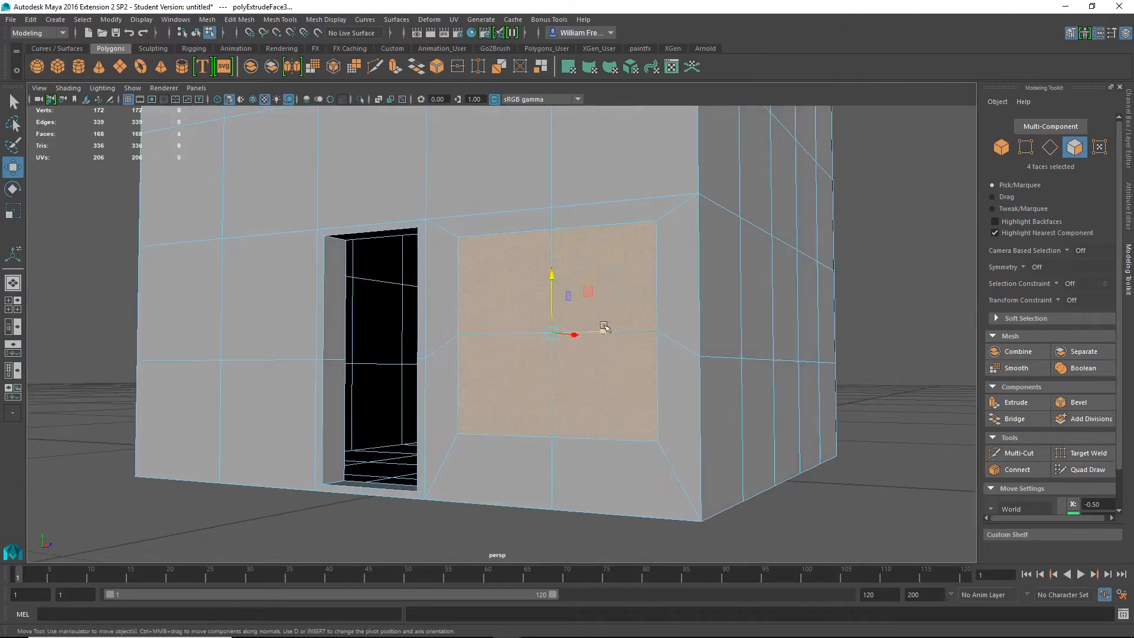
key("r")
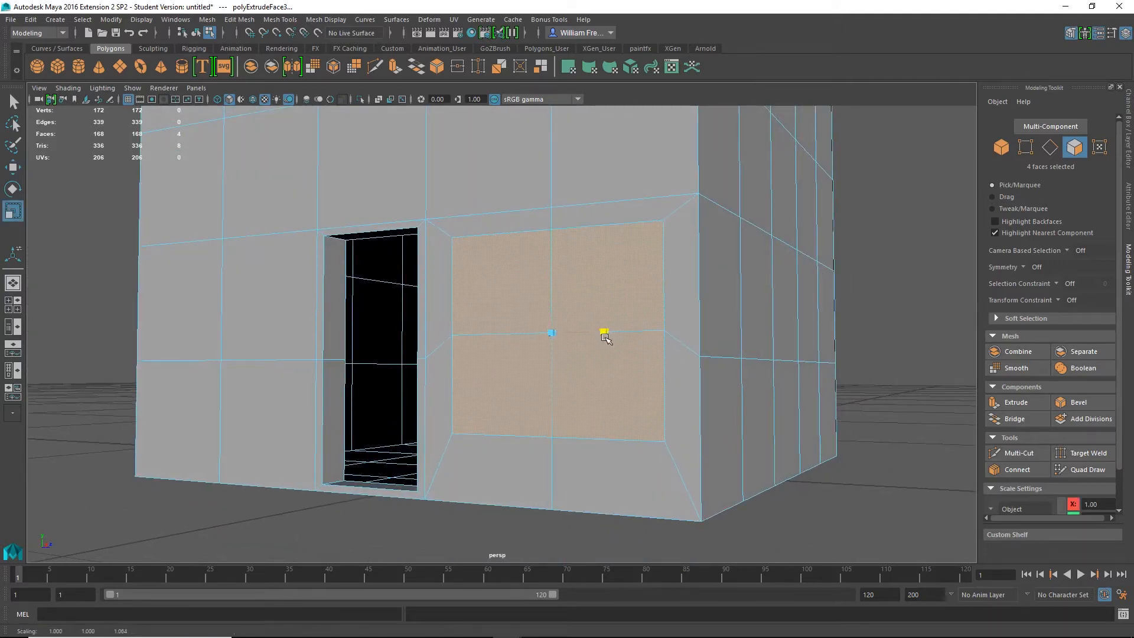
left_click_drag(595, 362, 618, 412, "alt")
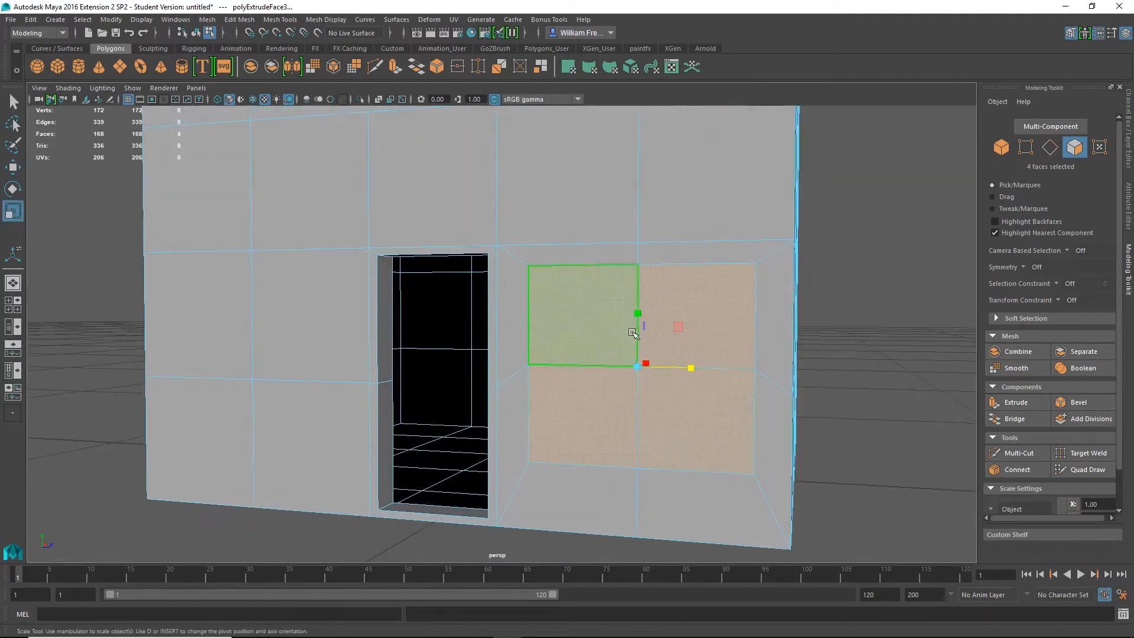
key("w")
left_click_drag(636, 316, 643, 316)
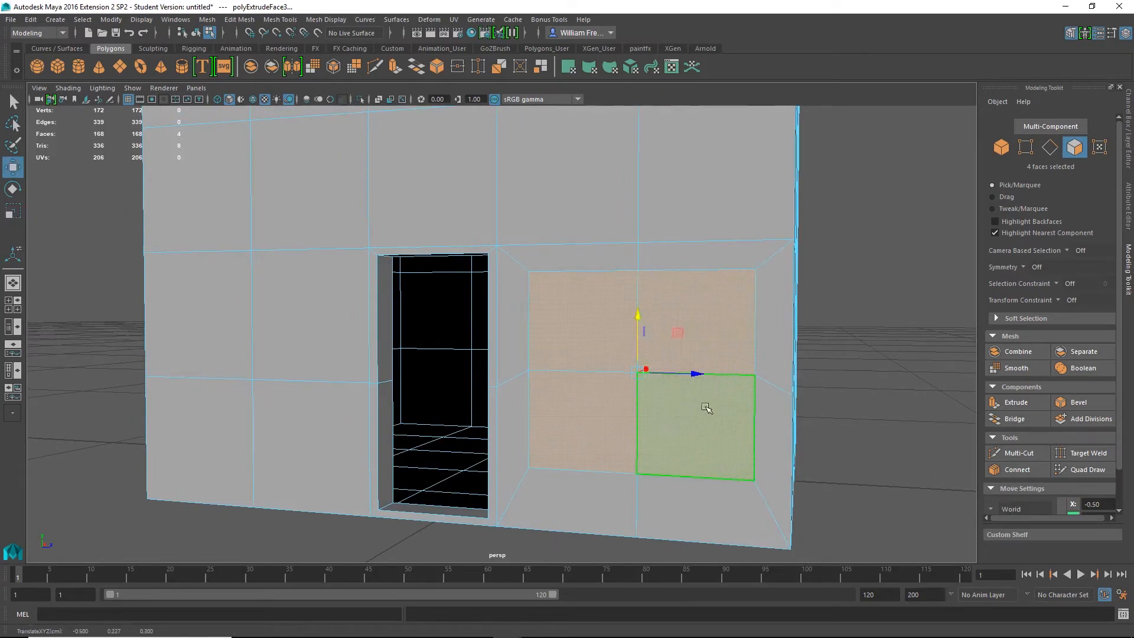
key("r")
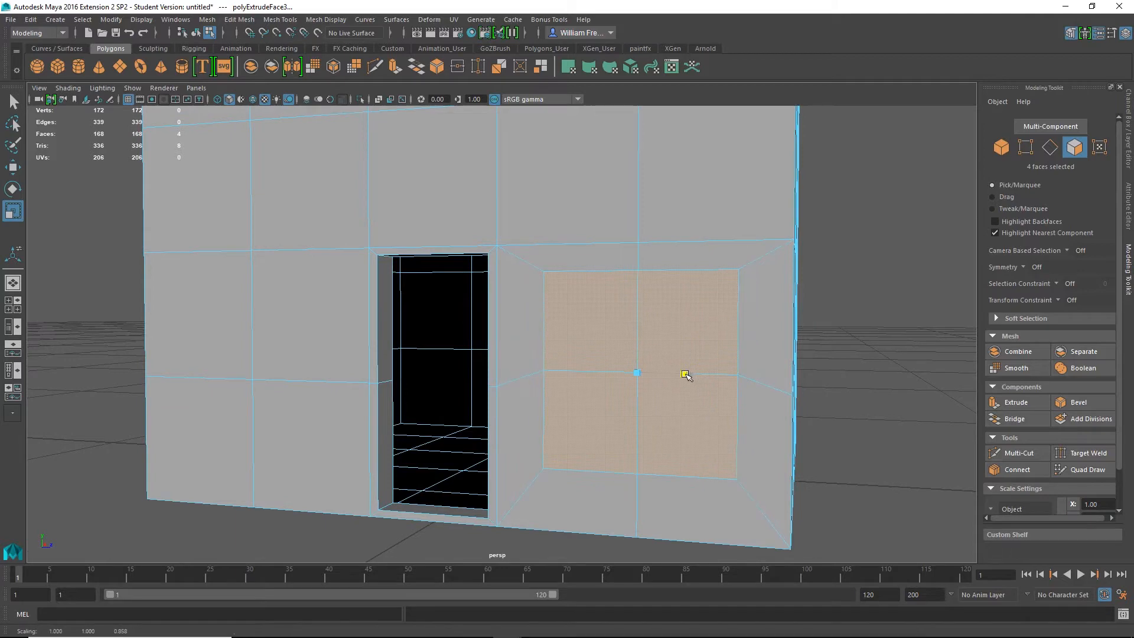
key("w")
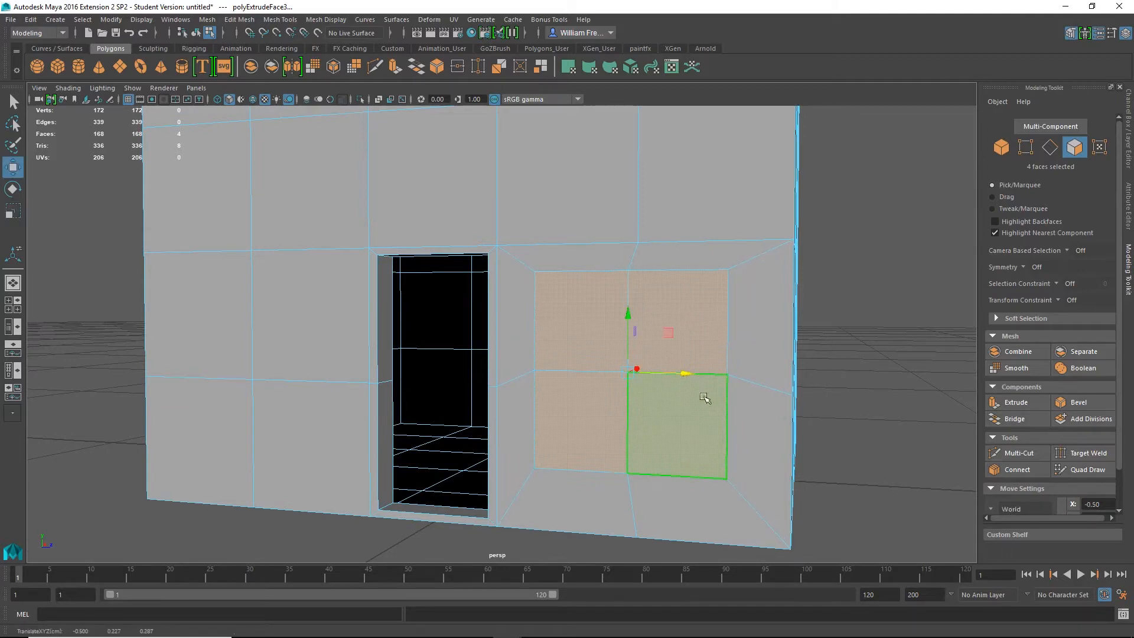
- Extrude the inset window faces into the wall with a local Z translation of about -0.028, and delete them to open the window
left_click_drag(704, 397, 641, 393, "alt")
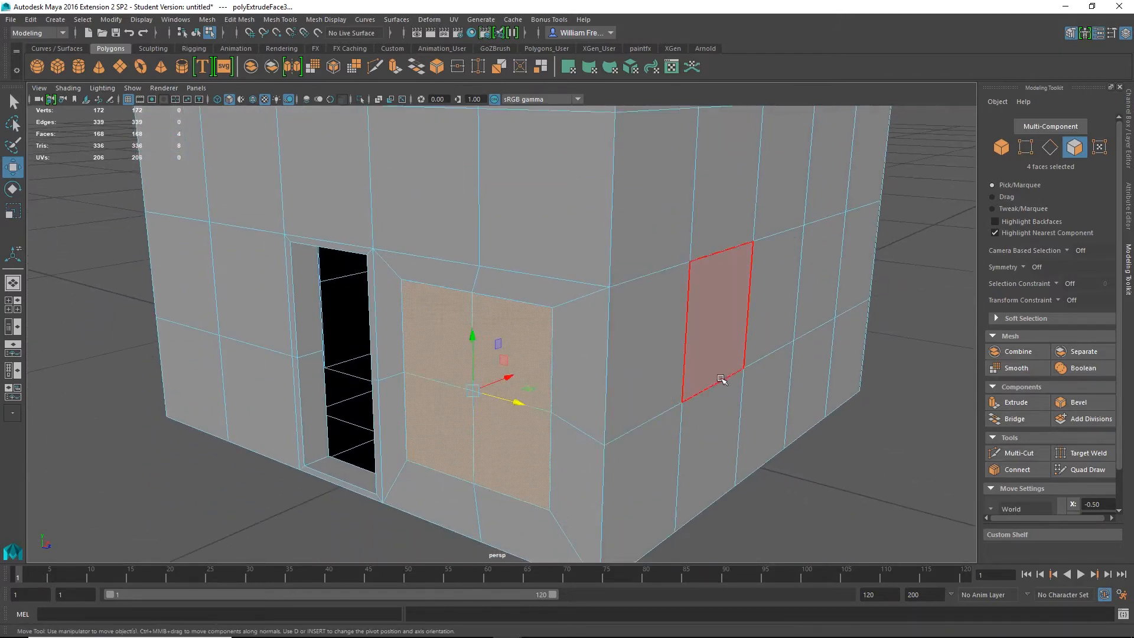
left_click(1011, 404)
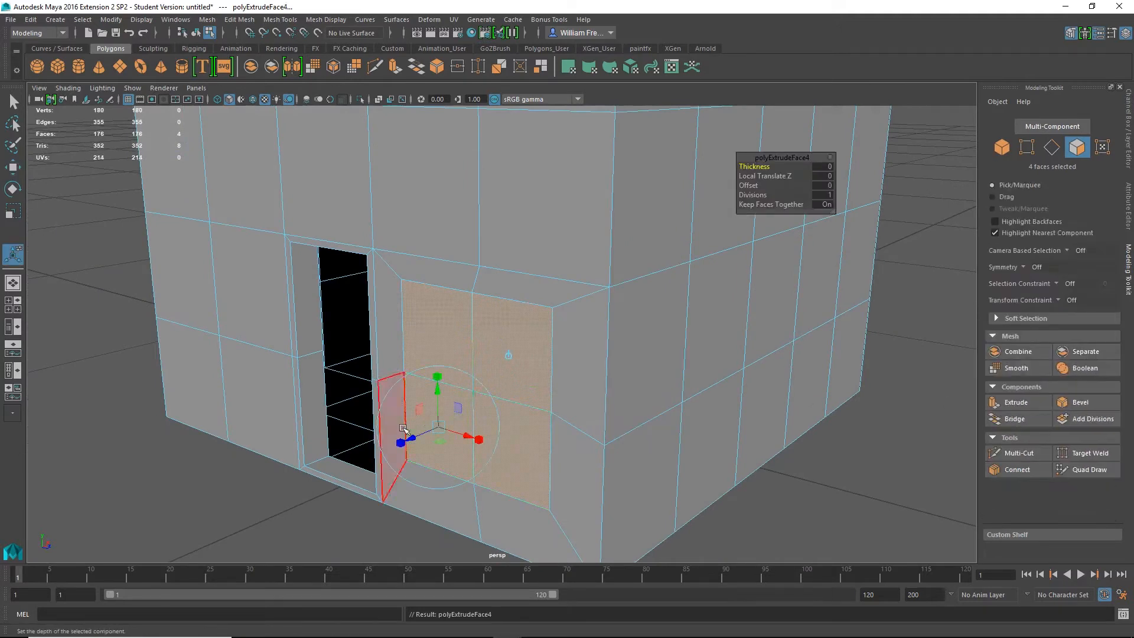
left_click_drag(414, 438, 426, 436)
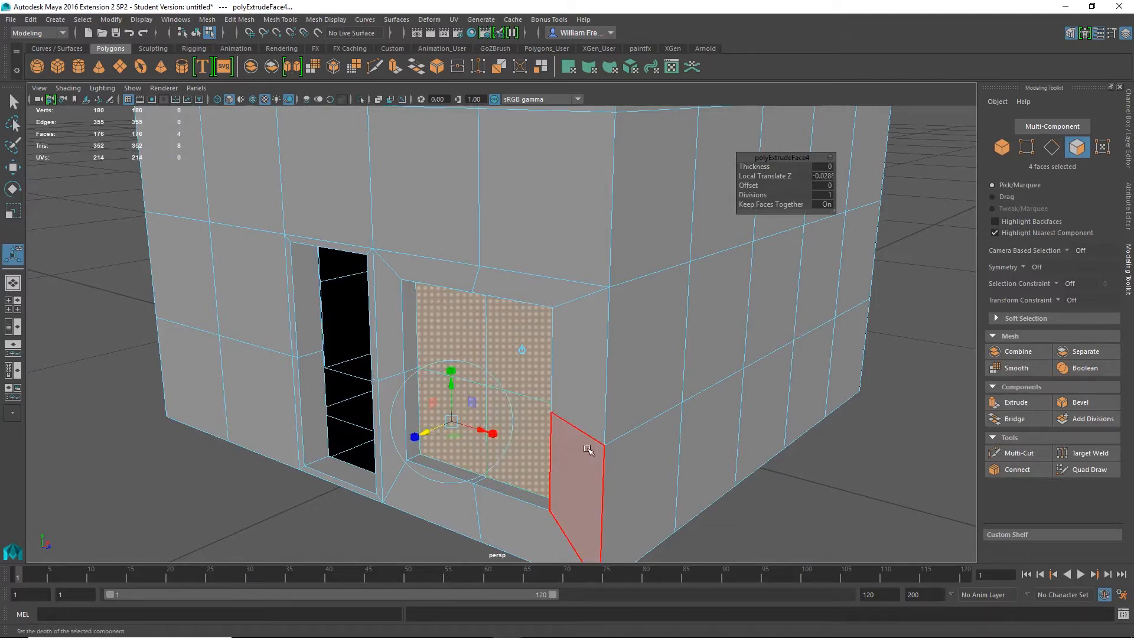
key("Delete")
left_click_drag(586, 355, 641, 345, "alt")
mouse_move(641, 345)
right_mouse_down("alt")
mouse_move(590, 332)
mouse_move(638, 335)
right_mouse_up("alt")
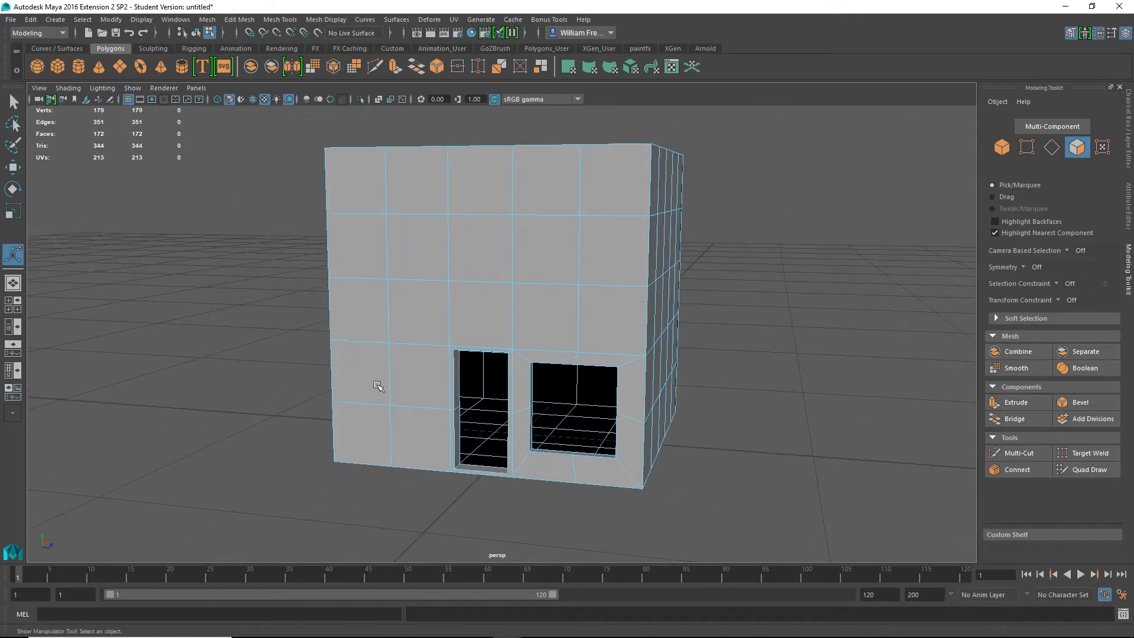
- Select the four lower wall faces to the left of the door
left_click(411, 377)
left_click(411, 436, "shift")
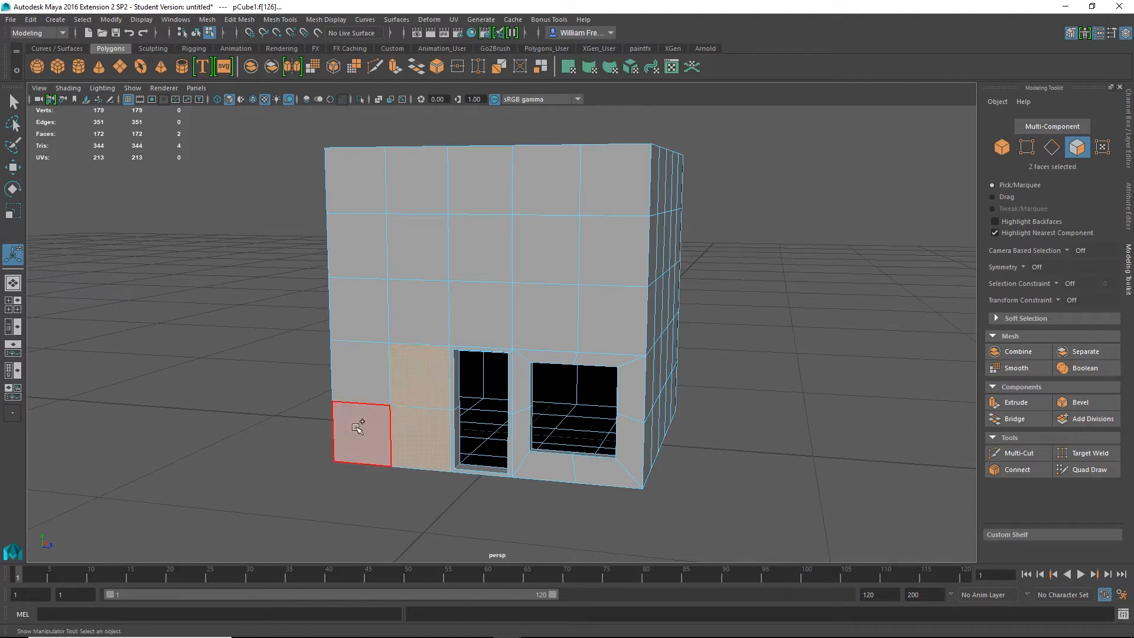
left_click(362, 430, "shift")
left_click(364, 373, "shift")
left_click_drag(435, 360, 466, 367, "alt")
right_click_drag(423, 345, 583, 375, "alt")
middle_click_drag(583, 375, 601, 273, "alt")
left_click_drag(684, 365, 606, 324, "alt")
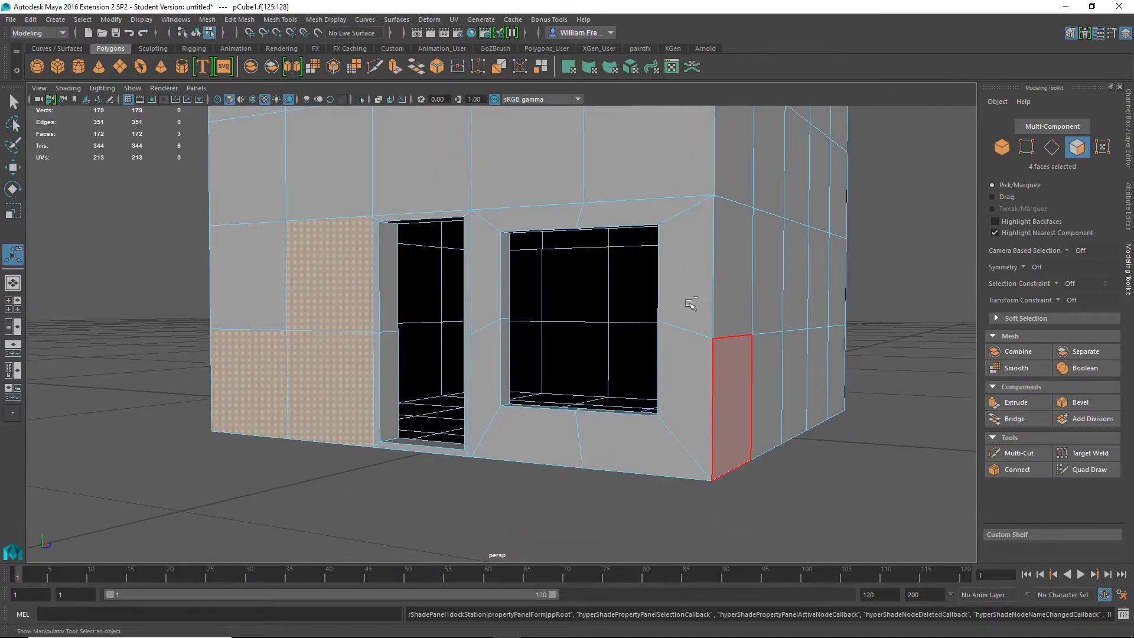
- Undo the face selection, the window opening and both window extrusions, back to the wall with only the doorway
key("ctrl+z")
key("ctrl+z")
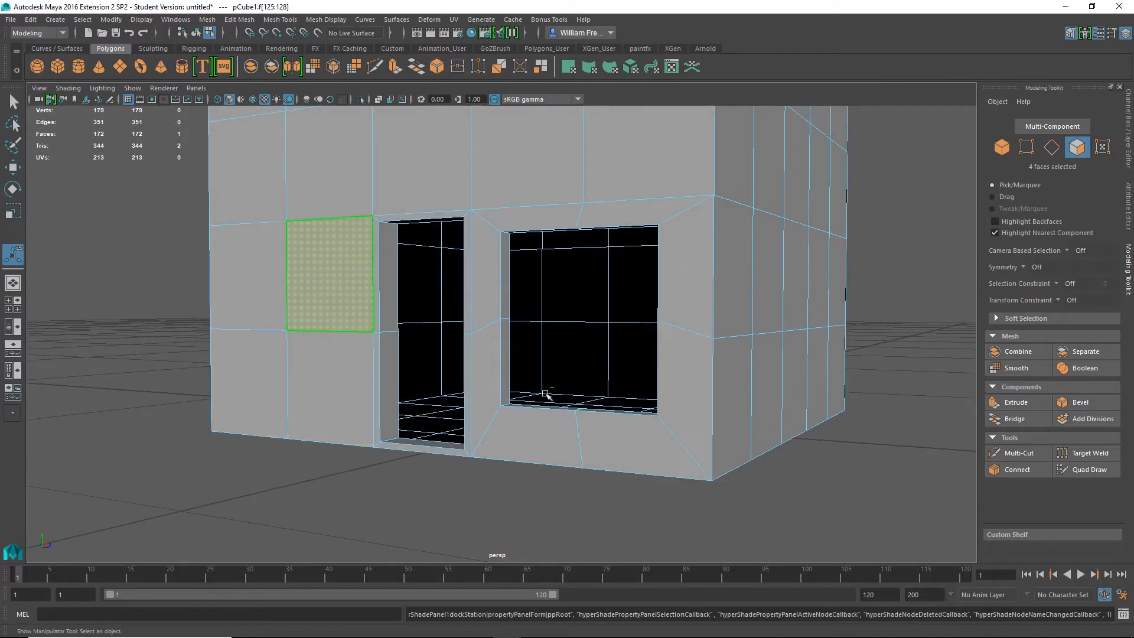
key("ctrl+e")
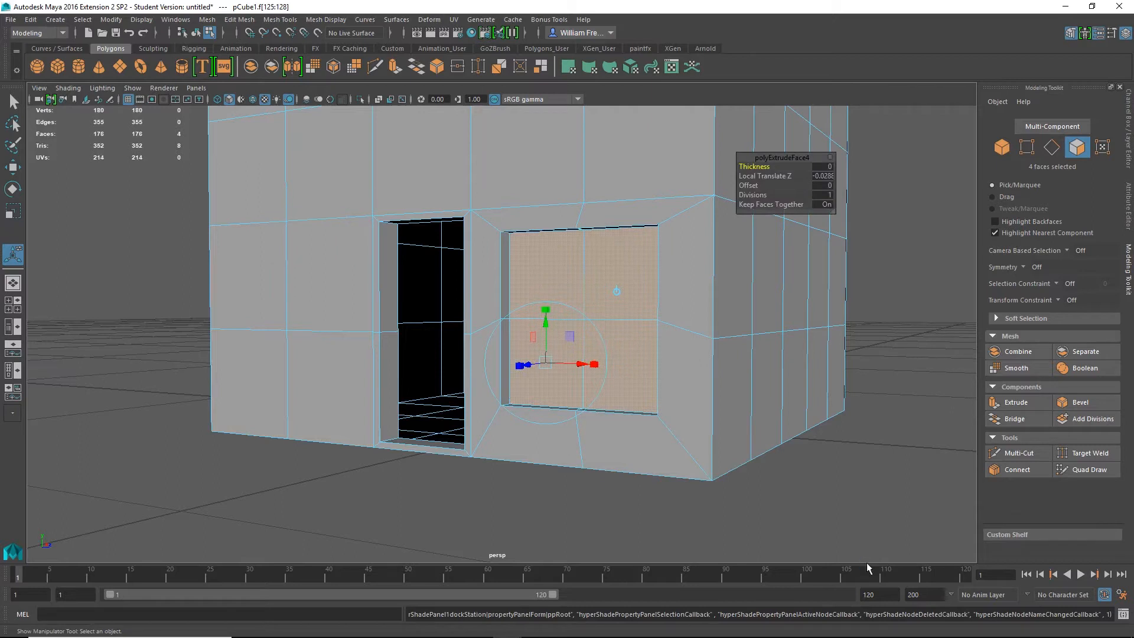
key("ctrl+z")
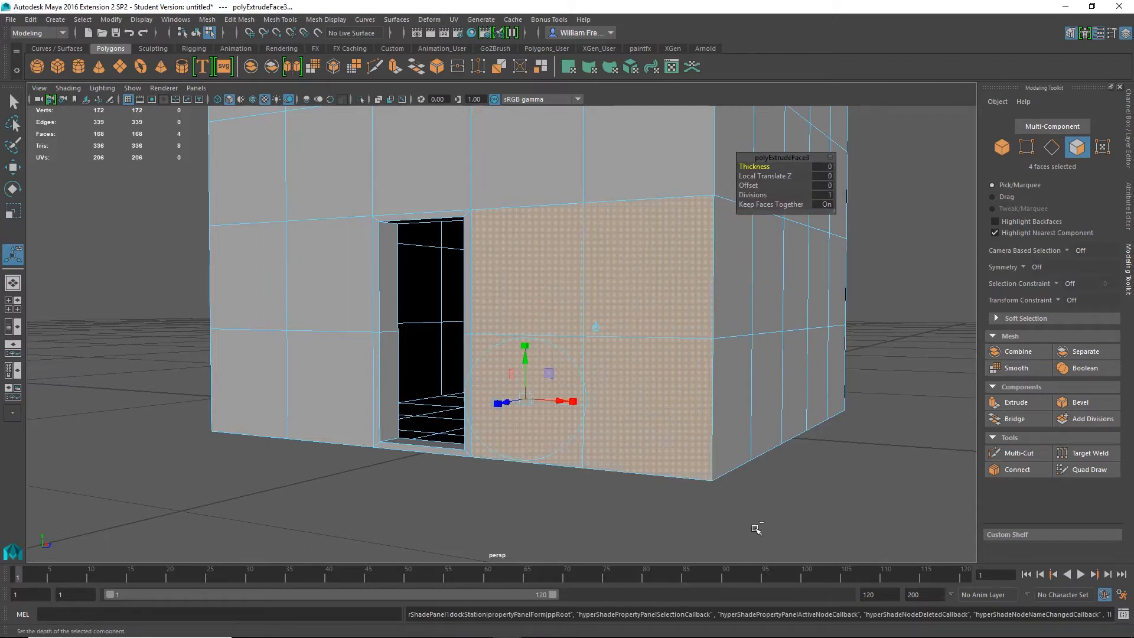
key("ctrl+z")
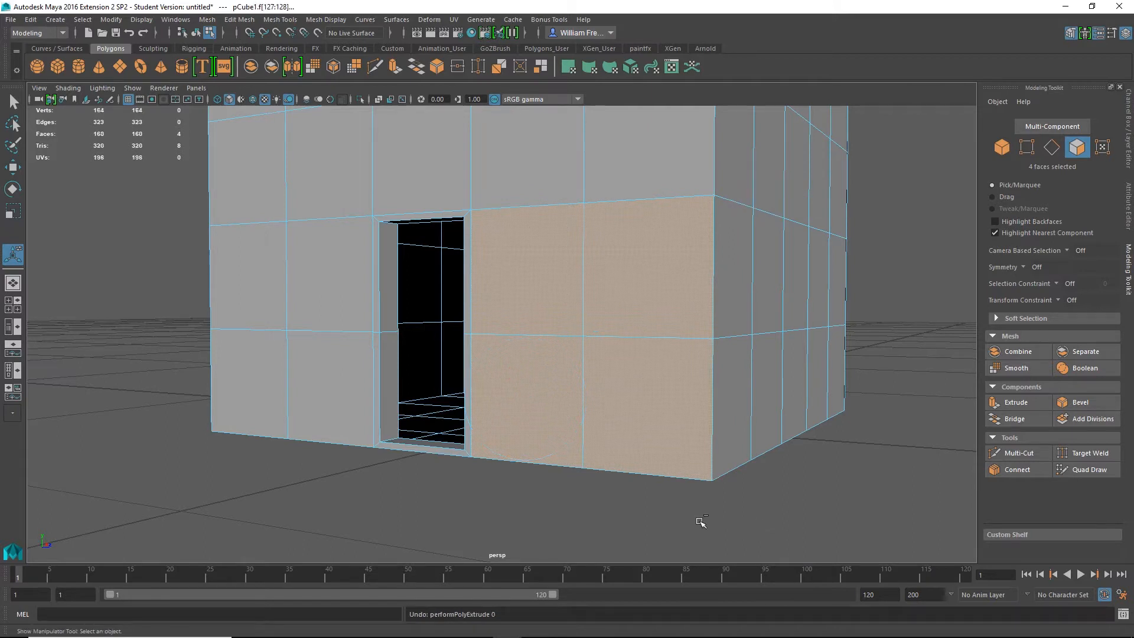
- Reselect the four lower faces to the right of the door and try to move them about -0.055 along world X
left_click(586, 507)
left_click(650, 414)
left_click(650, 289)
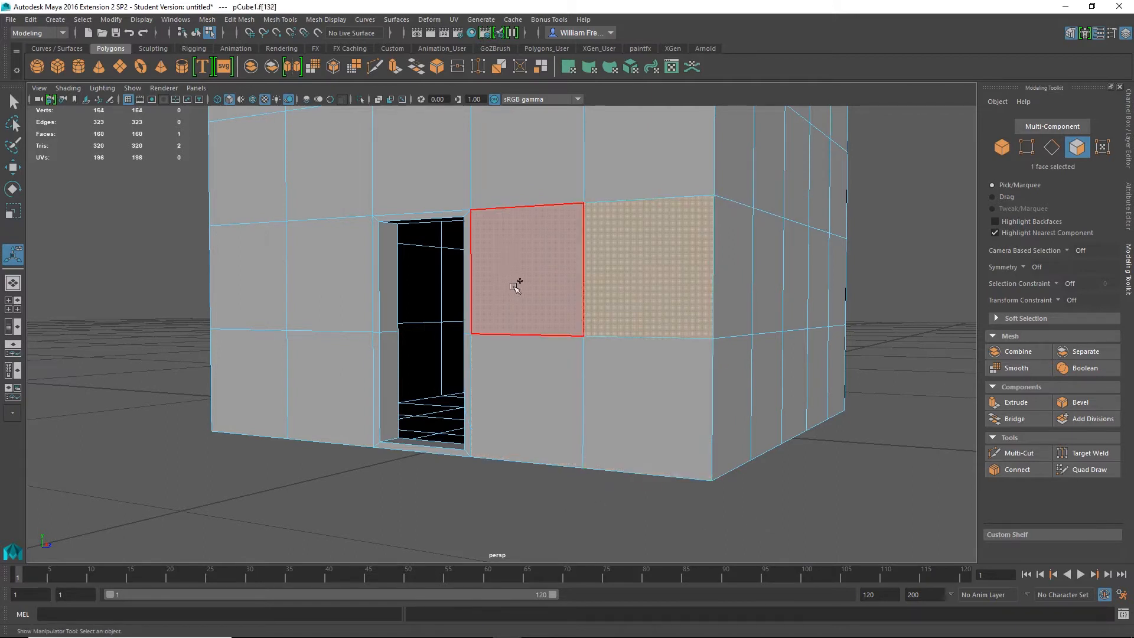
left_click(516, 286, "shift")
left_click(519, 398, "shift")
left_click(615, 414, "shift")
key("w")
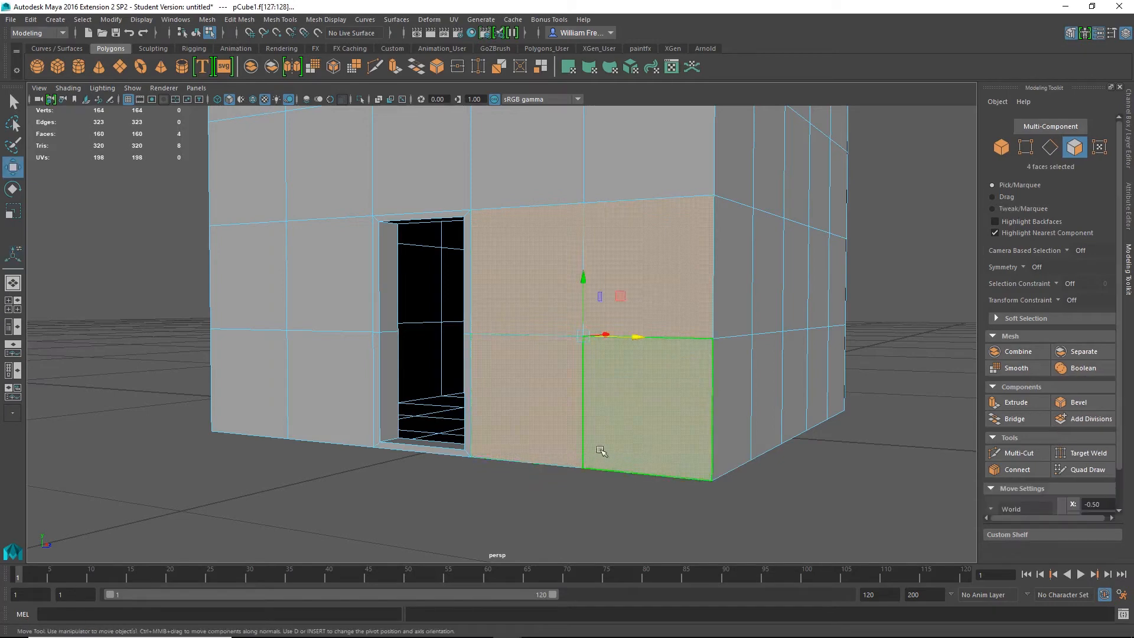
left_click_drag(601, 455, 522, 469, "alt")
key("ctrl+z")
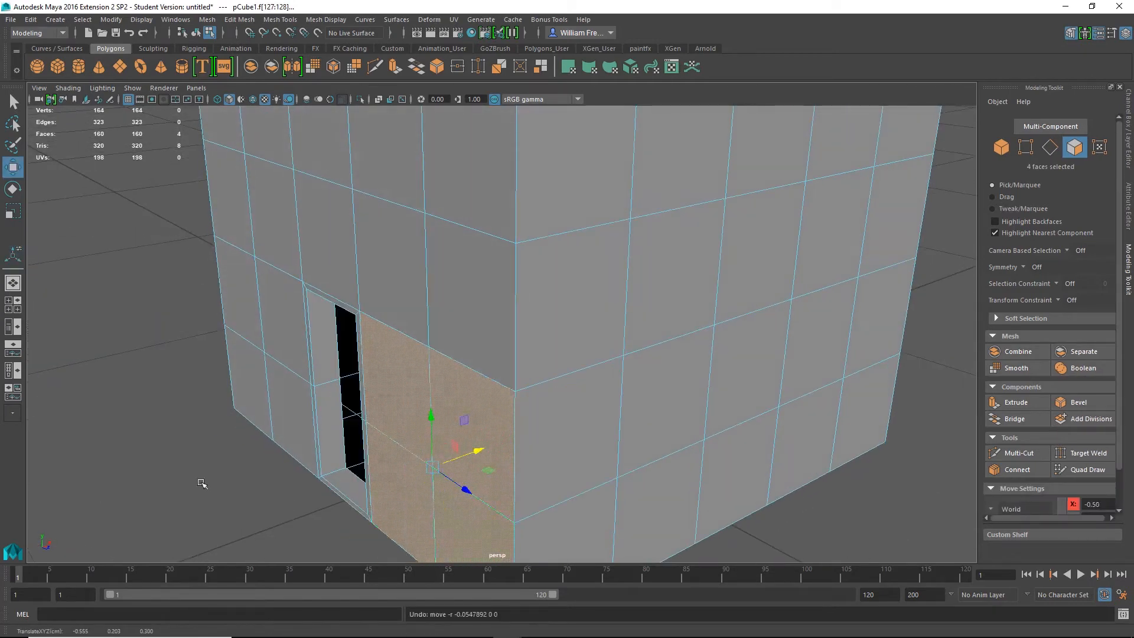
left_click(899, 471)
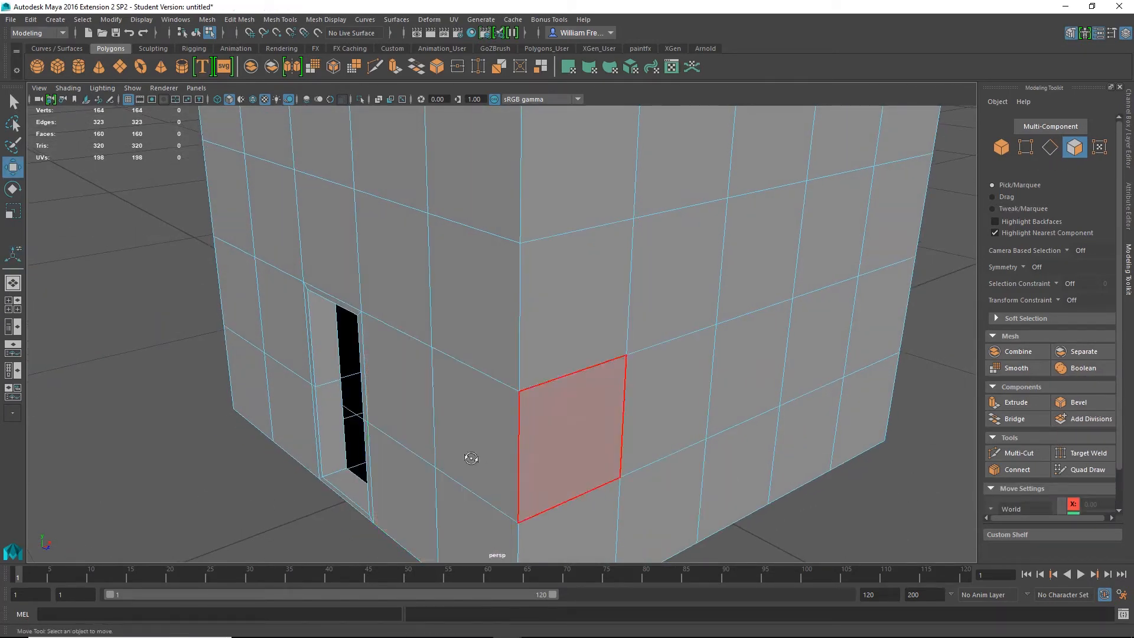
- Show the Move tool's settings, select the upper face beside the door and set symmetry to Object Z
left_click_drag(471, 455, 665, 422, "alt")
right_click_drag(666, 422, 668, 412, "alt")
middle_click_drag(661, 399, 701, 376, "alt")
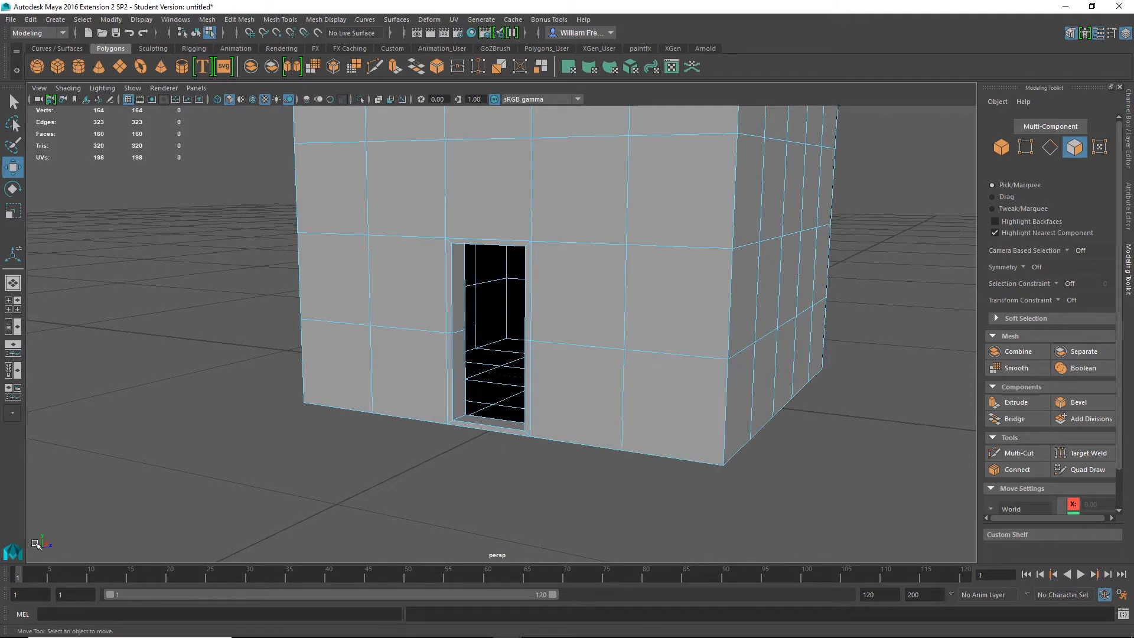
mouse_move(171, 503)
left_mouse_down("alt")
mouse_move(223, 486)
mouse_move(230, 503)
mouse_move(175, 496)
mouse_move(182, 508)
left_mouse_up("alt")
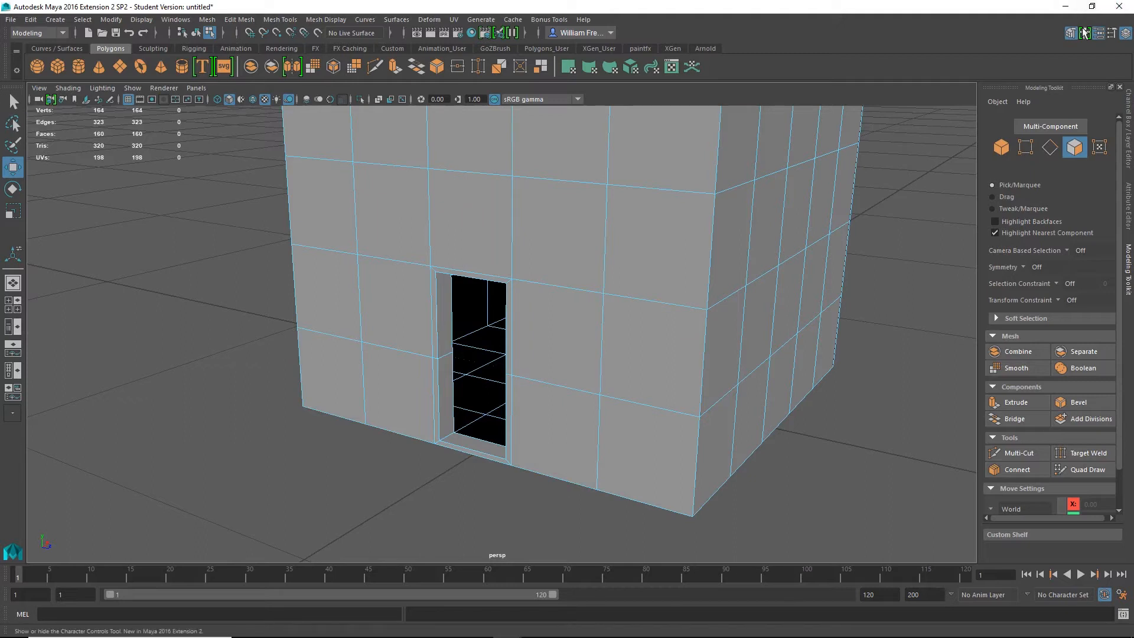
left_click(1112, 35)
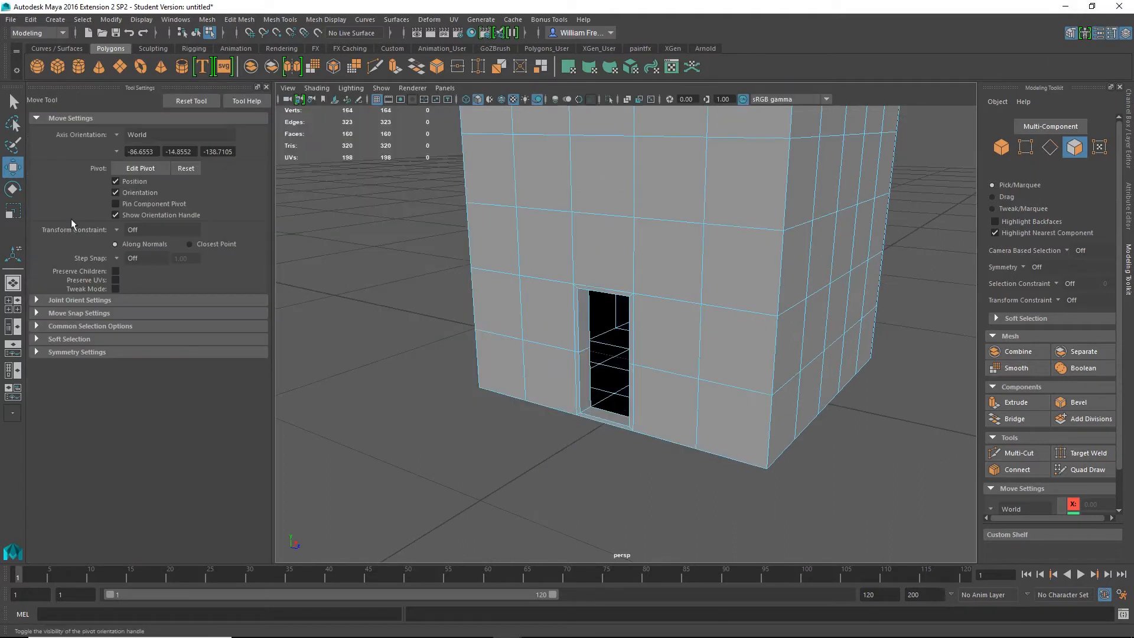
left_click(35, 352)
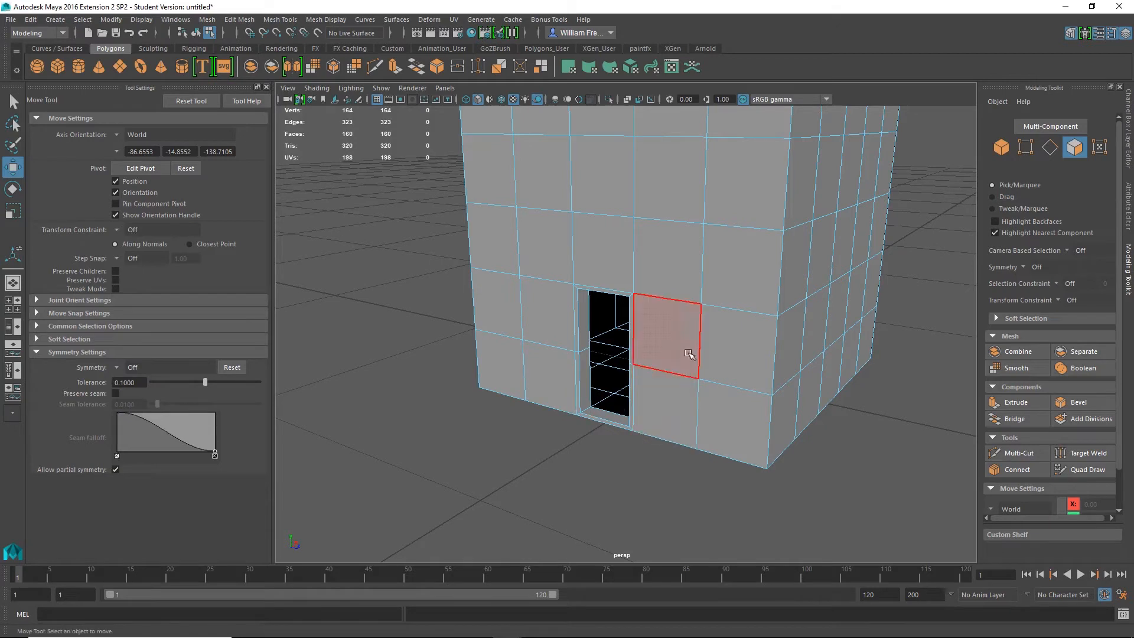
left_click(667, 336)
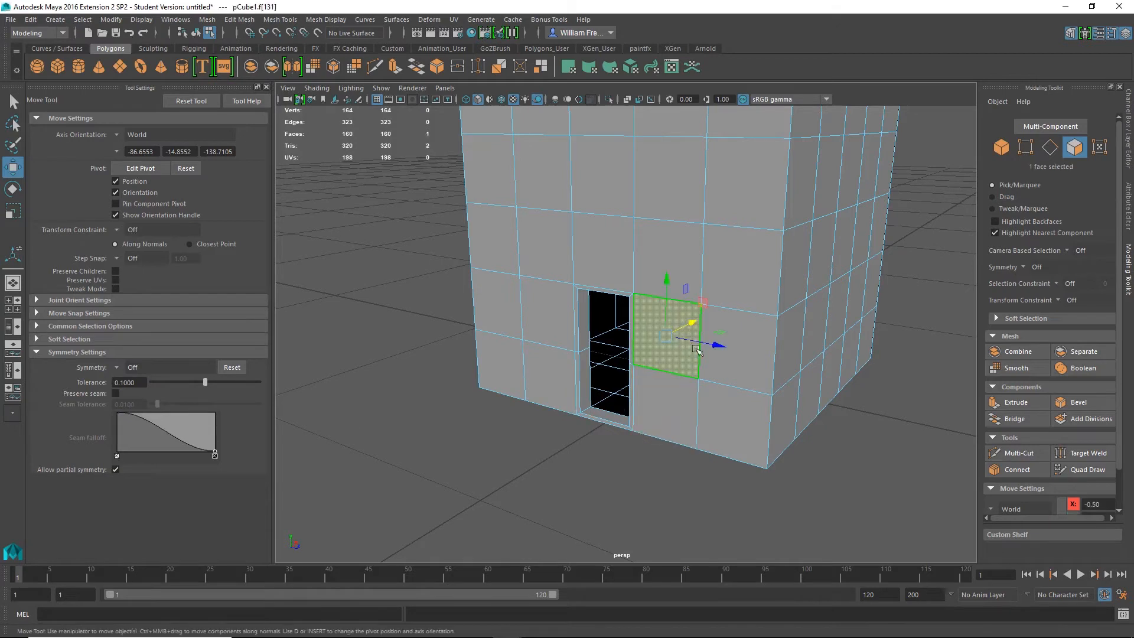
left_click(117, 368)
left_click(132, 409)
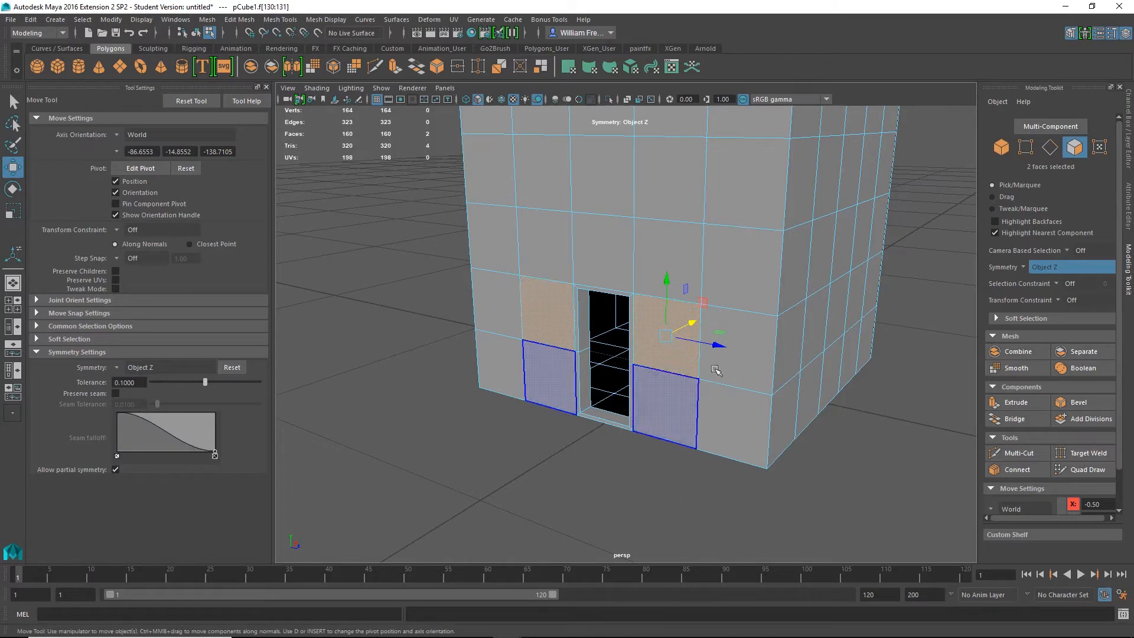
- Test the symmetric selection on single front wall faces at the corner, beside the door and in the row above it
left_click(762, 349)
left_click(746, 423)
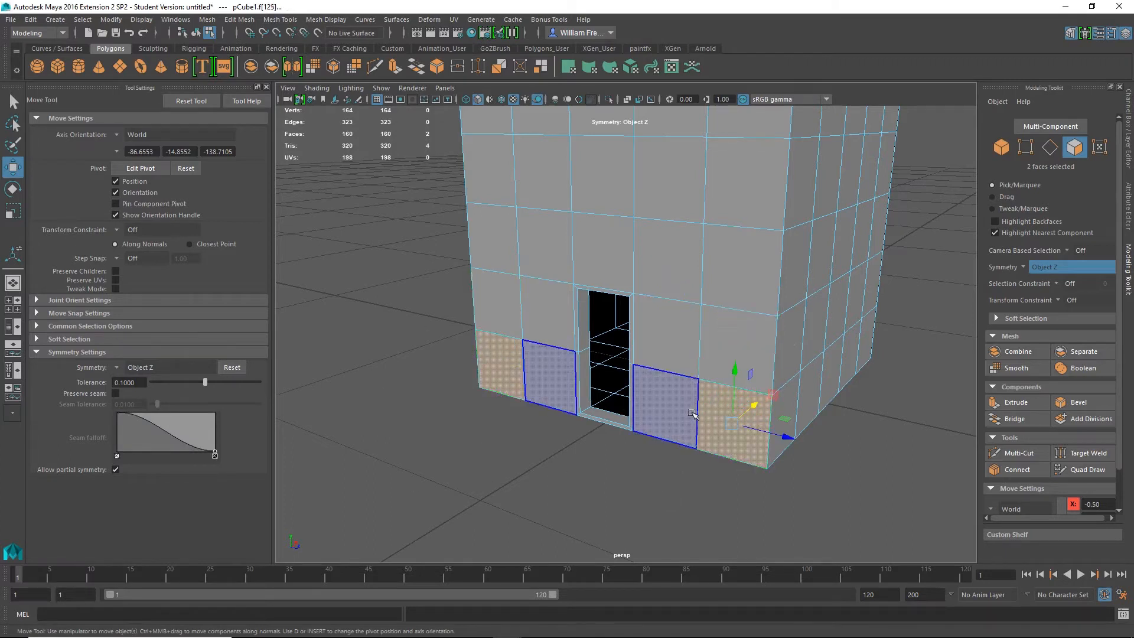
left_click(680, 409)
left_click(680, 332)
left_click(679, 269)
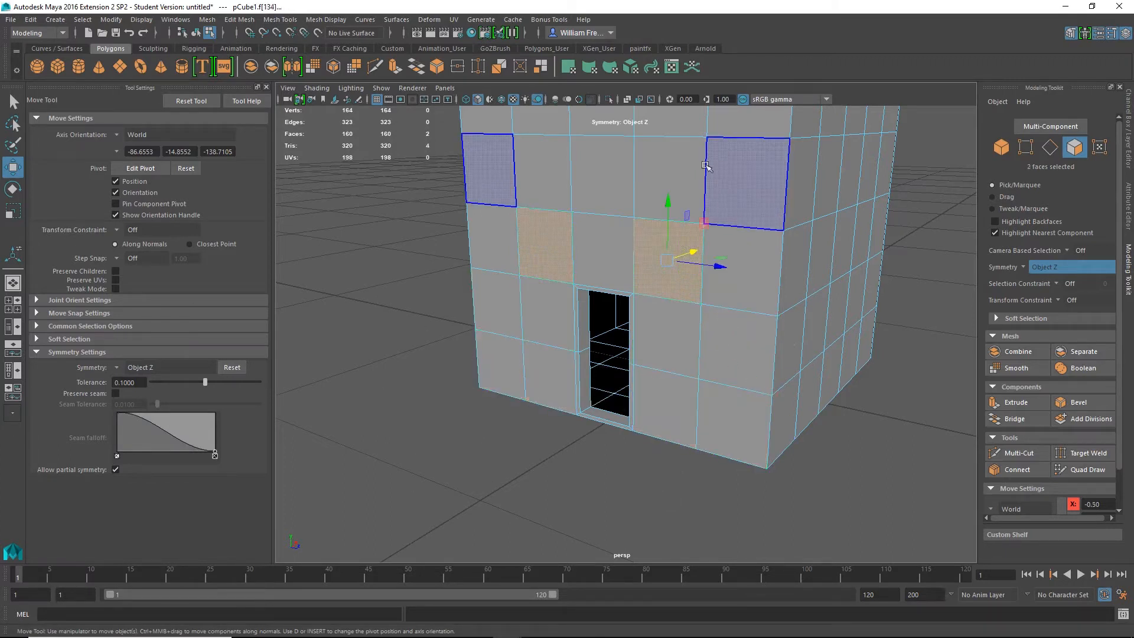
- Select the four lower wall faces on each side of the door and extrude them with an offset of 0.1
left_click(685, 177)
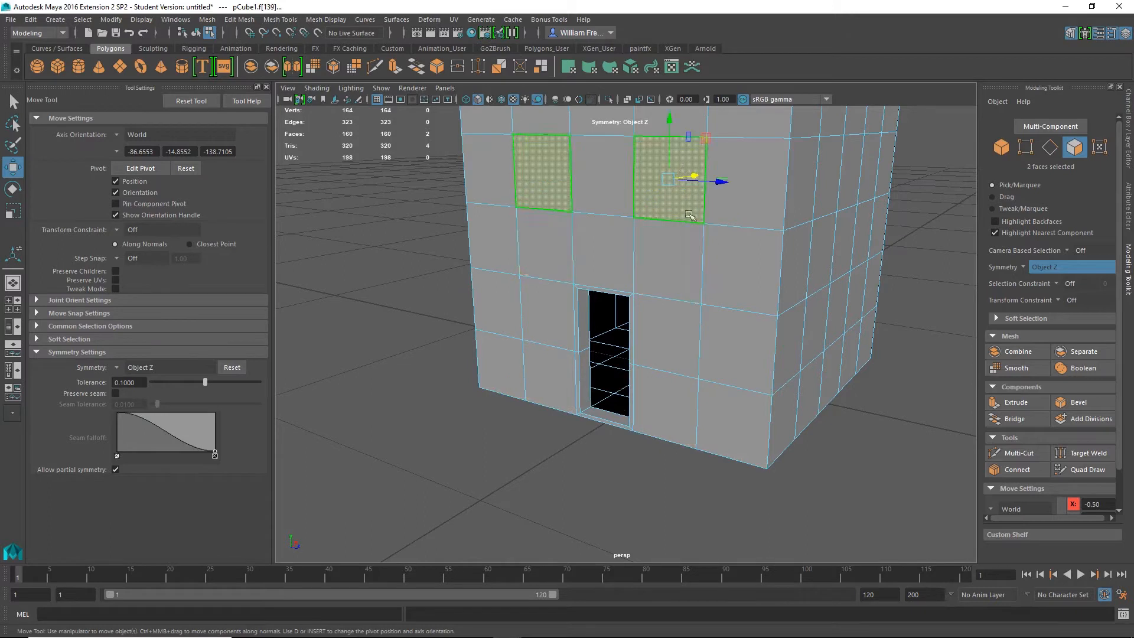
left_click(685, 357)
left_click(743, 381, "shift")
left_click(736, 421, "shift")
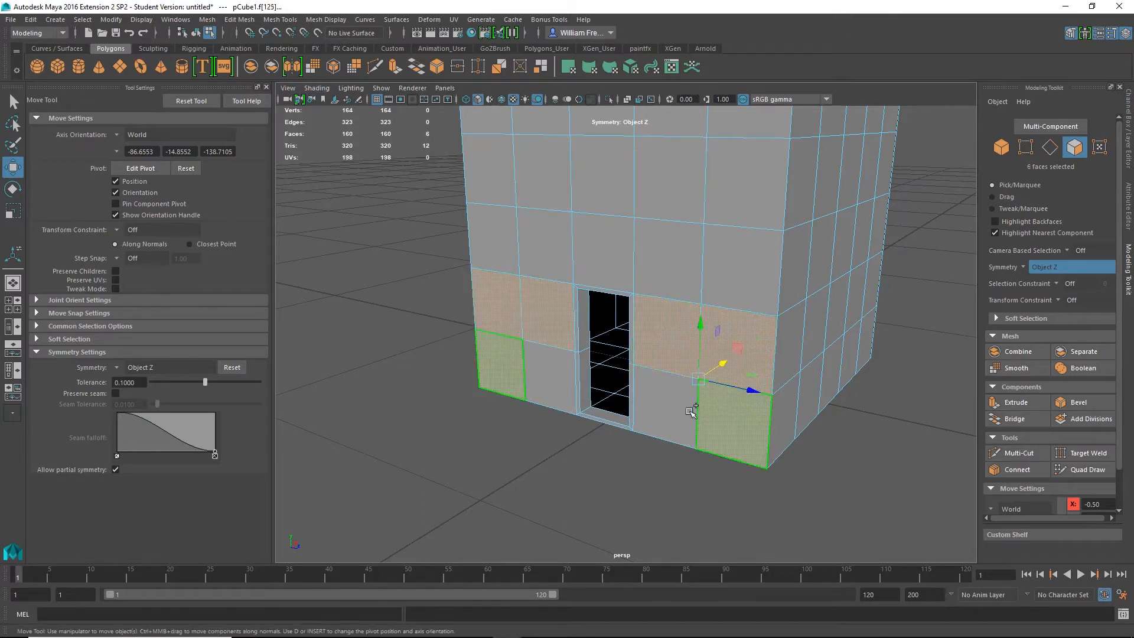
left_click(665, 408, "shift")
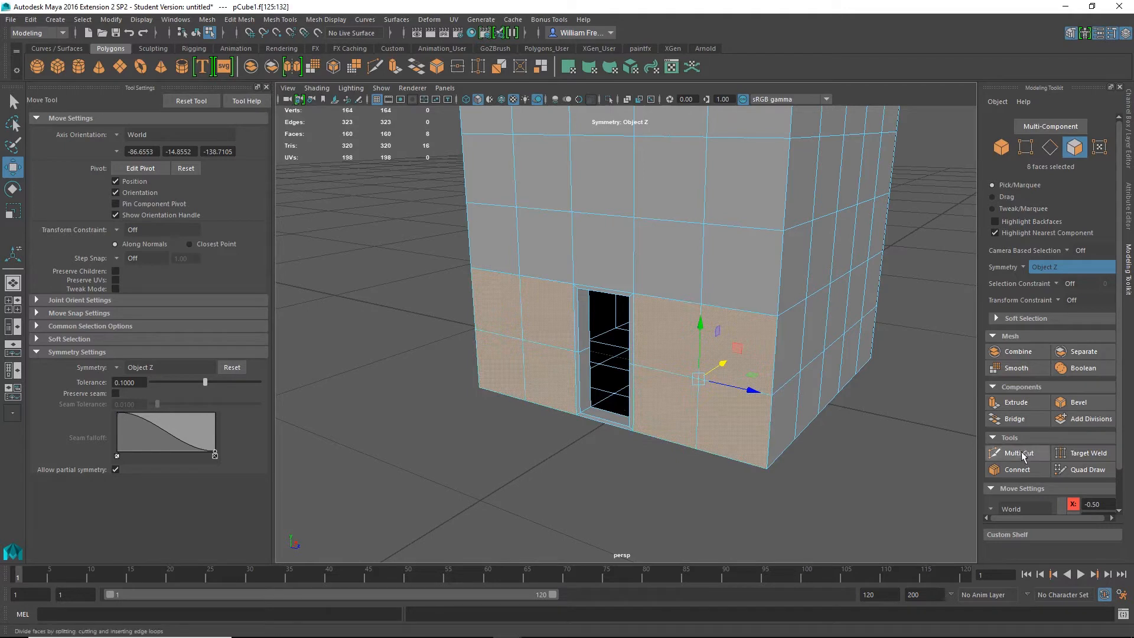
left_click(1017, 403)
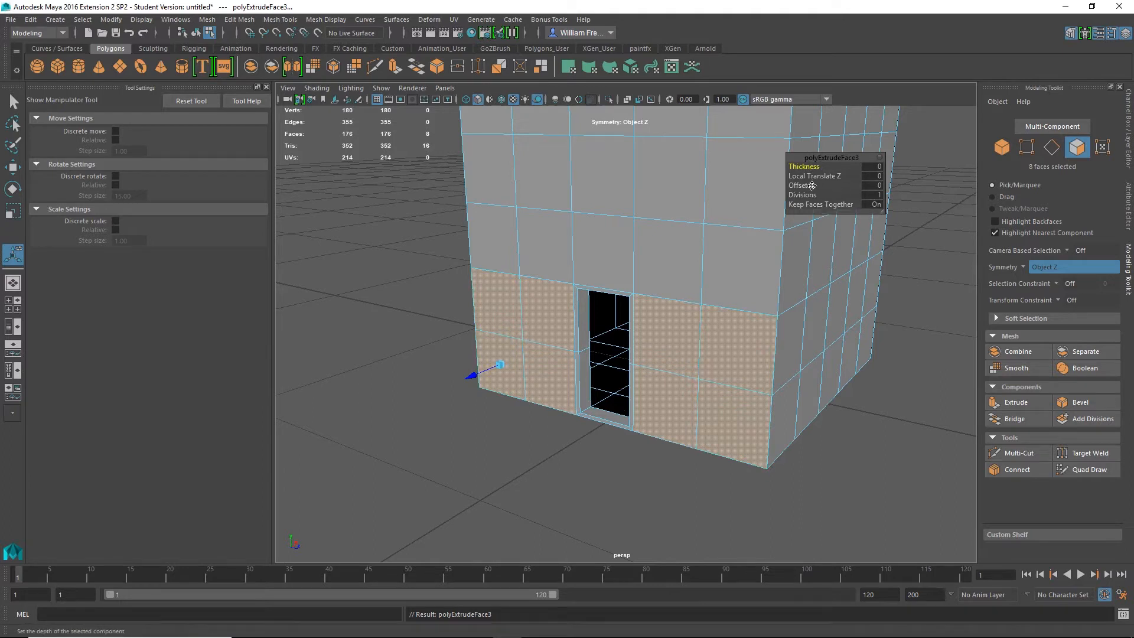
left_click_drag(822, 183, 798, 185)
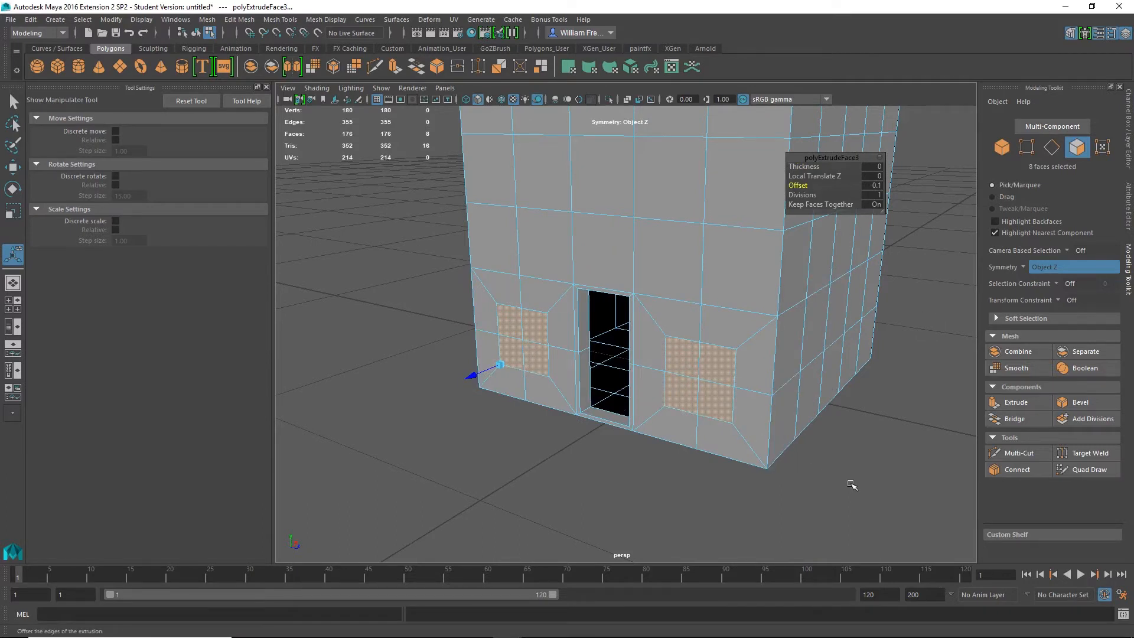
- Reselect all the inset faces on both sides of the door and scale them slightly wider and taller
left_click_drag(499, 449, 542, 463, "alt")
left_click_drag(508, 420, 660, 444, "alt")
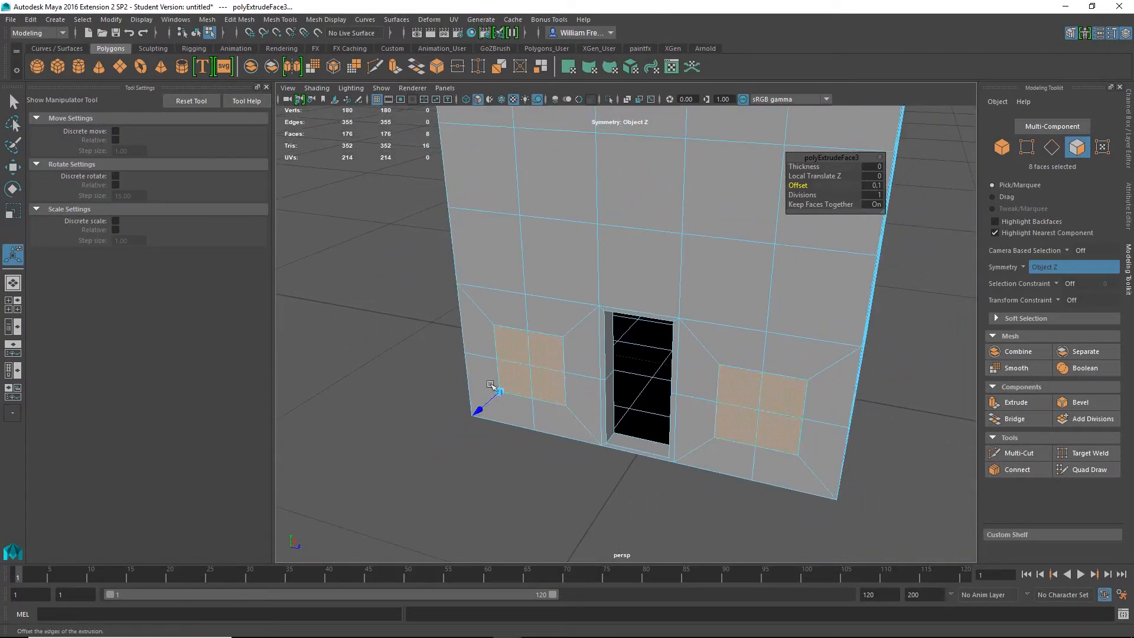
left_click(783, 395)
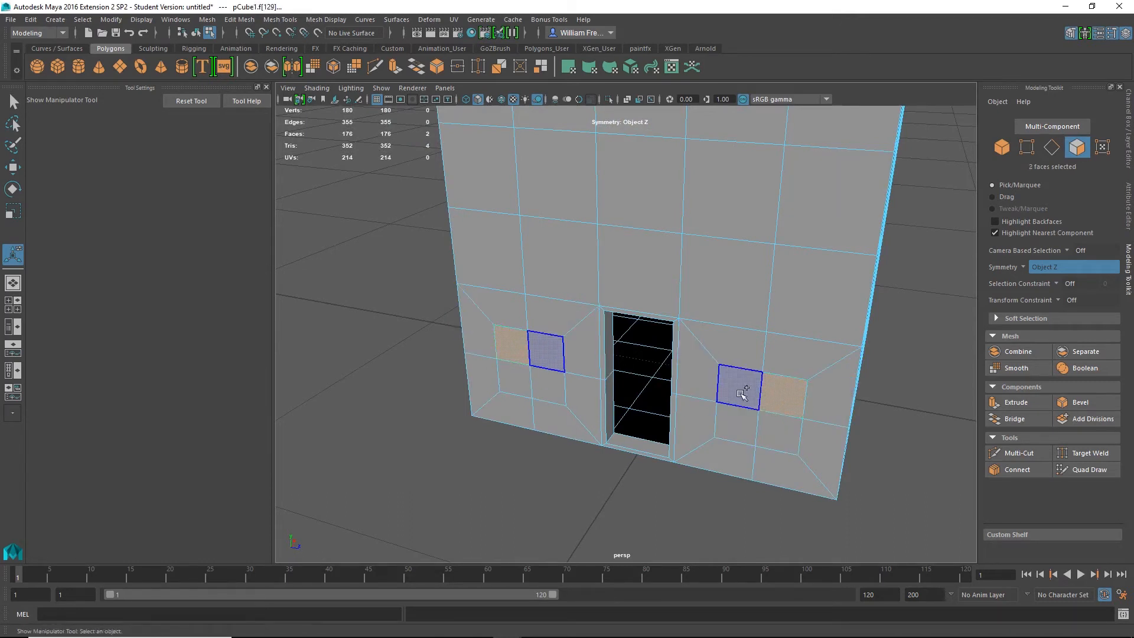
left_click(742, 387, "shift")
left_click(736, 424, "shift")
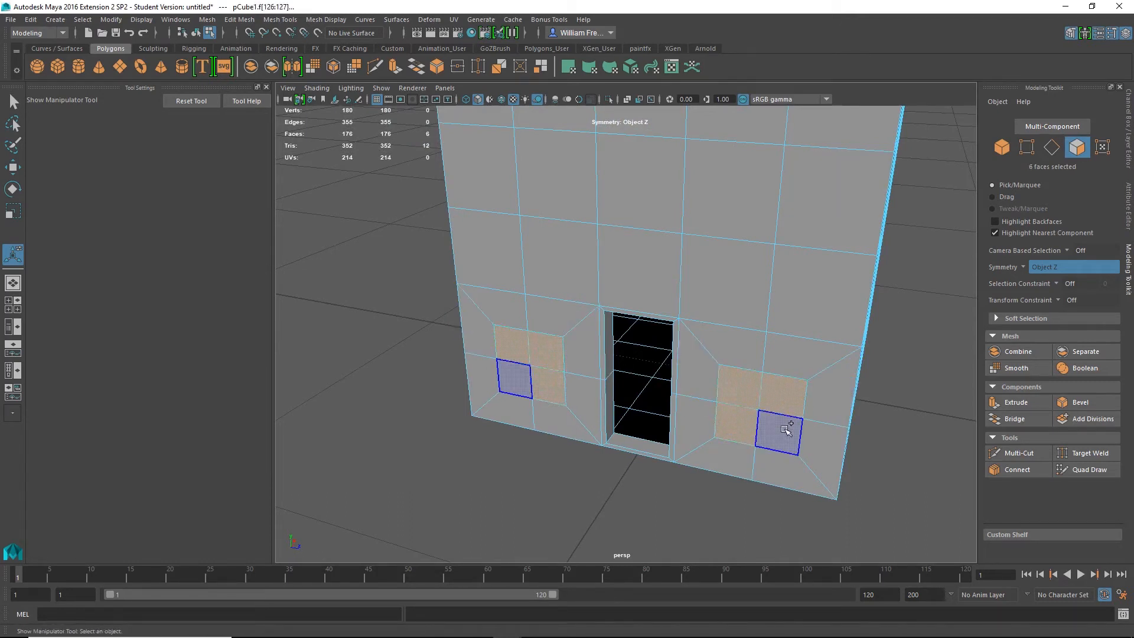
left_click(787, 430, "shift")
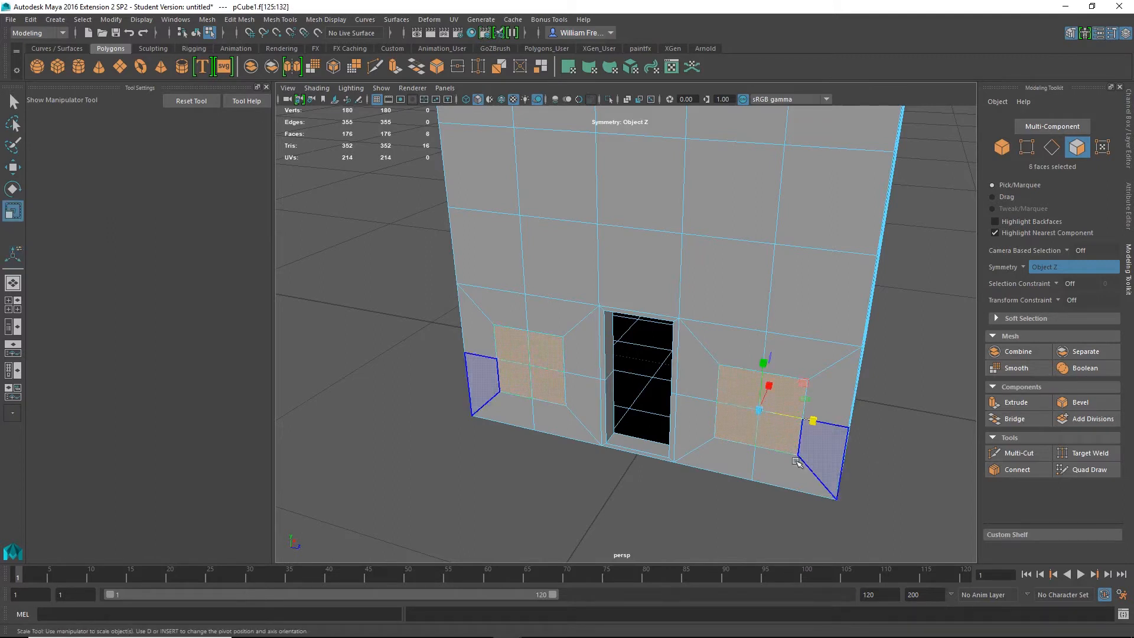
key("r")
left_click_drag(814, 419, 832, 440)
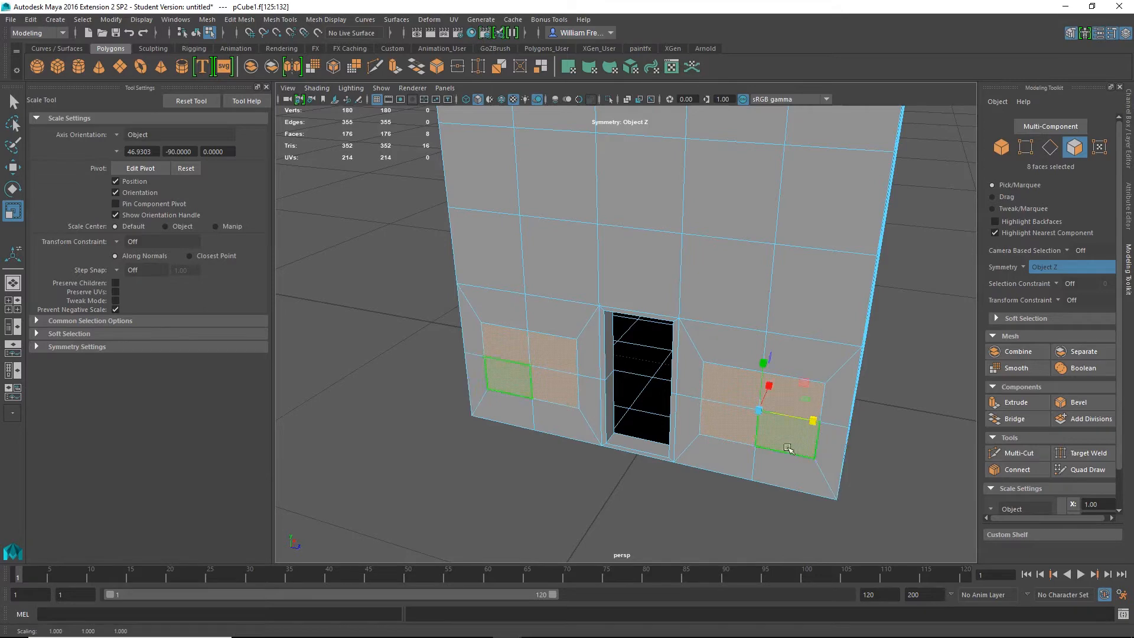
mouse_move(762, 362)
left_mouse_down()
mouse_move(766, 350)
mouse_move(678, 294)
mouse_move(667, 300)
mouse_move(684, 380)
mouse_move(772, 354)
left_mouse_up()
key("w")
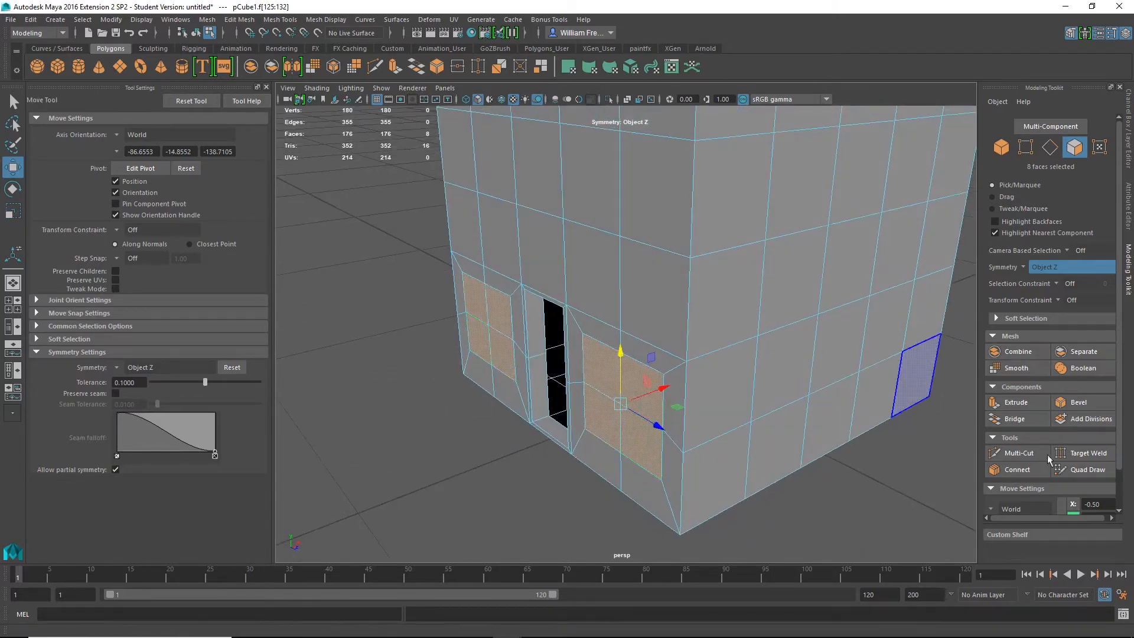
- Extrude the ground-floor window faces inward with a Local Translate Z of about -0.04 and delete them to open the windows
left_click(1015, 403)
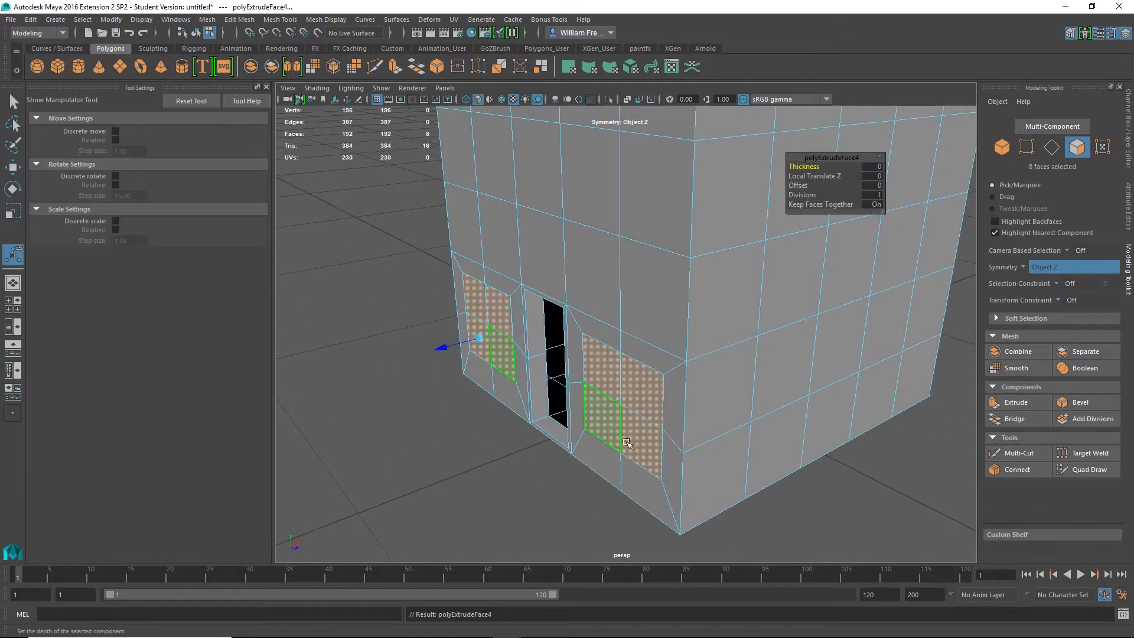
left_click_drag(452, 347, 454, 348)
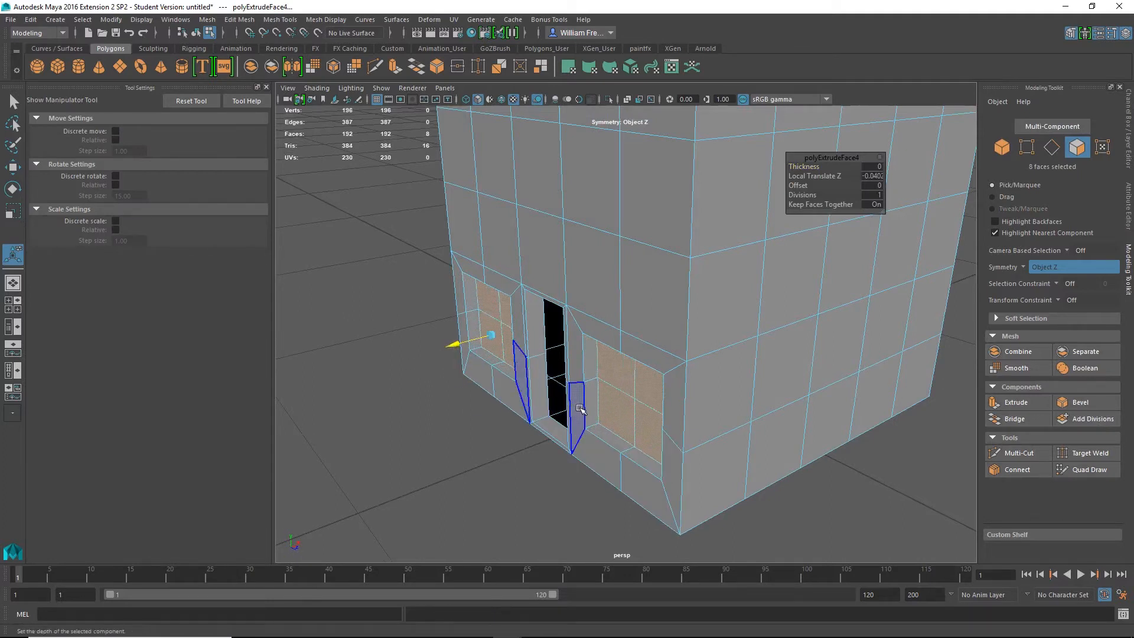
key("Delete")
- Select the two stacked faces above each lower window at the wall's outer edges and extrude them with an offset of 0.05
left_click_drag(636, 408, 744, 319, "alt")
left_click(748, 316)
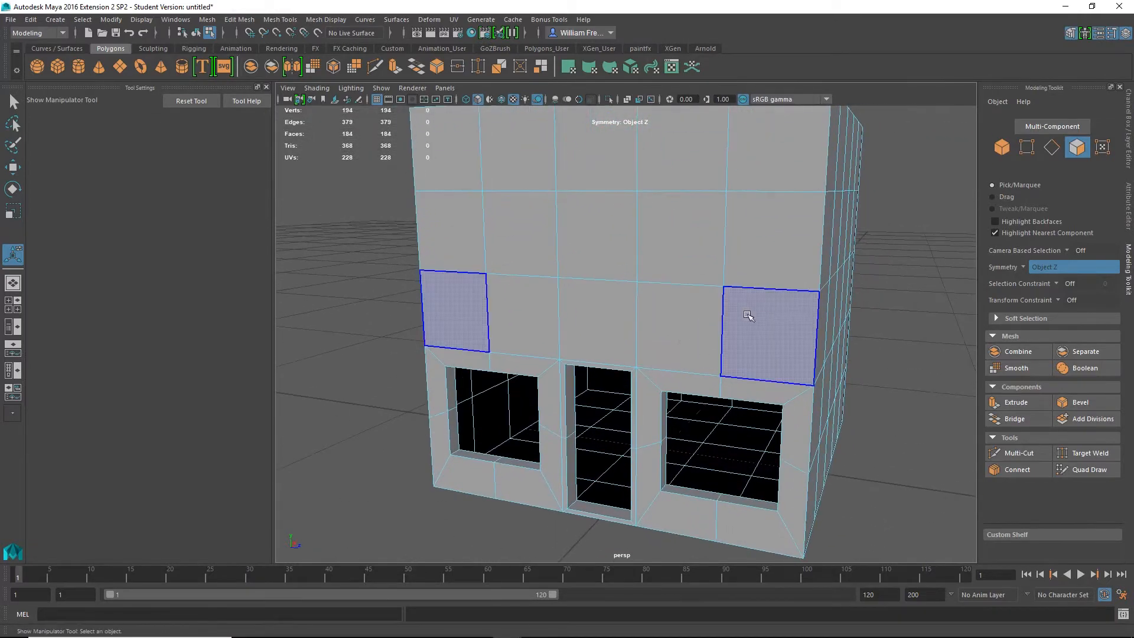
left_click(775, 330)
left_click(792, 286, "shift")
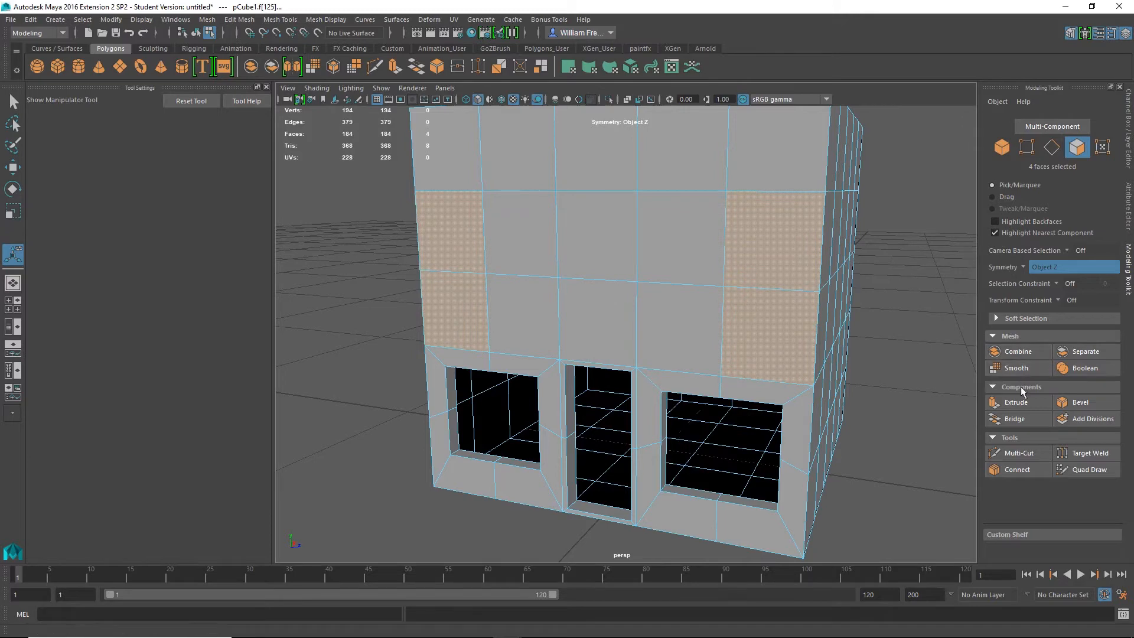
left_click(1018, 403)
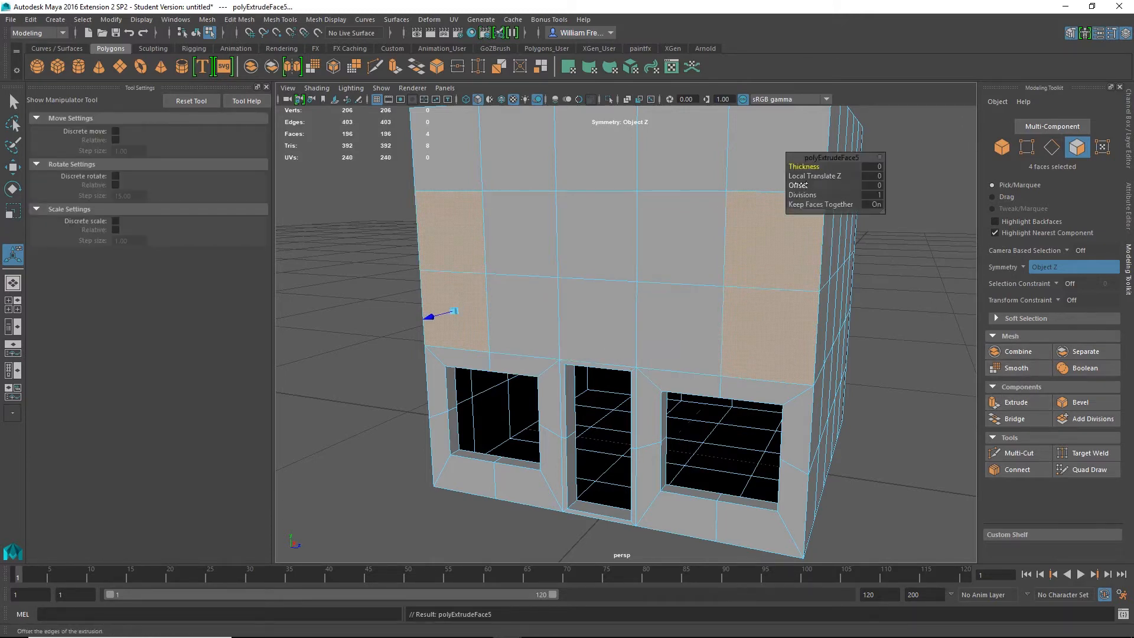
mouse_move(797, 185)
left_mouse_down()
mouse_move(839, 185)
mouse_move(762, 185)
mouse_move(799, 185)
left_mouse_up()
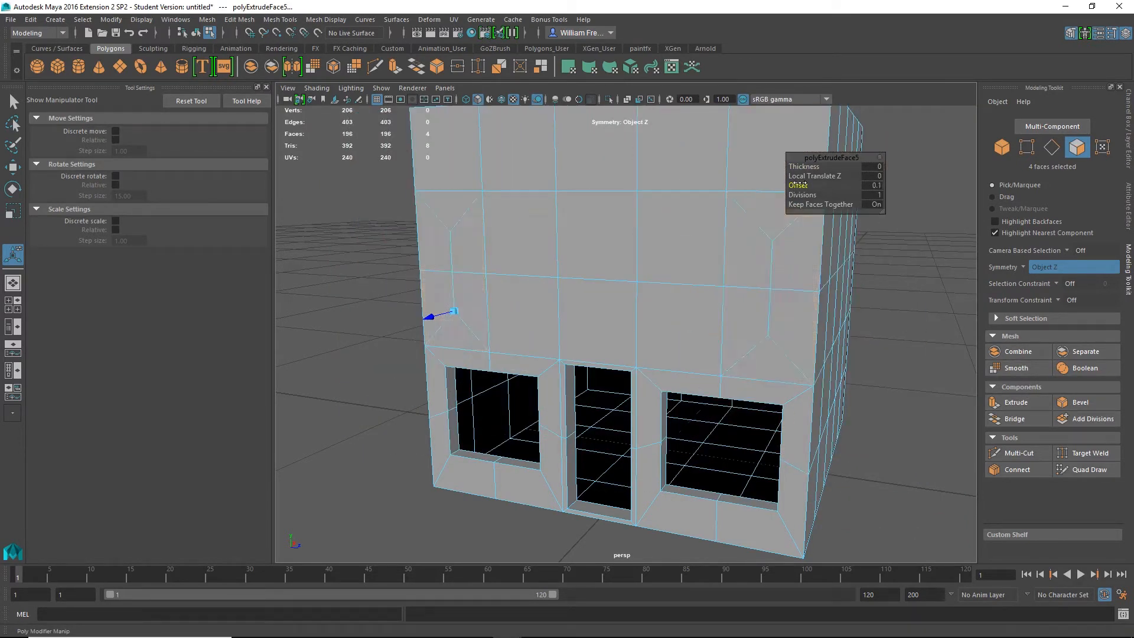
left_click(877, 185)
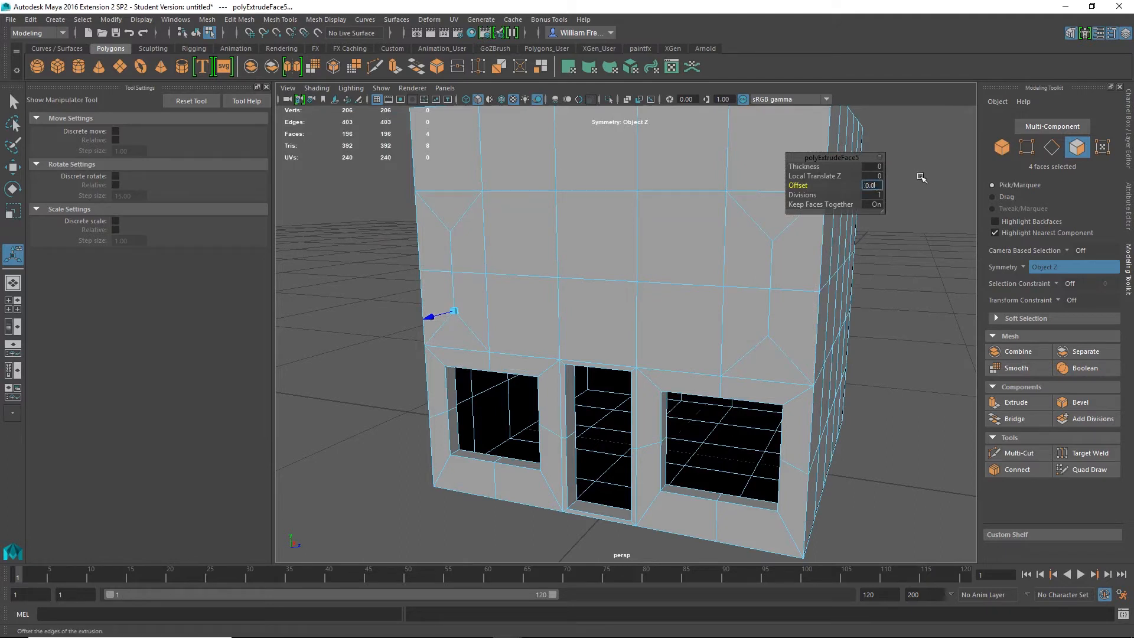
key("Return")
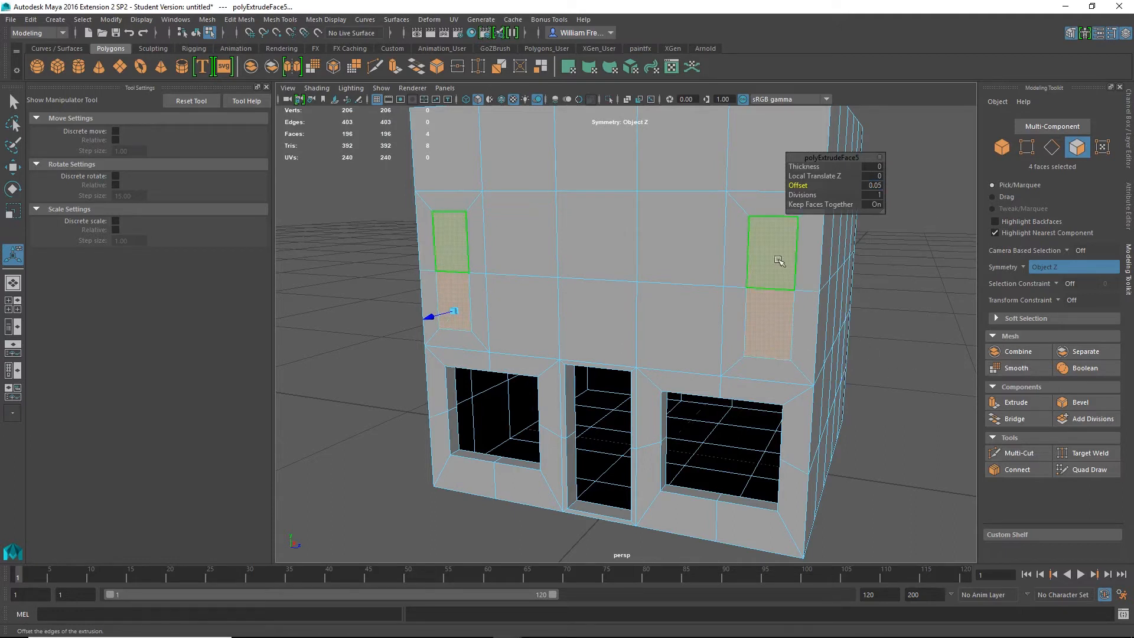
- Select the two stacked upper-storey faces on each side of the centre column and extrude them with an offset matching the outer insets
left_click(683, 258)
left_click(687, 338)
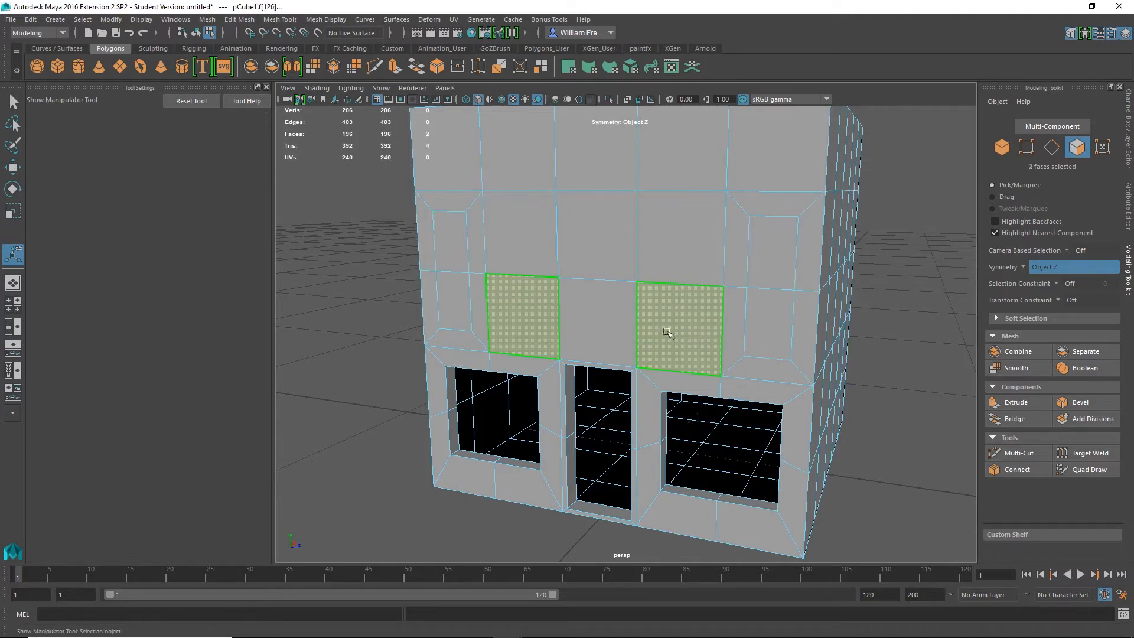
left_click(672, 246, "shift")
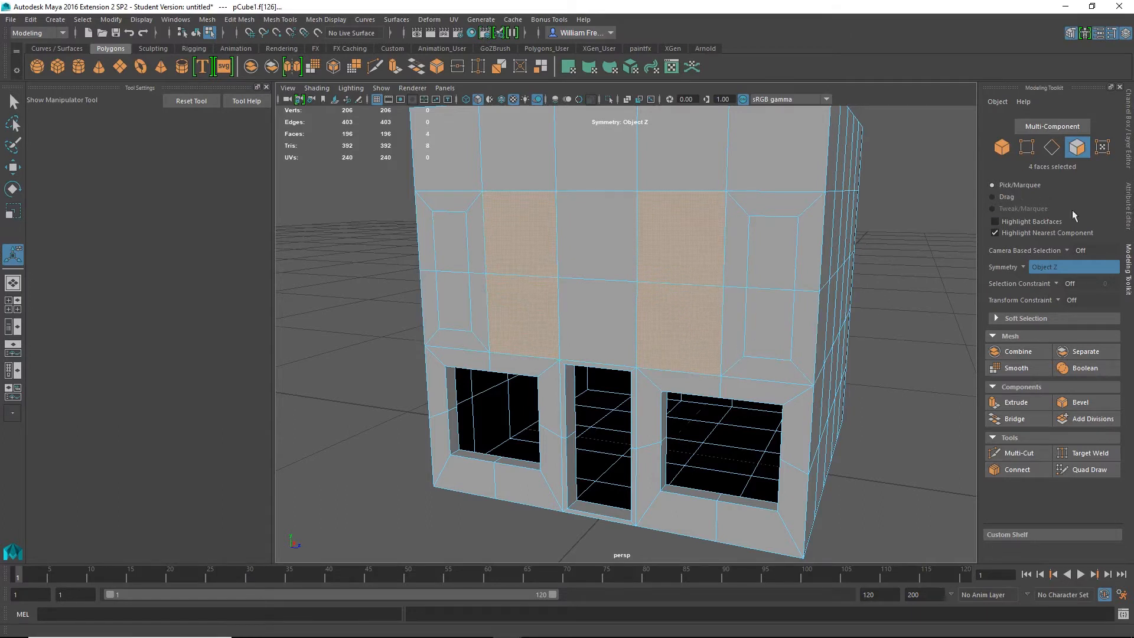
left_click(1015, 402)
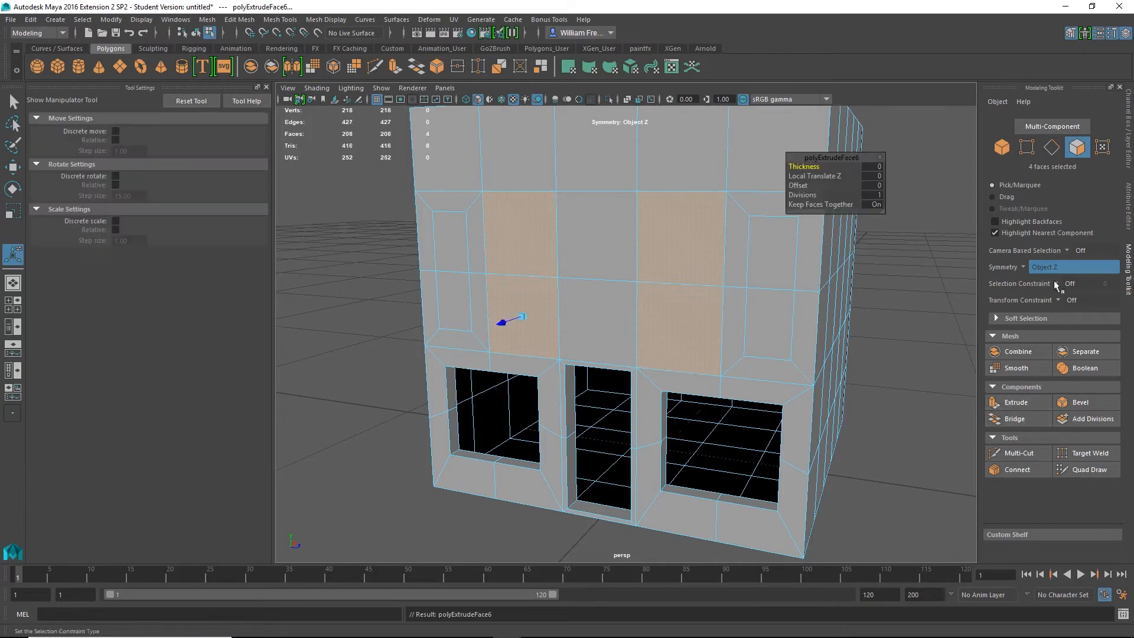
left_click(880, 184)
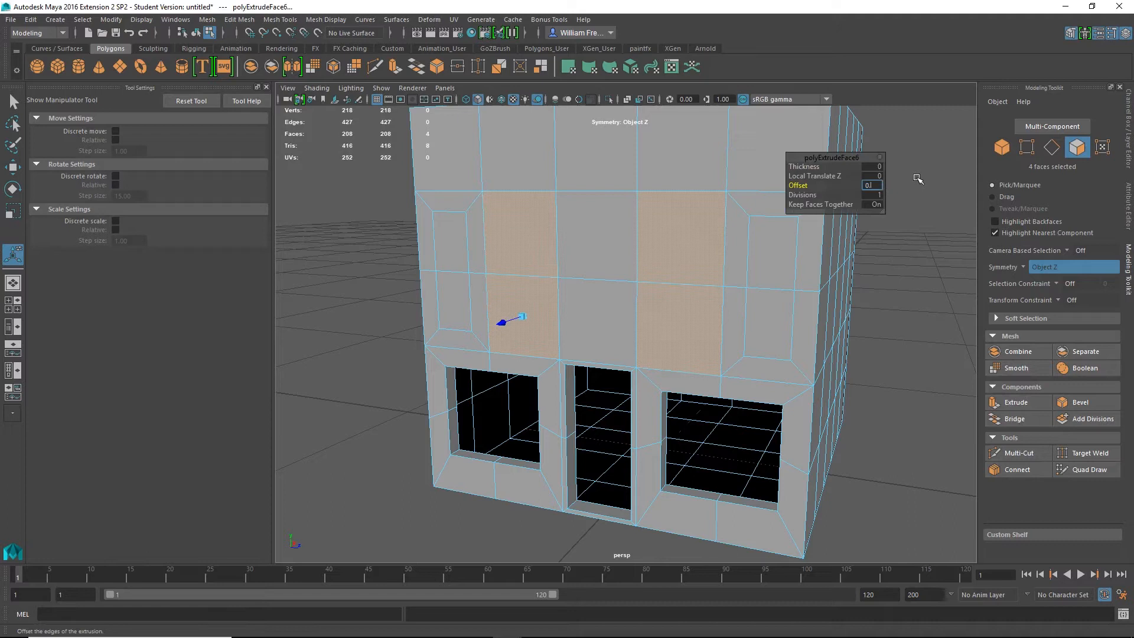
key("Return")
- Select the two stacked faces directly above the door, extrude them with an offset of 0.05 and clear the selection
left_click(593, 308)
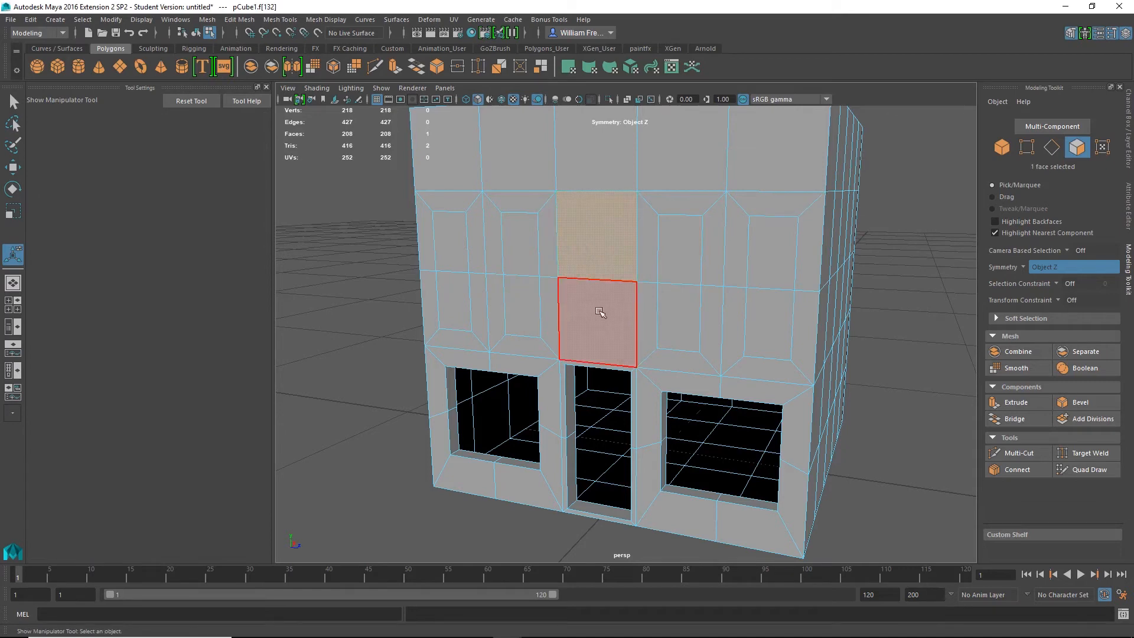
left_click(608, 317, "shift")
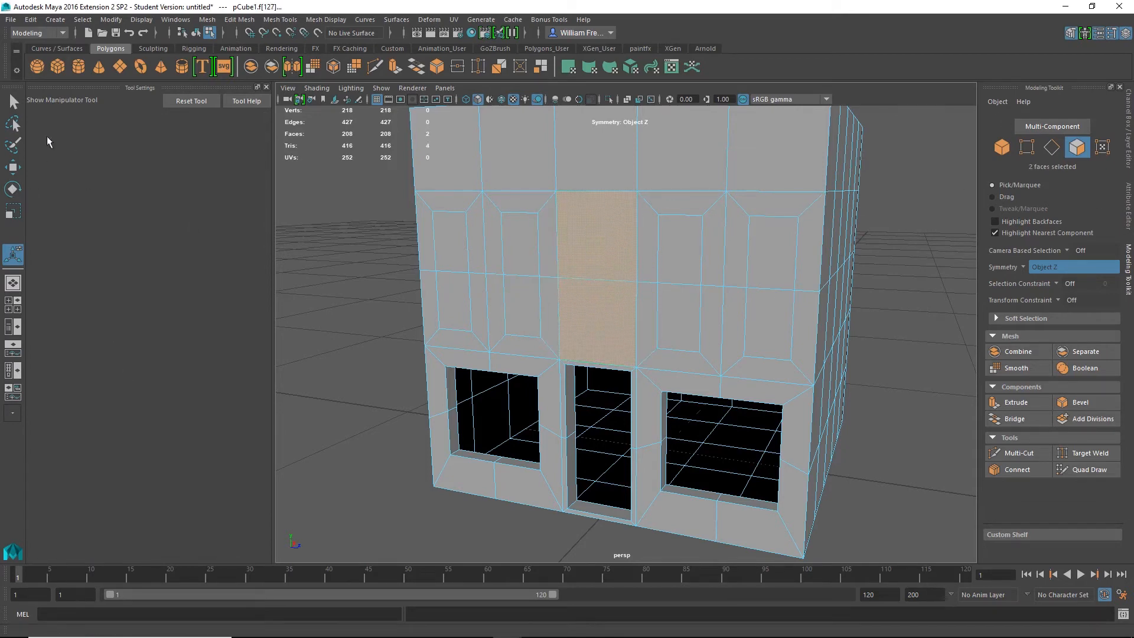
left_click(1019, 403)
left_click(878, 185)
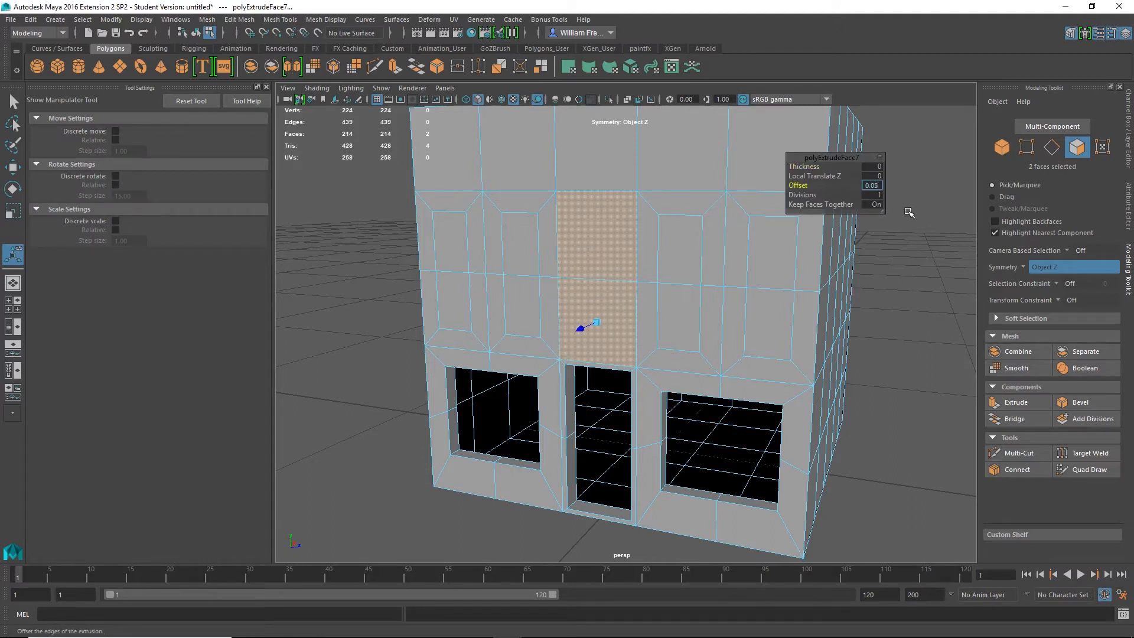
key("Return")
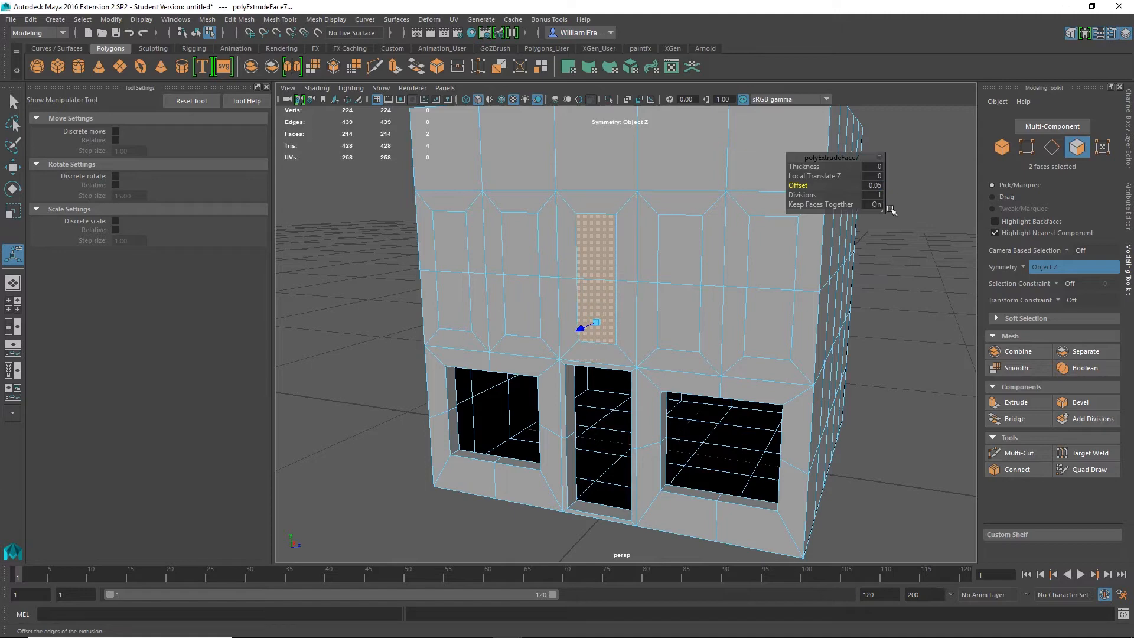
left_click(917, 404)
- Select both inset faces of the outermost upper-storey windows and scale them slightly wider horizontally
mouse_move(921, 447)
left_mouse_down("alt")
mouse_move(944, 432)
mouse_move(916, 449)
left_mouse_up("alt")
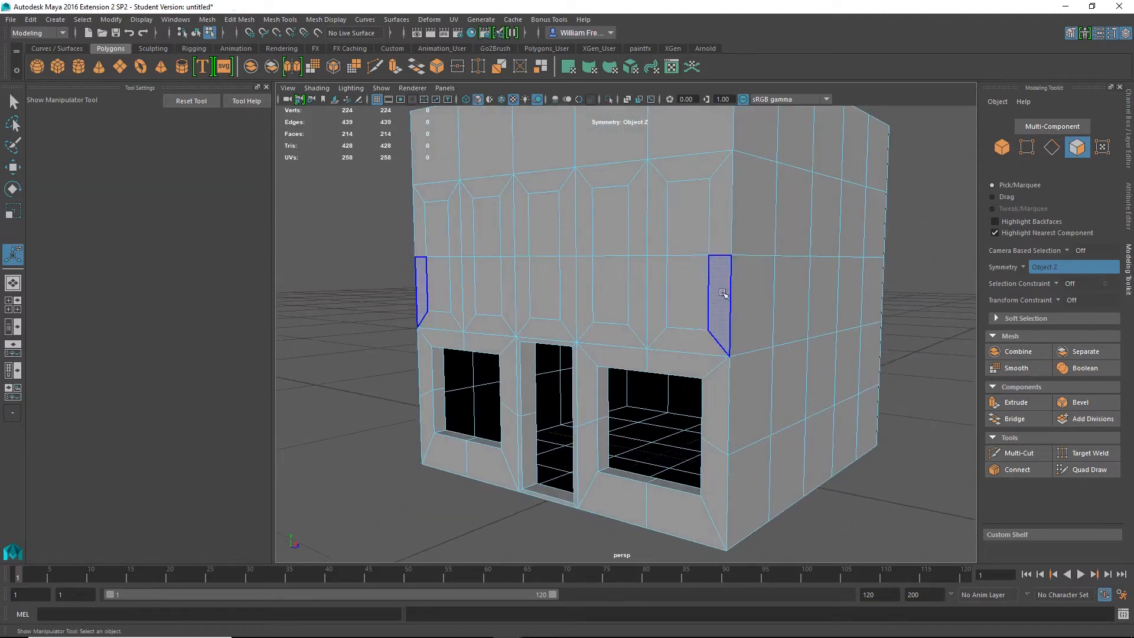
left_click(702, 304)
left_click(700, 226, "shift")
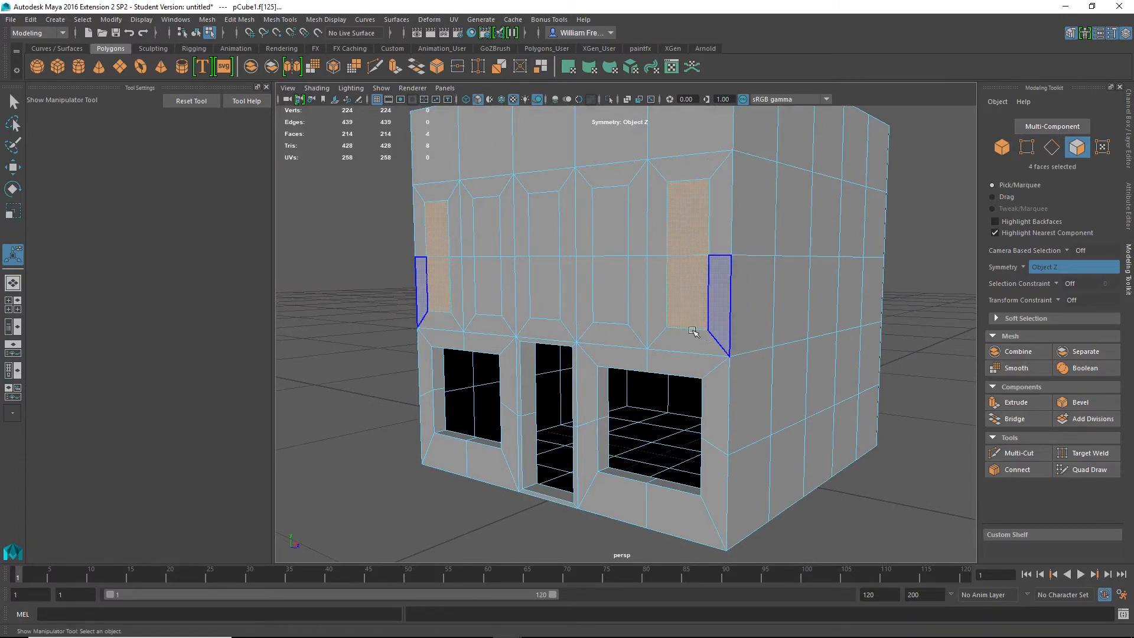
left_click_drag(692, 331, 749, 324, "alt")
key("r")
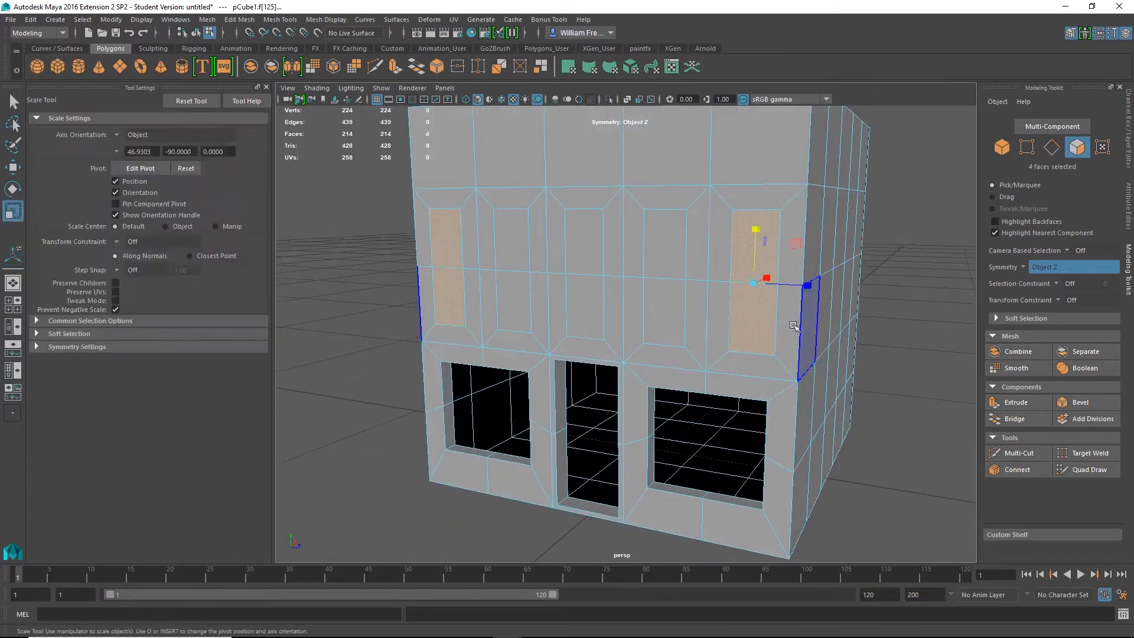
left_click_drag(811, 286, 820, 286)
- Scale the inset faces of the inner upper-storey window pair and the centre window slightly wider horizontally
left_click(674, 245)
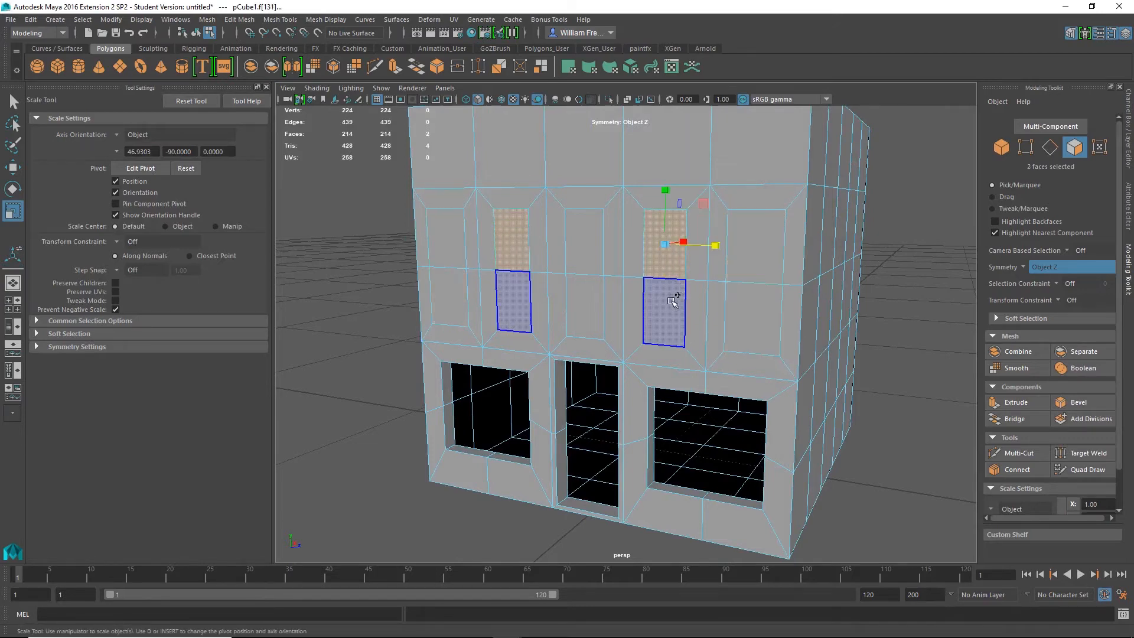
left_click(673, 302, "shift")
left_click_drag(716, 283, 725, 282)
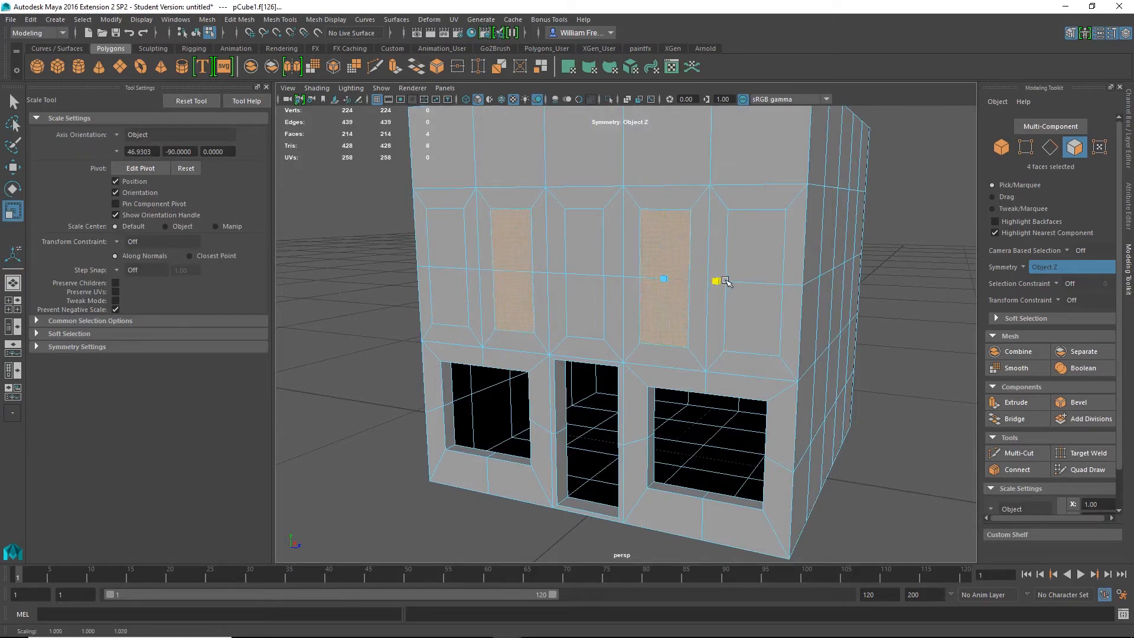
left_click(593, 240)
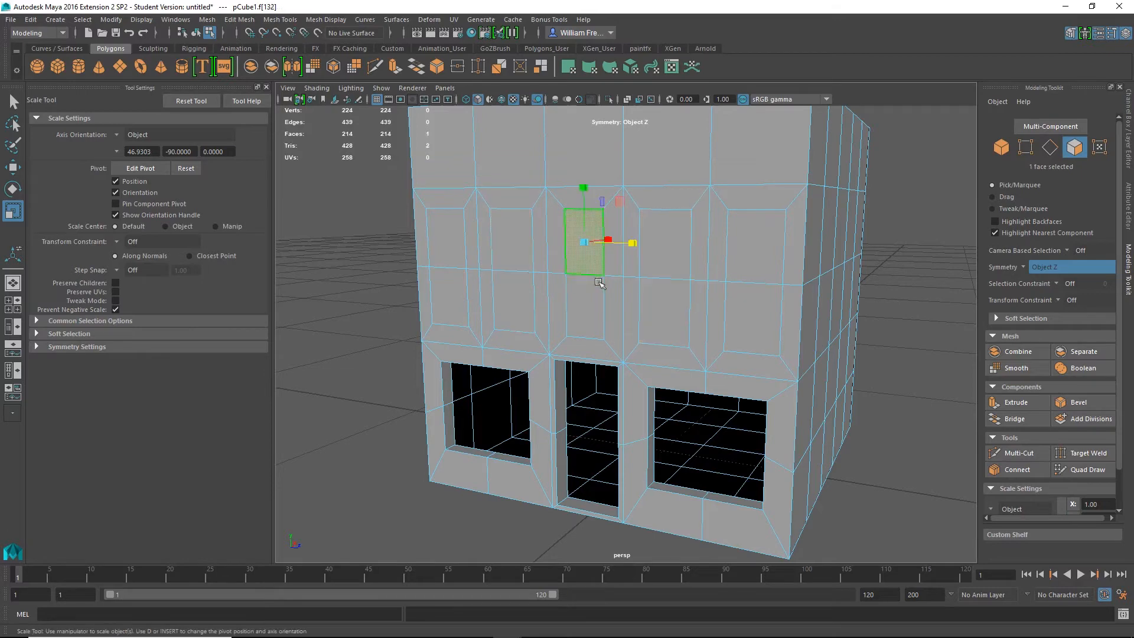
left_click(594, 302, "shift")
left_click_drag(636, 275, 648, 280)
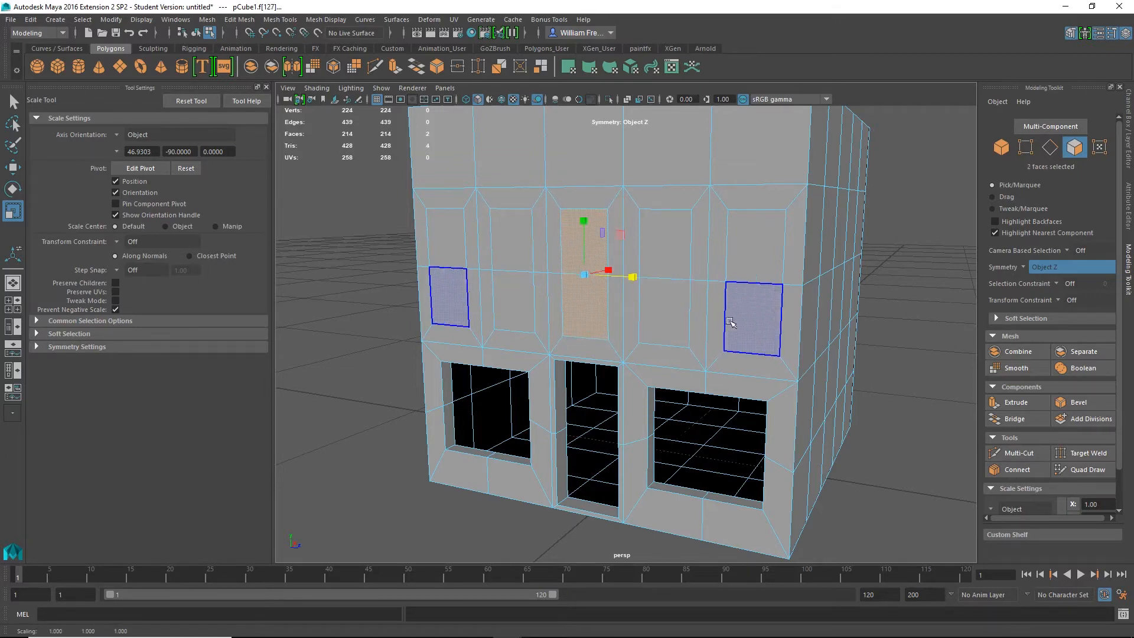
- Select the stacked inset faces of all five upper-storey windows
left_click_drag(818, 353, 775, 373, "alt")
left_click(636, 247)
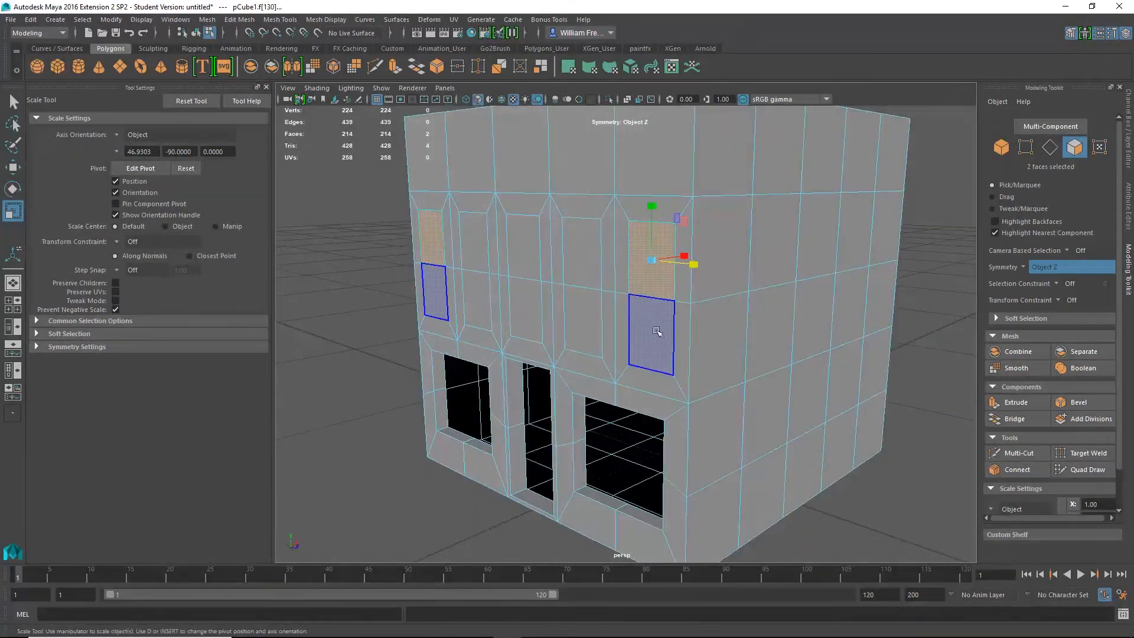
left_click(654, 333, "shift")
left_click(598, 305, "shift")
left_click(583, 252, "shift")
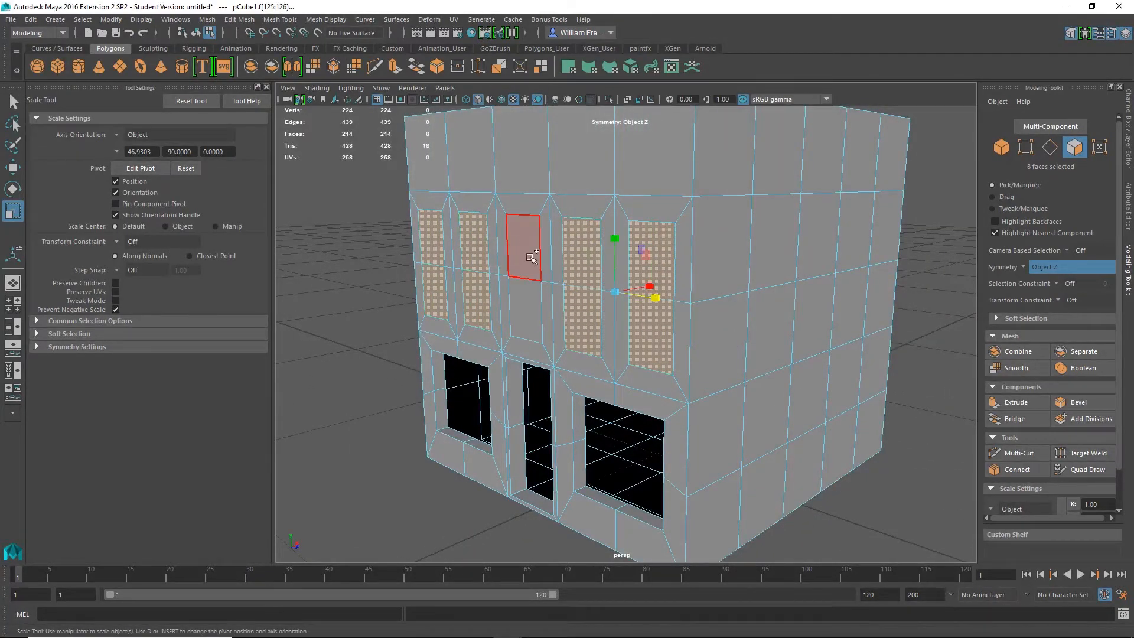
left_click(518, 247, "shift")
left_click(525, 305, "shift")
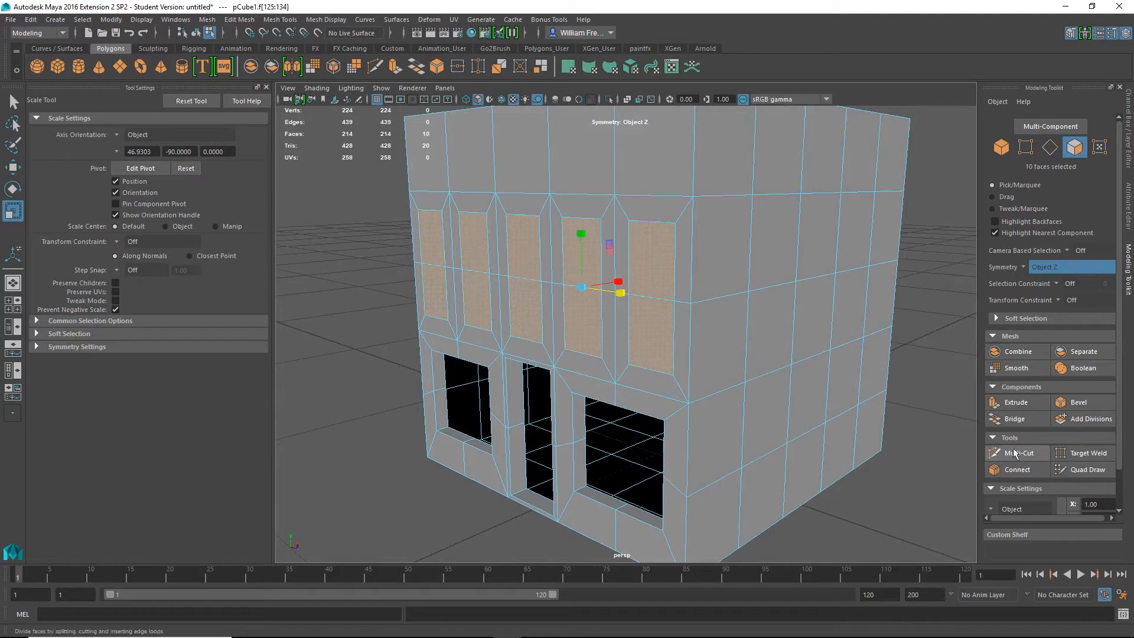
- Extrude the selected window faces inward by about 0.034 and delete them to open the windows
left_click(1016, 402)
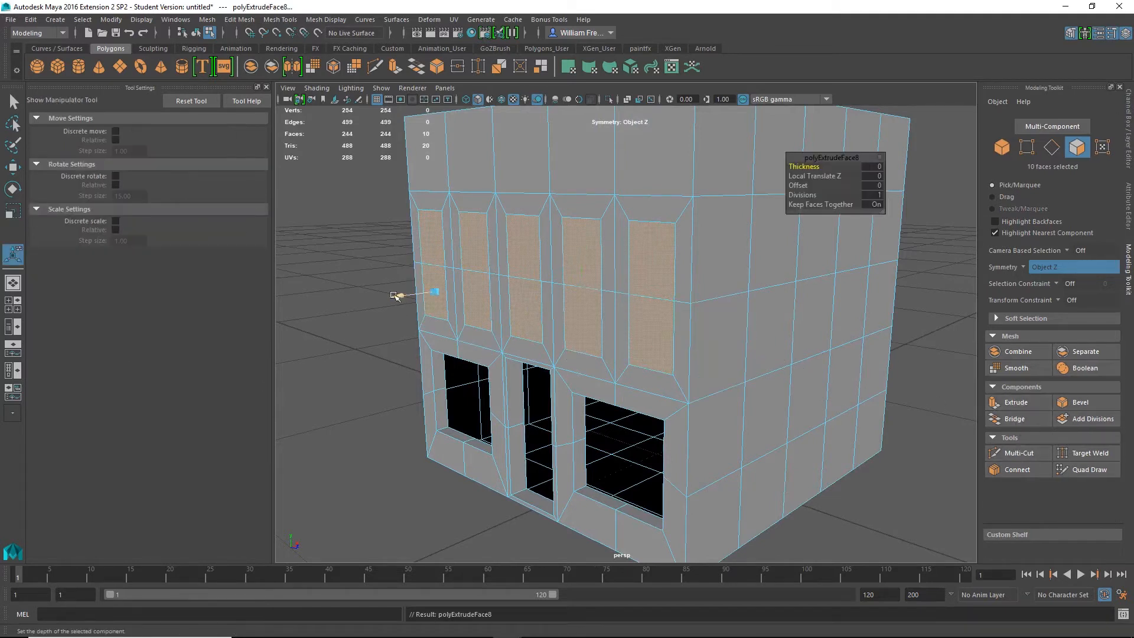
left_click_drag(397, 295, 414, 294)
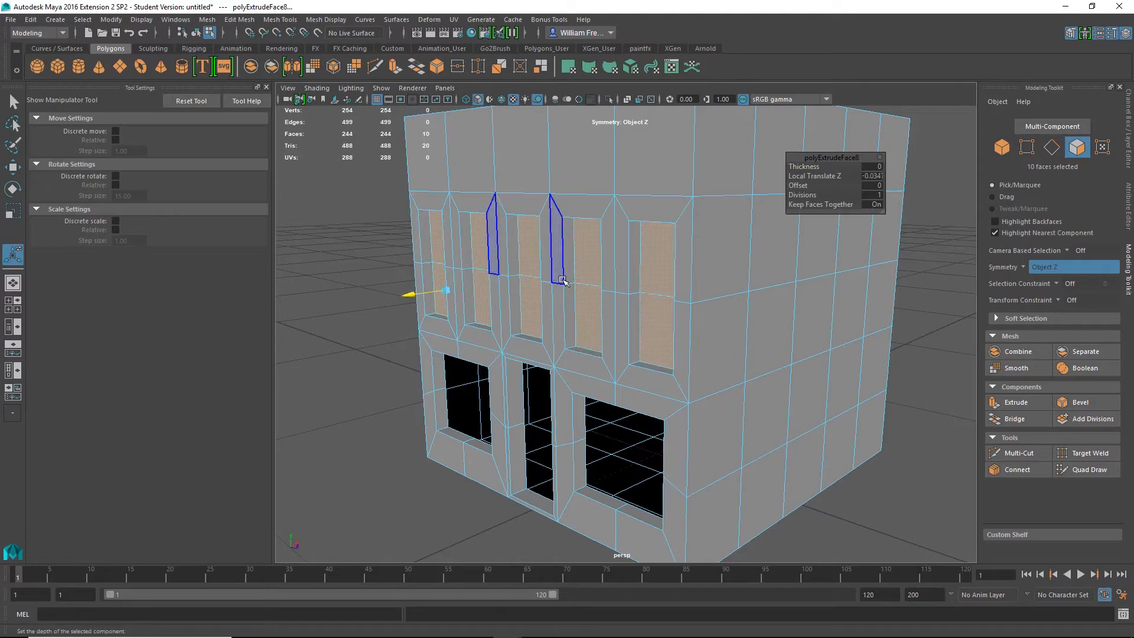
key("Delete")
- Select the five facade faces along the top row and extrude them separately, with Keep Faces Together off and an offset of 0.05
left_click_drag(618, 286, 702, 336, "alt")
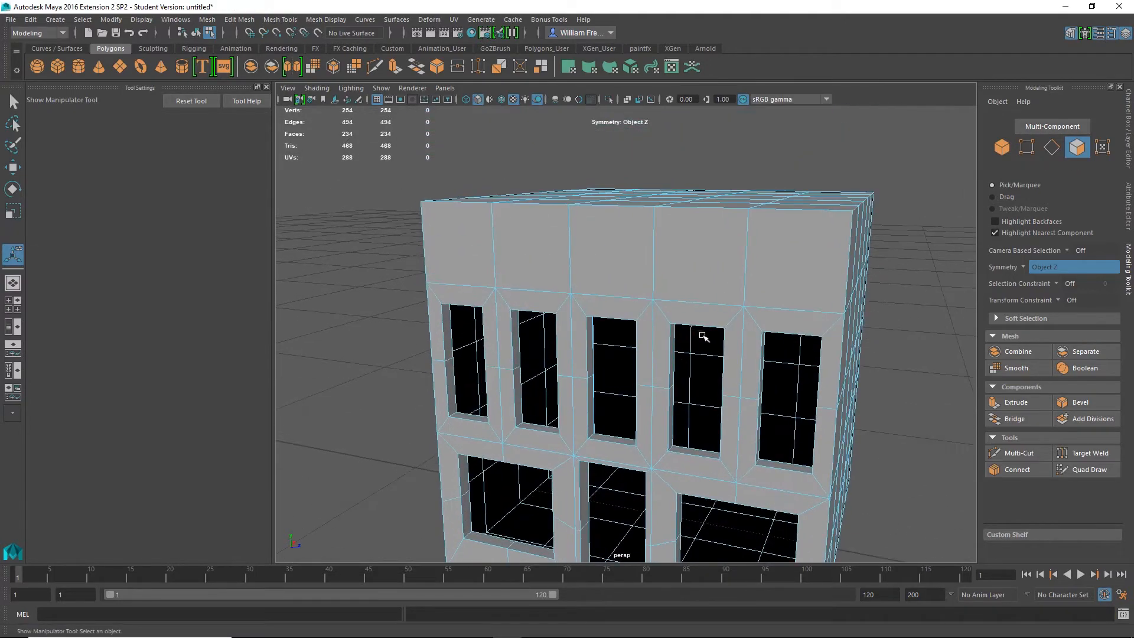
left_click(456, 234)
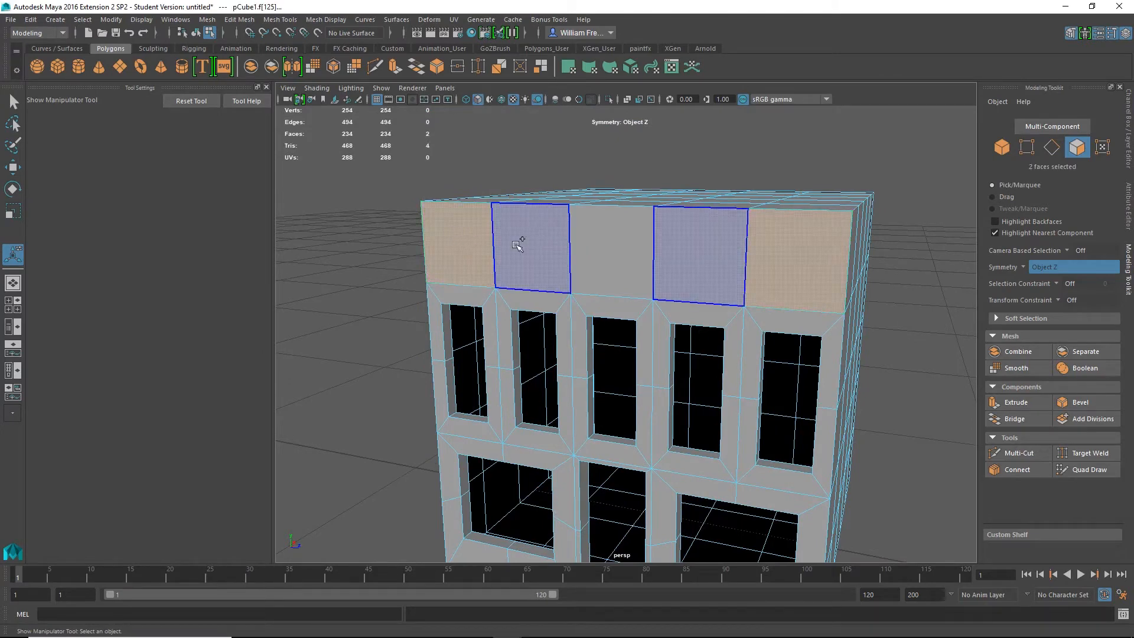
left_click(518, 246, "shift")
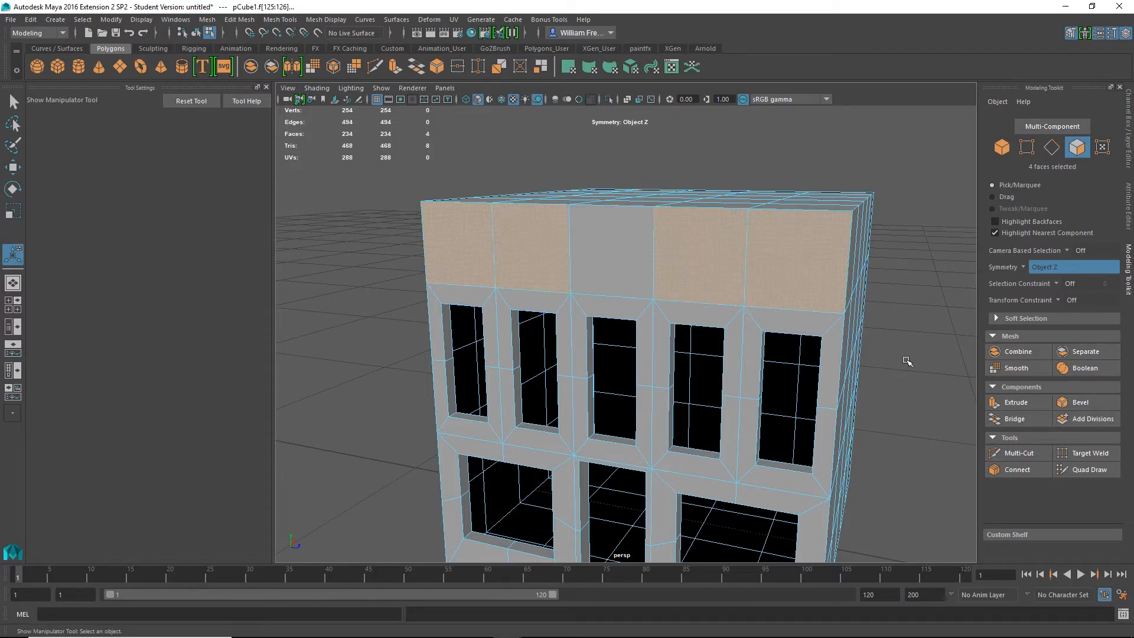
left_click(612, 260, "shift")
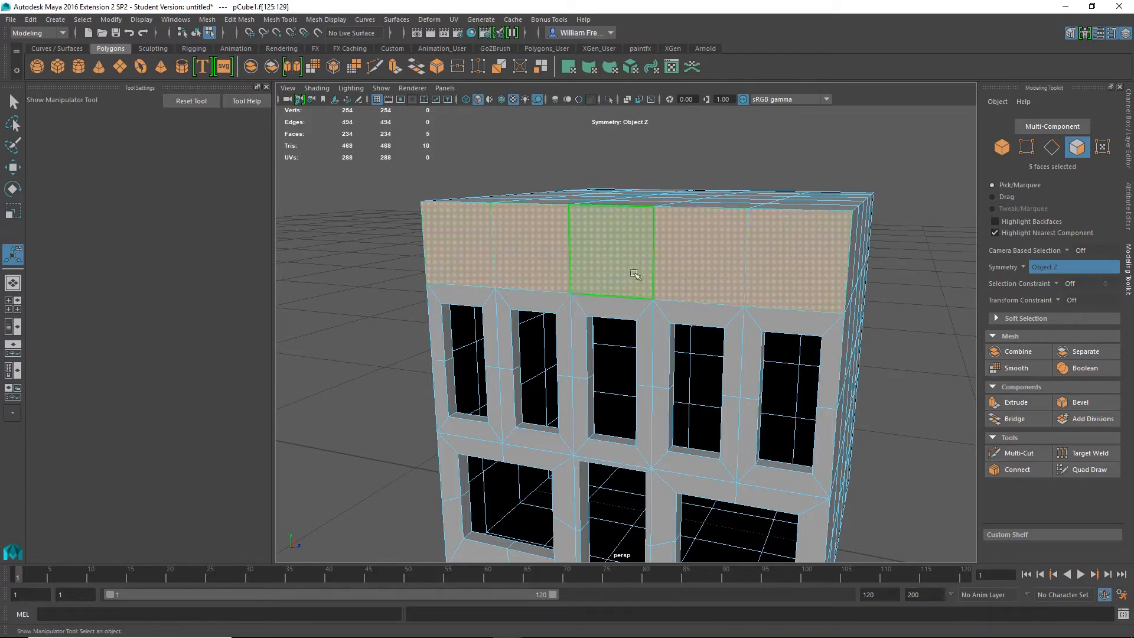
left_click(999, 403)
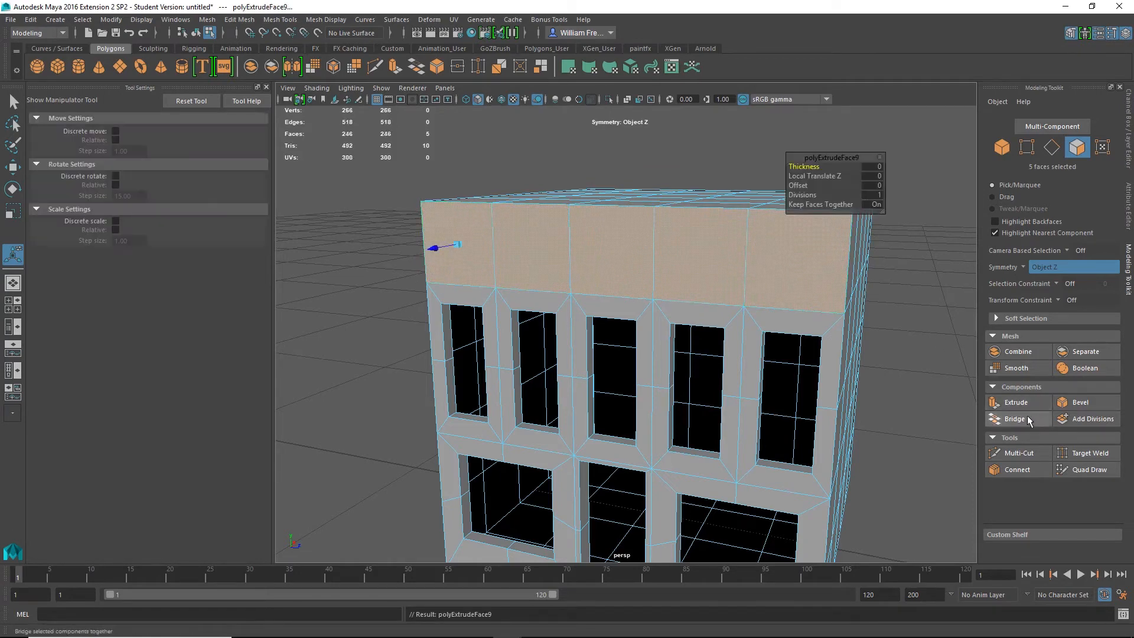
left_click(876, 204)
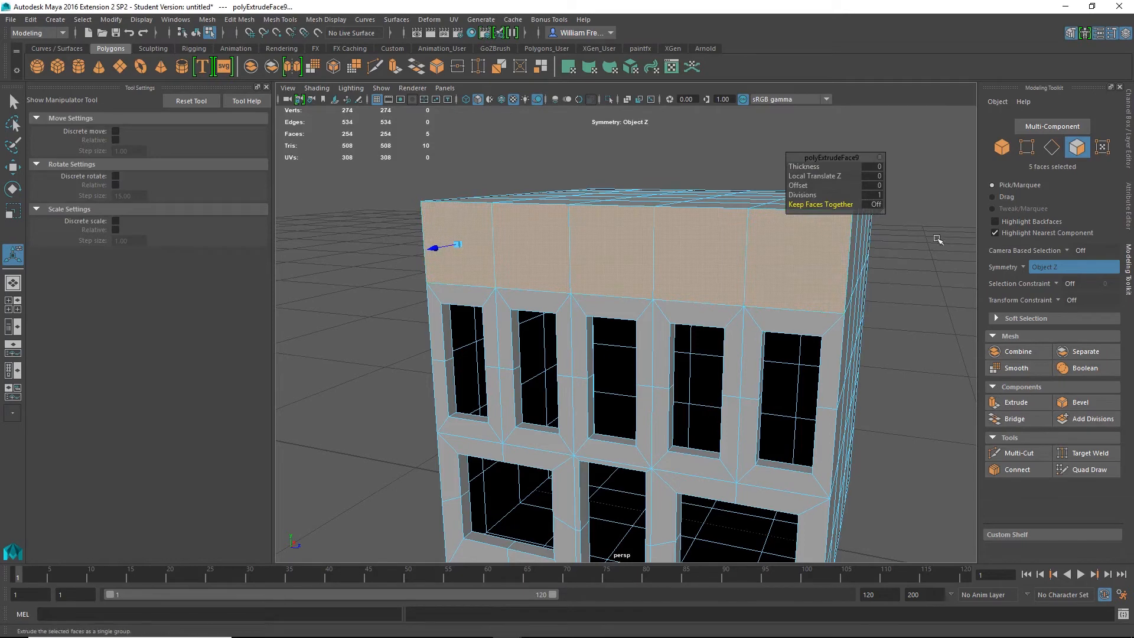
left_click(877, 186)
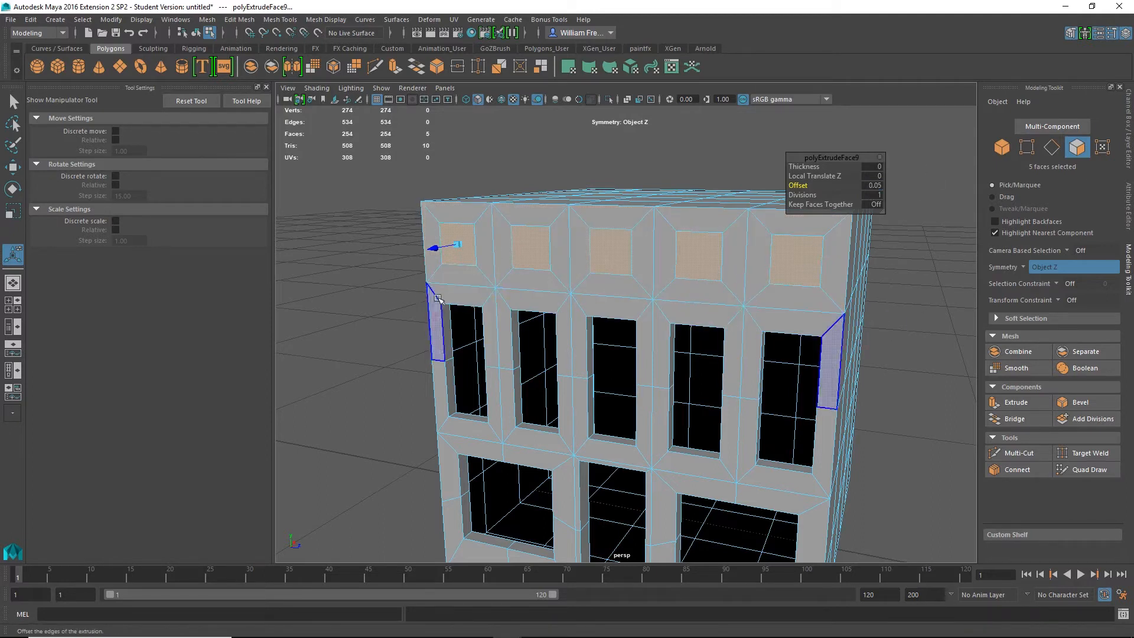
- Try scaling the five top-row inset faces shorter and wider as one selection, and undo the scaling
left_click(789, 260)
left_click(692, 267, "shift")
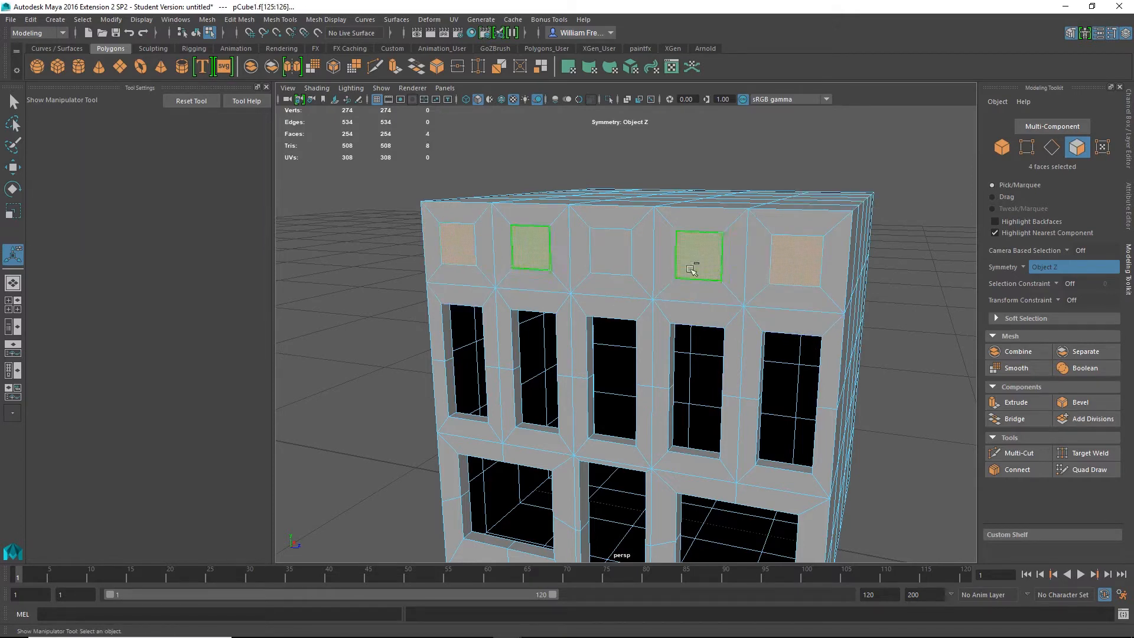
left_click(608, 242, "shift")
key("r")
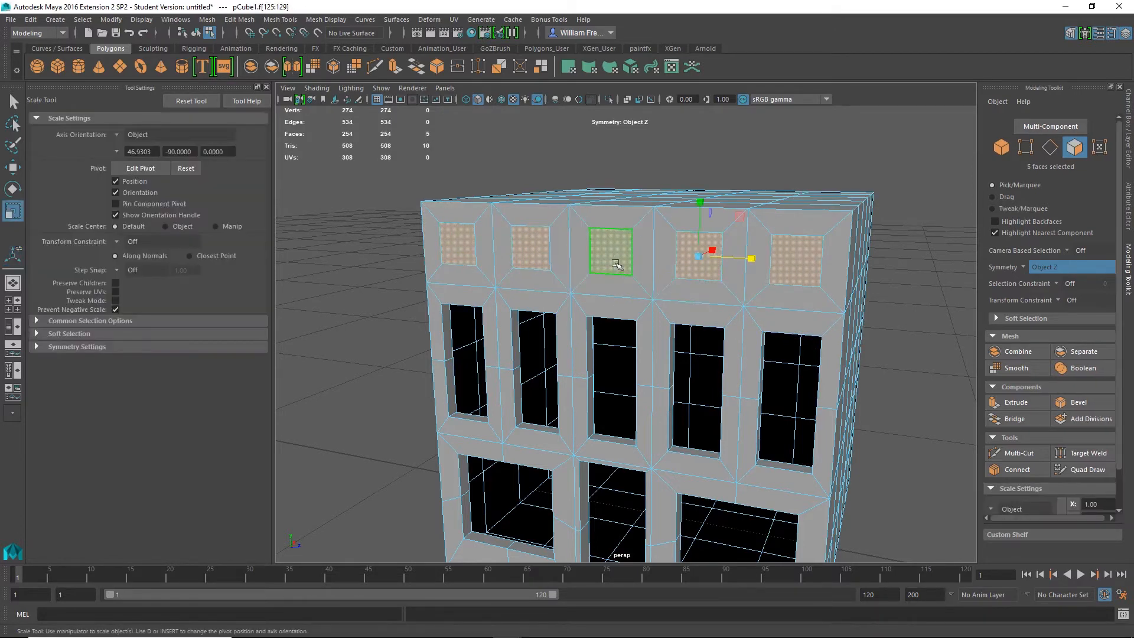
left_click_drag(702, 205, 702, 226)
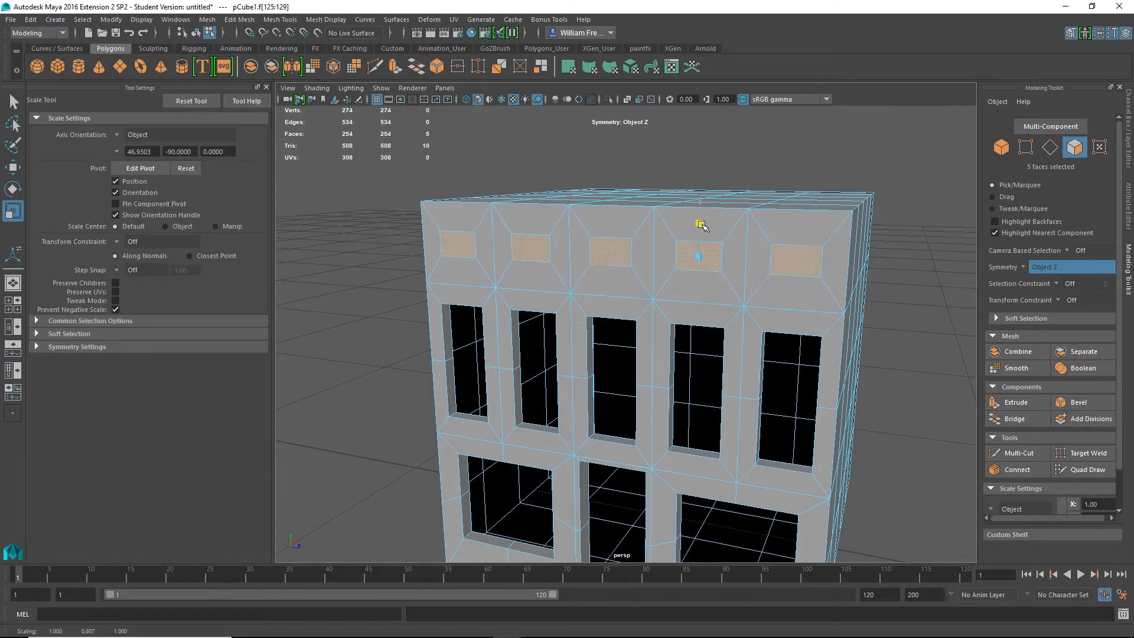
left_click_drag(750, 258, 757, 260)
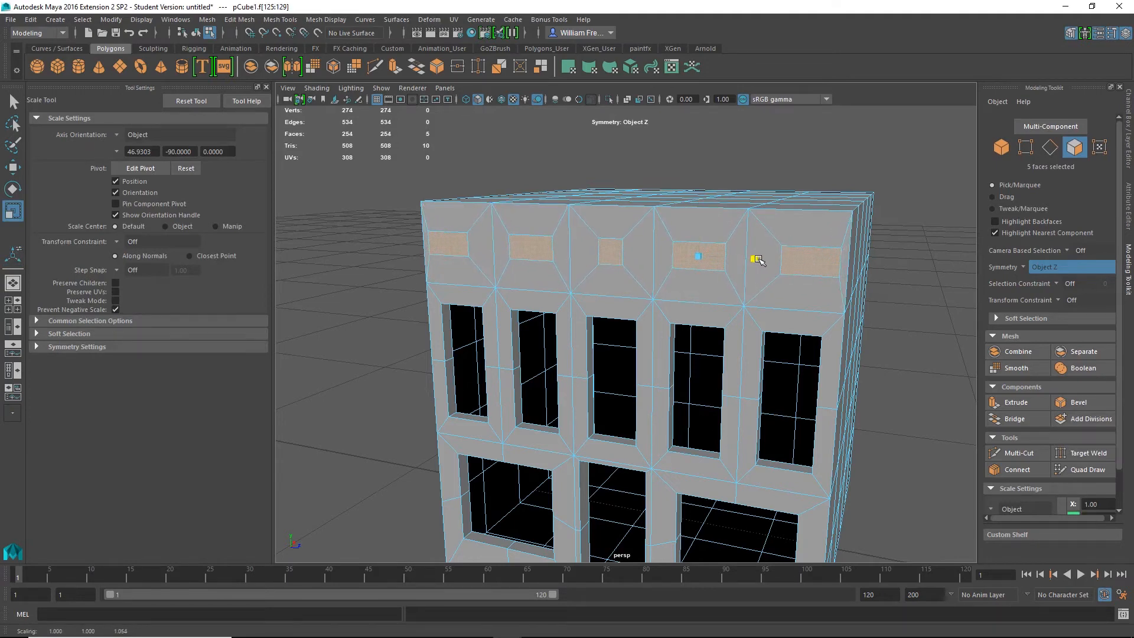
mouse_move(757, 260)
left_mouse_down()
mouse_move(744, 260)
mouse_move(772, 257)
mouse_move(756, 256)
left_mouse_up()
left_click_drag(756, 255, 753, 257)
mouse_move(914, 380)
left_mouse_down("alt")
mouse_move(929, 377)
mouse_move(909, 372)
mouse_move(921, 379)
mouse_move(904, 384)
left_mouse_up("alt")
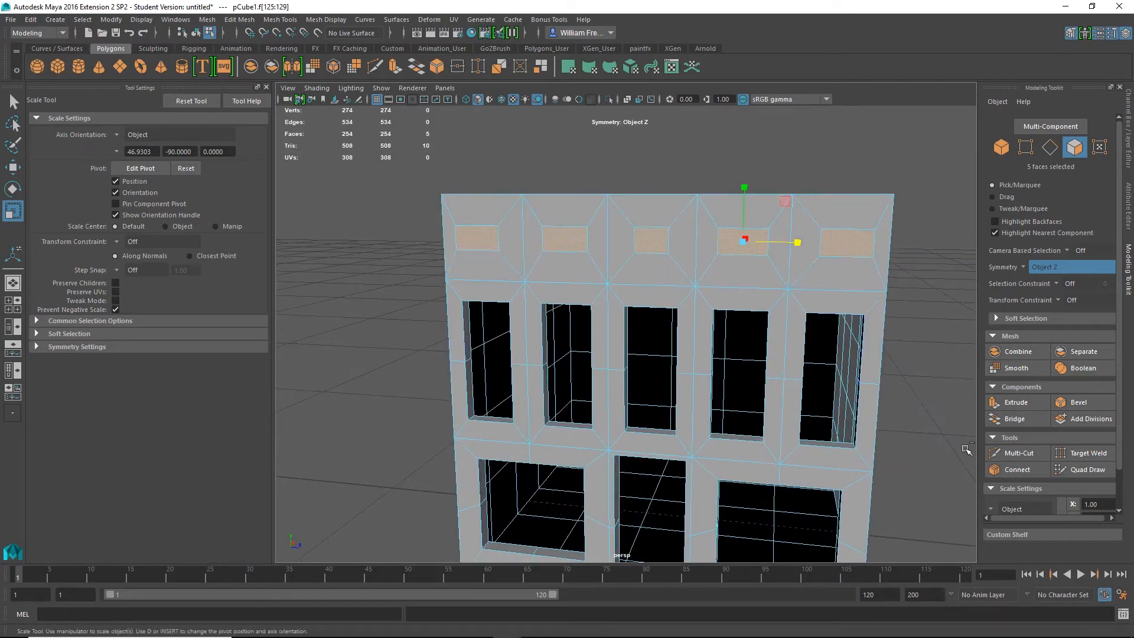
key("ctrl+z")
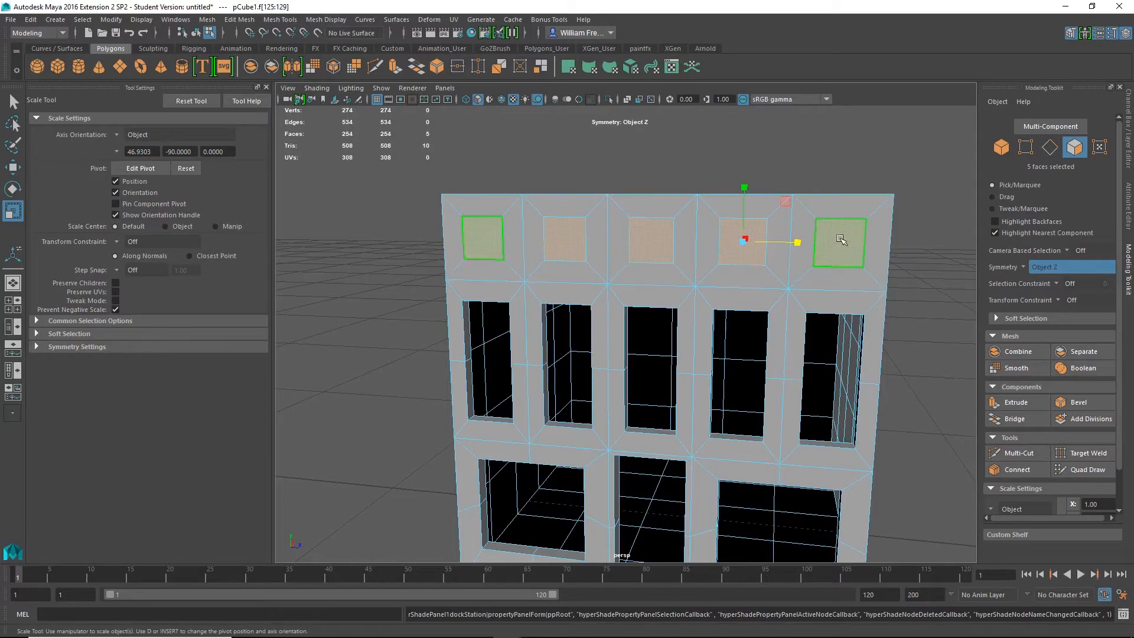
- Scale the inset faces of the two outermost top-row windows slightly wider horizontally
left_click(482, 243)
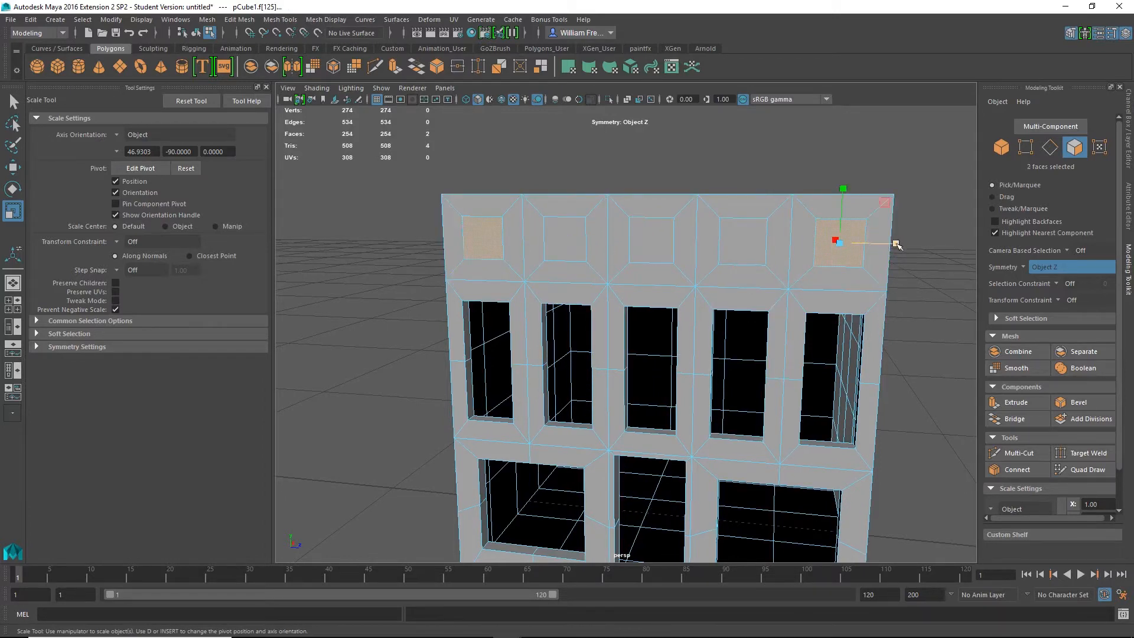
left_click_drag(896, 243, 899, 245)
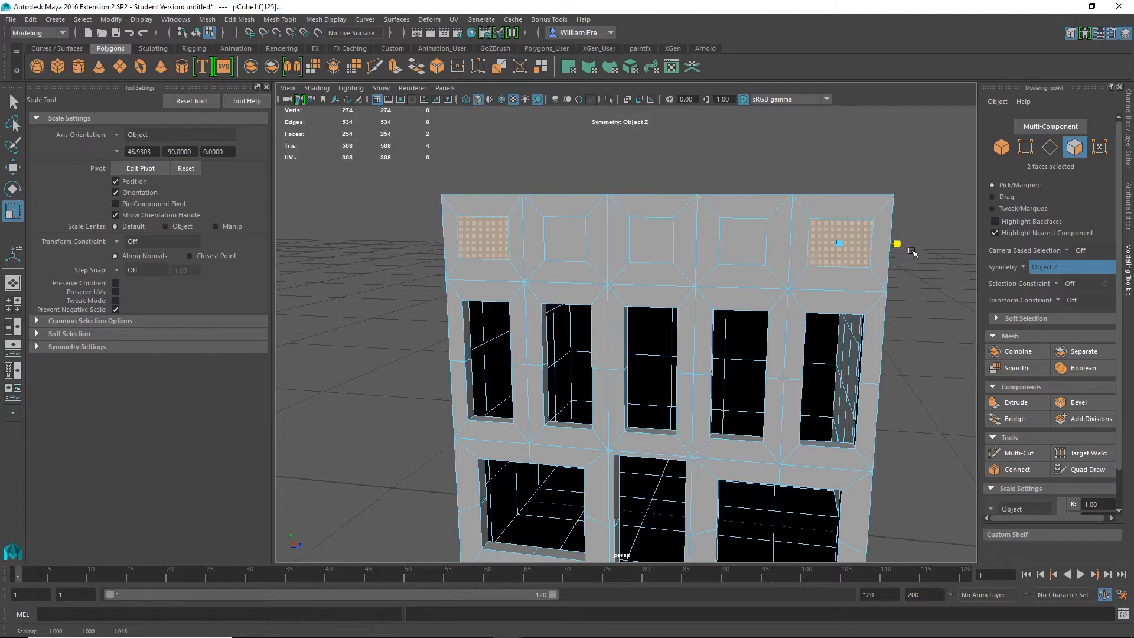
key("Left")
left_click(650, 240)
- Select all five top-row inset faces, extrude them inward by about 0.041 and delete them to open the windows
left_click_drag(720, 260, 779, 331, "alt")
left_click(700, 299)
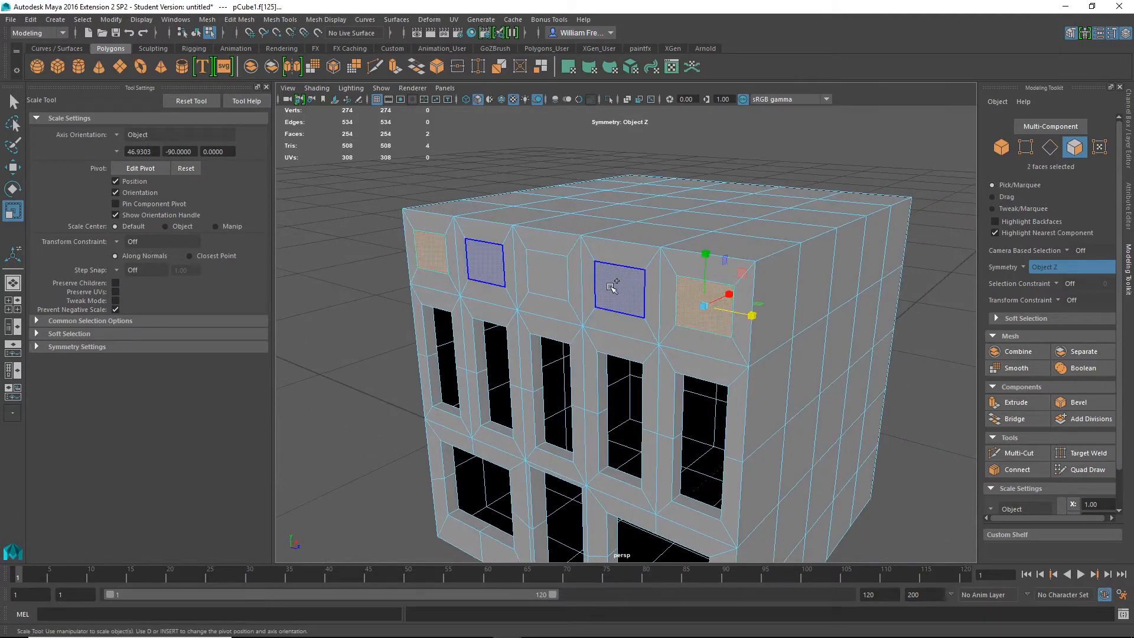
left_click(613, 286, "shift")
left_click(544, 272, "shift")
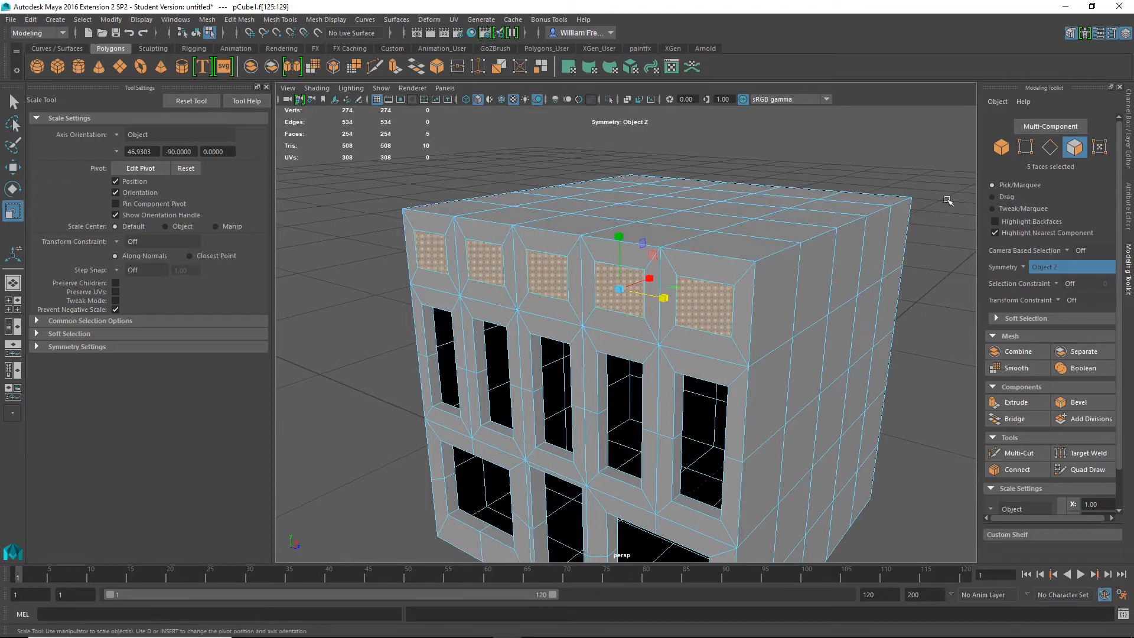
left_click(1016, 403)
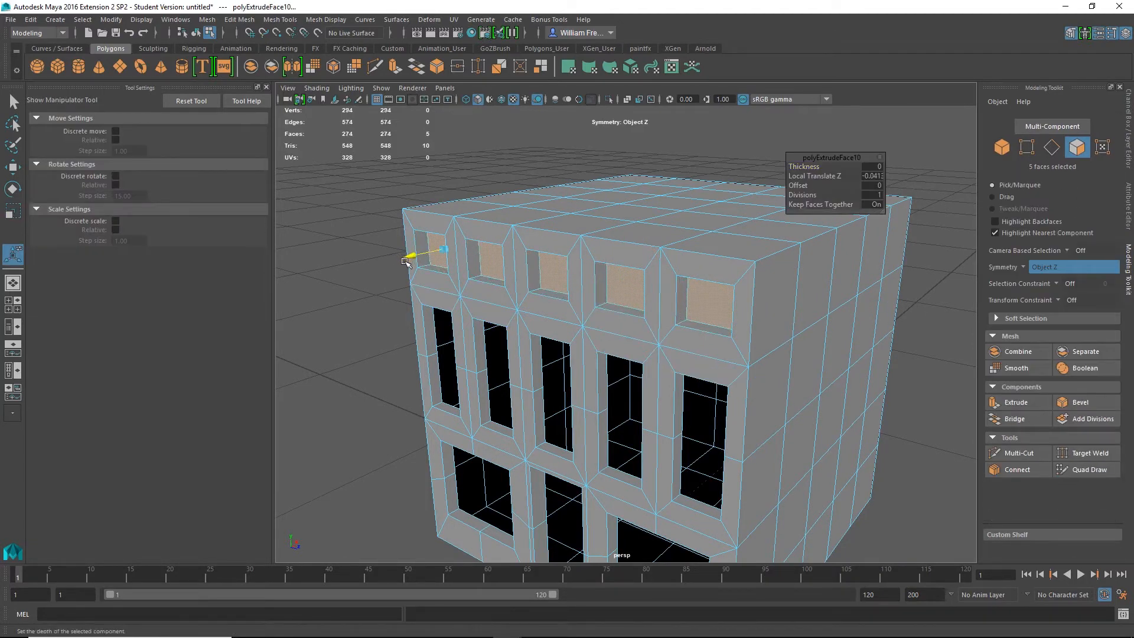
key("Delete")
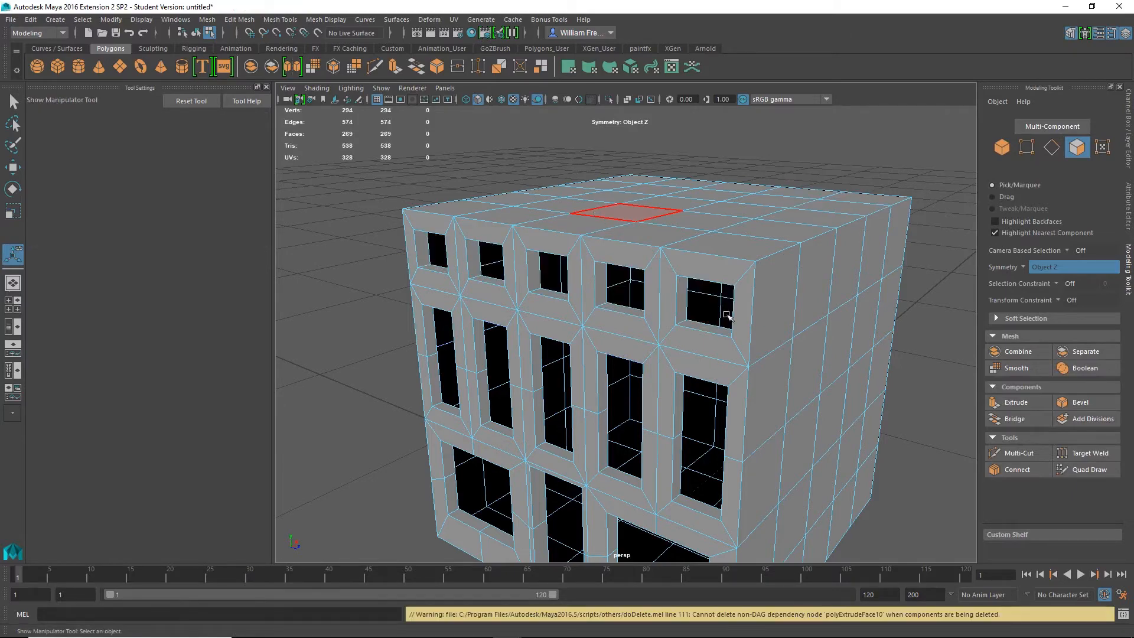
- Select the narrow frame faces around the doorway, including both sides, the lintel and the threshold
left_click_drag(727, 315, 718, 325, "alt")
scroll(716, 329, "down", 6)
left_click_drag(780, 387, 716, 400, "alt")
scroll(670, 369, "up", 5)
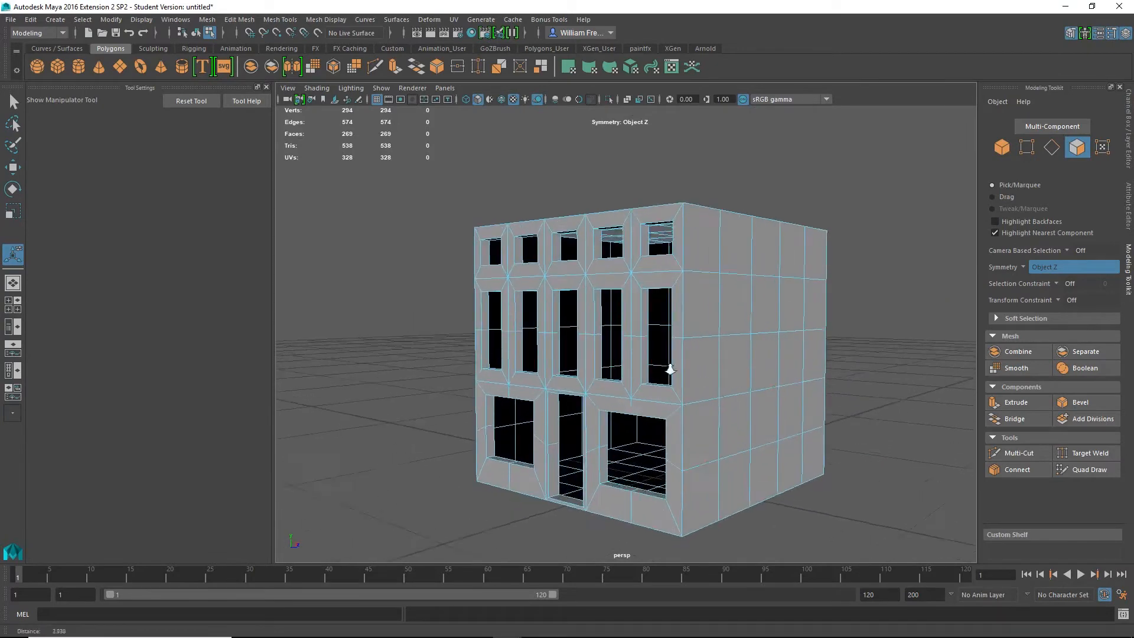
scroll(679, 354, "up", 8)
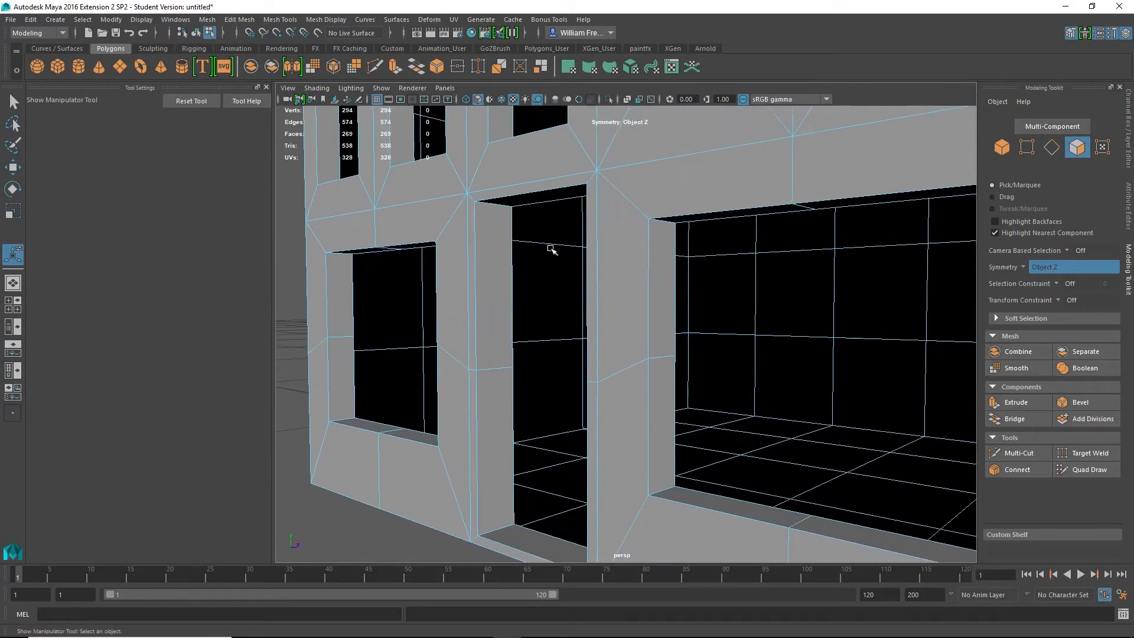
left_click(465, 310)
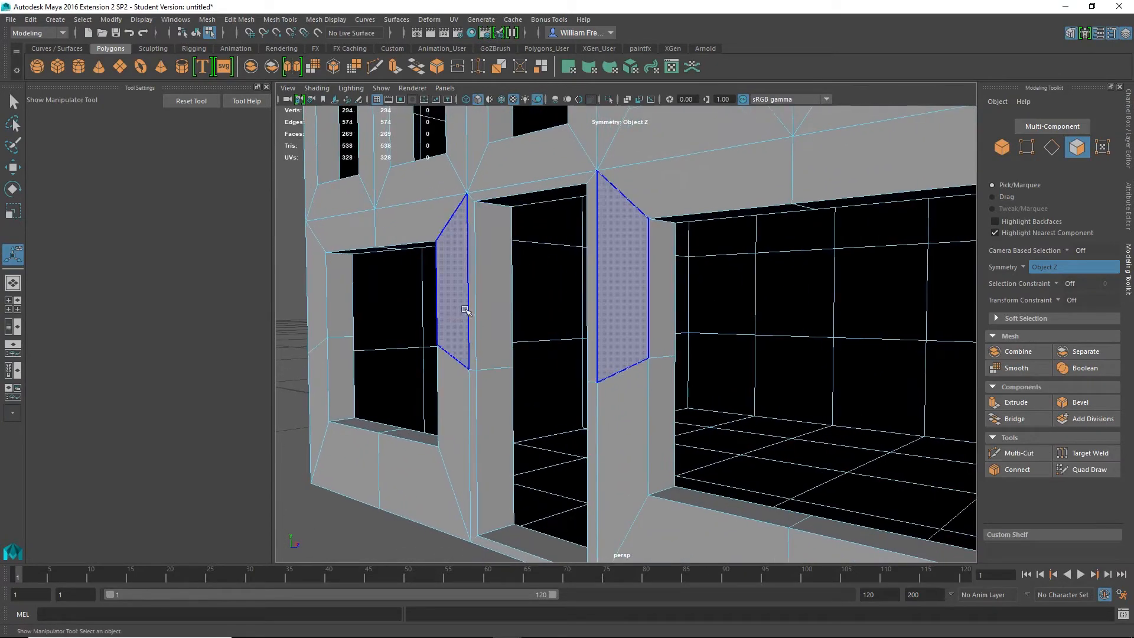
left_click_drag(465, 310, 542, 300, "alt")
left_click(542, 300)
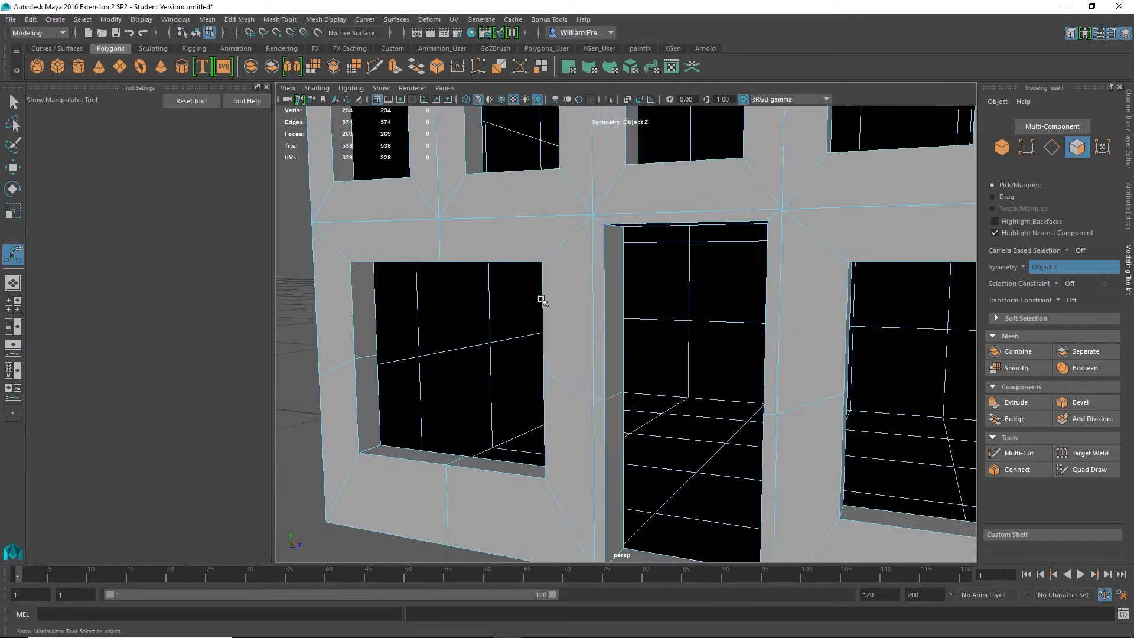
left_click(600, 474)
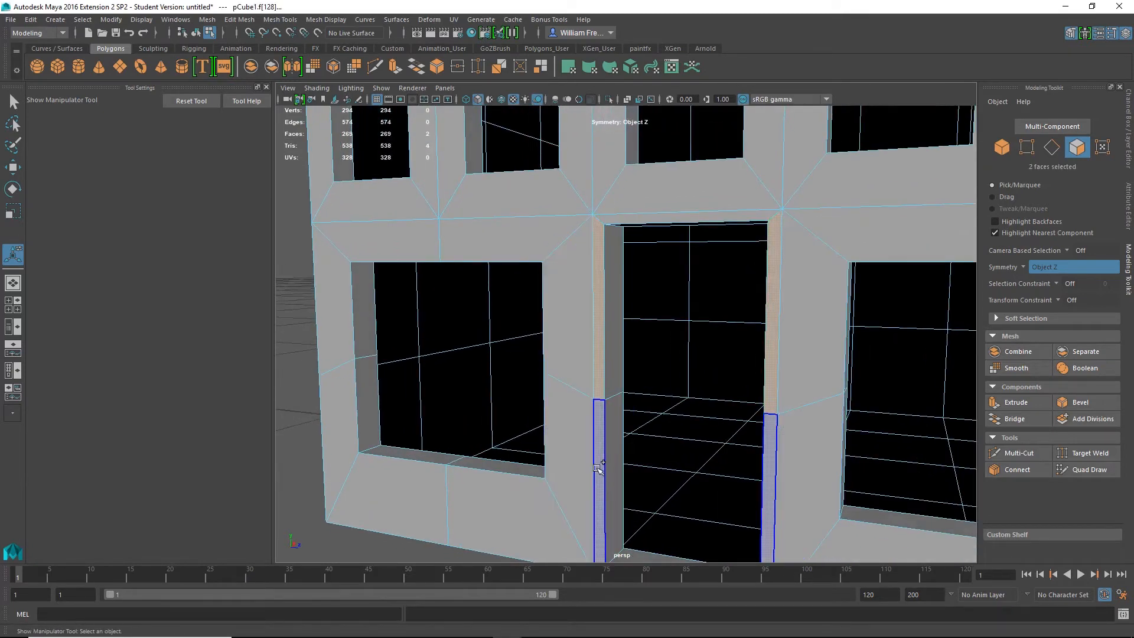
left_click(598, 469, "shift")
left_click(648, 221, "shift")
right_click_drag(934, 459, 798, 467, "alt")
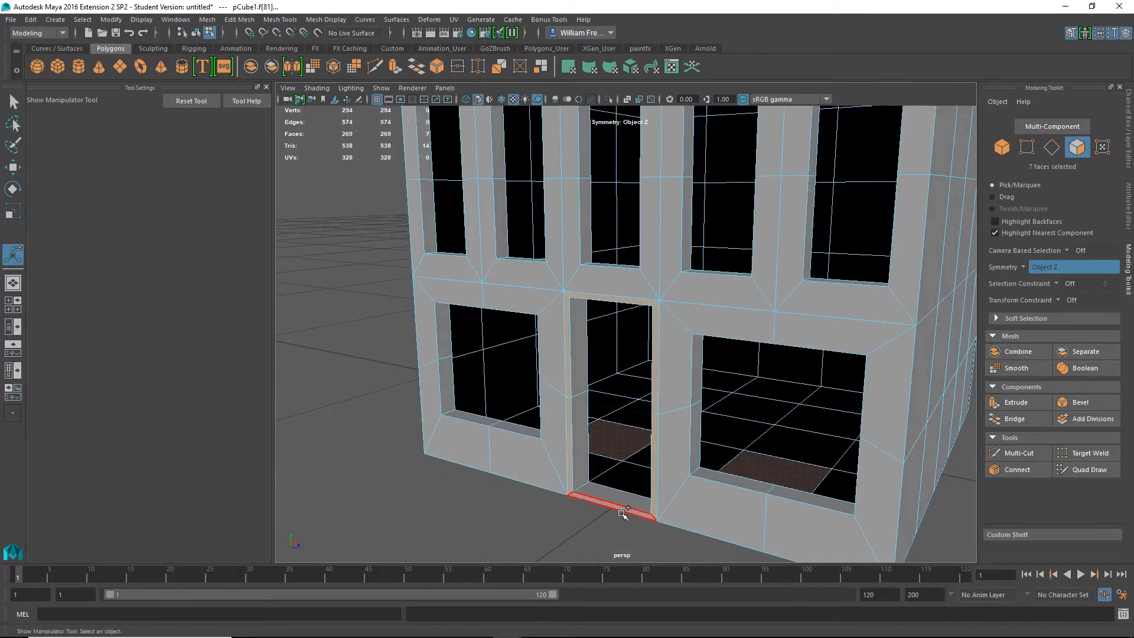
left_click(623, 513, "shift")
- Extrude the selected door frame faces and move them slightly outward from the facade along X
left_click(1016, 402)
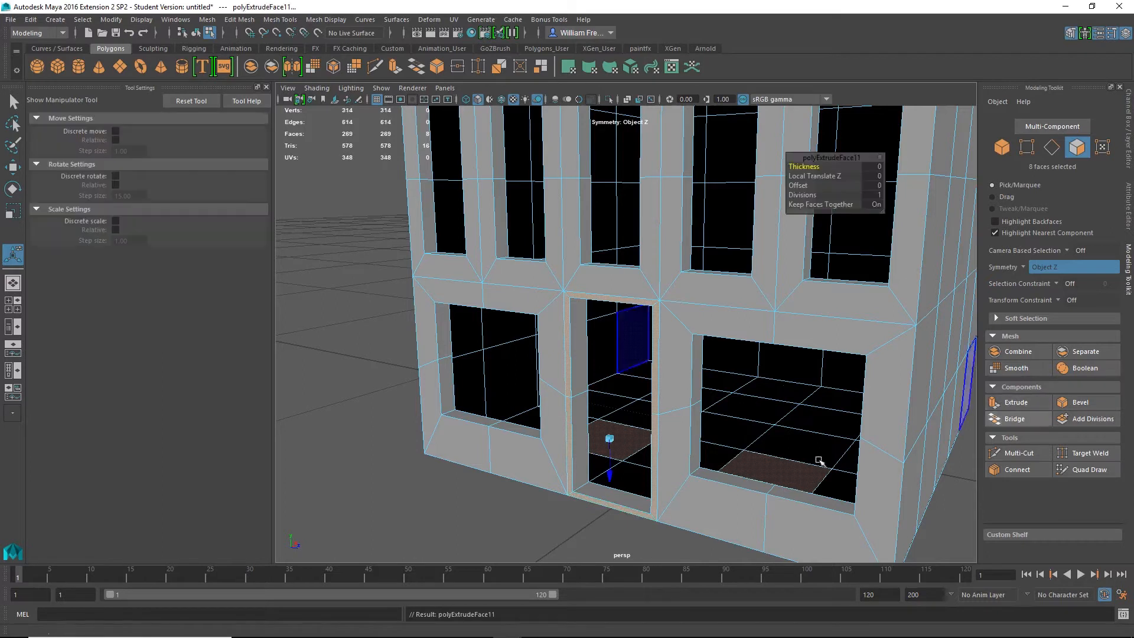
key("w")
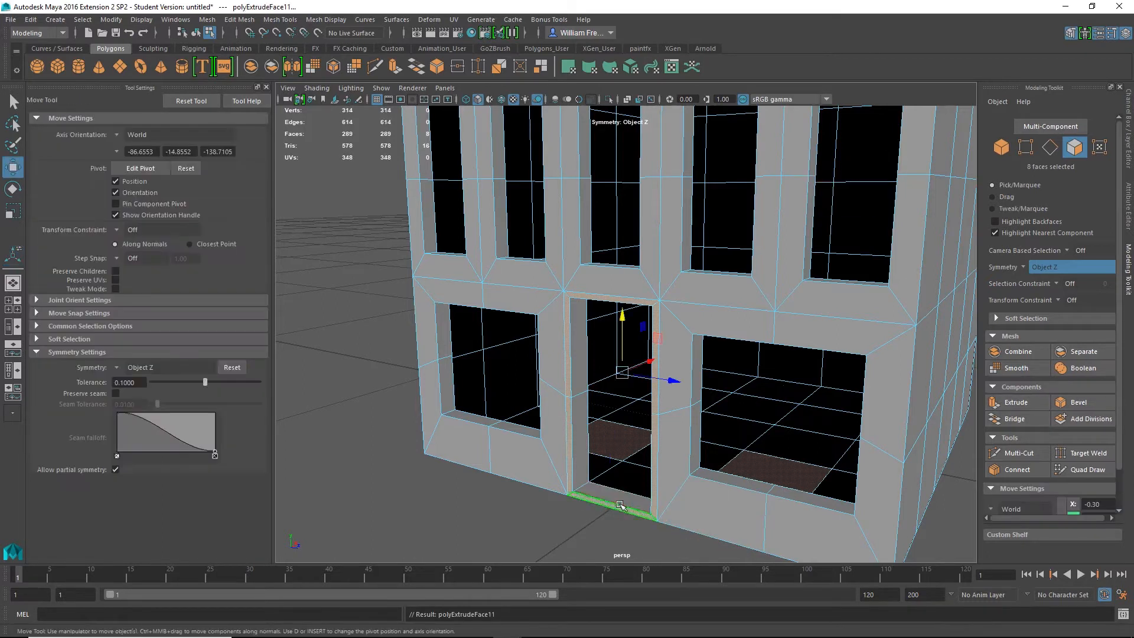
left_click_drag(651, 361, 646, 362)
scroll(731, 473, "down", 3)
left_click_drag(731, 472, 750, 452, "alt")
middle_click_drag(809, 319, 805, 392, "alt")
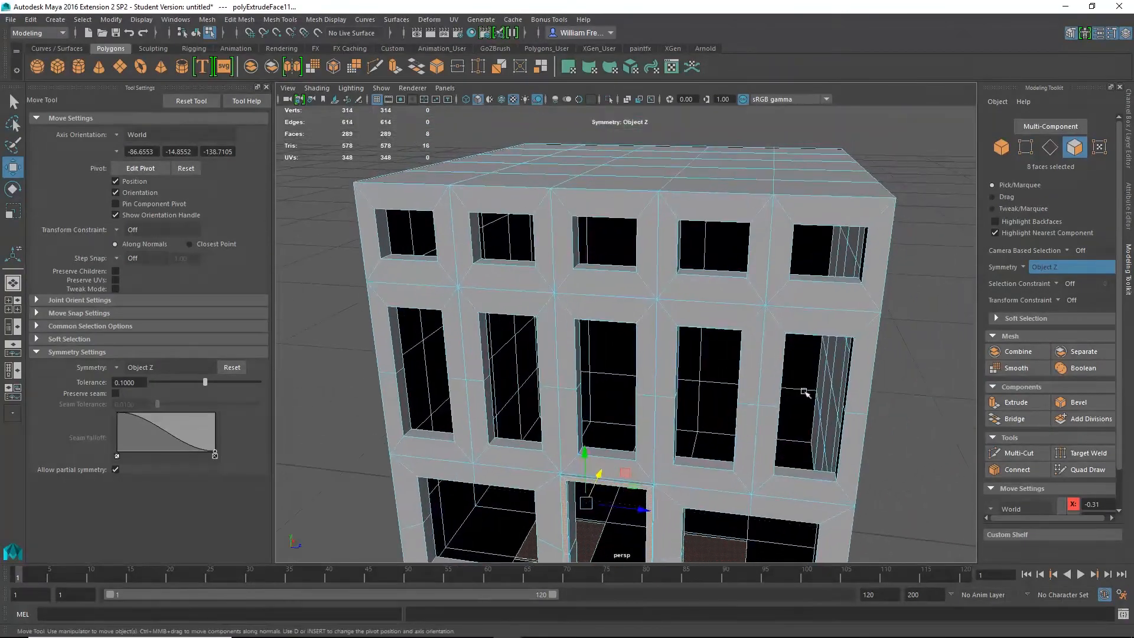
- Clear the face selection and examine the building's roof and plain side wall
right_click_drag(805, 392, 650, 408, "alt")
left_click_drag(644, 277, 700, 294, "alt")
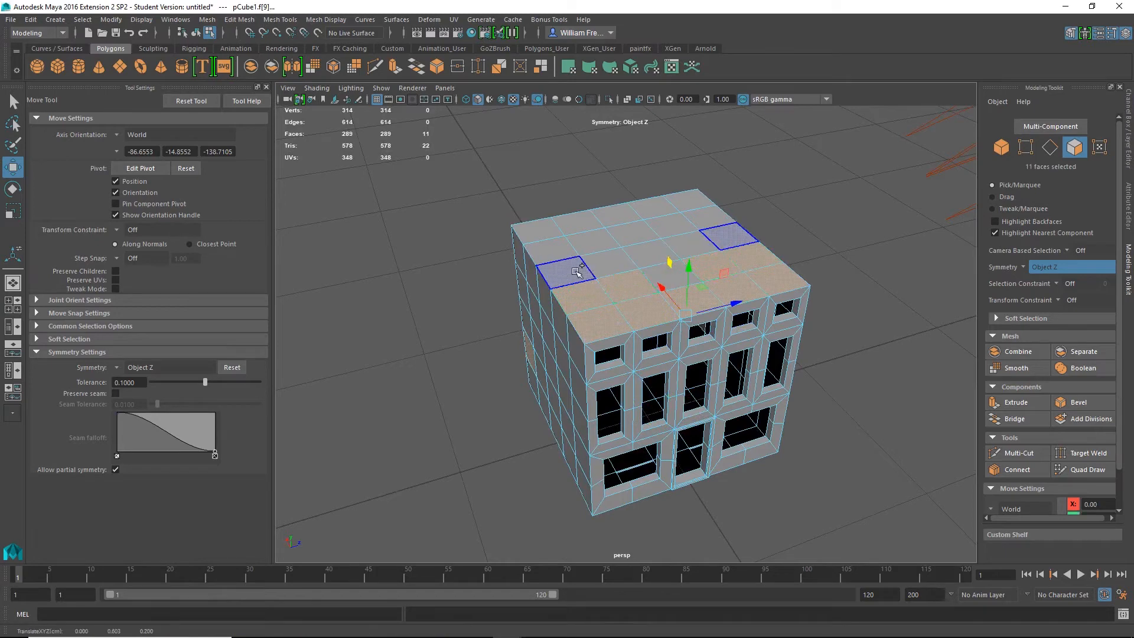
left_click(871, 276)
left_click_drag(870, 276, 632, 203, "alt")
right_click_drag(632, 203, 762, 284, "alt")
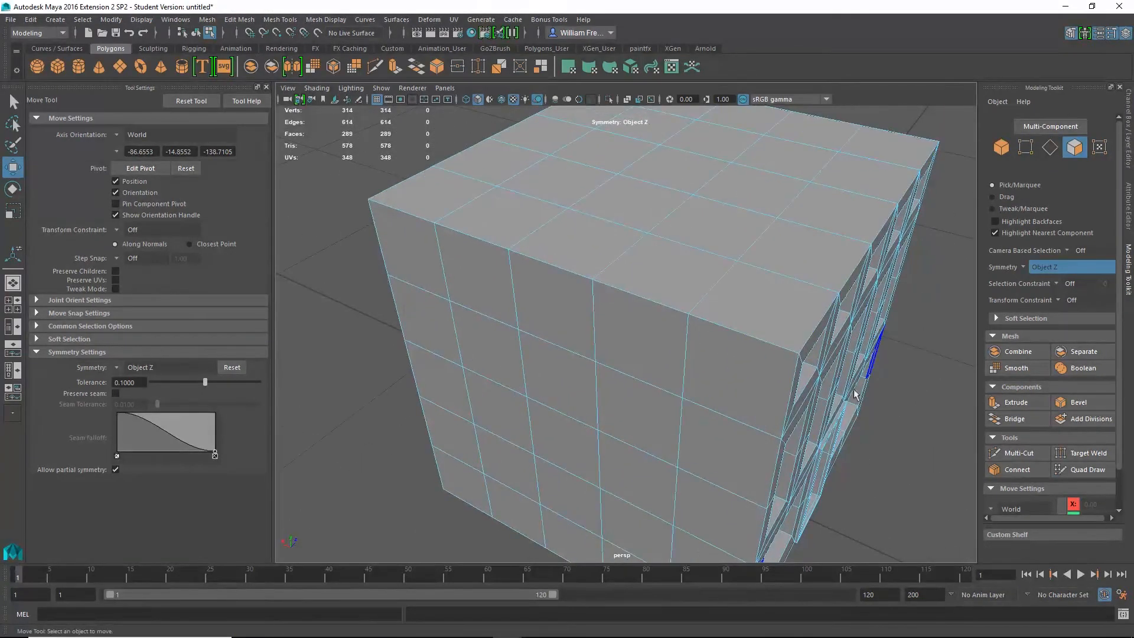
- Try to select the row of roof faces along the front edge of the building
left_click_drag(922, 484, 744, 348, "alt")
right_click_drag(744, 348, 663, 400, "alt")
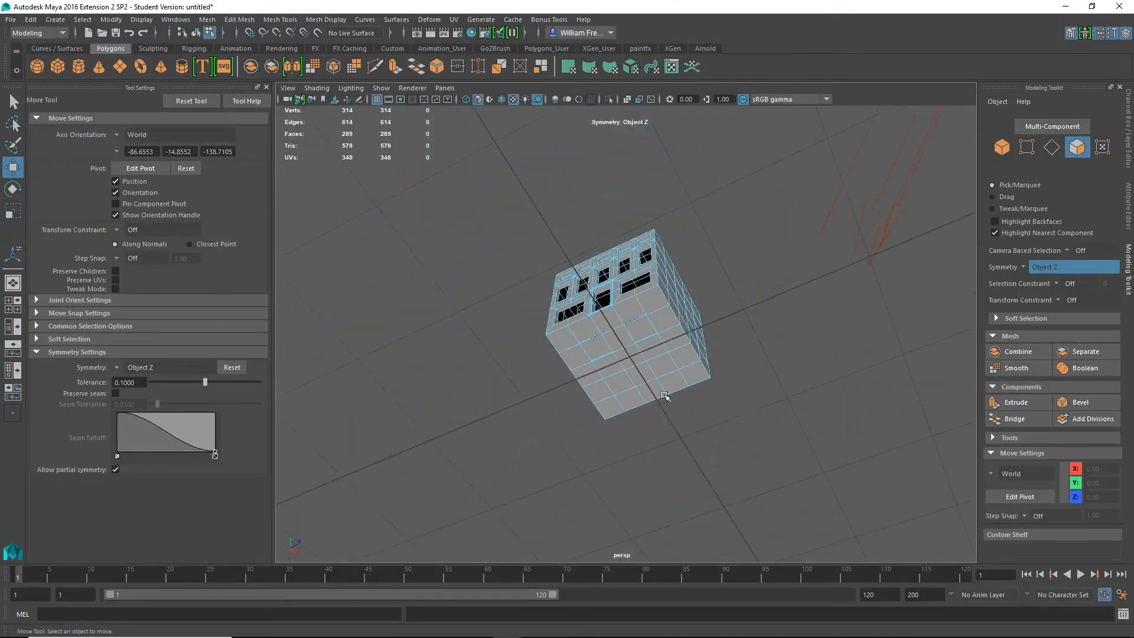
left_click_drag(663, 400, 628, 324, "alt")
right_click_drag(628, 325, 736, 339, "alt")
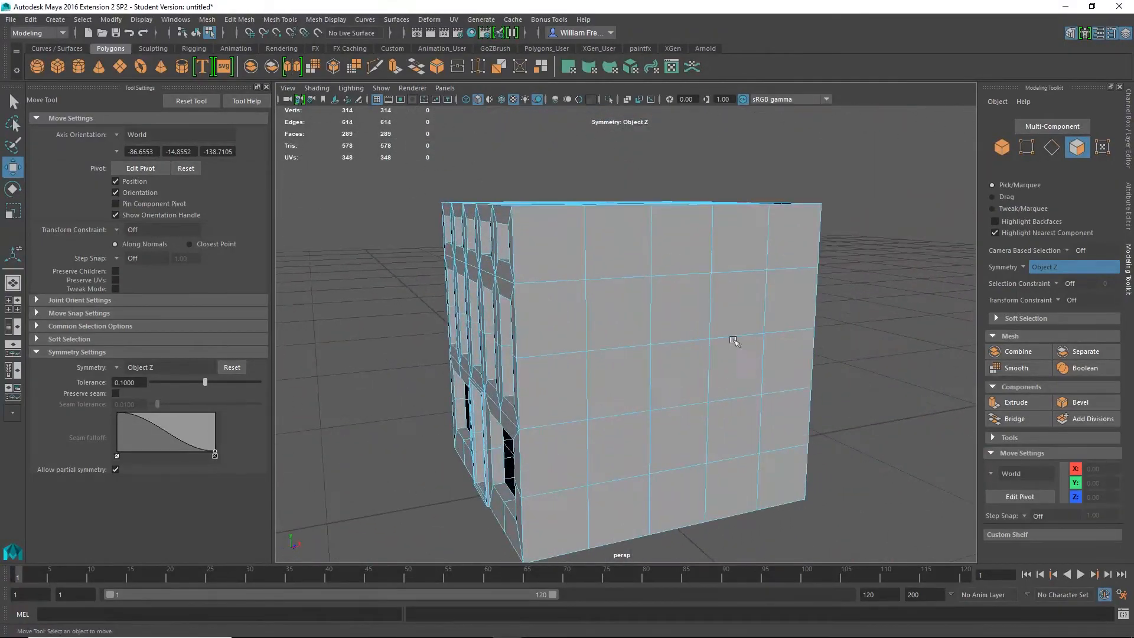
left_click_drag(736, 339, 797, 374, "alt")
left_click(762, 324)
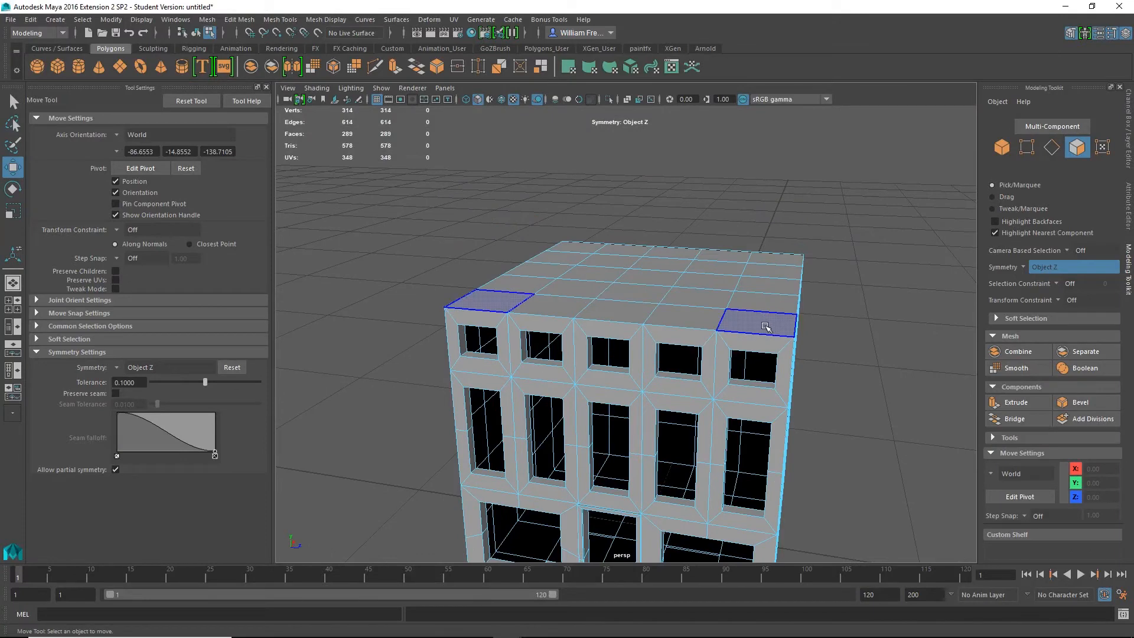
left_click(764, 326)
double_click(692, 322)
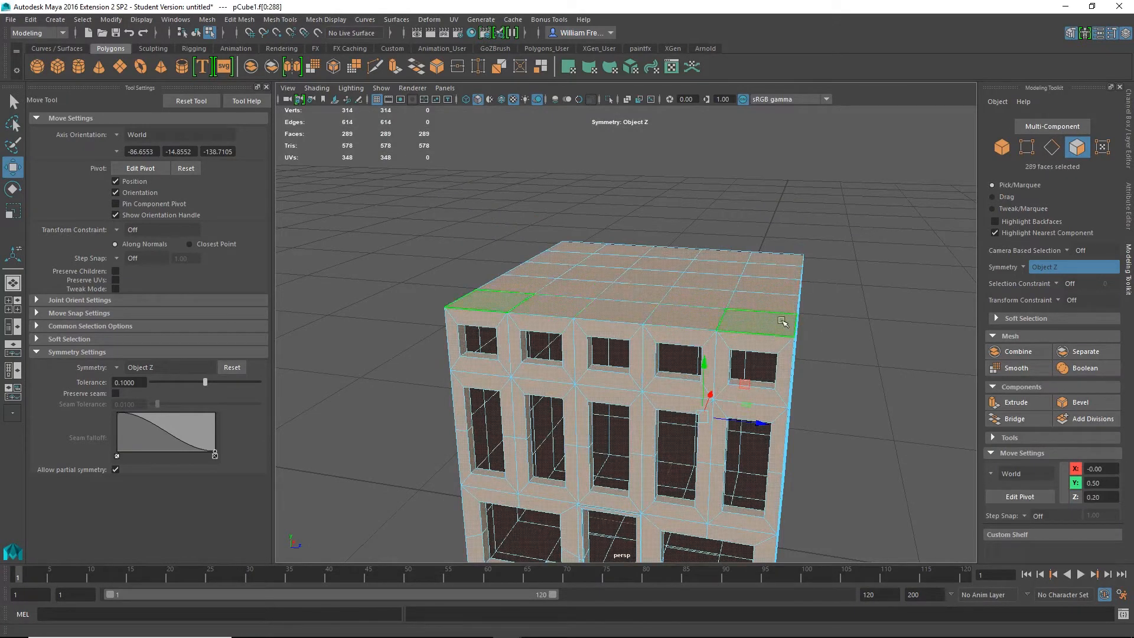
- Try to select the outer roof strips as a face loop starting from the front corner faces
left_click(713, 302)
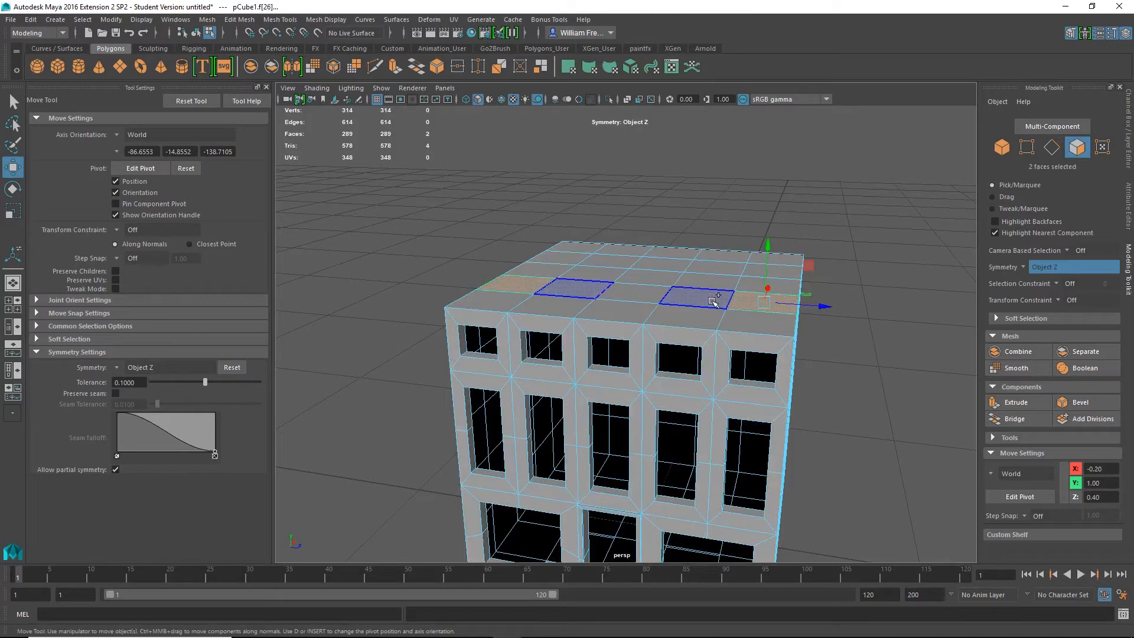
left_click(672, 299, "shift")
left_click(761, 304)
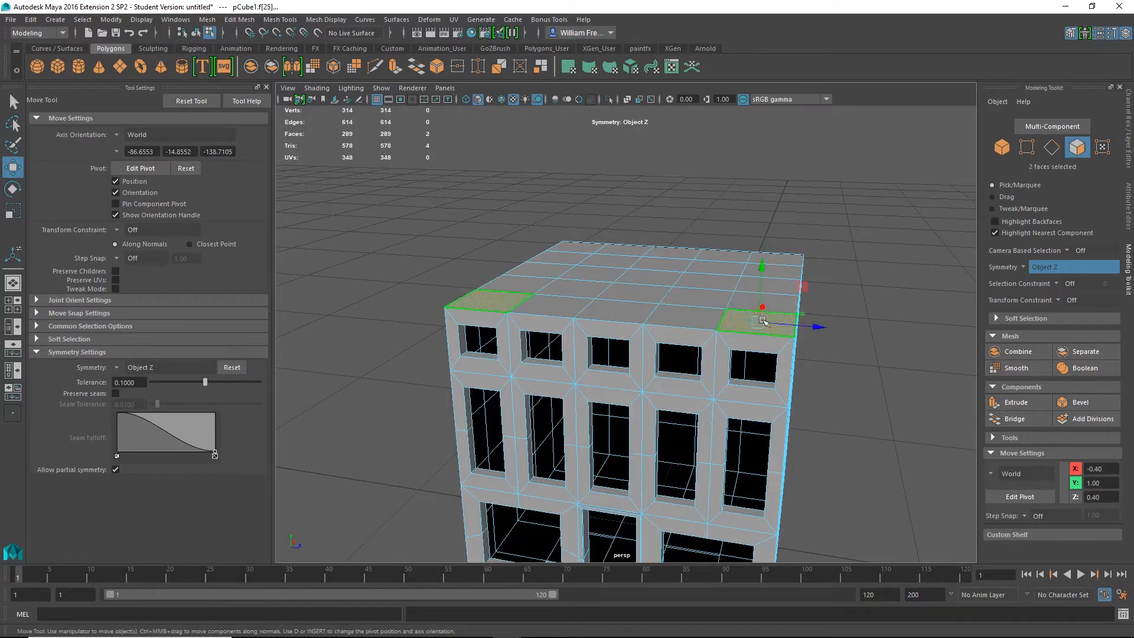
left_click_drag(760, 316, 694, 357, "alt")
left_click(683, 366, "shift")
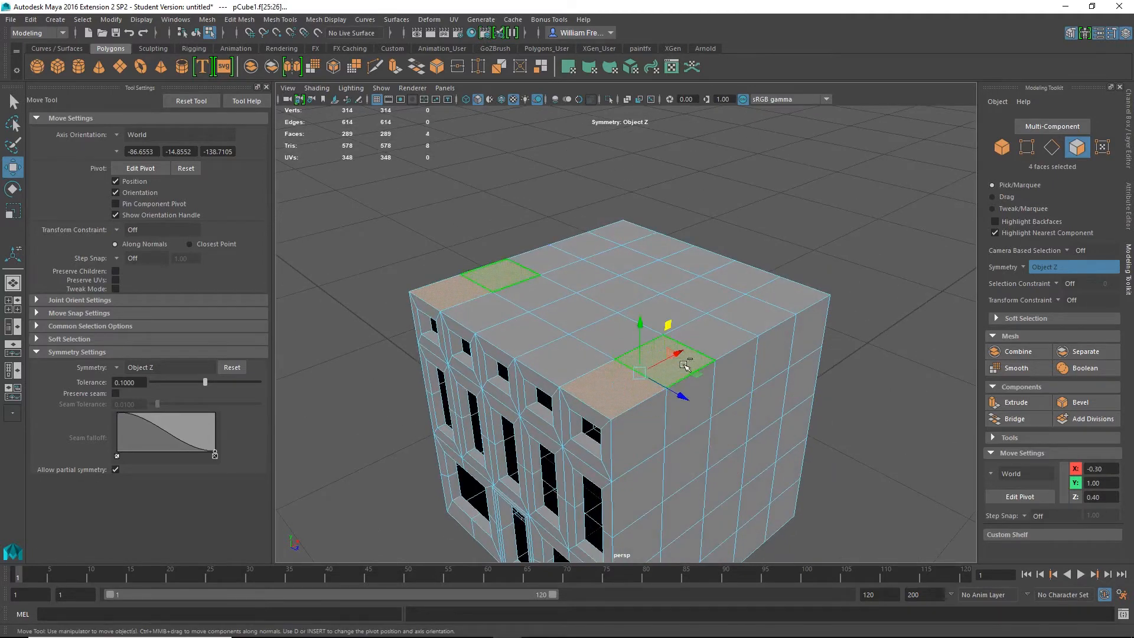
double_click(714, 345)
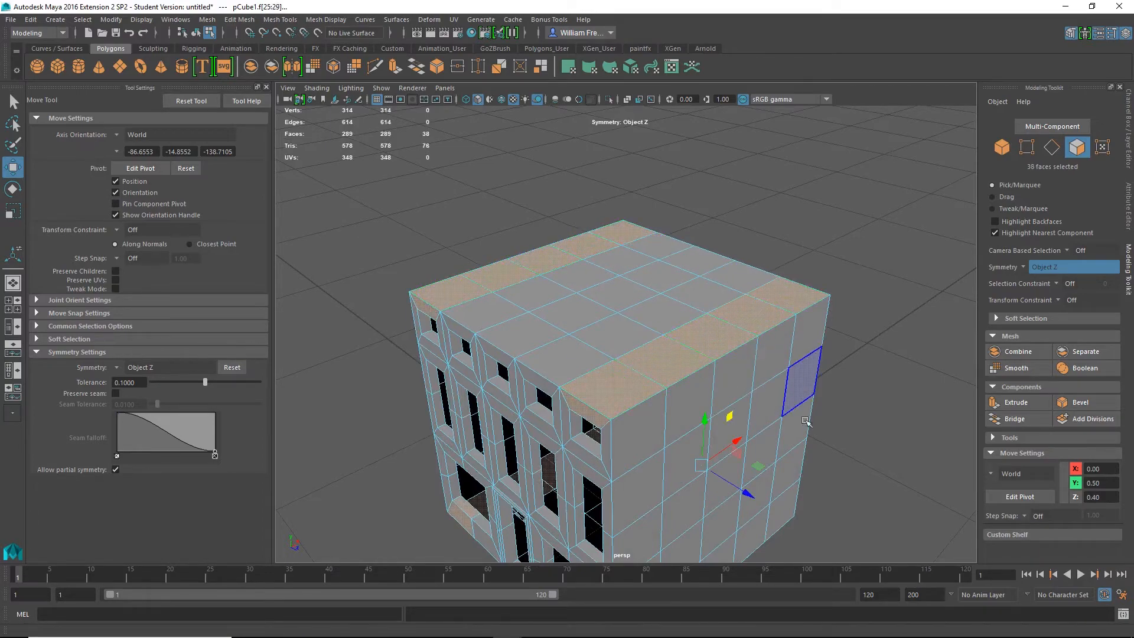
left_click_drag(806, 421, 646, 332, "alt")
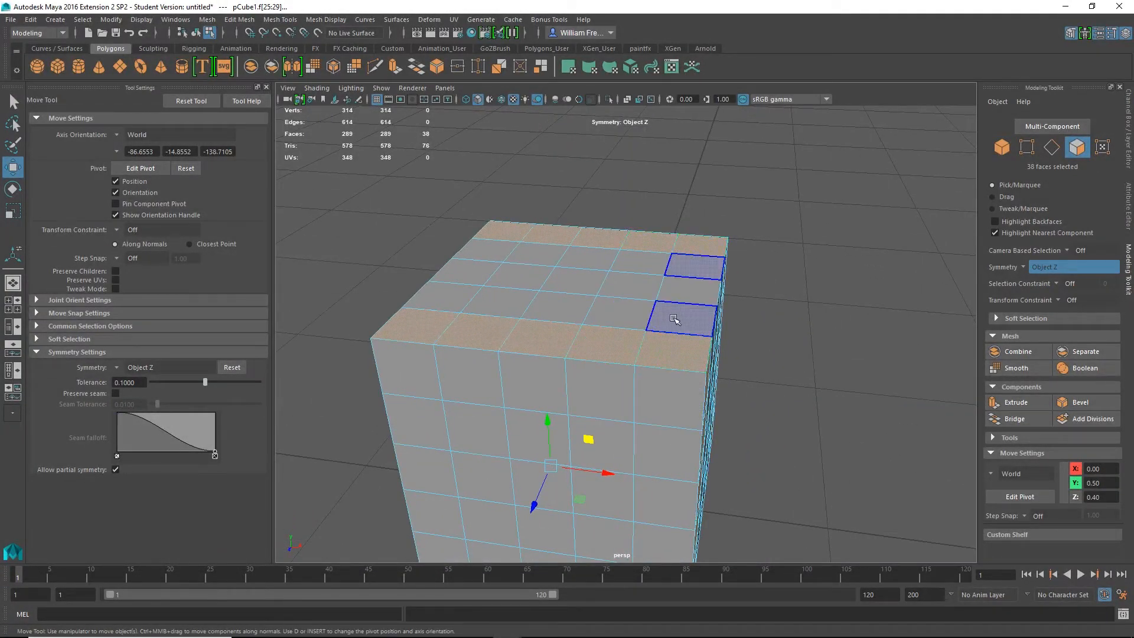
- Try again to select only the two side strips of the roof as a face loop, and inspect the selection's extent
left_click(672, 349)
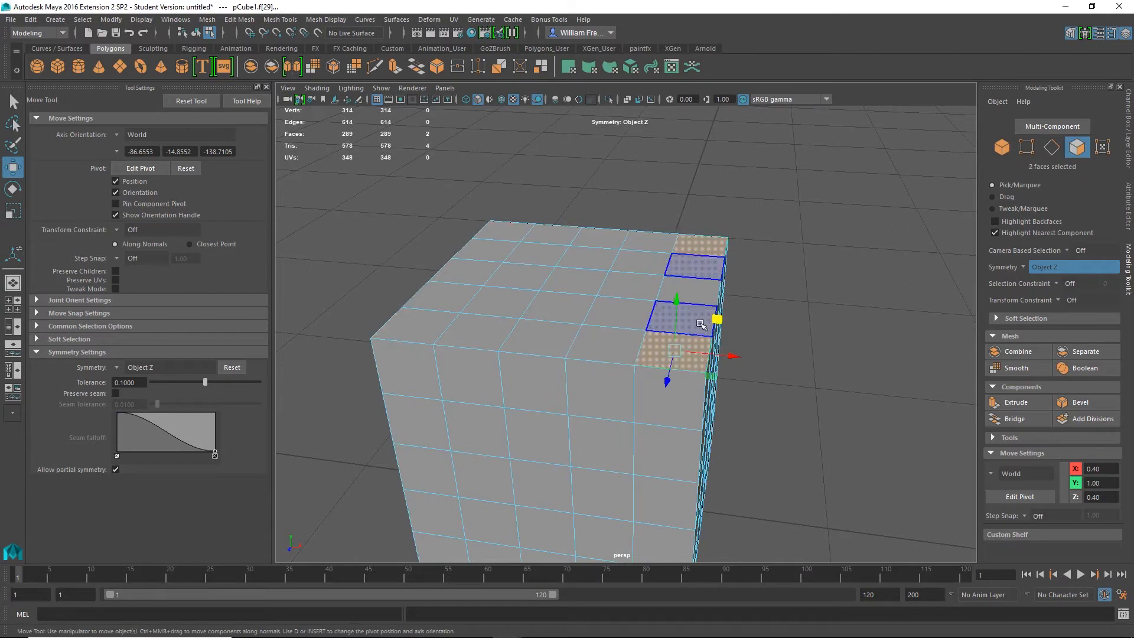
left_click(701, 324, "shift")
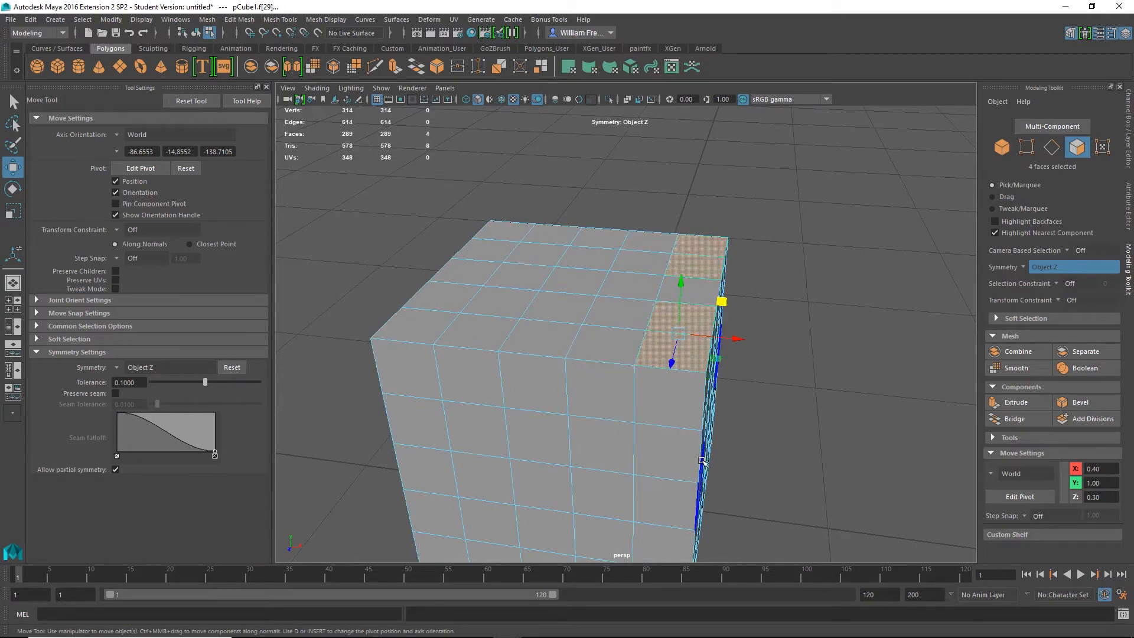
left_click(432, 332)
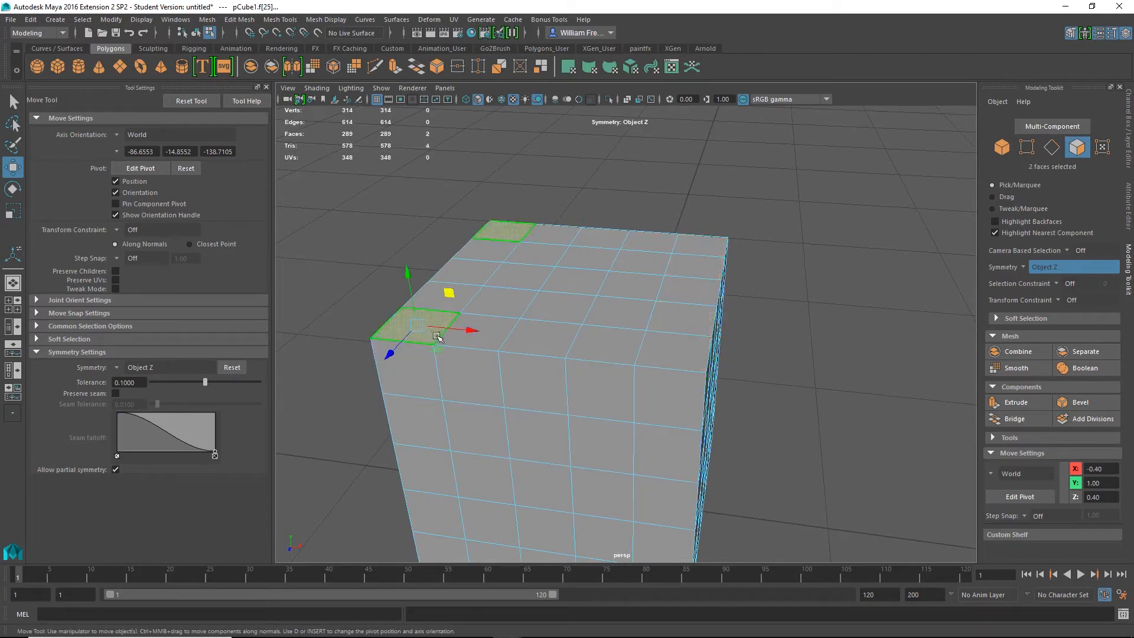
left_click(471, 343, "shift")
double_click(530, 345, "shift")
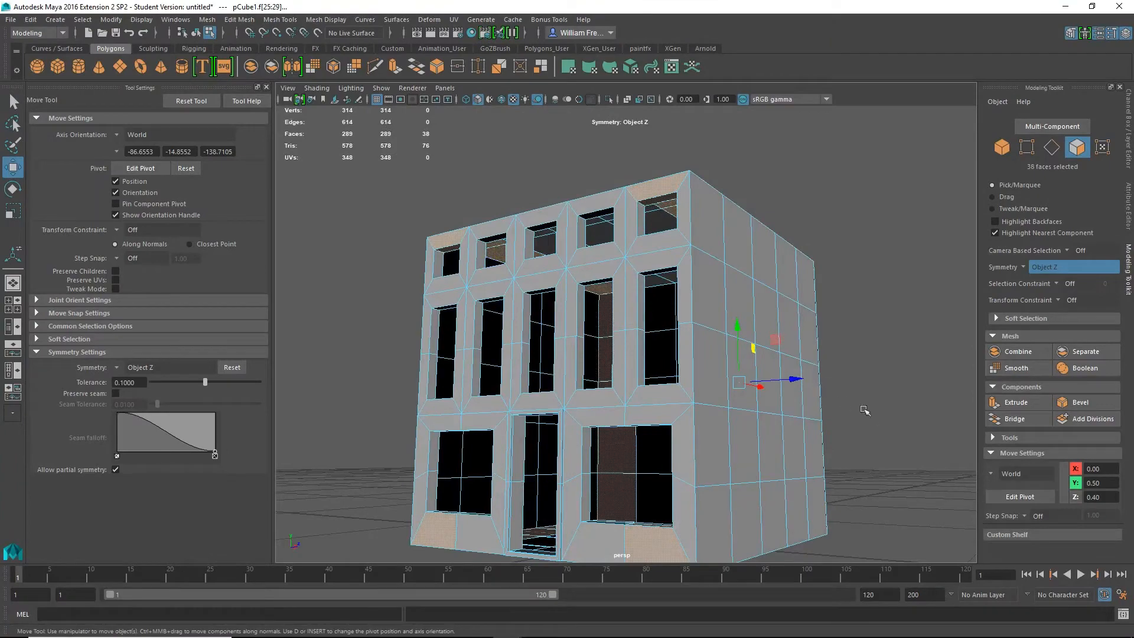
left_click_drag(752, 261, 846, 410, "alt")
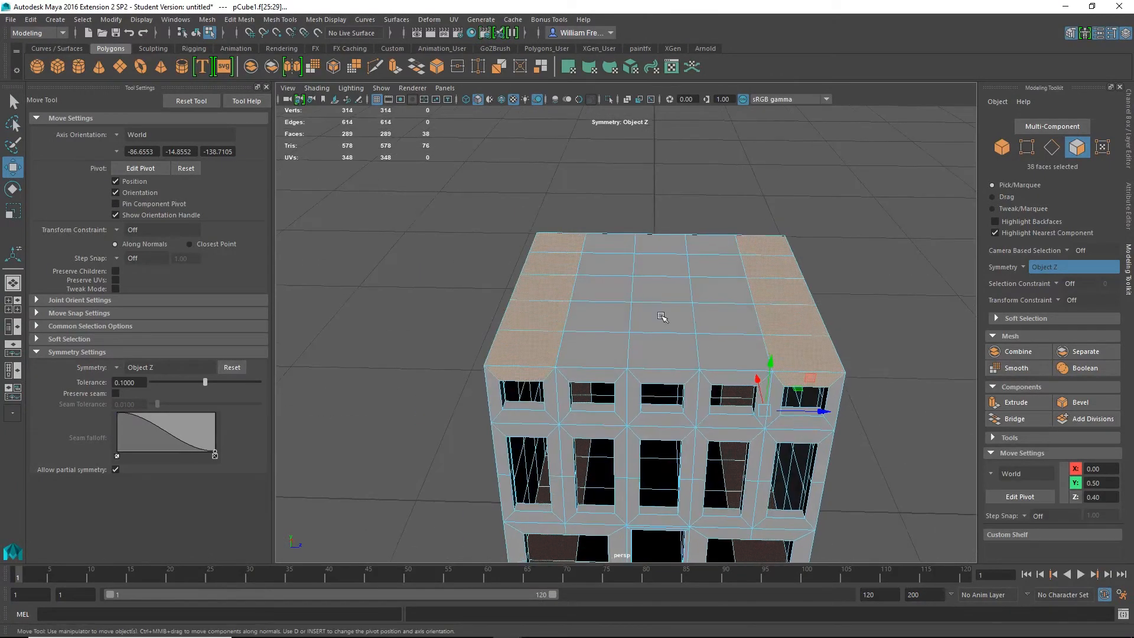
right_click_drag(662, 317, 818, 362, "alt")
left_click_drag(818, 362, 749, 292, "alt")
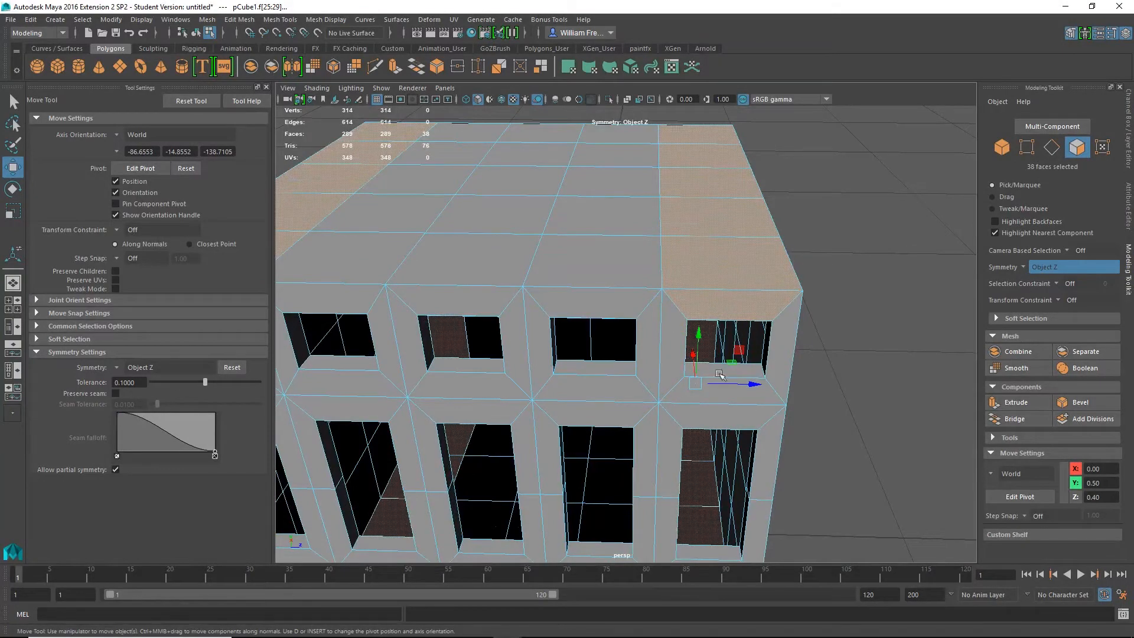
right_click_drag(945, 483, 727, 435, "alt")
left_click_drag(727, 435, 780, 415, "alt")
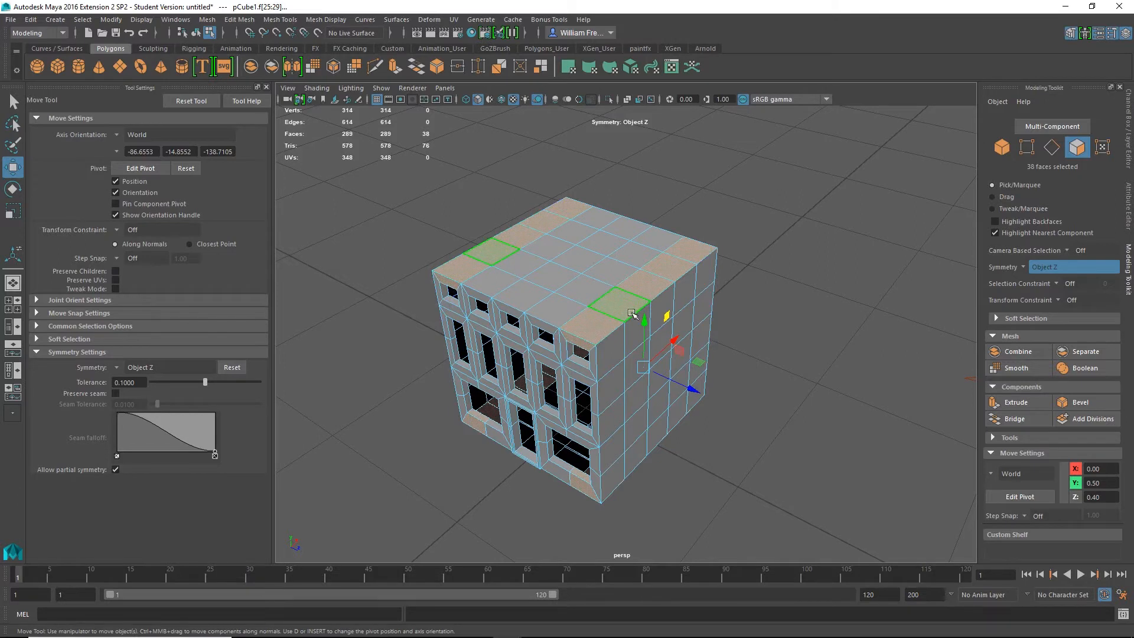
- Select the outer rows of roof faces along both side edges, from the front corners to the back corners
left_click(604, 328)
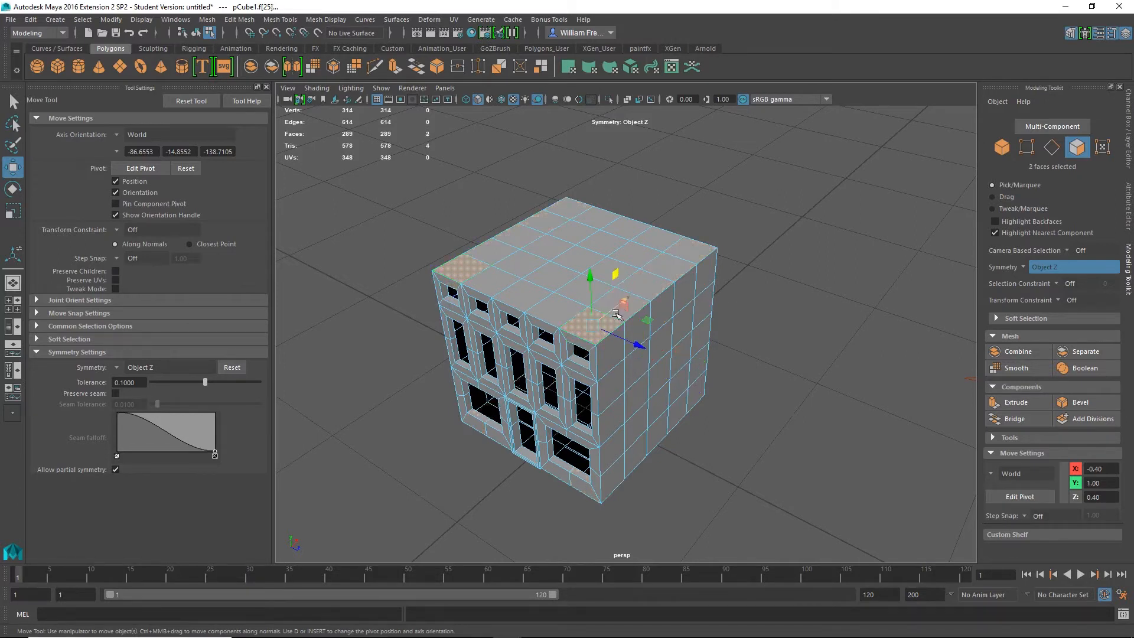
right_click_drag(674, 260, 788, 348, "alt")
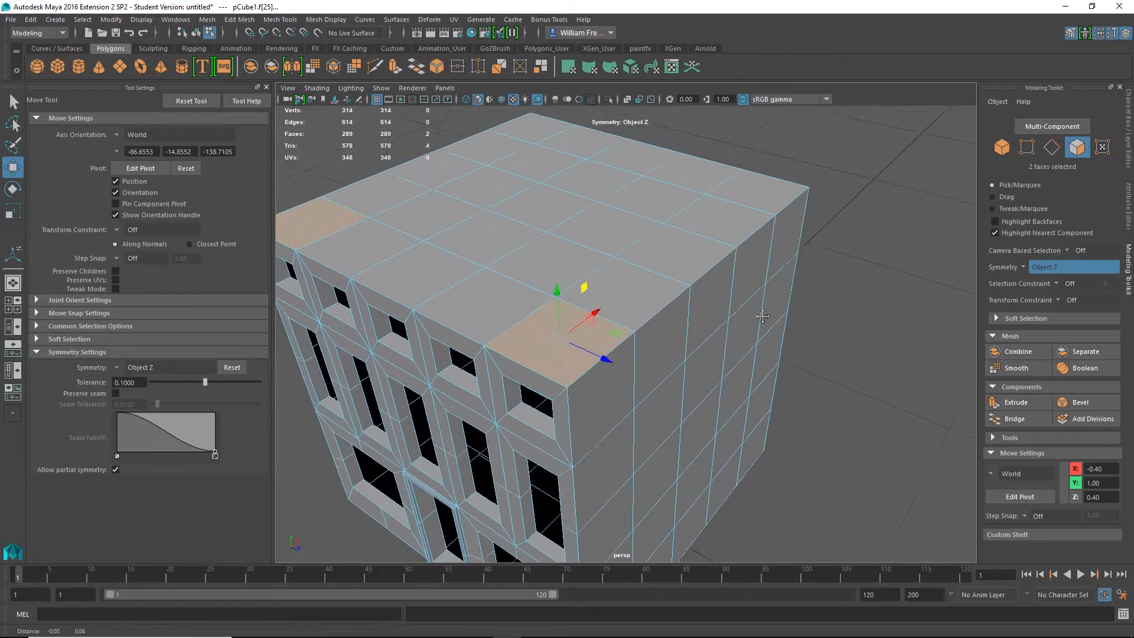
left_click_drag(788, 348, 709, 370, "alt")
left_click(585, 324, "shift")
left_click(660, 303, "shift")
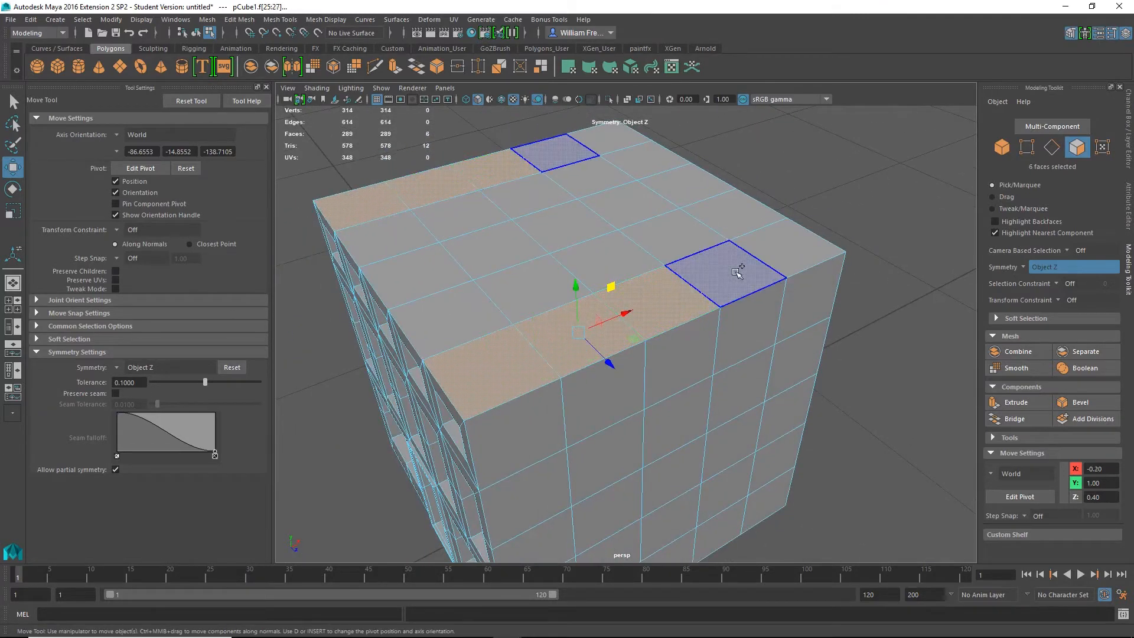
left_click(733, 271, "shift")
left_click(768, 248, "shift")
- Add the remaining inner rows and the centre row so that all 25 roof faces are selected
left_click(735, 210, "shift")
left_click(707, 242, "shift")
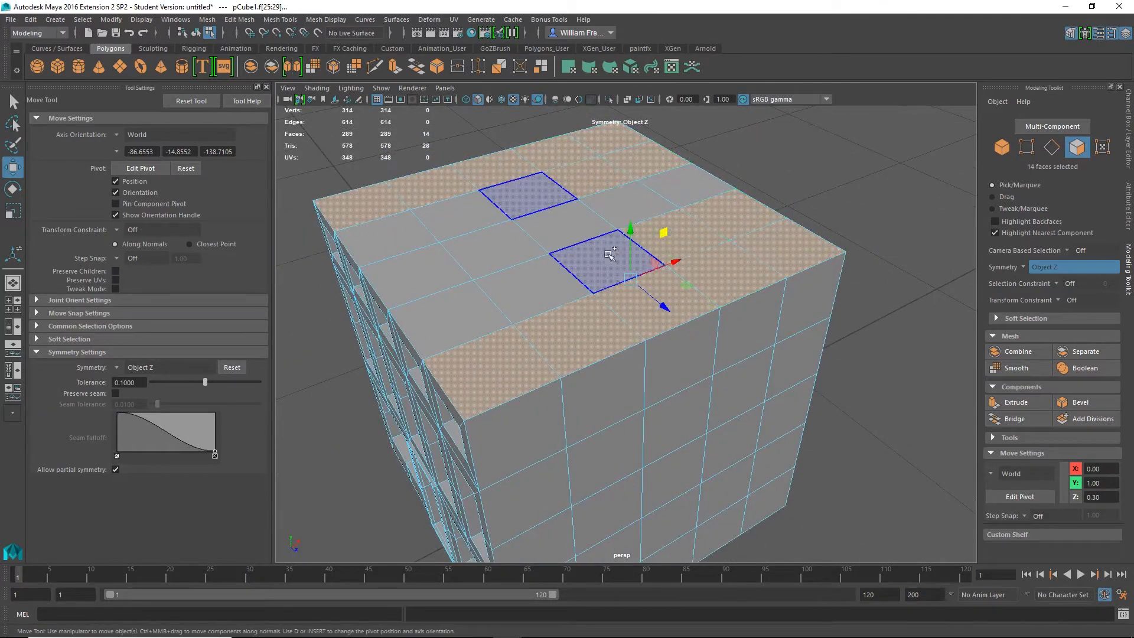
left_click(616, 254, "shift")
left_click(537, 284, "shift")
left_click(473, 301, "shift")
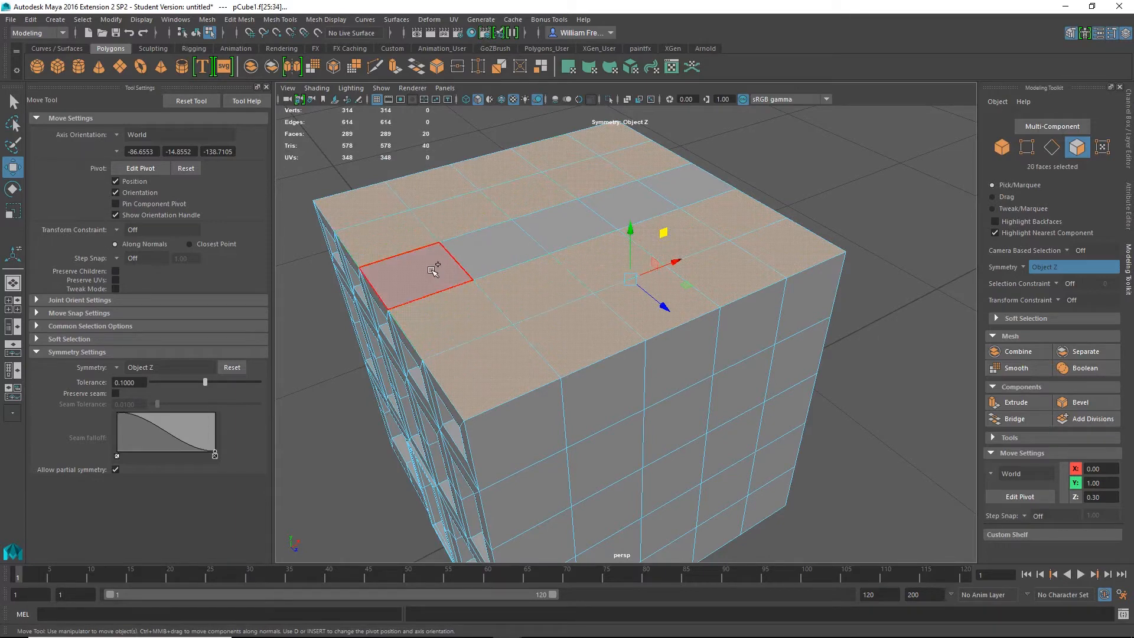
left_click(436, 268, "shift")
left_click(490, 247, "shift")
left_click(567, 213, "shift")
left_click(635, 194, "shift")
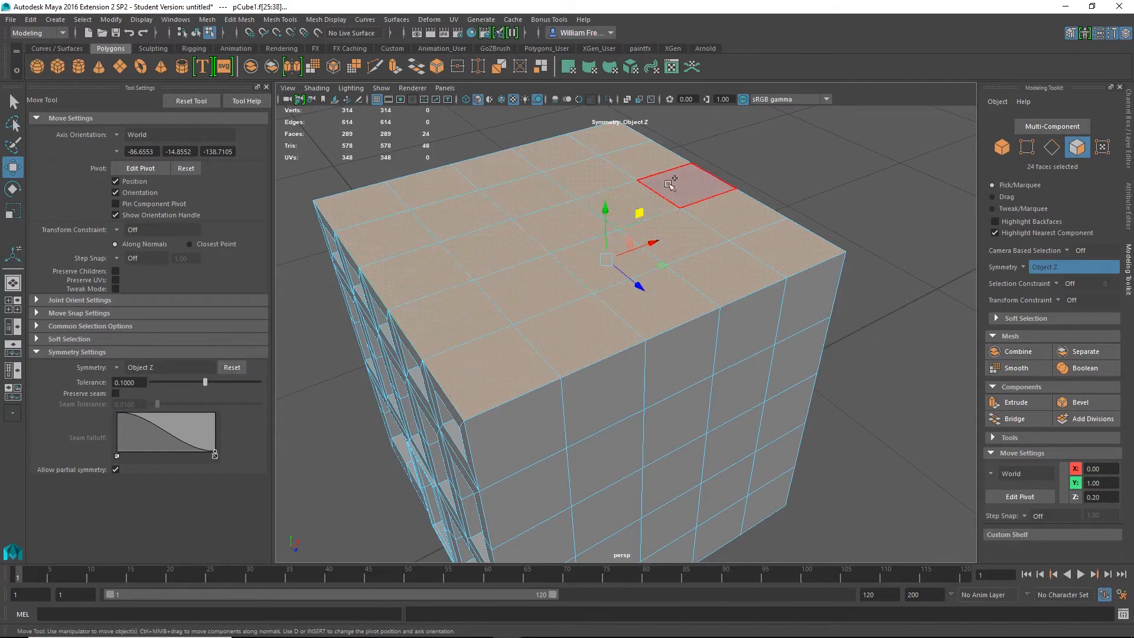
left_click(706, 174, "shift")
- Extrude the selected roof faces without giving them any thickness
left_click_drag(804, 326, 762, 342, "alt")
right_click_drag(762, 342, 680, 378, "alt")
left_click_drag(679, 379, 916, 309, "alt")
right_click_drag(510, 331, 732, 382, "alt")
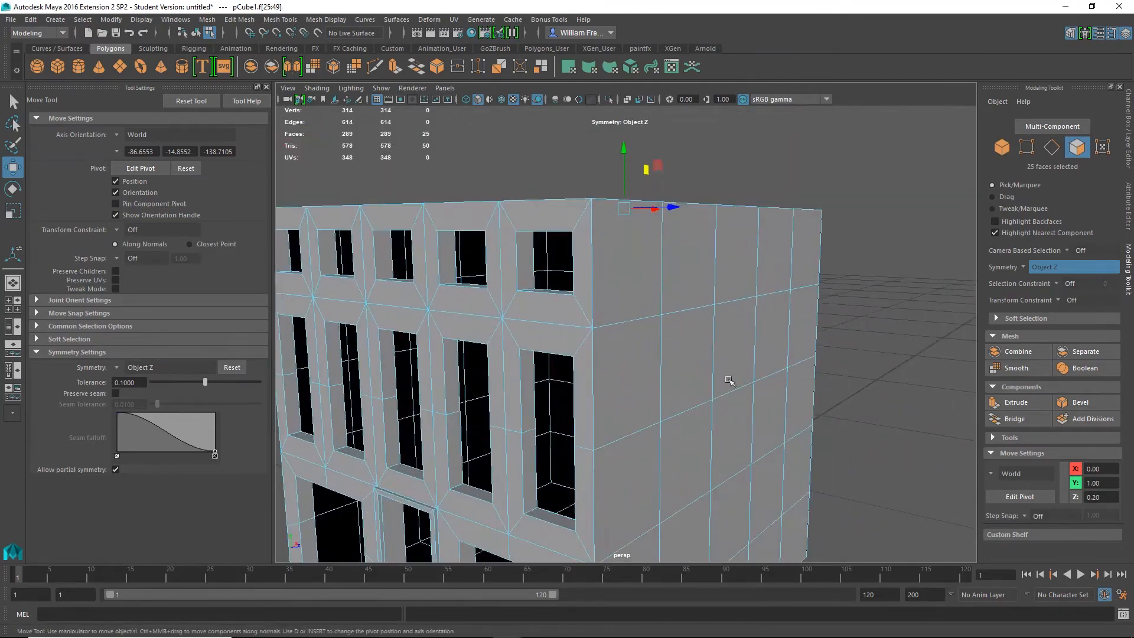
left_click_drag(732, 383, 744, 343, "alt")
middle_click_drag(744, 343, 822, 397, "alt")
left_click_drag(822, 378, 802, 368, "alt")
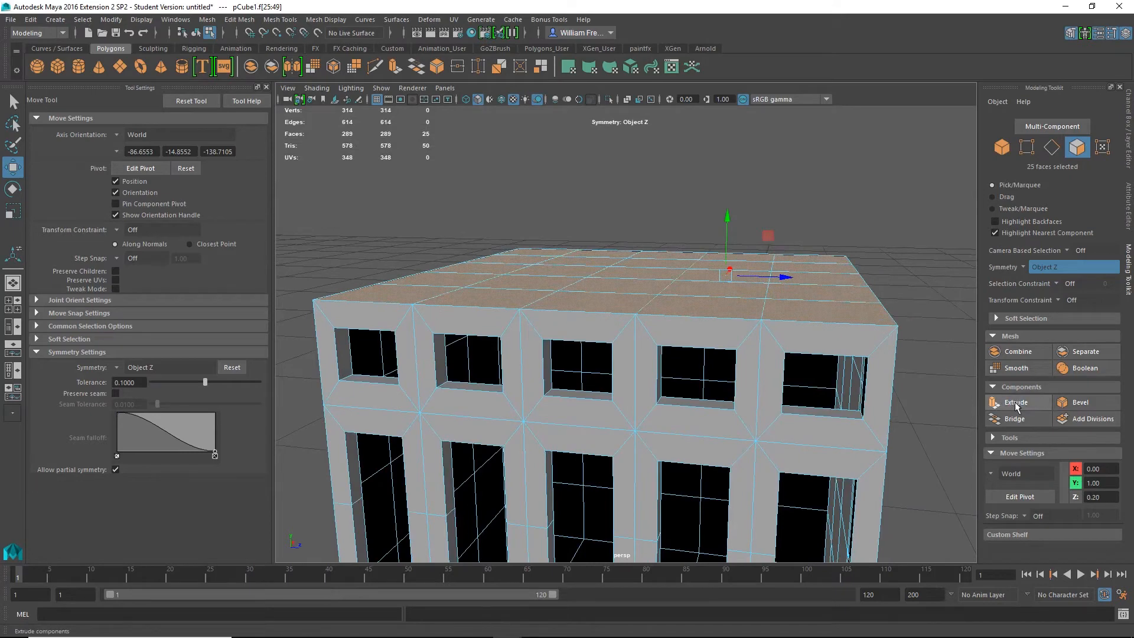
left_click(1016, 404)
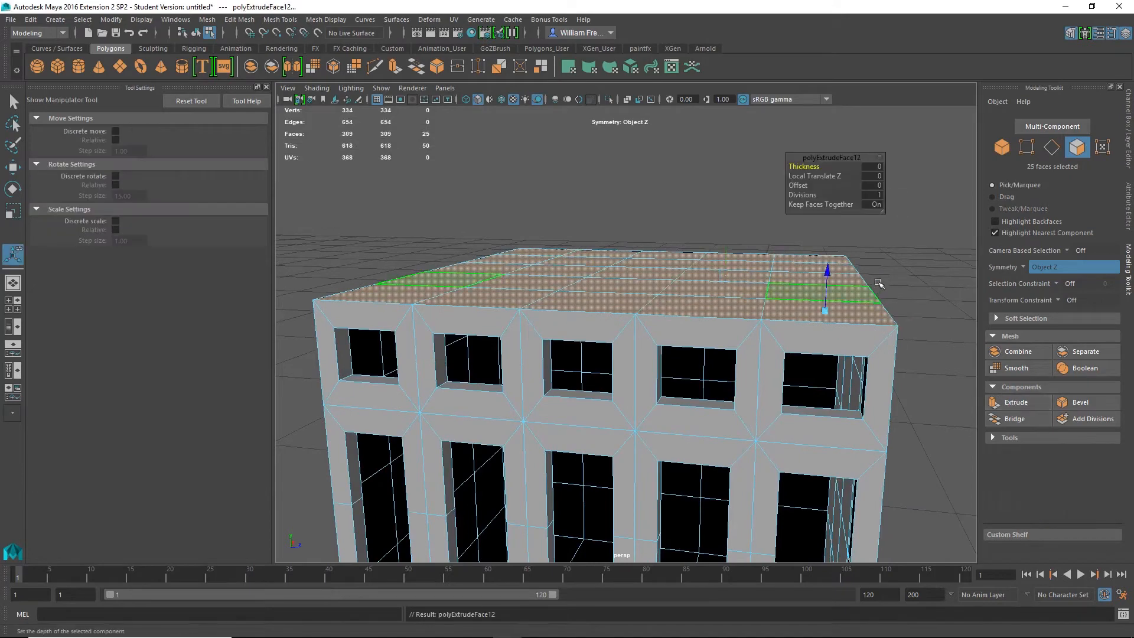
- Turn symmetry off for scaling the extruded roof faces
key("r")
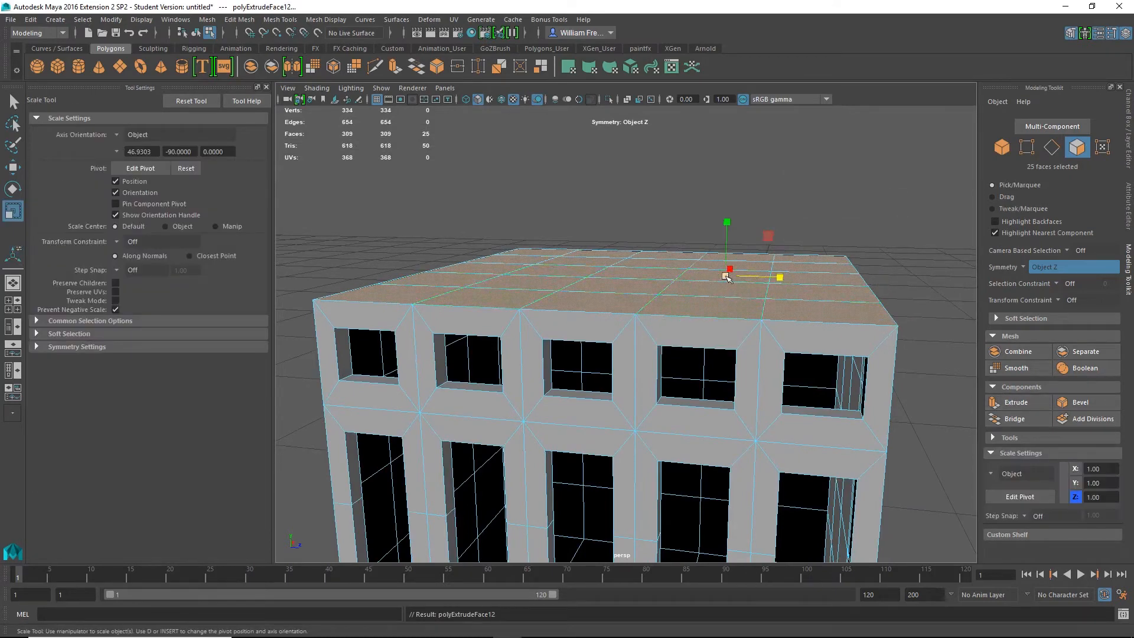
left_click(37, 347)
left_click(120, 363)
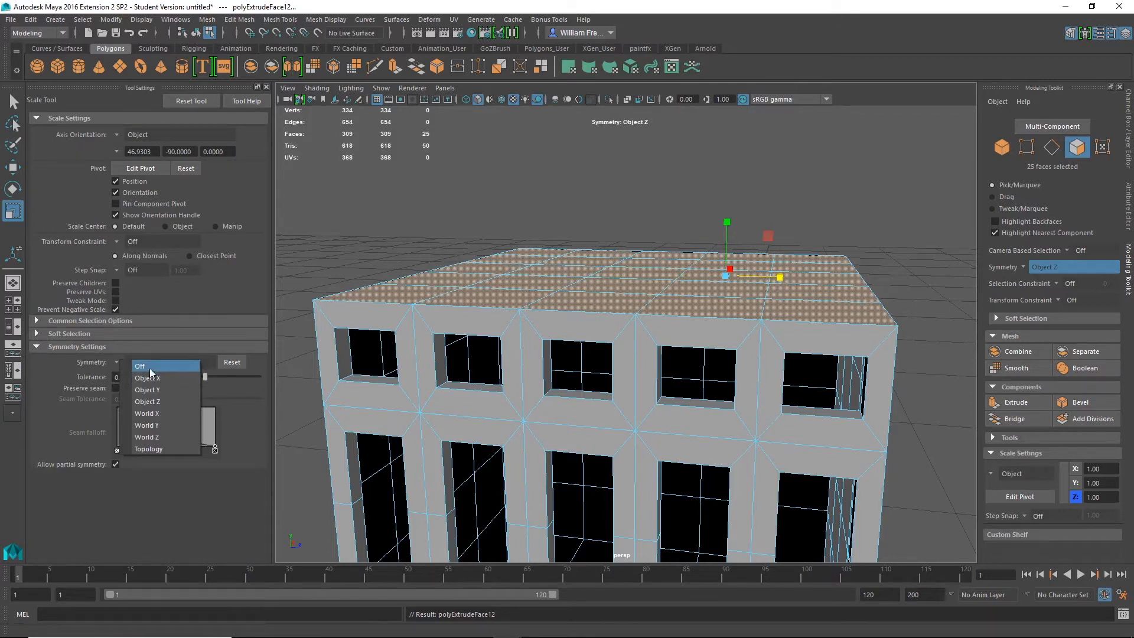
left_click(150, 368)
- Scale the extruded roof faces outward to about 1.035 along X and Z so they overhang the walls
key("r")
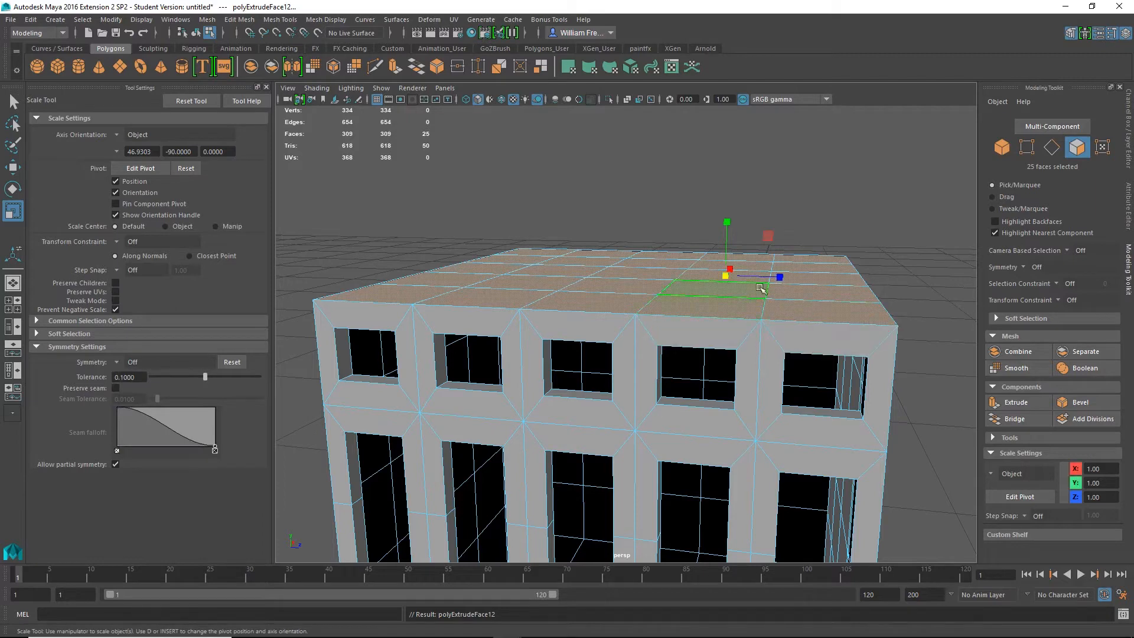
left_click_drag(813, 314, 706, 313, "alt")
middle_click_drag(706, 313, 709, 312)
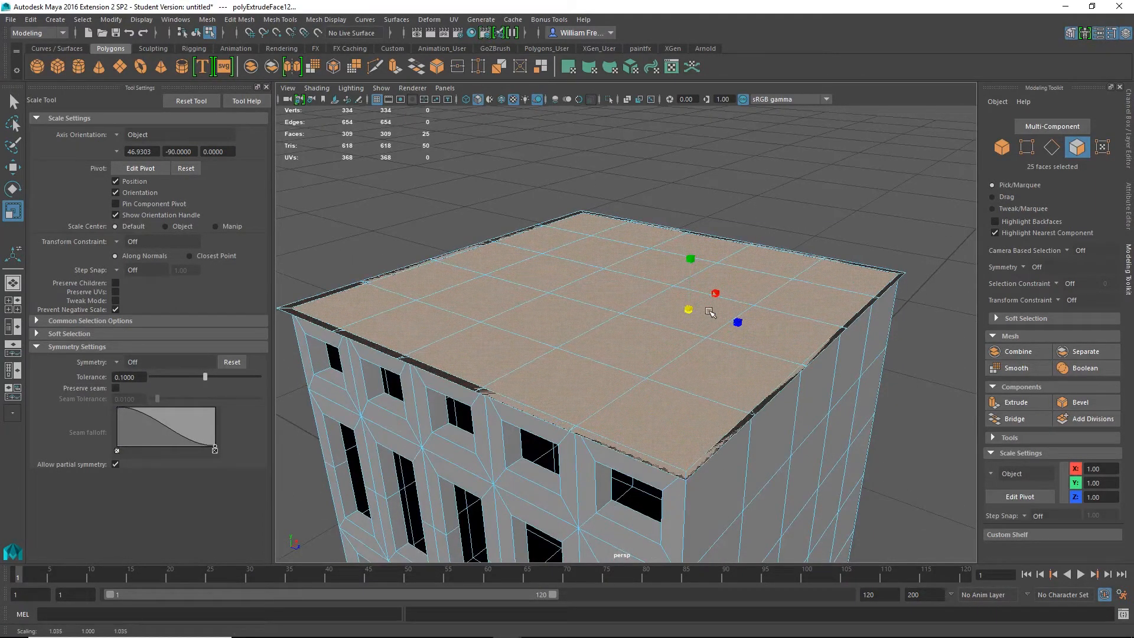
left_click_drag(709, 312, 560, 319, "alt")
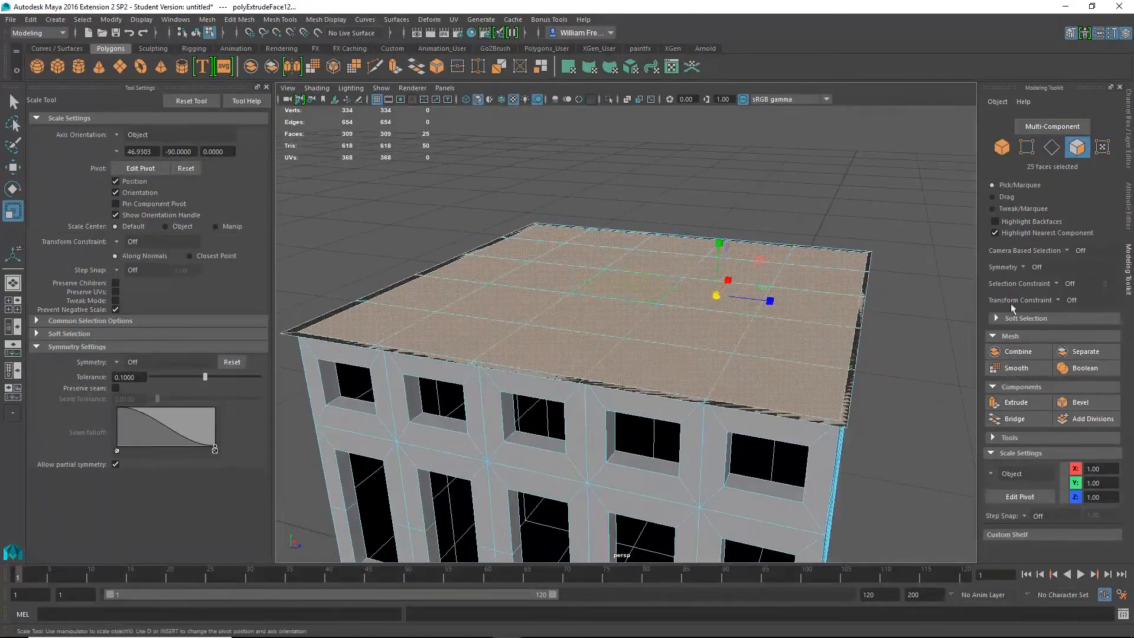
- Extrude the overhanging roof faces upward with a Local Translate Z of 0.0172, and extrude them again scaled slightly further outward
left_click(1017, 402)
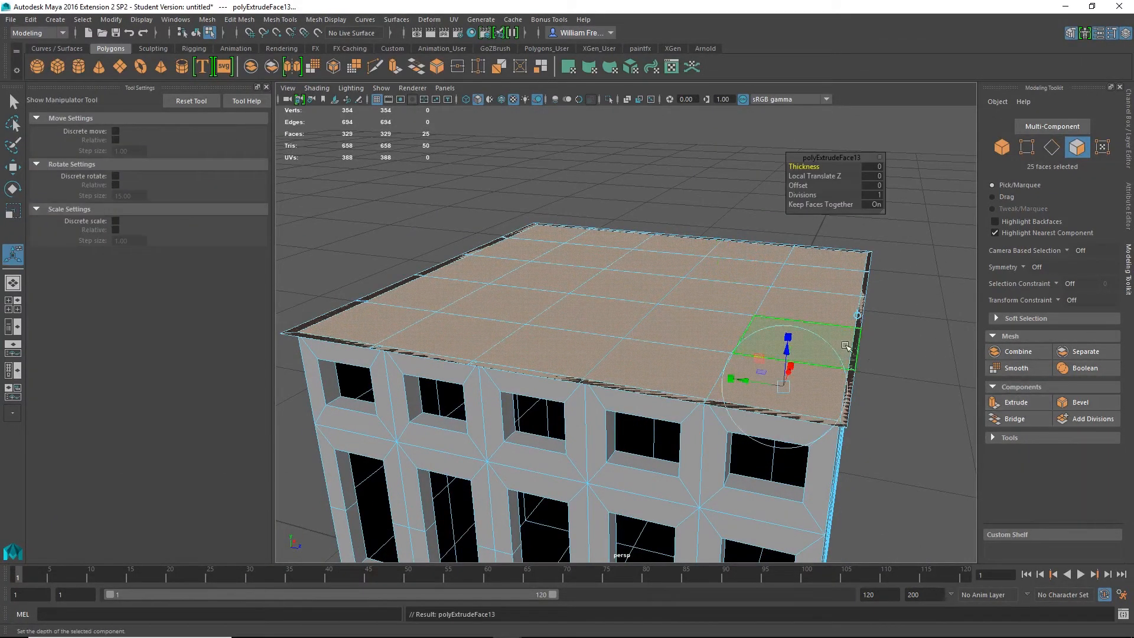
left_click_drag(789, 349, 695, 302)
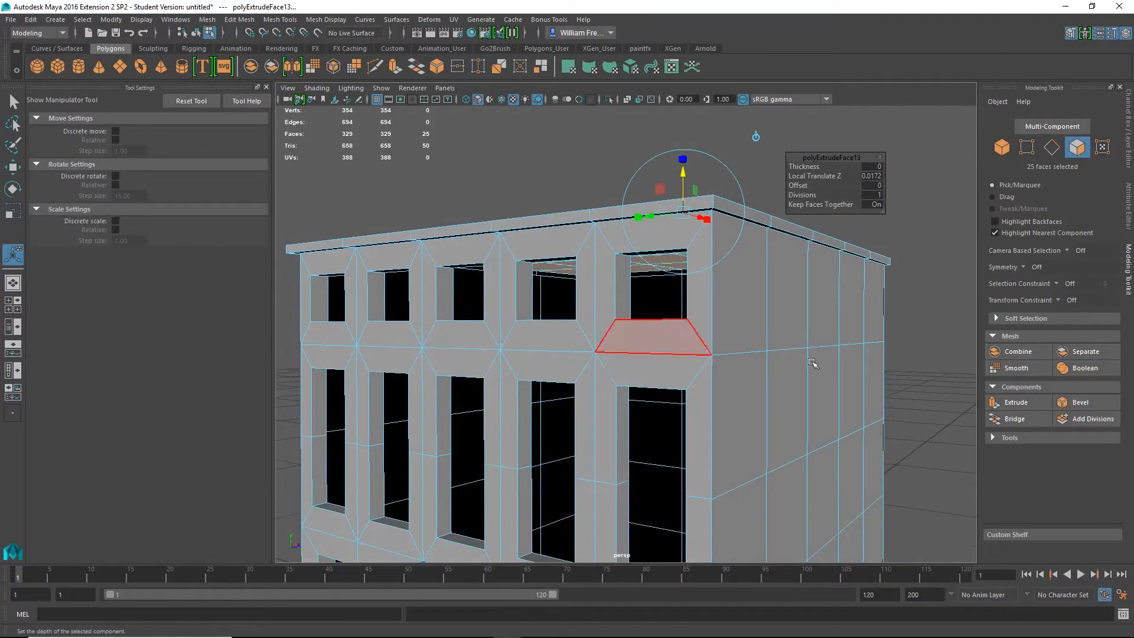
left_click(1030, 403)
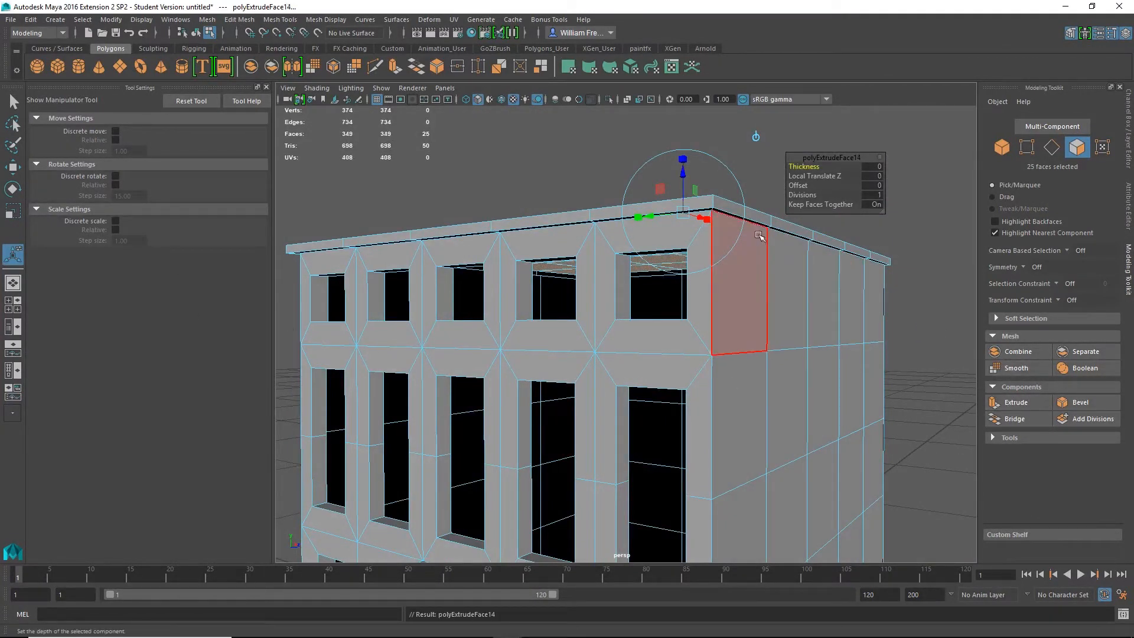
key("r")
left_click_drag(716, 277, 965, 379, "alt")
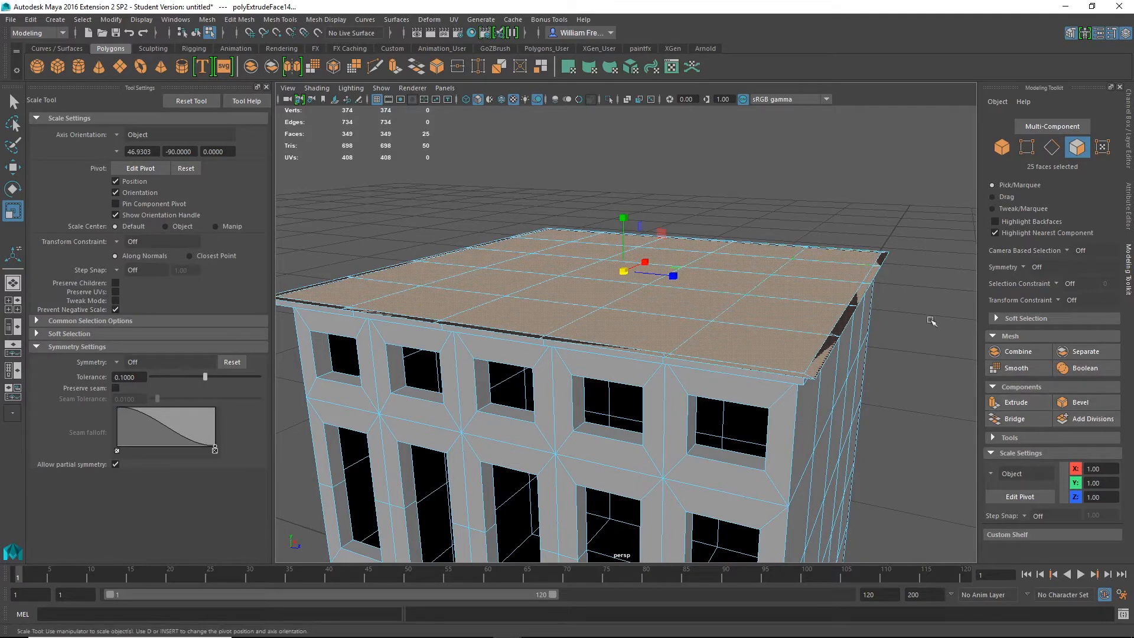
- Extrude the selected roof faces and raise them to about Y 1.05 to form a thick top band on the cornice
left_click(1022, 403)
key("w")
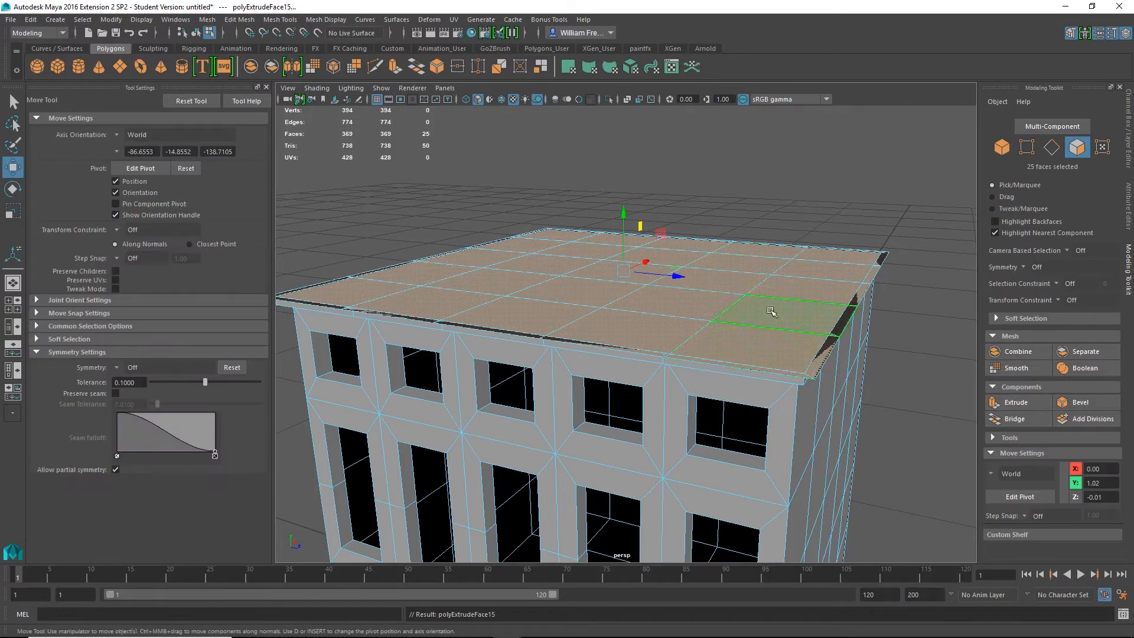
left_click_drag(620, 220, 625, 200)
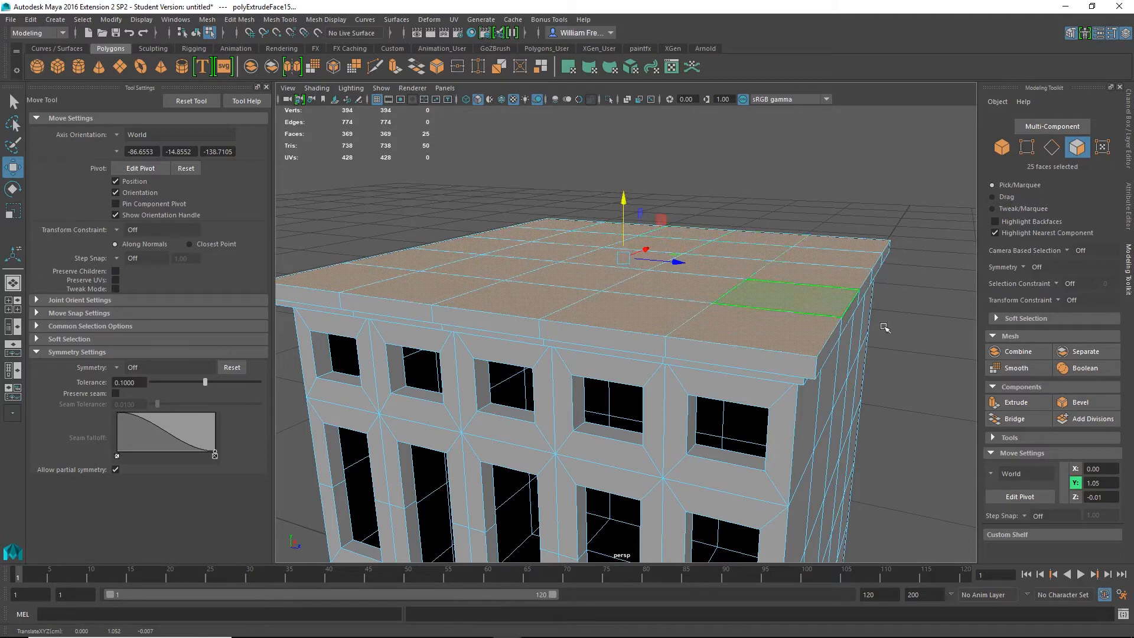
- Extrude the roof faces scaled inward to leave an even border, and extrude them again downward to form a parapet around a sunken roof
key("ctrl+e")
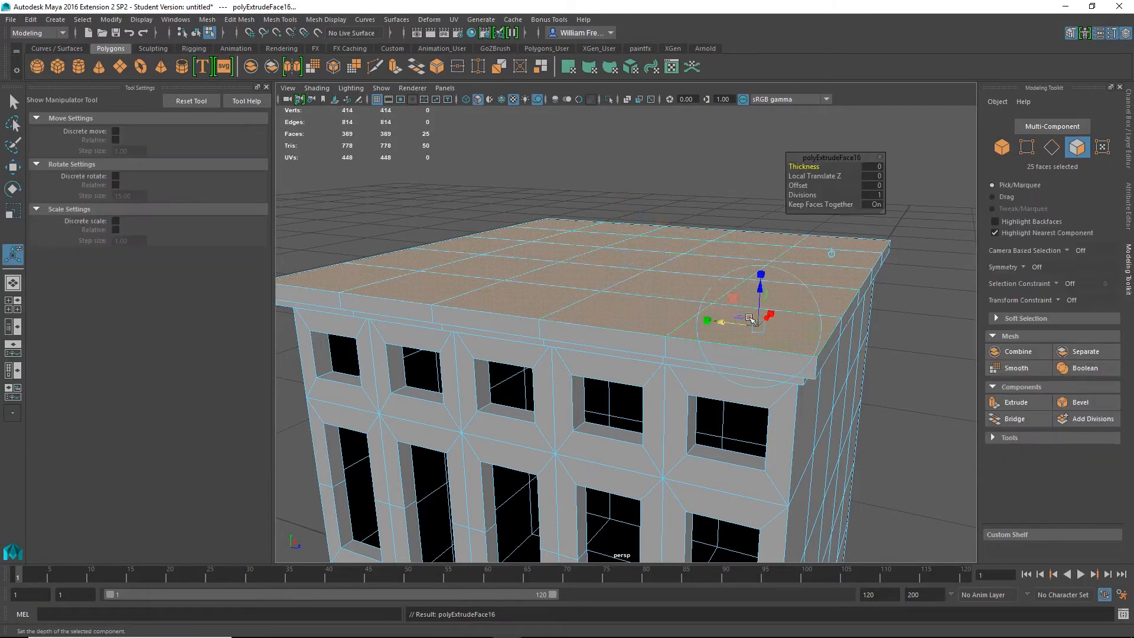
key("r")
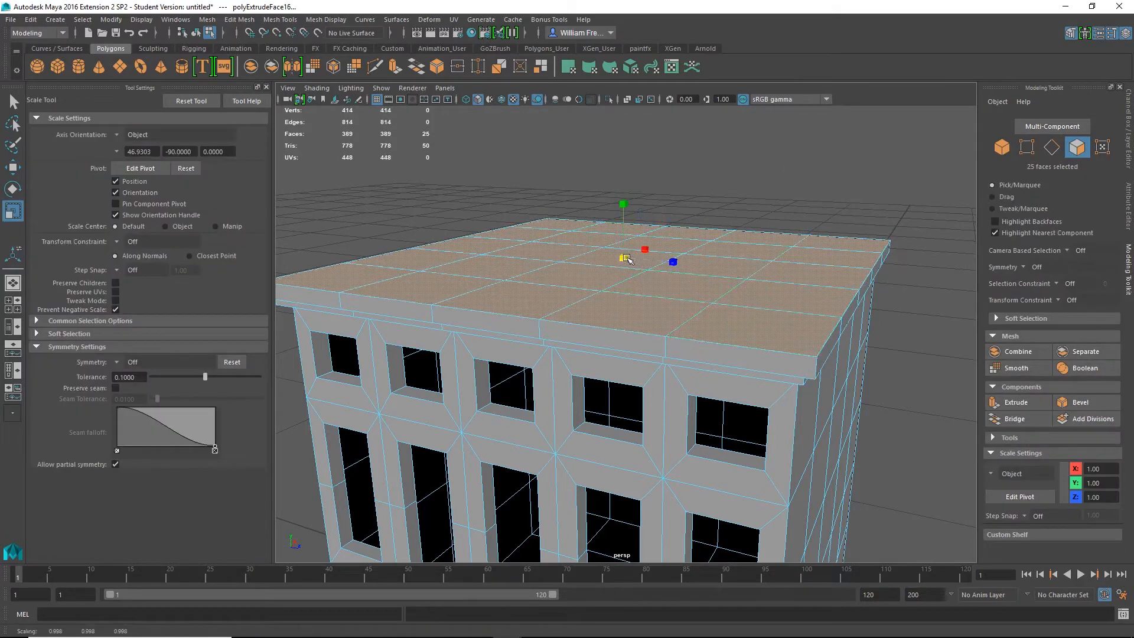
left_click_drag(624, 258, 589, 266)
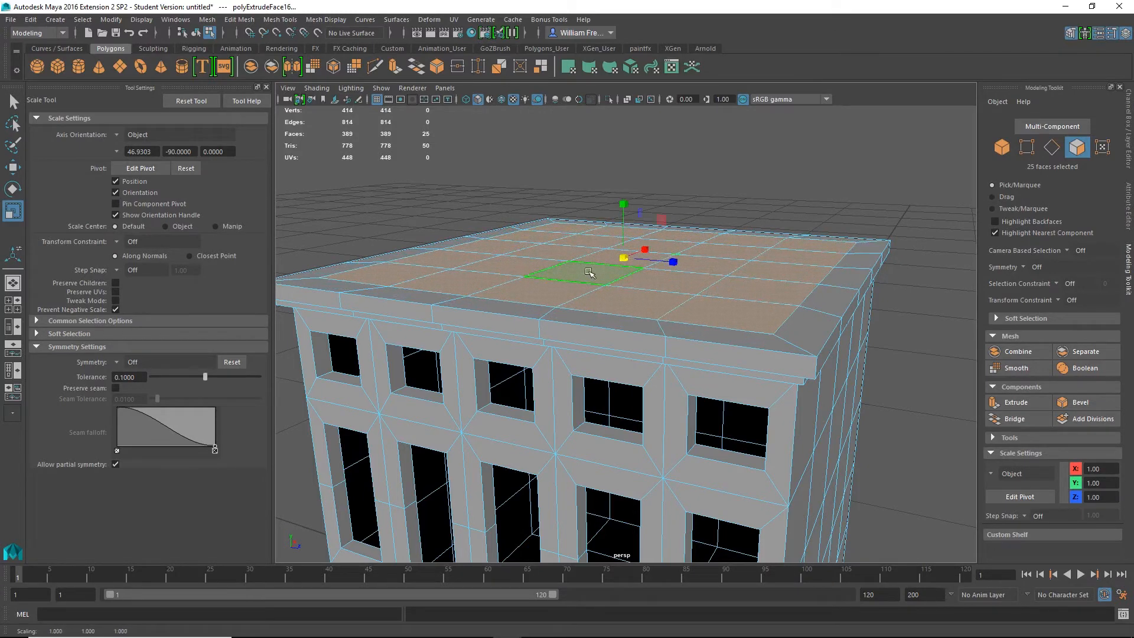
key("ctrl+e")
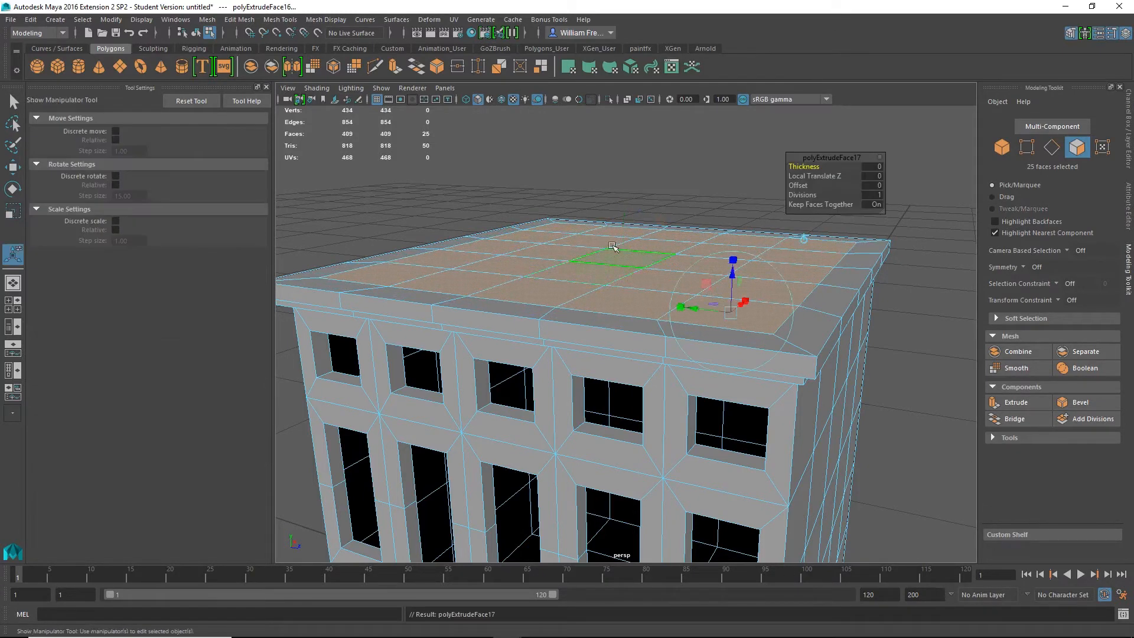
left_click_drag(734, 273, 733, 297)
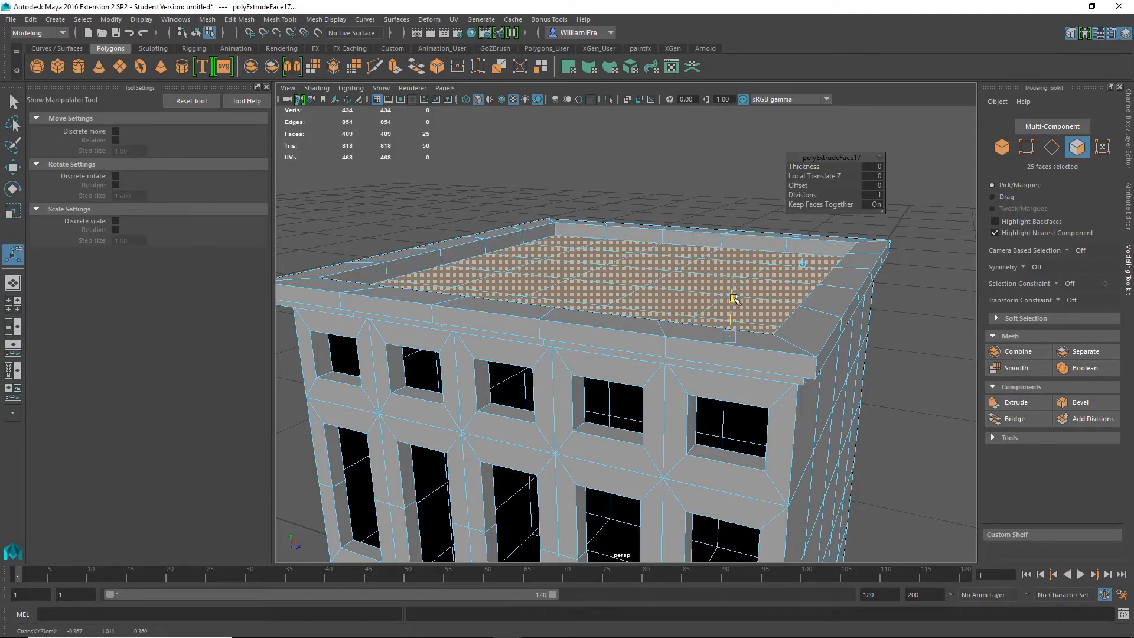
- Examine the cornice, side wall, front openings and underside of the building from several angles
left_click(915, 405)
left_click_drag(915, 404, 605, 407, "alt")
scroll(661, 356, "up", 3)
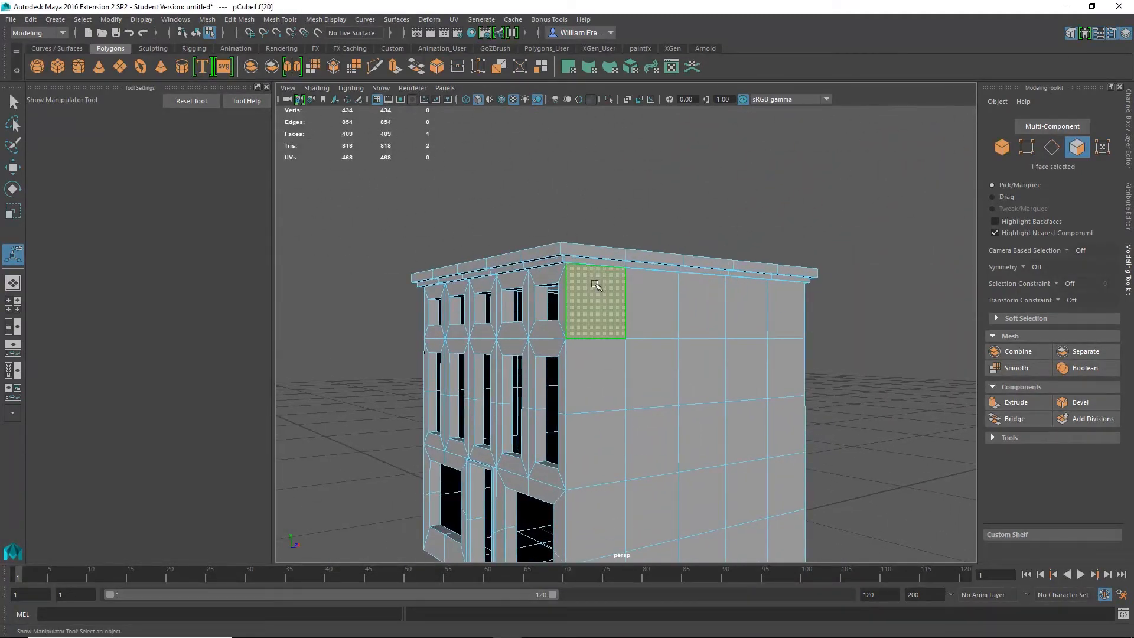
left_click(597, 382, "shift")
left_click_drag(841, 426, 537, 220, "alt")
scroll(746, 325, "up", 5)
left_click_drag(789, 346, 764, 331, "alt")
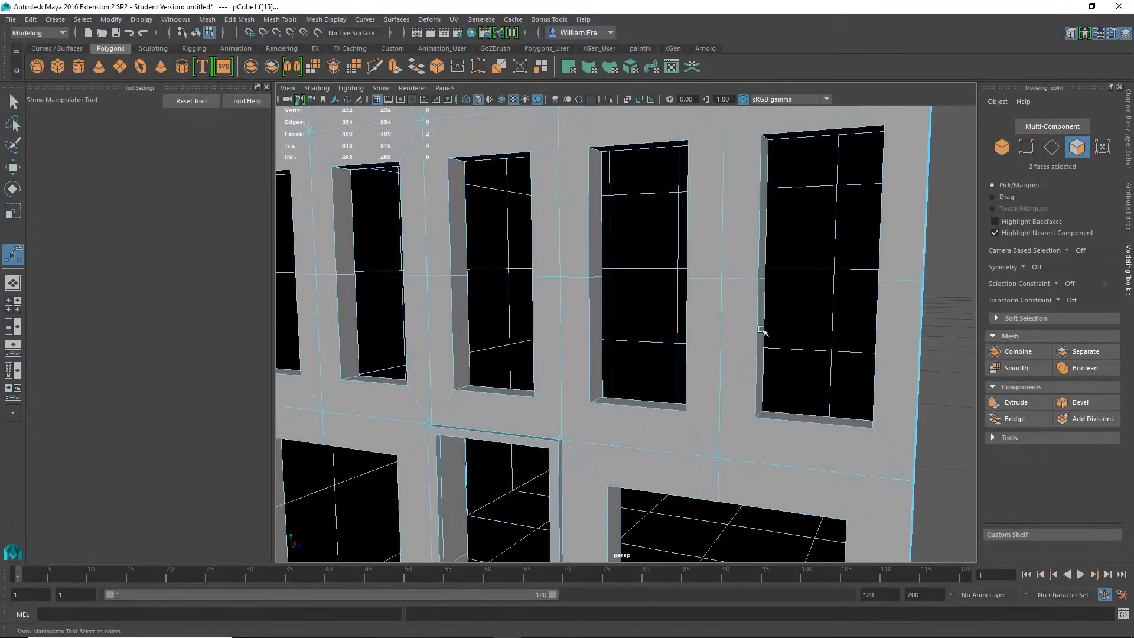
right_click_drag(764, 332, 567, 345, "alt")
left_click_drag(640, 429, 662, 381, "alt")
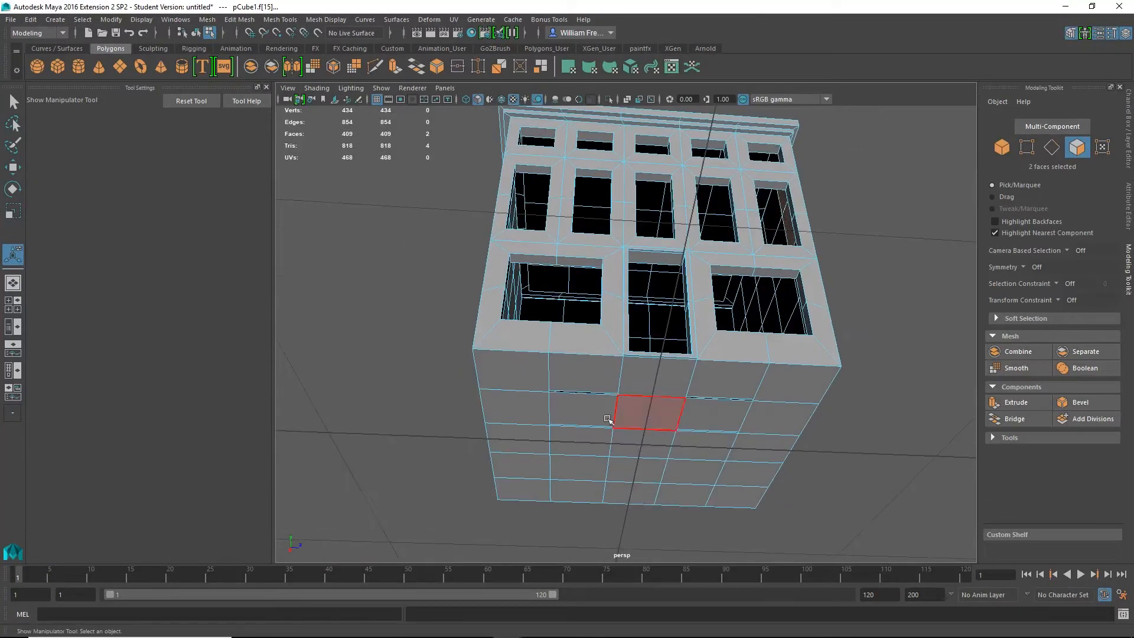
right_click_drag(578, 425, 679, 395, "alt")
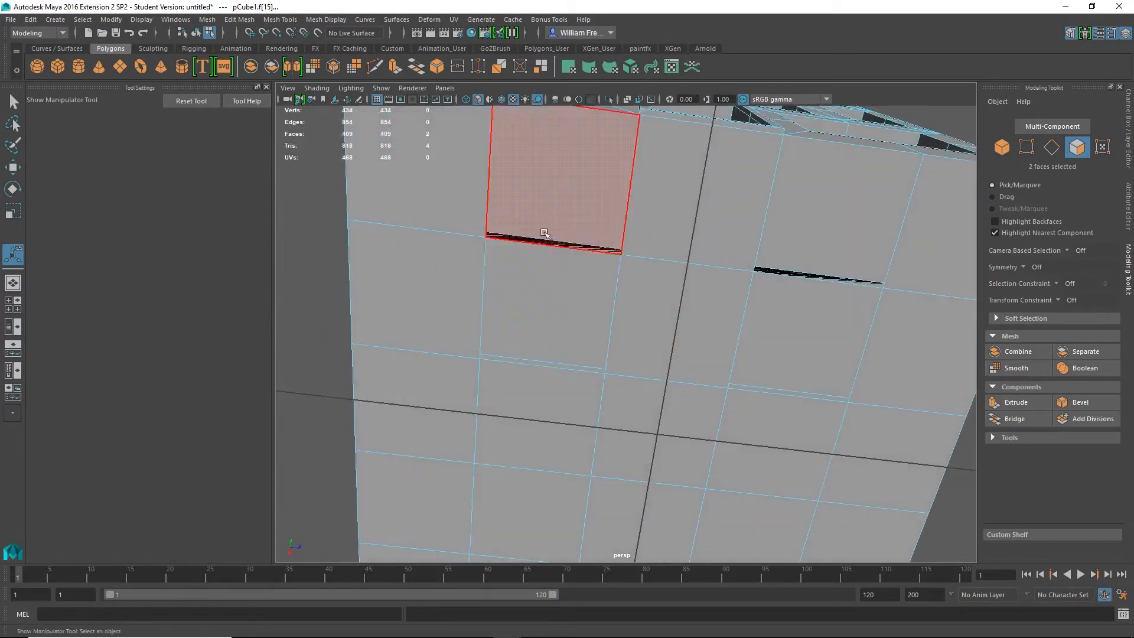
- Delete all 25 faces on the building's underside, undoing a first deletion that includes side-wall faces and keeping only the underside faces selected
left_click(550, 218)
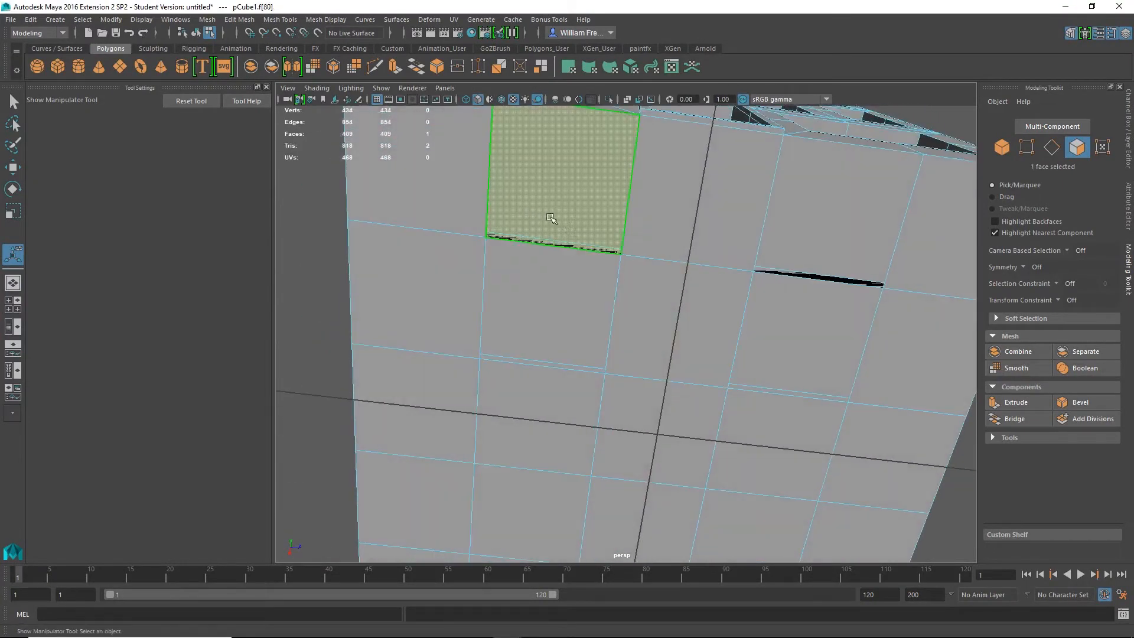
left_click(692, 228, "shift")
left_click(838, 242, "shift")
left_click_drag(831, 362, 803, 257, "alt")
left_click(812, 237, "shift")
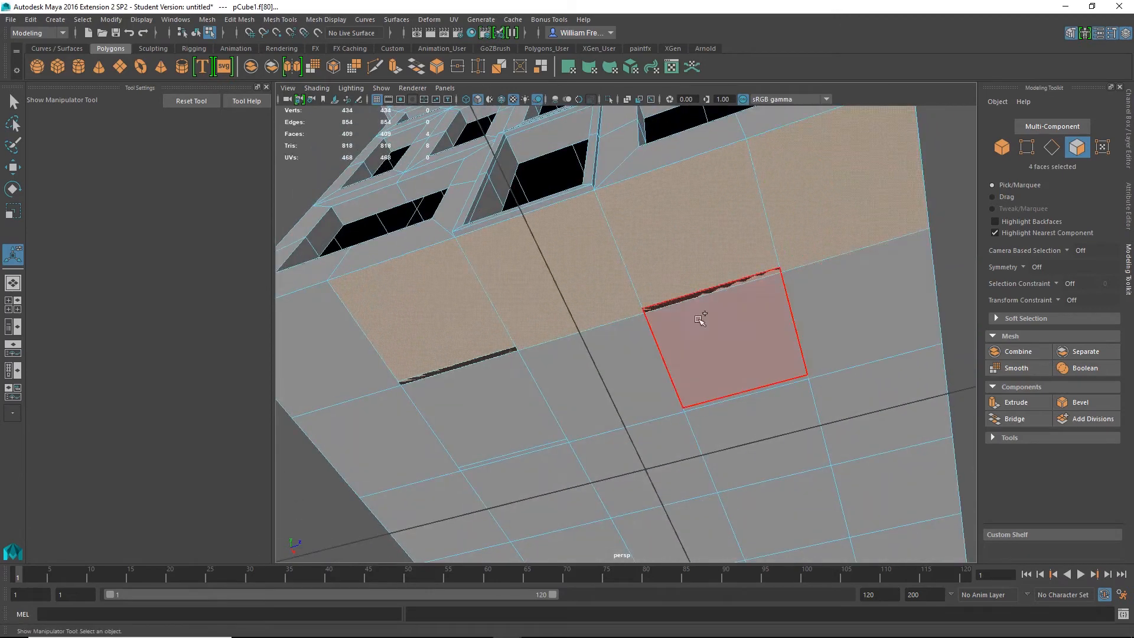
left_click(862, 307, "shift")
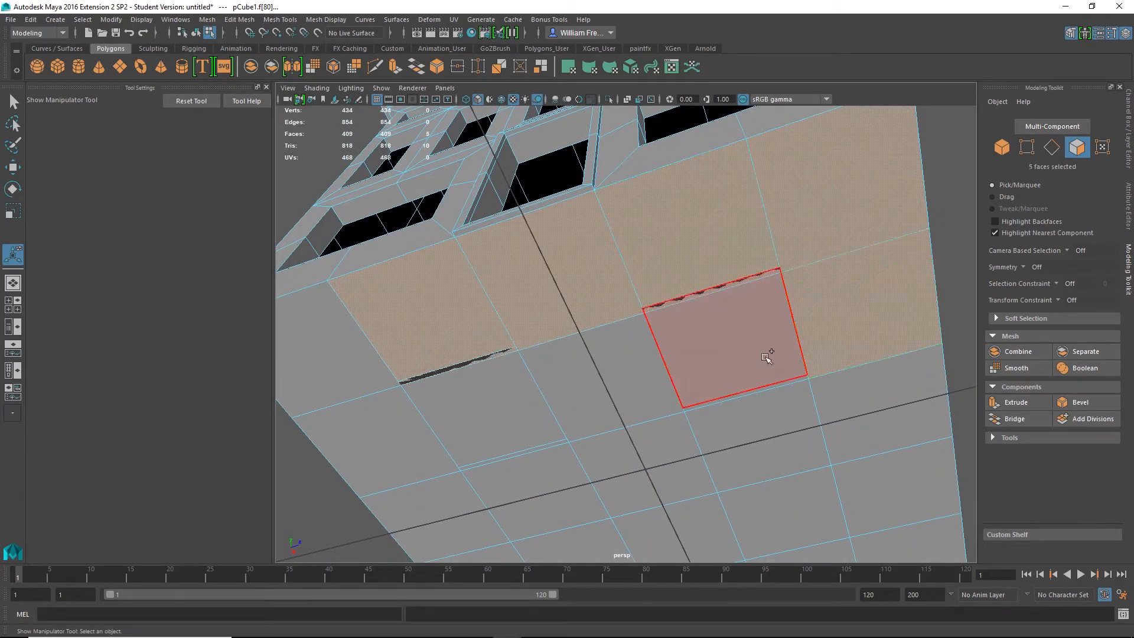
left_click(763, 349, "shift")
left_click(615, 397, "shift")
left_click(495, 423, "shift")
left_click(408, 434, "shift")
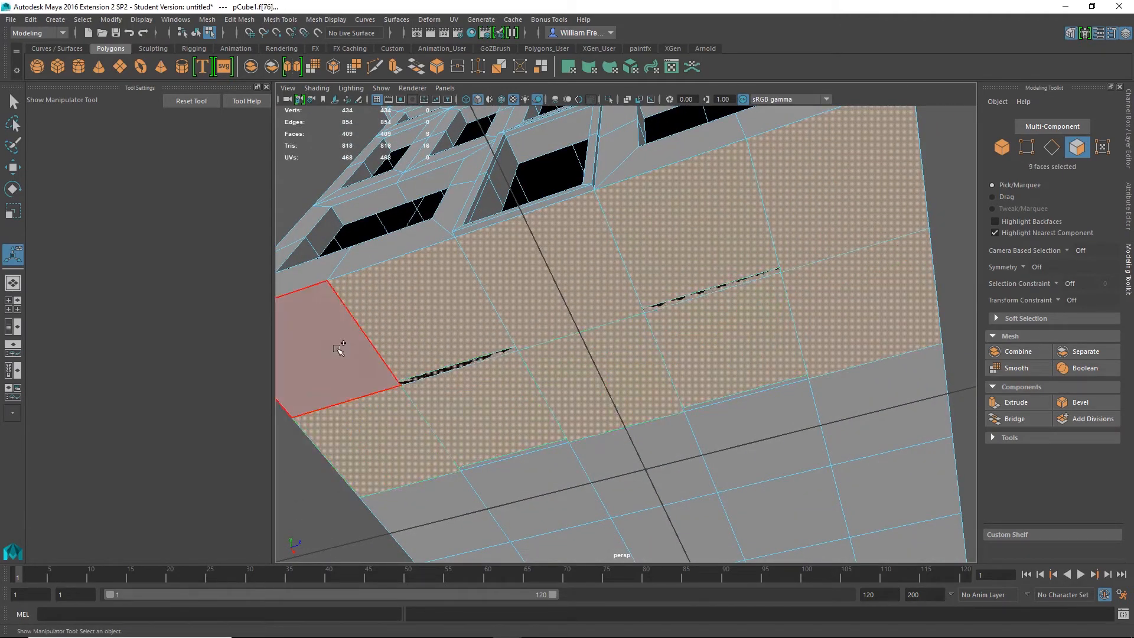
left_click(304, 354, "shift")
left_click(440, 507, "shift")
left_click(544, 502, "shift")
left_click(617, 477, "shift")
left_click(759, 466, "shift")
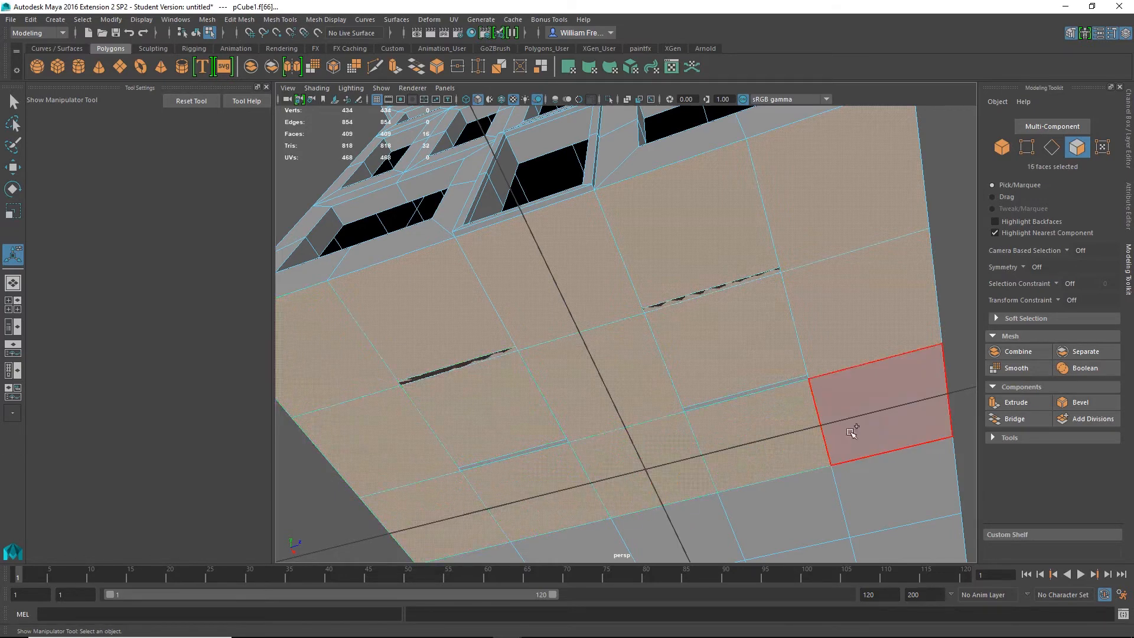
left_click(852, 432, "shift")
left_click(895, 489, "shift")
left_click(788, 508, "shift")
left_click(681, 537, "shift")
right_click_drag(709, 434, 652, 405, "alt")
left_click(613, 484, "shift")
left_click(554, 494, "shift")
left_click(570, 532, "shift")
left_click(614, 511, "shift")
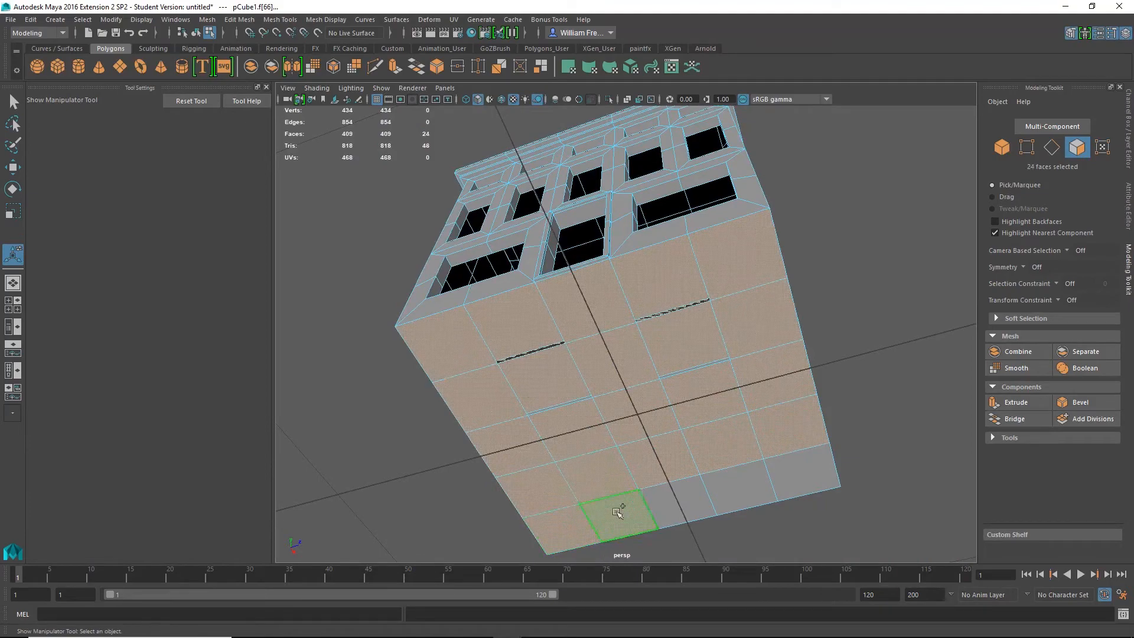
left_click(676, 499, "shift")
left_click(741, 485, "shift")
left_click(798, 483, "shift")
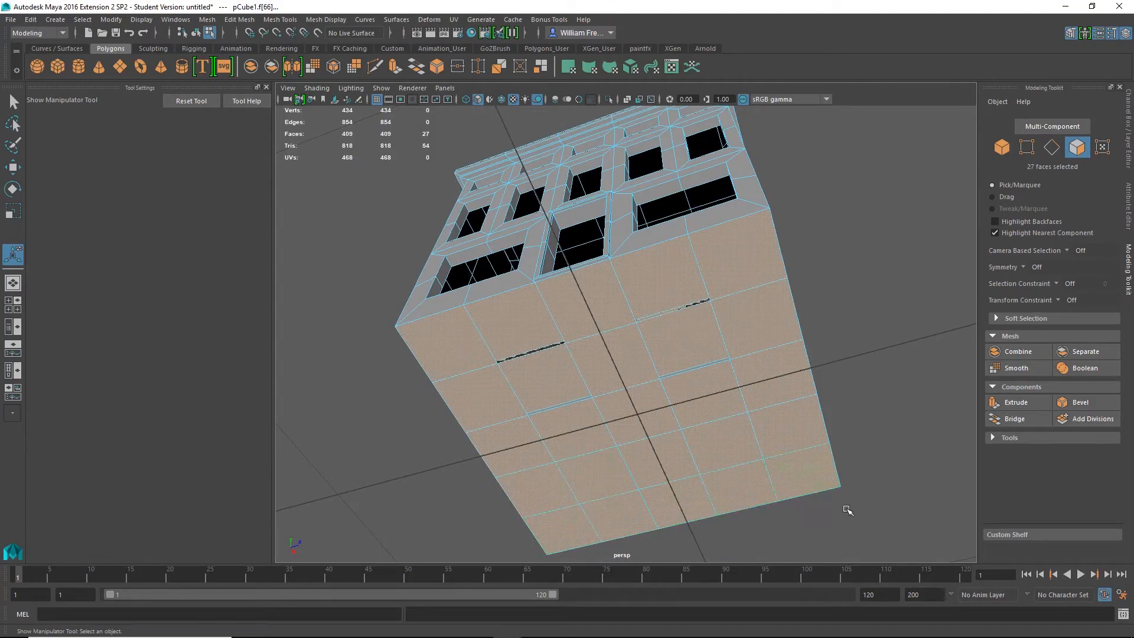
key("Delete")
left_click_drag(591, 422, 672, 450, "alt")
key("ctrl+z")
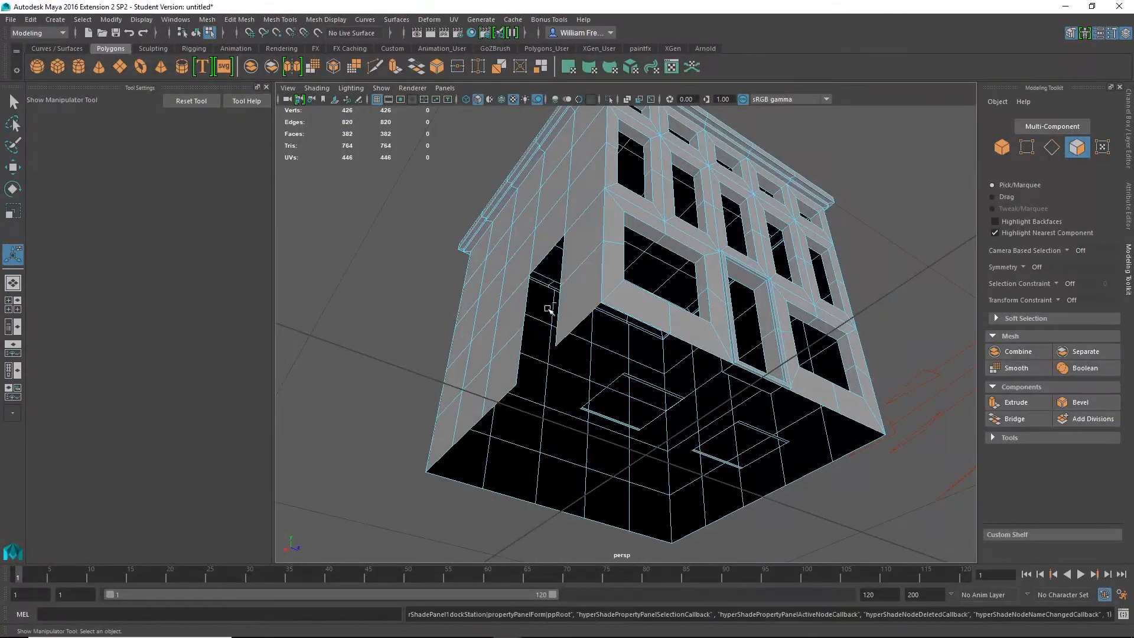
key("ctrl+z")
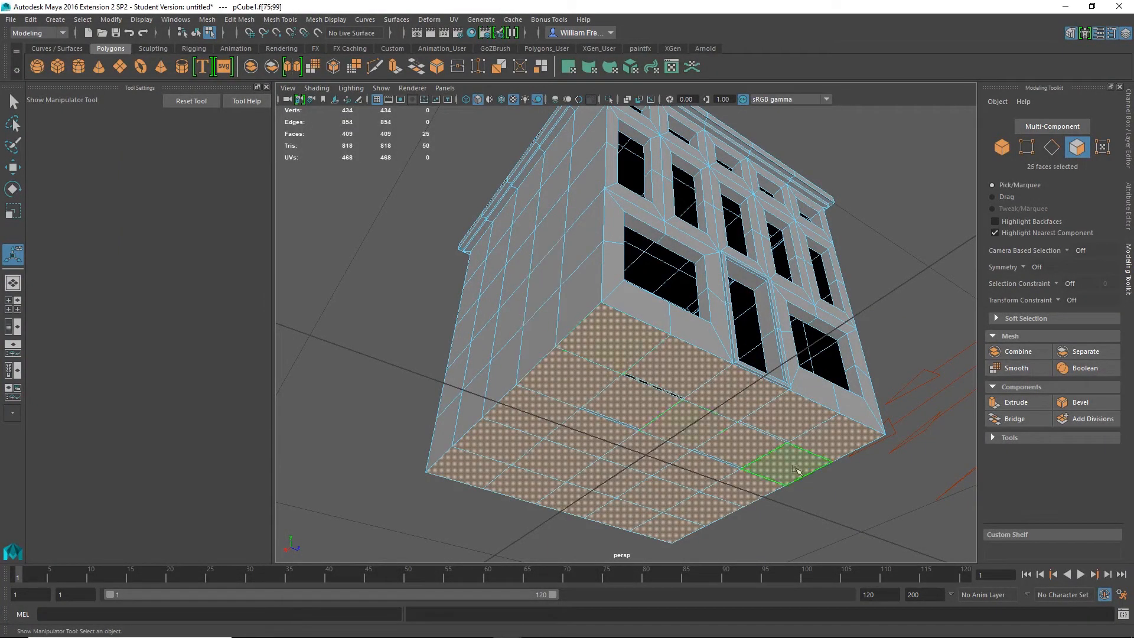
left_click_drag(796, 470, 752, 601, "alt")
key("Delete")
- Delete the leftover thin extruded faces around the two square outlines in the open base
right_click_drag(662, 481, 1058, 618, "alt")
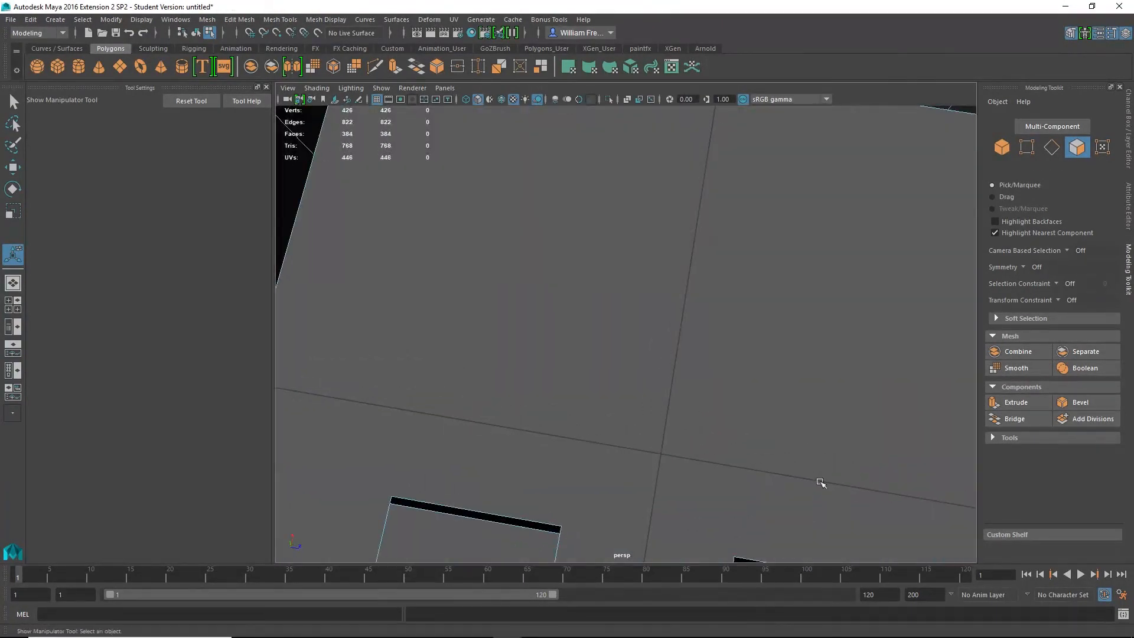
middle_click_drag(704, 470, 775, 193, "alt")
left_click_drag(412, 203, 670, 483)
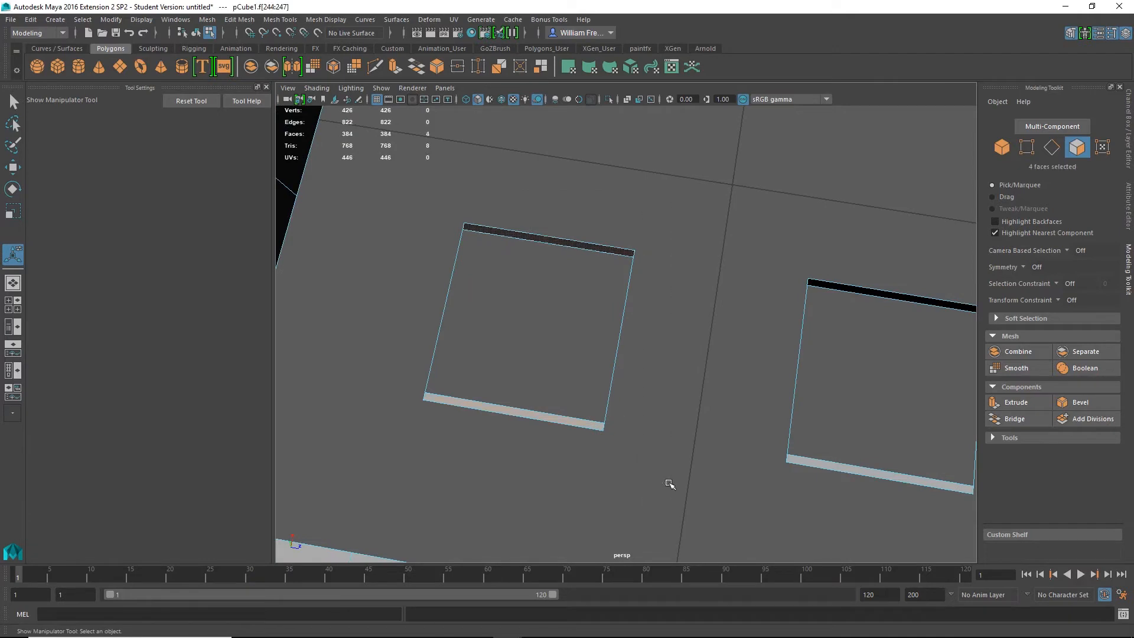
key("Delete")
left_click_drag(742, 232, 948, 522)
key("Delete")
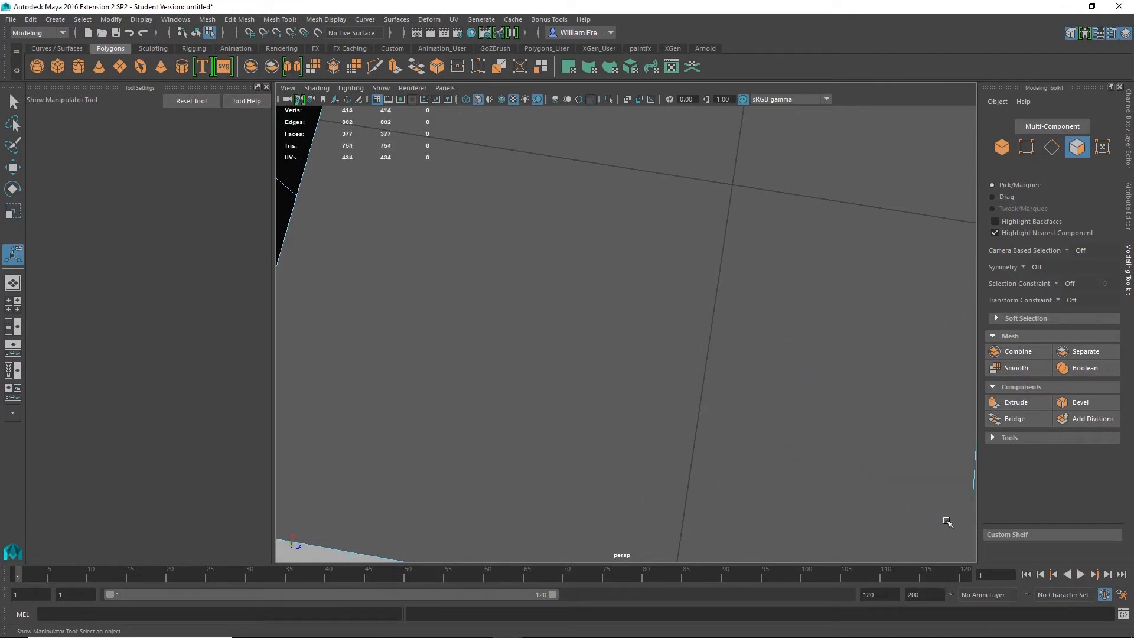
middle_click_drag(843, 341, 736, 357, "alt")
left_click_drag(734, 315, 850, 469)
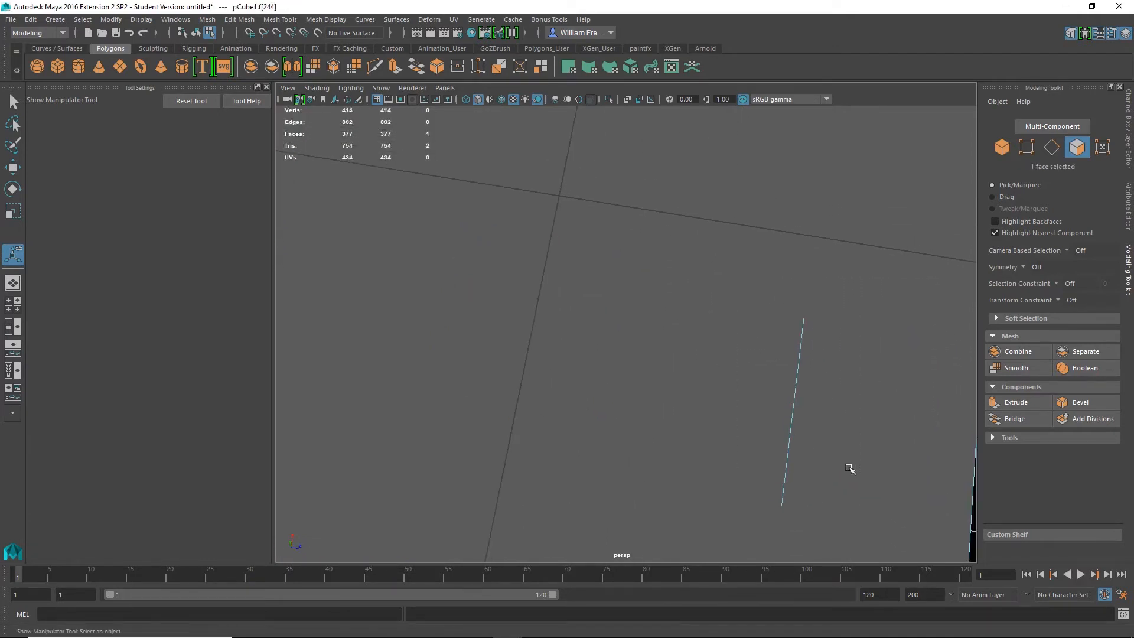
left_click_drag(878, 273, 733, 542)
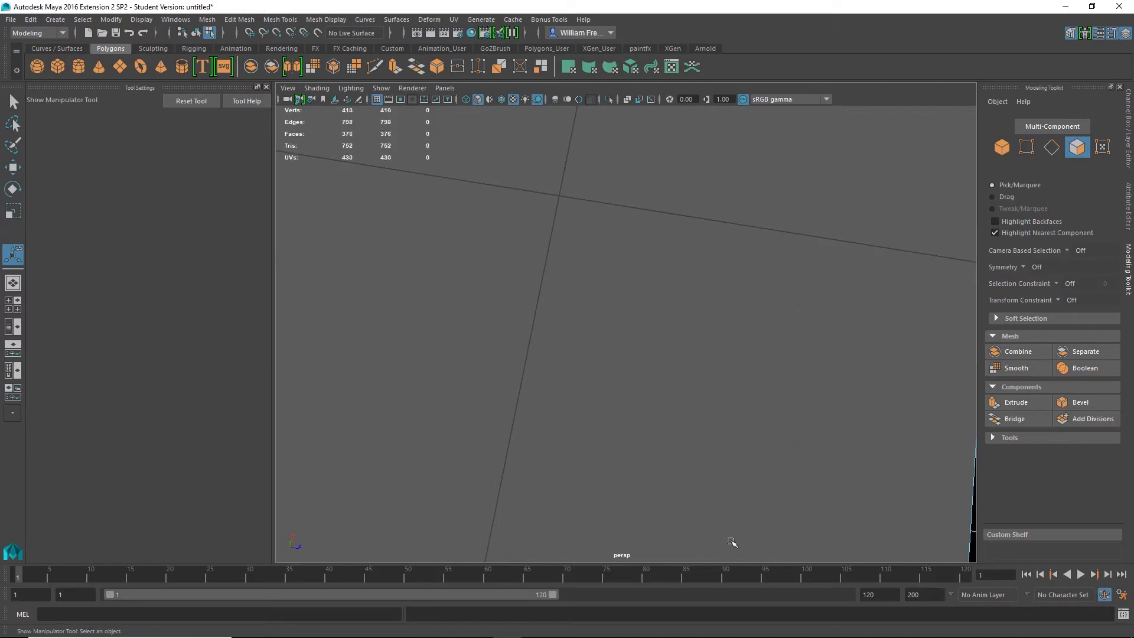
- Examine the open base, doorway, front windows and lower side wall from several angles
right_click_drag(784, 378, 612, 362, "alt")
left_click_drag(613, 362, 632, 234, "alt")
right_click_drag(632, 233, 688, 319, "alt")
left_click_drag(688, 319, 575, 413, "alt")
middle_click_drag(576, 414, 685, 313, "alt")
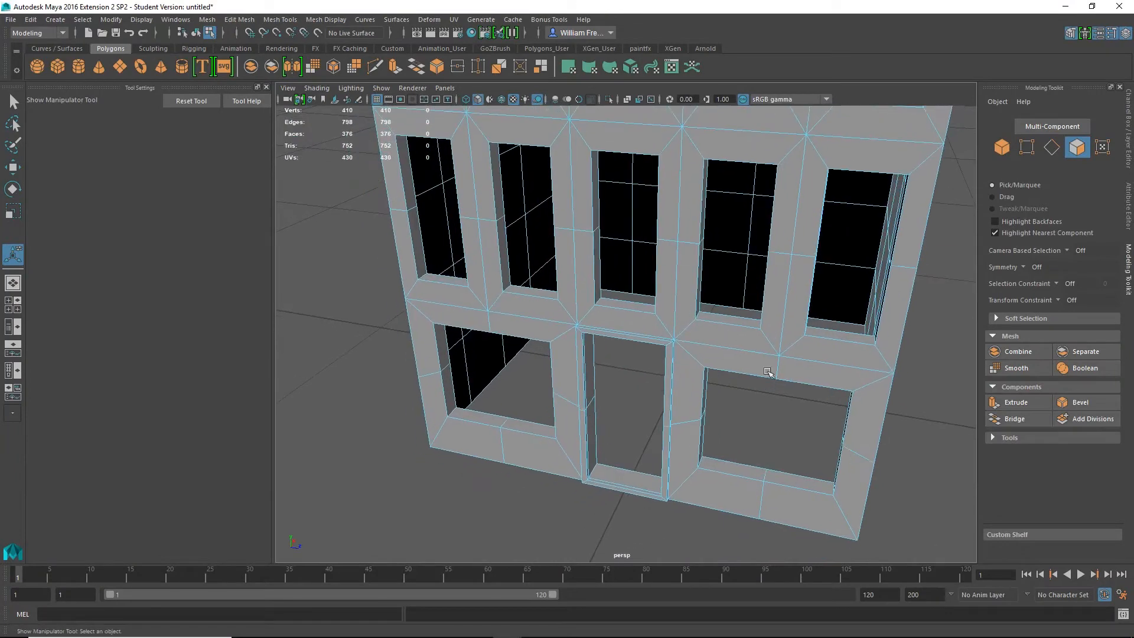
left_click_drag(768, 371, 757, 359, "alt")
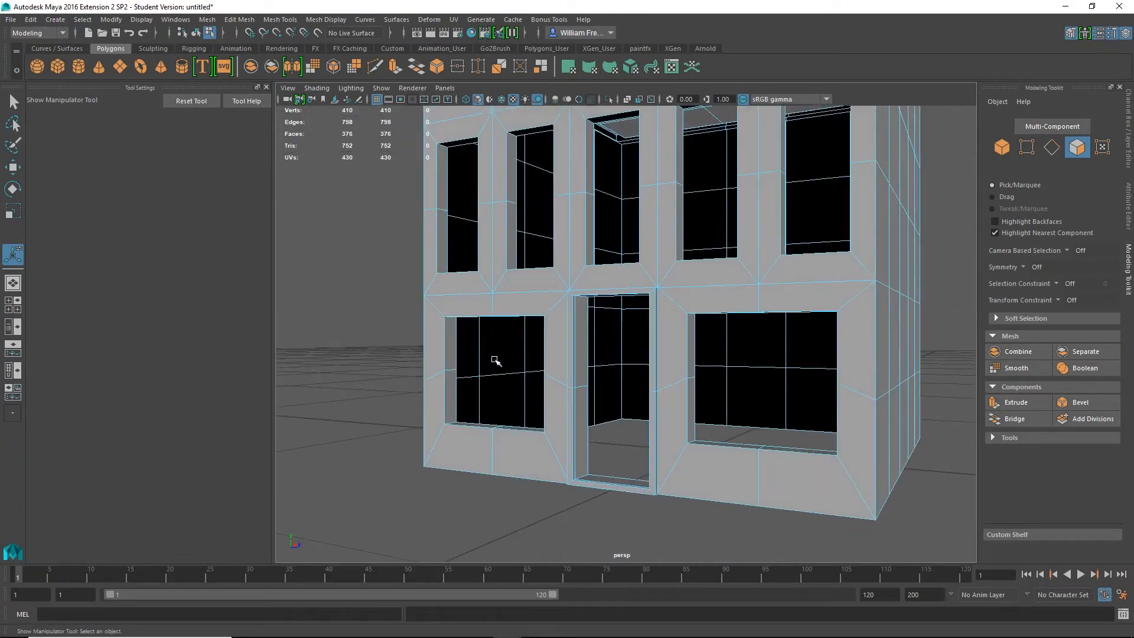
left_click_drag(936, 402, 863, 380, "alt")
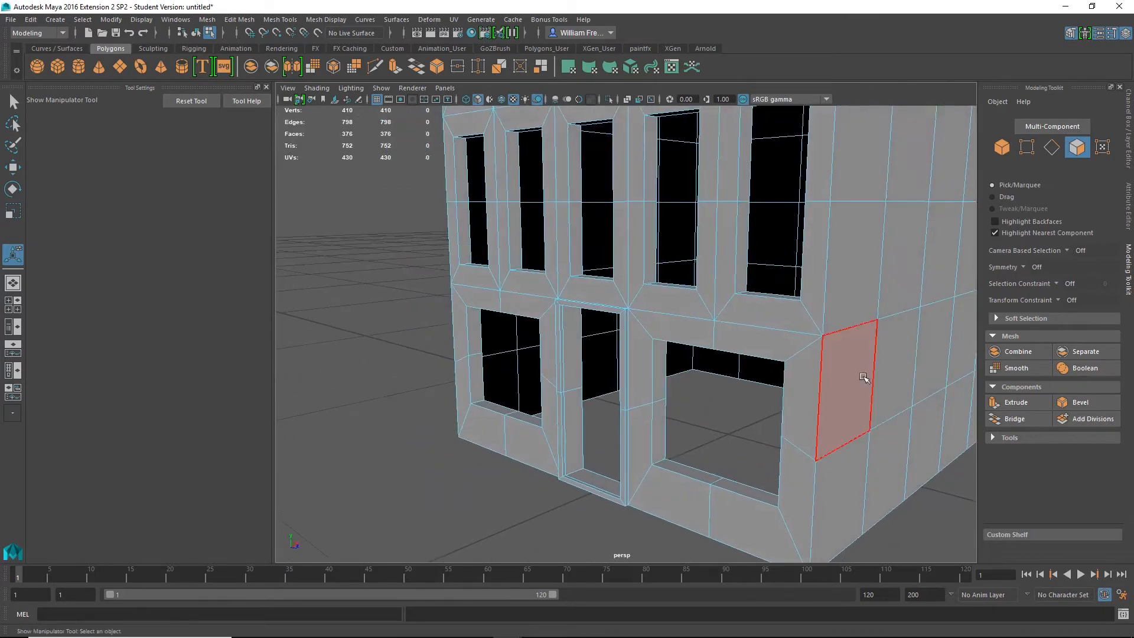
left_click(851, 370)
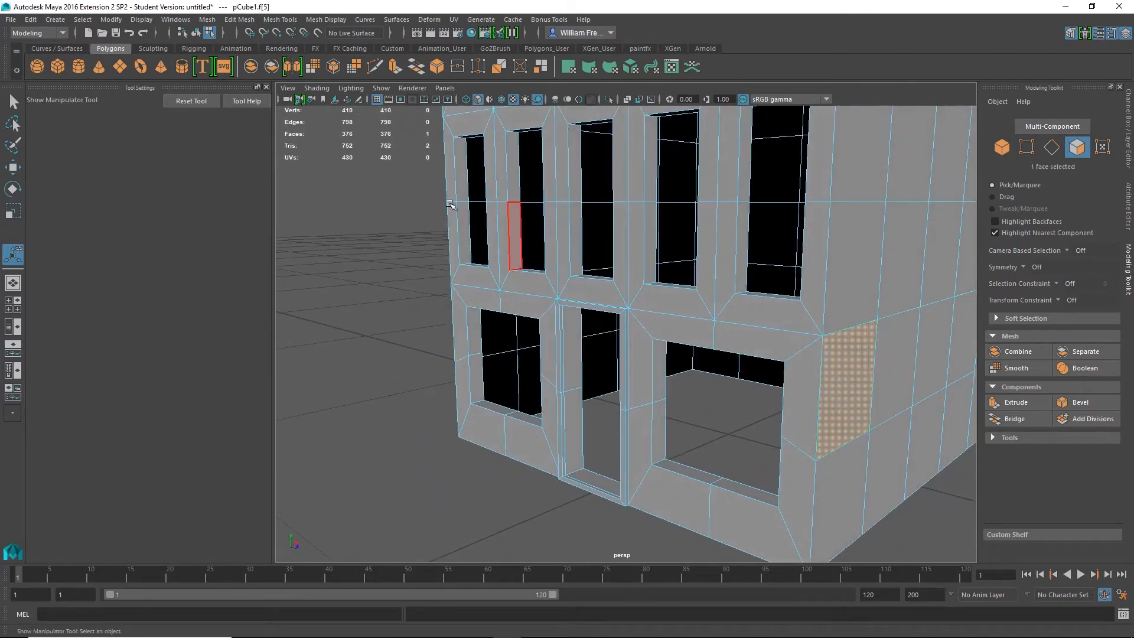
scroll(662, 320, "down", 5)
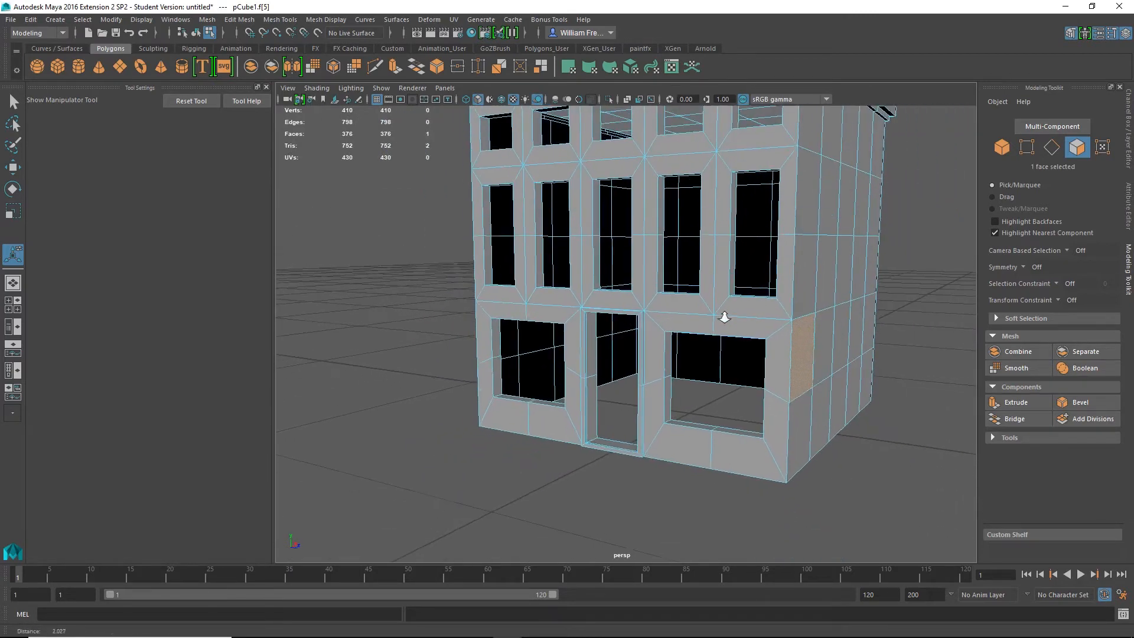
- Turn on Two Sided Lighting for the perspective view and clear the face selection
left_click(303, 88)
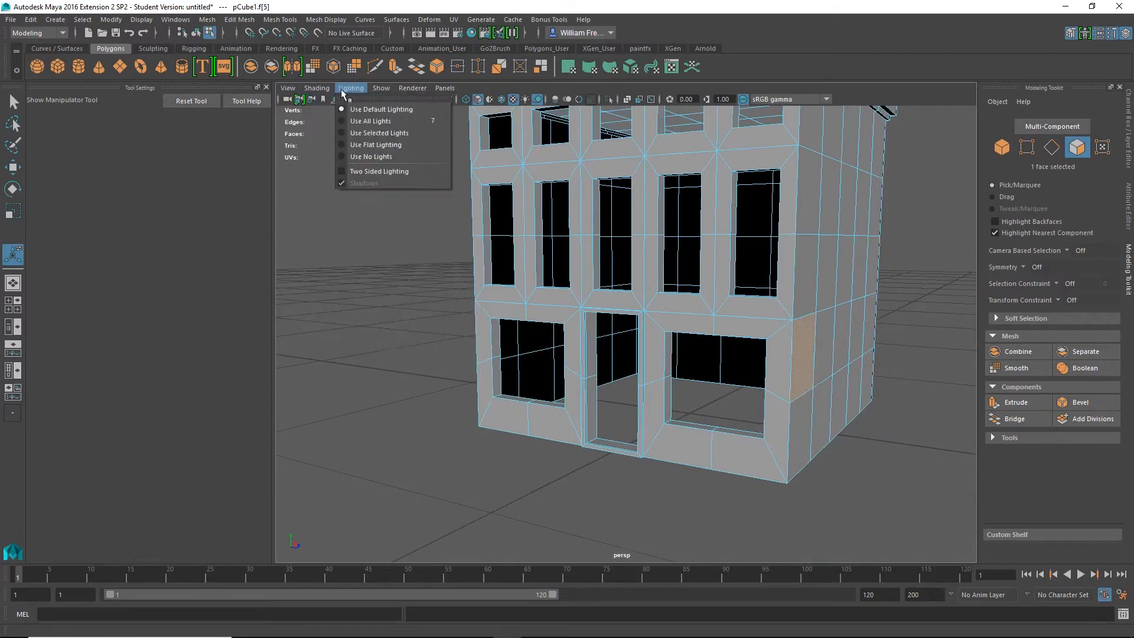
left_click(341, 296)
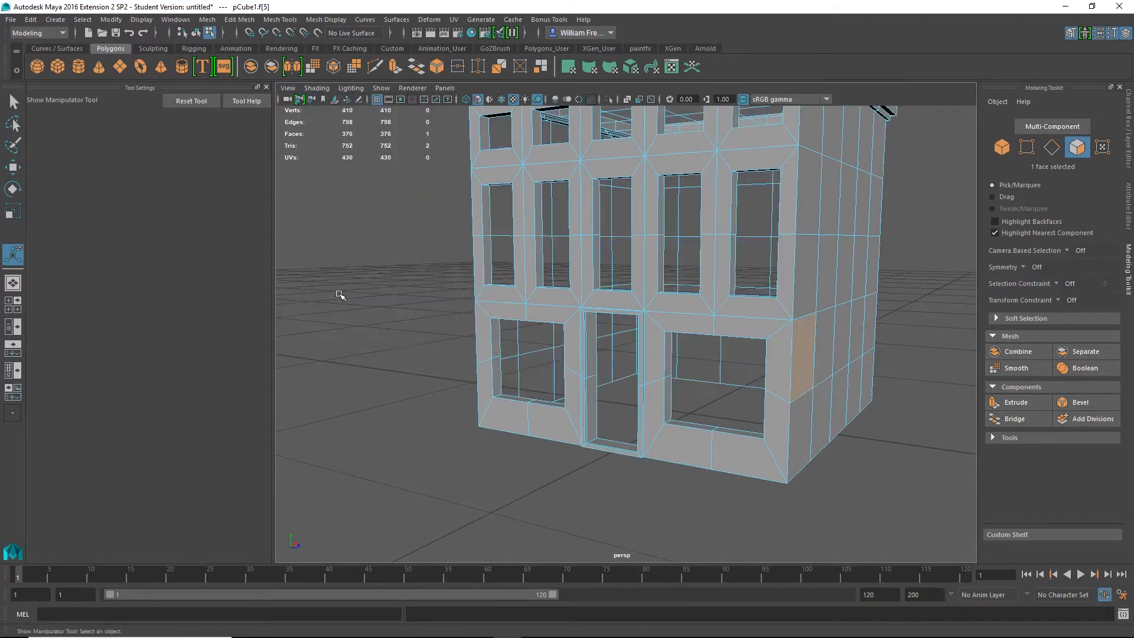
left_click(512, 473)
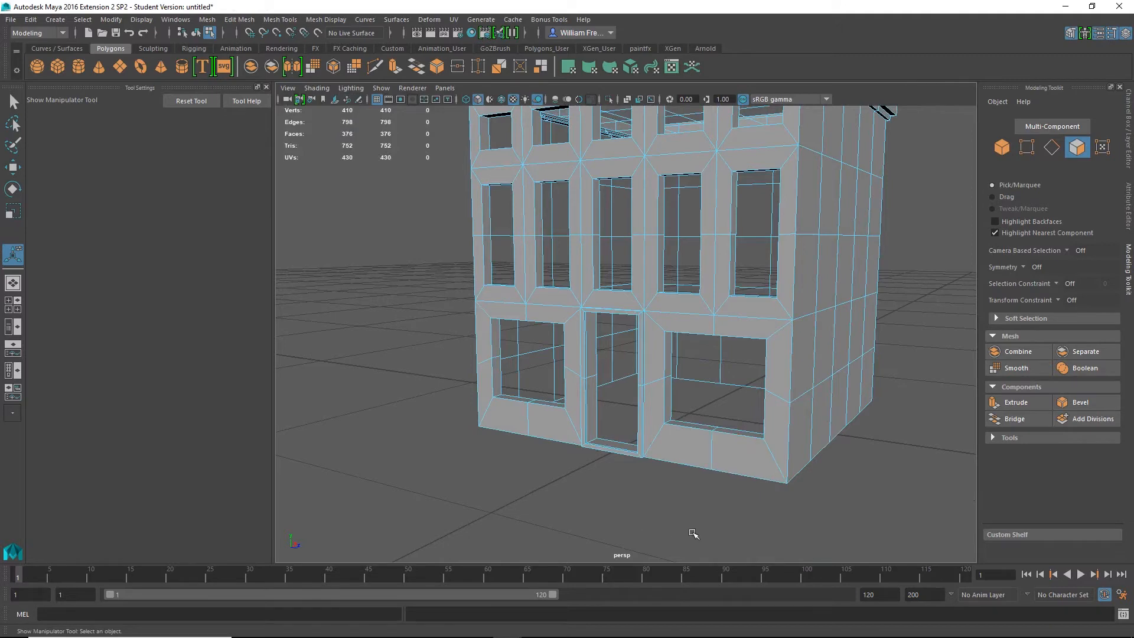
- Switch the building from face to object selection mode, deselect it and examine the facade and side wall
right_click(668, 381)
left_click(712, 271)
key("q")
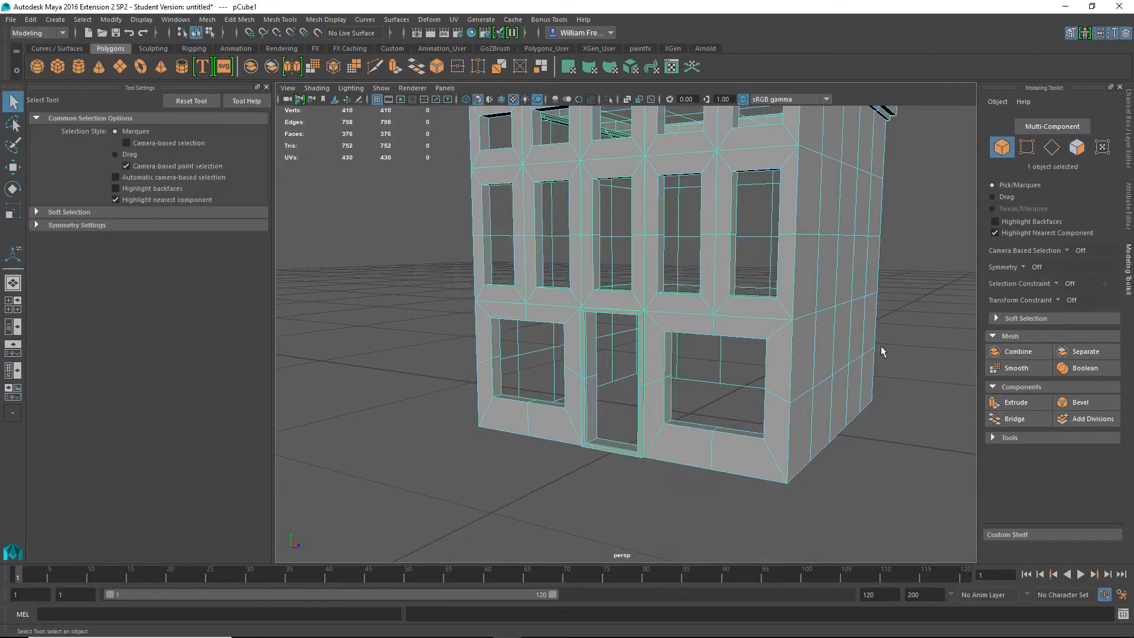
left_click(877, 427)
left_click_drag(877, 427, 524, 292, "alt")
right_click_drag(524, 292, 803, 392, "alt")
mouse_move(731, 372)
left_mouse_down("alt")
mouse_move(800, 367)
mouse_move(731, 387)
left_mouse_up("alt")
right_click_drag(879, 384, 777, 354, "alt")
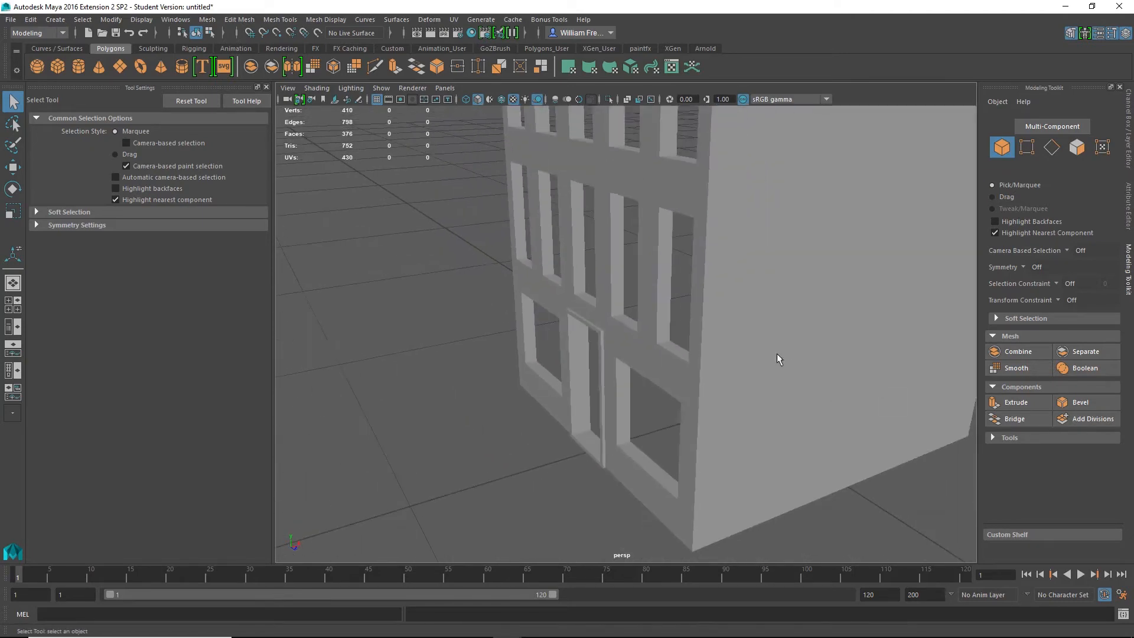
- Select the building and examine its facade, side walls, cornice and window openings from several angles
left_click(828, 370)
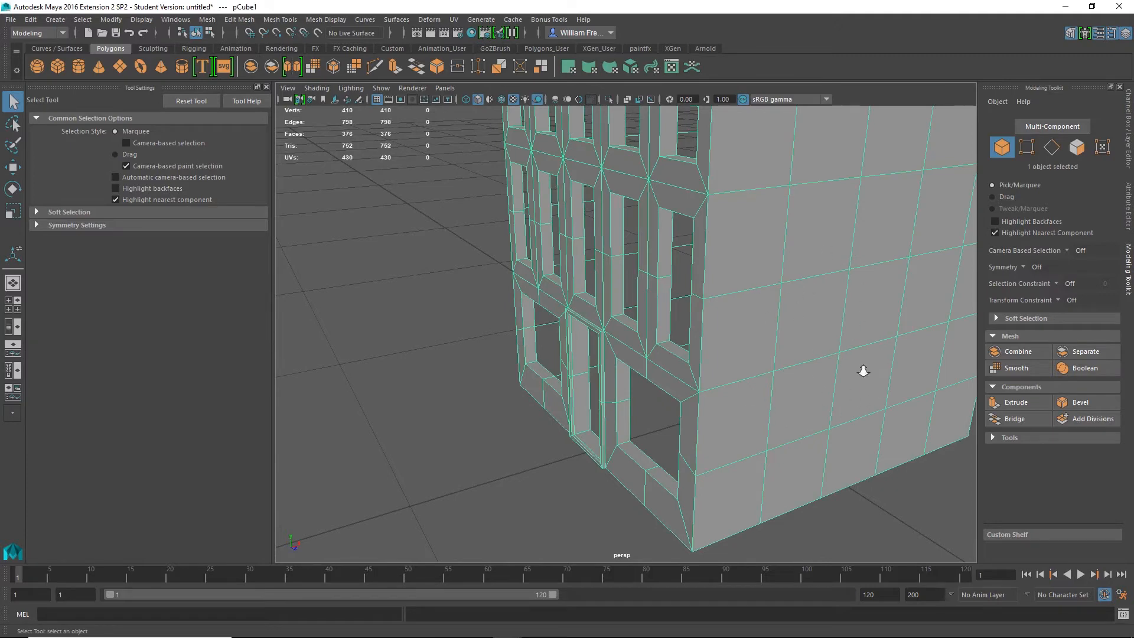
right_click_drag(863, 371, 864, 225, "alt")
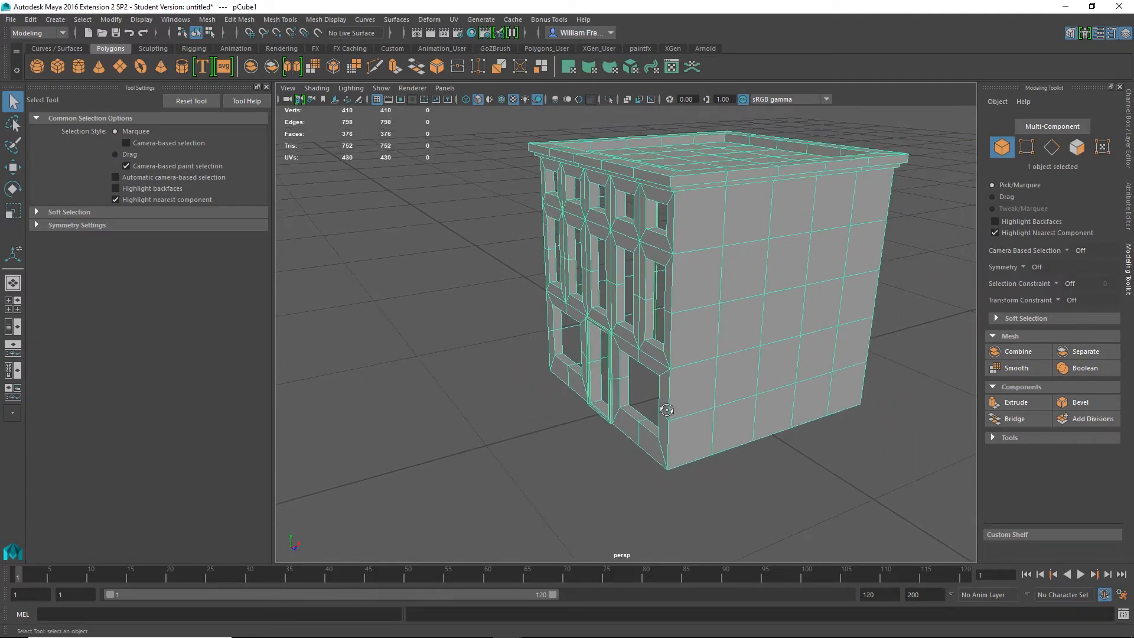
left_click_drag(666, 409, 680, 353, "alt")
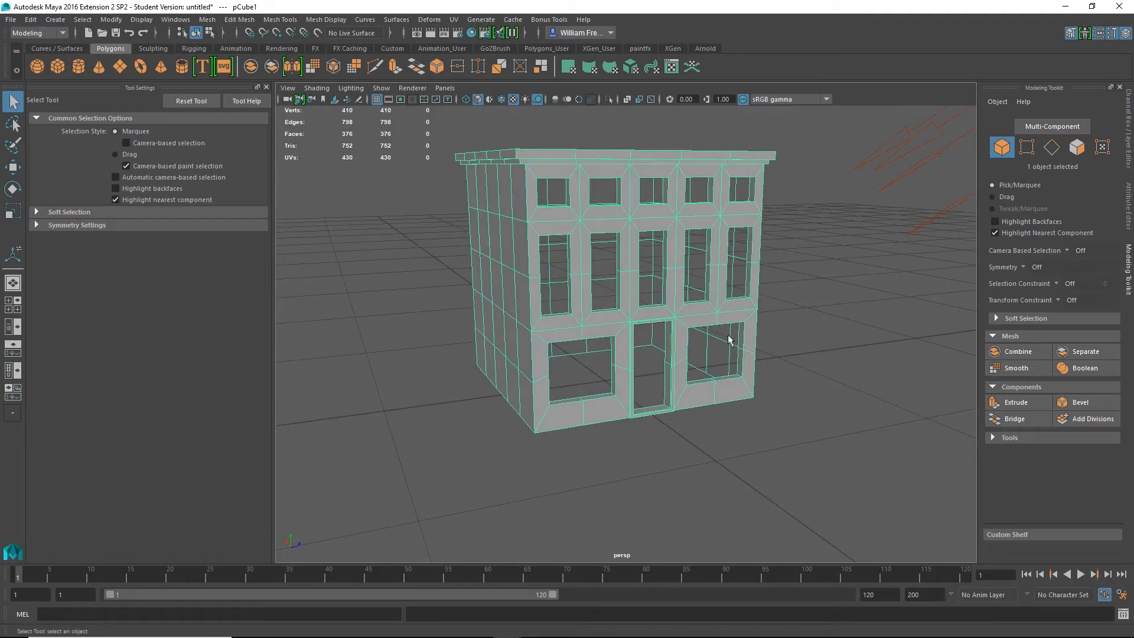
left_click_drag(720, 419, 760, 421, "alt")
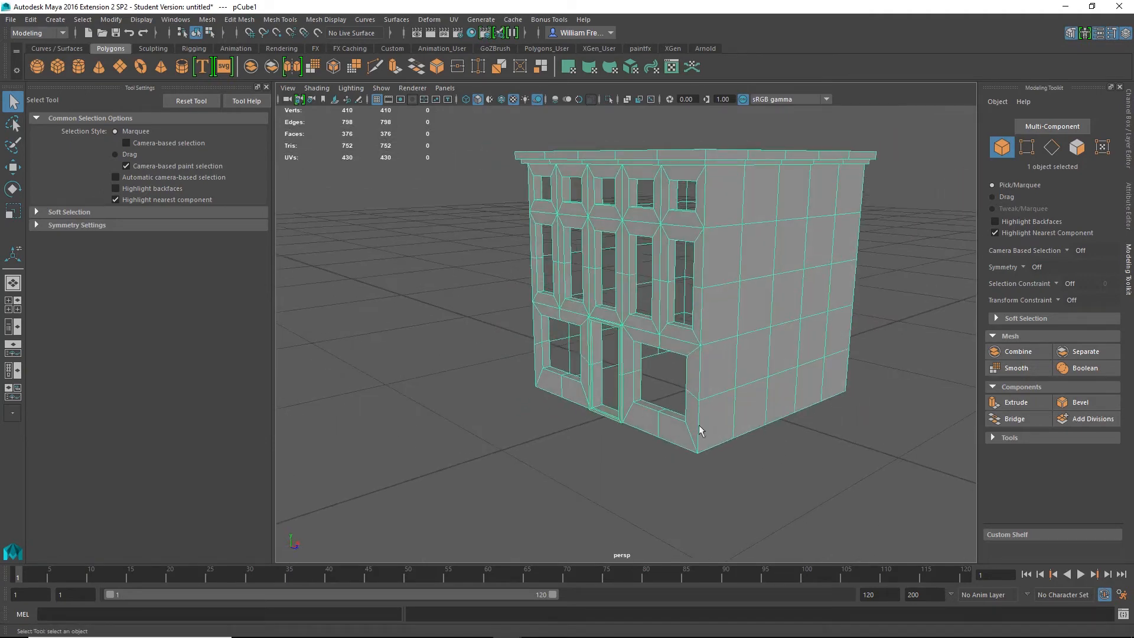
right_click_drag(610, 392, 657, 388, "alt")
left_click_drag(658, 387, 694, 377, "alt")
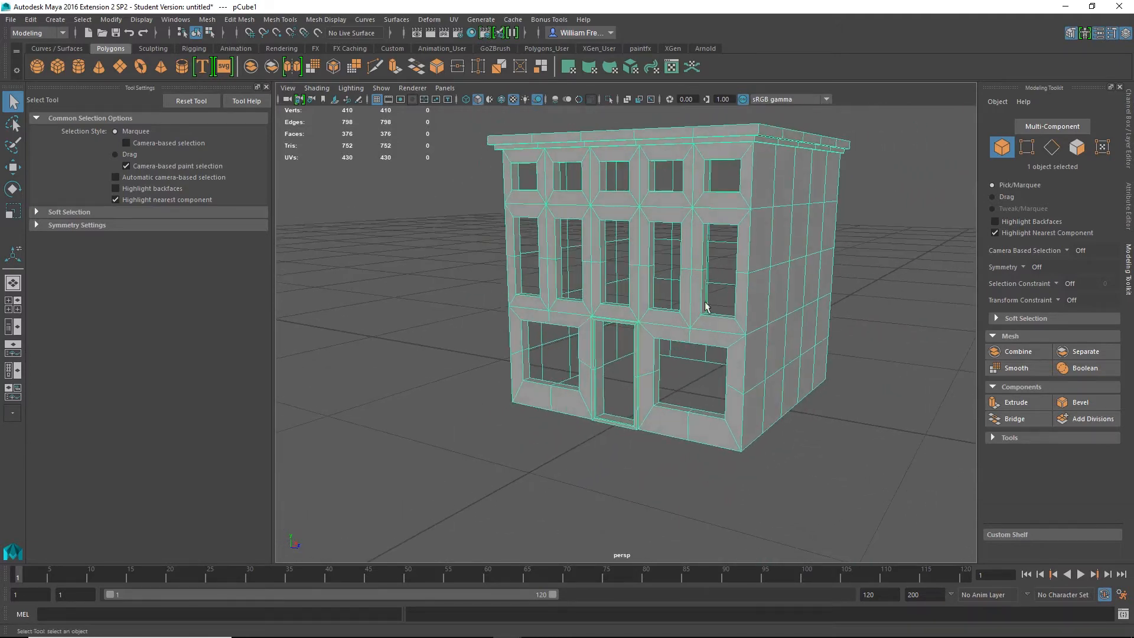
left_click_drag(717, 228, 781, 237, "alt")
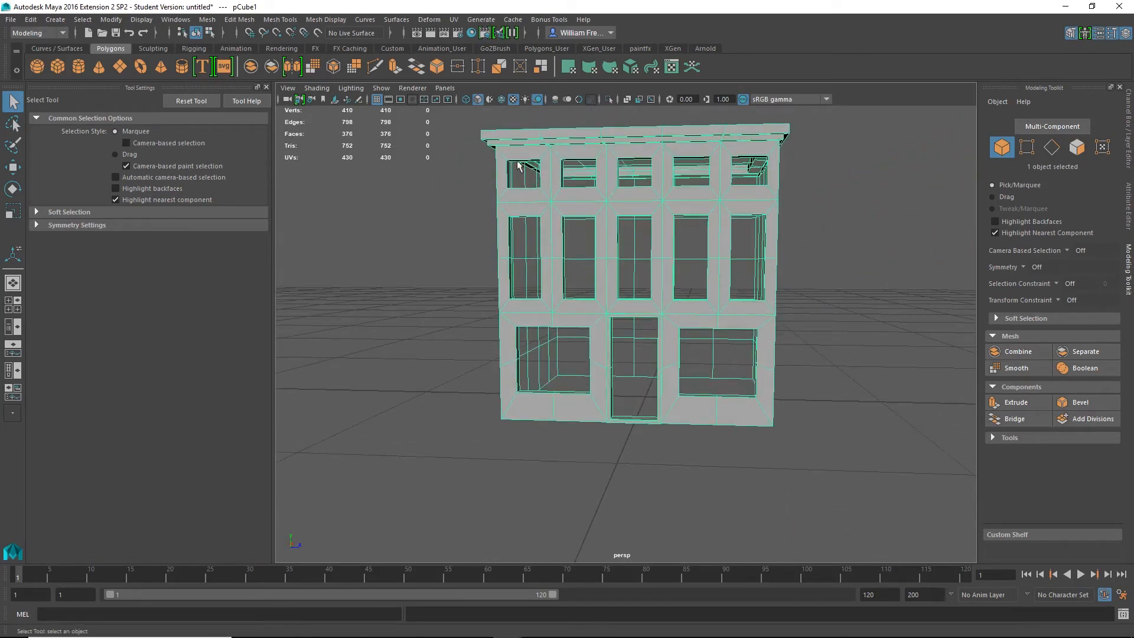
left_click_drag(786, 427, 570, 352, "alt")
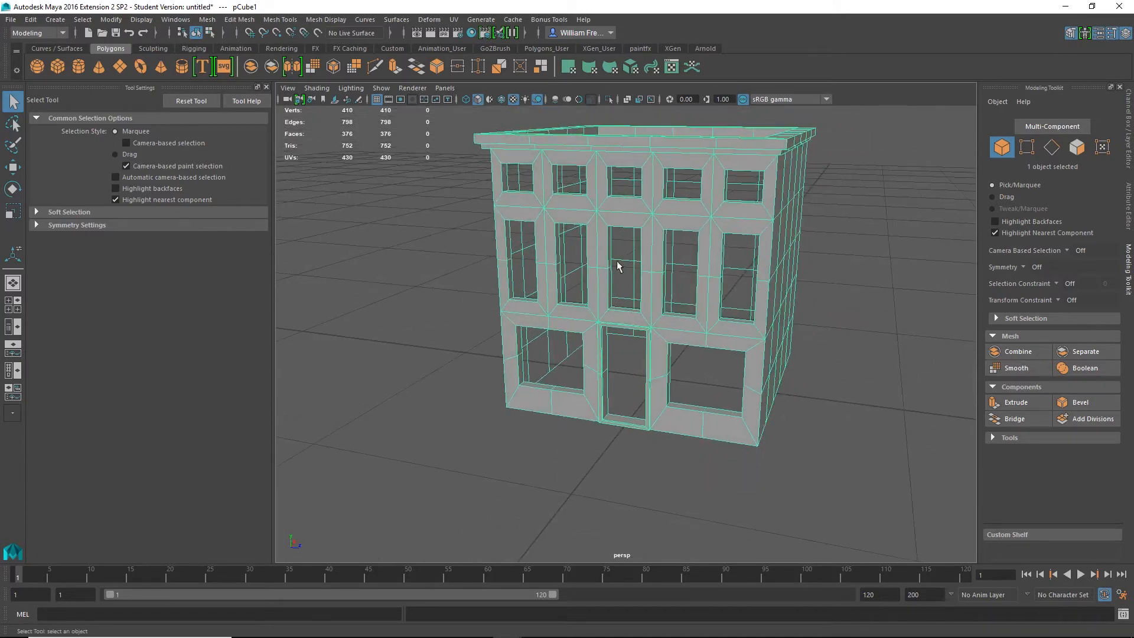
- Turn off Backface Culling for the perspective view and examine the building's interior through the doorway and window openings
left_click(288, 88)
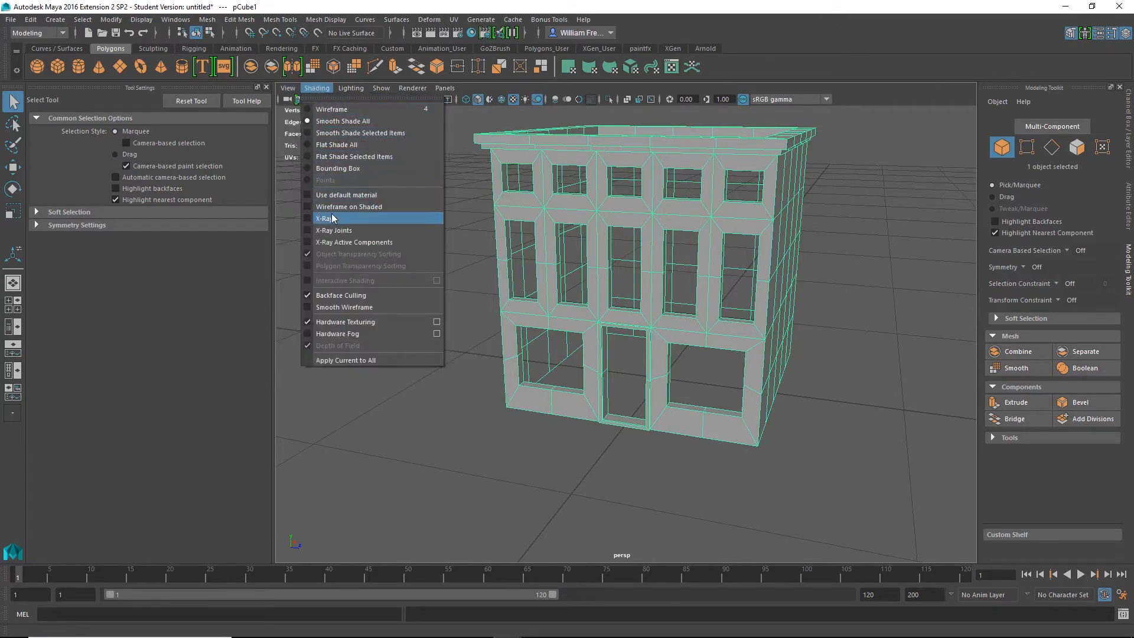
left_click(326, 296)
right_click_drag(660, 439, 654, 452, "alt")
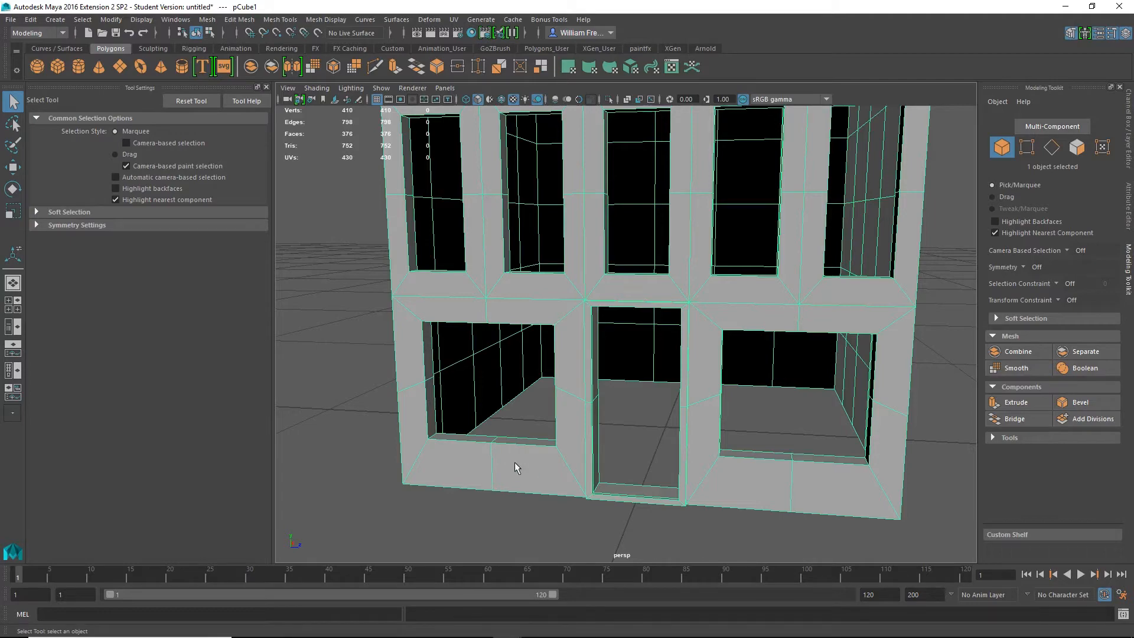
left_click_drag(515, 463, 517, 501, "alt")
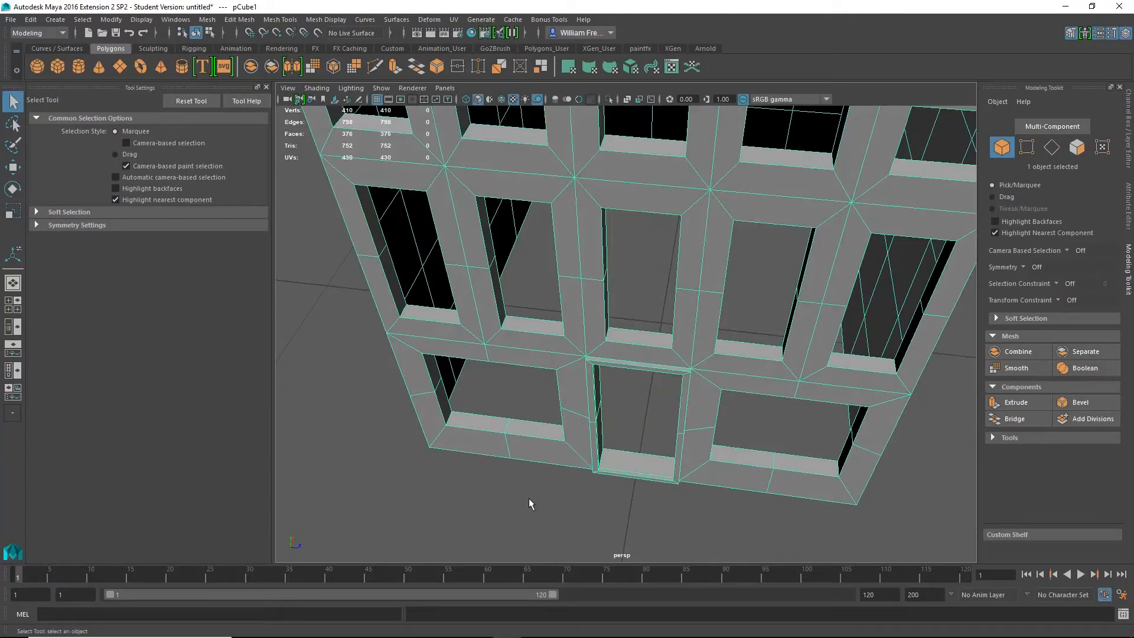
left_click_drag(483, 439, 495, 448, "alt")
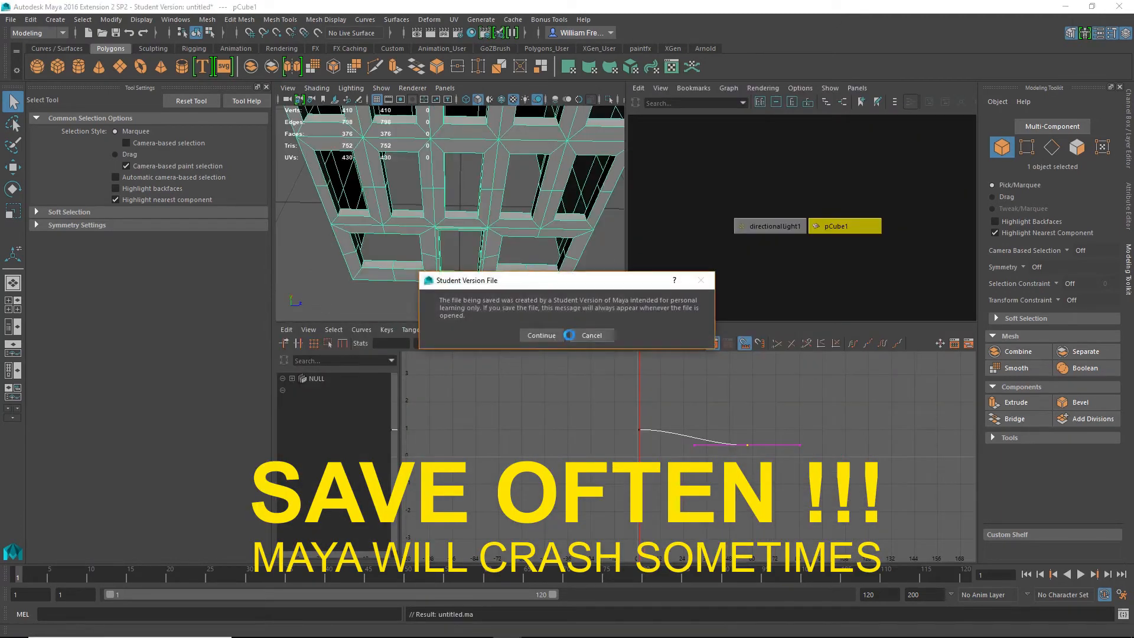
- Dismiss the student version and failed-save messages, and close the crash error report without sending it
left_click(587, 336)
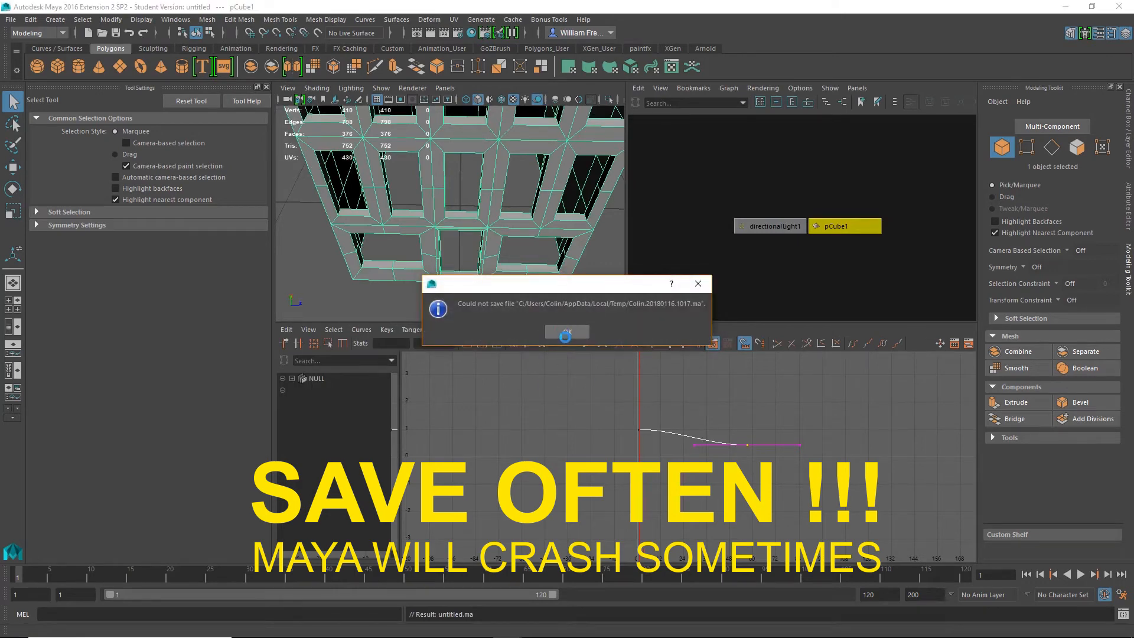
left_click(565, 334)
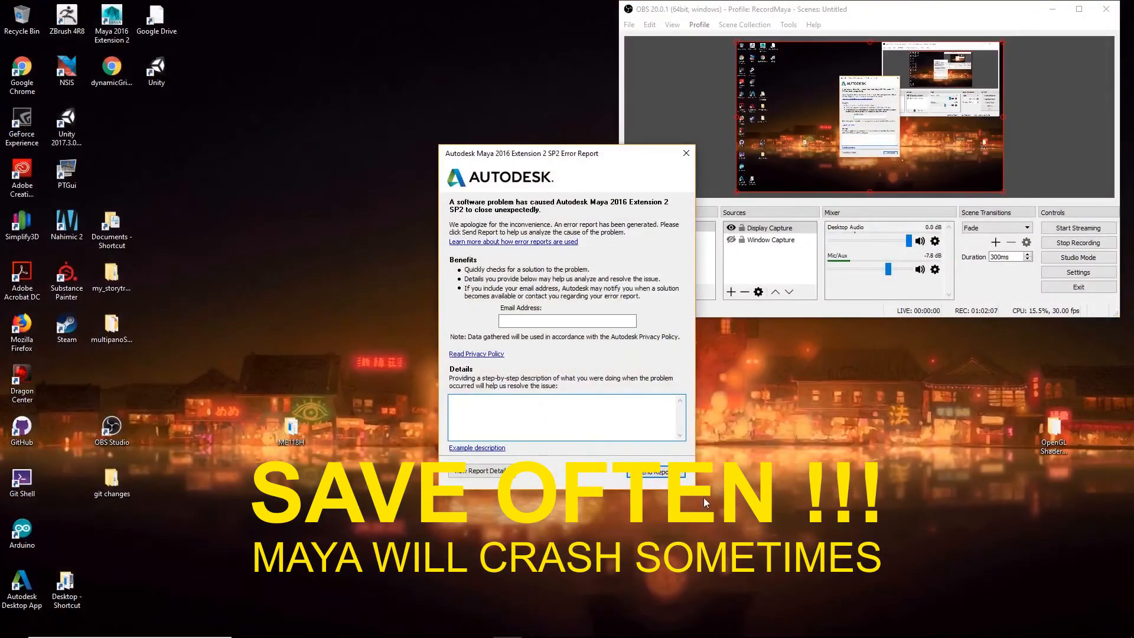
left_click(686, 153)
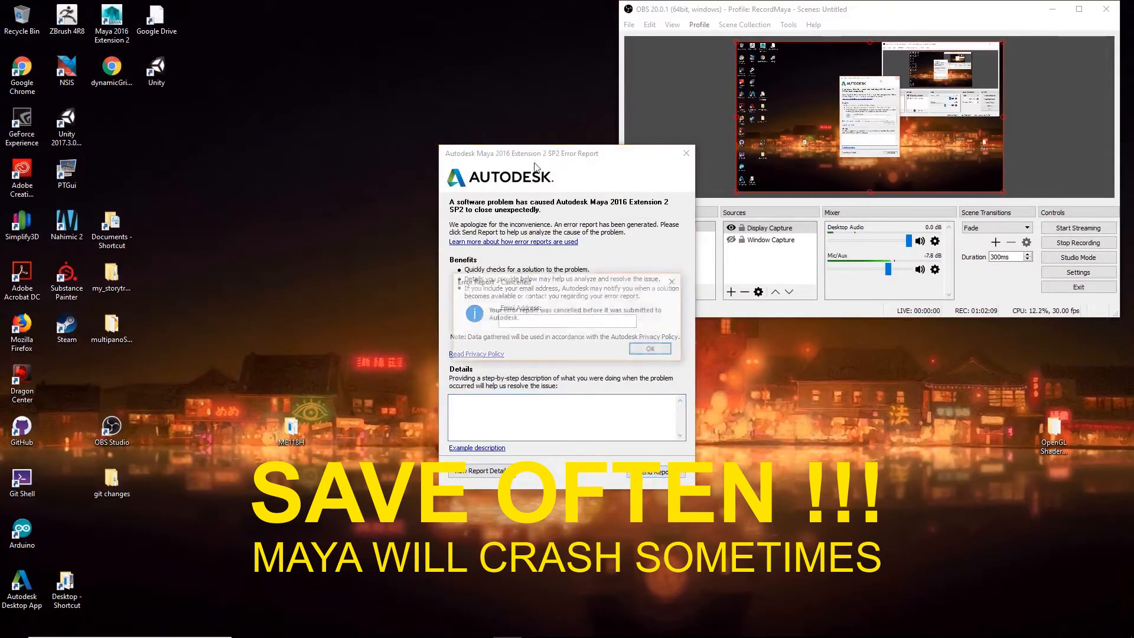
left_click(653, 350)
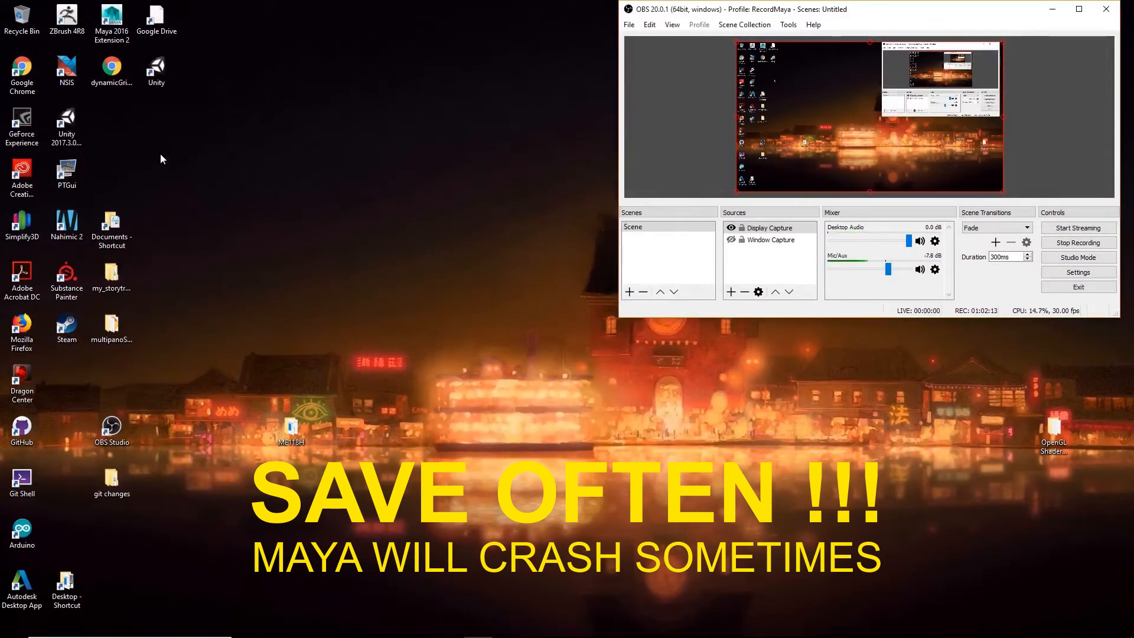
- Relaunch Maya 2016 from the desktop, continue past the shelf error and close the What's New Highlight Settings
double_click(112, 21)
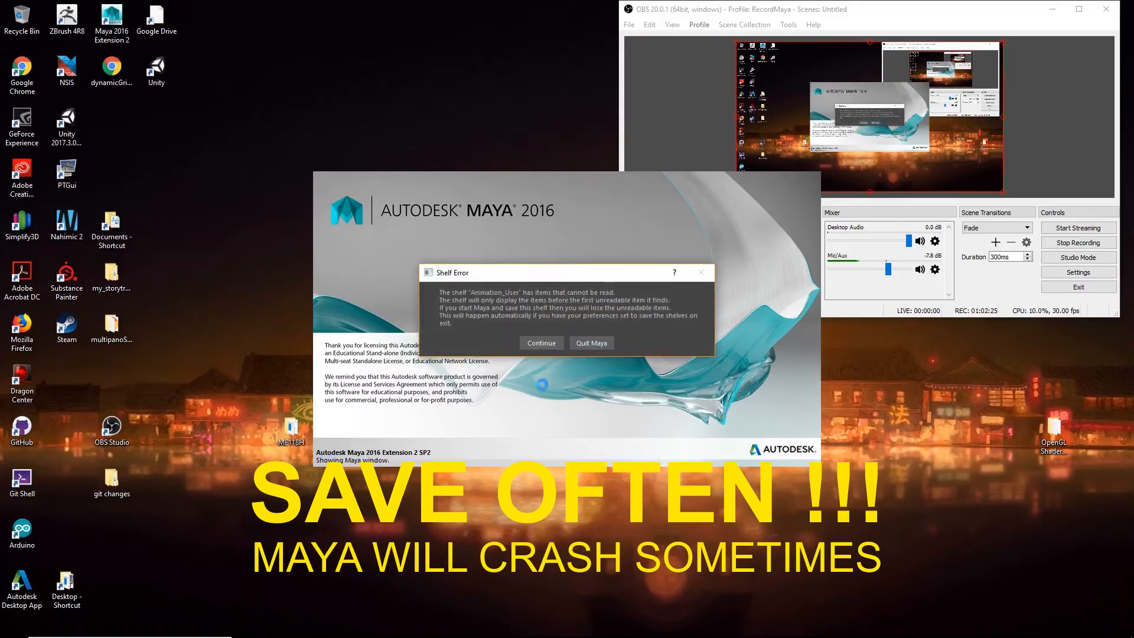
left_click(553, 341)
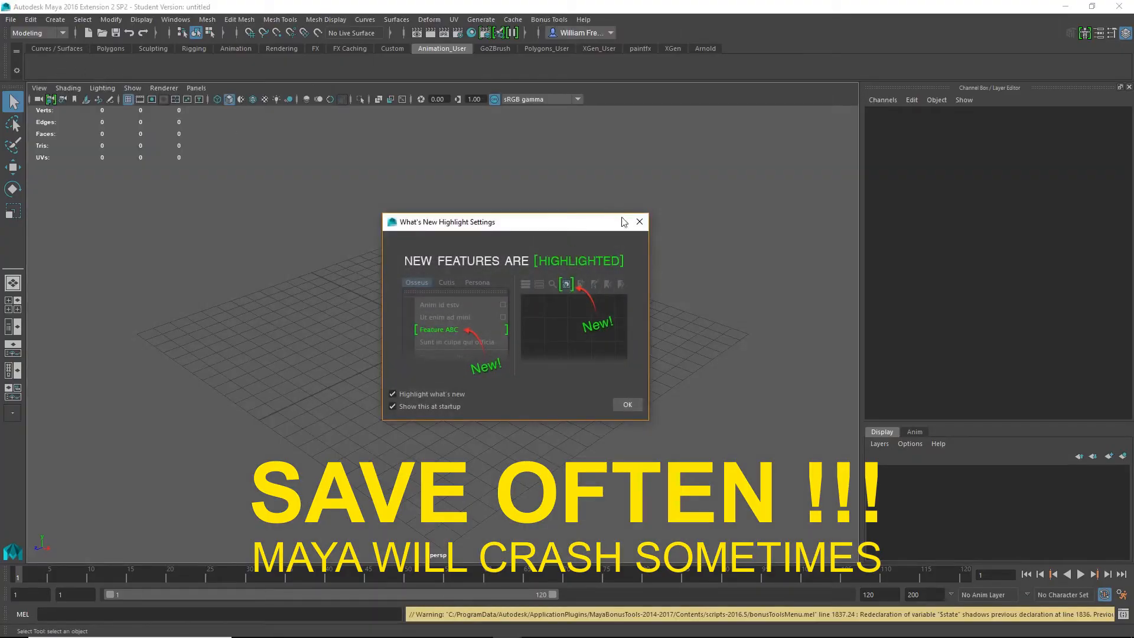
left_click(639, 223)
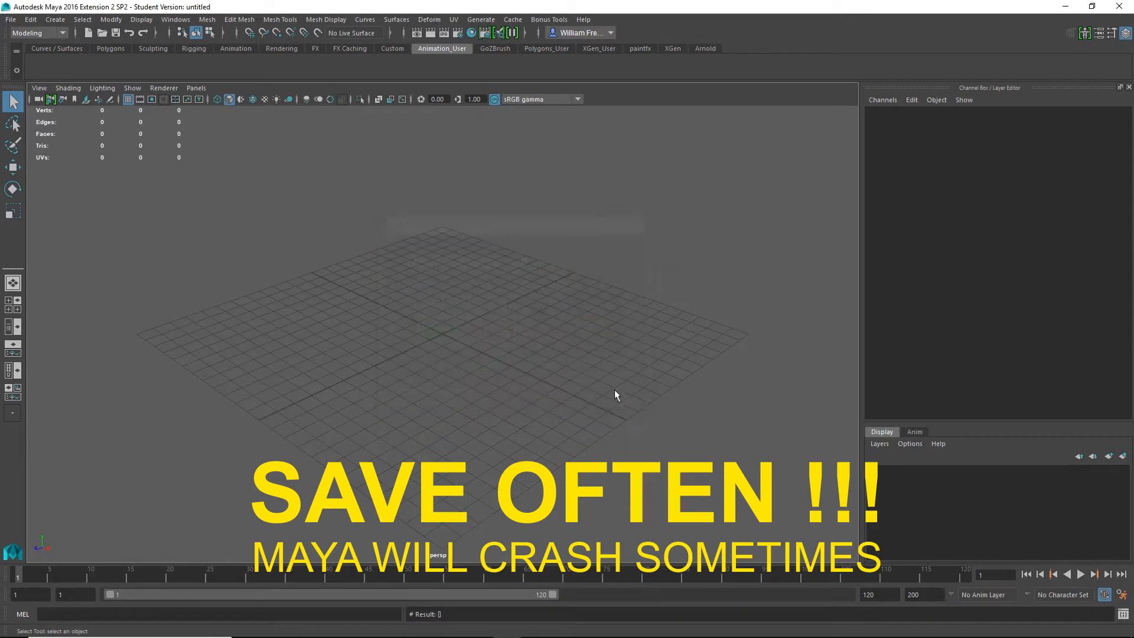
- Create a new polygon cube in the empty scene
left_click(113, 49)
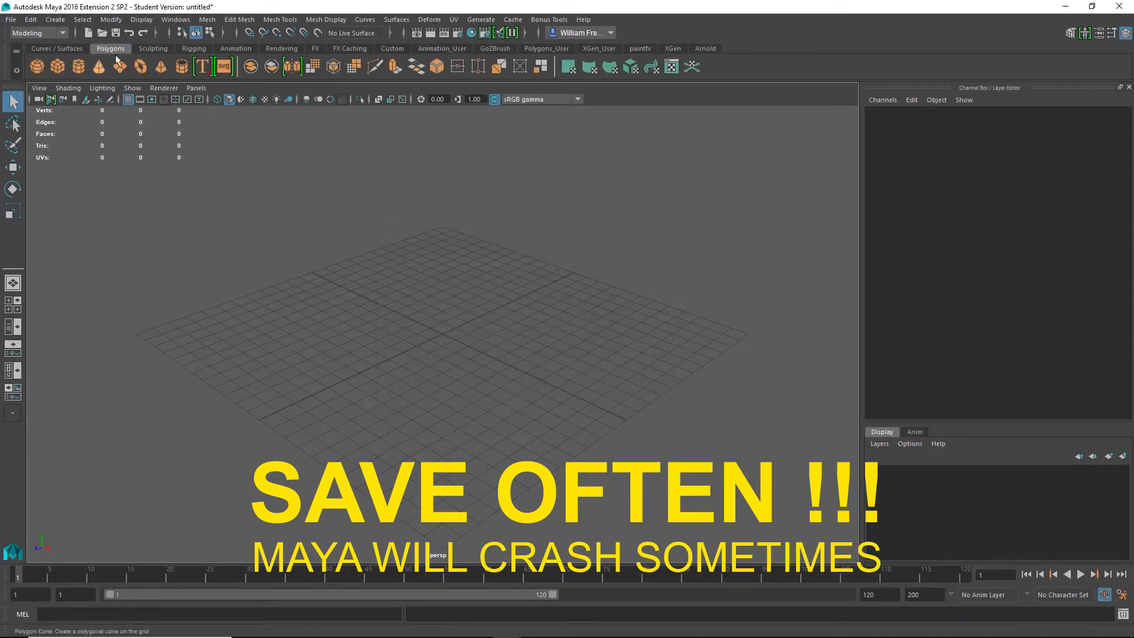
left_click(55, 20)
mouse_move(73, 63)
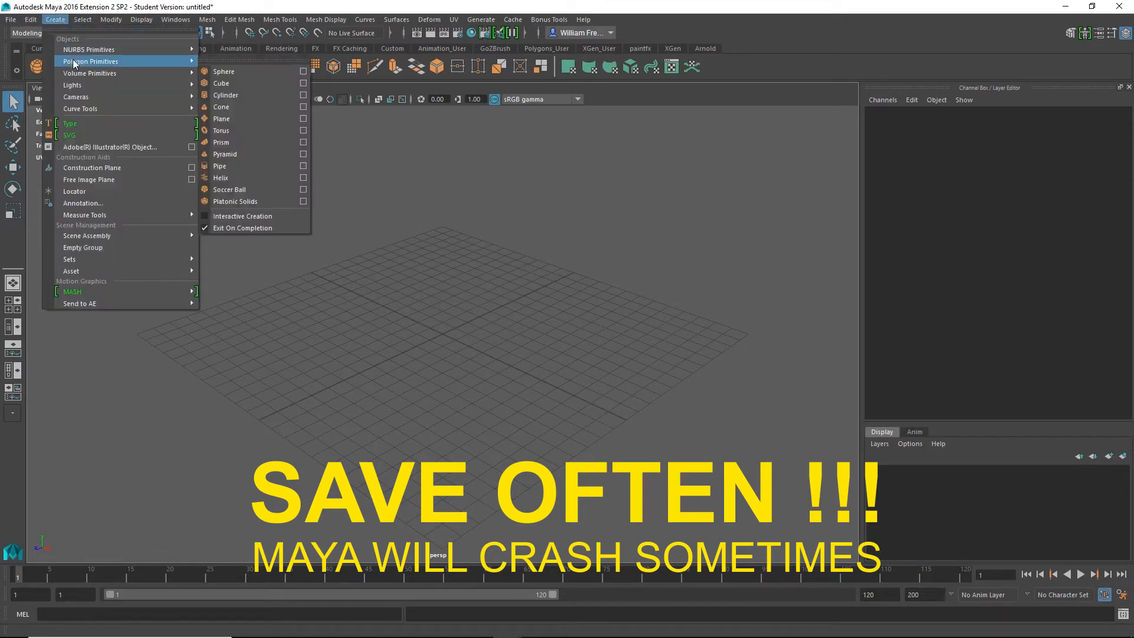
left_click(237, 83)
- Scale the cube uniformly to about 11.745 and raise it to about 5.725 on Y so it sits on the grid
key("r")
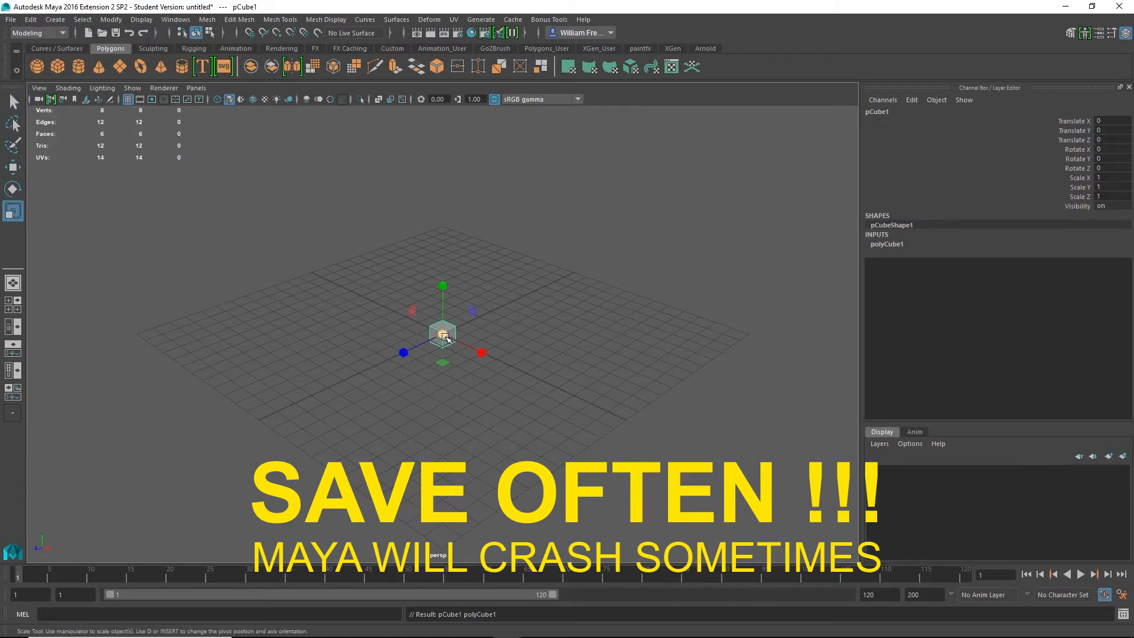
left_click_drag(443, 334, 609, 365)
key("w")
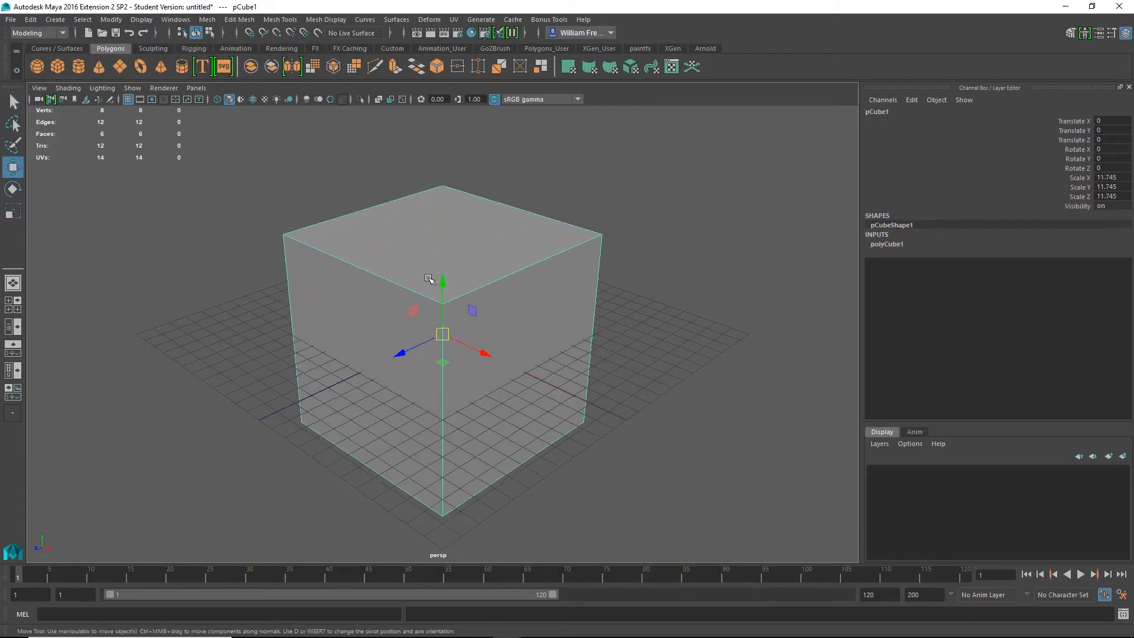
left_click_drag(443, 287, 449, 180)
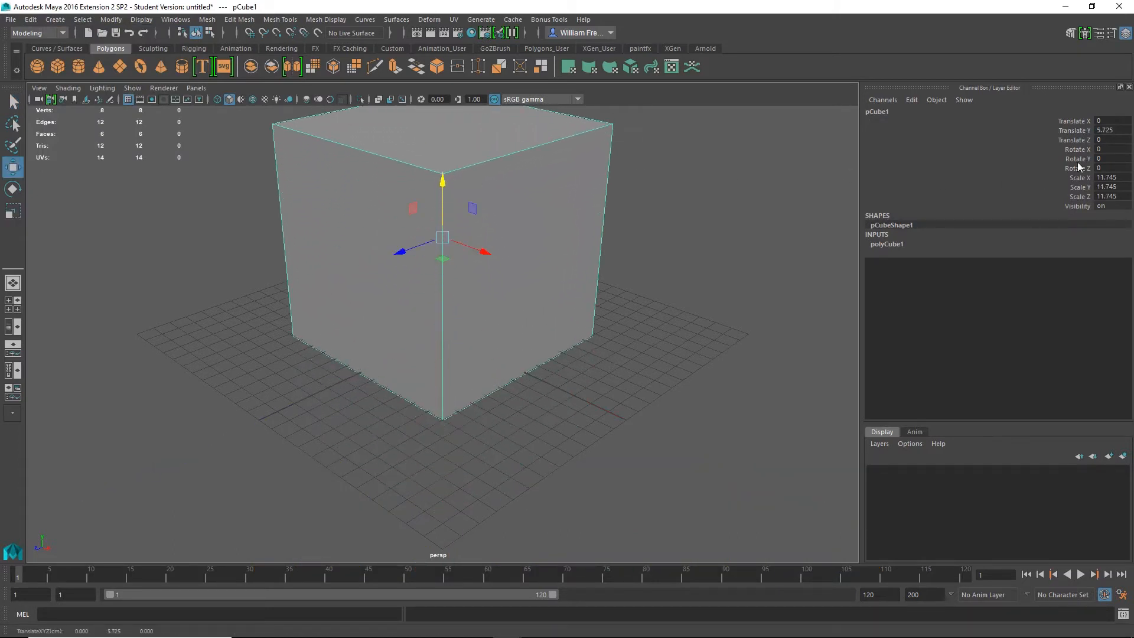
- Set the cube's width, height and depth subdivisions to 5 each in its polyCube attributes
left_click(1070, 33)
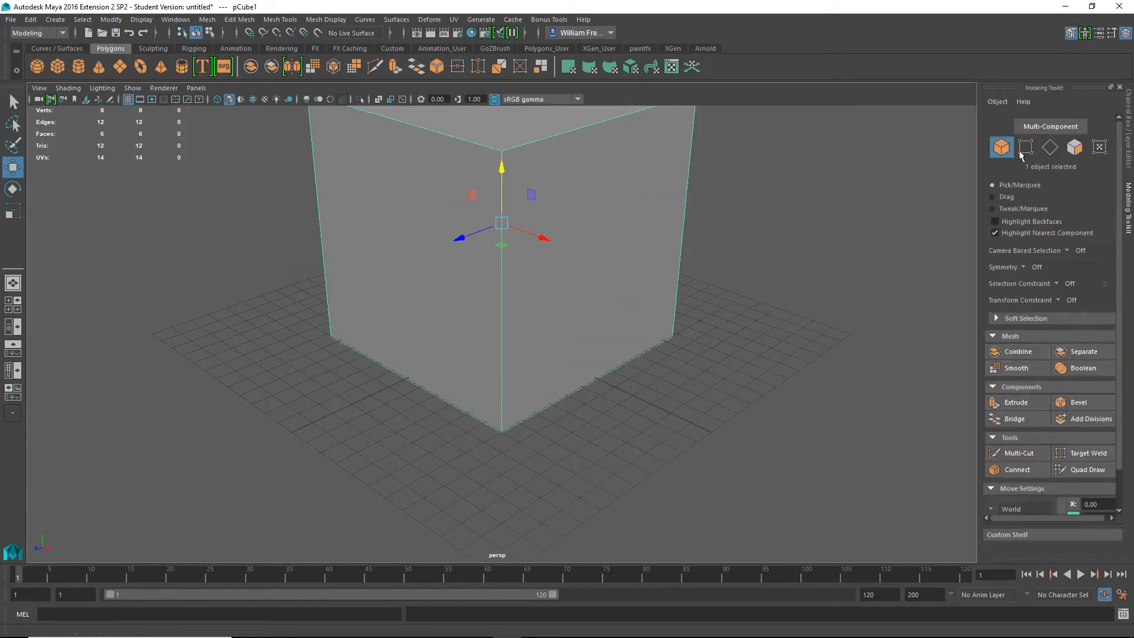
left_click(1098, 32)
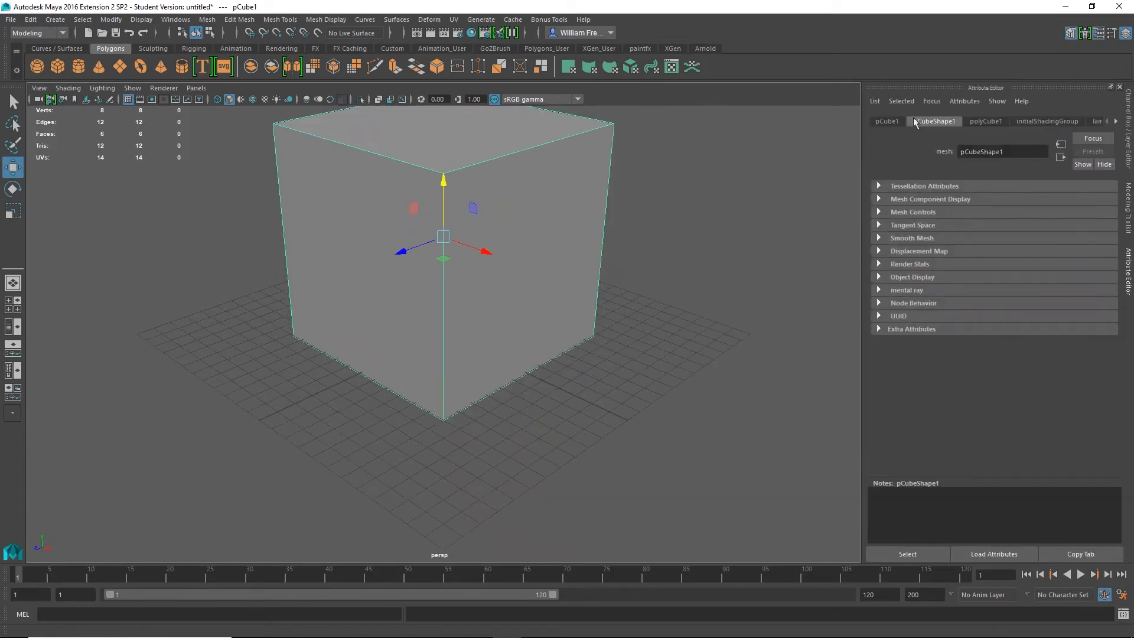
left_click(985, 121)
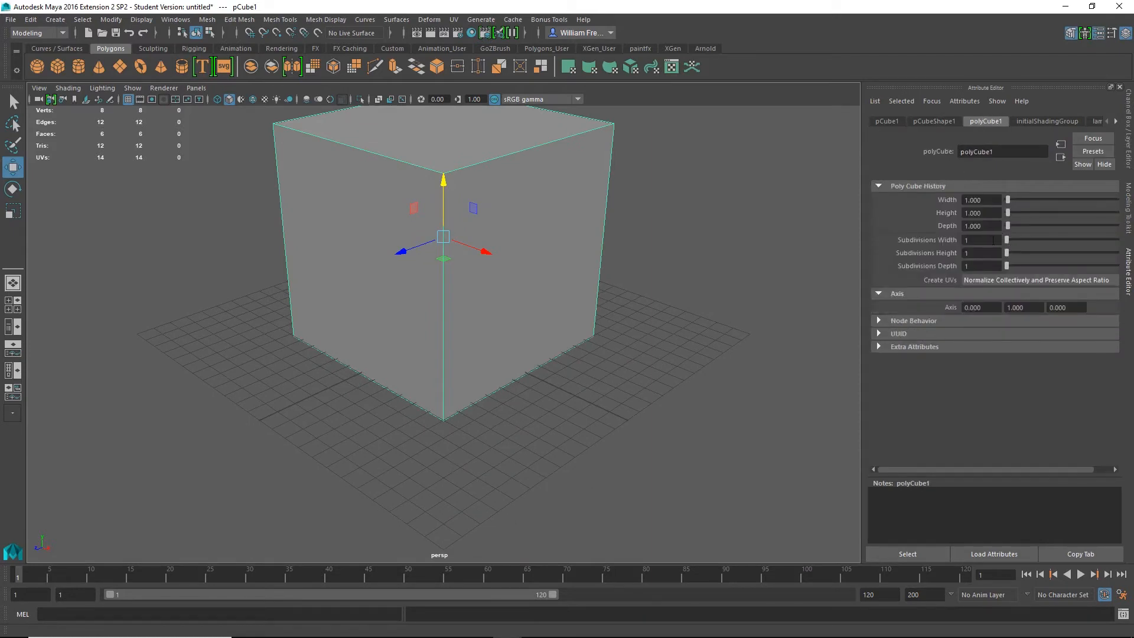
left_click(982, 253)
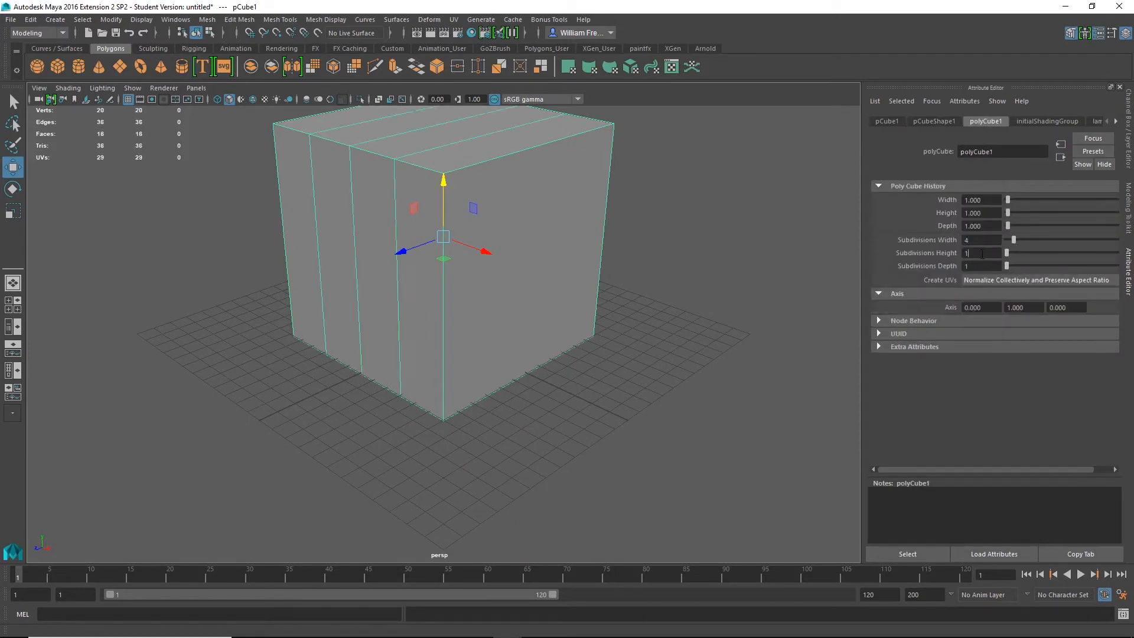
type("4")
left_click(979, 241)
key("Tab")
key("Tab")
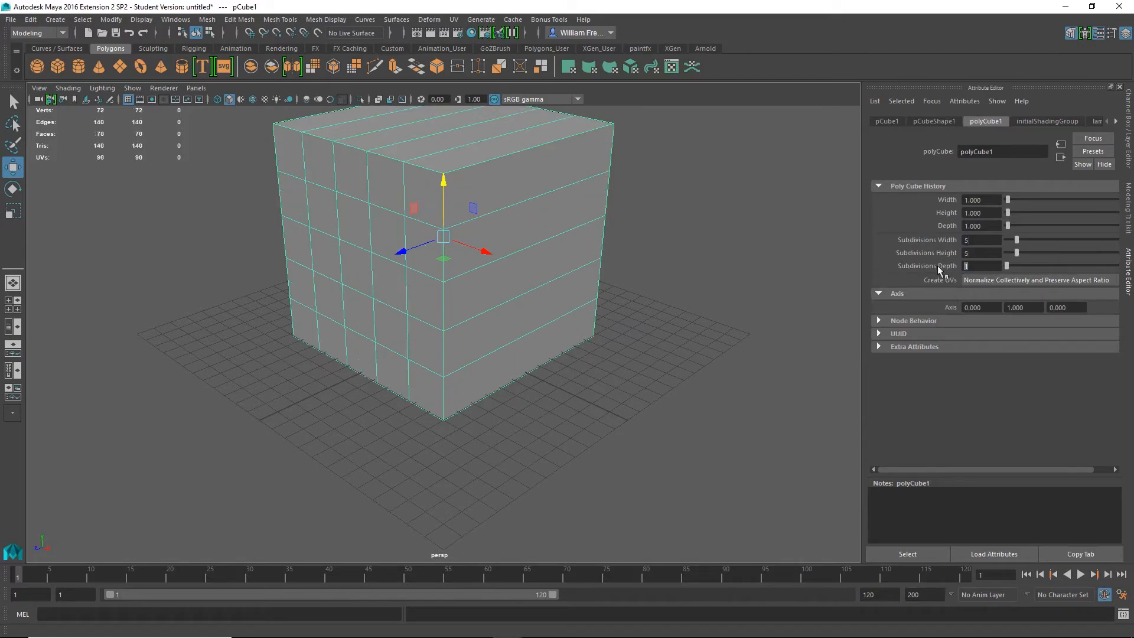
left_click(980, 254)
left_click_drag(827, 287, 580, 295, "alt")
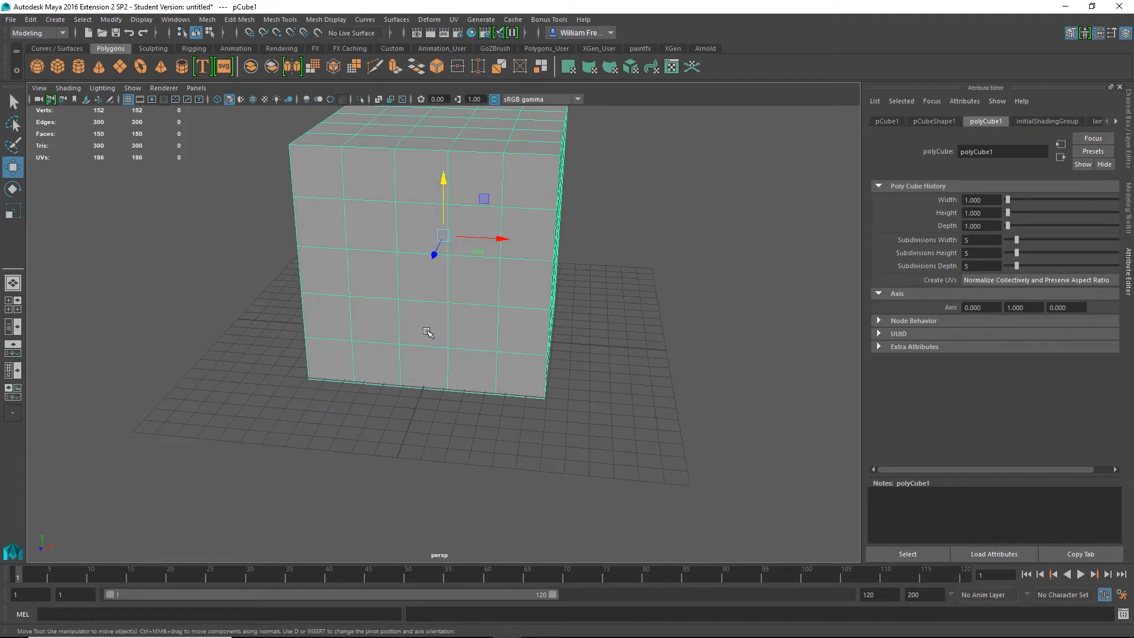
left_click_drag(710, 339, 738, 420, "alt")
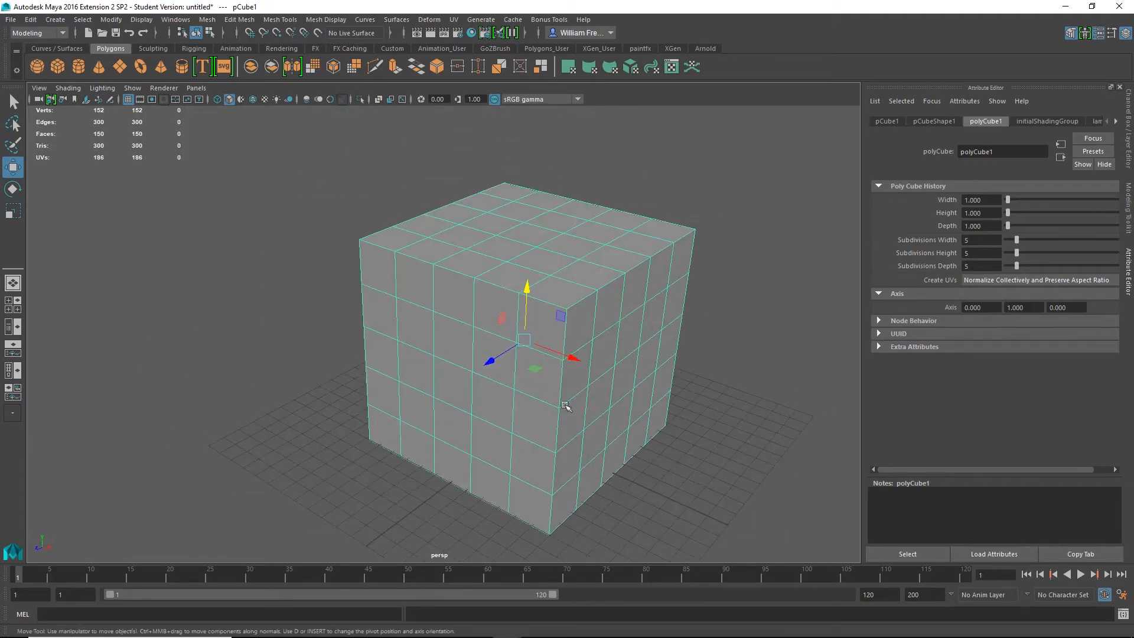
- Switch the cube to face selection and select the two lowest faces in the middle column of the front wall
right_click(573, 401)
left_click(614, 302)
left_click_drag(572, 319, 547, 362, "alt")
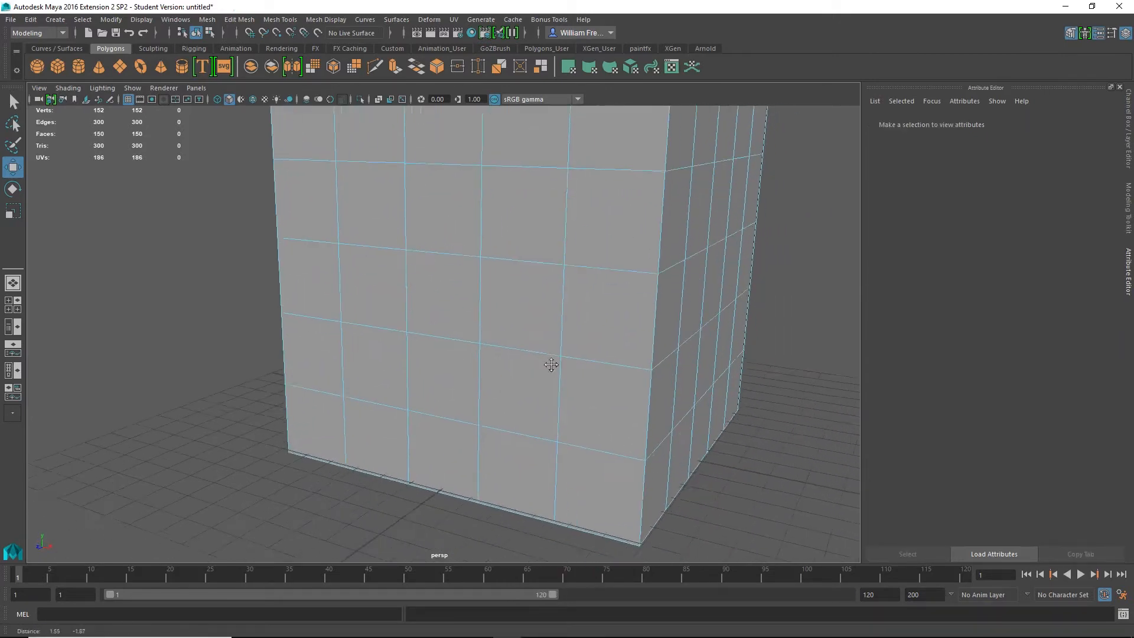
left_click(463, 375)
left_click(455, 430, "shift")
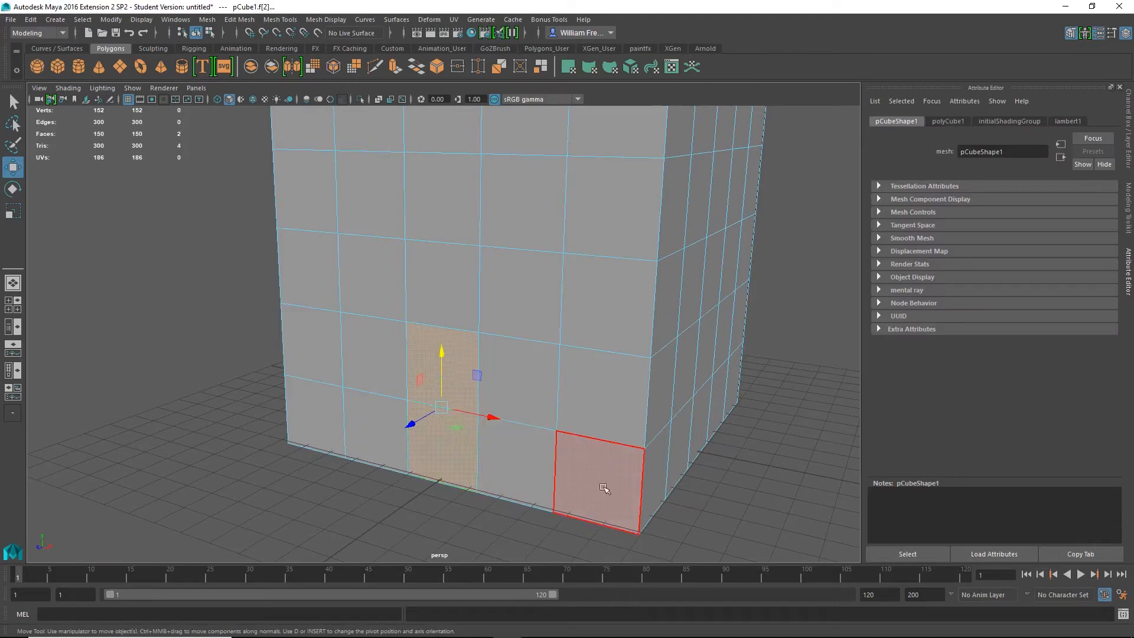
left_click_drag(643, 494, 582, 476, "alt")
right_click_drag(582, 476, 543, 421, "alt")
middle_click_drag(543, 421, 532, 369, "alt")
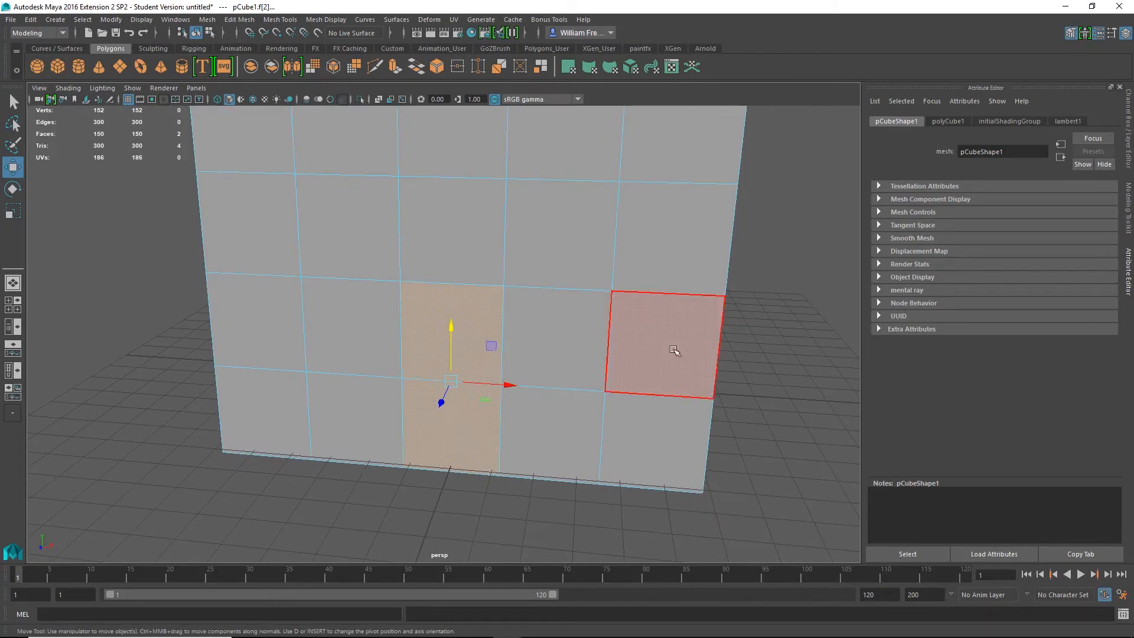
right_click_drag(683, 468, 560, 368, "alt")
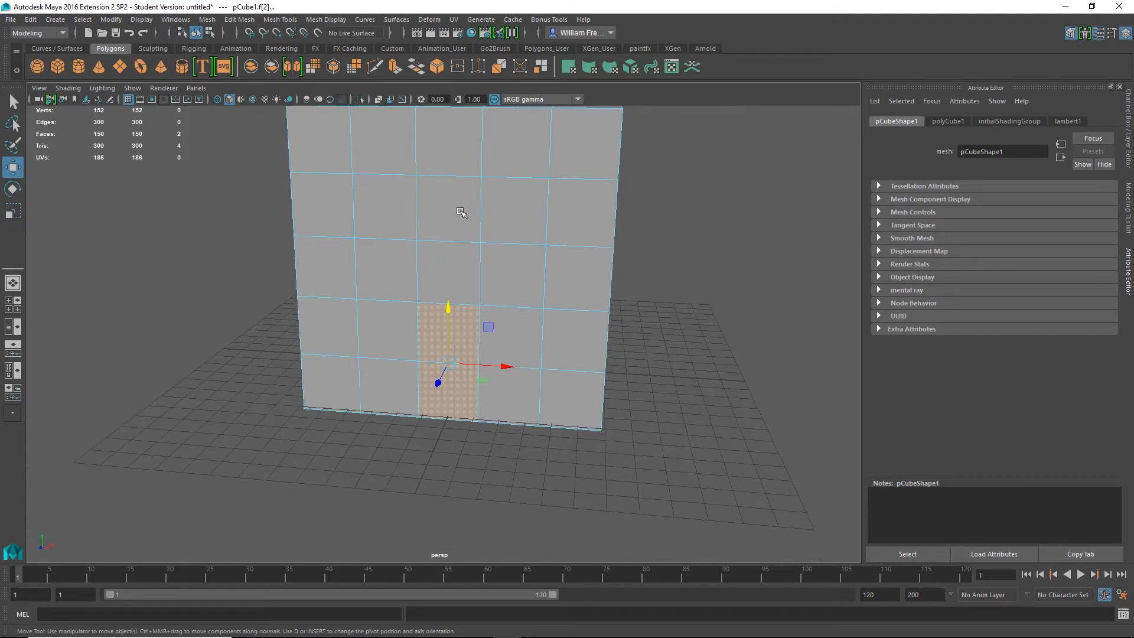
left_click_drag(505, 233, 691, 310, "alt")
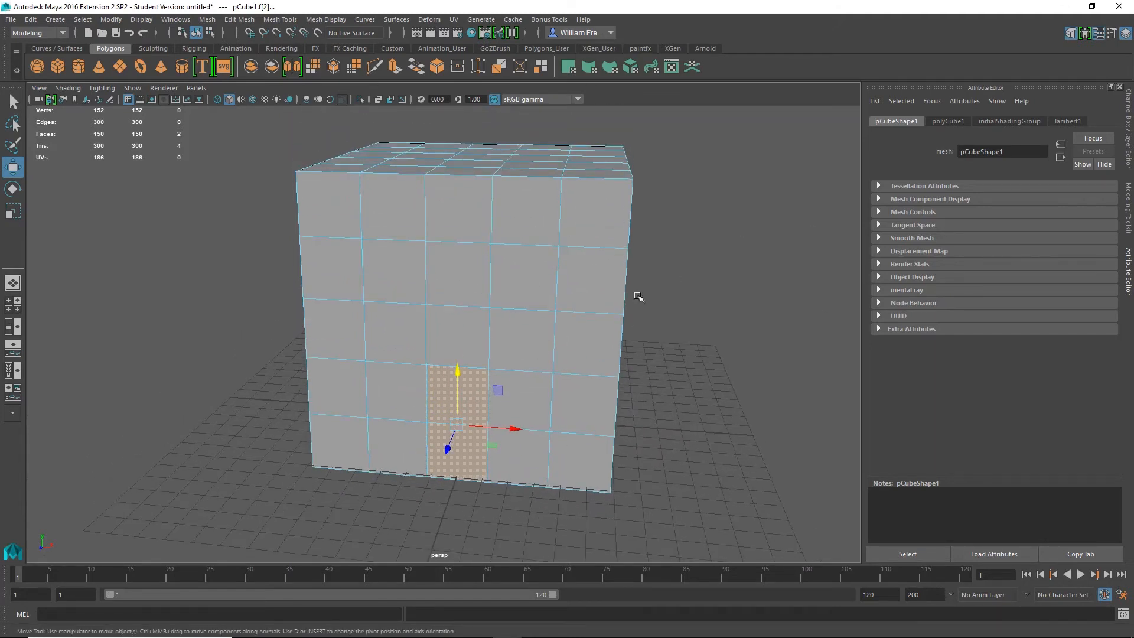
- Select the two-by-two block of faces at the front wall's lower right corner
left_click(543, 417)
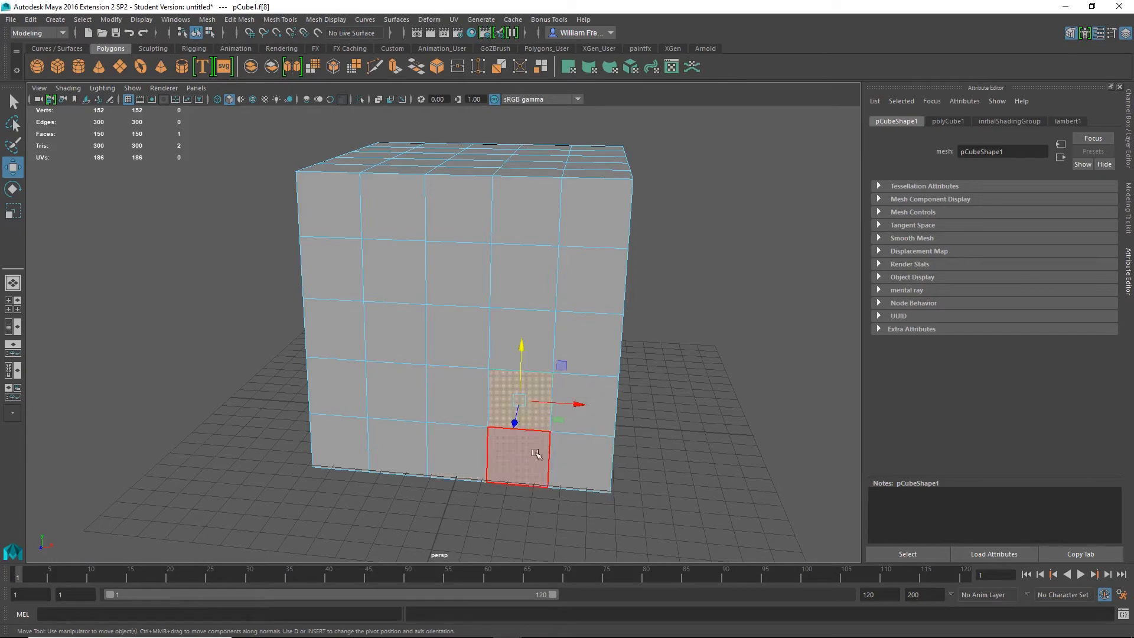
left_click(521, 460, "shift")
left_click(595, 455, "shift")
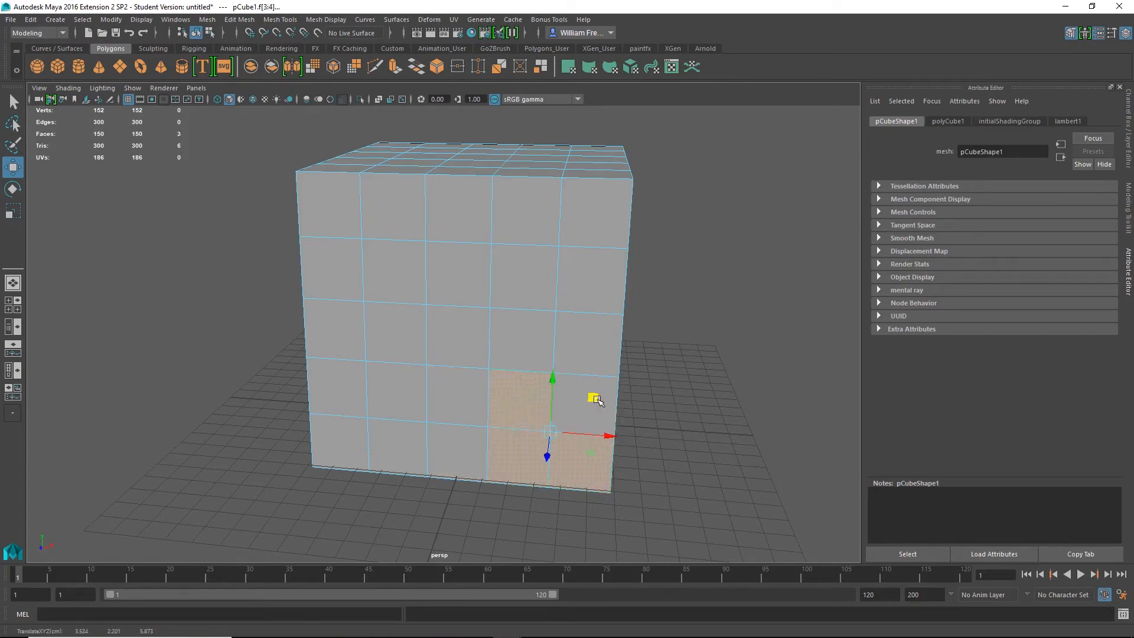
left_click(603, 420, "shift")
left_click_drag(663, 471, 626, 426, "alt")
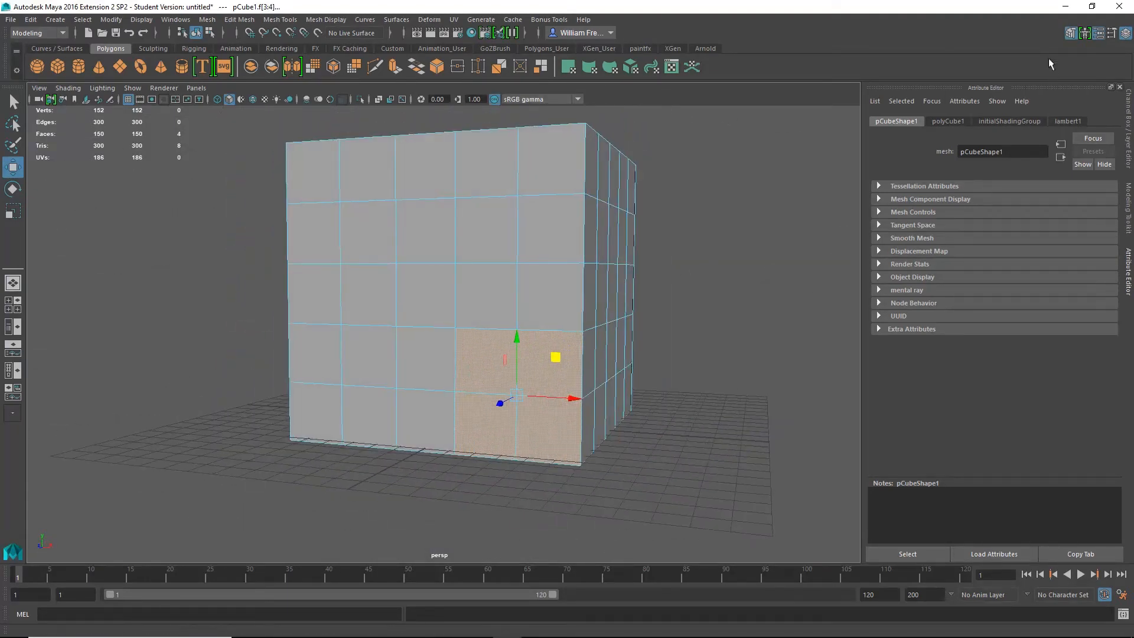
- Extrude the four selected wall faces and scale them inward to form a window border
left_click(1075, 32)
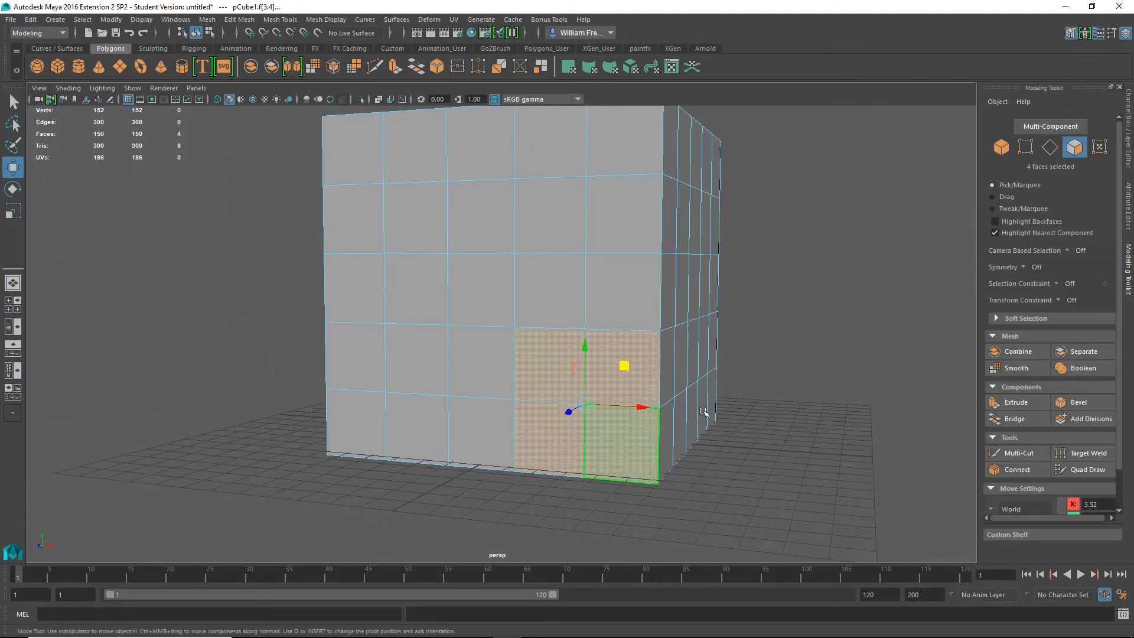
left_click(1015, 403)
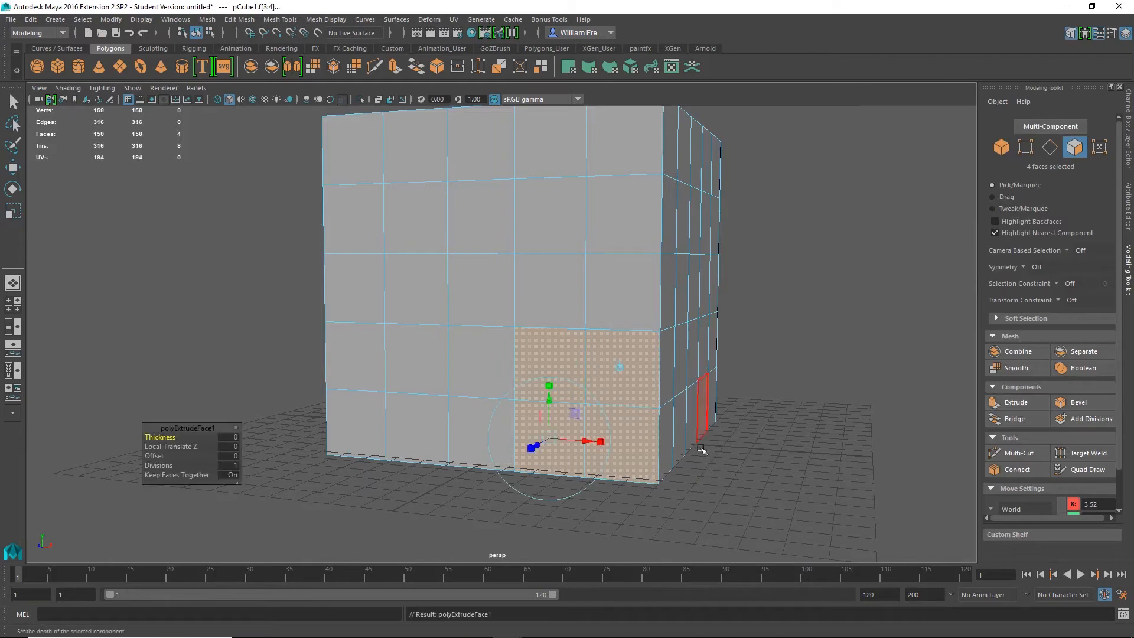
key("r")
left_click_drag(585, 405, 582, 471)
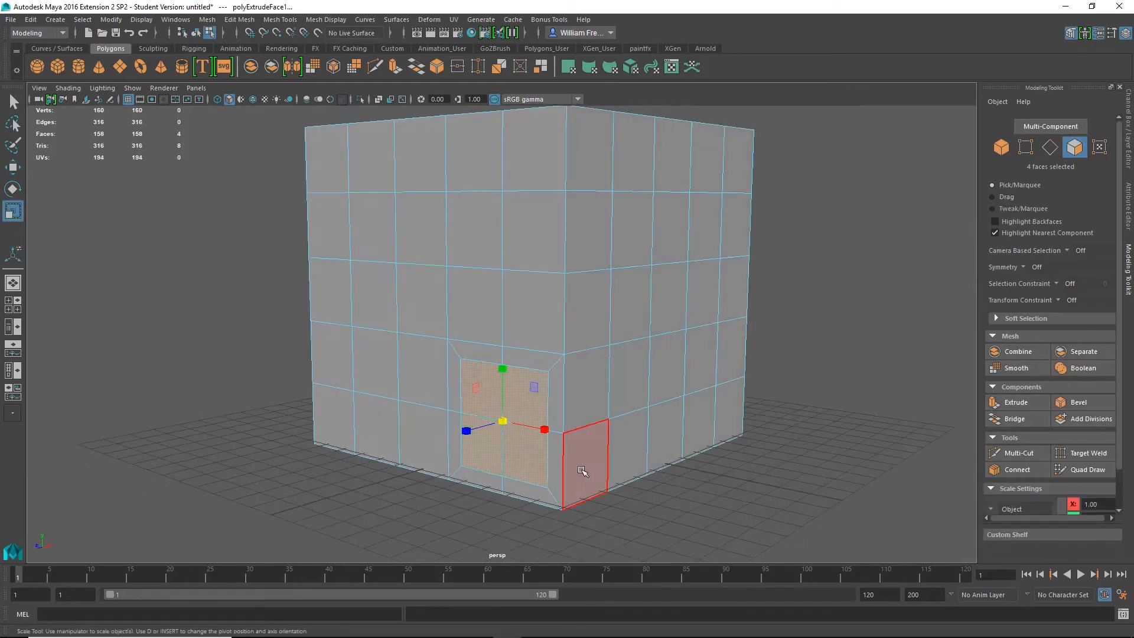
- Extrude the inset faces again, push them slightly into the wall and delete them to open the window
key("ctrl+e")
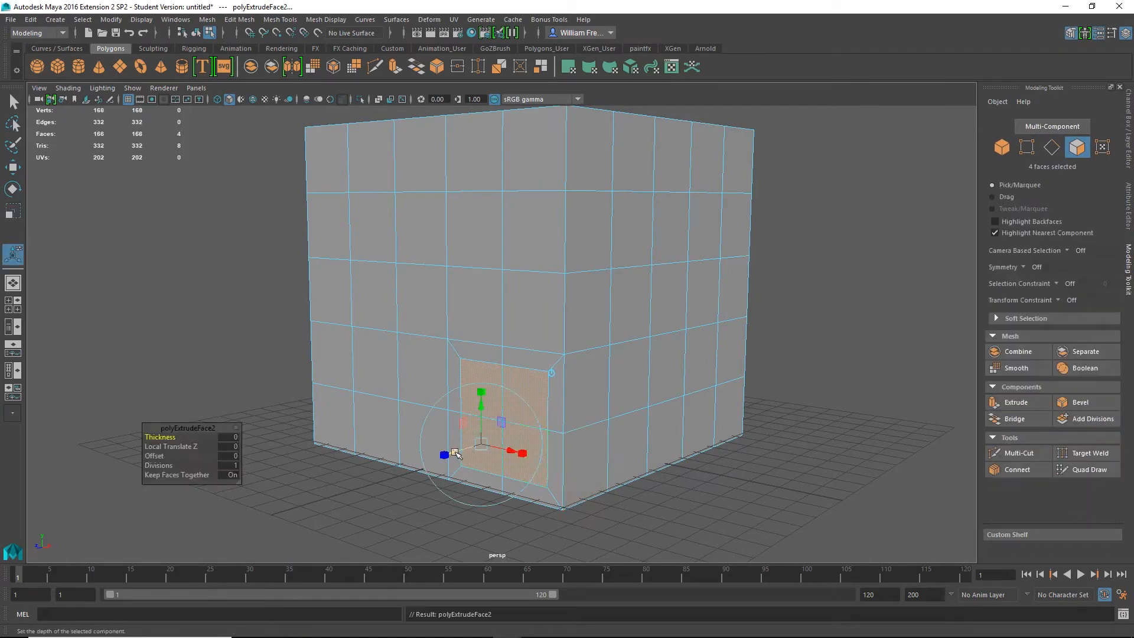
left_click_drag(452, 455, 467, 452)
right_click_drag(537, 514, 584, 576, "alt")
middle_click_drag(620, 558, 621, 449, "alt")
key("Delete")
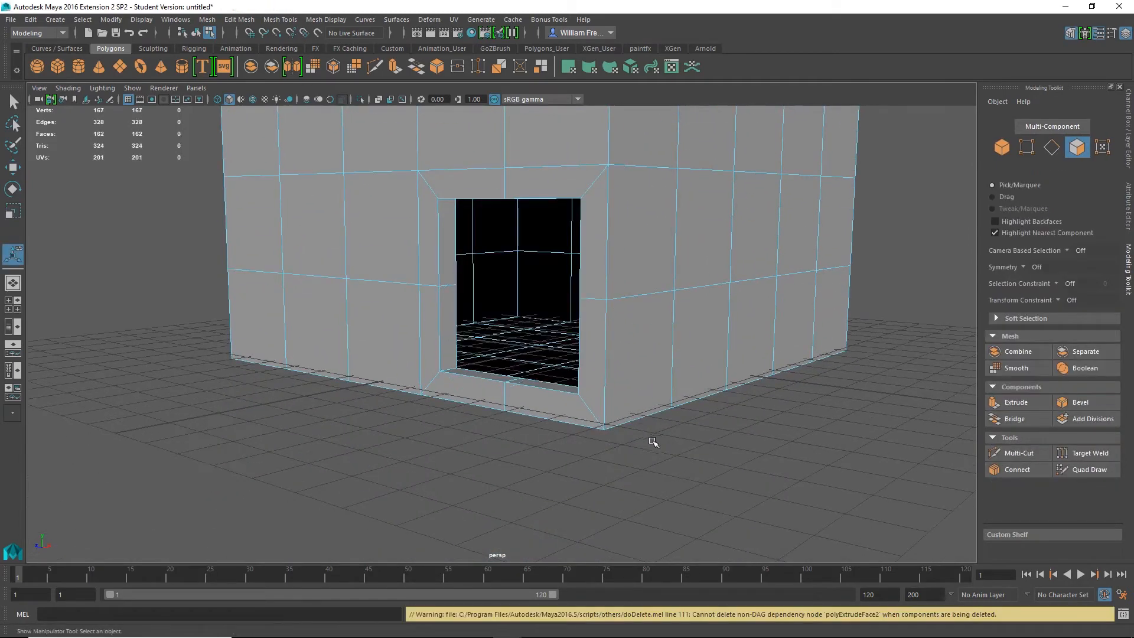
- Try to pick the thin inner reveal faces around the window opening one by one
left_click_drag(480, 450, 644, 472, "alt")
left_click(445, 523)
left_click(425, 490, "shift")
left_click(420, 440, "shift")
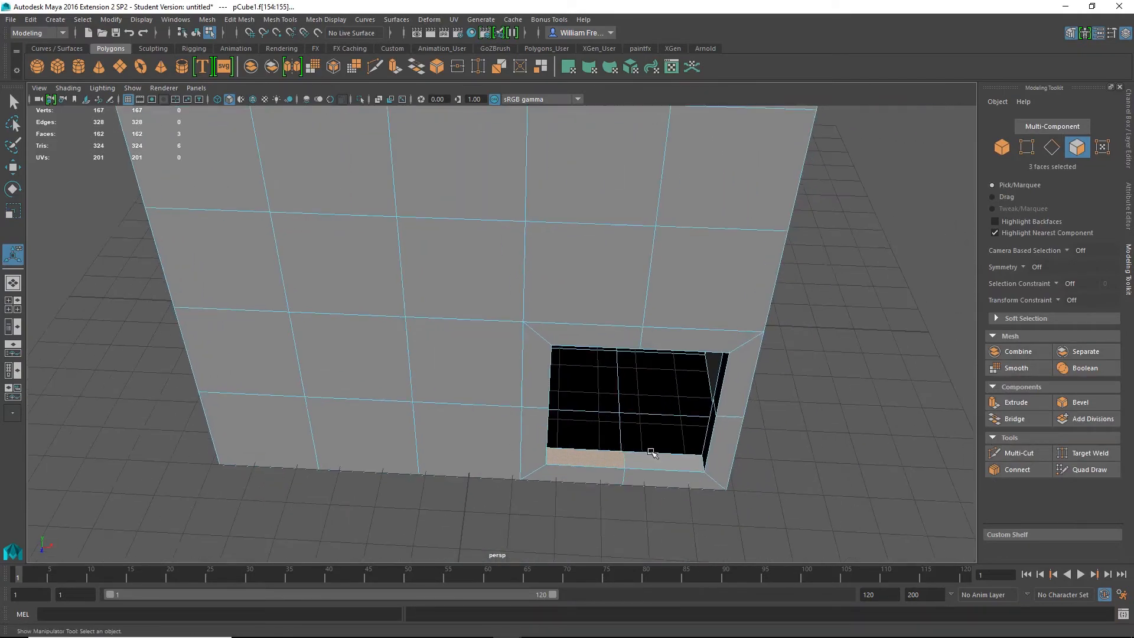
left_click(656, 464, "shift")
left_click(827, 415)
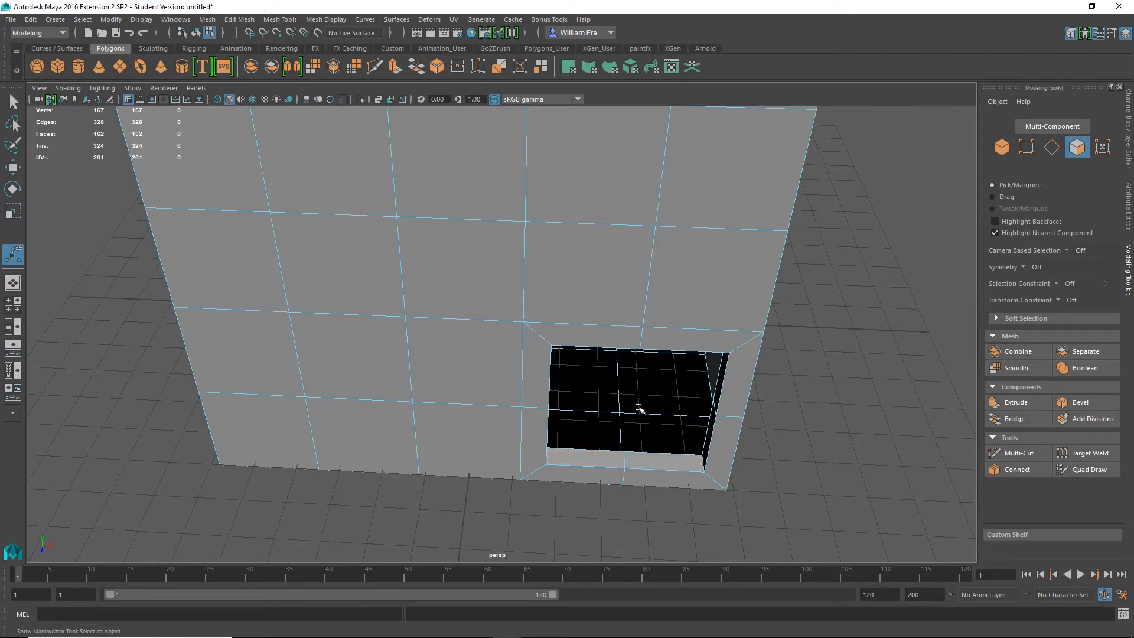
- Show the top view in wireframe and box-select the faces around the window recess
left_click(19, 309)
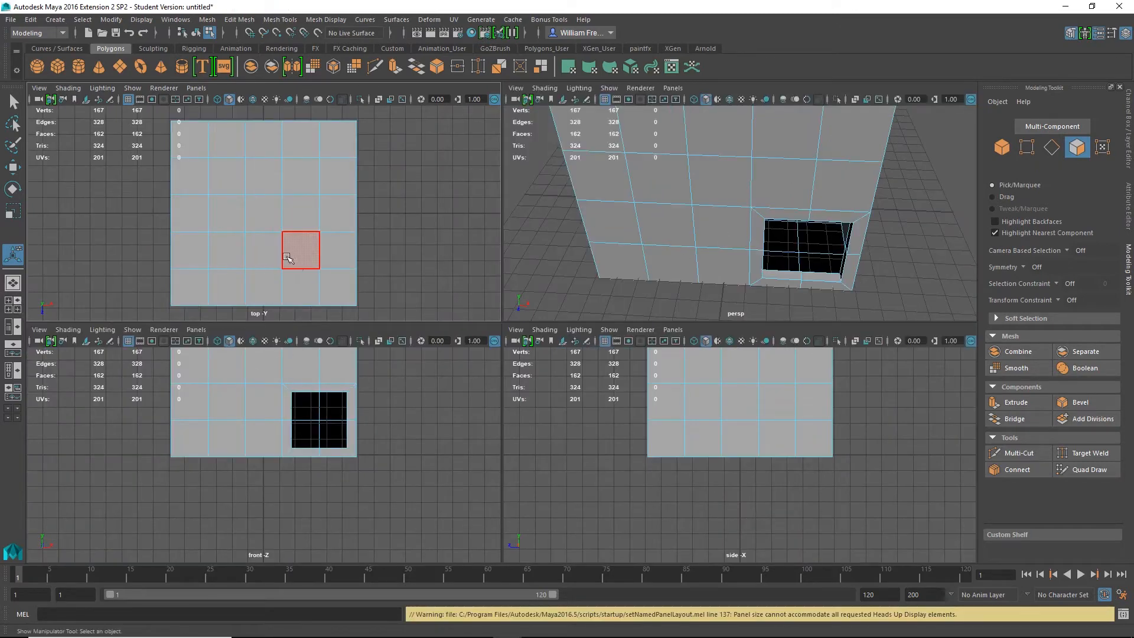
key("4")
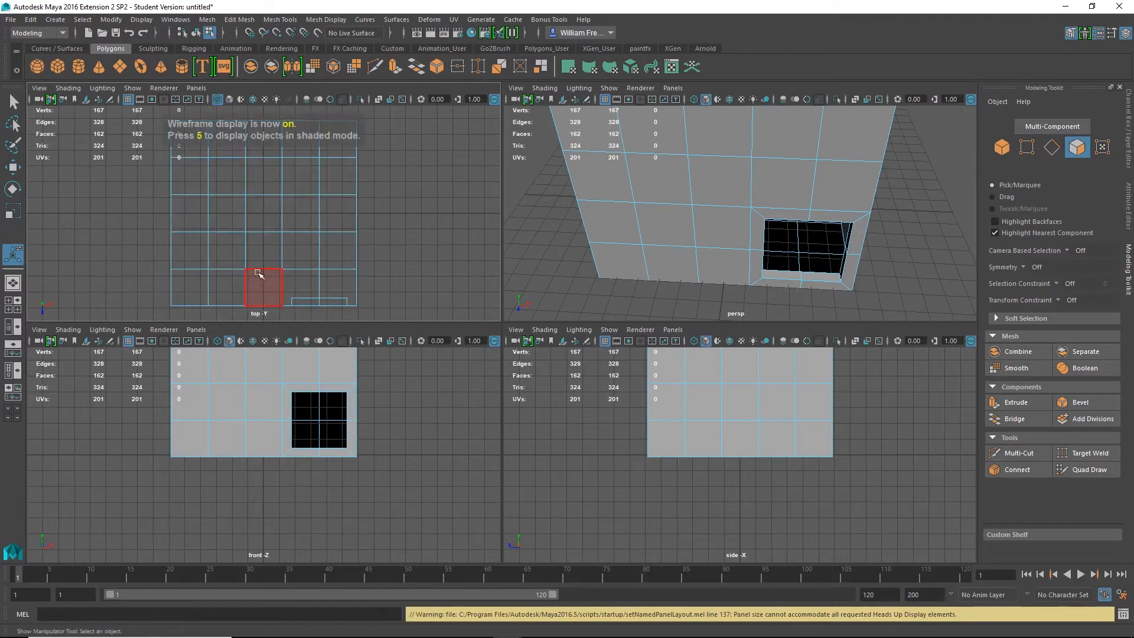
scroll(443, 274, "up", 5)
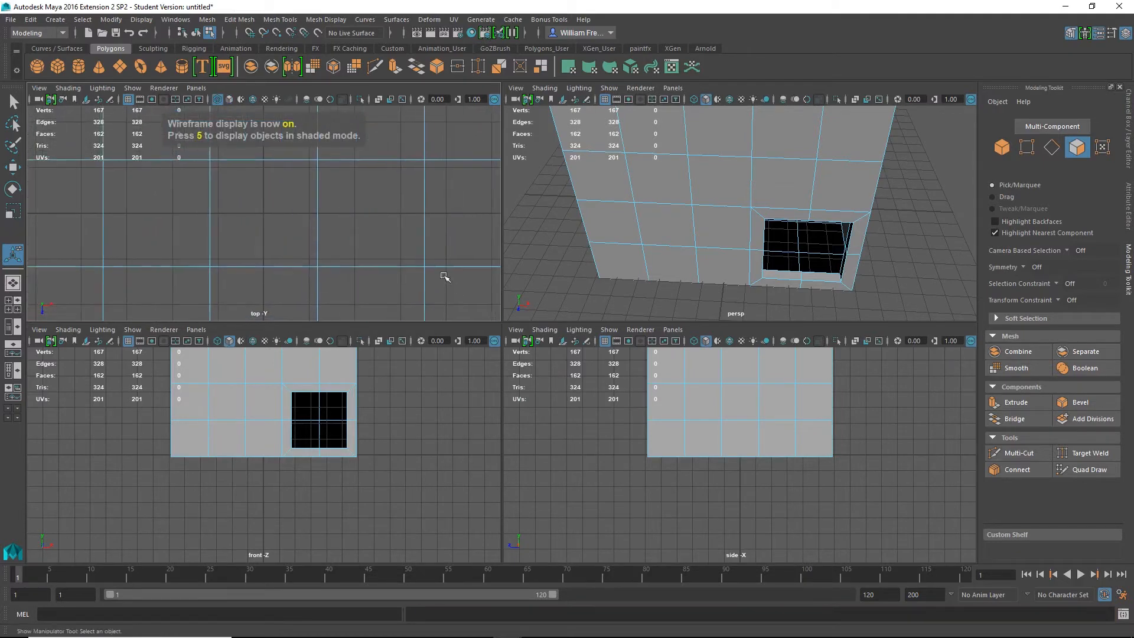
middle_click_drag(371, 106, 359, 68, "alt")
middle_click_drag(412, 283, 394, 239, "alt")
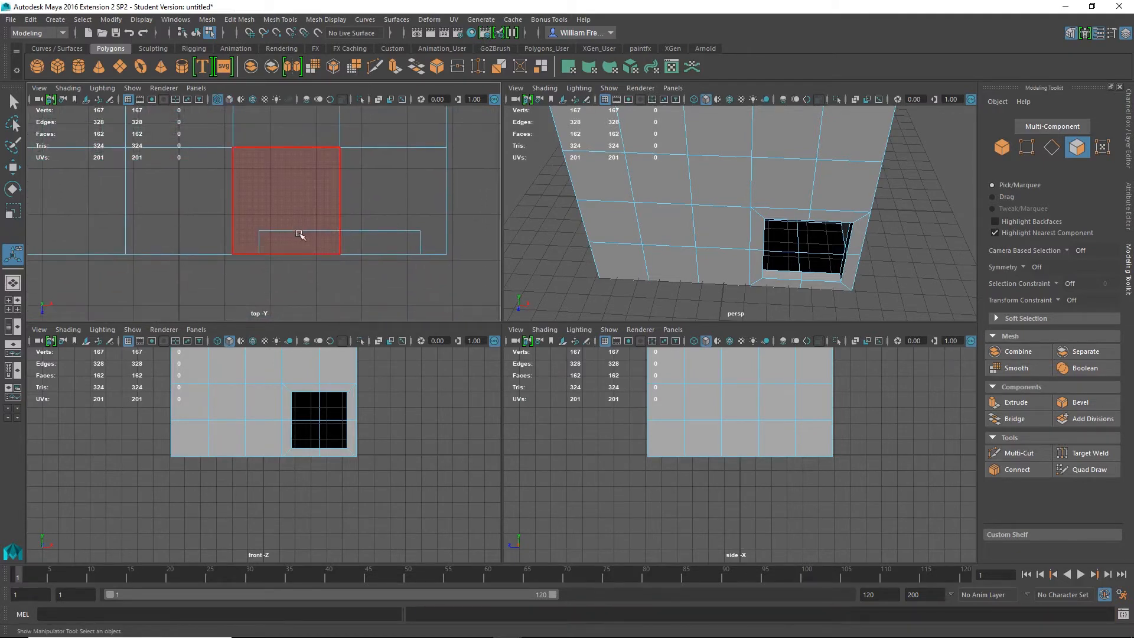
right_click_drag(299, 234, 306, 263)
left_click_drag(247, 206, 431, 245)
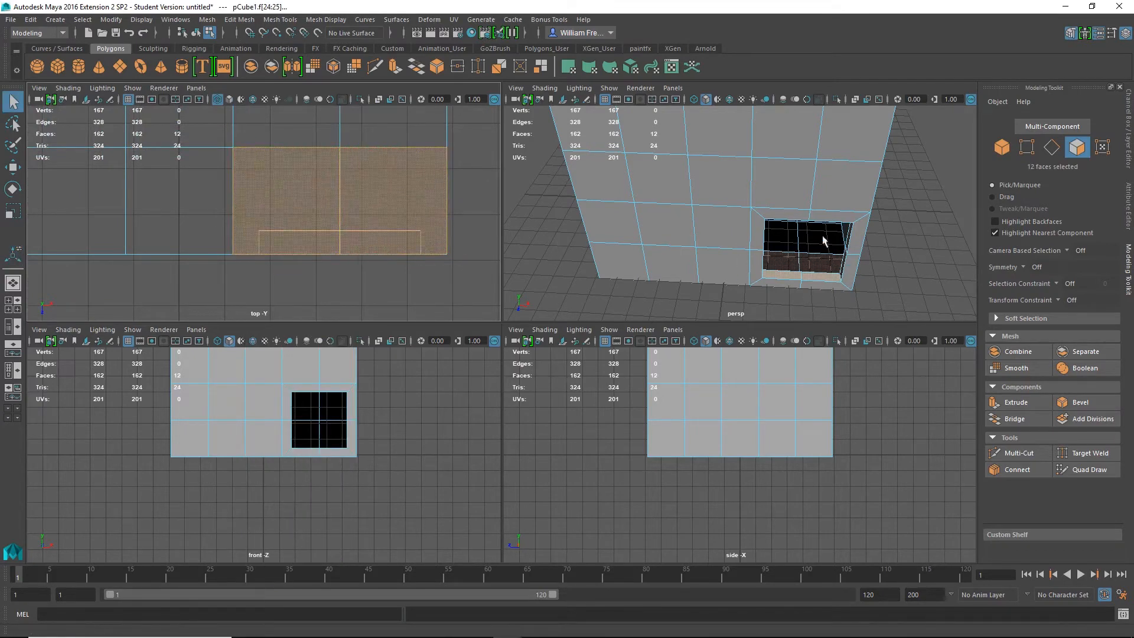
- Remove the unwanted floor and roof faces from the selection in the perspective view, keeping only the eight reveal faces
key("space")
left_click_drag(750, 309, 741, 403, "alt")
left_click(643, 260, "ctrl")
left_click(706, 284, "ctrl")
left_click(632, 324, "ctrl")
left_click(754, 329, "ctrl")
left_click_drag(755, 329, 767, 356, "alt")
right_click_drag(768, 356, 935, 430, "alt")
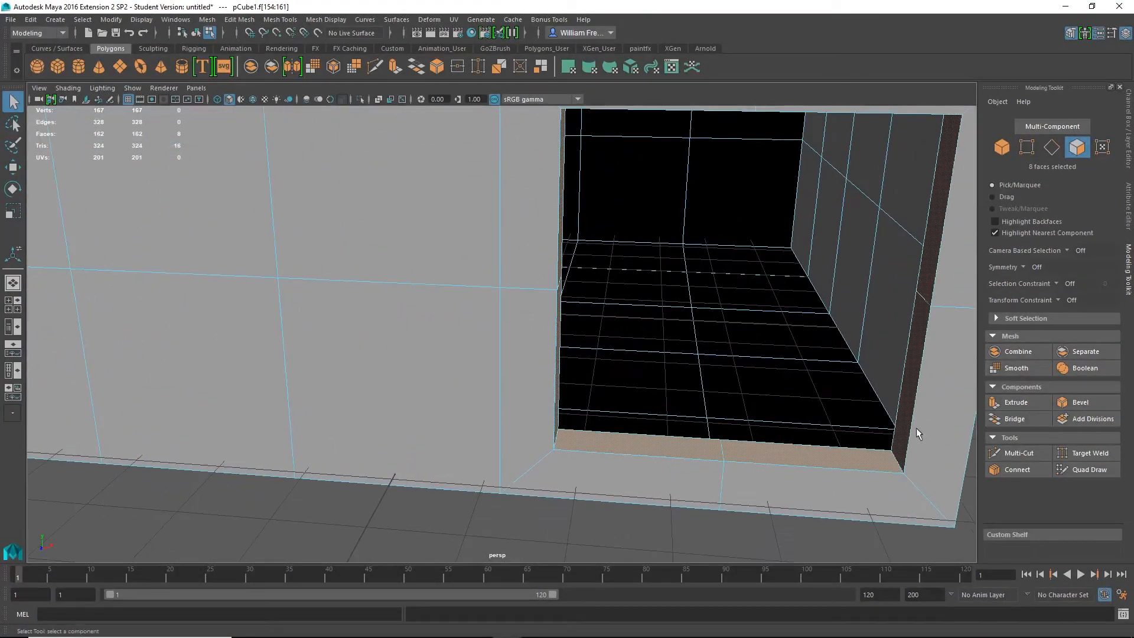
middle_click_drag(917, 428, 808, 435, "alt")
left_click_drag(808, 435, 842, 396, "alt")
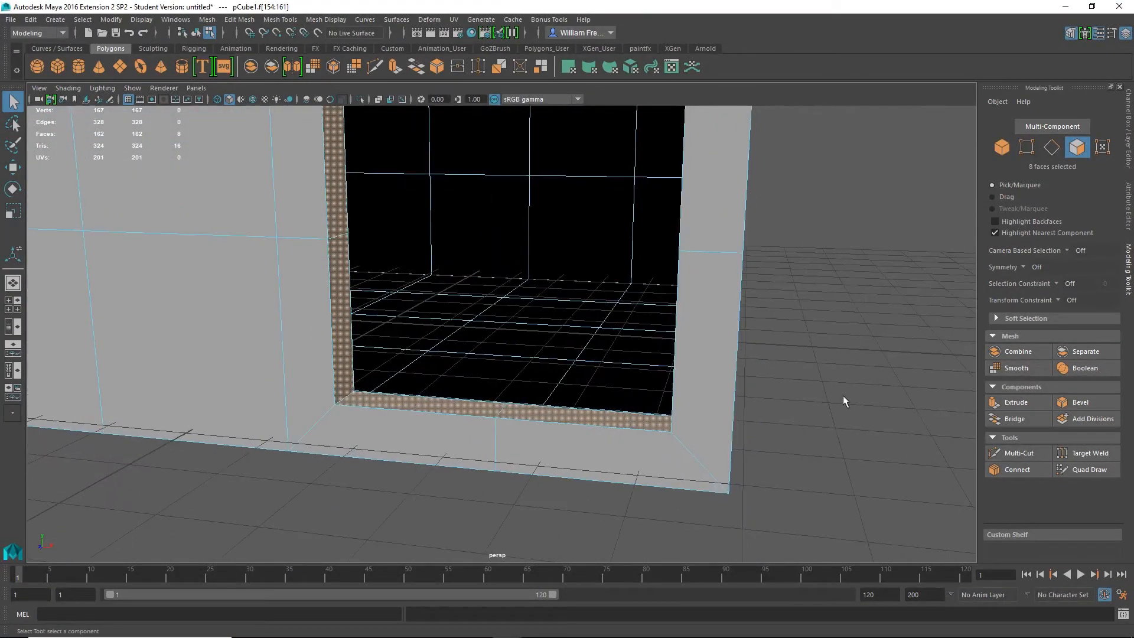
- Delete the selected reveal faces lining the window opening and inspect the building around it
key("Delete")
right_click_drag(843, 396, 711, 370, "alt")
left_click_drag(711, 369, 49, 176, "alt")
left_click_drag(304, 360, 473, 325, "alt")
- Undo the reveal deletion, the window cut and both extrusions, back to the four selected wall faces
key("ctrl+z")
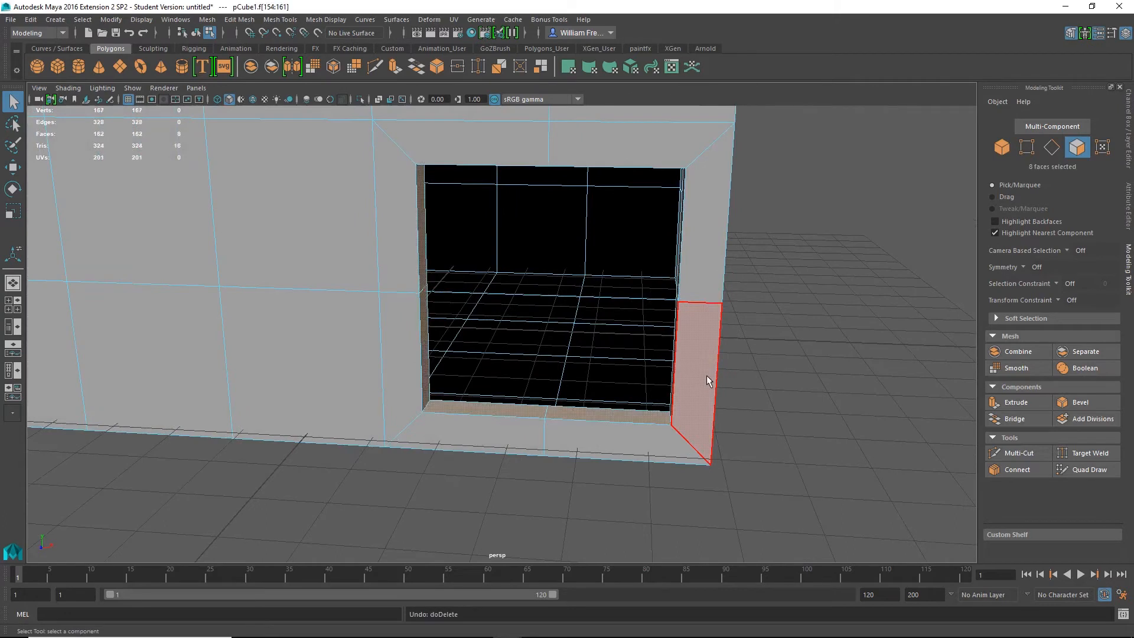
key("ctrl+z")
key("ctrl+x")
left_click(577, 335)
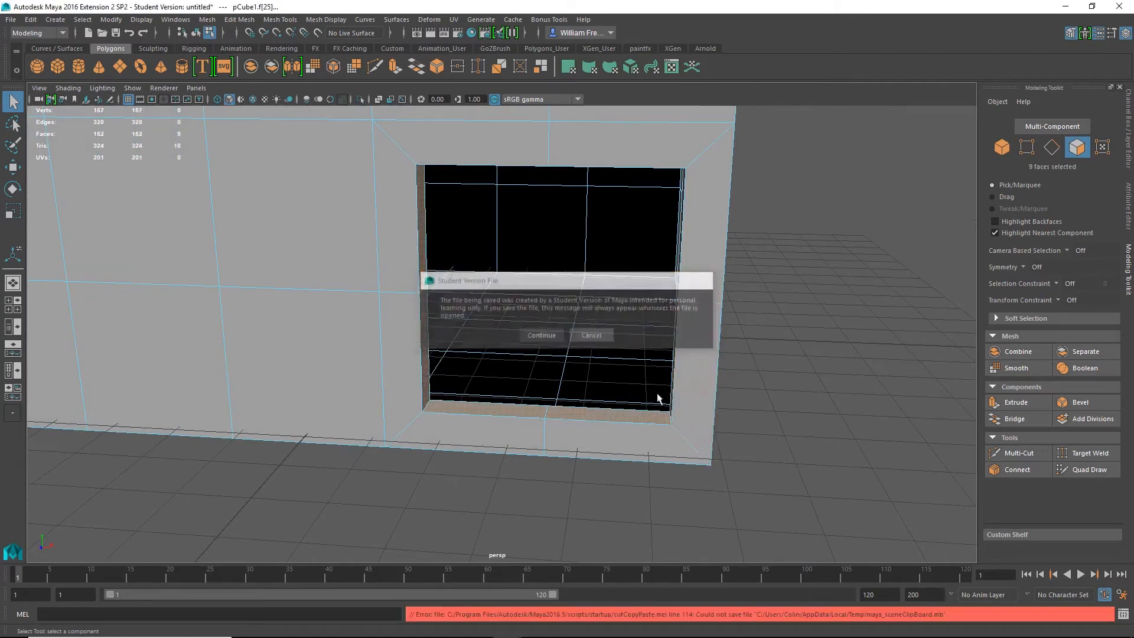
key("ctrl+z")
key("ctrl+z")
key("ctrl+z")
key("ctrl+z")
key("ctrl+z")
key("ctrl+z")
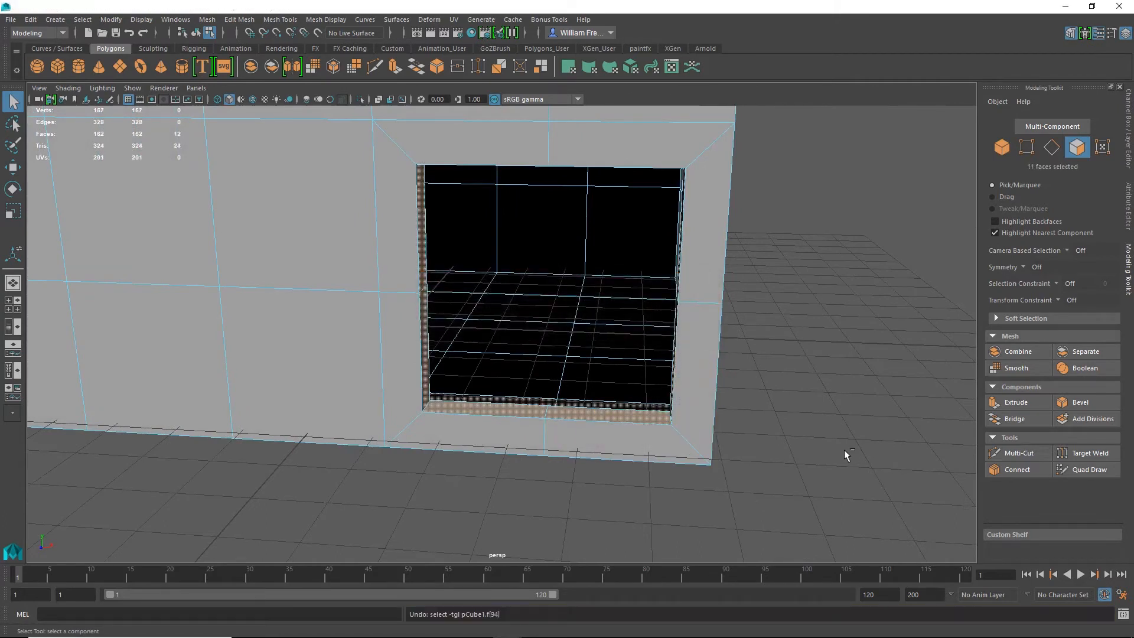
key("ctrl+z")
key("ctrl+z")
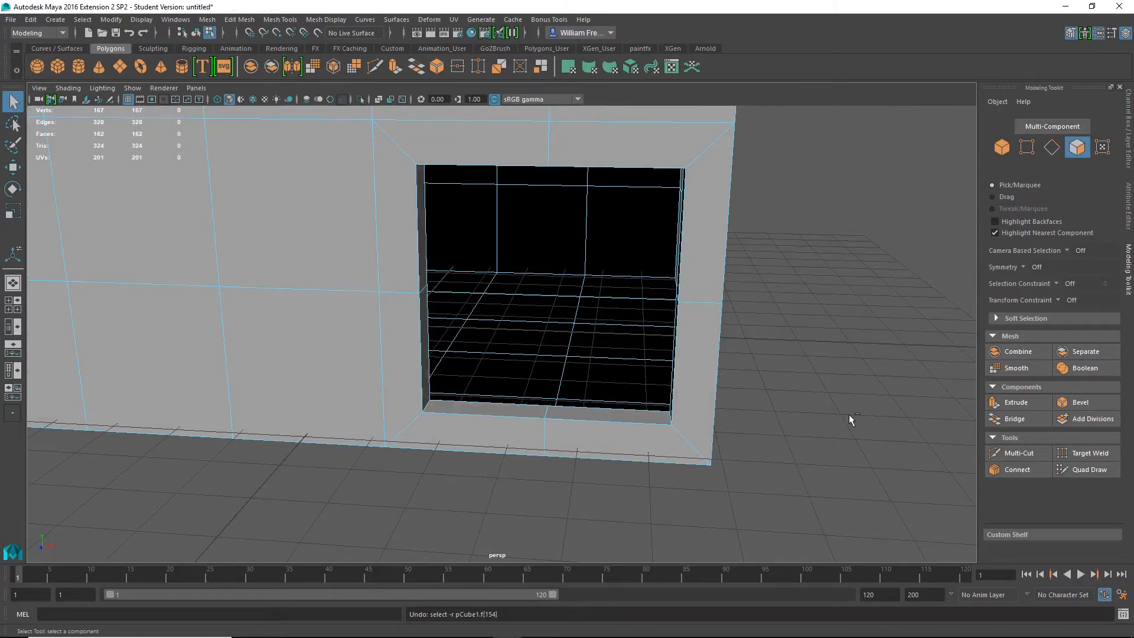
key("ctrl+z")
key("ctrl+z")
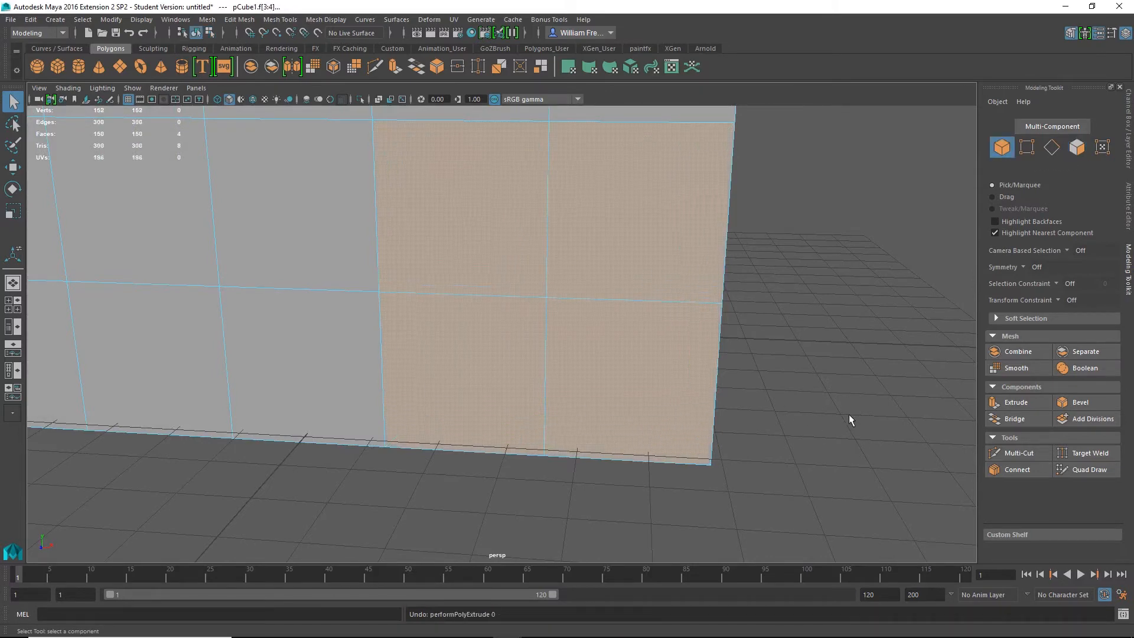
- Show the Select Tool's settings and set its symmetry to Object Z
right_click_drag(891, 389, 701, 379, "alt")
middle_click_drag(723, 328, 777, 394, "alt")
left_click_drag(777, 393, 413, 266, "alt")
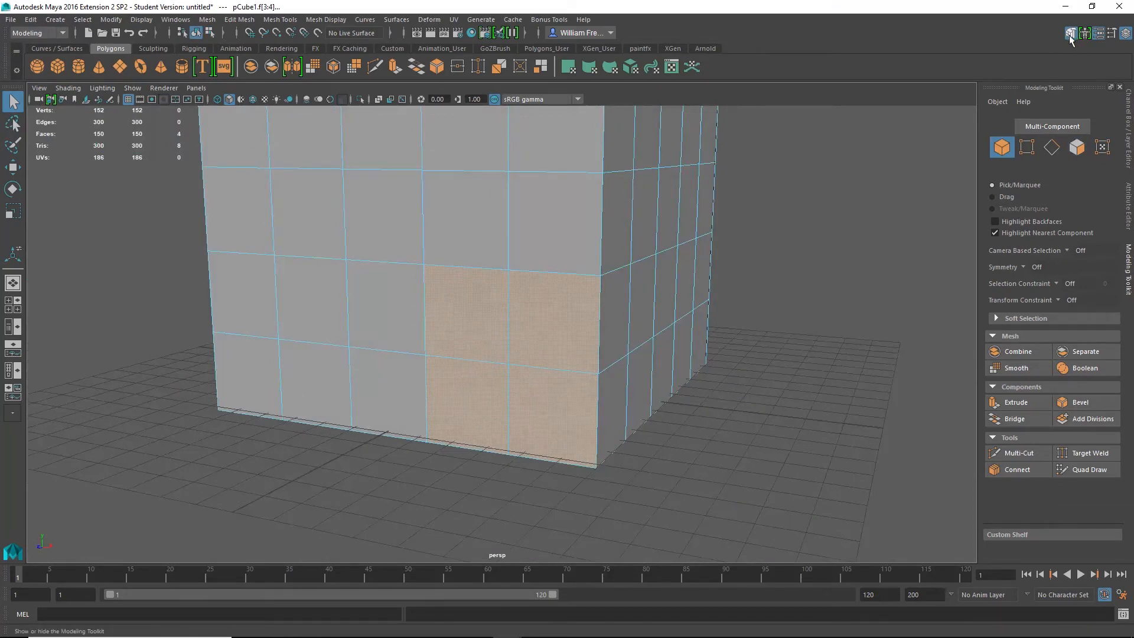
left_click(1112, 33)
left_click(34, 227)
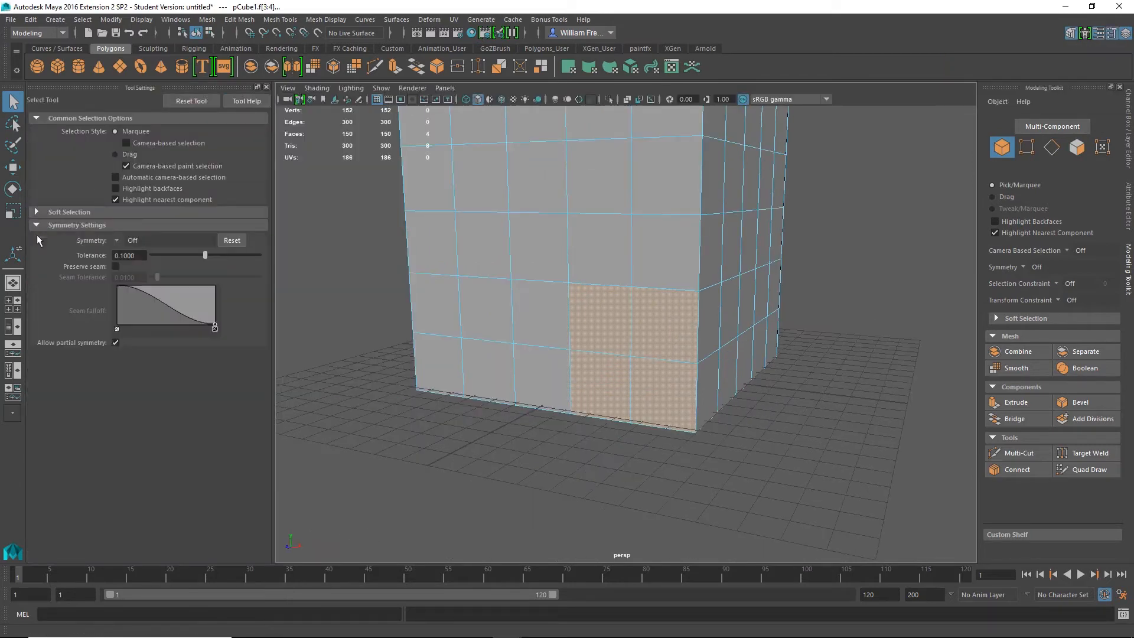
left_click(118, 240)
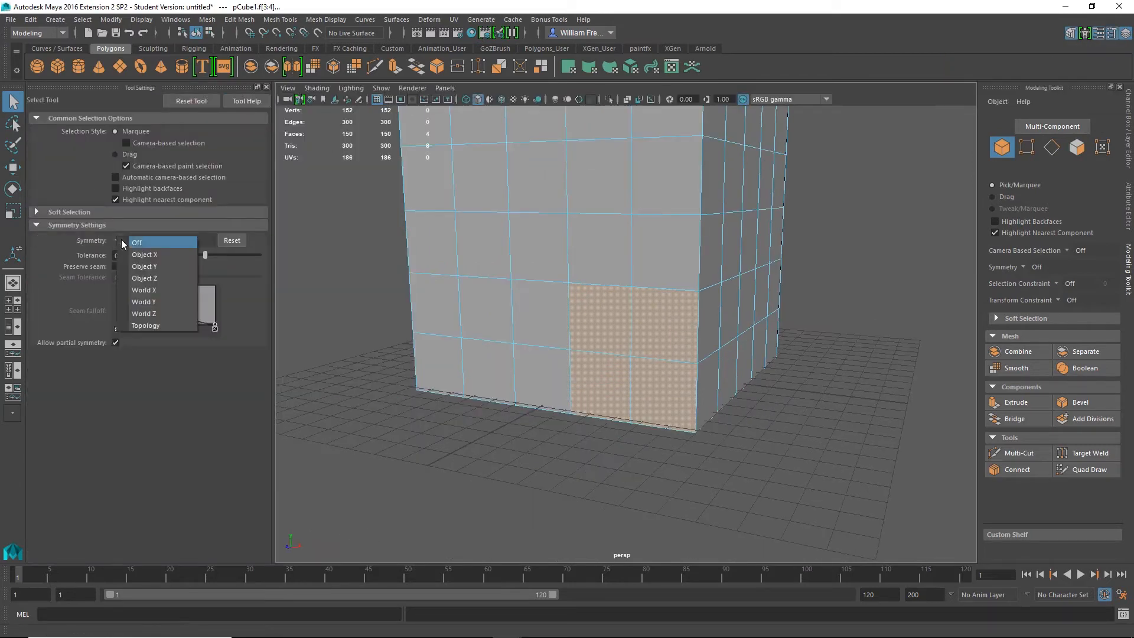
left_click(155, 279)
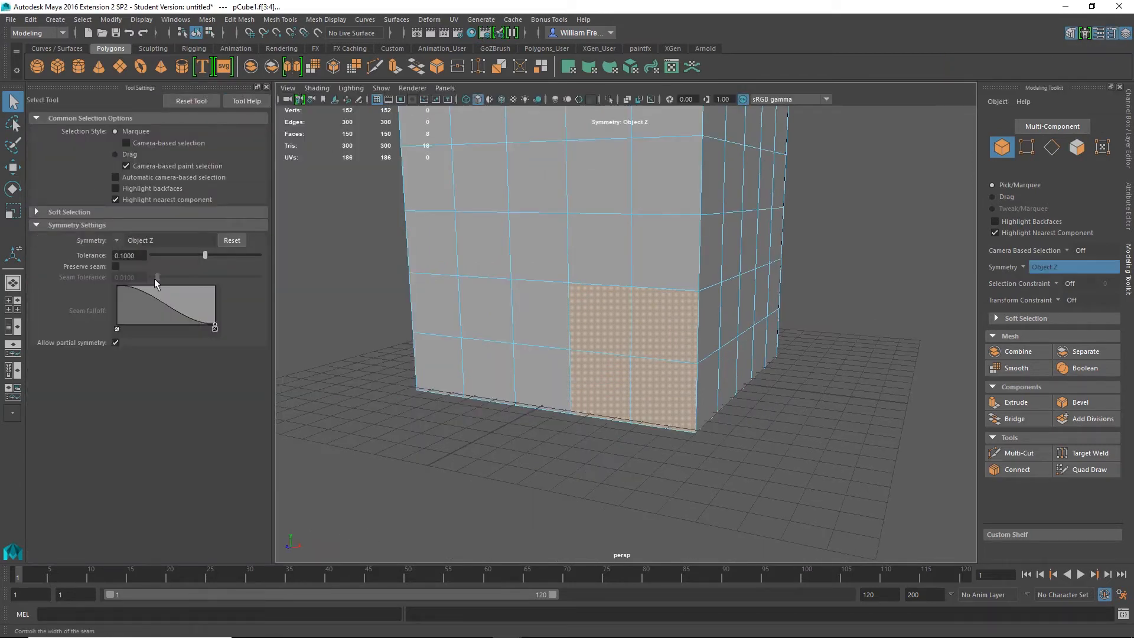
- Change the selection symmetry to Object X and select mirrored two-by-two face blocks at both lower corners of the front wall
left_click(576, 475)
right_click_drag(660, 331, 662, 318)
left_click(649, 324)
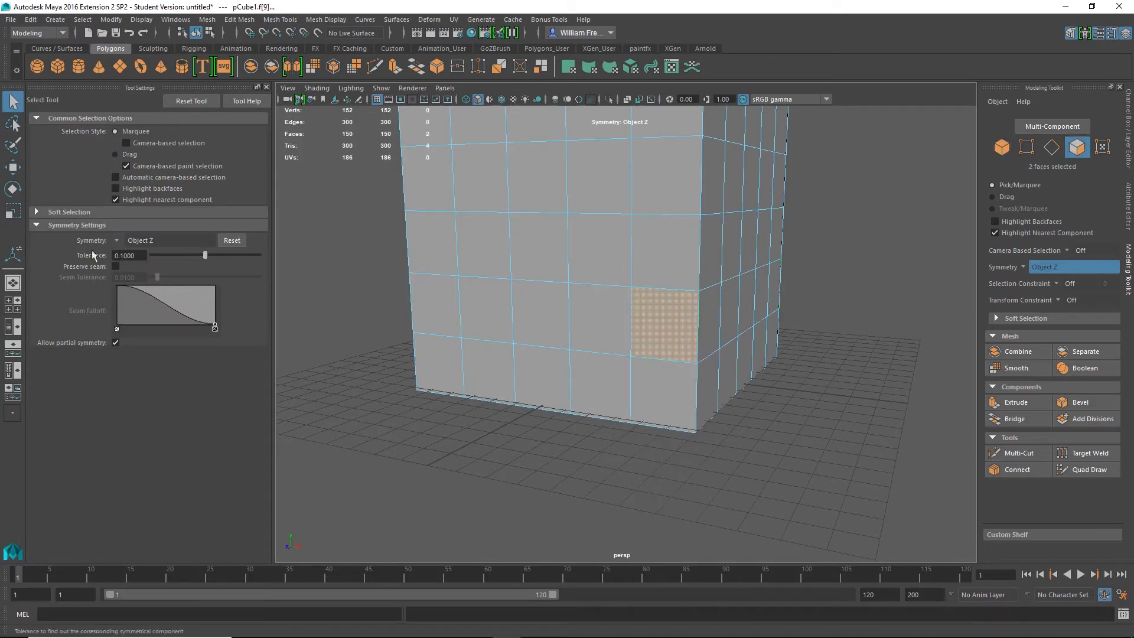
left_click(117, 241)
left_click(137, 263)
left_click(617, 343, "shift")
left_click(598, 380, "shift")
left_click(658, 393, "shift")
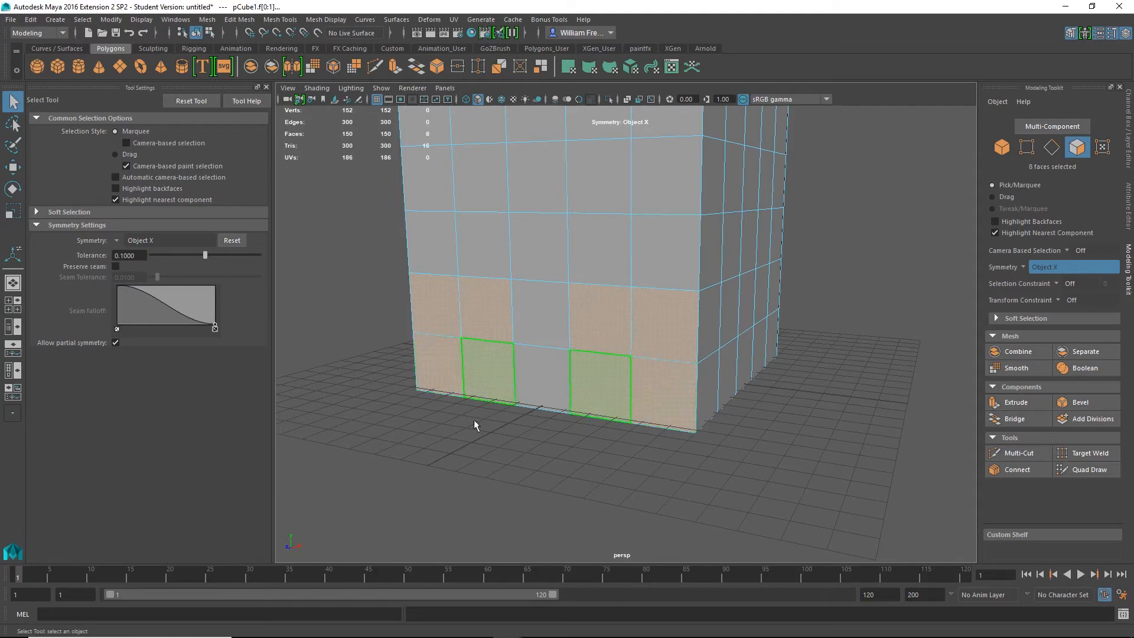
left_click_drag(476, 425, 496, 437, "alt")
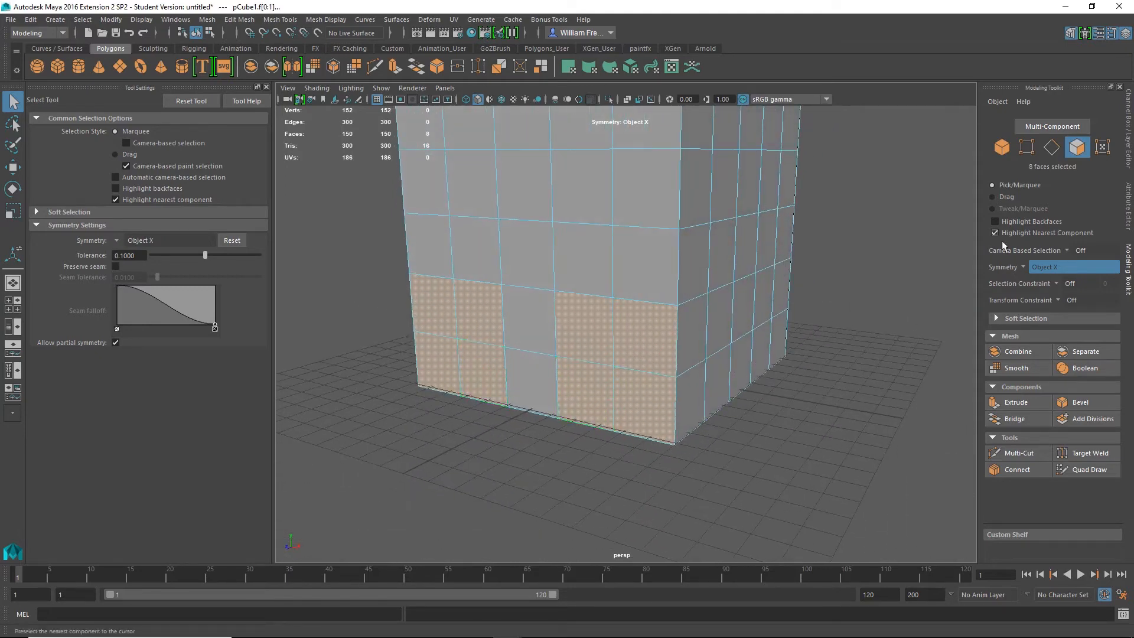
- Extrude the two selected face blocks on the front wall with an Offset of 0.5
left_click(1016, 404)
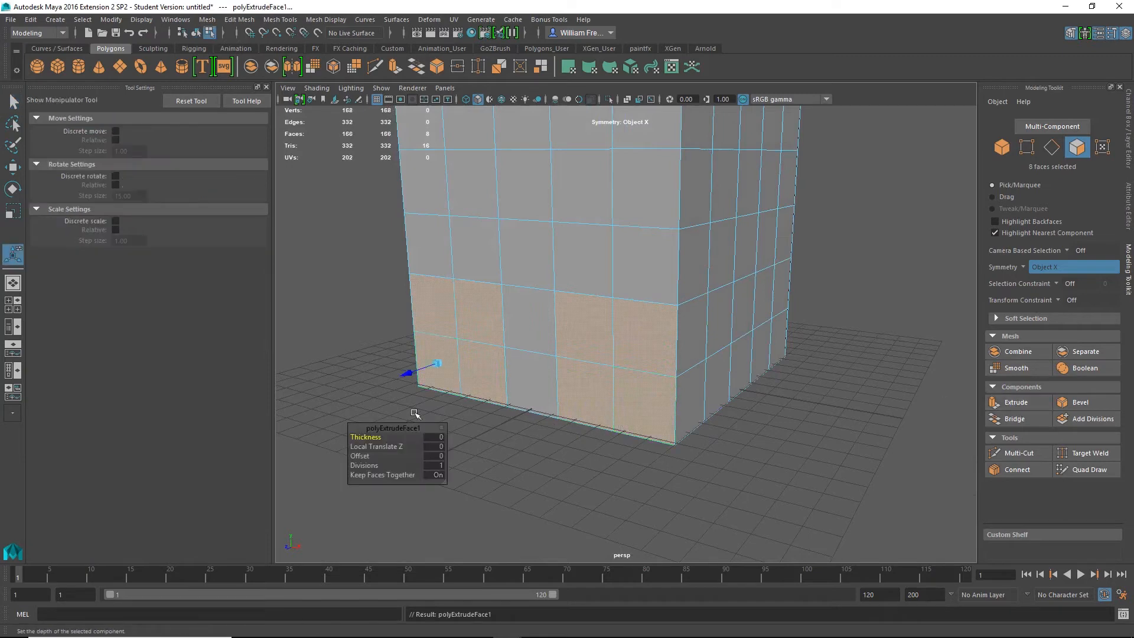
left_click(434, 456)
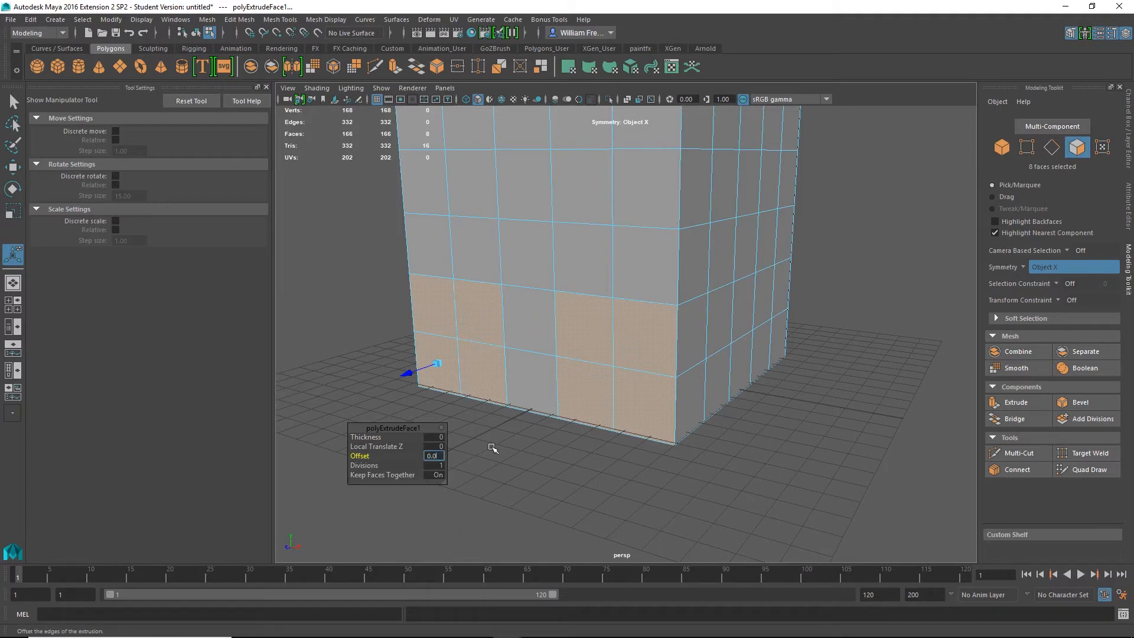
key("Return")
mouse_move(358, 455)
left_mouse_down()
mouse_move(378, 455)
mouse_move(359, 456)
left_mouse_up()
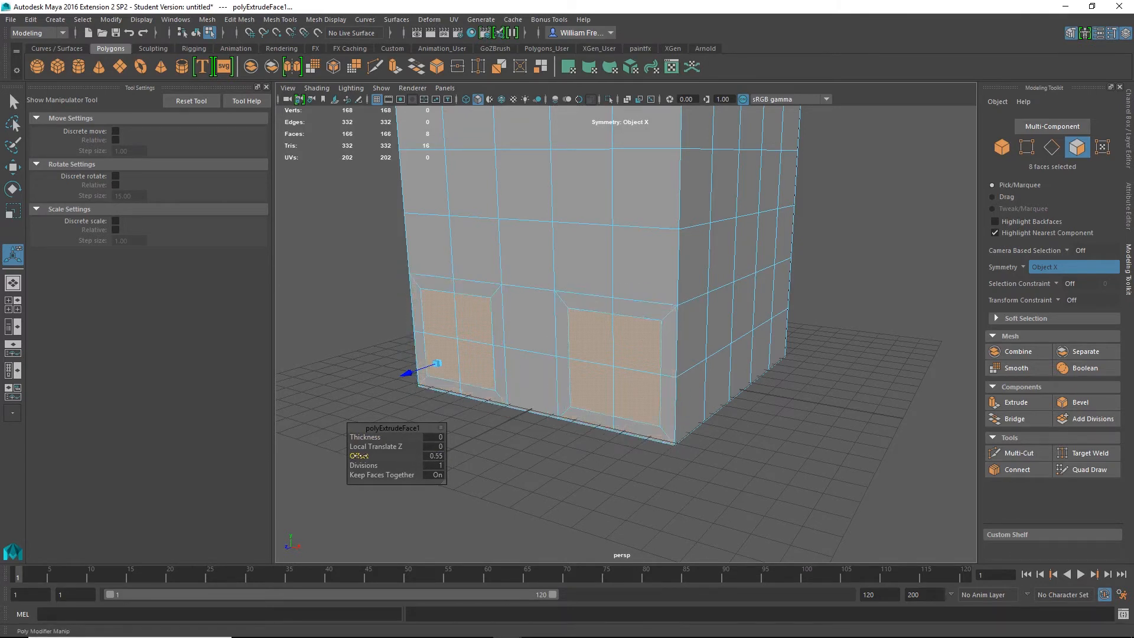
left_click(437, 456)
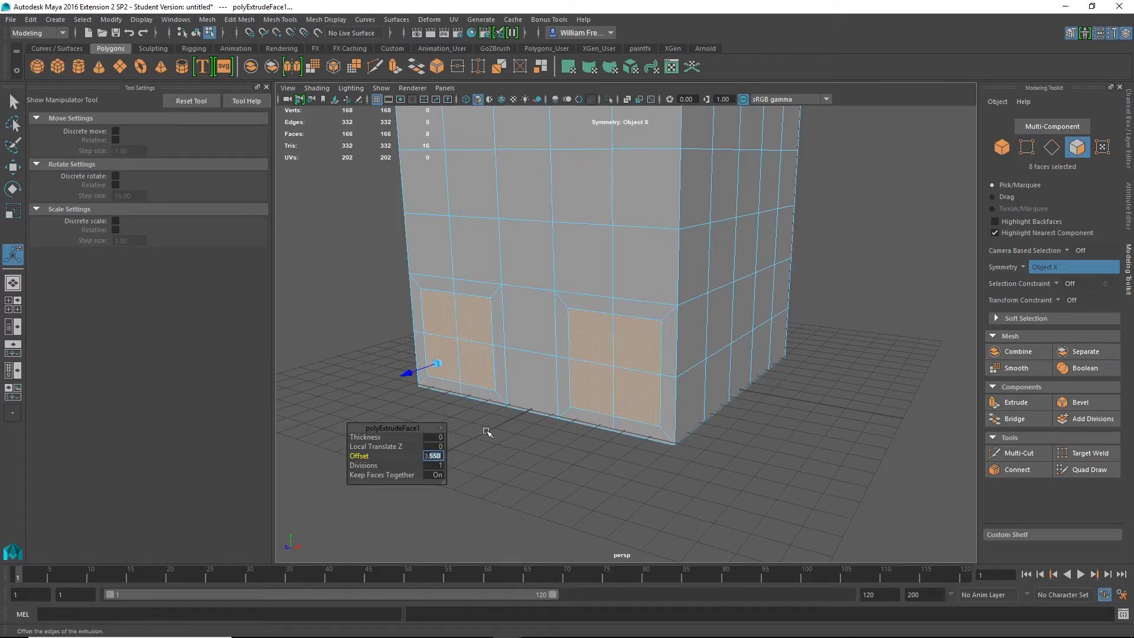
left_click(434, 446)
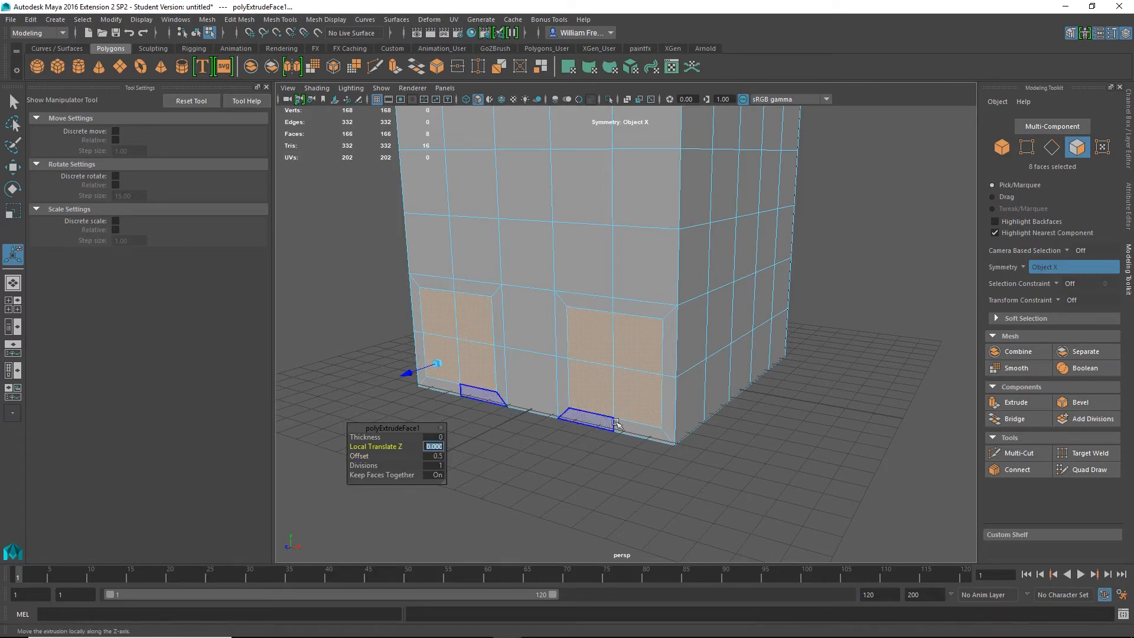
- Select all ten faces in the two rows directly above the lower inset blocks on the front wall
left_click(651, 265)
left_click(653, 198)
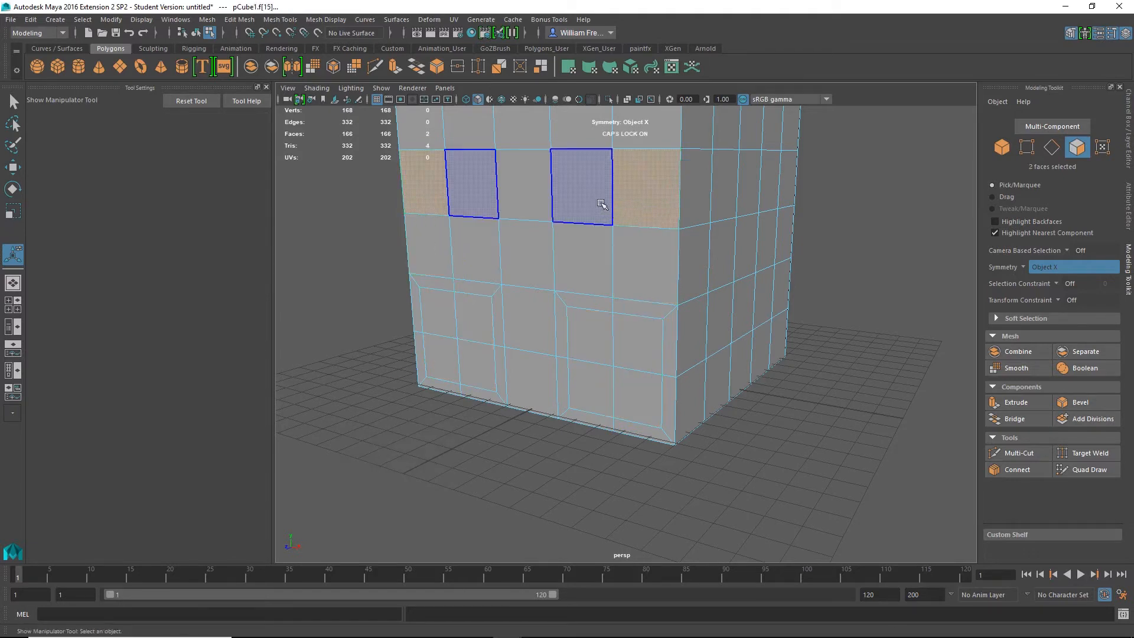
left_click(585, 183)
left_click(585, 251)
left_click(648, 205)
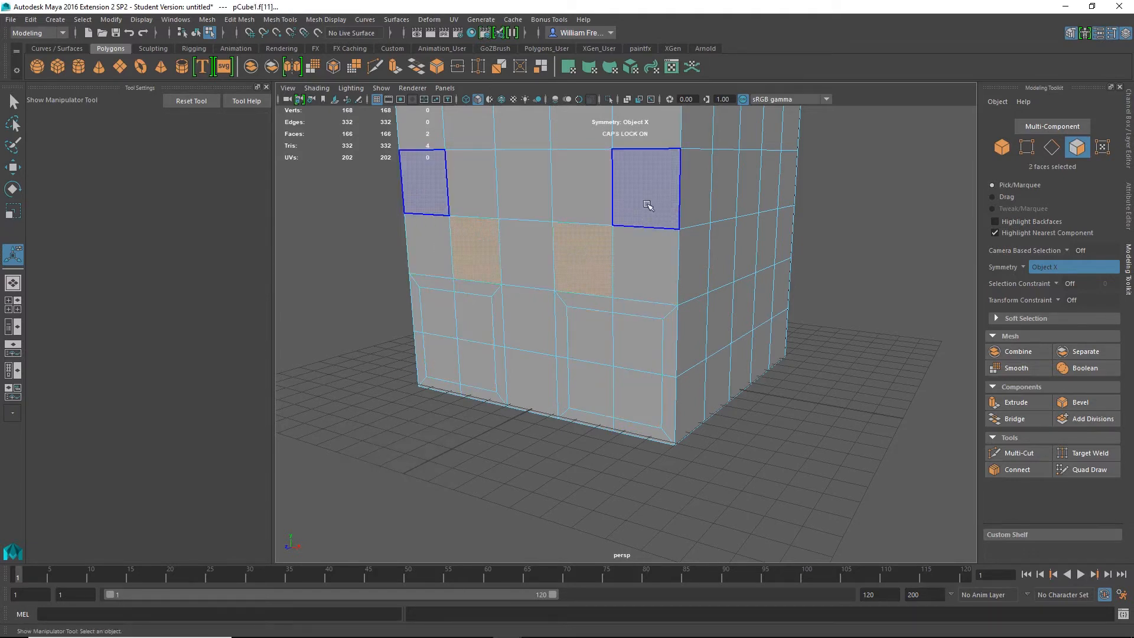
left_click(667, 273, "ctrl+shift")
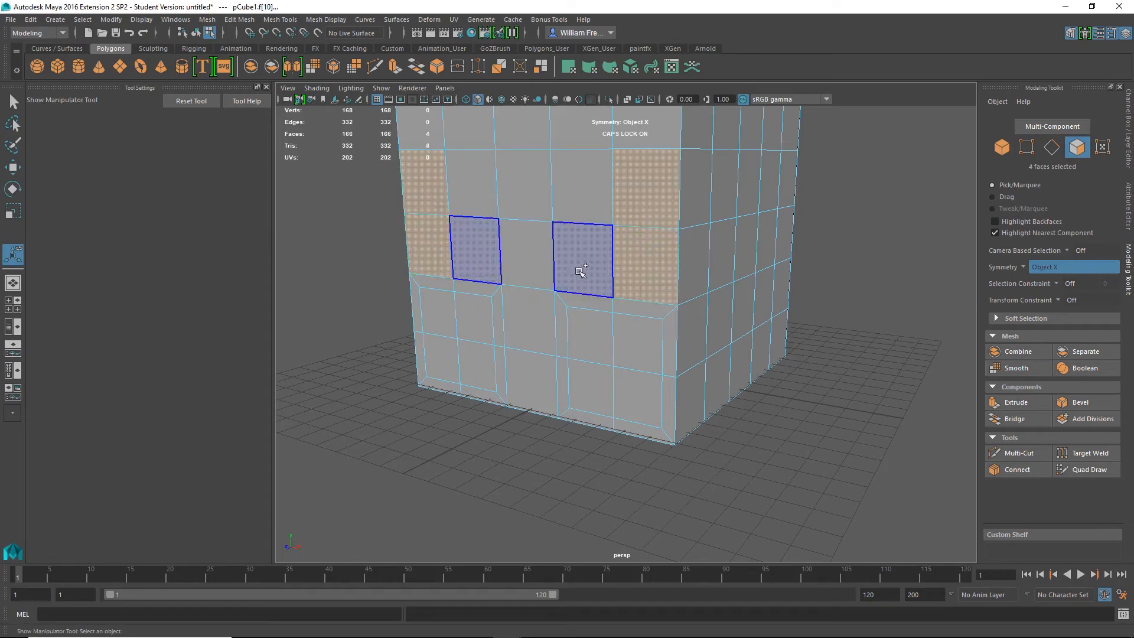
left_click(583, 260, "ctrl+shift")
left_click(587, 212, "ctrl+shift")
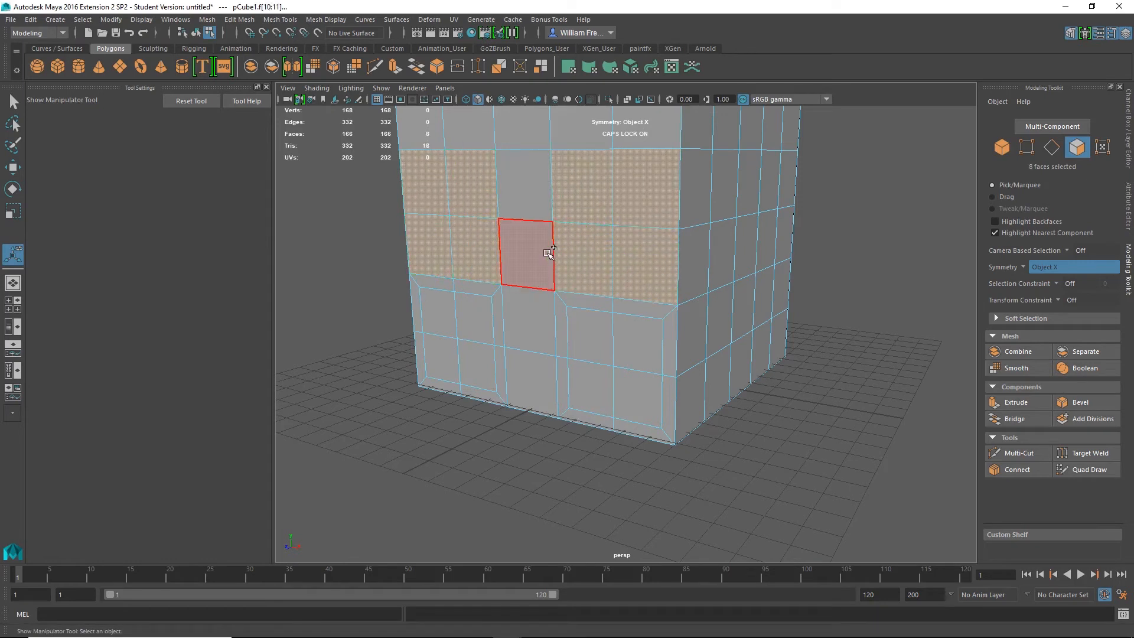
left_click(546, 255, "ctrl+shift")
left_click(539, 185, "ctrl+shift")
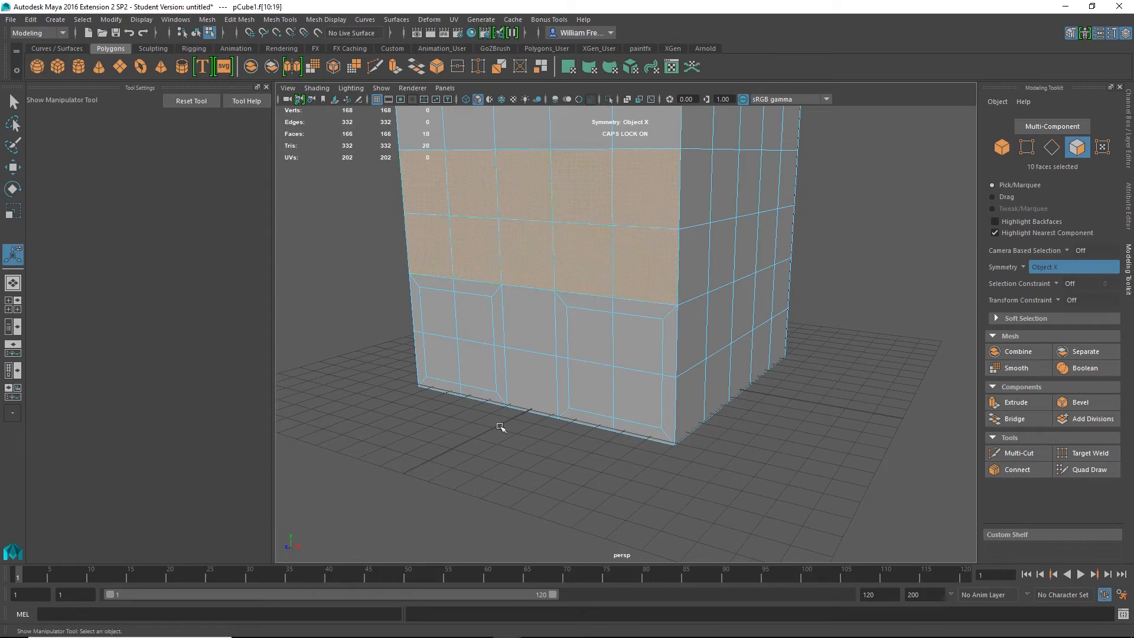
- Try extruding the ten selected faces with an Offset of 0.5, comparing Keep Faces Together off and on
left_click(1016, 402)
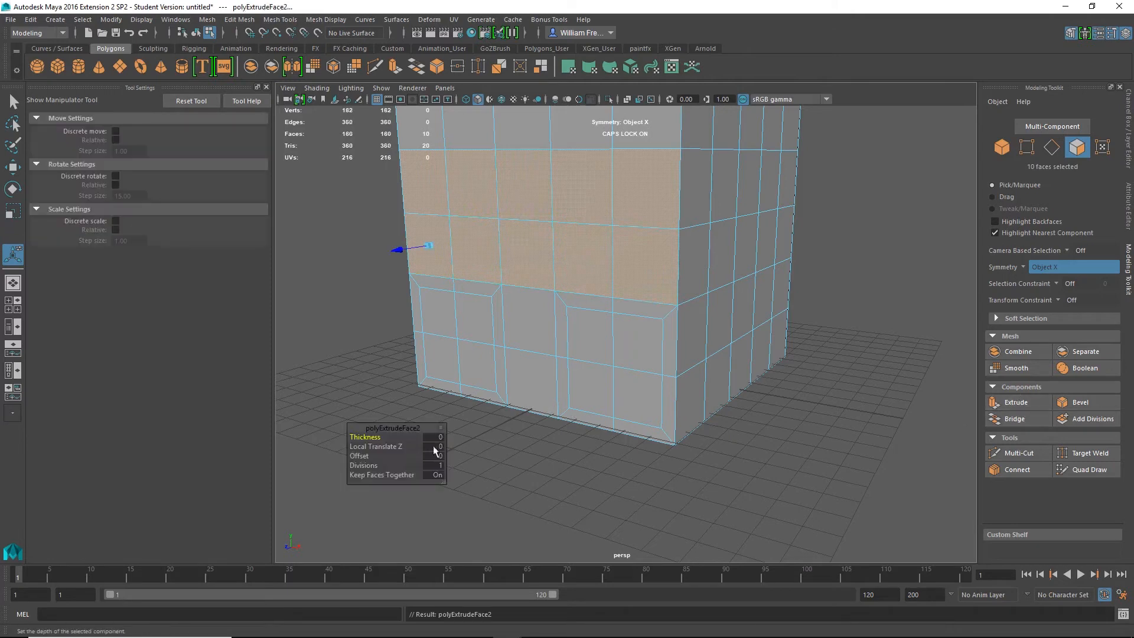
left_click(440, 475)
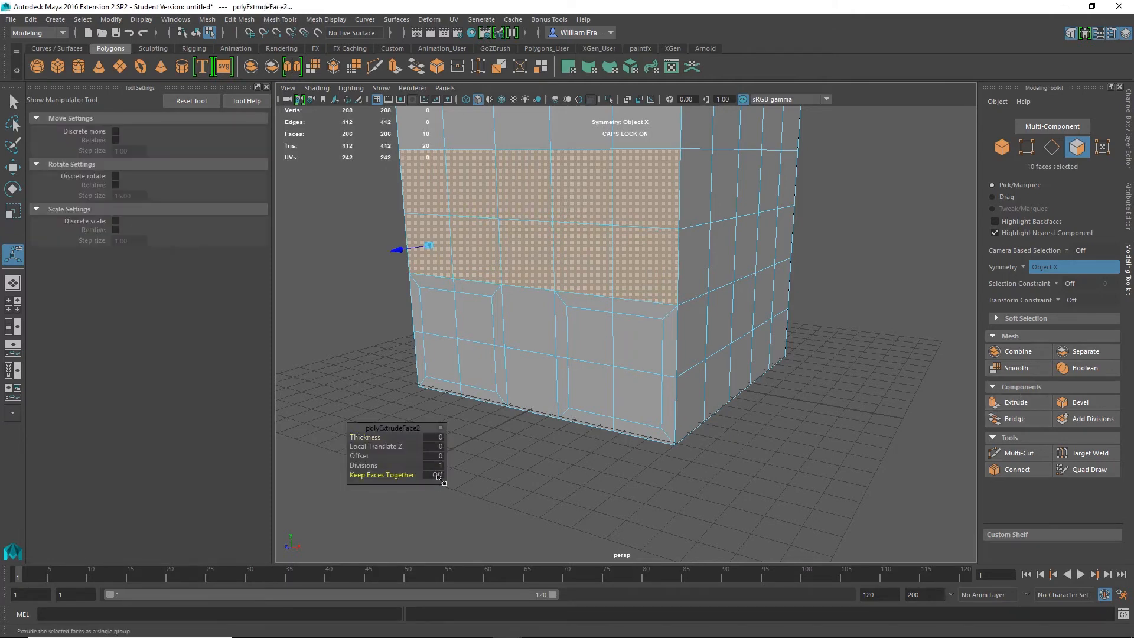
left_click(441, 456)
type("0.5")
key("Return")
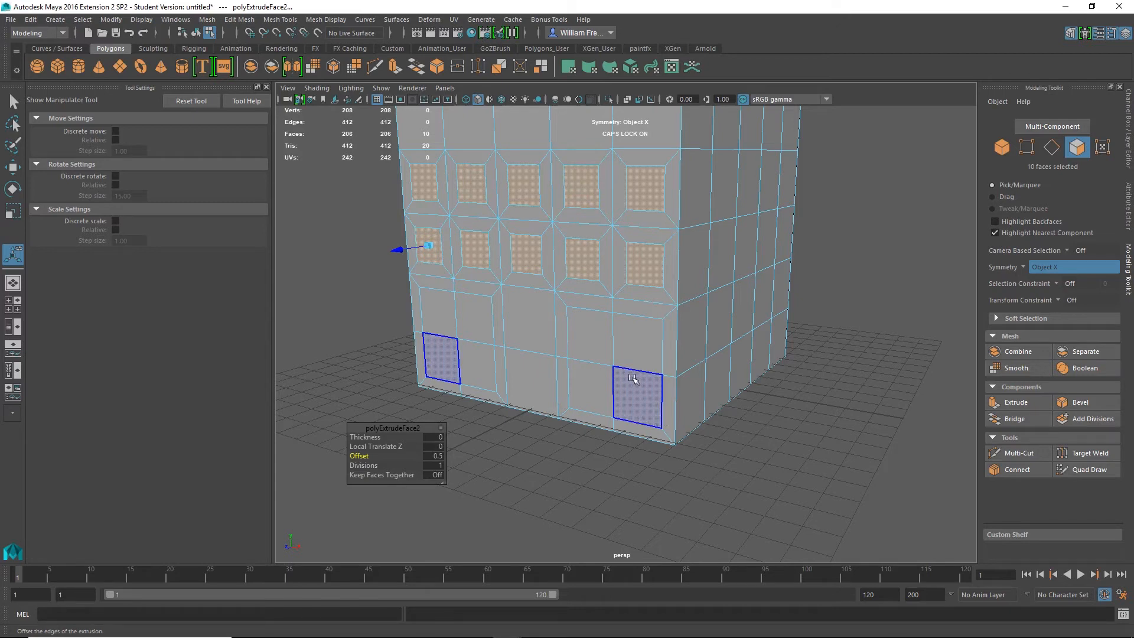
left_click(438, 476)
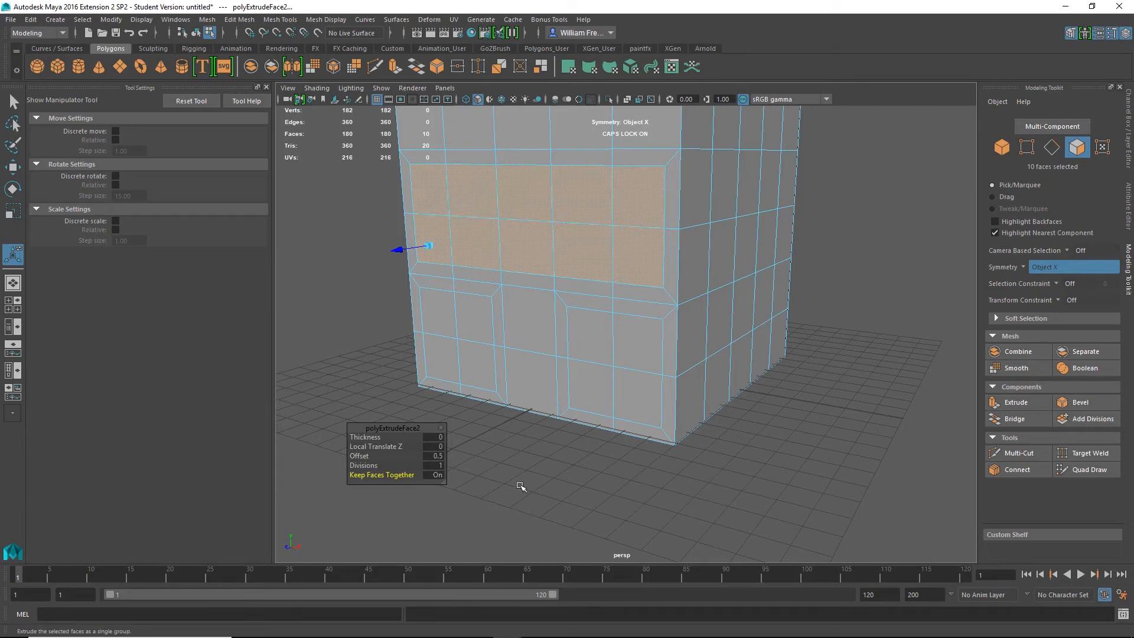
- Undo the extrusion of the ten front wall faces and clear the selection
key("ctrl+z")
key("ctrl+z")
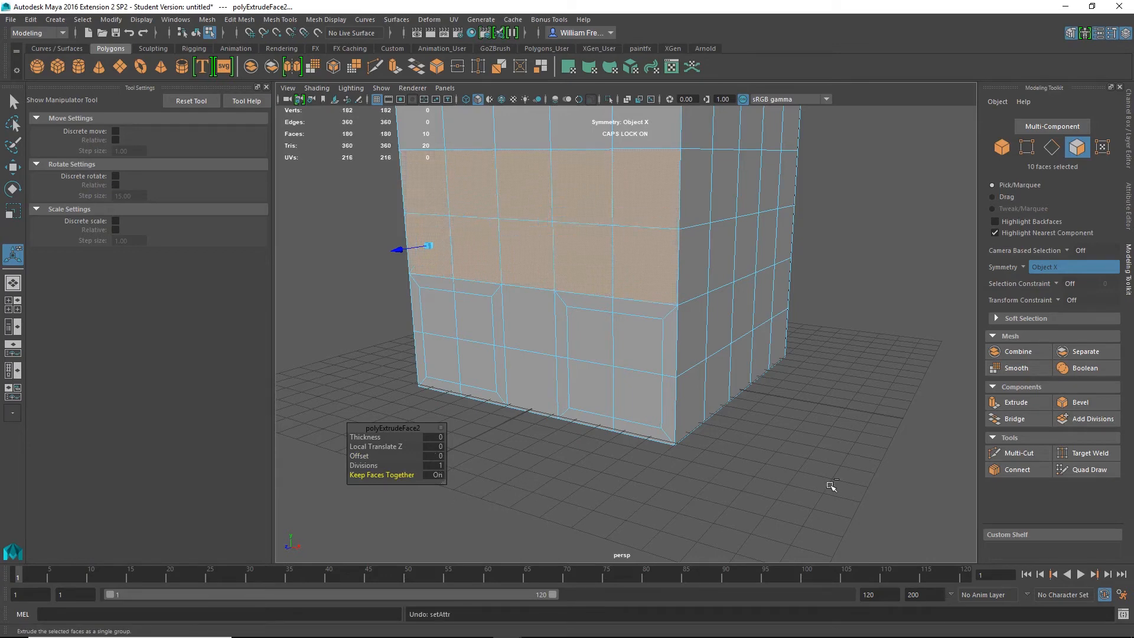
key("ctrl+z")
left_click(884, 435)
- Extrude the mirrored two-face-high outer columns above the lower blocks as joined faces with an Offset of 0.5
left_click(640, 177)
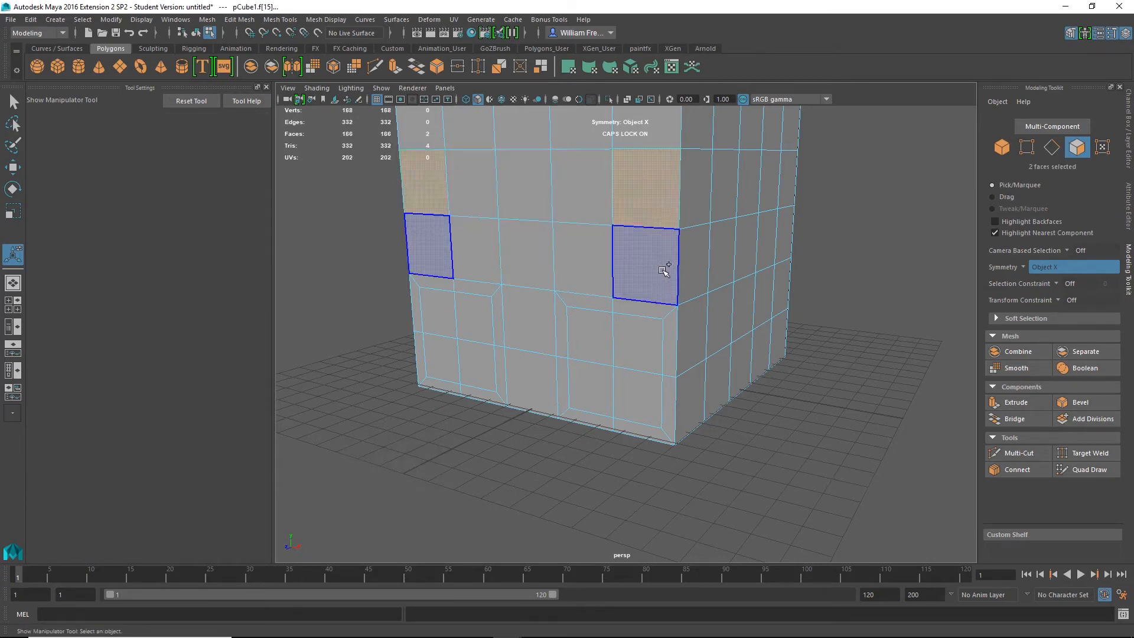
left_click(665, 266, "shift")
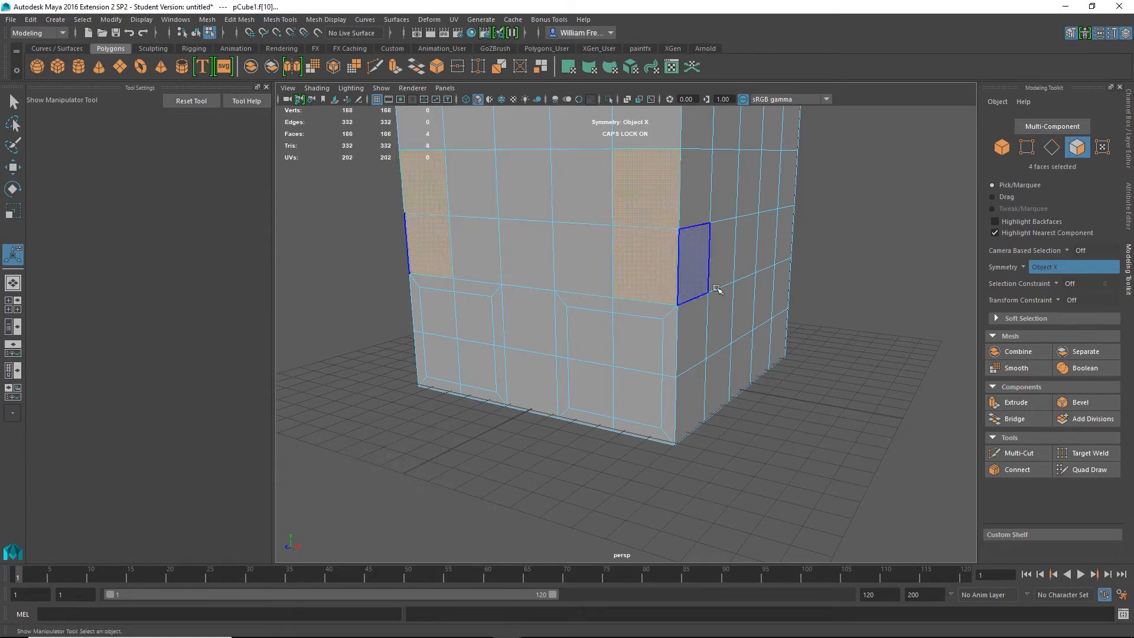
left_click(1014, 403)
left_click(437, 457)
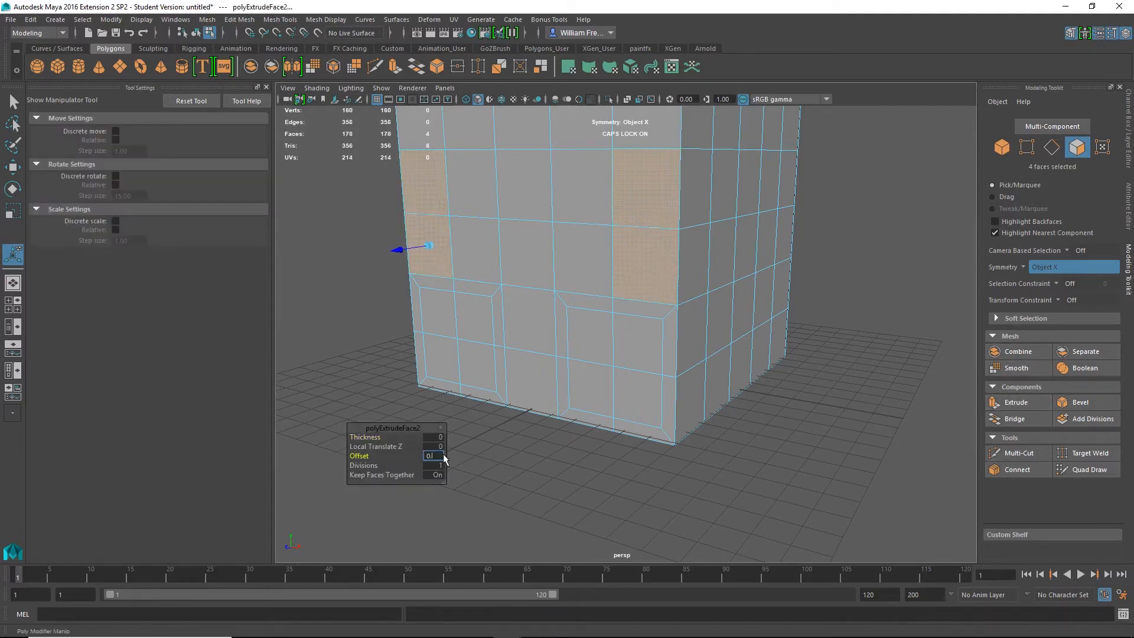
type("0.5")
key("Return")
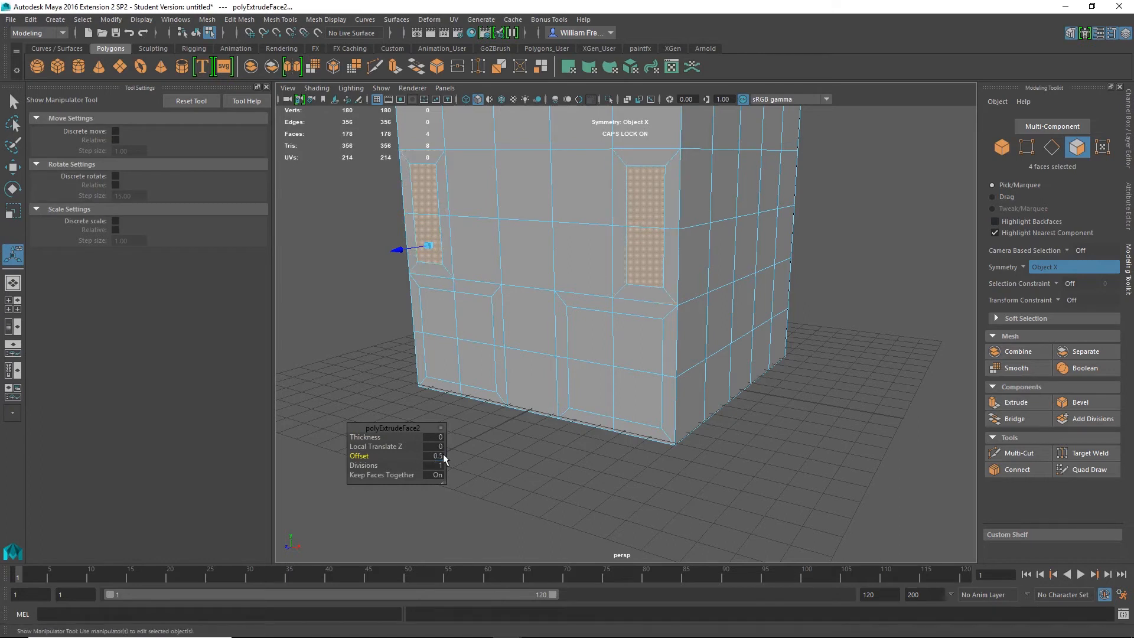
- Extrude the mirrored two-face-high columns just inside the outer ones with an Offset of 0.5
left_click(584, 187)
left_click(592, 253, "shift")
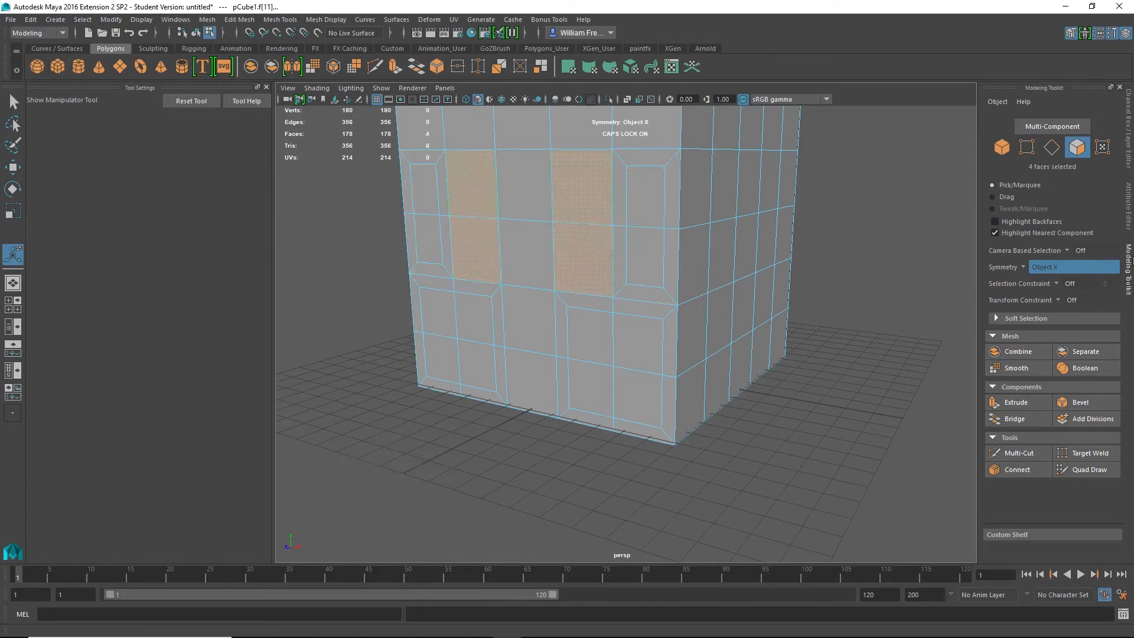
left_click(1014, 402)
left_click(438, 456)
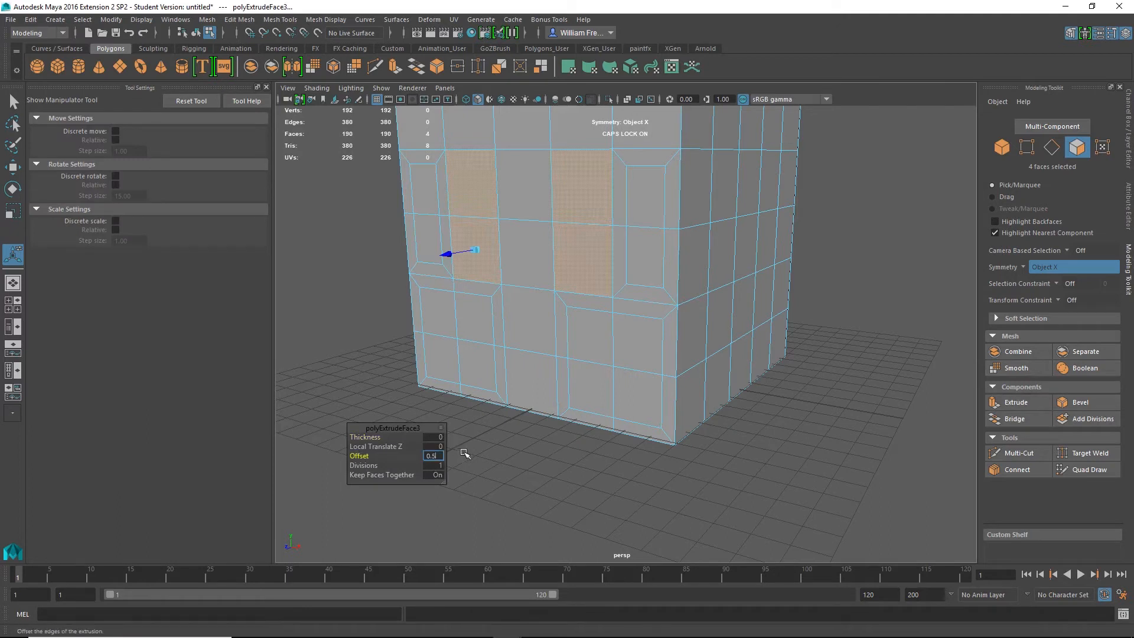
type("0.5")
key("Return")
- Extrude the two-face-high center column of the front wall's middle section with an Offset of 0.5
left_click(524, 180)
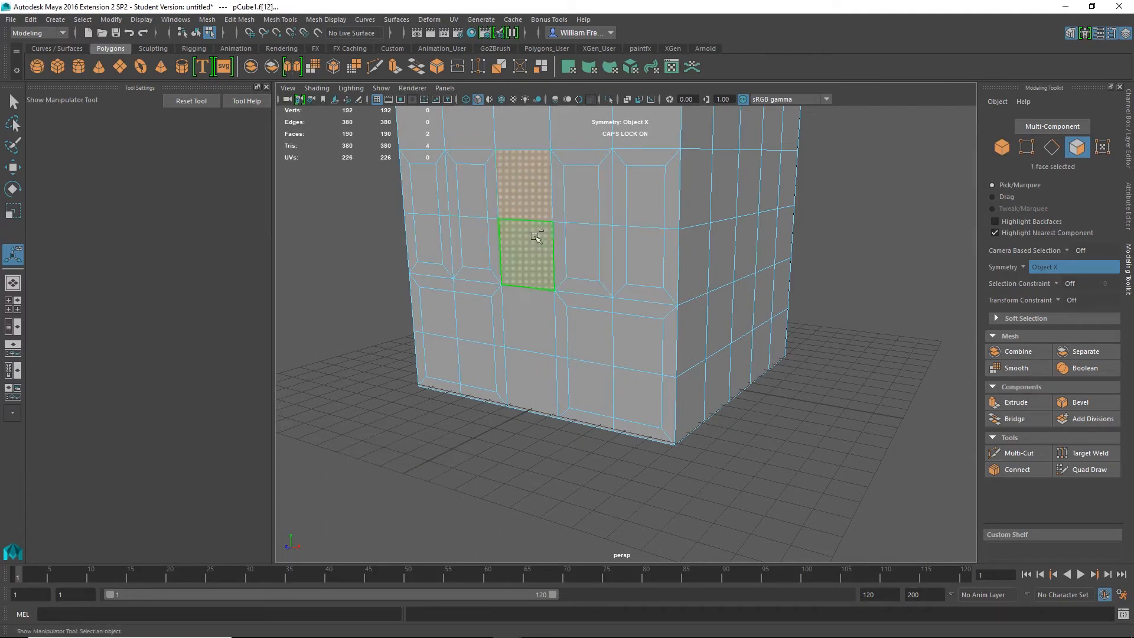
left_click(536, 237, "shift")
left_click(1028, 403)
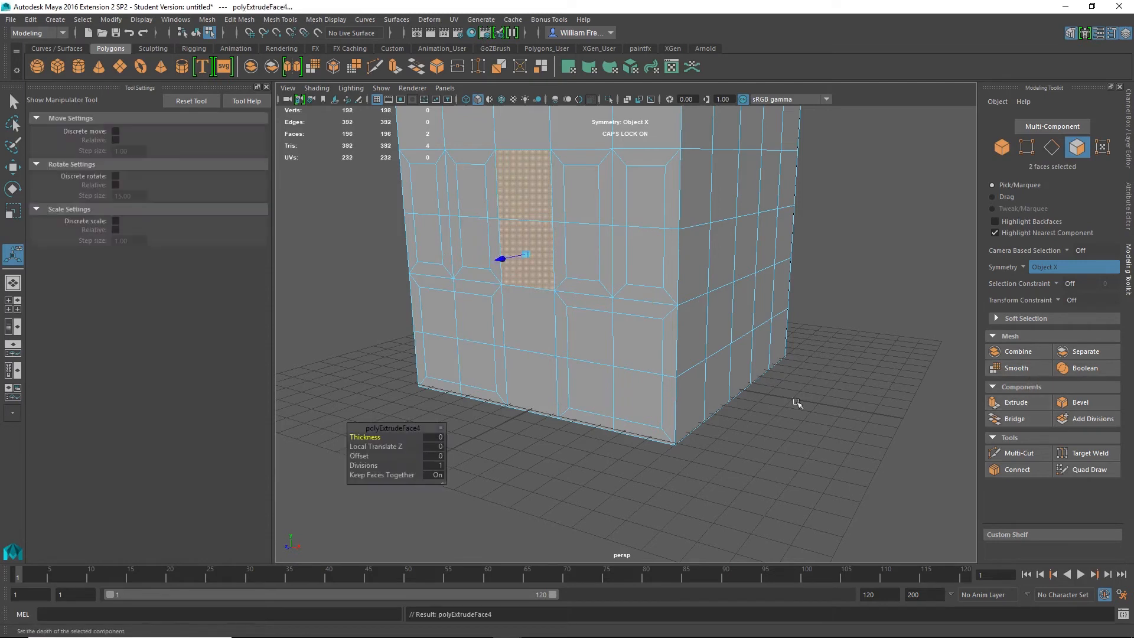
left_click(438, 456)
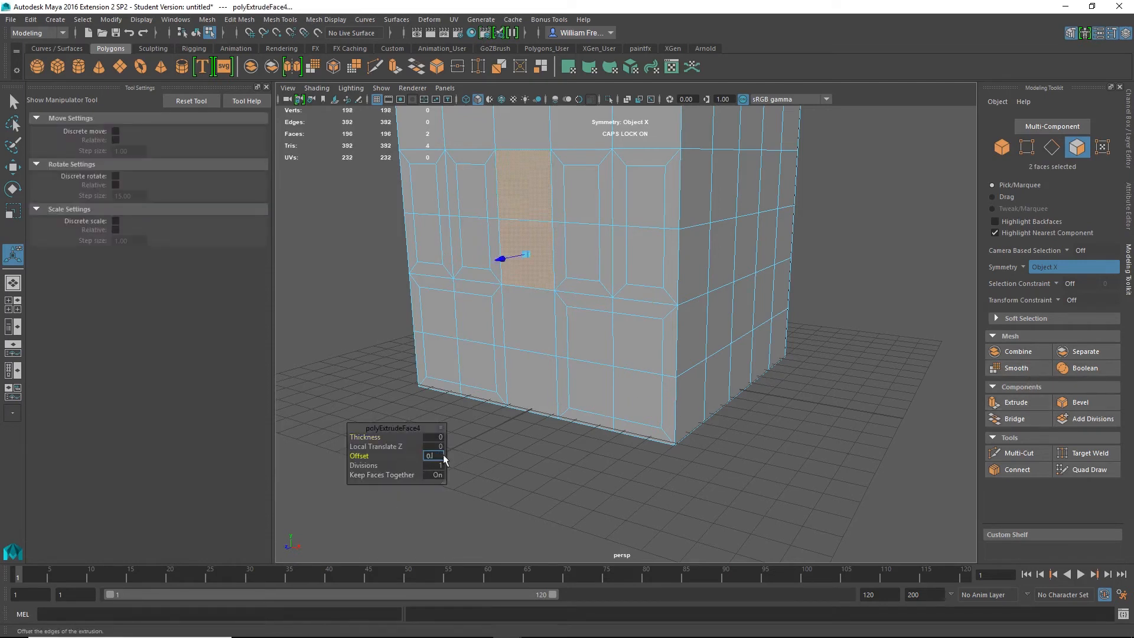
key("Return")
left_click_drag(560, 264, 641, 271, "alt")
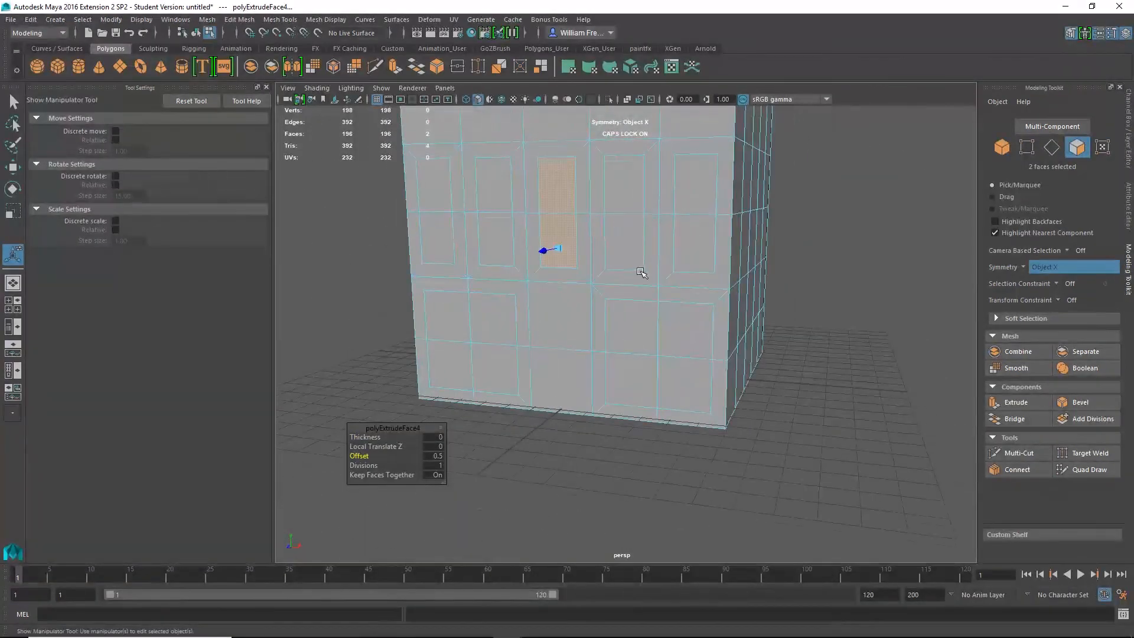
- Extrude the five faces of the front wall's top row individually, with Keep Faces Together off and an Offset of 0.5
left_click(873, 284)
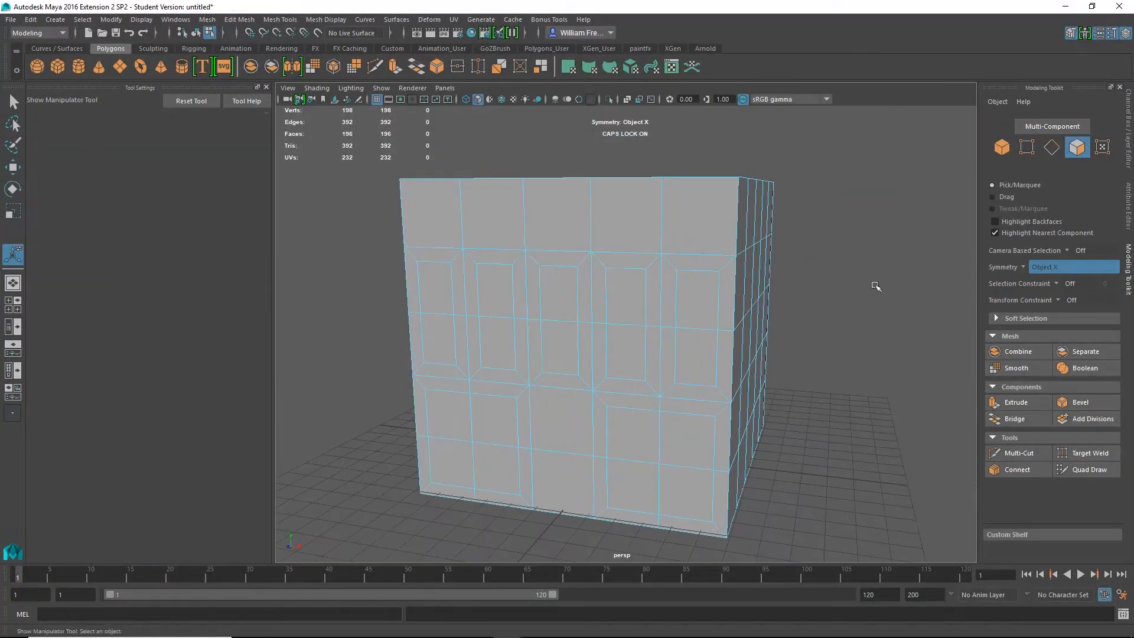
left_click(701, 225)
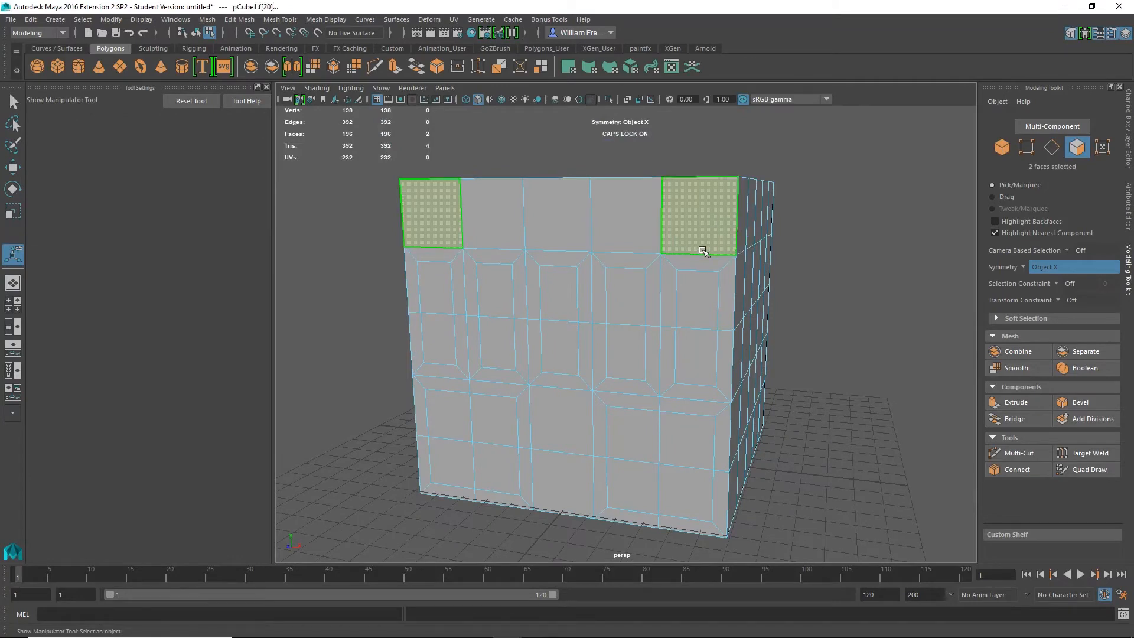
left_click(623, 211, "shift")
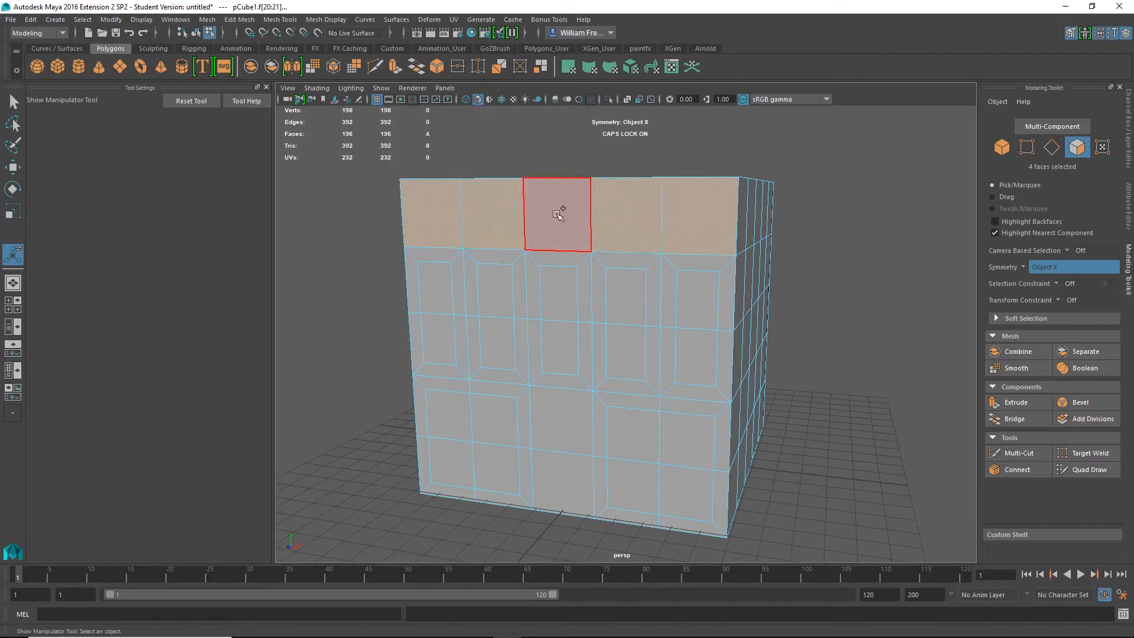
left_click(558, 214, "shift")
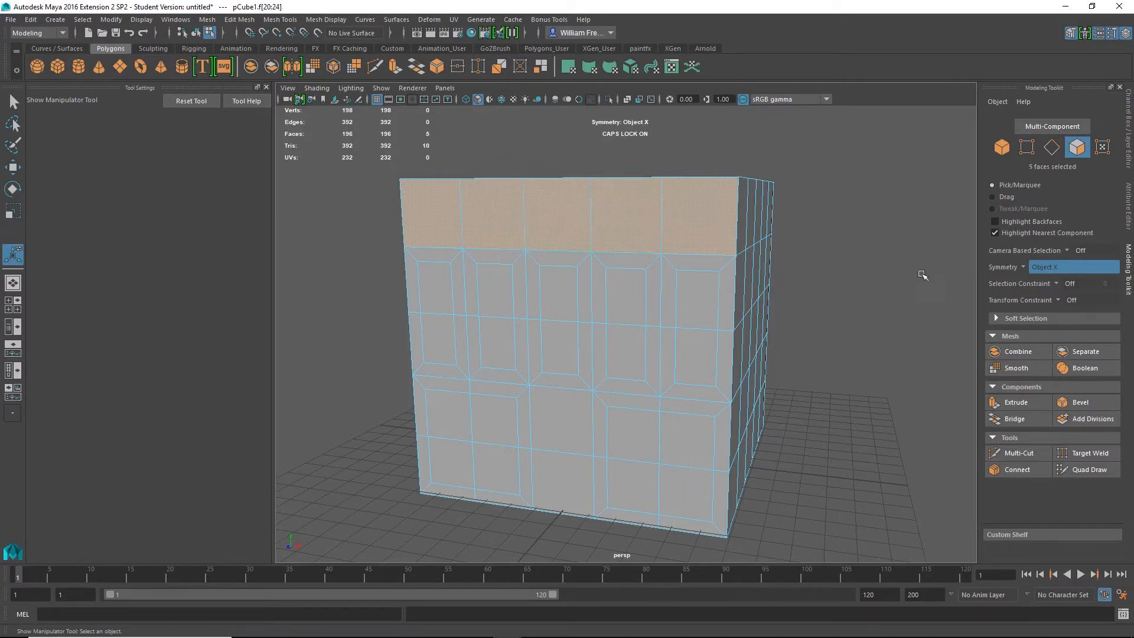
left_click(1026, 401)
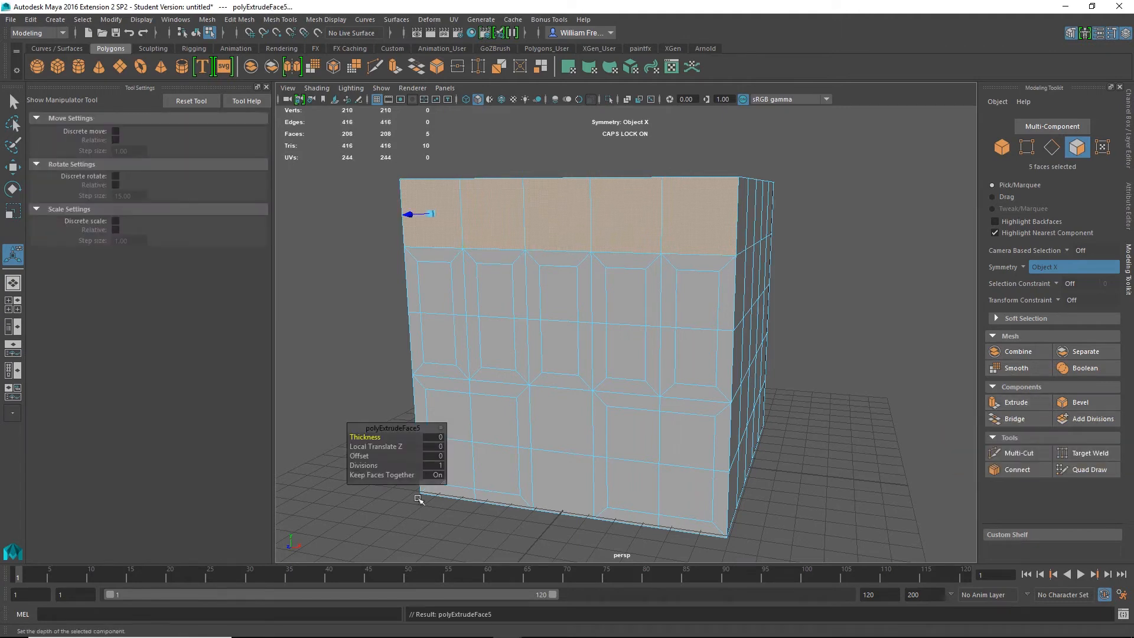
left_click(437, 476)
left_click(434, 456)
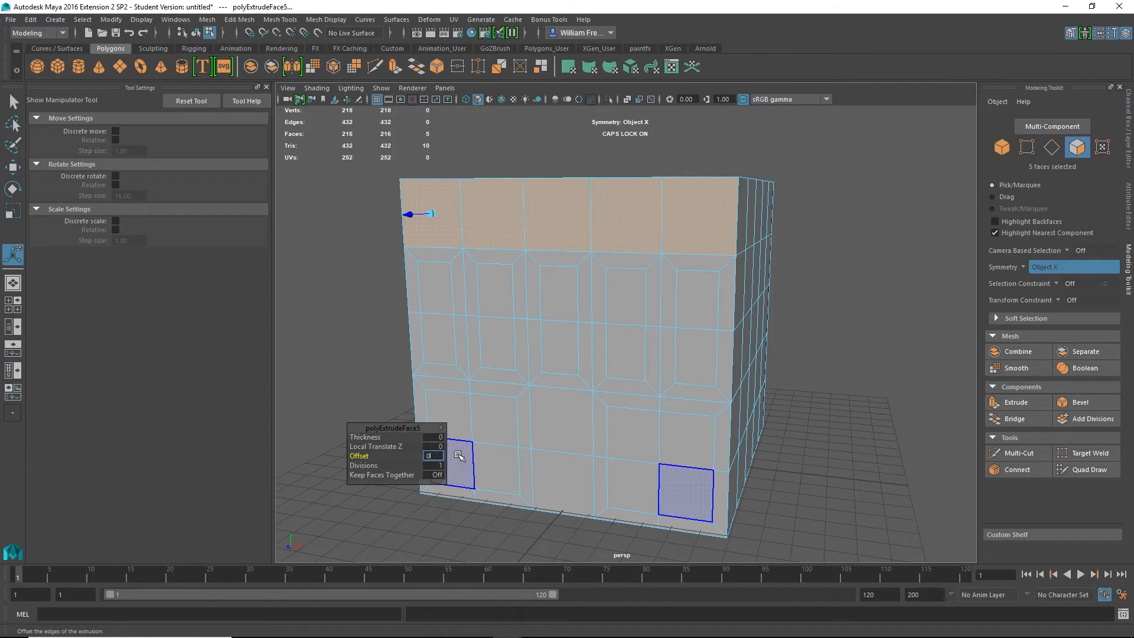
type("0.5")
key("Return")
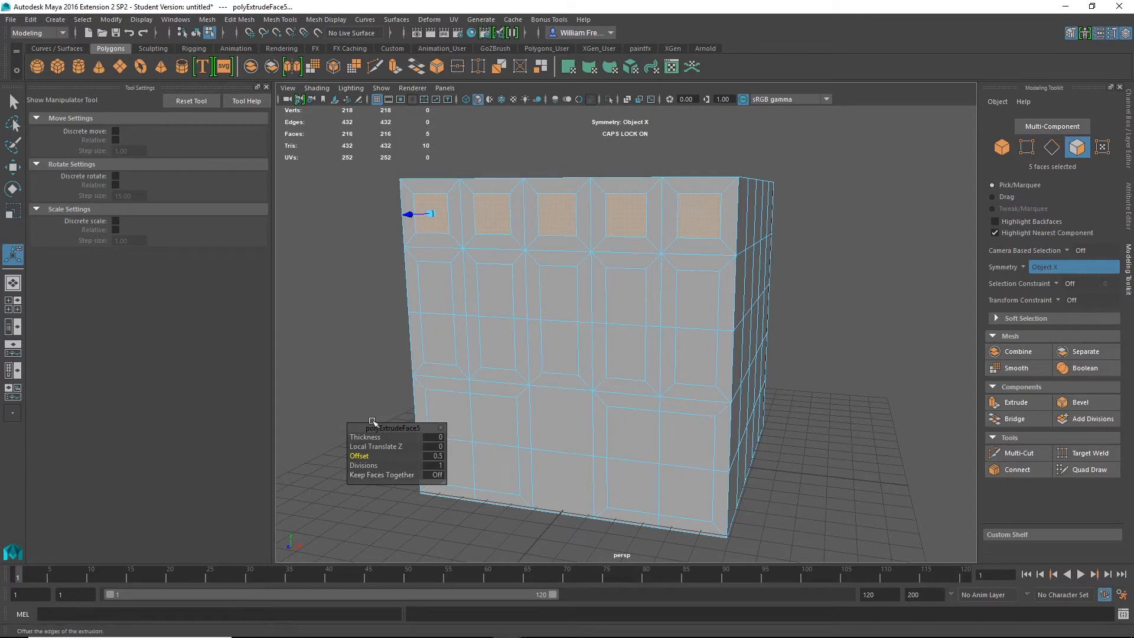
- Delete the inset faces of the top row, the five tall middle columns and both lower blocks to open the windows
key("Delete")
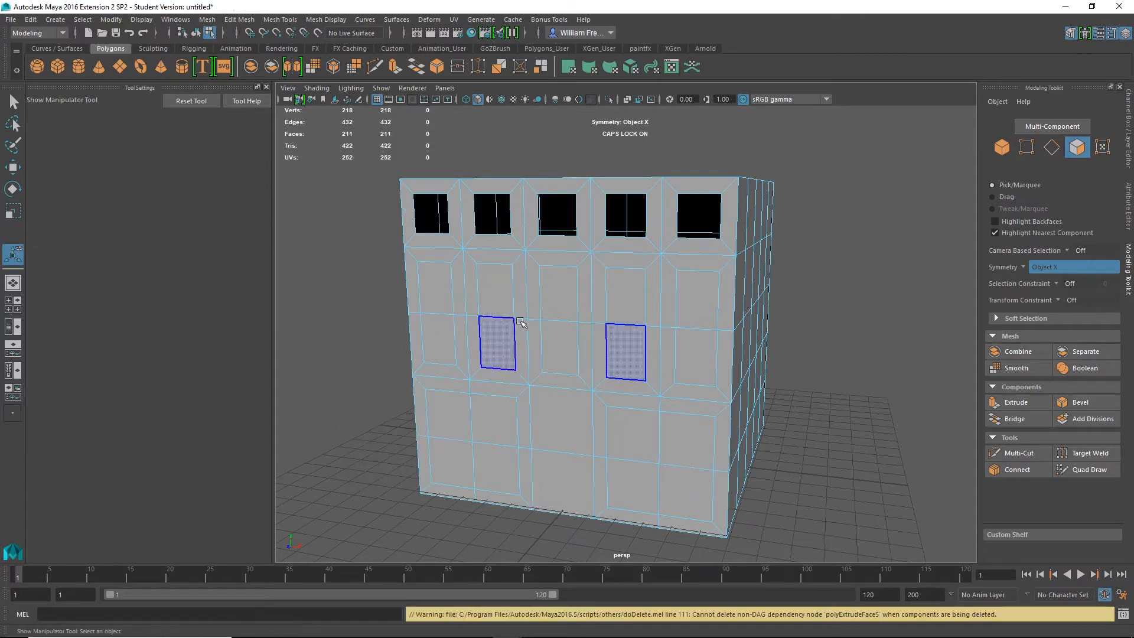
left_click(436, 287)
left_click(438, 338, "shift")
left_click(493, 288, "shift")
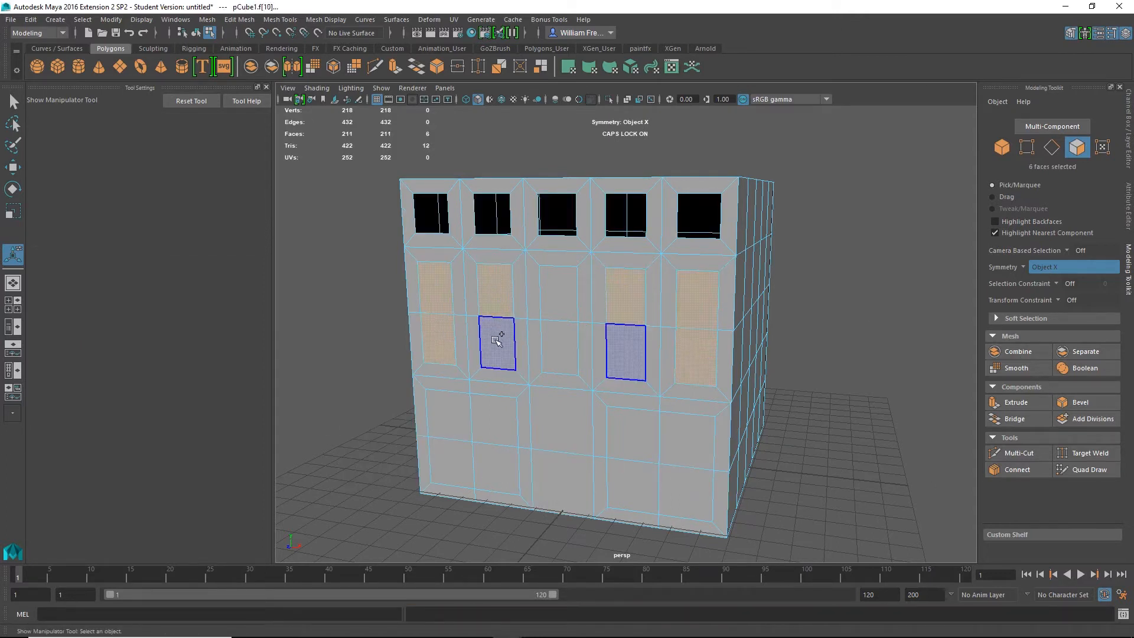
left_click(496, 340, "shift")
left_click(554, 304, "shift")
left_click(550, 344, "shift")
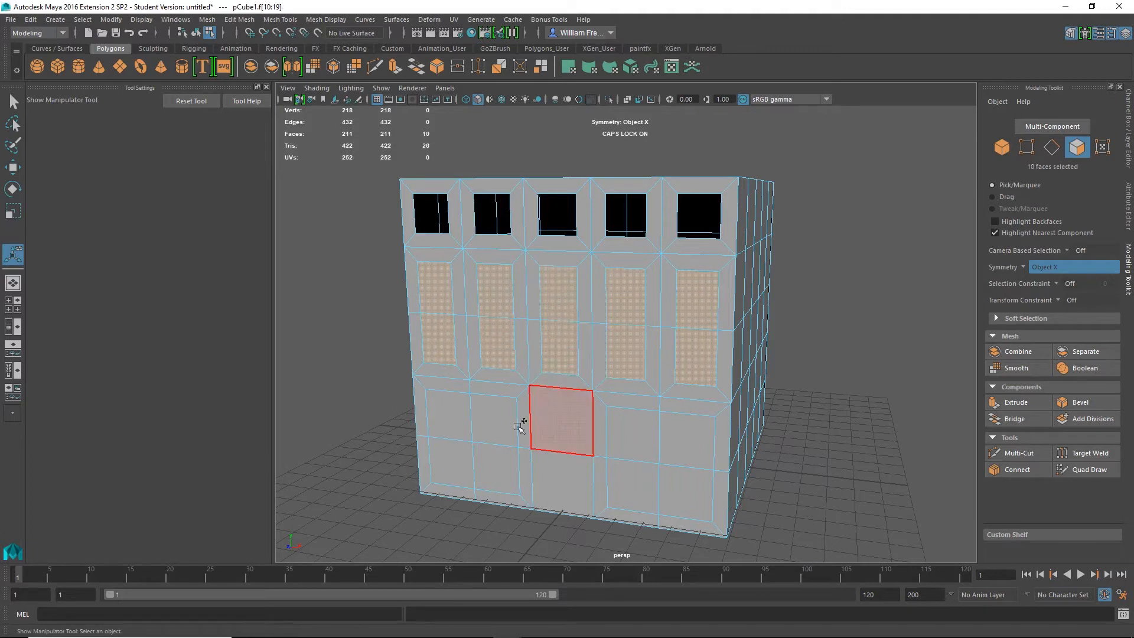
left_click(440, 430, "shift")
left_click(451, 456, "shift")
left_click(499, 455, "shift")
left_click(499, 417, "shift")
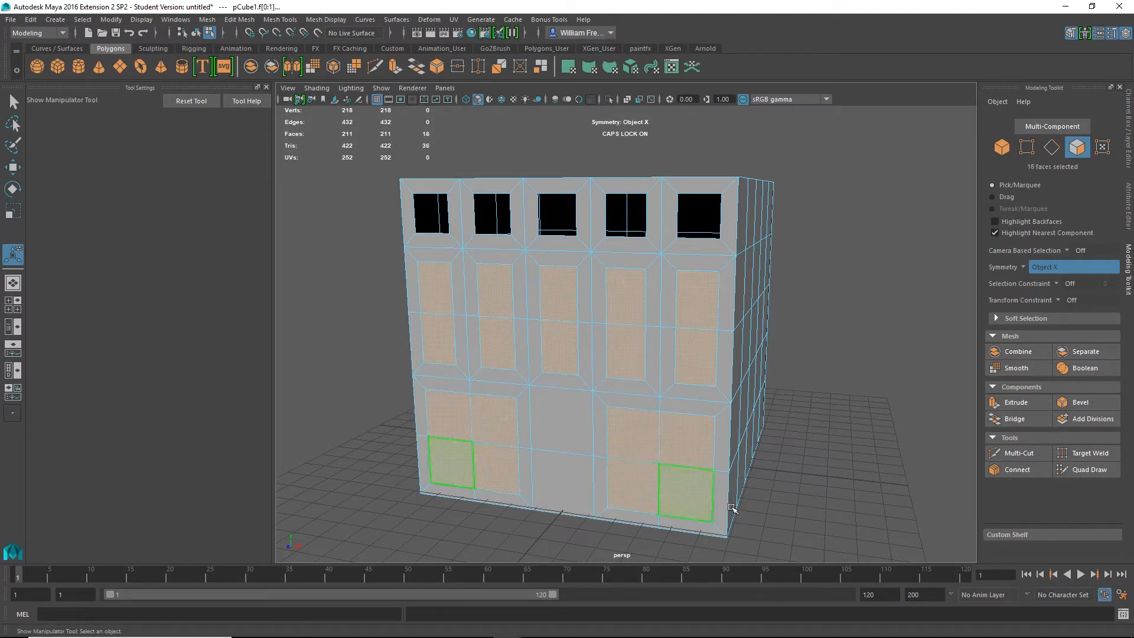
key("Delete")
- Extrude the two stacked doorway faces between the lower window openings with an Offset of 0.5
left_click_drag(882, 445, 862, 470, "alt")
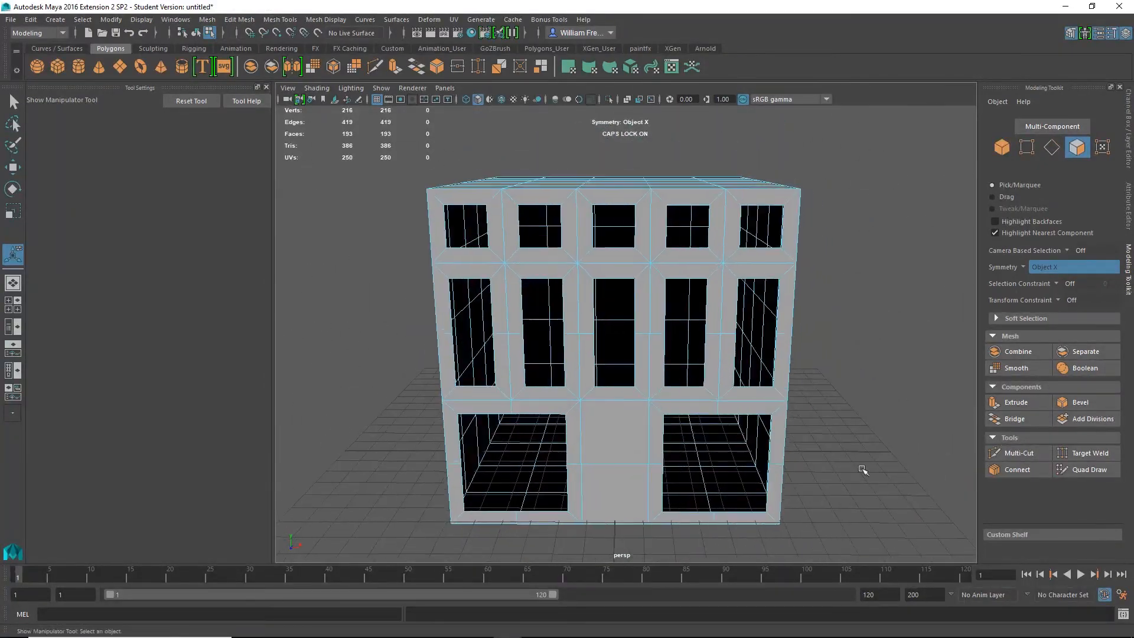
left_click(599, 468)
left_click(603, 499, "shift")
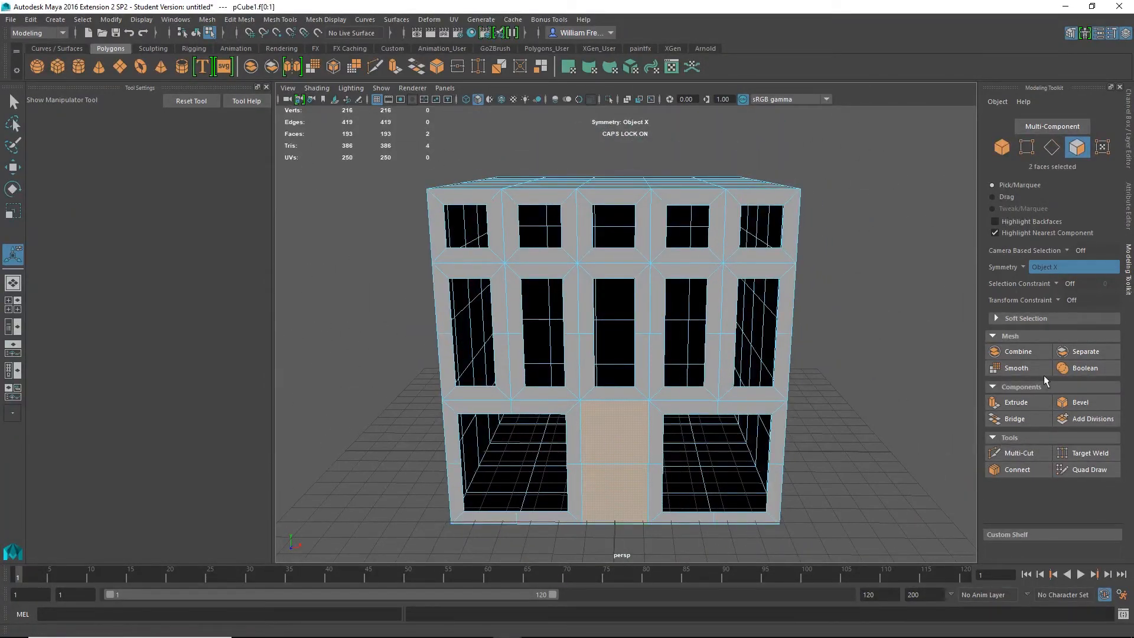
left_click(1016, 402)
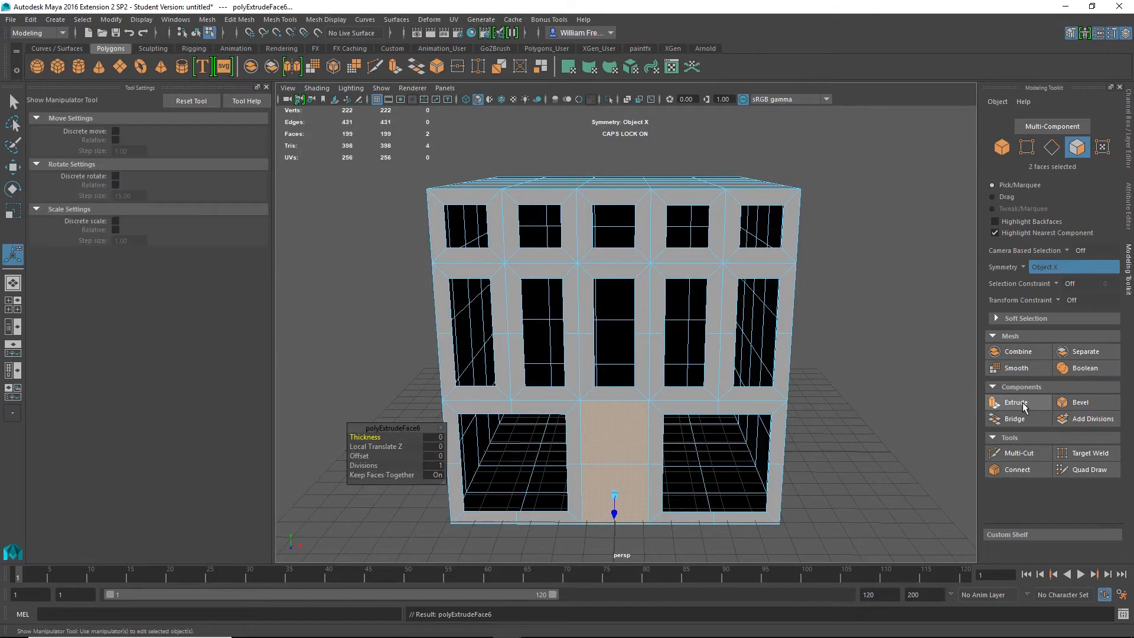
left_click(436, 456)
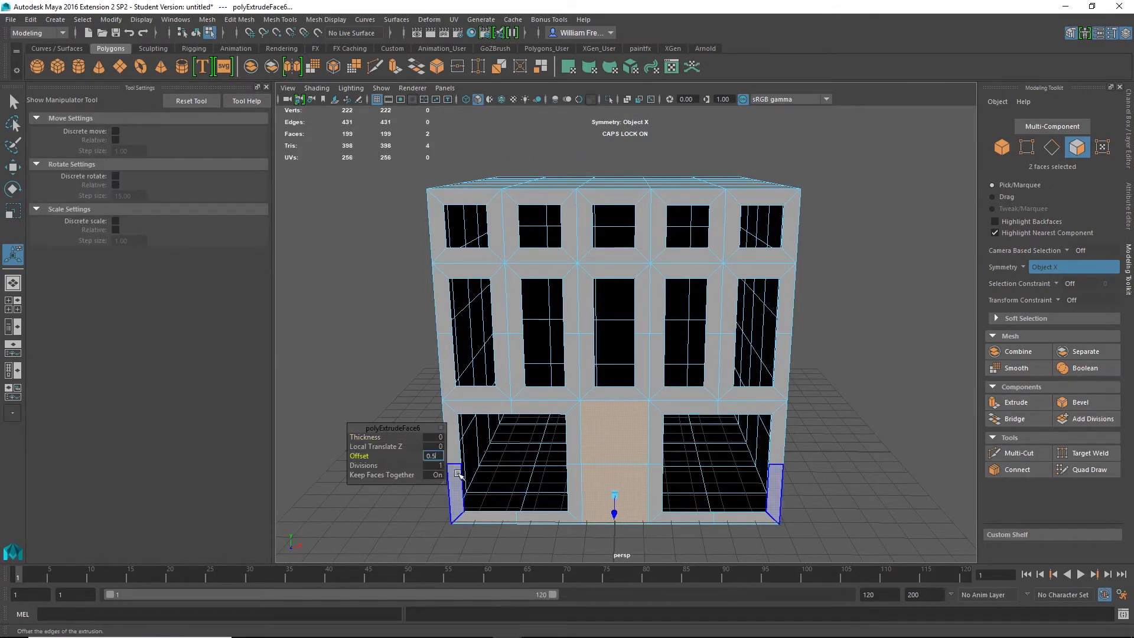
type("0.5")
key("Return")
- Scale the inset doorway faces vertically so the door panel reaches close to the wall's base
left_click_drag(473, 473, 521, 466, "alt")
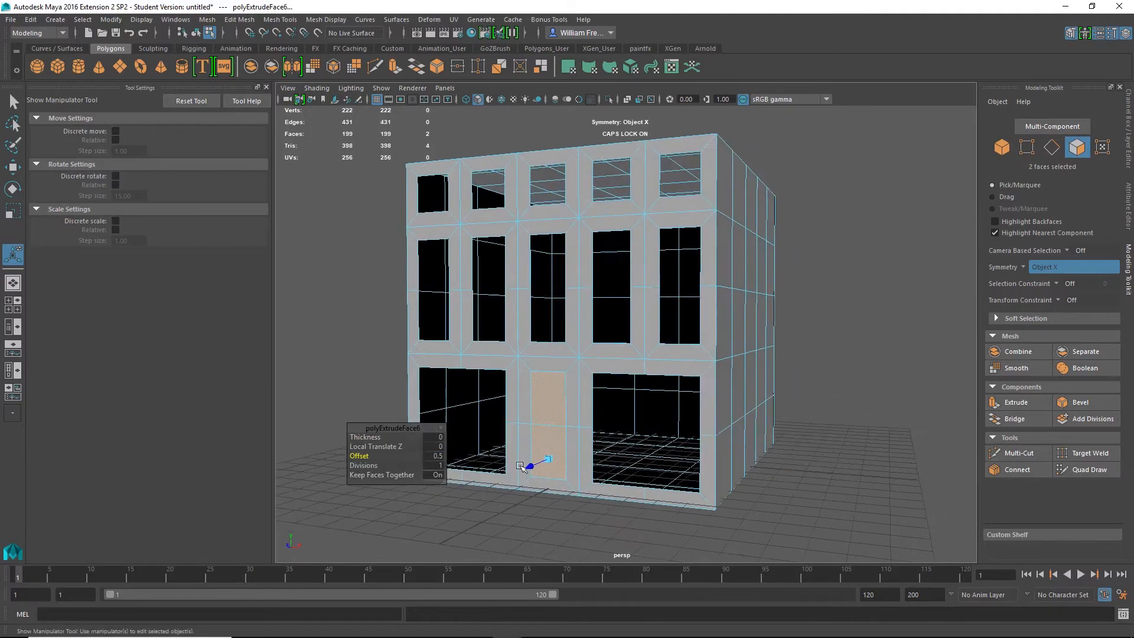
right_click_drag(521, 467, 663, 461, "alt")
middle_click_drag(663, 461, 737, 311, "alt")
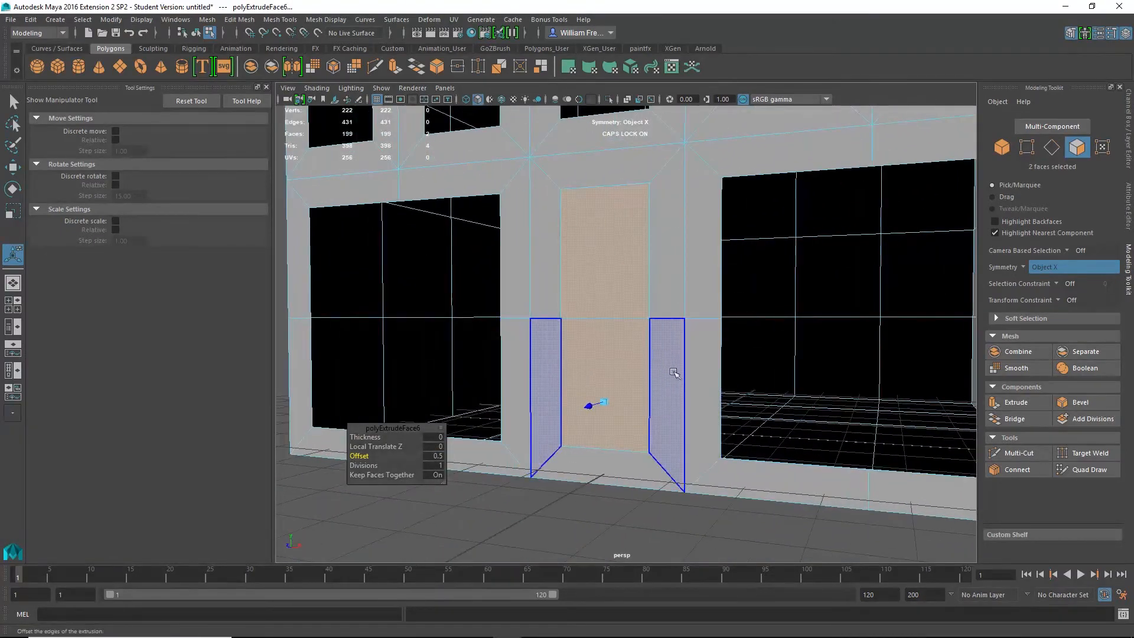
key("r")
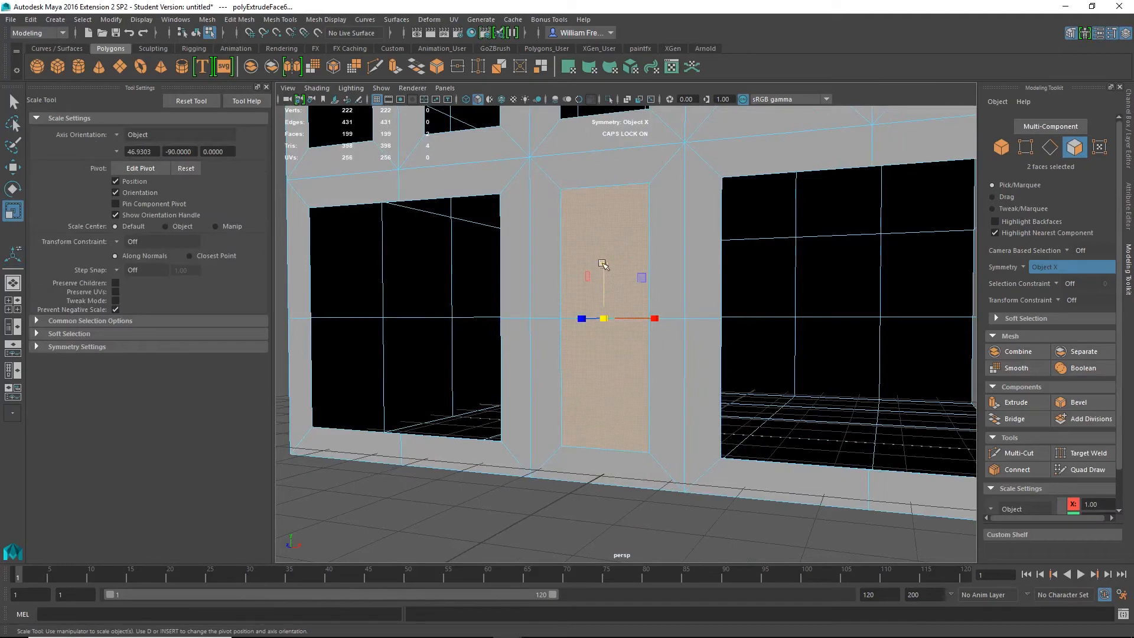
left_click_drag(602, 264, 611, 253)
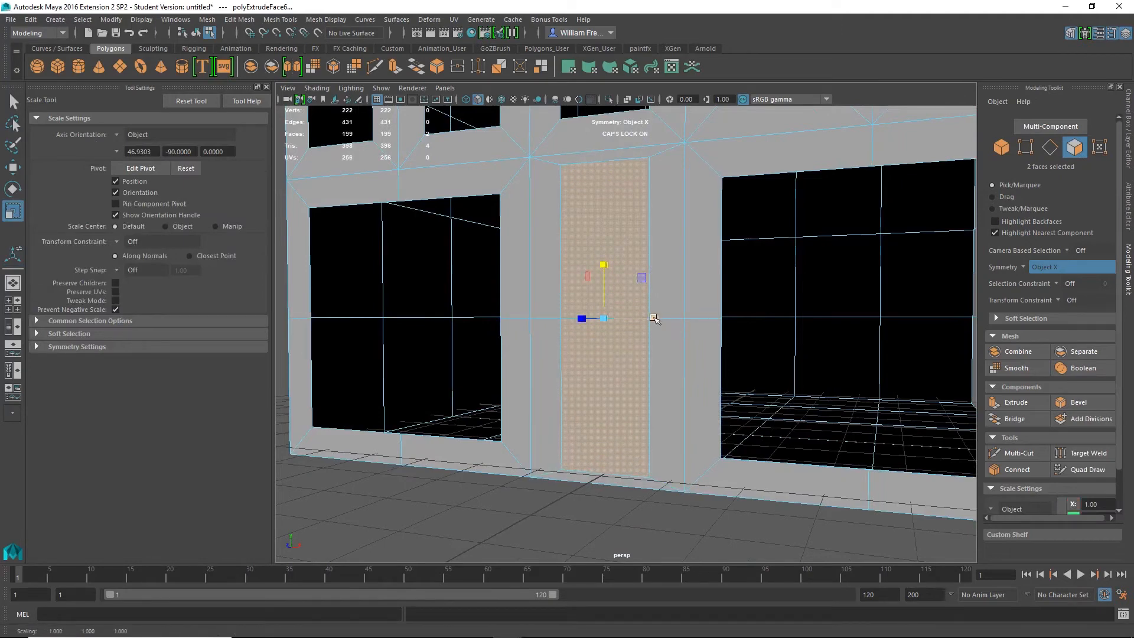
- Widen the selected door faces between the two large ground-floor openings and delete them to cut the doorway
left_click_drag(656, 319, 669, 319)
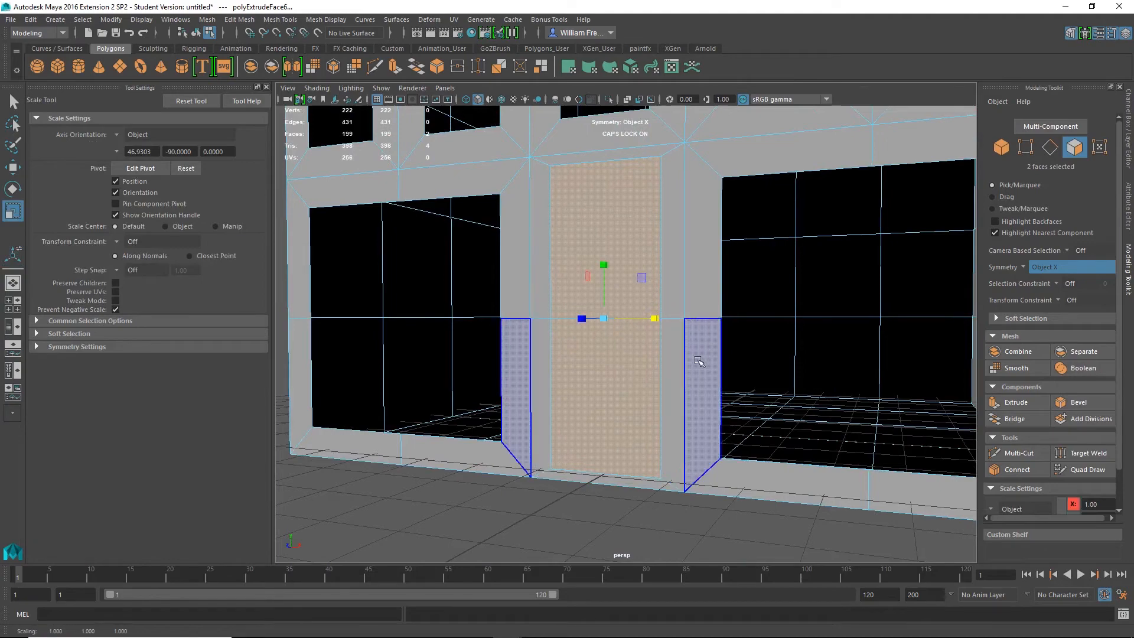
key("Delete")
right_click_drag(779, 357, 686, 344, "alt")
left_click_drag(686, 344, 745, 357, "alt")
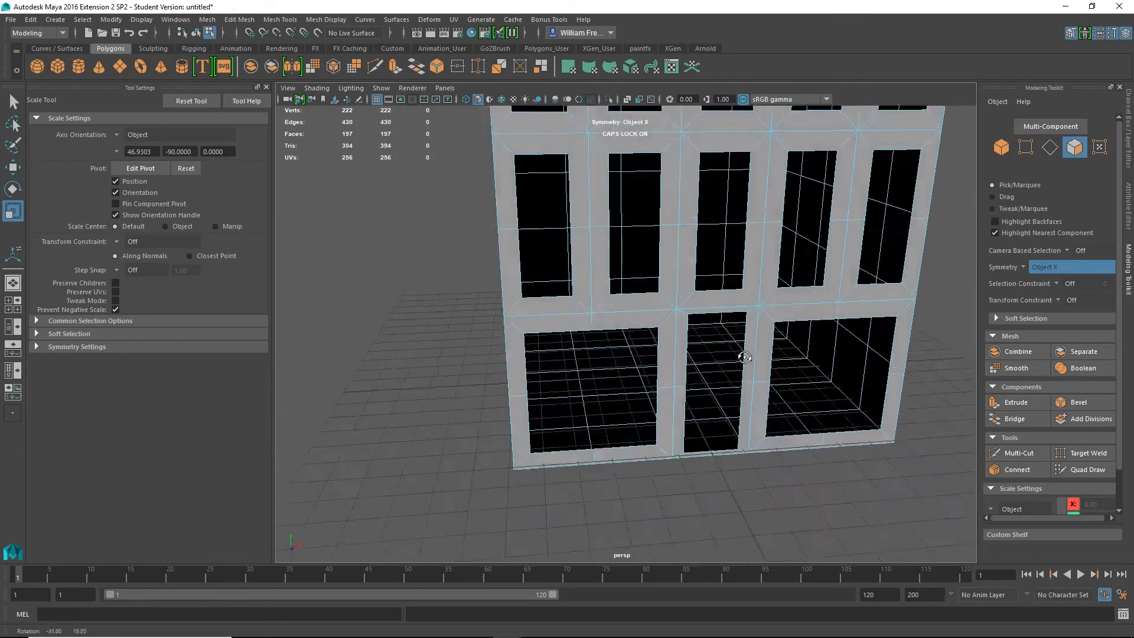
right_click_drag(745, 357, 695, 430, "alt")
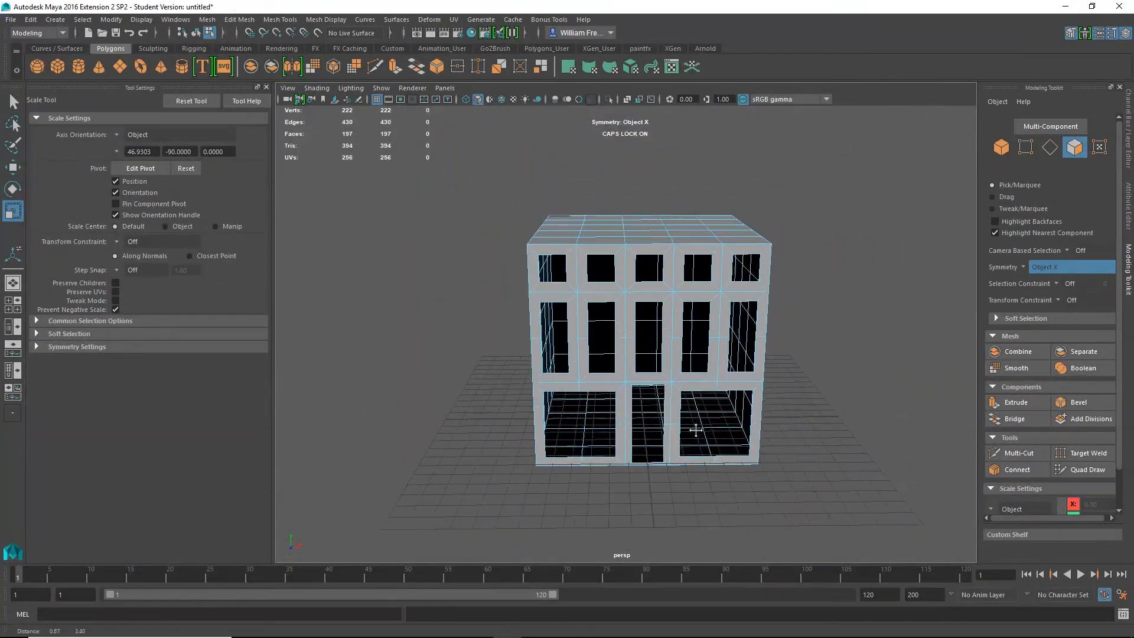
mouse_move(696, 430)
left_mouse_down("alt")
mouse_move(693, 413)
mouse_move(695, 438)
left_mouse_up("alt")
- Switch from face selection back to object mode with the whole building selected
left_click(677, 313)
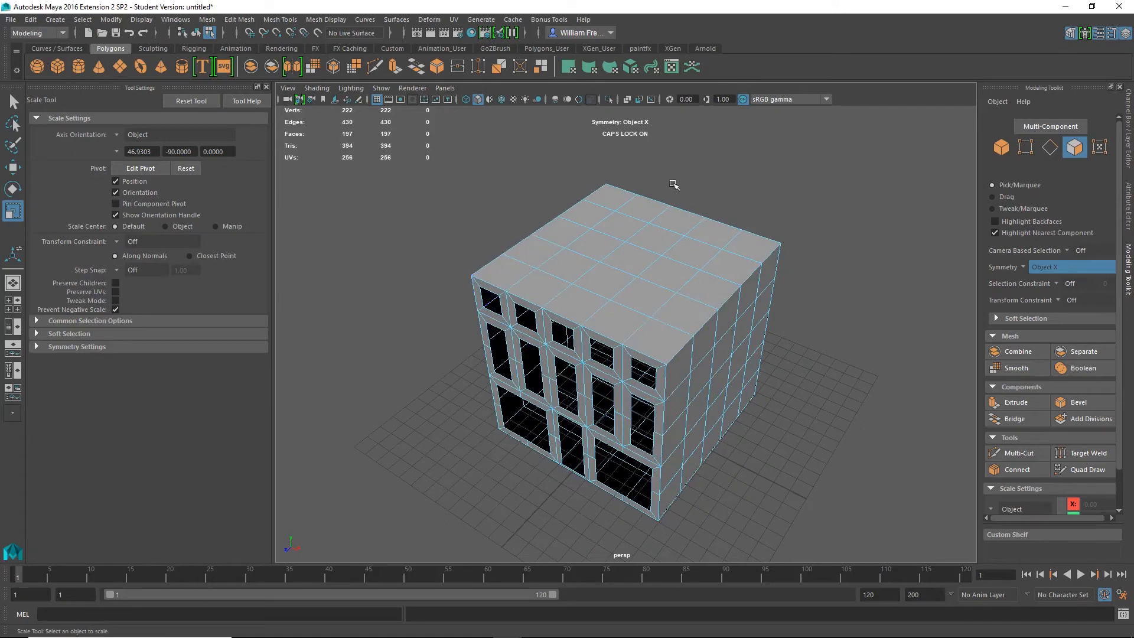
left_click(626, 319)
left_click_drag(647, 313, 684, 293, "alt")
right_click_drag(684, 293, 725, 260)
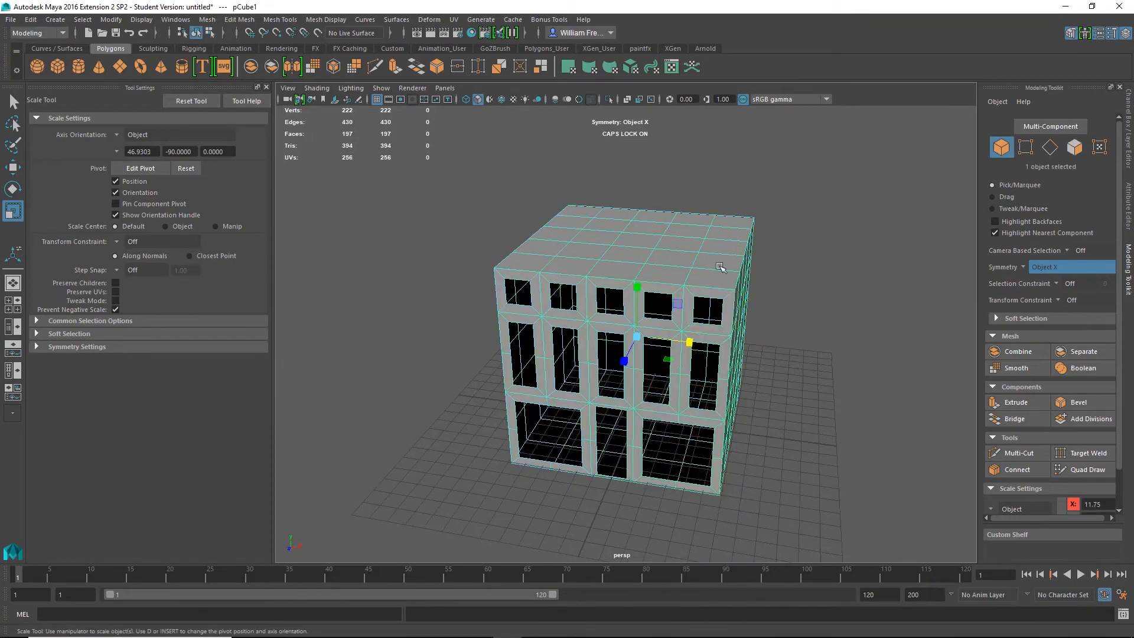
left_click_drag(817, 381, 747, 374, "alt")
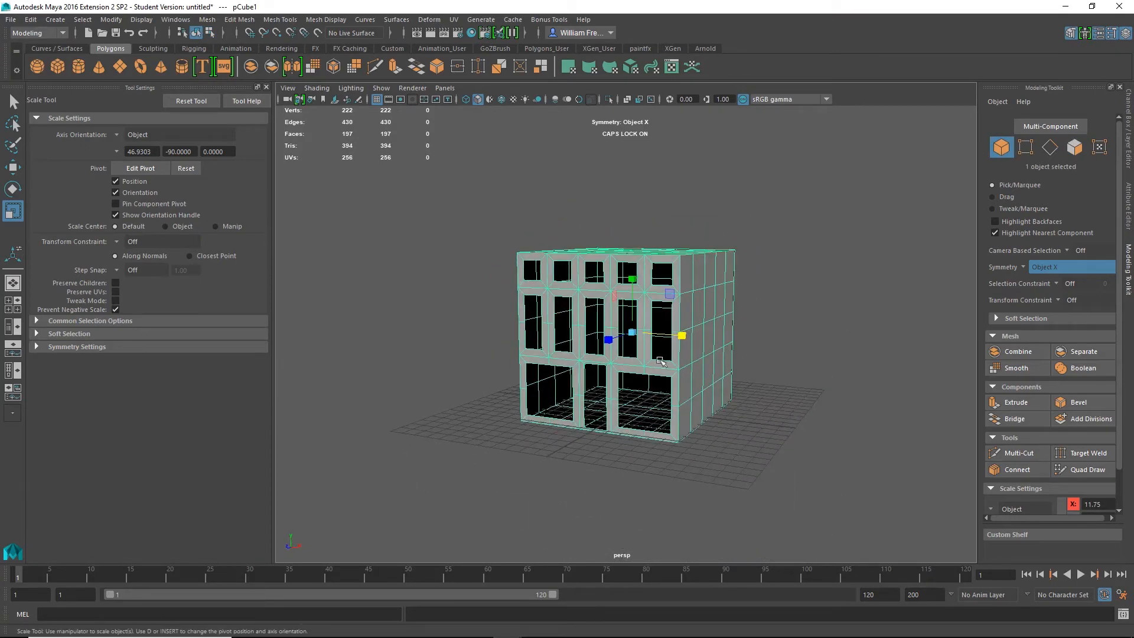
right_click_drag(627, 402, 796, 466, "alt")
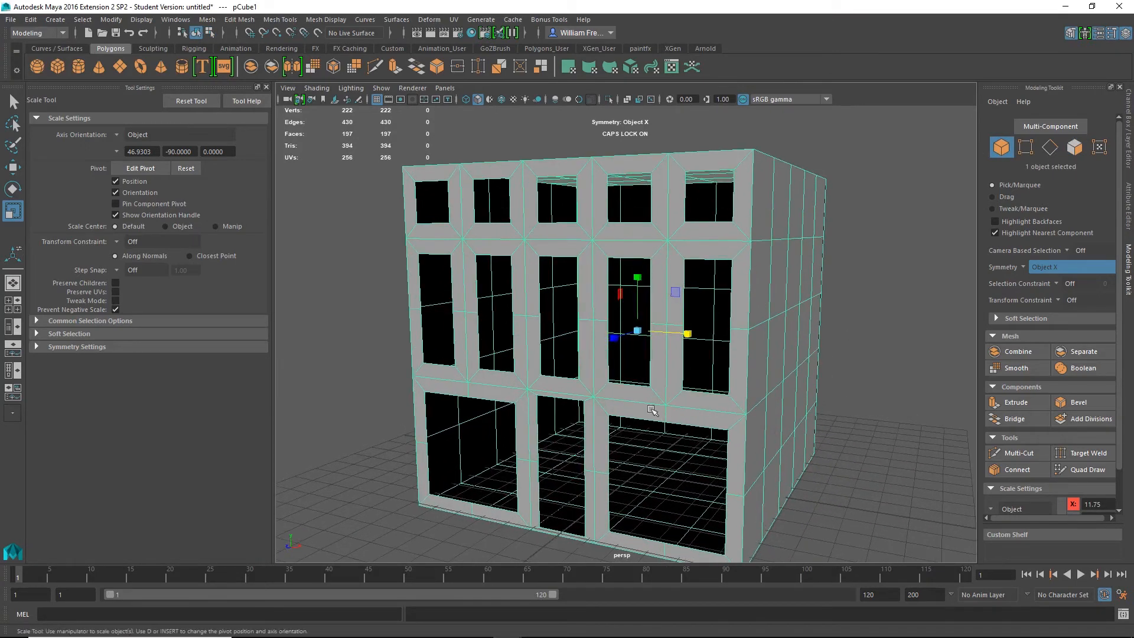
middle_click_drag(677, 386, 721, 379, "alt")
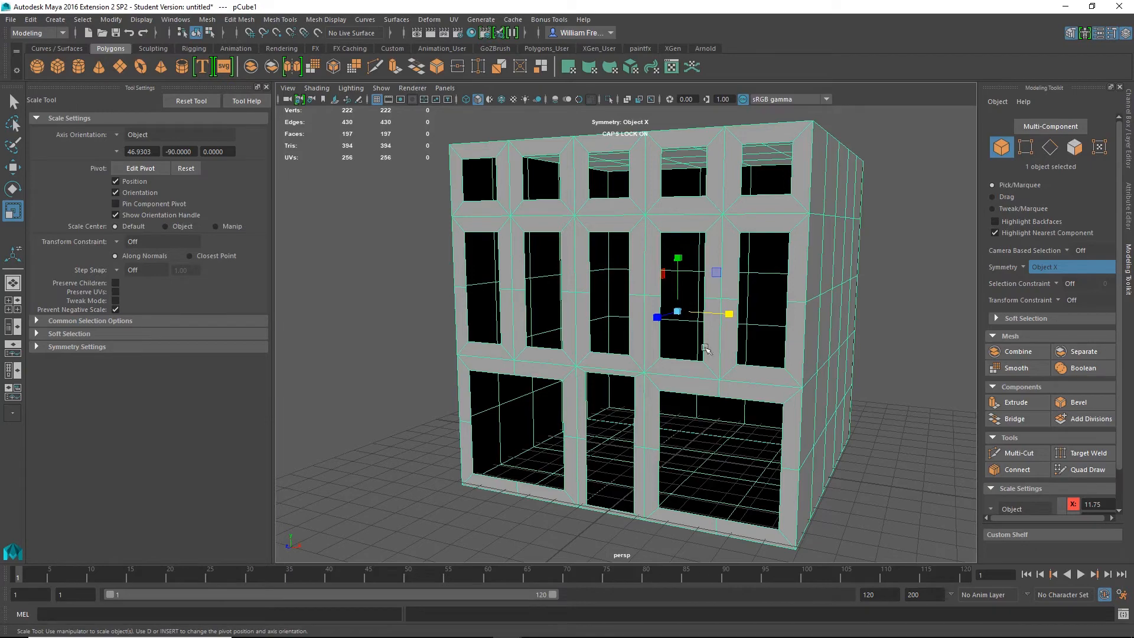
- Duplicate the building and move the copy along Z so it stands just behind the original
key("ctrl+d")
left_click_drag(857, 395, 818, 381, "alt")
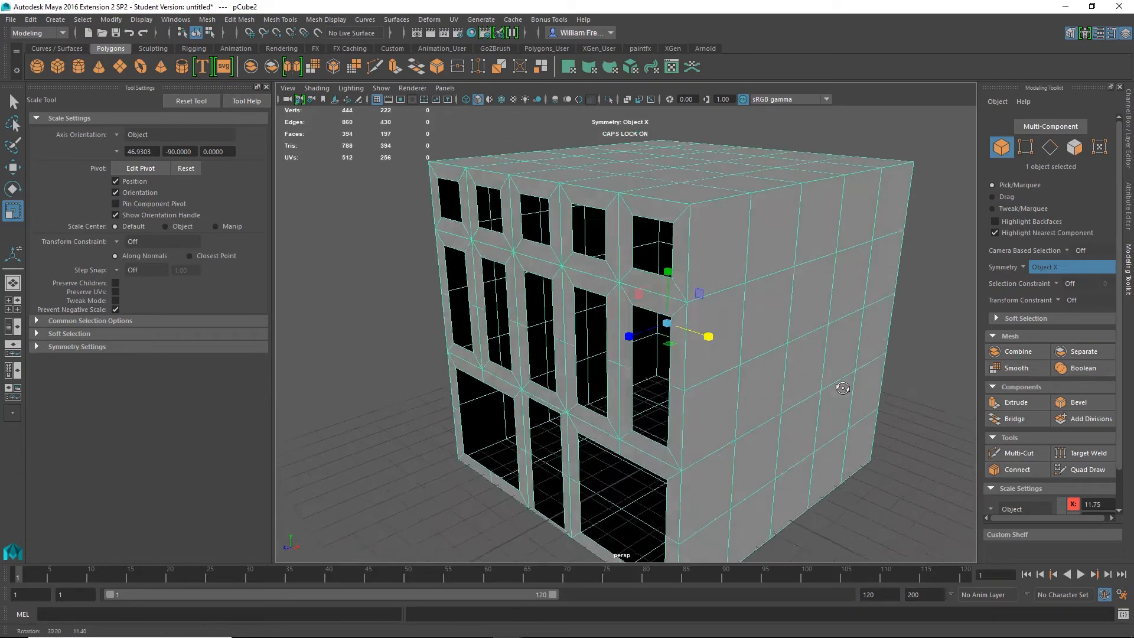
key("w")
left_click_drag(627, 340, 813, 359)
scroll(901, 246, "down", 3)
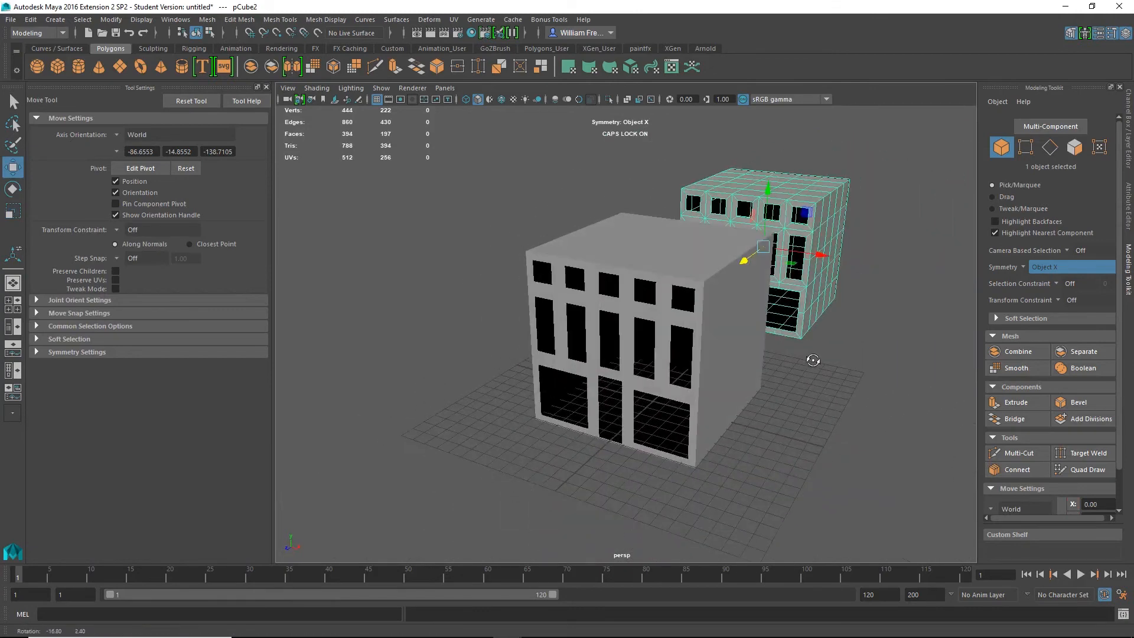
middle_click_drag(810, 339, 755, 411, "alt")
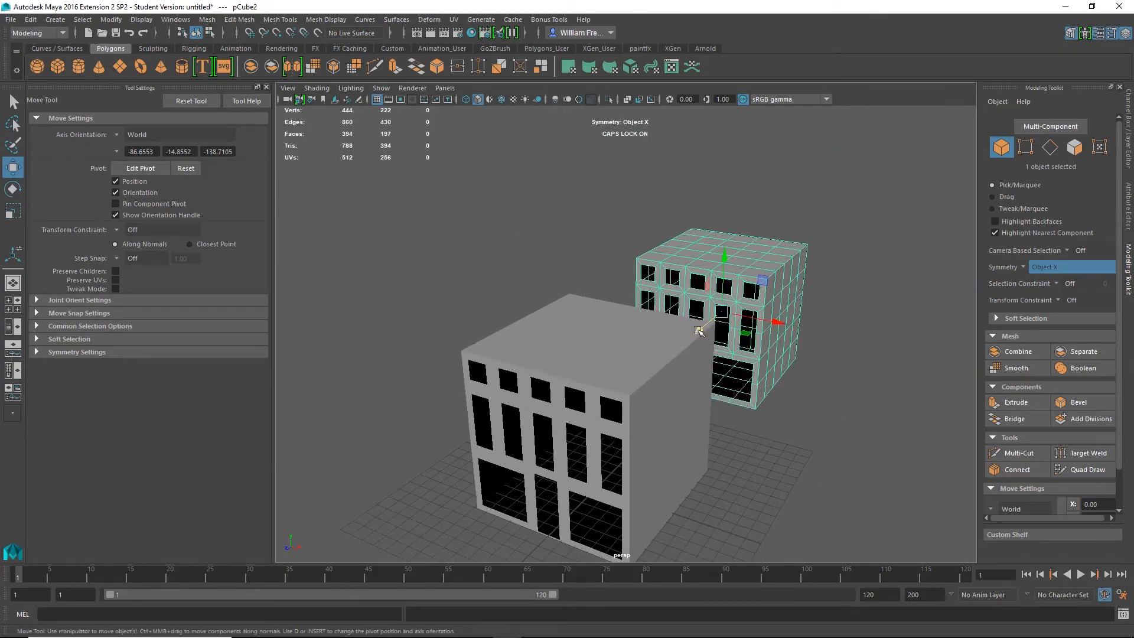
left_click_drag(698, 330, 673, 370)
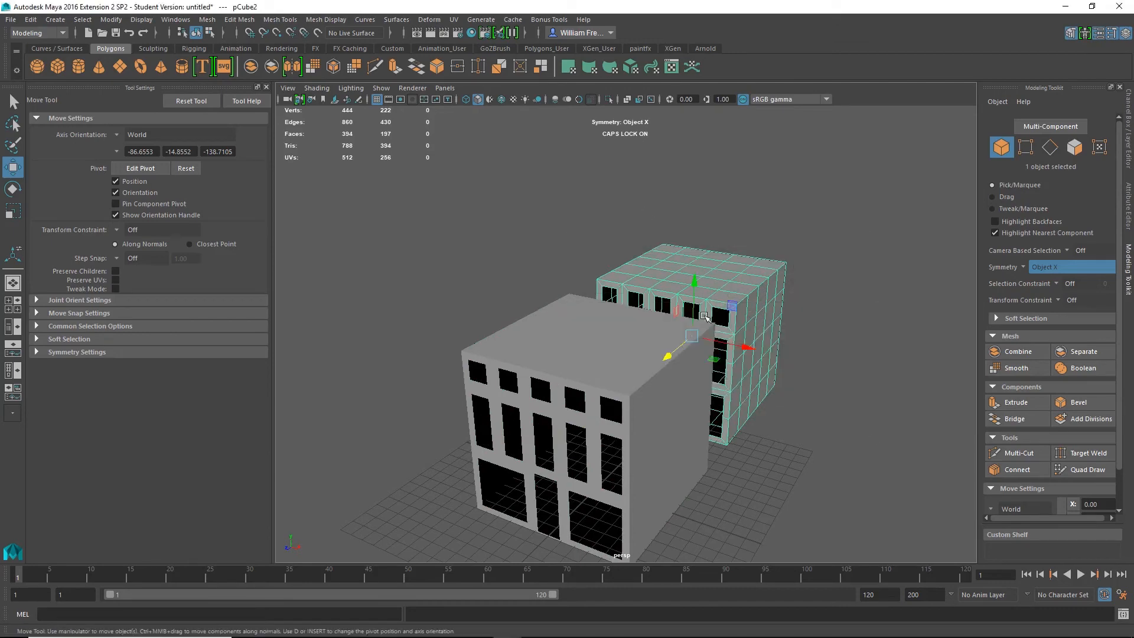
- In the top view, select the copy's outer side-wall vertices and move them slightly inward with Object X symmetry
key("space")
key("space")
scroll(349, 299, "down", 3)
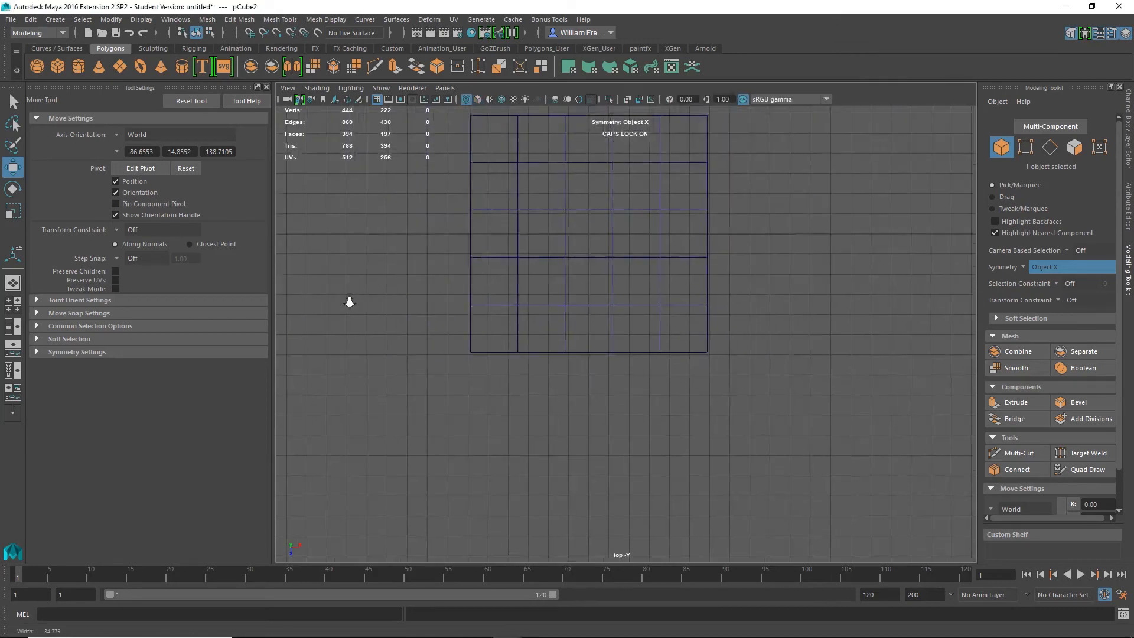
scroll(653, 280, "up", 1)
middle_click_drag(653, 280, 637, 539, "alt")
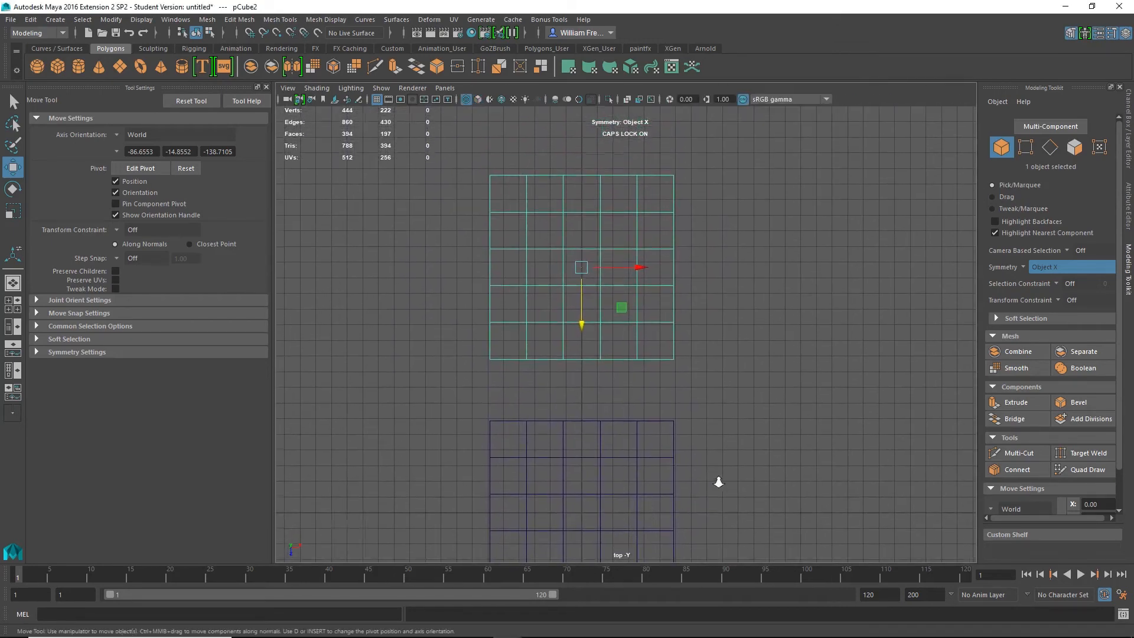
scroll(719, 480, "down", 1)
middle_click_drag(672, 447, 650, 387, "alt")
middle_click_drag(641, 286, 667, 326, "alt")
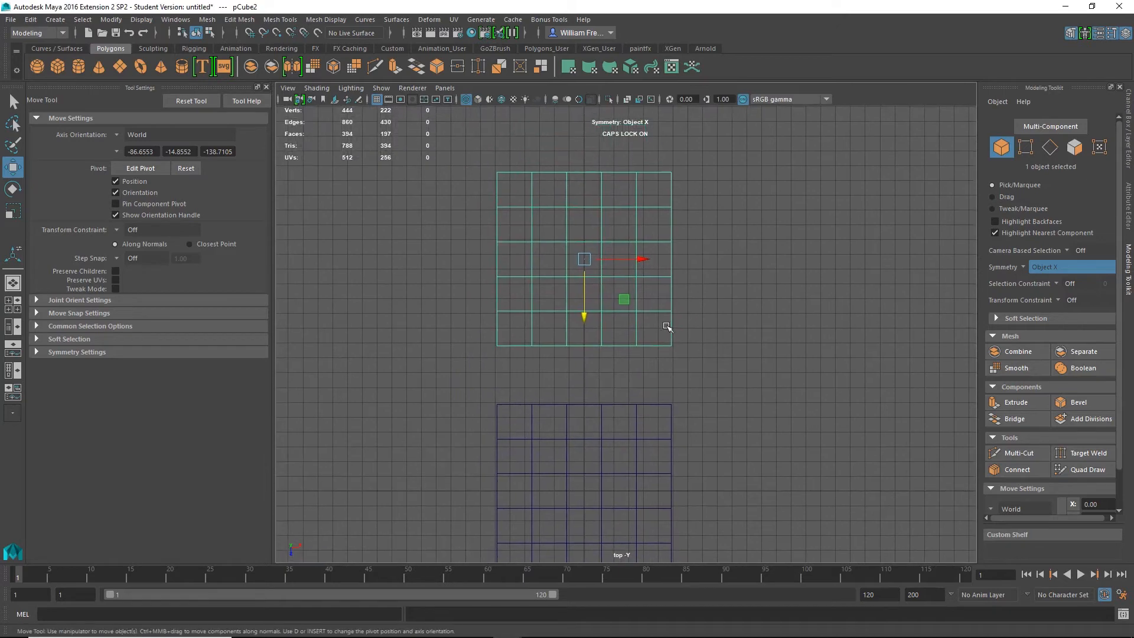
right_click(671, 328)
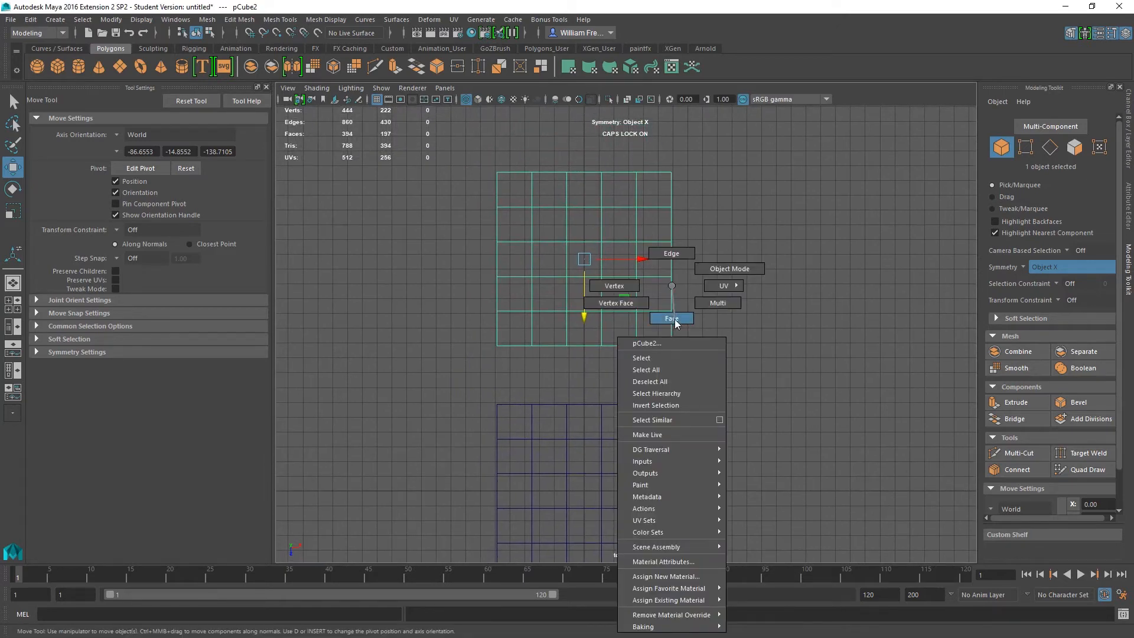
left_click(625, 288)
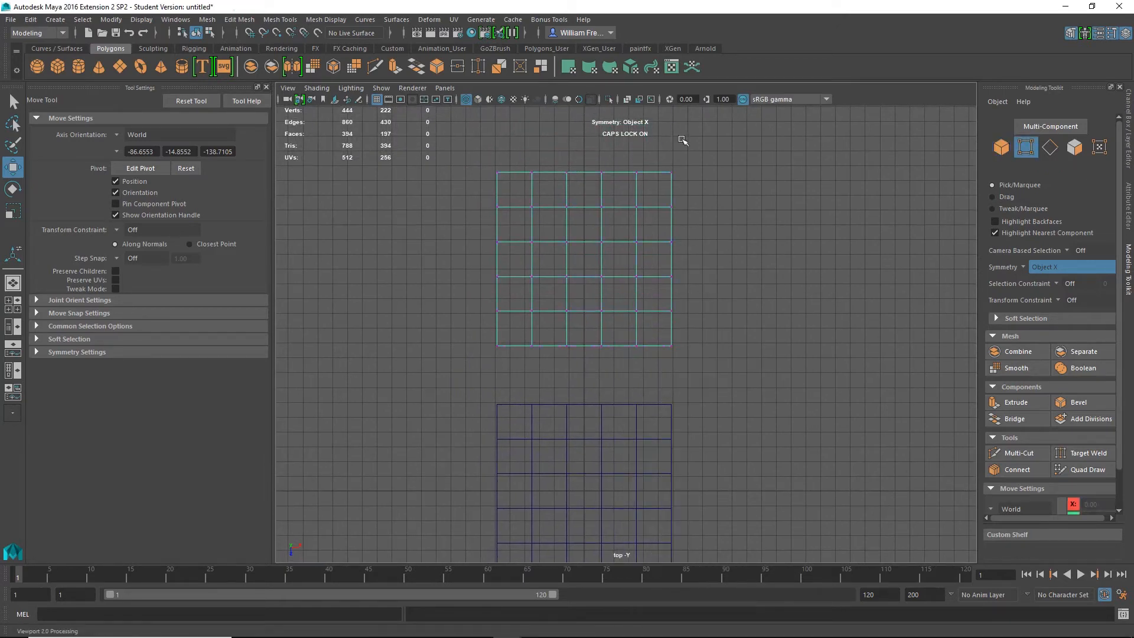
left_click_drag(702, 160, 653, 373)
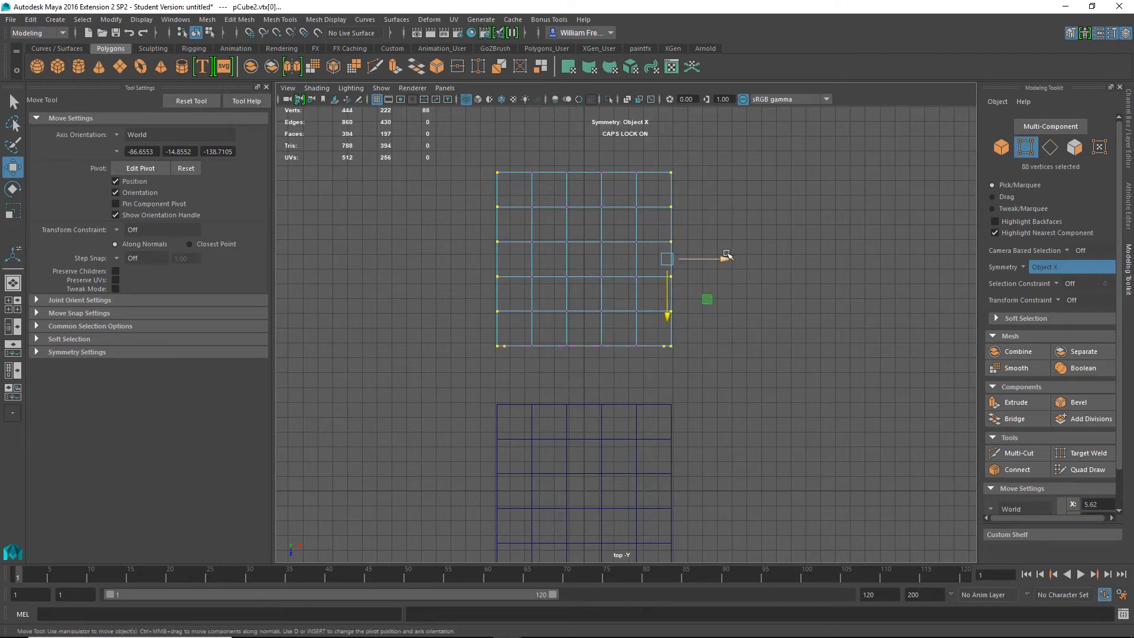
left_click_drag(722, 257, 721, 258)
- Move the copy's back and front wall vertices slightly inward along Z in the top view
left_click_drag(468, 160, 709, 203)
left_click_drag(634, 230, 634, 236)
left_click_drag(711, 368, 452, 341)
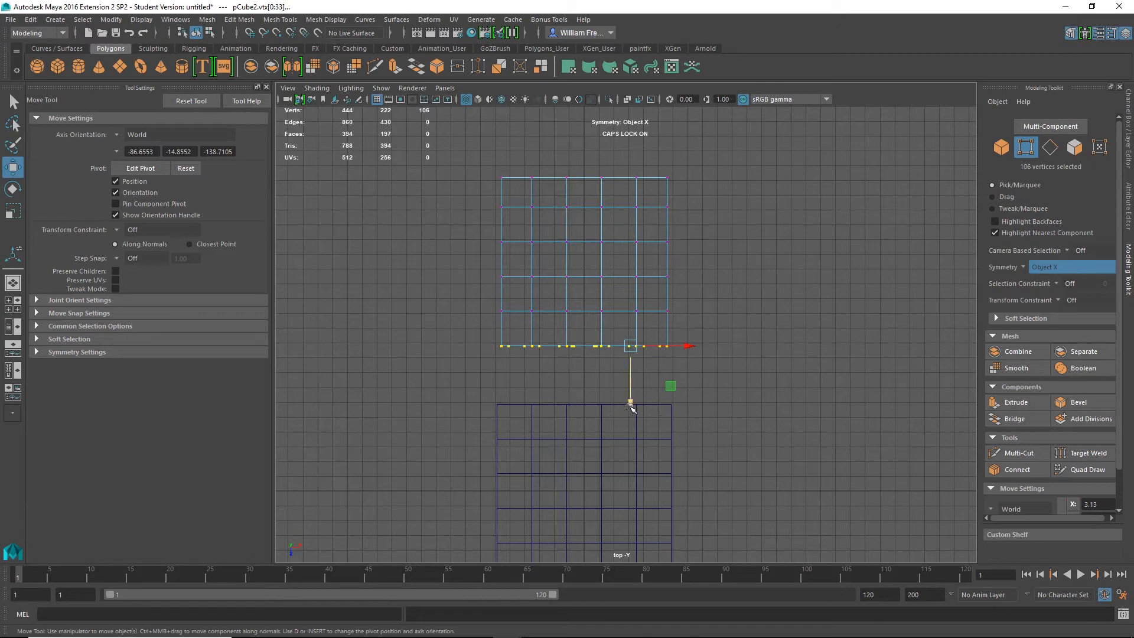
left_click_drag(631, 408, 631, 405)
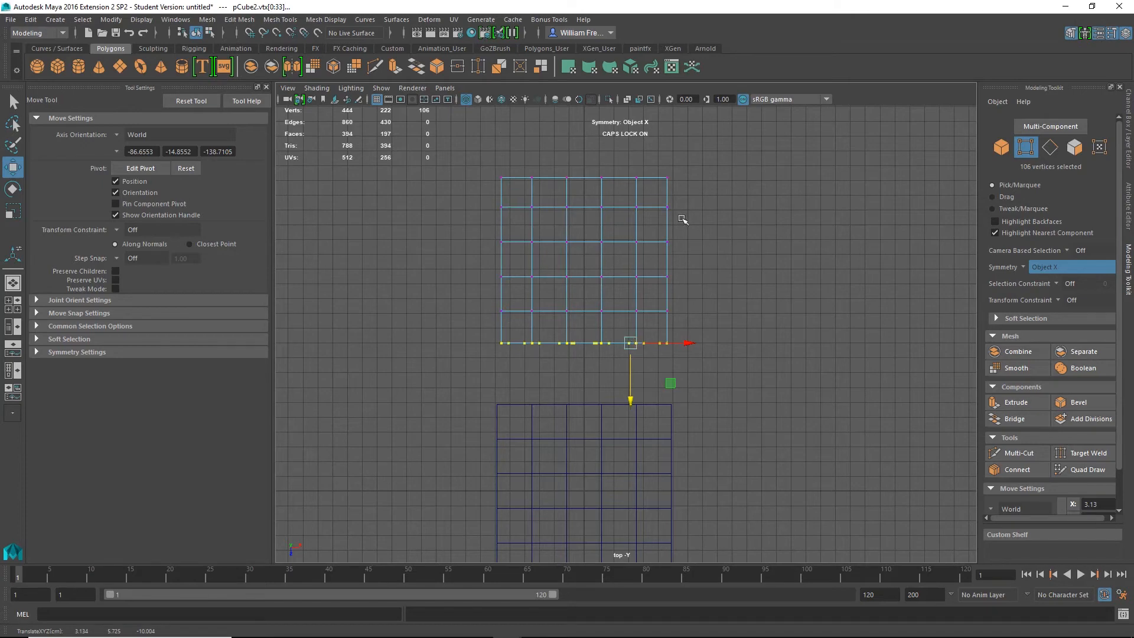
- In the front view, select the copy's top row of vertices and lower them slightly below the original's roof
key("space")
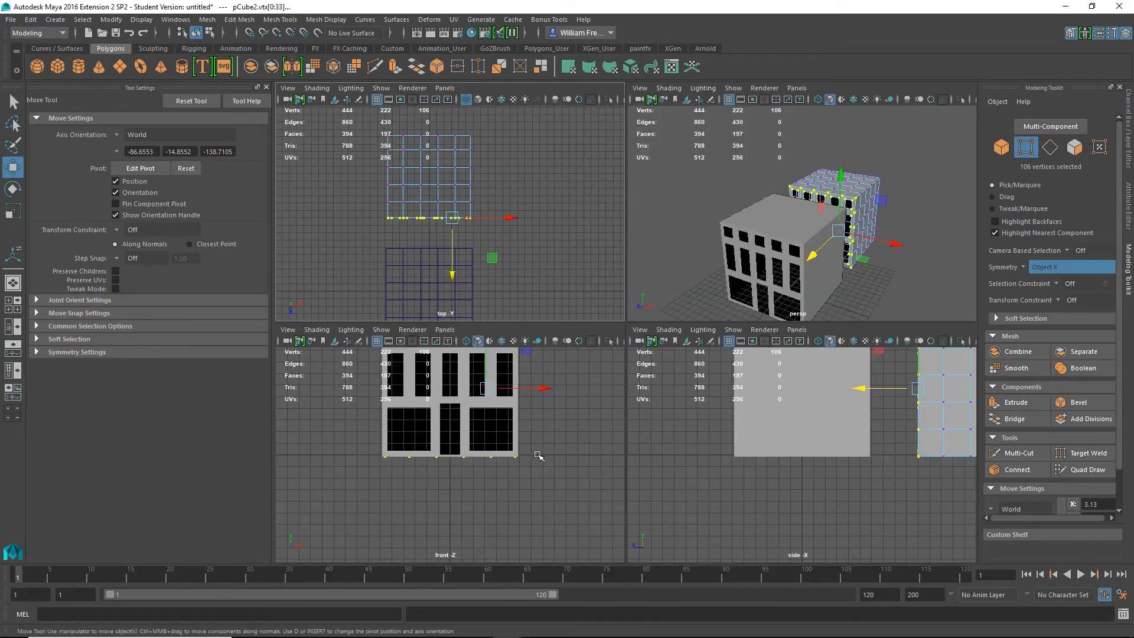
key("space")
key("f")
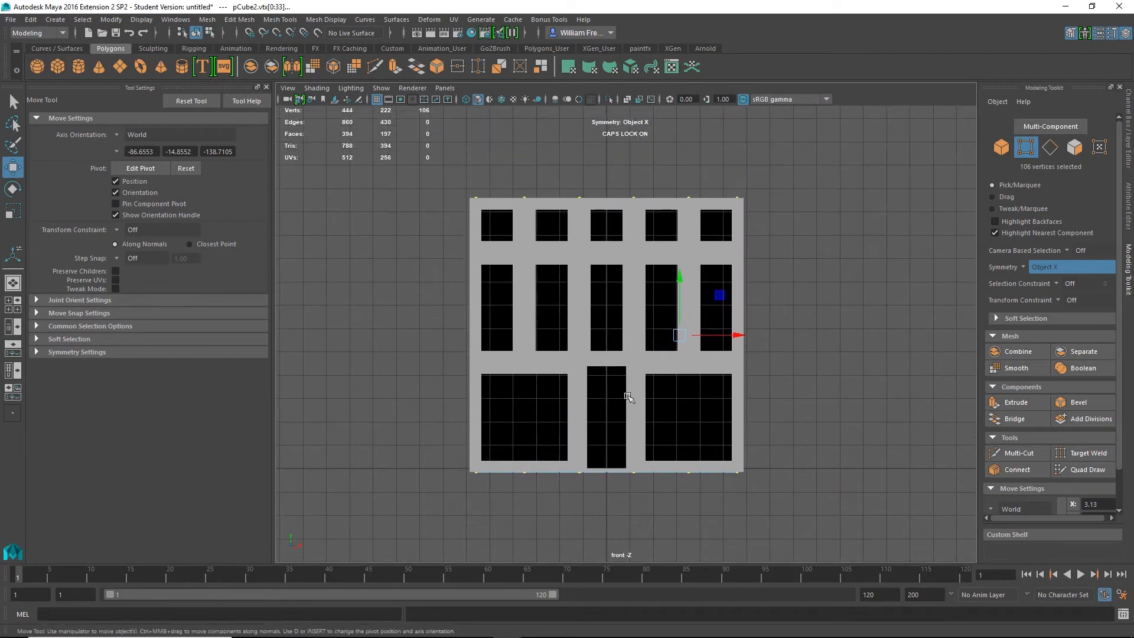
left_click_drag(433, 173, 805, 211)
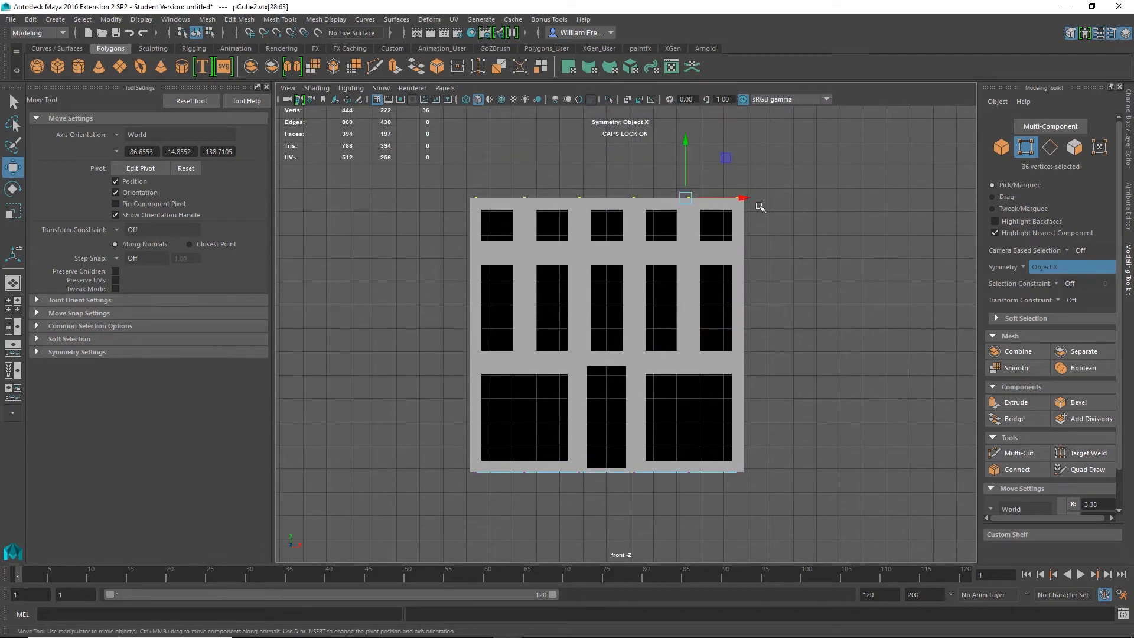
left_click(685, 137)
left_click_drag(685, 137, 686, 147)
- Try raising the copy's bottom row of vertices in the front view, and undo the change
left_click_drag(799, 518, 446, 458)
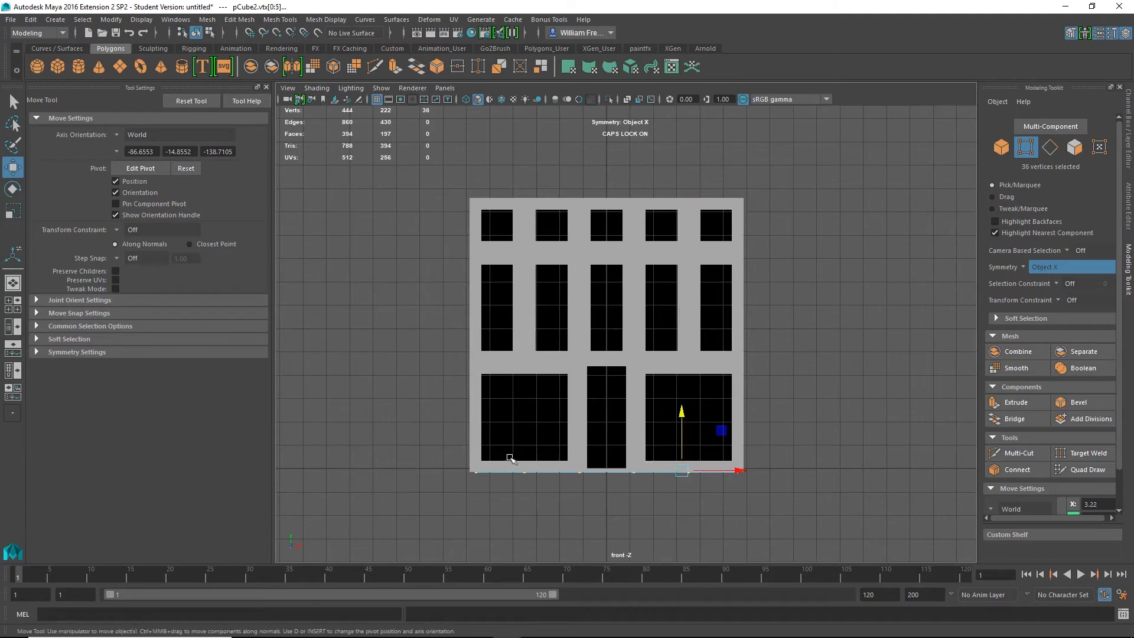
left_click_drag(682, 414, 682, 408)
key("space")
key("space")
left_click_drag(739, 201, 662, 334, "alt")
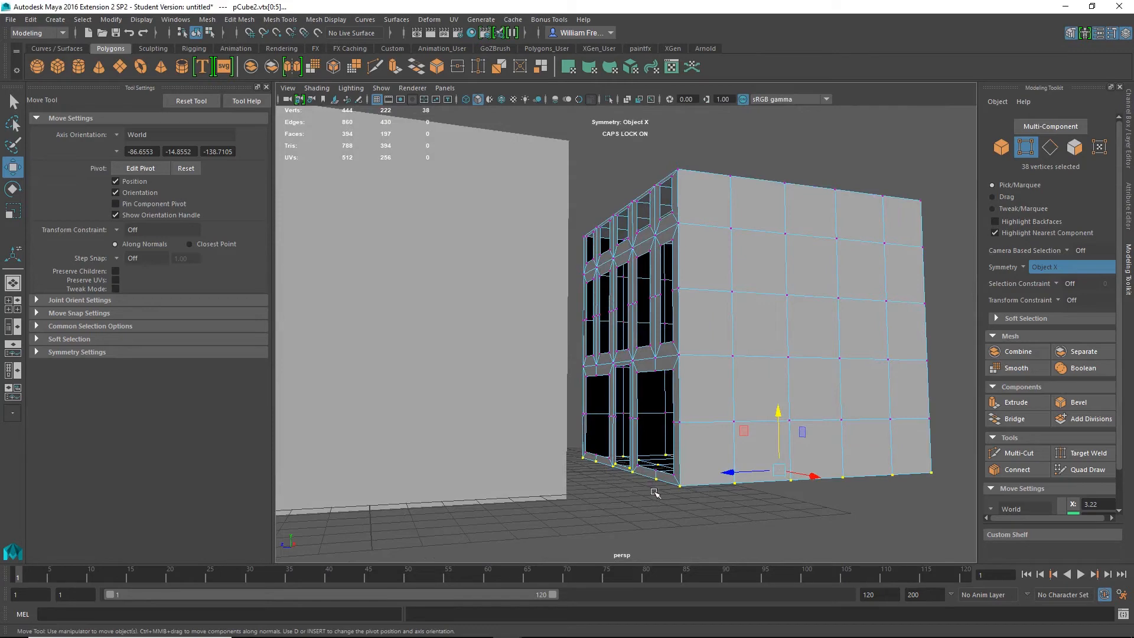
key("ctrl+z")
key("ctrl+z")
key("ctrl+z")
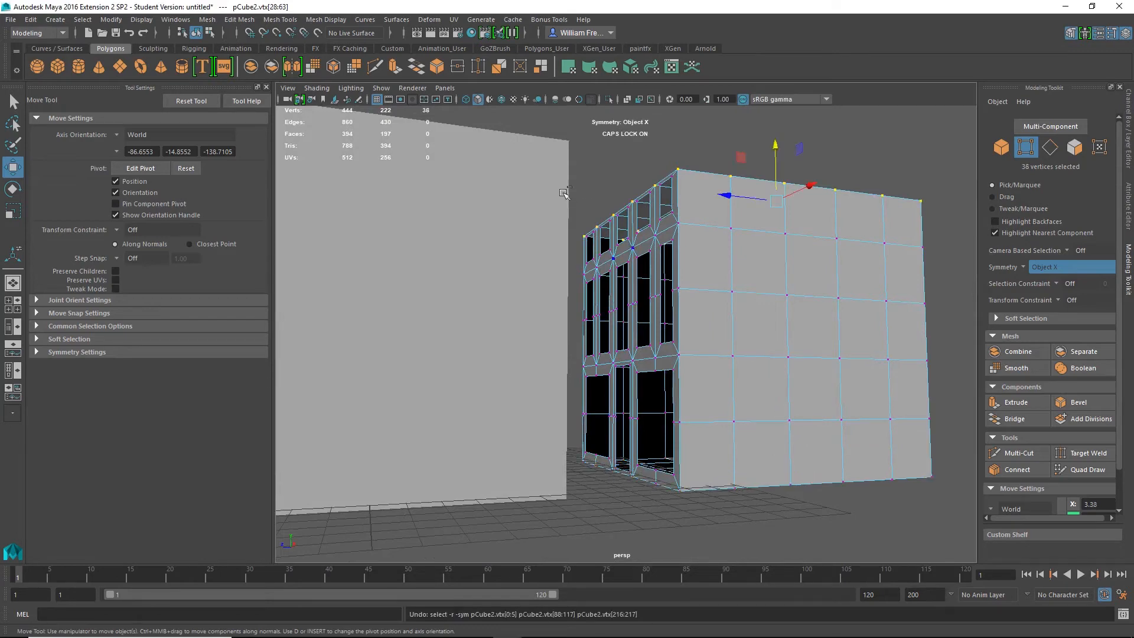
- In the front view in wireframe display, select the copy's bottom row of vertices and raise them slightly
left_click_drag(742, 273, 752, 296, "alt")
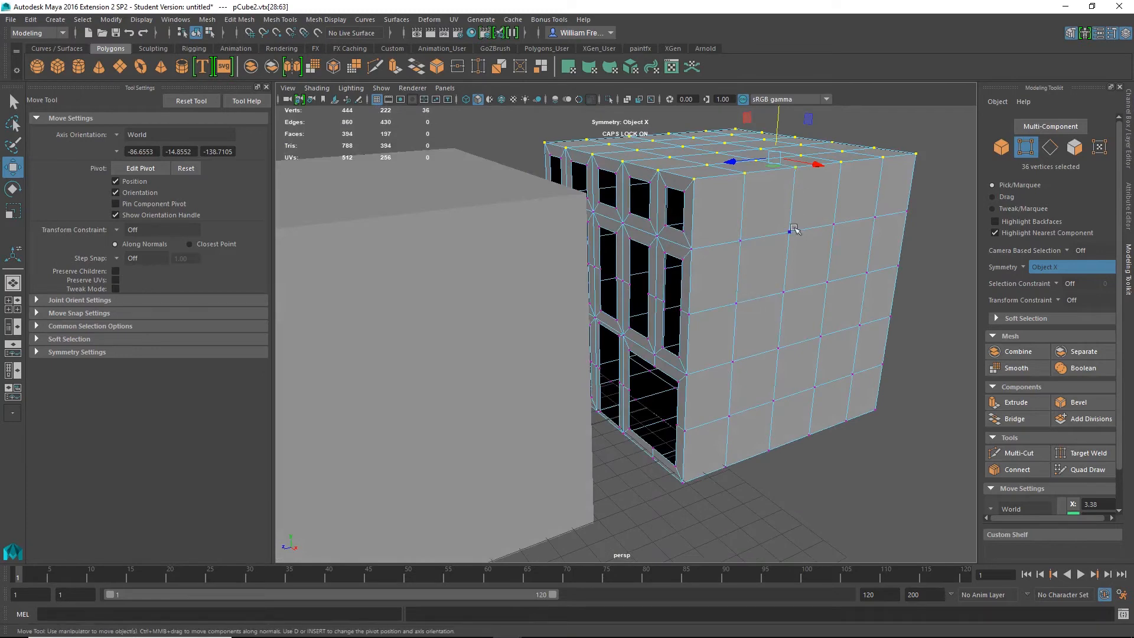
middle_click_drag(644, 161, 638, 254, "alt")
left_click_drag(775, 191, 776, 353)
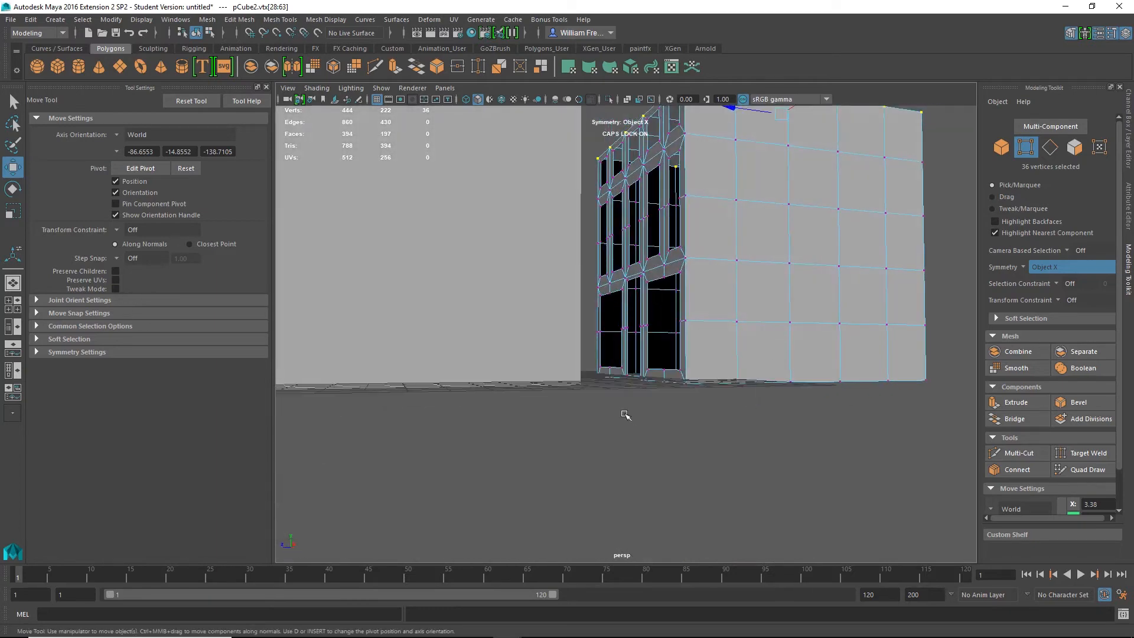
key("space")
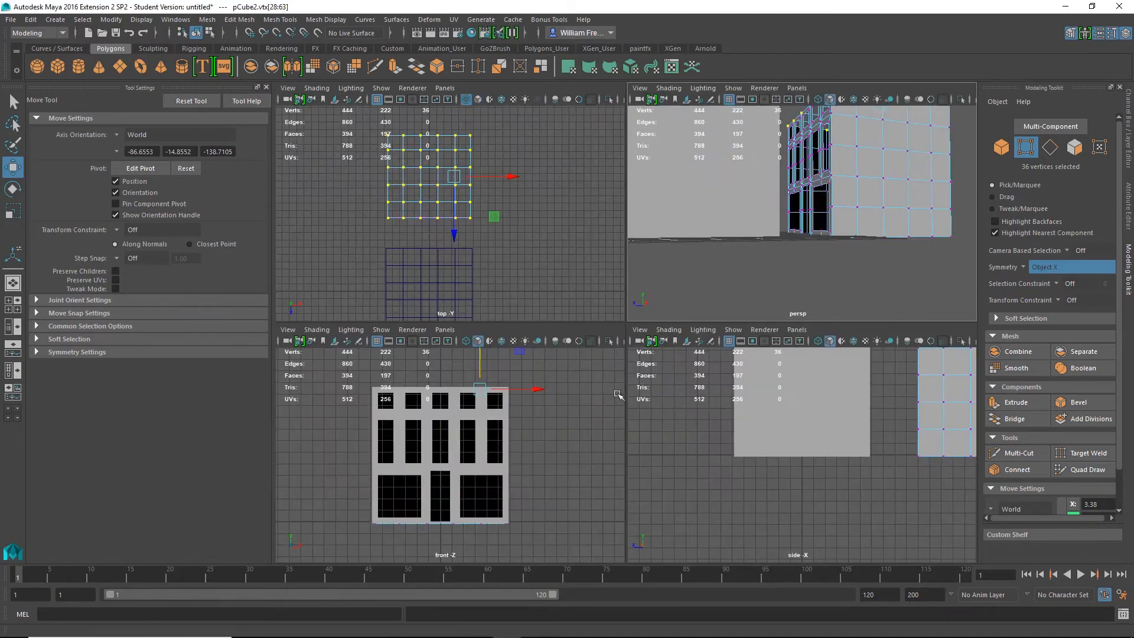
key("space")
key("4")
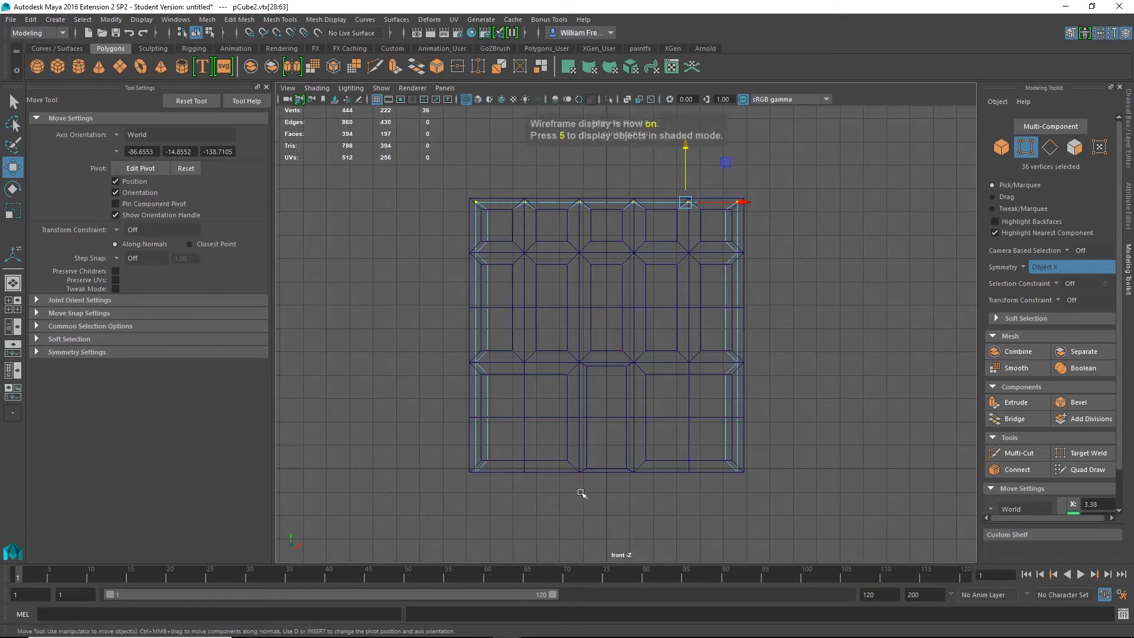
scroll(585, 461, "up", 3)
middle_click_drag(587, 446, 592, 283, "alt")
left_click_drag(858, 441, 371, 372)
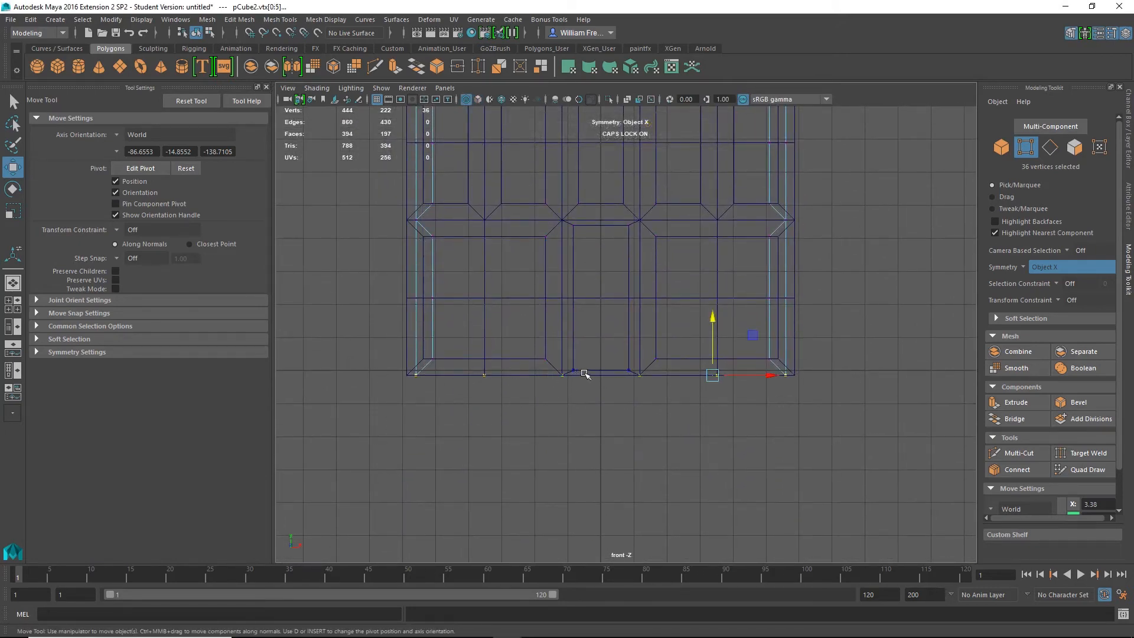
left_click_drag(711, 319, 728, 320)
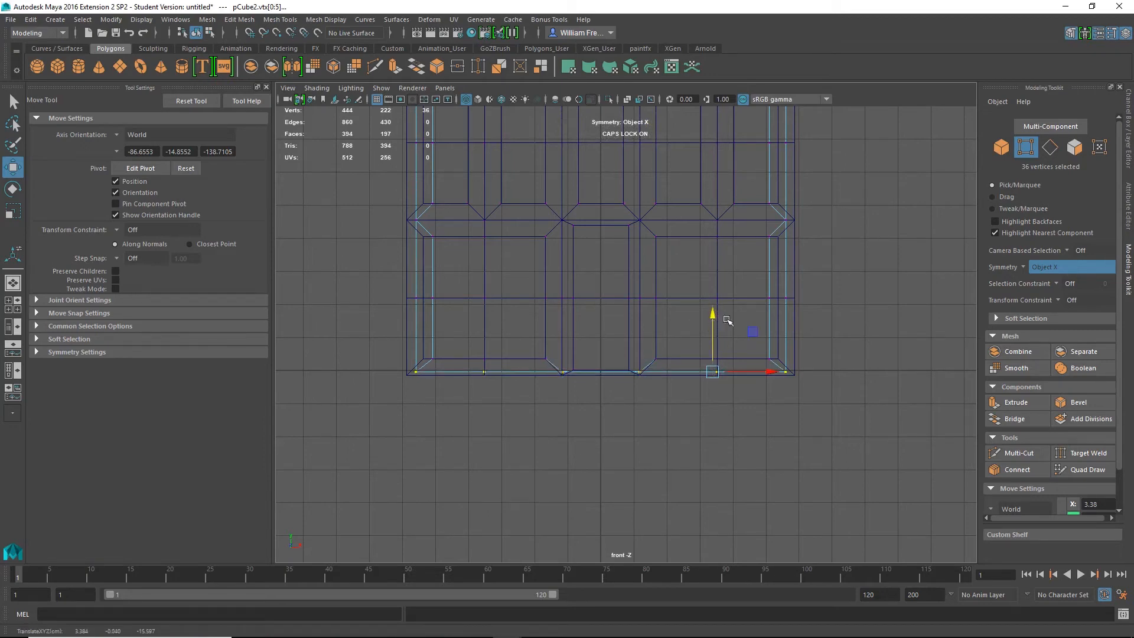
key("space")
key("space")
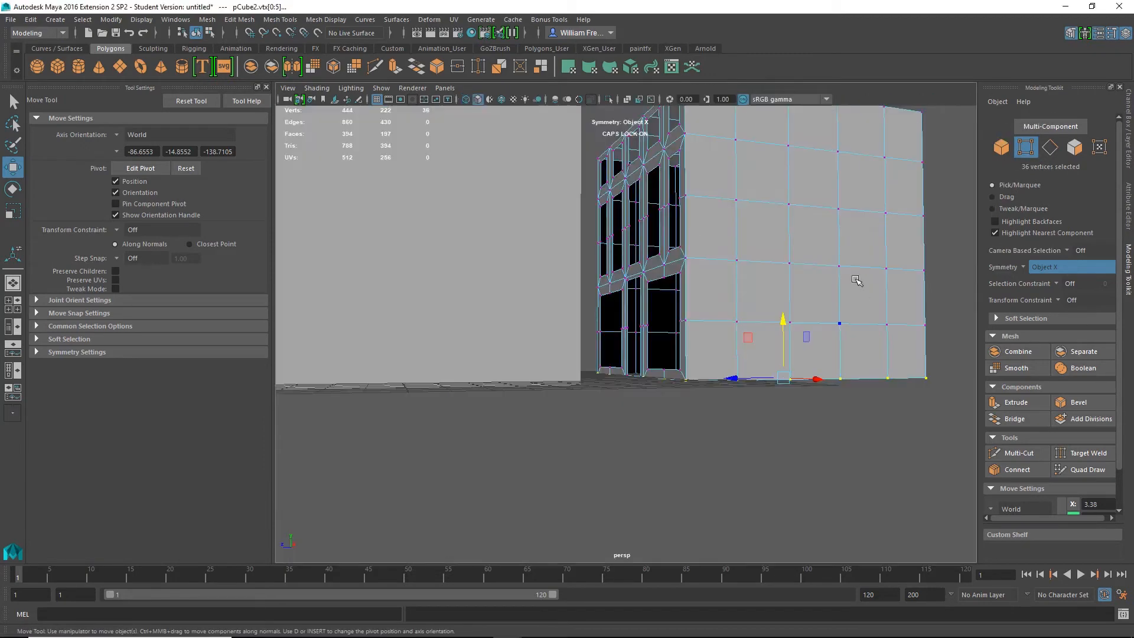
- Return the copy from vertex editing to object mode and select it as a whole object
left_click_drag(856, 278, 803, 333, "alt")
right_click_drag(759, 233, 808, 219)
left_click_drag(827, 236, 739, 341, "alt")
scroll(785, 282, "down", 3)
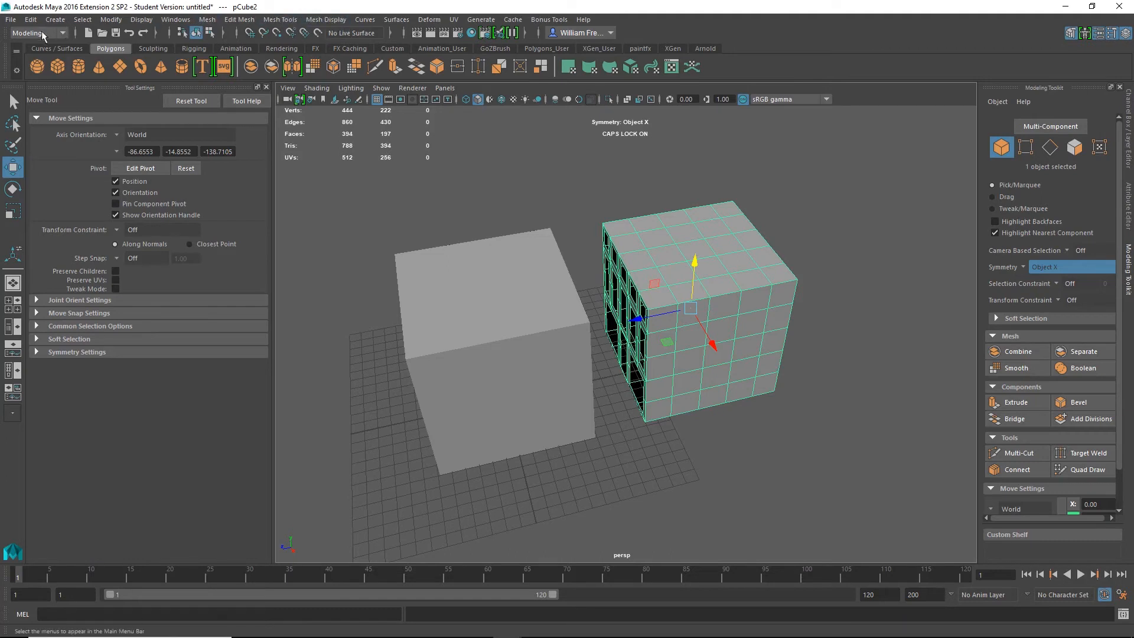
left_click(323, 22)
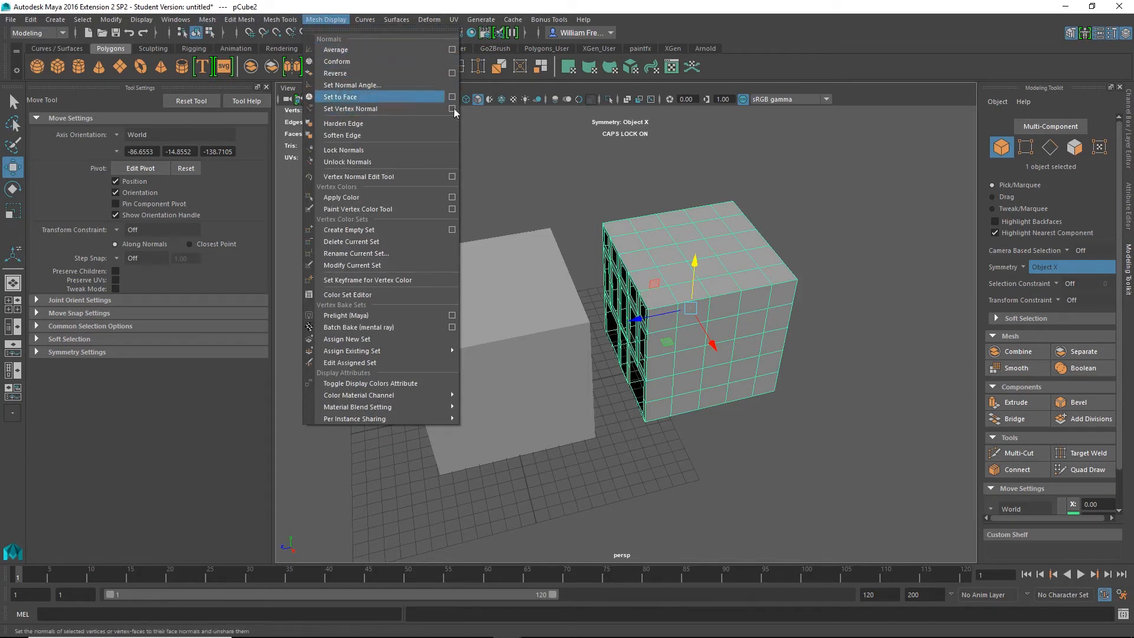
left_click(849, 375)
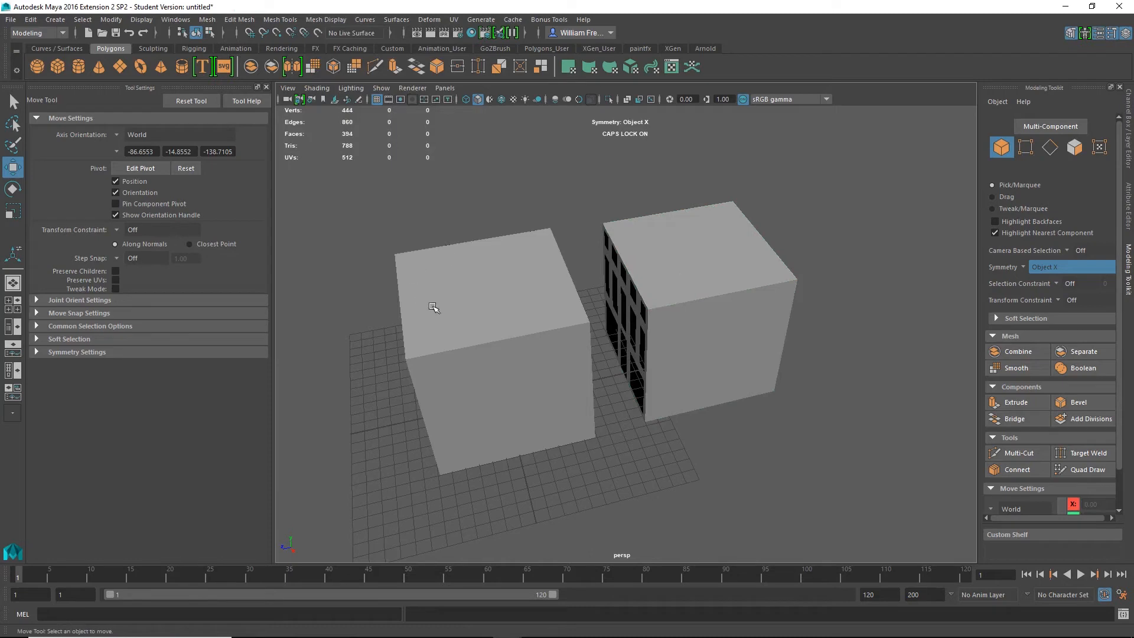
left_click(714, 280)
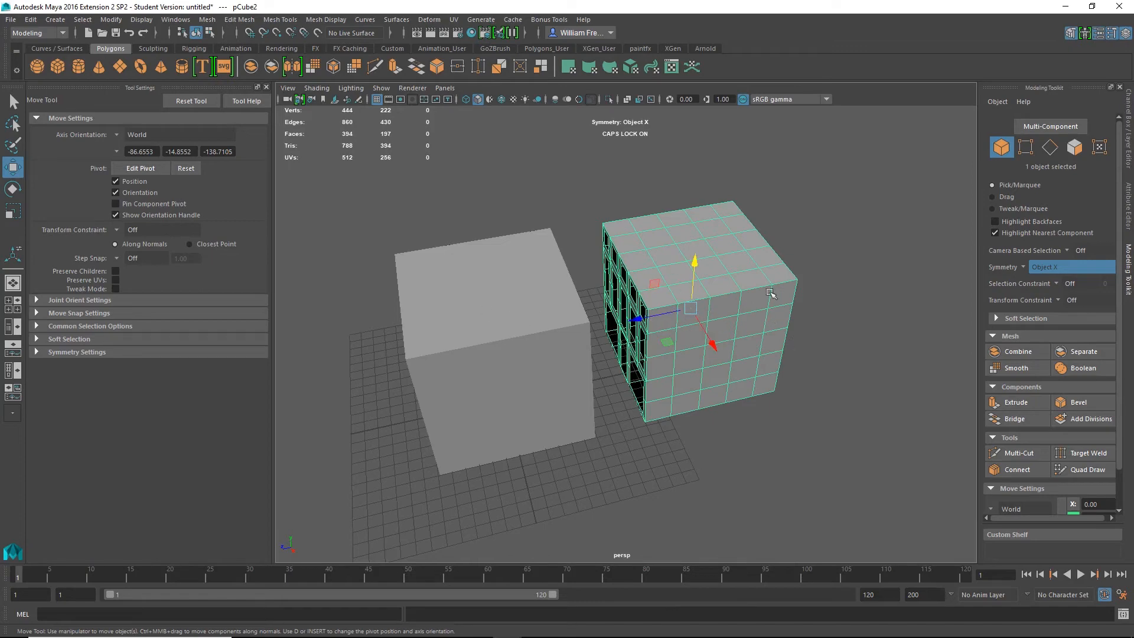
- Examine the facades and openings of the original building and its copy from several angles
left_click_drag(586, 296, 702, 285, "alt")
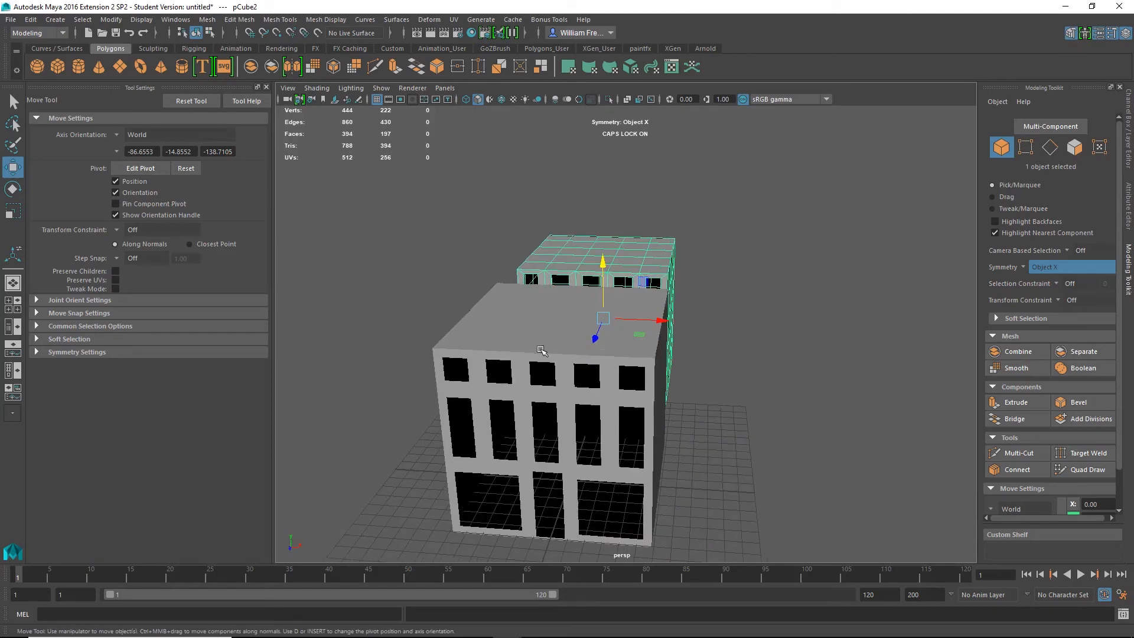
left_click(535, 348)
left_click_drag(658, 344, 695, 351, "alt")
left_click(695, 351)
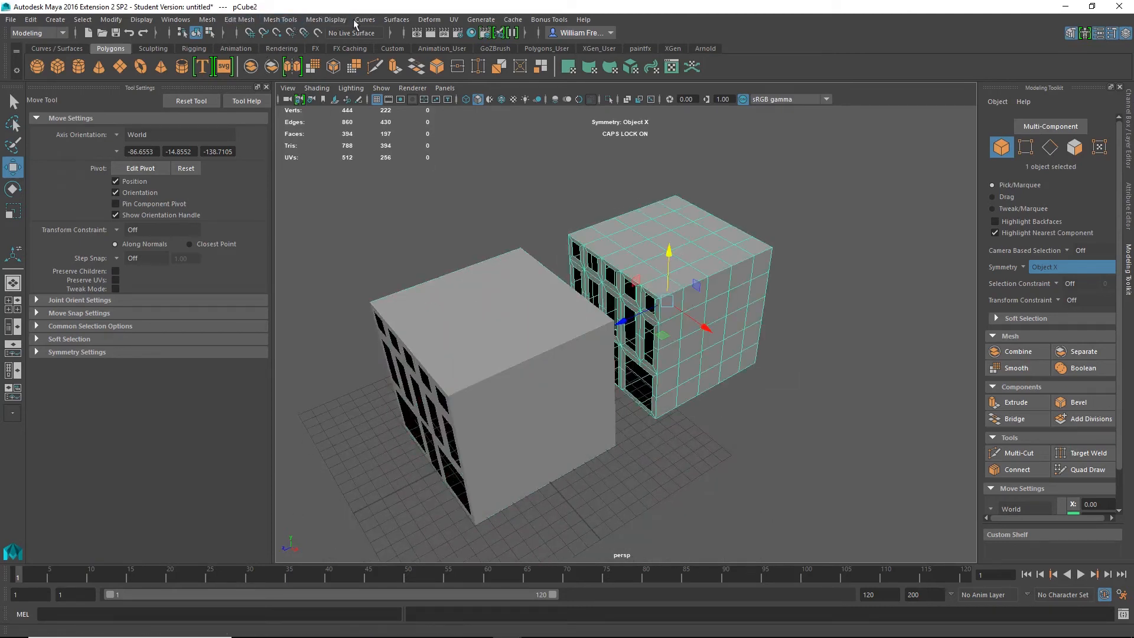
left_click(750, 413)
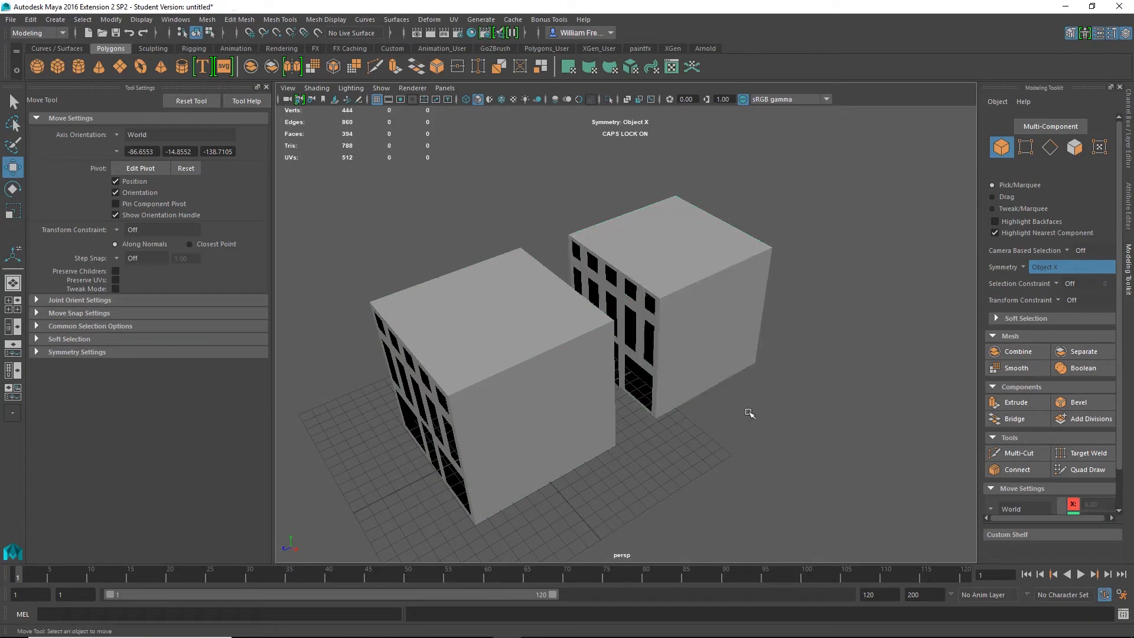
left_click(460, 389)
left_click_drag(616, 387, 646, 376, "alt")
right_click_drag(646, 375, 706, 389, "alt")
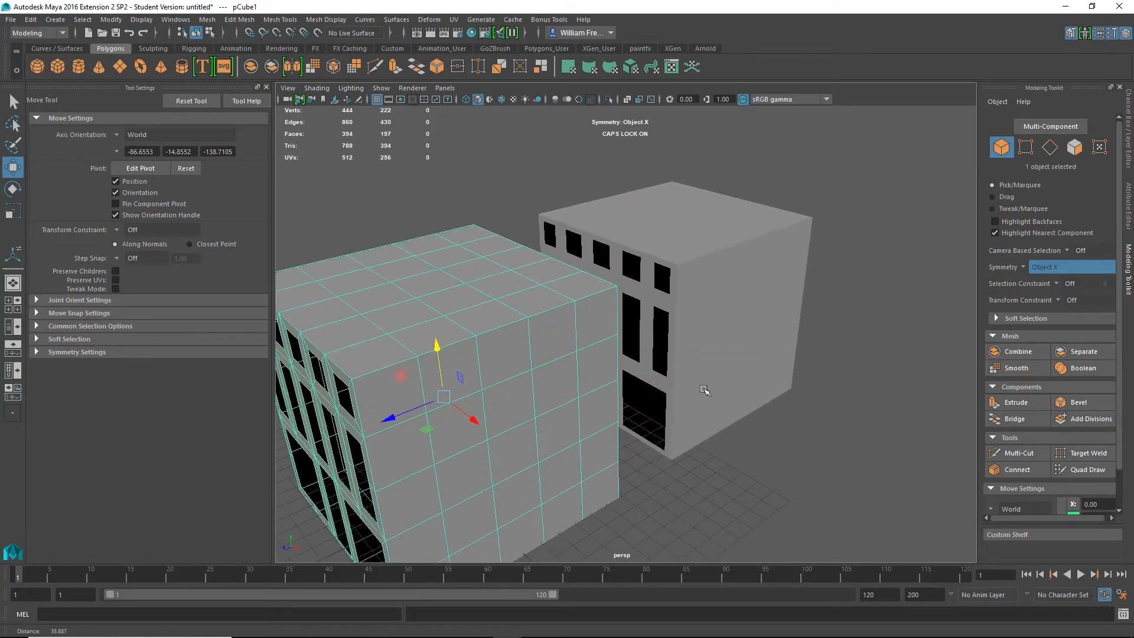
middle_click_drag(697, 355, 758, 345, "alt")
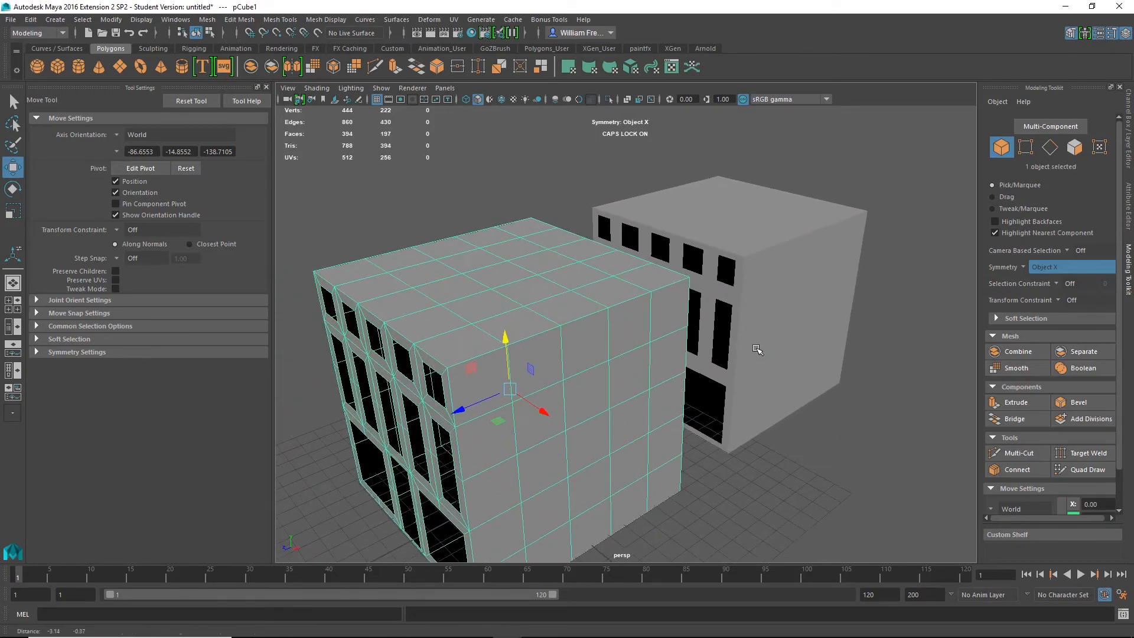
- Enable Backface Culling in the perspective view
left_click(317, 88)
left_click(351, 295)
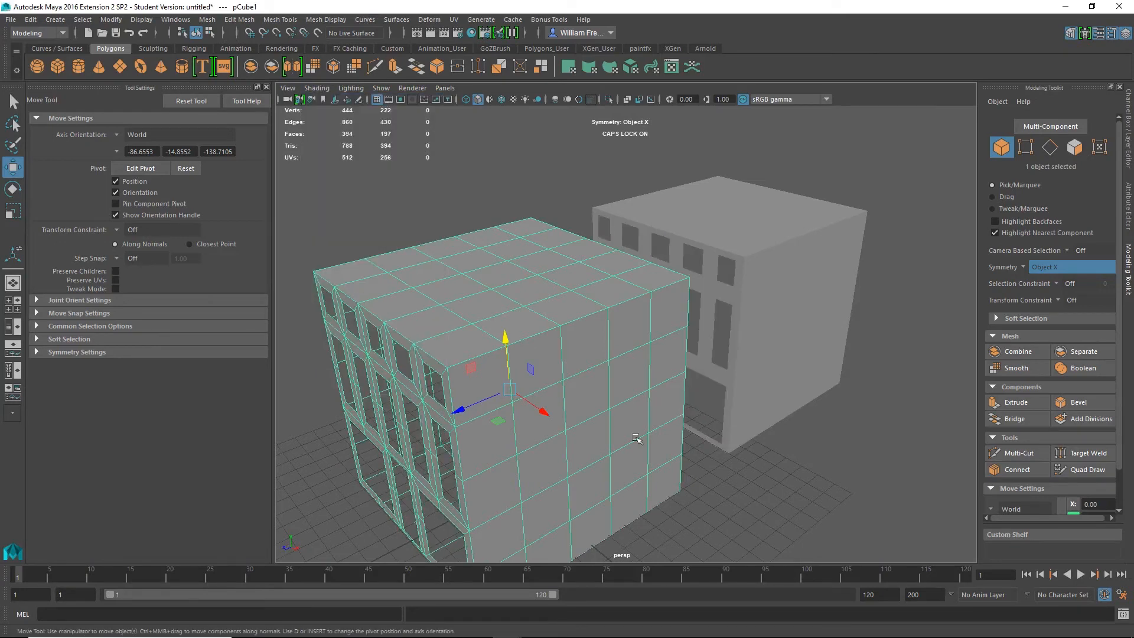
left_click(806, 460)
mouse_move(862, 414)
left_mouse_down("alt")
mouse_move(913, 357)
mouse_move(901, 357)
mouse_move(886, 405)
left_mouse_up("alt")
- Reverse the normals of the shrunken copy so its faces point inward
left_click(771, 298)
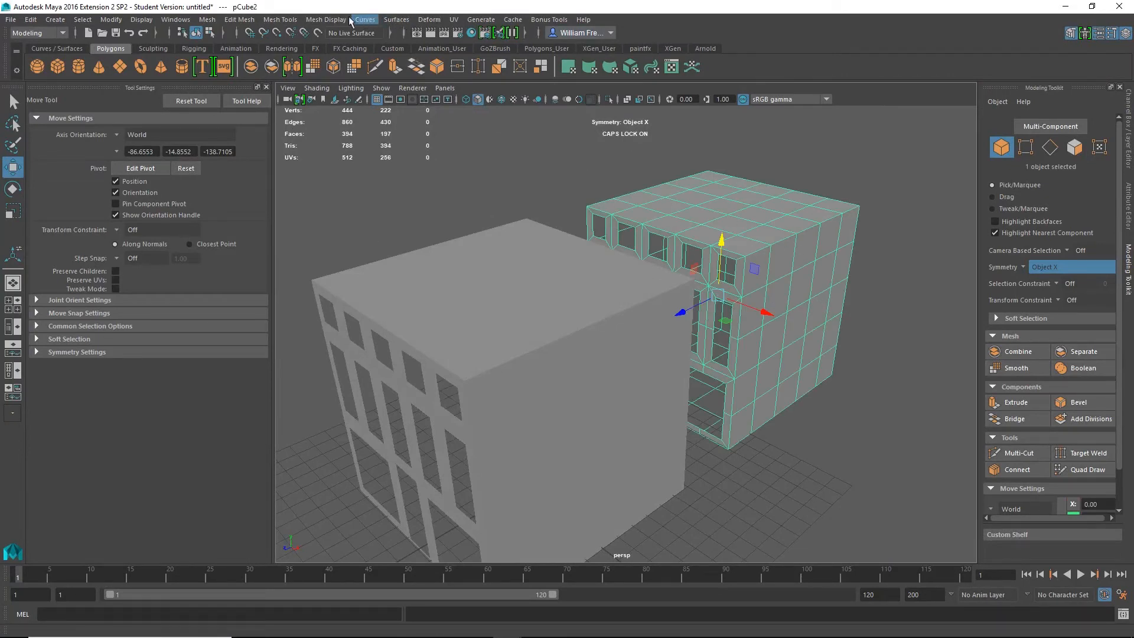
left_click(327, 20)
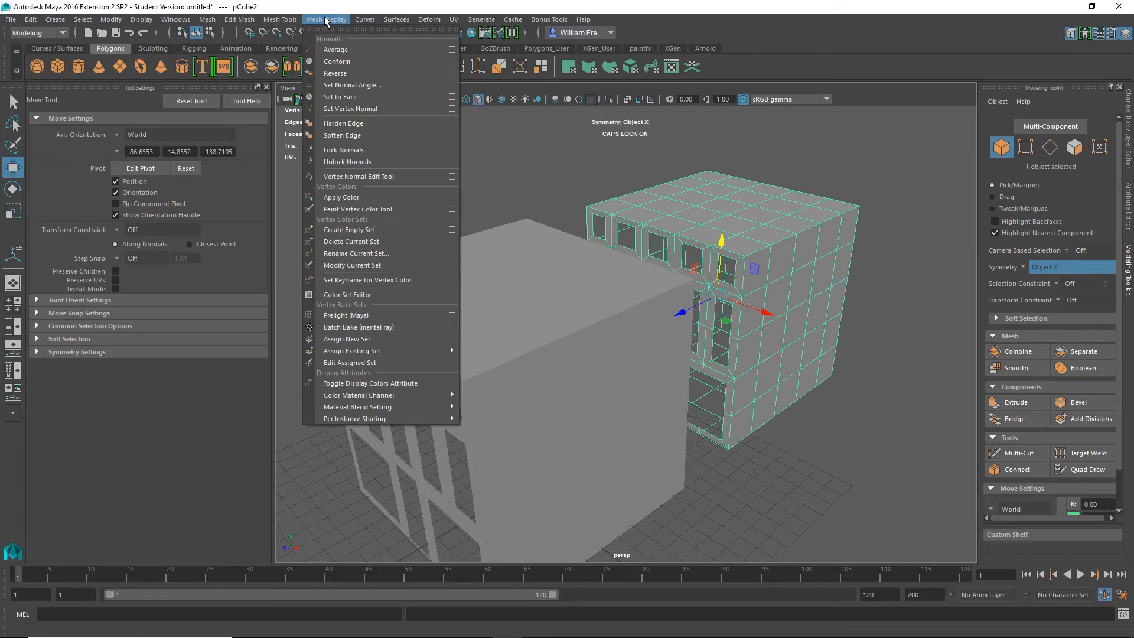
left_click(327, 79)
left_click(844, 489)
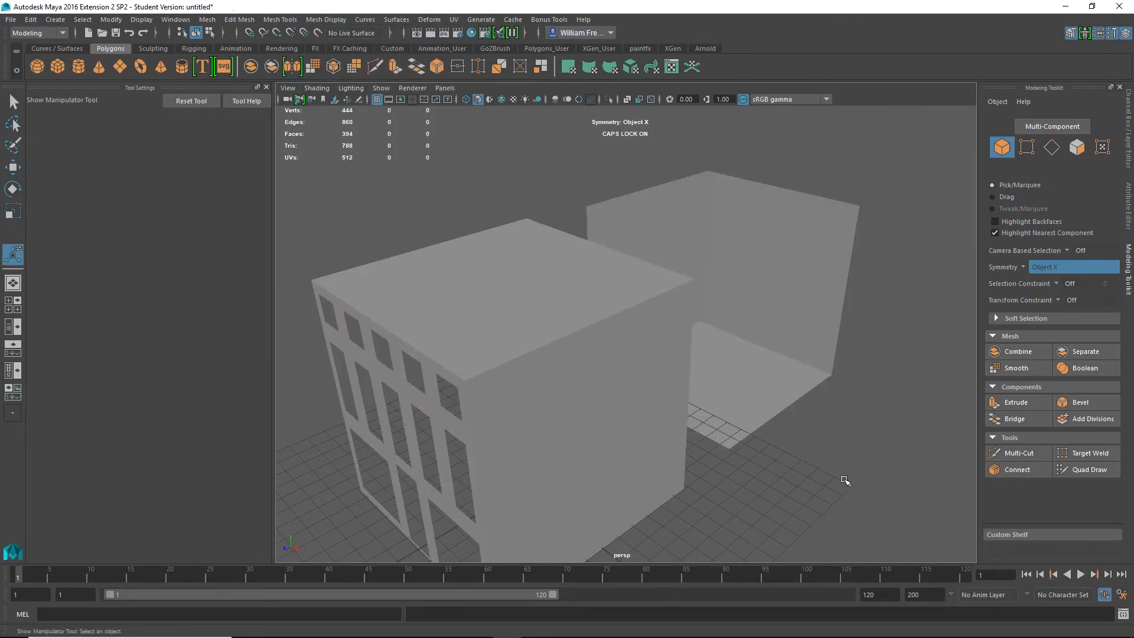
- Select the inward-facing copy and move it along Z into the original building
left_click_drag(797, 448, 760, 456, "alt")
left_click(759, 376)
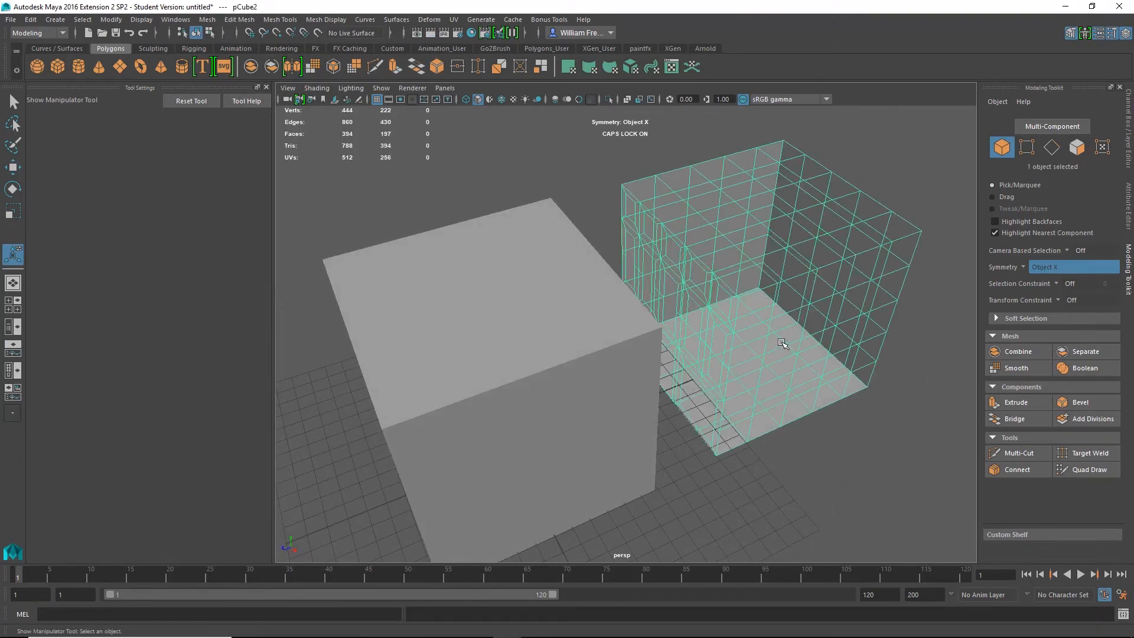
key("w")
left_click_drag(644, 322, 470, 331)
- Fine-tune the copy's Z position in the top view so it sits evenly within the original's walls
key("space")
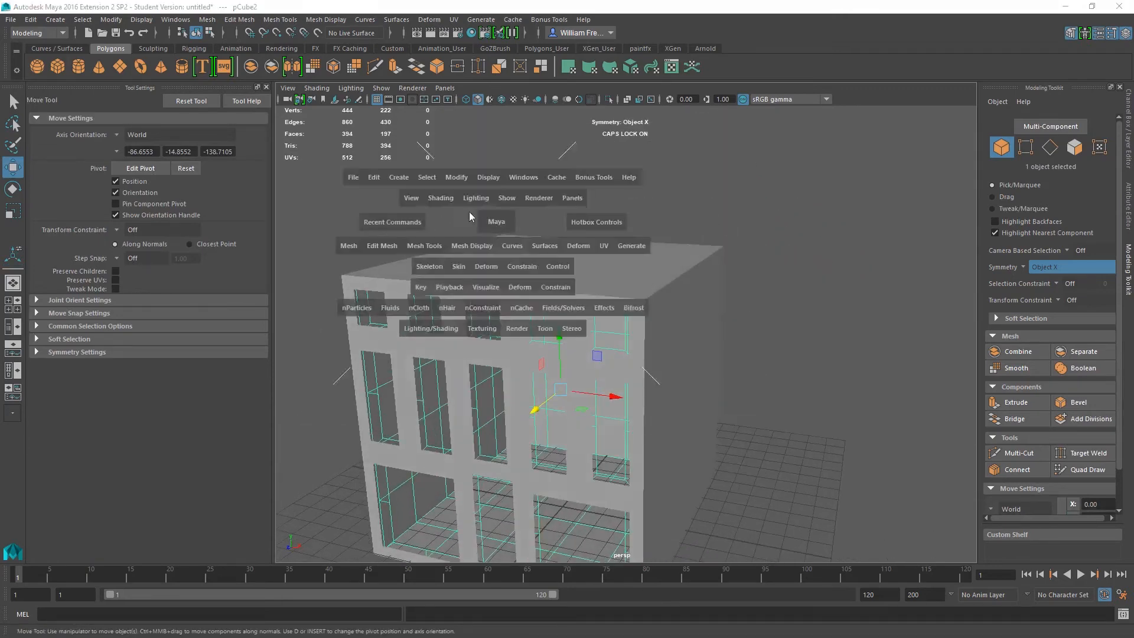
key("space")
middle_click_drag(486, 252, 475, 84, "alt")
right_click_drag(499, 279, 679, 395, "alt")
left_click_drag(536, 378, 536, 384)
key("space")
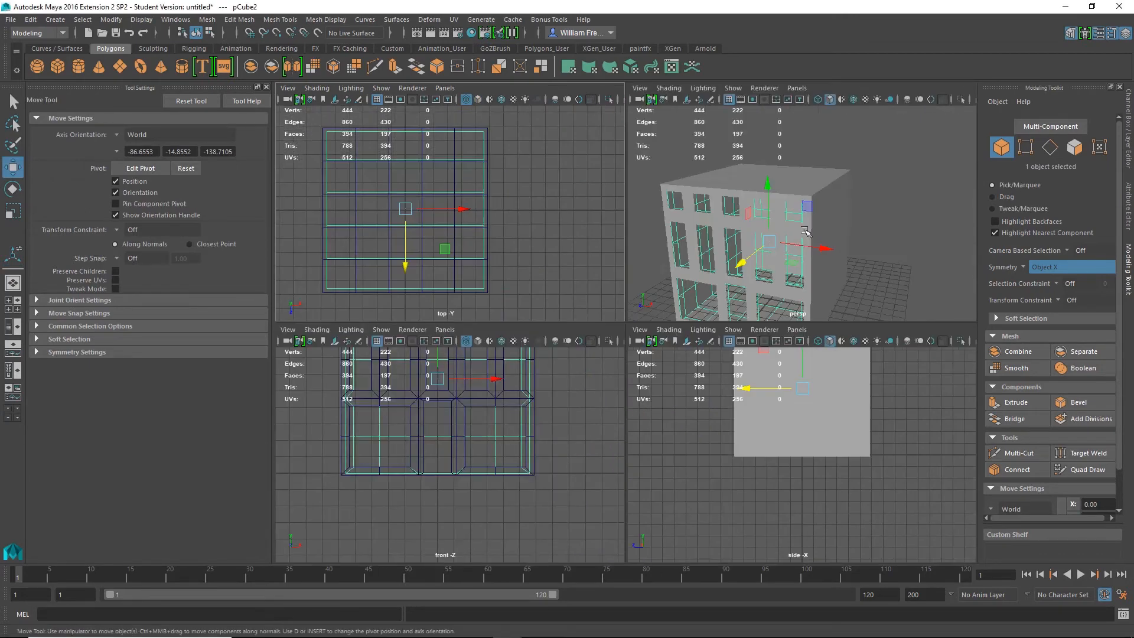
- Select both the inner and outer buildings and combine them into a single mesh
key("space")
left_click_drag(754, 220, 750, 326, "alt")
left_click(672, 367, "shift")
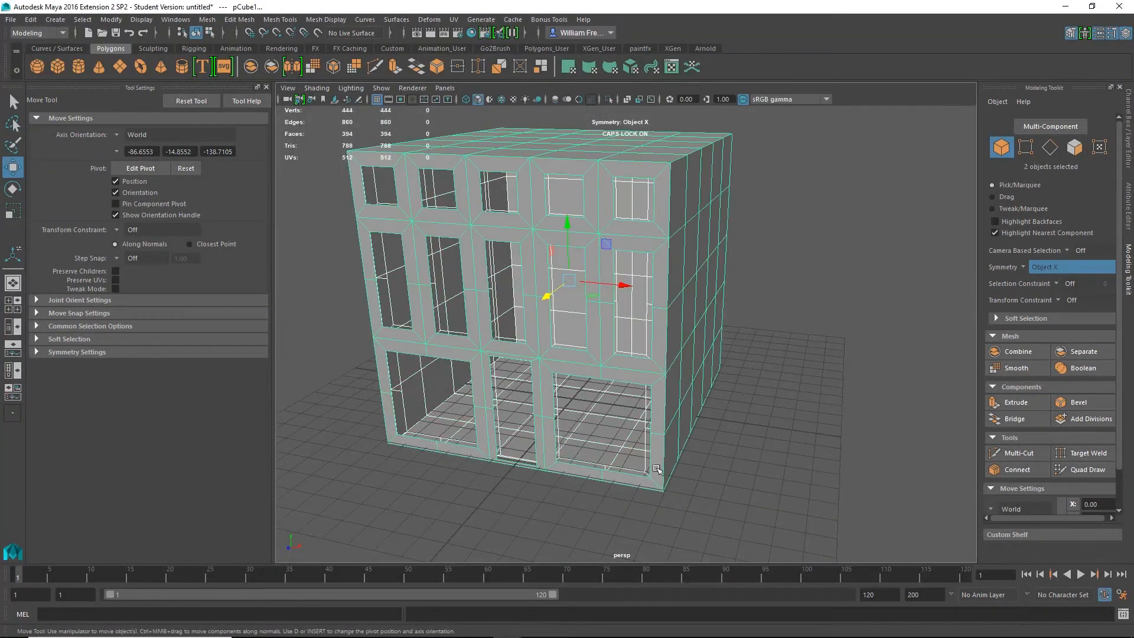
left_click(207, 21)
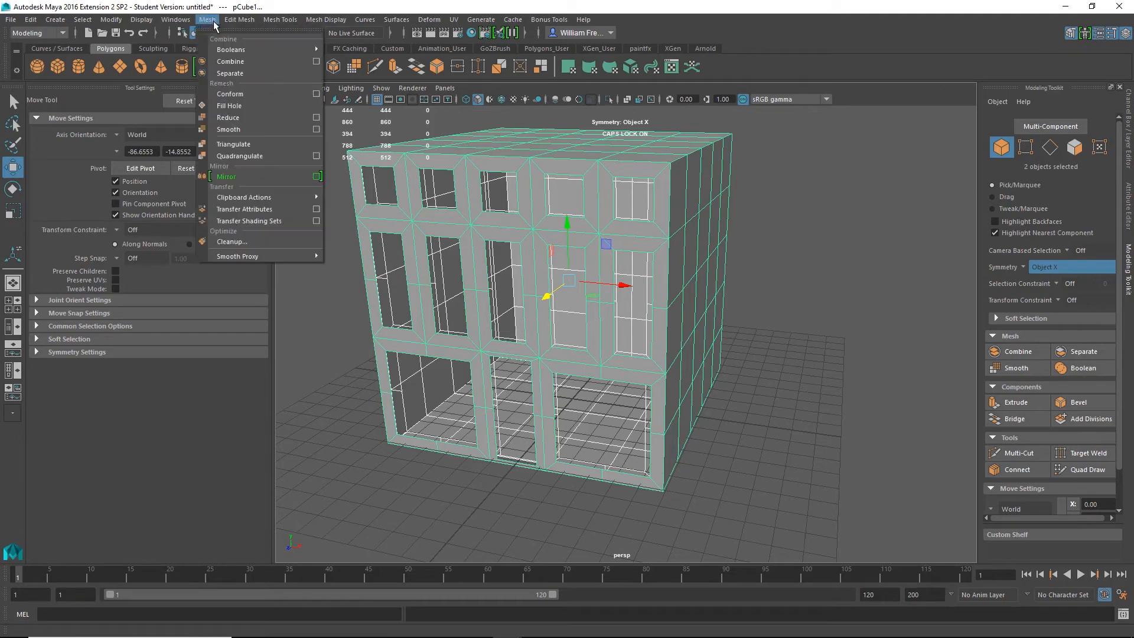
left_click(226, 64)
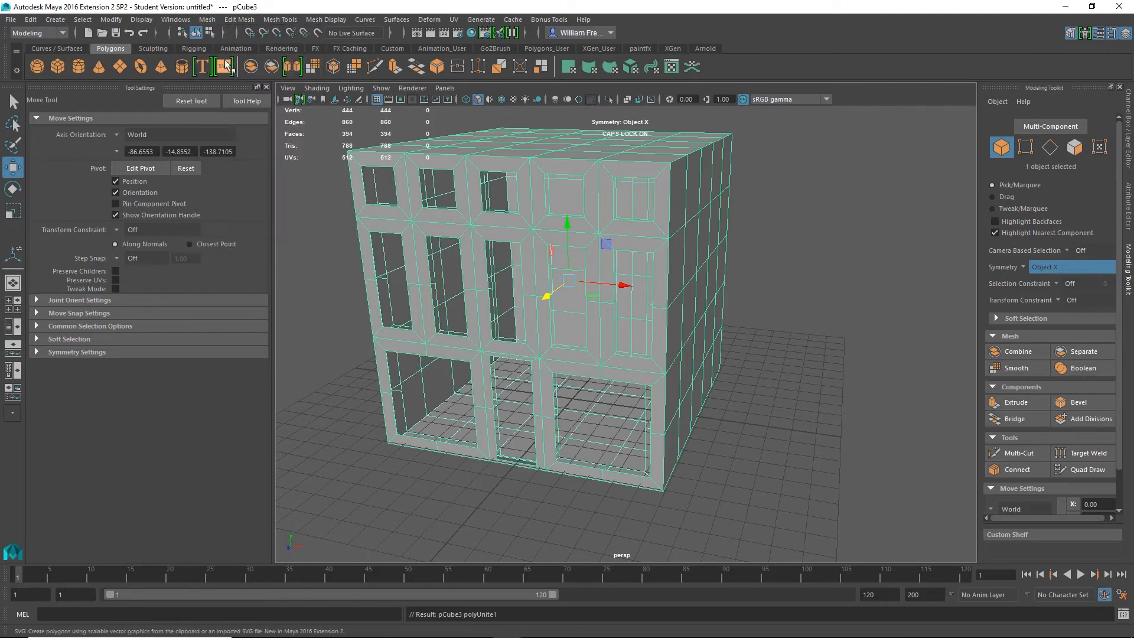
- Examine the gap between the outer and inner walls around the ground-floor doorway
left_click(508, 414)
left_click_drag(508, 413, 594, 391, "alt")
left_click(739, 353)
right_click_drag(594, 391, 653, 415, "alt")
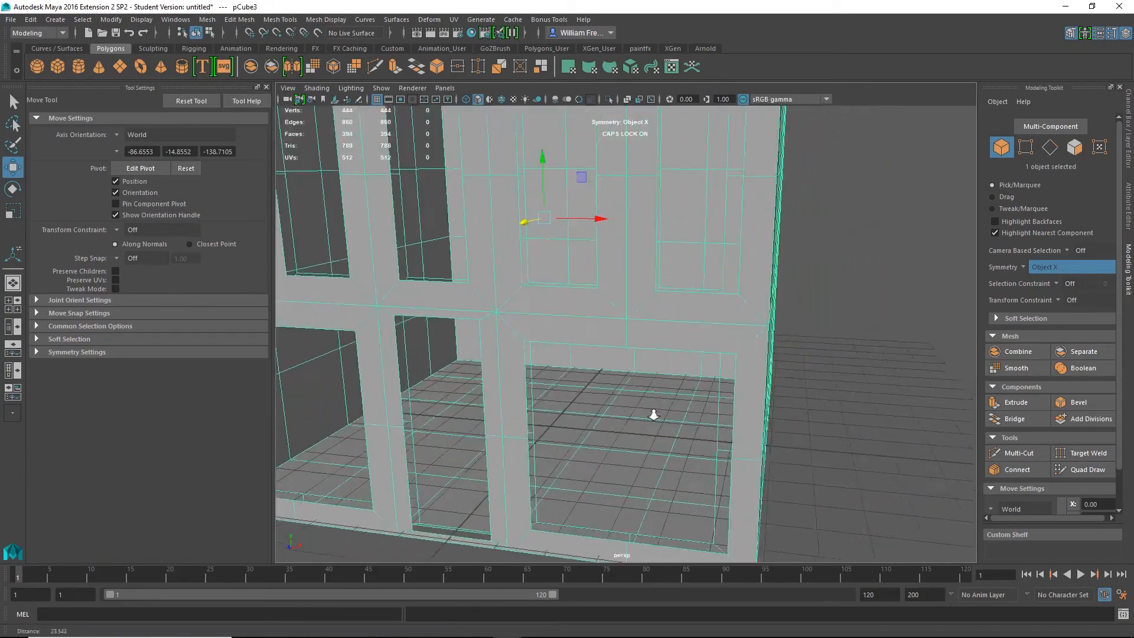
middle_click_drag(654, 415, 712, 321, "alt")
left_click_drag(711, 322, 673, 325, "alt")
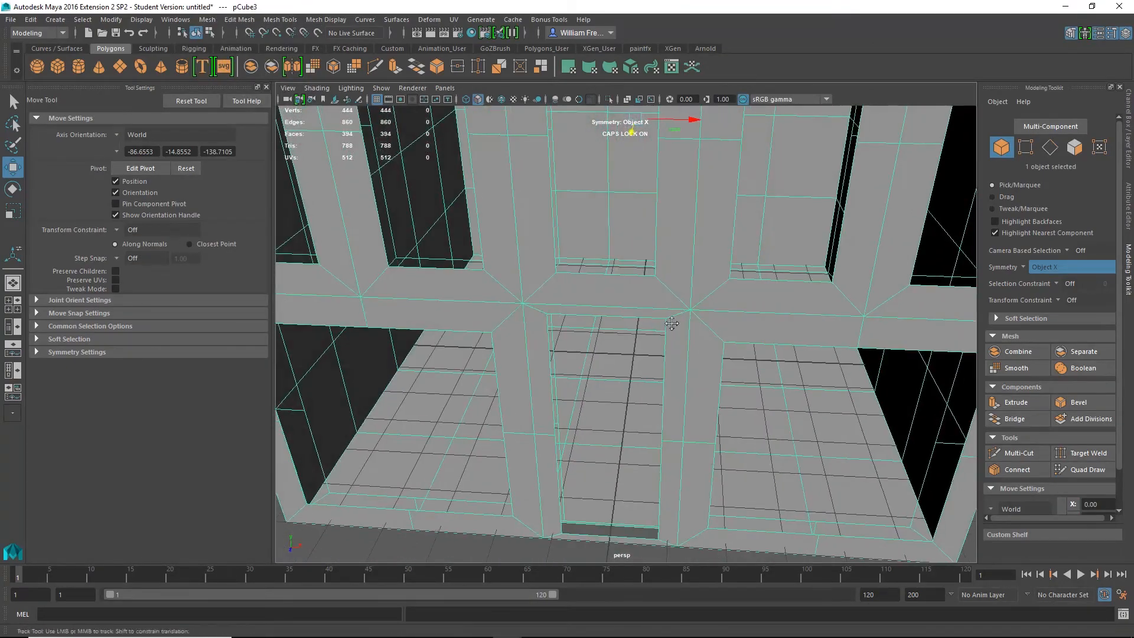
middle_click_drag(673, 325, 745, 254, "alt")
left_click_drag(744, 254, 597, 292, "alt")
right_click_drag(597, 292, 613, 293, "alt")
middle_click_drag(612, 294, 670, 313, "alt")
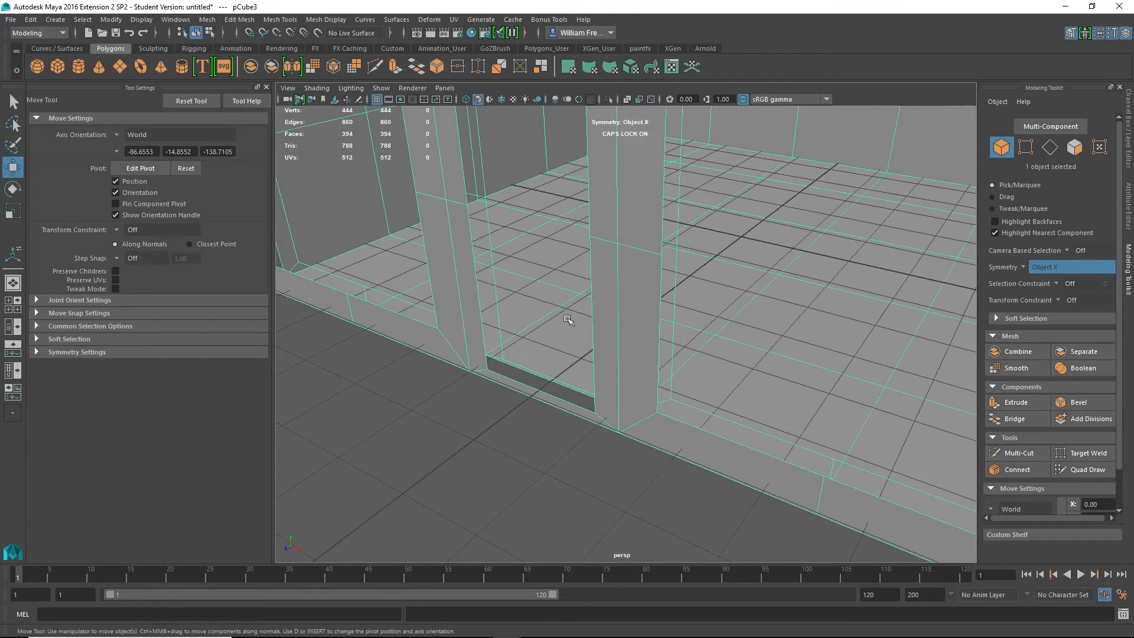
- Bridge the inner and outer lower vertical edges on both sides of the doorway, using the Object X symmetry
right_click_drag(457, 272, 444, 242)
left_click(482, 300)
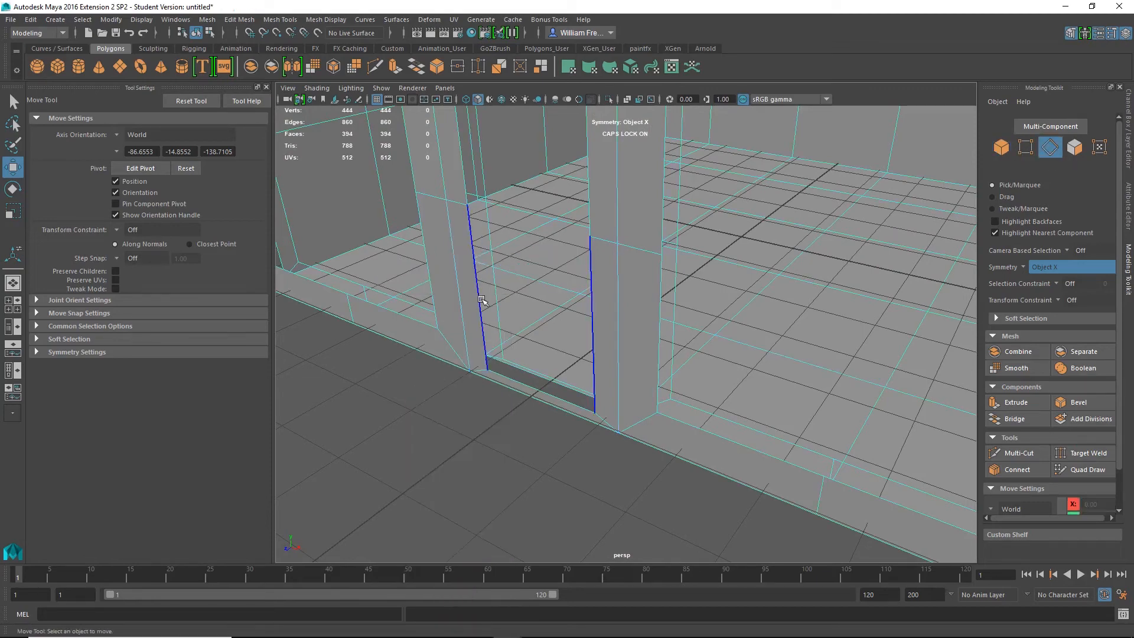
left_click_drag(482, 301, 489, 347, "alt")
left_click_drag(395, 342, 607, 312, "alt")
right_click_drag(606, 311, 661, 281, "alt")
left_click_drag(661, 281, 626, 315, "alt")
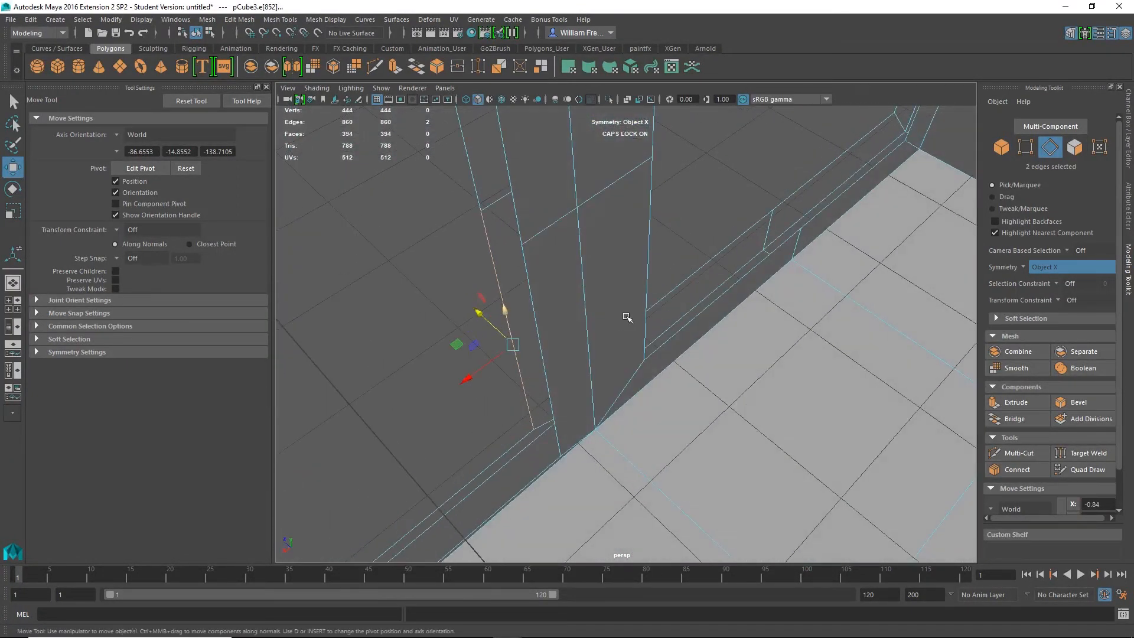
left_click(598, 371, "shift")
left_click_drag(600, 372, 639, 341, "alt")
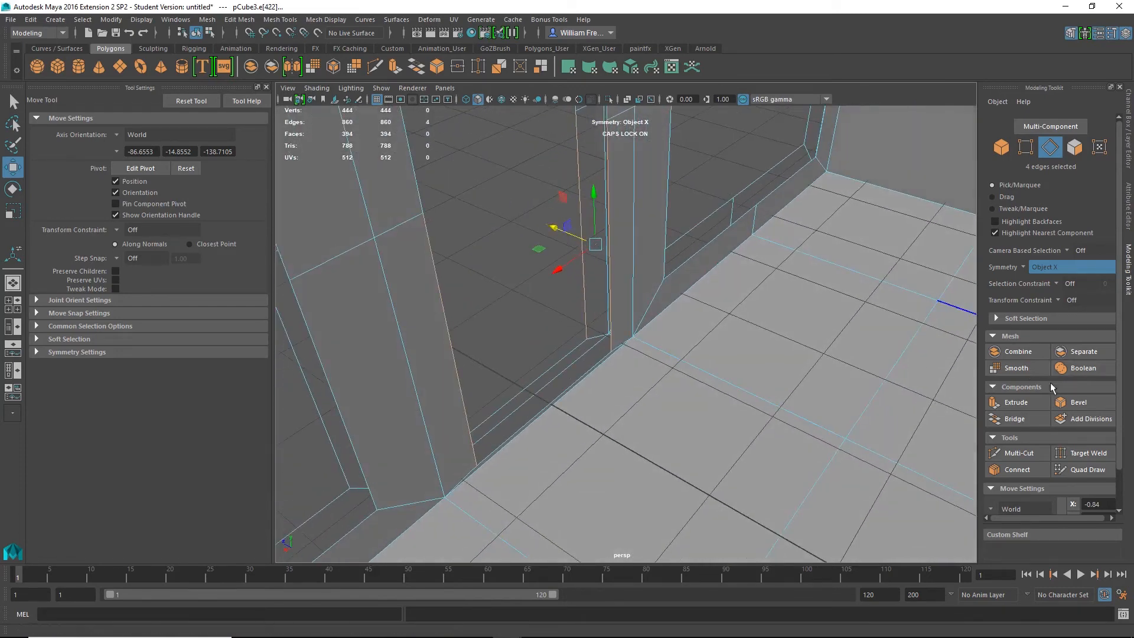
left_click(1014, 421)
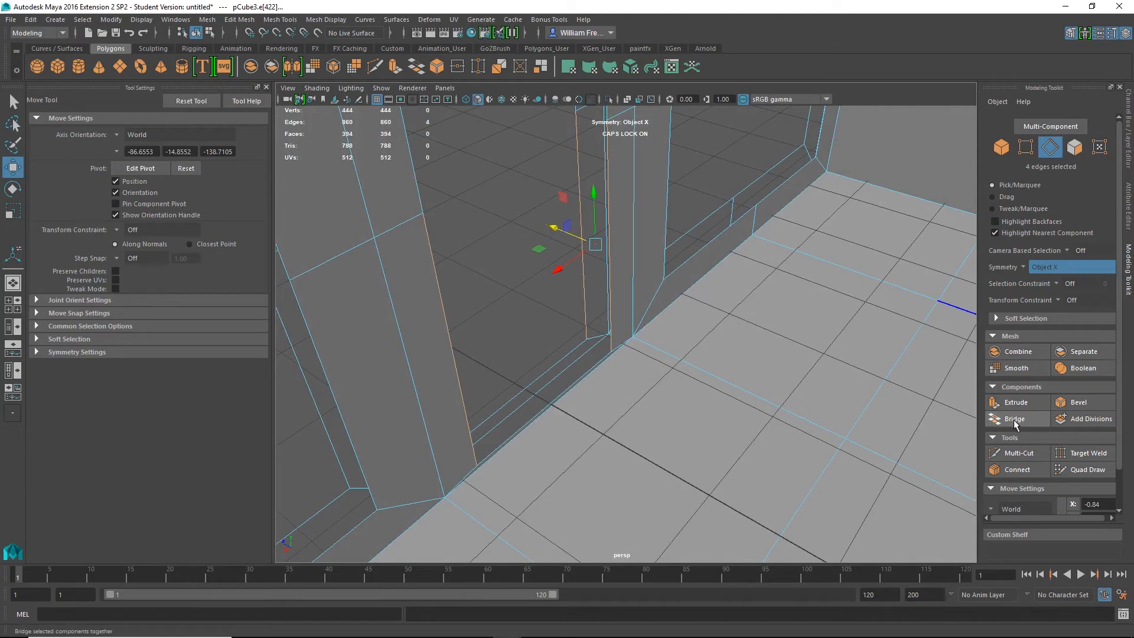
left_click(1015, 419)
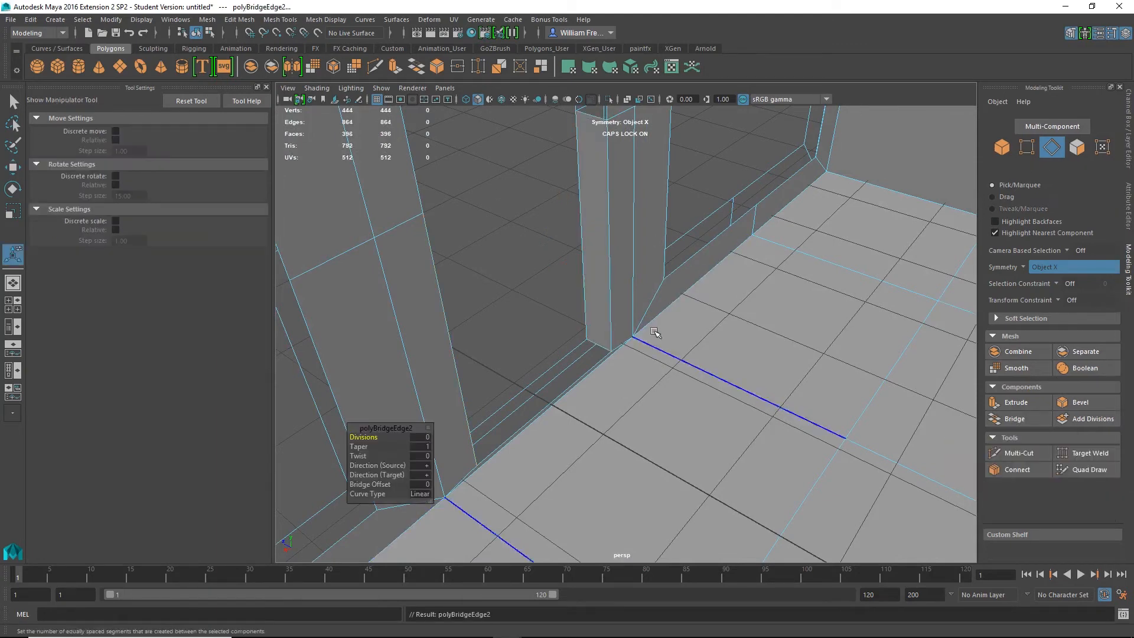
- Bridge the inner and outer upper vertical edges on both sides of the doorway
left_click_drag(604, 399, 689, 274, "alt")
left_click(688, 275)
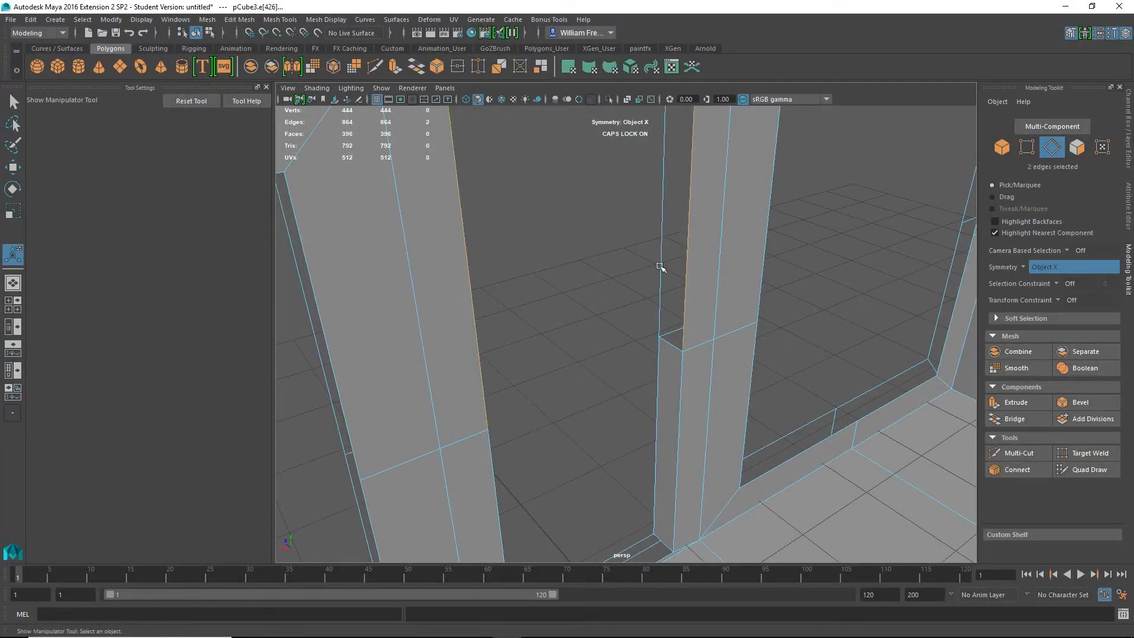
left_click_drag(661, 237, 682, 421, "alt")
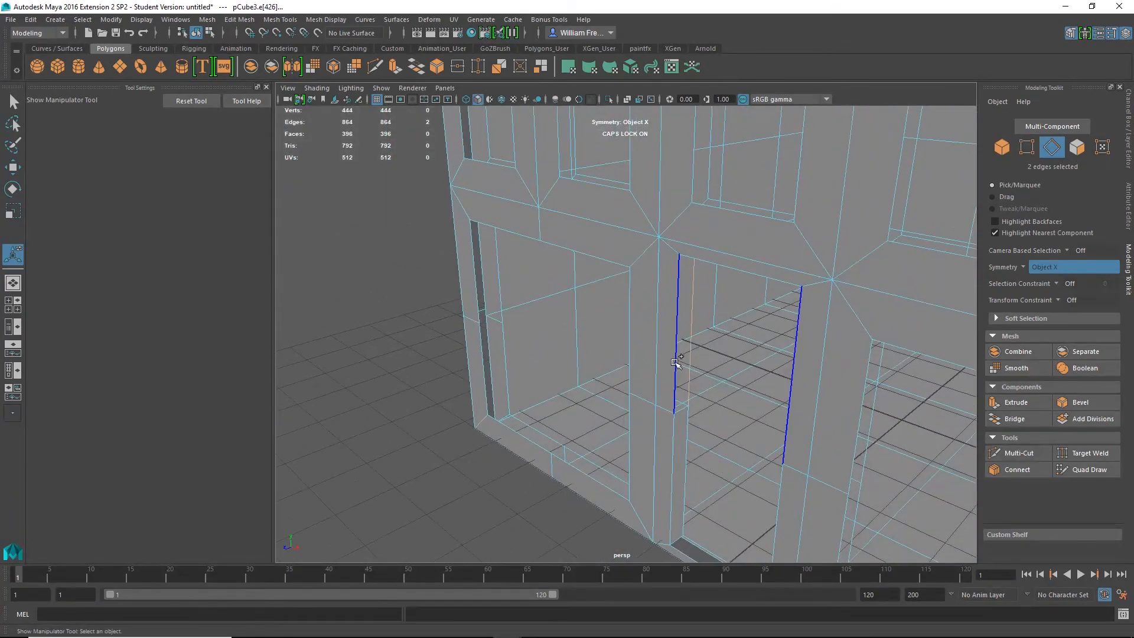
left_click(1016, 419)
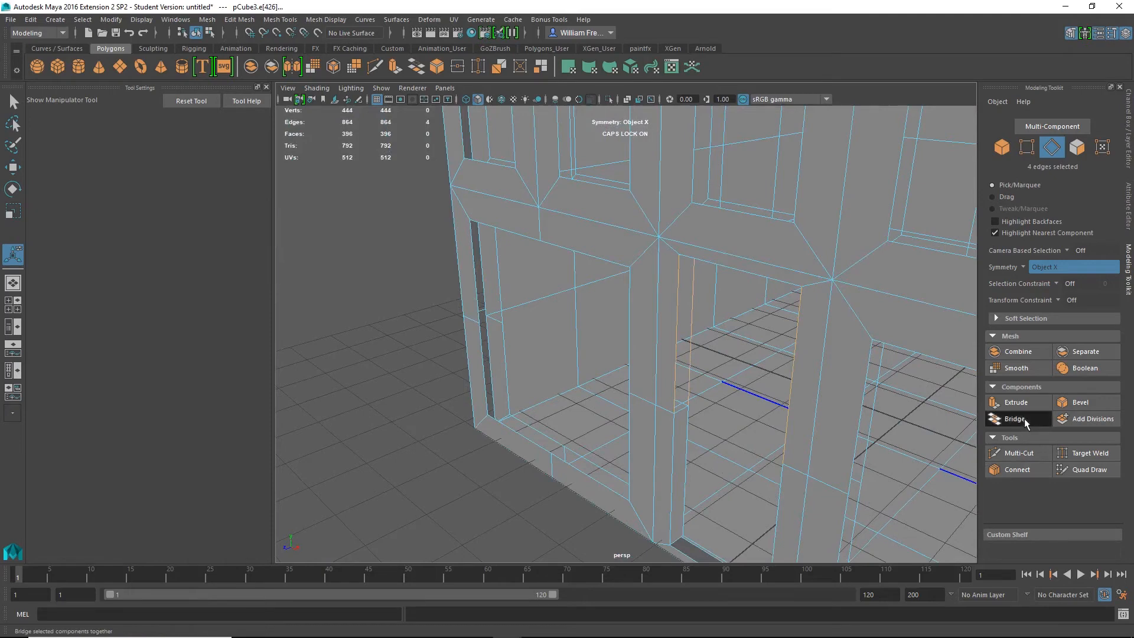
- Bridge the inner and outer bottom edges of the doorway to close the threshold
left_click_drag(760, 449, 687, 460, "alt")
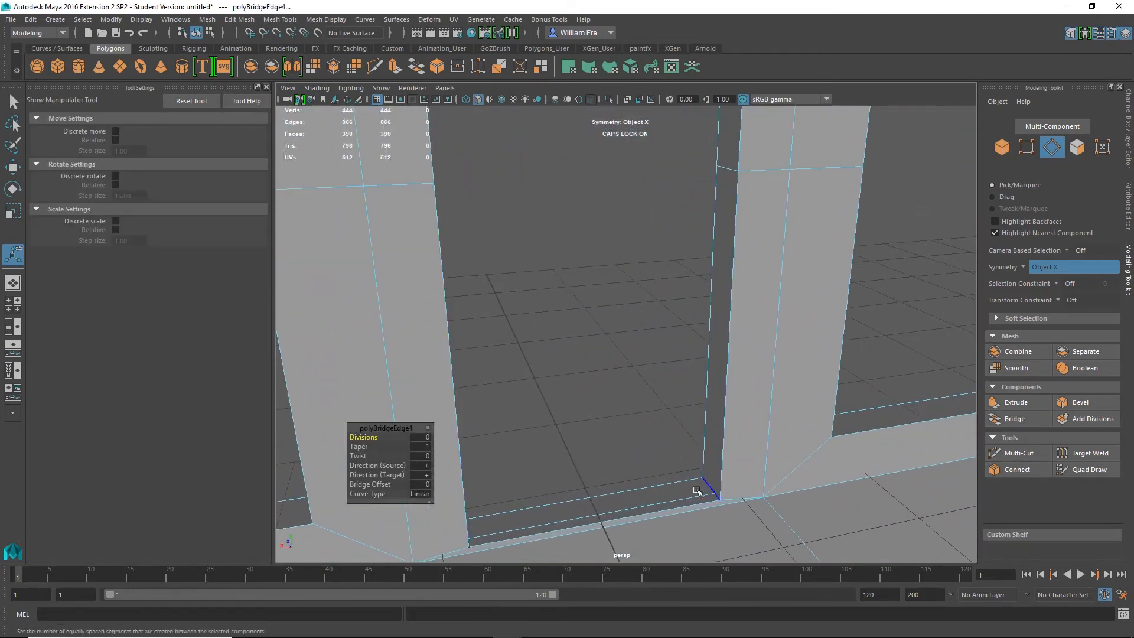
left_click(688, 508)
left_click_drag(643, 513, 835, 374, "alt")
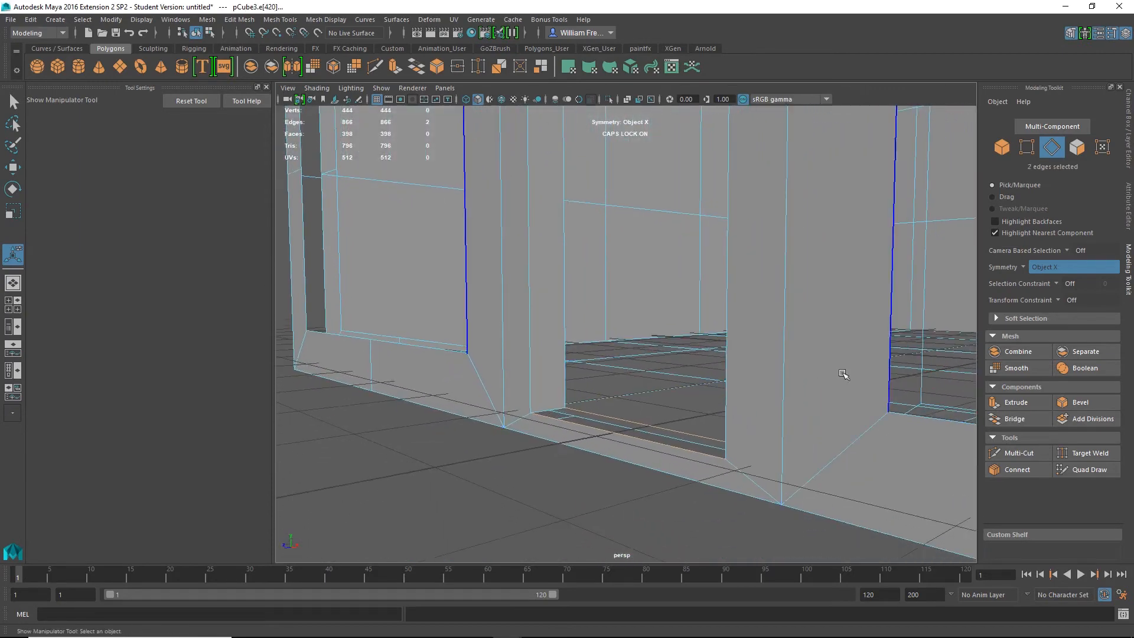
left_click(1014, 419)
- Bridge the inner and outer top edges of the ground-floor doorway to close the underside of its header
left_click_drag(762, 425, 727, 268, "alt")
left_click(661, 264)
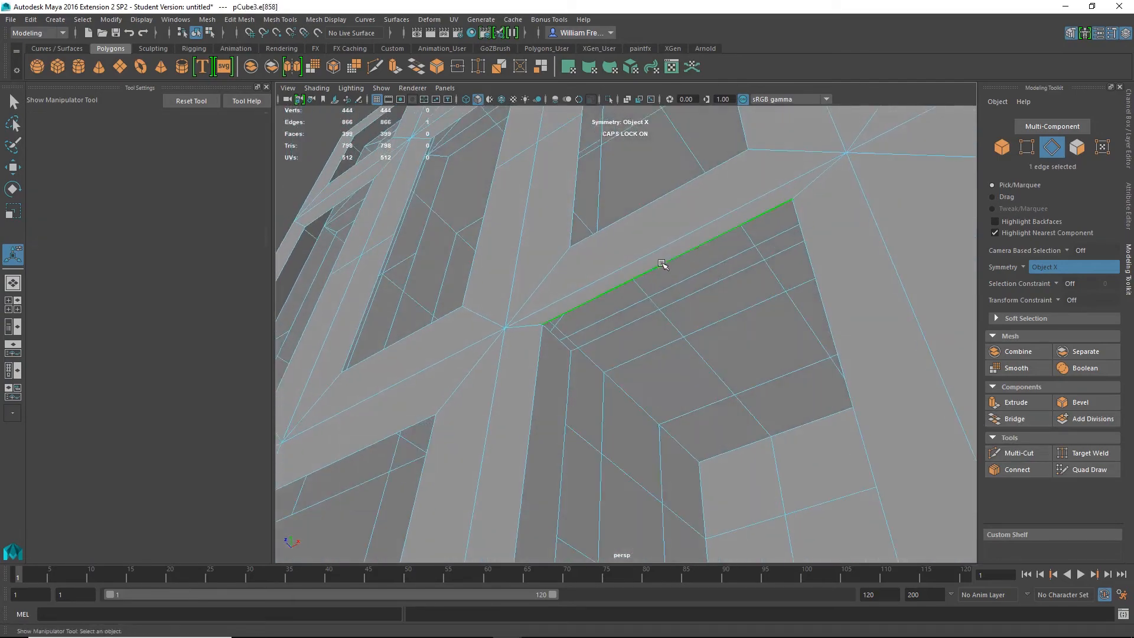
left_click_drag(707, 368, 577, 405, "alt")
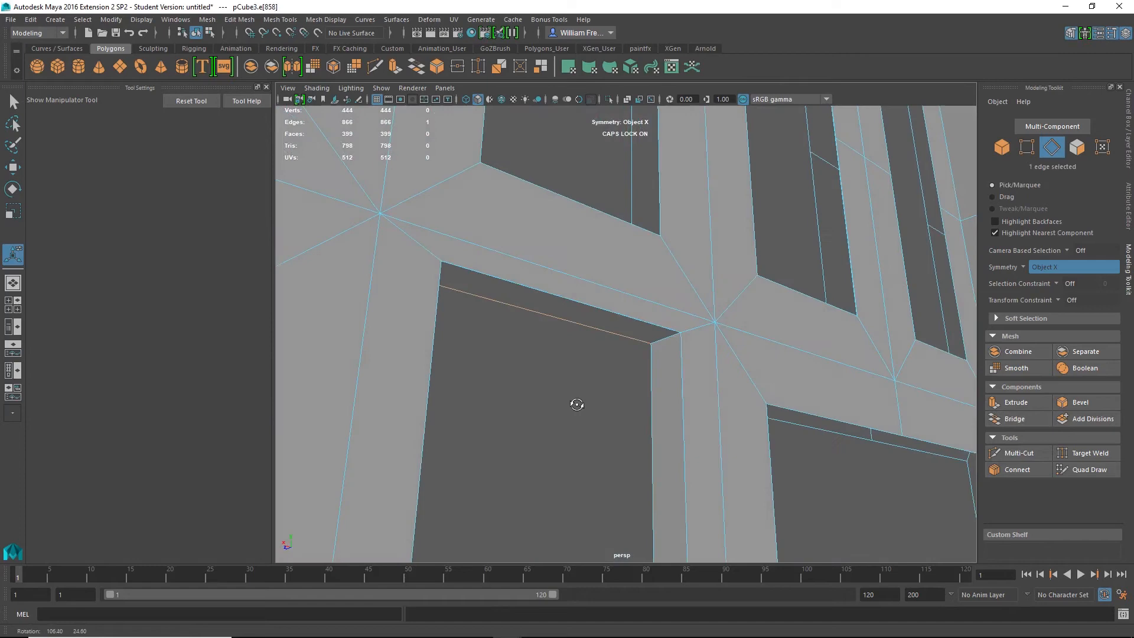
left_click(618, 313, "shift")
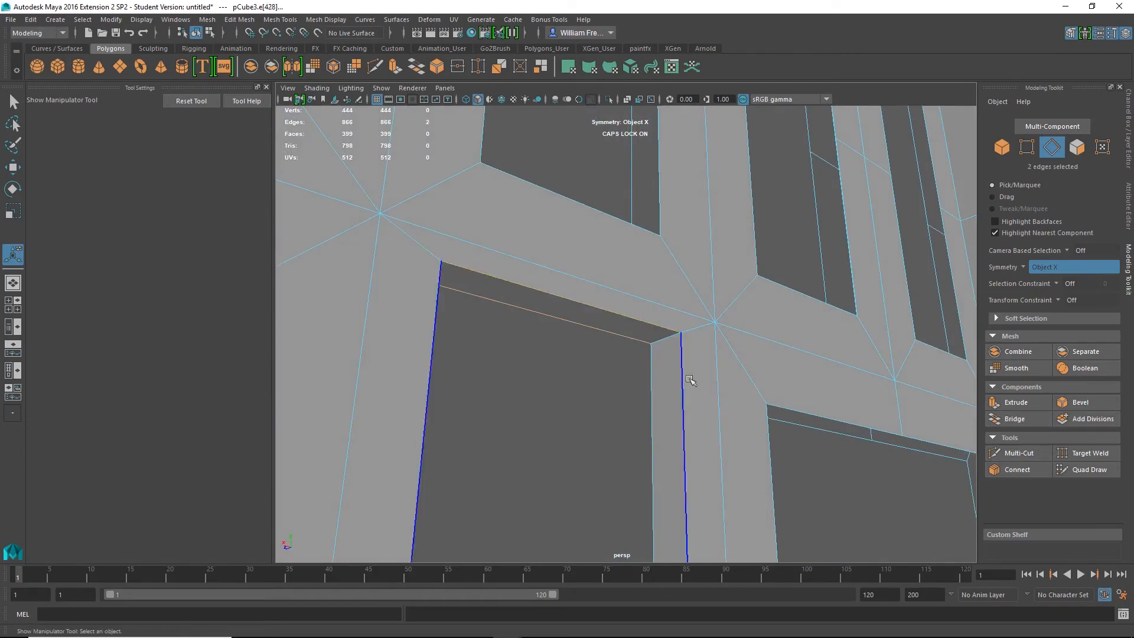
left_click(1019, 421)
- Create a directional light and move it out in front of the building's facade
left_click_drag(772, 436, 610, 319, "alt")
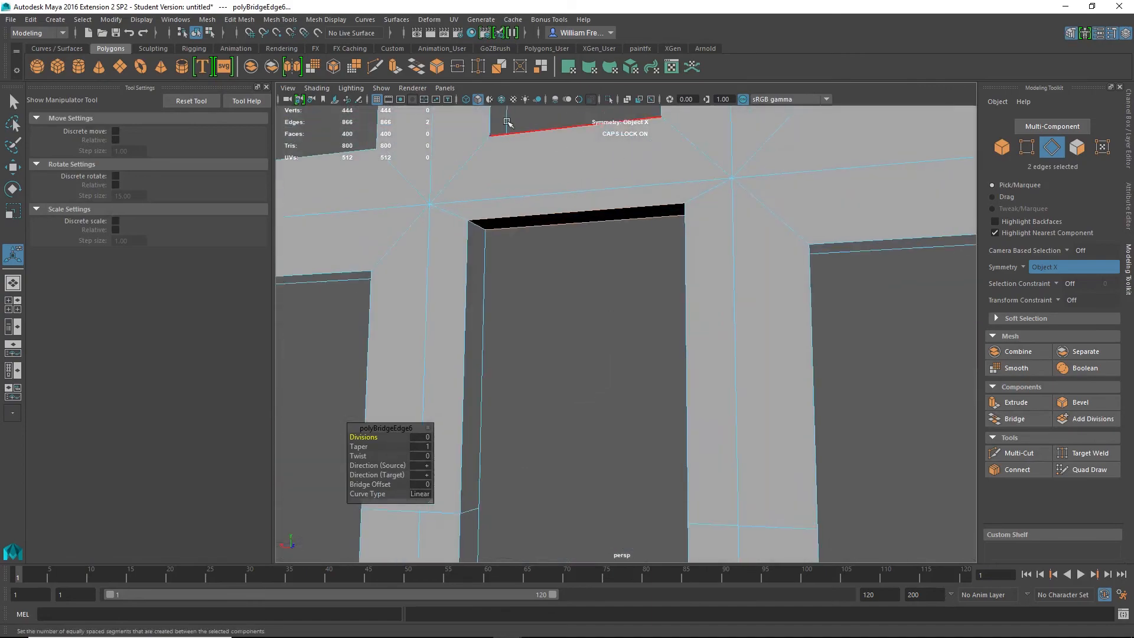
right_click_drag(679, 248, 352, 272, "alt")
left_click_drag(352, 271, 760, 355, "alt")
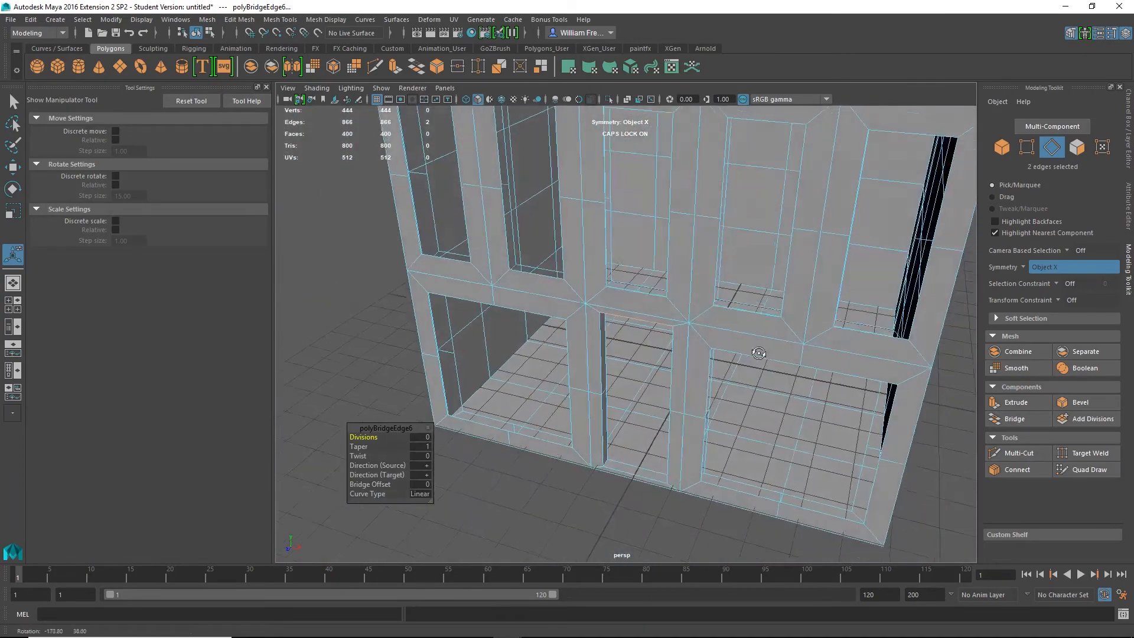
right_click_drag(759, 354, 661, 343, "alt")
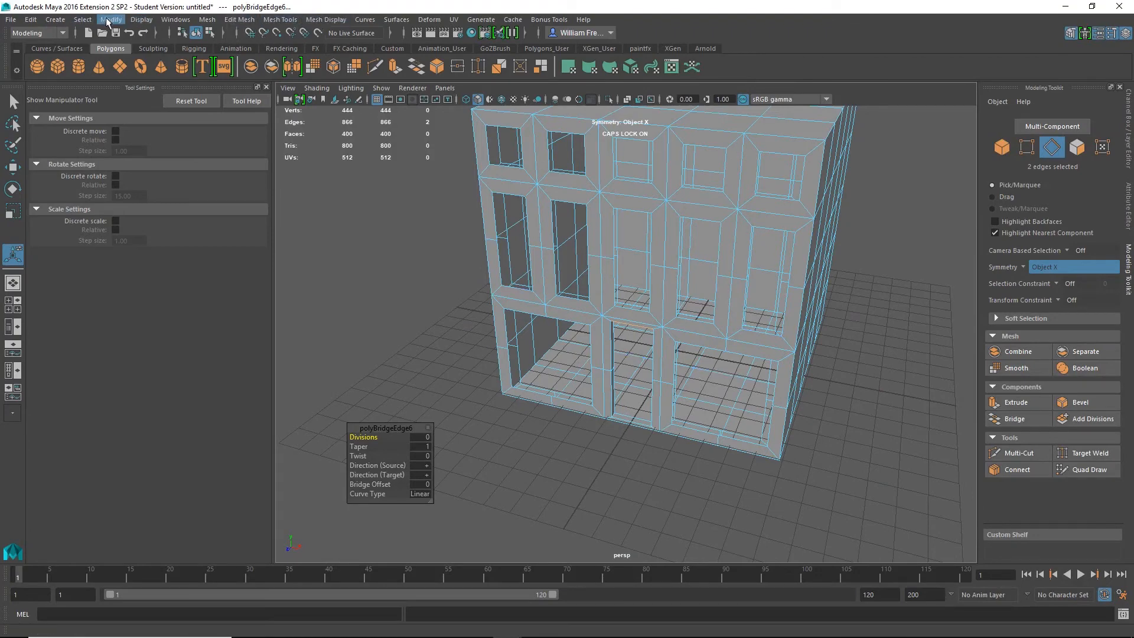
left_click(56, 20)
mouse_move(71, 88)
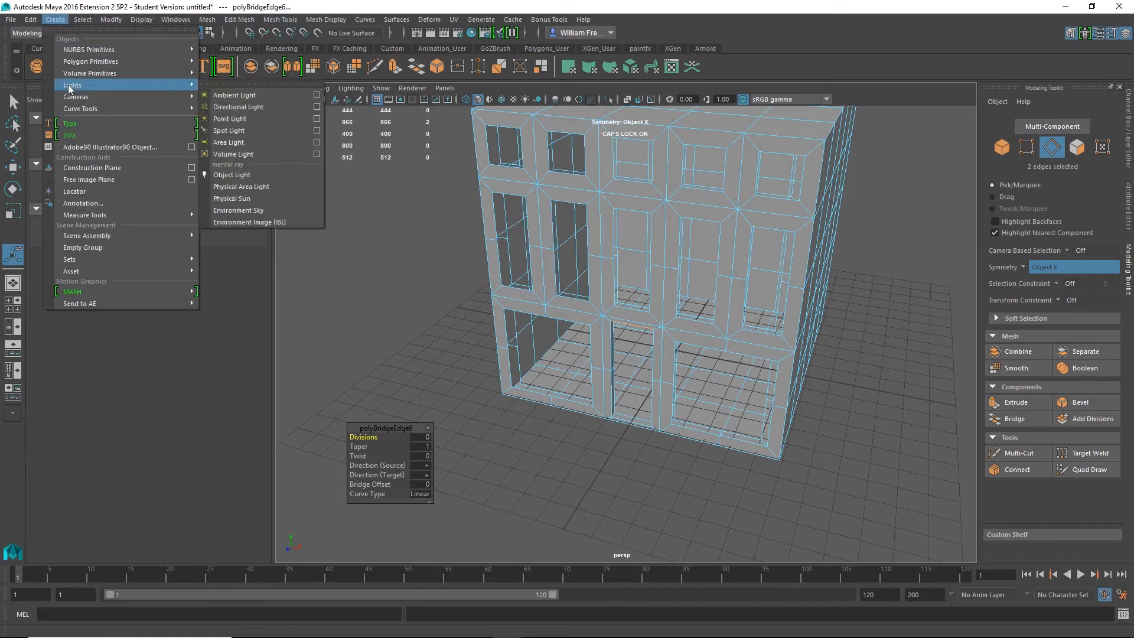
left_click(238, 107)
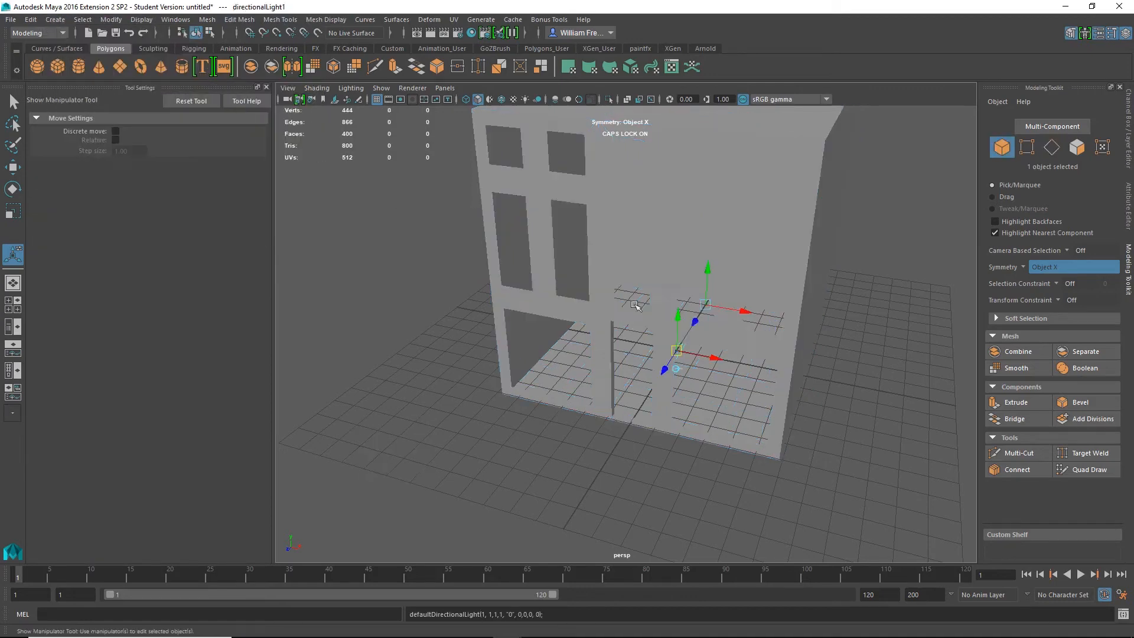
left_click_drag(691, 366, 565, 409, "alt")
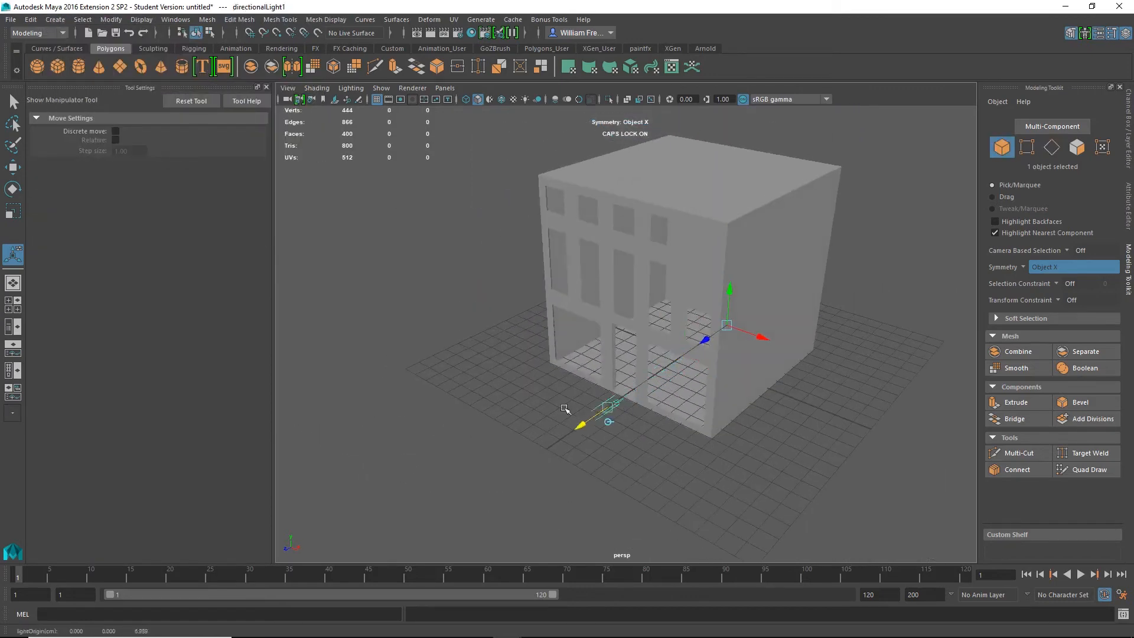
- Rotate the directional light about its X axis and light the viewport with all scene lights
key("e")
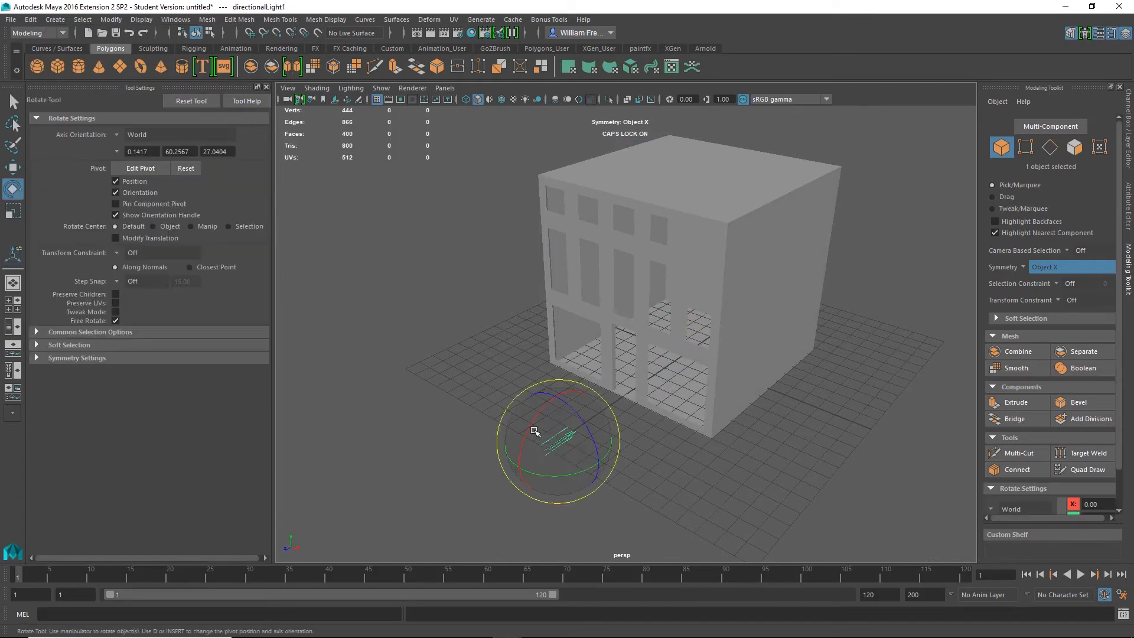
left_click_drag(561, 390, 560, 394)
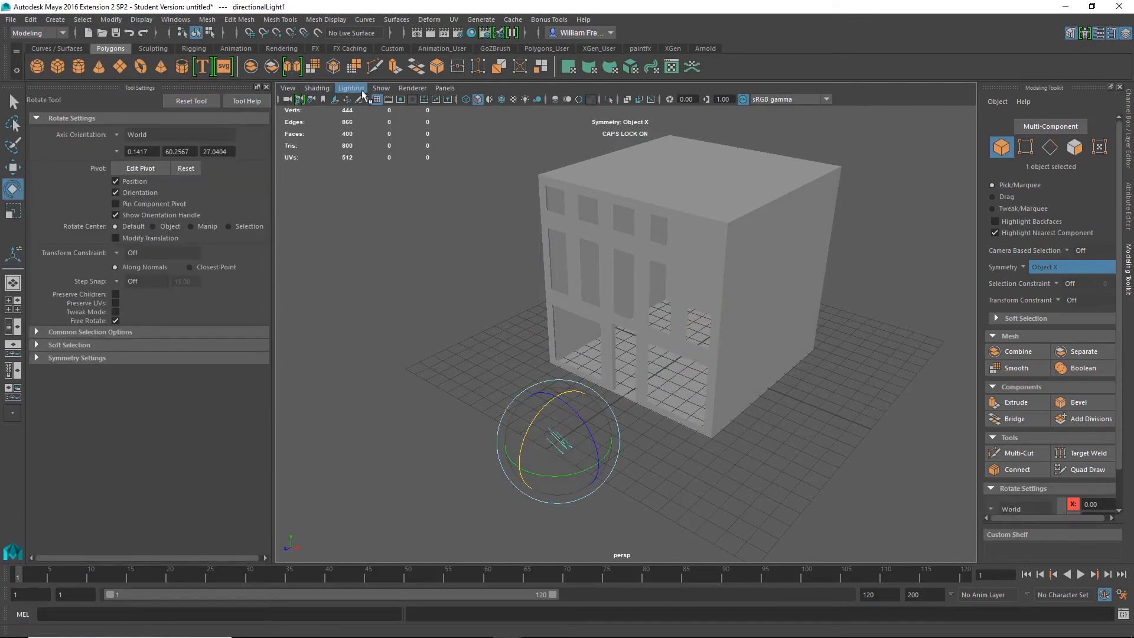
left_click(525, 100)
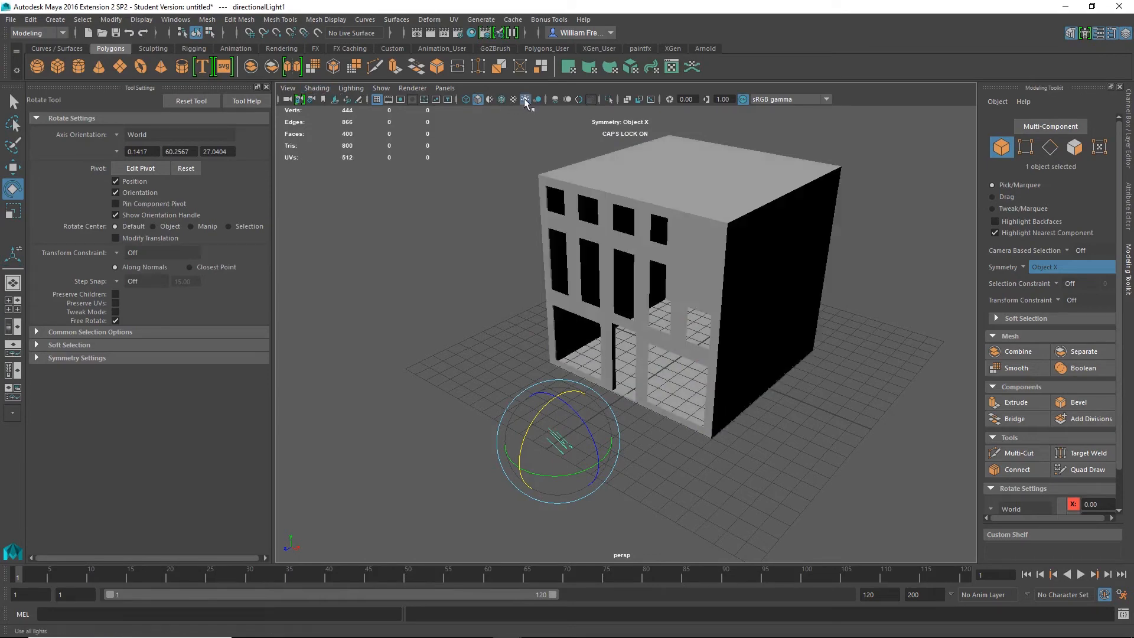
- Examine the lit walls around the doorway from outside and inside, selecting the face under its header
left_click_drag(727, 408, 693, 387, "alt")
right_click_drag(548, 239, 849, 352, "alt")
left_click_drag(849, 353, 692, 322, "alt")
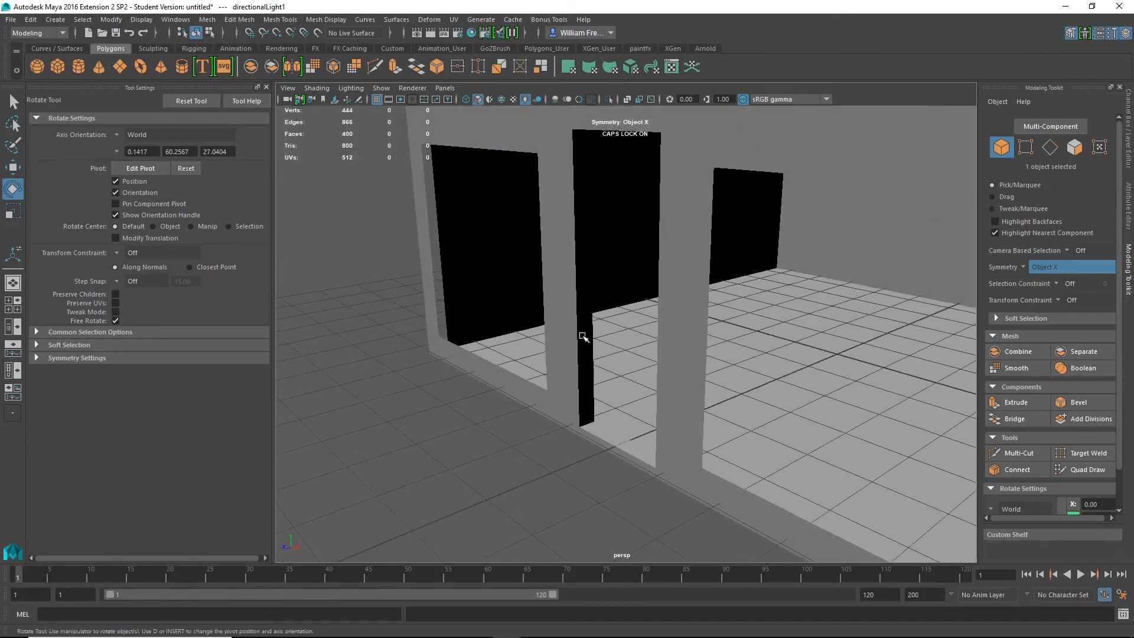
left_click_drag(679, 367, 466, 372, "alt")
left_click(631, 227)
left_click_drag(598, 258, 595, 205, "alt")
right_click_drag(594, 205, 601, 259, "alt")
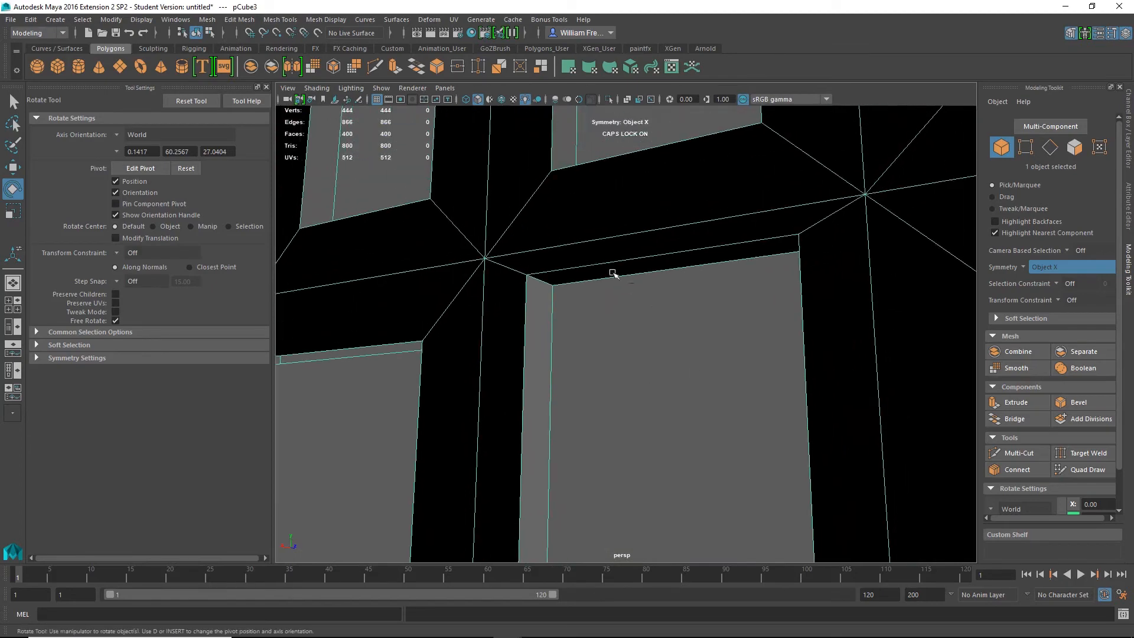
right_click(601, 259)
left_click(612, 291)
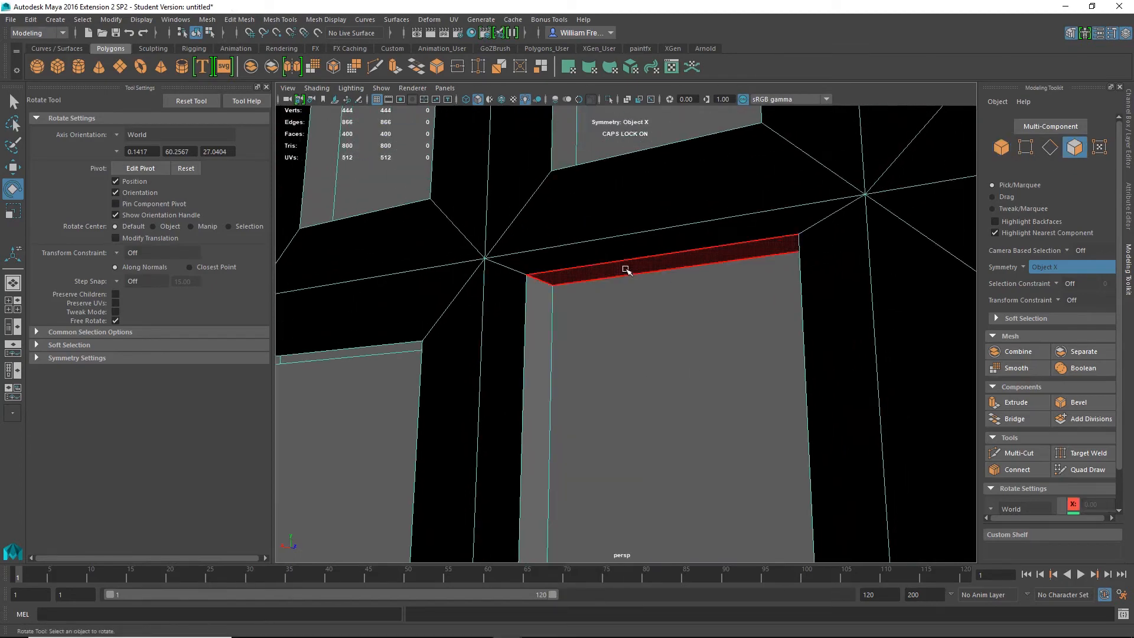
left_click(627, 268)
- Bridge the inner and outer bottom edges of the large ground-floor openings on both sides of the doorway
left_click_drag(724, 393, 539, 162, "alt")
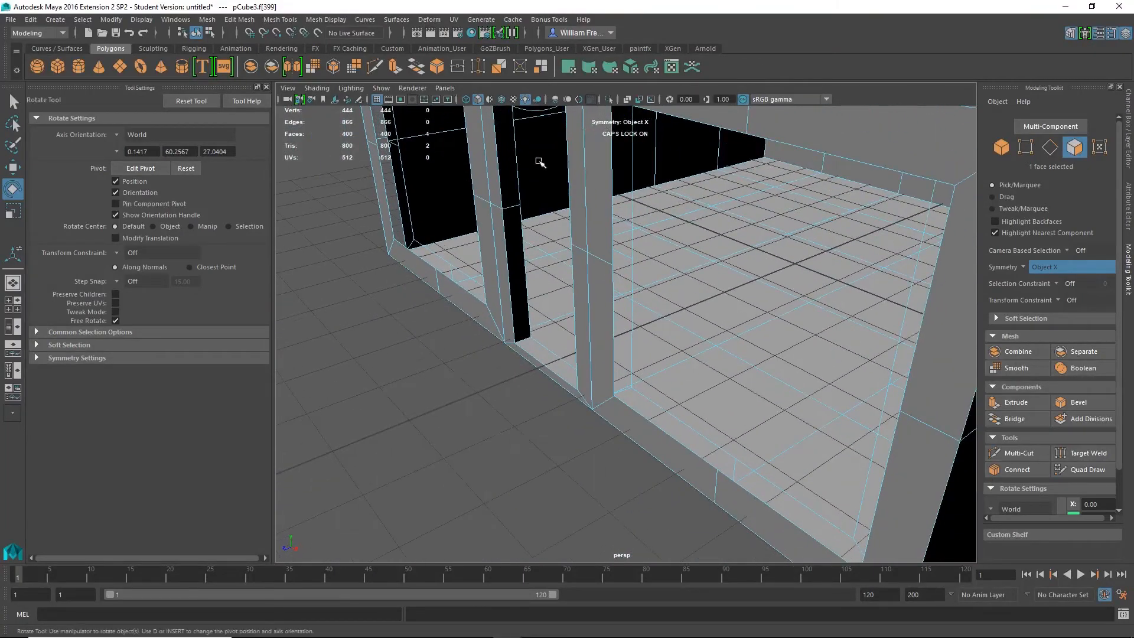
left_click(583, 473)
left_click(661, 432)
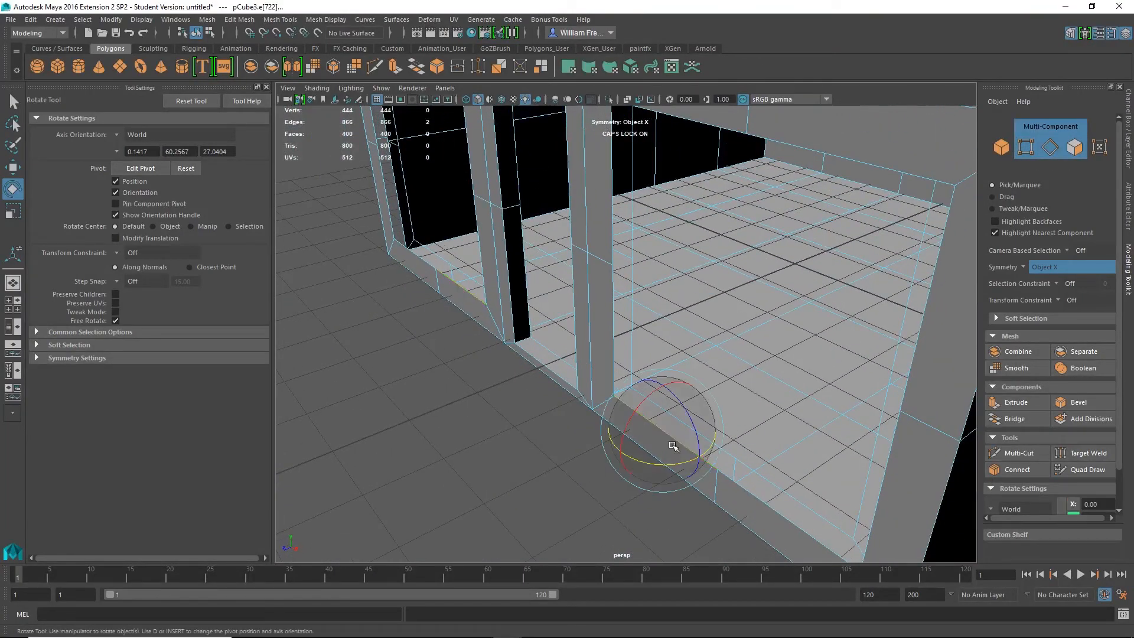
left_click_drag(670, 444, 697, 442, "alt")
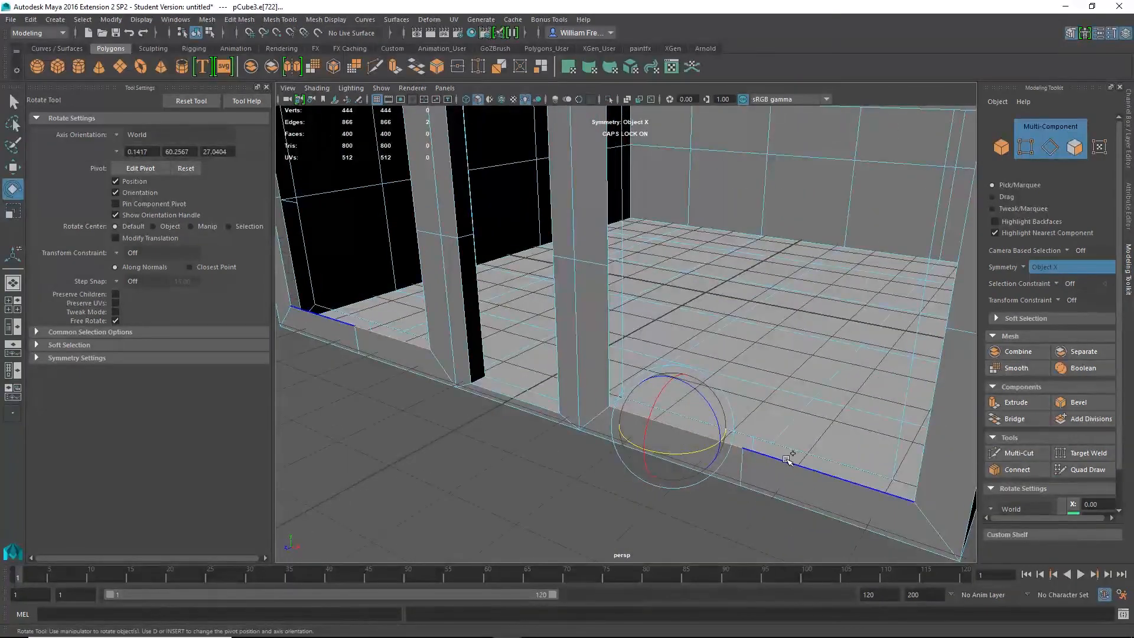
left_click_drag(772, 506, 588, 487, "alt")
left_click(627, 431, "shift")
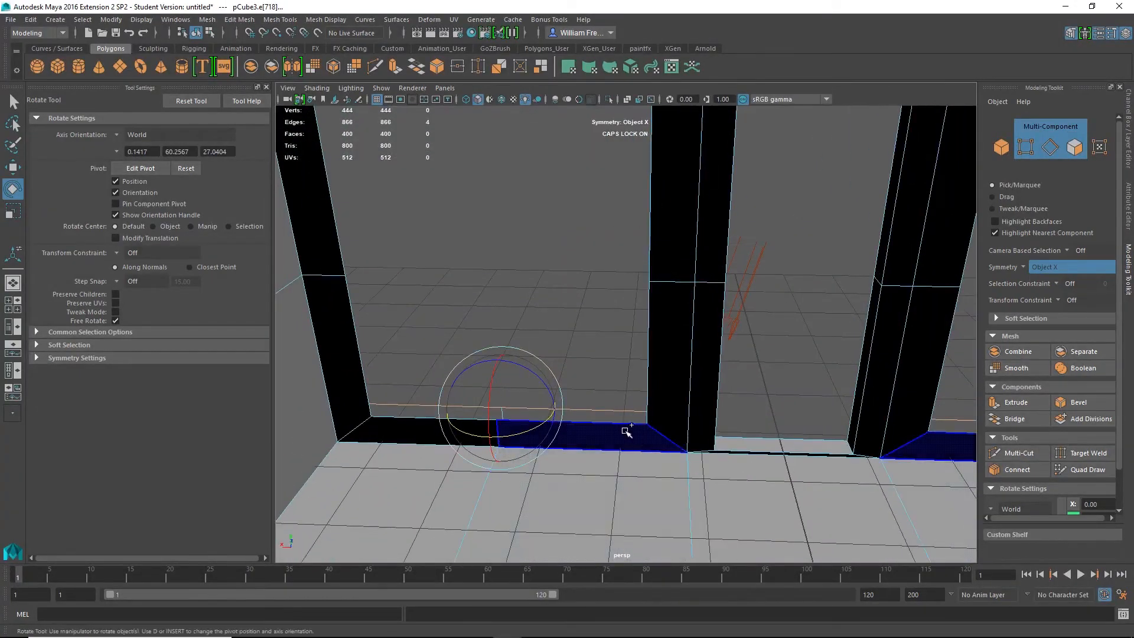
left_click(405, 420, "shift")
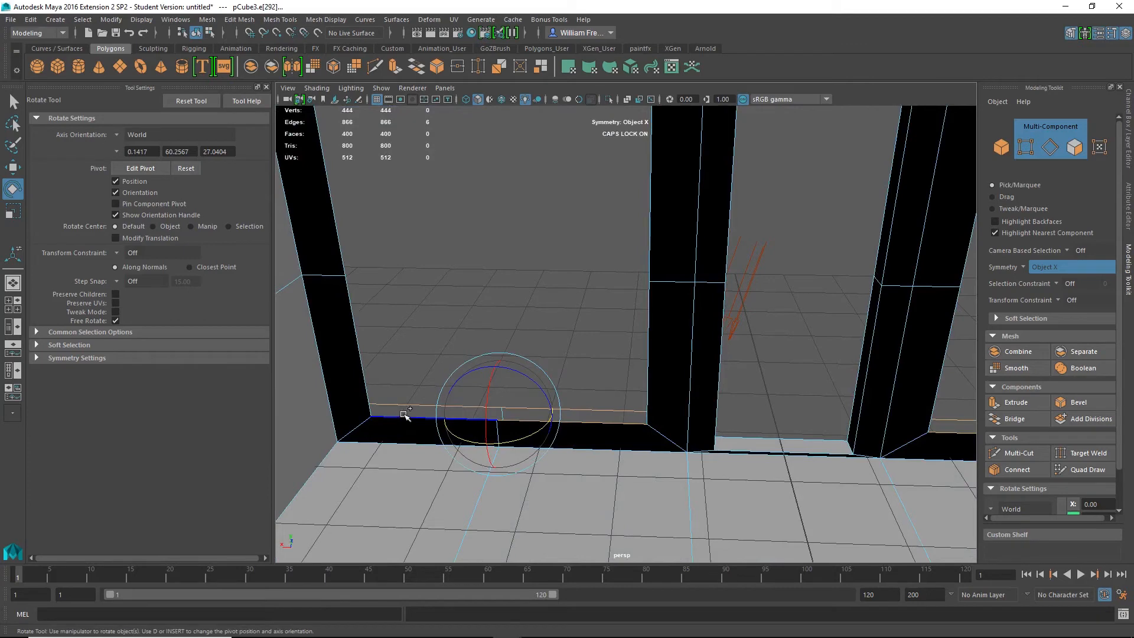
left_click_drag(393, 435, 423, 471, "alt")
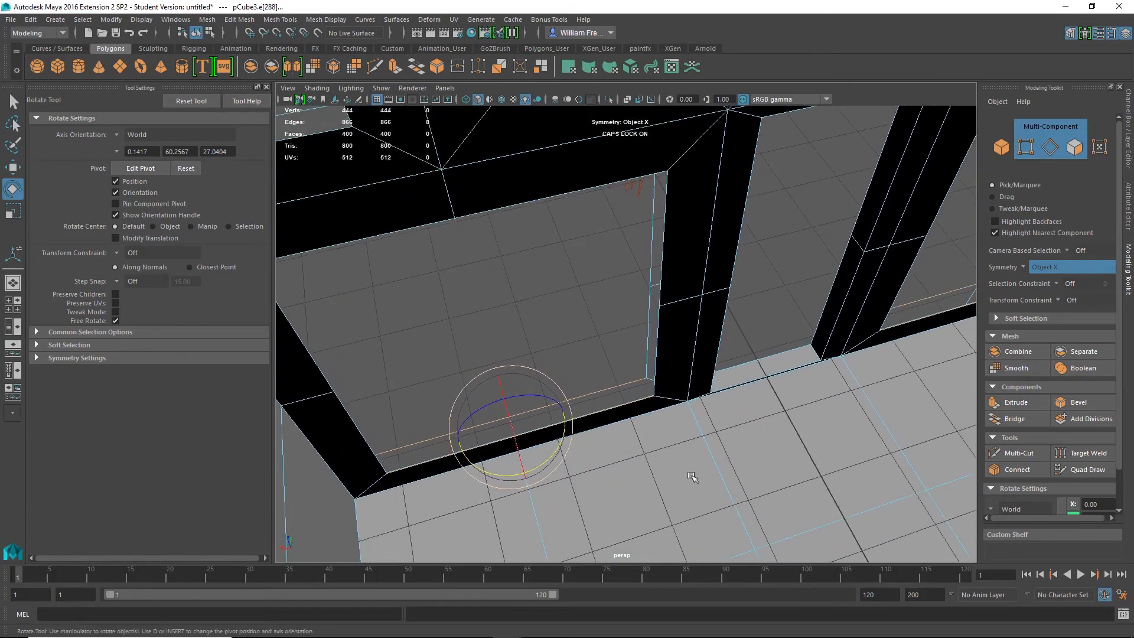
left_click(1022, 423)
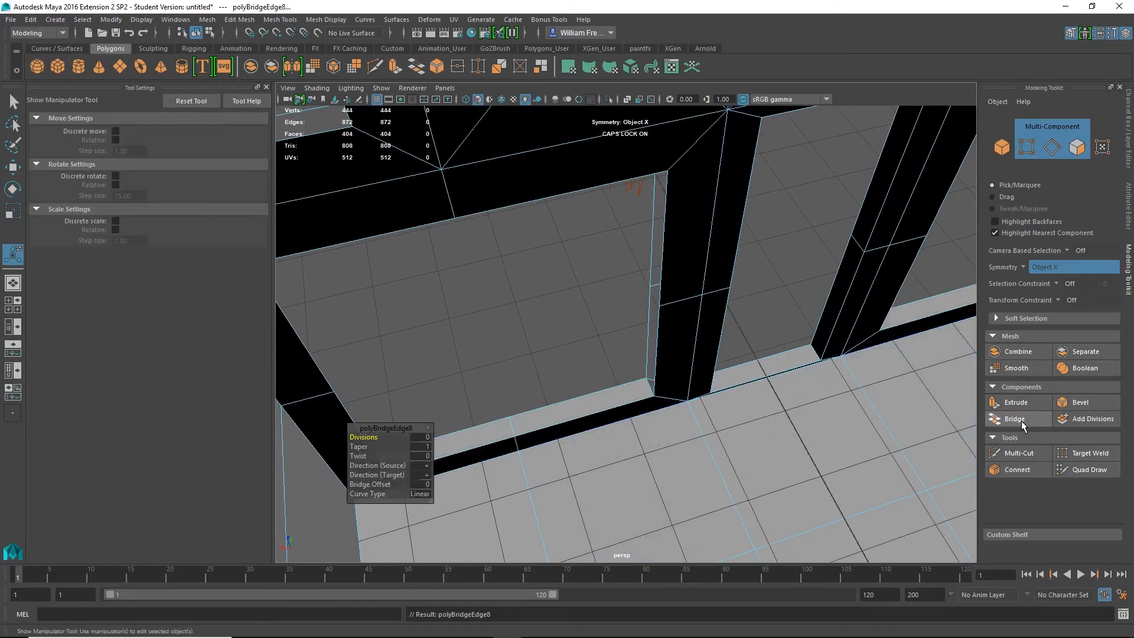
- Bridge the inner and outer vertical edges of both large ground-floor openings on the sides nearest the doorway
left_click_drag(601, 467, 818, 451, "alt")
left_click(612, 329)
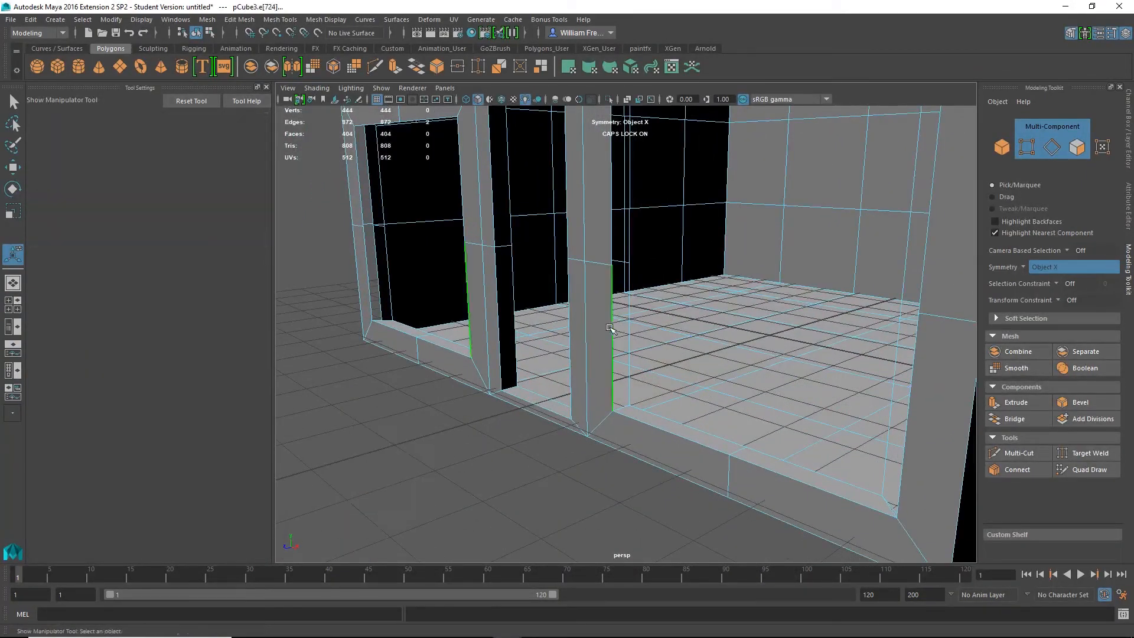
left_click_drag(718, 349, 464, 358, "alt")
left_click(661, 226, "shift")
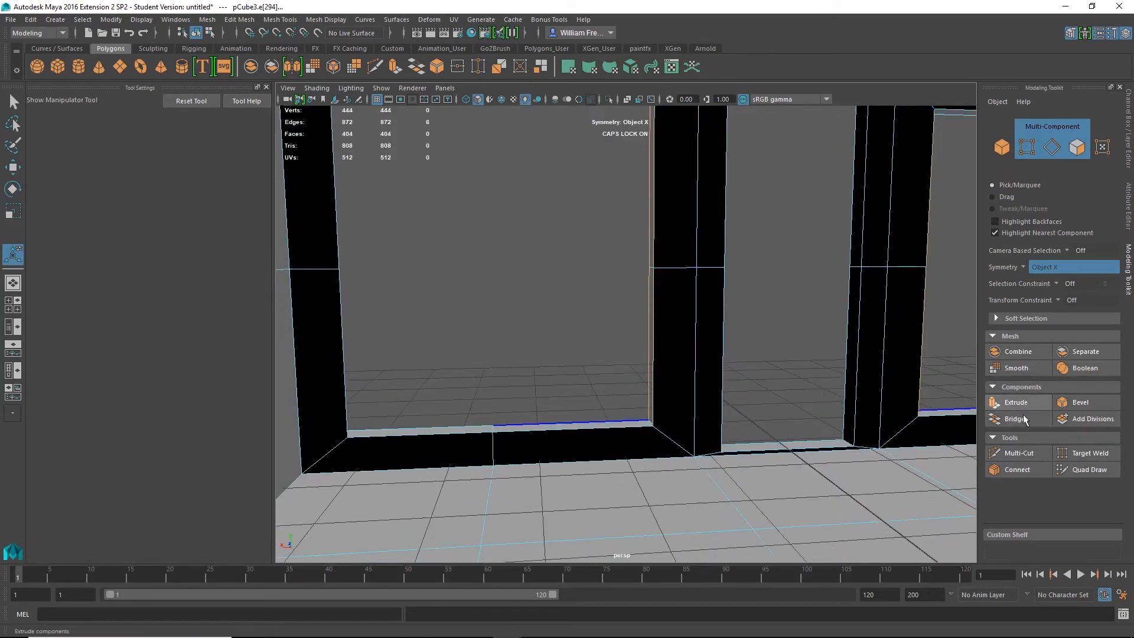
left_click(1004, 419)
- Bridge the inner and outer vertical edges of both large ground-floor openings on the sides nearest the building's corners
left_click_drag(910, 414, 946, 442, "alt")
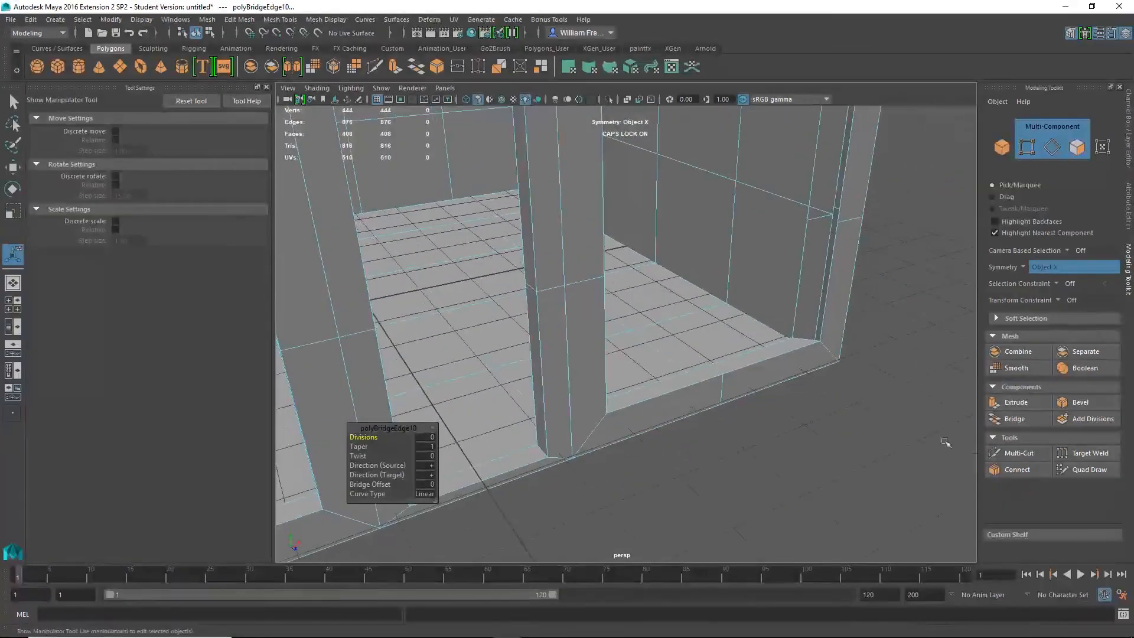
left_click(826, 316)
middle_click_drag(847, 187, 744, 324, "alt")
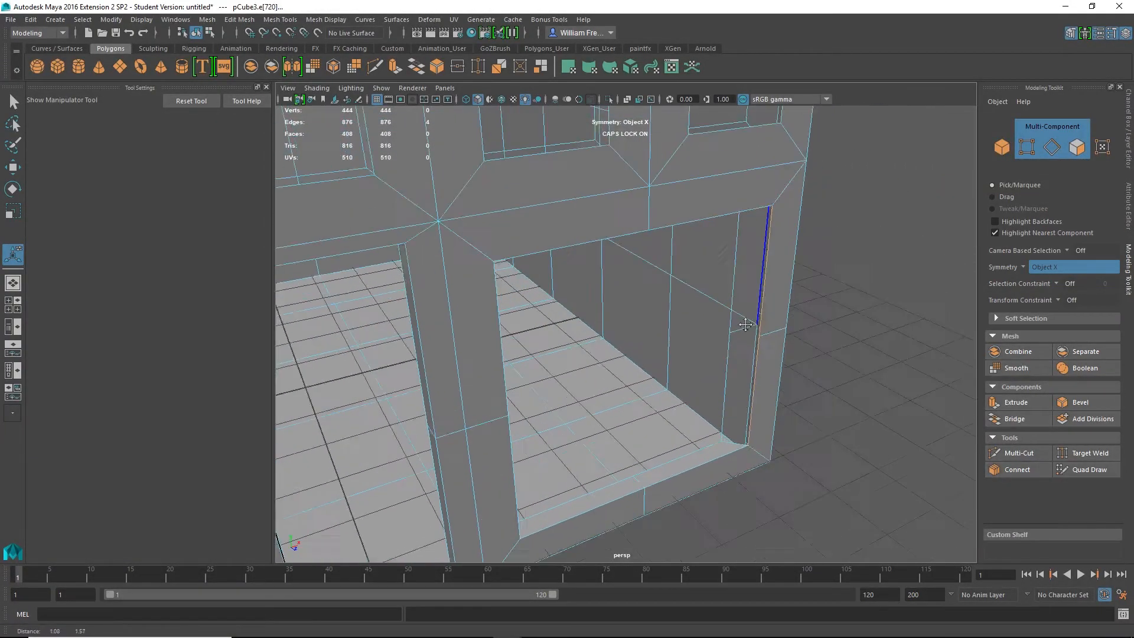
left_click_drag(744, 325, 945, 399, "alt")
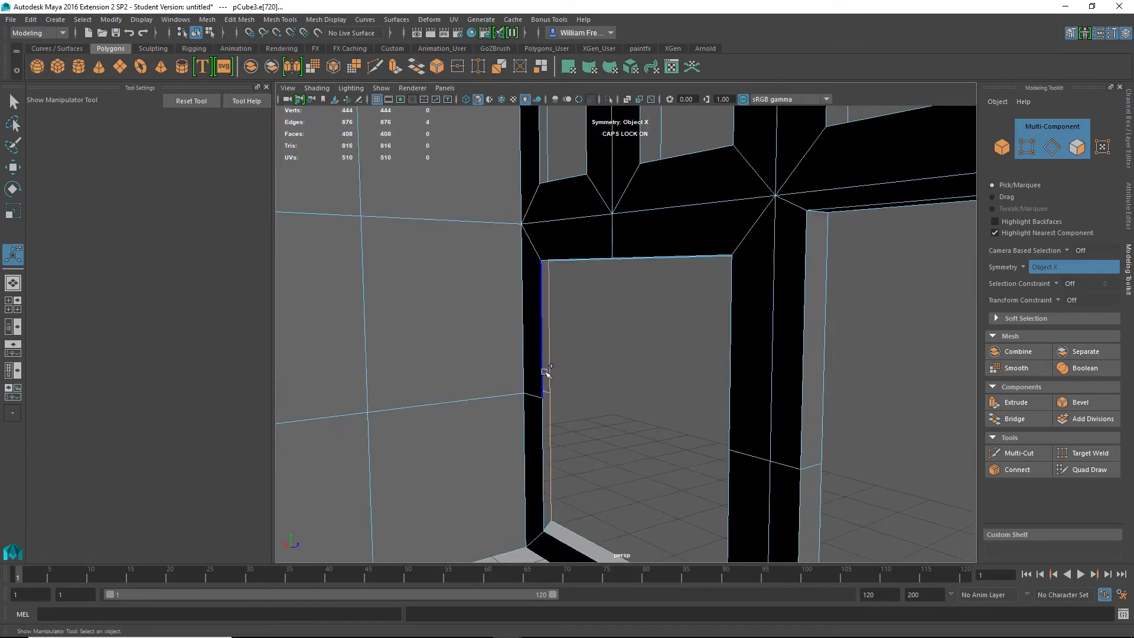
left_click_drag(649, 456, 494, 443, "alt")
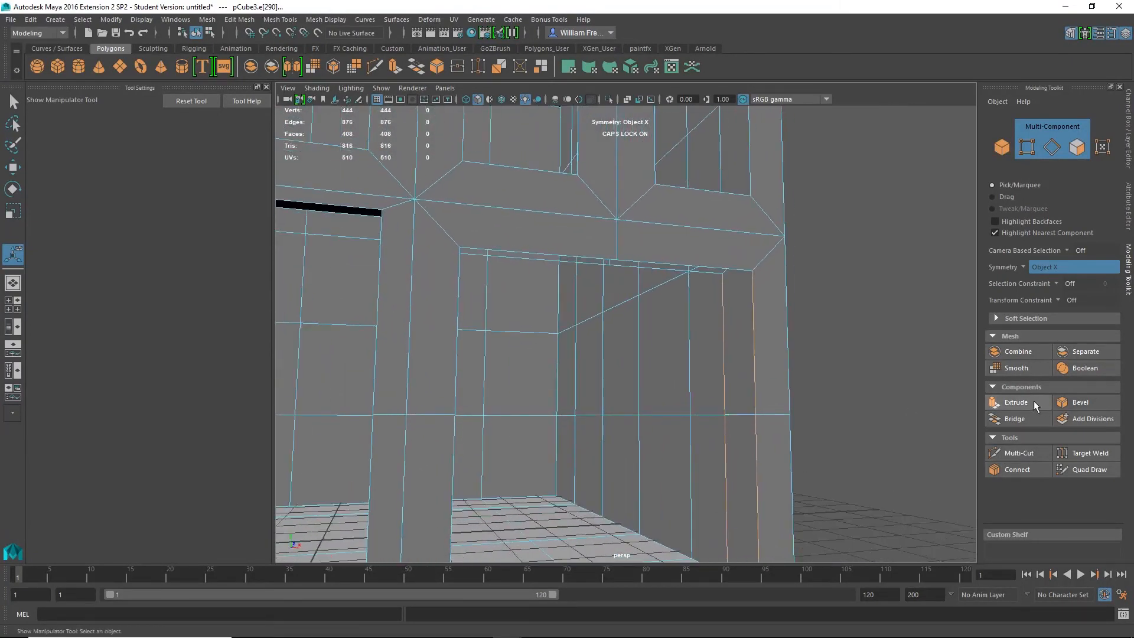
left_click(1029, 418)
- Bridge the inner and outer top edges of both large ground-floor openings
left_click_drag(816, 449, 760, 463, "alt")
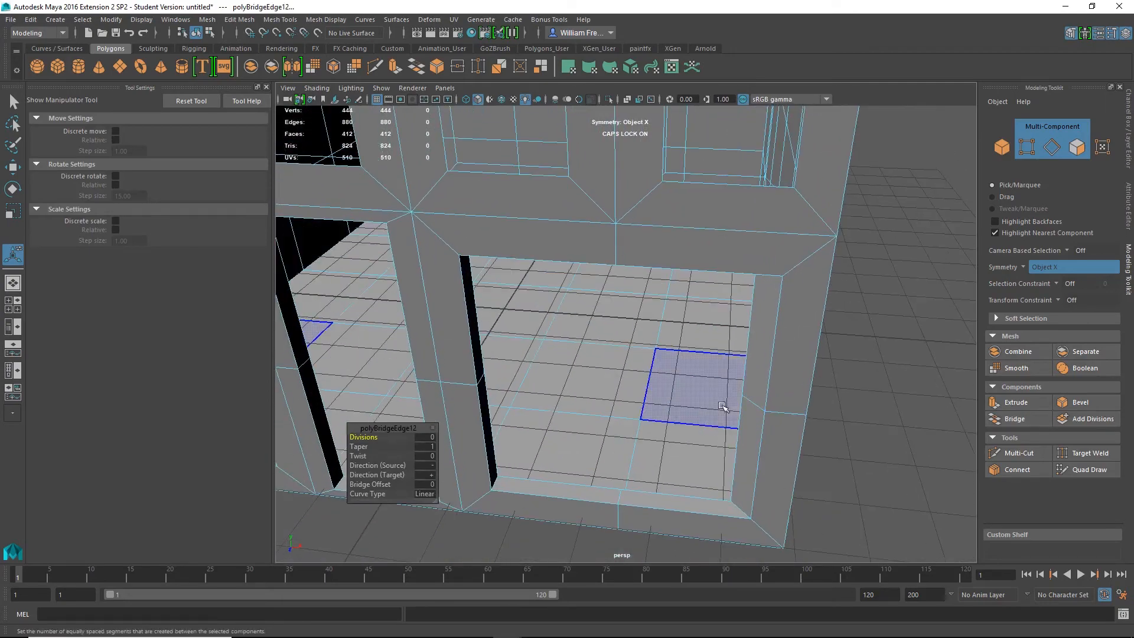
left_click_drag(857, 408, 1049, 335, "alt")
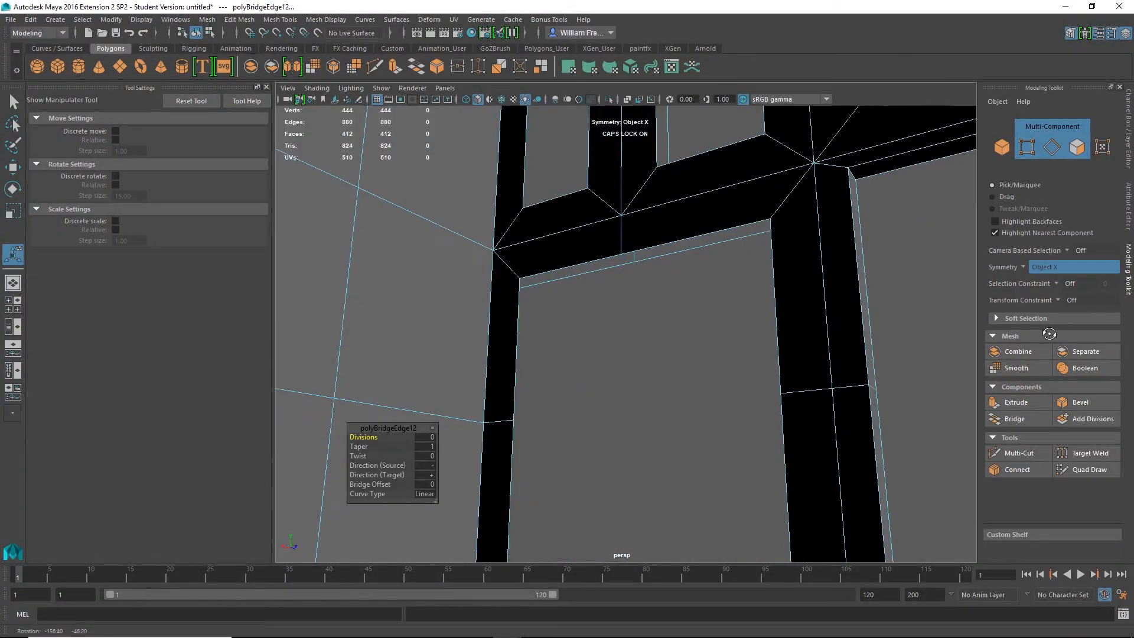
left_click(600, 261)
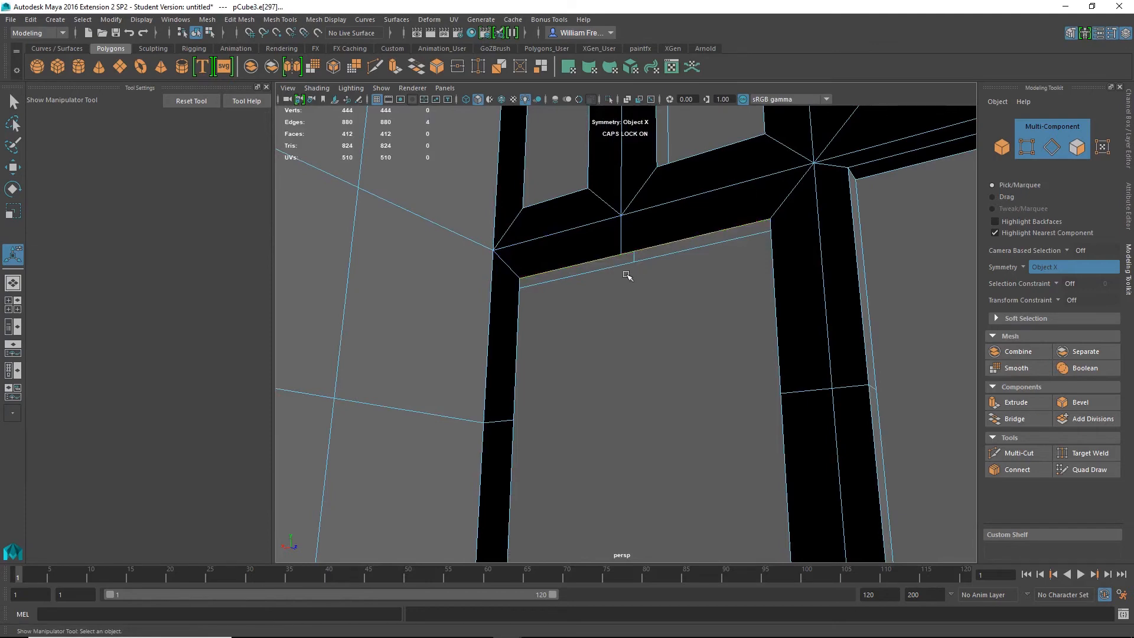
left_click_drag(627, 276, 680, 271, "alt")
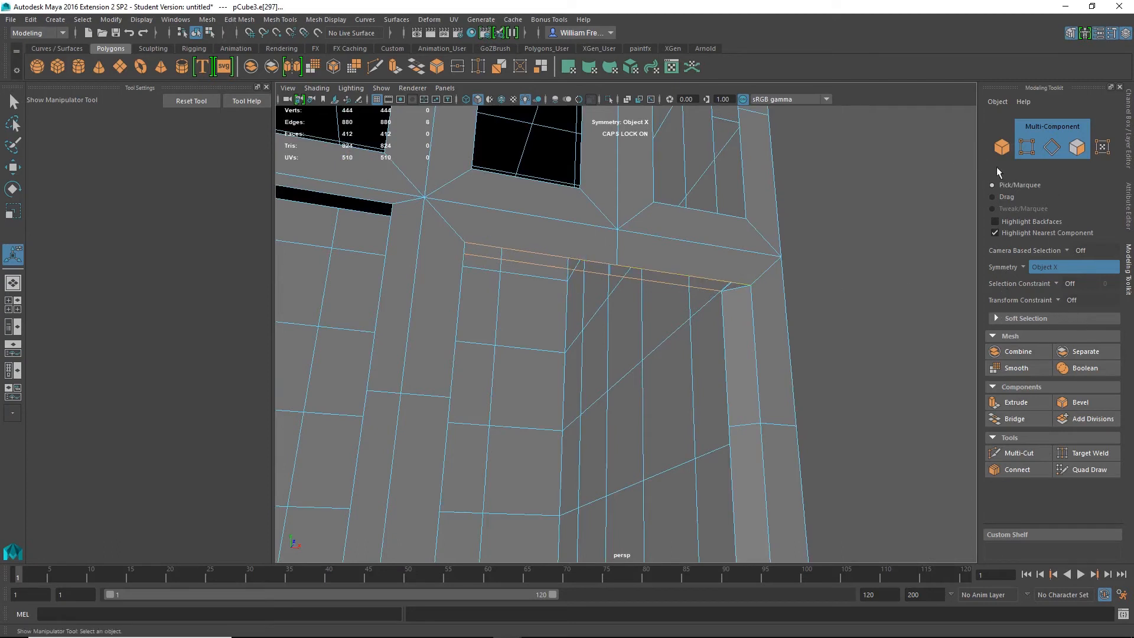
left_click(1029, 401)
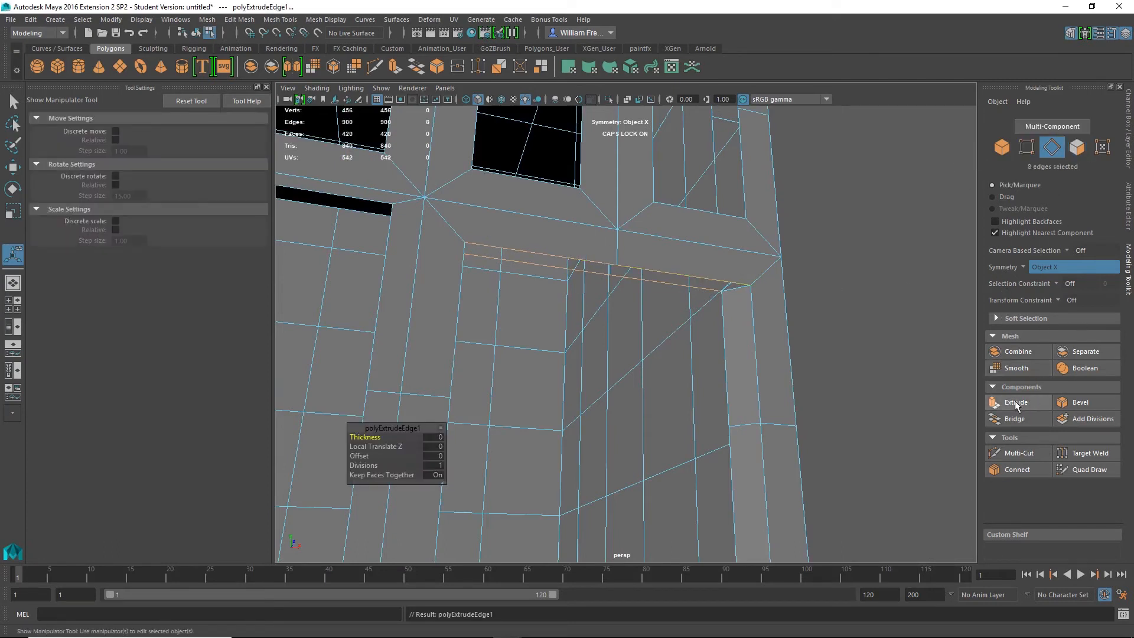
key("ctrl+z")
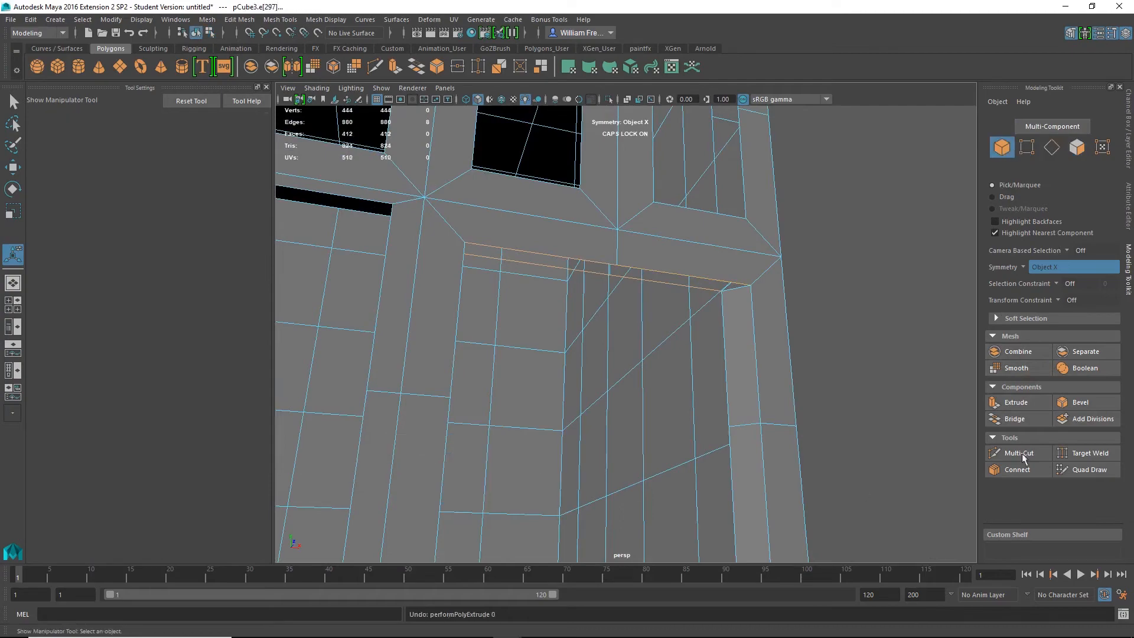
left_click(1022, 418)
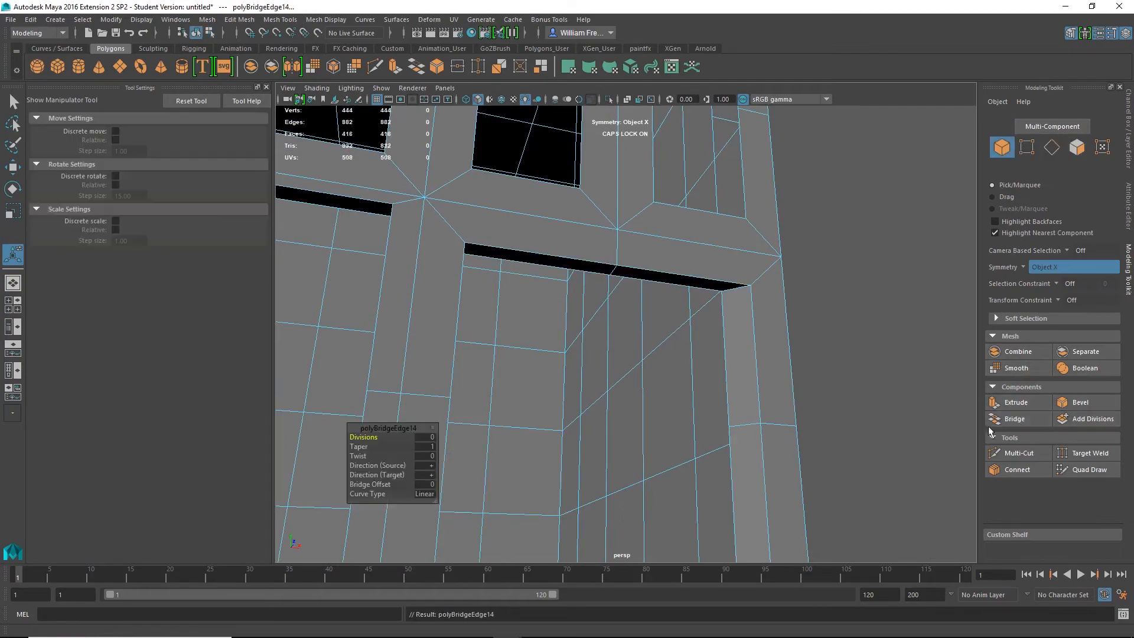
- Flatten the corner-side jamb faces of both large ground-floor openings by scaling them along the X axis
left_click_drag(945, 414, 829, 259, "alt")
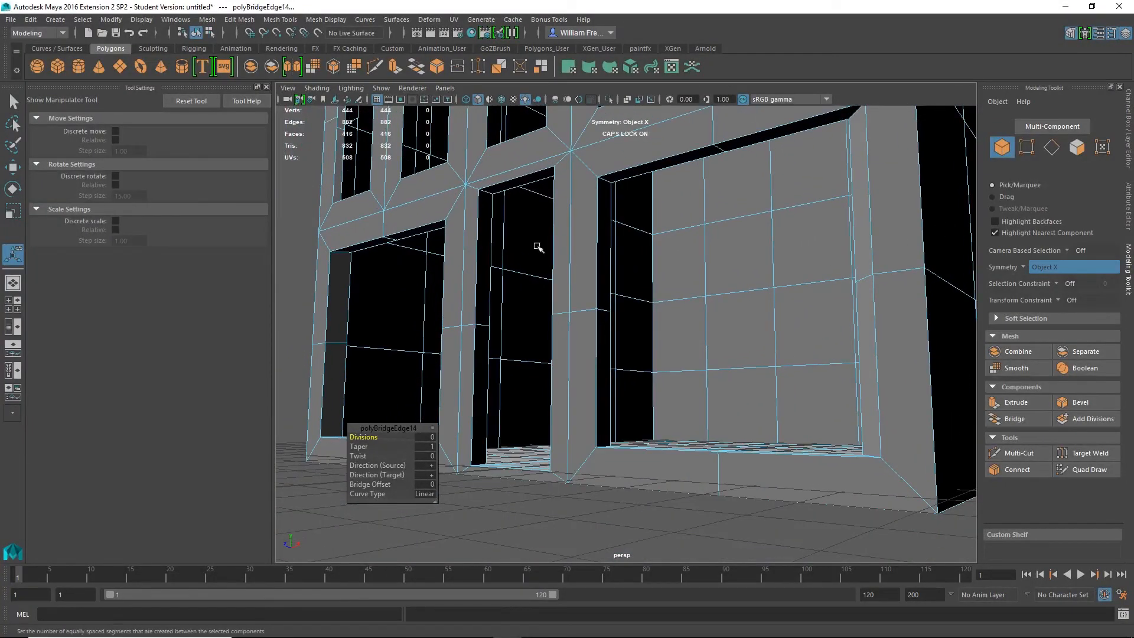
left_click_drag(878, 308, 871, 353, "alt")
right_click_drag(836, 355, 837, 322)
left_click(848, 260)
left_click(849, 260, "shift")
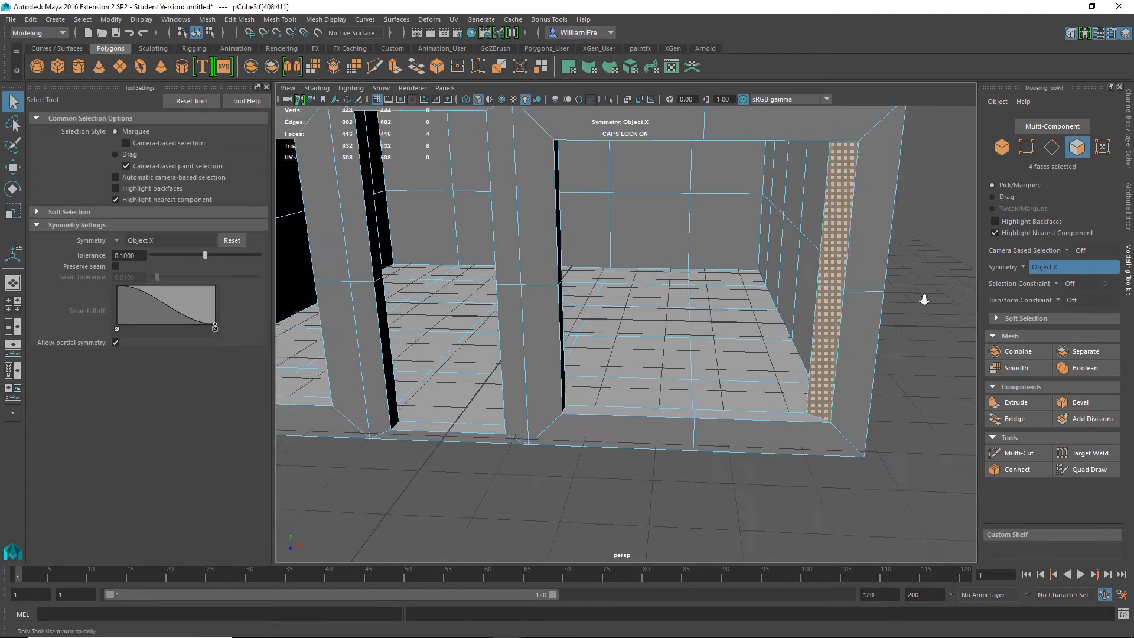
right_click_drag(929, 299, 416, 329, "alt")
left_click_drag(656, 376, 688, 371, "alt")
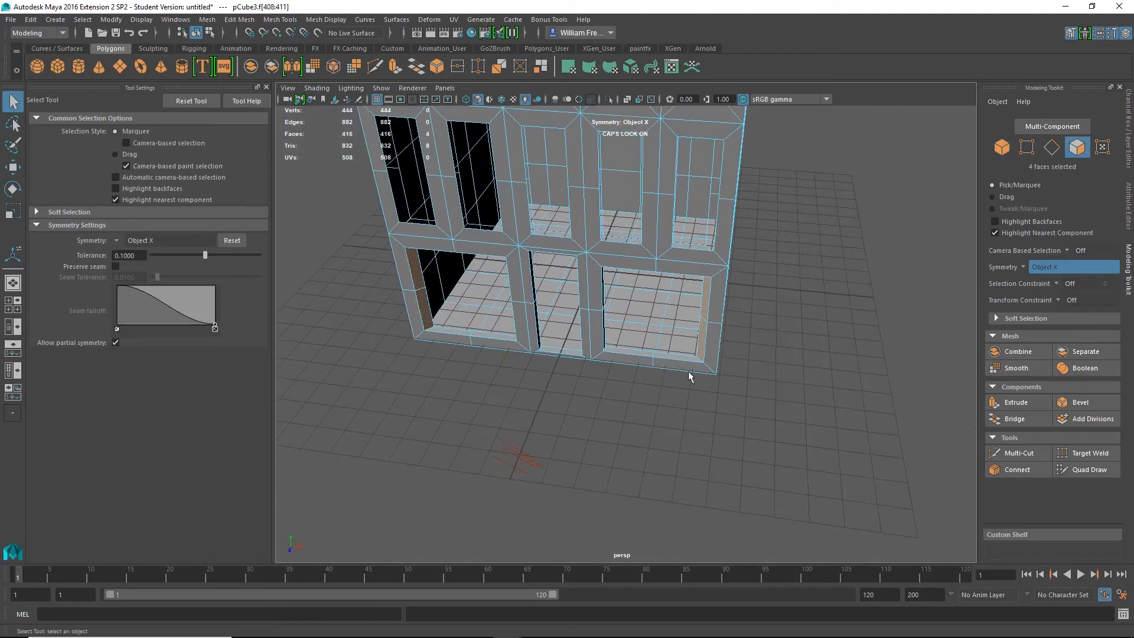
right_click_drag(689, 371, 904, 461, "alt")
key("r")
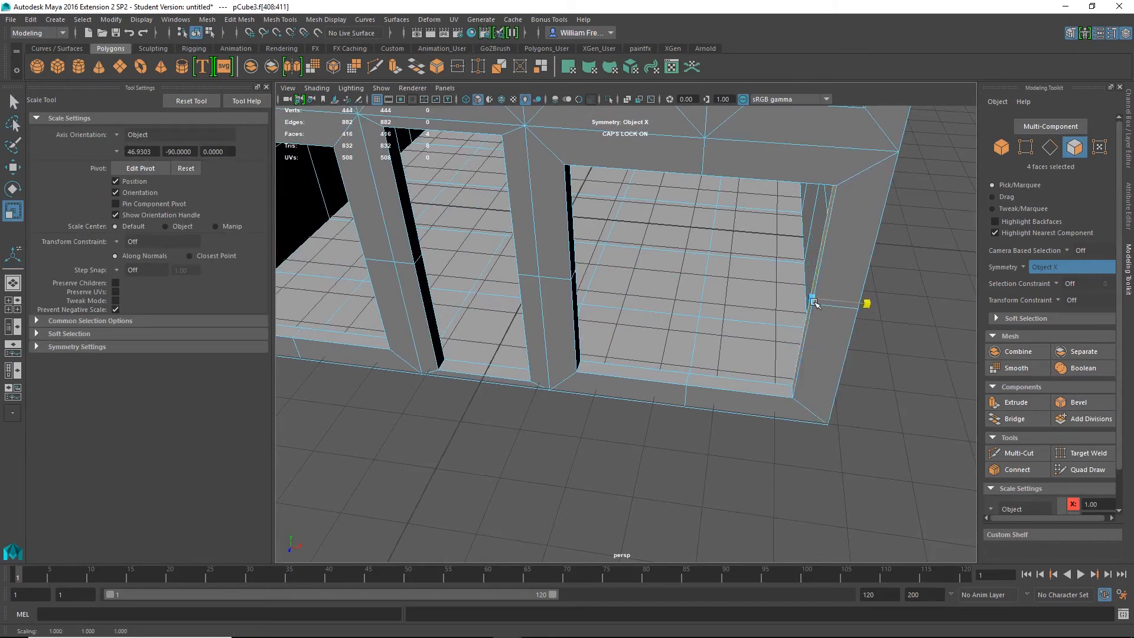
- Try to bridge the inner and outer bottom edges of all the tall middle-floor front windows at once
left_click_drag(823, 384, 841, 339, "alt")
right_click_drag(841, 339, 736, 378, "alt")
middle_click_drag(746, 358, 872, 355, "alt")
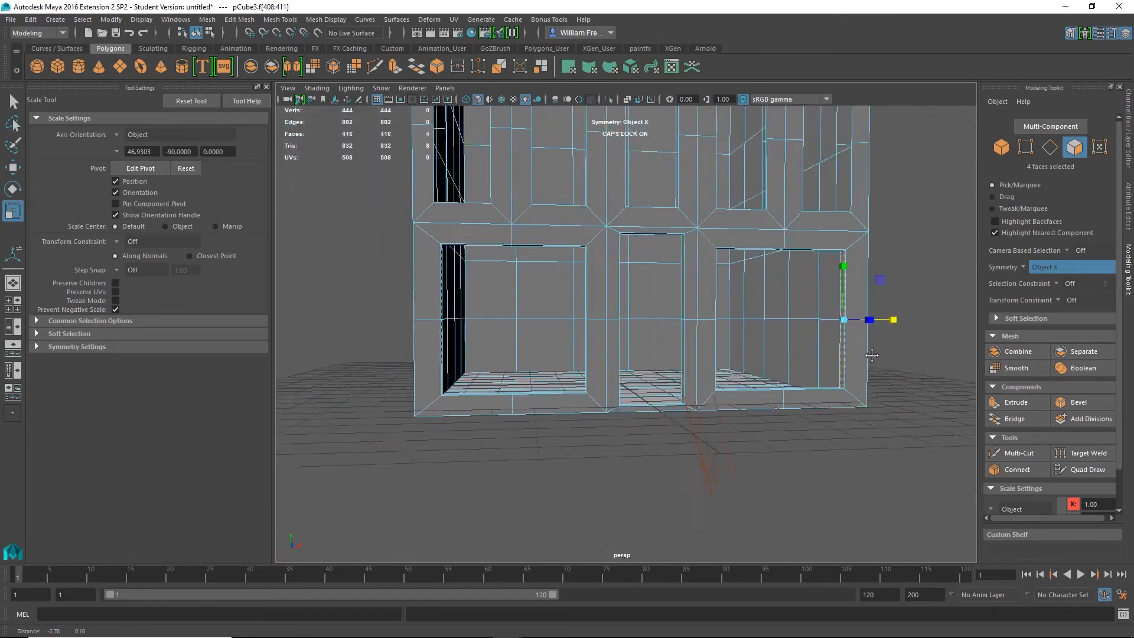
left_click_drag(872, 355, 887, 337, "alt")
right_click_drag(886, 337, 857, 357, "alt")
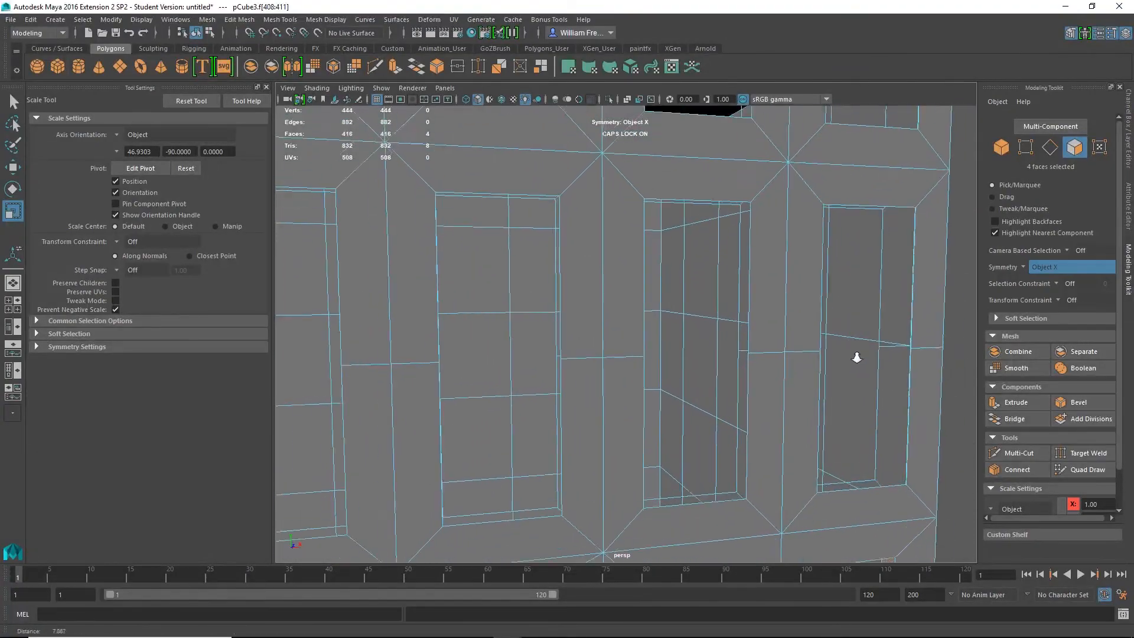
left_click_drag(857, 358, 746, 346, "alt")
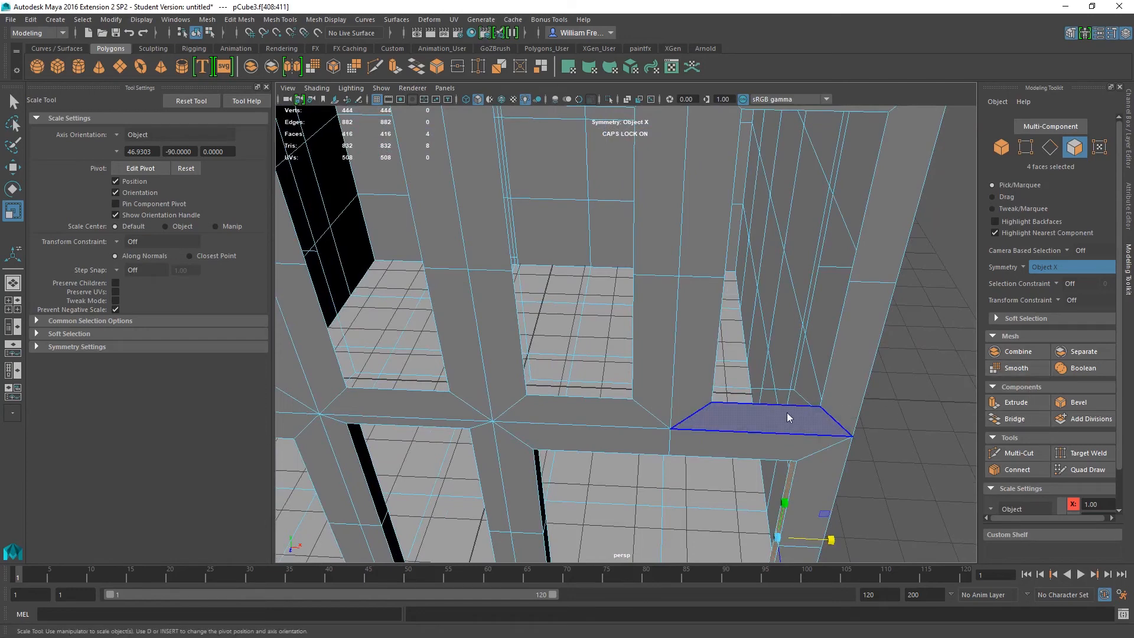
right_click(787, 286)
left_click(787, 253)
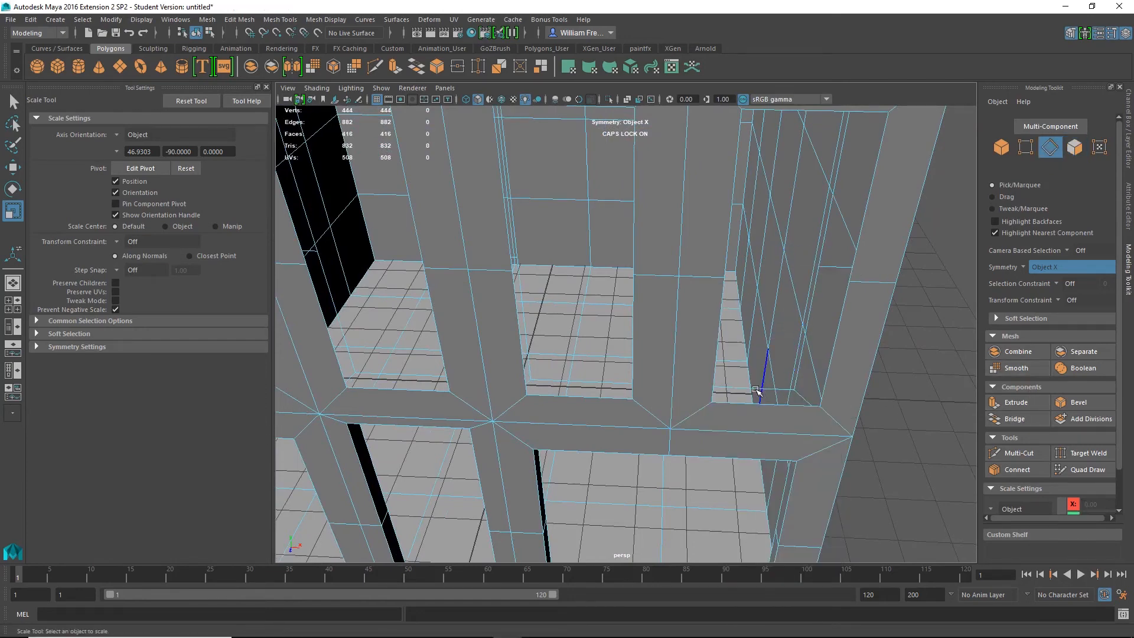
left_click_drag(757, 391, 764, 491, "alt")
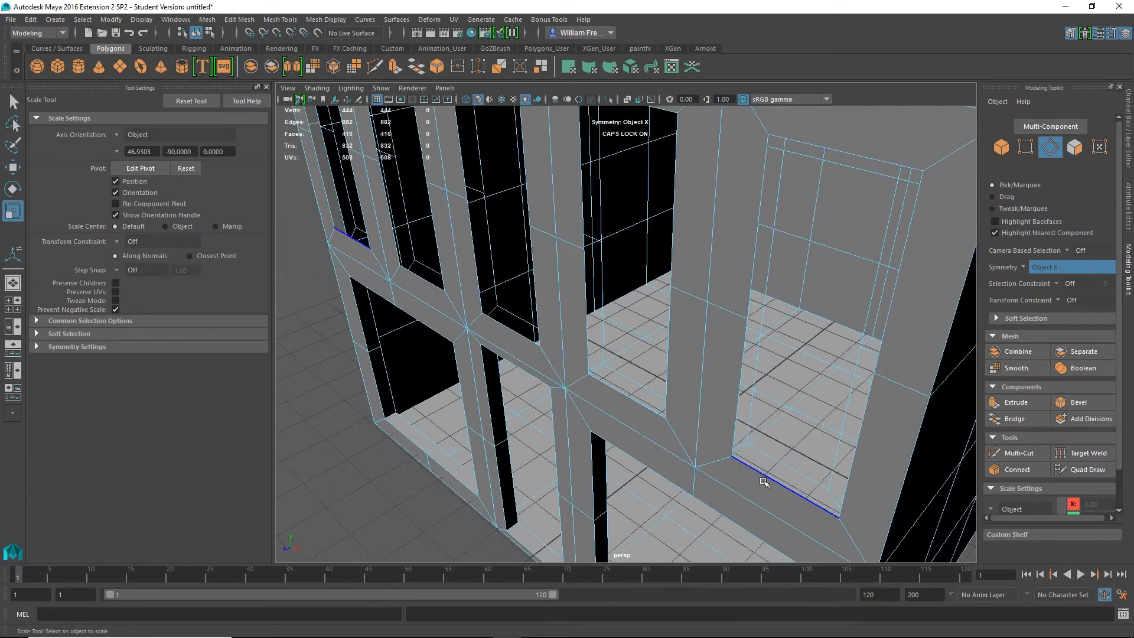
left_click(763, 482)
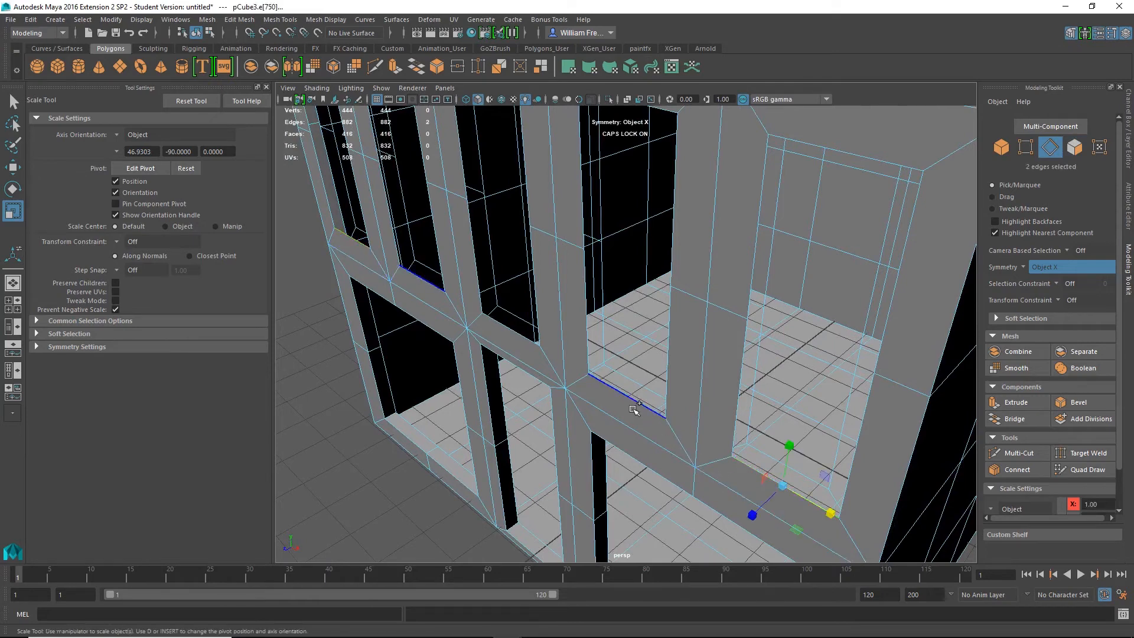
left_click(518, 338, "shift")
left_click_drag(518, 338, 402, 413, "alt")
left_click_drag(604, 370, 530, 338, "alt")
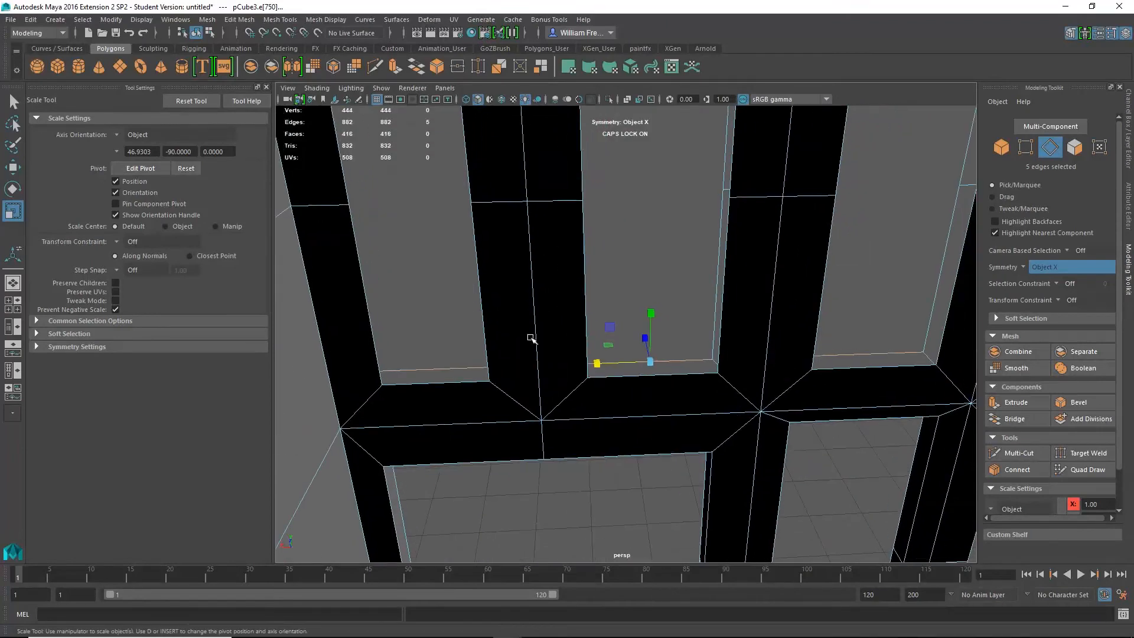
left_click(679, 397, "shift")
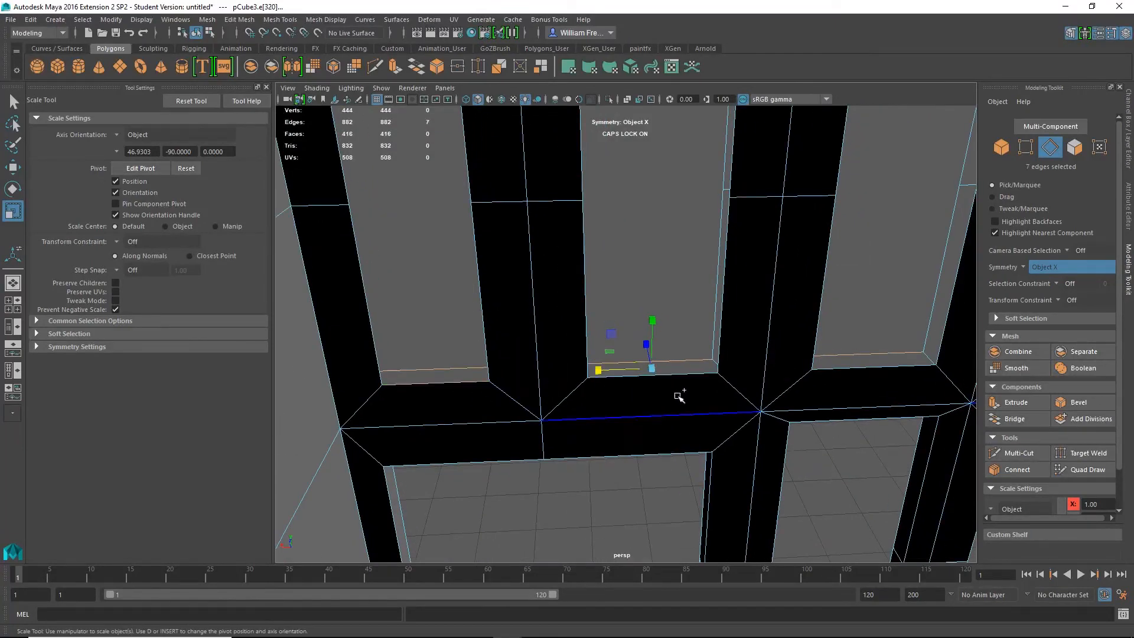
left_click(880, 366, "shift")
left_click_drag(881, 366, 703, 395, "alt")
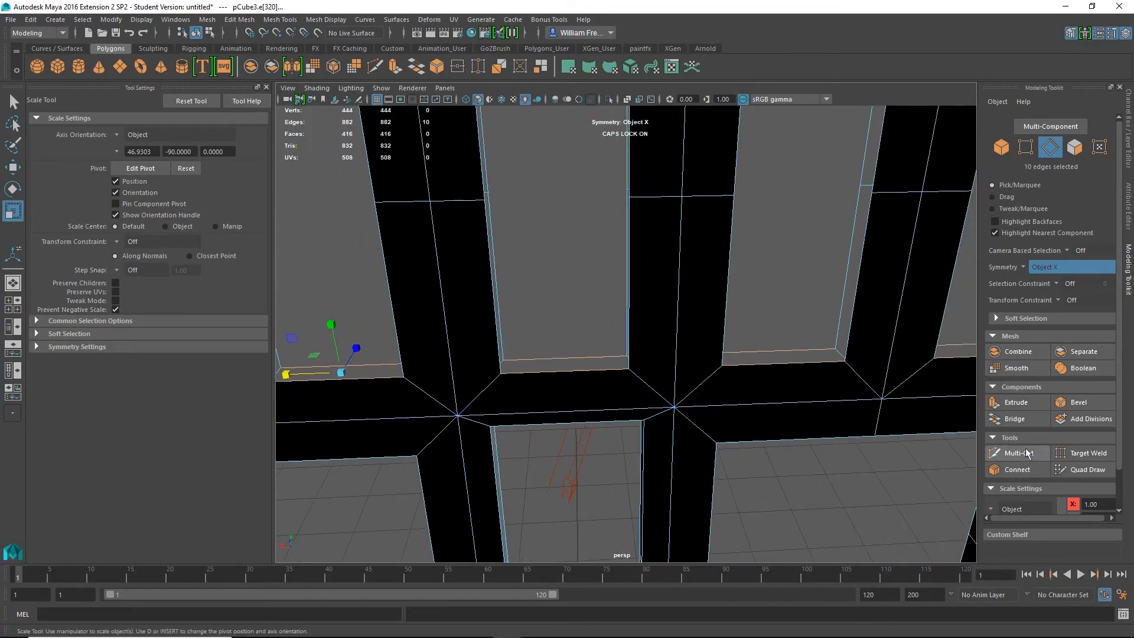
left_click(1014, 419)
left_click_drag(679, 426, 917, 445, "alt")
right_click_drag(916, 445, 616, 415, "alt")
left_click_drag(616, 416, 684, 462, "alt")
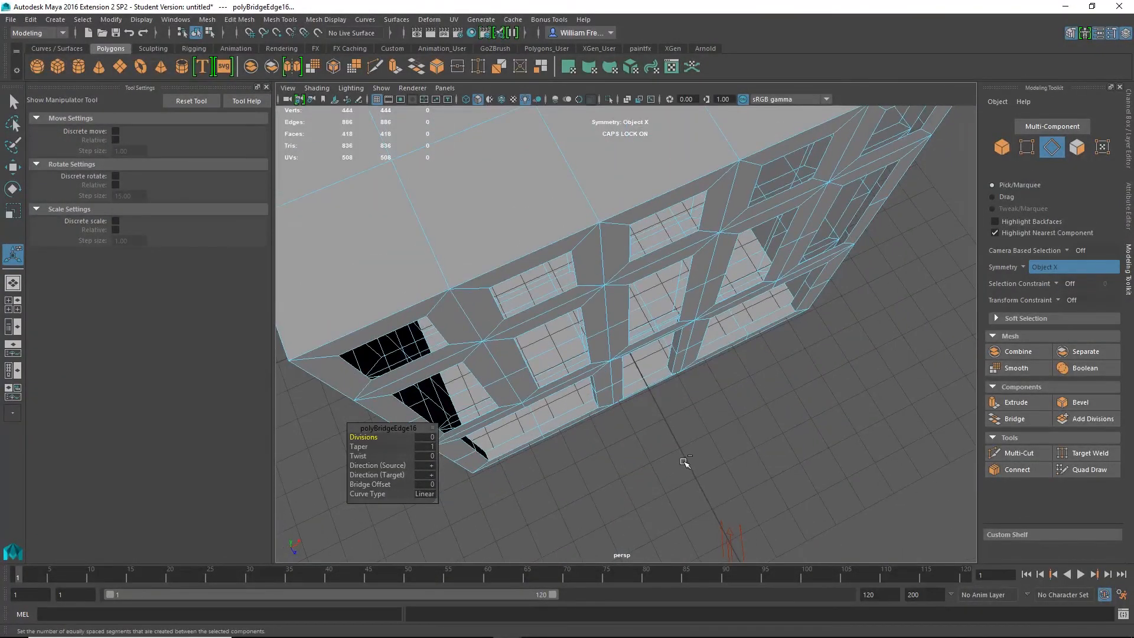
- Undo the combined window bridge and the edge selections made for it
key("ctrl+z")
left_click_drag(960, 443, 833, 372, "alt")
middle_click_drag(833, 372, 759, 266, "alt")
key("ctrl+z")
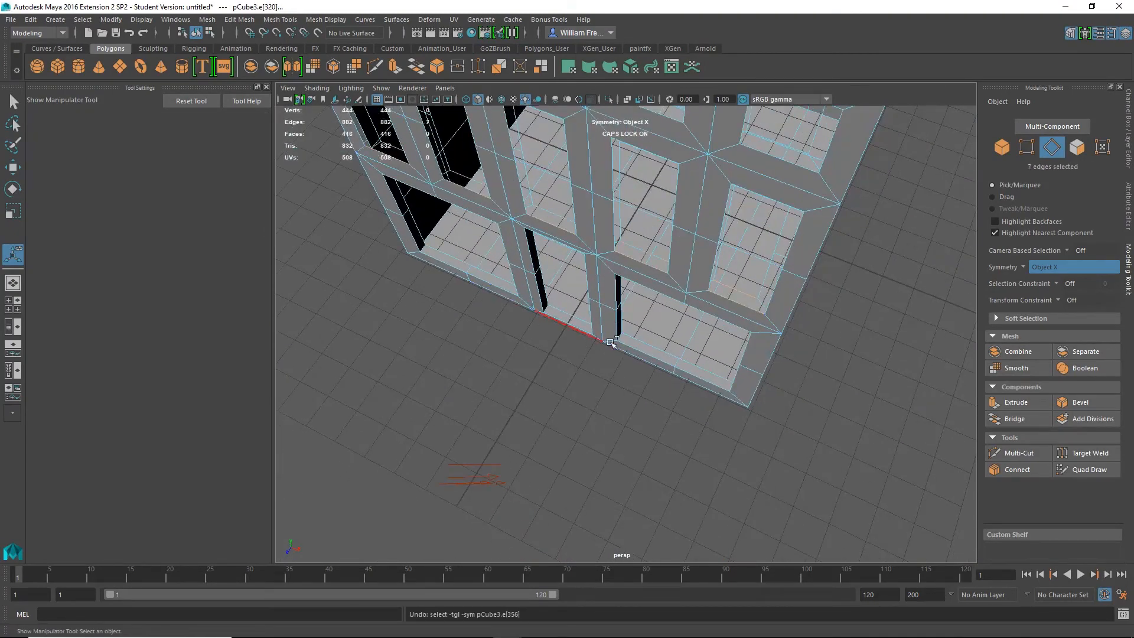
- Bridge the inner and outer bottom edges of the two outermost middle-floor windows
right_click_drag(778, 471, 708, 370, "alt")
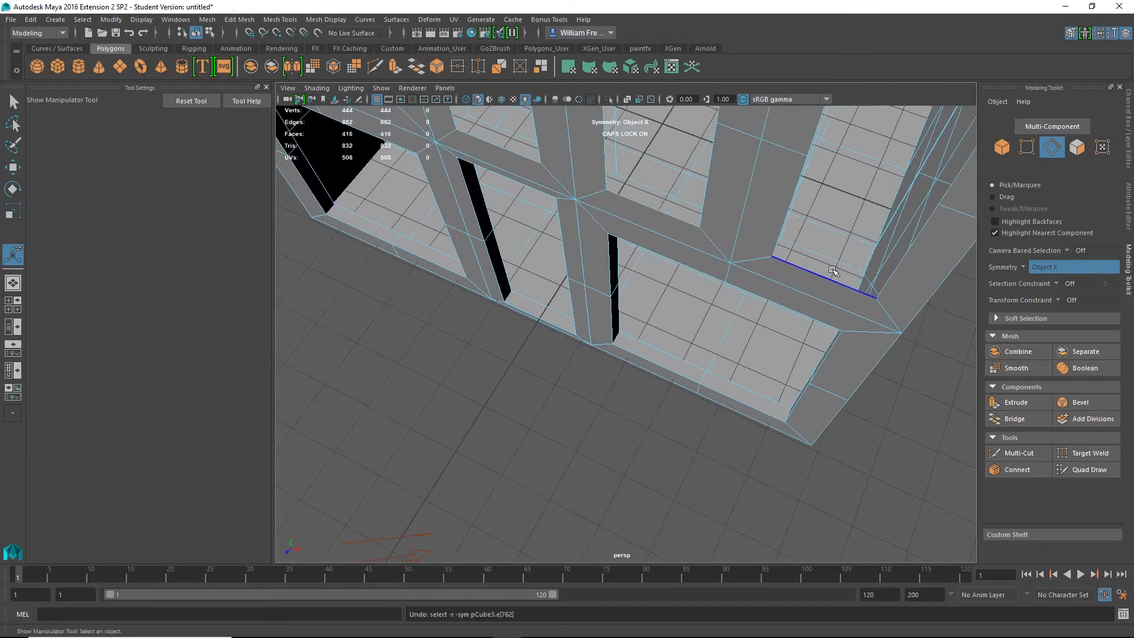
left_click_drag(850, 316, 585, 331, "alt")
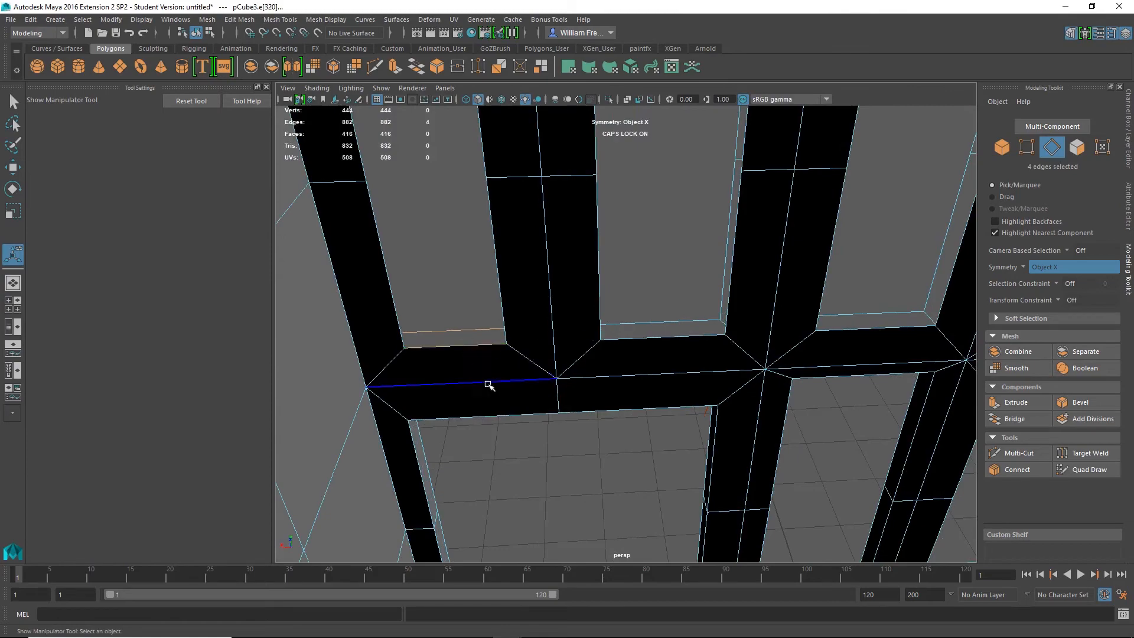
left_click_drag(488, 385, 829, 347, "alt")
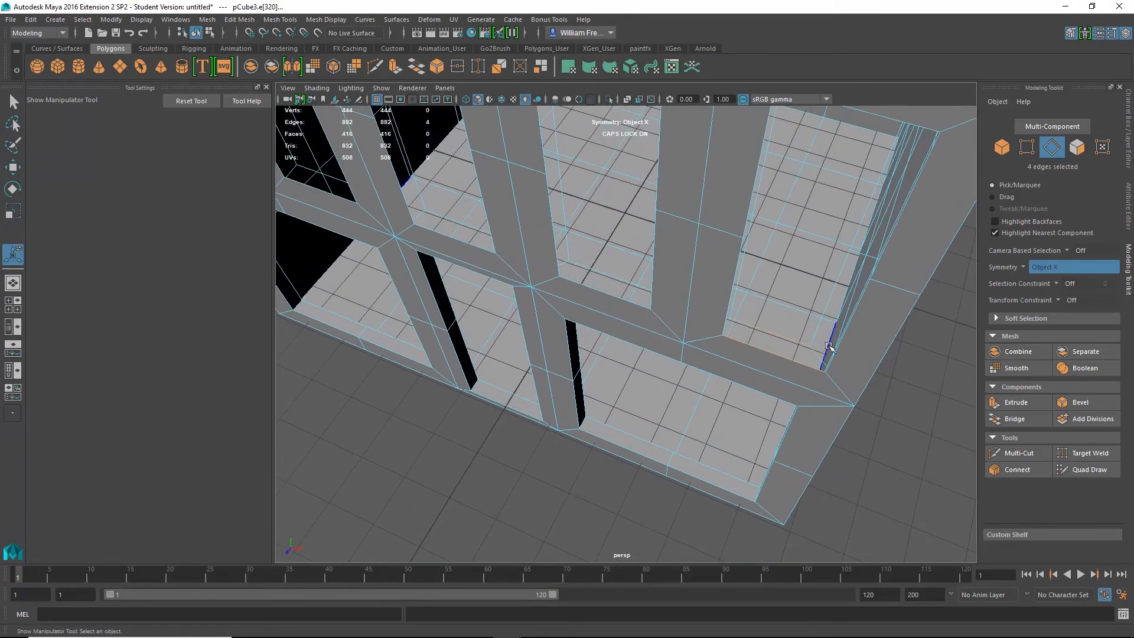
left_click(1015, 418)
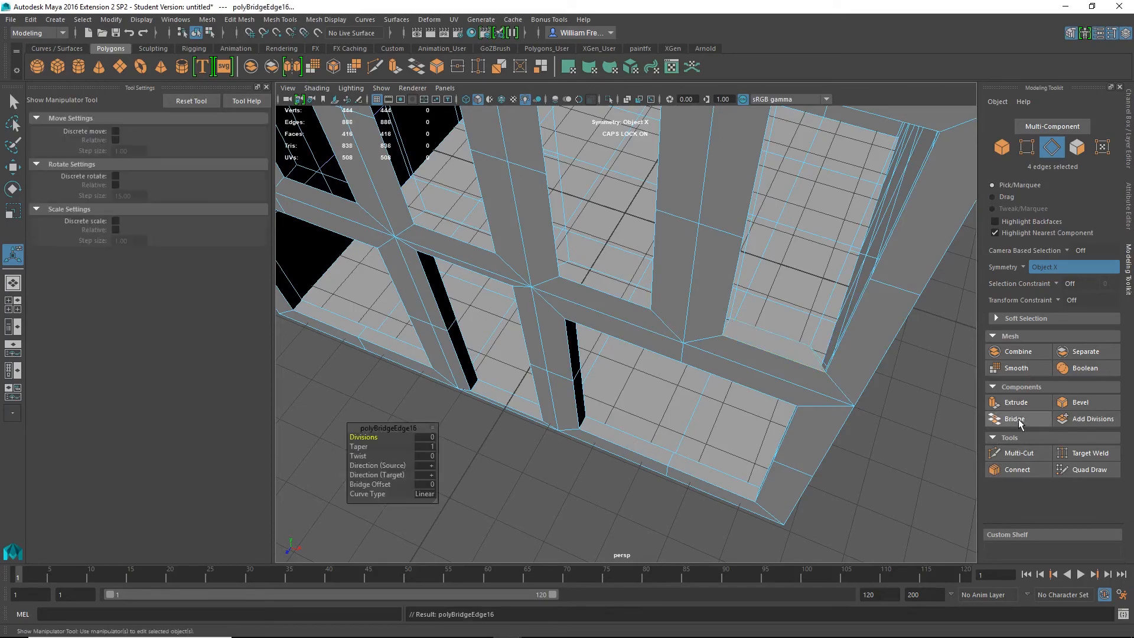
- Bridge the inner and outer vertical edges of the outermost middle-floor windows on the sides nearest the building's corners
left_click(850, 334)
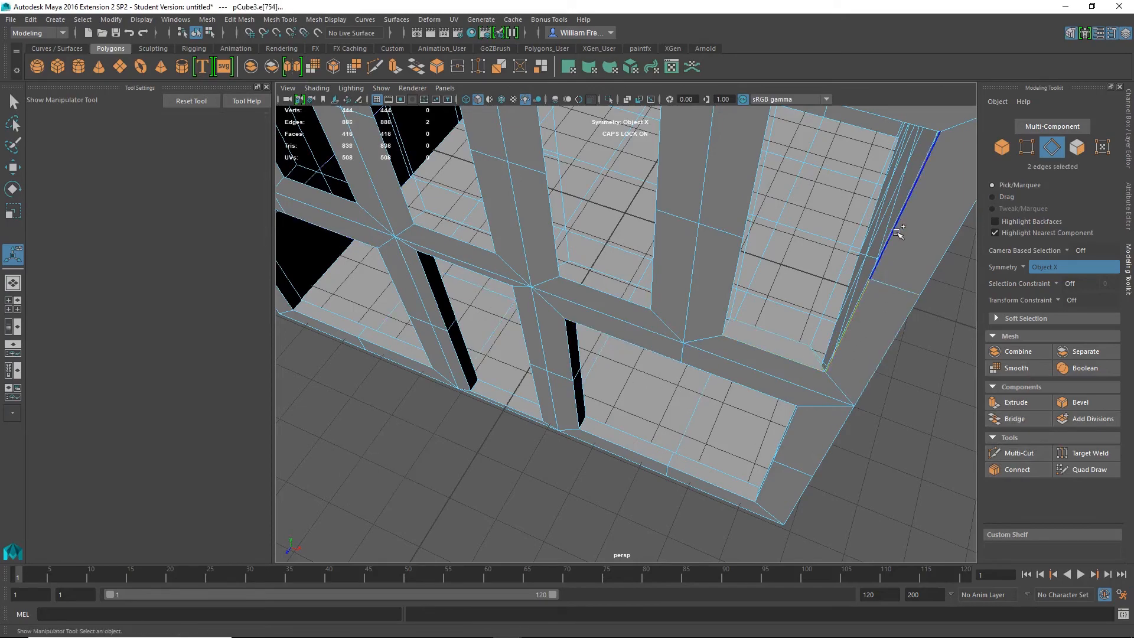
left_click_drag(901, 249, 743, 243, "alt")
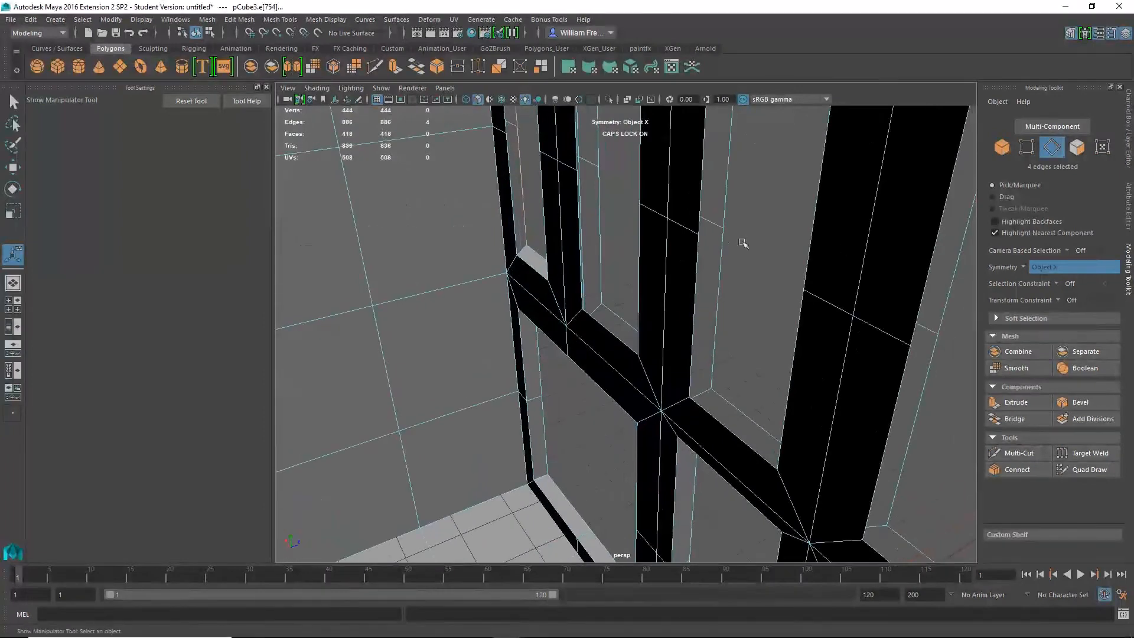
left_click(516, 219, "shift")
left_click_drag(516, 218, 532, 253, "alt")
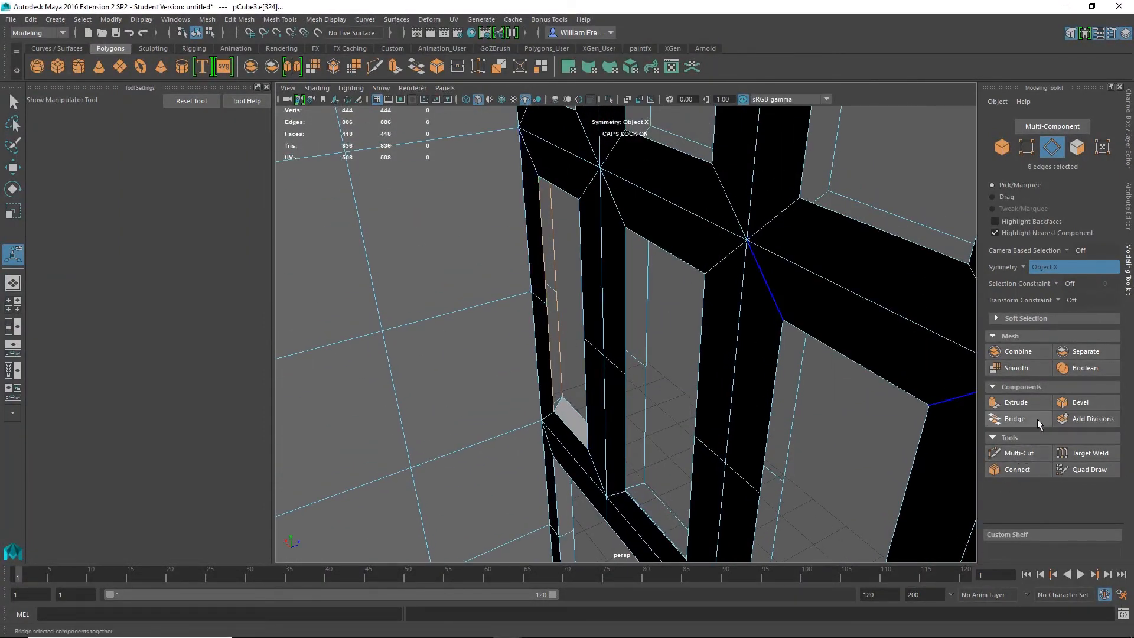
left_click(1013, 418)
- Bridge the inner and outer vertical edges of the outermost middle-floor windows on the sides nearest the facade's centre
left_click_drag(626, 378, 645, 401, "alt")
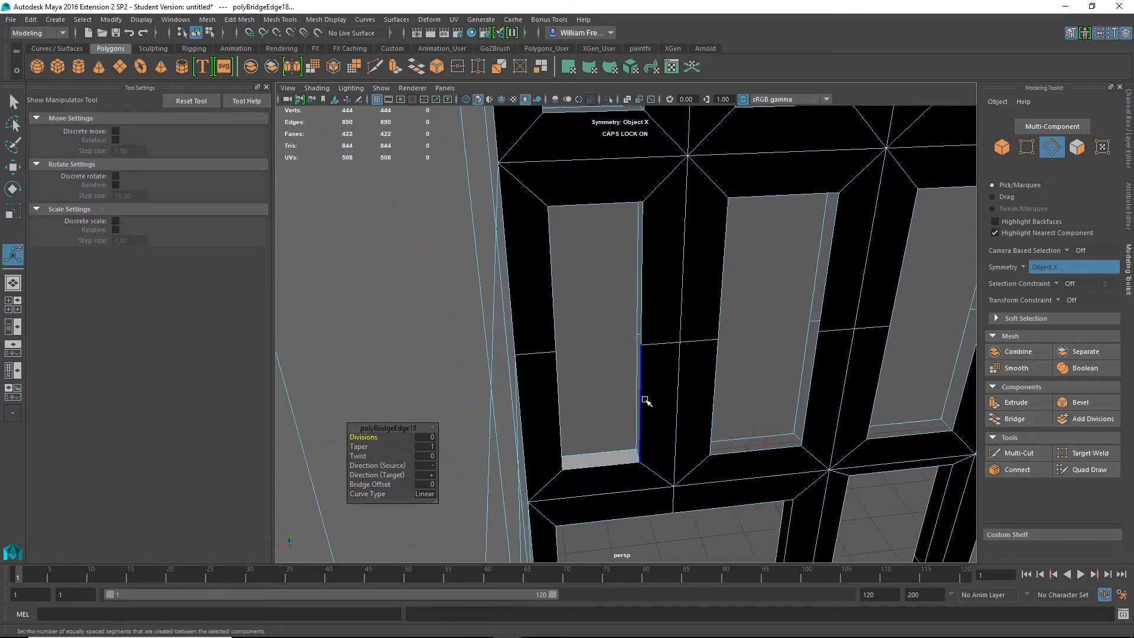
left_click(645, 281)
left_click_drag(662, 329, 632, 374, "alt")
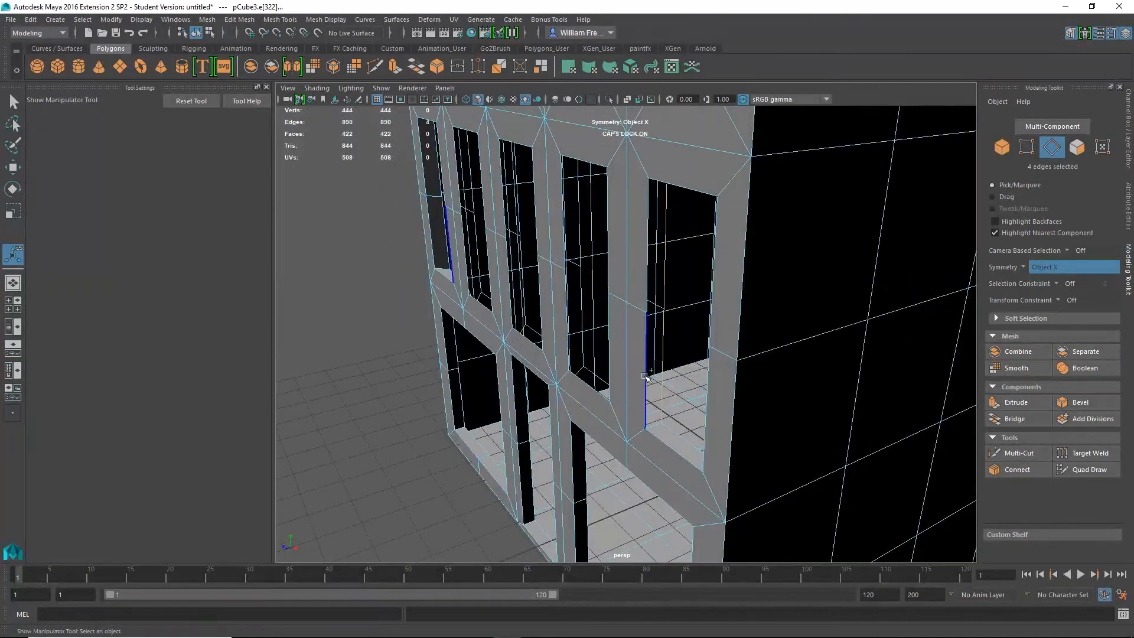
left_click(648, 293, "shift")
left_click(1014, 420)
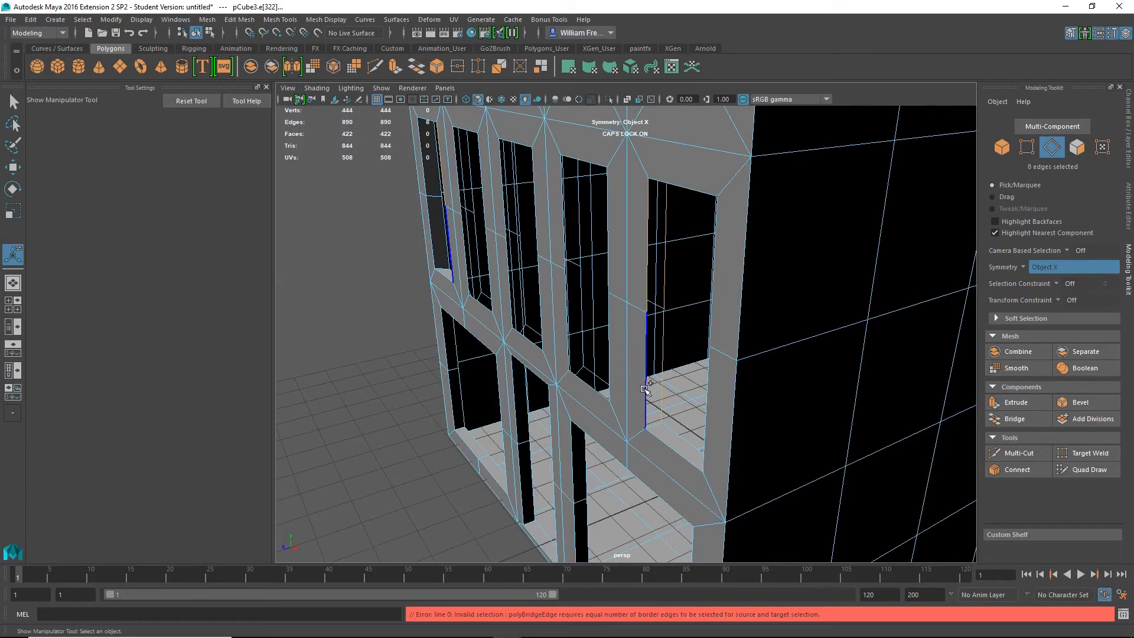
left_click_drag(645, 388, 605, 393, "alt")
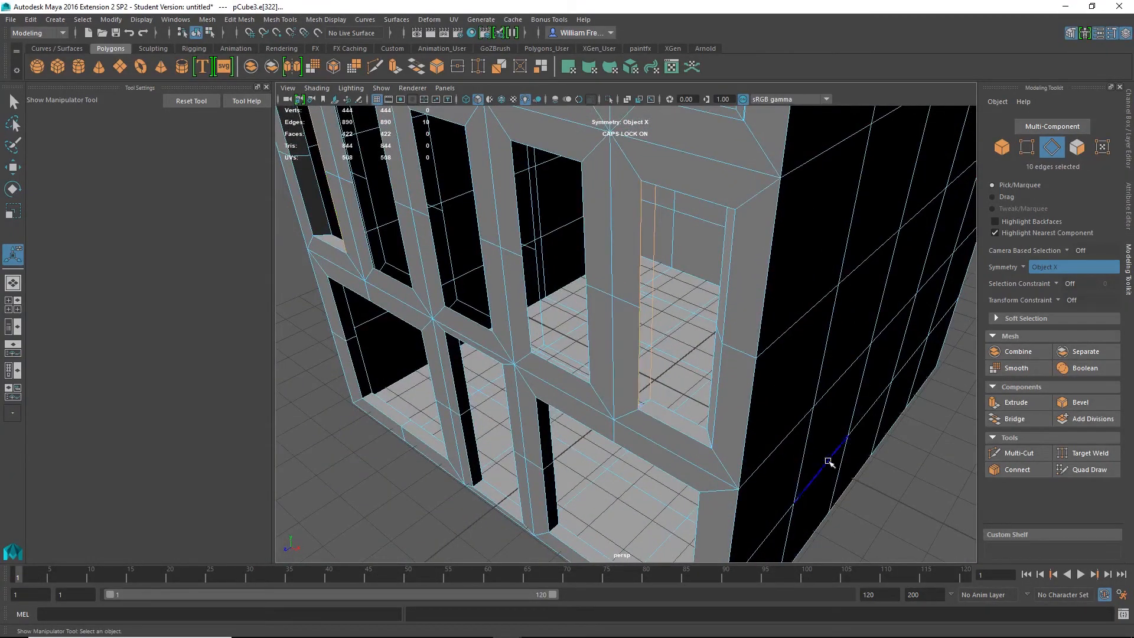
left_click(1014, 419)
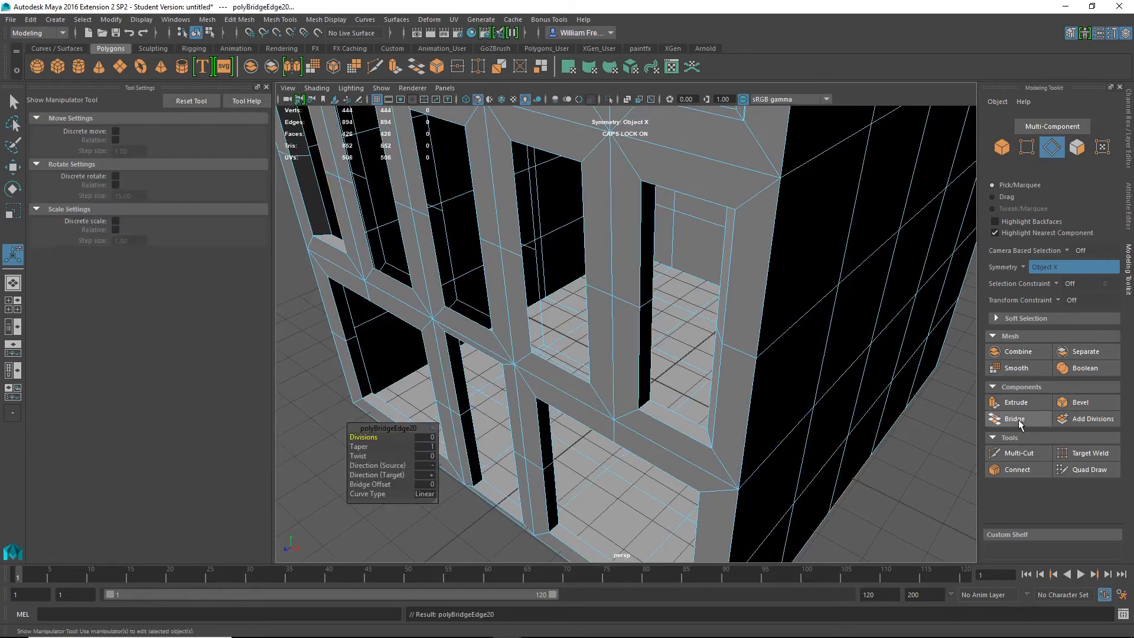
- Bridge the inner and outer top edges of the two outermost middle-floor windows
left_click_drag(656, 466, 352, 413, "alt")
left_click(563, 186)
left_click_drag(602, 230, 443, 242, "alt")
left_click(685, 241, "shift")
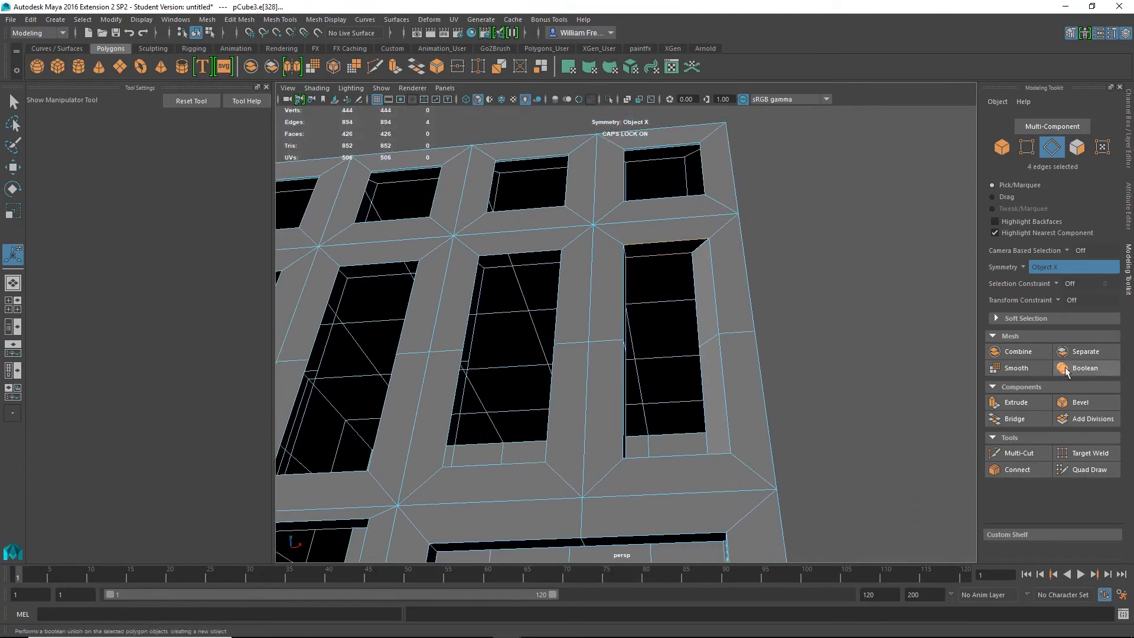
left_click(1023, 418)
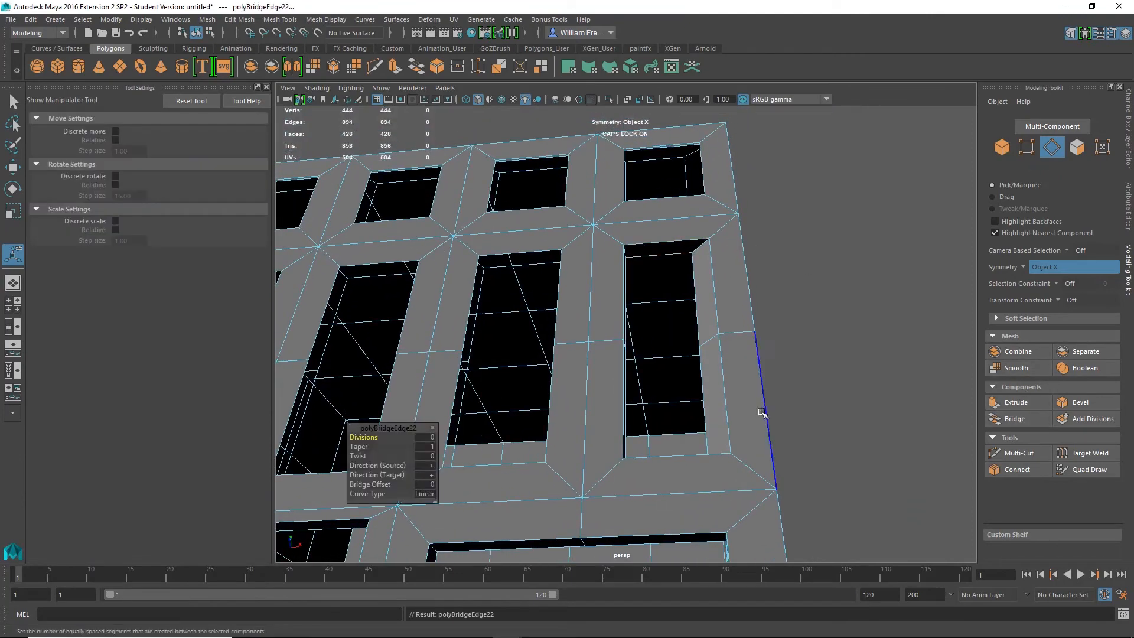
- Flatten the corner-side jamb faces of the outermost middle-floor windows by scaling them along the X axis
left_click_drag(818, 289, 864, 322, "alt")
right_click_drag(680, 365, 678, 325)
left_click(679, 328)
left_click(681, 254, "shift")
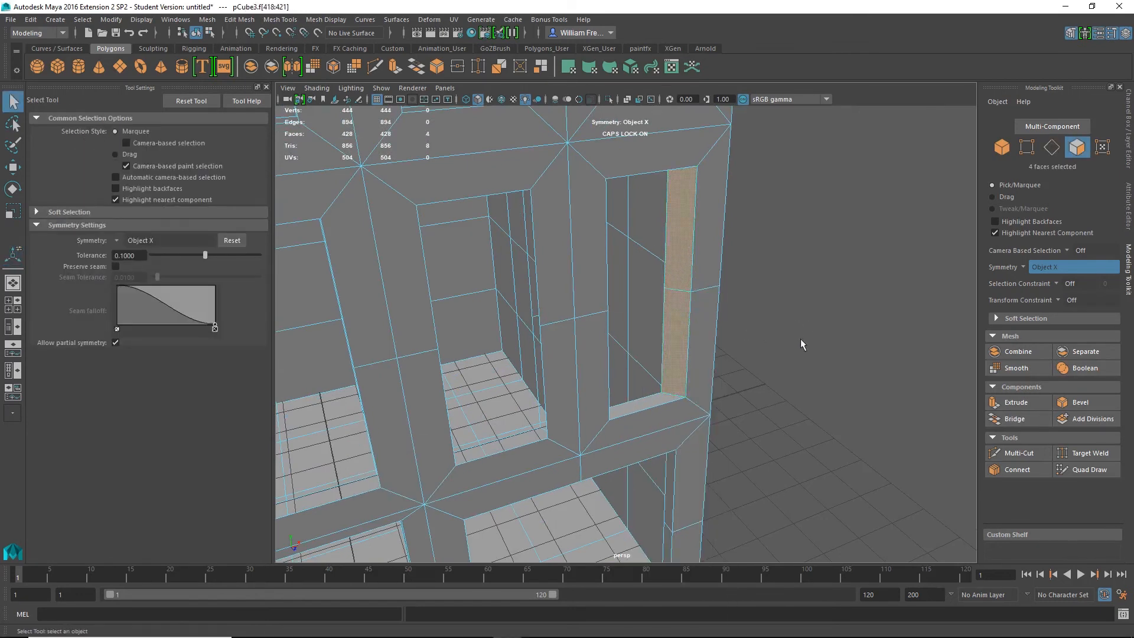
key("r")
left_click_drag(721, 282, 689, 290)
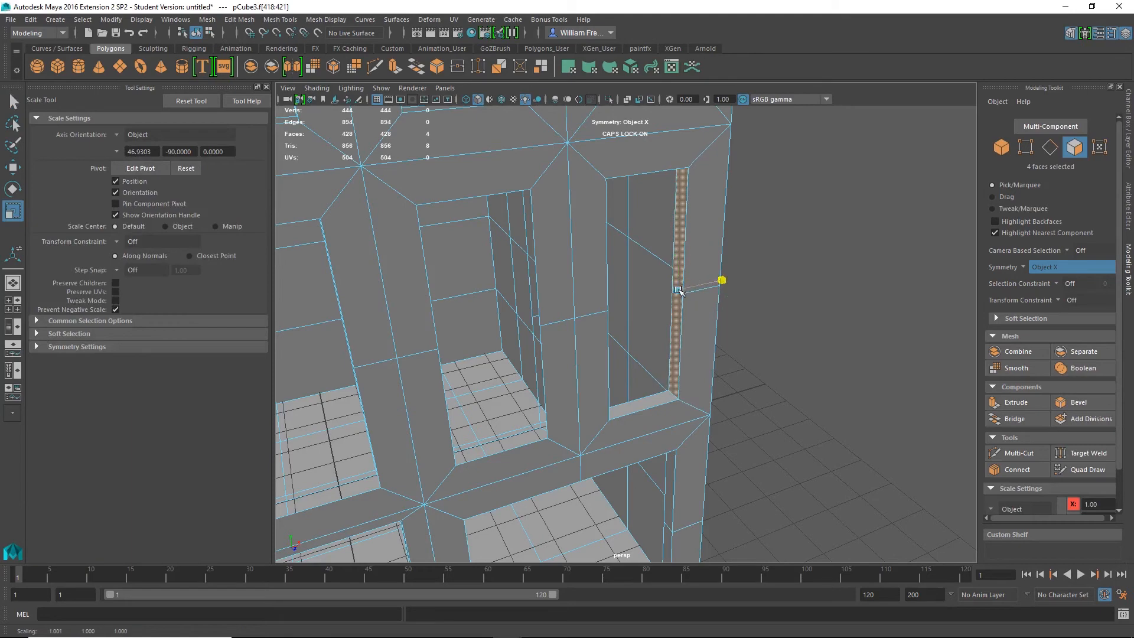
- Bridge the inner and outer bottom edges of the middle-floor windows next to the outermost ones
left_click_drag(680, 291, 579, 347, "alt")
right_click_drag(626, 363, 635, 255)
left_click(629, 353)
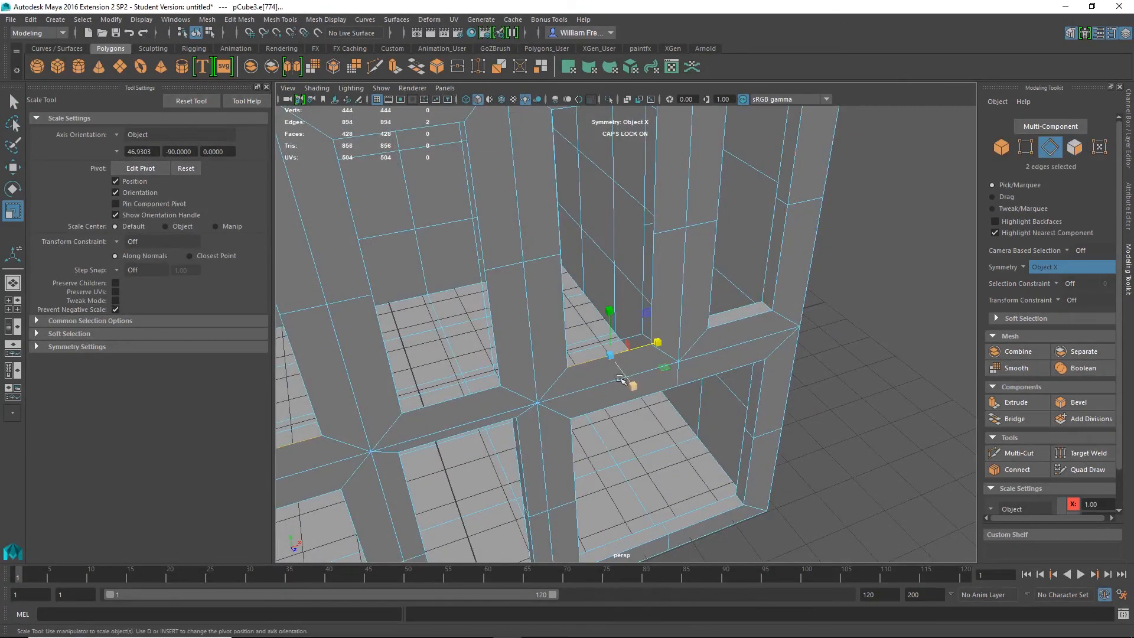
key("f")
left_click(657, 416, "ctrl+shift")
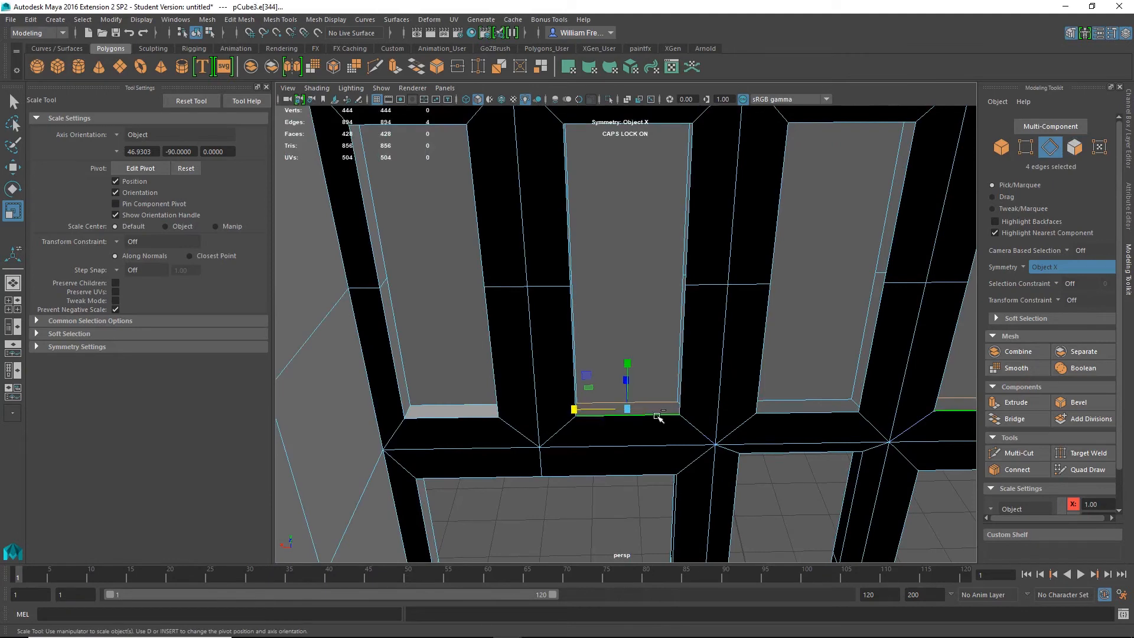
left_click(1016, 422)
- Bridge the inner and outer centre-side vertical edges of the middle-floor windows next to the outermost ones
left_click_drag(703, 355, 728, 363, "alt")
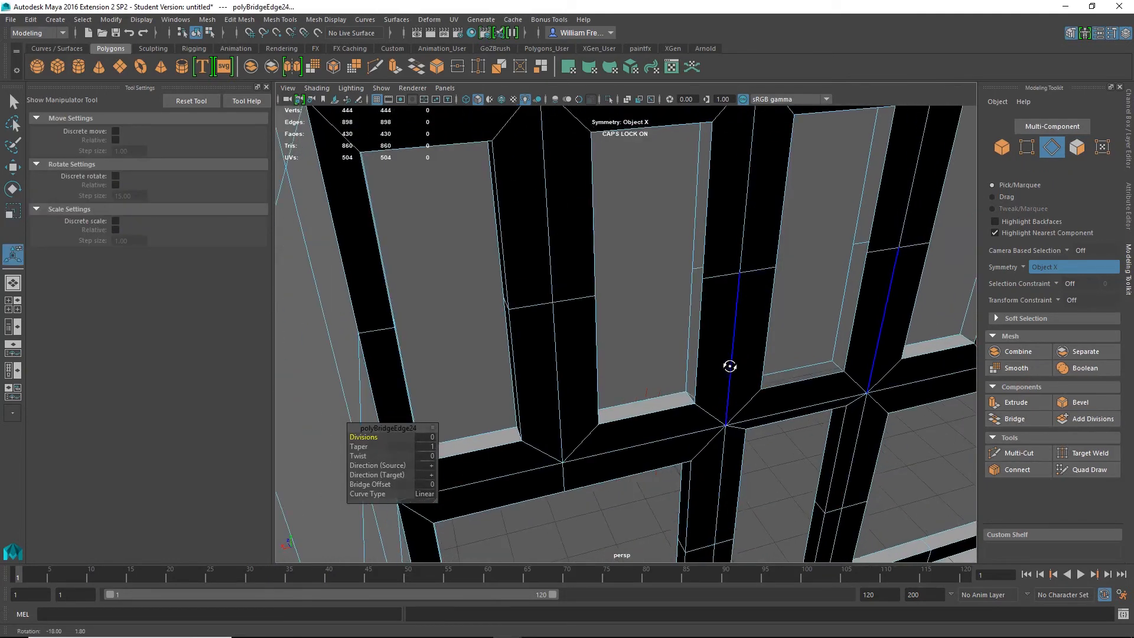
left_click(710, 344)
left_click_drag(704, 241, 660, 300, "alt")
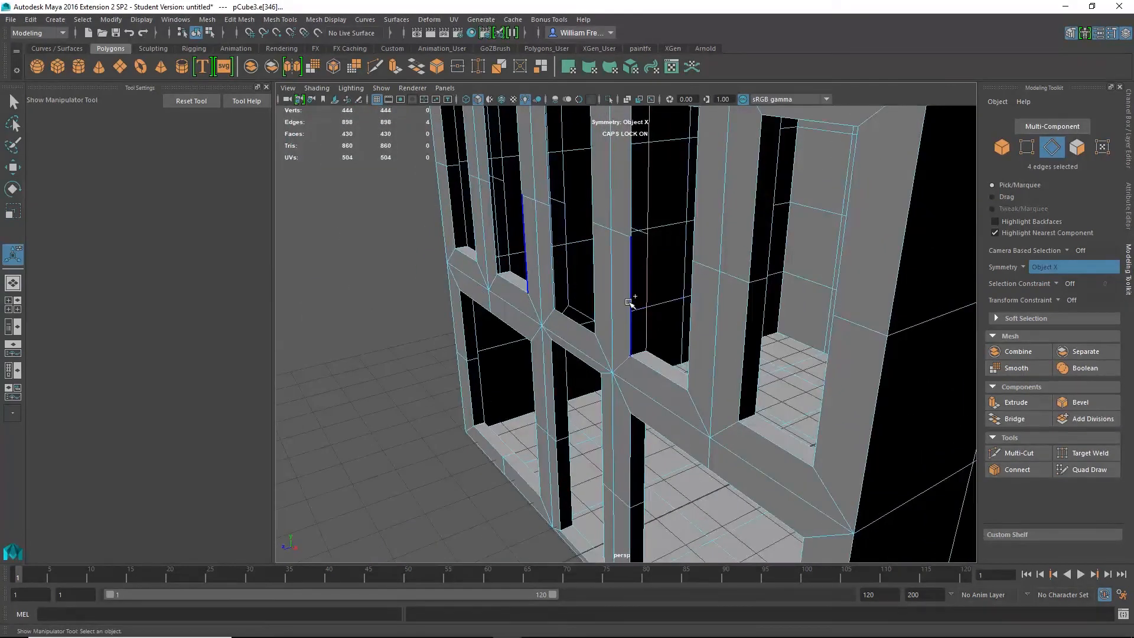
left_click(631, 218)
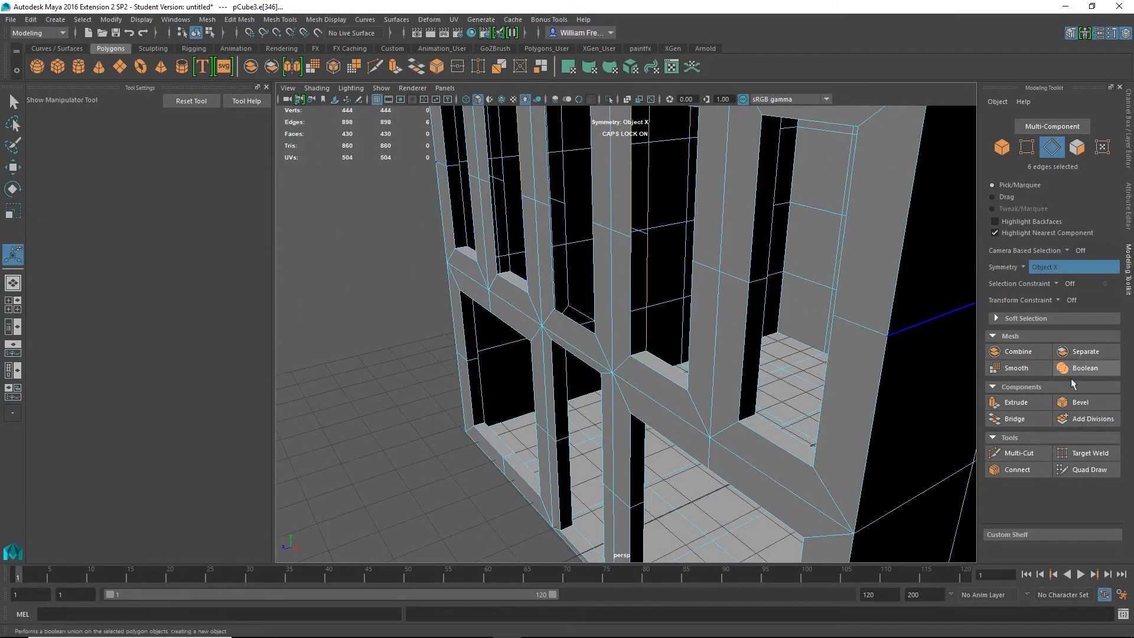
left_click(1020, 420)
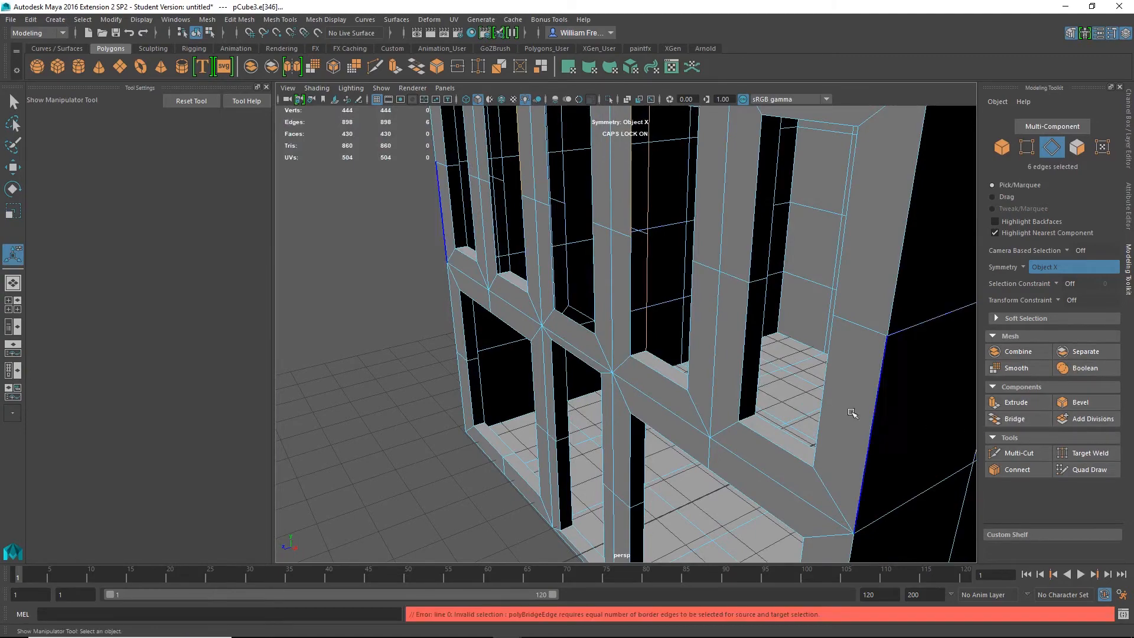
left_click(631, 321, "shift")
left_click(1018, 423)
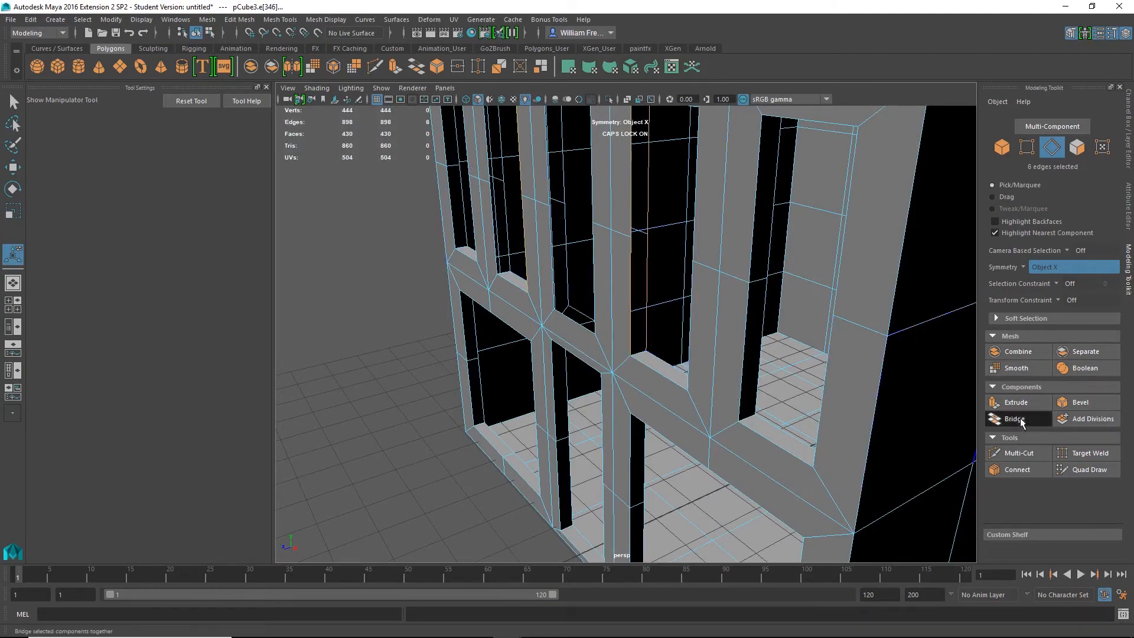
- Bridge the inner and outer corner-side vertical edges of the middle-floor windows next to the outermost ones
left_click_drag(662, 382, 656, 331, "alt")
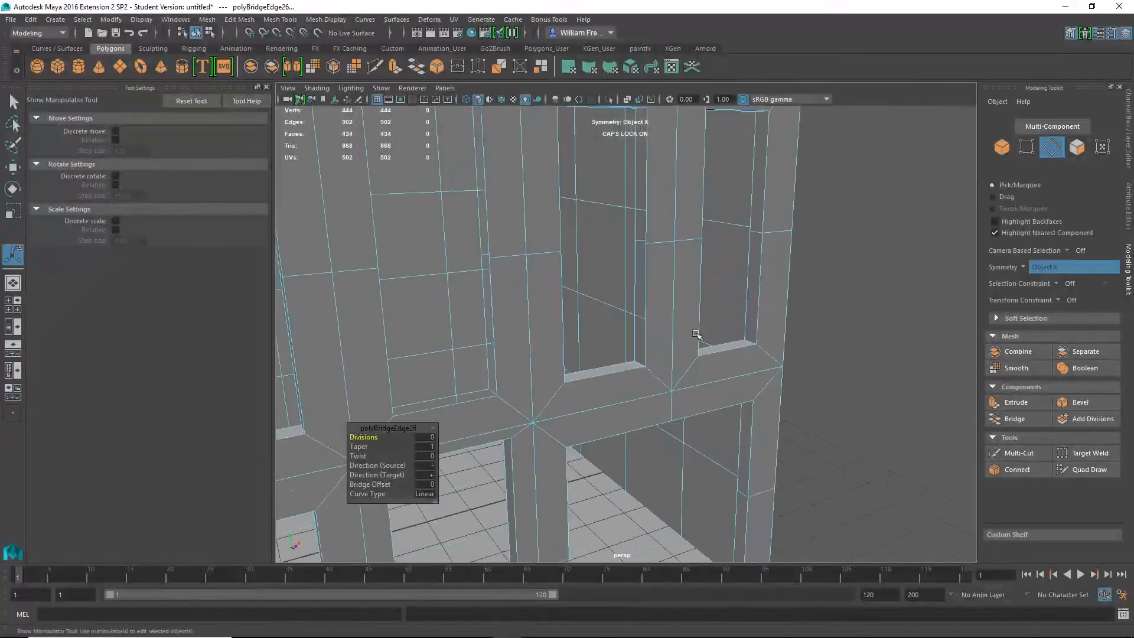
left_click(646, 242)
left_click(647, 210, "shift")
left_click_drag(647, 210, 861, 305, "alt")
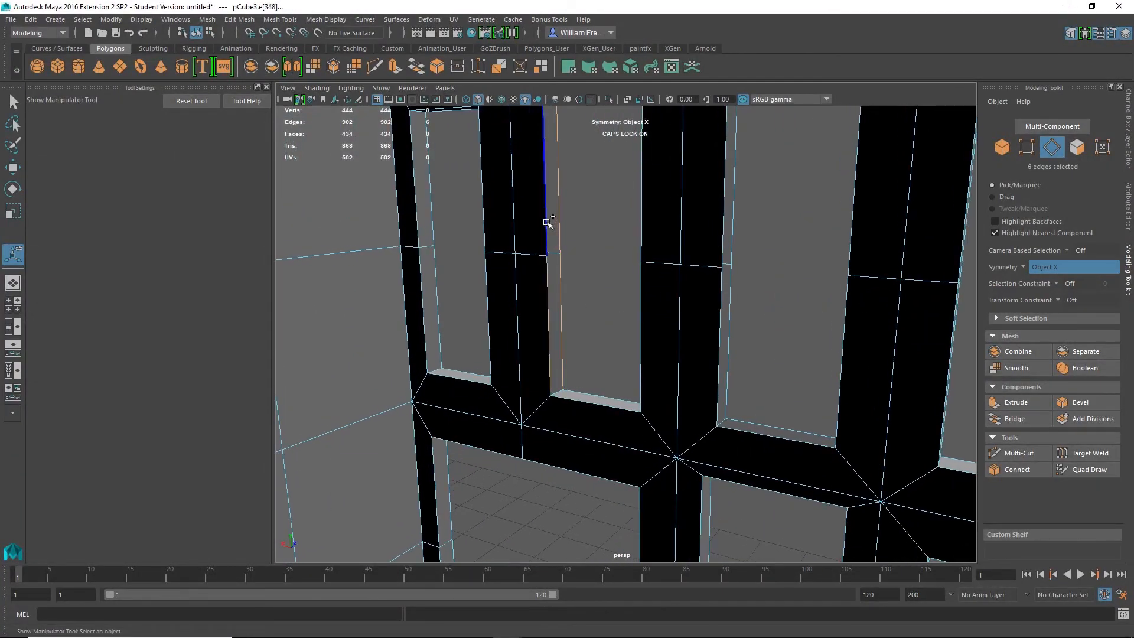
left_click(1016, 423)
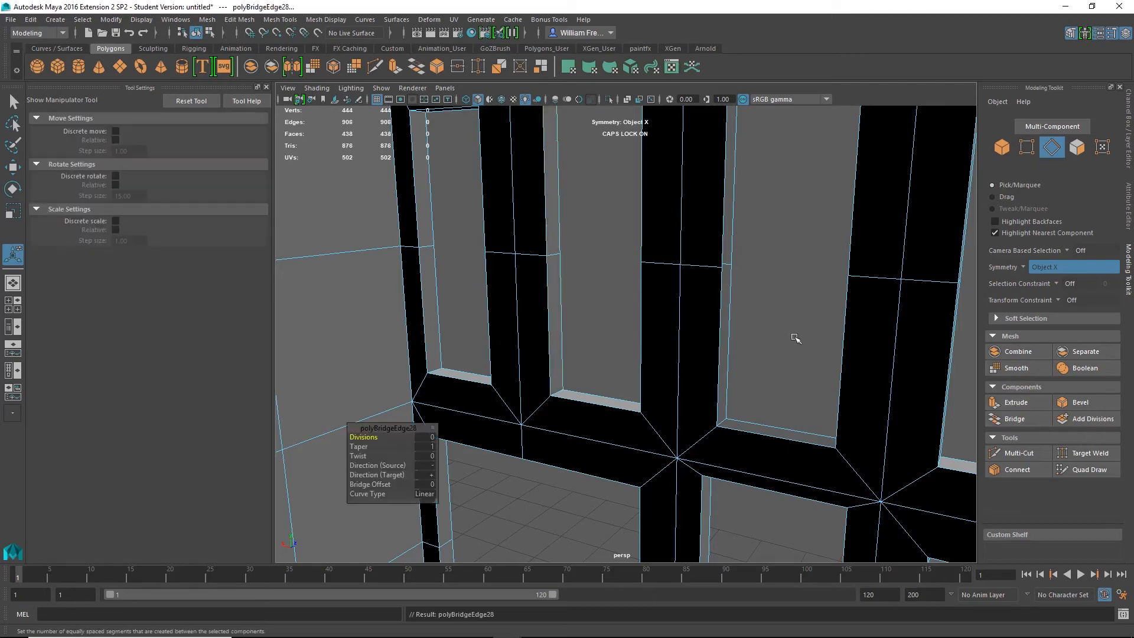
- Bridge the inner and outer top edges of the middle-floor windows next to the outermost ones
left_click_drag(792, 337, 541, 321, "alt")
left_click(638, 237)
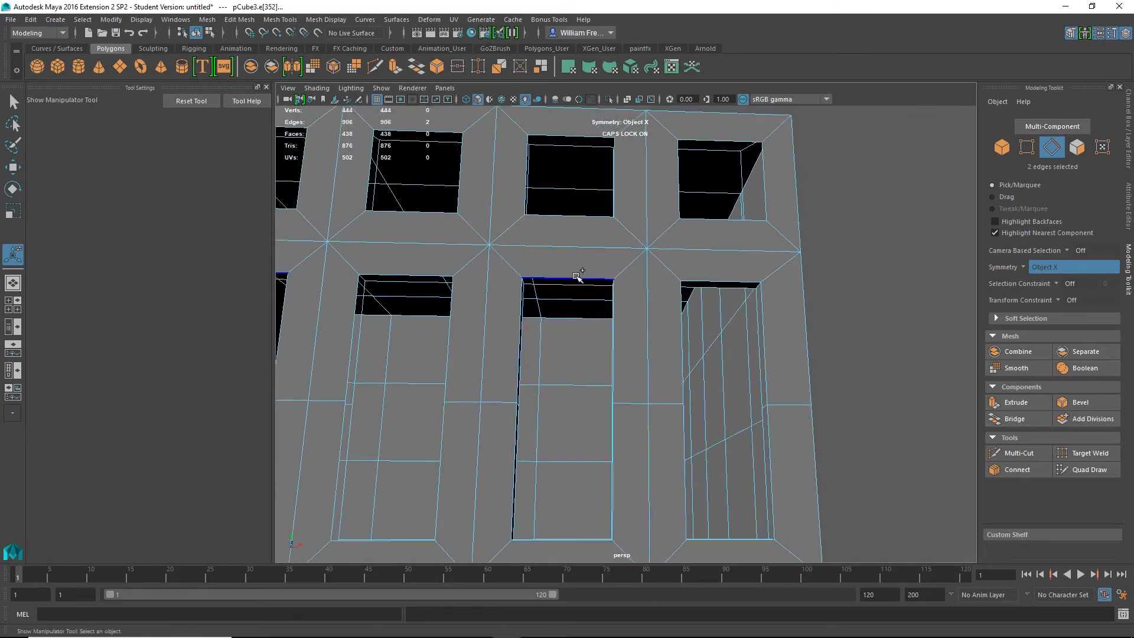
left_click(1017, 419)
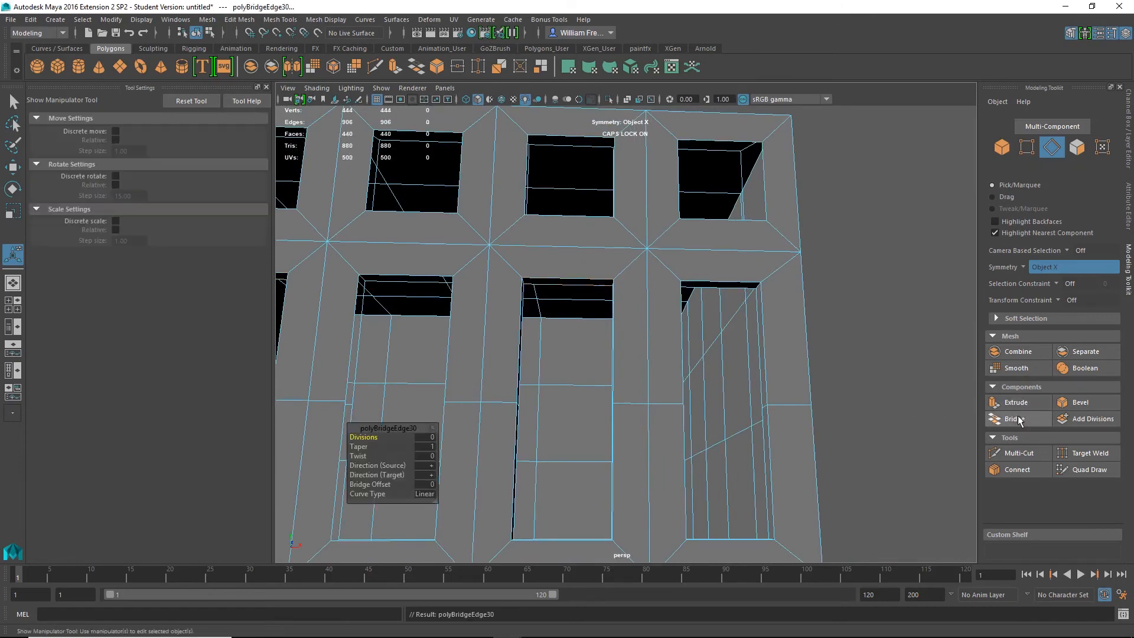
middle_click_drag(759, 333, 897, 287, "alt")
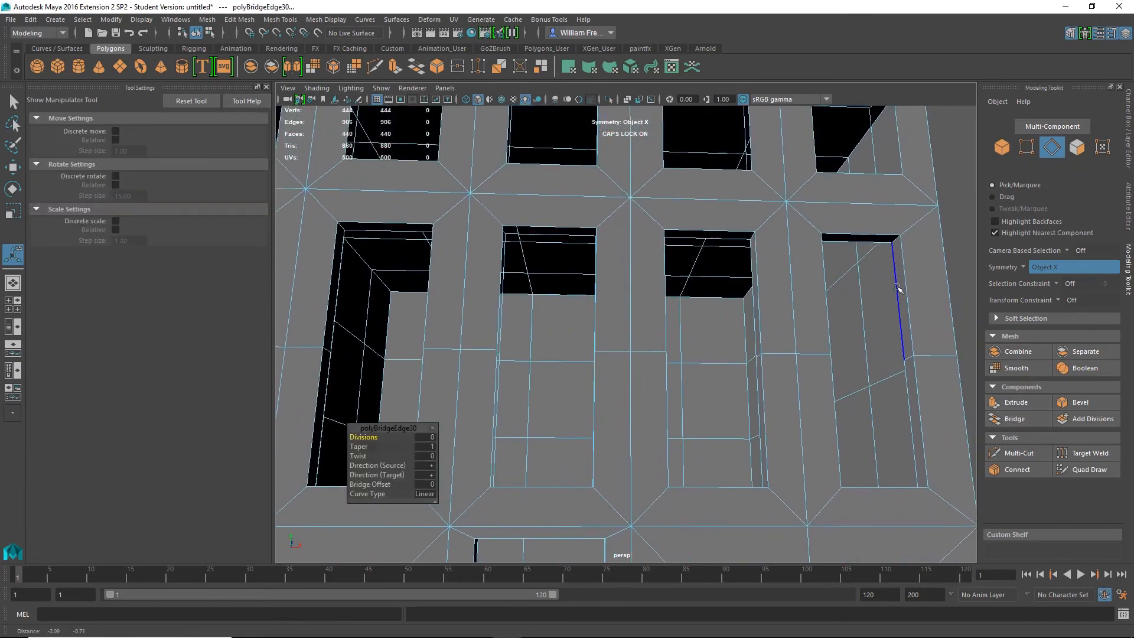
key("ctrl+z")
left_click_drag(810, 329, 781, 299, "alt")
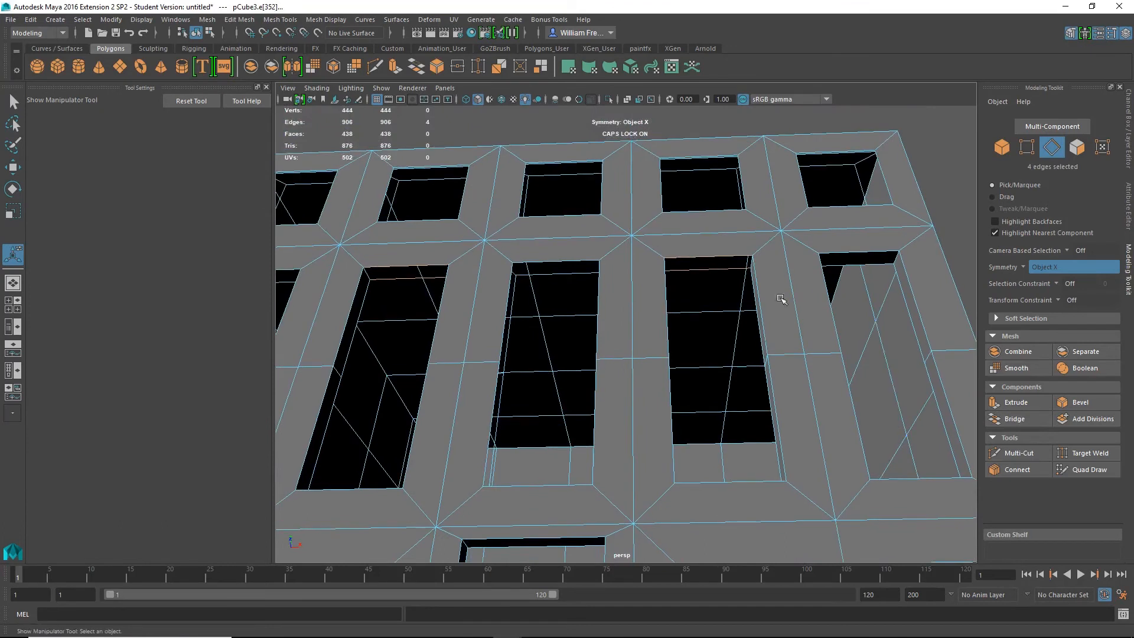
left_click(1015, 419)
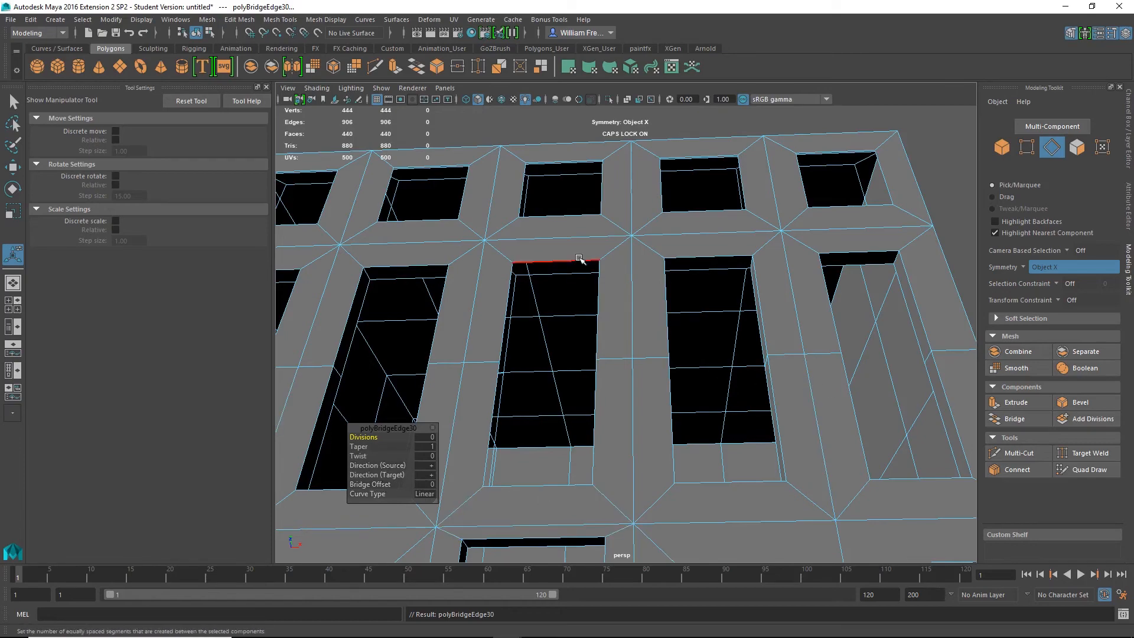
- Bridge the inner and outer bottom edges of the central middle-floor window
scroll(586, 255, "up", 4)
left_click_drag(781, 307, 765, 371, "alt")
middle_click_drag(797, 398, 860, 316, "alt")
left_click_drag(856, 420, 792, 451, "alt")
left_click(615, 464)
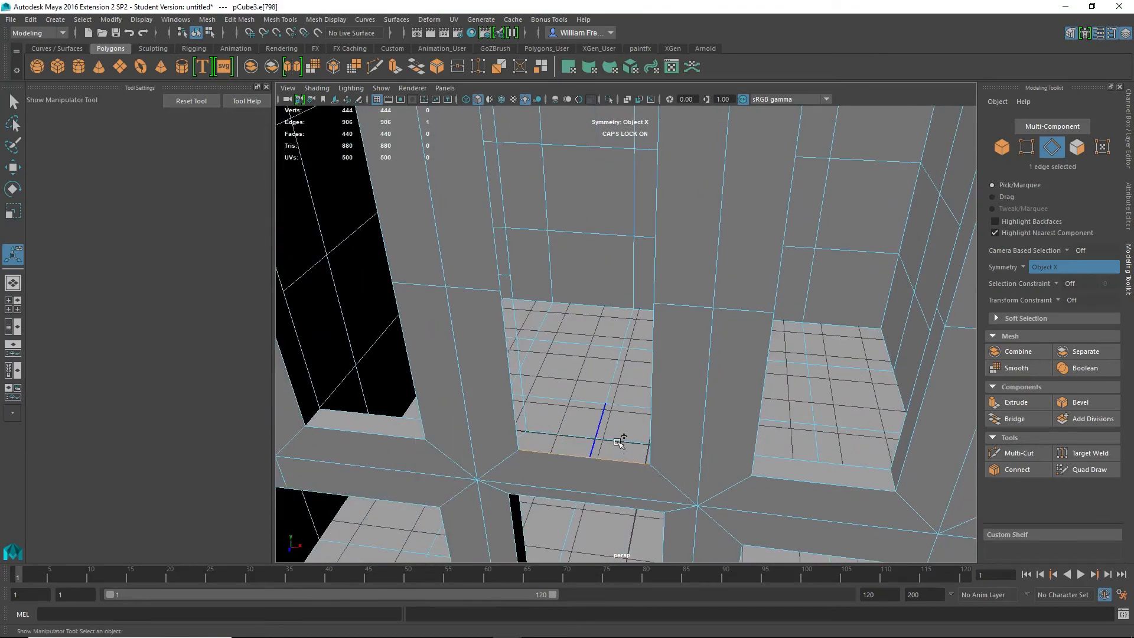
left_click_drag(615, 464, 675, 478, "alt")
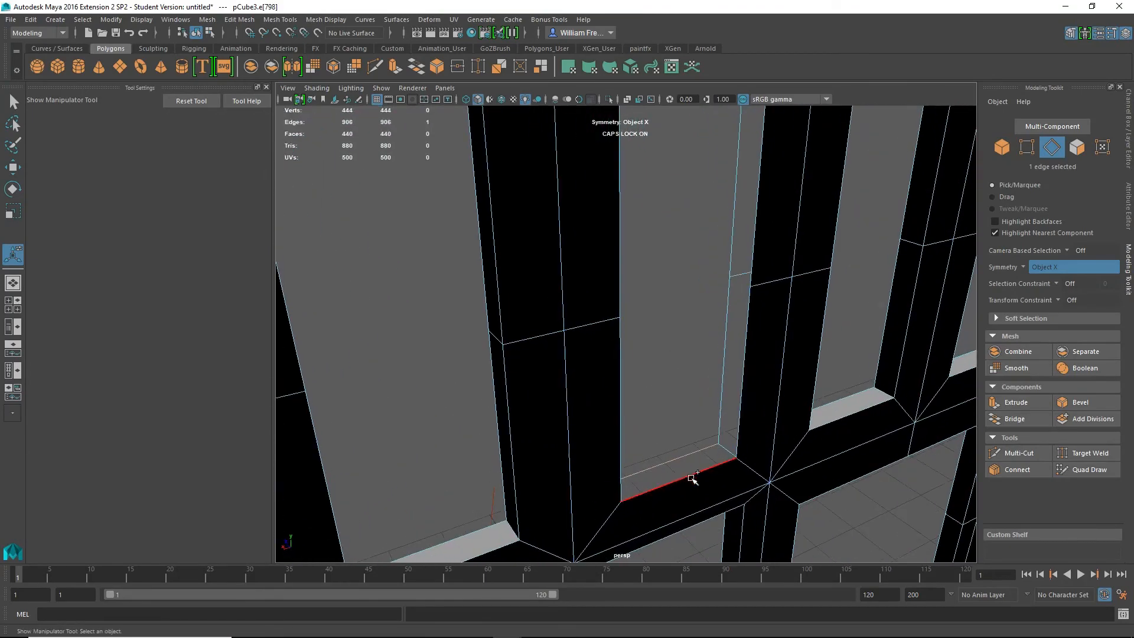
left_click(692, 479, "shift")
left_click(1014, 418)
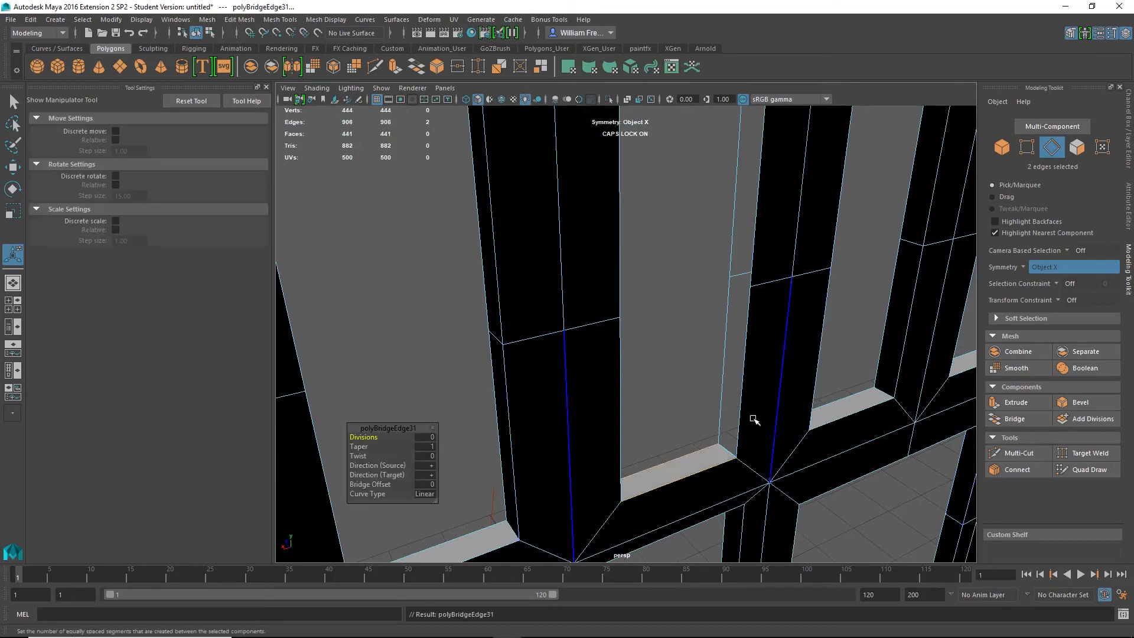
- Bridge the inner and outer vertical edges on both sides of the central middle-floor window
left_click(754, 366, "shift")
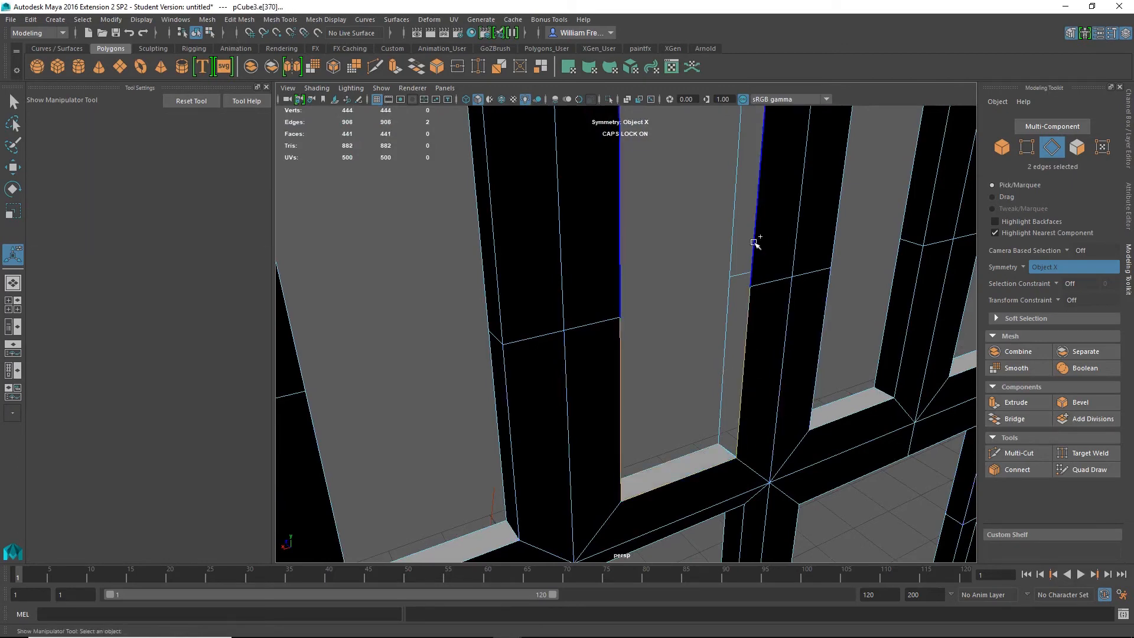
middle_click_drag(782, 240, 752, 298, "alt")
mouse_move(752, 298)
left_mouse_down("alt")
mouse_move(746, 314)
mouse_move(757, 307)
left_mouse_up("alt")
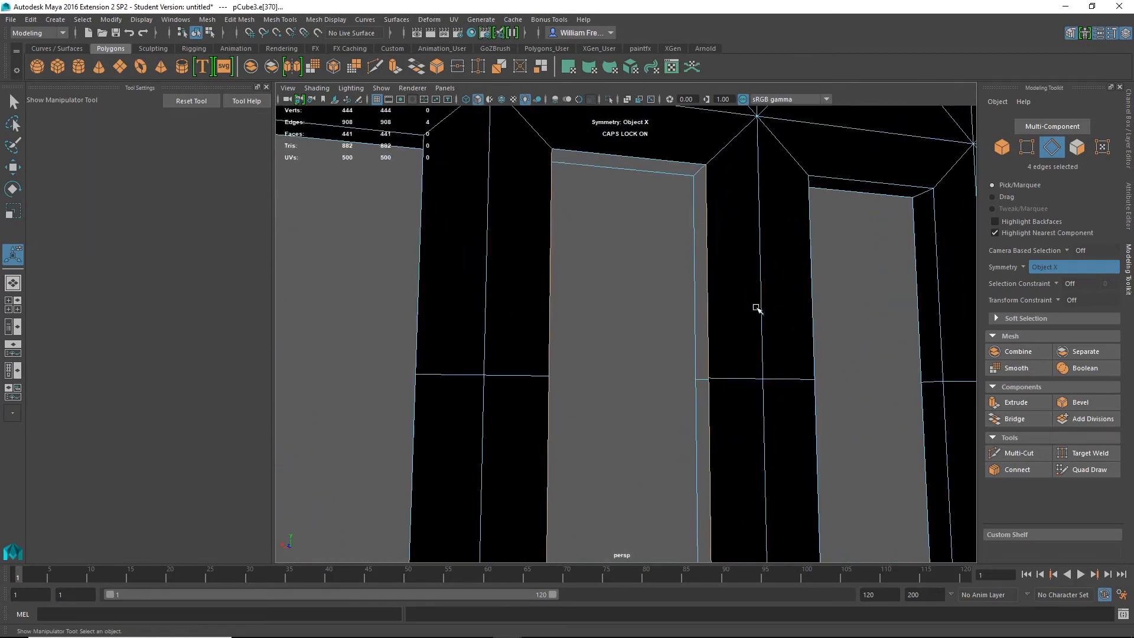
left_click_drag(638, 357, 846, 417, "alt")
left_click(579, 294, "shift")
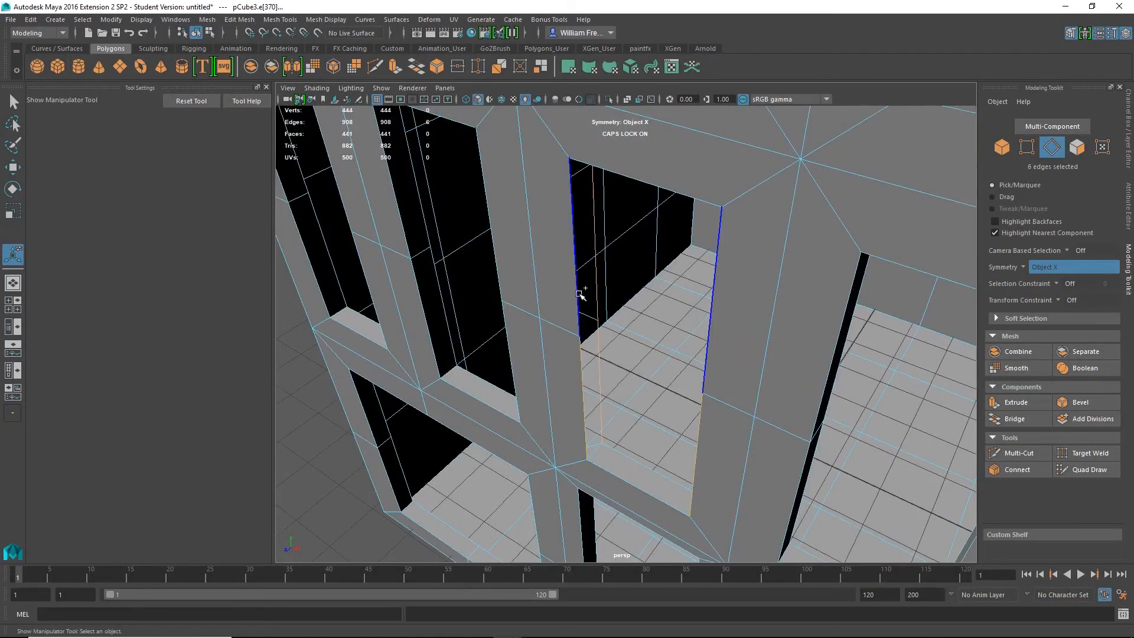
left_click(1019, 421)
- Bridge the inner and outer top edges of the central middle-floor window
left_click_drag(768, 422, 529, 308, "alt")
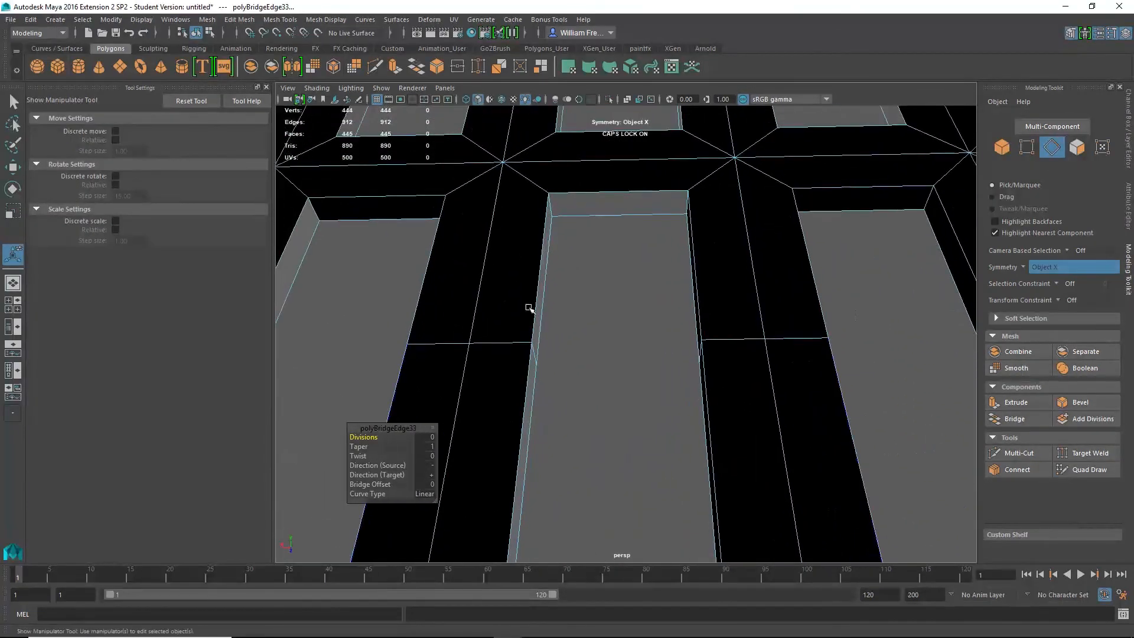
left_click(614, 197)
left_click_drag(605, 279, 718, 387, "alt")
left_click(1026, 421)
- Bridge the inner and outer bottom edges of the two outermost top-floor windows
middle_click_drag(593, 231, 532, 375, "alt")
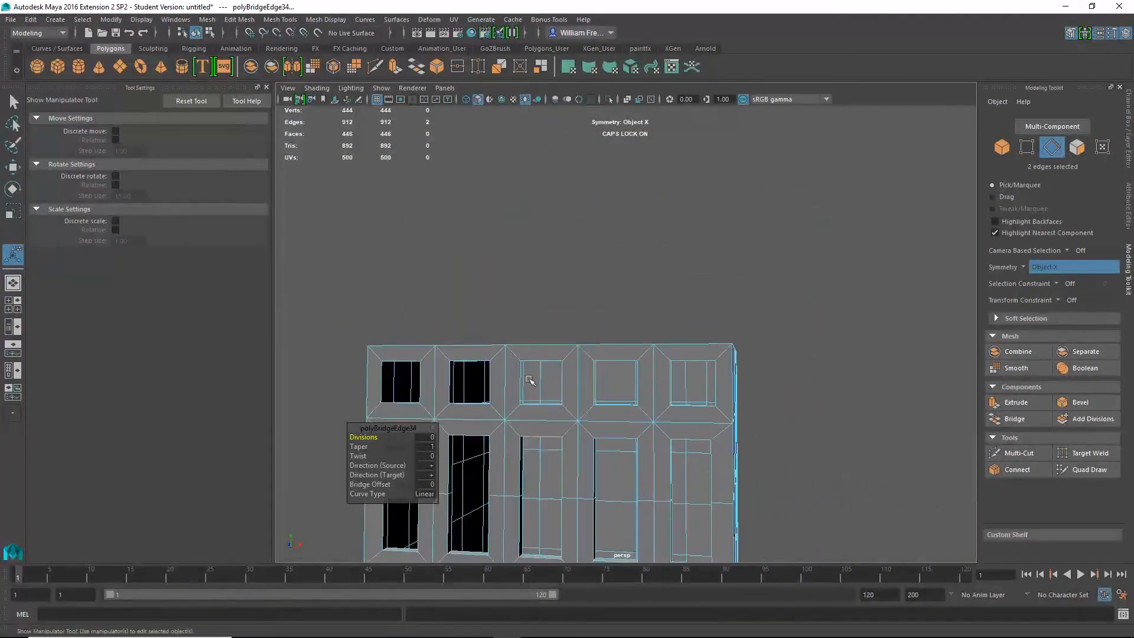
right_click_drag(532, 374, 806, 444, "alt")
left_click_drag(805, 444, 768, 288, "alt")
left_click(753, 437)
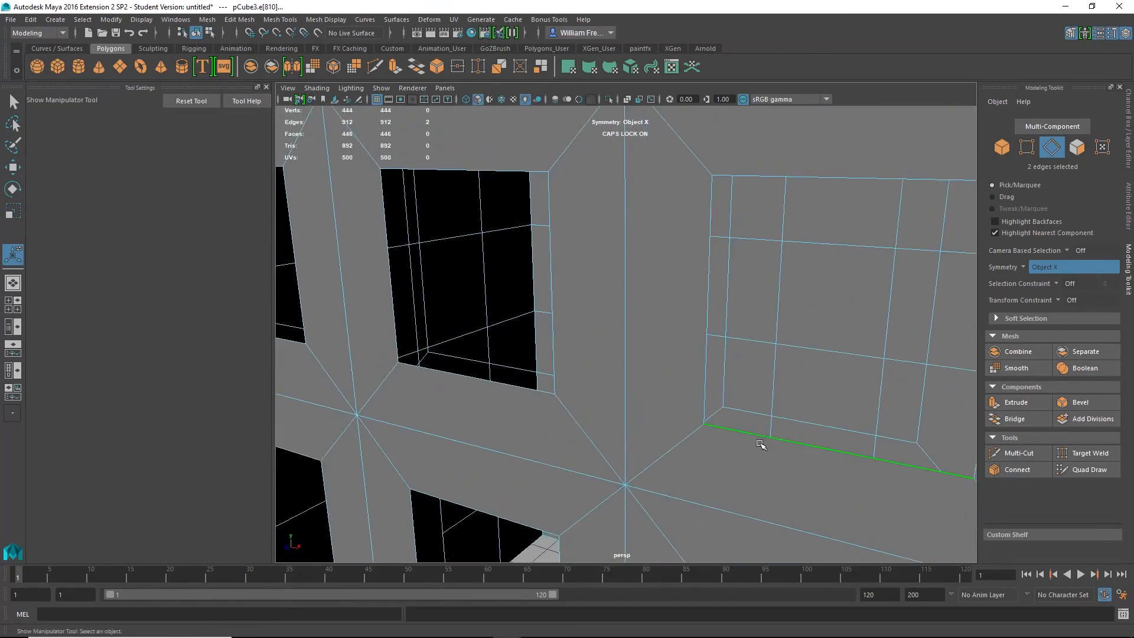
left_click_drag(756, 440, 678, 464, "alt")
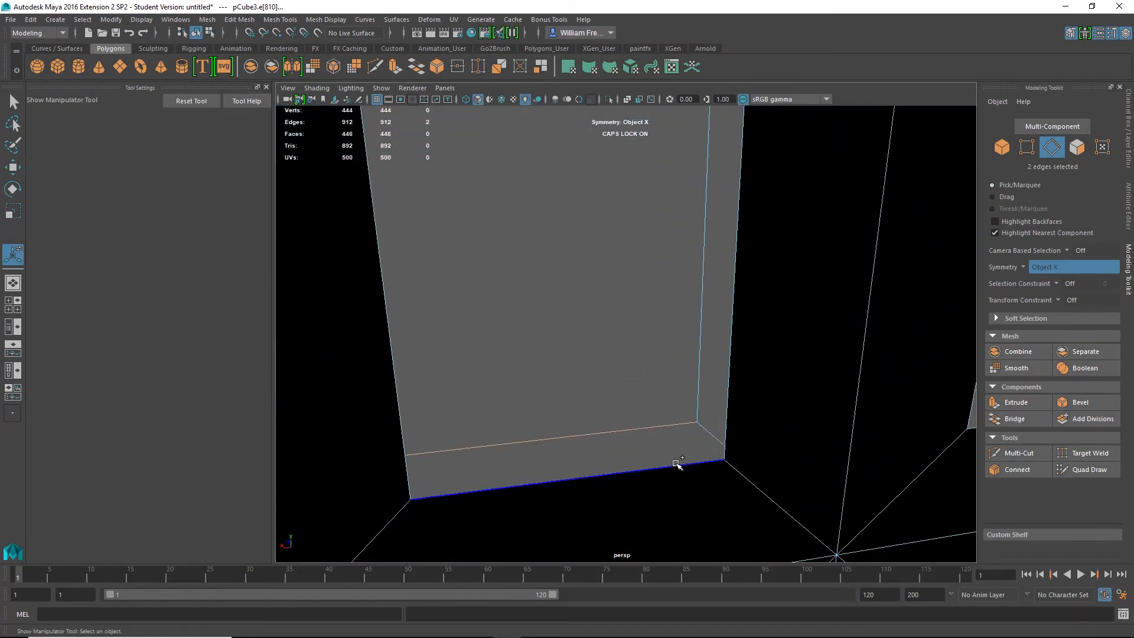
left_click(674, 470, "shift")
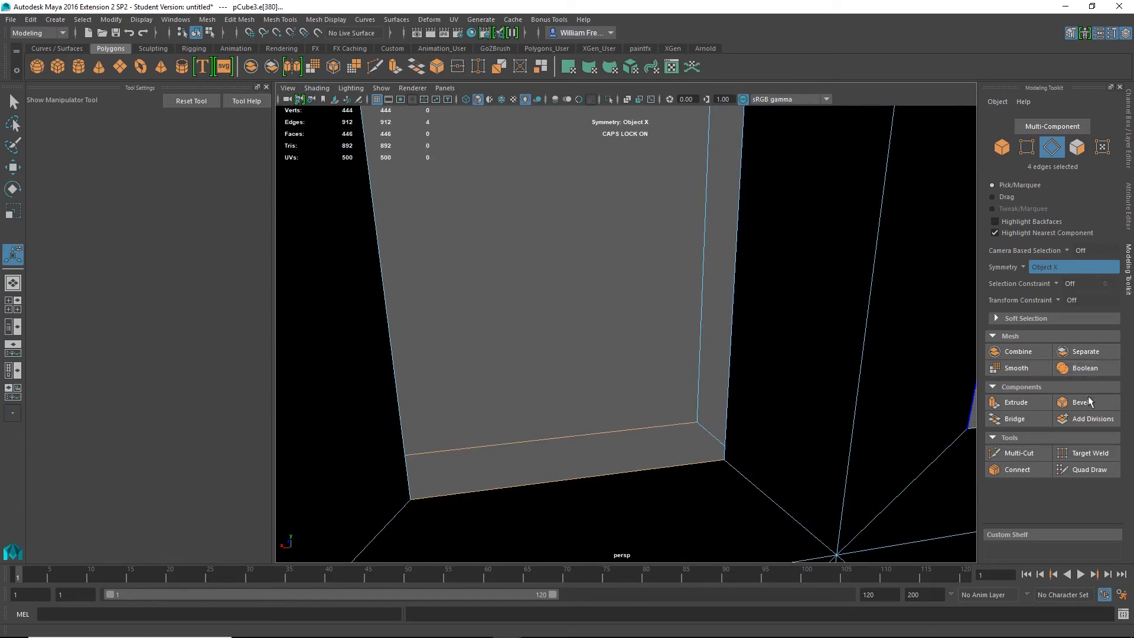
left_click(1014, 419)
- Bridge the inner and outer top edges of the two outermost top-floor windows
left_click_drag(906, 412, 659, 202, "alt")
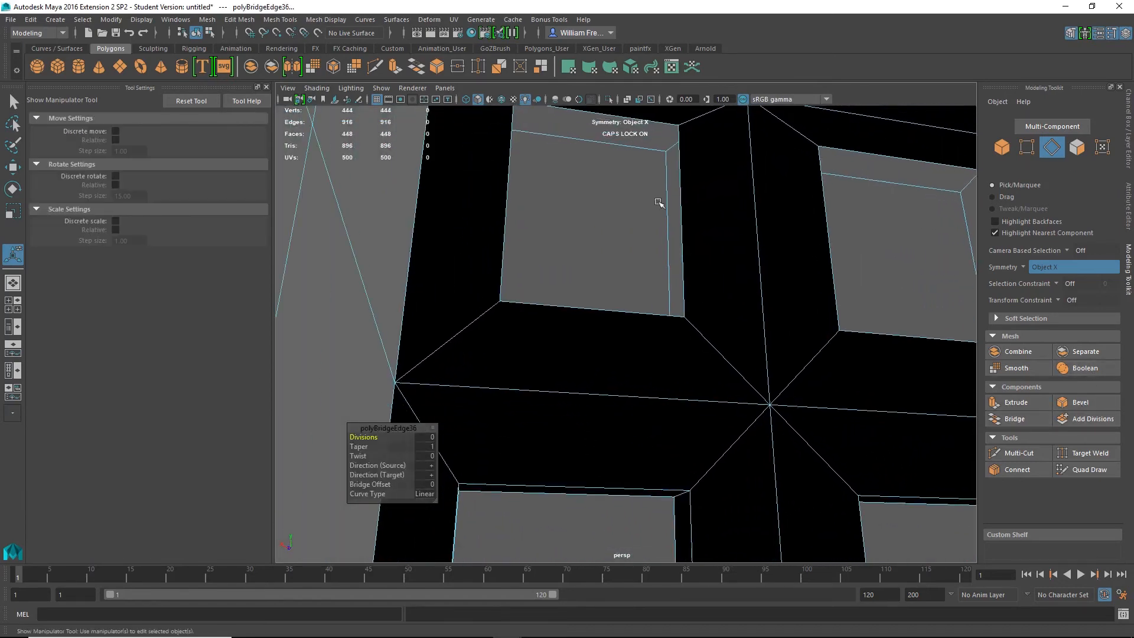
left_click(656, 121)
left_click_drag(655, 121, 754, 200, "alt")
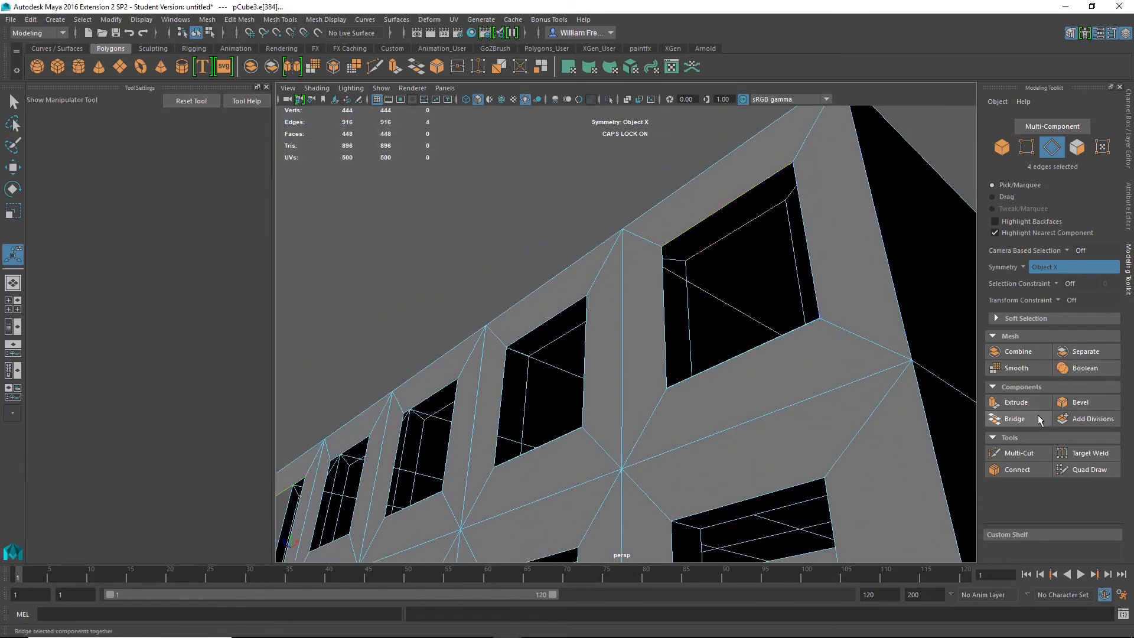
left_click(1014, 417)
- Bridge the inner and outer vertical edges of the outermost top-floor windows on the sides nearest the facade's centre
left_click_drag(843, 313, 625, 343, "alt")
left_click(658, 331)
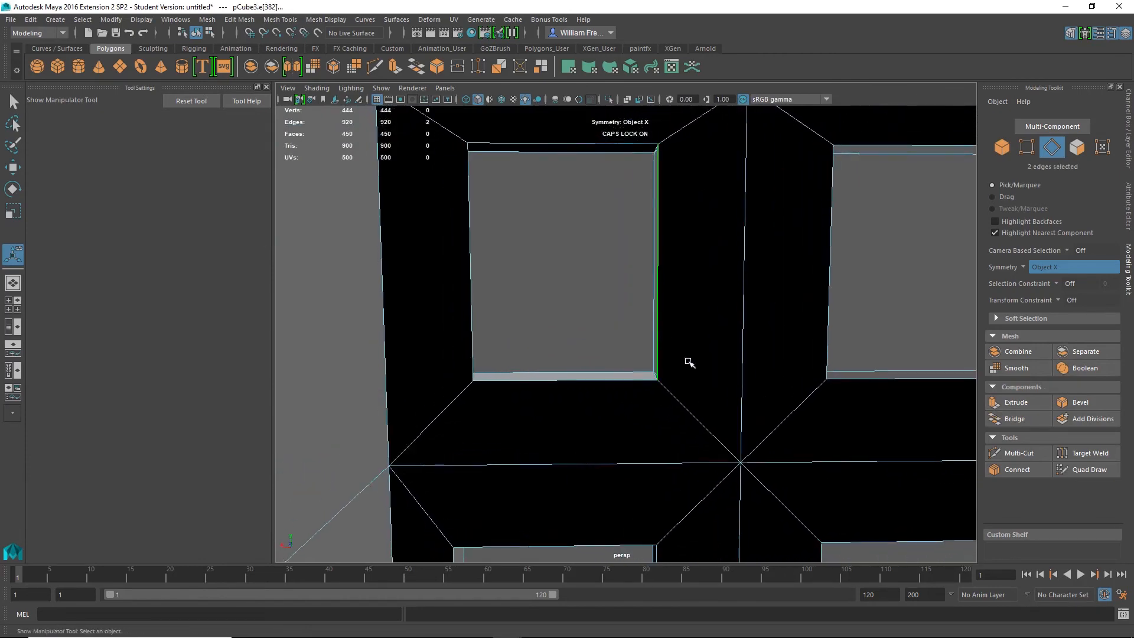
left_click_drag(686, 362, 919, 354, "alt")
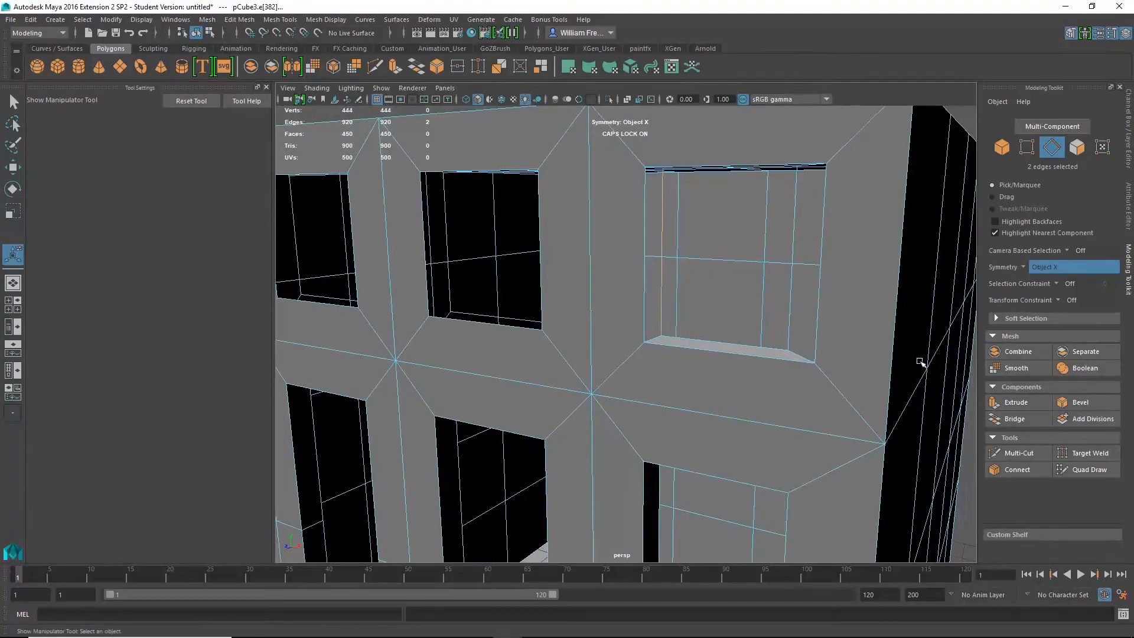
left_click(645, 288, "shift")
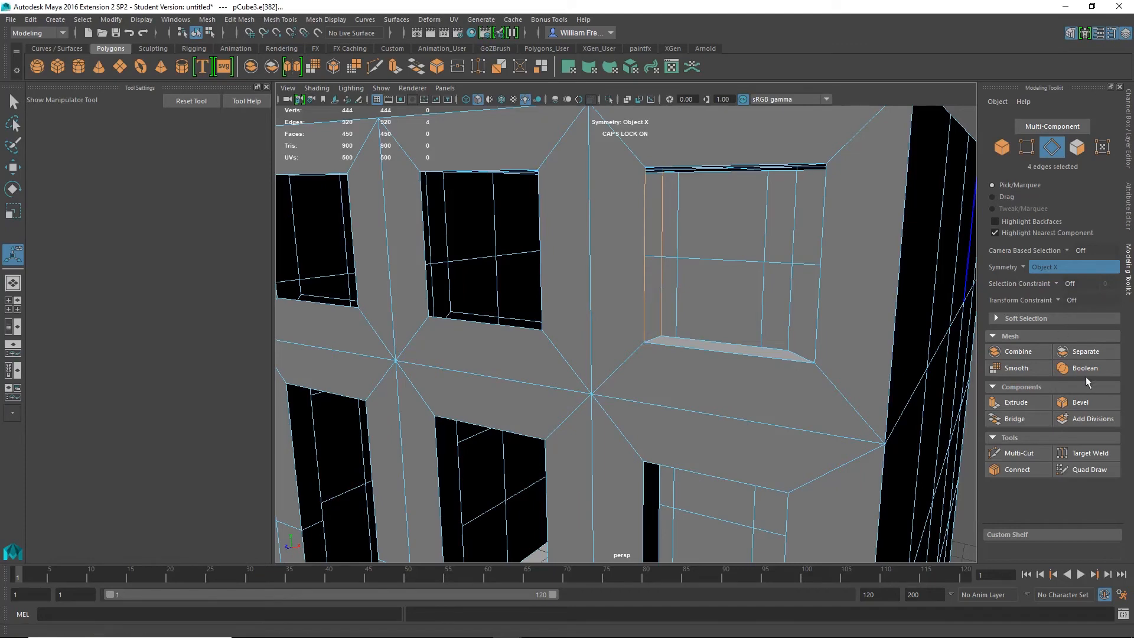
left_click(1020, 422)
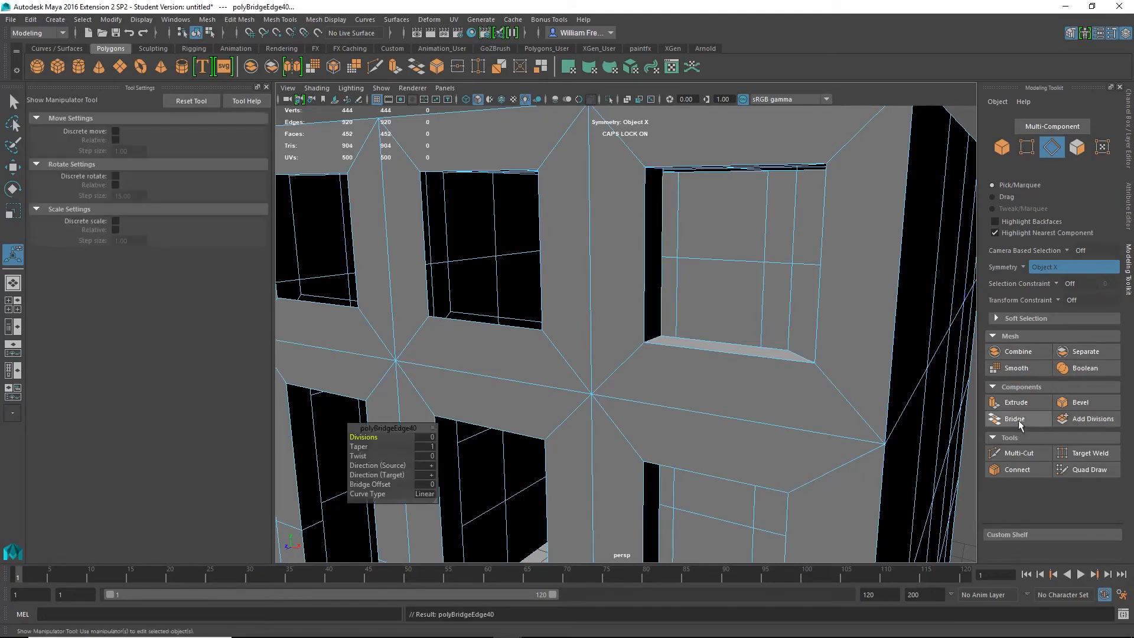
- Bridge the inner and outer corner-side vertical edges of the two outermost top-floor windows
left_click_drag(922, 414, 869, 413, "alt")
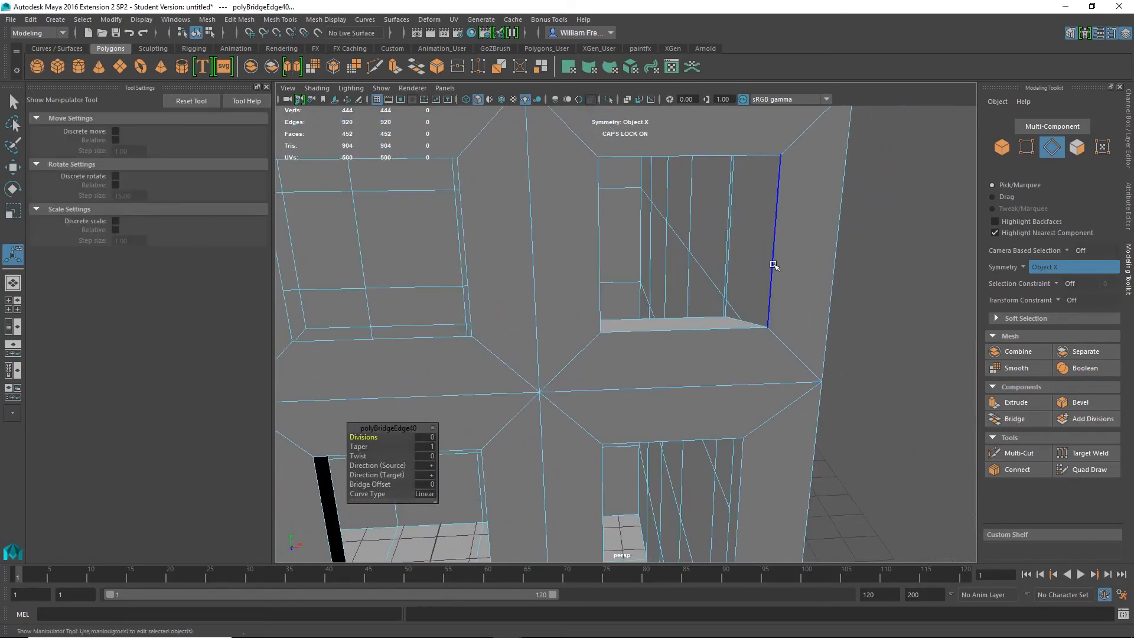
left_click(773, 264)
left_click_drag(797, 295, 1045, 299, "alt")
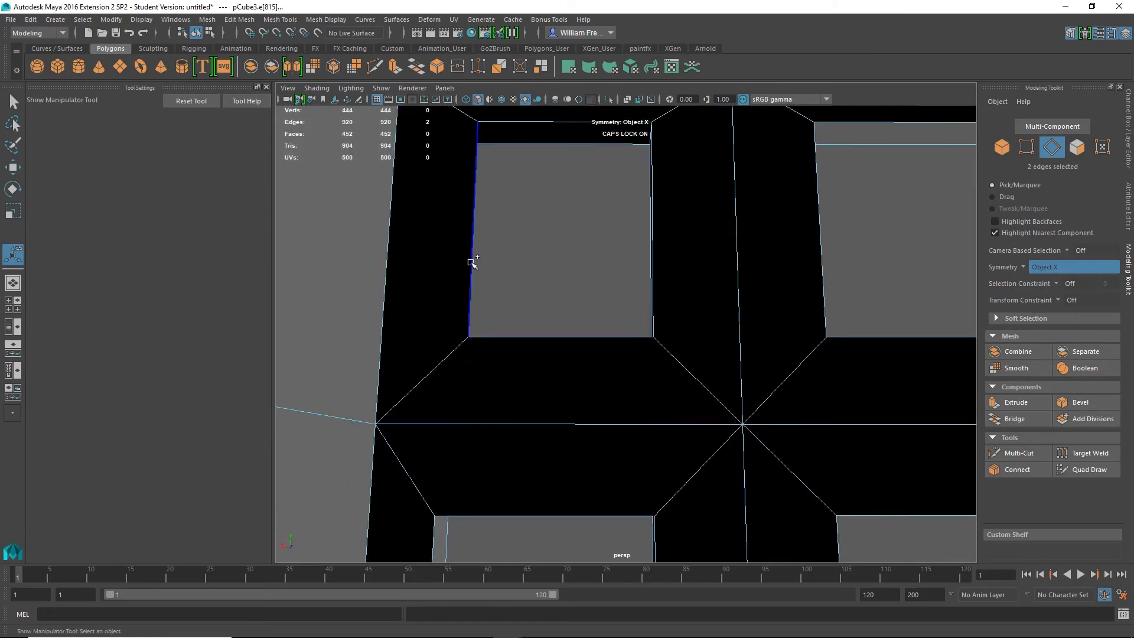
left_click_drag(608, 294, 583, 296, "alt")
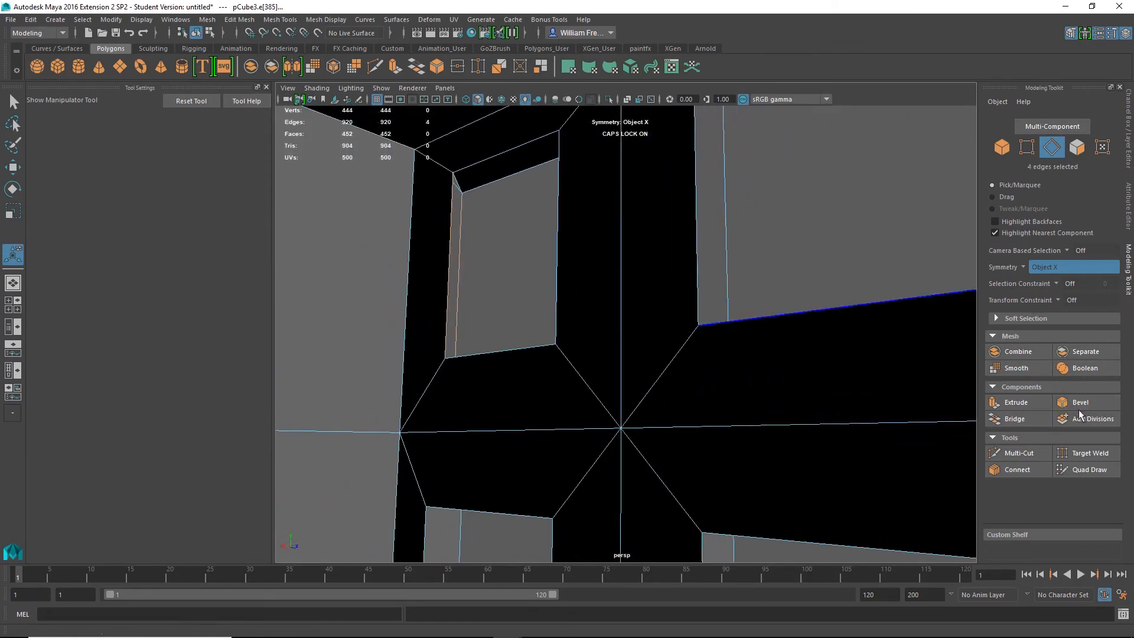
left_click(1011, 421)
- Flatten the corner-side jamb faces of the outermost top-floor windows by scaling them along the X axis
left_click_drag(936, 392, 747, 287, "alt")
right_click_drag(743, 292, 749, 311)
key("q")
left_click(734, 292)
left_click_drag(729, 337, 791, 341, "alt")
key("r")
left_click_drag(845, 257, 795, 259)
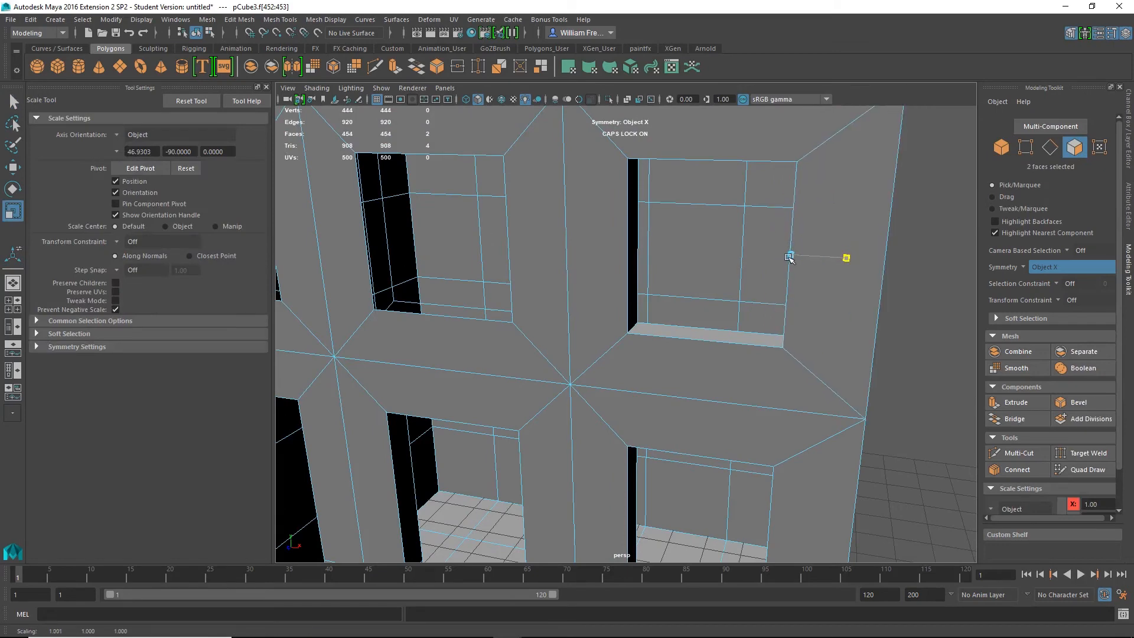
left_click_drag(792, 286, 732, 324, "alt")
middle_click_drag(771, 286, 945, 269, "alt")
left_click_drag(786, 331, 756, 380, "alt")
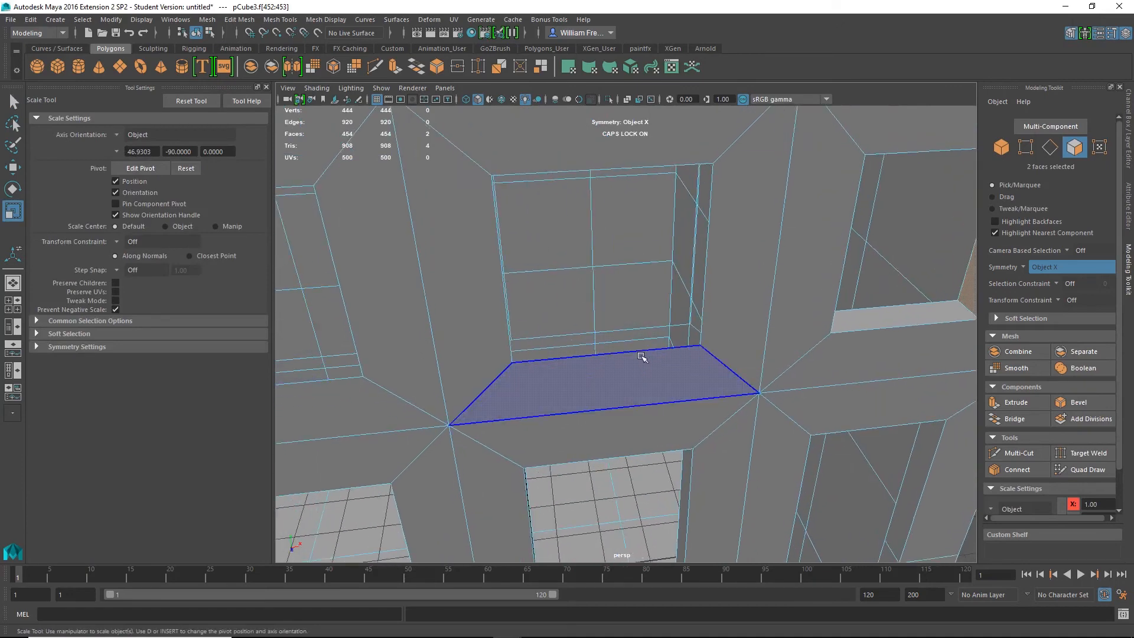
- Bridge the inner and outer bottom edges of the two top-floor windows on either side of the central one
right_click_drag(658, 285, 657, 368)
right_click_drag(654, 253, 655, 251)
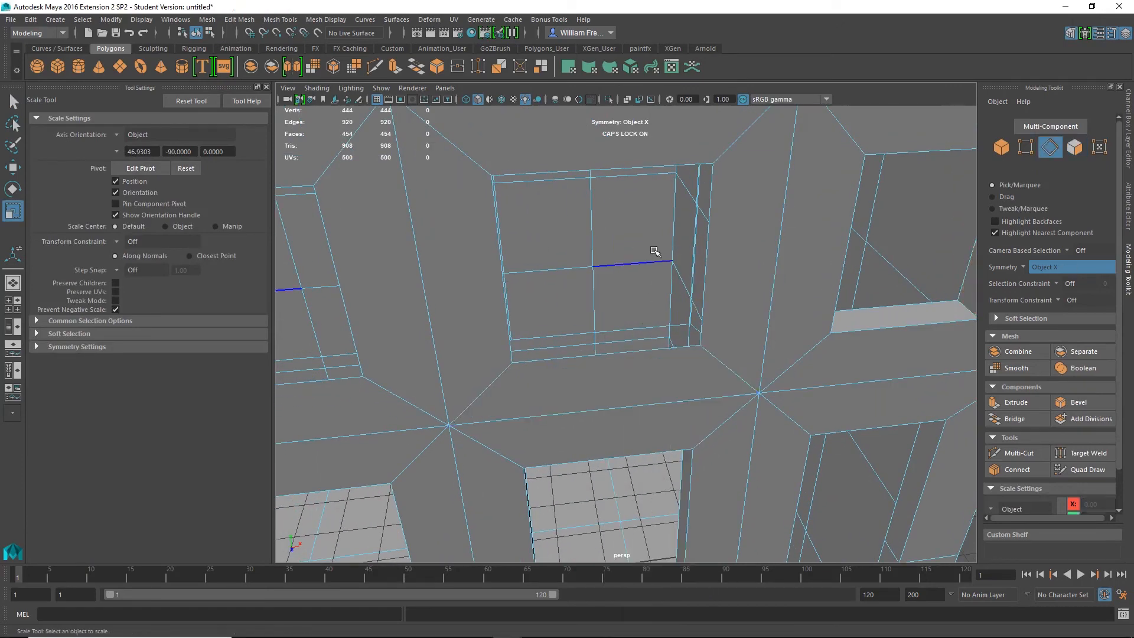
right_click_drag(665, 369, 667, 253)
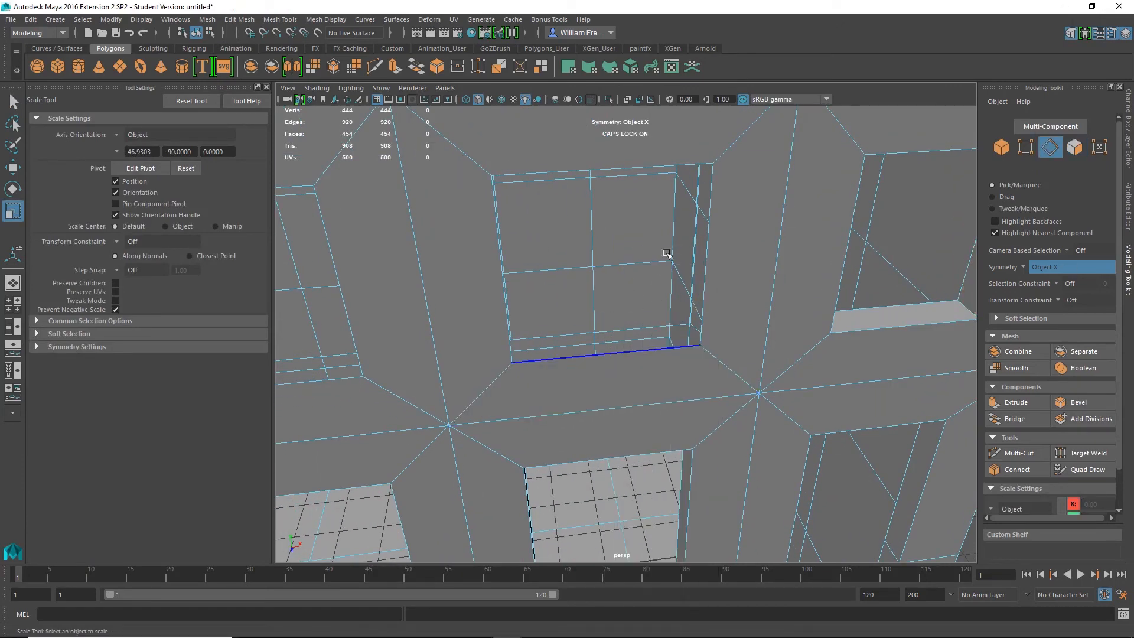
left_click(652, 351)
key("f")
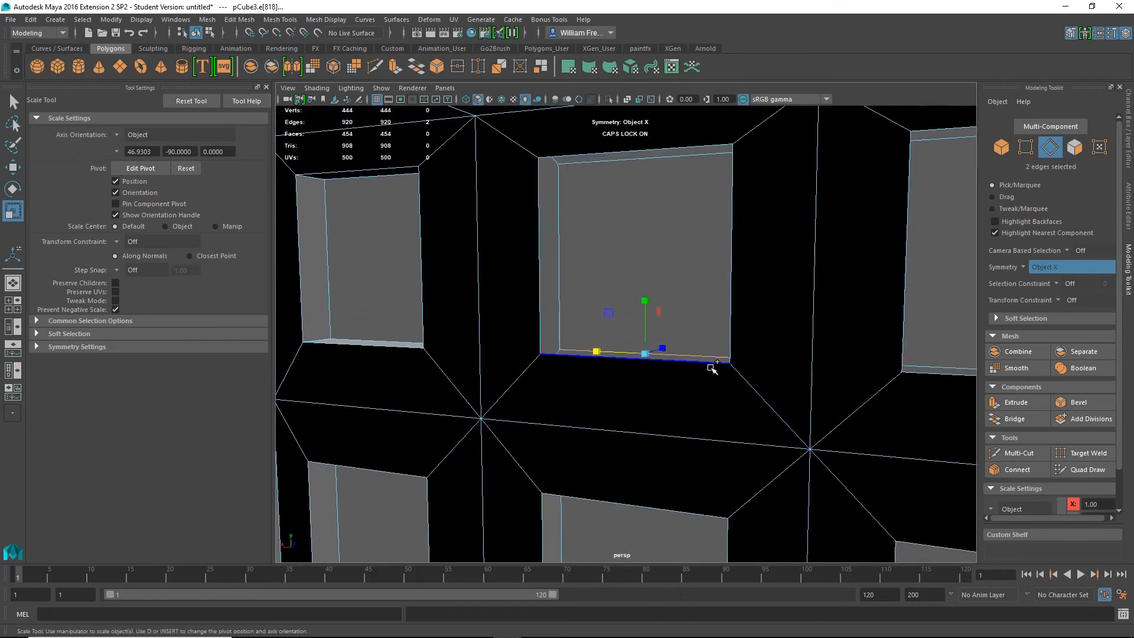
left_click(1014, 418)
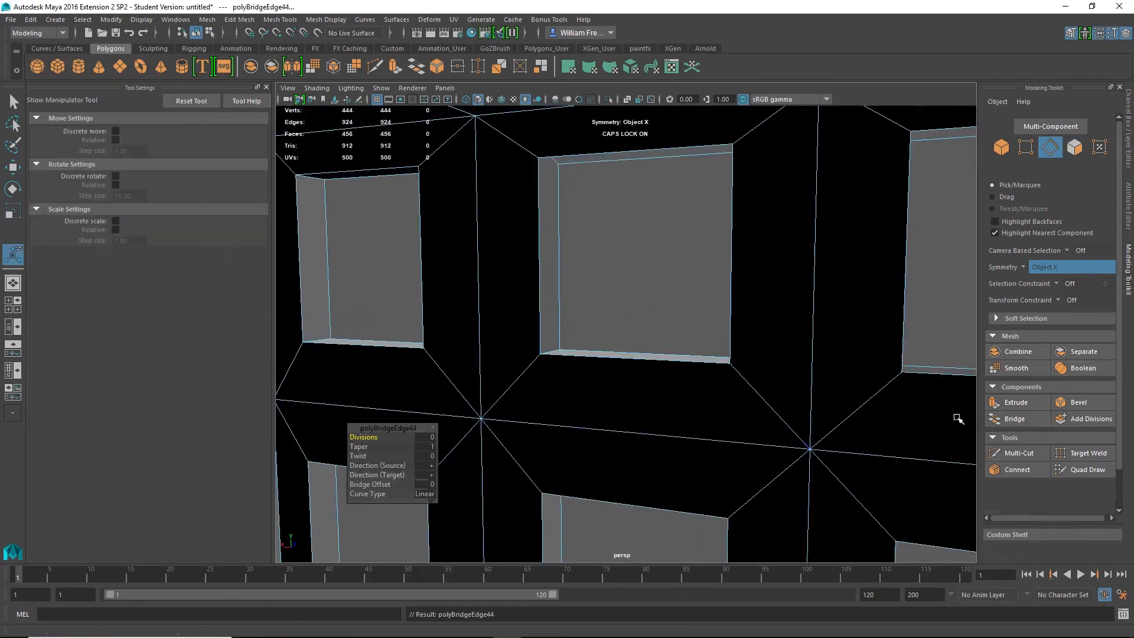
- Bridge the inner and outer vertical edges on both sides of the two top-floor windows flanking the central one
left_click_drag(959, 415, 526, 284, "alt")
left_click(752, 256)
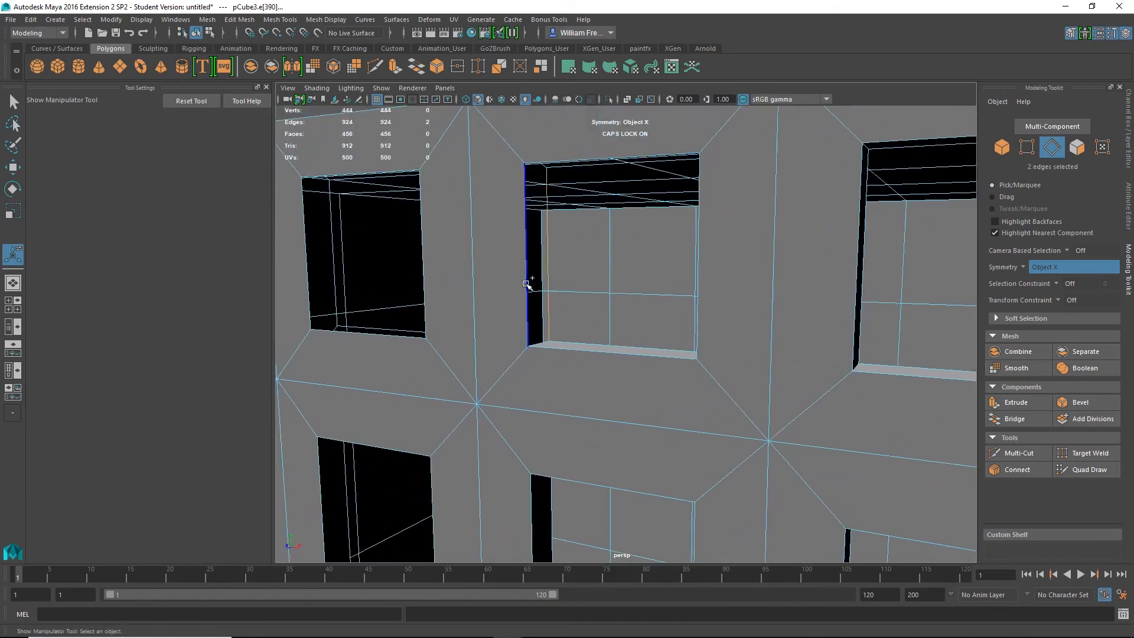
left_click(1020, 423)
left_click_drag(815, 359, 586, 277, "alt")
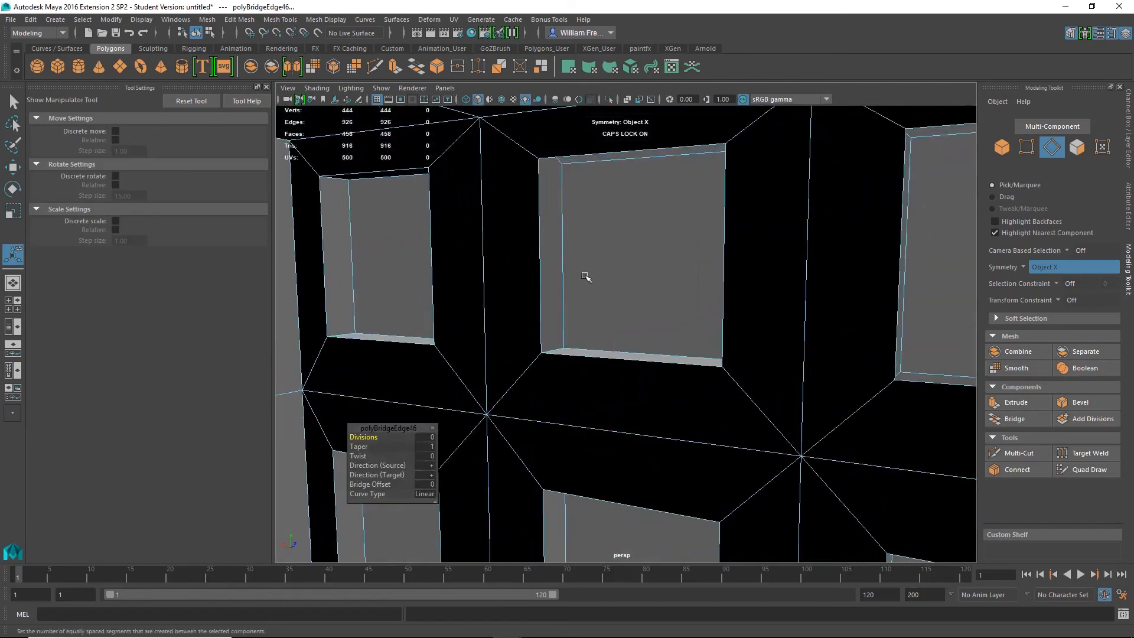
left_click(536, 281)
mouse_move(717, 305)
left_mouse_down("alt")
mouse_move(476, 304)
mouse_move(638, 324)
mouse_move(704, 319)
left_mouse_up("alt")
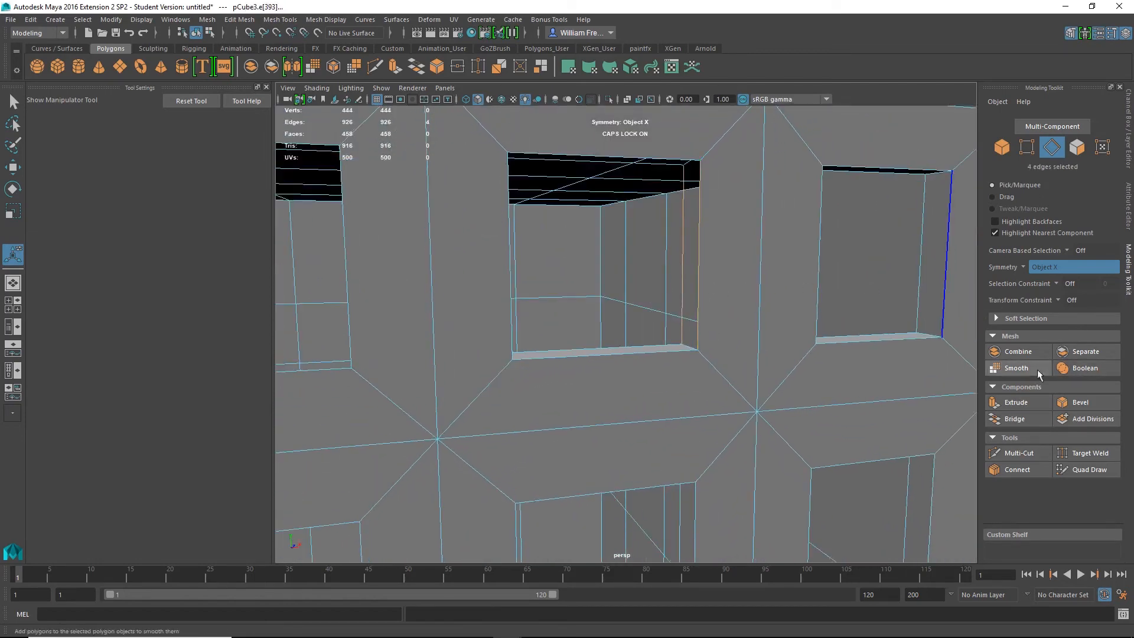
left_click(1020, 423)
- Bridge the inner and outer top edges of the two top-floor windows flanking the central one
left_click_drag(768, 307, 665, 152, "alt")
left_click(608, 195)
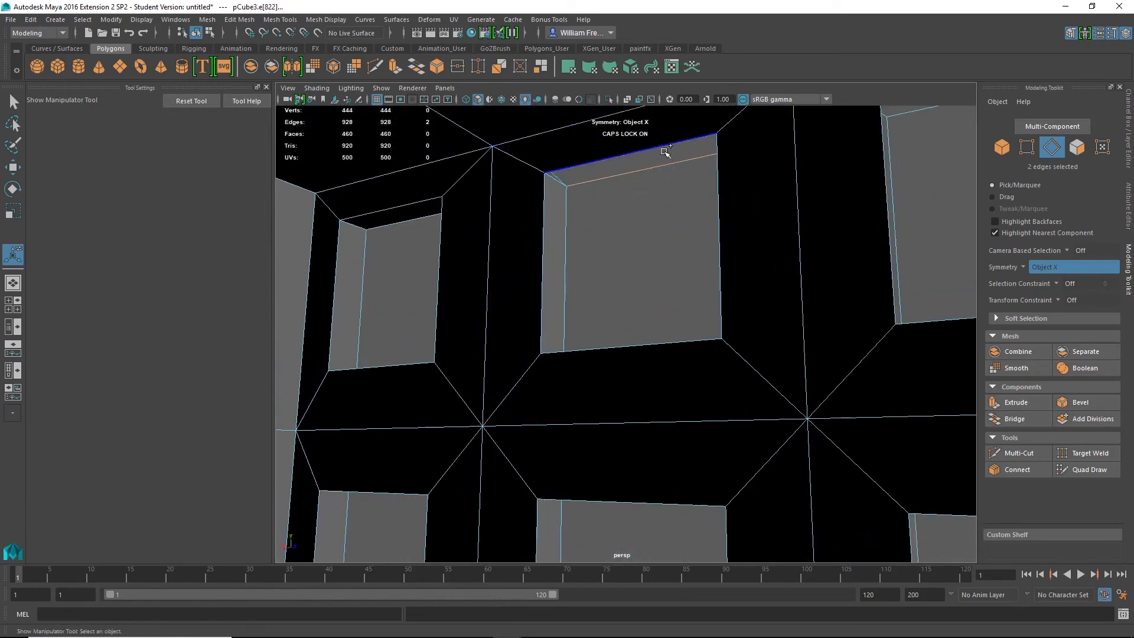
left_click(1015, 419)
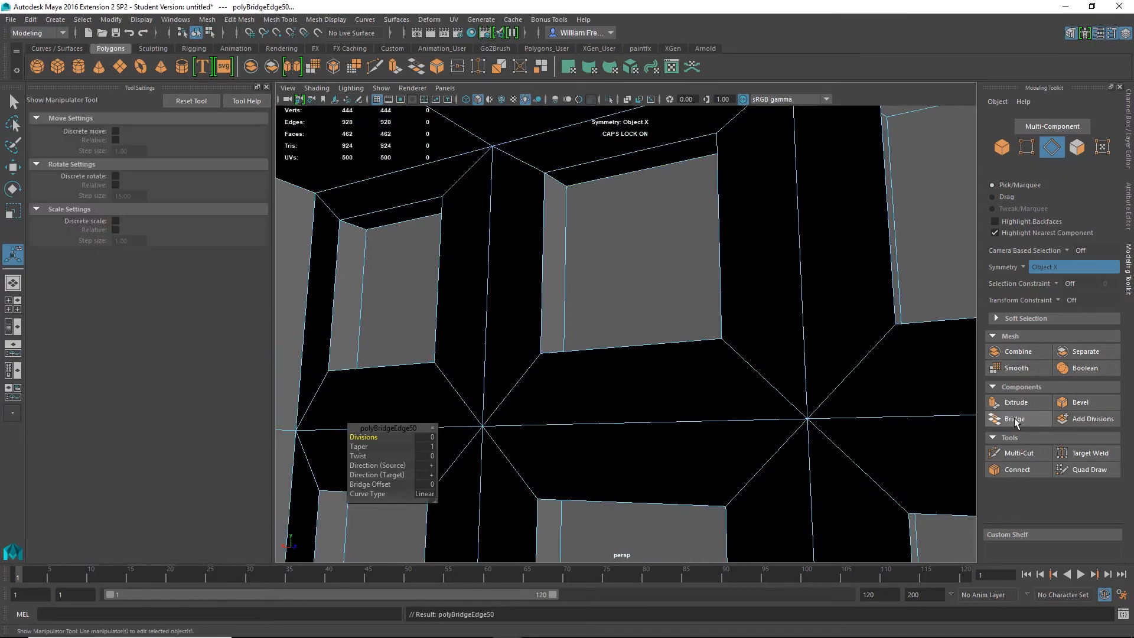
- Bridge the inner and outer bottom and vertical edges of the central top-floor window
left_click_drag(733, 354, 534, 374, "alt")
left_click(671, 338)
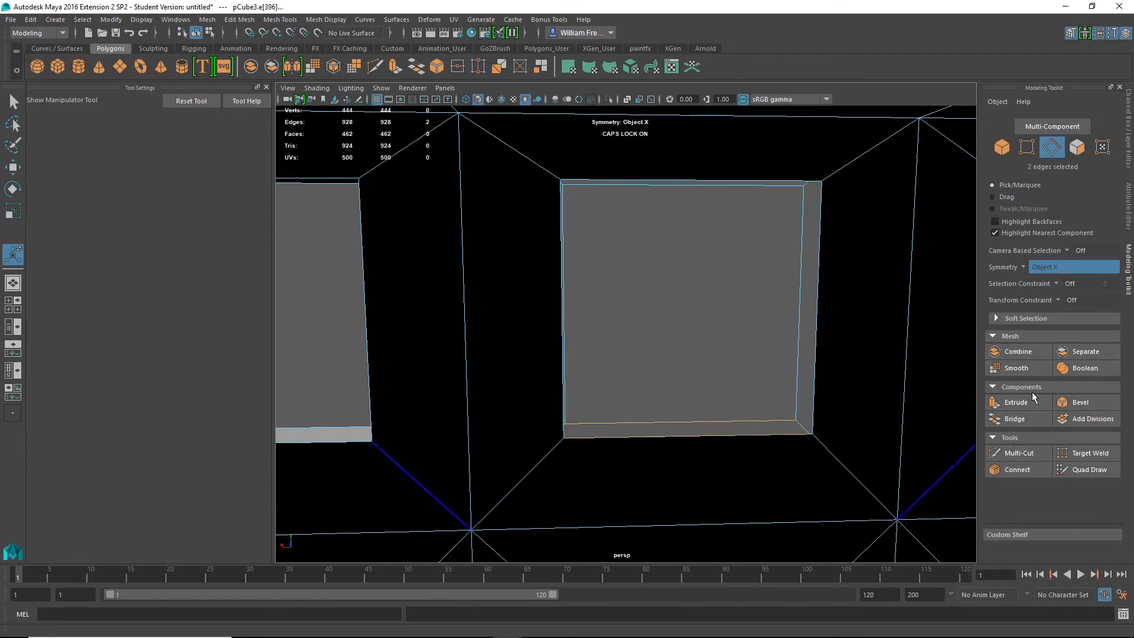
left_click(1029, 420)
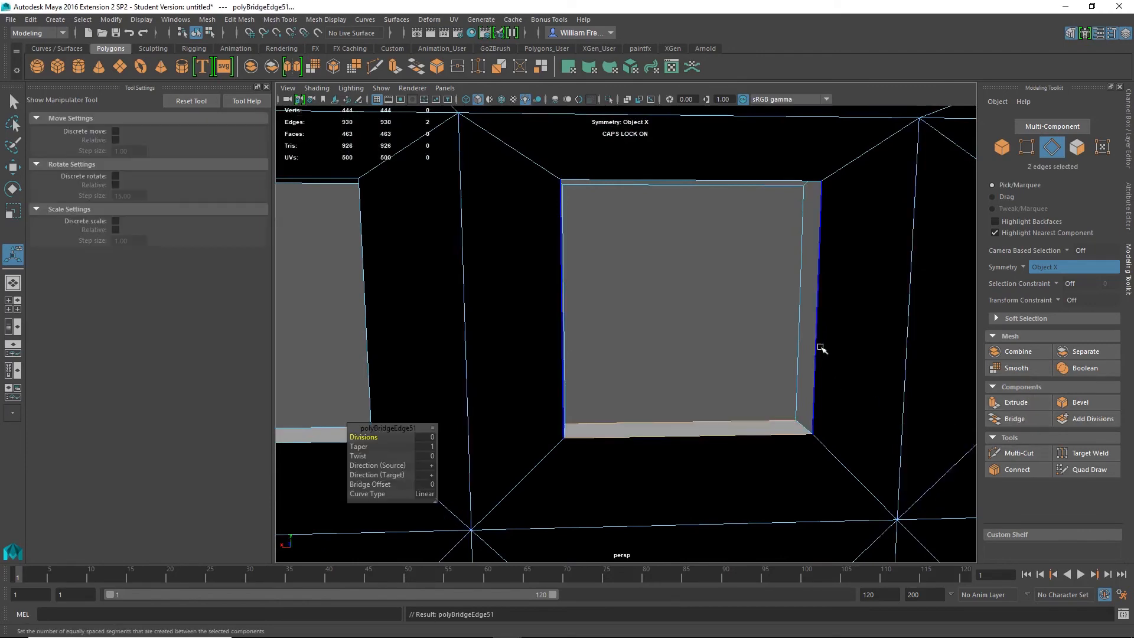
left_click(821, 347)
left_click_drag(798, 328, 1033, 342, "alt")
left_click(634, 282)
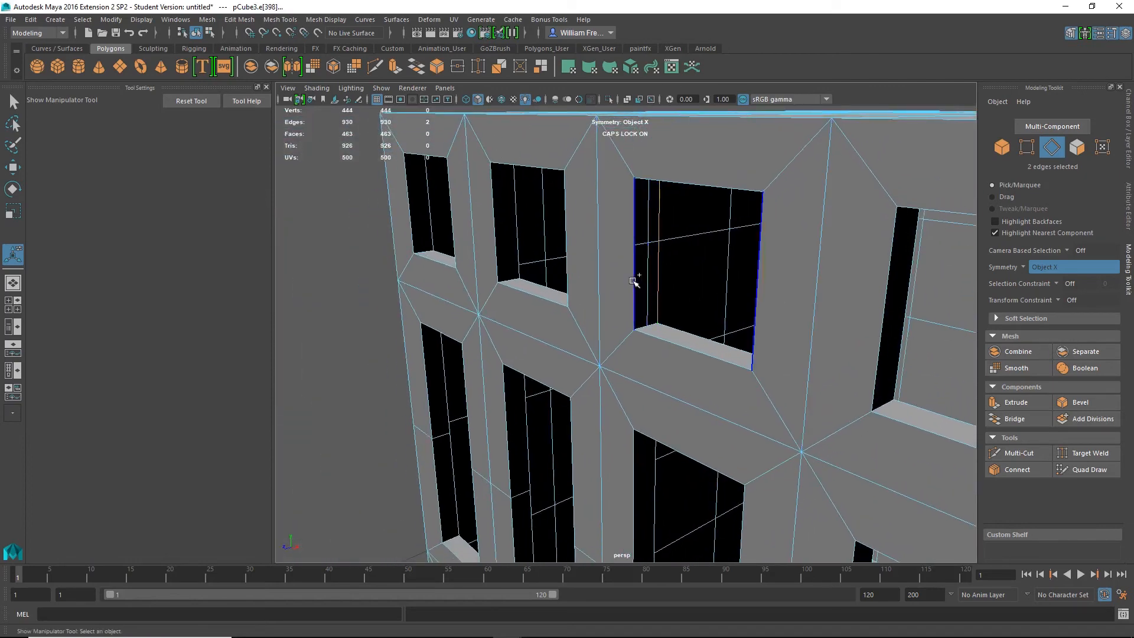
left_click(1014, 418)
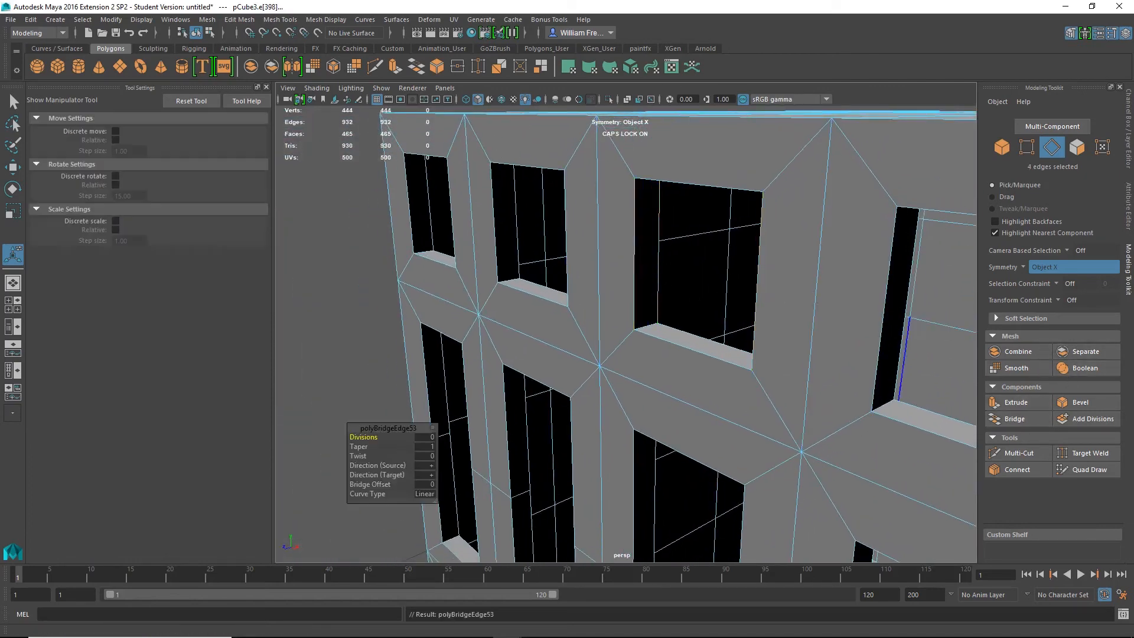
- Bridge the inner and outer top edges of the central top-floor window
left_click_drag(856, 331, 598, 319, "alt")
left_click(676, 248)
left_click(763, 123, "shift")
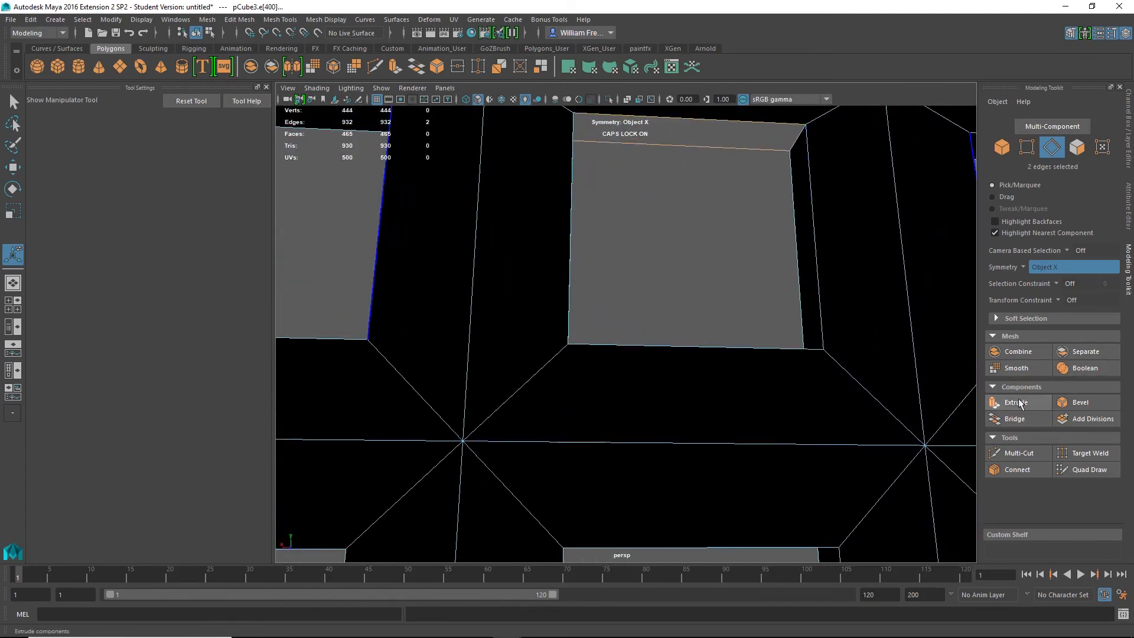
left_click(1014, 418)
- Return to object mode and examine the building's facade, roof and side walls from several angles
left_click_drag(861, 299, 894, 326, "alt")
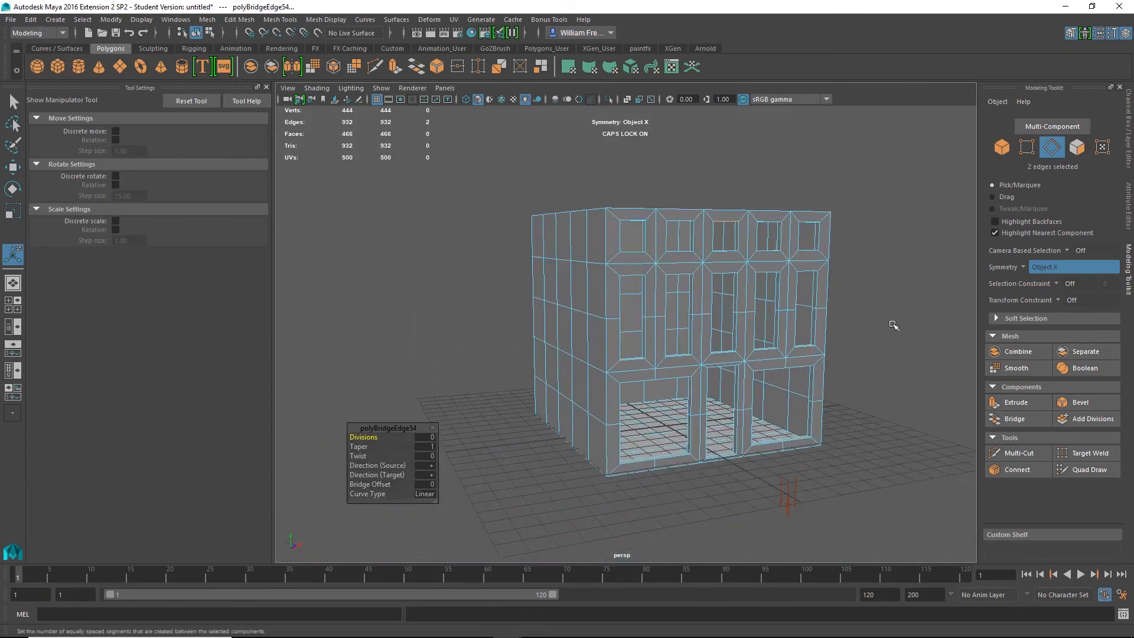
left_click(893, 325)
right_click(702, 286)
right_click_drag(753, 273, 760, 270)
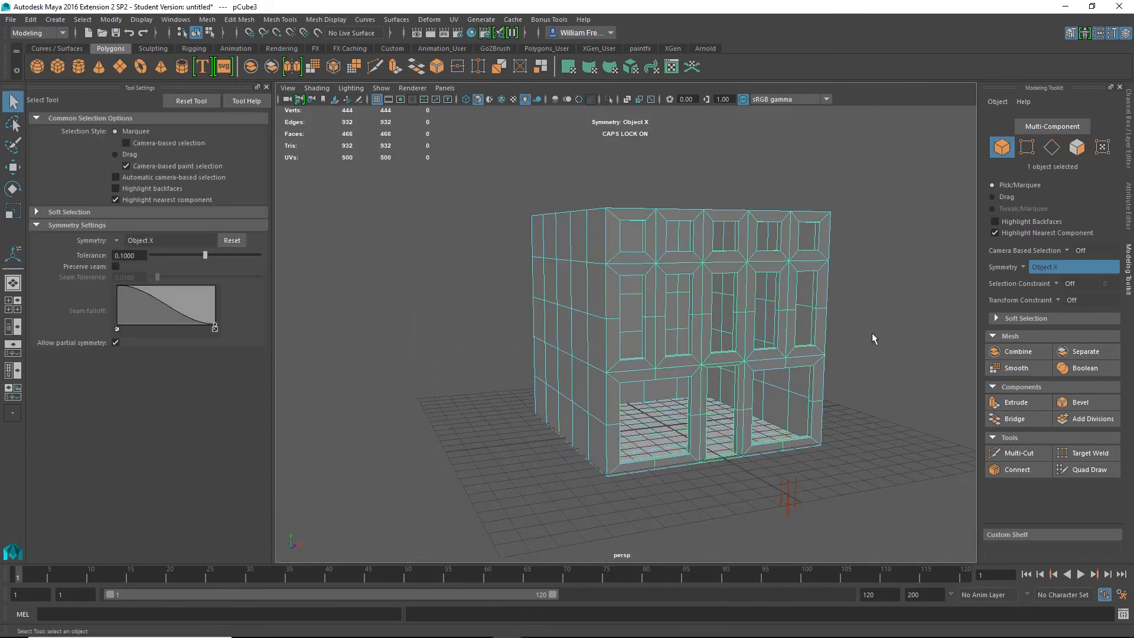
left_click_drag(873, 336, 809, 339, "alt")
middle_click_drag(646, 204, 582, 352, "alt")
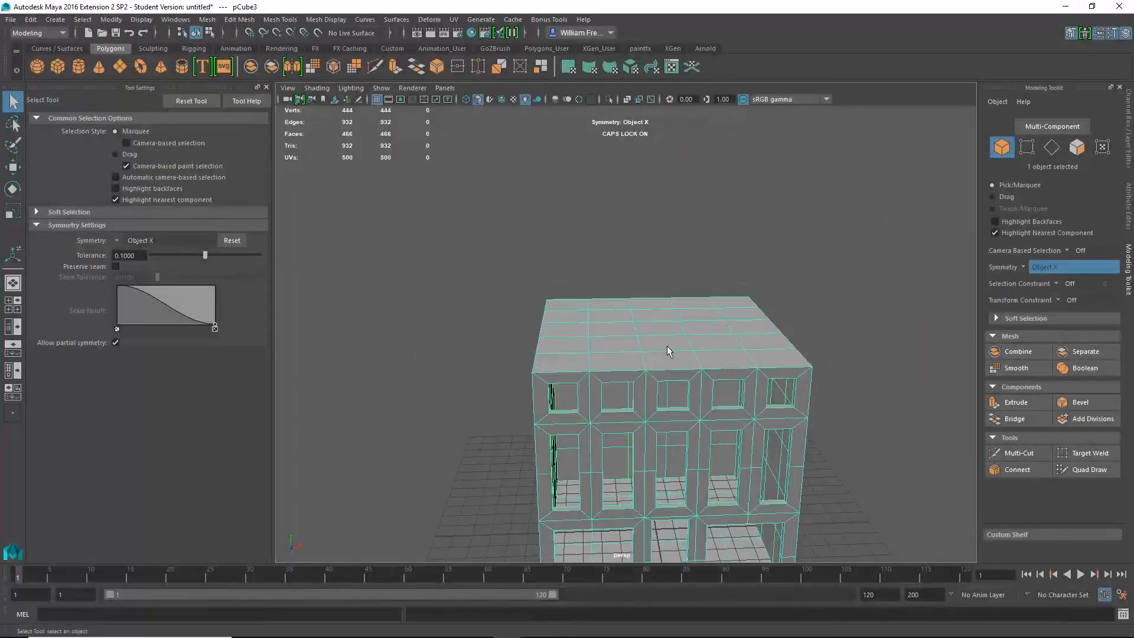
left_click_drag(690, 407, 785, 287, "alt")
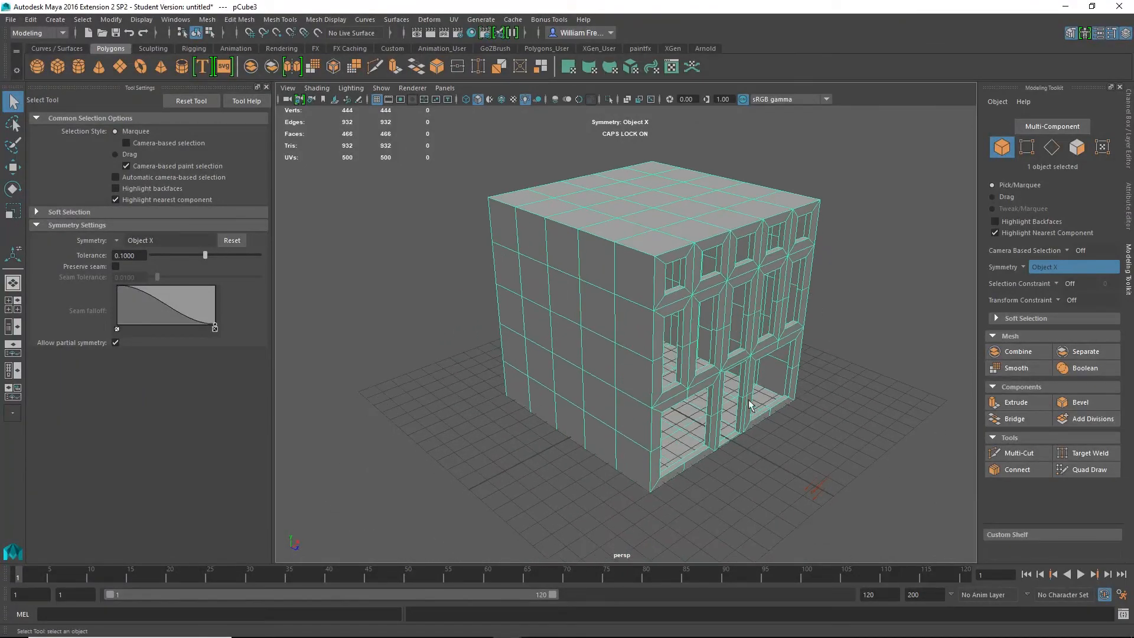
left_click_drag(749, 403, 711, 392, "alt")
right_click_drag(701, 346, 825, 342, "alt")
left_click_drag(826, 342, 571, 402, "alt")
key("f")
- Switch the viewport from all lights to default lighting and put the building into face selection mode
left_click_drag(594, 446, 629, 389, "alt")
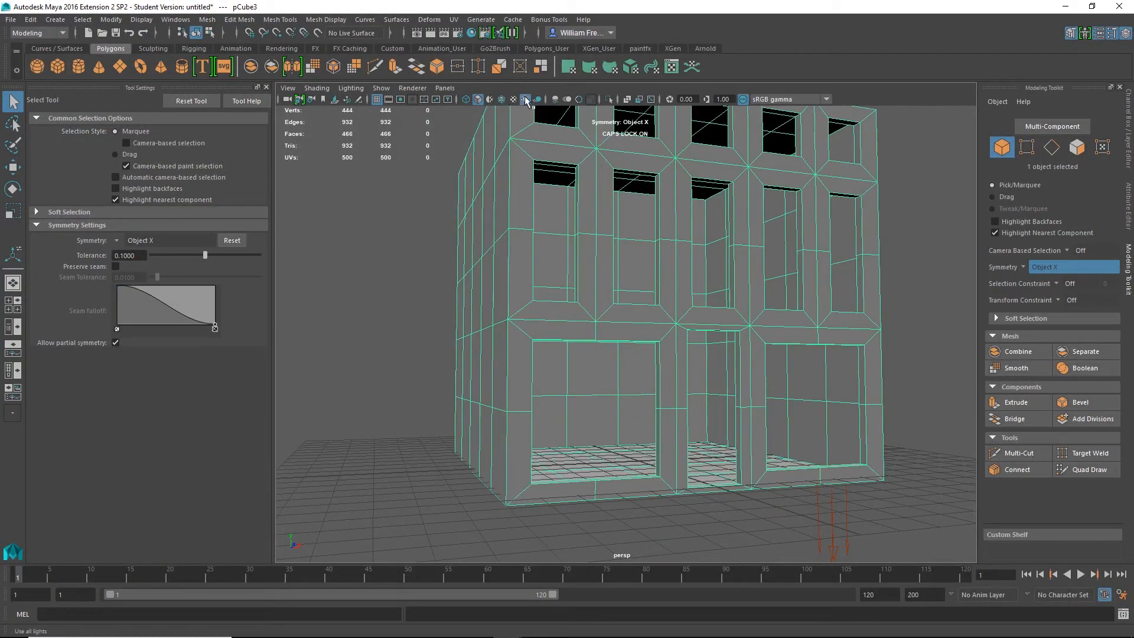
left_click_drag(662, 290, 864, 397, "alt")
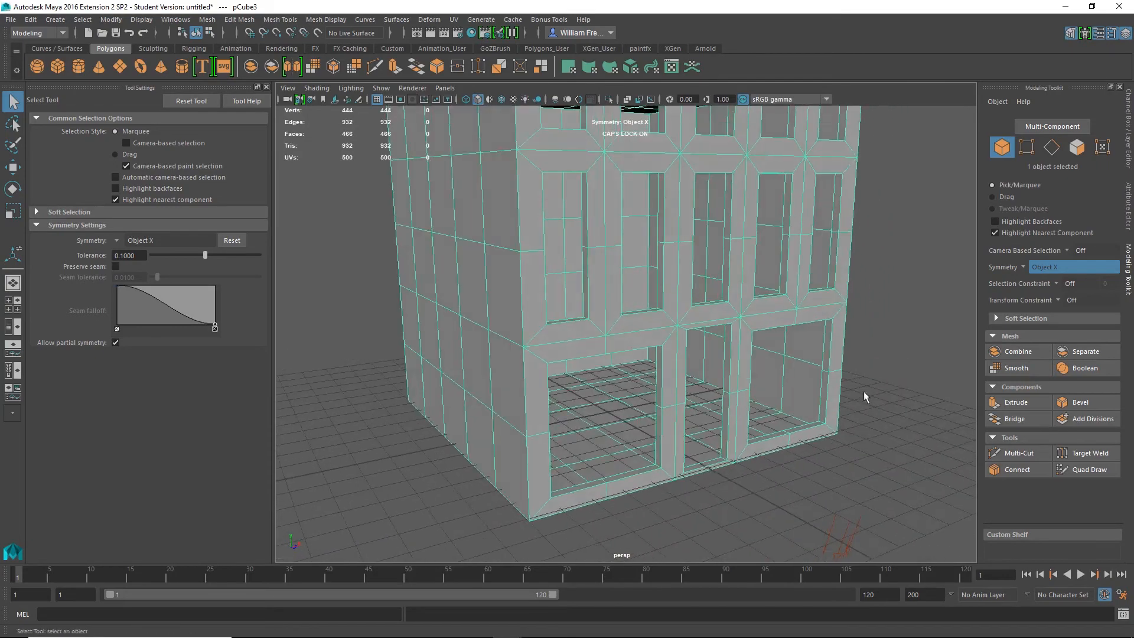
right_click_drag(795, 395, 795, 320)
left_click(802, 393)
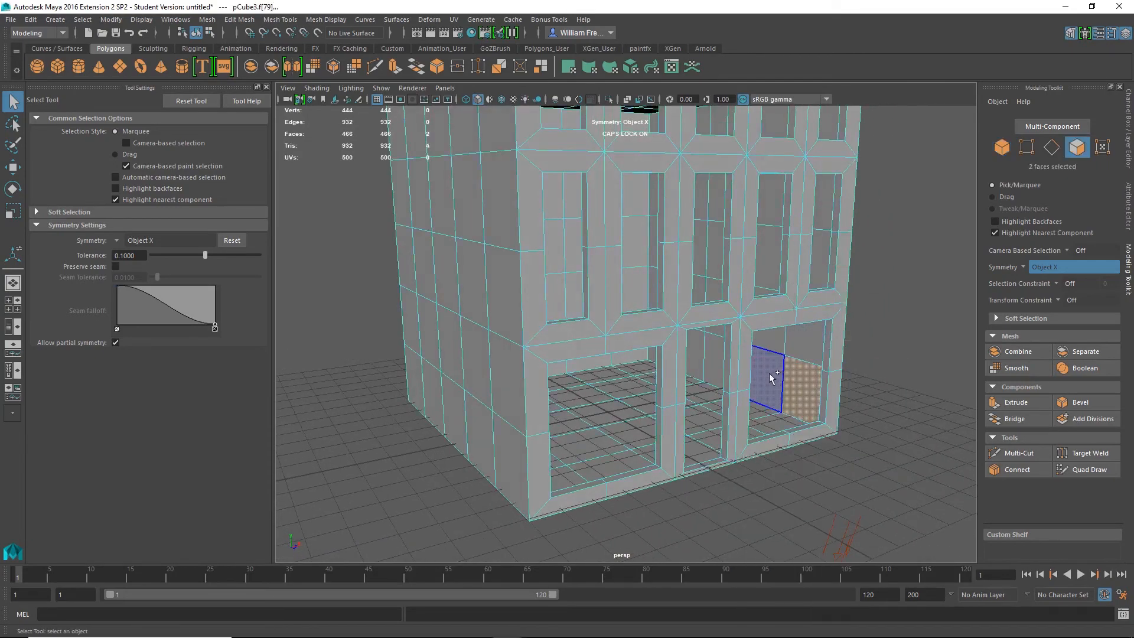
left_click(769, 373, "shift")
left_click_drag(800, 357, 808, 331, "alt")
left_click(799, 394, "shift")
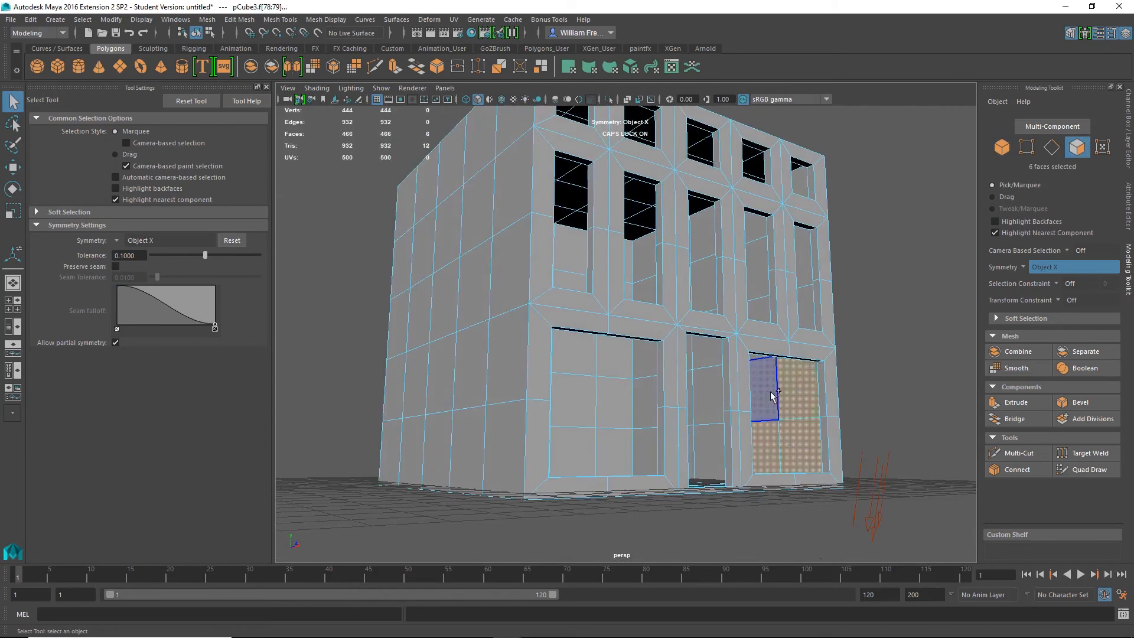
double_click(773, 395, "shift")
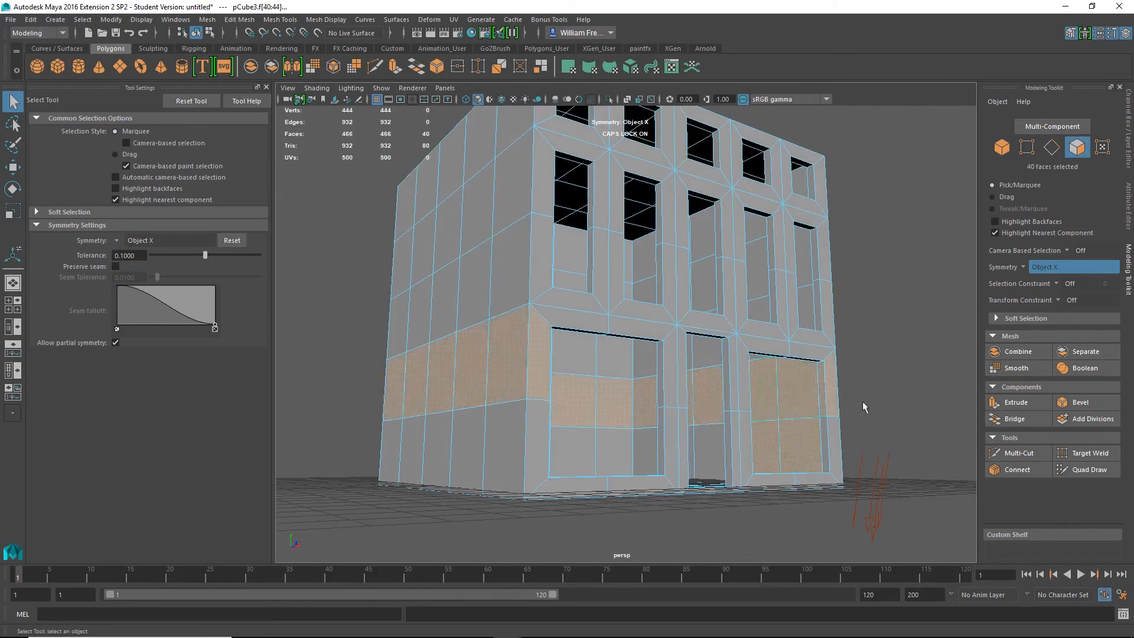
- Select the rear faces in the lower rows of the building's inner side walls, using the Object X symmetry
left_click_drag(660, 413, 576, 476, "alt")
left_click(582, 408)
left_click(604, 387, "shift")
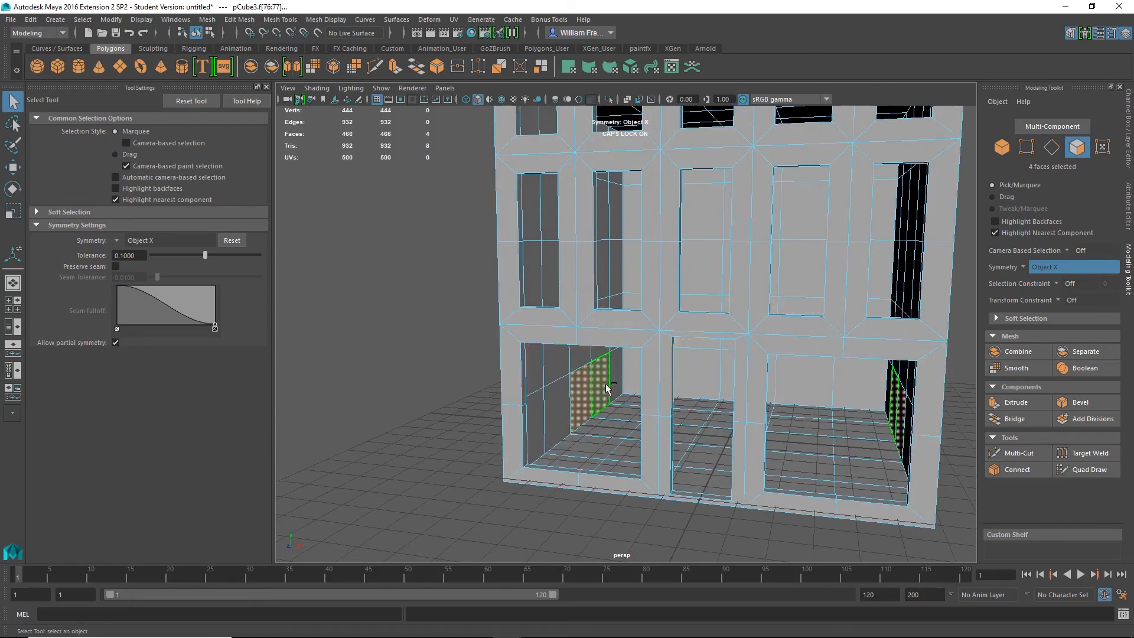
left_click_drag(615, 387, 552, 388, "alt")
right_click_drag(552, 389, 787, 406, "alt")
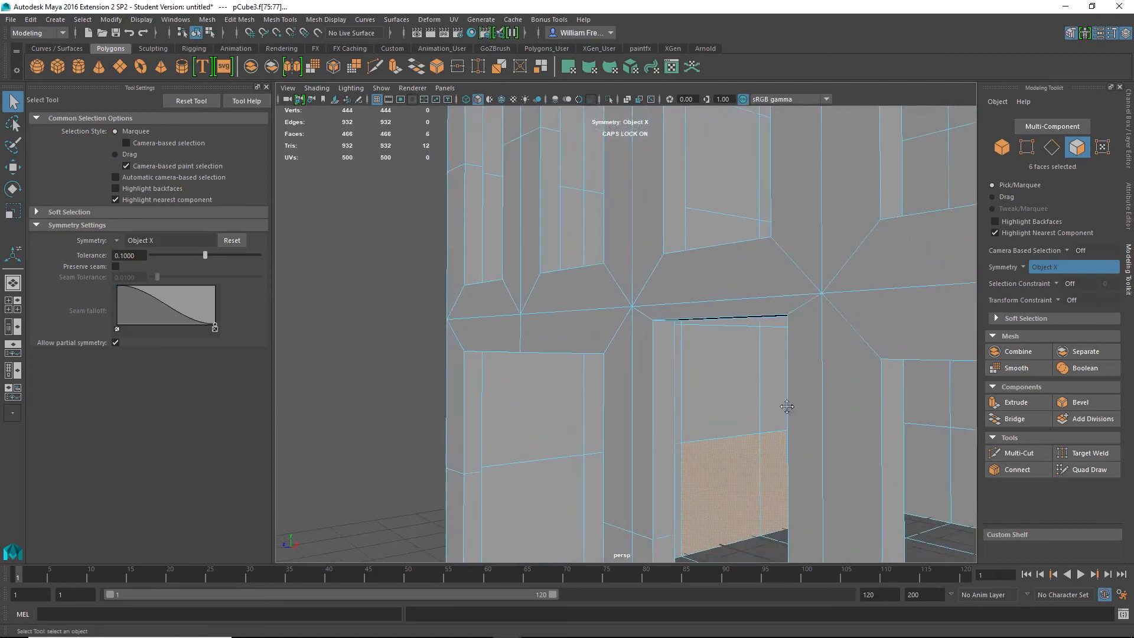
middle_click_drag(788, 406, 511, 330, "alt")
left_click(557, 329, "shift")
left_click(605, 329, "shift")
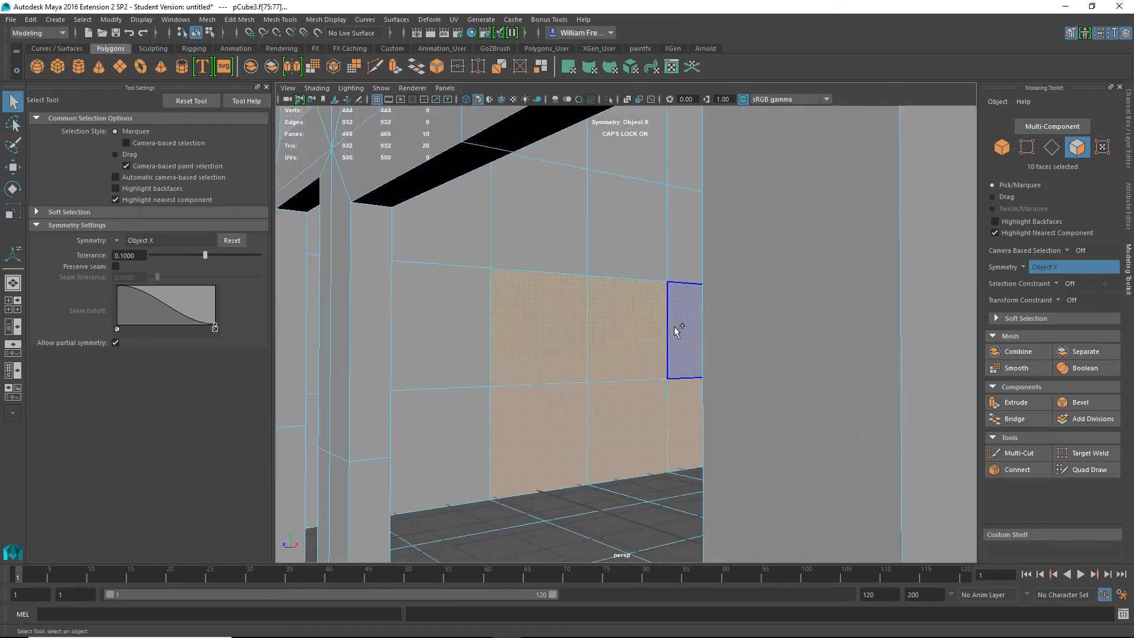
left_click(676, 327, "shift")
left_click(672, 228, "shift")
left_click(624, 224, "shift")
left_click(540, 228, "shift")
left_click_drag(539, 228, 714, 332, "alt")
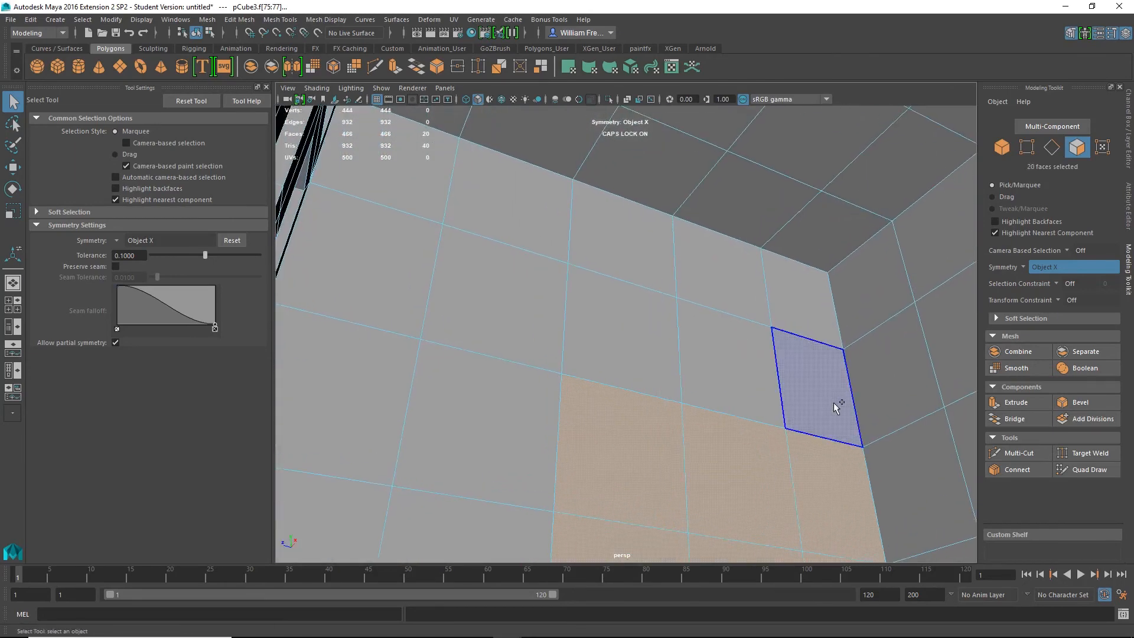
- Add the rear faces in the upper rows of the inner side walls, up to the ceiling, to the selection
left_click(834, 402, "shift")
left_click(760, 379, "shift")
left_click(614, 346, "shift")
left_click(650, 248, "shift")
left_click(718, 269, "shift")
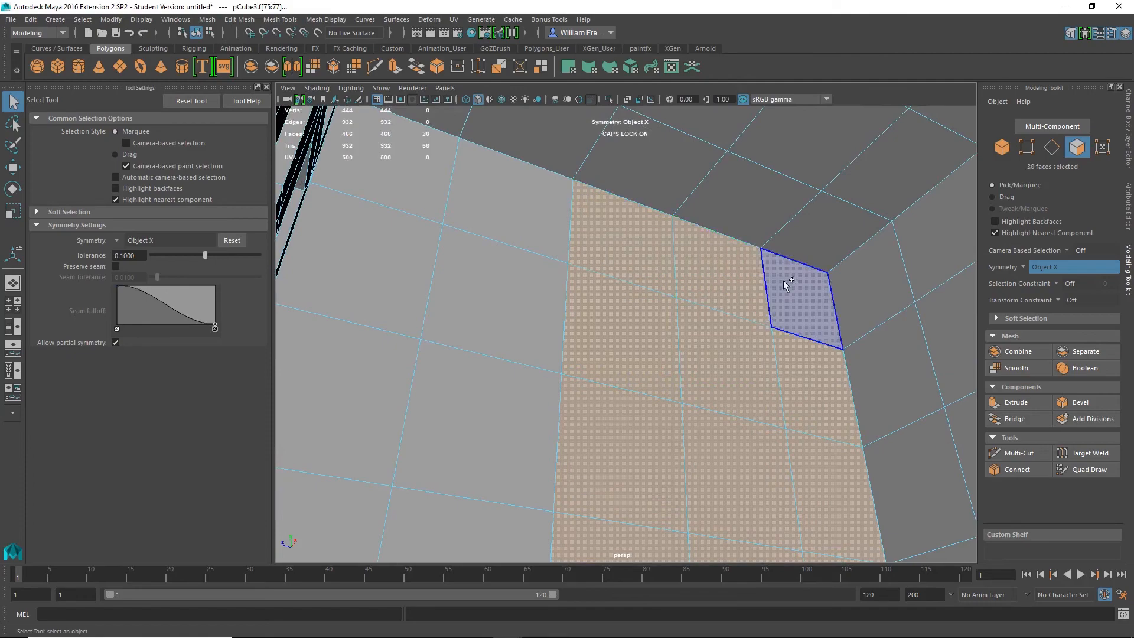
left_click(791, 283, "shift")
- Add the lower inner side-wall faces nearest the facade, beside the ground-floor openings, to the selection
left_click_drag(760, 300, 600, 410, "alt")
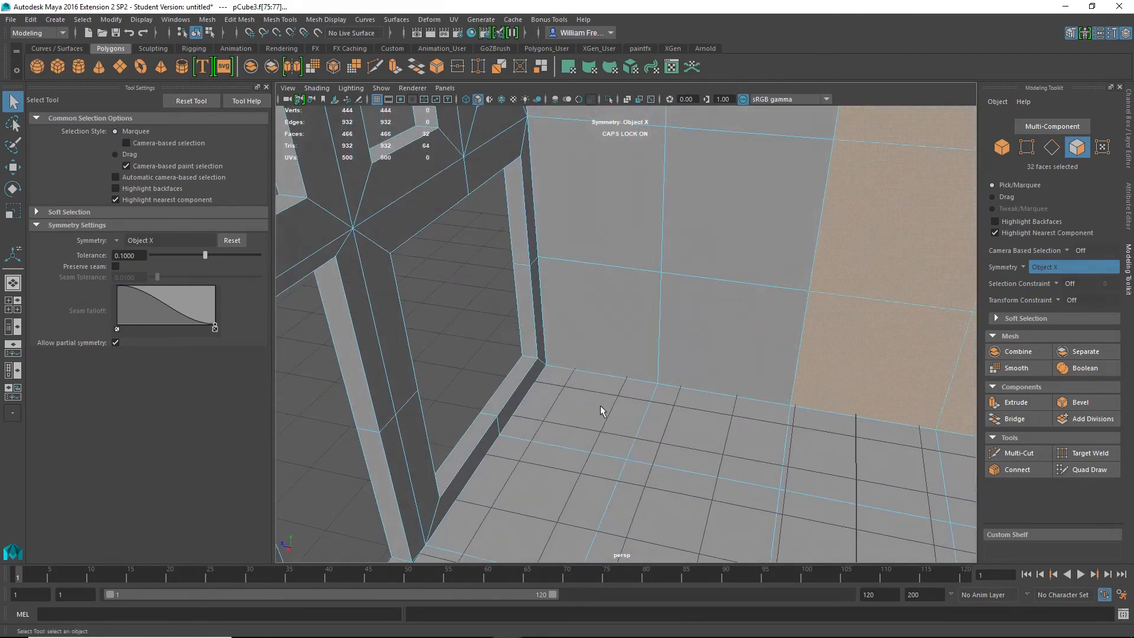
left_click(703, 338, "shift")
left_click(598, 310, "shift")
left_click(624, 262, "shift")
left_click(766, 235, "shift")
- Add the remaining upper inner side-wall faces nearest the facade, up to the ceiling, to the selection
left_click_drag(852, 203, 763, 313, "alt")
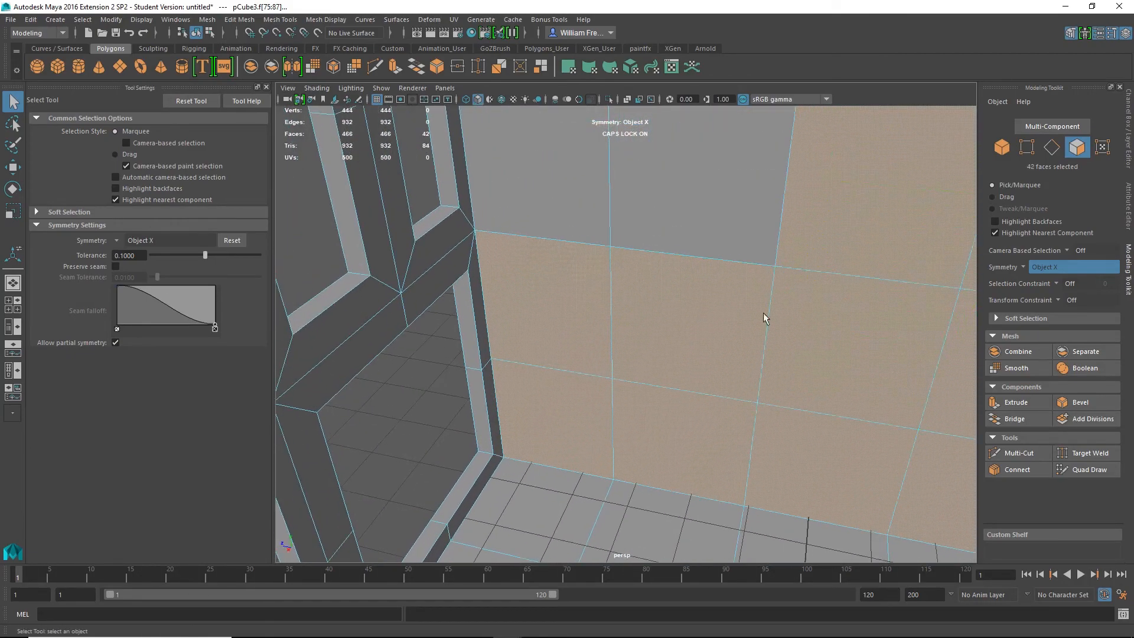
left_click(619, 191, "shift")
left_click_drag(772, 264, 721, 310, "alt")
left_click(722, 310, "shift")
left_click(588, 325, "shift")
left_click(605, 219, "shift")
left_click(651, 239, "shift")
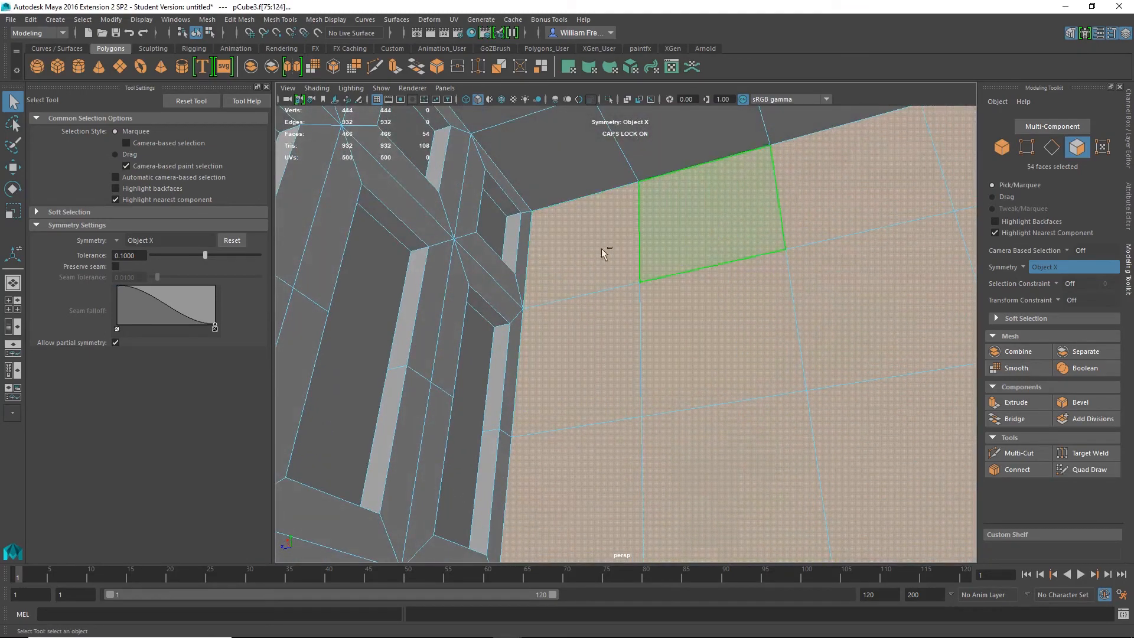
- Add the facade's interior faces between and below the top-floor windows to the selection
left_click(491, 275, "shift")
left_click_drag(588, 264, 561, 248, "alt")
left_click(642, 209, "shift")
left_click(627, 189, "shift")
left_click(567, 218, "shift")
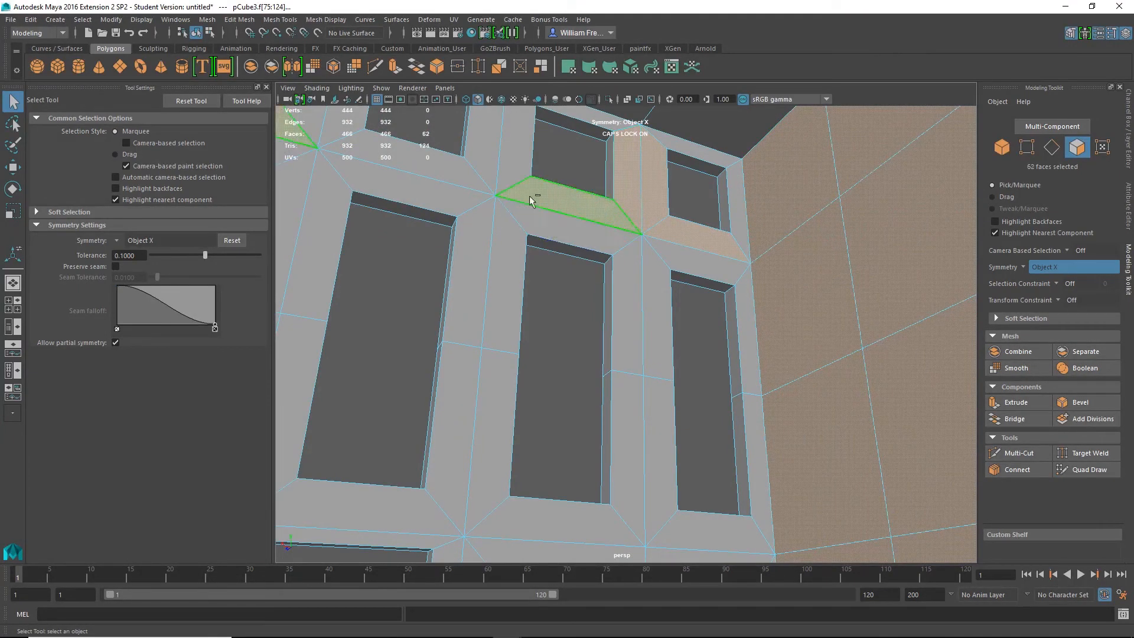
left_click(487, 187, "shift")
left_click(402, 153, "shift")
- Add the facade's interior faces around the upper halves of the middle-floor windows to the selection
left_click(470, 266, "shift")
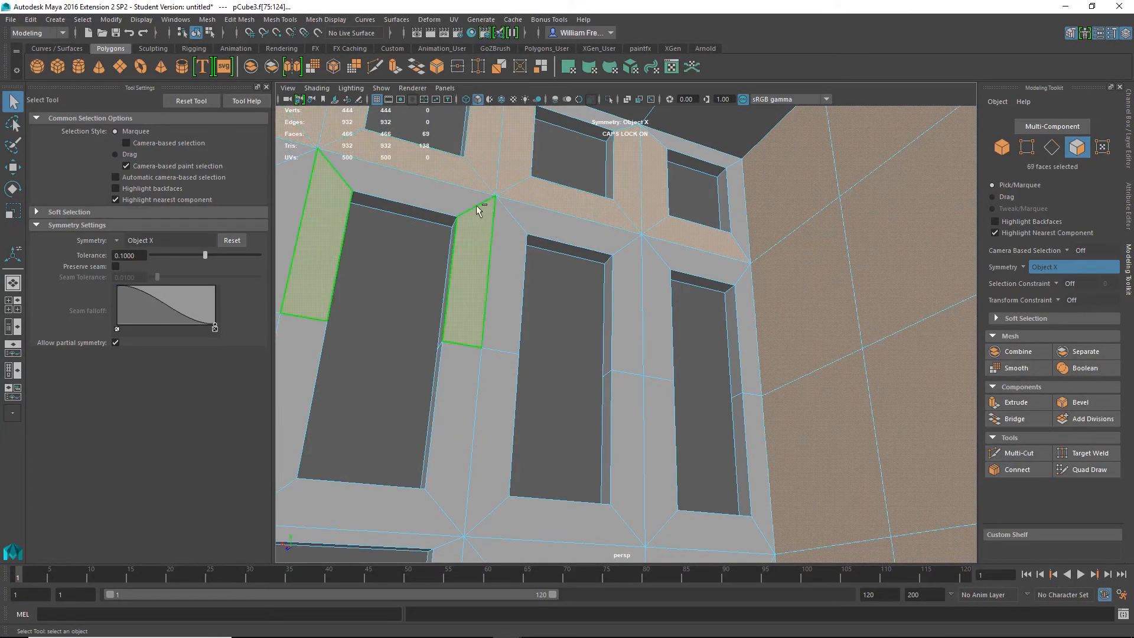
left_click(518, 211, "shift")
left_click(499, 231, "shift")
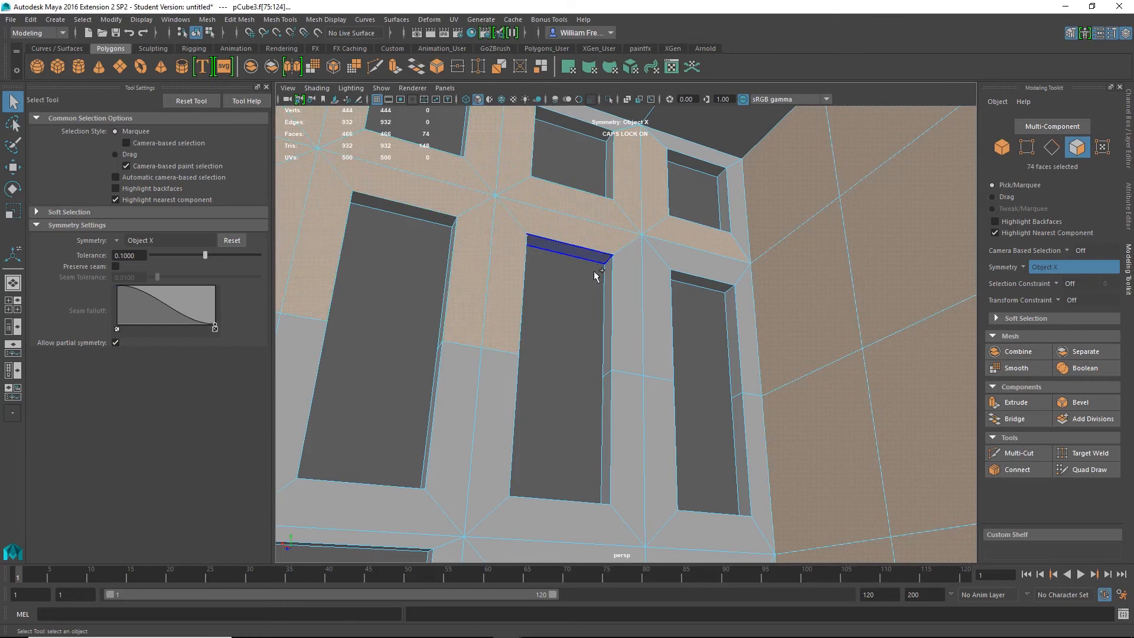
left_click(633, 294, "shift")
left_click(650, 287, "shift")
left_click(699, 259, "shift")
left_click(751, 331, "shift")
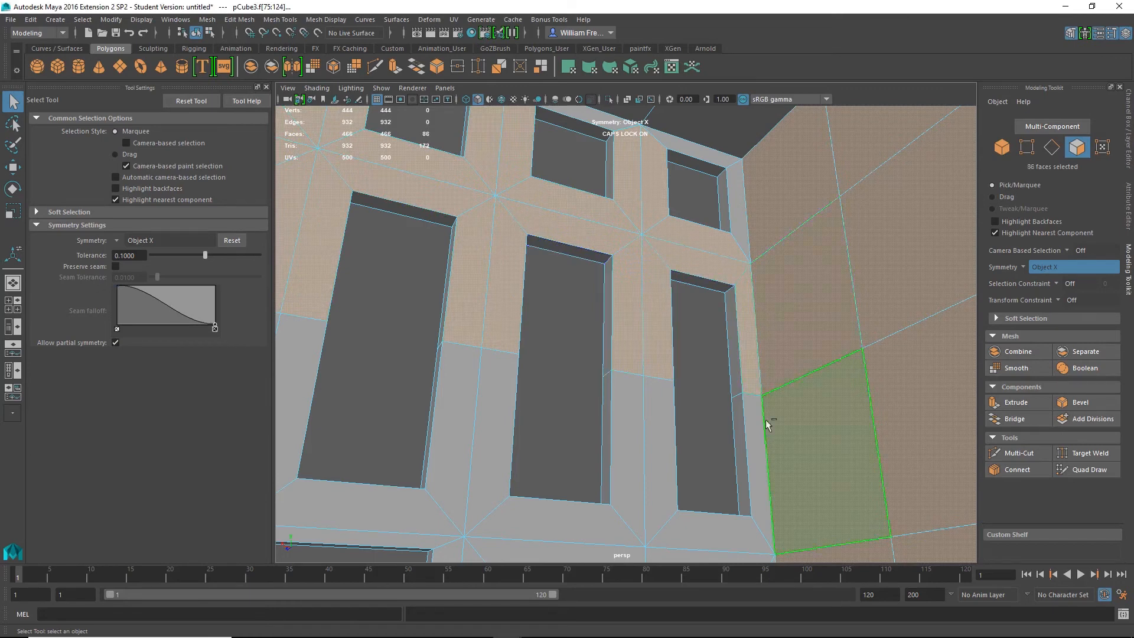
- Add the facade's interior faces around and below the lower halves of the middle-floor windows to the selection
left_click(762, 458, "shift")
left_click(694, 525, "shift")
left_click(658, 493, "shift")
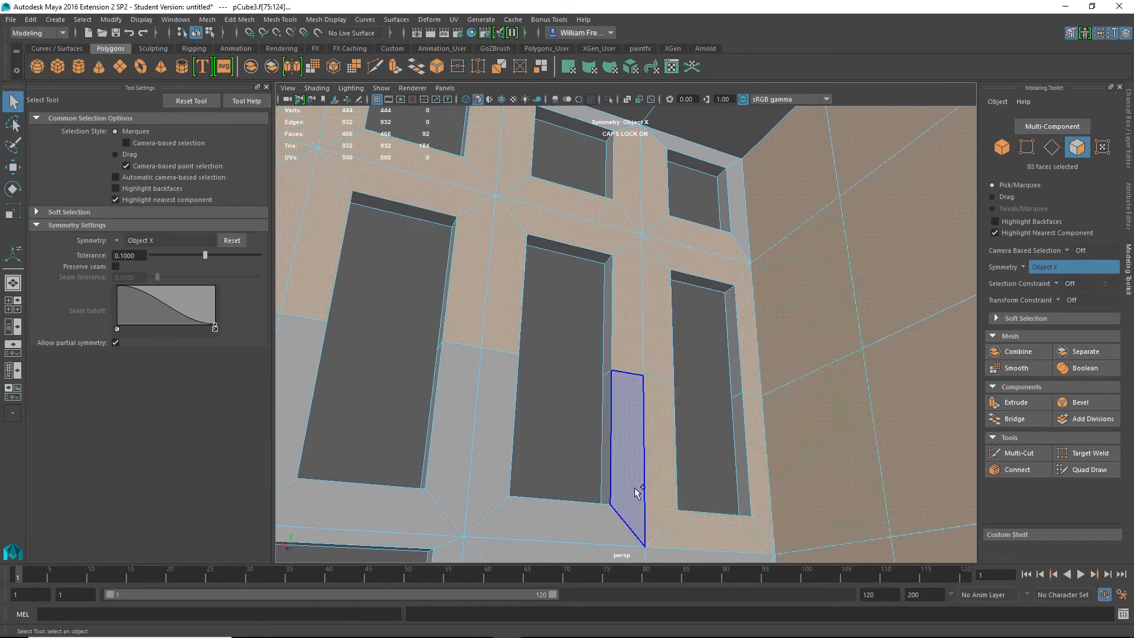
left_click(634, 493, "shift")
left_click(582, 512, "shift")
left_click(490, 467, "shift")
left_click(435, 458, "shift")
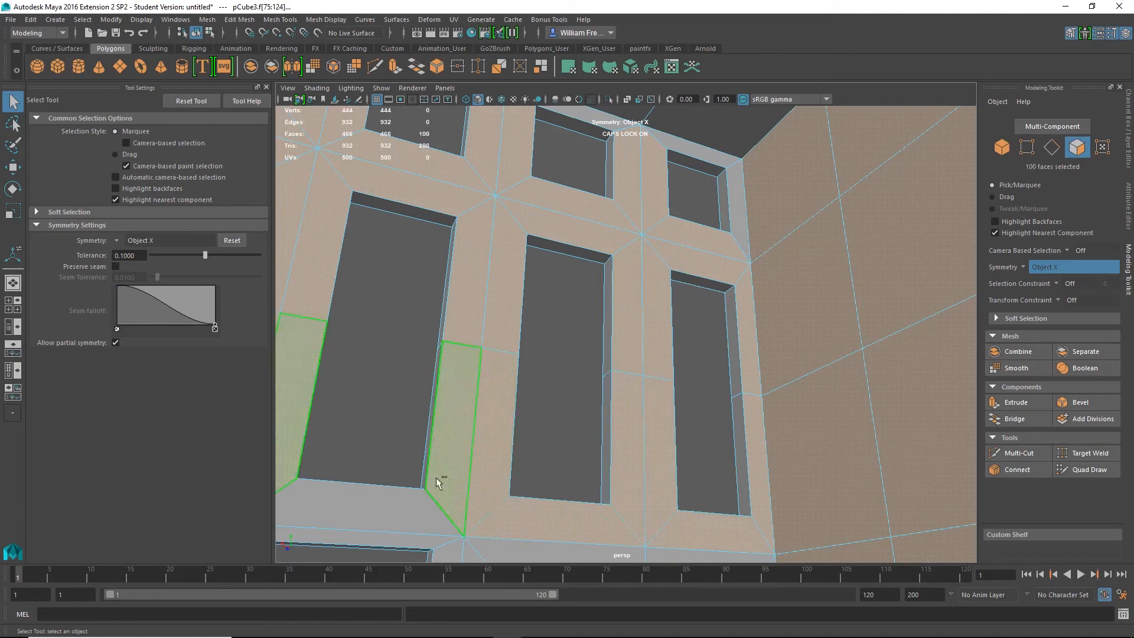
left_click(389, 502, "shift")
- Add the remaining interior facade faces above and beside the top-floor windows, up to the ceiling, to the selection
left_click_drag(712, 297, 740, 301, "alt")
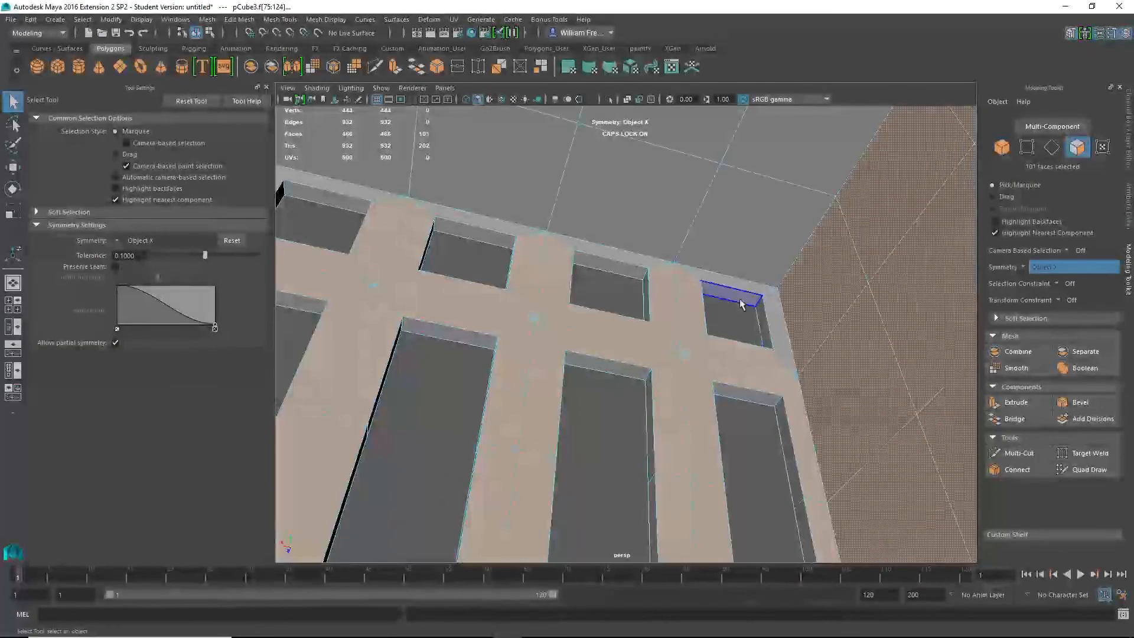
left_click(774, 319, "shift")
left_click(643, 269, "shift")
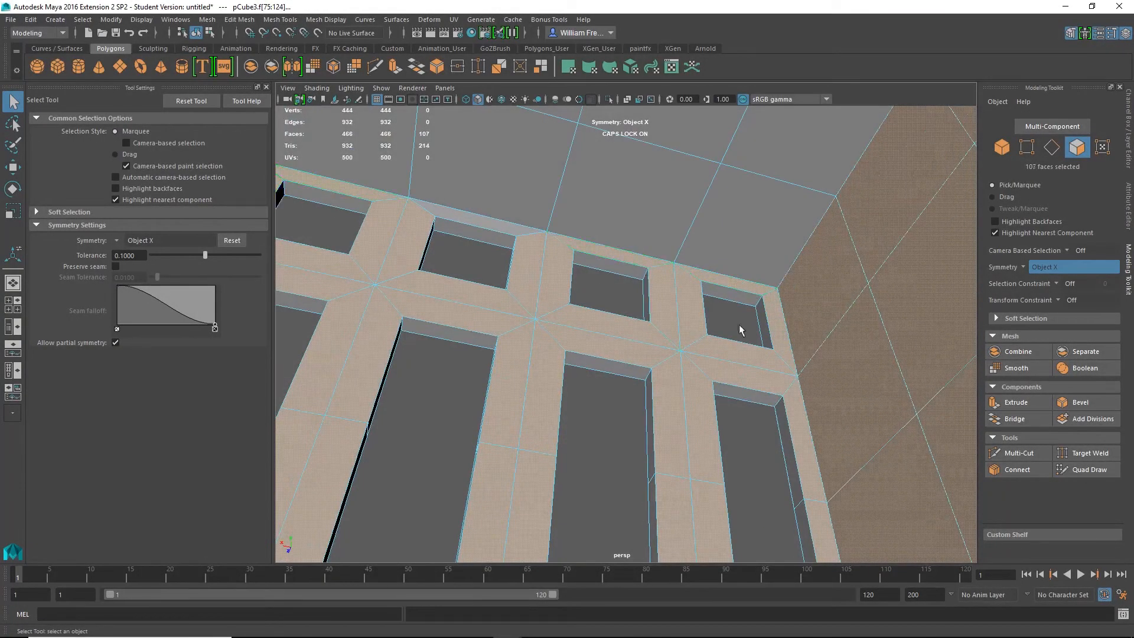
left_click(509, 231, "shift")
- Add the facade's interior faces surrounding the two wide ground-floor openings to the selection
left_click_drag(509, 232, 464, 438, "alt")
left_click(378, 225, "shift")
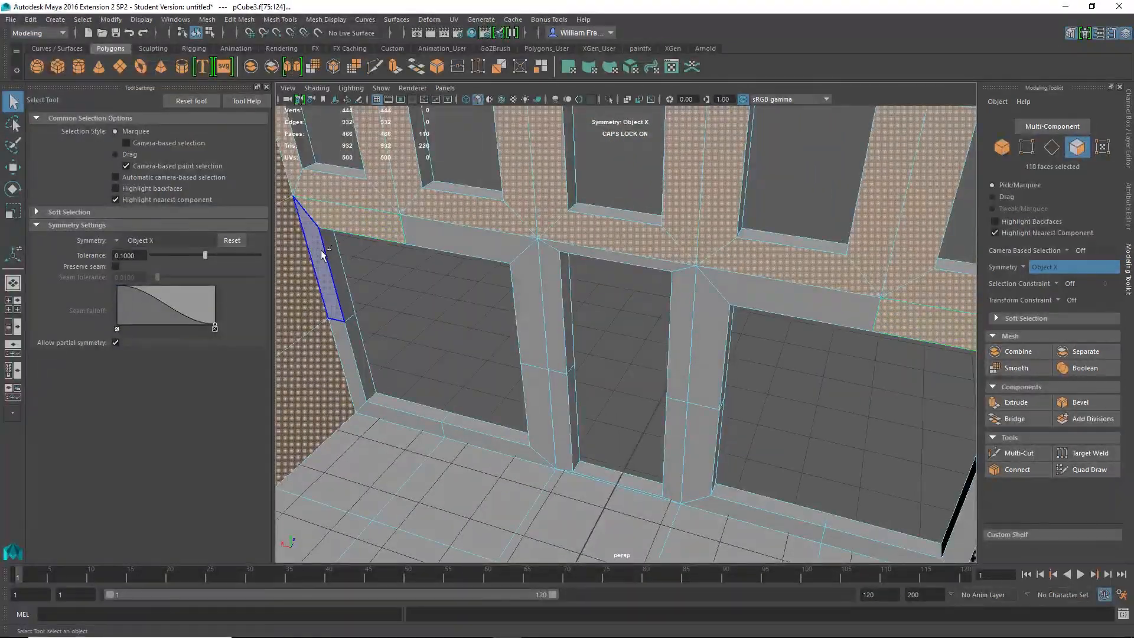
left_click(323, 254, "shift")
left_click(350, 363, "shift")
left_click(380, 410, "shift")
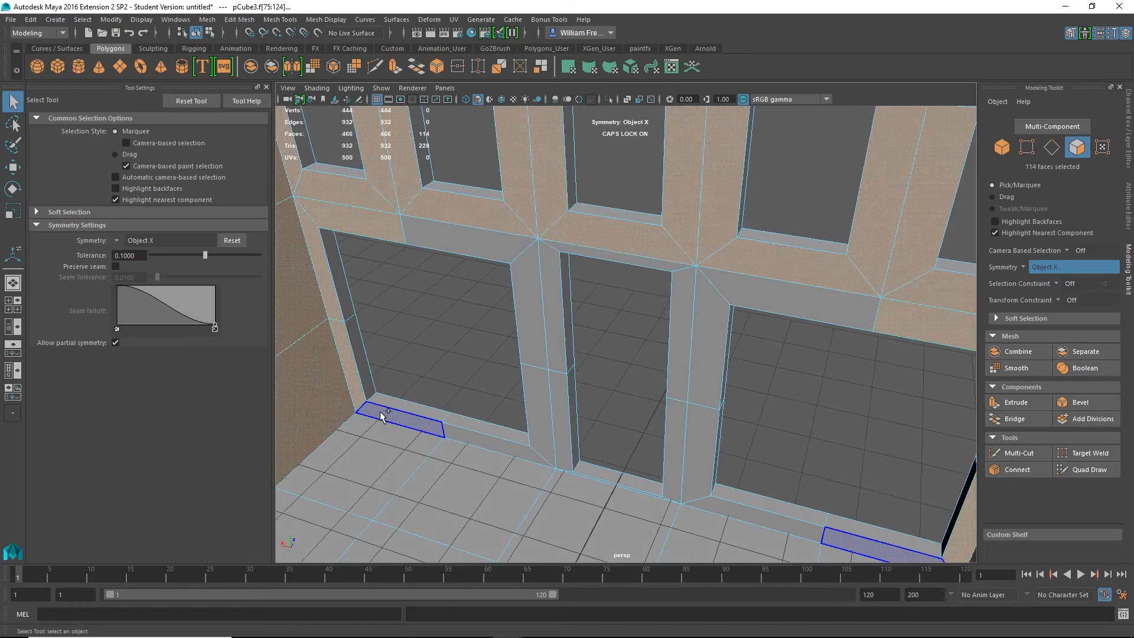
left_click(475, 437, "shift")
left_click(539, 408, "shift")
left_click(532, 319, "shift")
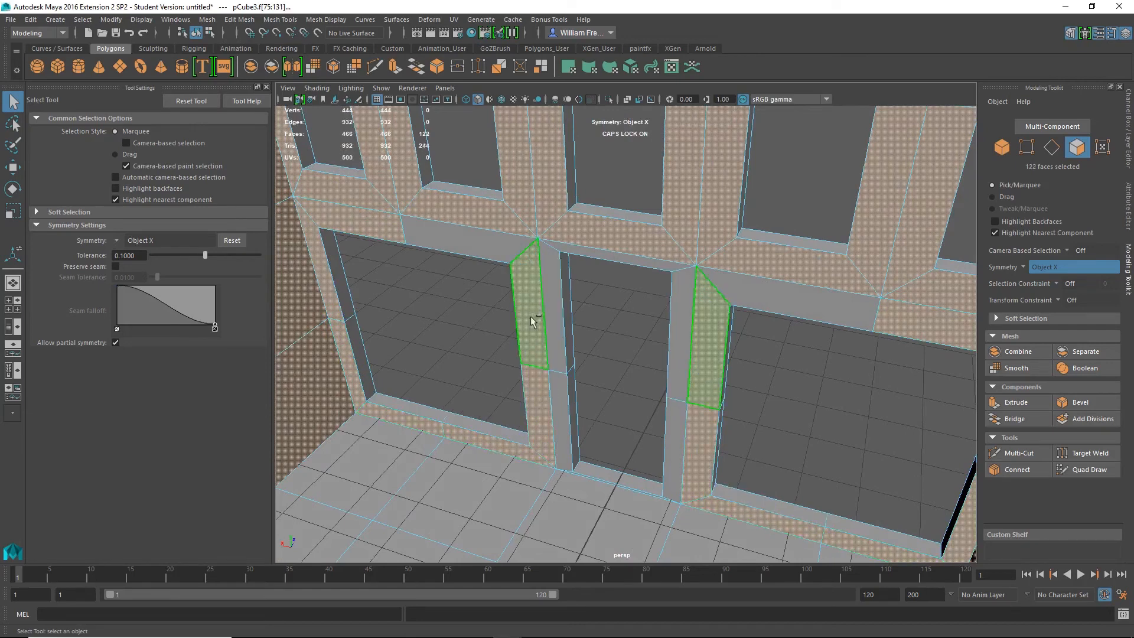
left_click(498, 257, "shift")
- Add the facade's interior faces around the central doorway, including the thin strip under it, to the selection
left_click(553, 272, "shift")
left_click(572, 251, "shift")
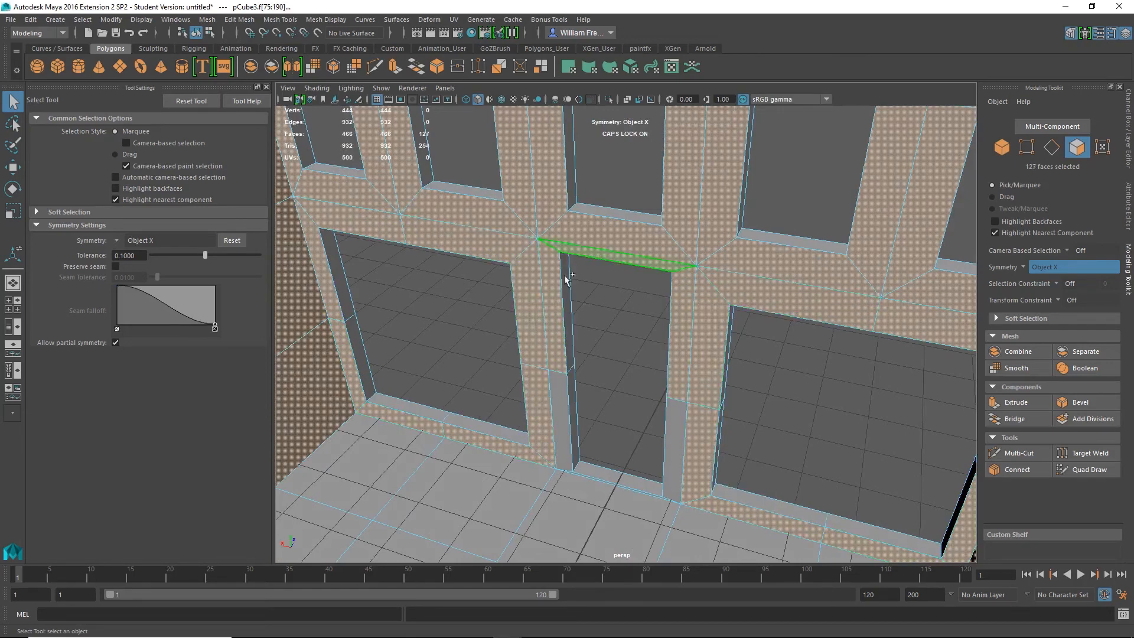
left_click(560, 423, "shift")
left_click(673, 485, "ctrl")
left_click_drag(639, 520, 668, 438, "alt")
middle_click_drag(668, 438, 756, 324, "alt")
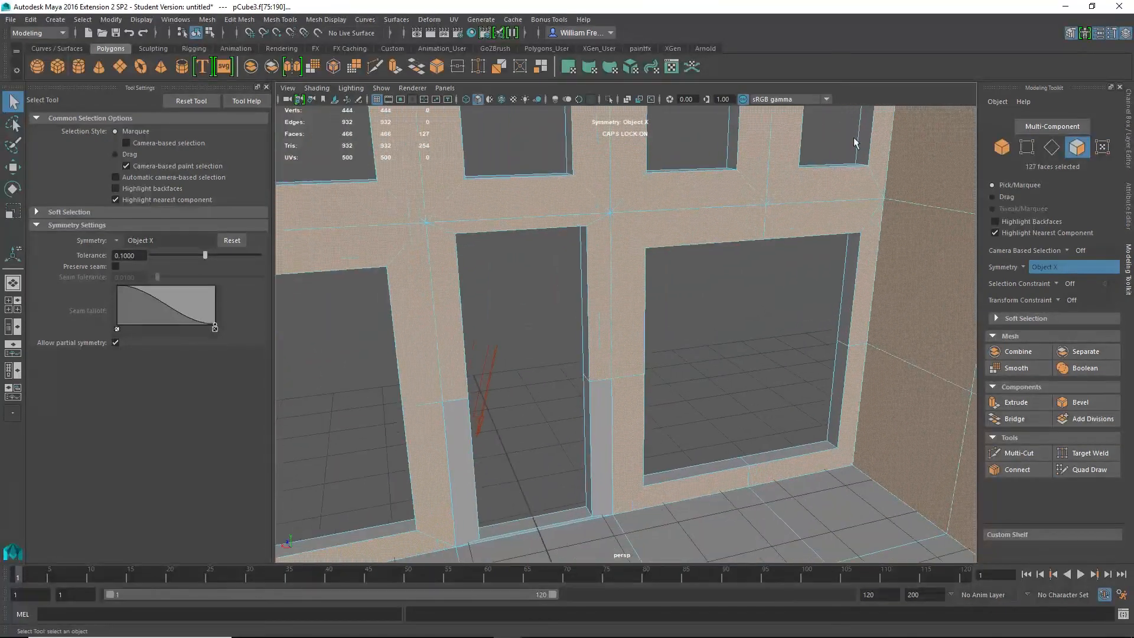
left_click(602, 476, "shift")
left_click(583, 520, "shift")
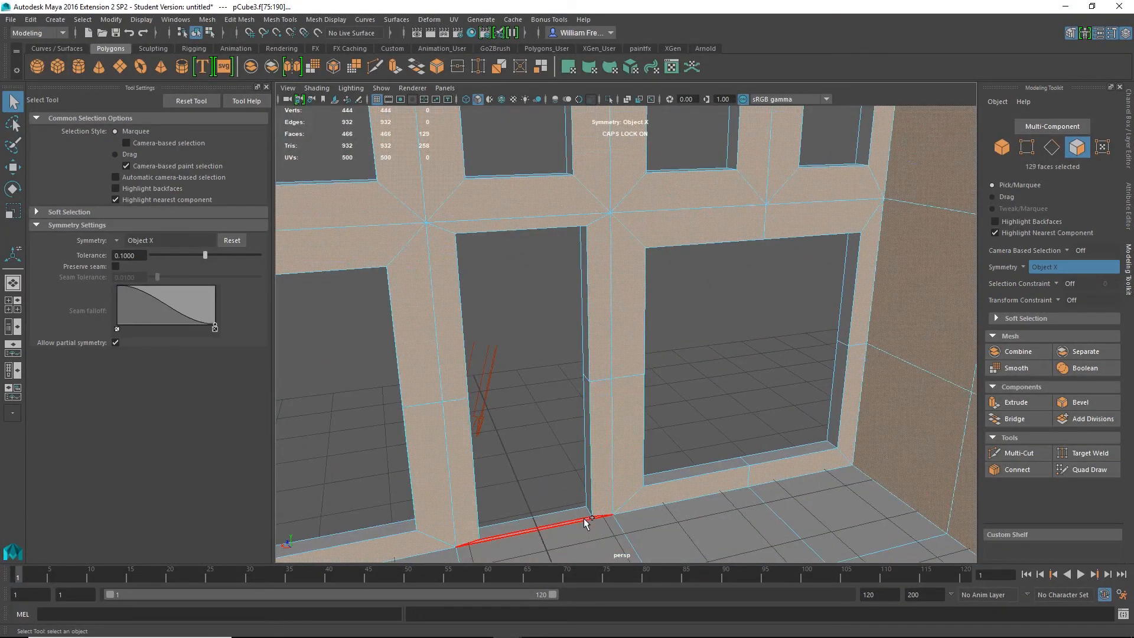
- Add the outermost columns of the back wall's interior faces to the selection
left_click_drag(690, 447, 921, 417, "alt")
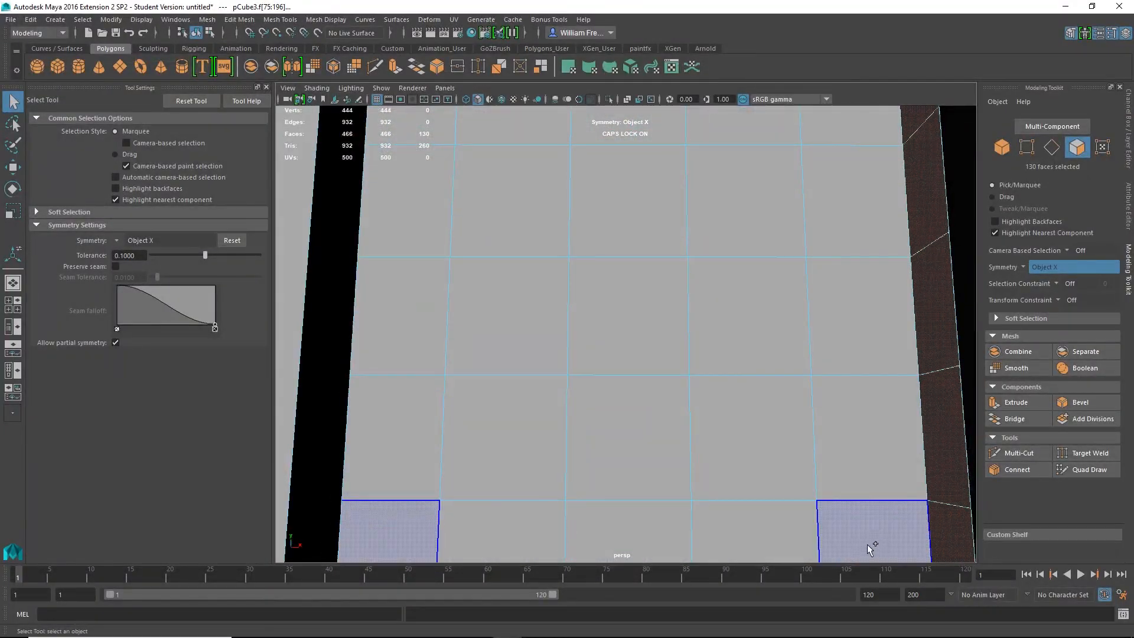
left_click(867, 545, "shift")
left_click(860, 464, "shift")
left_click(841, 226, "shift")
left_click(842, 136, "shift")
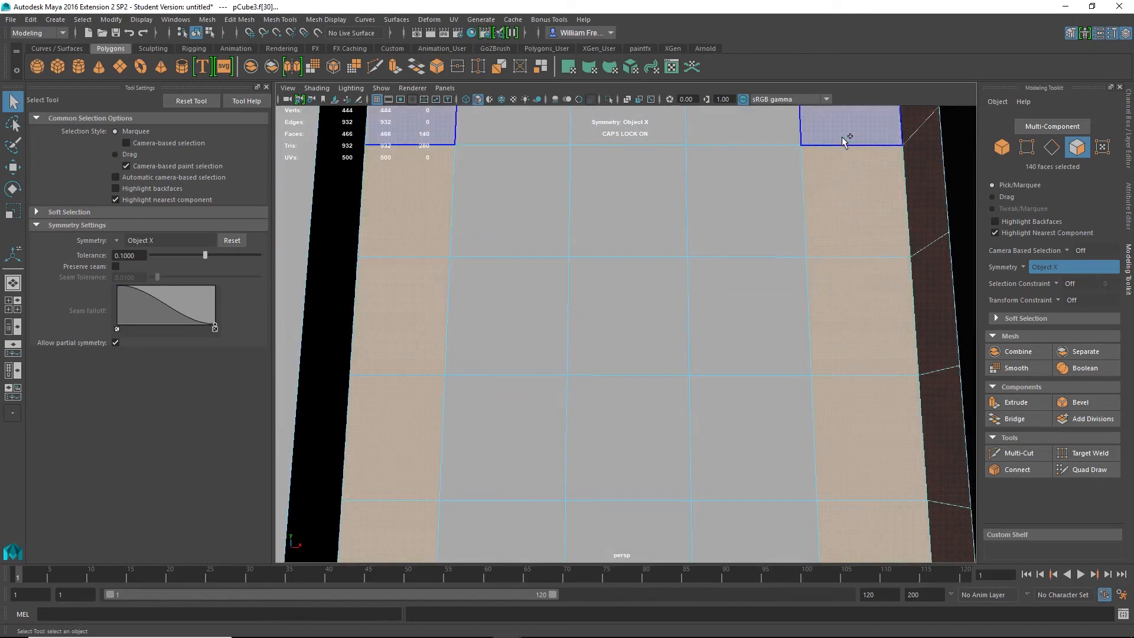
- Add the second column in from each side of the back wall's interior faces to the selection
left_click(768, 141, "shift")
left_click(757, 173, "shift")
left_click(756, 173, "shift")
left_click(729, 303, "shift")
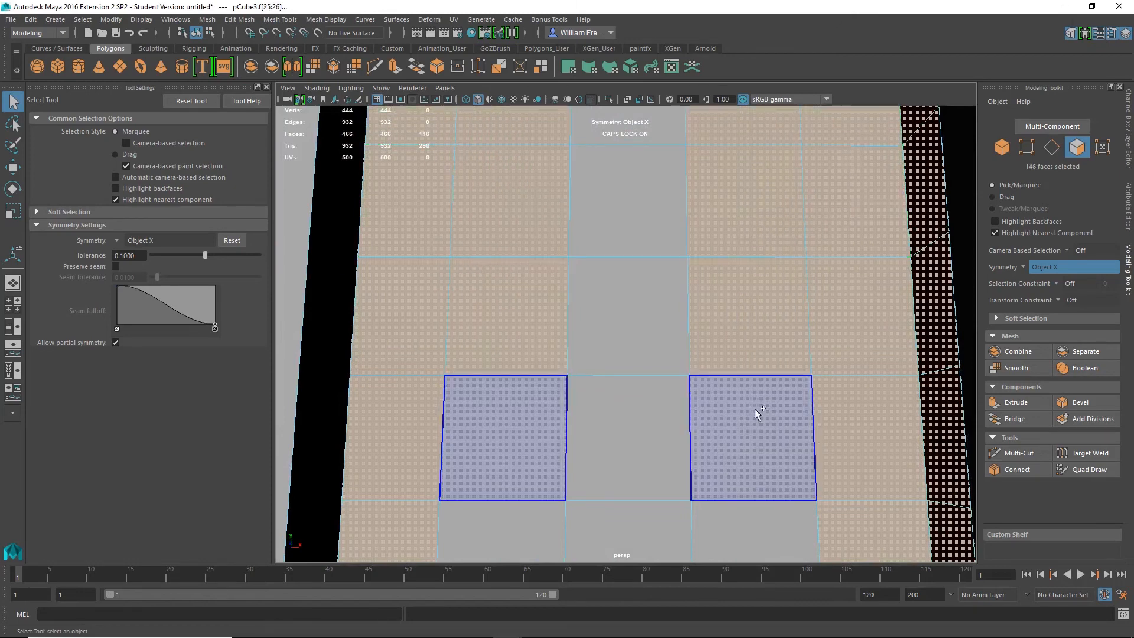
left_click(754, 414, "shift")
left_click(724, 520, "shift")
- Add the centre column of the back wall's interior faces to the selection
left_click(684, 521, "shift")
left_click(665, 464, "shift")
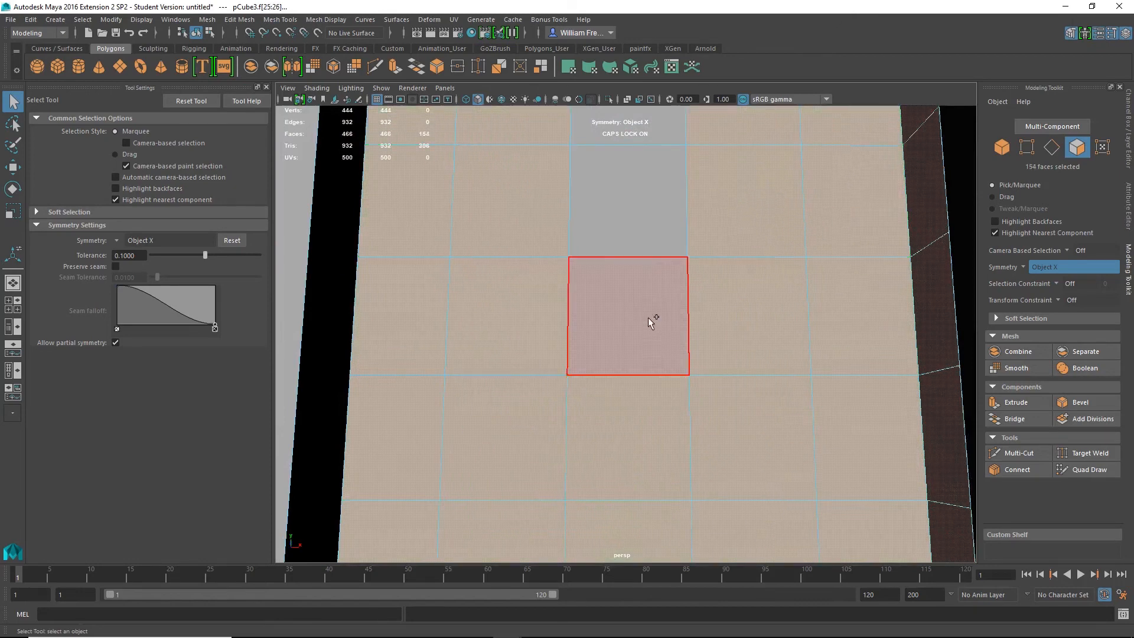
left_click(648, 317, "shift")
left_click(612, 209, "shift")
left_click(664, 125, "shift")
- Deselect the stray exterior faces on the building's side and rear walls, checking the shell from all around
left_click_drag(665, 125, 778, 422, "alt")
right_click_drag(778, 421, 496, 304, "alt")
left_click_drag(531, 348, 652, 301, "alt")
left_click(564, 377, "ctrl")
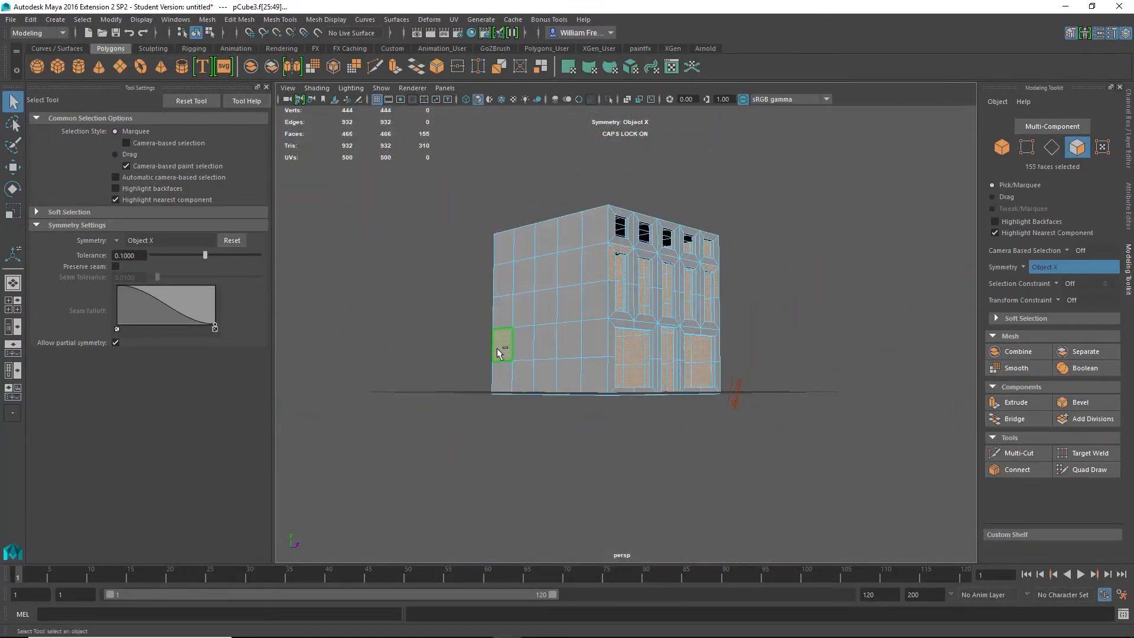
left_click(506, 349, "ctrl")
left_click_drag(777, 430, 548, 443, "alt")
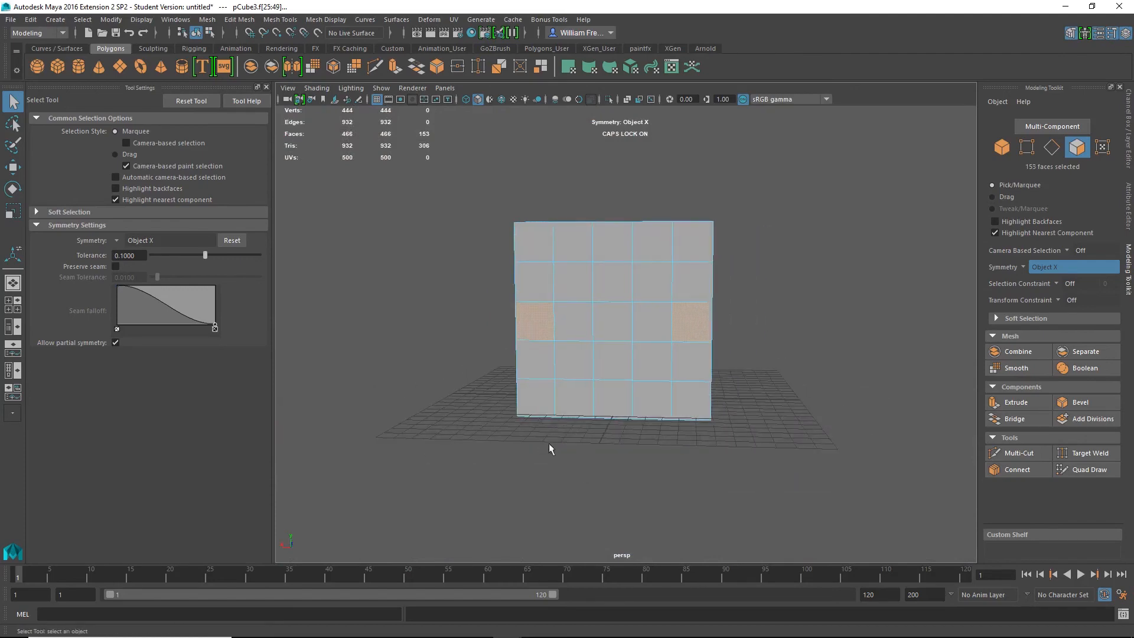
left_click(535, 314, "ctrl")
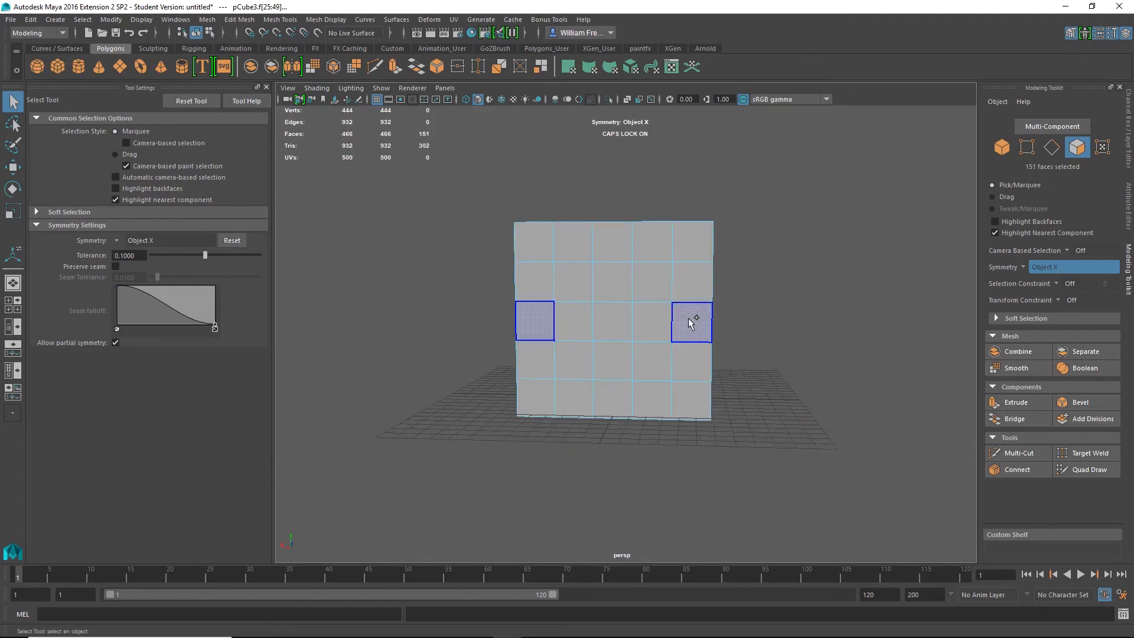
left_click_drag(910, 416, 599, 424, "alt")
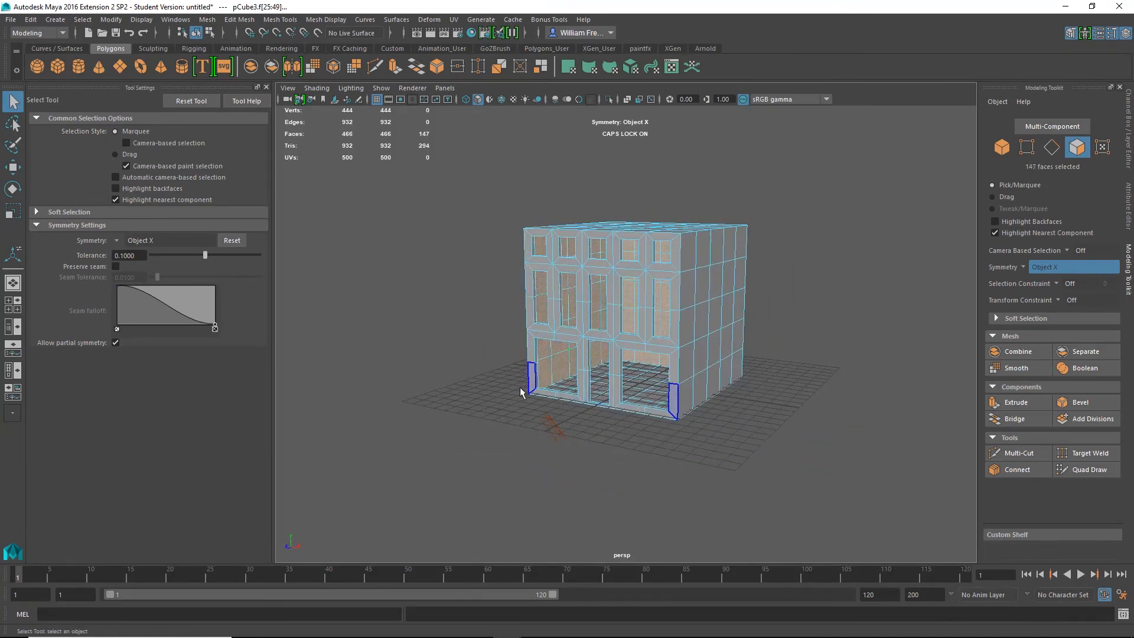
left_click_drag(521, 392, 776, 435, "alt")
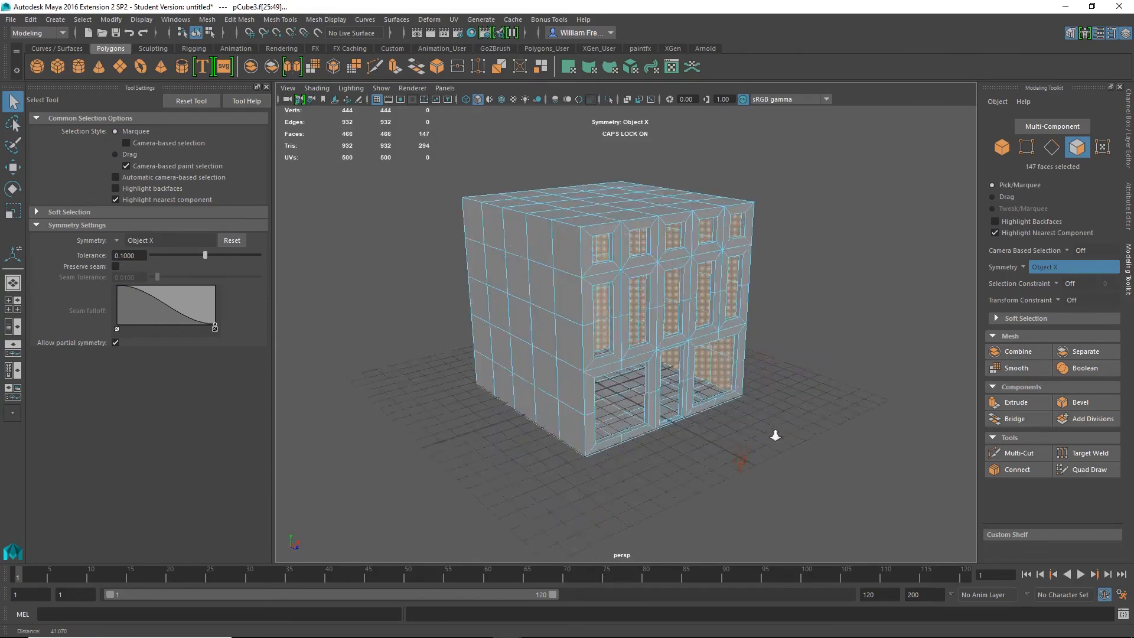
right_click_drag(775, 435, 995, 516, "alt")
left_click_drag(915, 522, 809, 485, "alt")
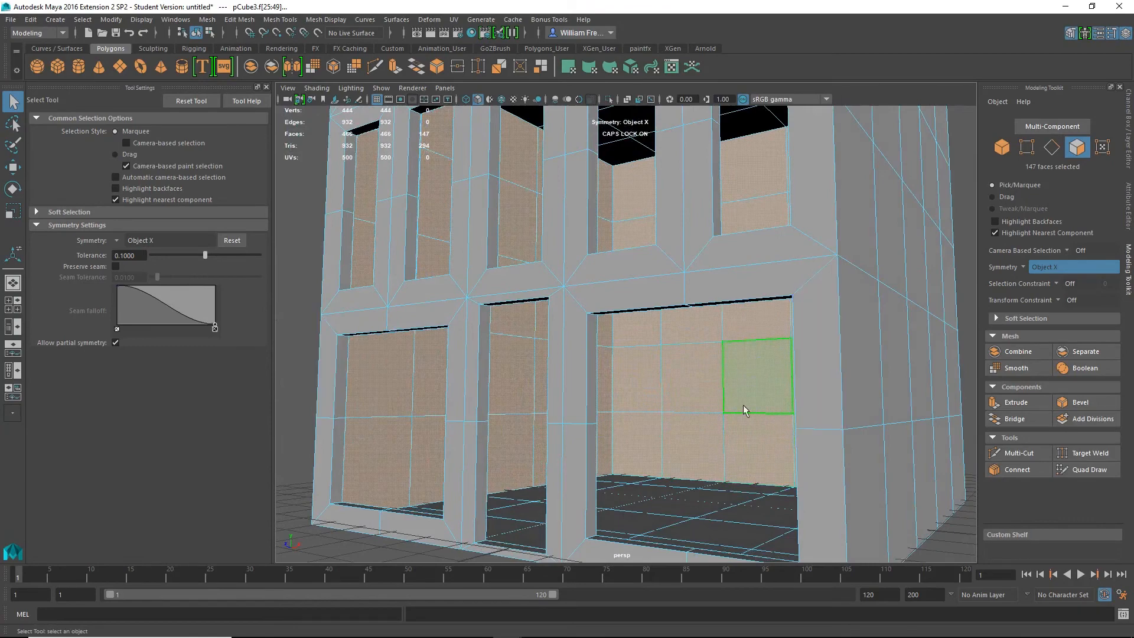
key("f")
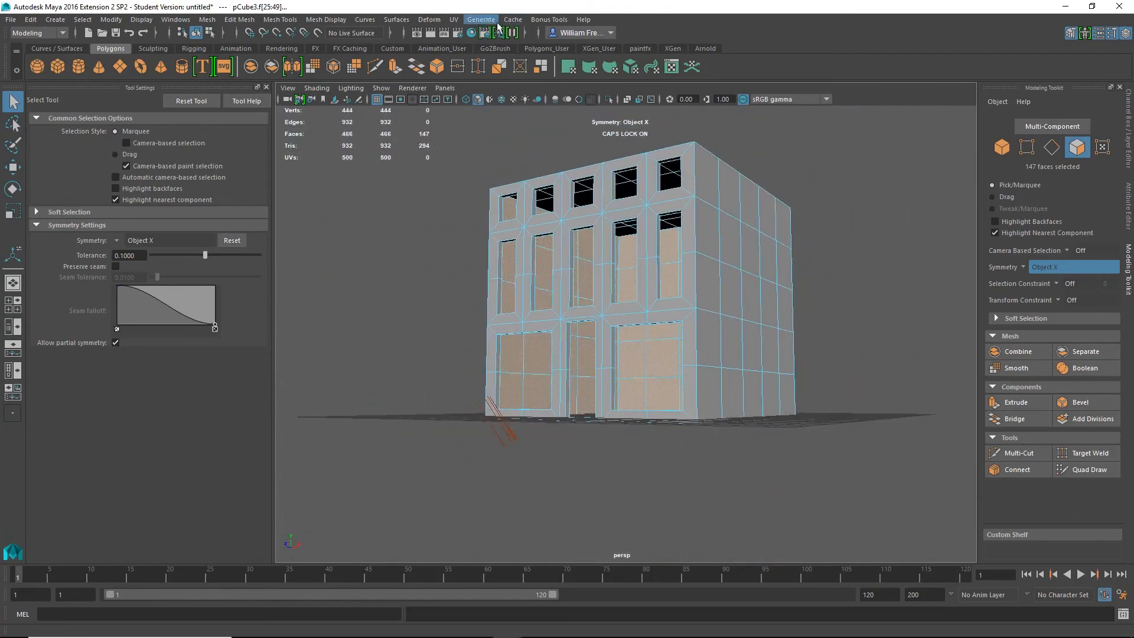
- Open the UV Editor, frame the UV layout, and arrange the editor and the building side by side
left_click(454, 19)
left_click(476, 51)
left_click_drag(795, 118, 428, 104)
key("f")
scroll(478, 320, "down", 2)
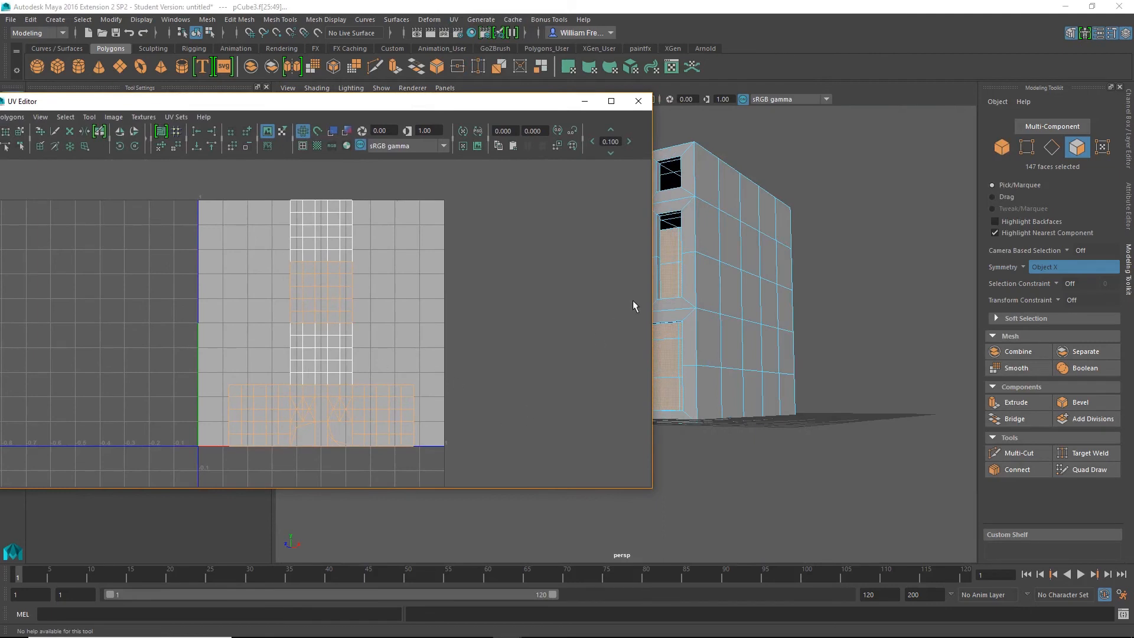
left_click_drag(412, 105, 296, 176)
right_click_drag(821, 313, 768, 319, "alt")
left_click_drag(786, 321, 827, 328, "alt")
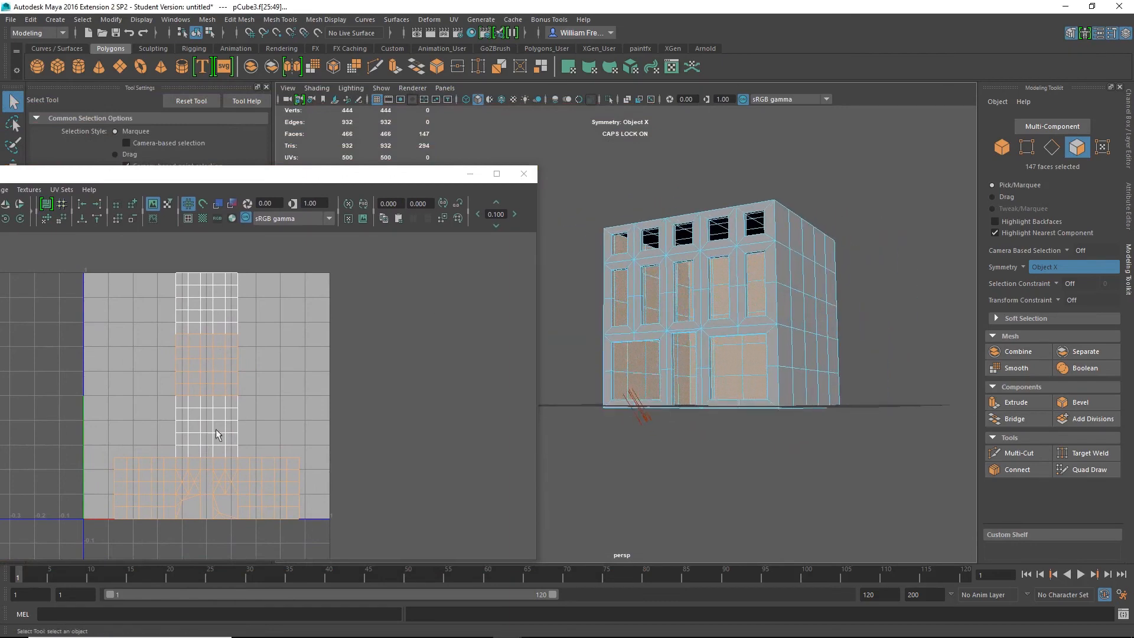
- Apply automatic UV mapping to the selected interior faces and move their shells just outside the 0–1 UV square
left_click_drag(813, 272, 869, 306, "alt")
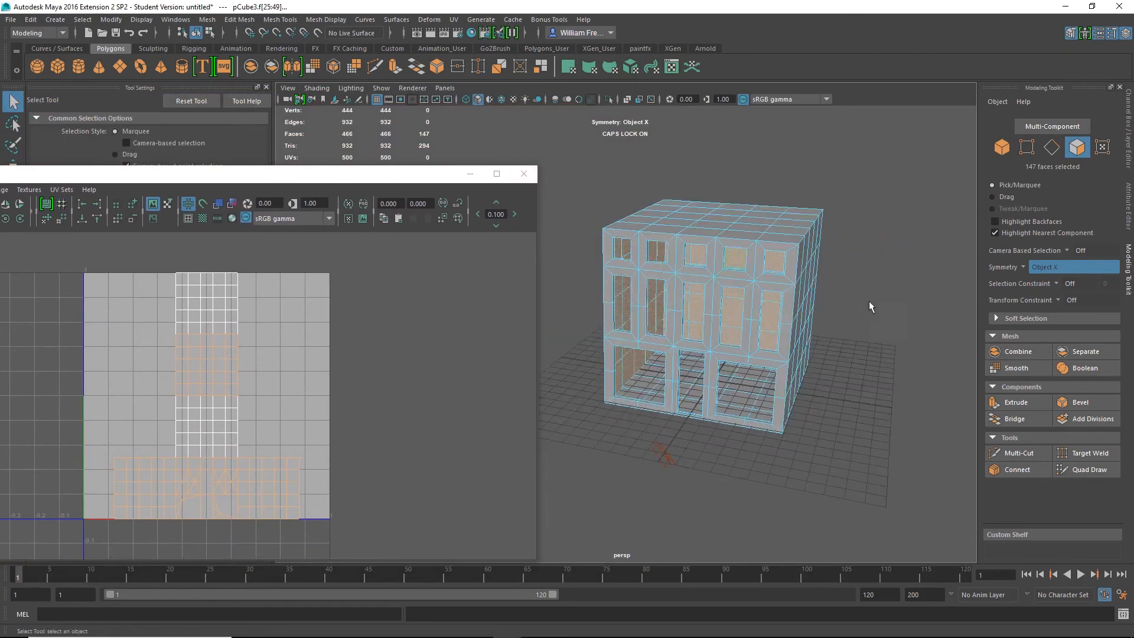
left_click(454, 20)
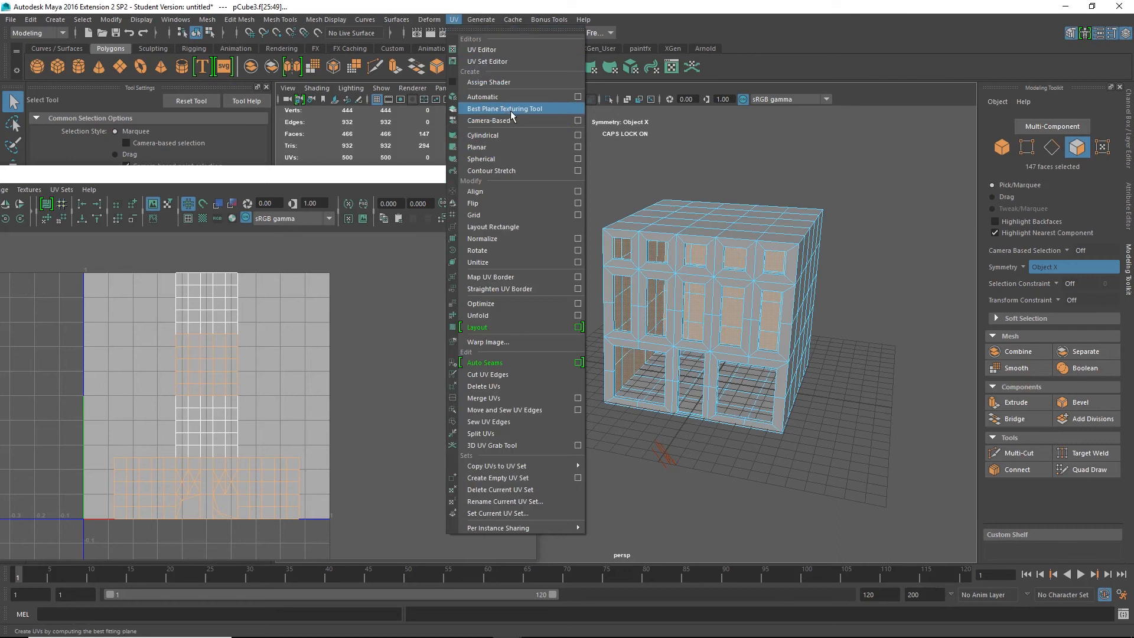
left_click(484, 97)
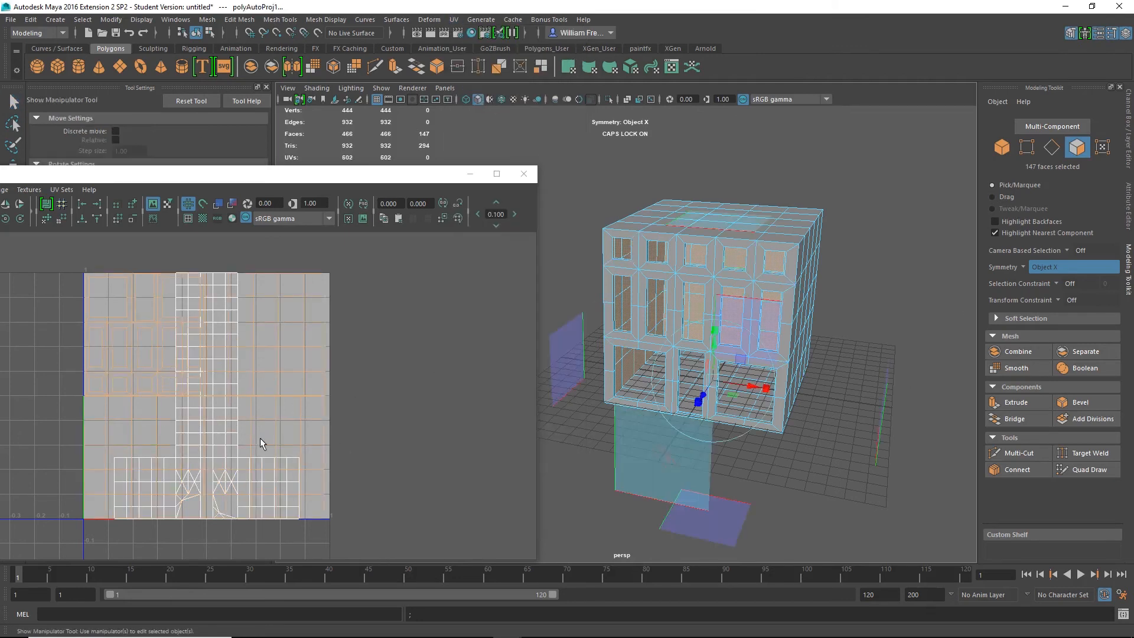
left_click_drag(275, 396, 519, 397)
scroll(385, 421, "down", 1)
scroll(385, 421, "down", 1)
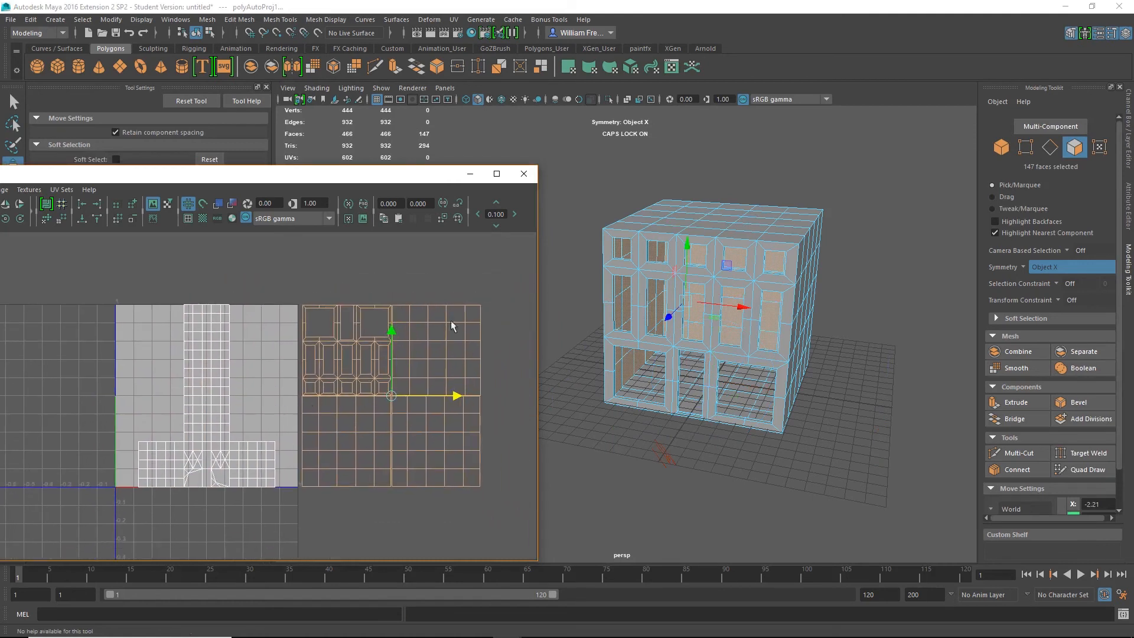
middle_click_drag(460, 306, 396, 321, "alt")
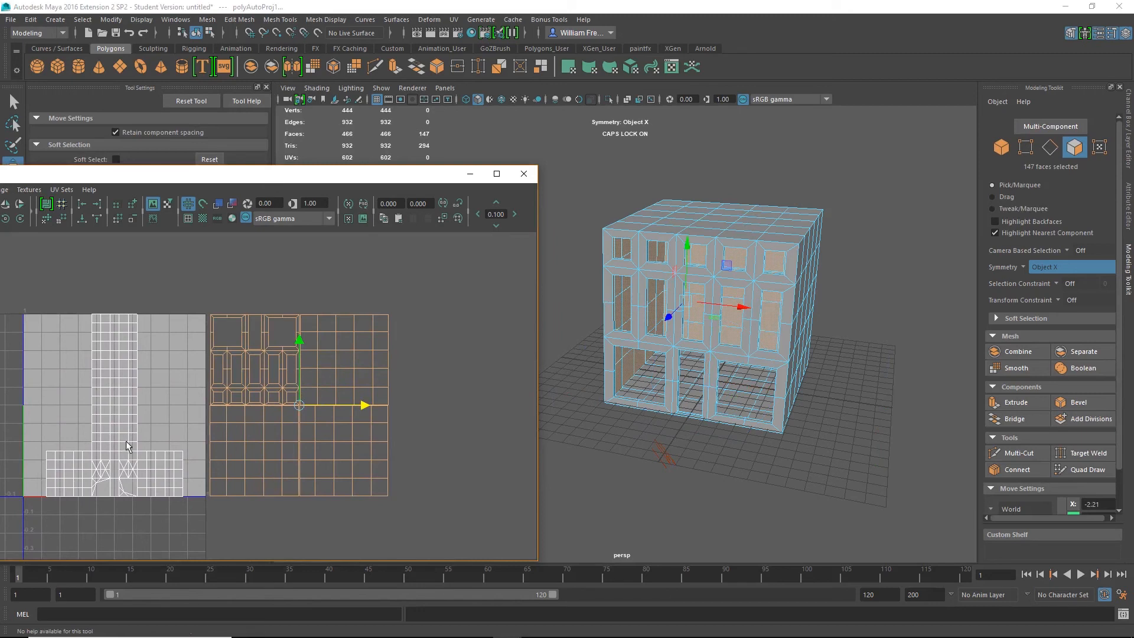
- Select all remaining faces inside the 0–1 UV square, apply automatic UV mapping to them, and clear the selection
left_click_drag(26, 294, 190, 554)
right_click_drag(159, 496, 161, 479)
left_click_drag(29, 262, 188, 561)
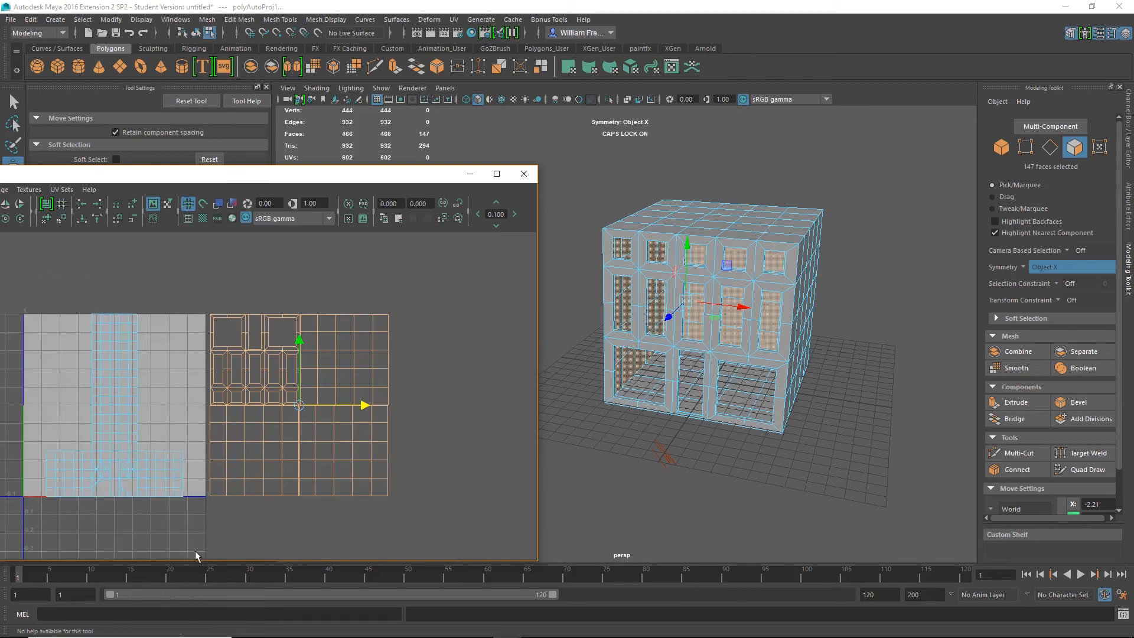
left_click_drag(874, 439, 865, 384, "alt")
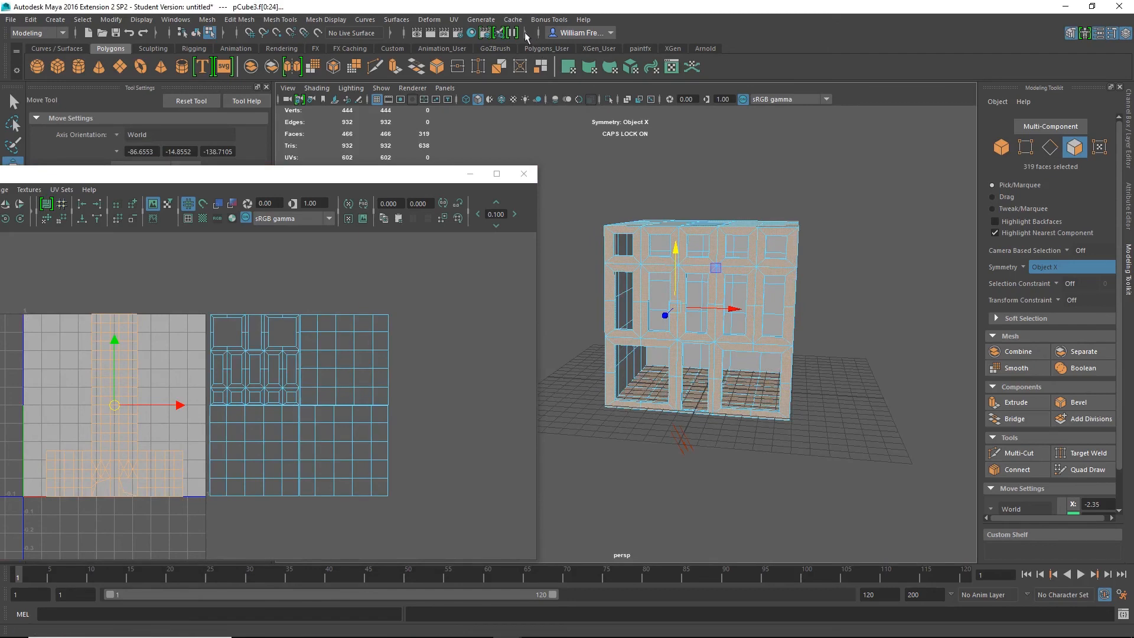
left_click(454, 19)
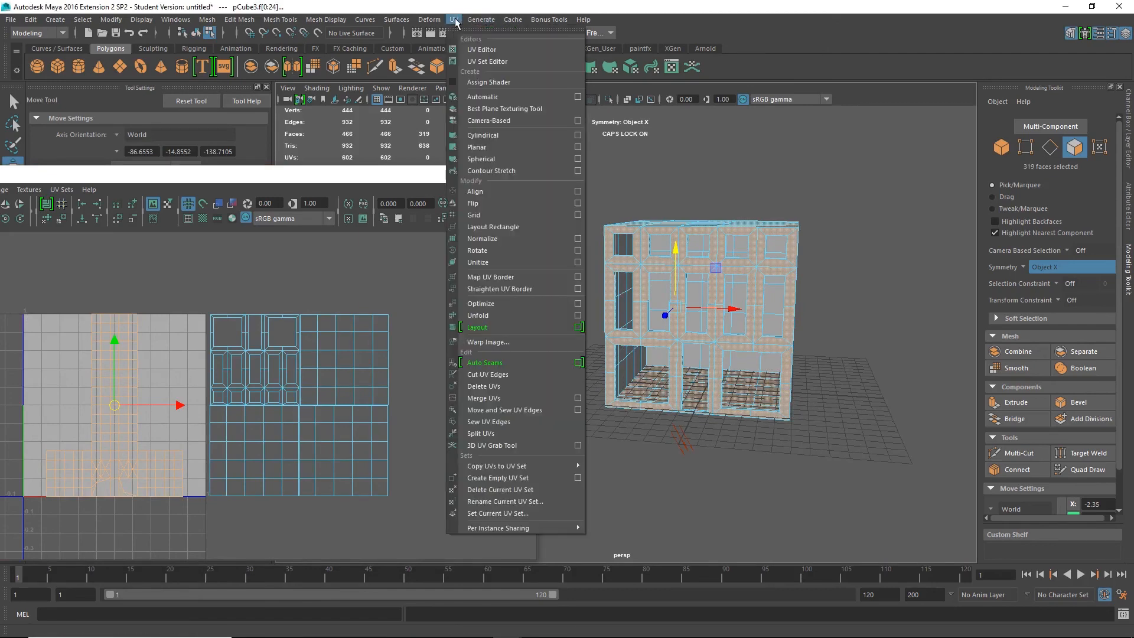
left_click(479, 97)
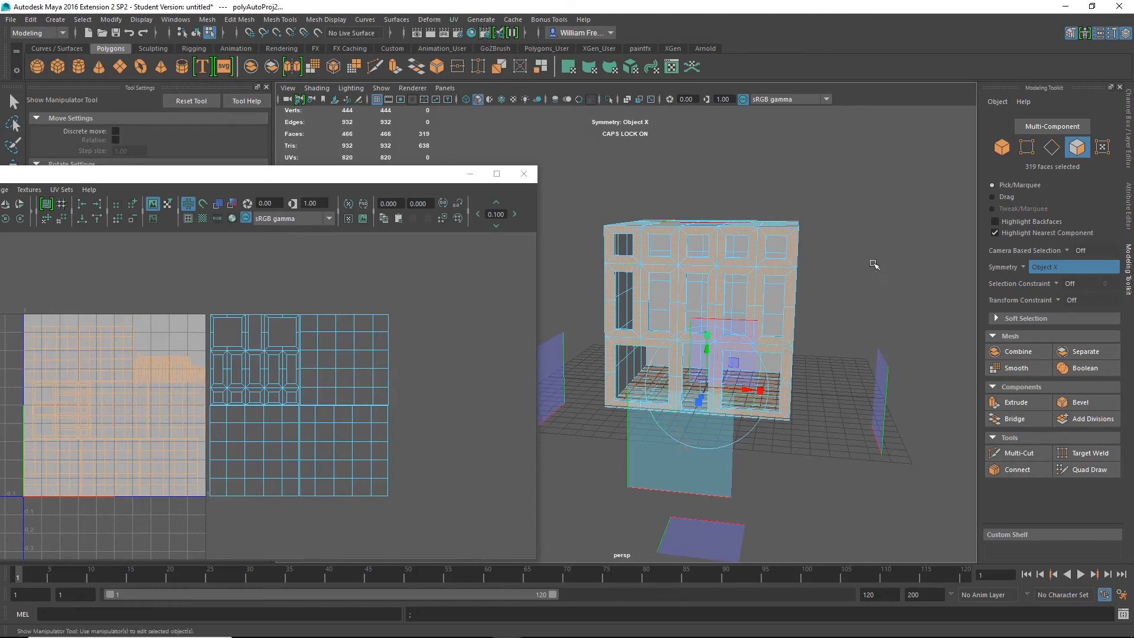
left_click(792, 372)
left_click_drag(792, 372, 697, 378, "alt")
left_click(567, 331)
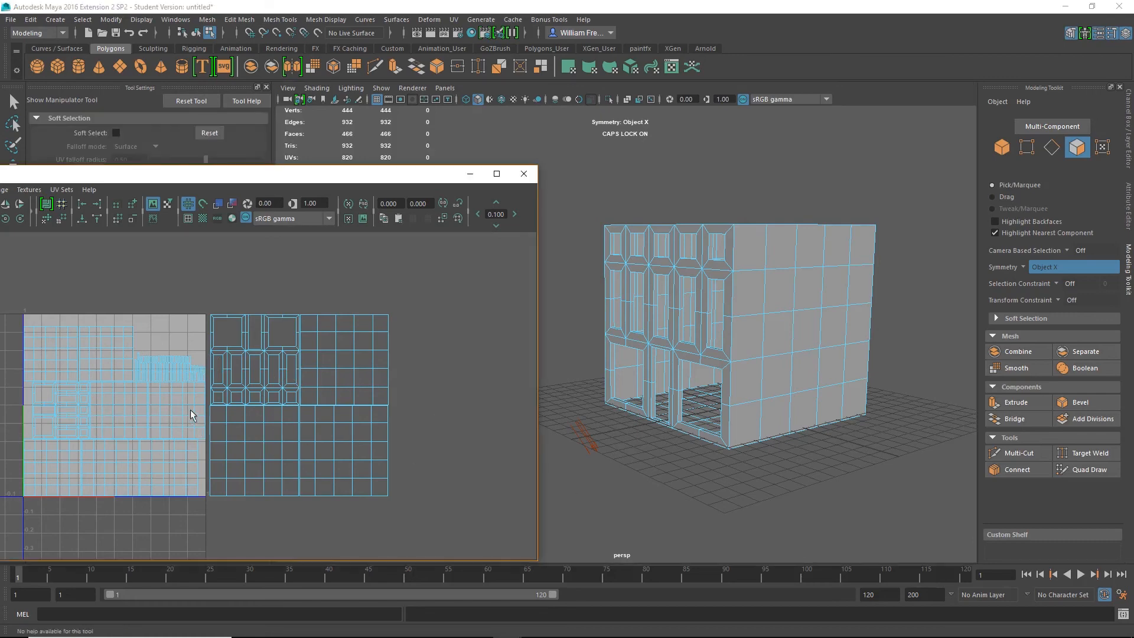
- Switch to UV selection, pick a UV on the upper plain interior wall shell, and reposition the UV Editor to show it fully
scroll(194, 415, "up", 4)
right_click(399, 261)
right_click_drag(399, 262, 452, 286)
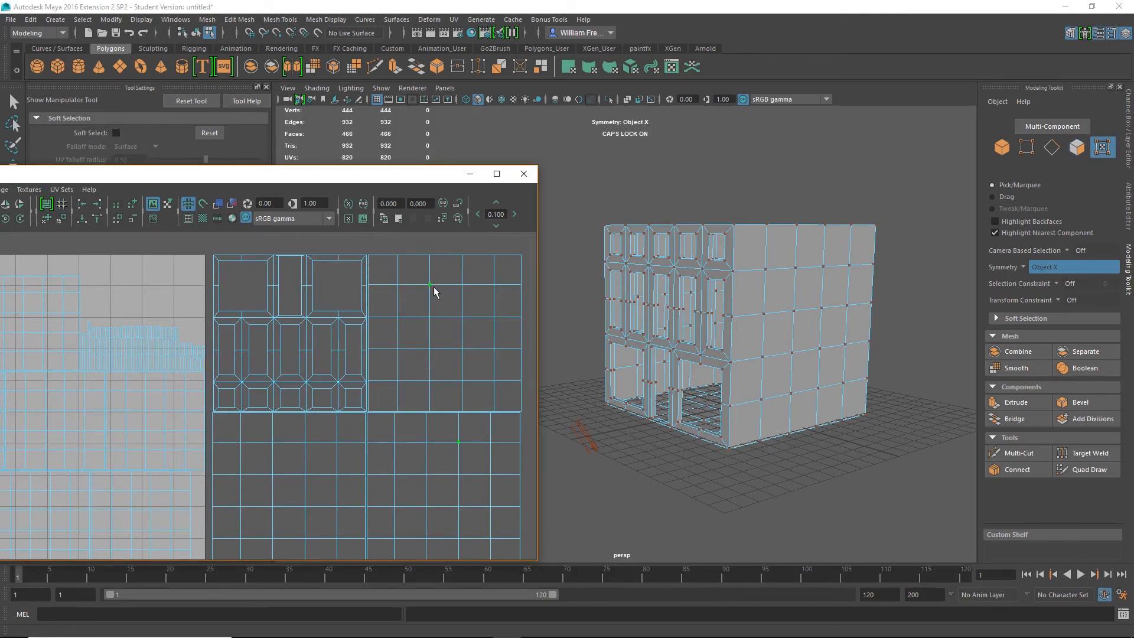
left_click(434, 291)
left_click_drag(151, 183, 650, 138)
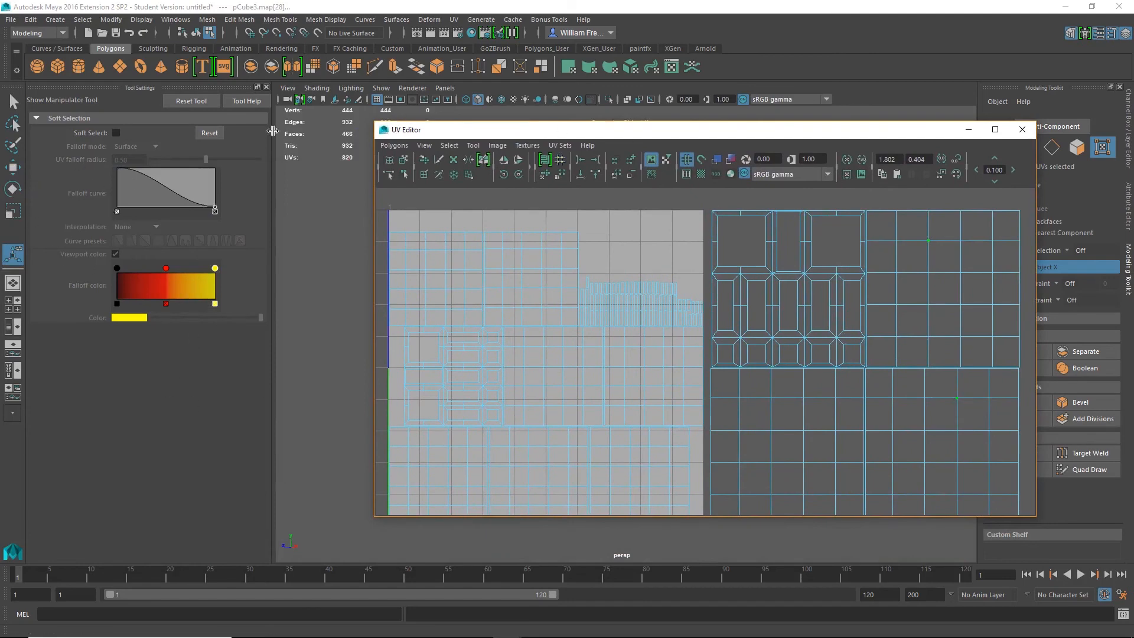
- Turn off the Select tool's Object X symmetry and pick a single UV on the upper plain interior wall shell
left_click(13, 102)
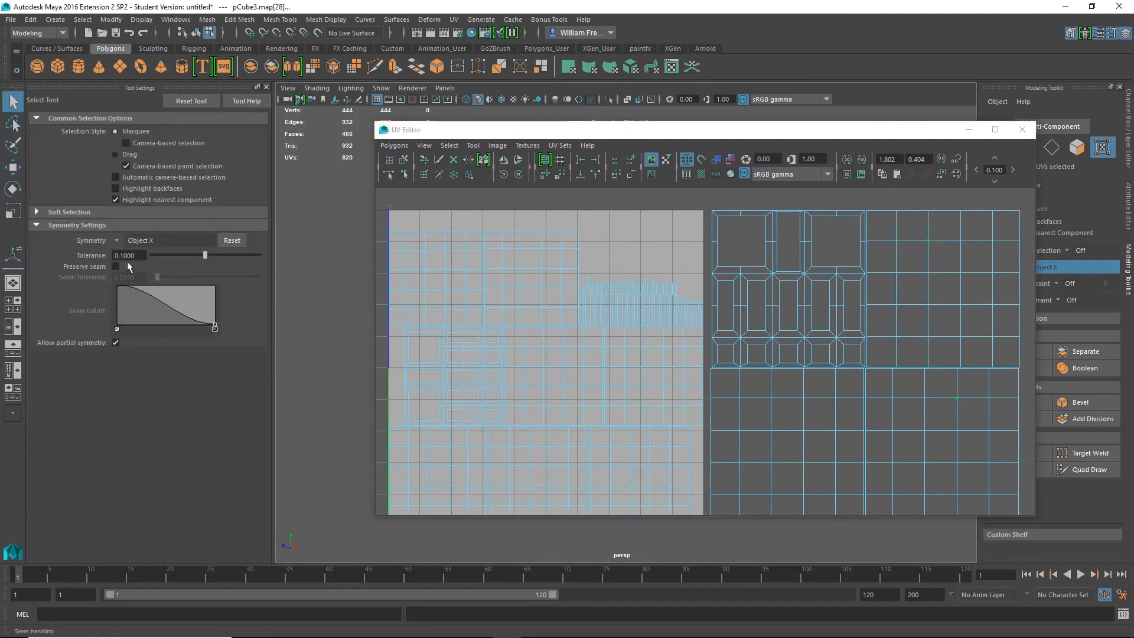
left_click(142, 241)
left_click(140, 245)
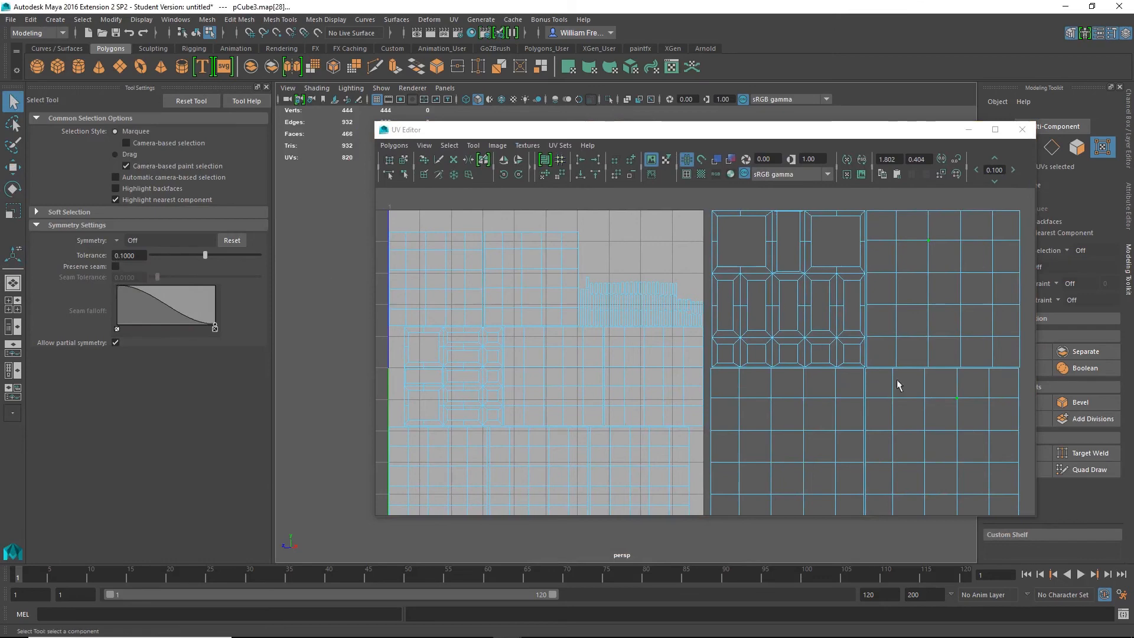
right_click_drag(936, 323, 992, 319)
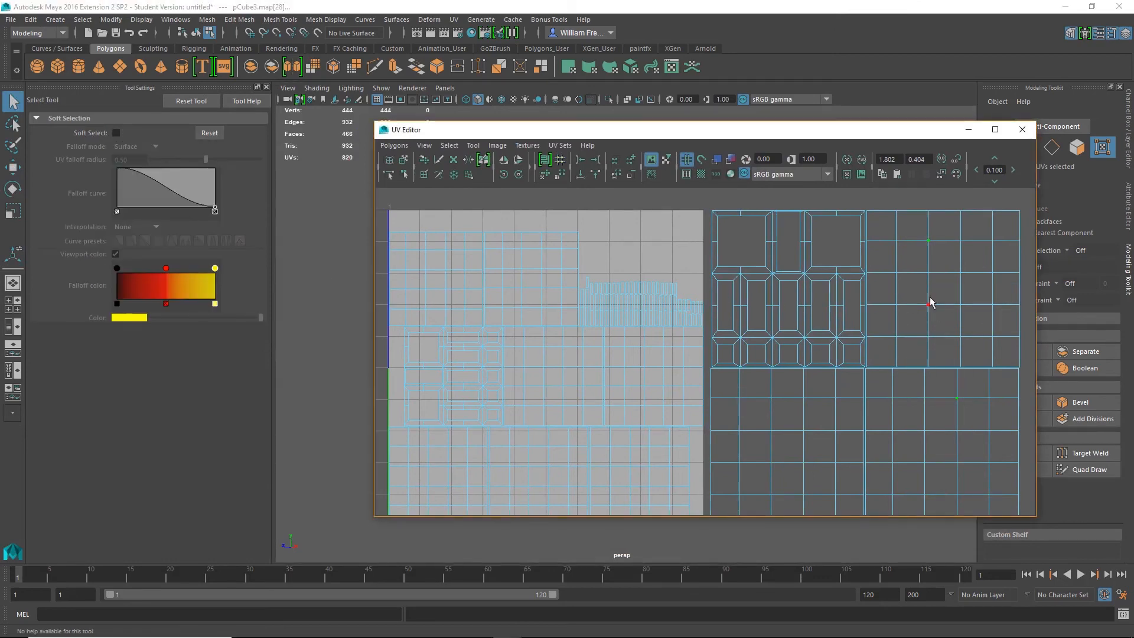
left_click(978, 341)
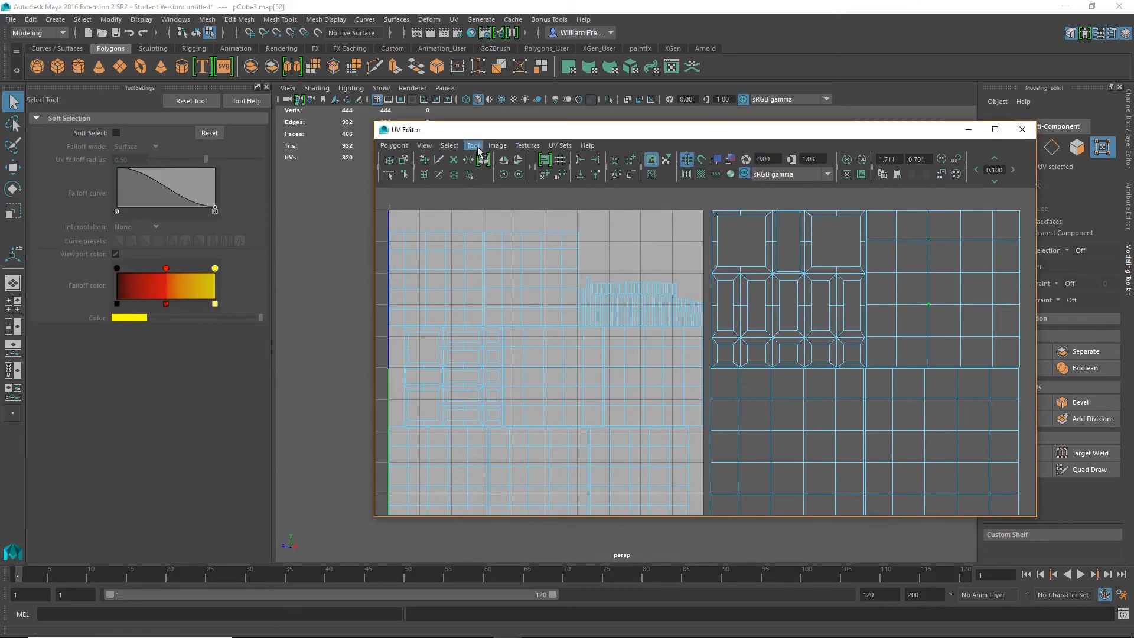
- Expand the picked UV to its whole shell and convert that selection to faces, keeping the building visible beside the UV Editor
left_click_drag(848, 125, 492, 125)
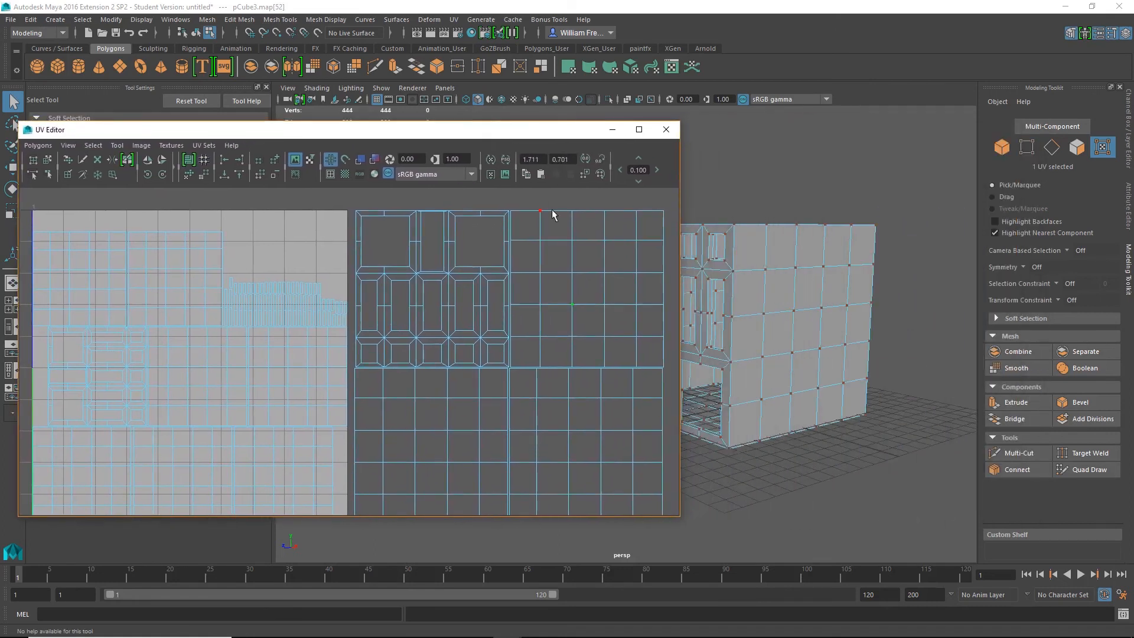
left_click(77, 149)
mouse_move(93, 149)
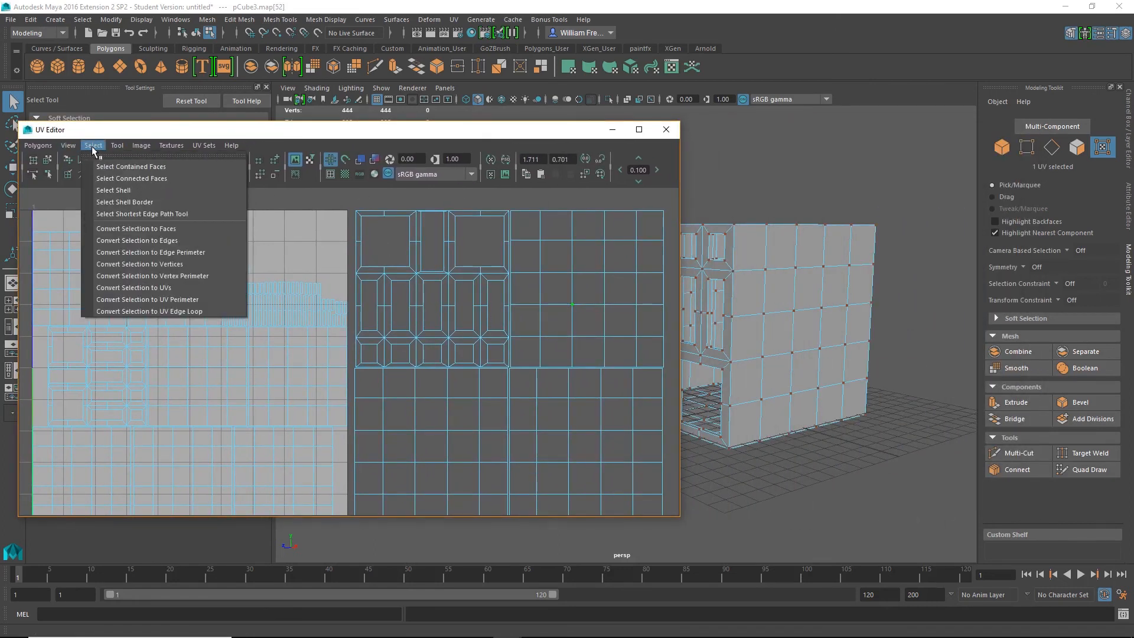
left_click(107, 191)
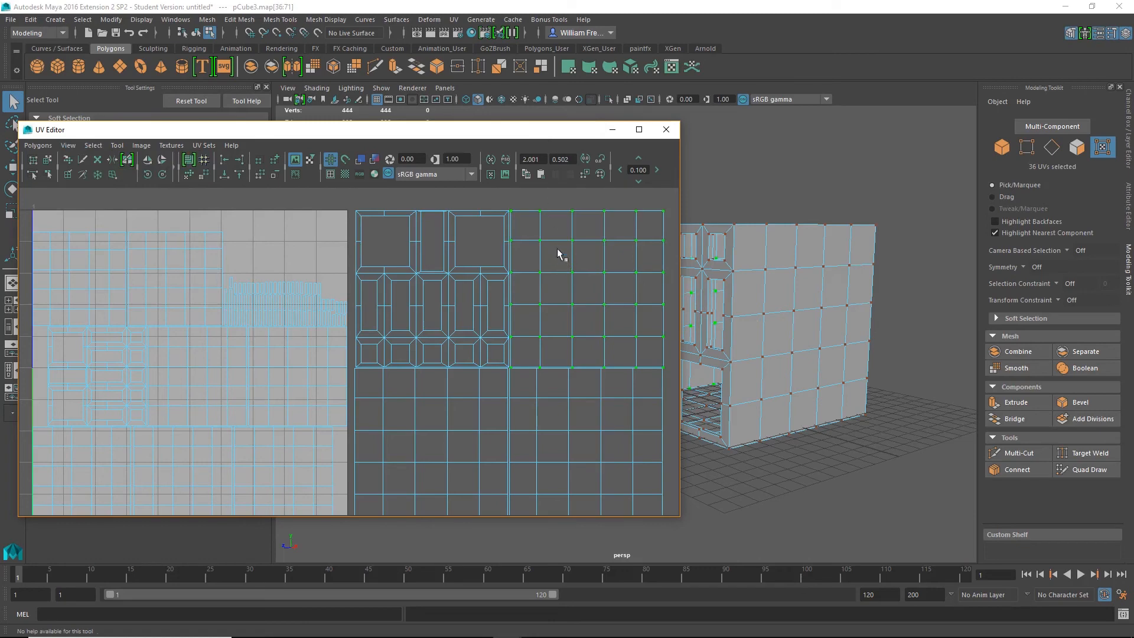
left_click_drag(535, 130, 525, 220)
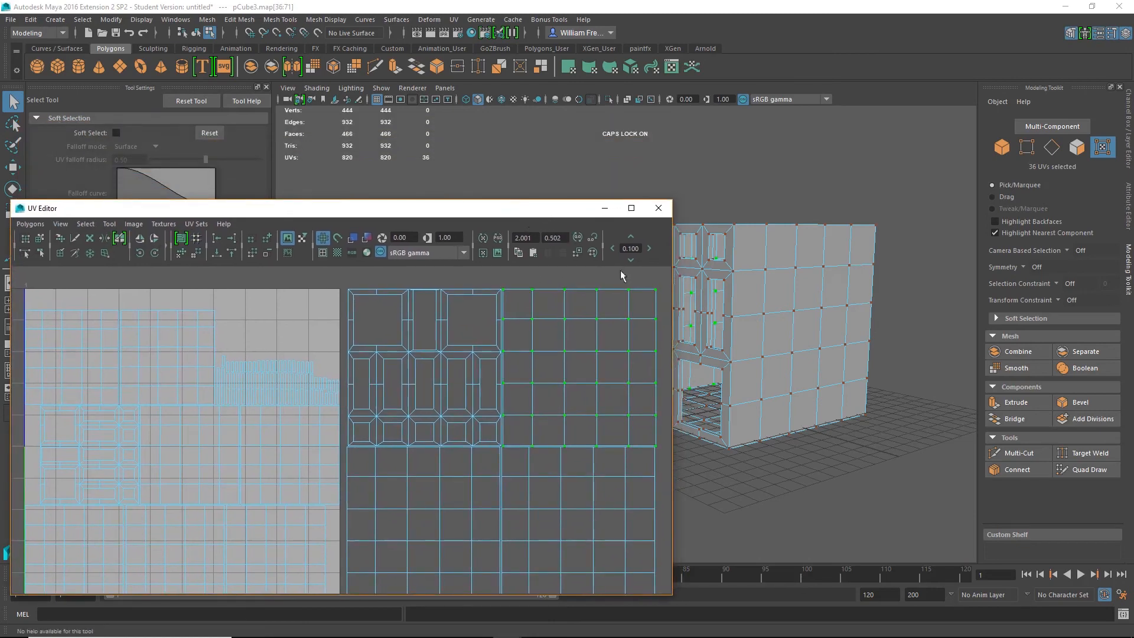
left_click(85, 224)
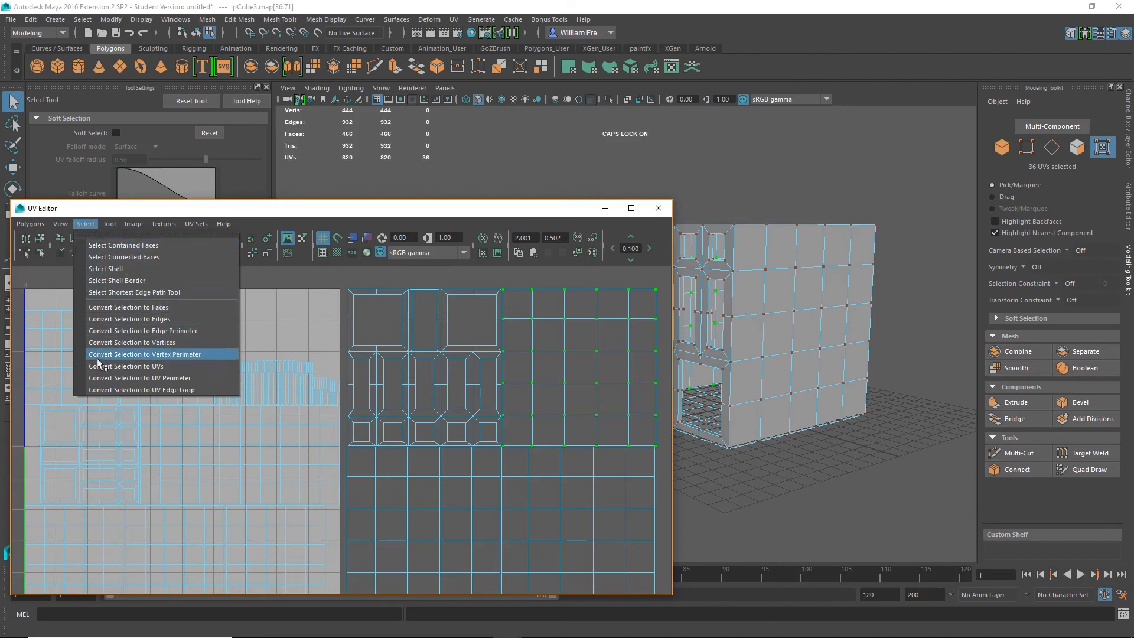
left_click(124, 308)
- Assign a new Blinn material to the selected interior wall faces of the building
middle_click_drag(797, 299, 843, 297, "alt")
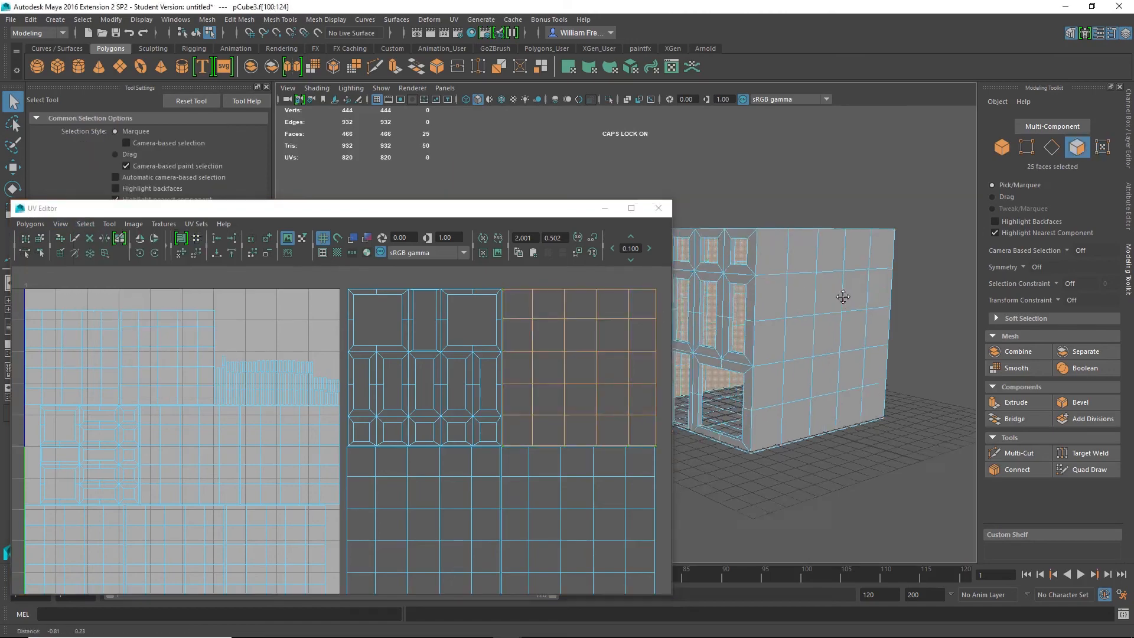
left_click_drag(843, 297, 821, 381, "alt")
middle_click_drag(820, 381, 780, 281, "alt")
right_click_drag(750, 247, 902, 322, "alt")
middle_click_drag(871, 279, 772, 350, "alt")
right_click_drag(809, 285, 813, 577)
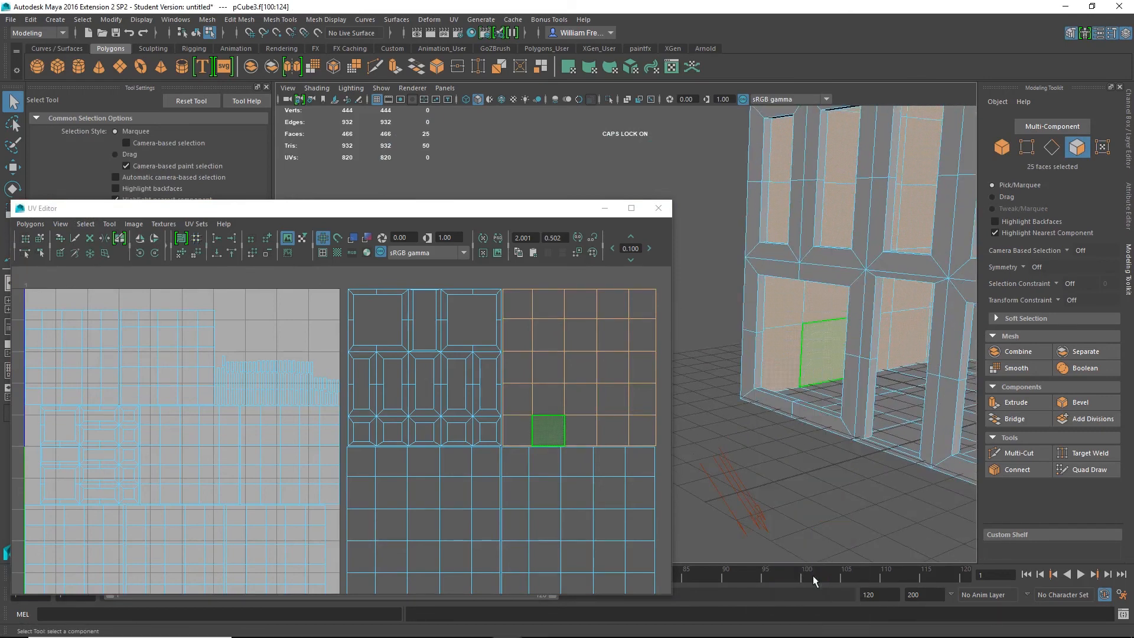
left_click(461, 364)
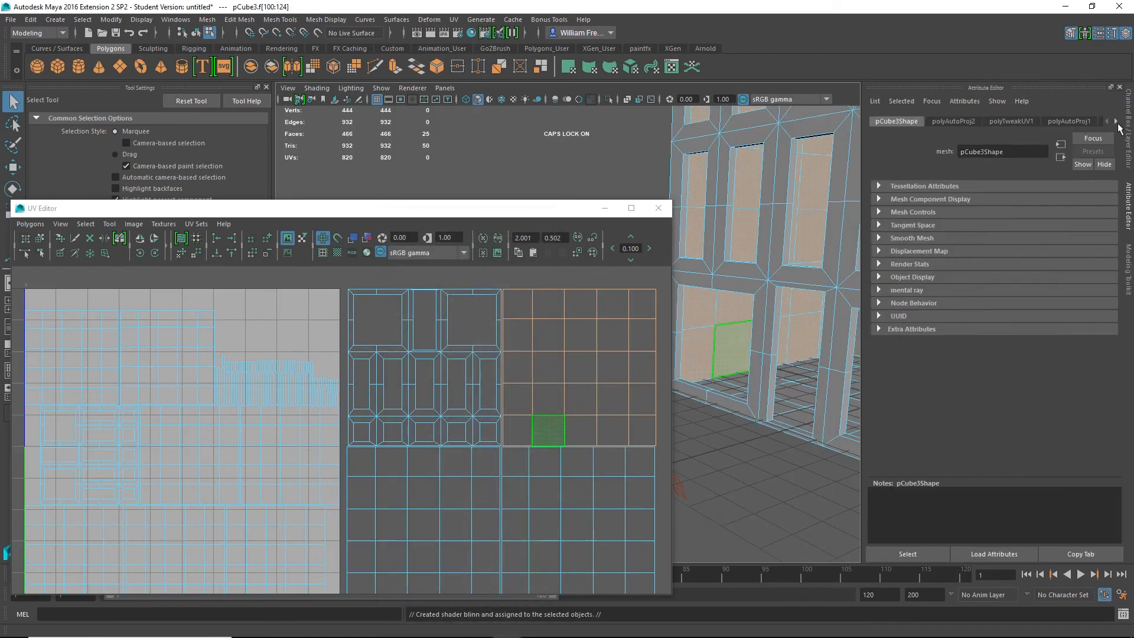
- Bring up the attributes of the blinn1 material and set its color to bright red
left_click(1117, 122)
left_click(1117, 123)
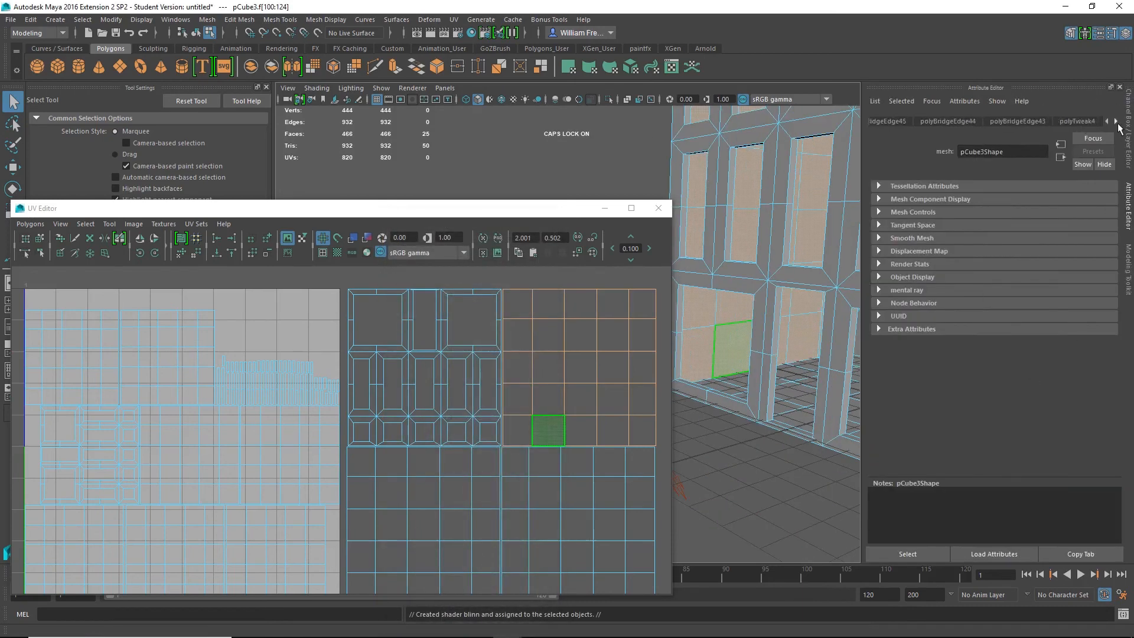
left_click(1117, 122)
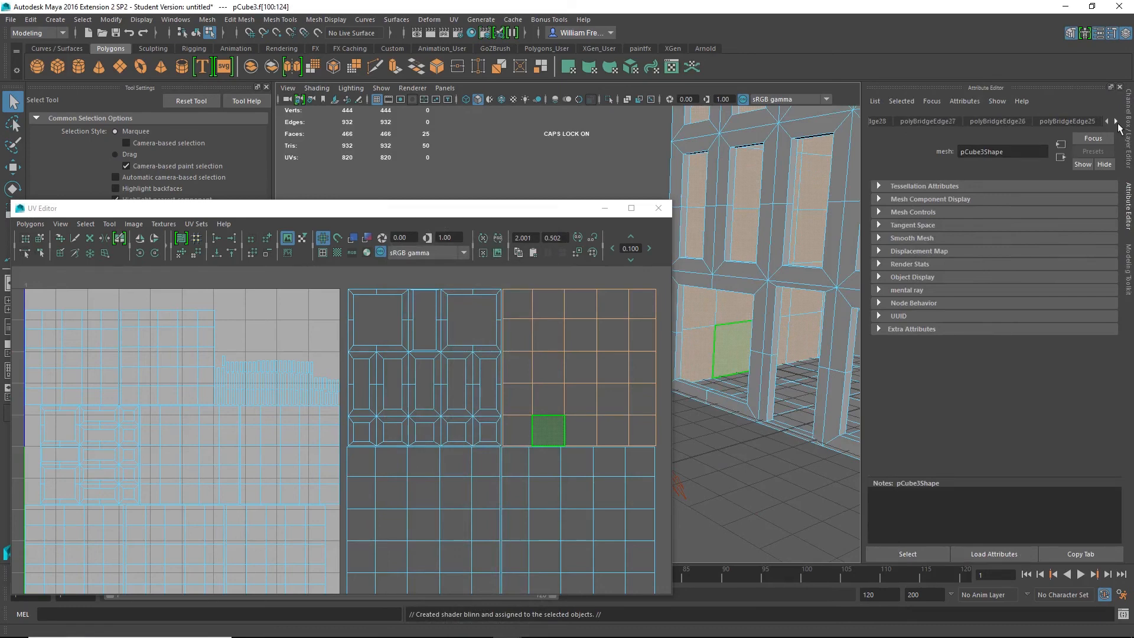
left_click(1117, 123)
left_click(1117, 123)
left_click(1117, 123)
left_click(1117, 123)
left_click(1117, 123)
left_click(1118, 123)
left_click(1117, 122)
left_click(1117, 123)
left_click(1117, 123)
left_click(1117, 123)
left_click(1117, 122)
left_click(1117, 123)
left_click(1117, 123)
left_click(1117, 123)
left_click(1117, 123)
left_click(1094, 122)
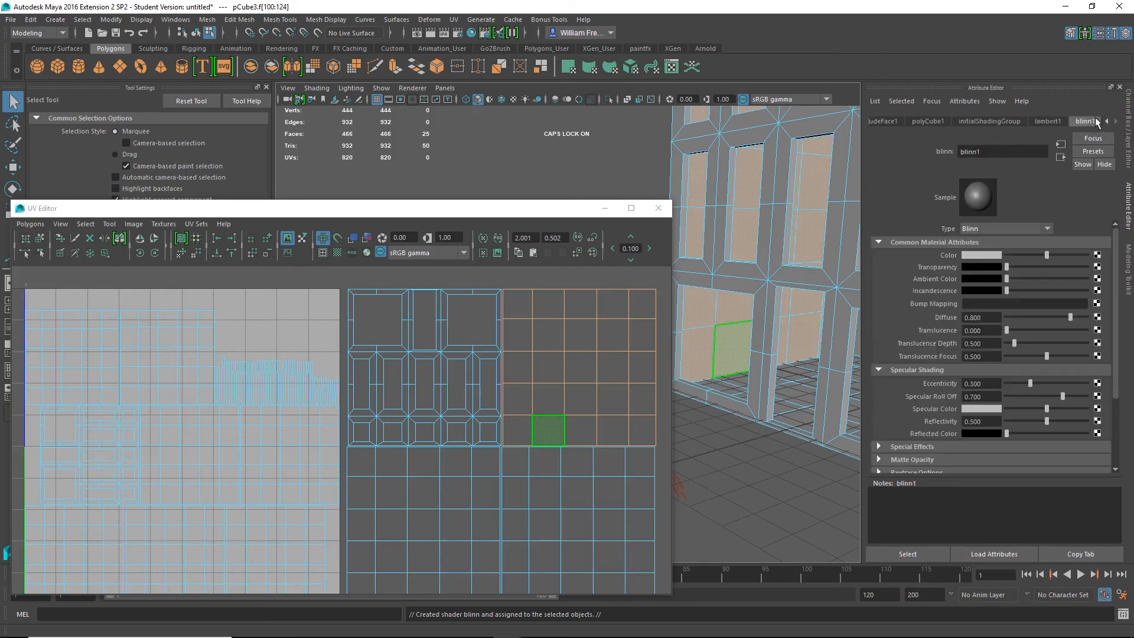
left_click(979, 253)
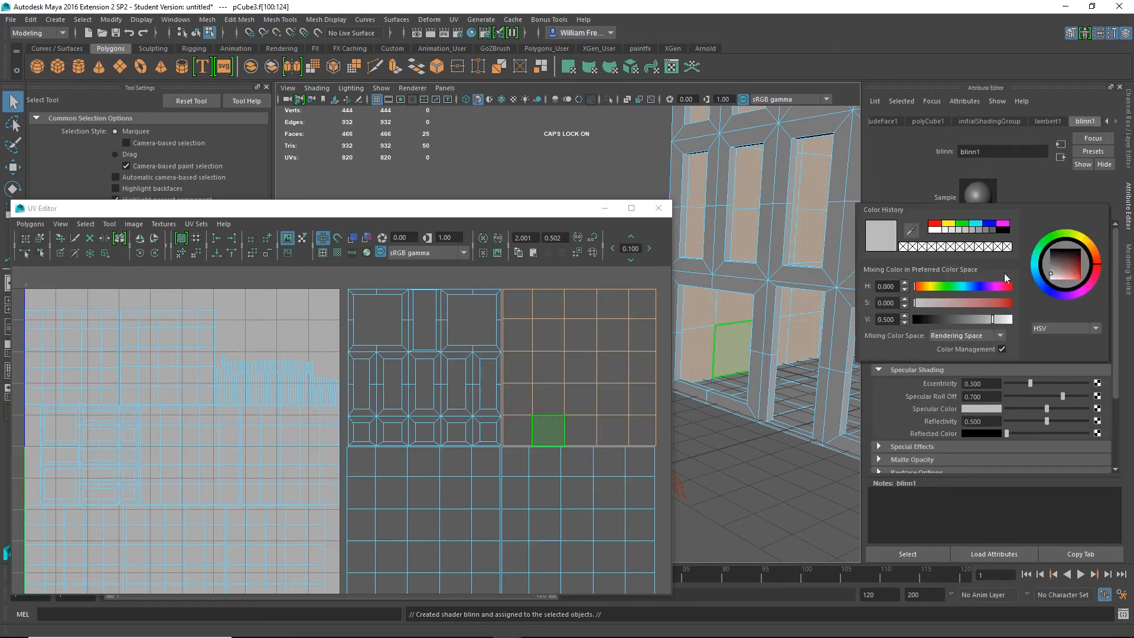
left_click_drag(1097, 266, 1085, 288)
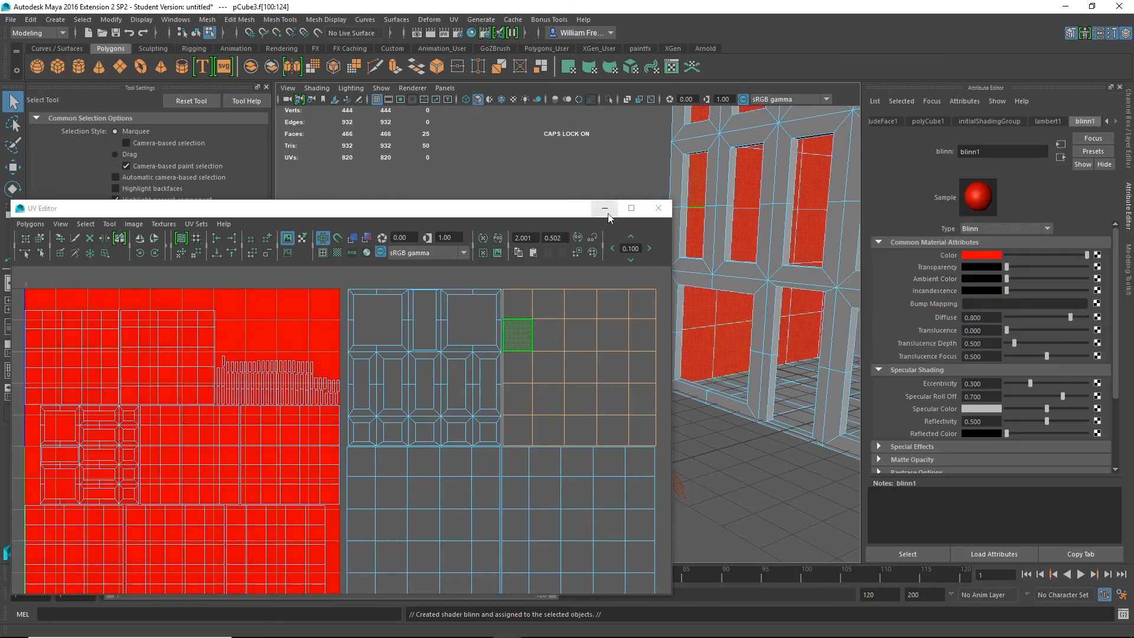
- Close the UV Editor and return the building to object mode
left_click(659, 207)
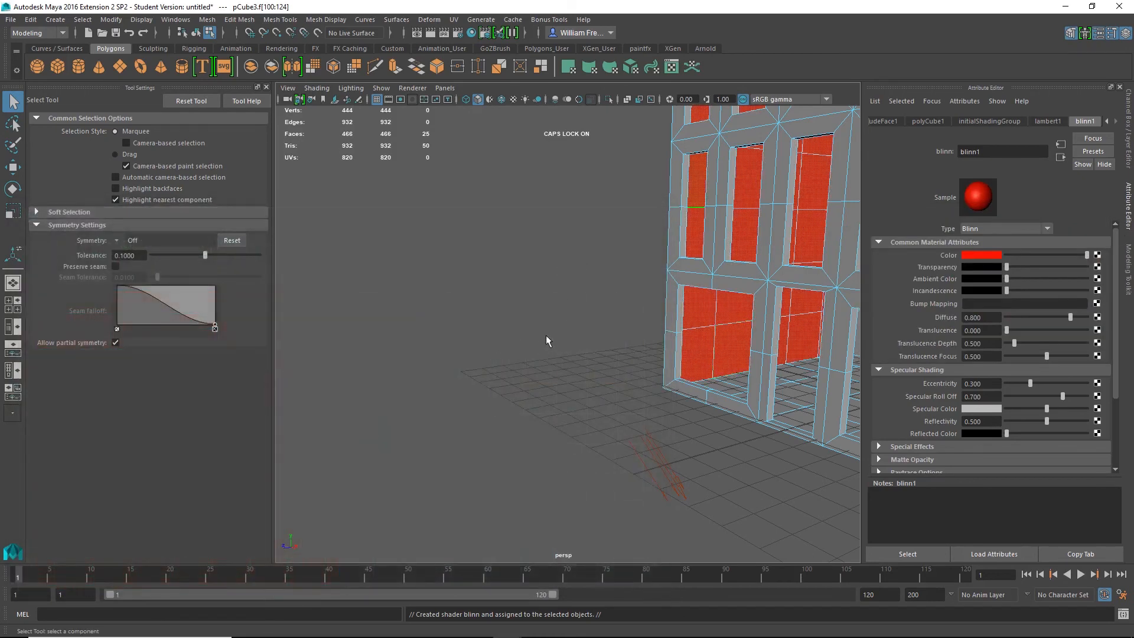
right_click_drag(719, 256, 690, 279)
middle_click_drag(708, 259, 627, 336, "alt")
left_click_drag(628, 336, 405, 228, "alt")
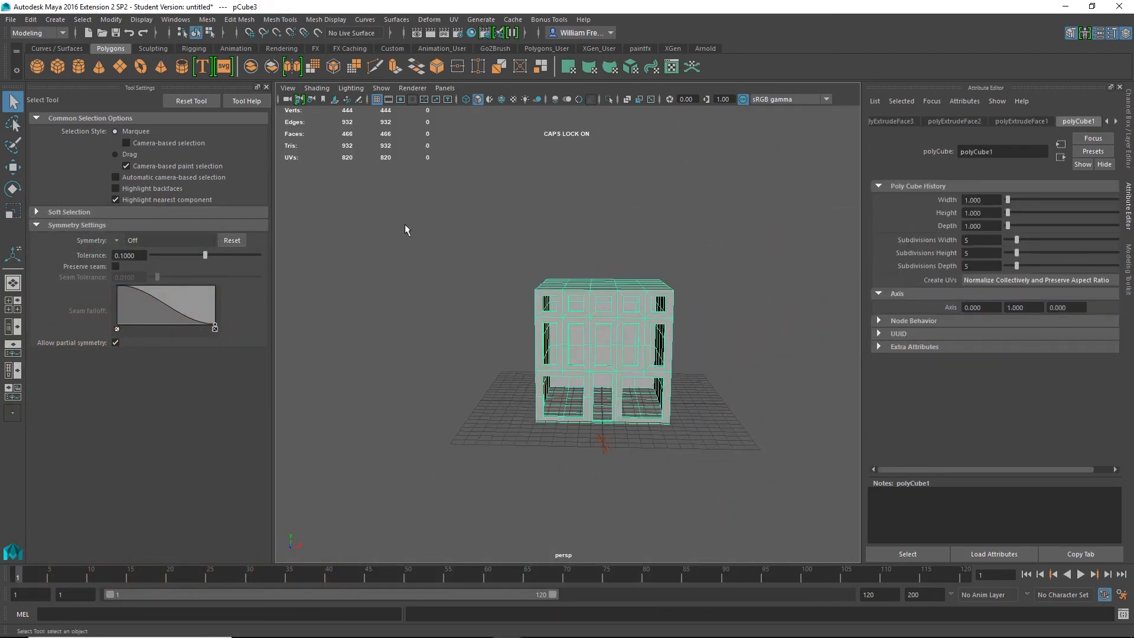
- Delete the construction history on all objects in the scene
left_click(30, 19)
mouse_move(52, 160)
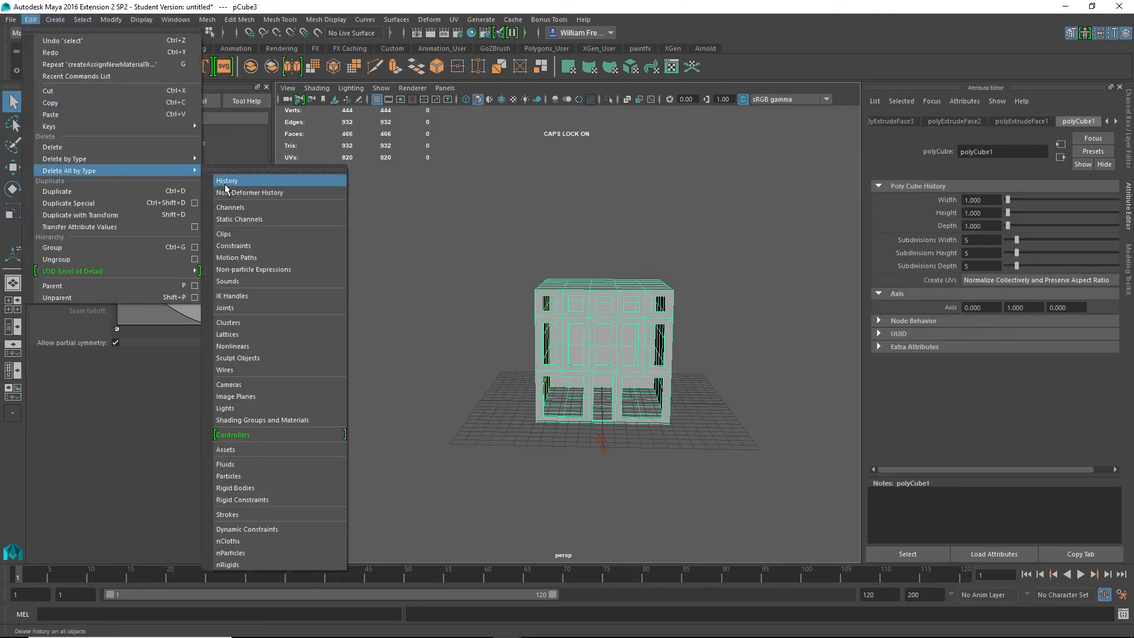
left_click(226, 188)
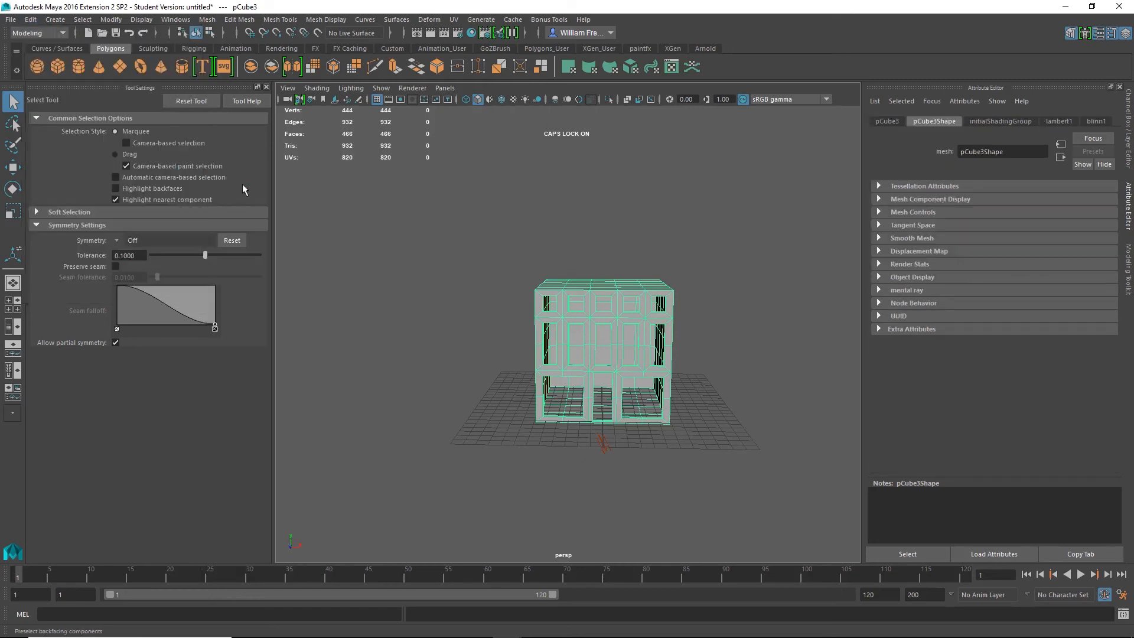
- Inspect the red interior wall through the building's front window openings from several angles
left_click_drag(809, 375, 704, 392, "alt")
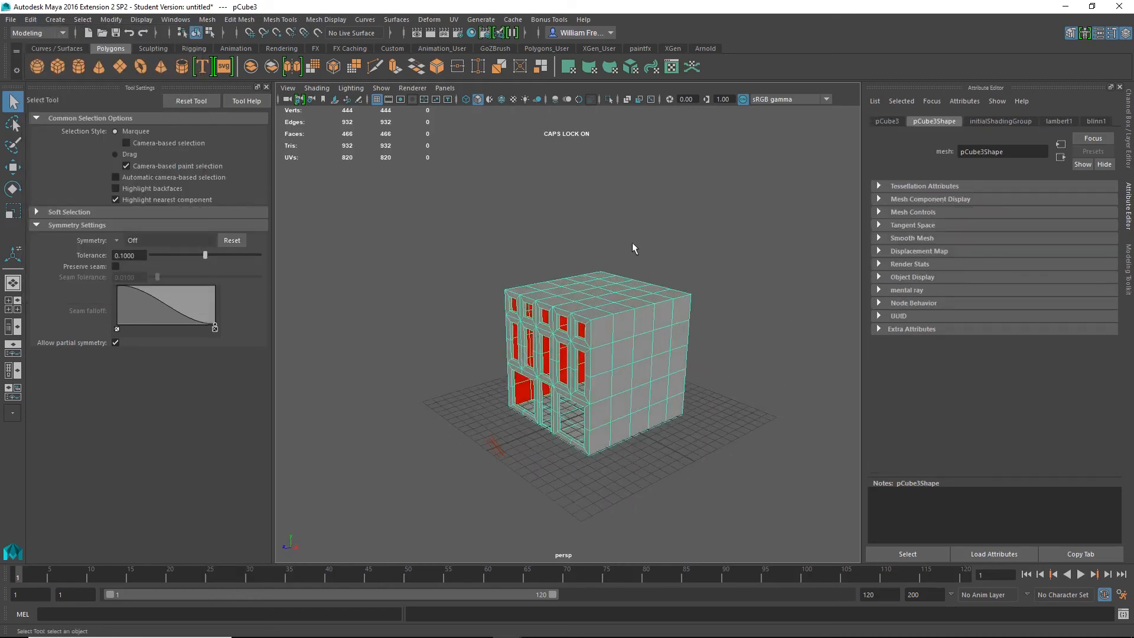
right_click_drag(632, 248, 825, 344, "alt")
middle_click_drag(825, 345, 792, 236, "alt")
left_click_drag(641, 340, 715, 294, "alt")
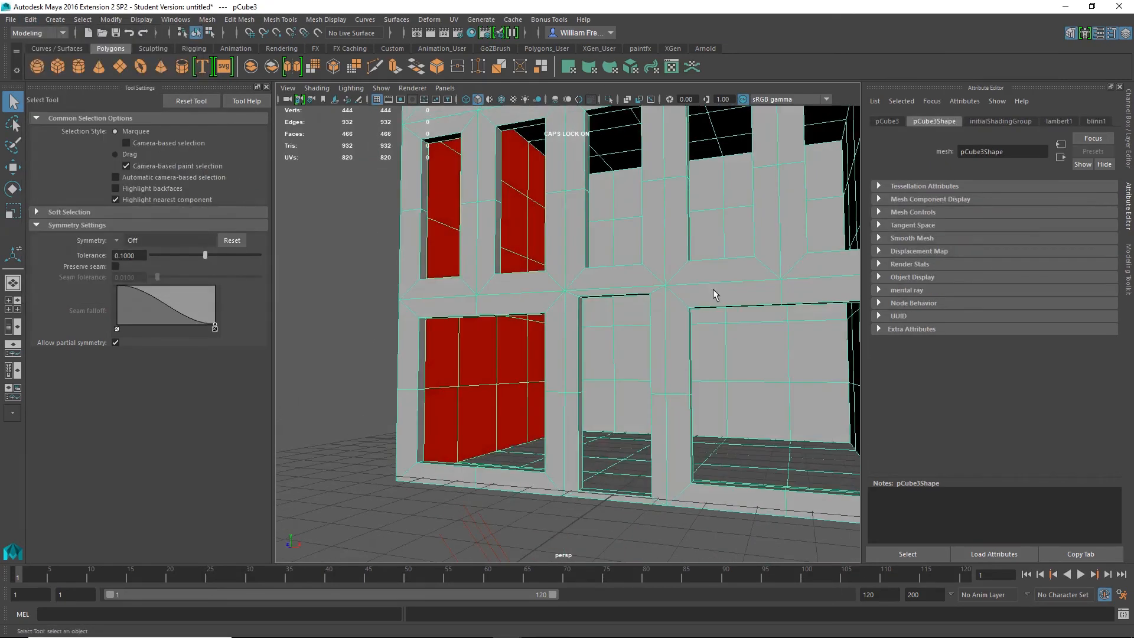
right_click_drag(679, 352, 643, 350, "alt")
left_click_drag(643, 349, 614, 372, "alt")
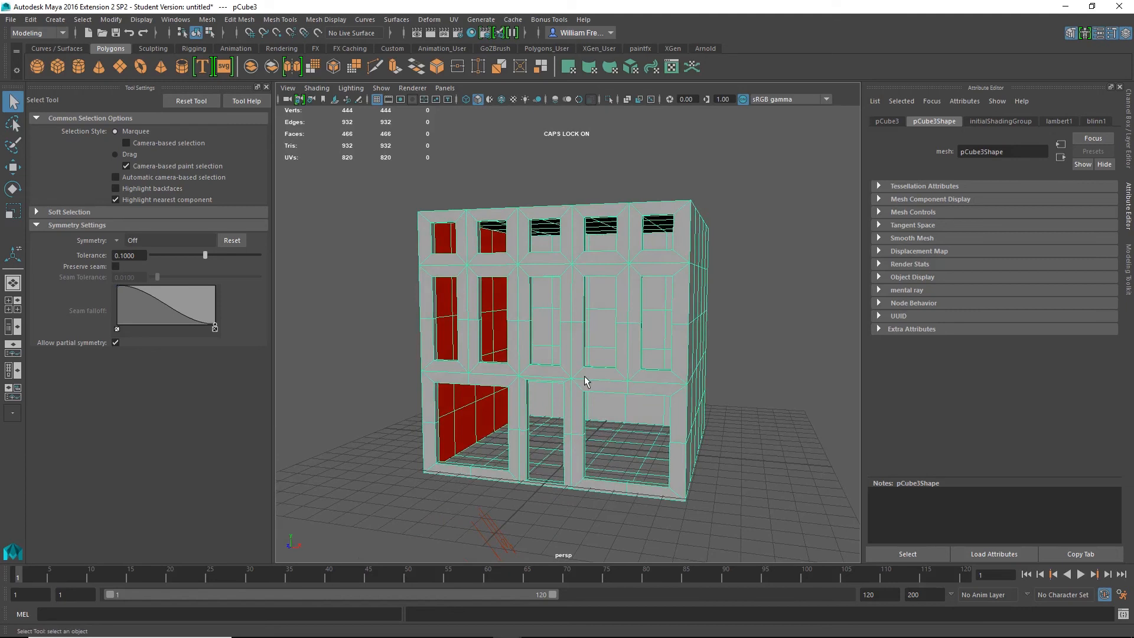
right_click(575, 340)
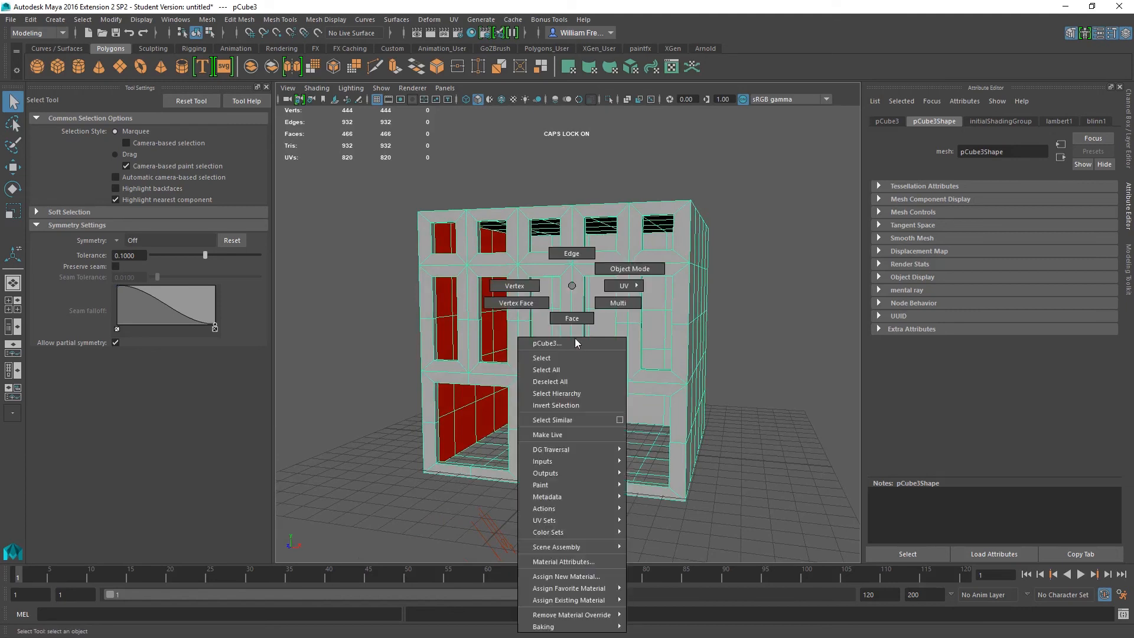
left_click(572, 288)
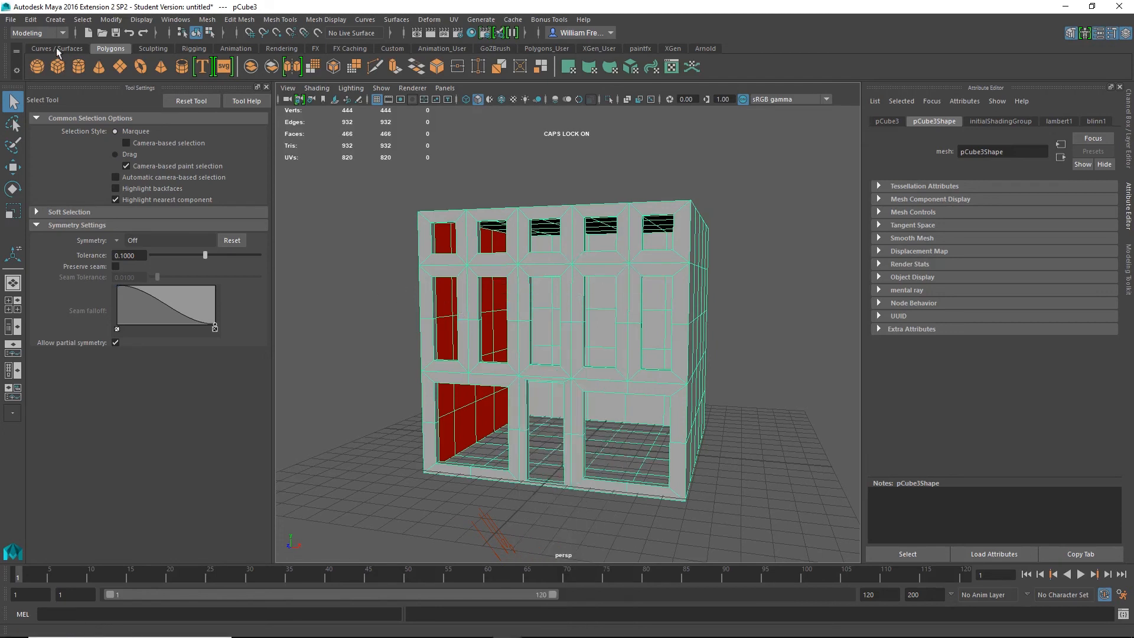
- Save the scene as a Maya Binary file named BUILDING in D:\4_construction Moving Image Class, accepting the student version notice
left_click(11, 20)
mouse_move(48, 189)
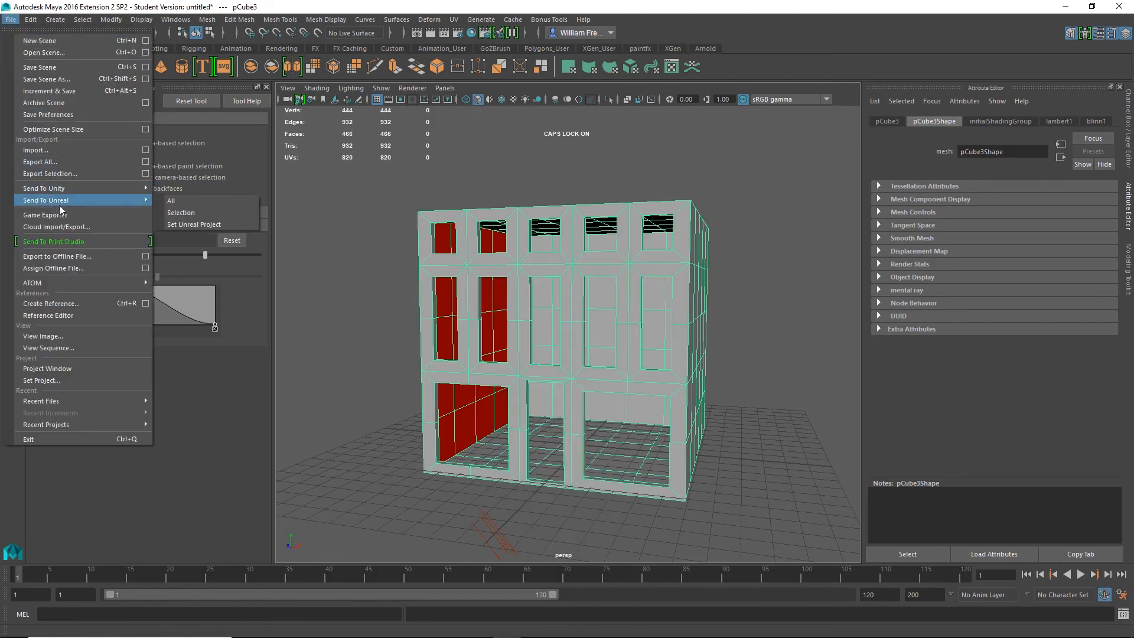
left_click(41, 78)
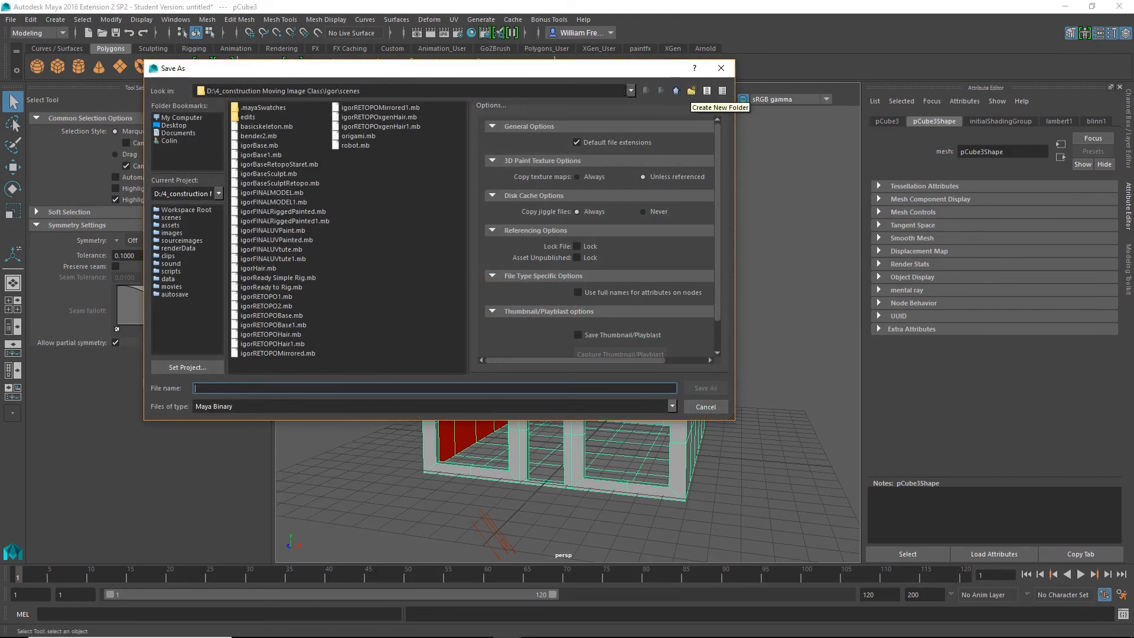
left_click(630, 91)
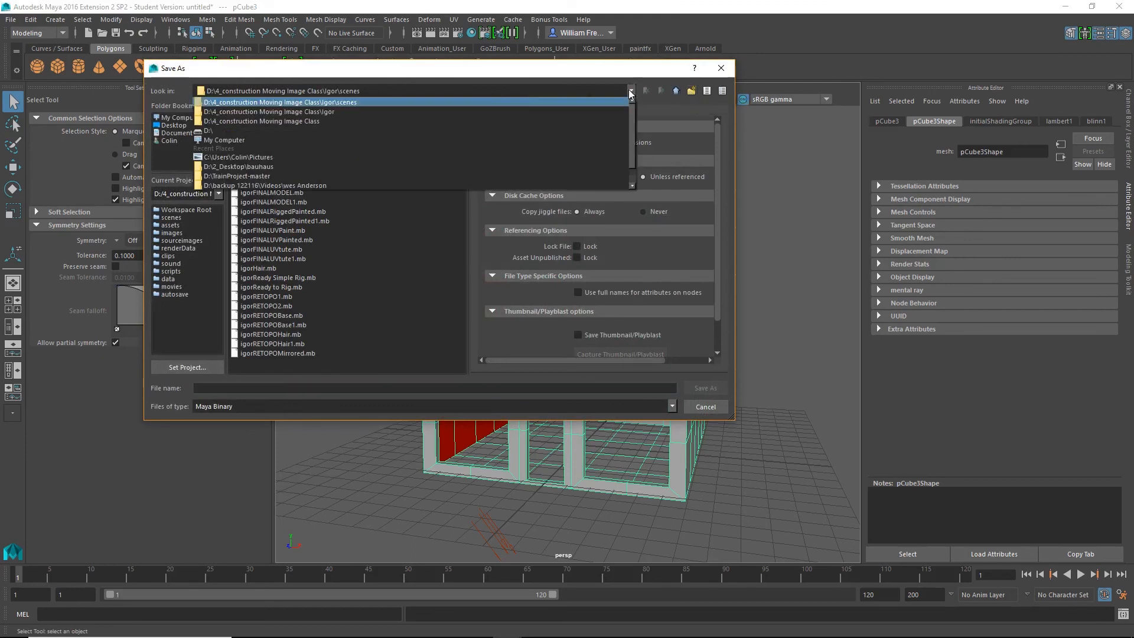
left_click(252, 121)
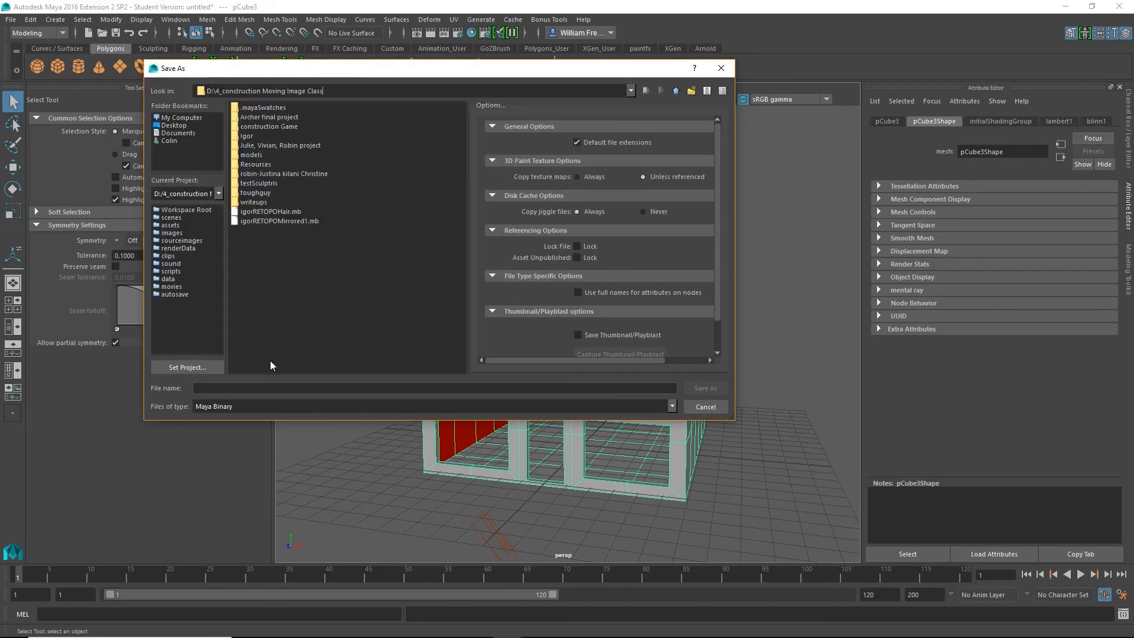
left_click(220, 388)
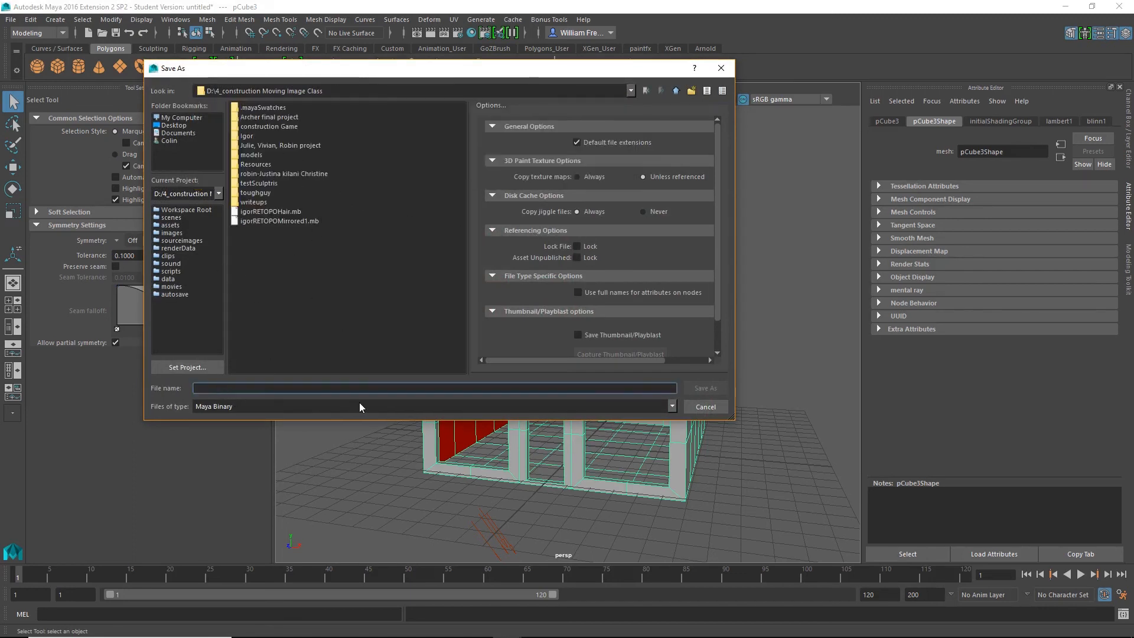
type("BUILDING")
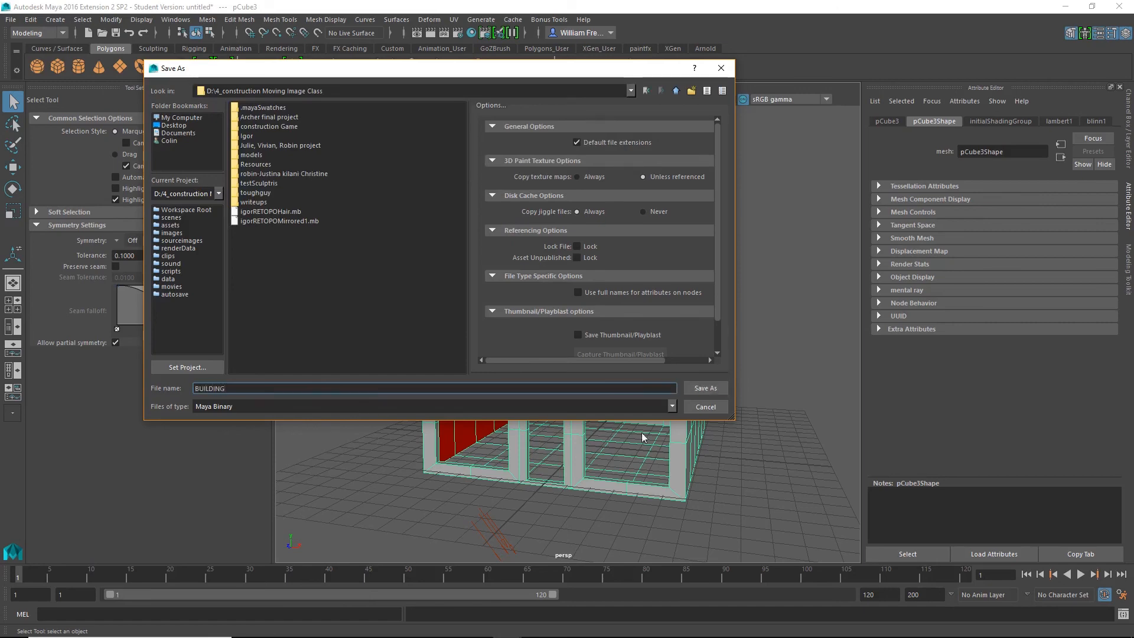
left_click(709, 390)
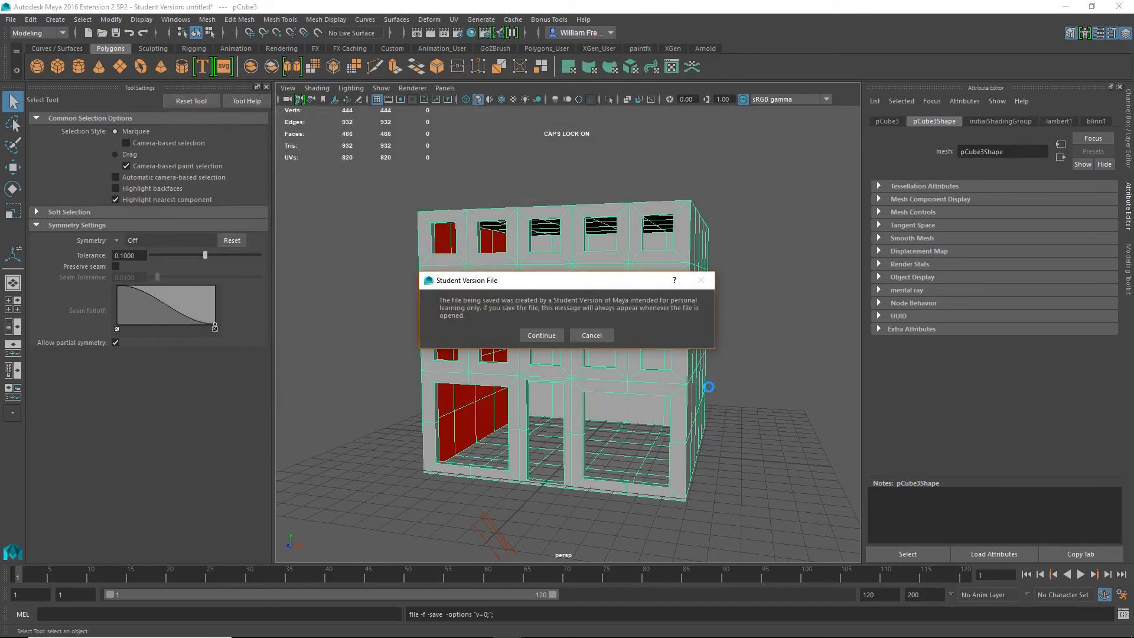
left_click(541, 335)
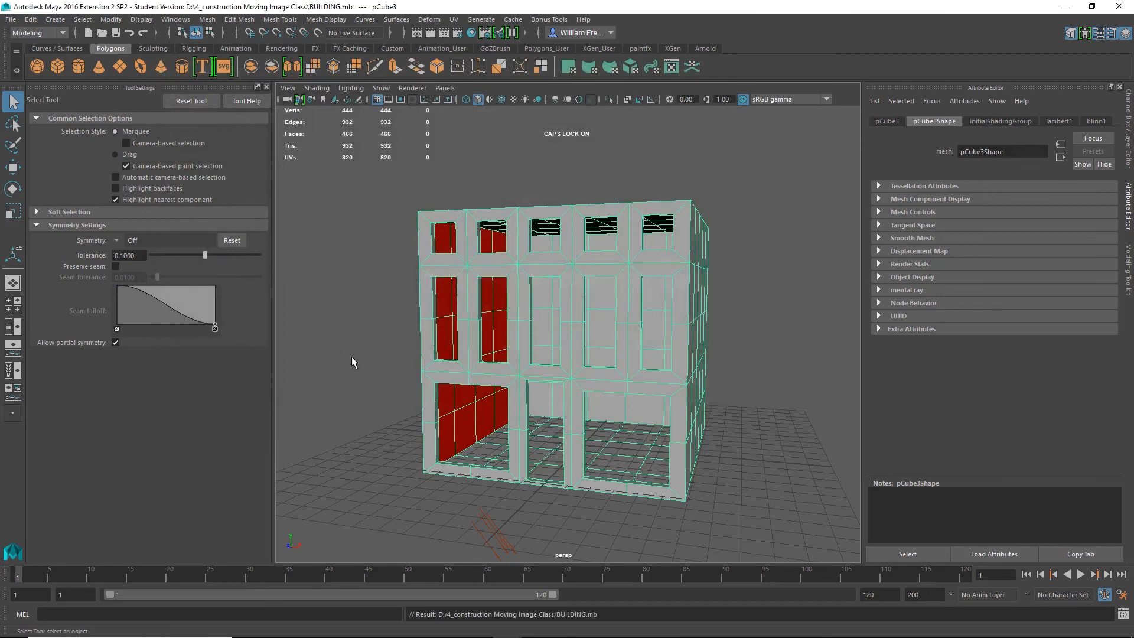
left_click_drag(657, 309, 617, 356, "alt")
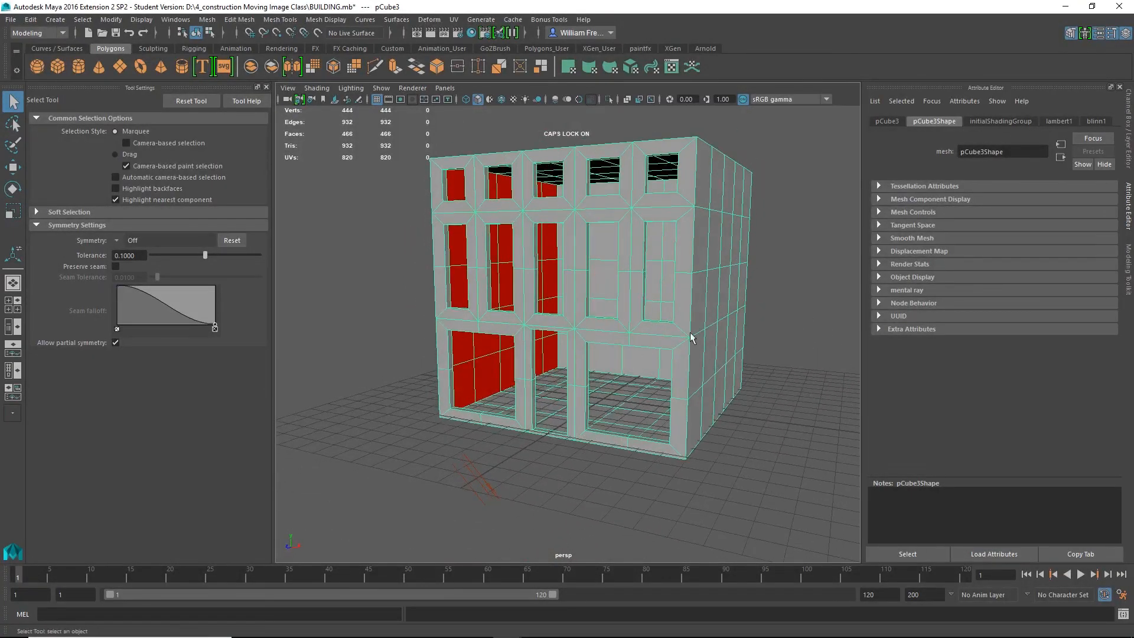
- Create a folder named BUILDINGS PROJECT in D:\4_construction Moving Image Class and set it as the project with a default workspace
left_click_drag(742, 335, 723, 349, "alt")
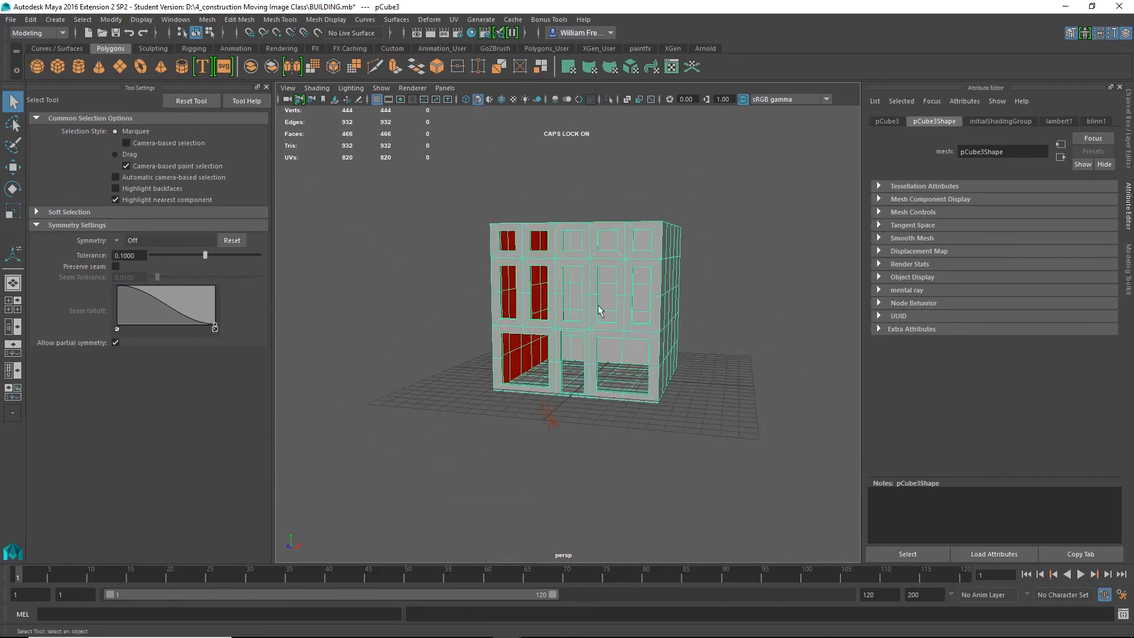
left_click_drag(599, 306, 620, 371, "alt")
left_click(11, 19)
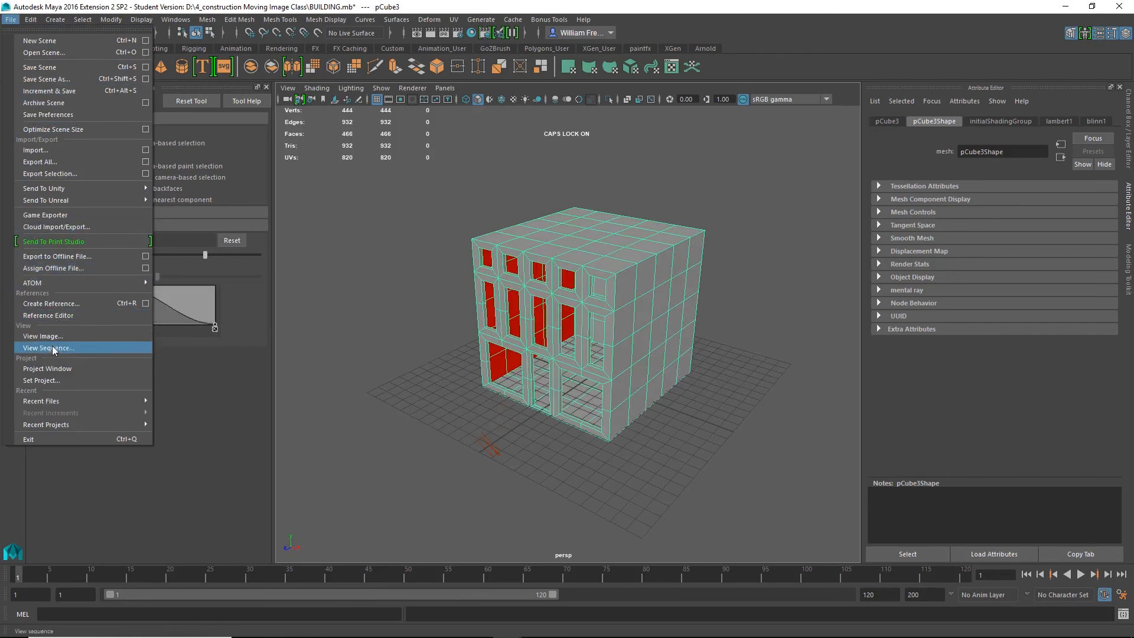
left_click(37, 381)
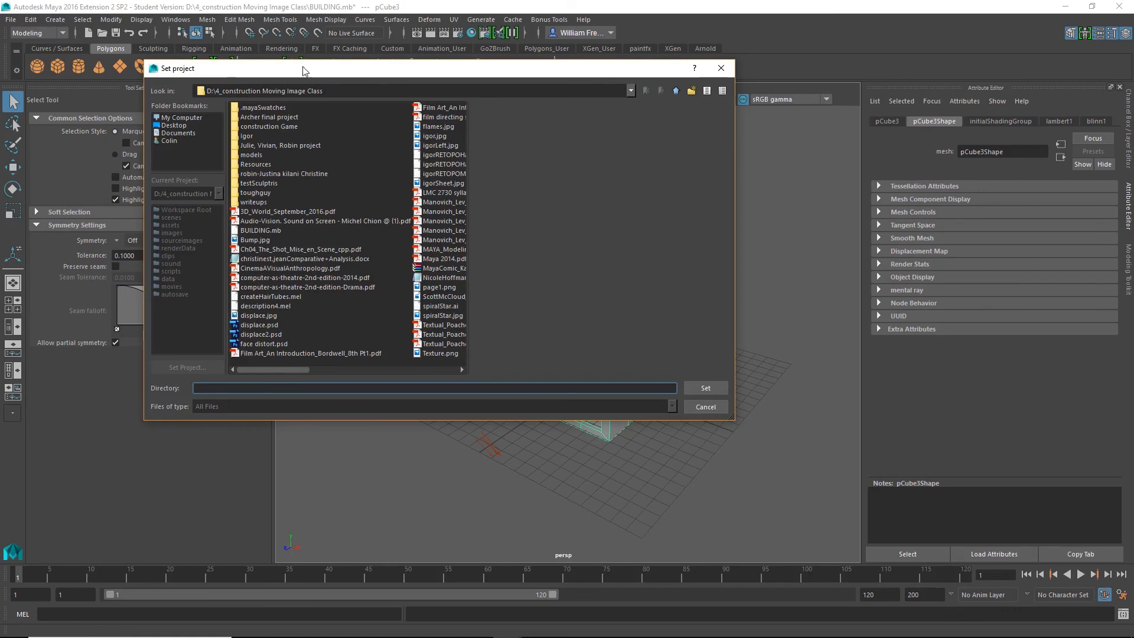
left_click(691, 91)
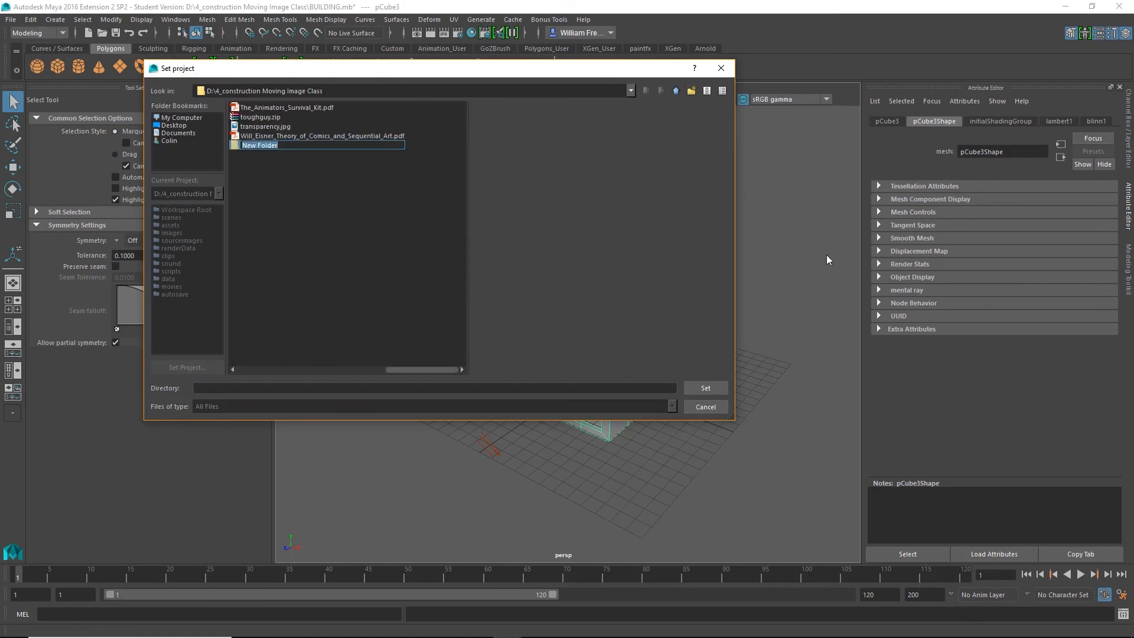
type("BUILDINGS pR")
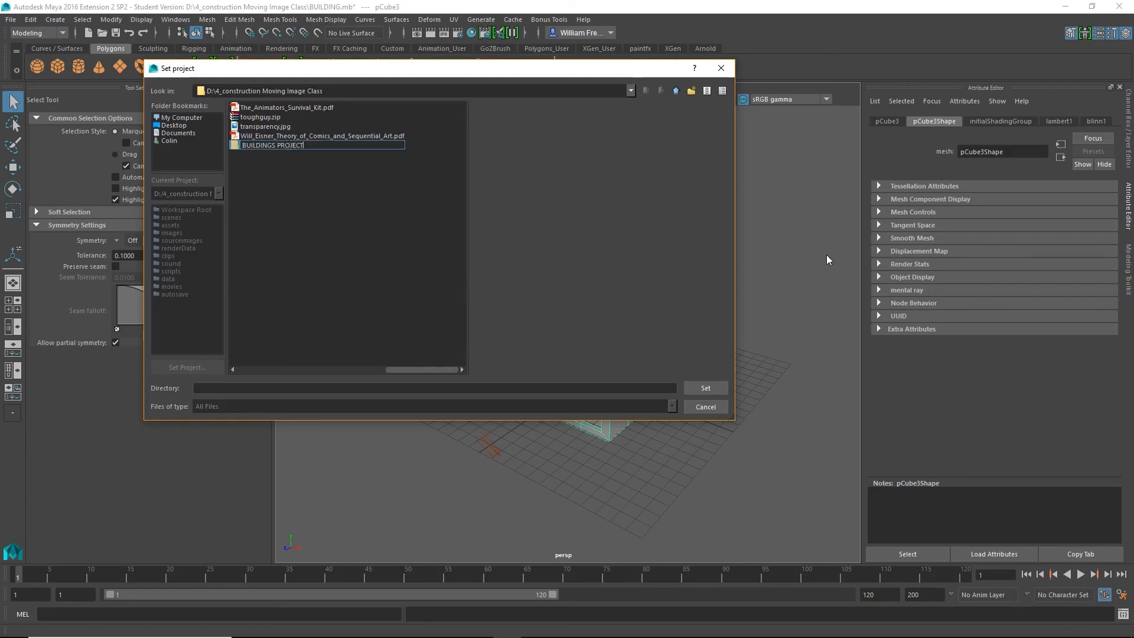
key("Return")
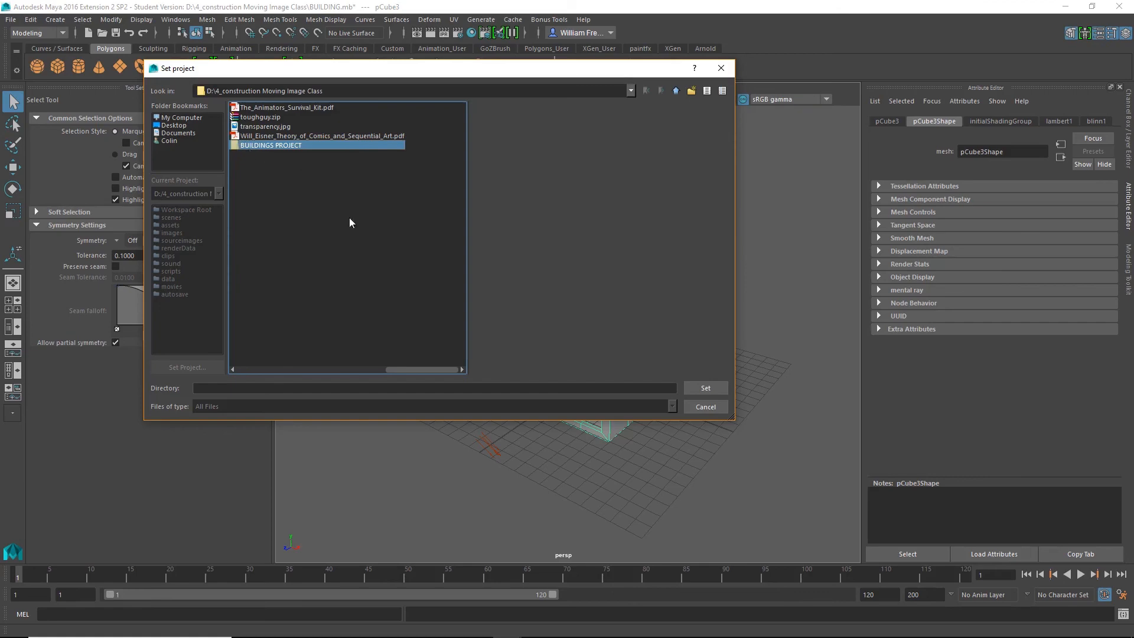
left_click(712, 388)
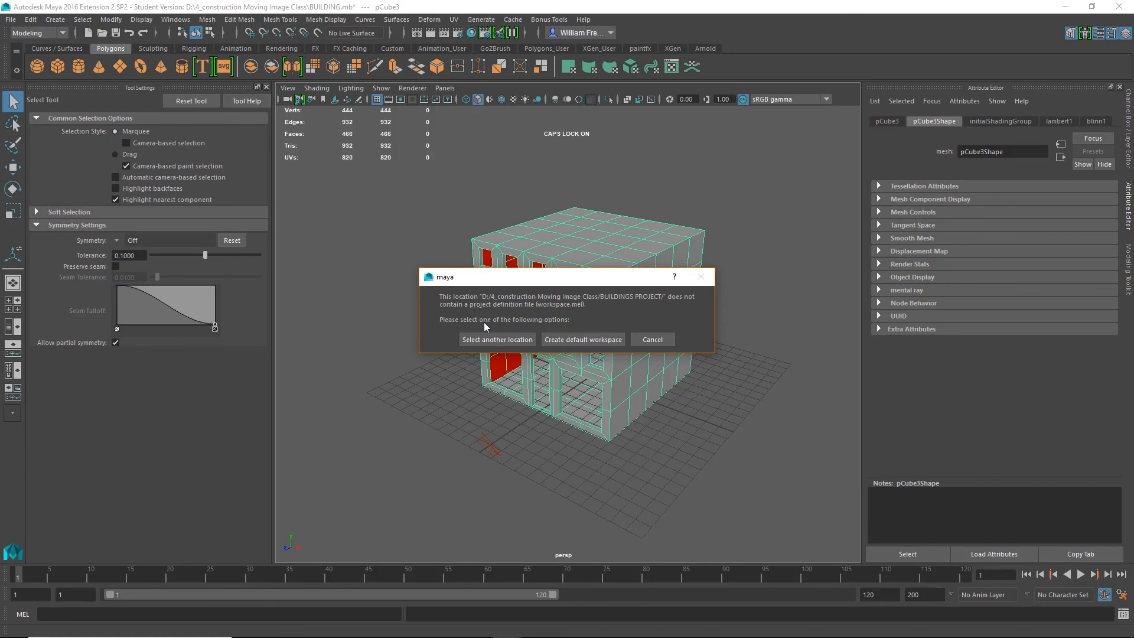
left_click(603, 341)
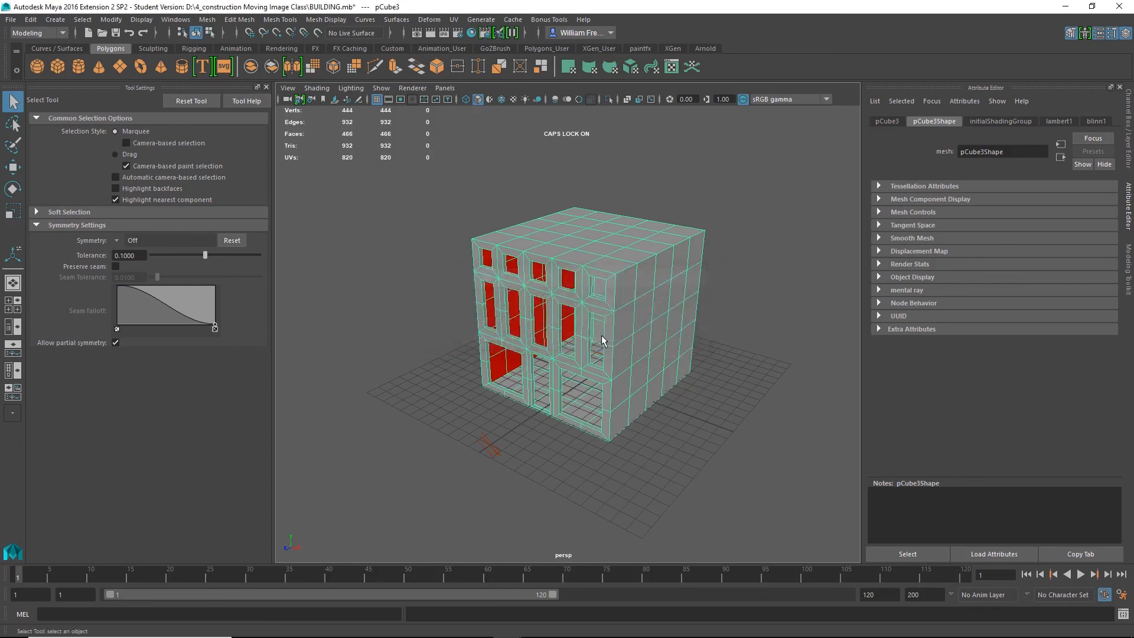
- Check the contents of the BUILDINGS PROJECT folder and set it as the current project again
left_click(10, 22)
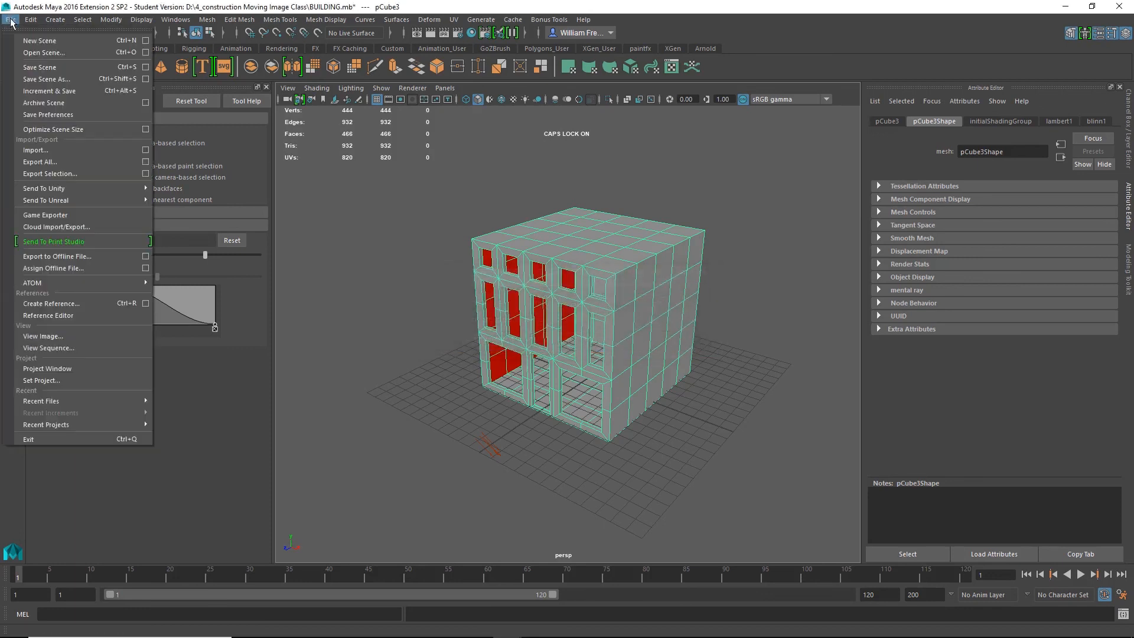
left_click(39, 379)
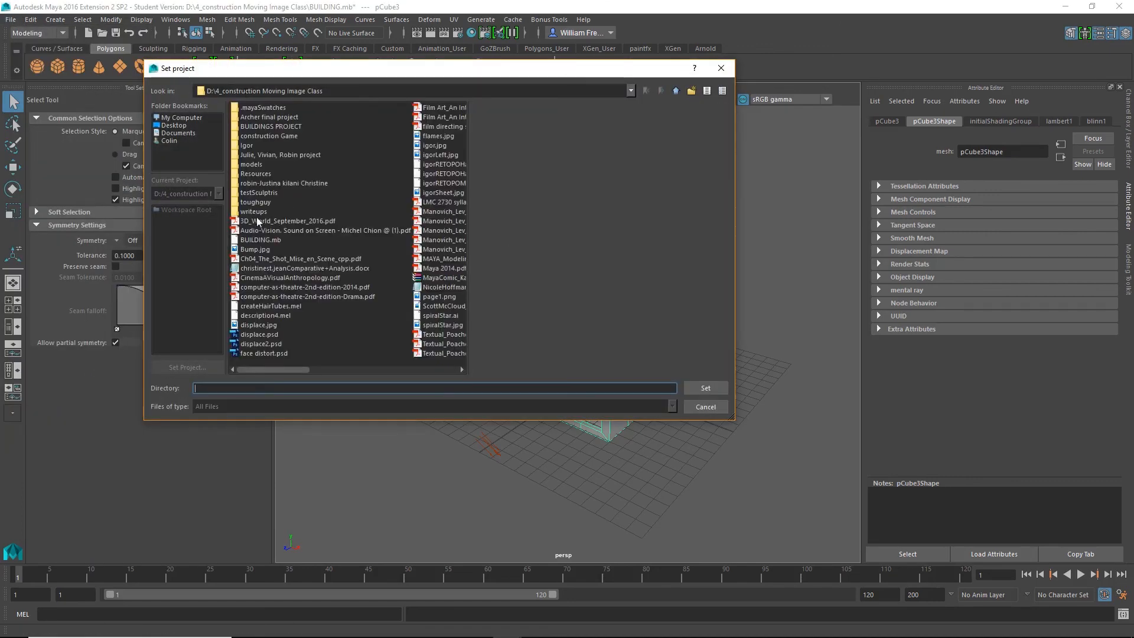
double_click(252, 126)
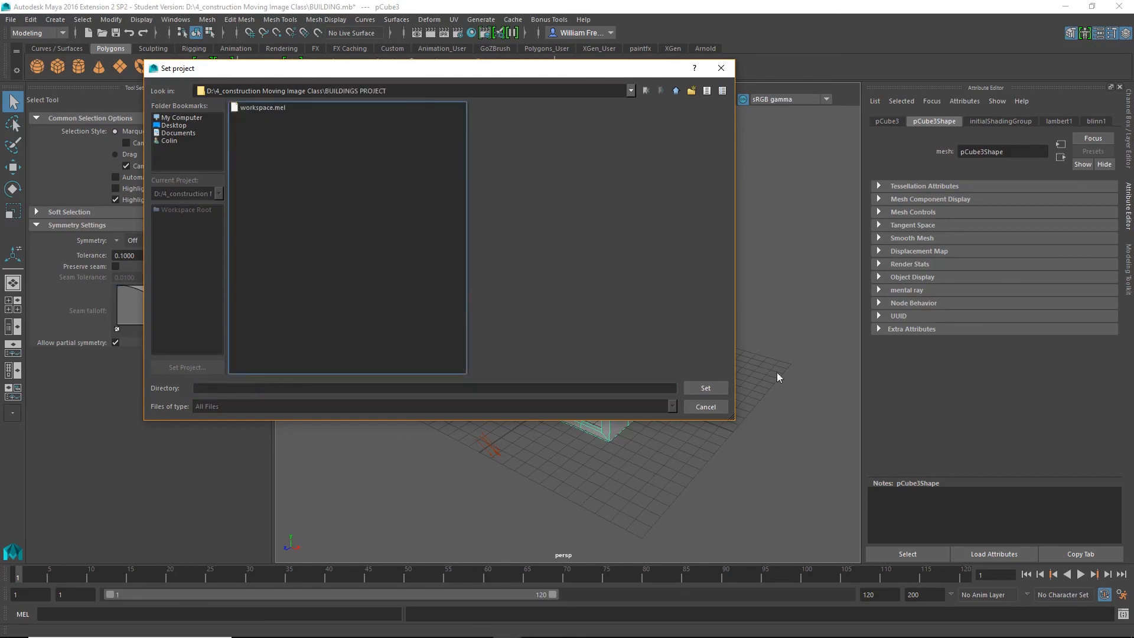
left_click(707, 389)
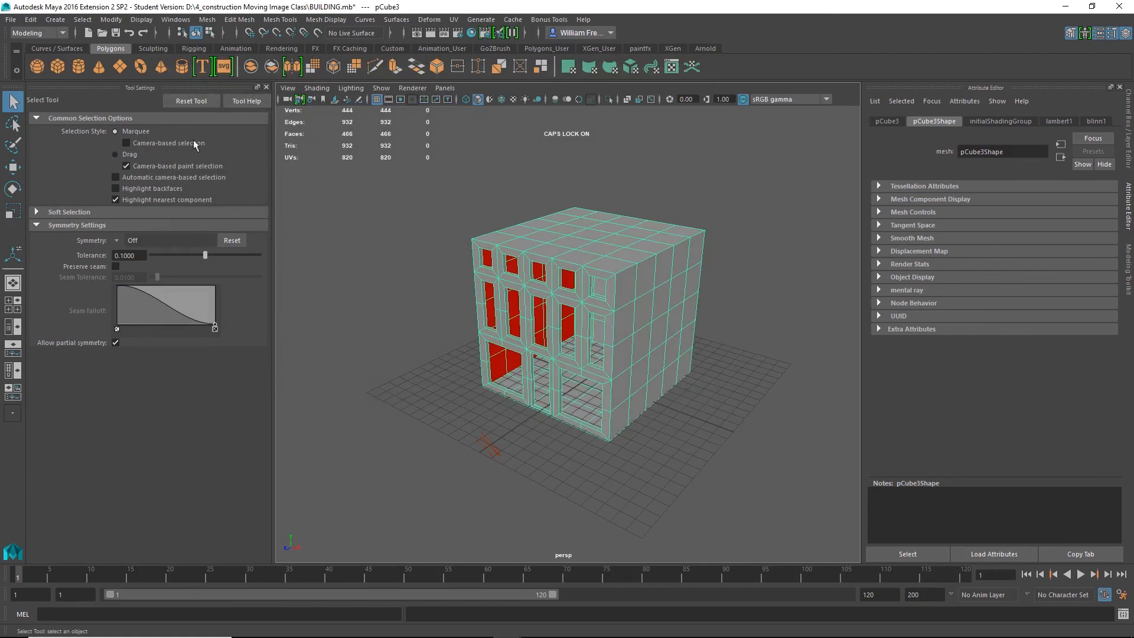
- Generate the project's subfolders for BUILDINGS PROJECT by accepting the default primary locations in the Project Window
left_click(9, 19)
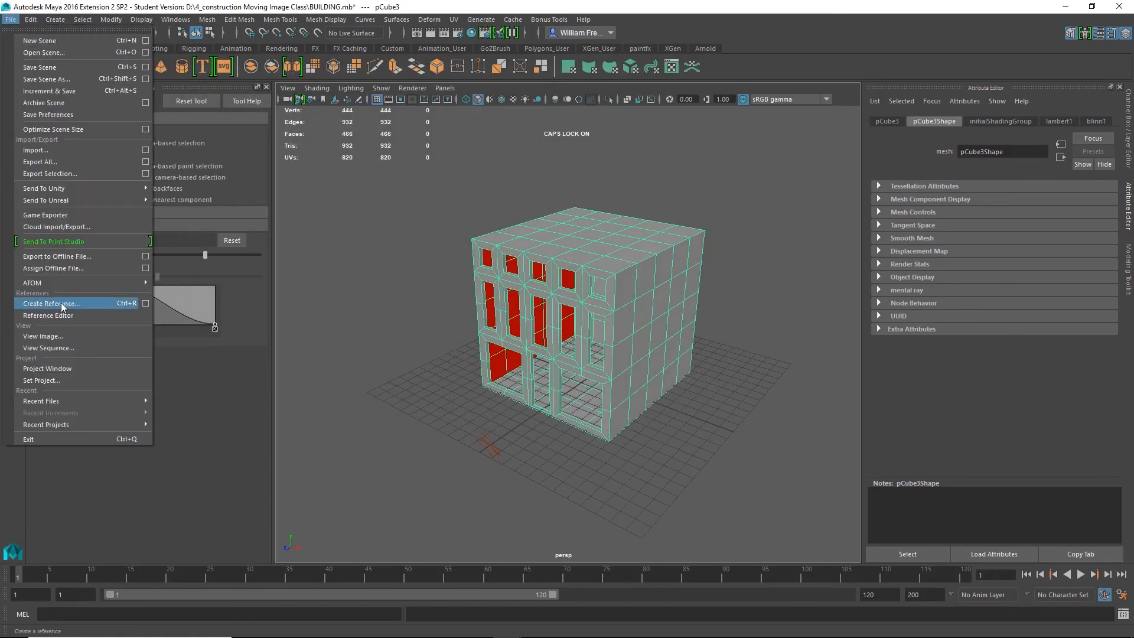
left_click(60, 367)
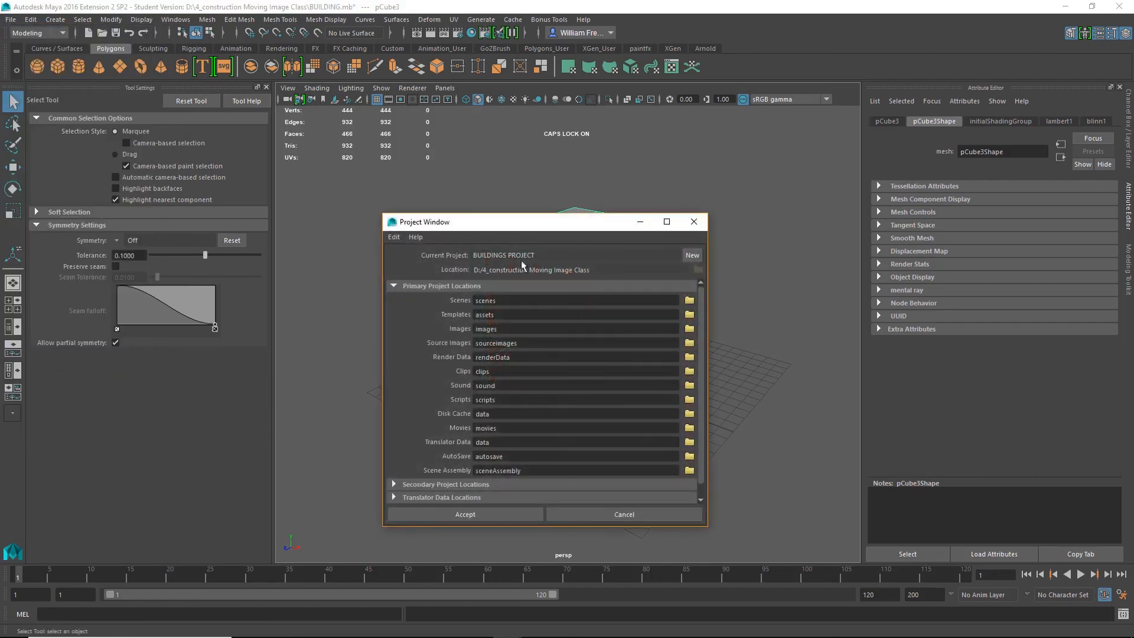
left_click_drag(526, 223, 357, 59)
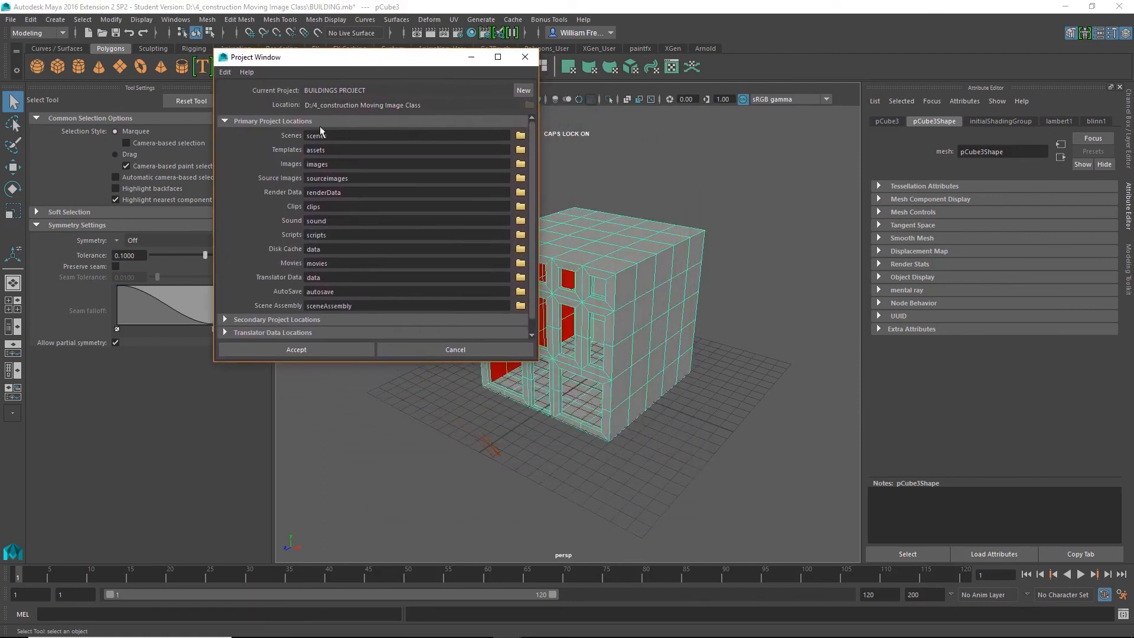
left_click_drag(537, 360, 784, 477)
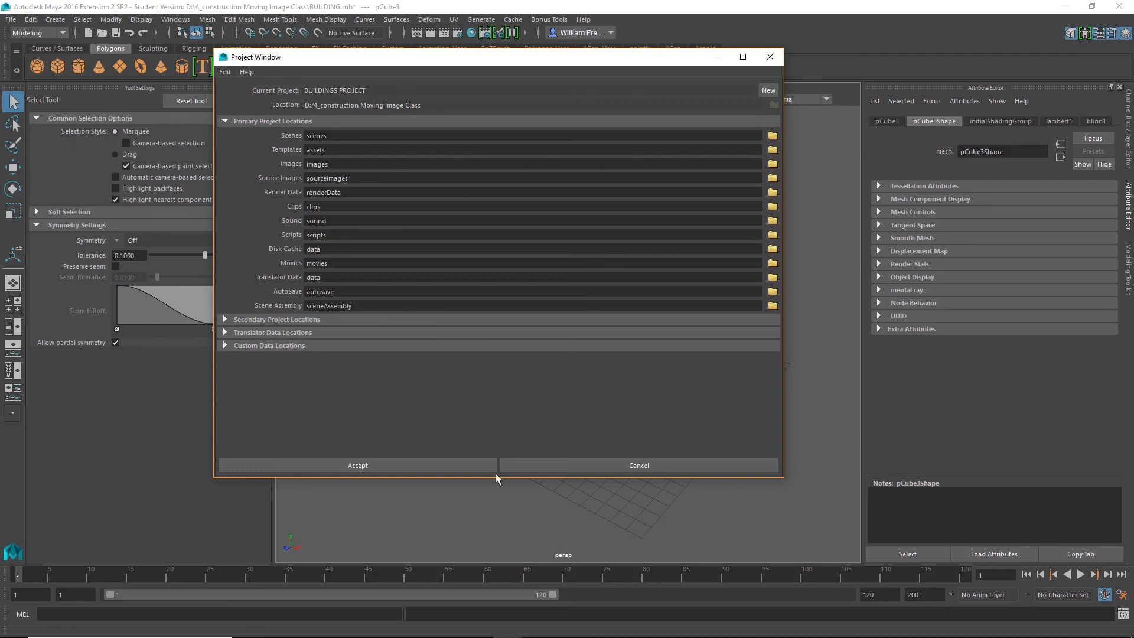
left_click(387, 467)
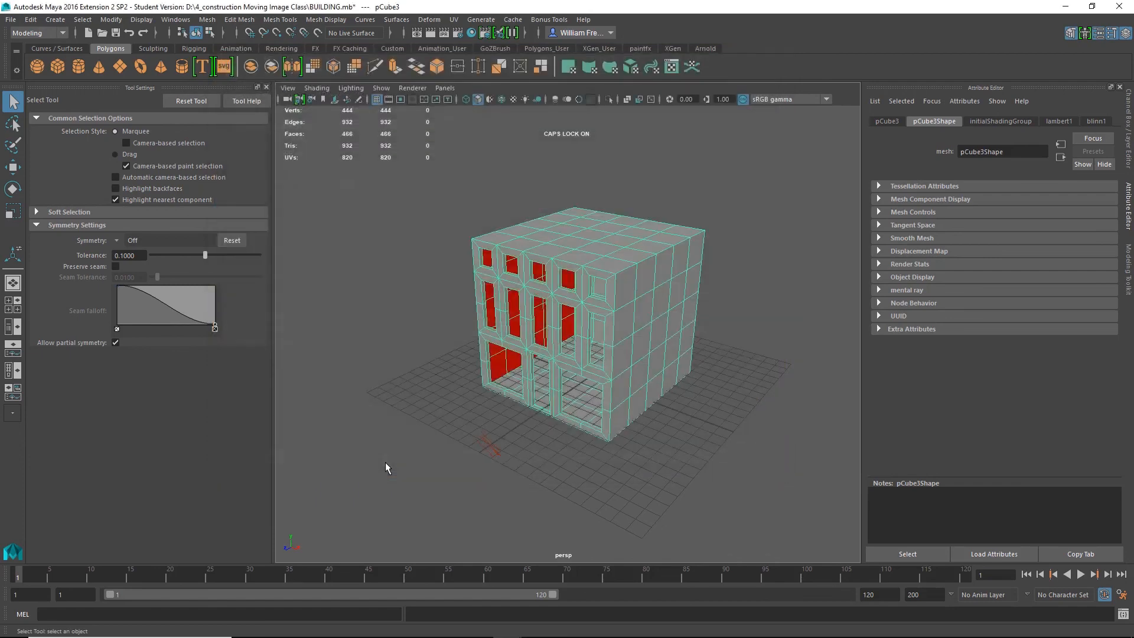
left_click(10, 19)
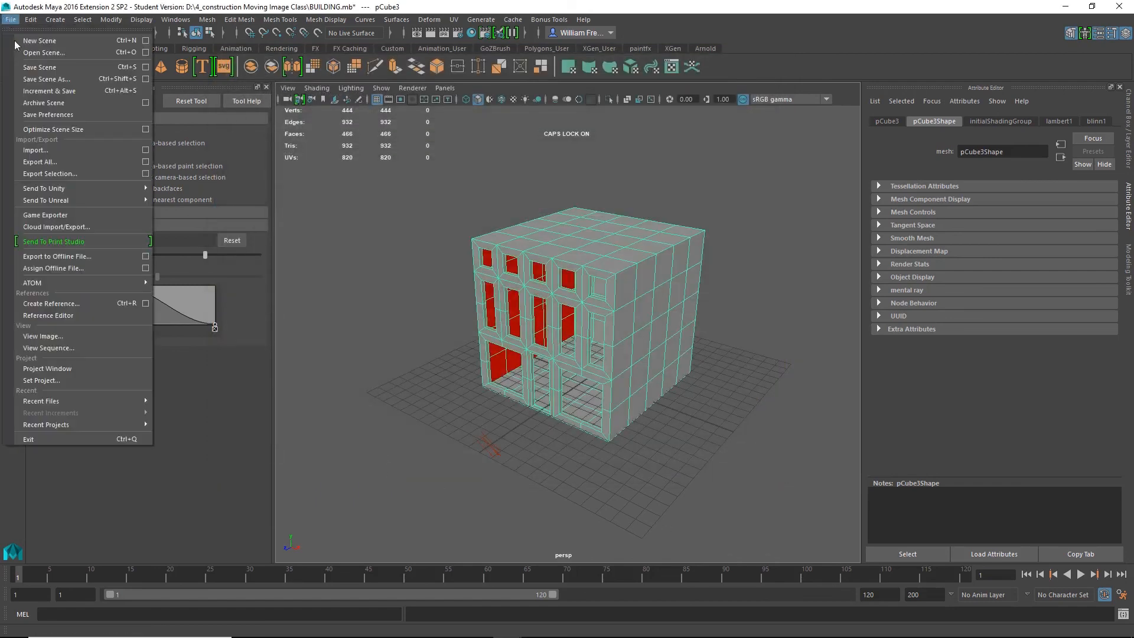
left_click(44, 78)
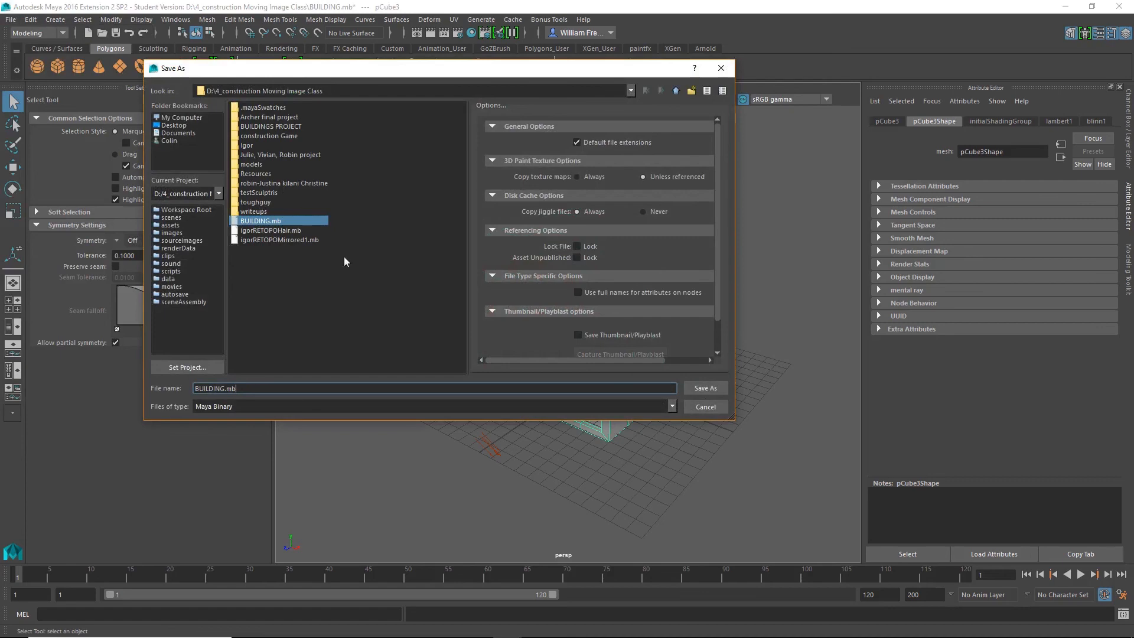
left_click(706, 407)
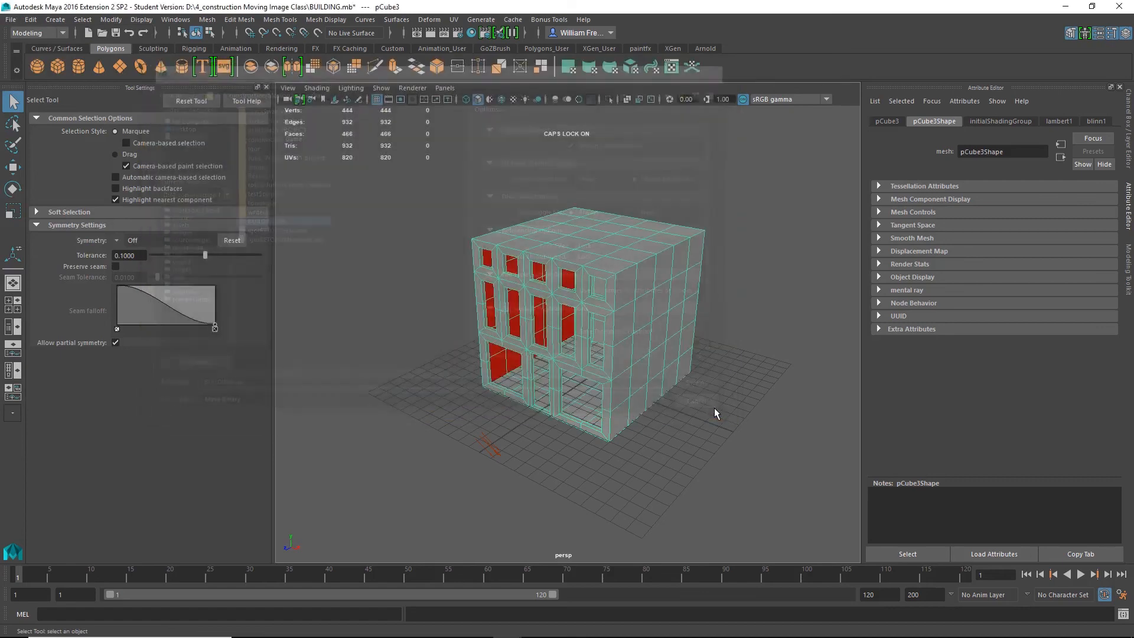
- Examine the generated subfolders inside BUILDINGS PROJECT and reconfirm that folder as the current project
left_click(10, 19)
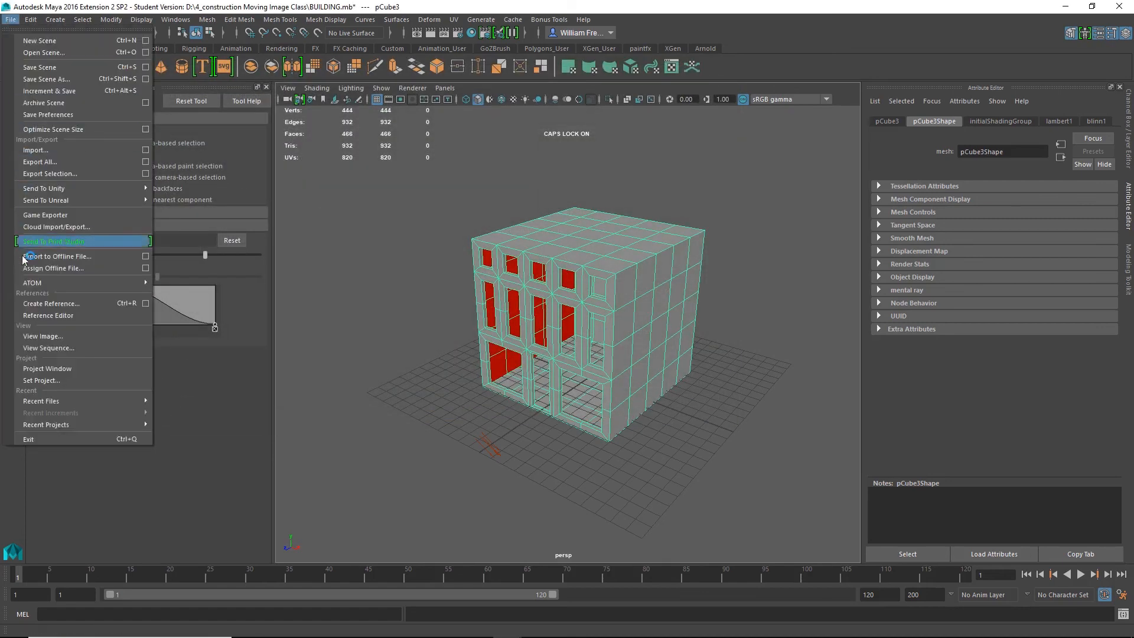
left_click(41, 383)
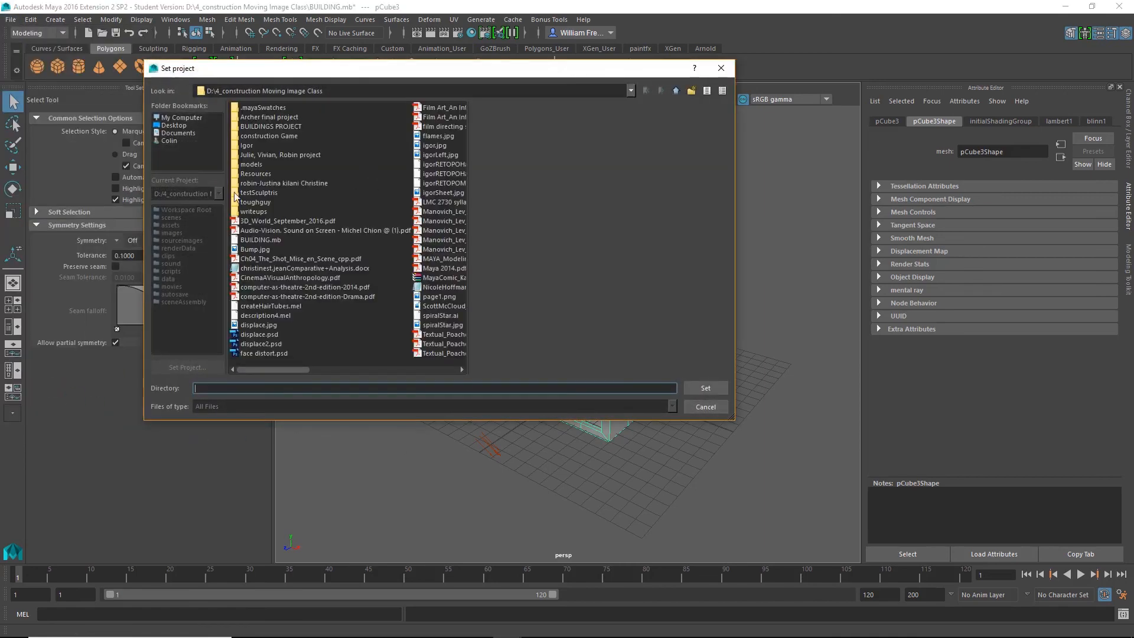
left_click(264, 128)
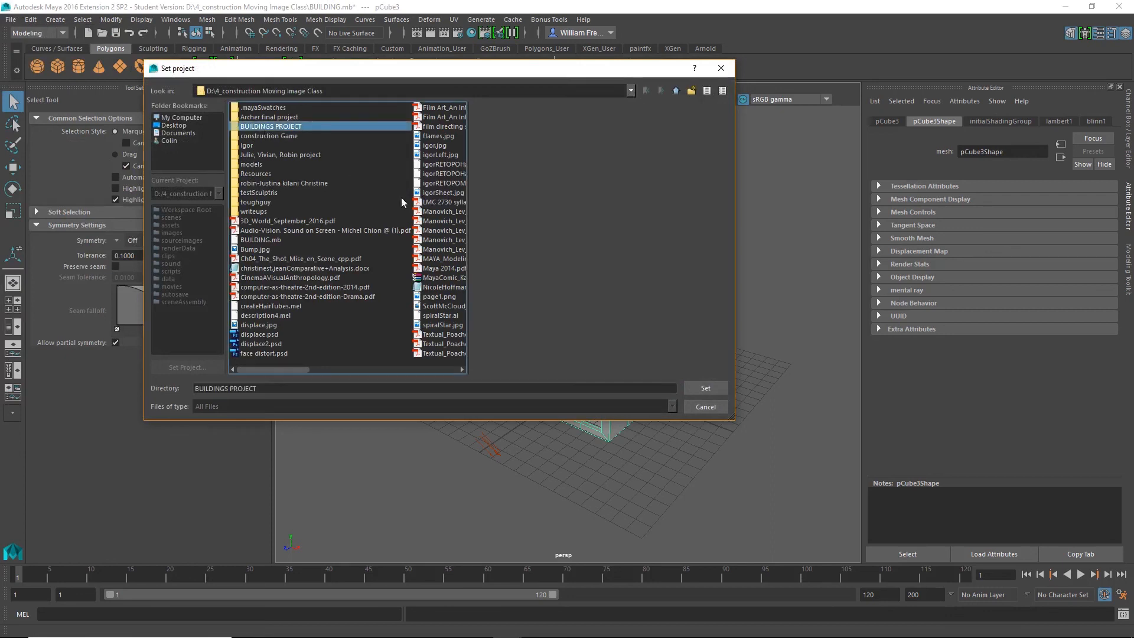
double_click(247, 127)
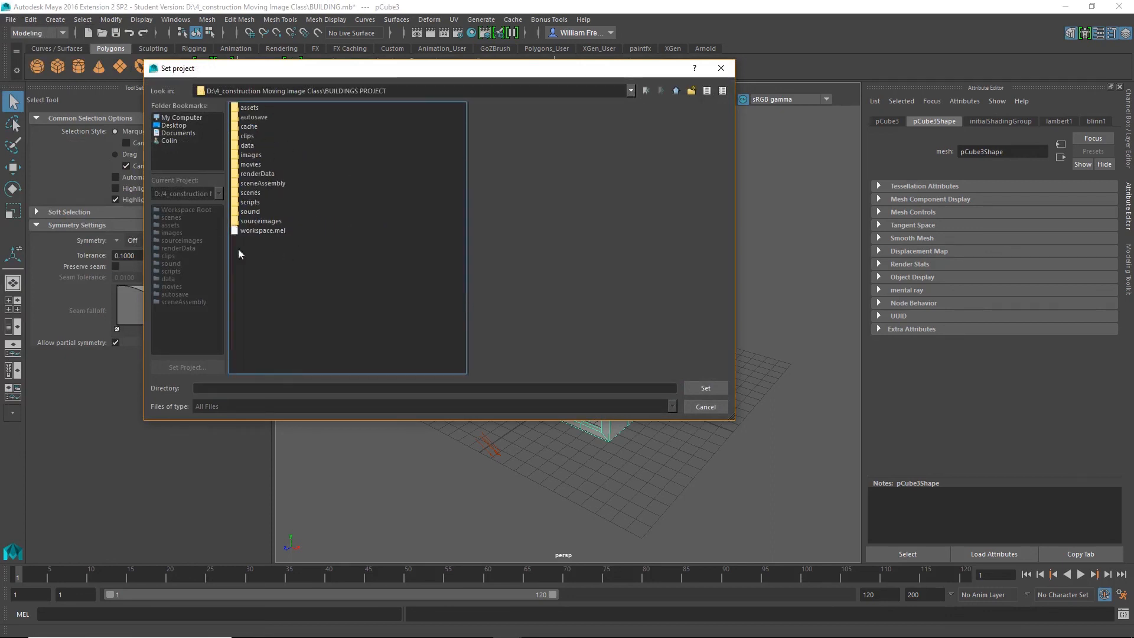
left_click(705, 388)
- Save the scene as BUILDING.mb in the scenes folder of BUILDINGS PROJECT, accepting the student version notice
left_click(11, 19)
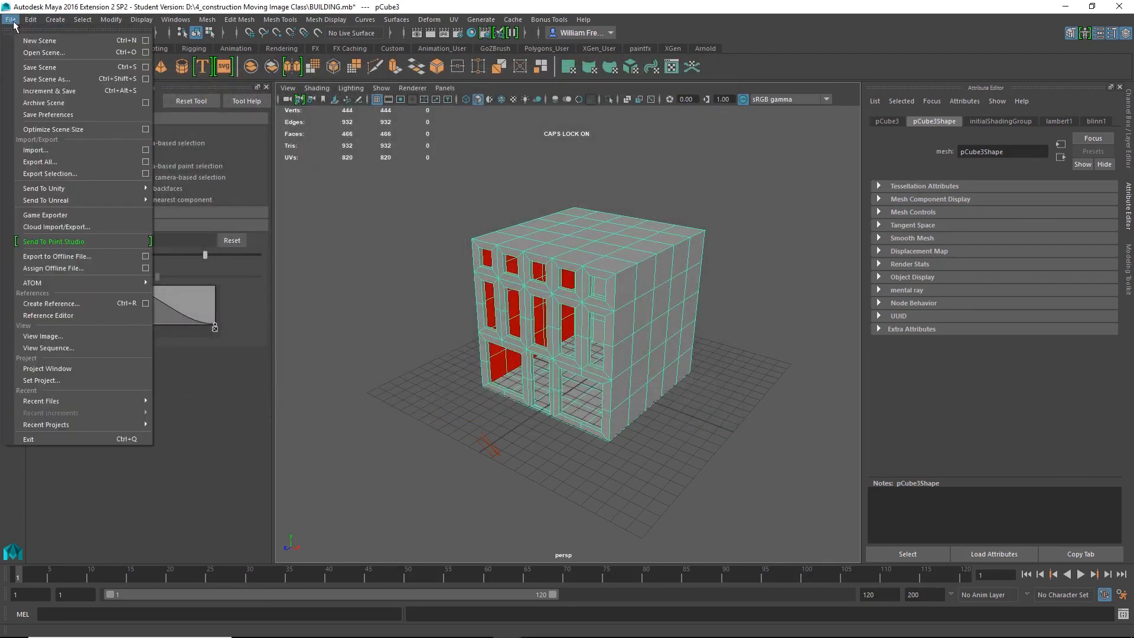
left_click(44, 81)
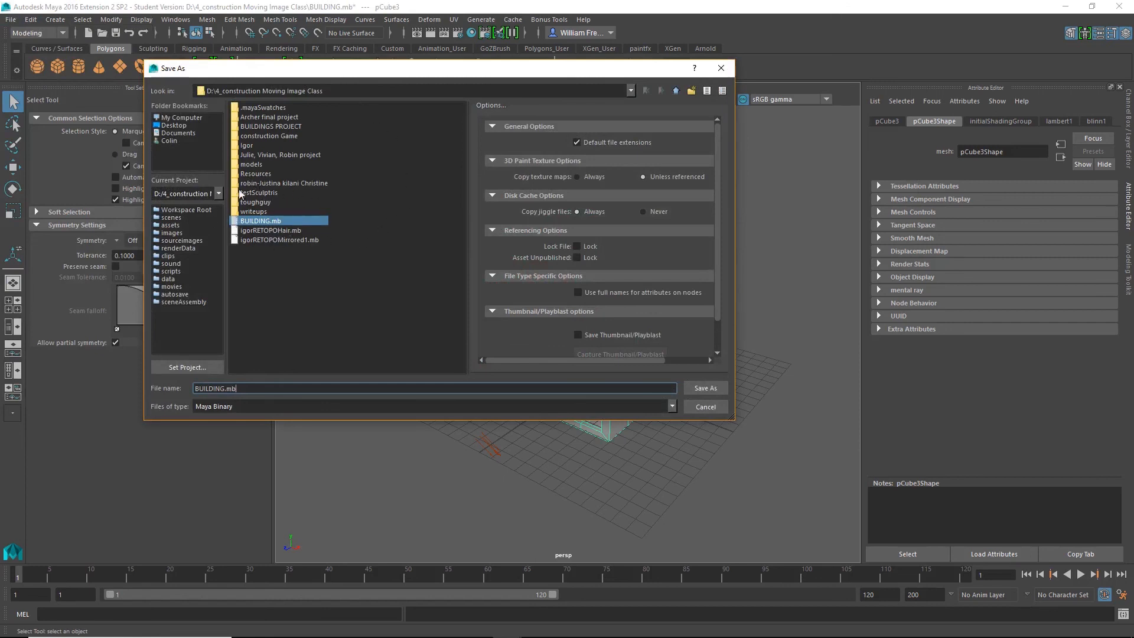
double_click(260, 126)
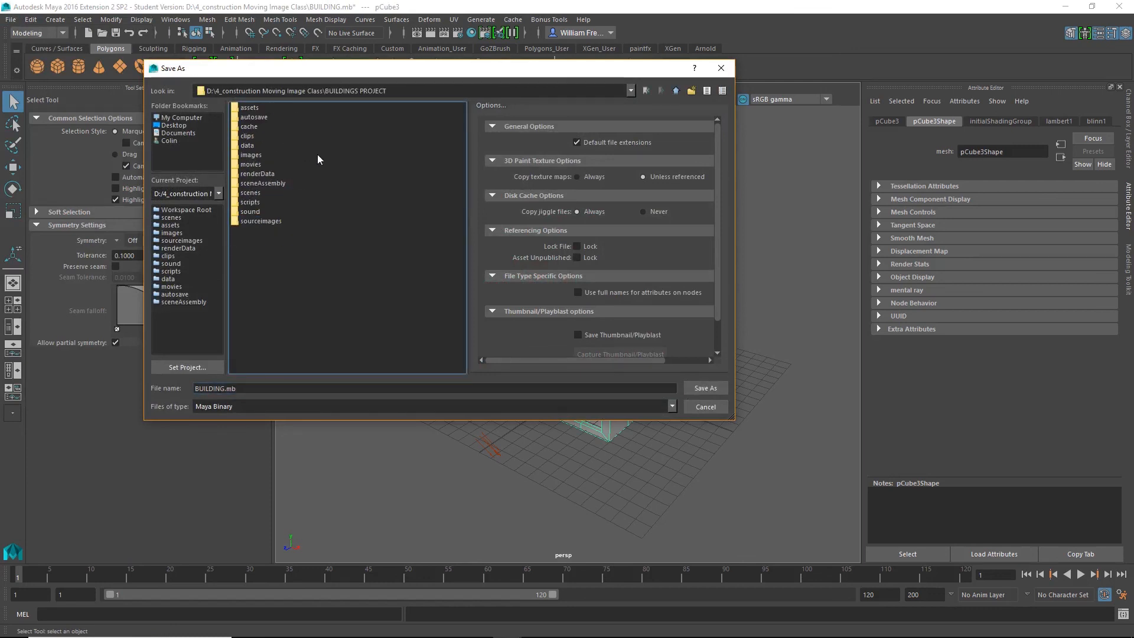
double_click(246, 194)
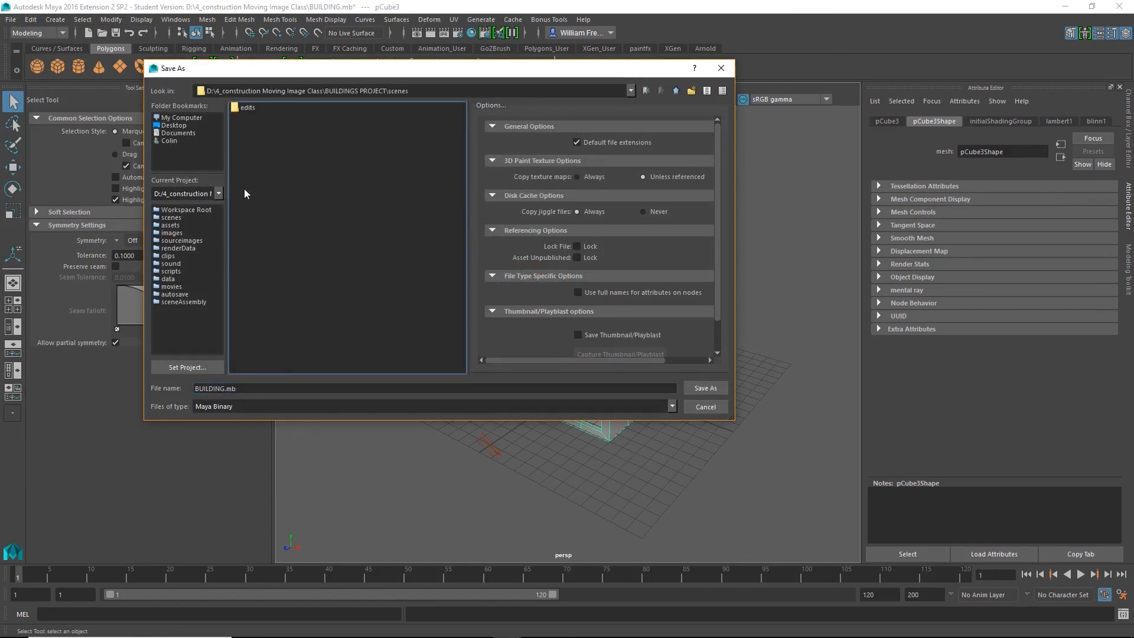
left_click(706, 388)
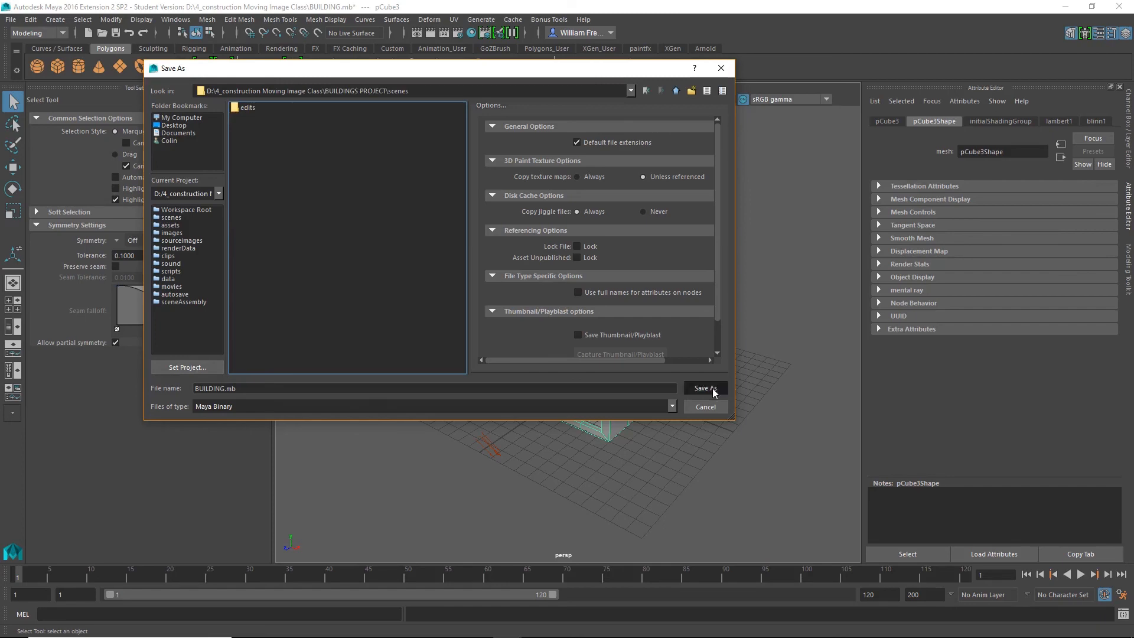
left_click(541, 335)
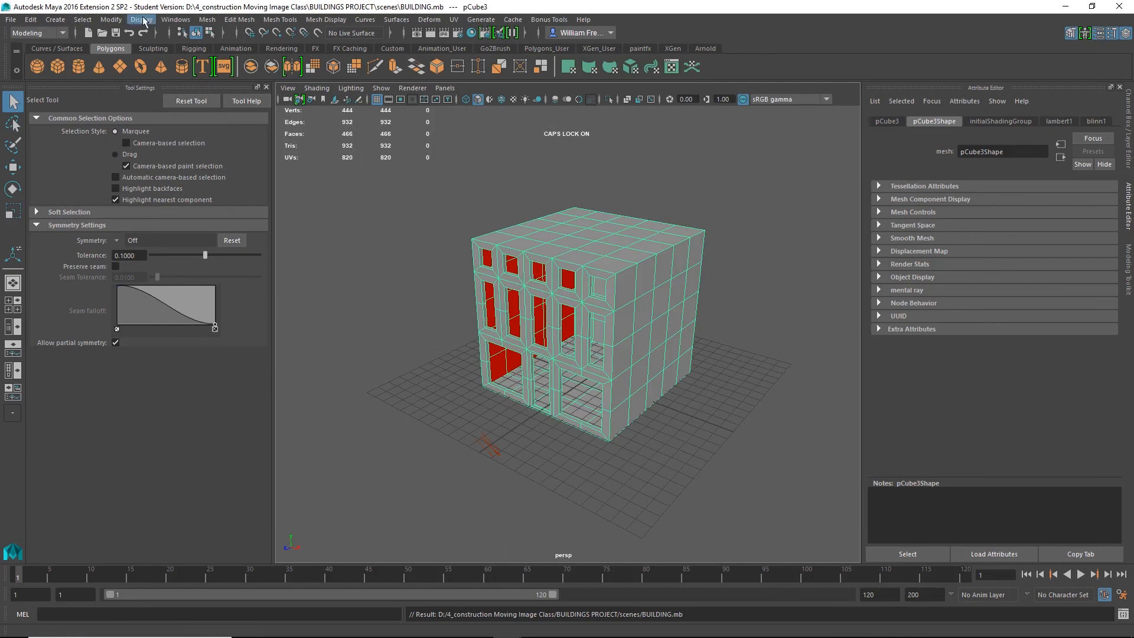
left_click(11, 20)
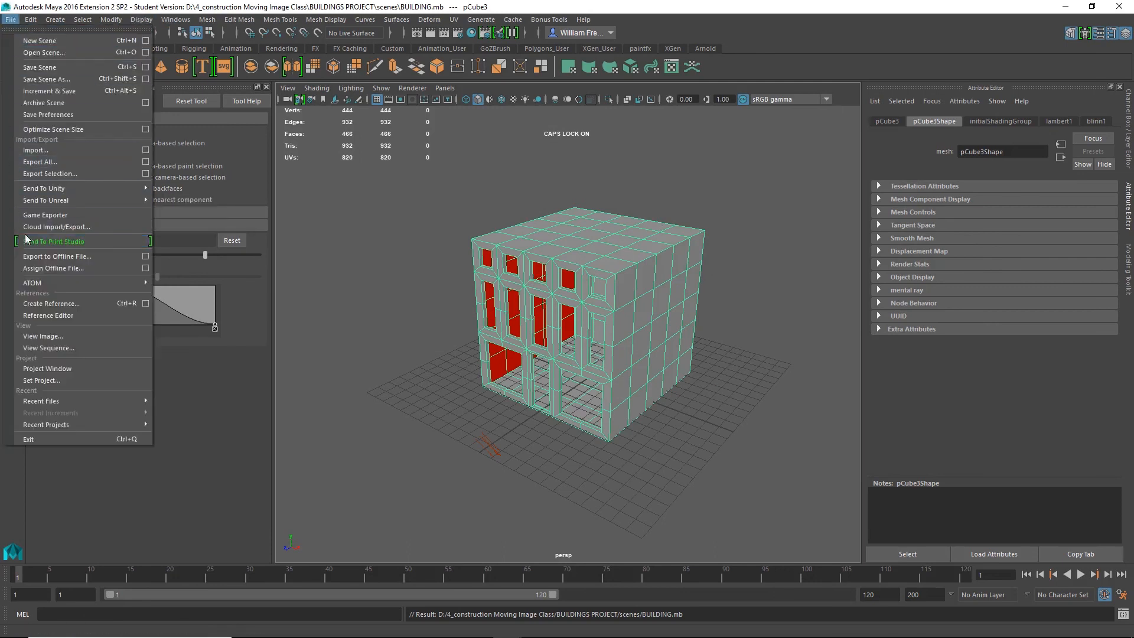
left_click(418, 451)
left_click(415, 446)
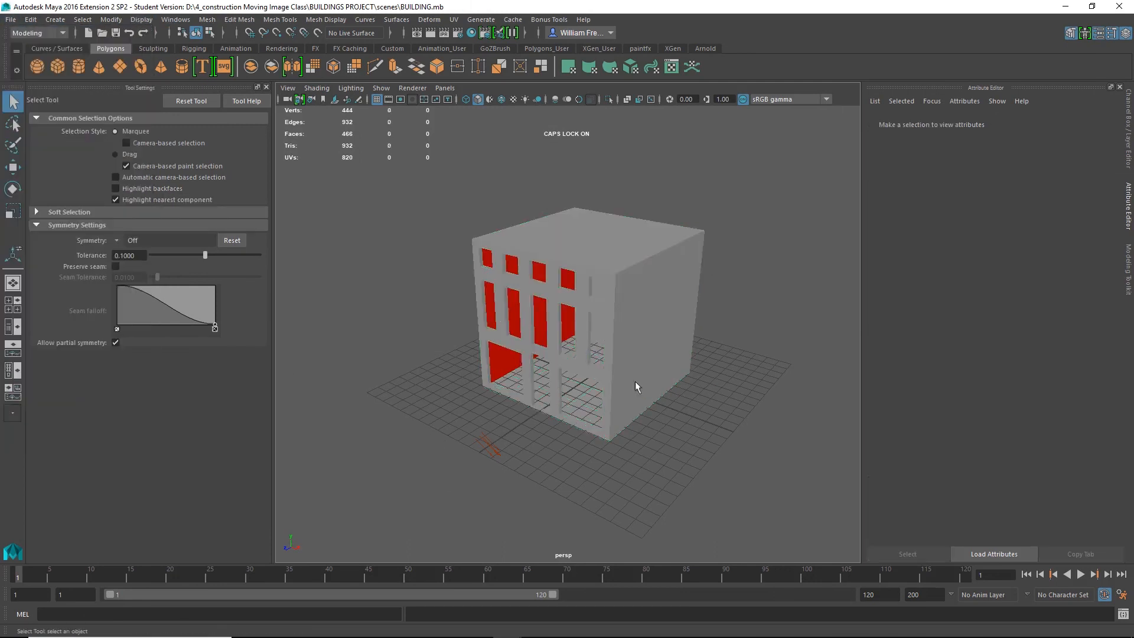
right_click_drag(478, 265, 641, 327, "alt")
left_click_drag(641, 327, 682, 308, "alt")
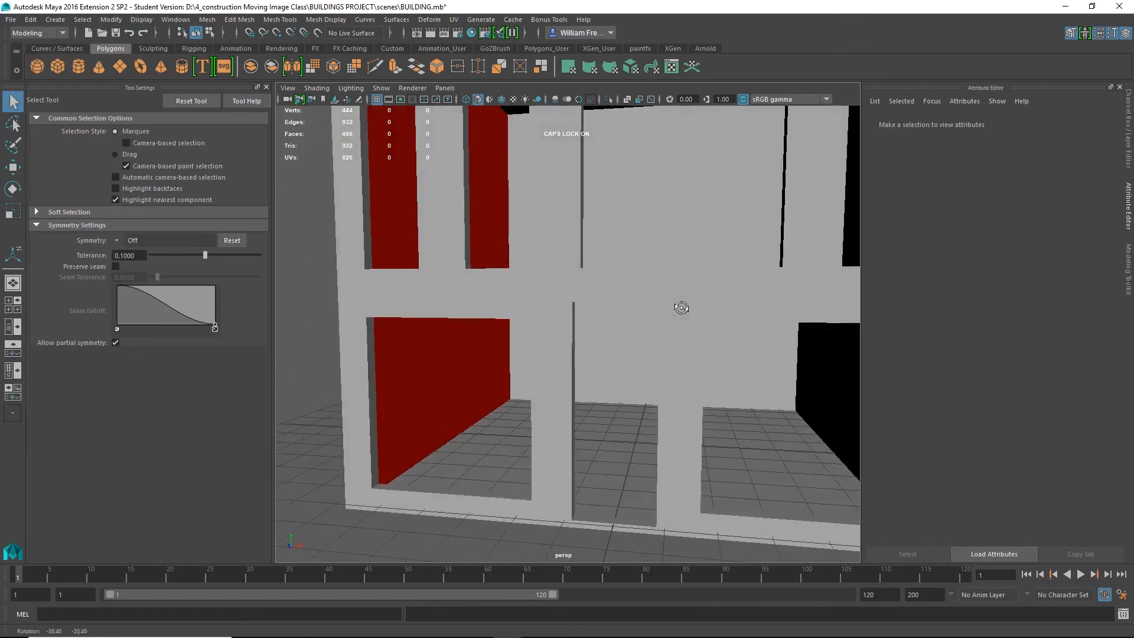
- Select the whole building and open its UV layout in the UV Editor
left_click(611, 357)
key("f")
left_click_drag(611, 358, 633, 236, "alt")
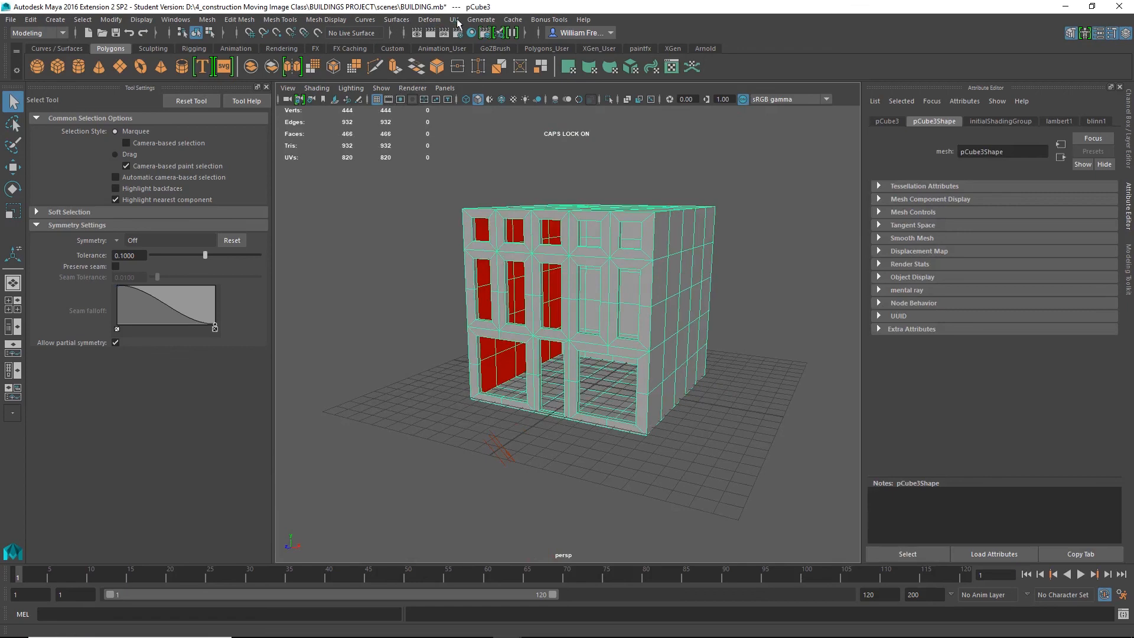
left_click(454, 20)
left_click(479, 52)
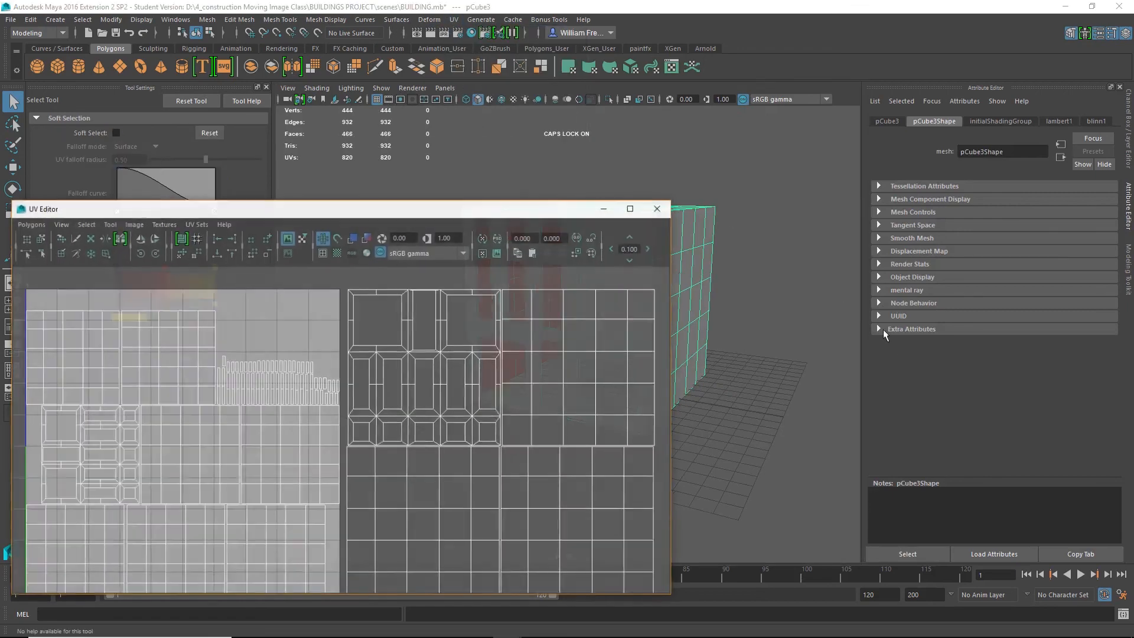
- Select the faces of the windowed interior wall shell in the UV layout and bring those faces into view inside the building
right_click_drag(594, 376, 596, 410)
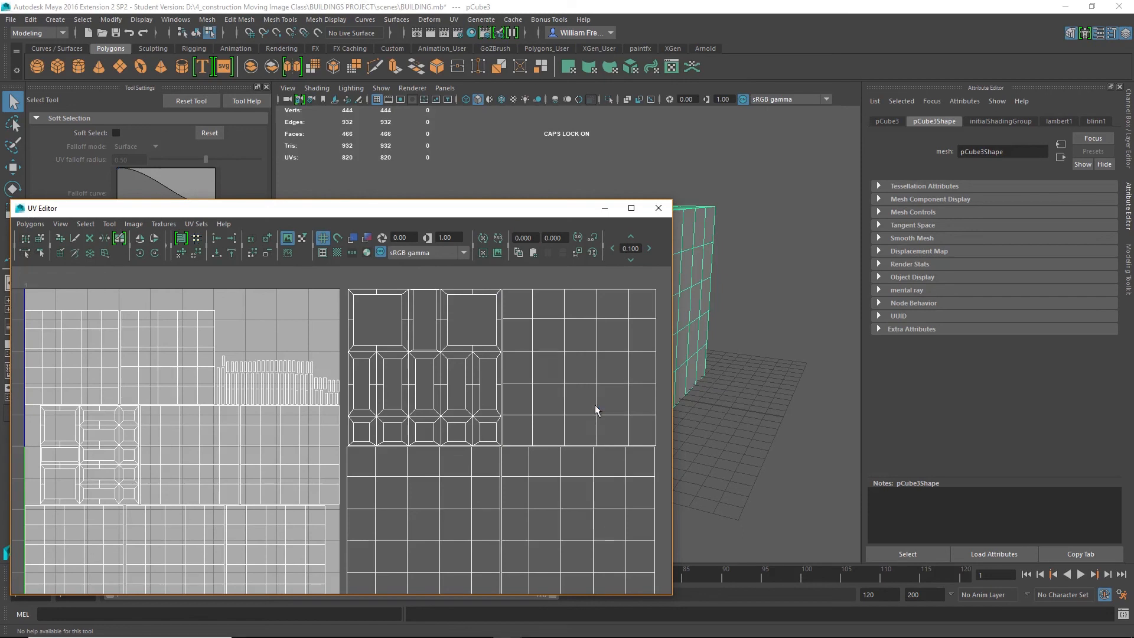
left_click_drag(348, 280, 502, 454)
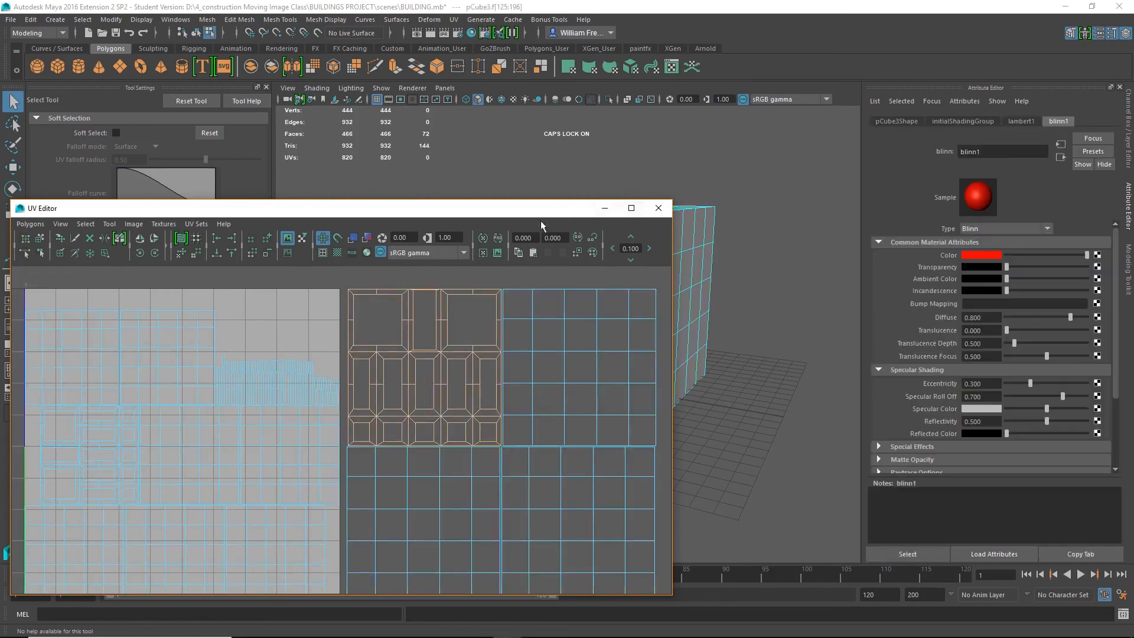
left_click_drag(455, 208, 614, 464)
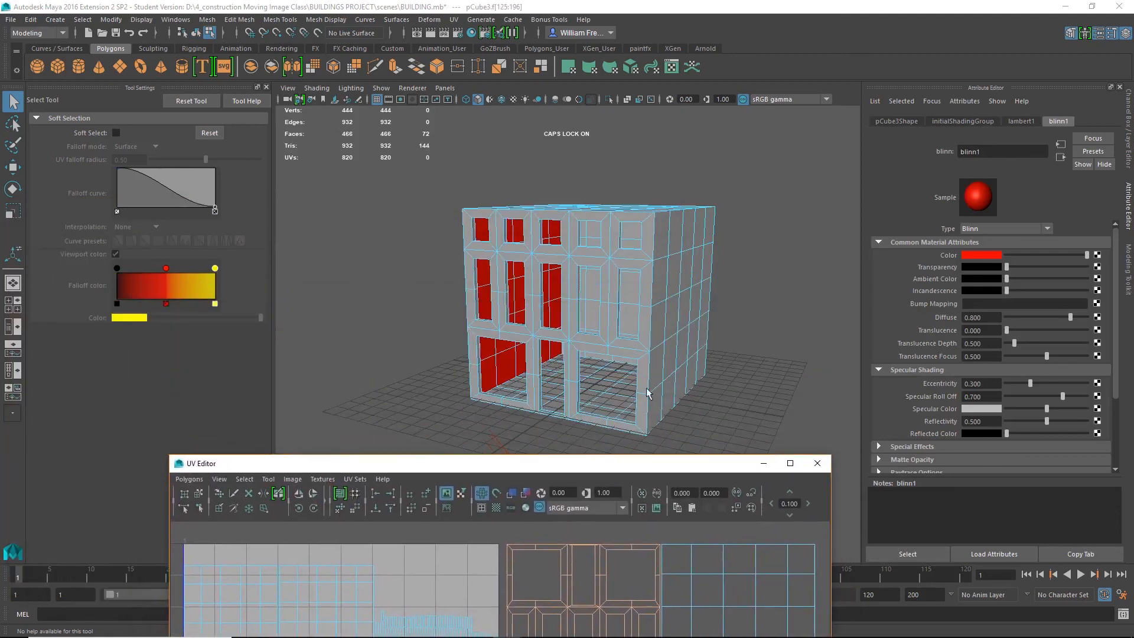
left_click_drag(648, 393, 436, 273, "alt")
right_click_drag(435, 273, 754, 291, "alt")
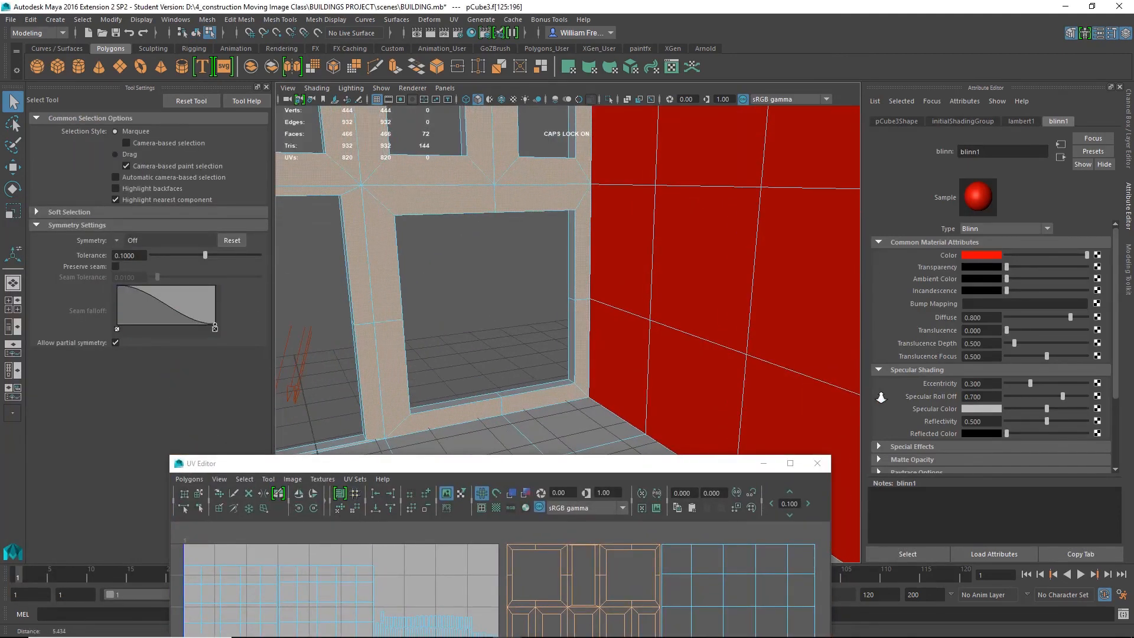
left_click_drag(754, 291, 690, 275, "alt")
- Assign a new Blinn material to the selected interior window wall faces and set its color to green
left_click(398, 211)
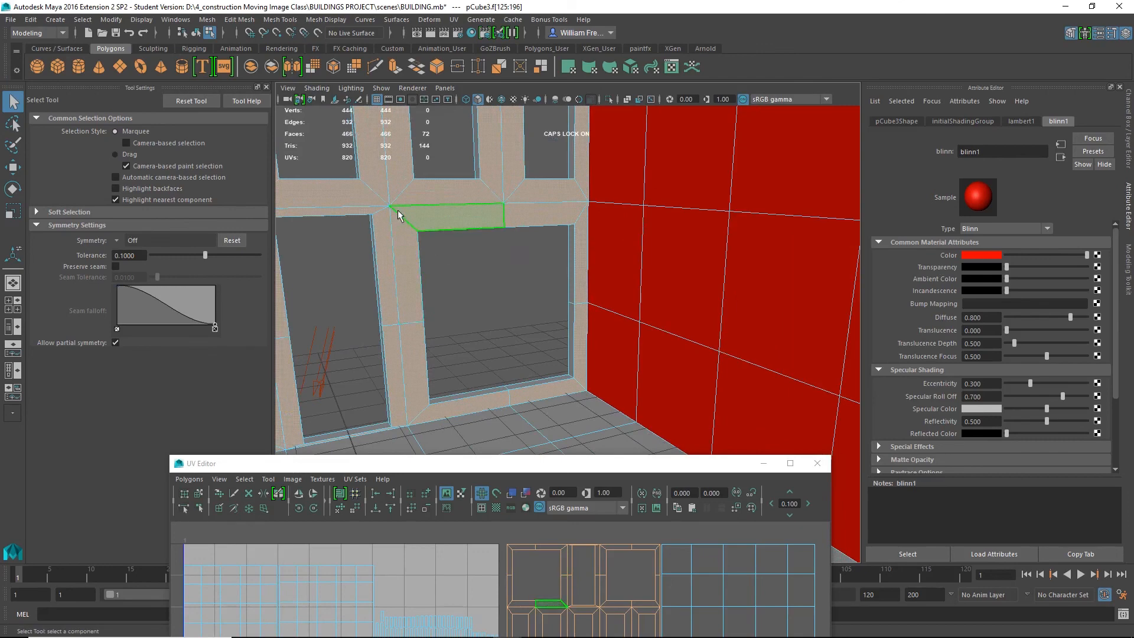
right_click(398, 210)
mouse_move(405, 526)
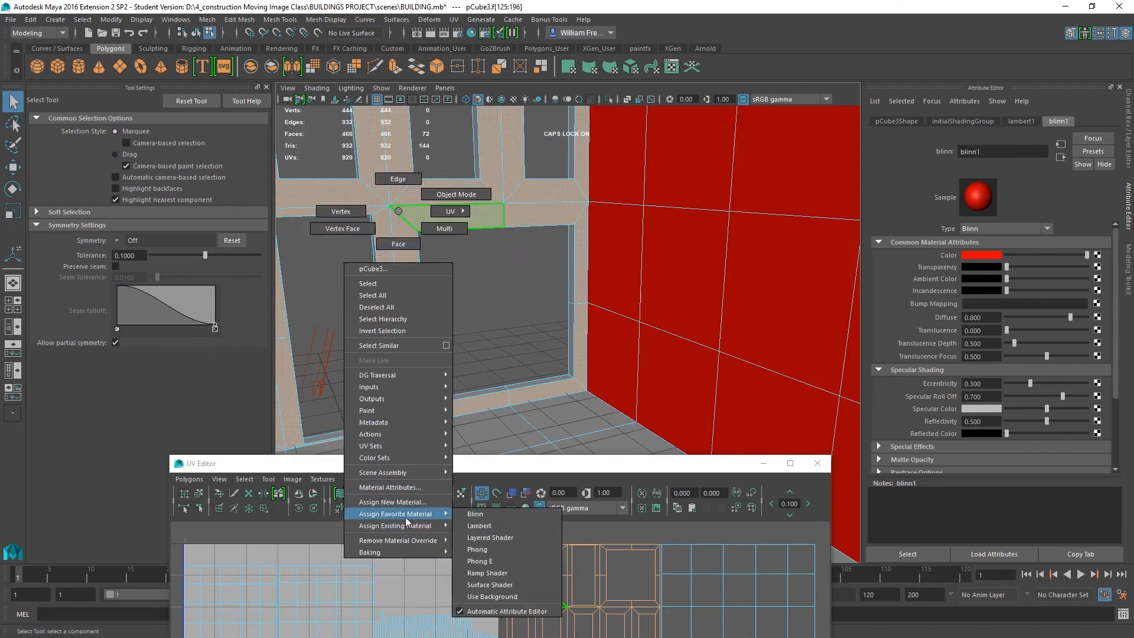
left_click(406, 502)
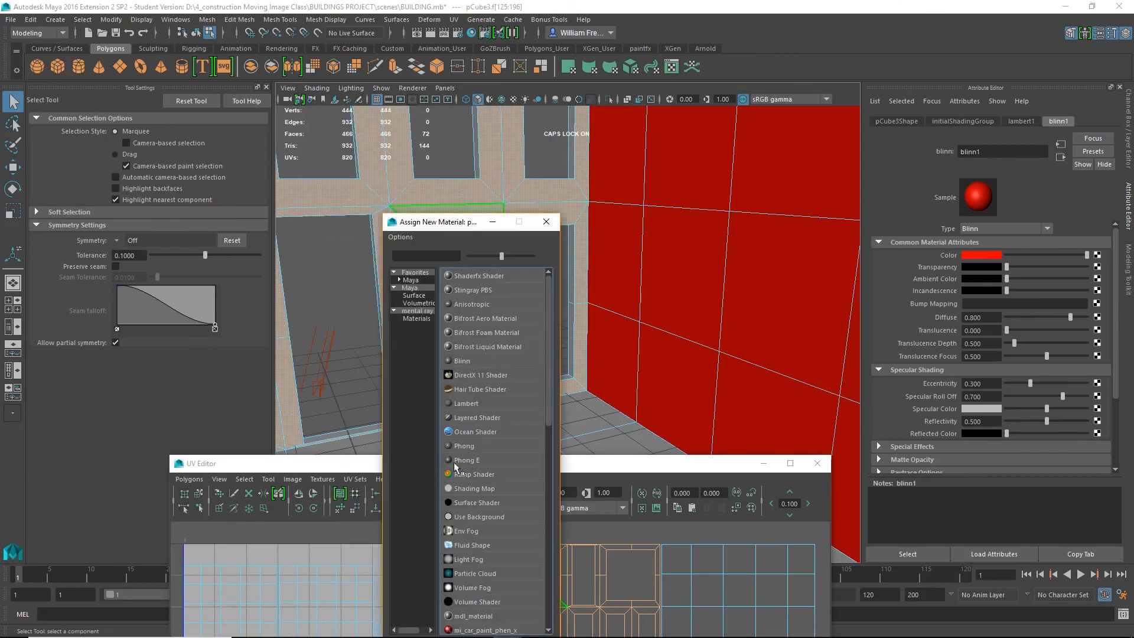
left_click(469, 365)
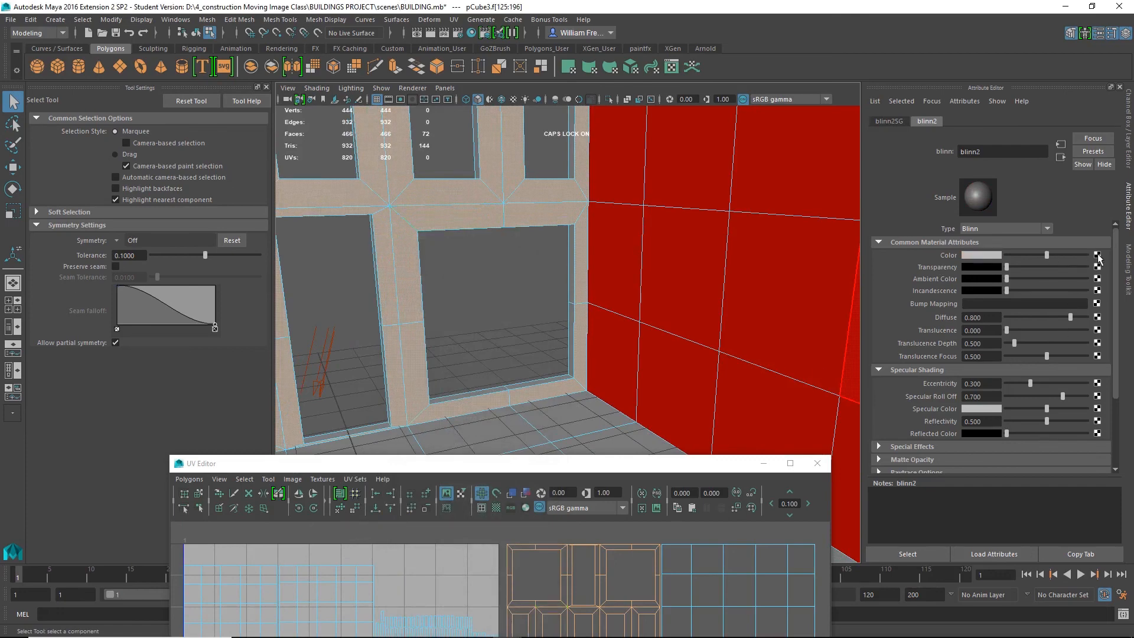
left_click(996, 255)
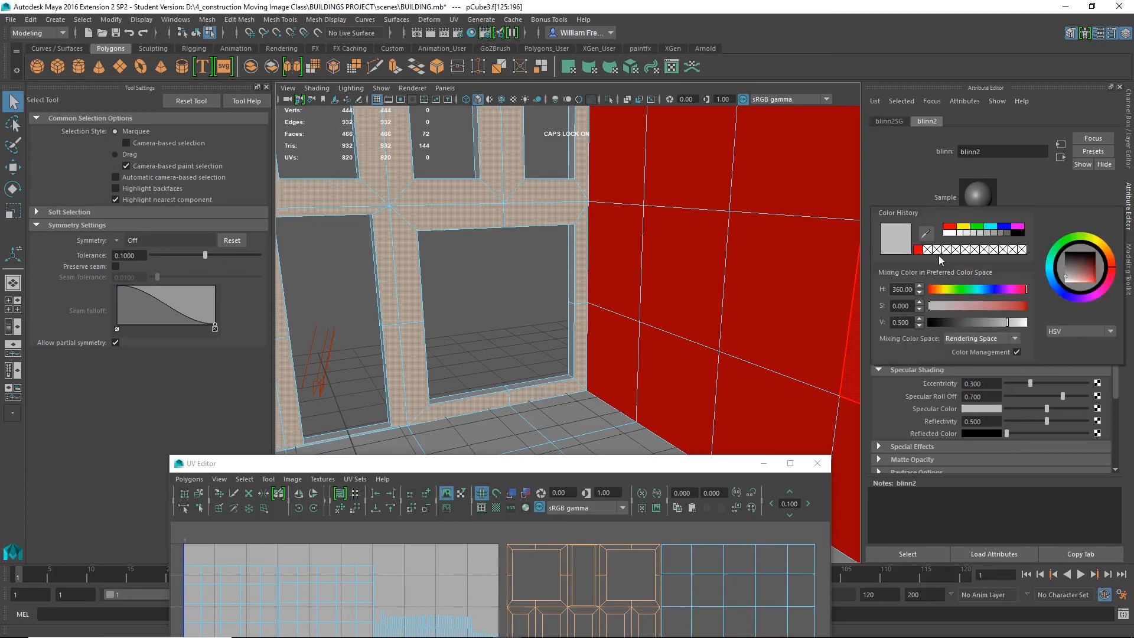
left_click(977, 227)
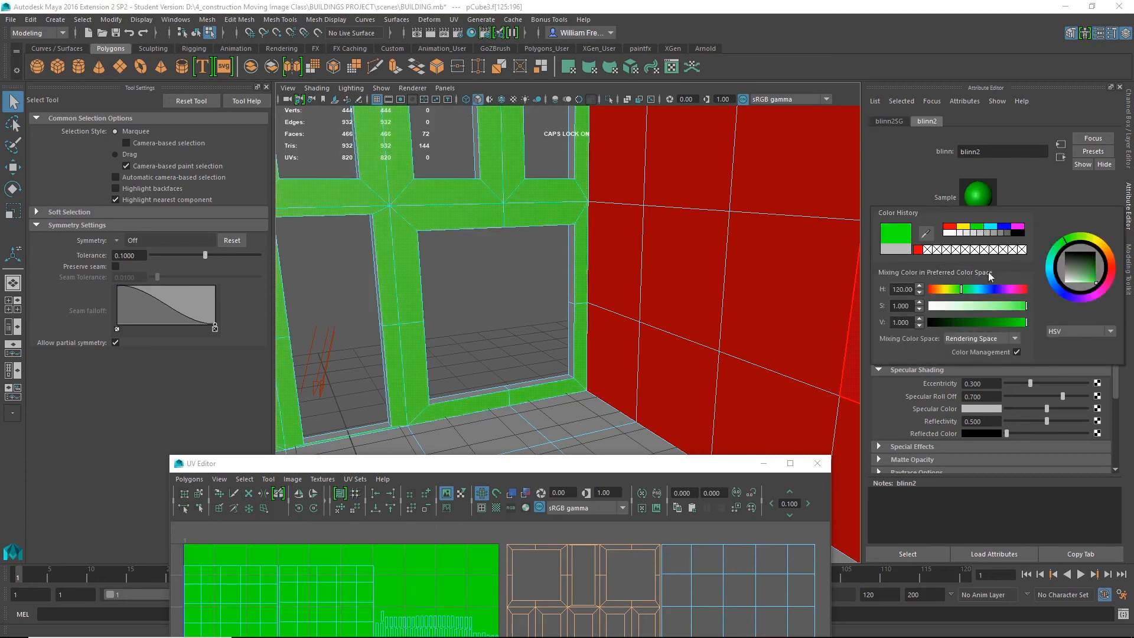
- Select all faces of the plain interior wall shell at the lower right of the UV layout
scroll(671, 334, "up", 3)
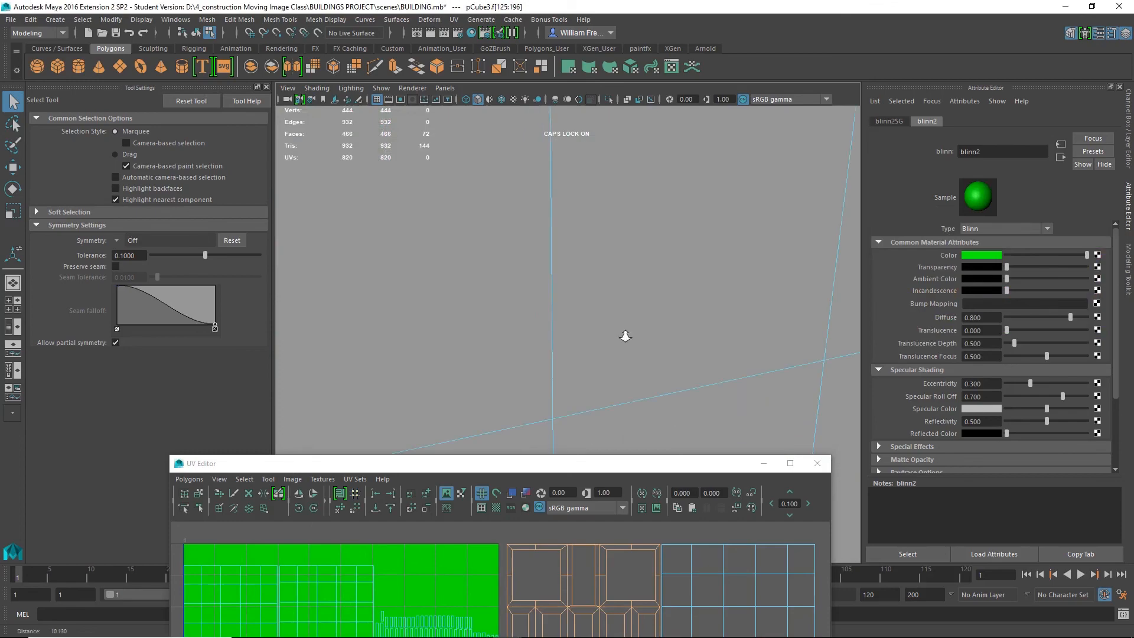
right_click_drag(626, 336, 475, 292, "alt")
left_click_drag(475, 292, 741, 283, "alt")
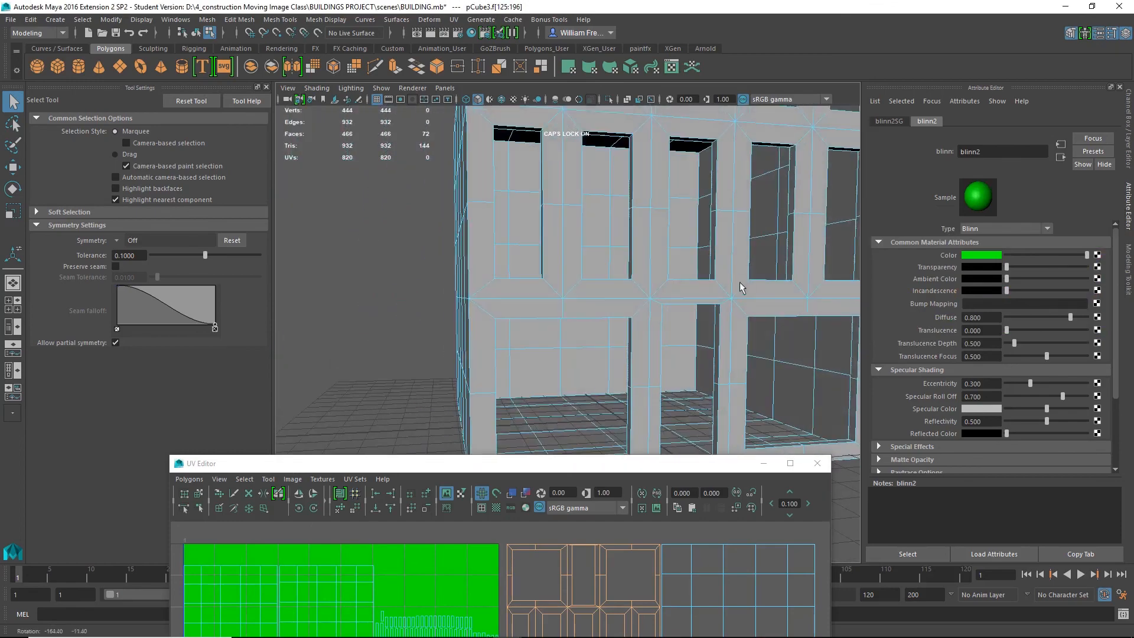
left_click_drag(657, 468, 515, 120)
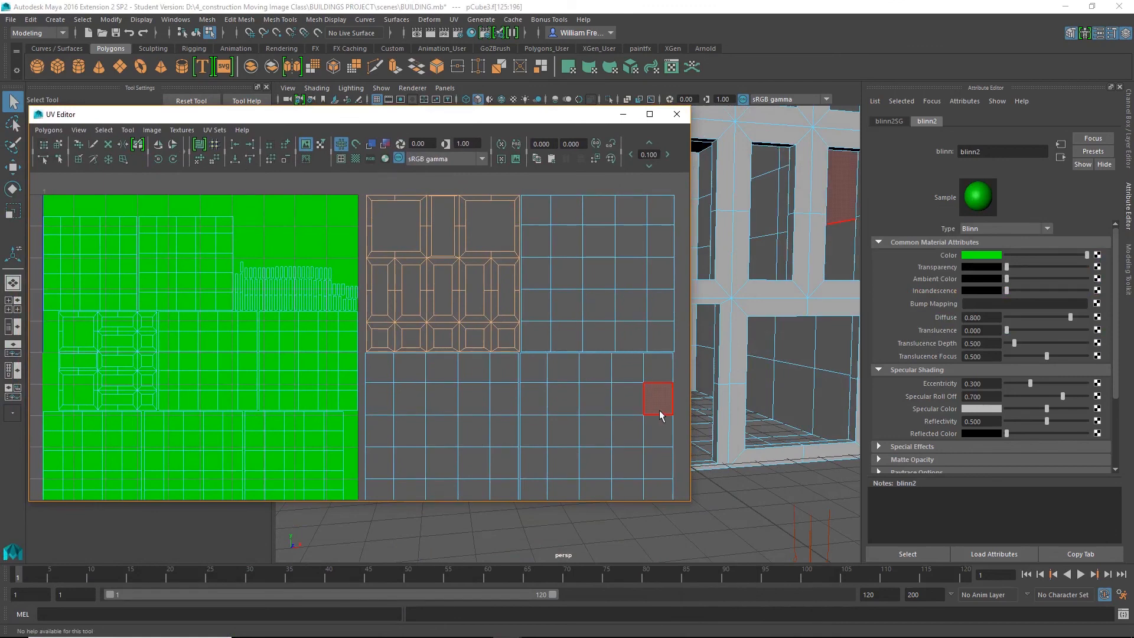
right_click_drag(661, 415, 519, 388, "alt")
right_click(597, 464)
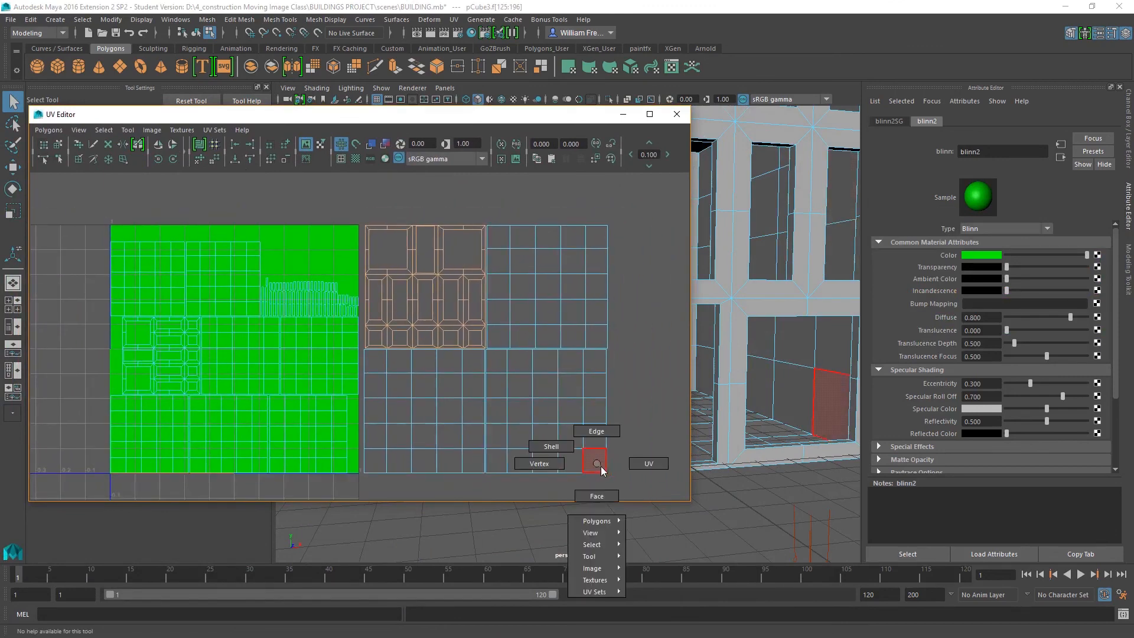
left_click(596, 496)
left_click_drag(647, 484, 496, 363)
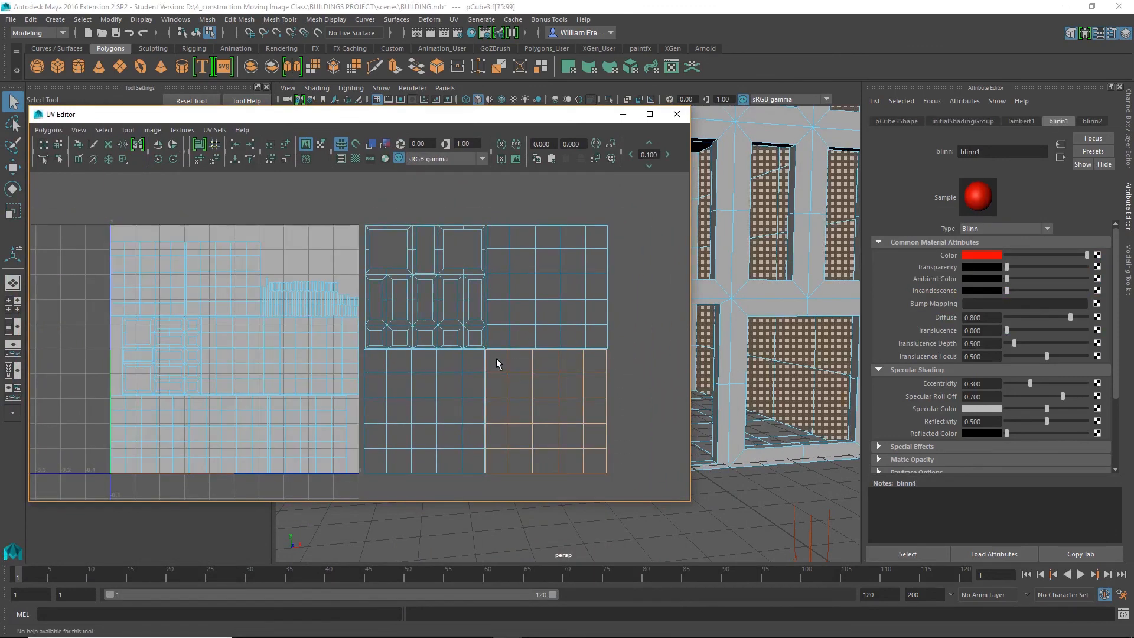
- Assign a new Blinn material to the selected interior wall faces and set its color to yellow
right_click_drag(810, 286, 814, 572)
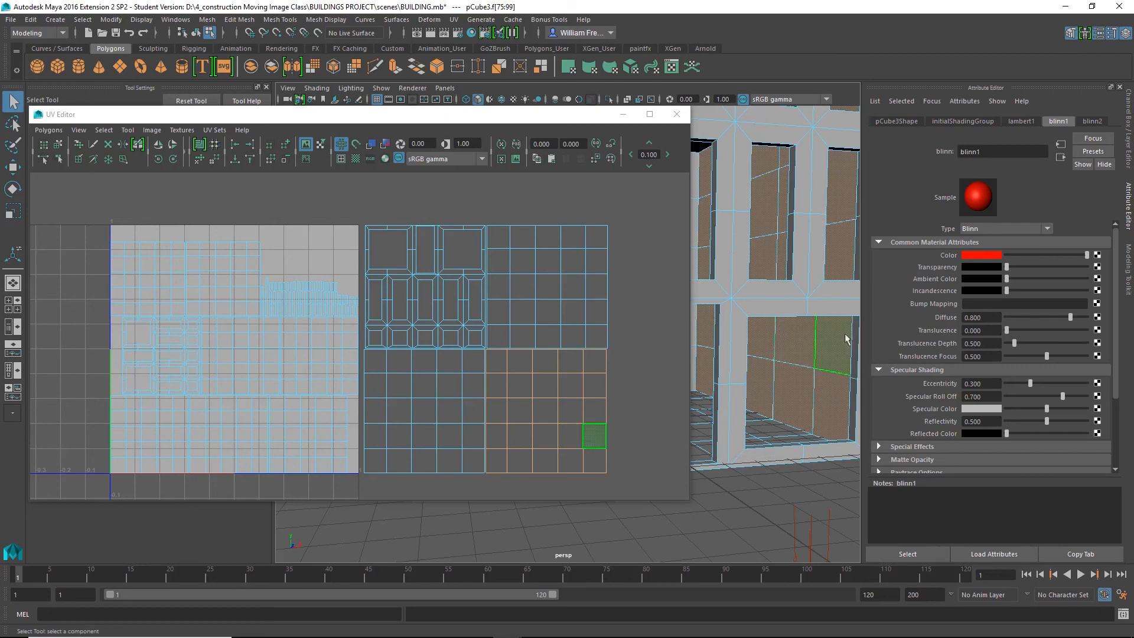
right_click_drag(811, 285, 813, 578)
left_click(464, 362)
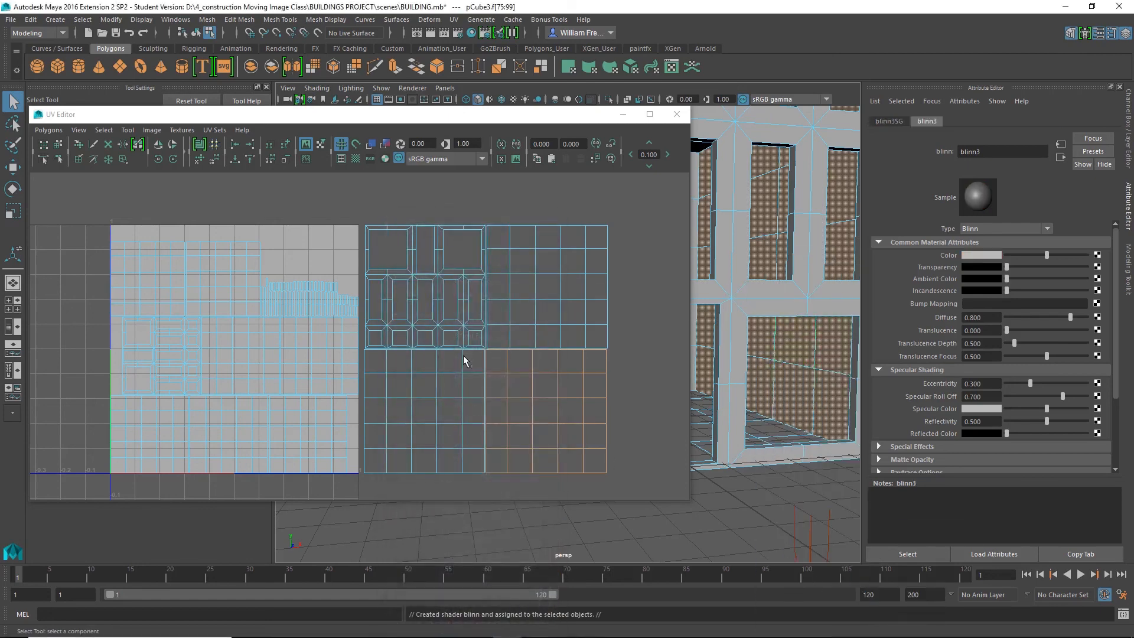
left_click(974, 256)
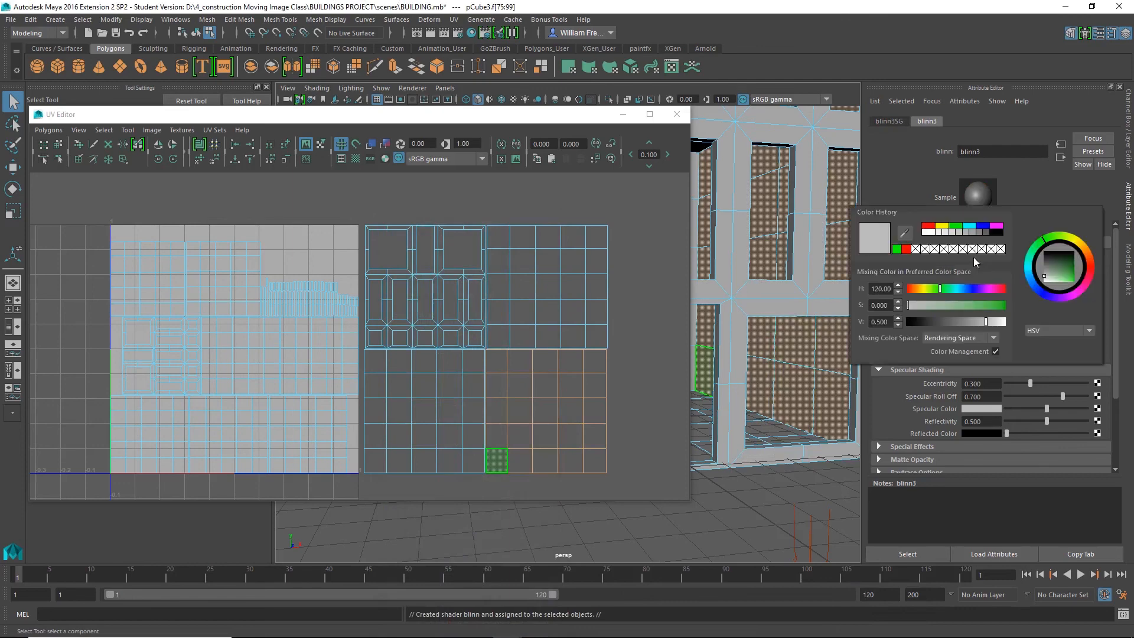
left_click(939, 225)
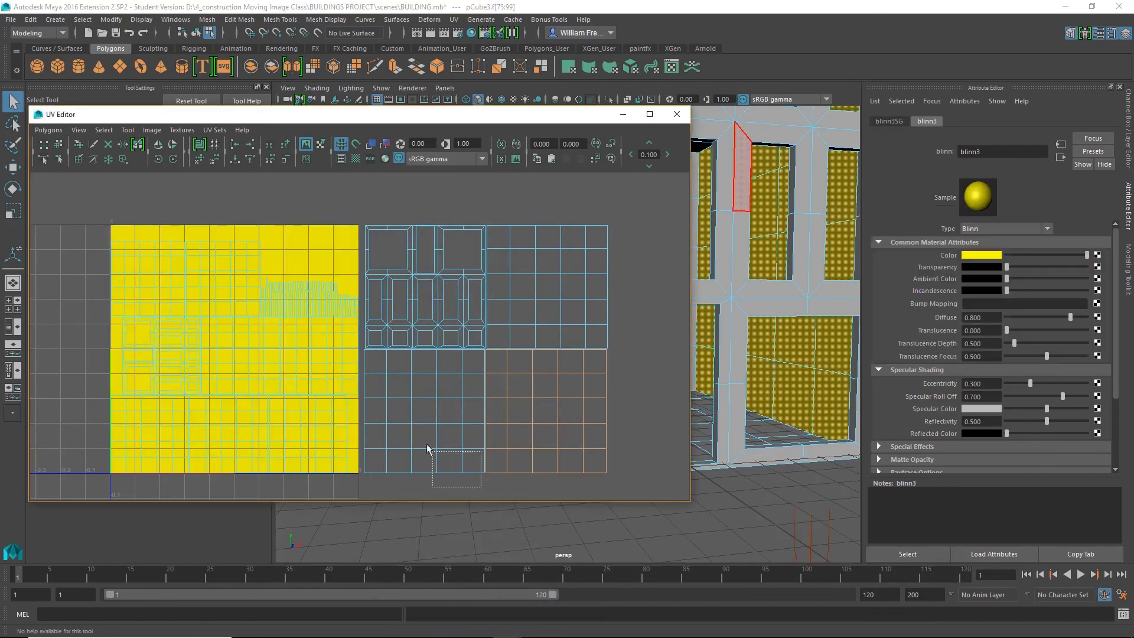
- Select the lower-left interior wall shell's faces in the UV layout and assign them a new Blinn material colored blue
left_click(374, 361)
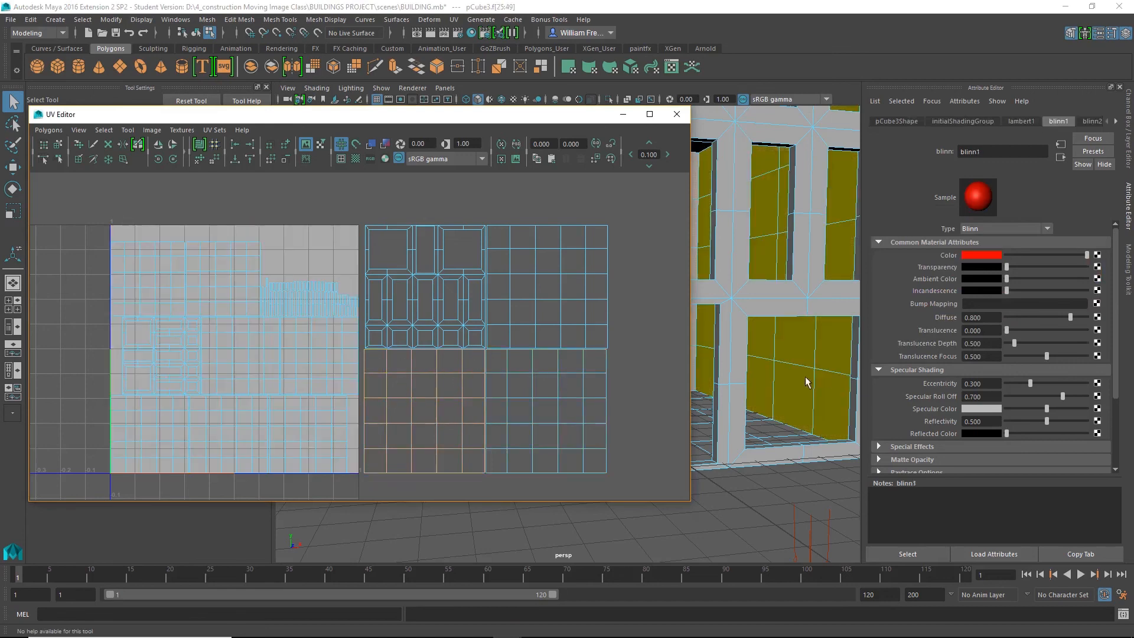
left_click_drag(772, 396, 817, 338, "alt")
right_click_drag(821, 286, 822, 327)
mouse_move(824, 587)
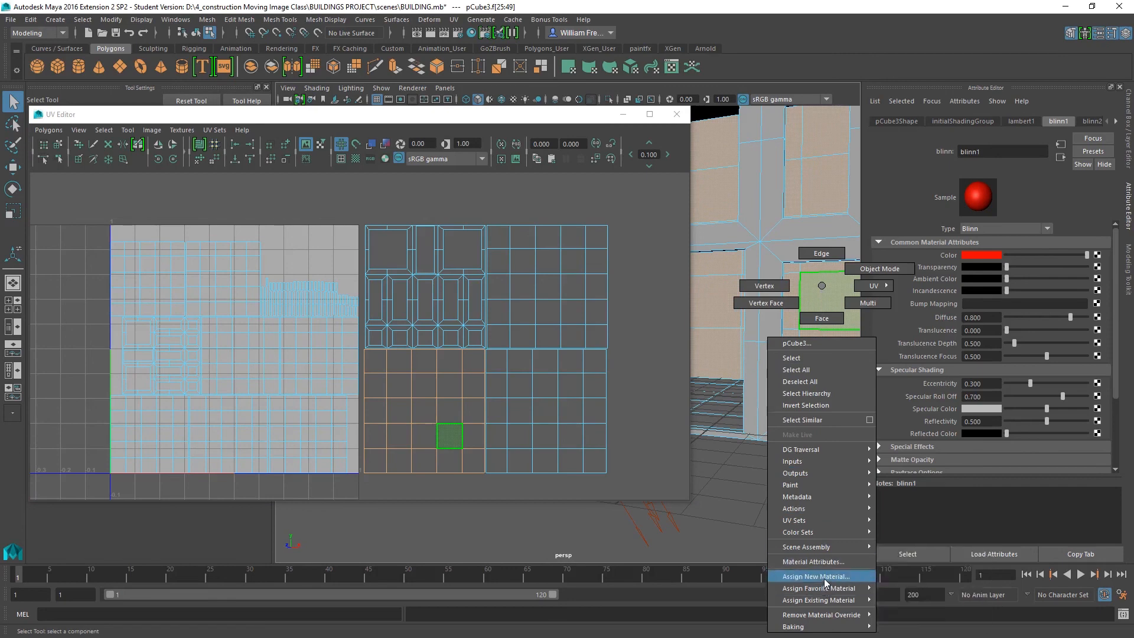
left_click(817, 577)
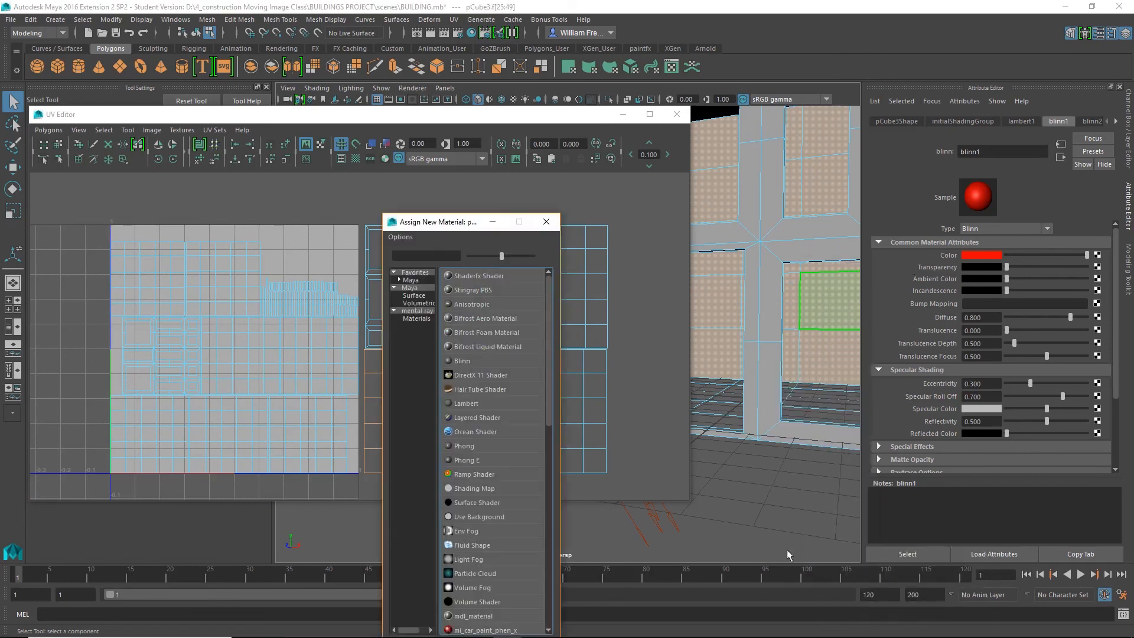
left_click(462, 361)
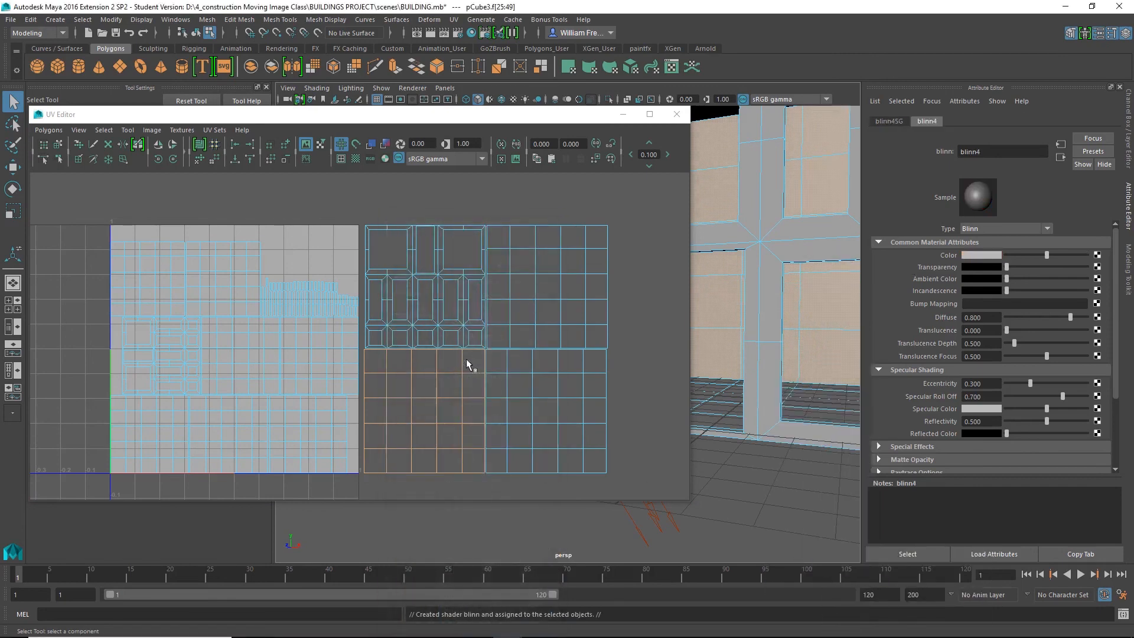
left_click(978, 255)
left_click(986, 222)
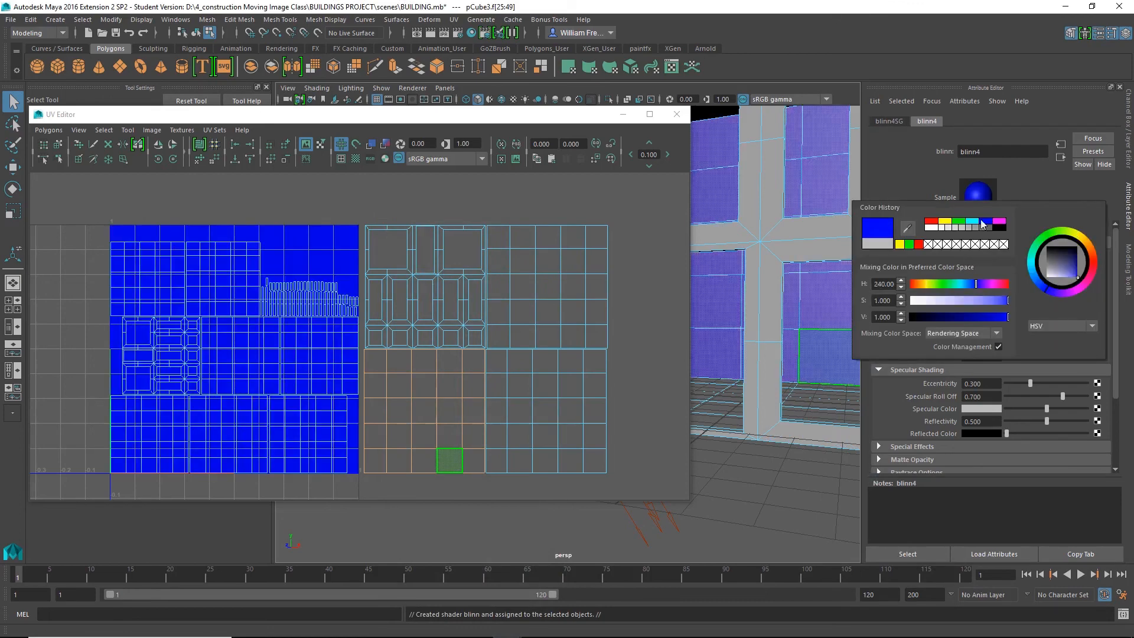
- Close the UV Editor, return the building to object mode and clear the selection
left_click(676, 114)
scroll(541, 235, "down", 6)
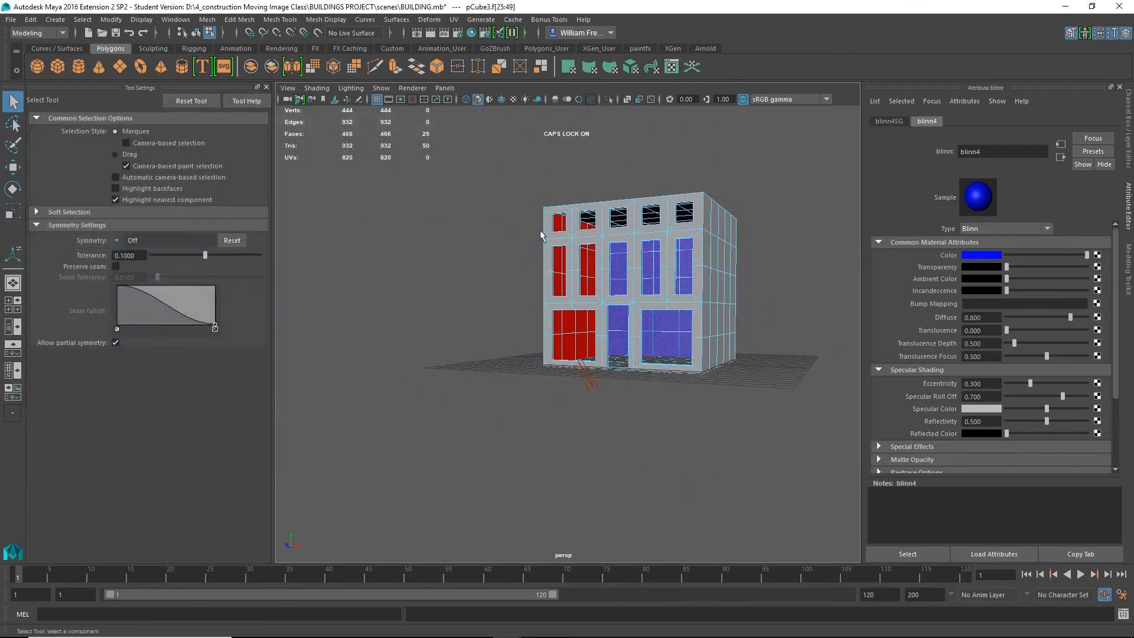
right_click_drag(609, 345, 664, 269)
left_click(745, 441)
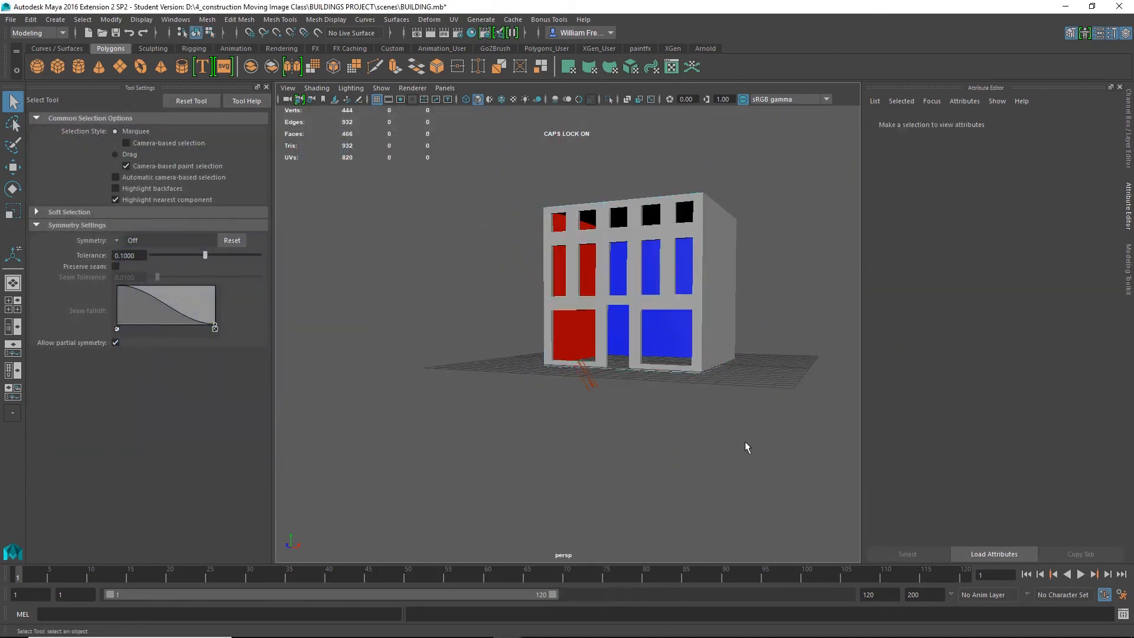
- Examine the colored interior walls through the building's window openings from several angles
left_click_drag(546, 348, 515, 313, "alt")
right_click_drag(515, 313, 673, 360, "alt")
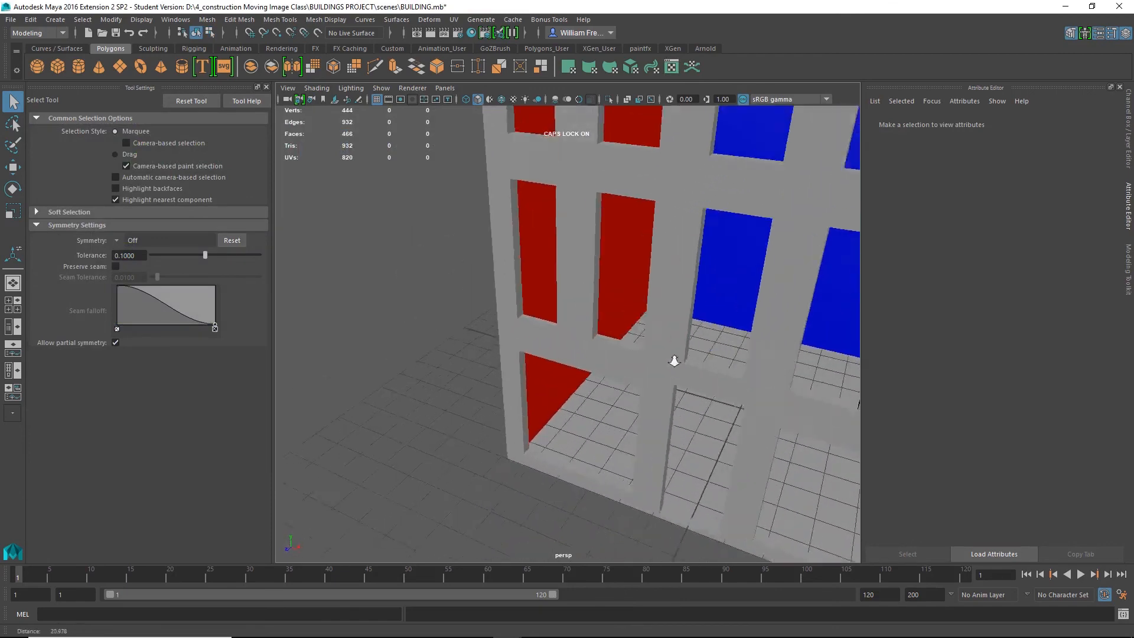
middle_click_drag(674, 359, 576, 369, "alt")
left_click_drag(591, 496, 643, 431, "alt")
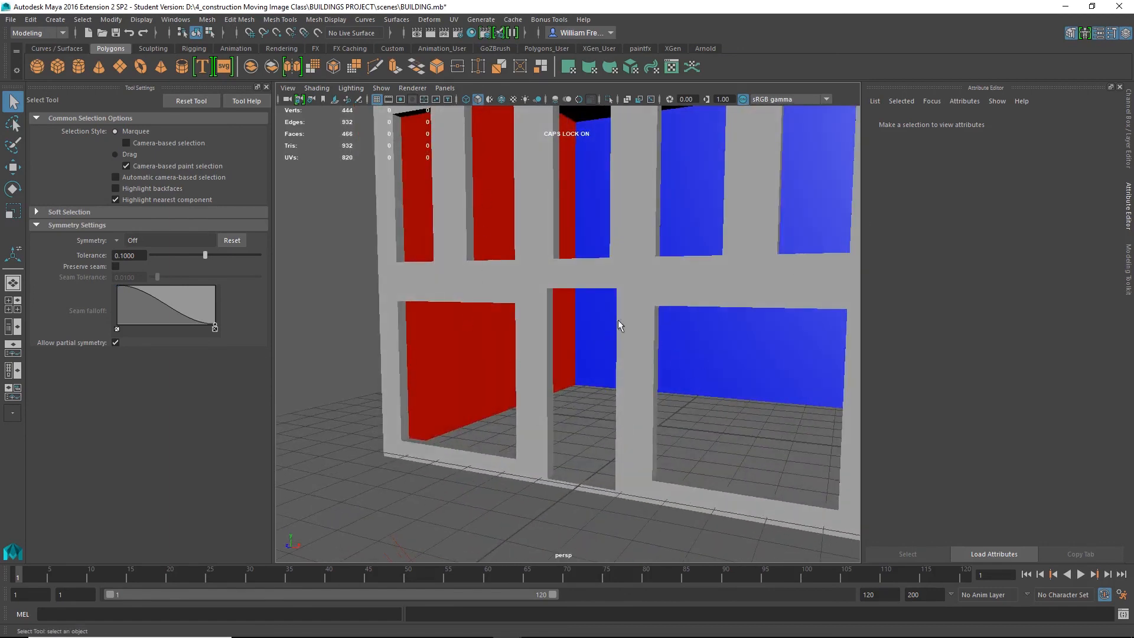
right_click_drag(728, 391, 666, 336, "alt")
left_click_drag(666, 337, 643, 359, "alt")
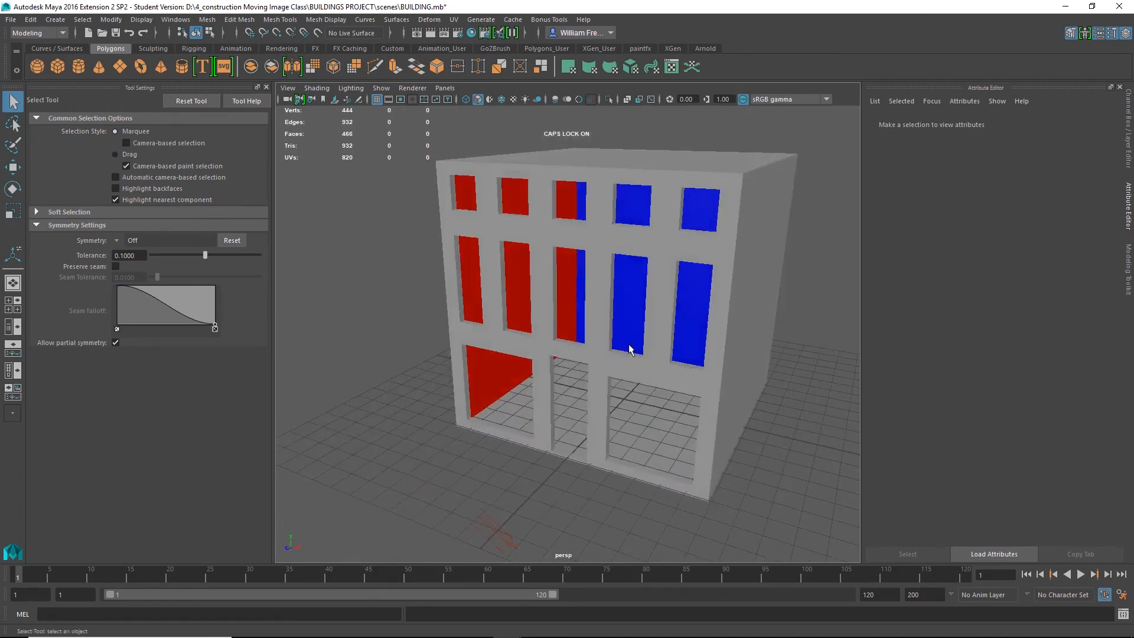
right_click_drag(629, 349, 593, 376, "alt")
mouse_move(593, 376)
left_mouse_down("alt")
mouse_move(678, 395)
mouse_move(611, 334)
mouse_move(679, 355)
mouse_move(633, 367)
mouse_move(752, 370)
mouse_move(827, 346)
mouse_move(671, 367)
mouse_move(605, 358)
left_mouse_up("alt")
mouse_move(654, 385)
left_mouse_down("alt")
mouse_move(626, 384)
mouse_move(638, 392)
left_mouse_up("alt")
right_click_drag(638, 393, 668, 314, "alt")
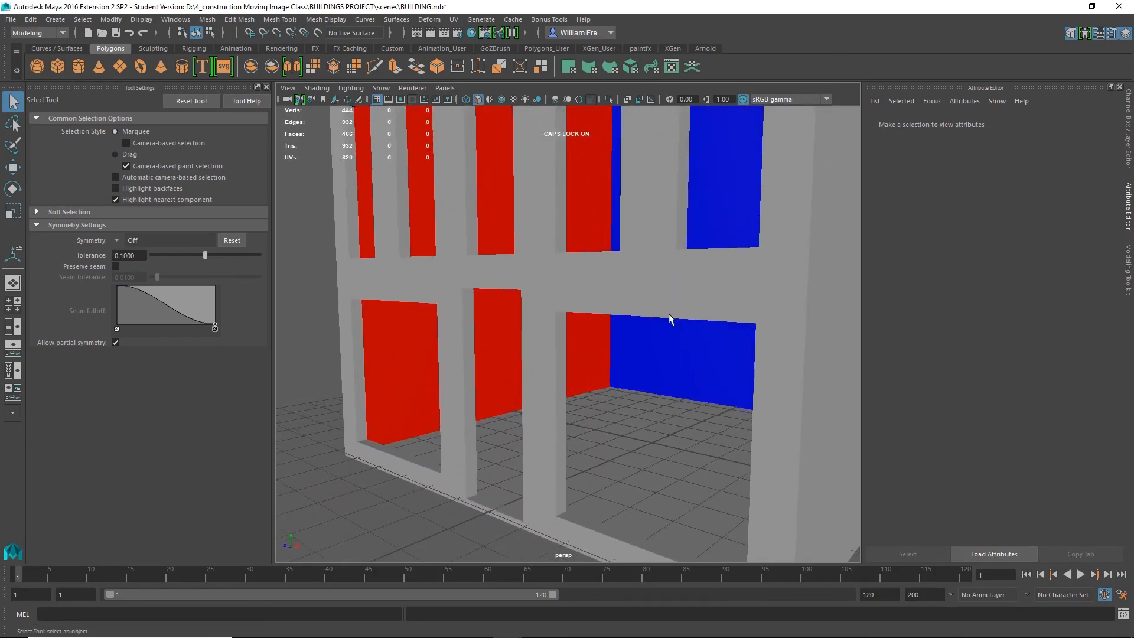
right_click_drag(742, 365, 658, 350, "alt")
left_click_drag(572, 440, 597, 426, "alt")
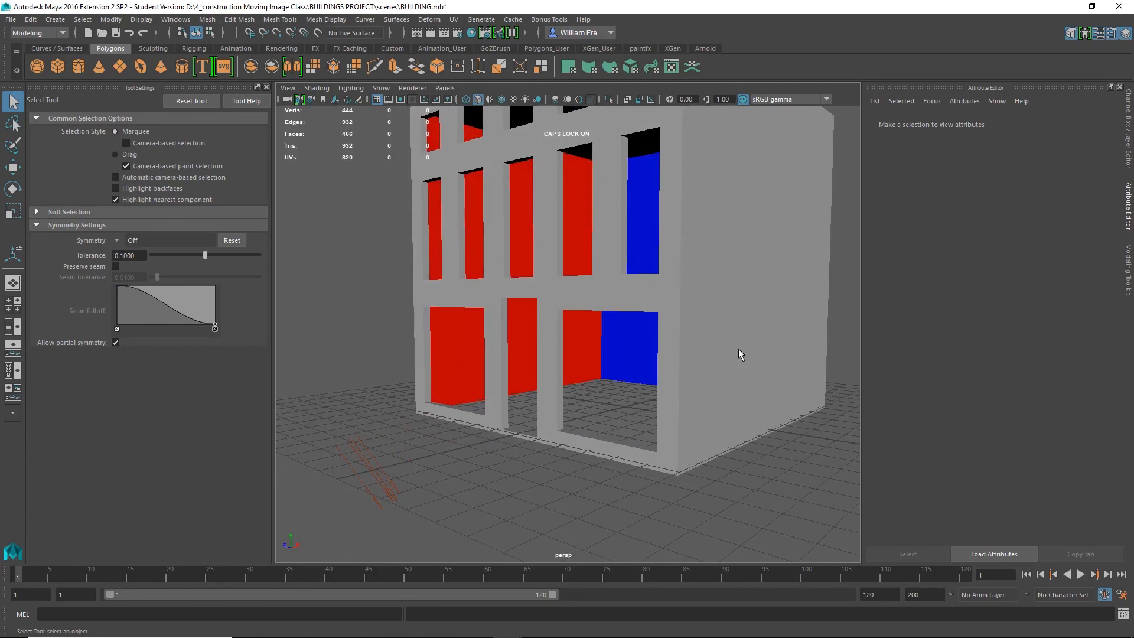
- Save the current BUILDING.mb scene with its new wall materials
left_click(10, 19)
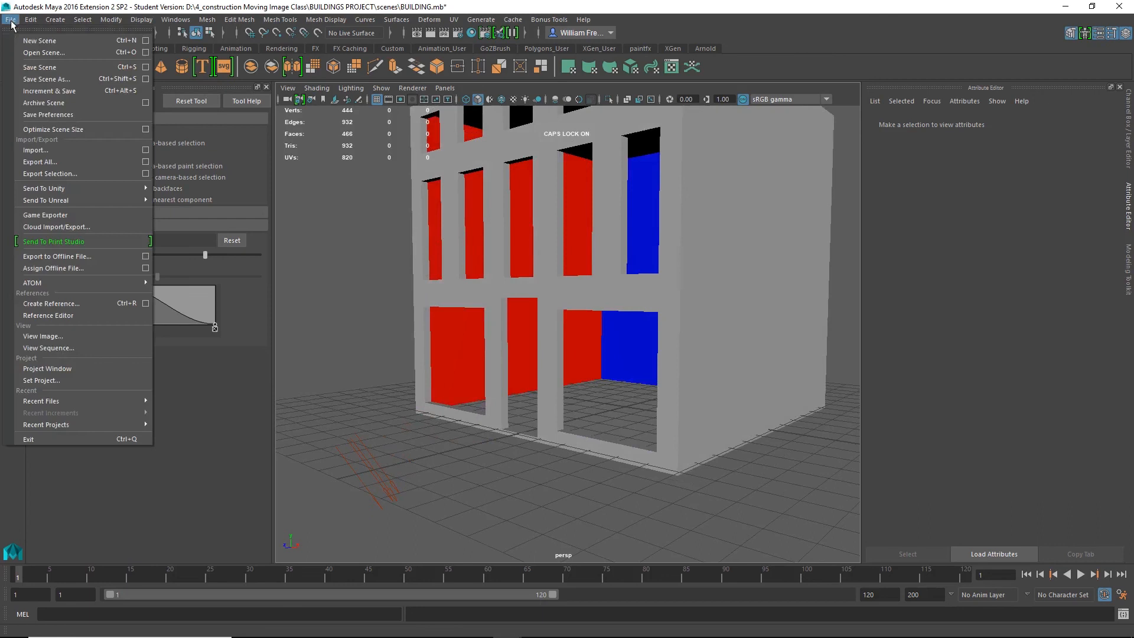
left_click(36, 67)
left_click(541, 335)
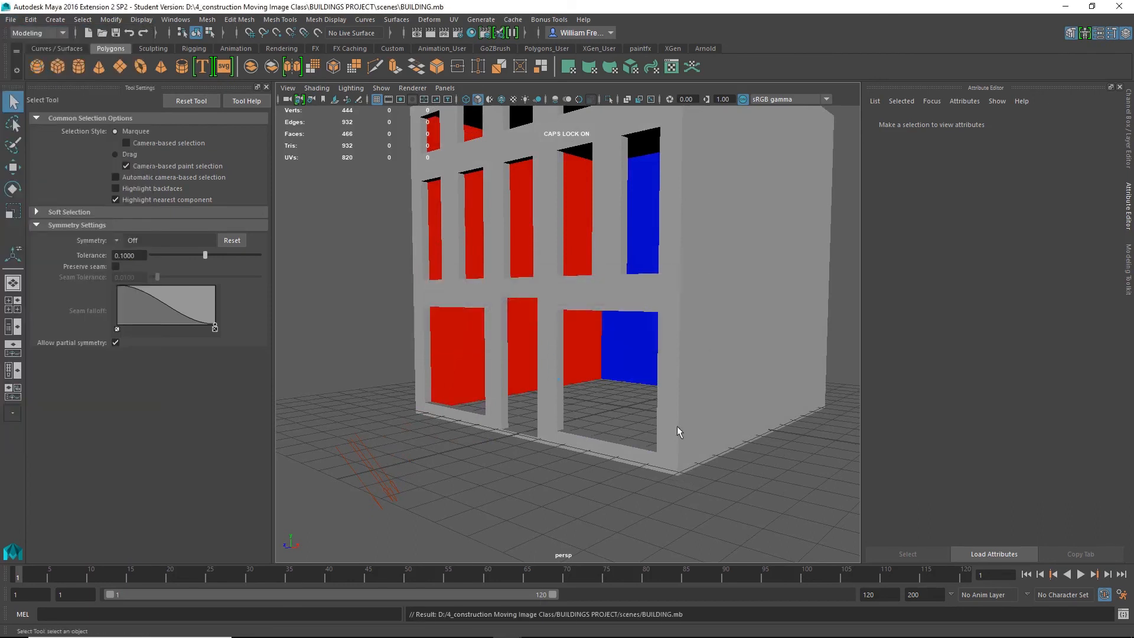
scroll(646, 454, "down", 3)
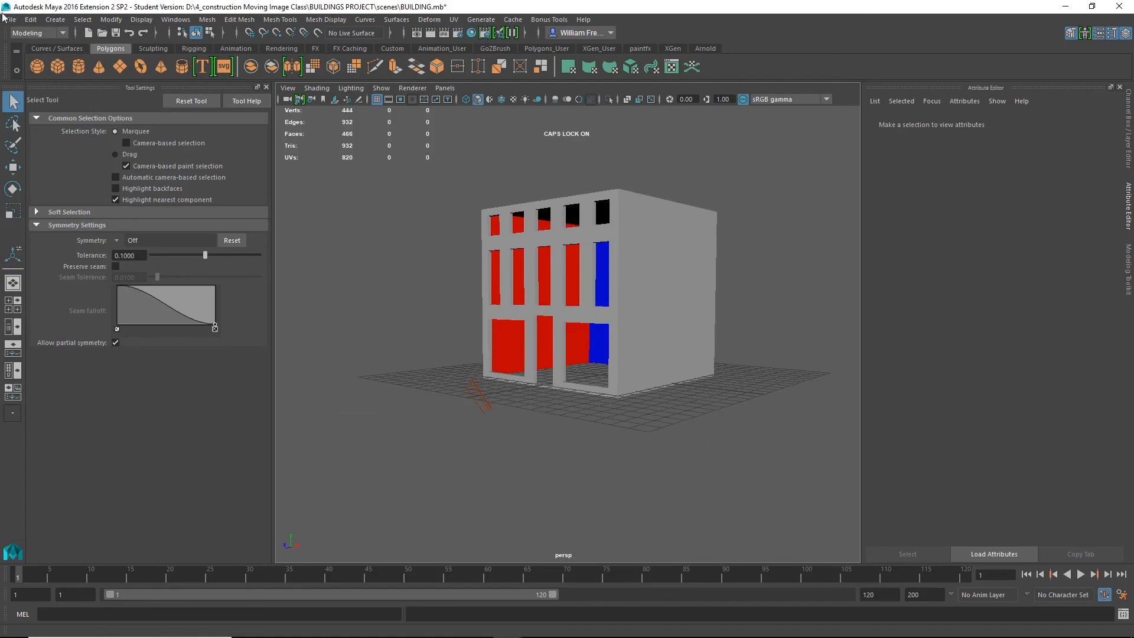